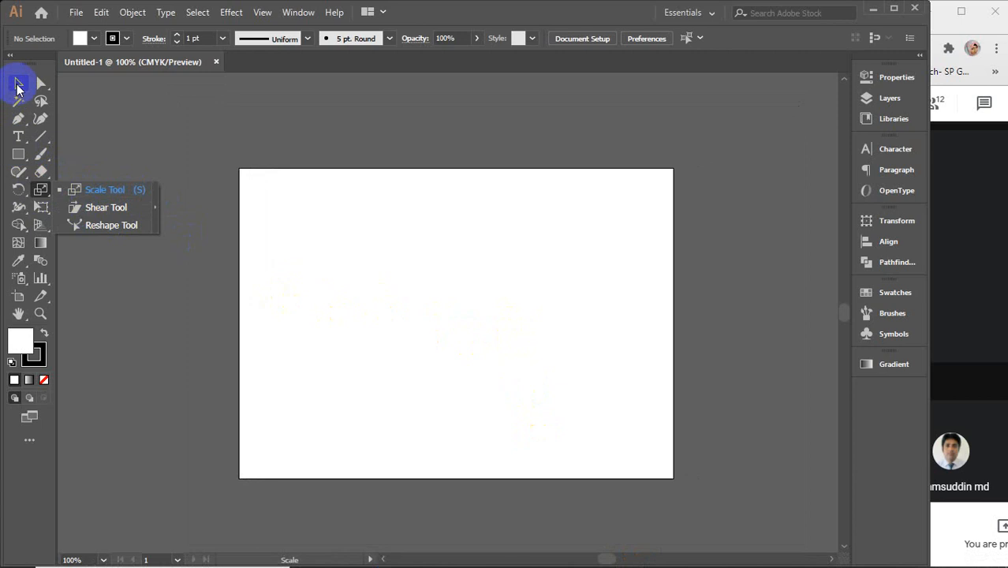
click(19, 84)
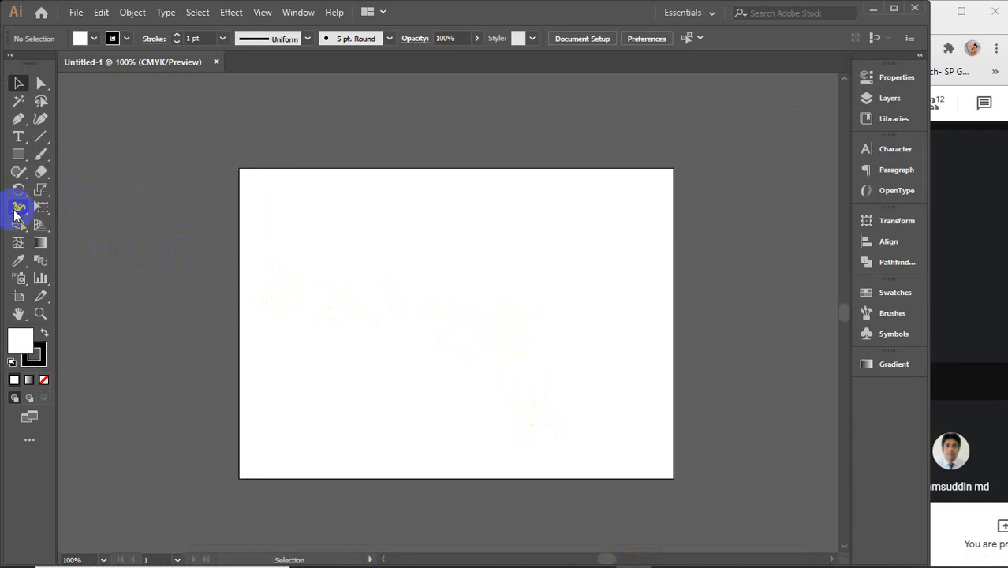
drag(14, 212, 57, 209)
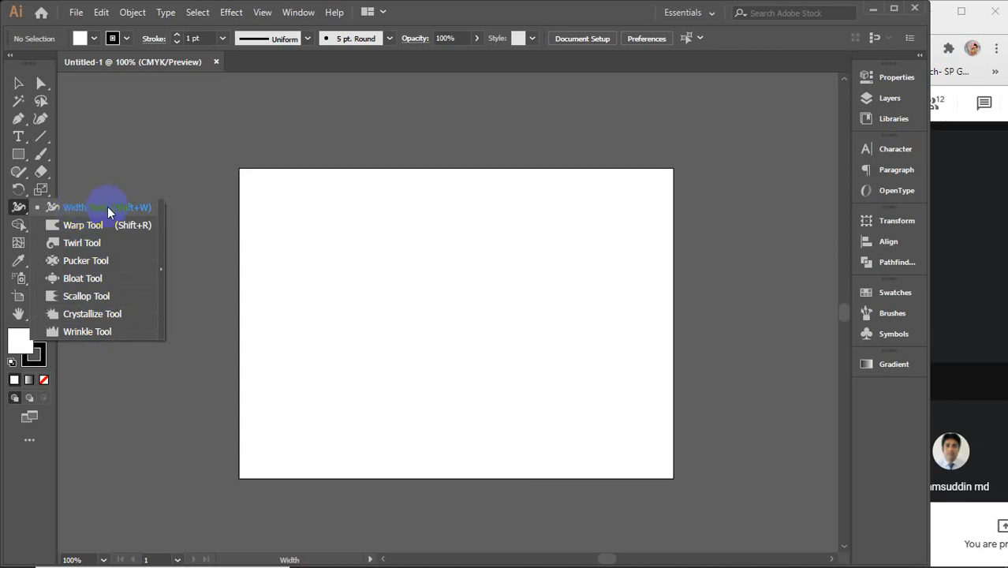
click(20, 85)
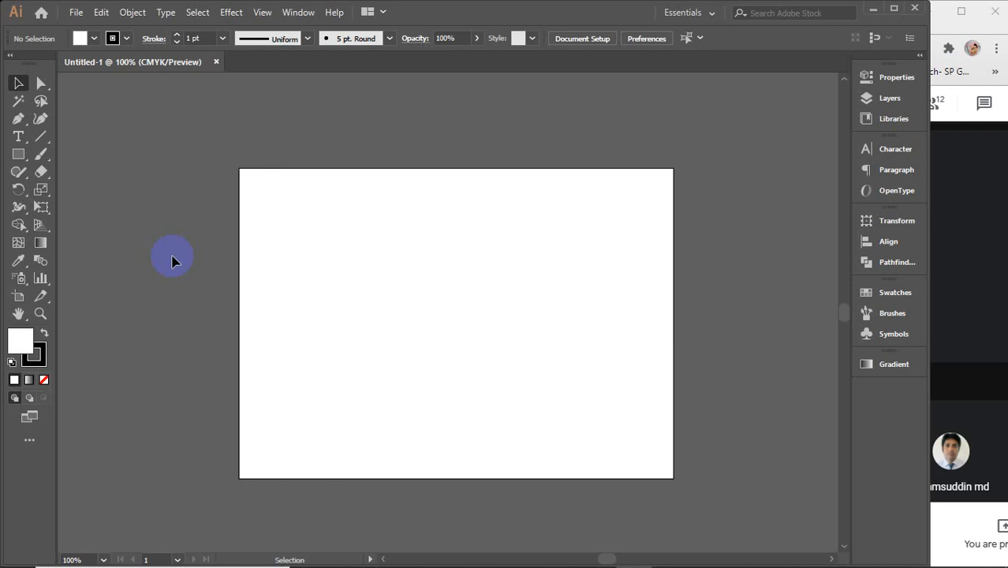
- Draw a straight vertical line near the middle of the artboard and set its stroke weight to 15 pt
click(41, 135)
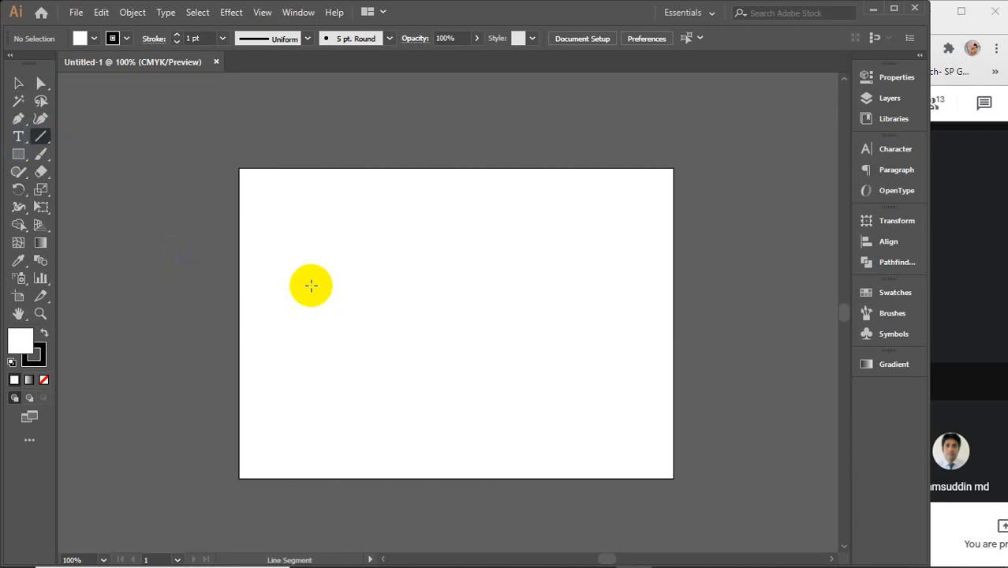
drag(426, 211, 425, 438)
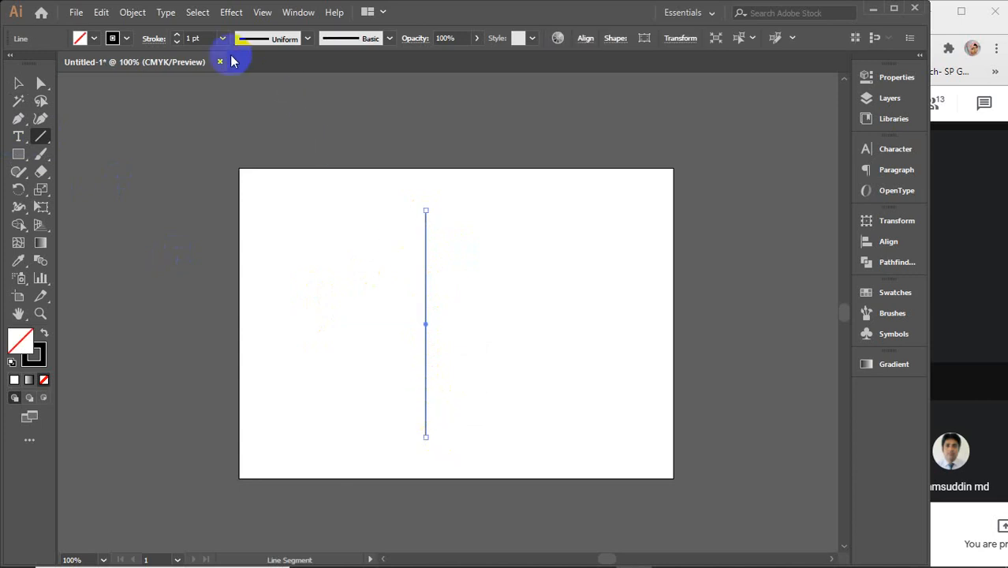
text(7)
key(Return)
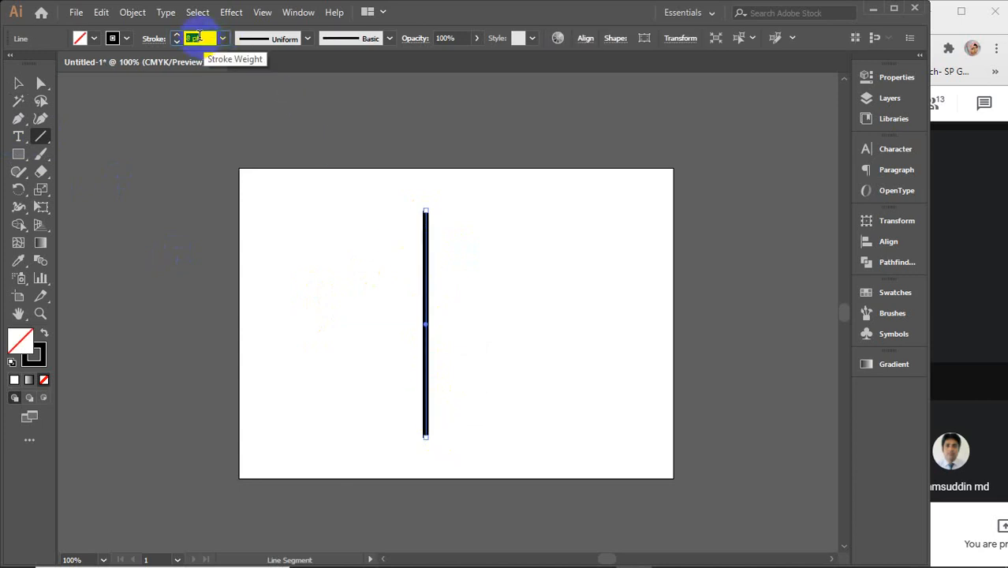
scroll(200, 37, up, 6)
scroll(199, 36, up, 1)
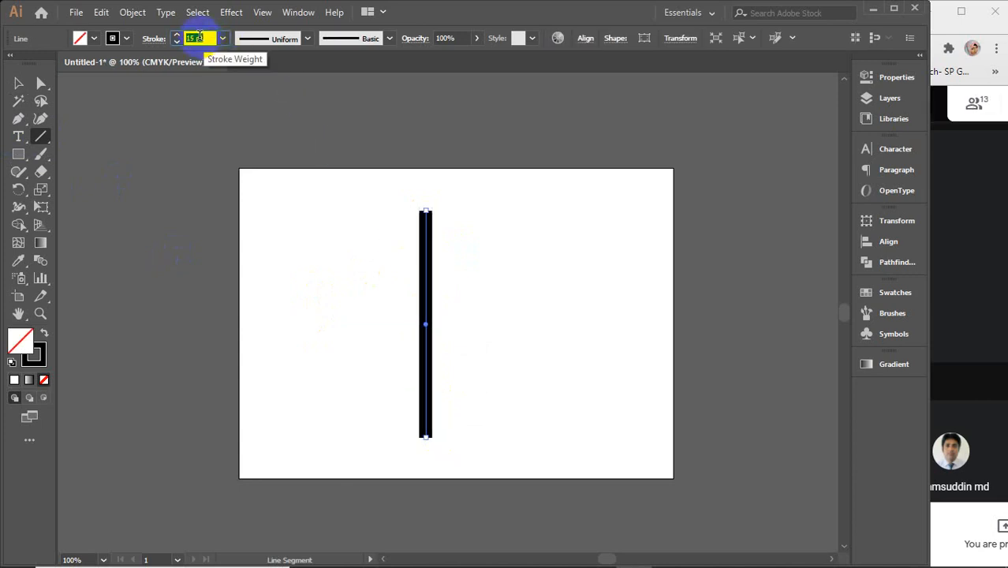
- Move the thick vertical line slightly to the right on the artboard
click(19, 83)
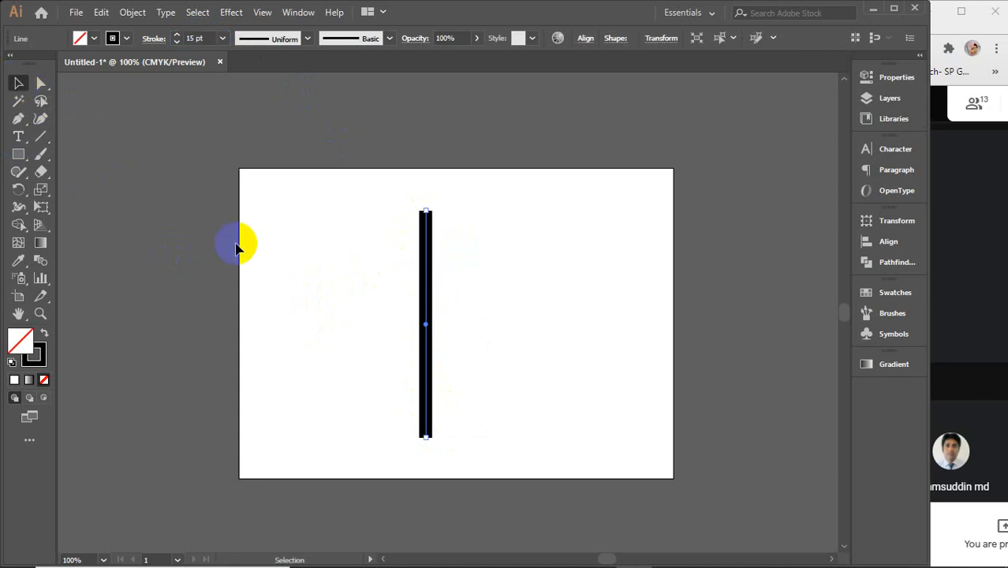
click(313, 274)
drag(426, 263, 446, 270)
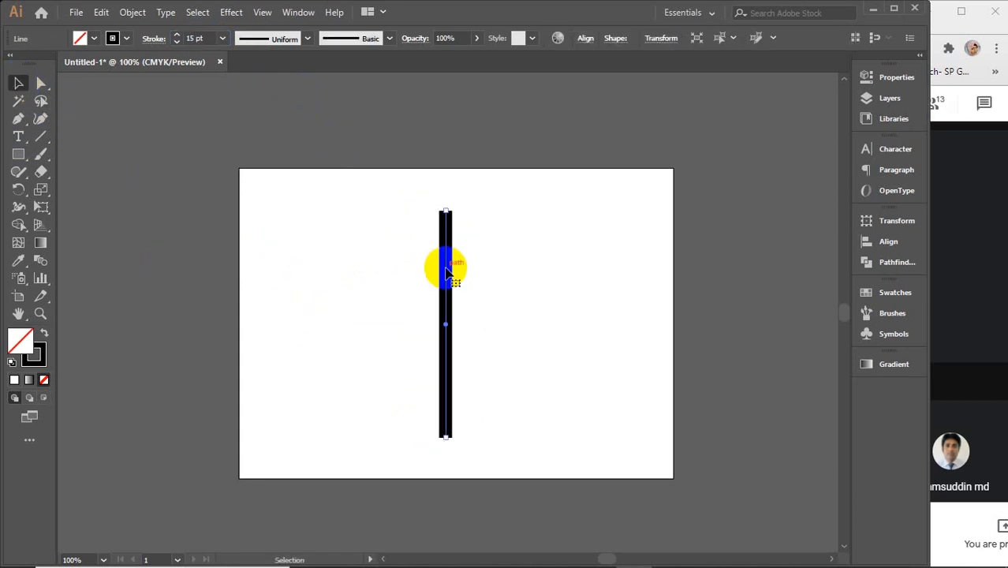
scroll(446, 269, up, 2)
drag(511, 343, 459, 284)
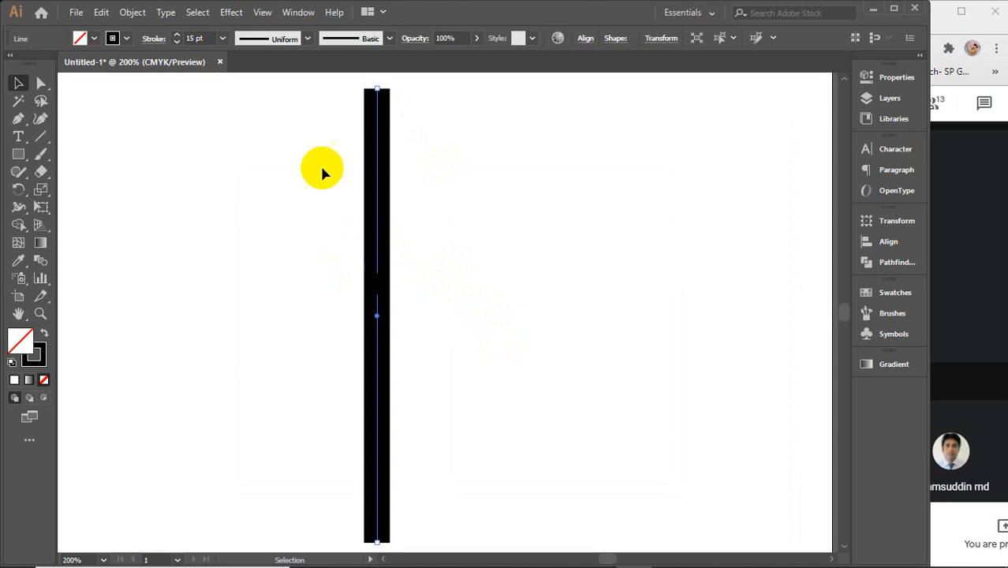
- Examine the variable width profiles offered for strokes with nothing selected
click(262, 126)
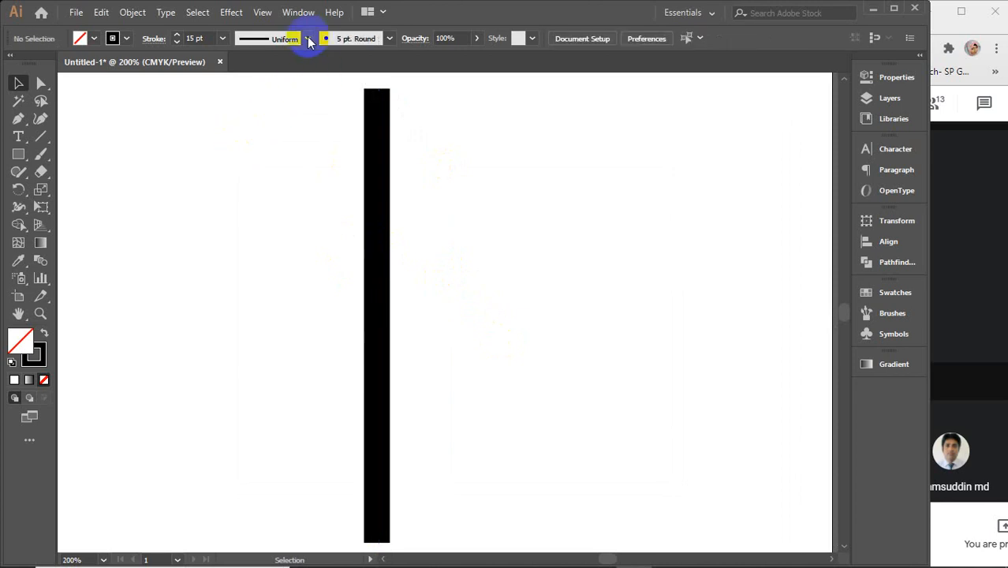
click(307, 38)
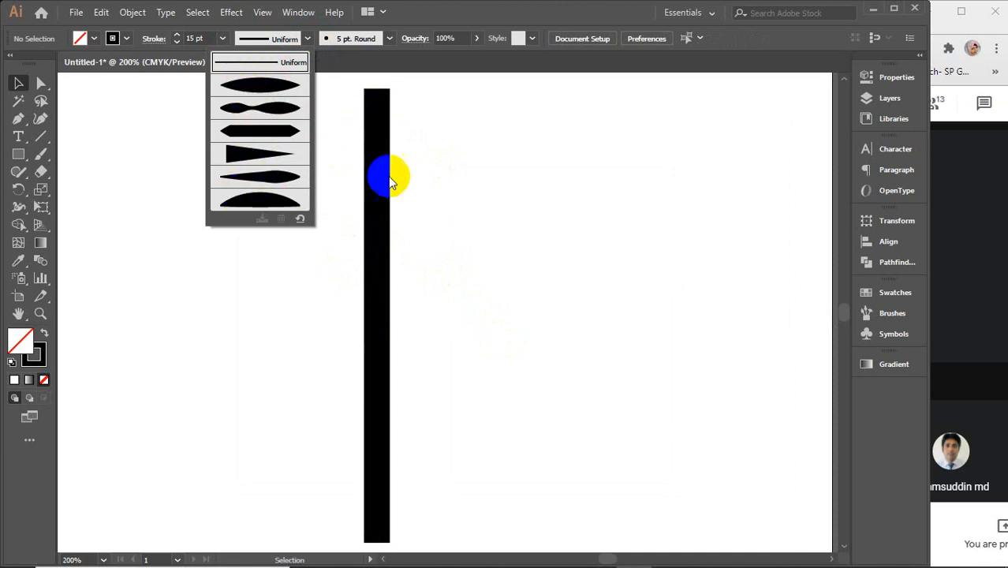
click(307, 39)
- Widen the line's lower section into a belly about 1.33 in wide with the Width tool
drag(246, 164, 428, 243)
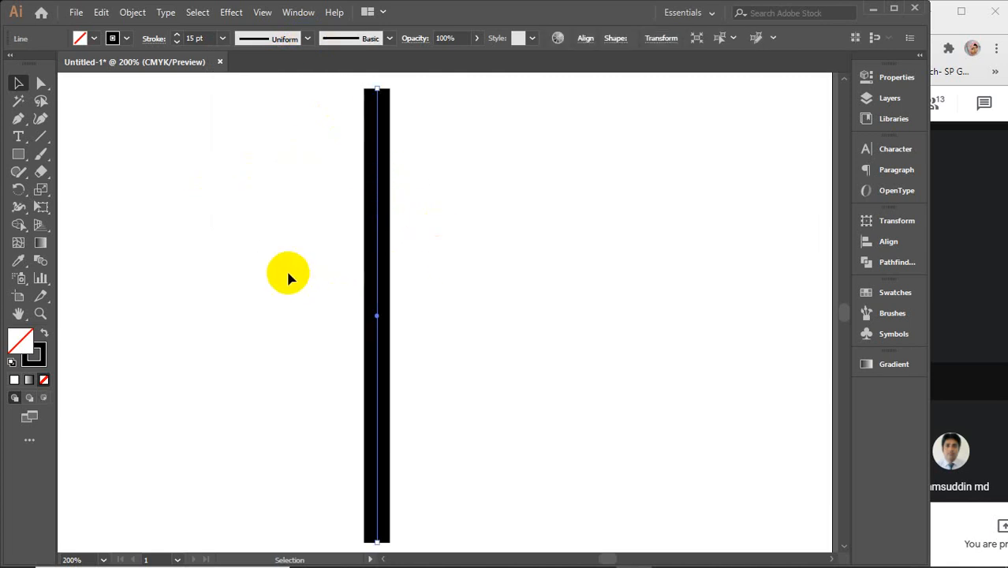
click(19, 207)
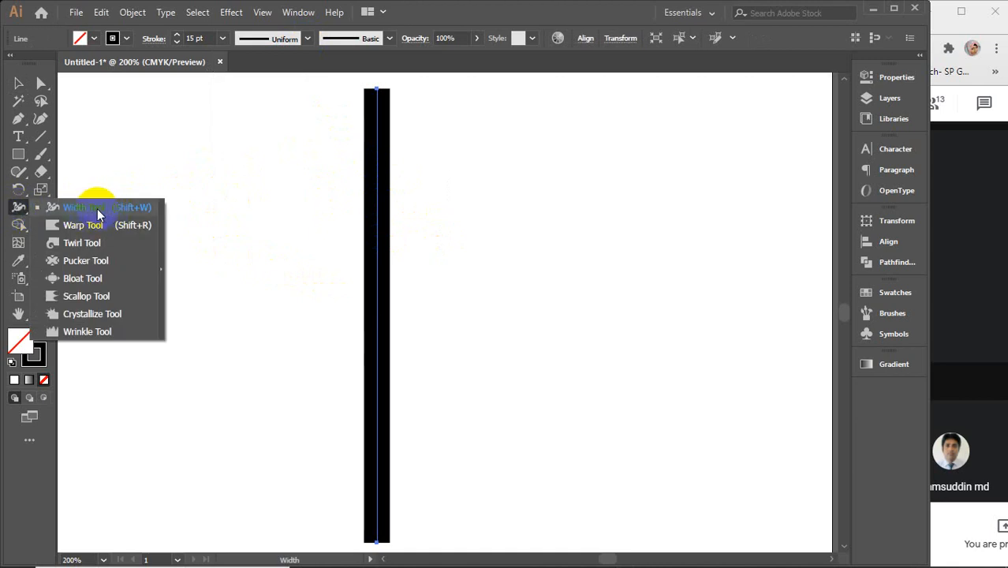
click(98, 211)
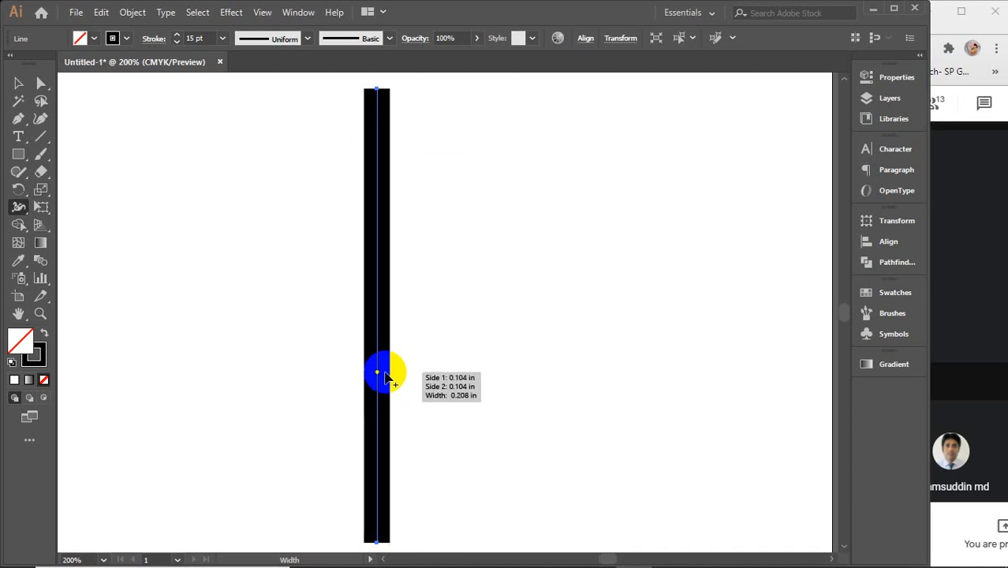
mouse_move(385, 375)
mouse_down()
mouse_move(428, 378)
mouse_move(379, 381)
mouse_up()
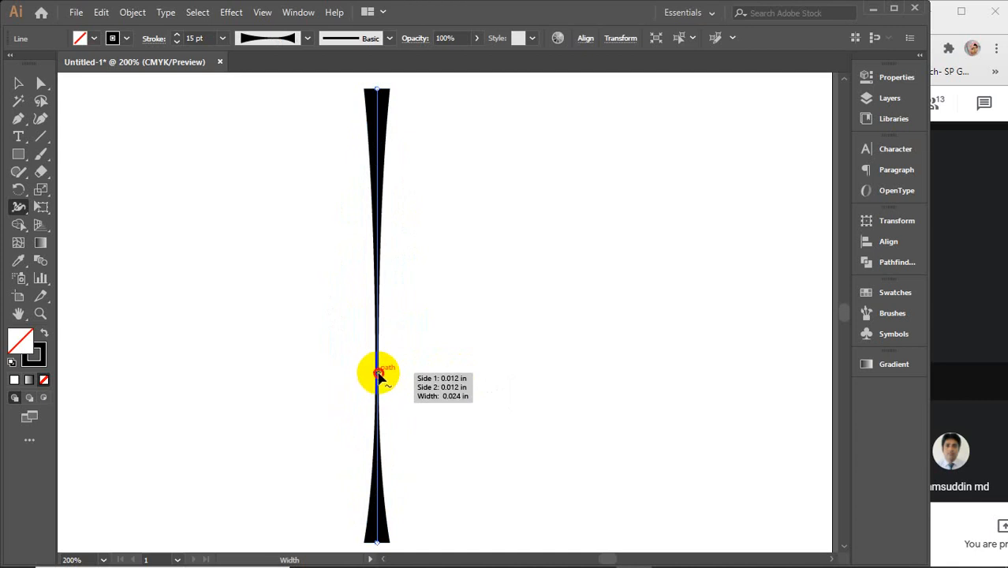
drag(379, 377, 462, 380)
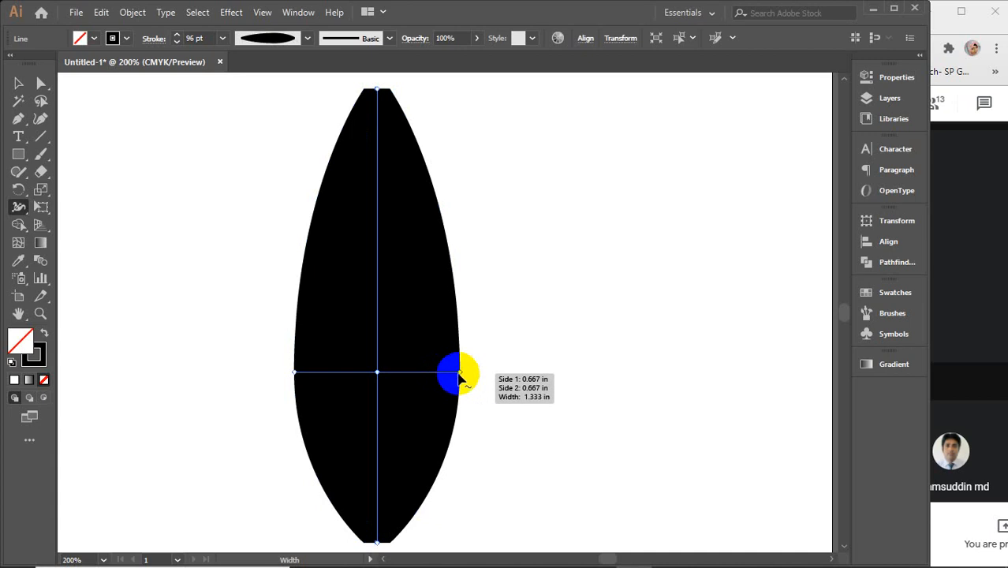
mouse_move(459, 377)
mouse_down()
mouse_move(405, 372)
mouse_move(465, 381)
mouse_move(457, 380)
mouse_up()
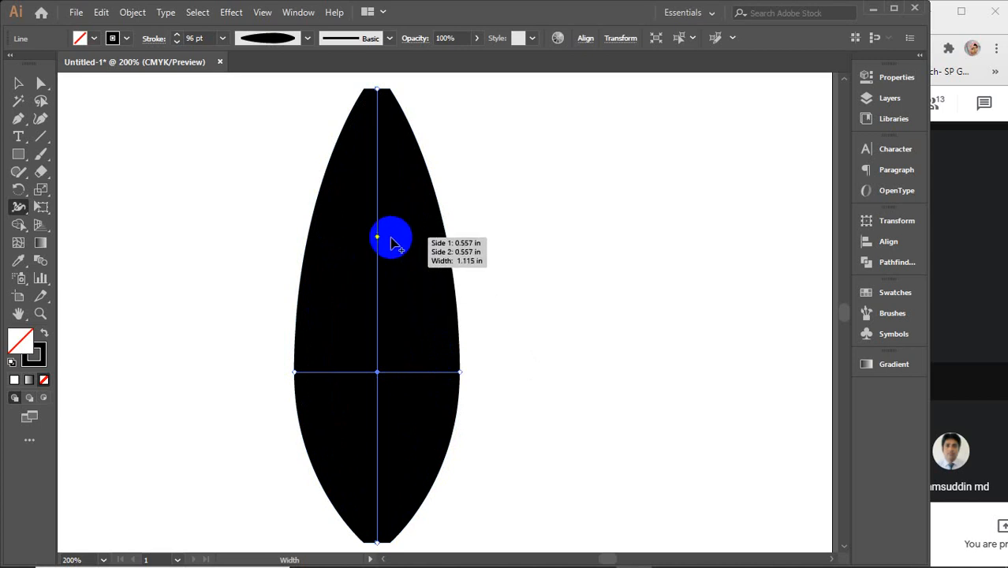
- Narrow the upper part of the shape into a neck and flare its upper end into a wide vase mouth
drag(394, 244, 401, 238)
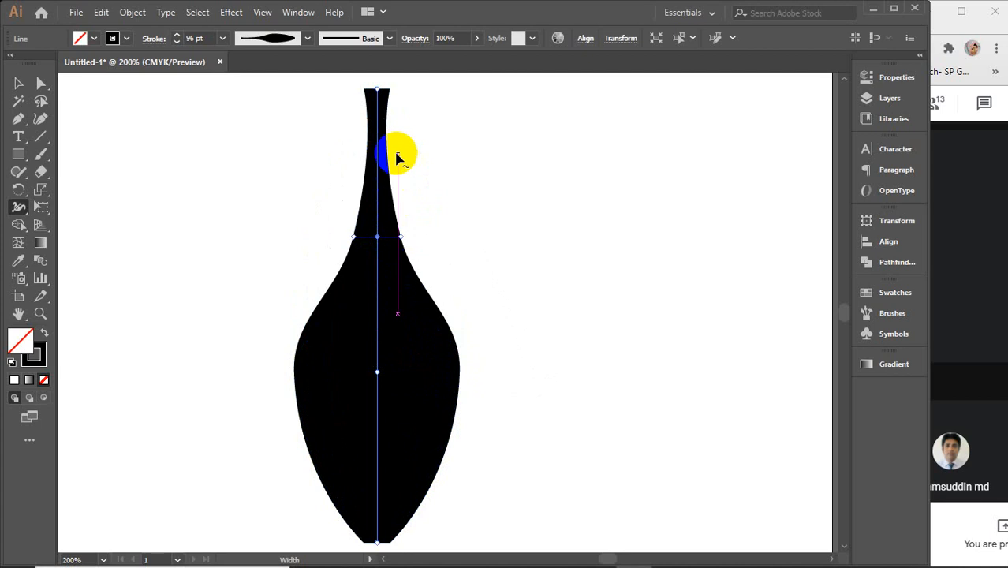
drag(381, 92, 446, 94)
scroll(484, 380, down, 1)
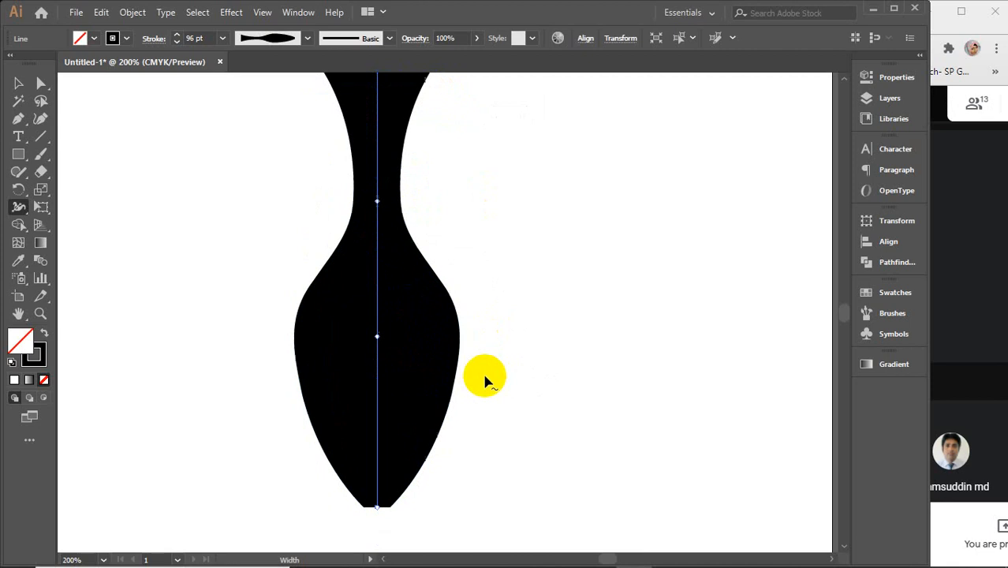
- Form a narrow, slightly flared foot at the vase's lower end with the Width tool and deselect the shape
drag(416, 470, 399, 511)
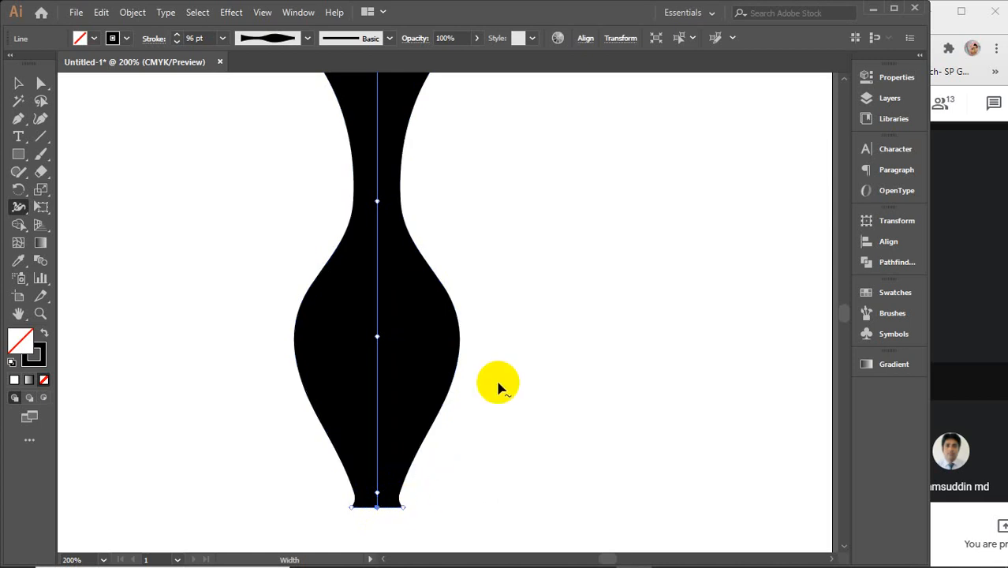
scroll(272, 374, up, 2)
scroll(272, 374, down, 1)
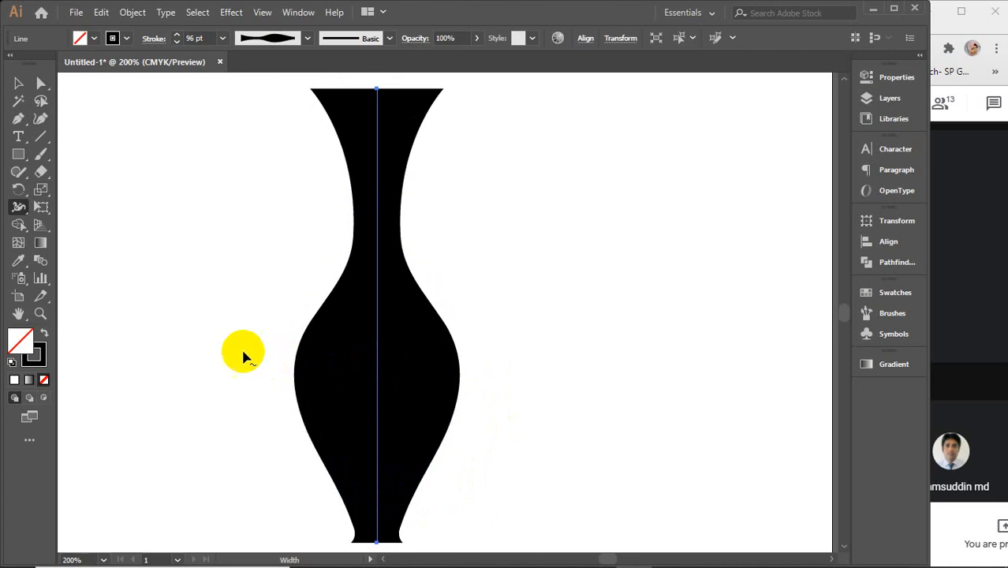
click(19, 82)
click(208, 203)
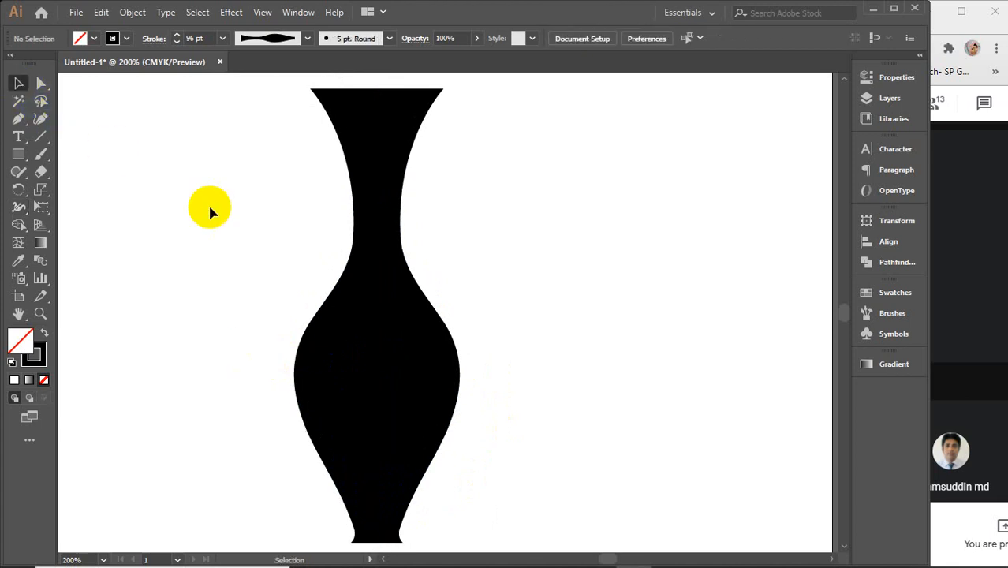
- Delete the vase shape from the artboard
scroll(208, 205, down, 1)
drag(208, 207, 291, 225)
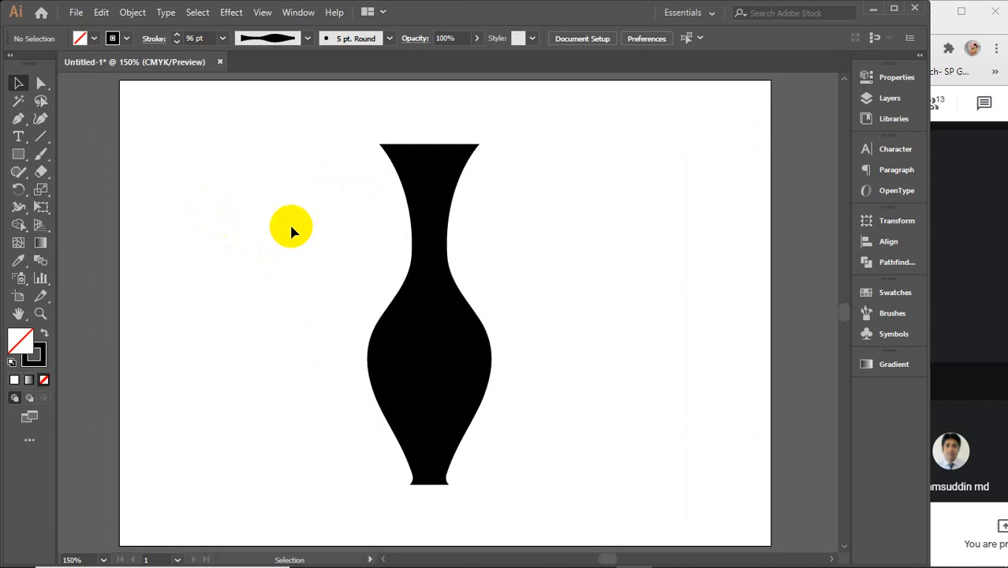
drag(312, 212, 503, 365)
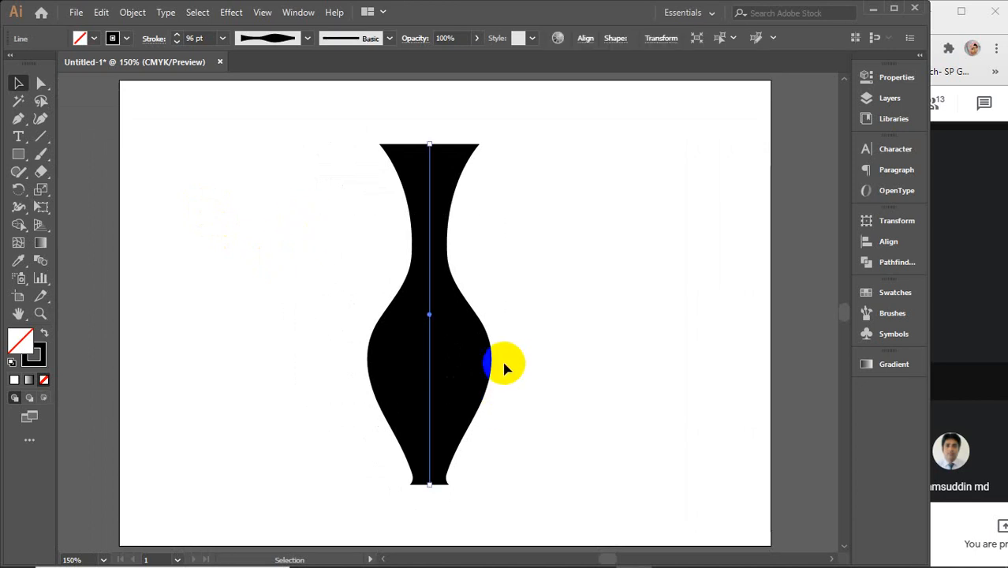
key(Delete)
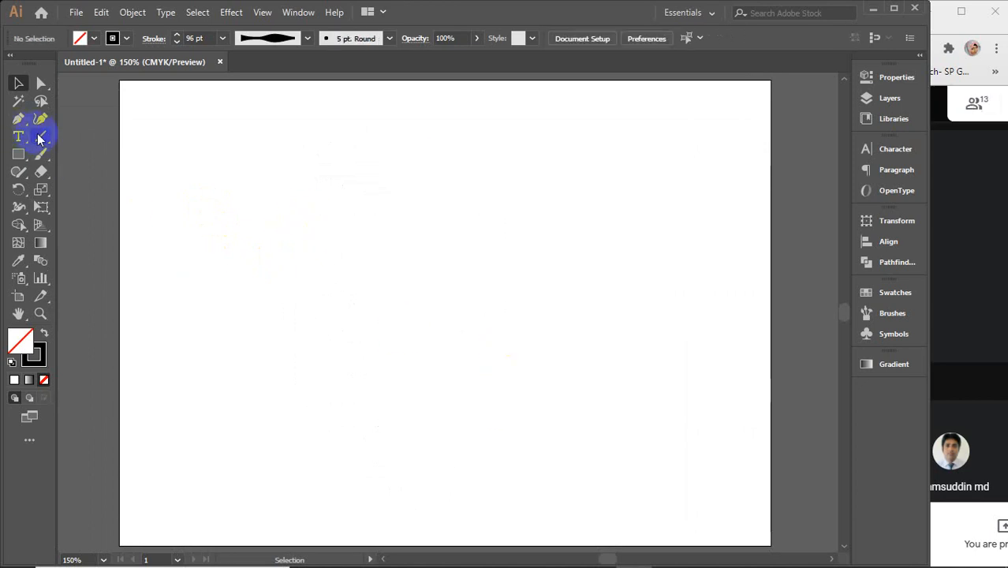
- Draw a large spiral in the middle of the artboard and widen its outer end to about 60 pt with the Width tool
drag(39, 139, 117, 171)
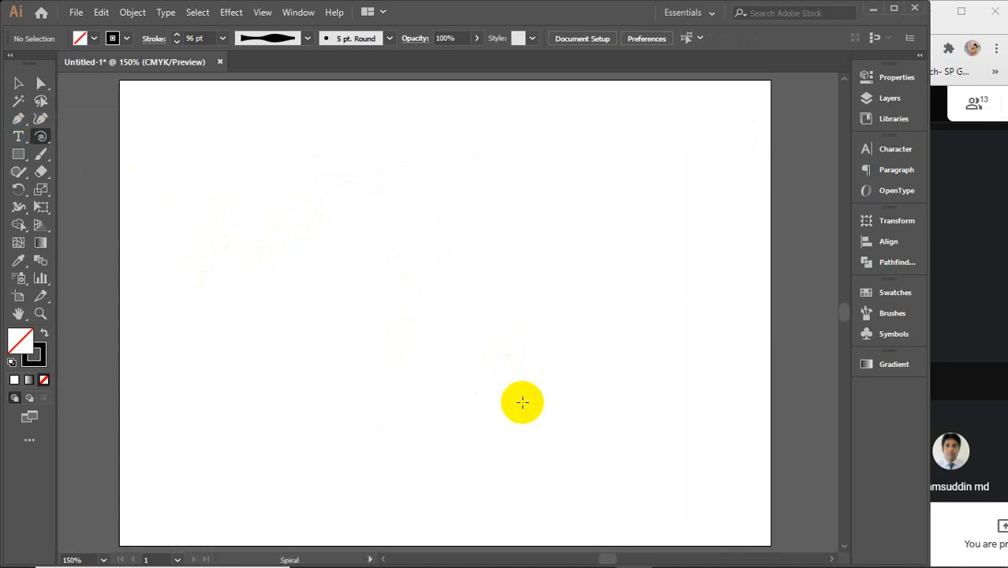
drag(522, 403, 304, 218)
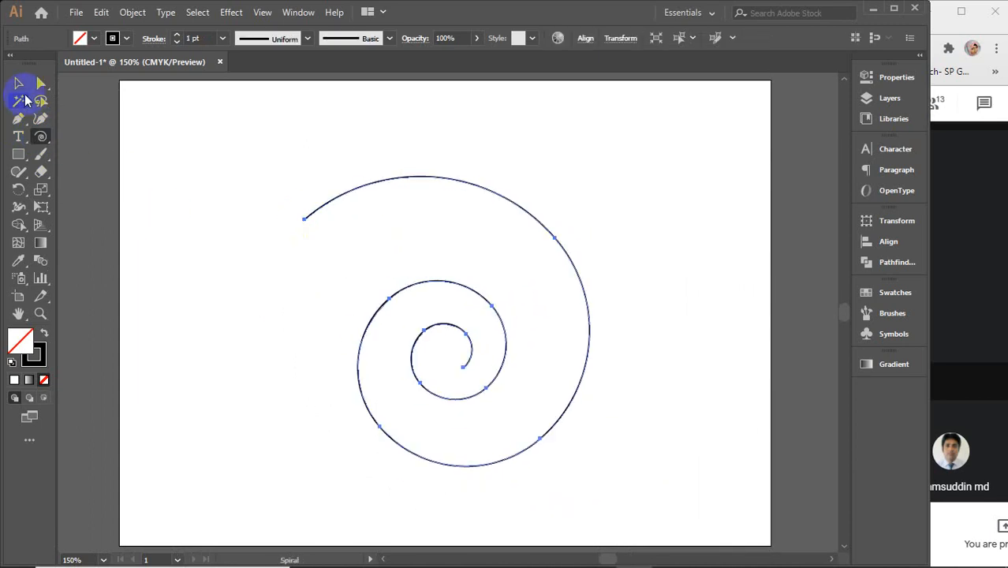
click(18, 83)
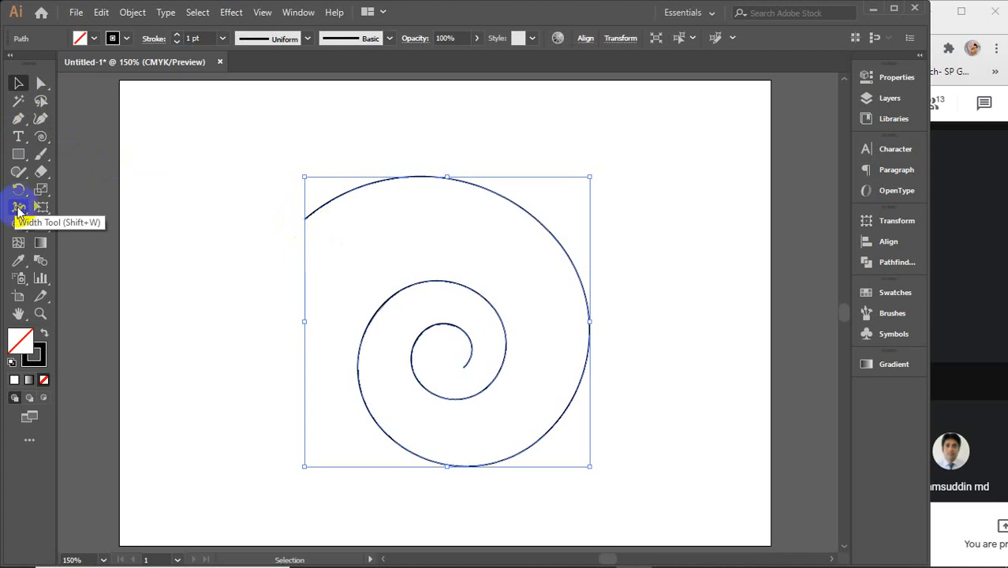
click(19, 206)
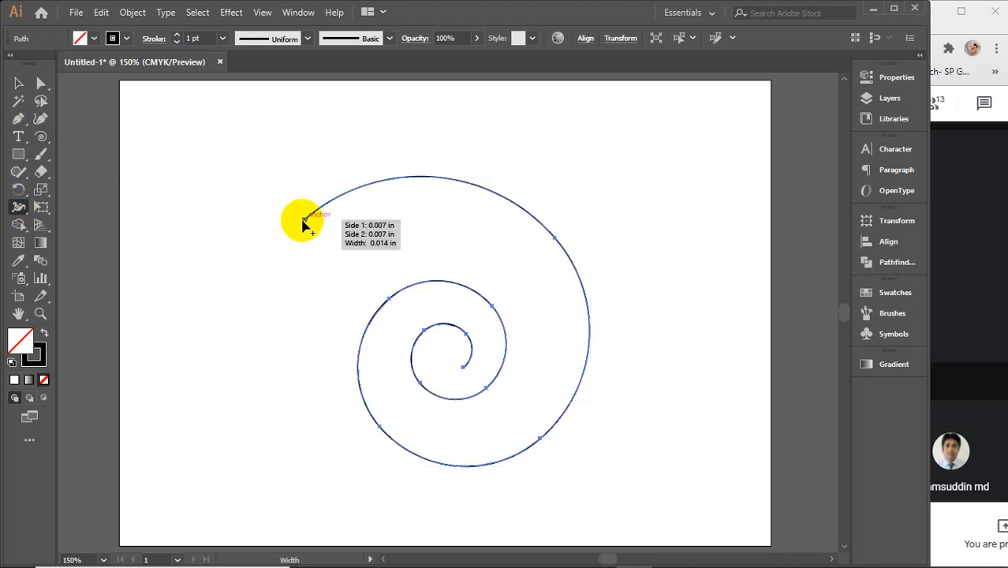
drag(306, 223, 322, 250)
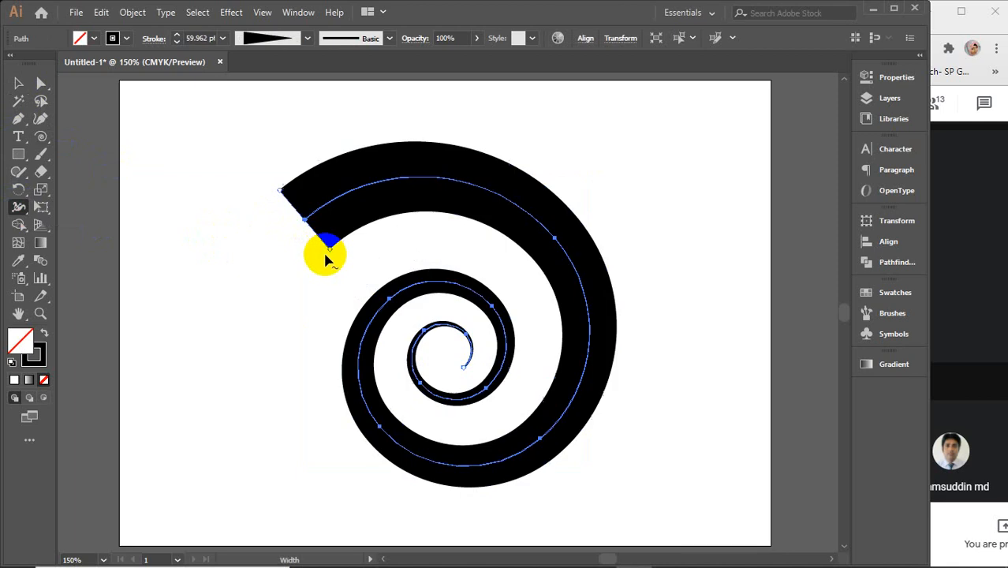
- Taper the spiral's inner end to a sharp point with the Width tool
scroll(467, 364, up, 5)
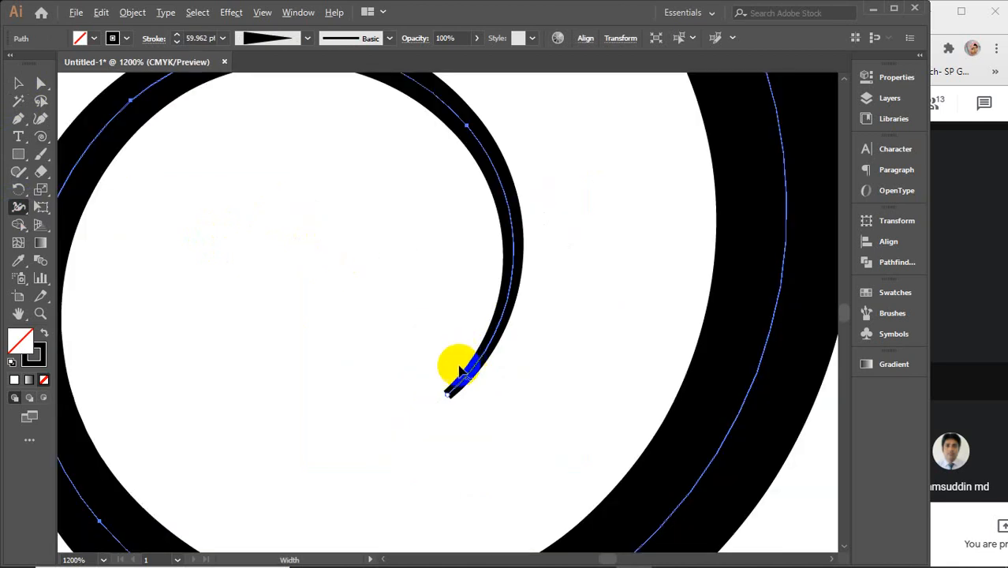
scroll(453, 396, up, 5)
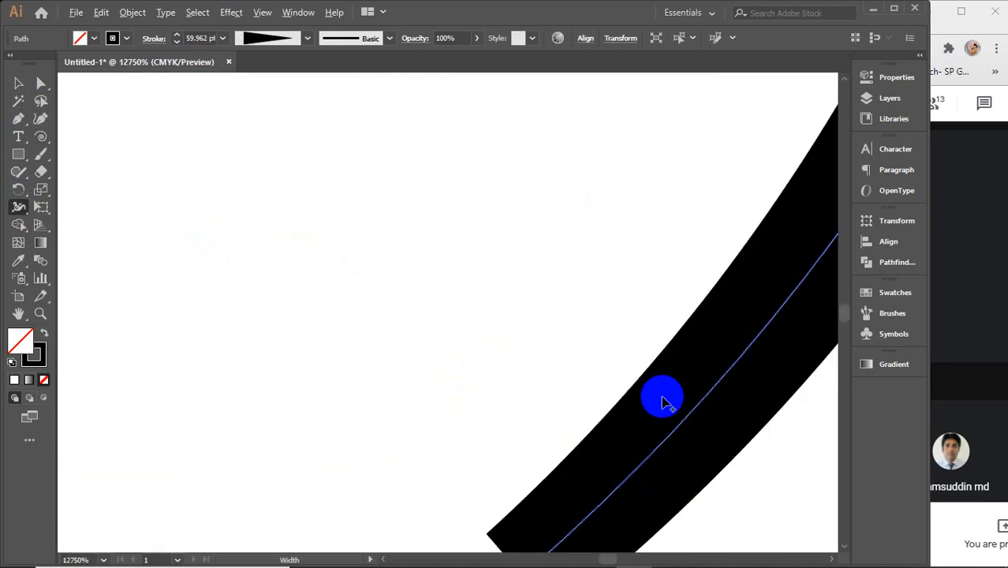
scroll(661, 398, down, 2)
scroll(640, 384, up, 1)
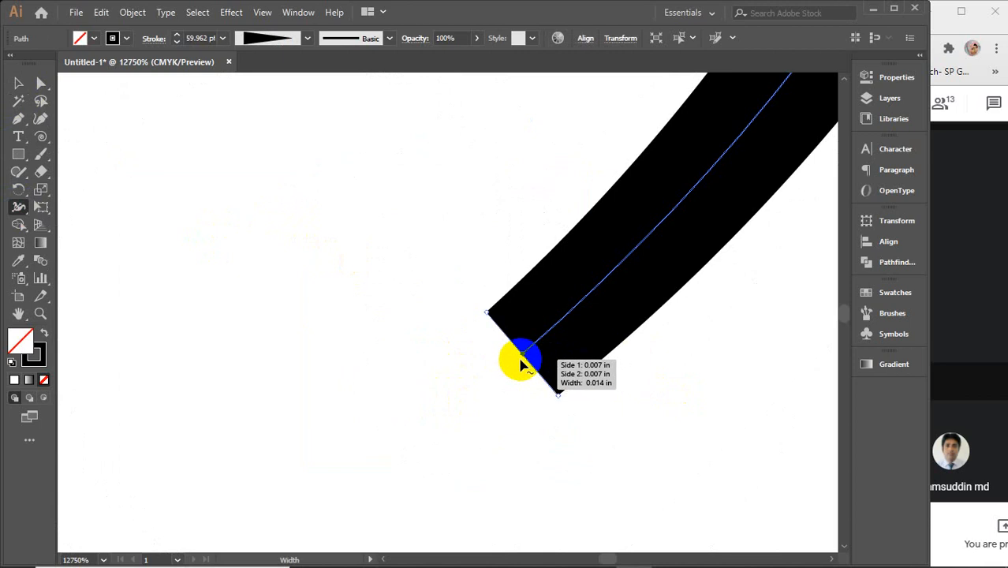
drag(557, 396, 514, 355)
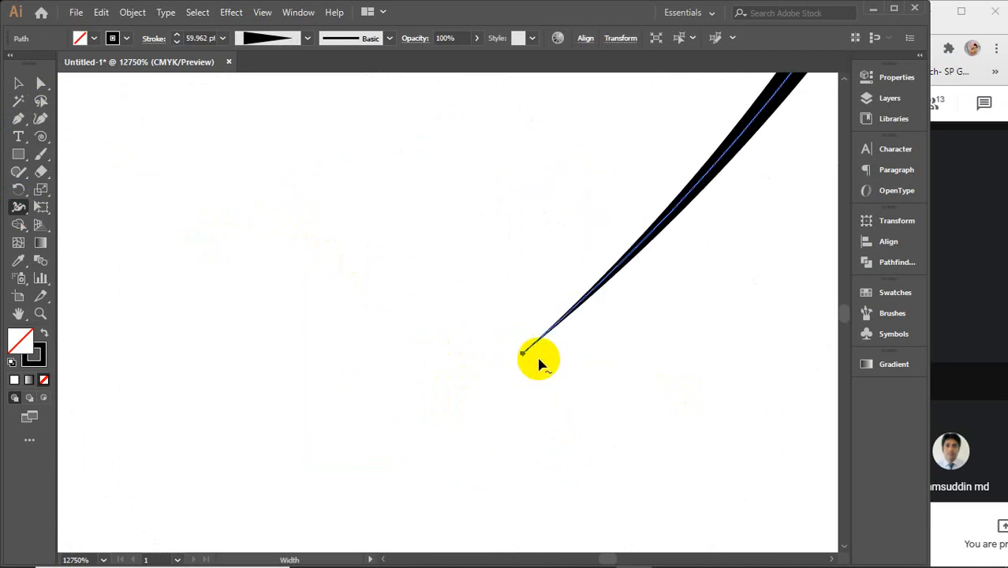
- Give the spiral's stroke round caps and deselect it
alt+scroll(568, 345, down, 8)
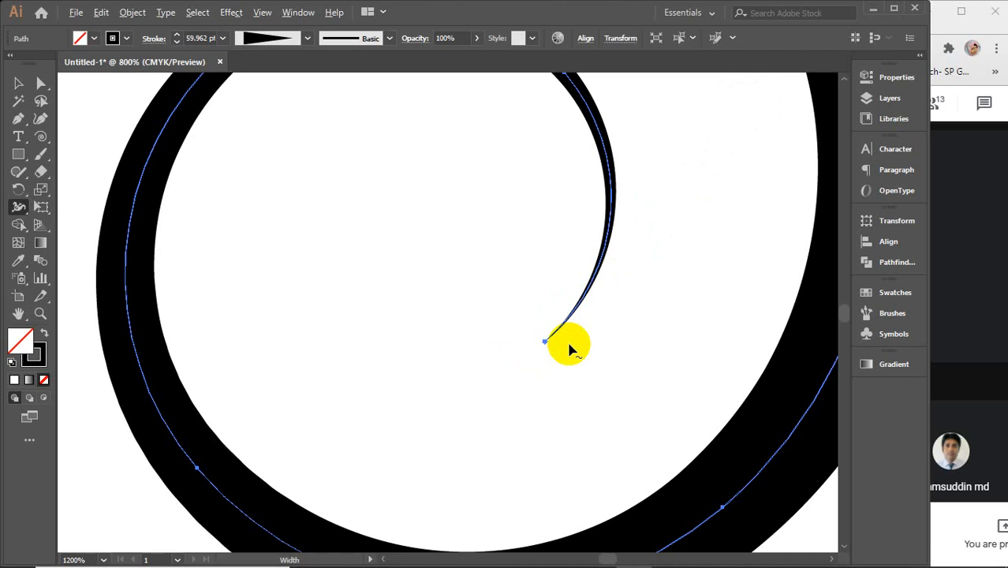
alt+scroll(566, 341, down, 4)
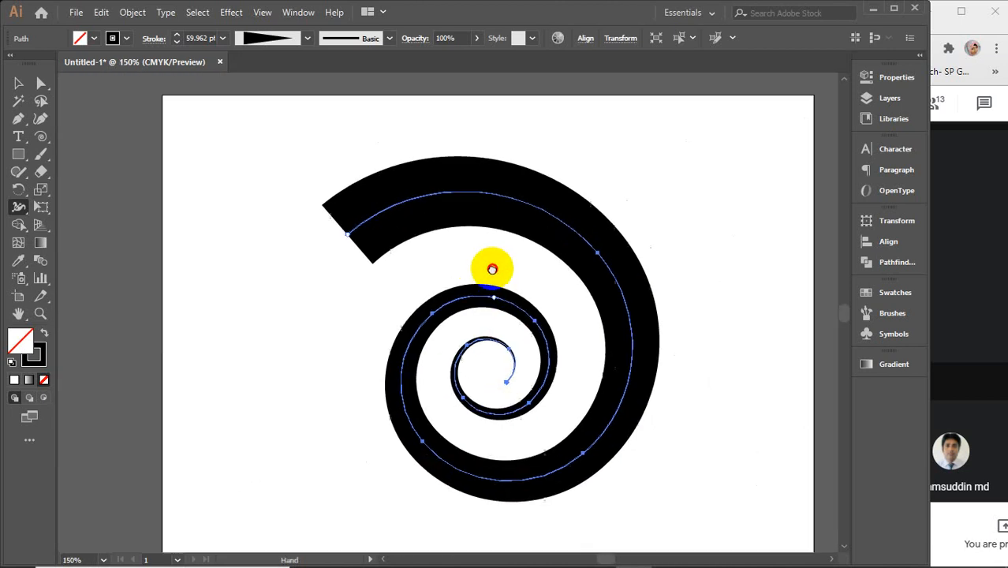
drag(488, 266, 474, 266)
click(154, 38)
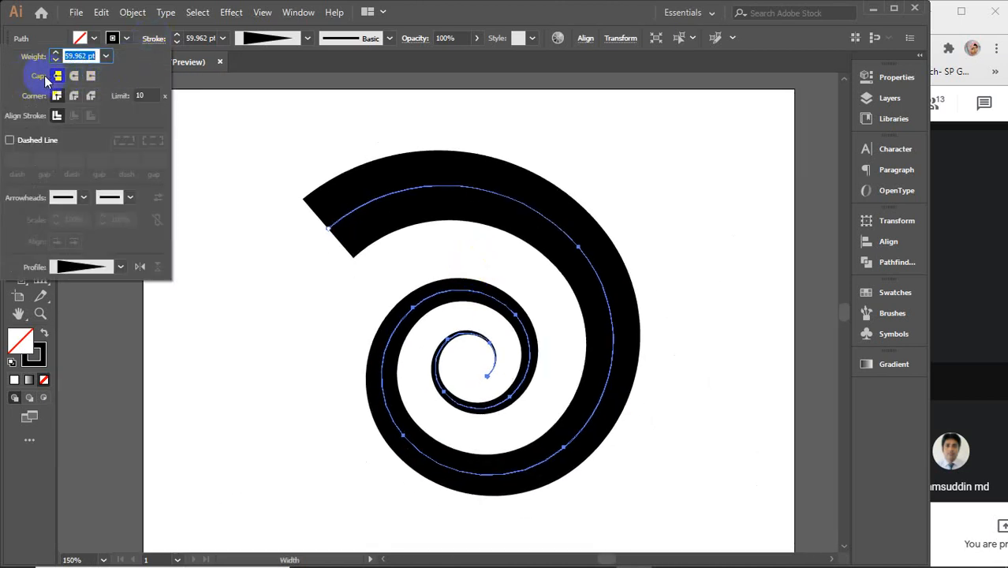
click(75, 76)
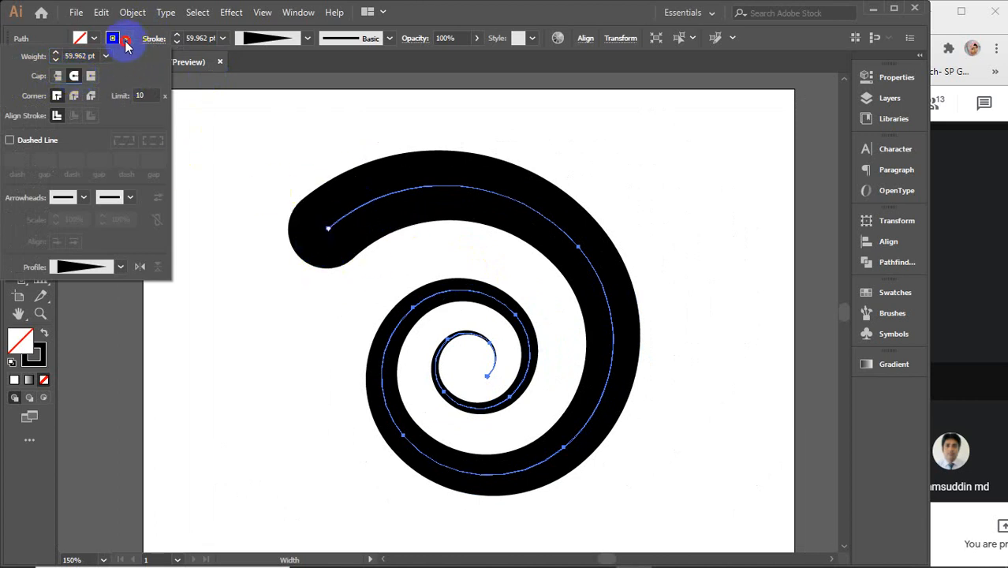
click(18, 82)
click(180, 239)
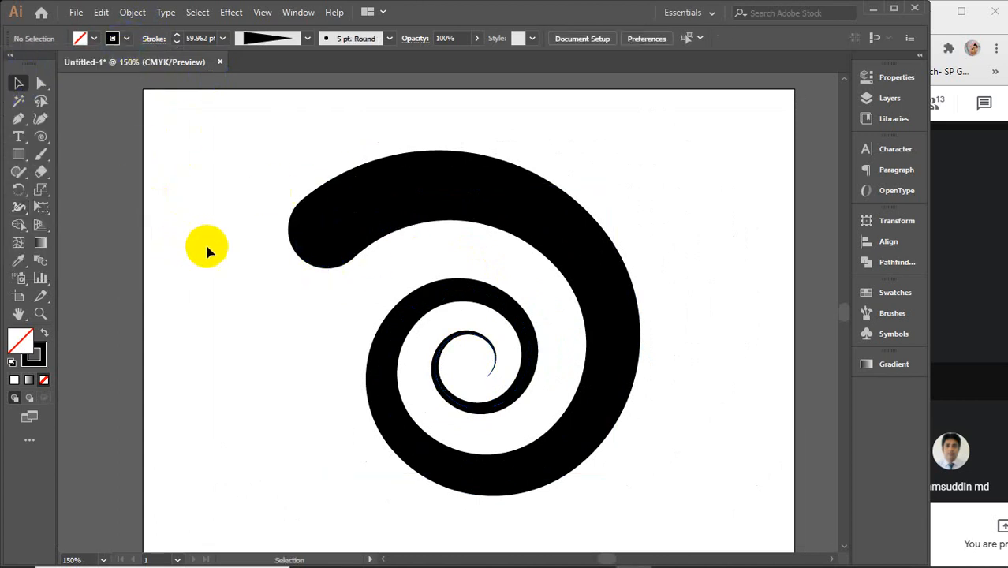
- Expand the appearance of the spiral into a filled outline and move the shape slightly up and to the right
scroll(433, 272, down, 1)
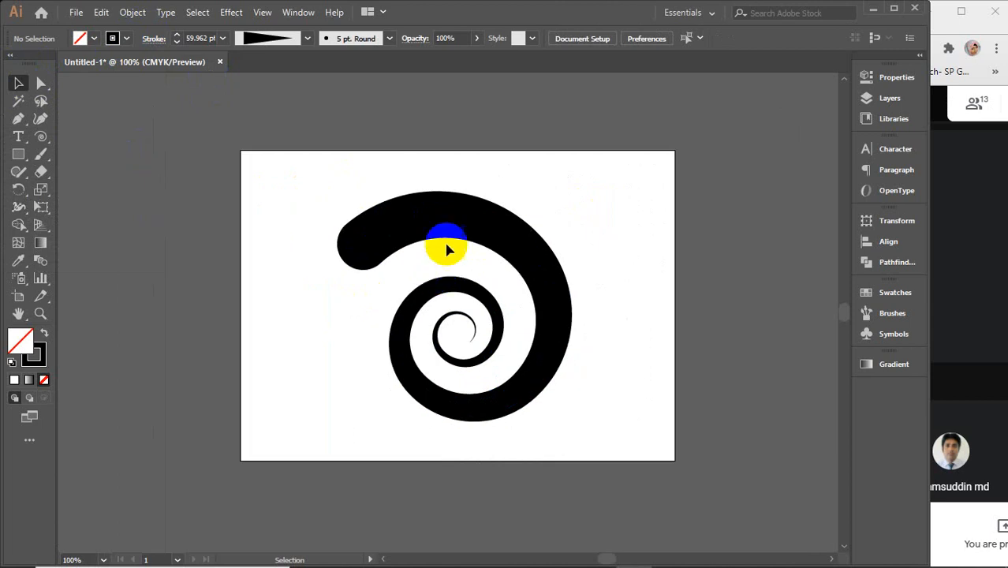
click(449, 221)
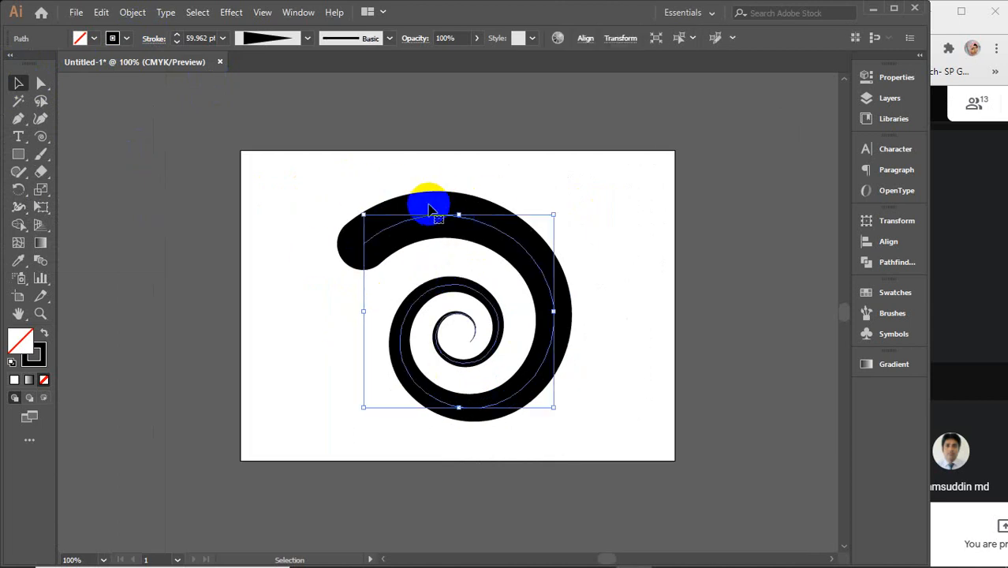
click(131, 12)
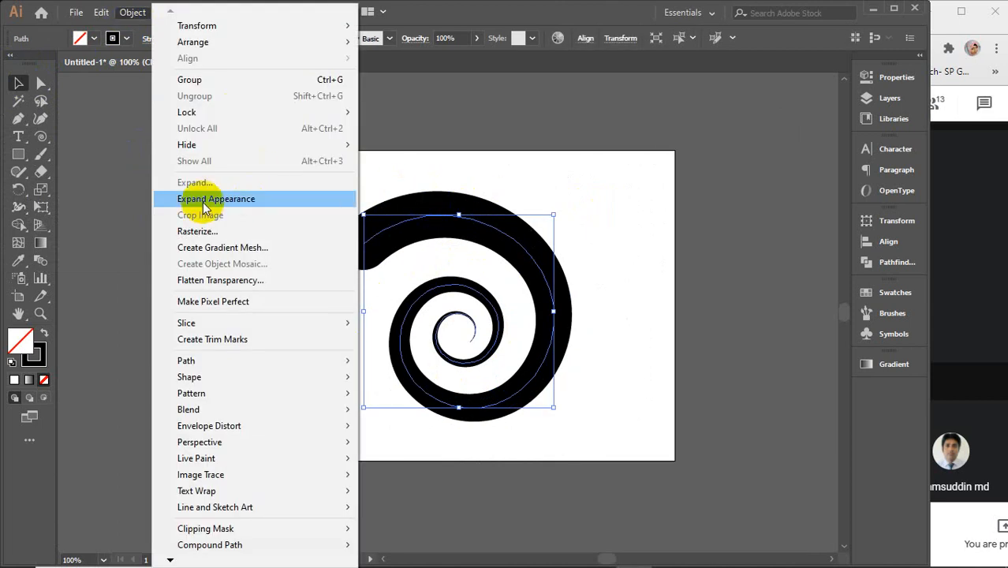
click(203, 200)
click(634, 266)
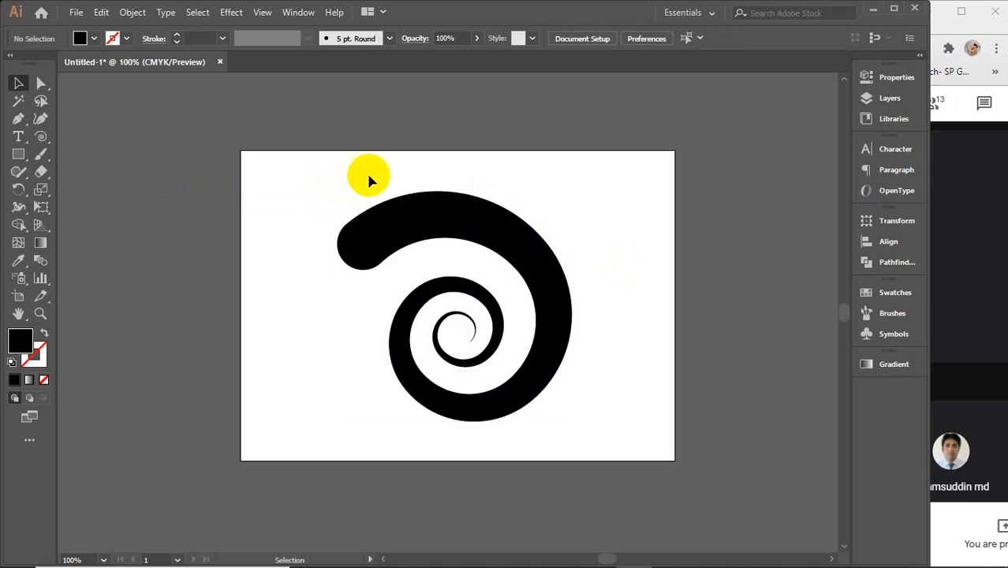
click(420, 219)
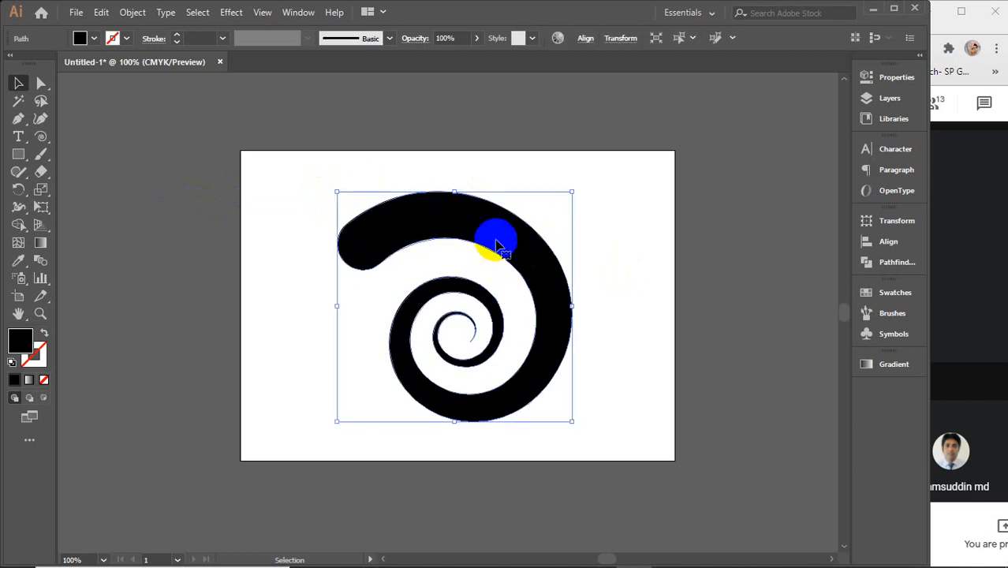
mouse_move(497, 245)
mouse_down()
mouse_move(636, 232)
mouse_move(450, 213)
mouse_move(507, 229)
mouse_up()
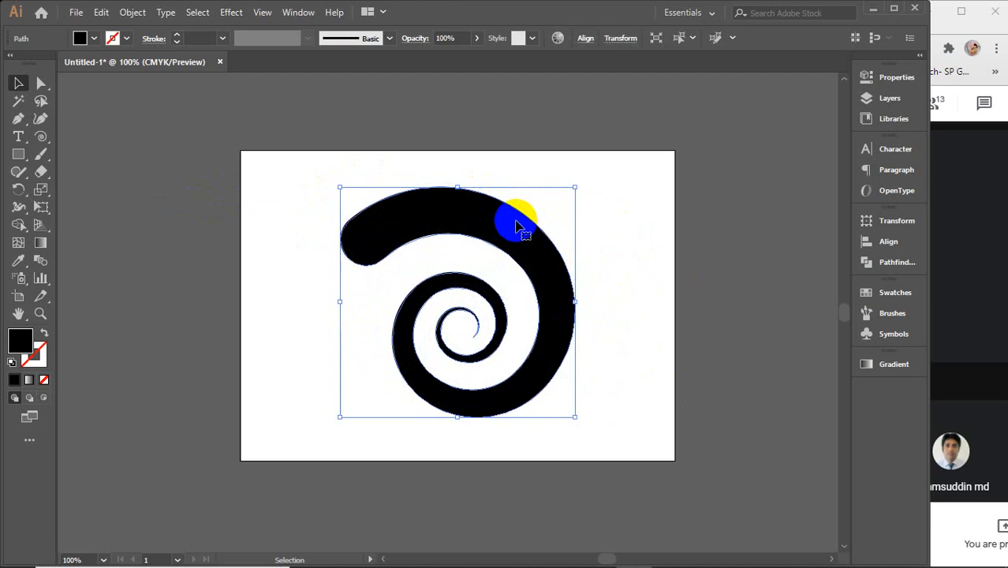
- Try the Width tool on the expanded spiral's edge and delete the shape
click(18, 207)
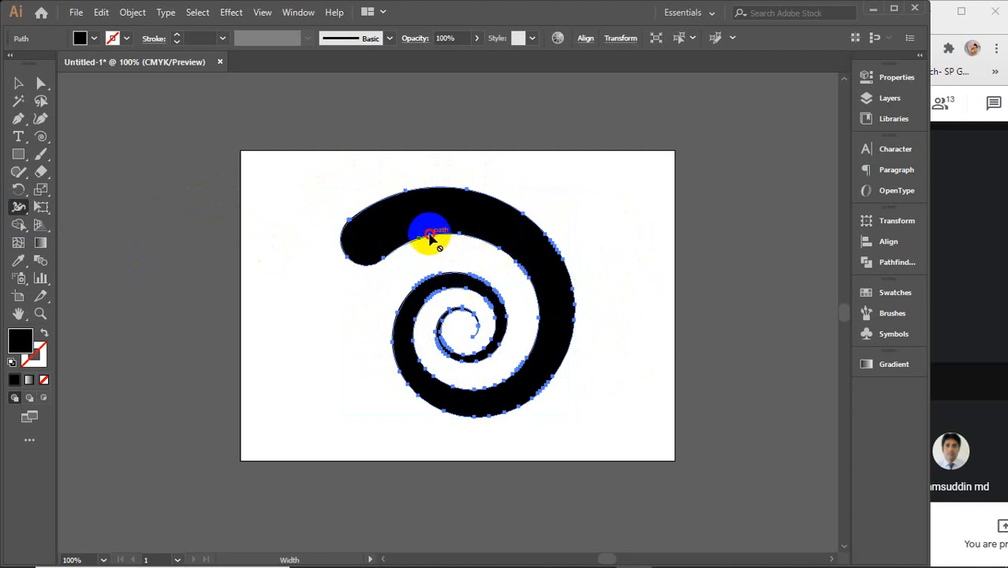
click(18, 83)
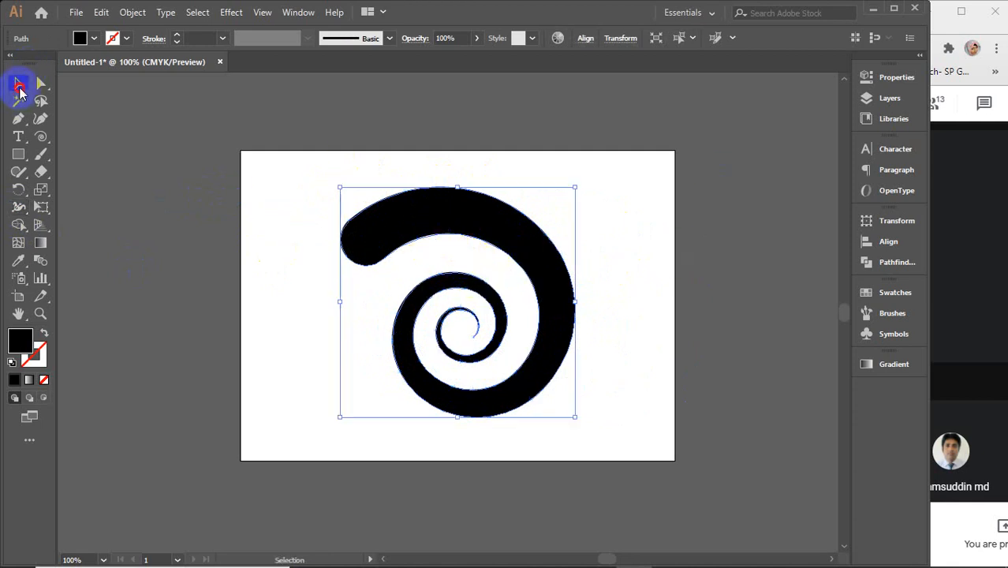
key(Delete)
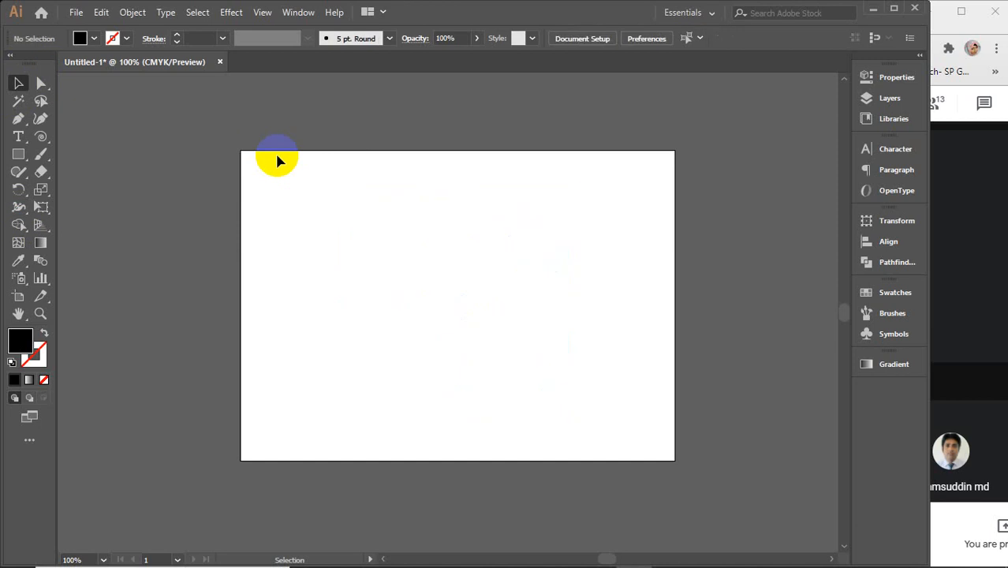
- Draw a new large spiral with more turns in the middle of the artboard, with no fill and a 5 pt stroke
click(40, 138)
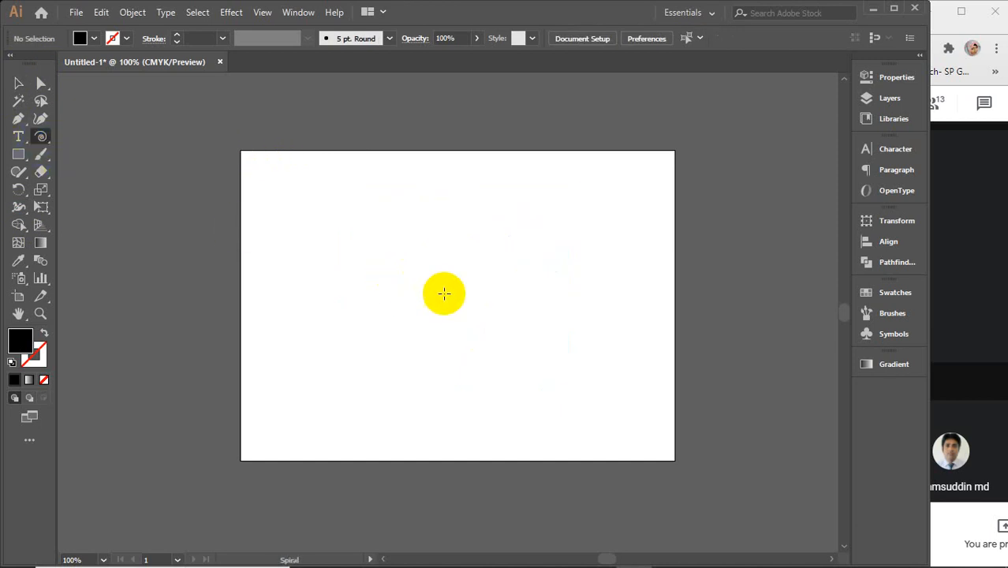
drag(447, 309, 367, 187)
key(slash)
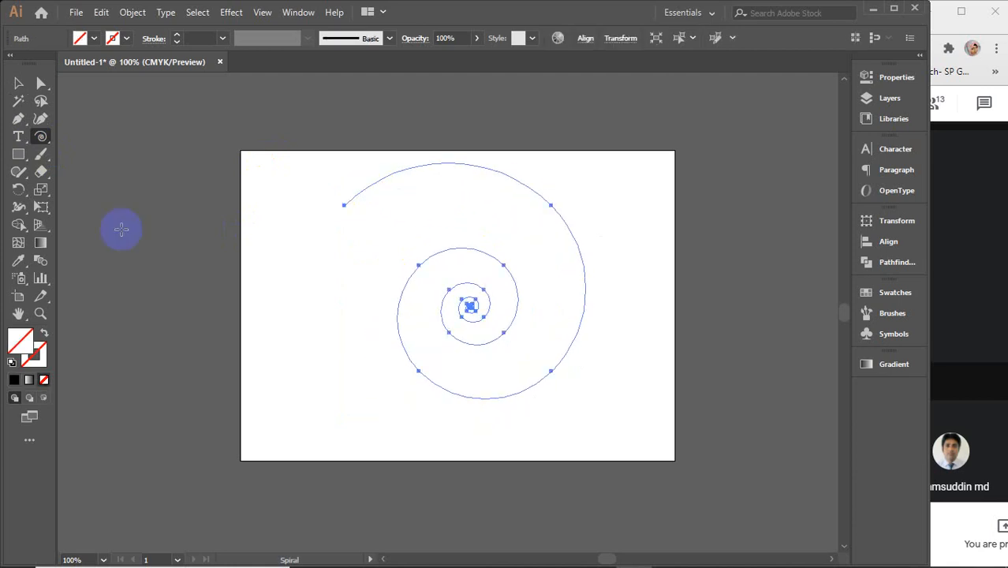
click(20, 208)
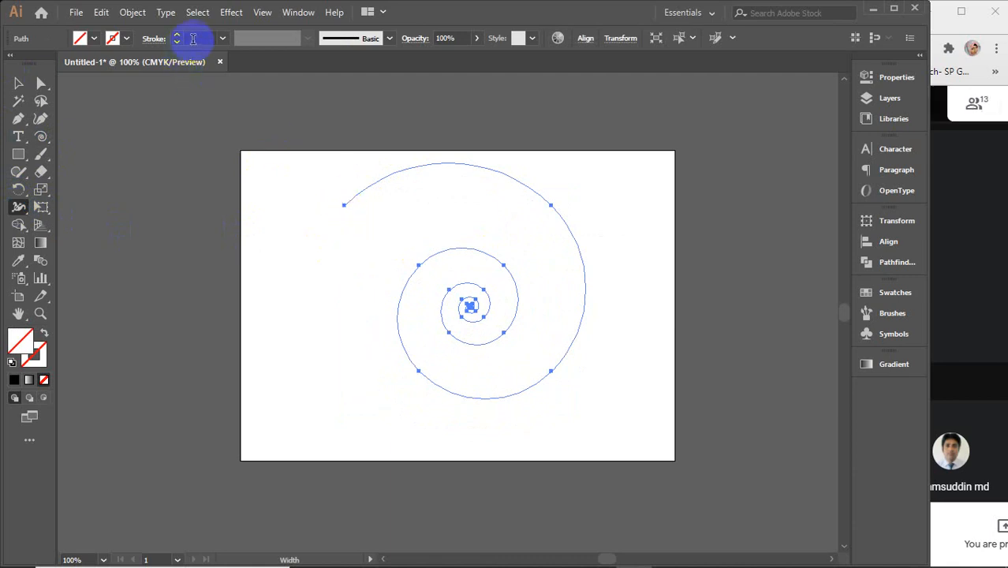
text(5)
key(Return)
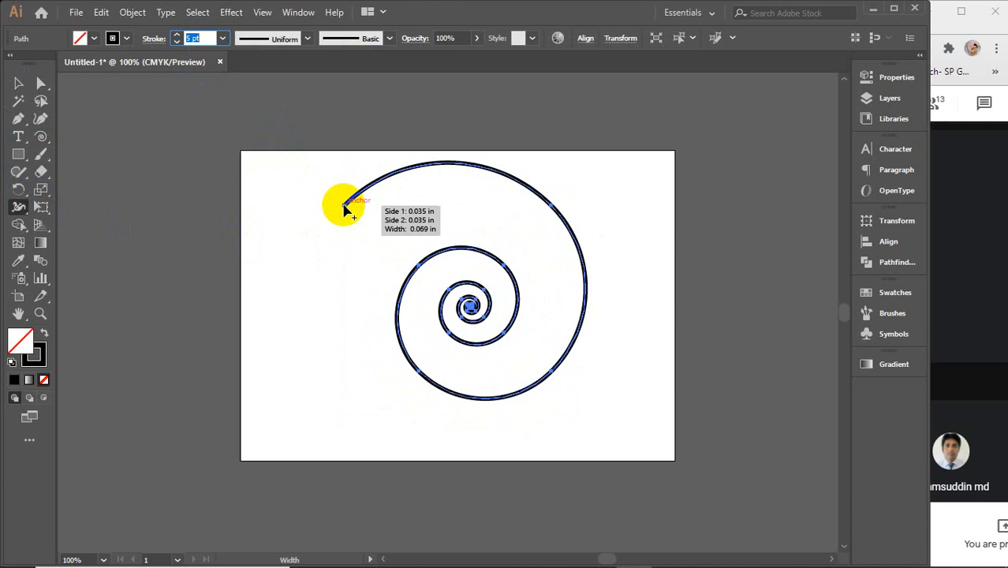
- Widen the new spiral's outer end to about 57 pt with the Width tool and set its stroke weight to 50 pt
drag(344, 206, 362, 227)
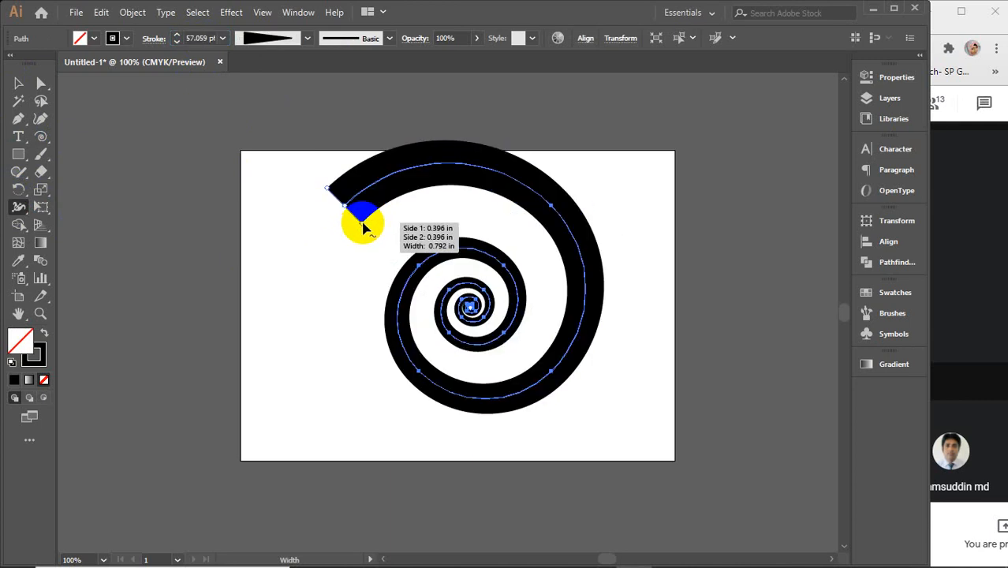
click(201, 38)
text(50)
key(Return)
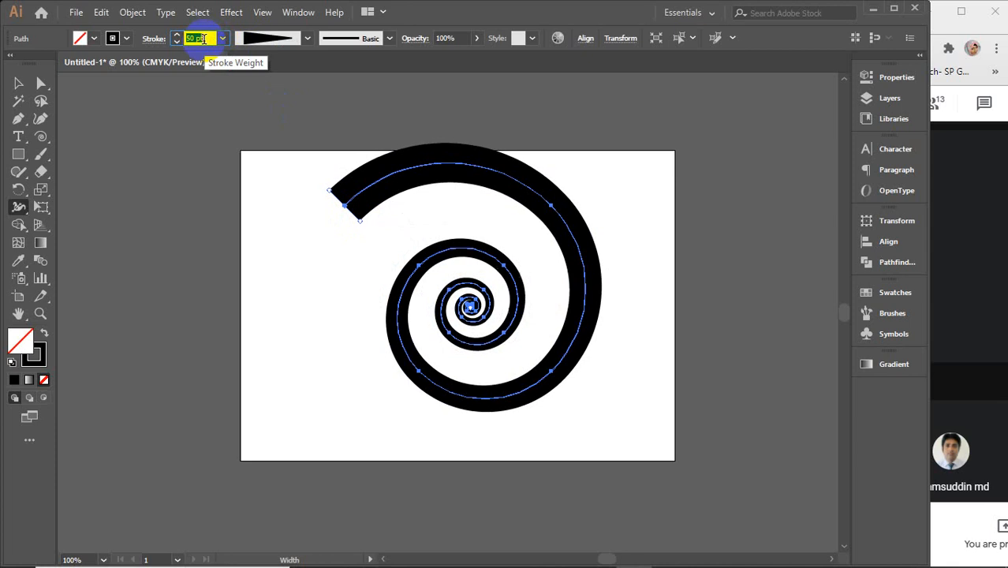
key(Down)
key(Up)
- Taper the new spiral's inner end to a sharp point with the Width tool
scroll(472, 310, up, 4)
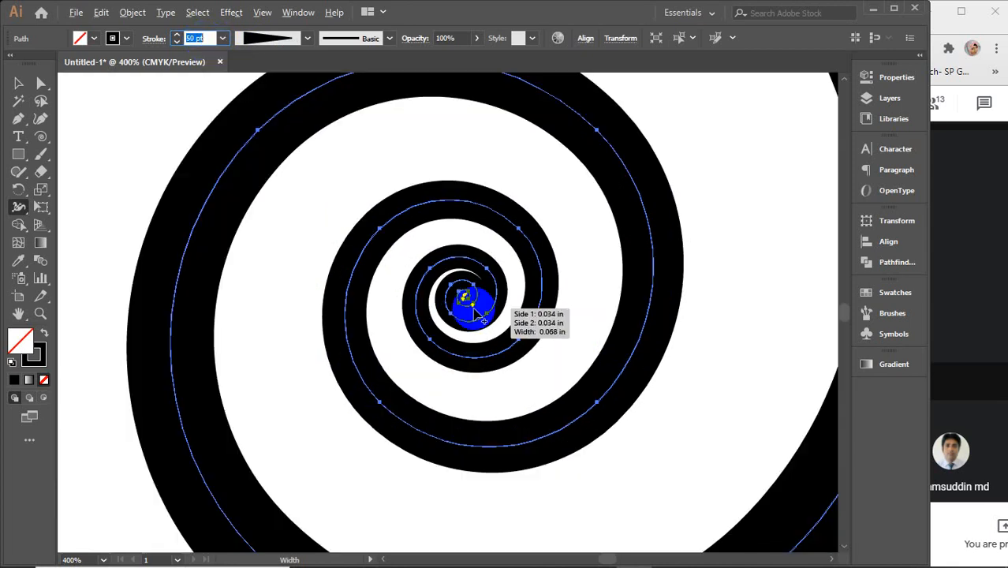
scroll(474, 311, up, 4)
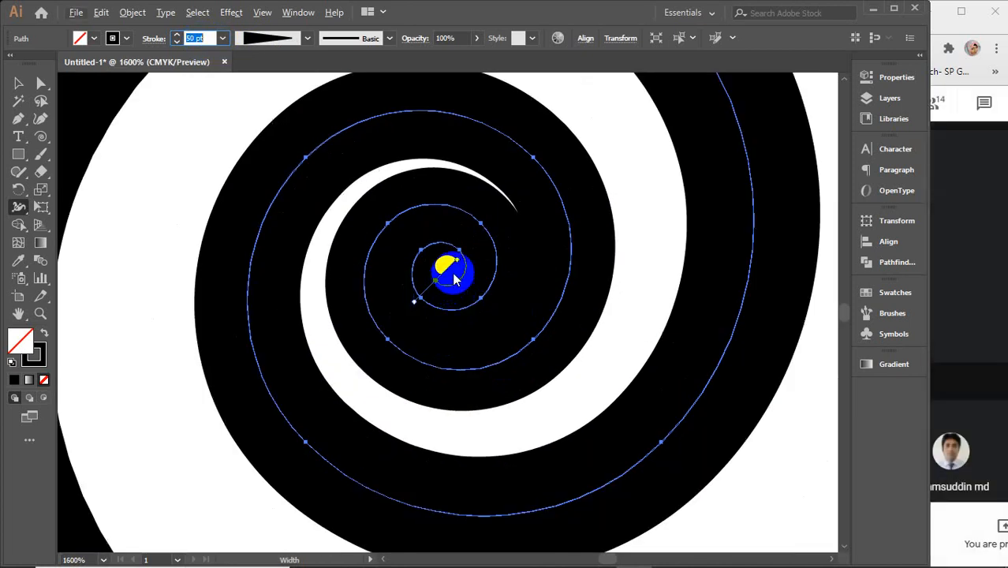
drag(458, 265, 434, 285)
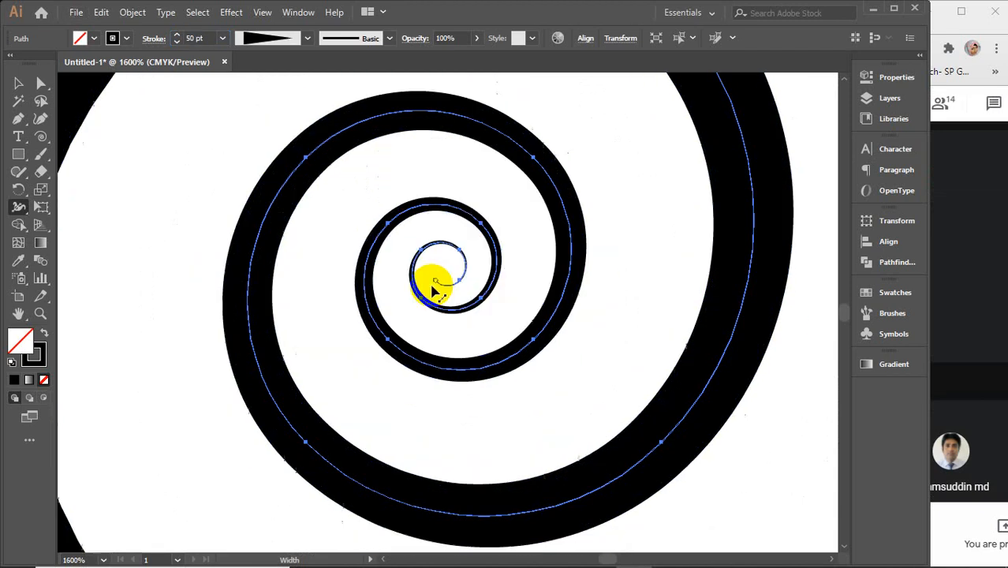
scroll(434, 285, down, 9)
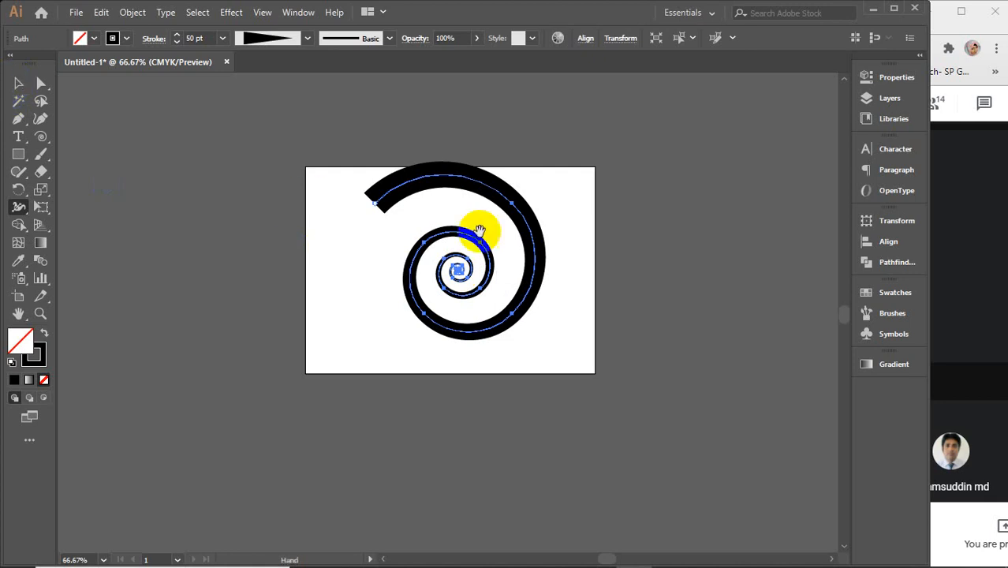
- Apply round caps to the new spiral's 50 pt stroke
scroll(477, 231, up, 3)
scroll(488, 299, up, 1)
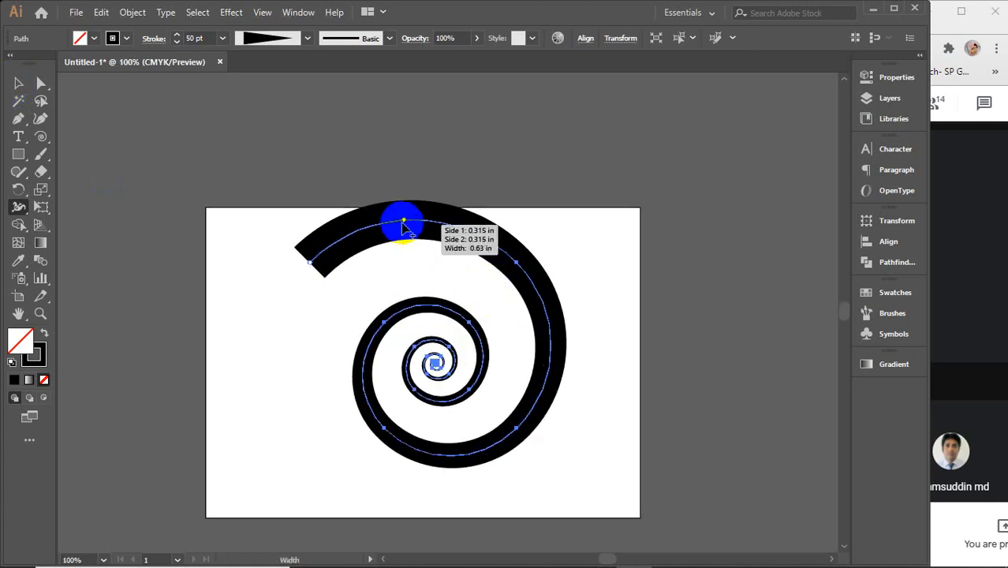
click(153, 38)
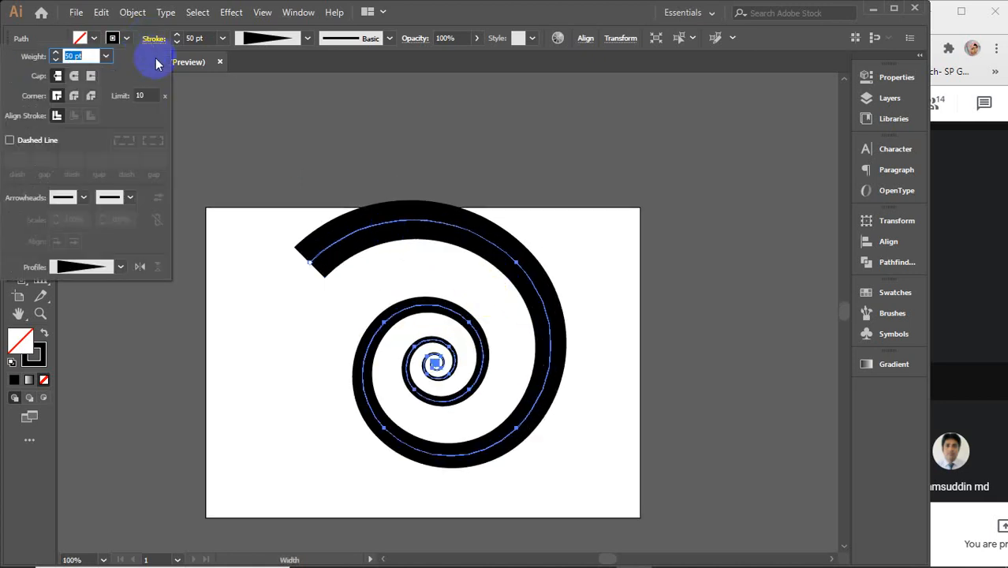
click(74, 76)
click(152, 39)
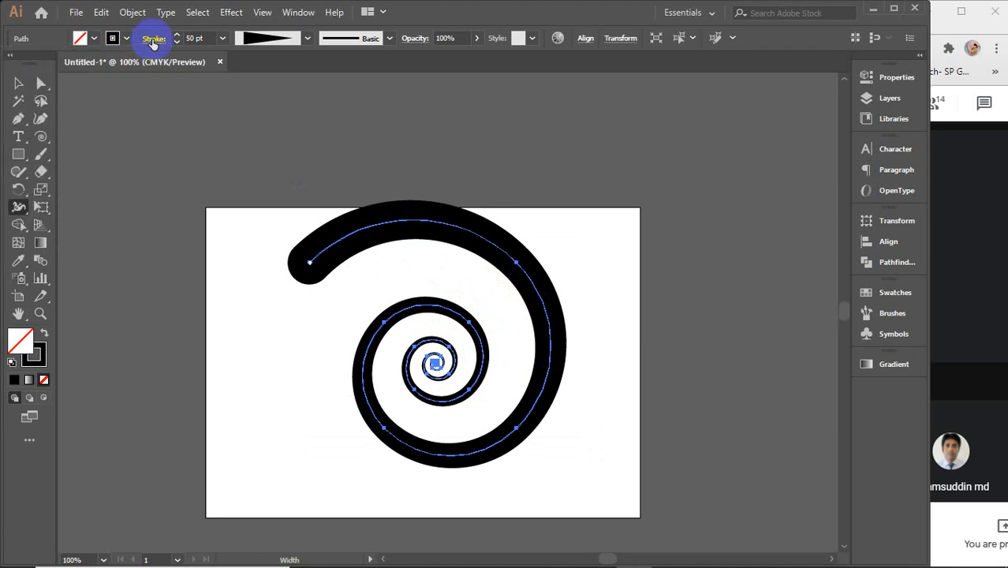
- Vary the outer turn with the Width tool: swell it to about 60 pt at upper right, thin it midway, swell the bottom, thin the lower left
mouse_move(391, 233)
mouse_down()
mouse_move(392, 246)
mouse_move(387, 232)
mouse_up()
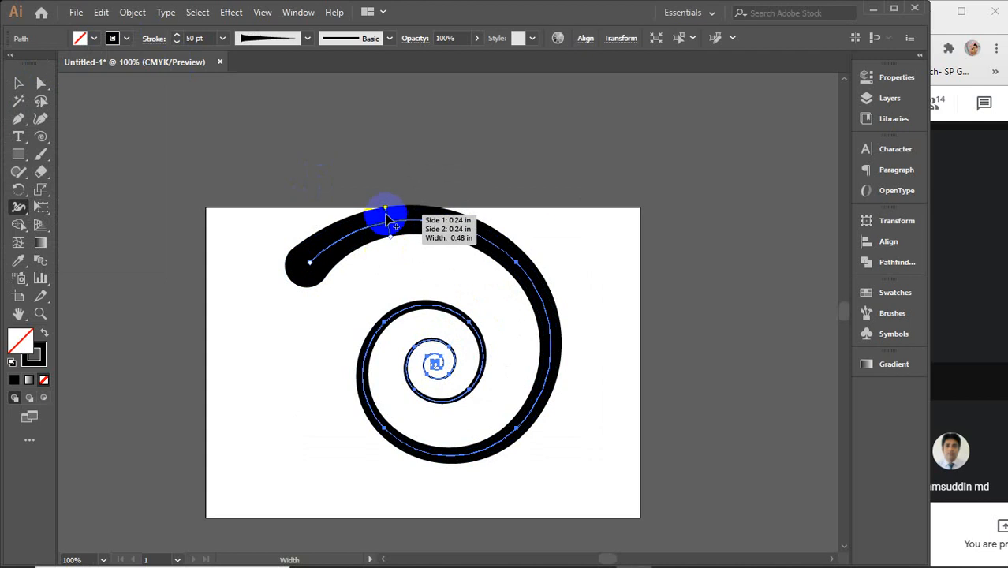
drag(477, 238, 466, 260)
drag(522, 337, 546, 337)
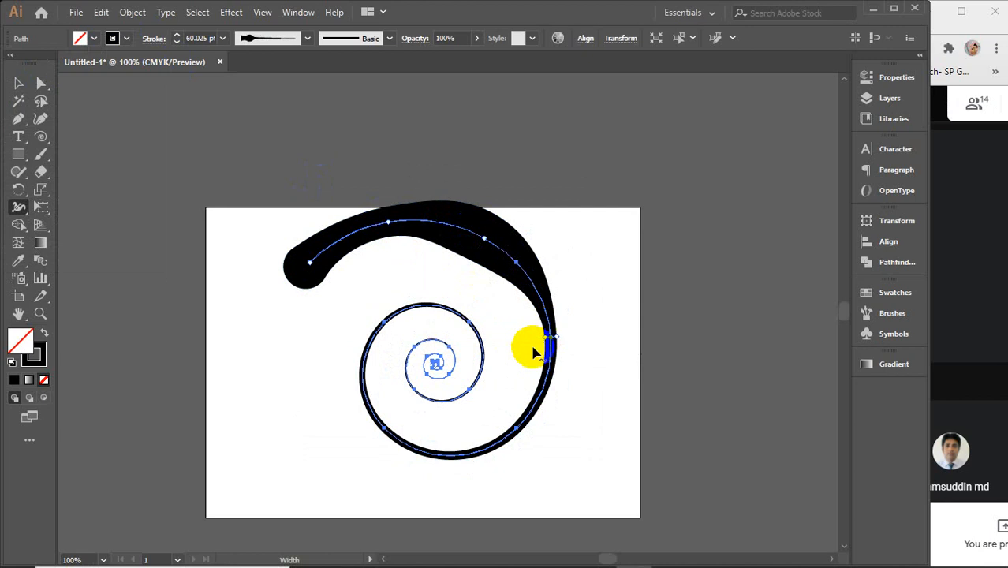
drag(468, 456, 474, 471)
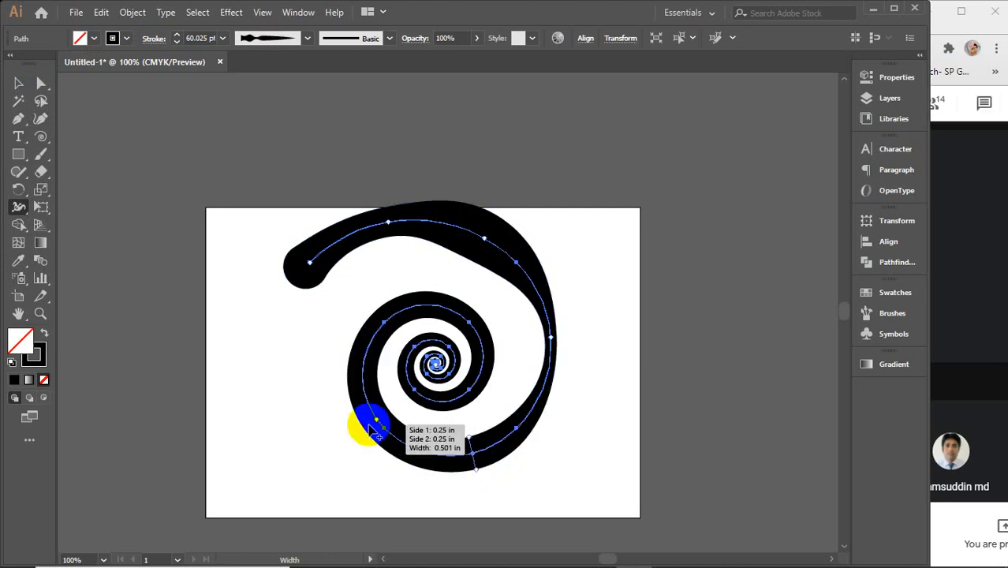
mouse_move(369, 426)
mouse_down()
mouse_move(379, 422)
mouse_move(367, 418)
mouse_up()
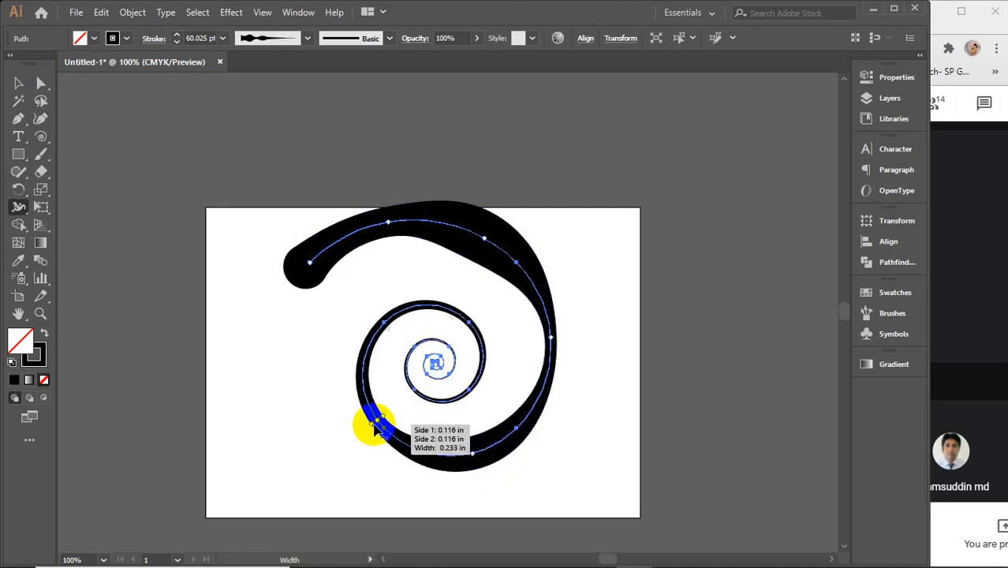
- Alternate thick and thin sections along the spiral's inner turns with the Width tool, thickening the upper left and inner bottom, and deselect the spiral
drag(386, 319, 385, 295)
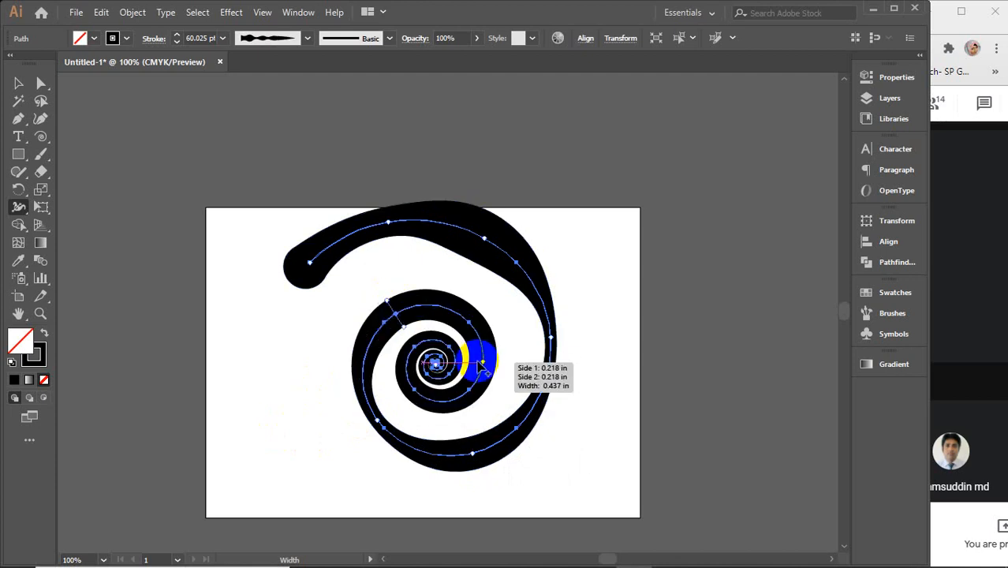
drag(482, 363, 479, 365)
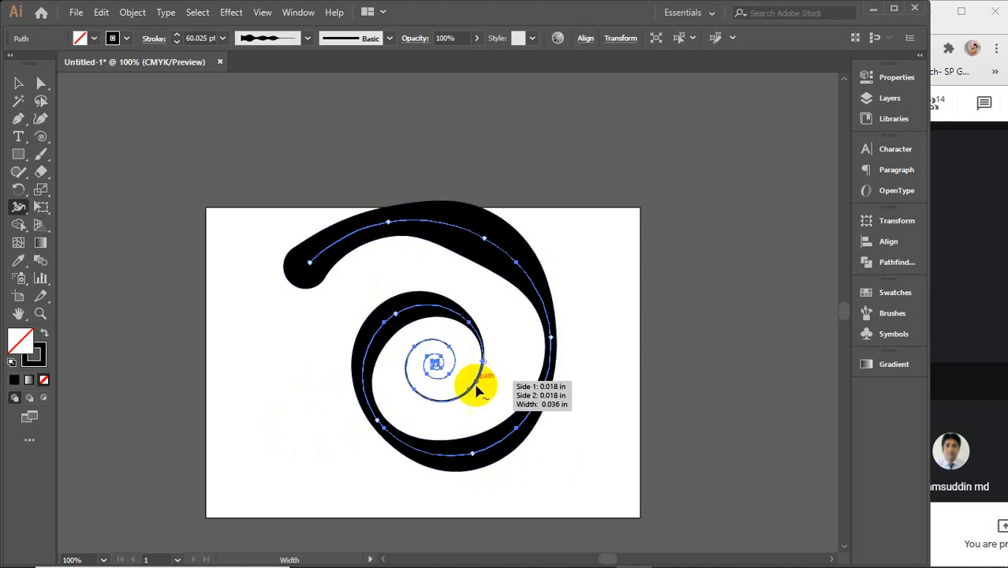
drag(430, 402, 424, 412)
drag(427, 343, 424, 348)
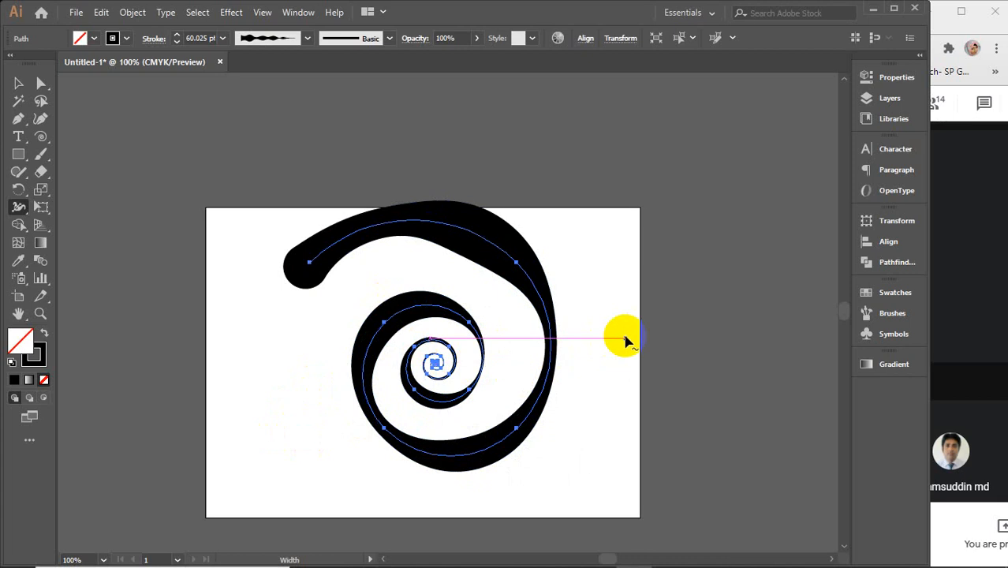
click(19, 83)
click(683, 309)
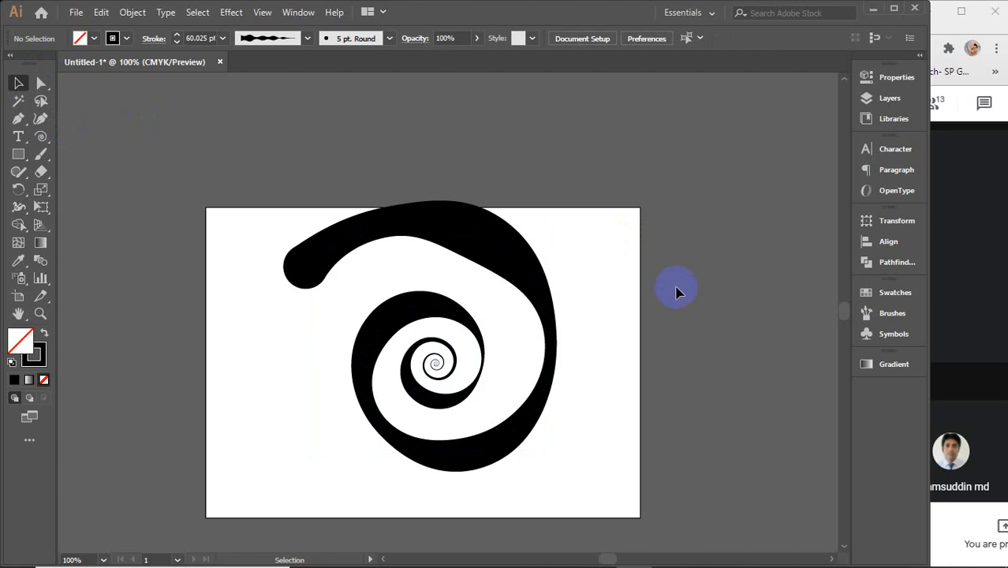
- Delete the spiral and draw an unfilled square with a 1 pt black stroke on the artboard
drag(296, 197, 567, 328)
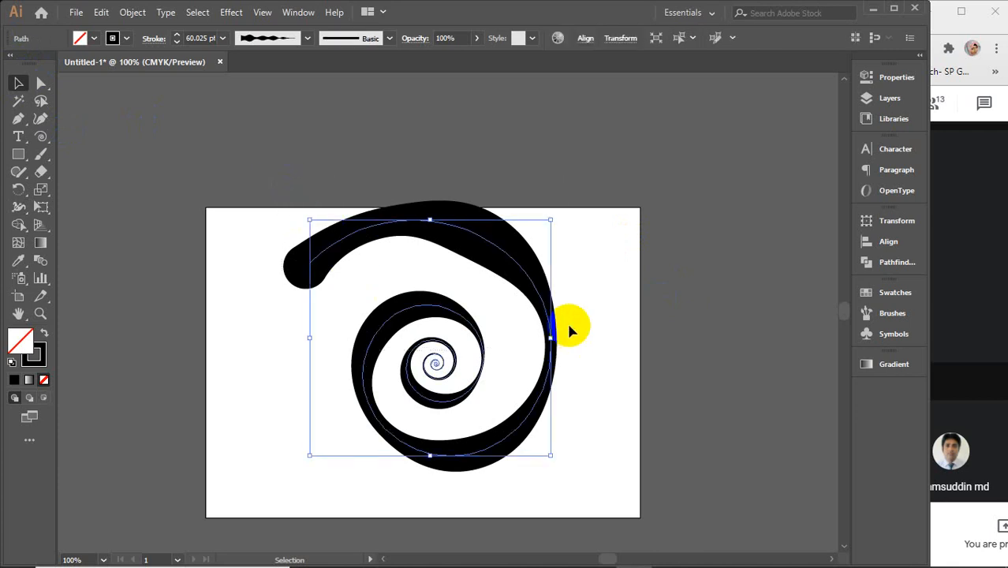
key(Delete)
click(26, 153)
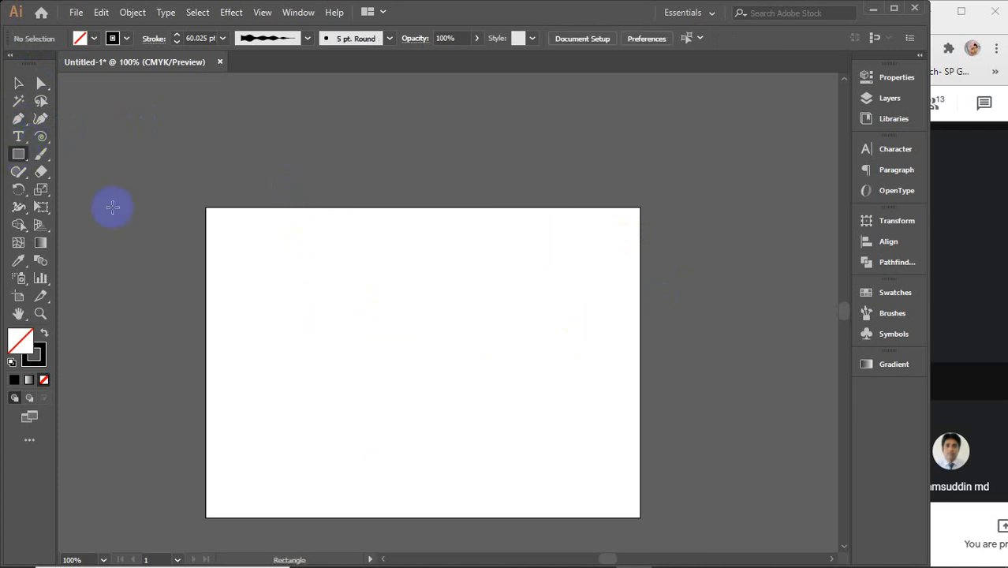
drag(296, 284, 441, 356)
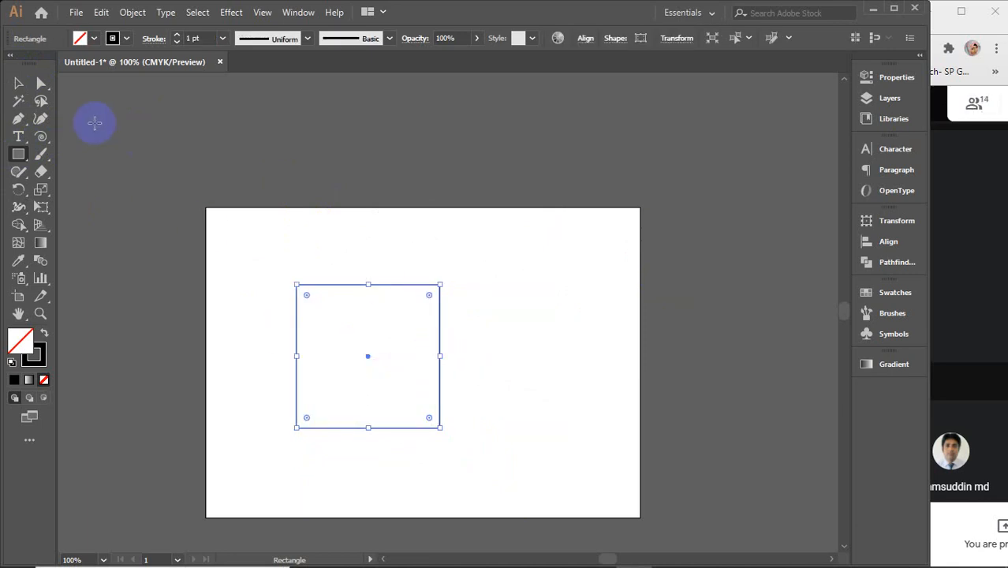
- Widen the square's upper-left corner to about 27 pt and its lower-right corner to about 0.37 in with the Width tool, and deselect it
click(18, 209)
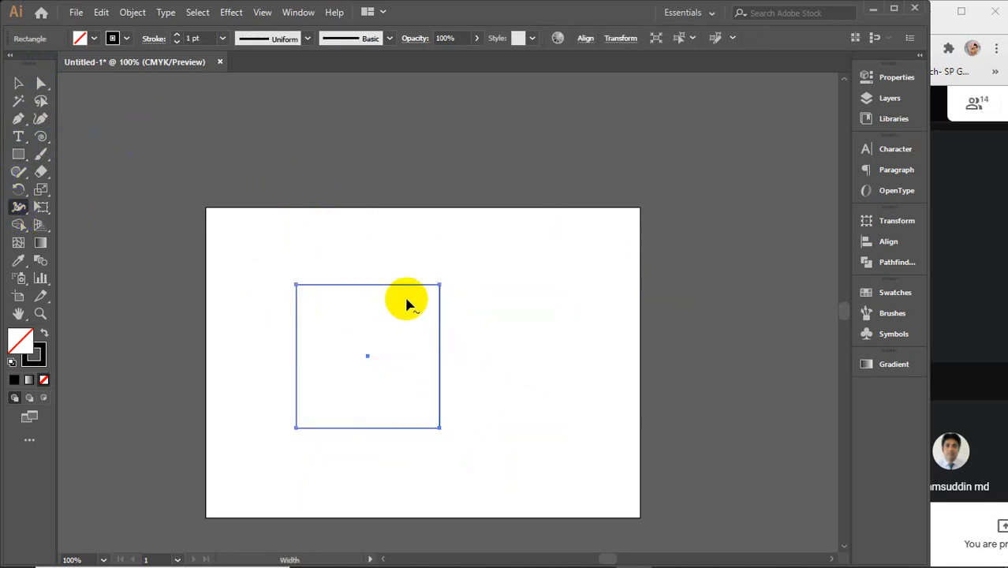
scroll(383, 320, up, 1)
drag(379, 328, 412, 268)
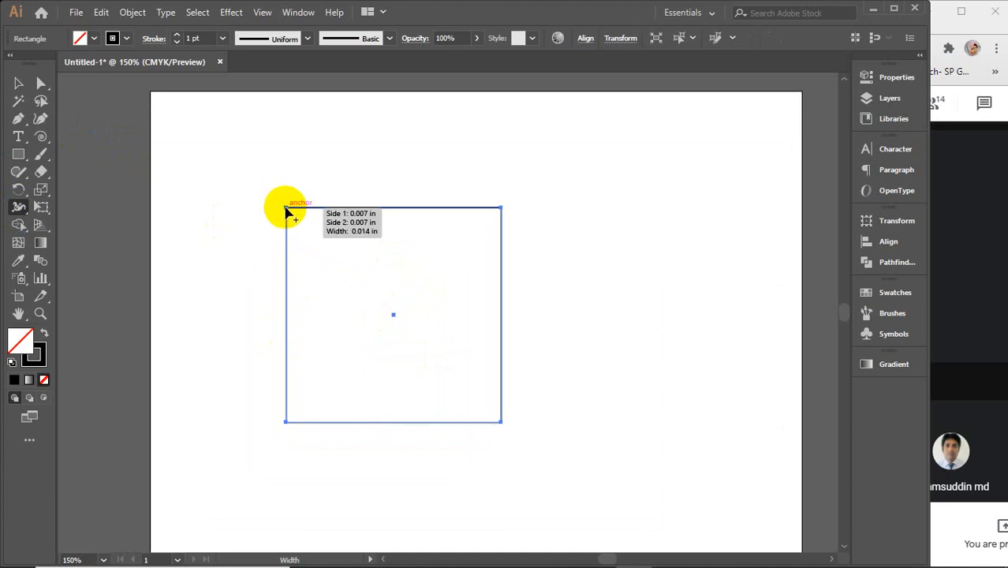
drag(287, 210, 295, 219)
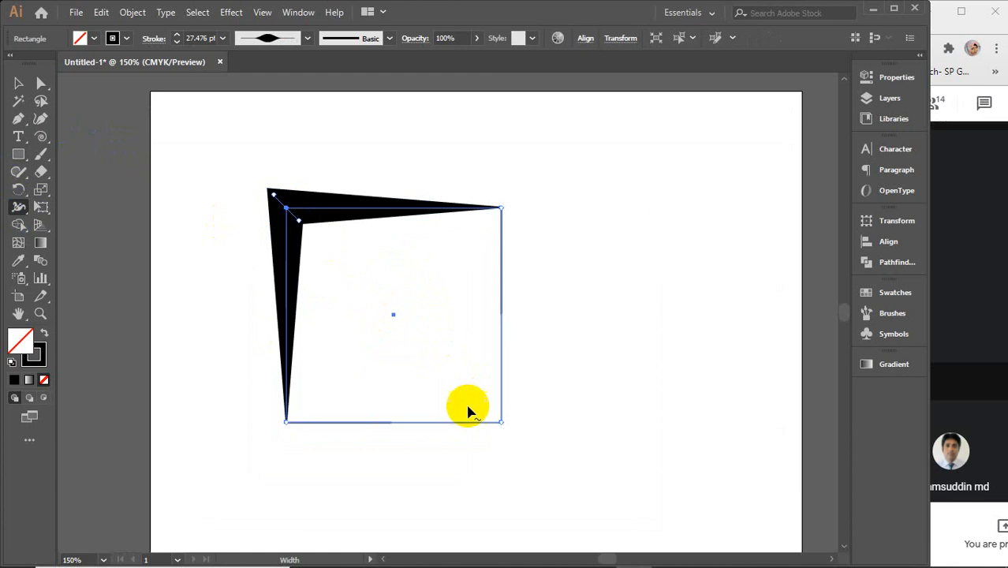
drag(493, 417, 483, 414)
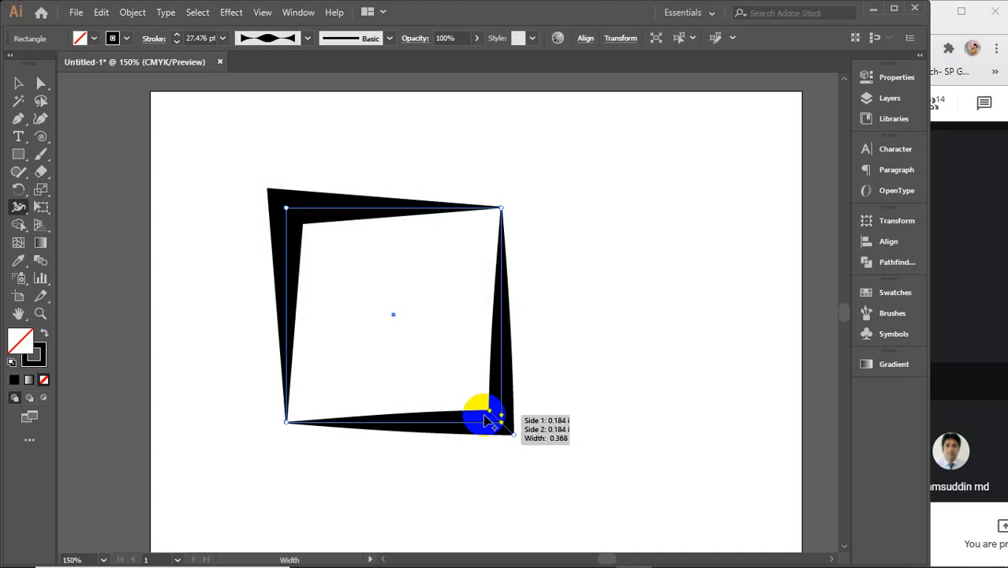
click(314, 209)
scroll(412, 299, down, 1)
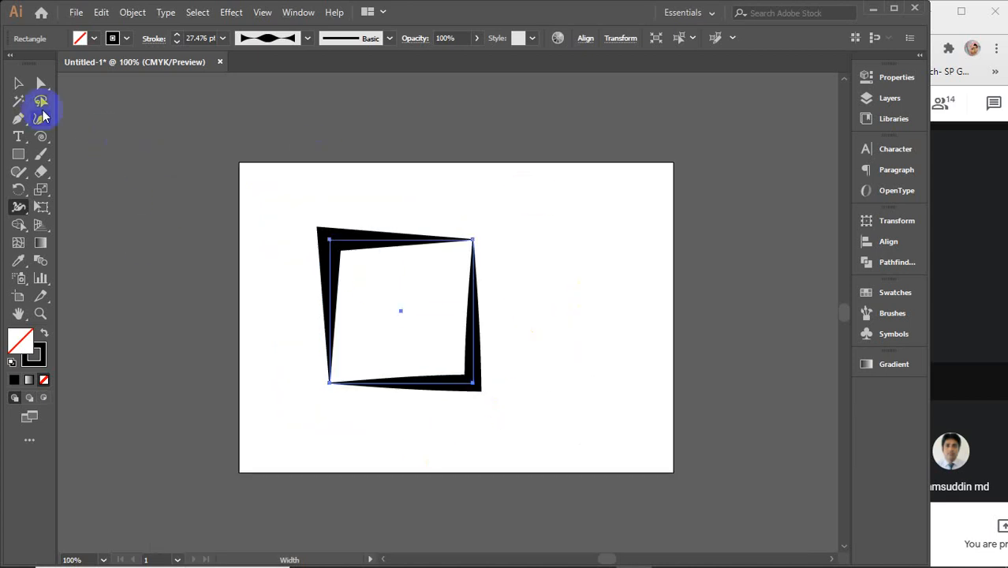
click(18, 83)
click(224, 247)
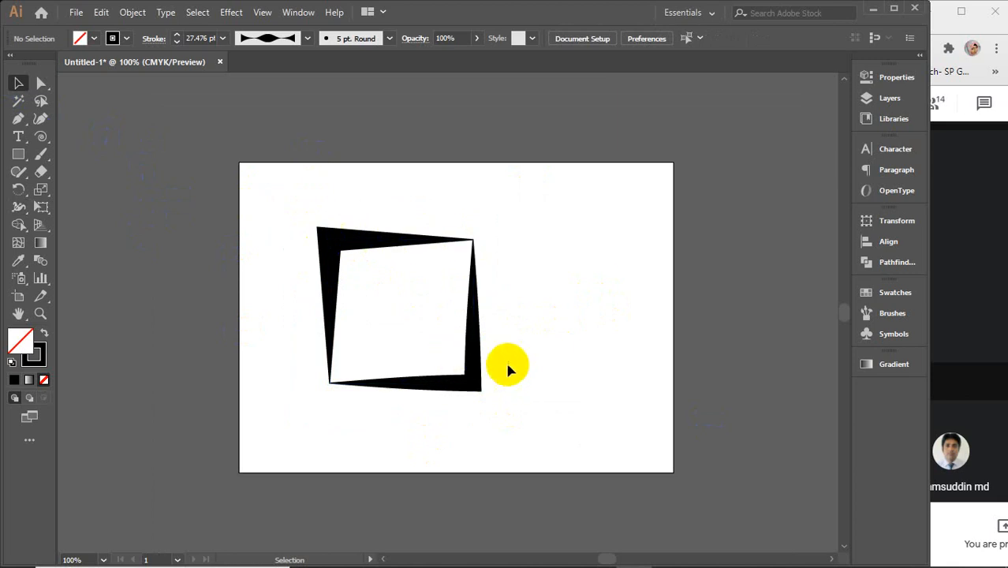
- Move the square past the artboard's upper-right edge and draw an unfilled circle with a 1 pt stroke near the artboard's centre
drag(470, 368, 712, 324)
drag(799, 282, 798, 284)
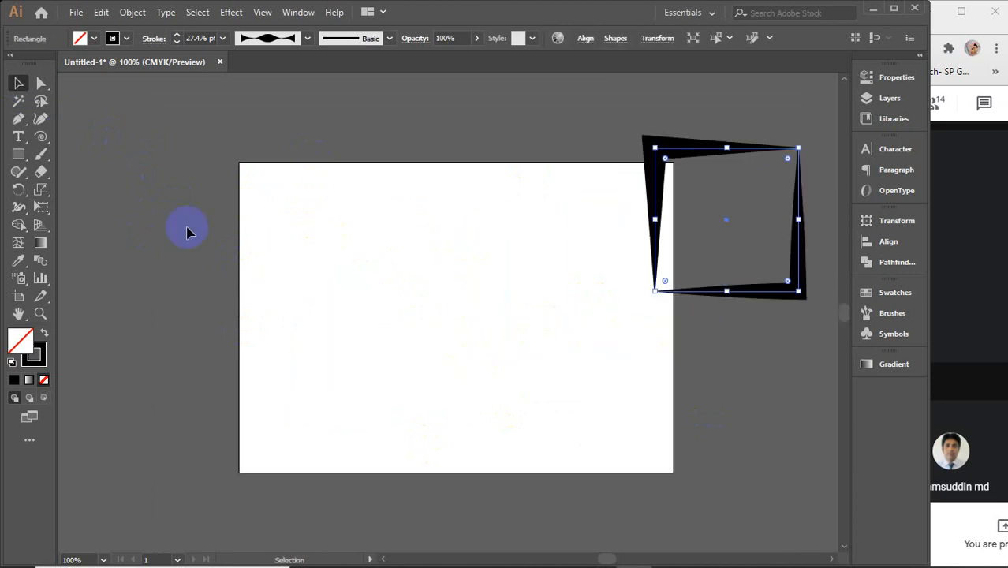
drag(18, 155, 89, 197)
drag(371, 253, 529, 386)
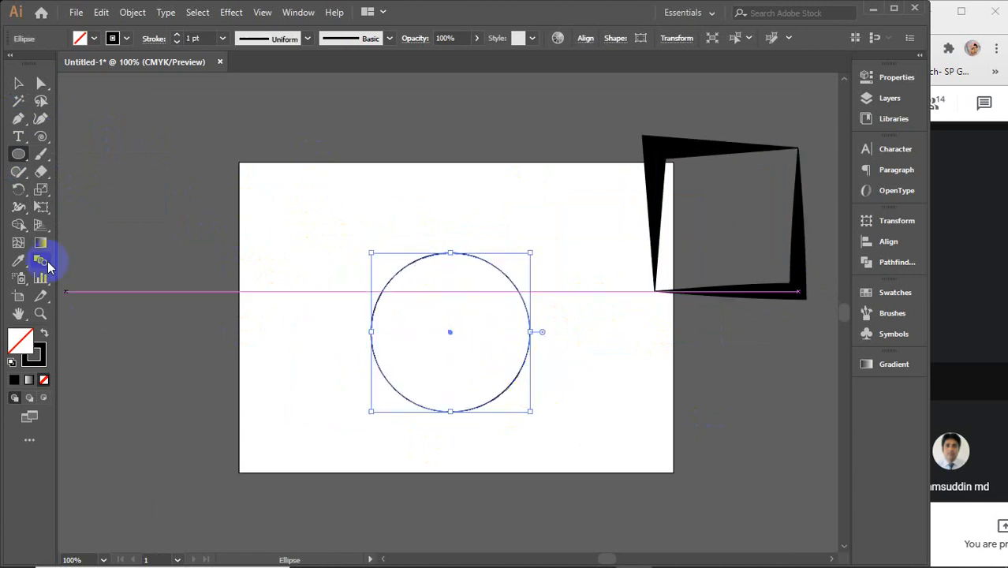
- Widen the circle's stroke at its top point to 48 pt with the Width tool and deselect the circle
click(18, 226)
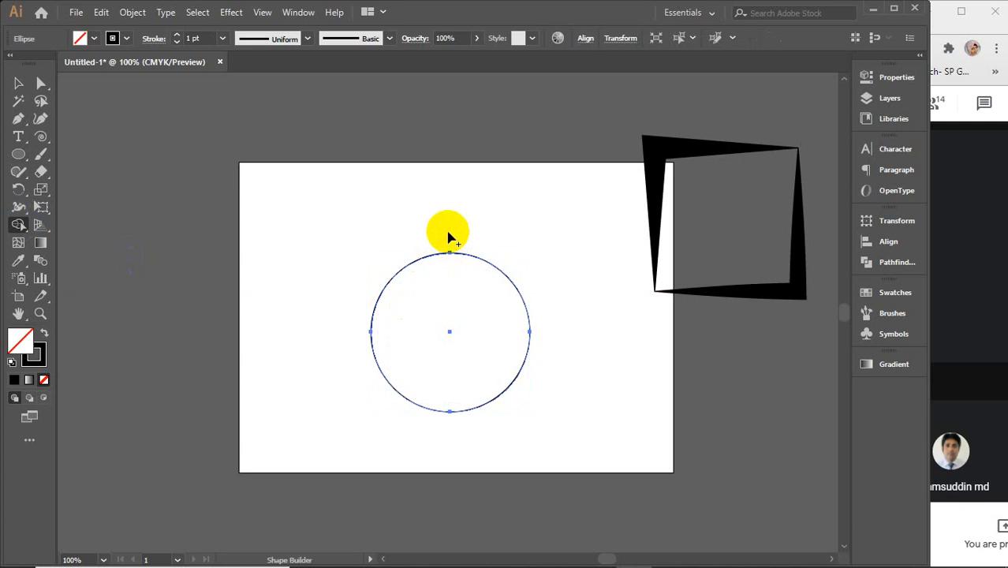
click(18, 206)
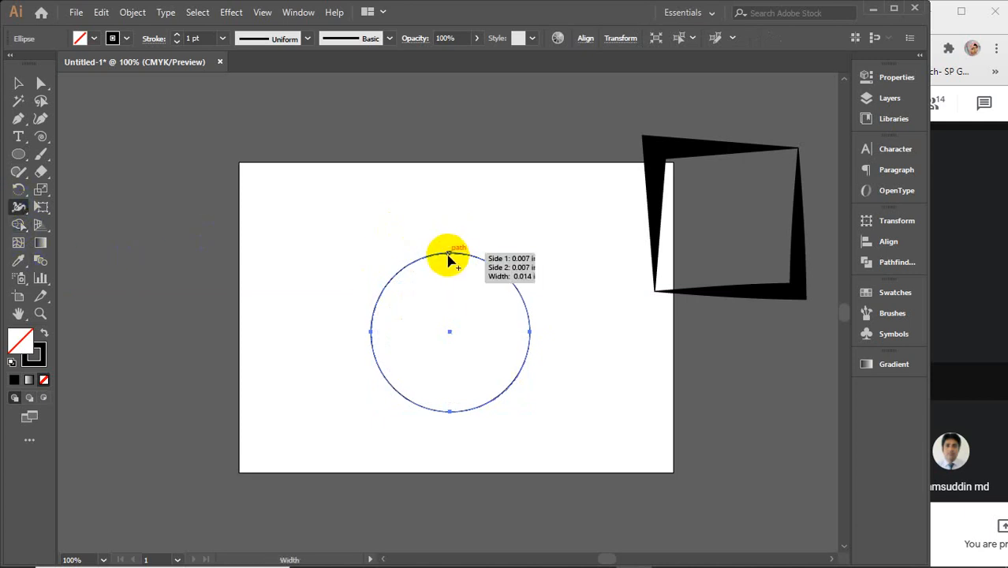
drag(450, 254, 451, 231)
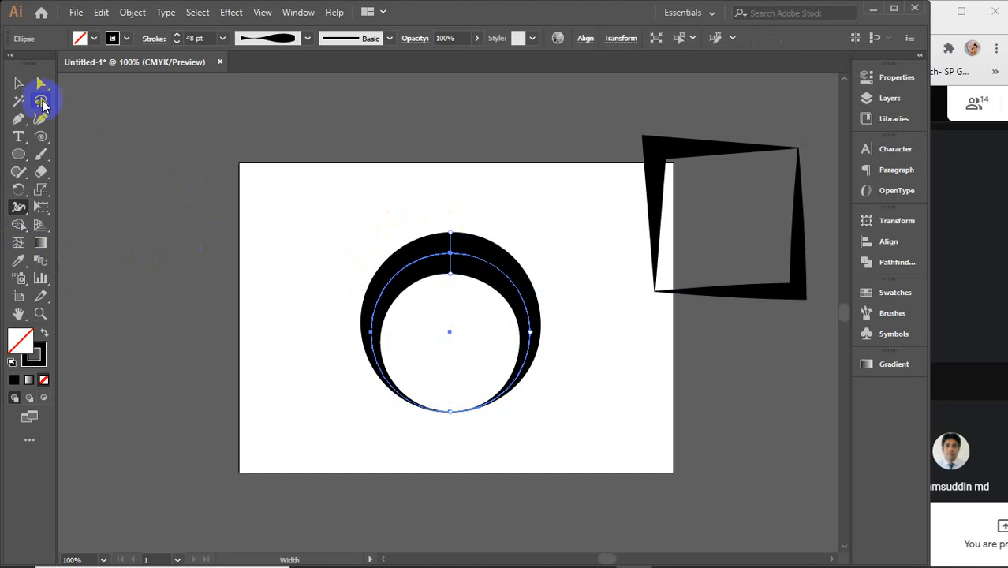
click(18, 83)
click(392, 260)
click(307, 226)
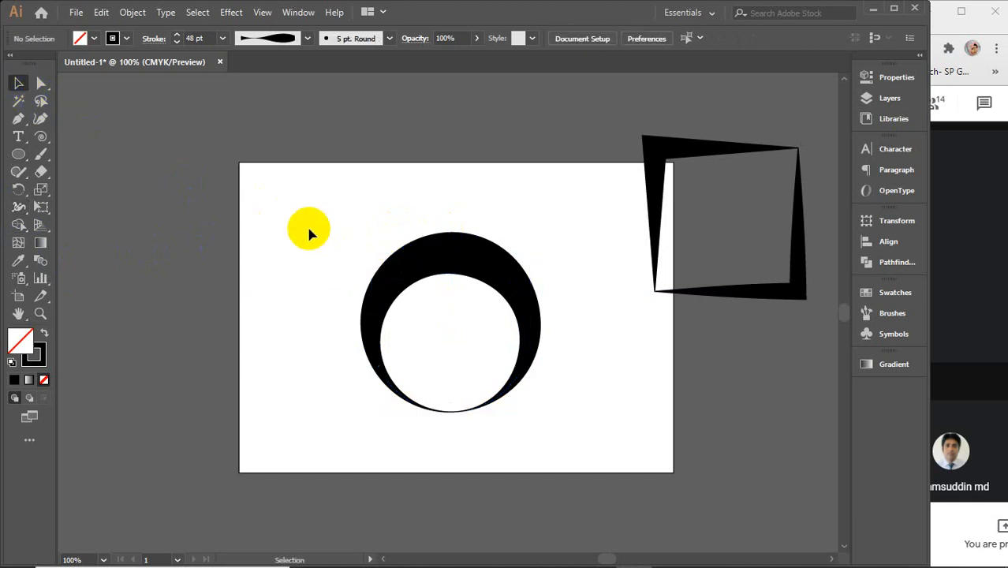
click(960, 348)
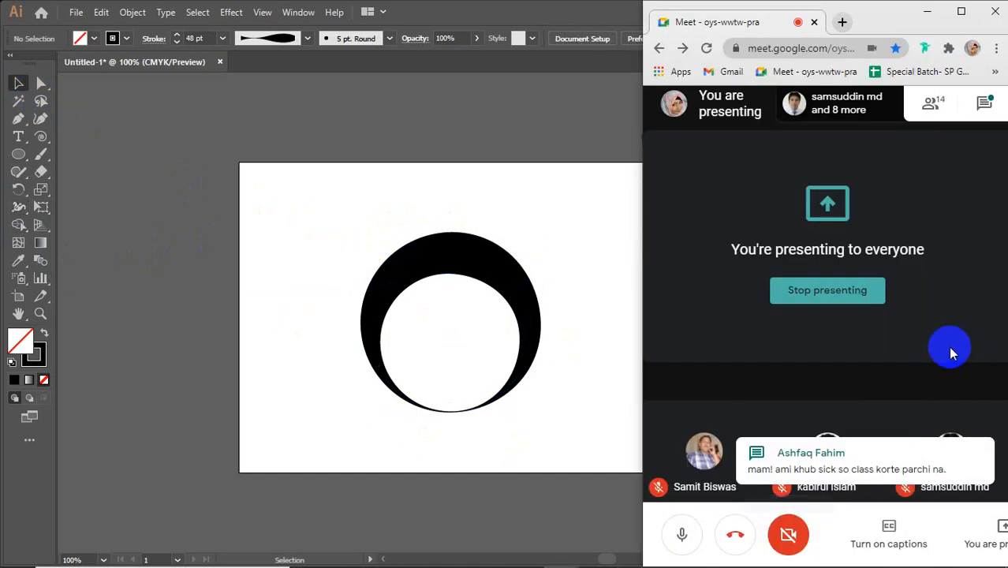
click(496, 468)
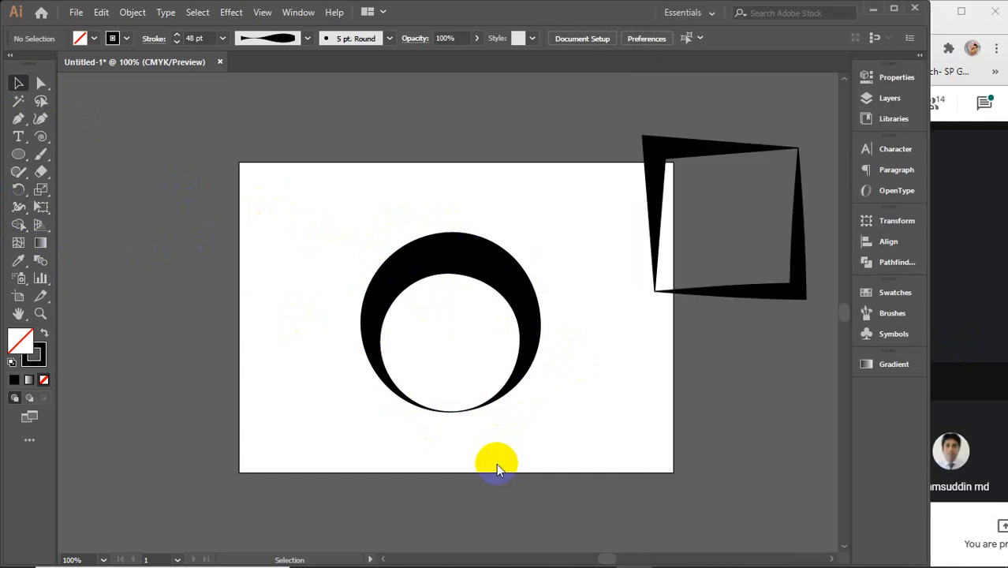
mouse_move(504, 555)
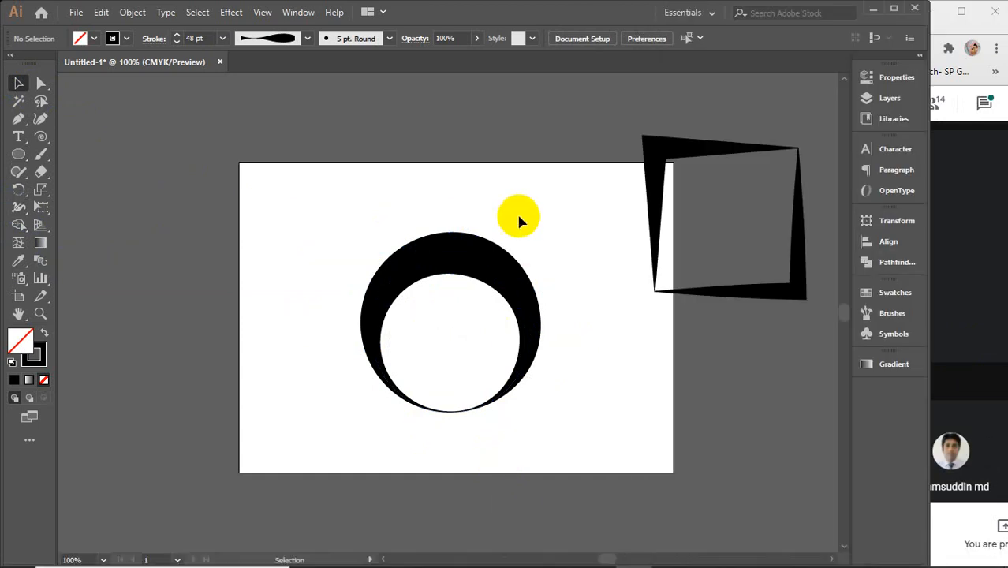
- Arrange the two shapes side by side on the artboard, the circle on the left and the square on the right
click(463, 248)
drag(463, 248, 364, 196)
drag(421, 236, 429, 275)
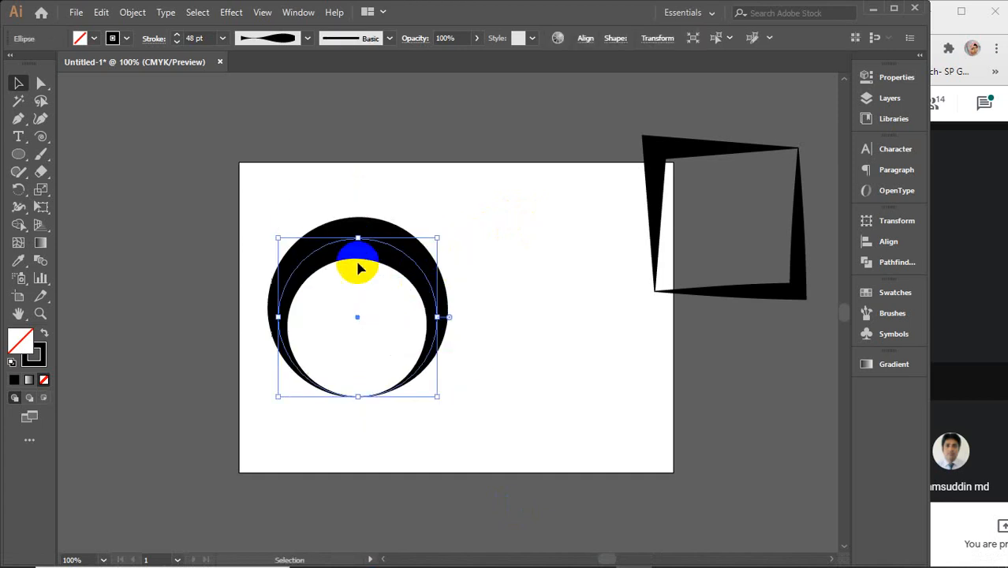
click(308, 243)
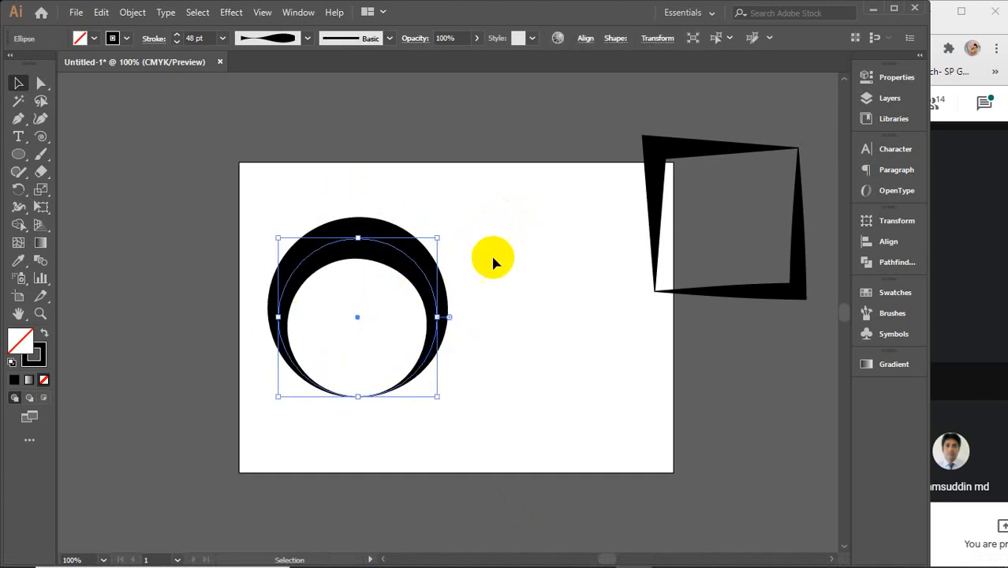
drag(650, 213, 480, 293)
click(476, 430)
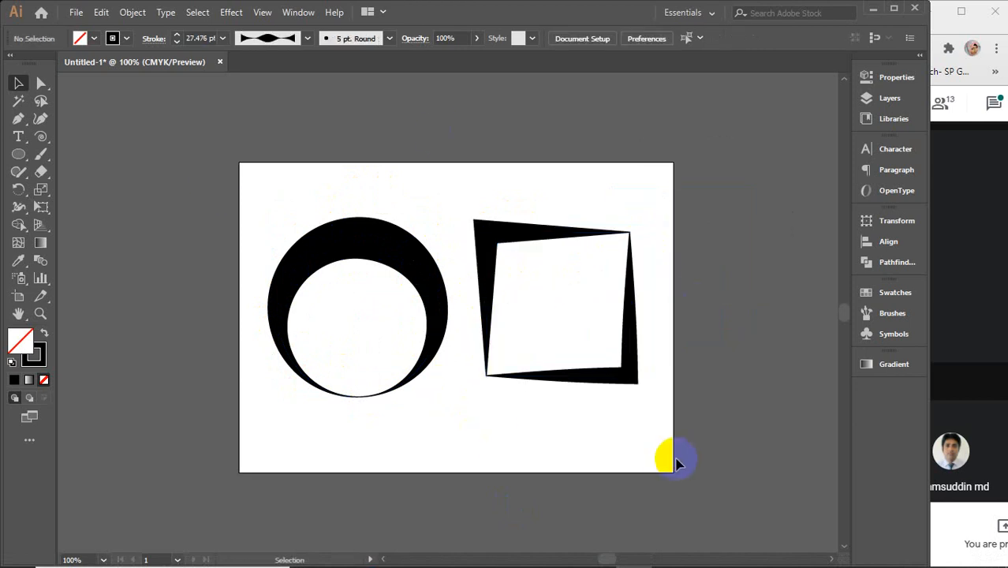
- Switch to Chrome, open a new tab and widen the browser window
mouse_move(344, 566)
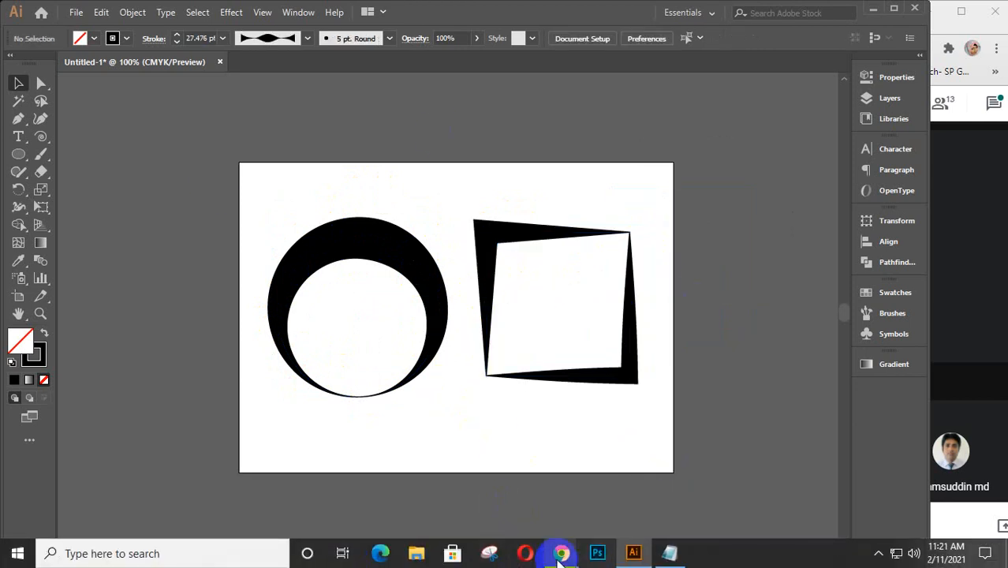
mouse_move(561, 551)
click(683, 504)
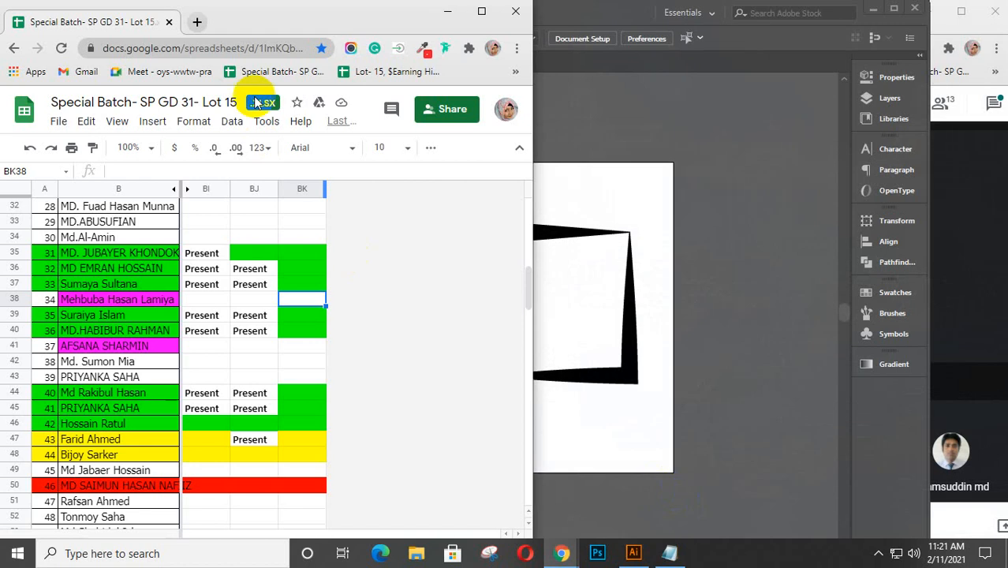
click(197, 20)
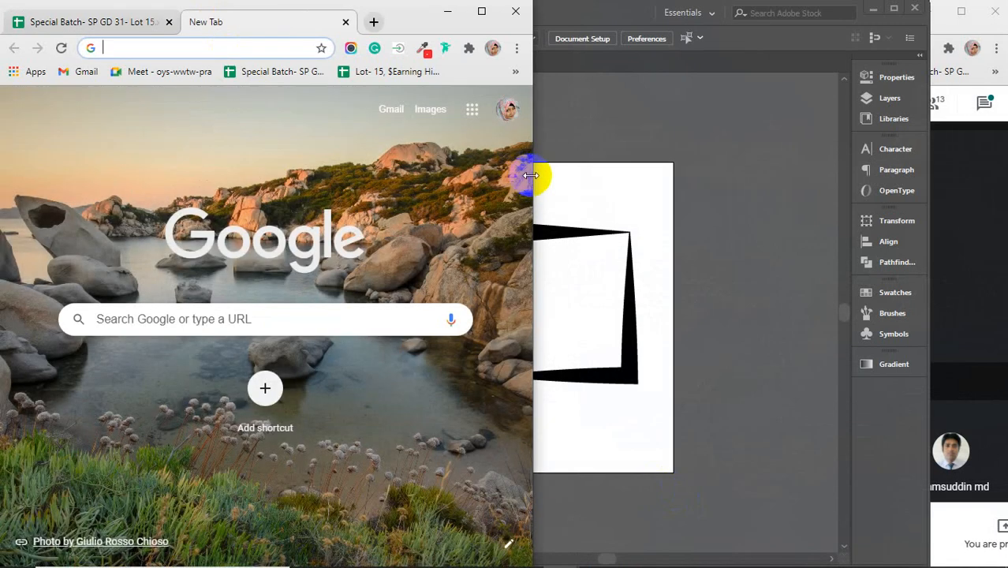
drag(533, 175, 816, 193)
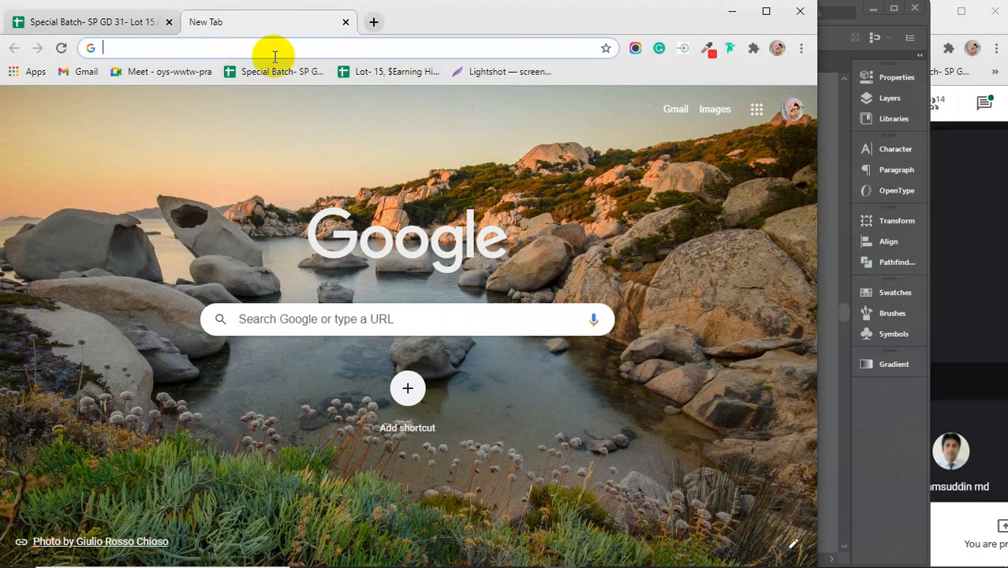
- Search Google Images for "corporate men model"
text(cop)
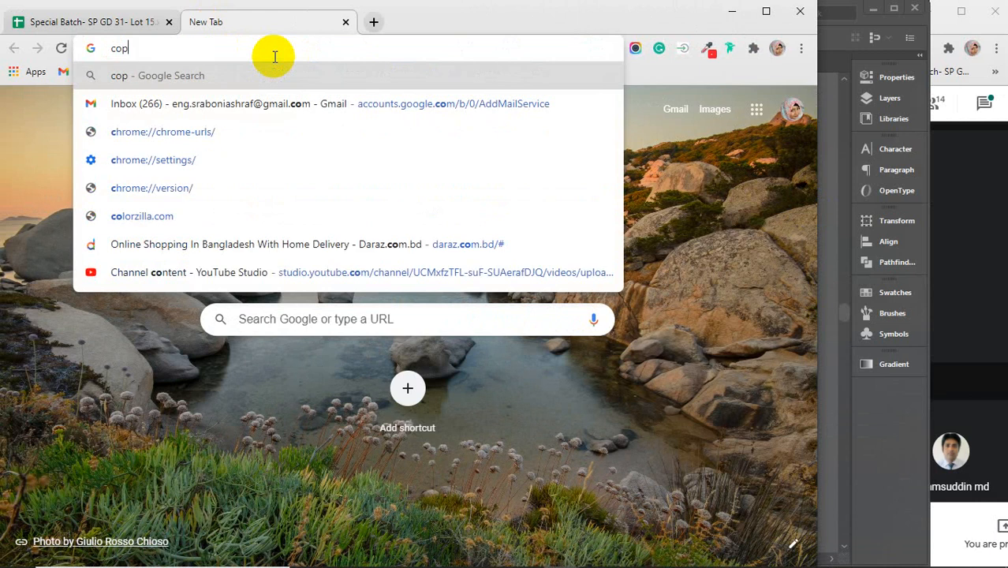
key(BackSpace)
text(rpo)
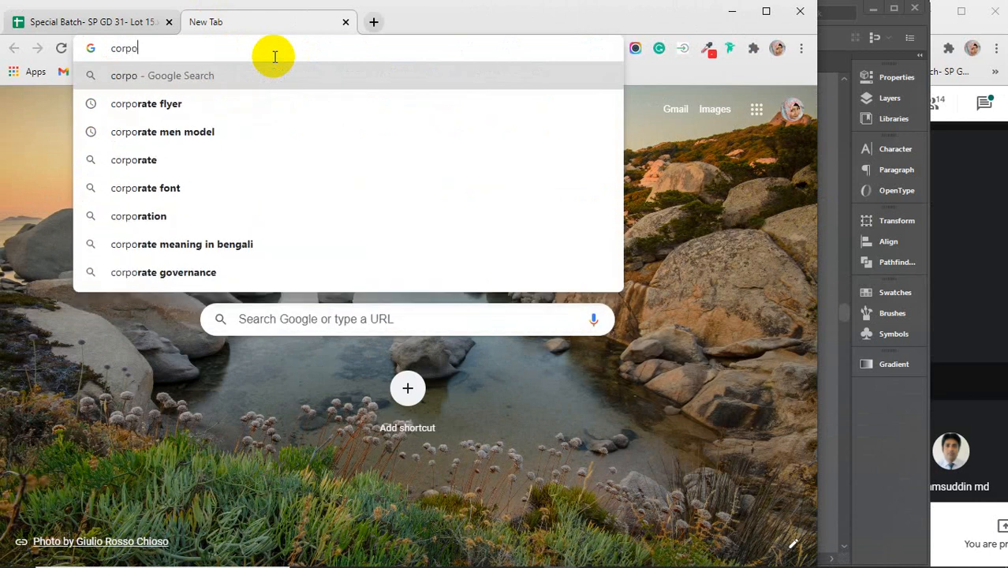
key(Down)
key(Down)
key(Return)
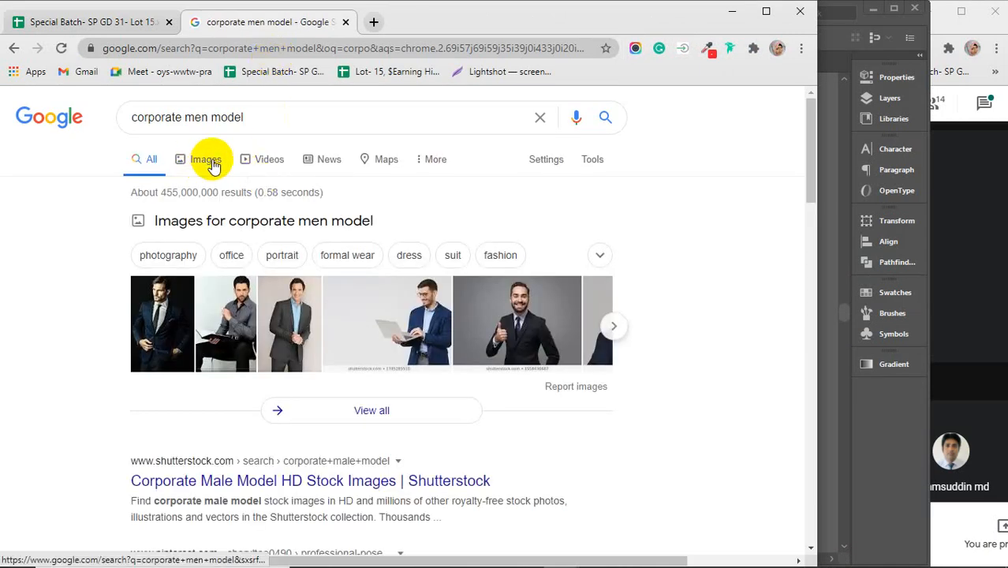
click(206, 162)
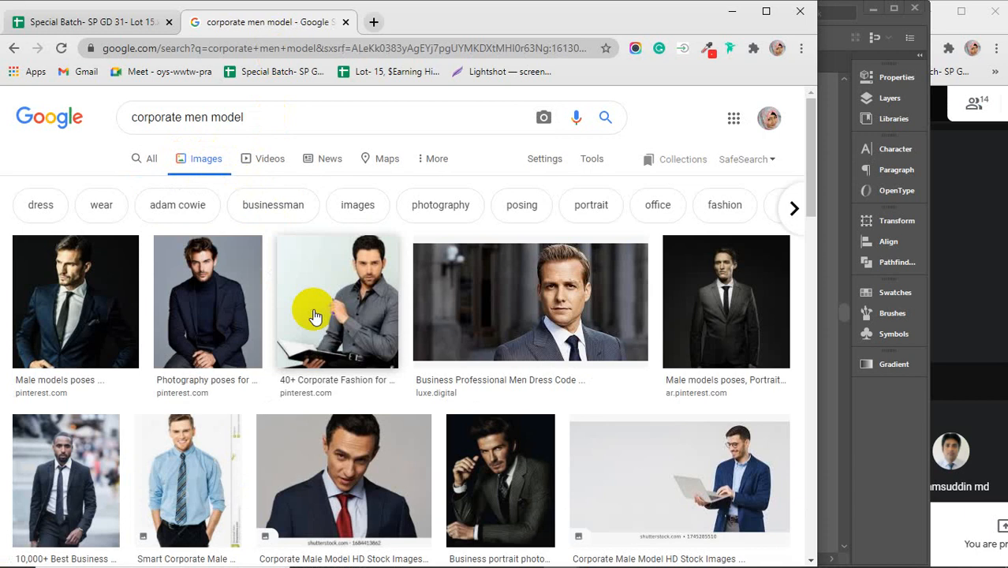
- Copy the enlarged image of the seated man in a dark blazer and turtleneck, and return to Illustrator
click(223, 316)
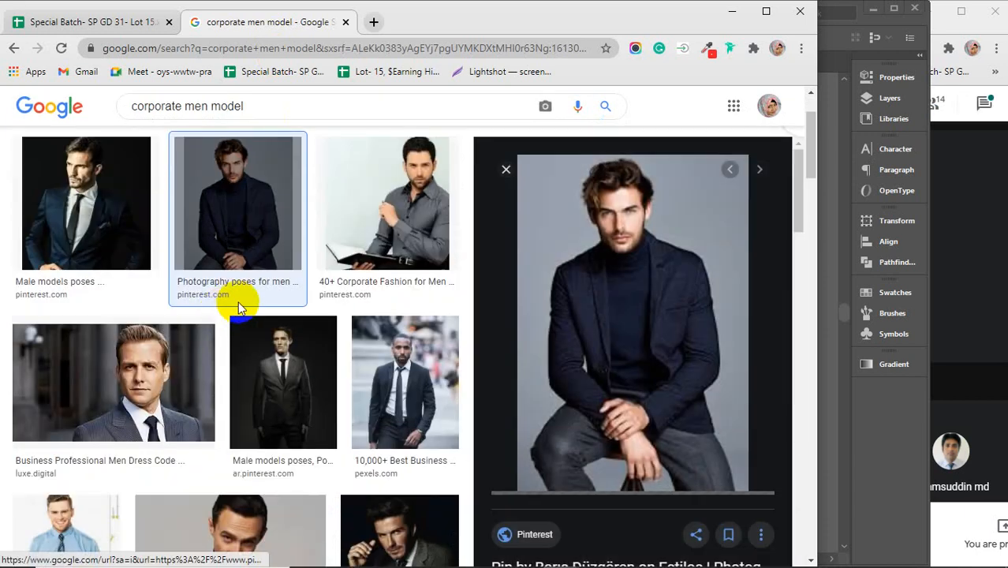
click(643, 298)
right_click(645, 299)
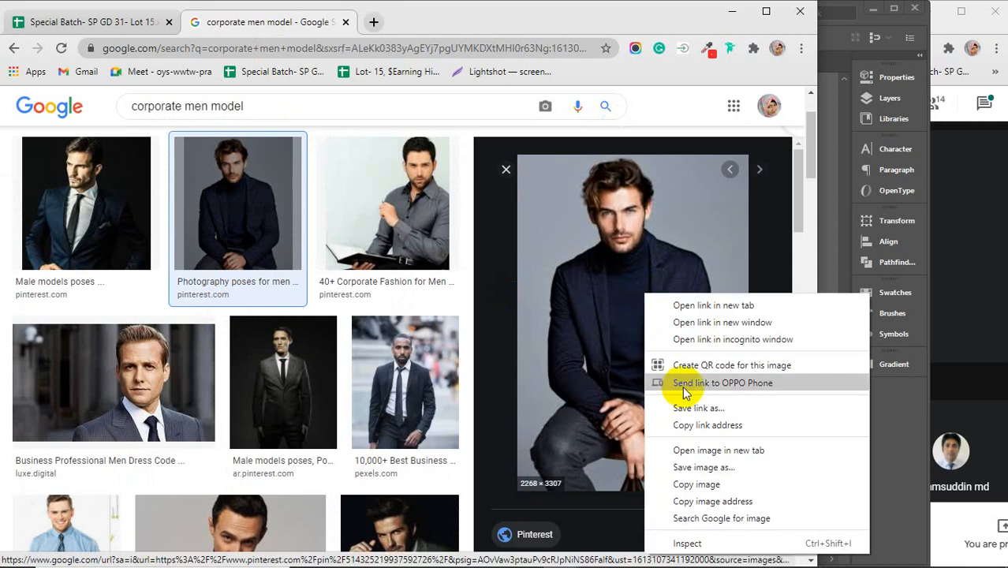
click(683, 480)
click(731, 11)
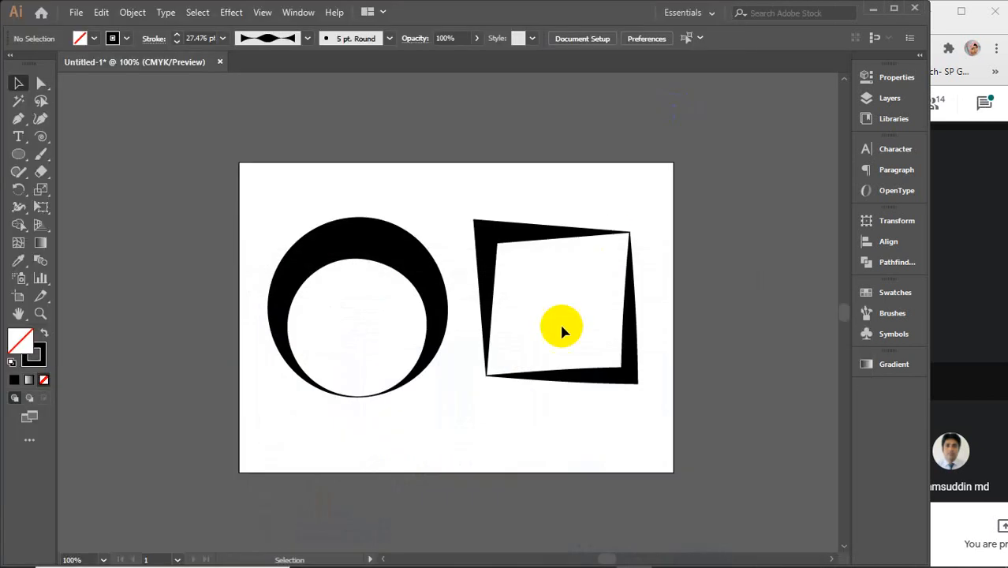
- Paste the copied photo into the document, scale it down to about artboard height and place it against the artboard's right edge
scroll(579, 396, down, 6)
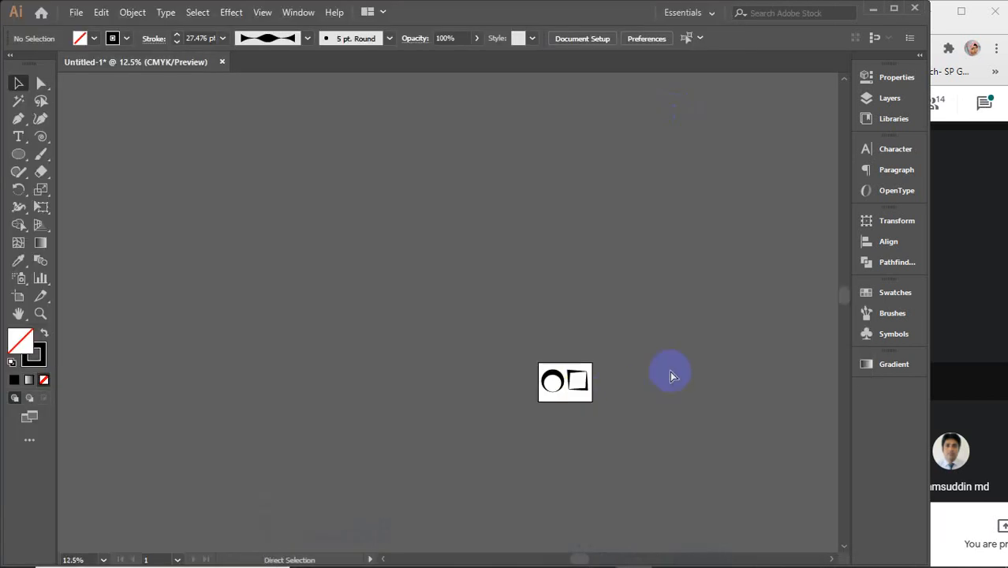
key(ctrl+v)
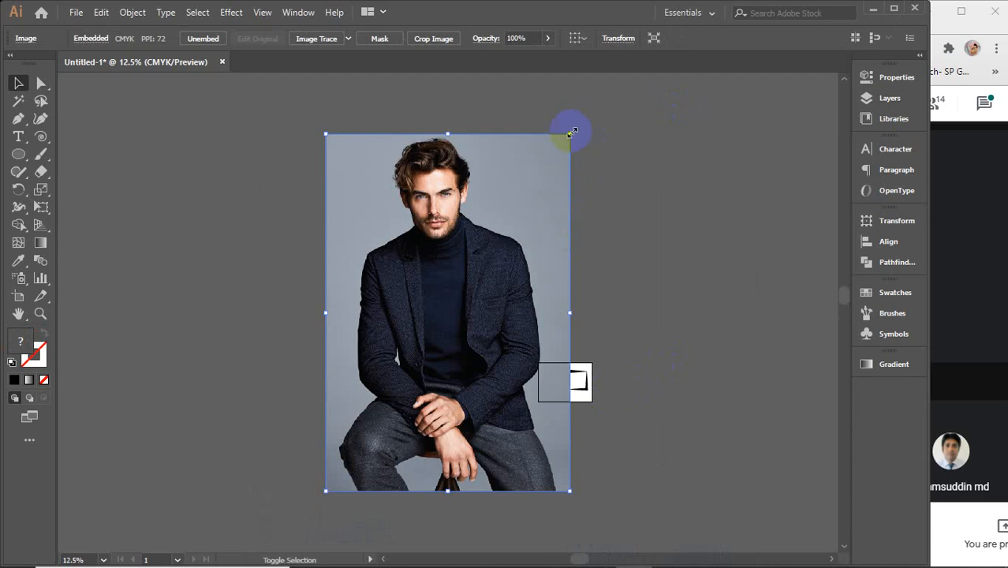
drag(570, 134, 360, 440)
drag(321, 469, 589, 386)
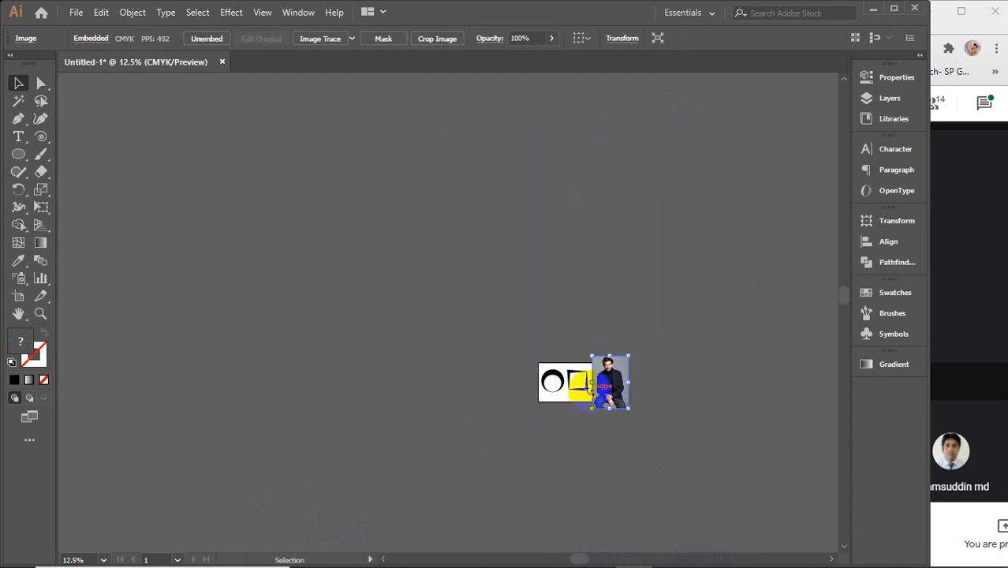
- Draw a rectangle about 2.3 in square over the path of the variable-width square frame, matching its corners
scroll(590, 389, up, 6)
drag(452, 225, 345, 195)
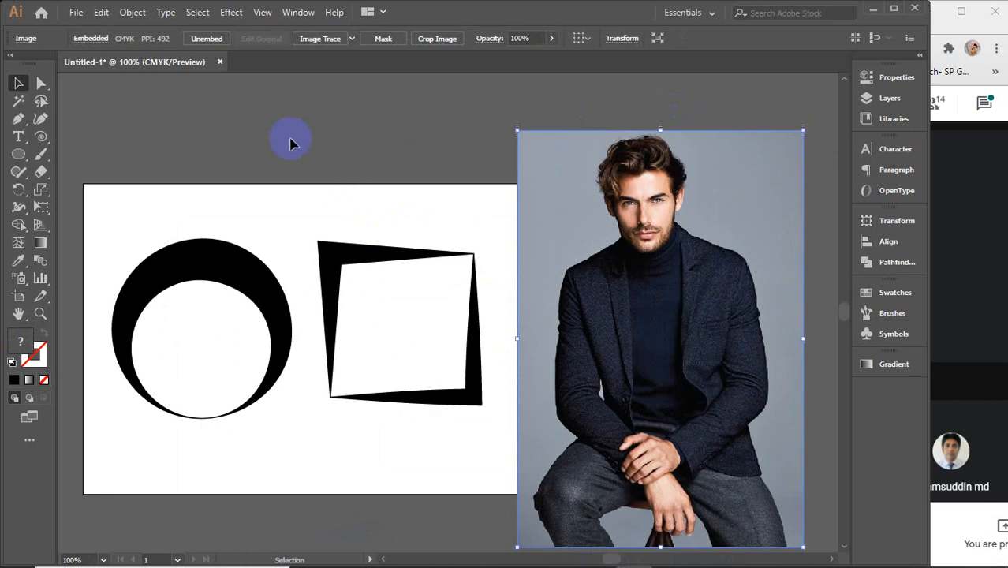
click(74, 154)
drag(21, 156, 68, 152)
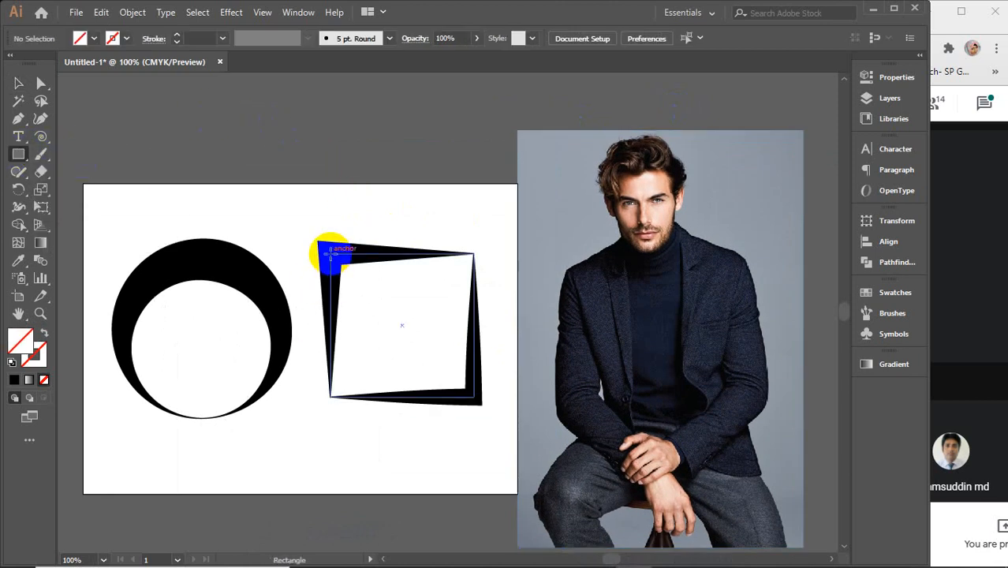
drag(330, 252, 473, 398)
key(v)
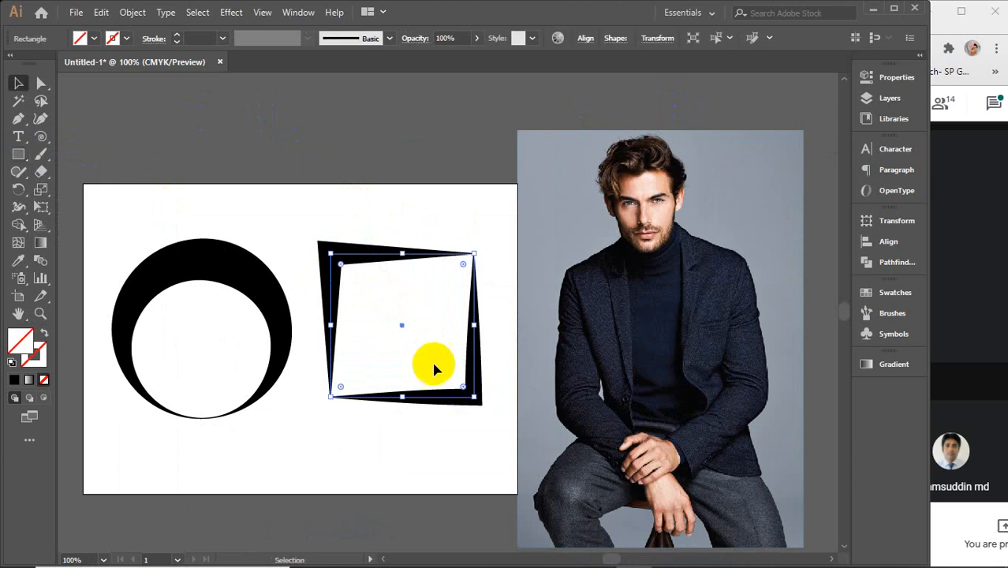
- Fill the new rectangle with black, move it onto the man's photo and shift the photo slightly sideways beneath it
click(17, 381)
drag(382, 323, 624, 323)
click(864, 75)
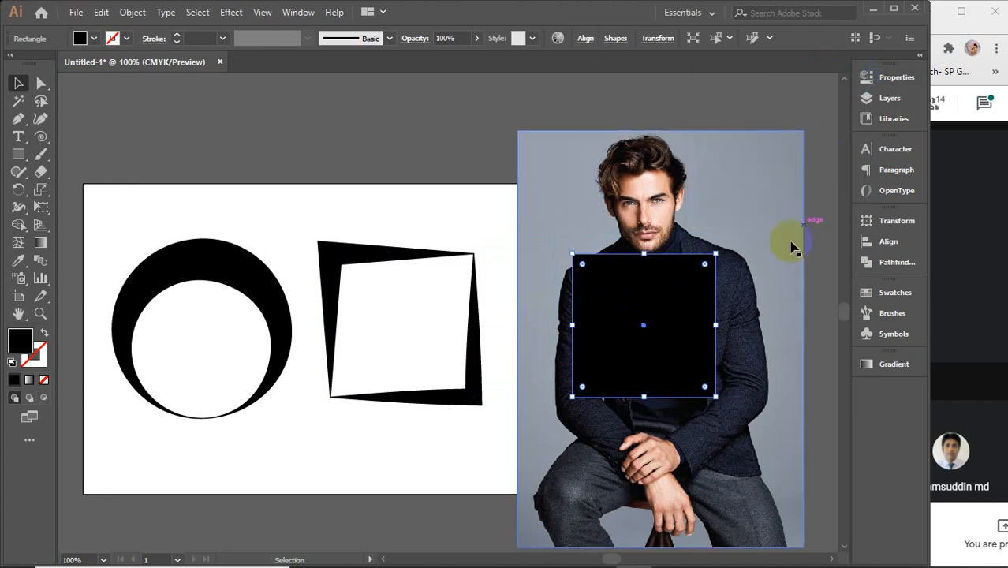
drag(753, 281, 699, 279)
mouse_move(466, 290)
mouse_down()
mouse_move(503, 263)
mouse_move(697, 230)
mouse_move(706, 264)
mouse_move(472, 303)
mouse_up()
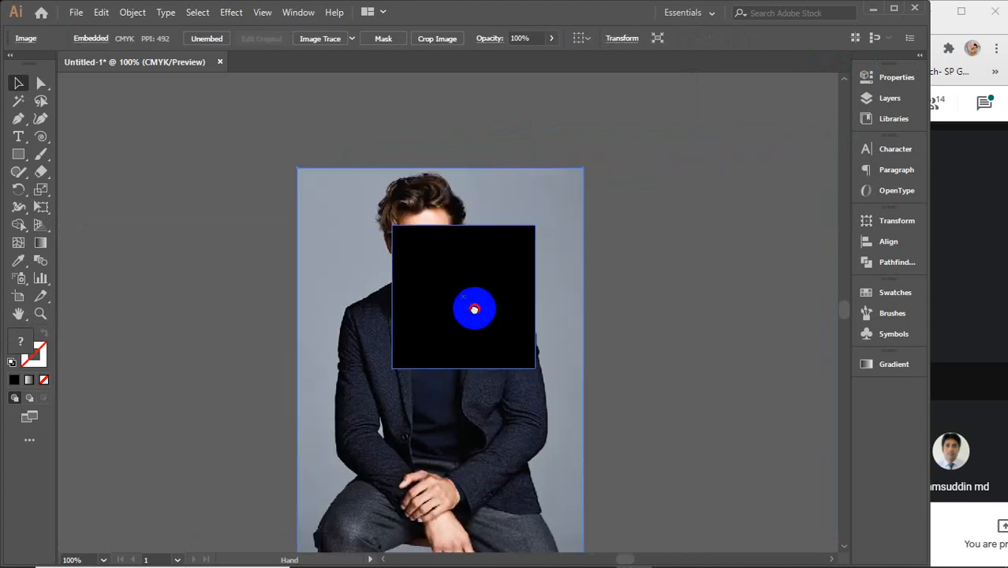
- Change the fill of the rectangle on the photo to a bright pinkish red
click(450, 308)
click(26, 339)
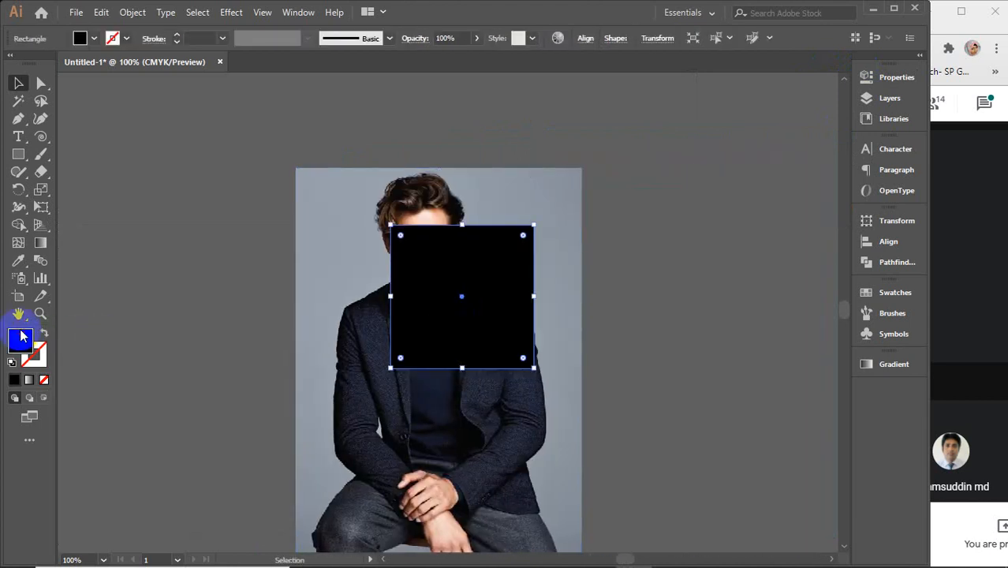
double_click(22, 339)
drag(315, 229, 387, 164)
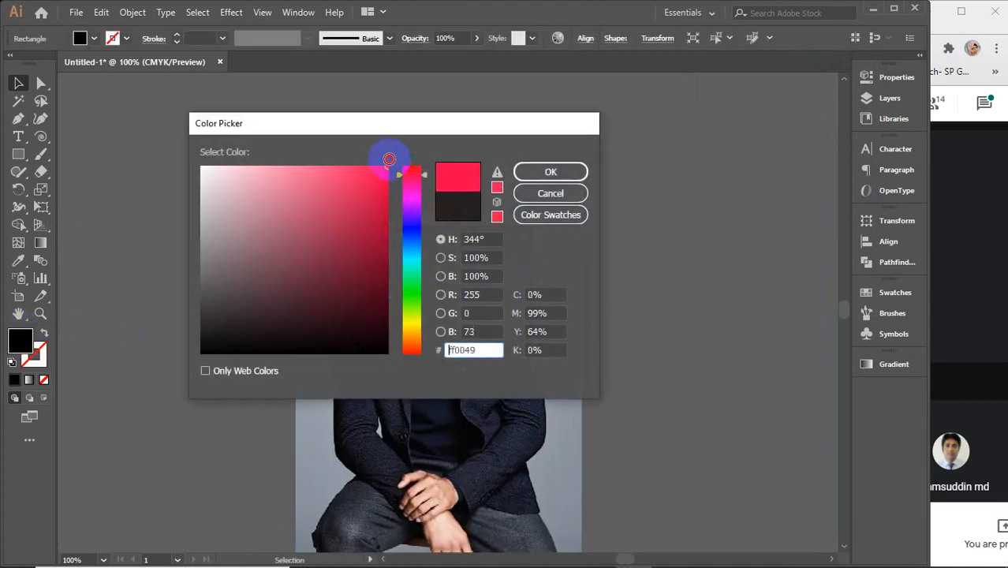
click(540, 174)
click(733, 221)
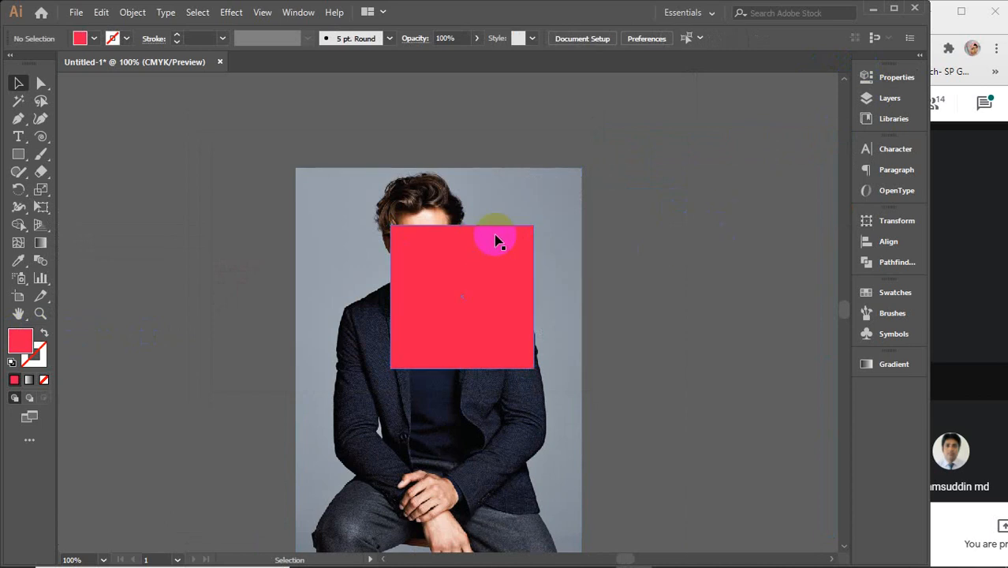
- Line up the photo's top-left corner with the red rectangle's and scale the photo proportionally down to the rectangle's width
drag(400, 195, 496, 244)
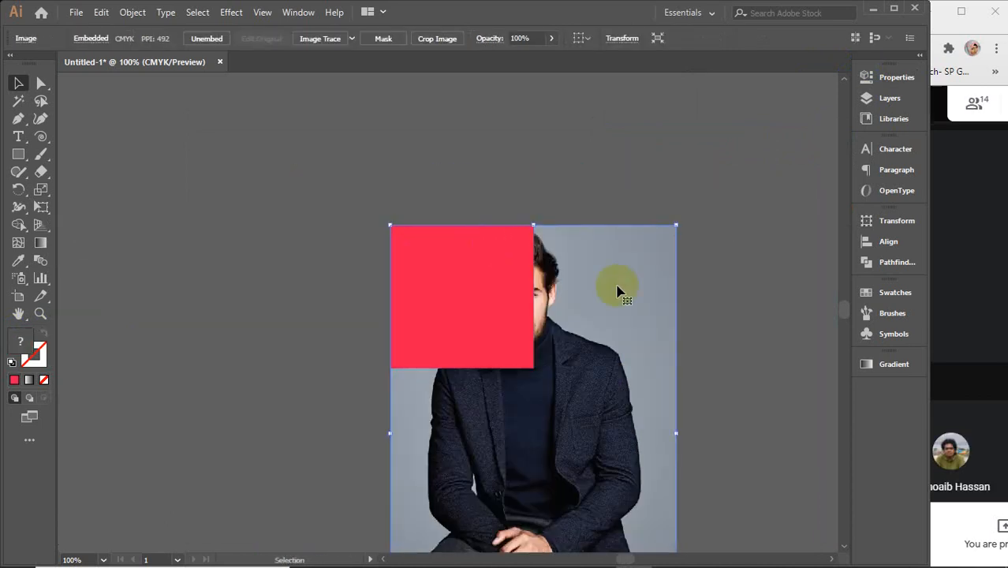
scroll(634, 347, down, 5)
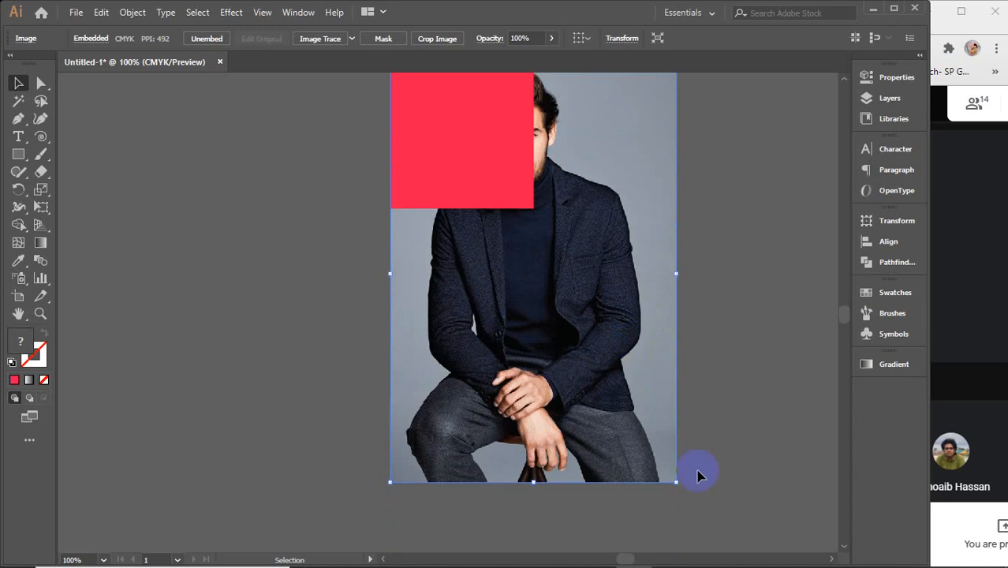
drag(677, 484, 533, 338)
drag(576, 214, 574, 363)
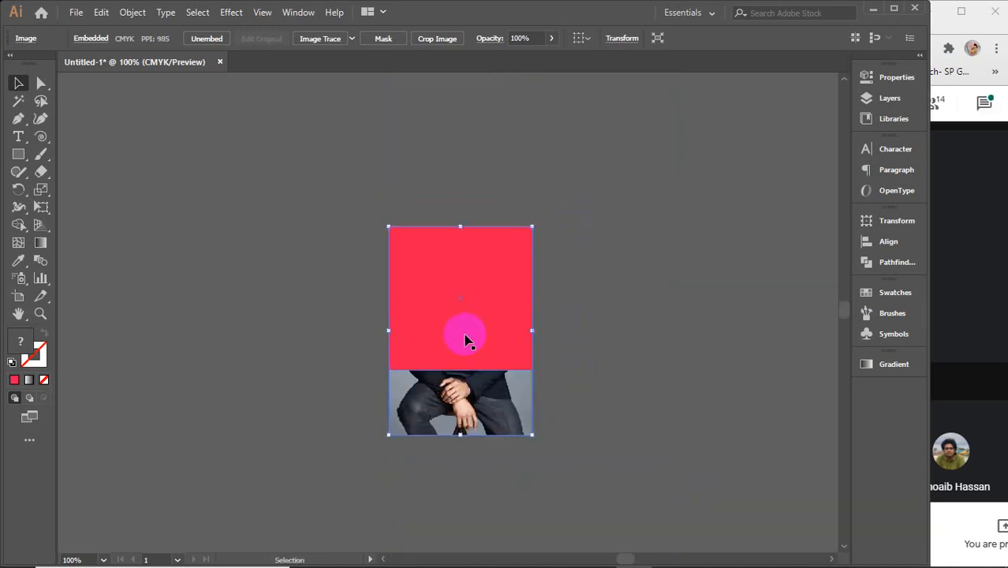
scroll(464, 334, up, 1)
drag(565, 311, 582, 334)
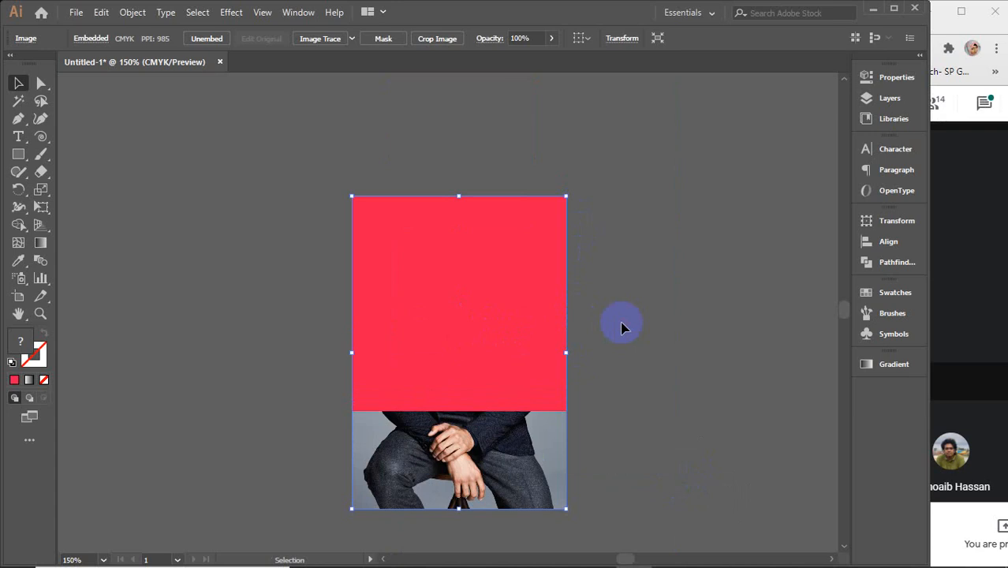
- Move the photo out to the right of the red rectangle and shift the rectangle down and to the left
click(620, 327)
click(512, 461)
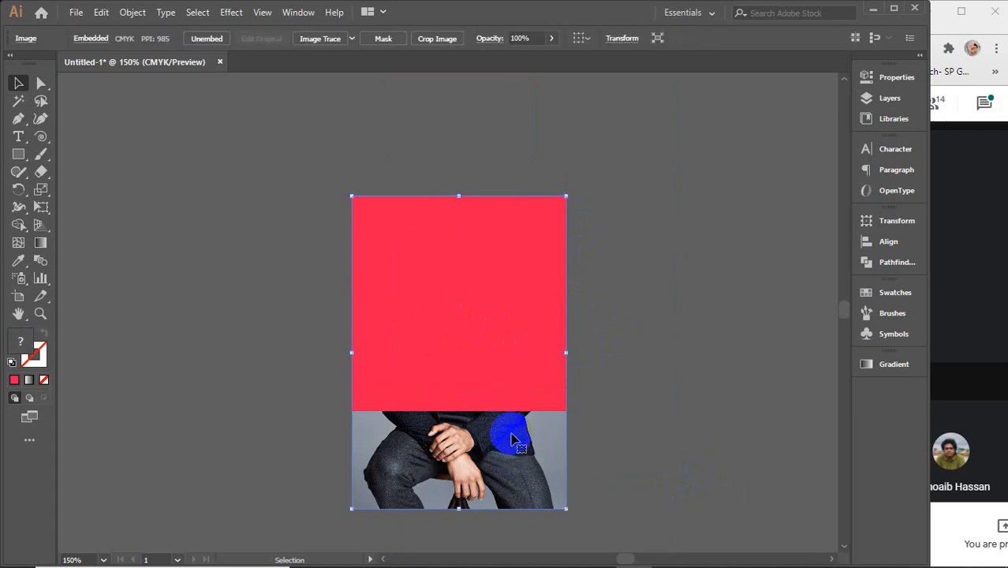
drag(490, 435, 725, 422)
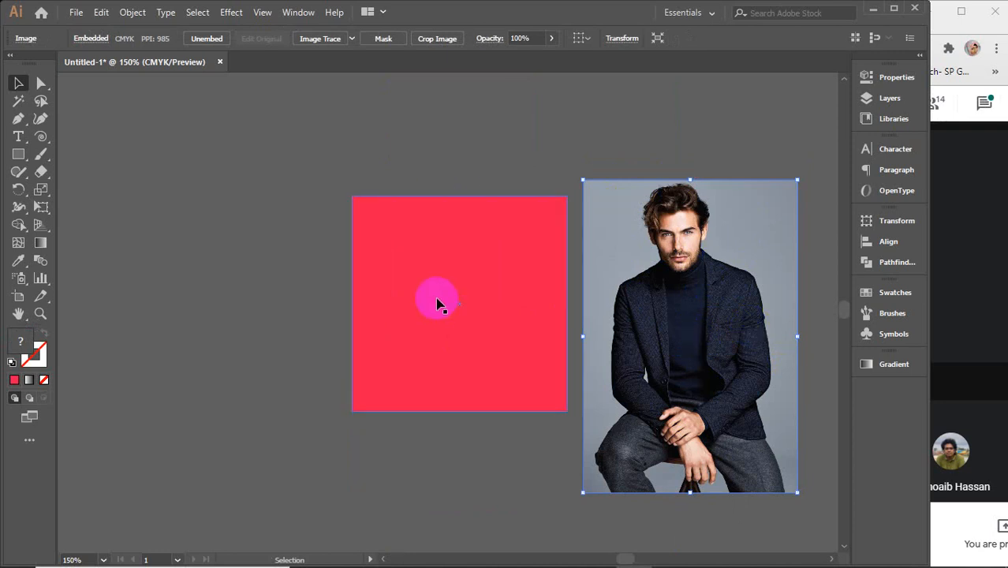
drag(439, 304, 373, 325)
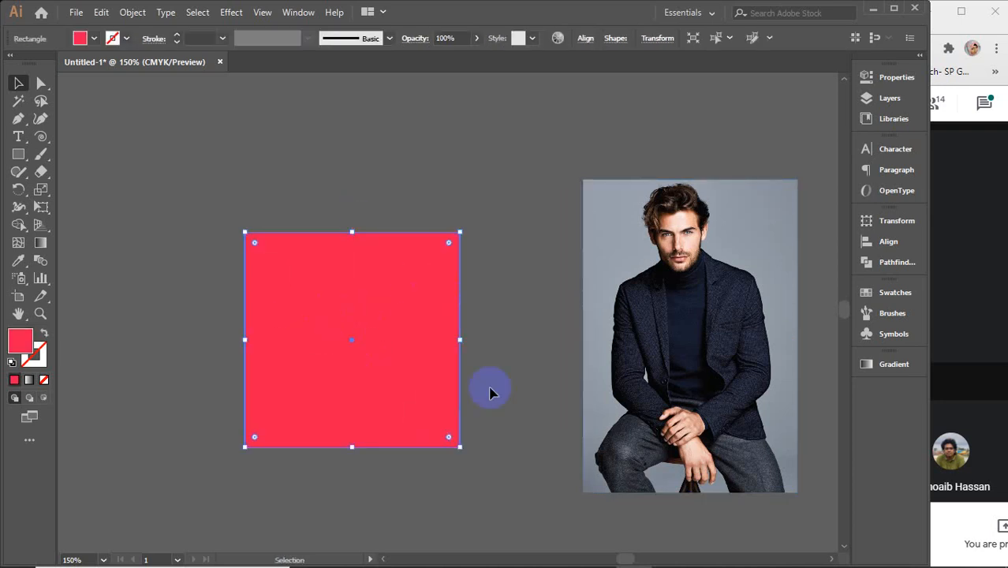
- Move the photo back behind the red rectangle and nudge it until its side and top edges line up with the rectangle's
drag(645, 278, 310, 295)
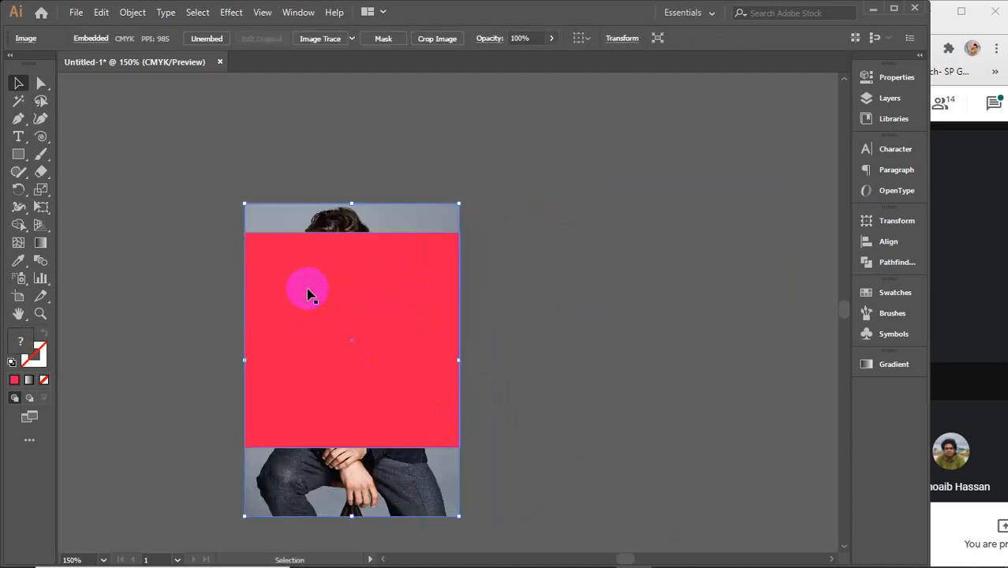
drag(379, 215, 375, 243)
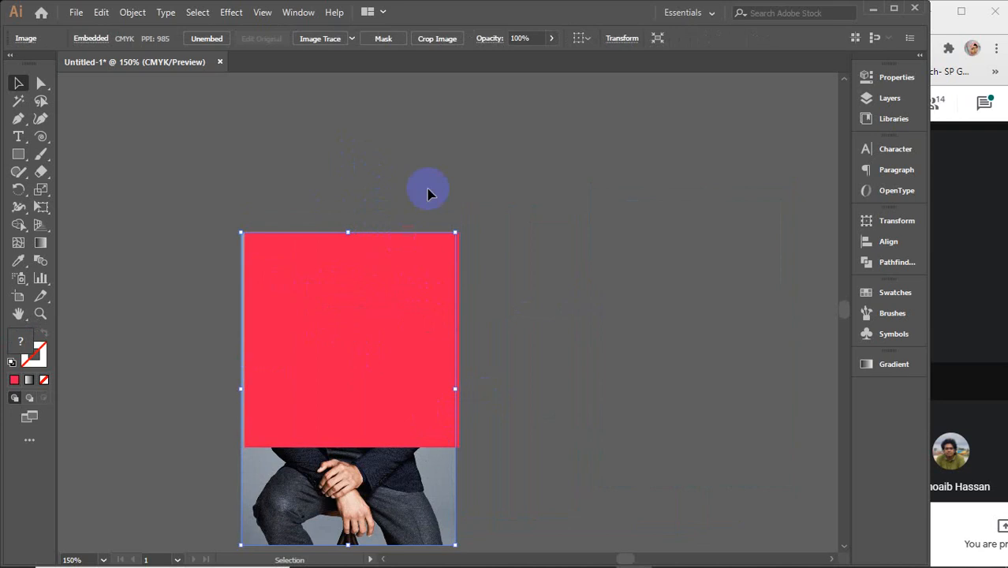
key(Right)
key(Right)
key(Right)
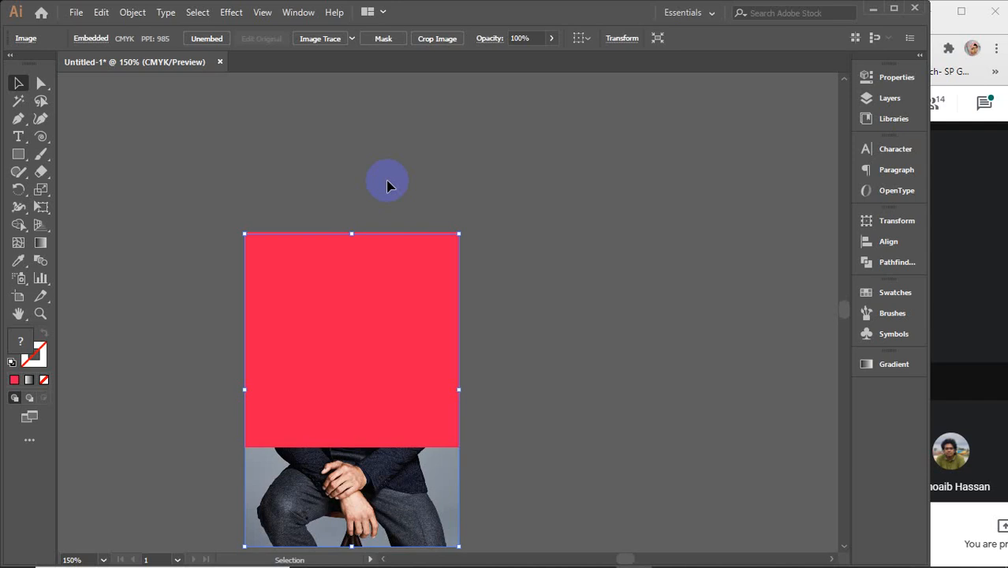
key(Up)
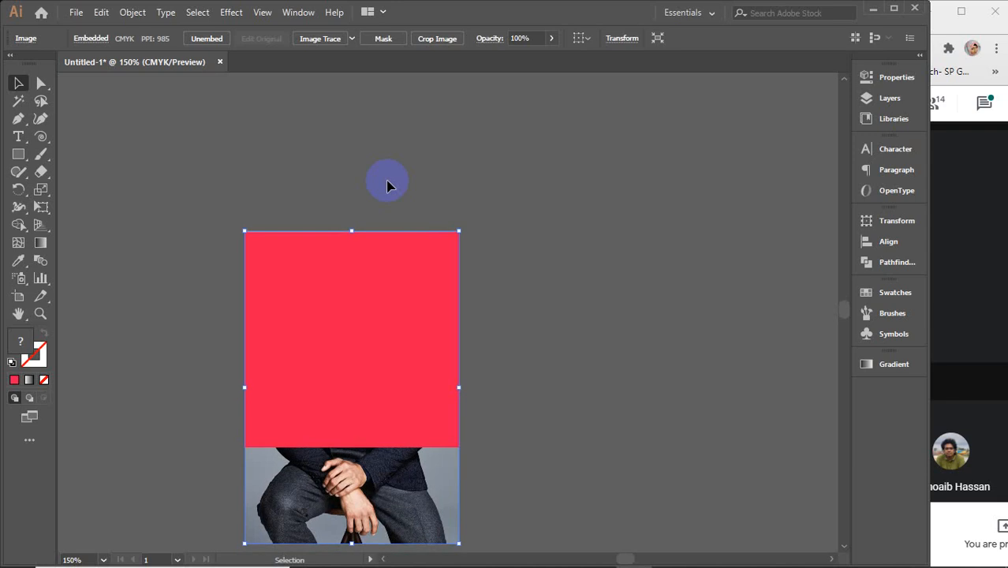
- Select the red rectangle and the photo together and make a clipping mask from them
drag(386, 184, 473, 336)
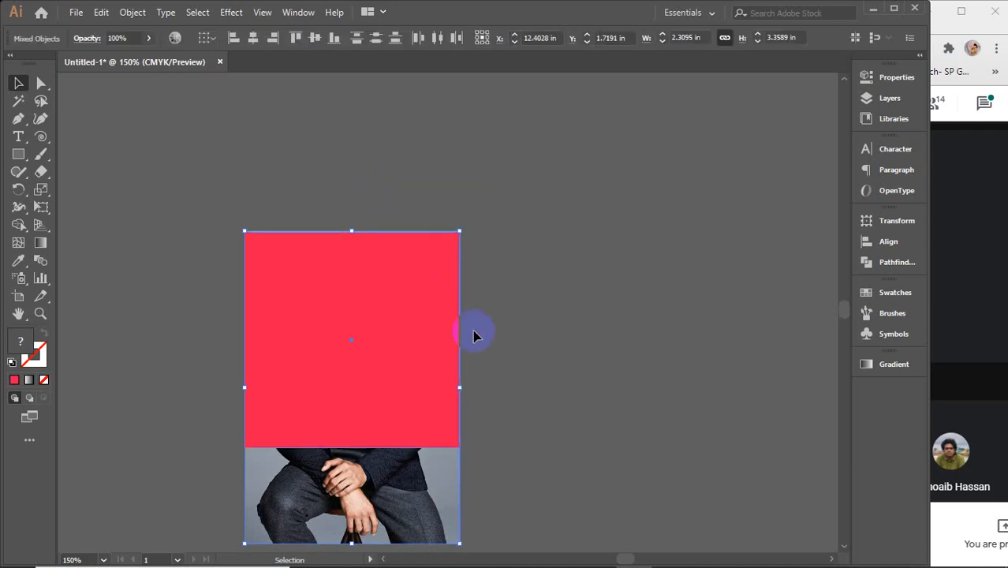
click(564, 262)
drag(295, 171, 354, 389)
right_click(345, 274)
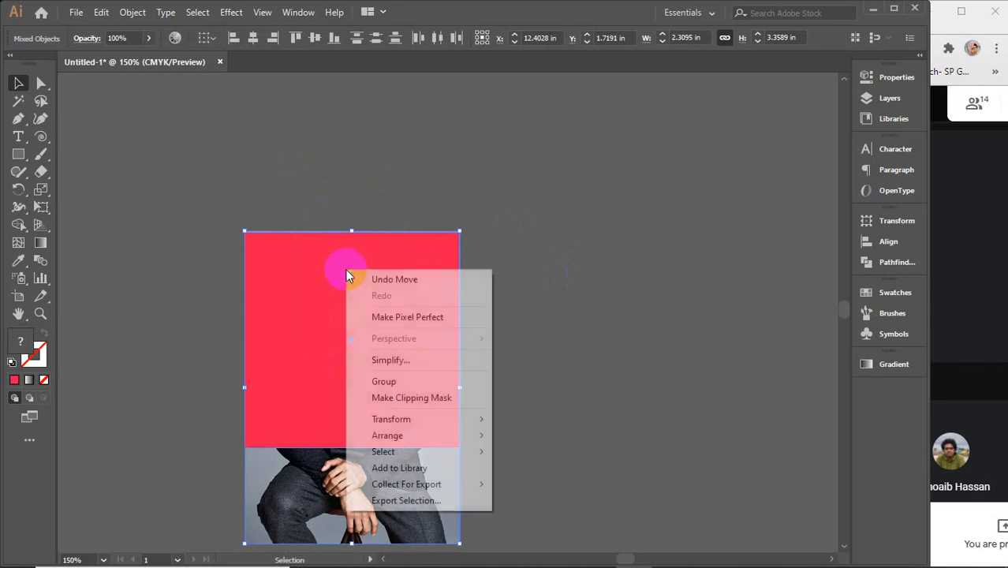
click(427, 399)
- Move the clipped photo onto the artboard so that it fits exactly on the path of the variable-width square frame
drag(415, 309, 489, 250)
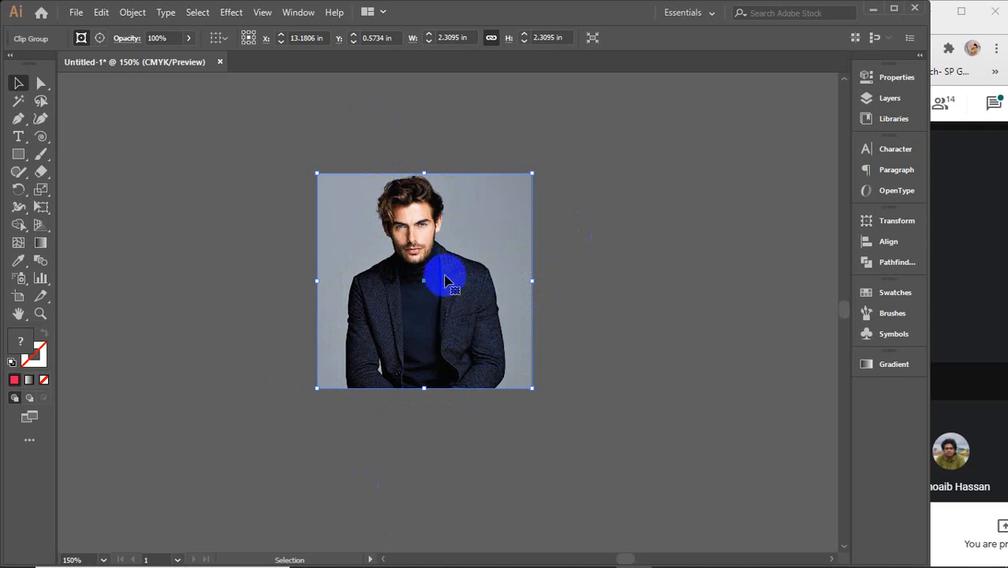
scroll(445, 280, down, 4)
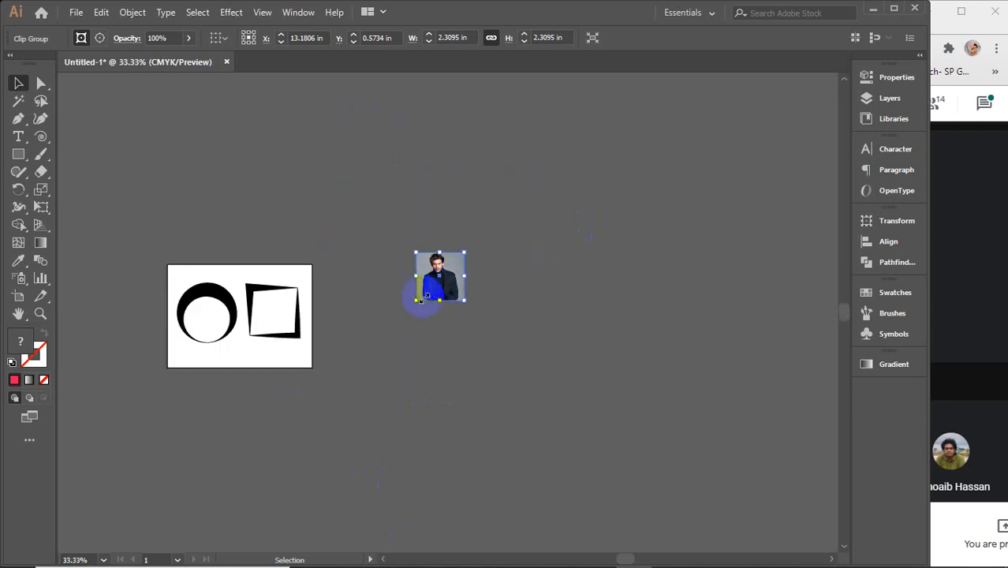
scroll(292, 331, up, 3)
drag(687, 250, 198, 355)
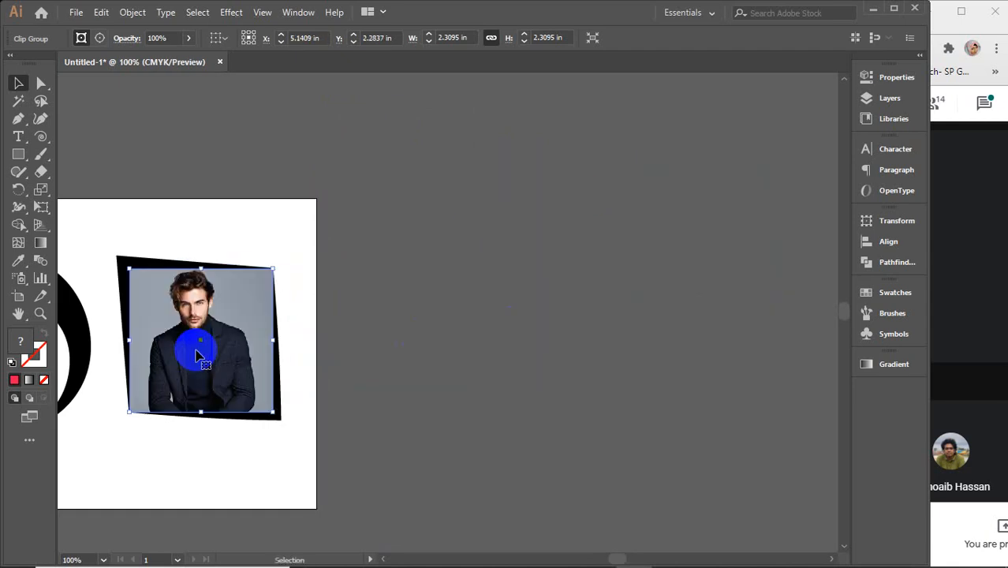
scroll(198, 355, up, 1)
scroll(308, 338, up, 1)
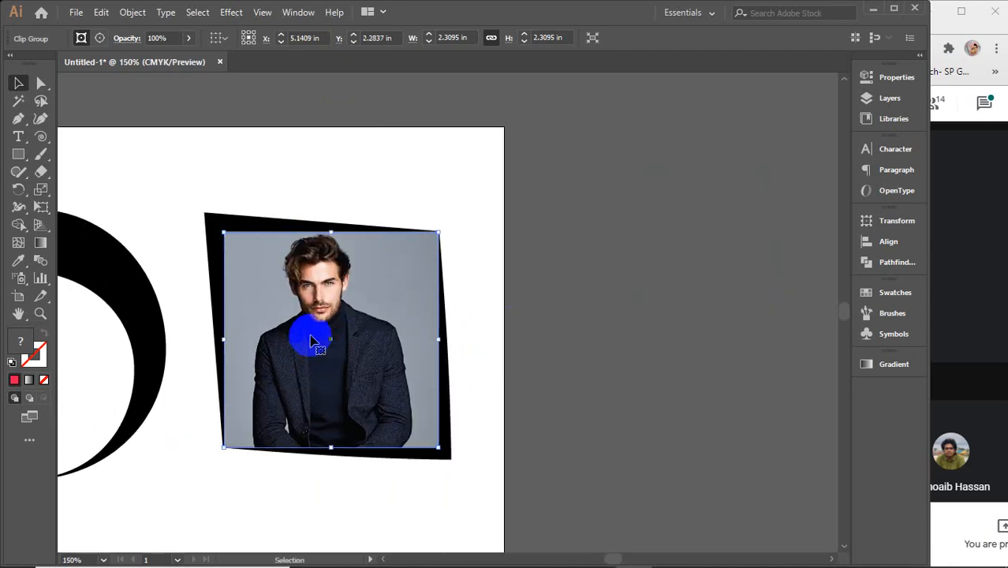
click(563, 264)
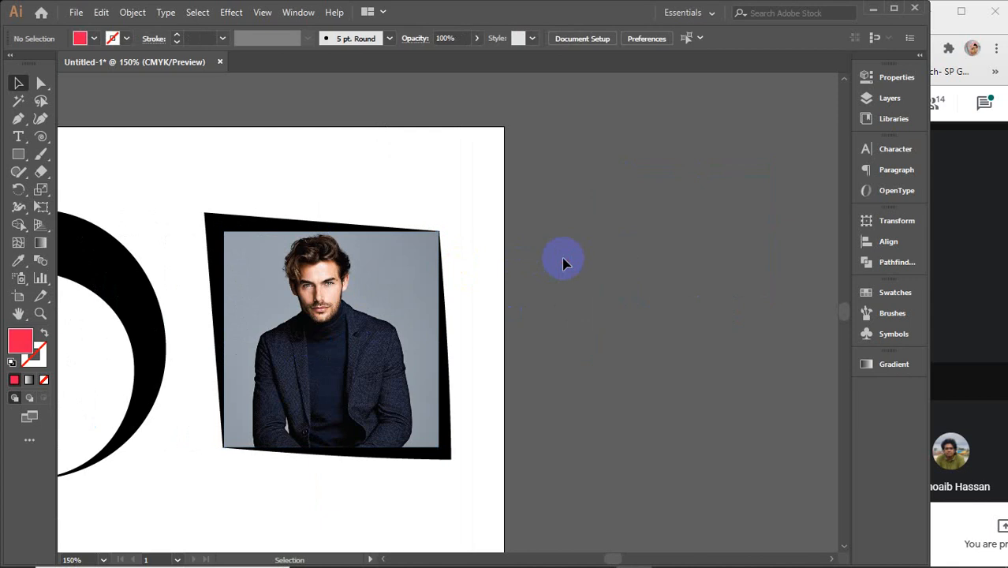
- Send the clipped photo to the back so the square frame overlaps its edges, and deselect it
click(294, 334)
right_click(294, 331)
mouse_move(335, 253)
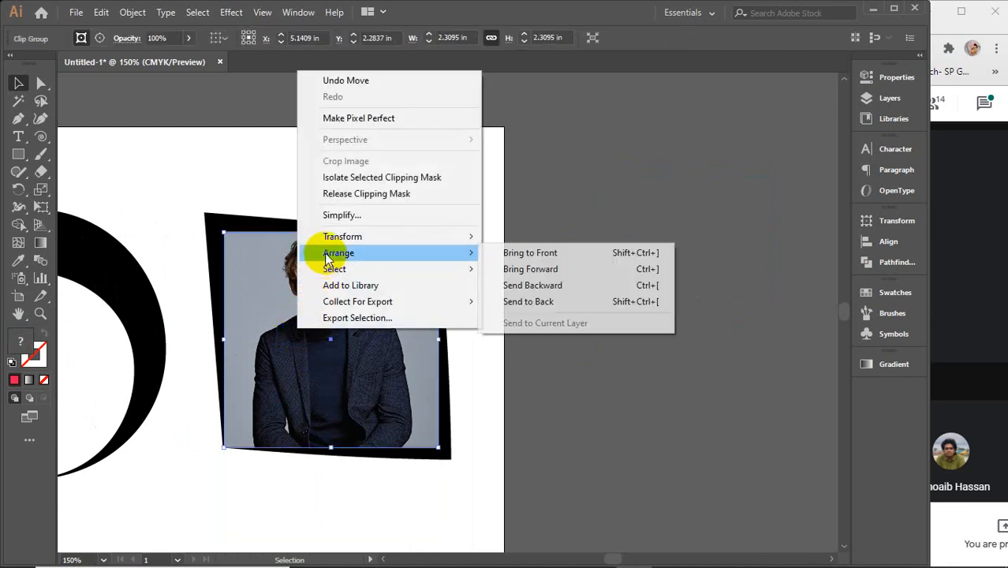
click(529, 308)
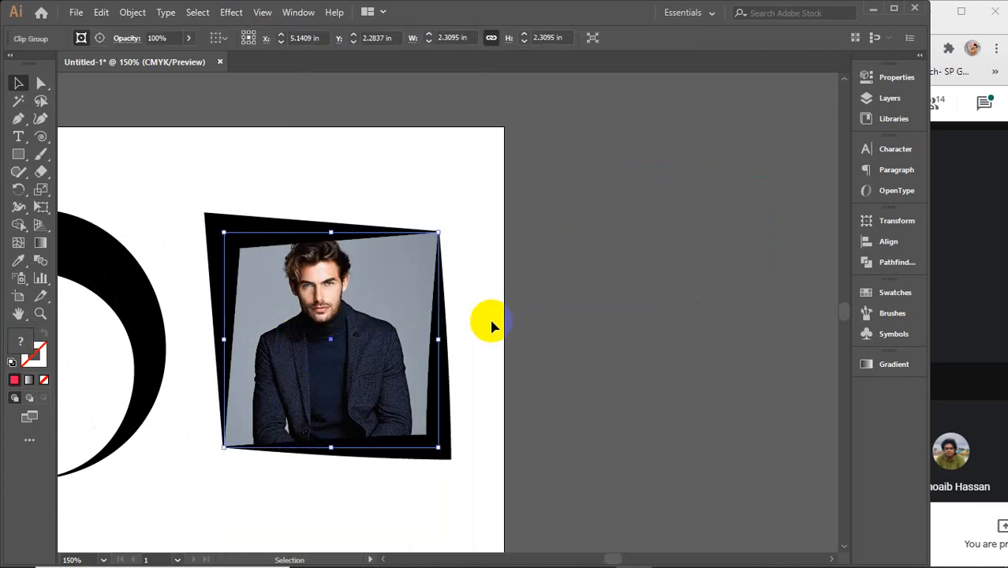
click(496, 327)
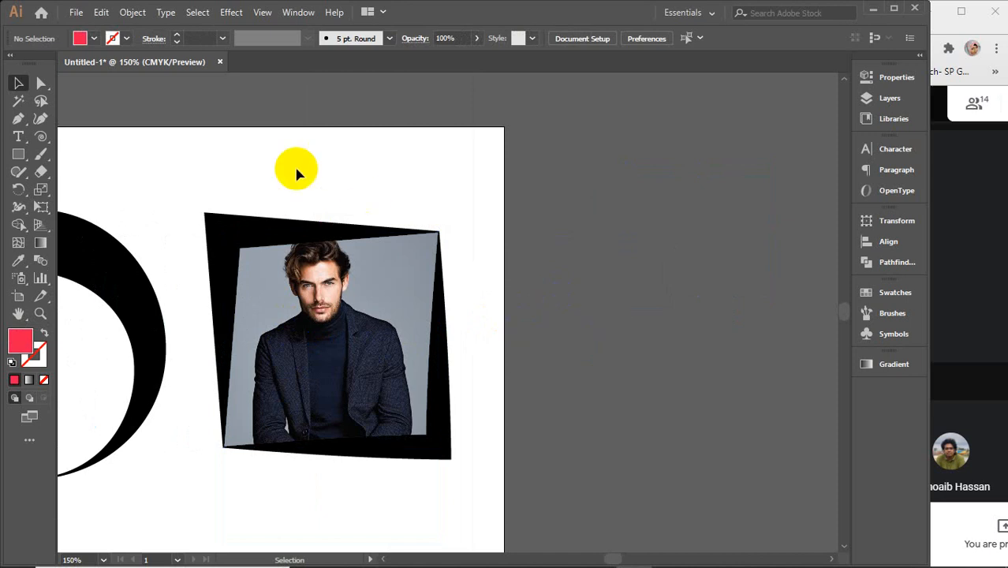
- Set the square frame's stroke to a very dark navy, about C 77%, M 72%, Y 60%, K 77%, and deselect it
click(240, 232)
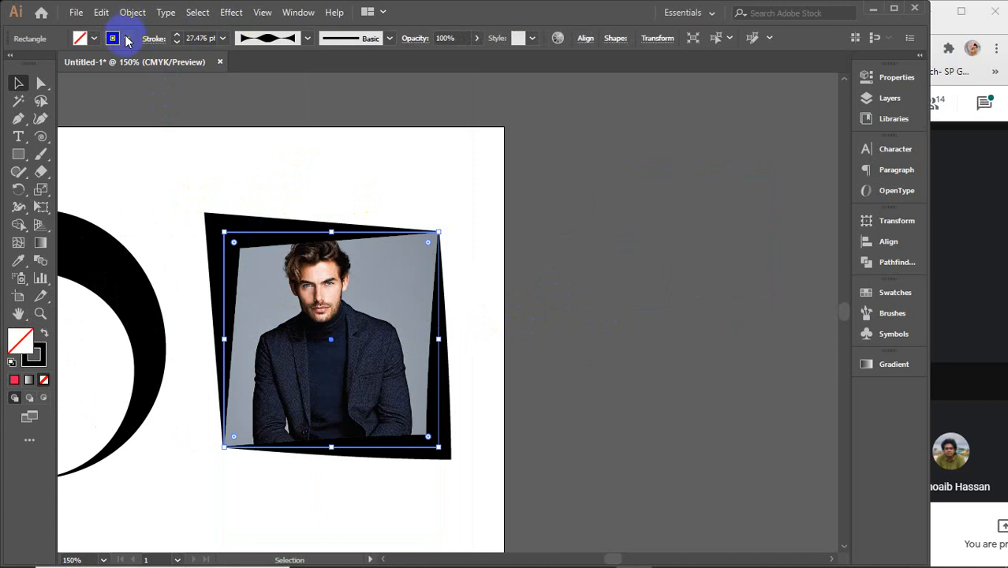
double_click(35, 359)
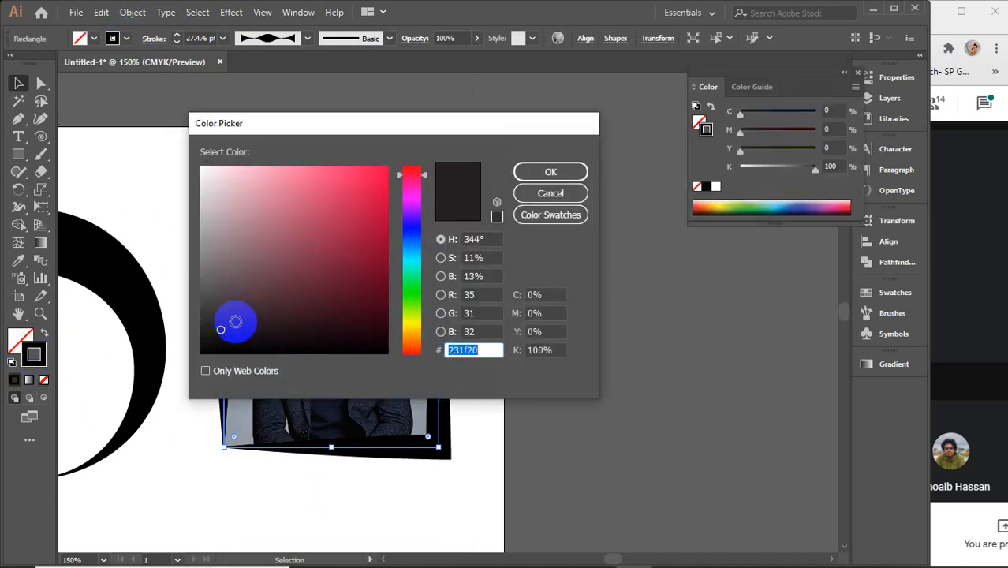
click(239, 332)
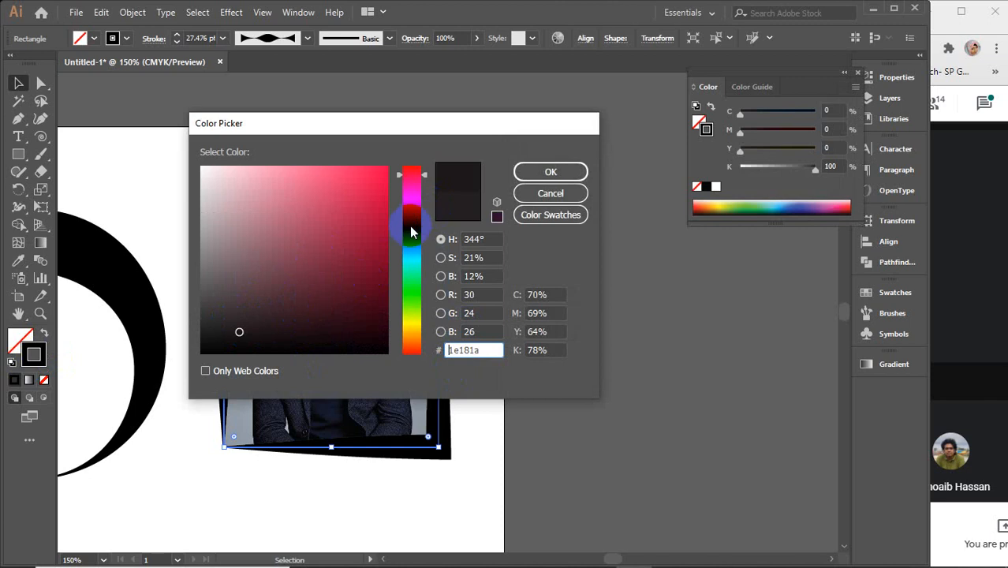
drag(411, 229, 409, 213)
click(411, 224)
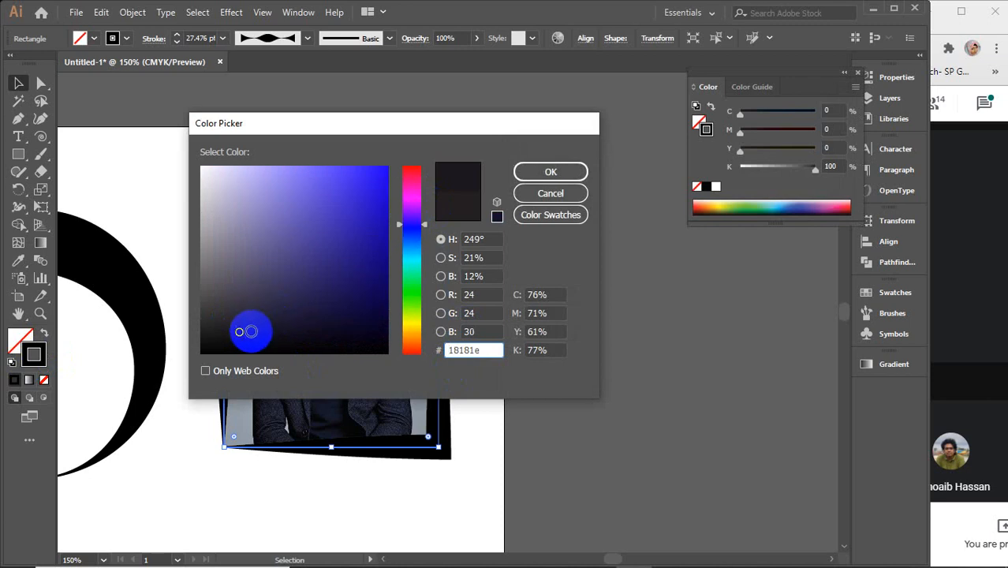
click(550, 172)
click(565, 390)
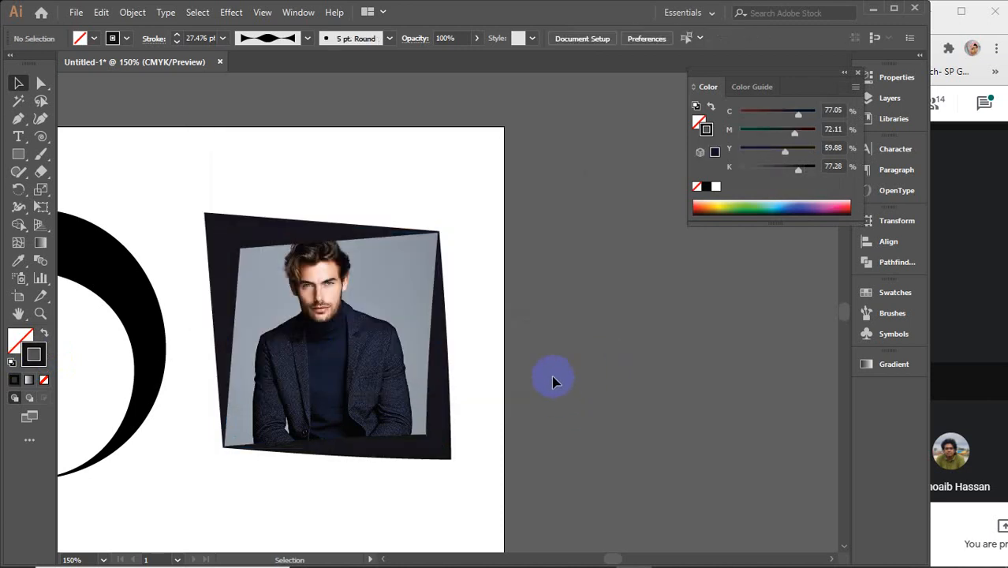
scroll(552, 377, down, 2)
key(space)
drag(542, 394, 597, 370)
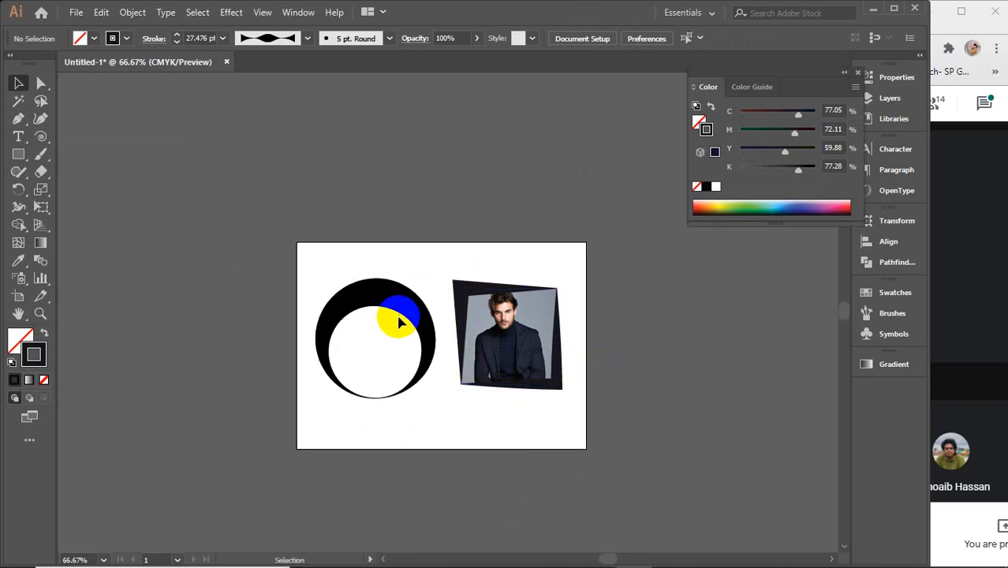
- Duplicate the clipped photo from the square frame onto the empty canvas beside the circle frame, outside the artboard
click(398, 290)
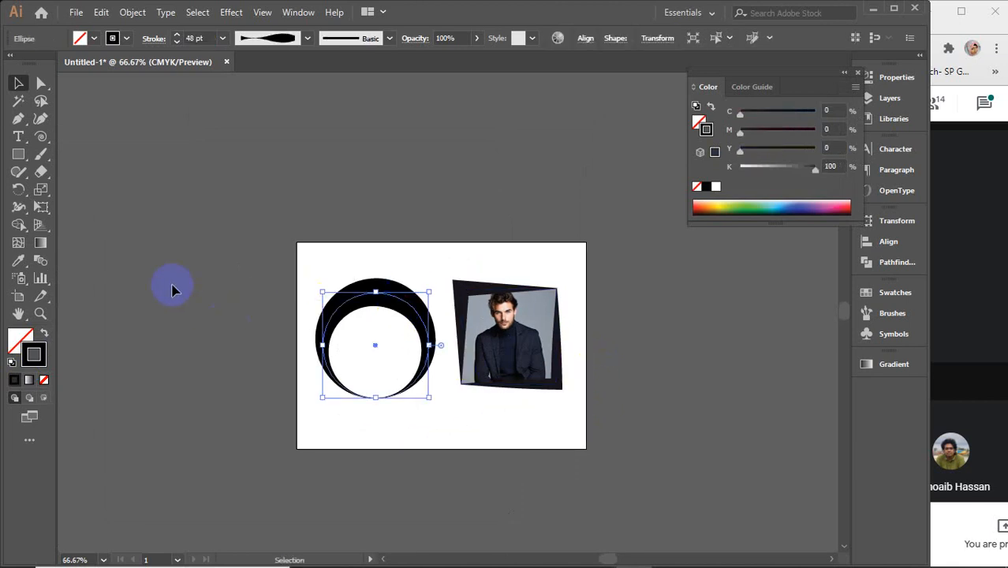
click(534, 335)
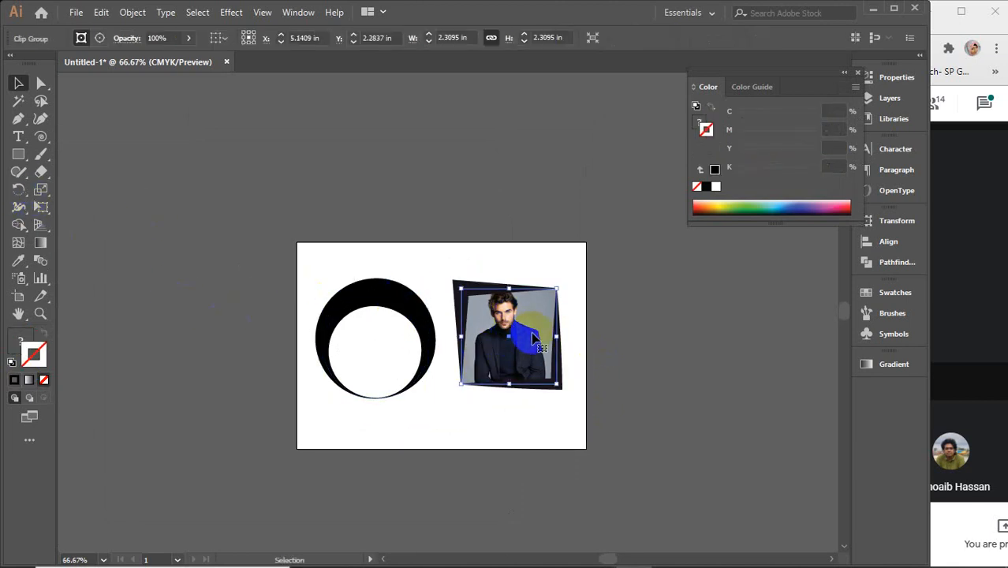
alt+drag(533, 335, 156, 331)
key(space)
drag(198, 358, 323, 368)
- Release the copy's clipping mask and delete the leftover square, keeping the full photo beside the artboard
right_click(264, 351)
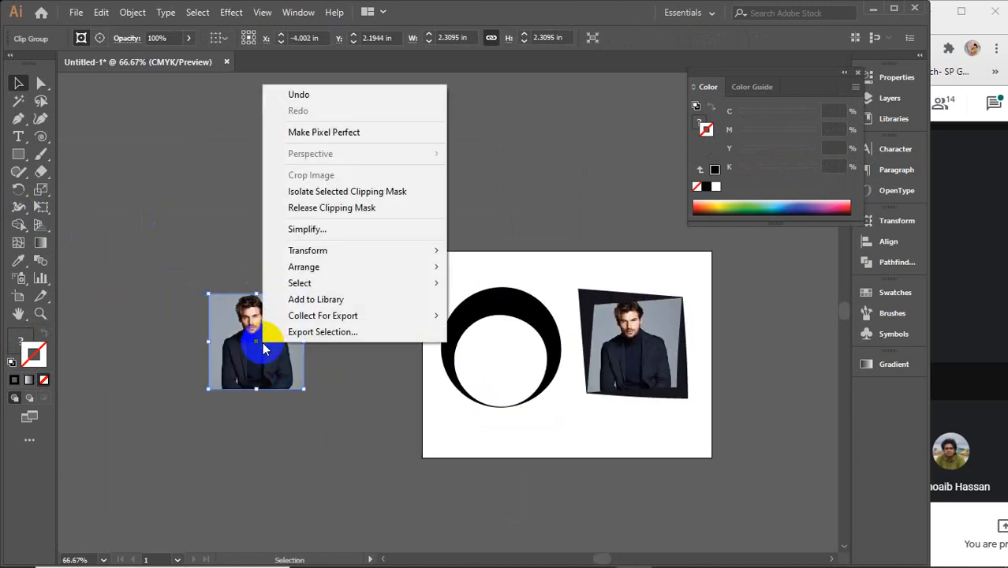
click(327, 207)
click(345, 258)
drag(268, 406, 484, 476)
drag(180, 259, 298, 418)
click(300, 392)
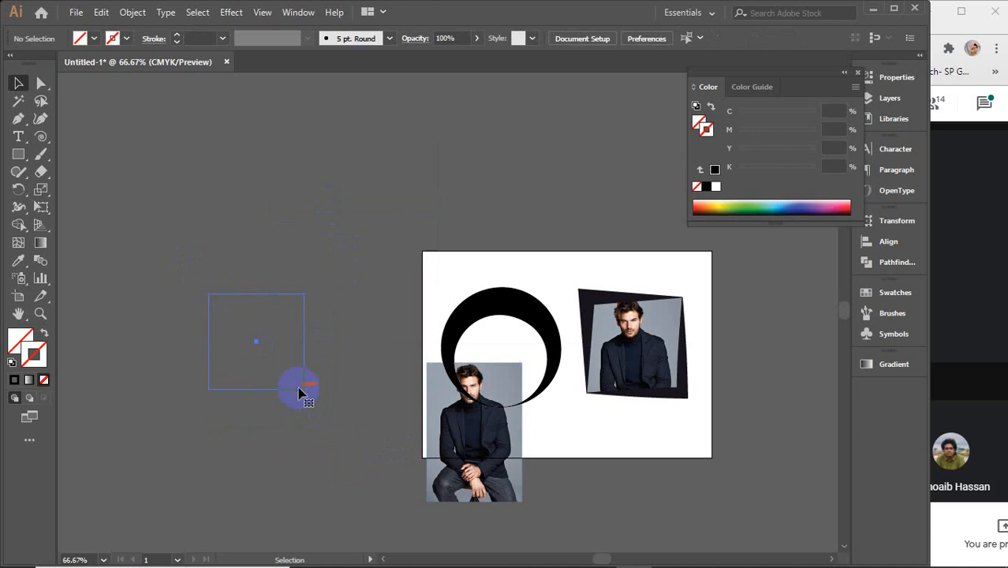
drag(513, 427, 288, 354)
- Draw a circle exactly over the path of the variable-width circle frame and fill it with black
click(19, 157)
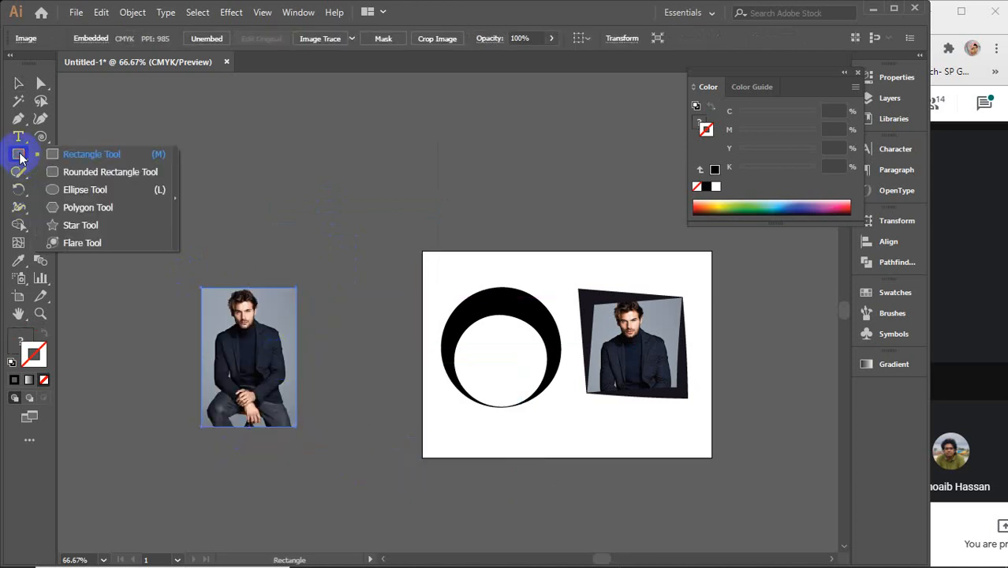
click(104, 197)
drag(467, 302, 553, 395)
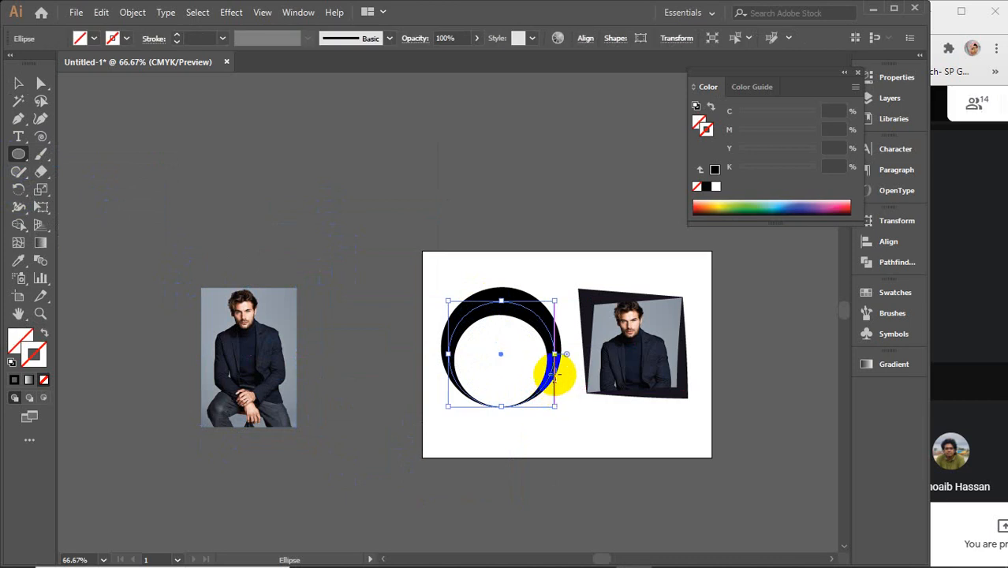
key(v)
drag(516, 354, 490, 348)
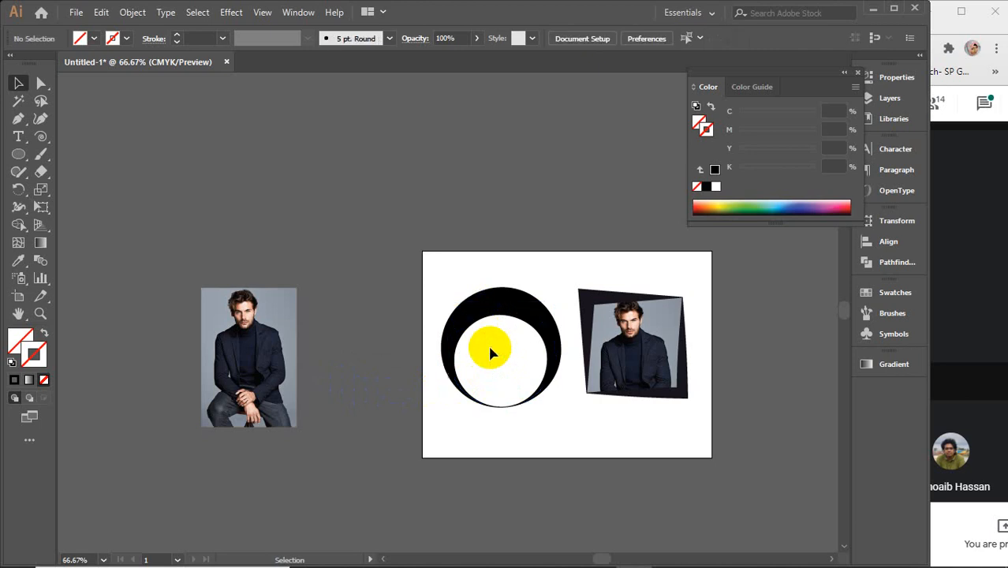
click(477, 310)
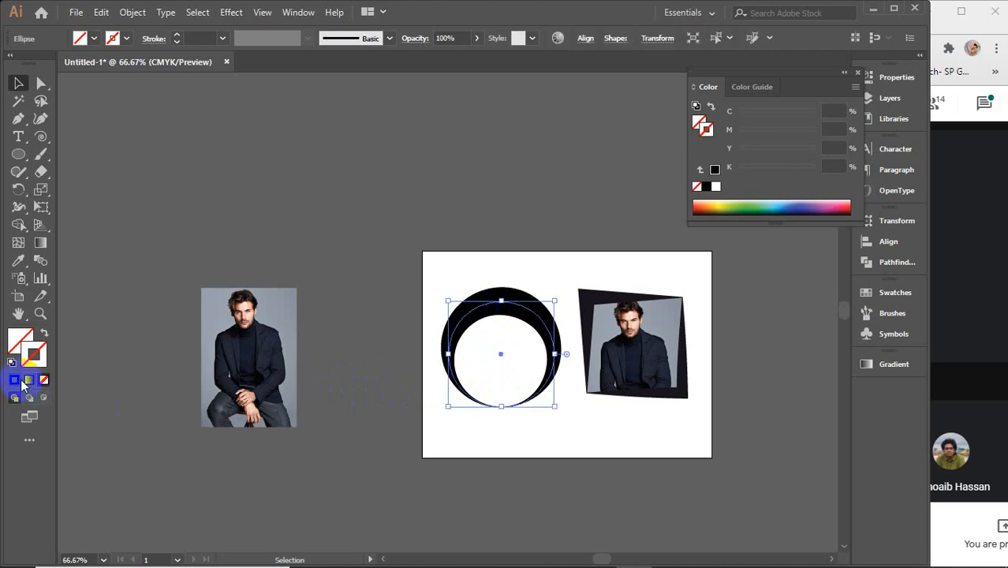
click(22, 339)
click(20, 382)
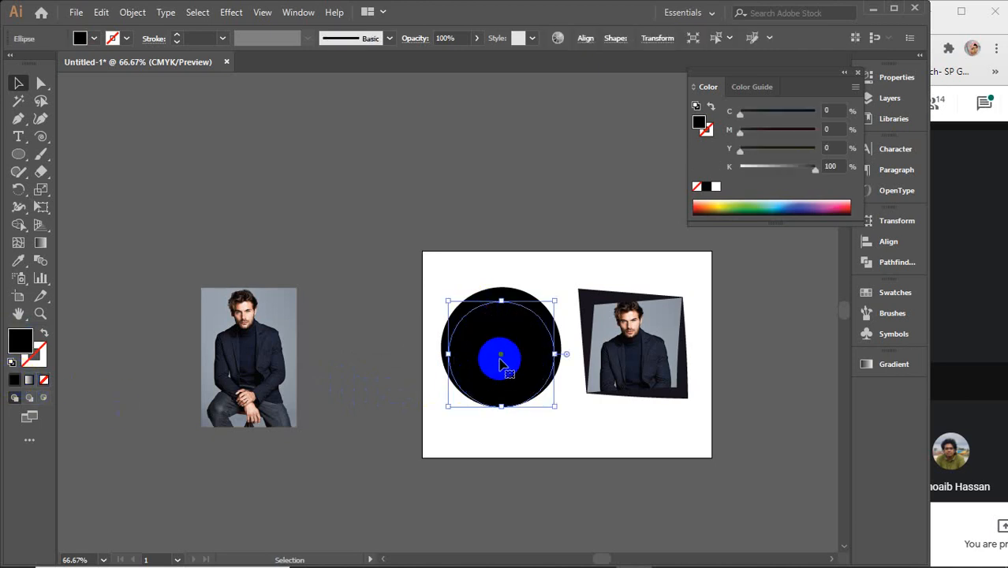
- Place the black circle over the upper part of the unclipped photo, then align the photo with its top and scale it to the circle's width
drag(499, 355, 432, 338)
scroll(250, 332, up, 3)
drag(499, 207, 612, 134)
drag(457, 158, 450, 247)
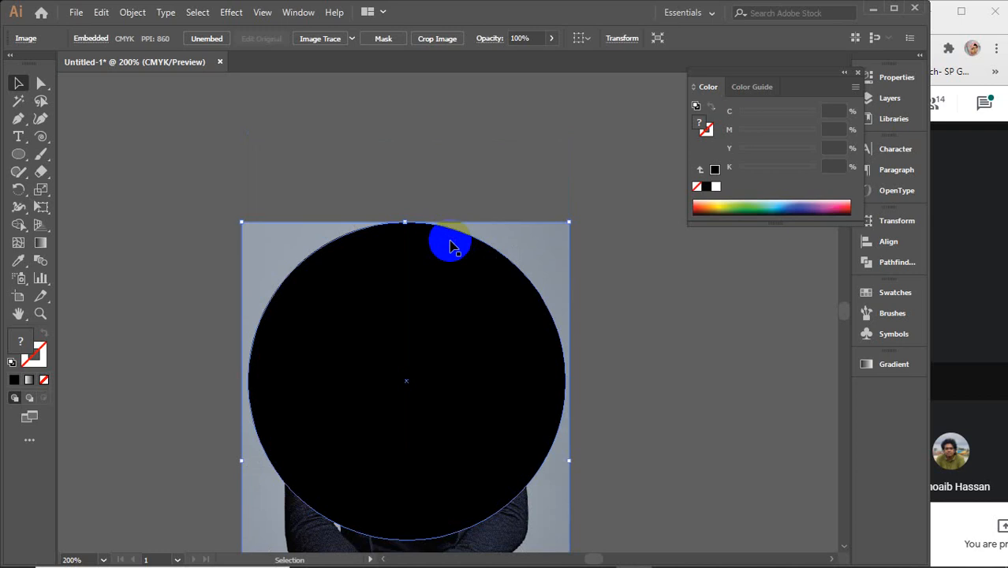
key(Left)
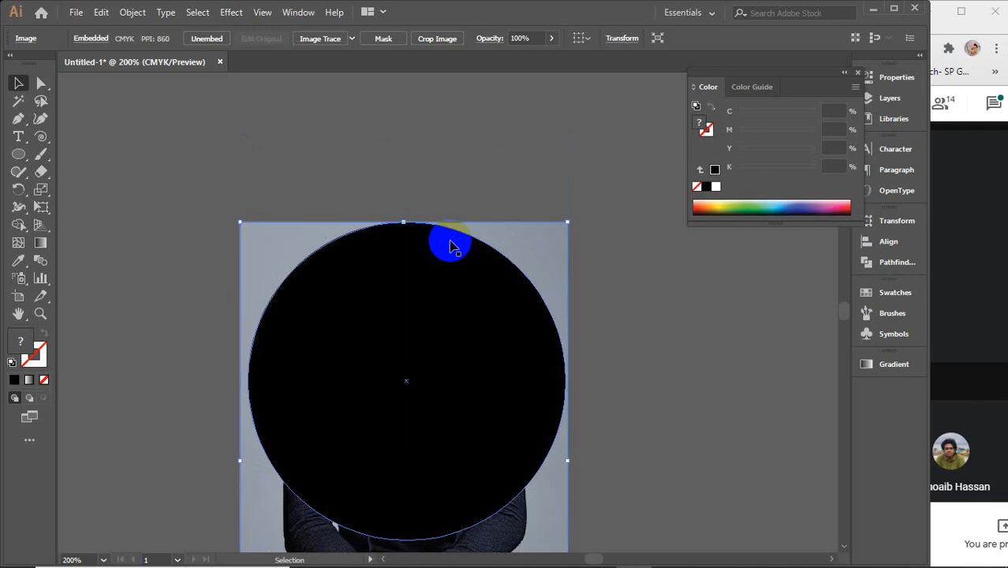
key(Left)
scroll(369, 360, down, 5)
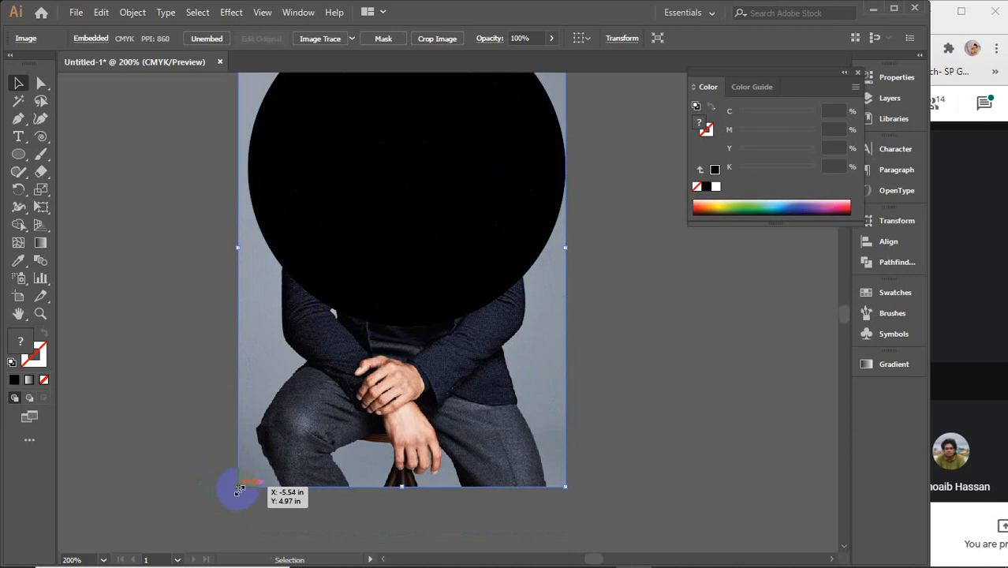
drag(239, 489, 247, 475)
scroll(544, 354, up, 5)
- Select the black circle and the photo together and make a clipping mask from them
drag(619, 253, 306, 425)
right_click(306, 426)
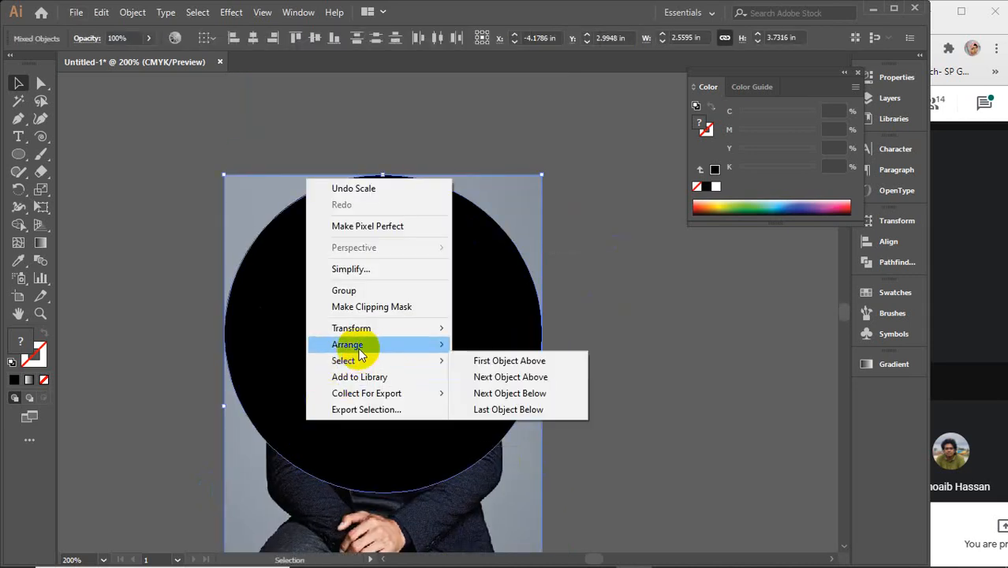
click(353, 308)
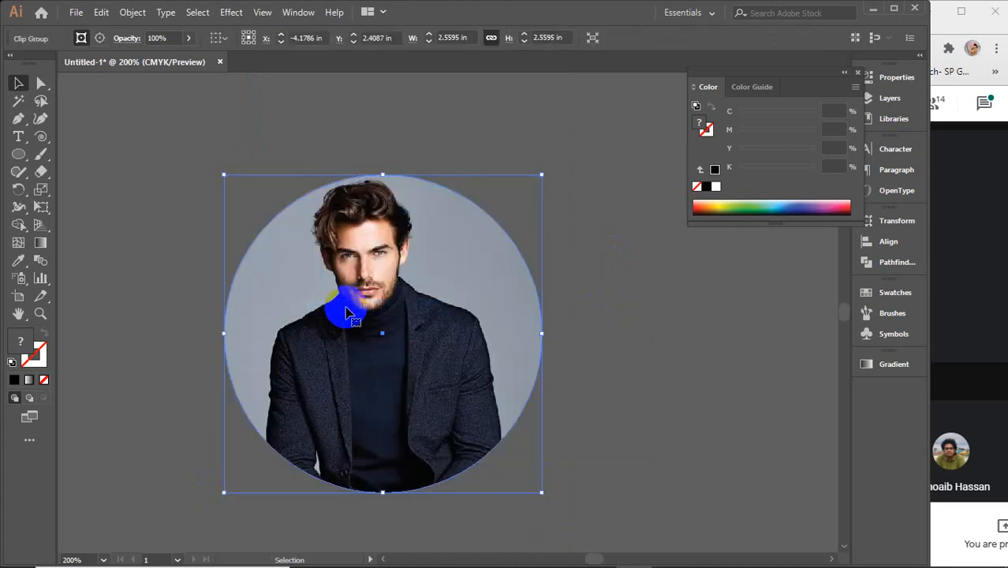
- Move the circular photo onto the artboard so that it fits the path of the variable-width circle frame, and deselect it
scroll(384, 324, down, 3)
drag(511, 412, 393, 411)
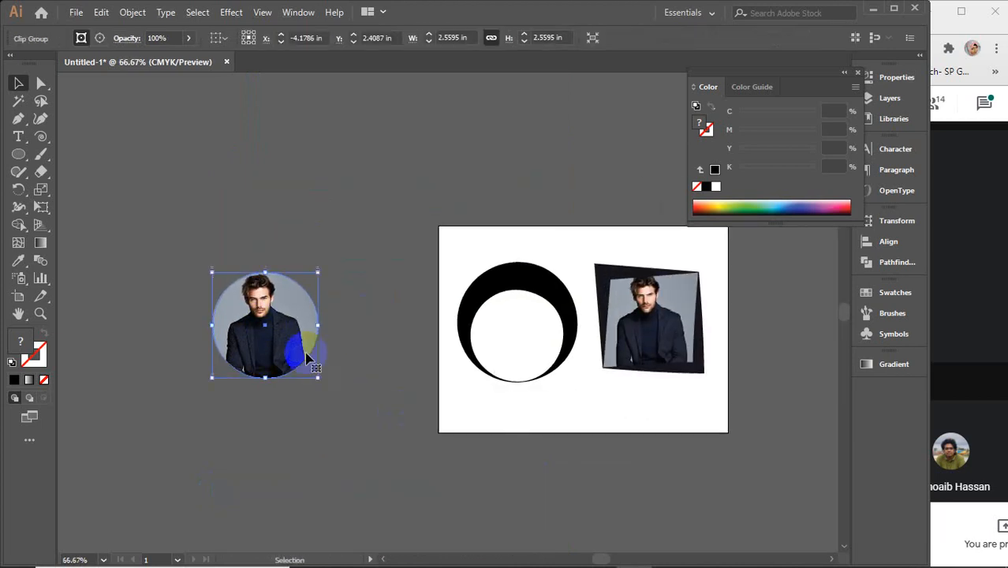
drag(271, 325, 511, 328)
click(339, 354)
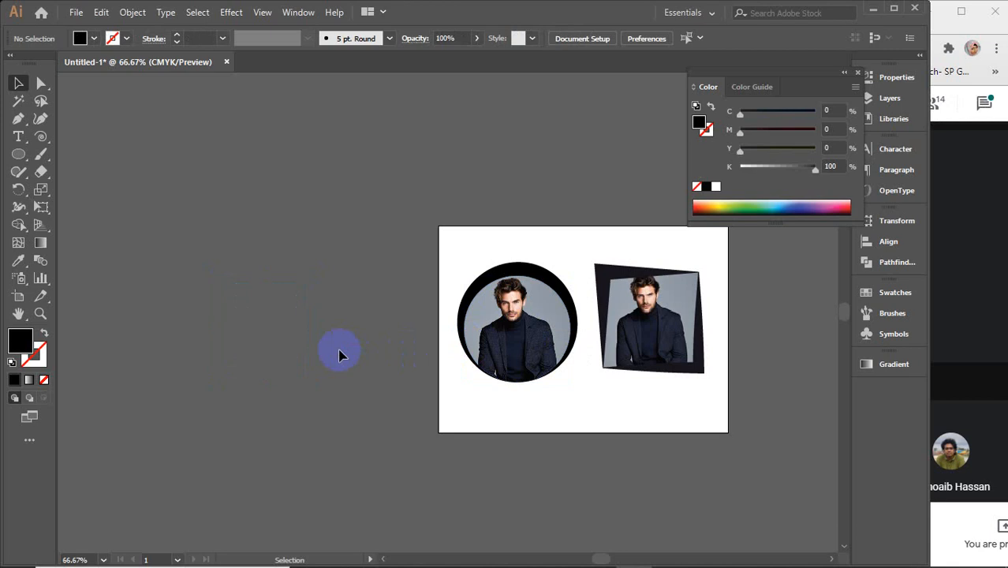
- Close the Color panel and move both framed photos off the artboard to the canvas above it
click(858, 72)
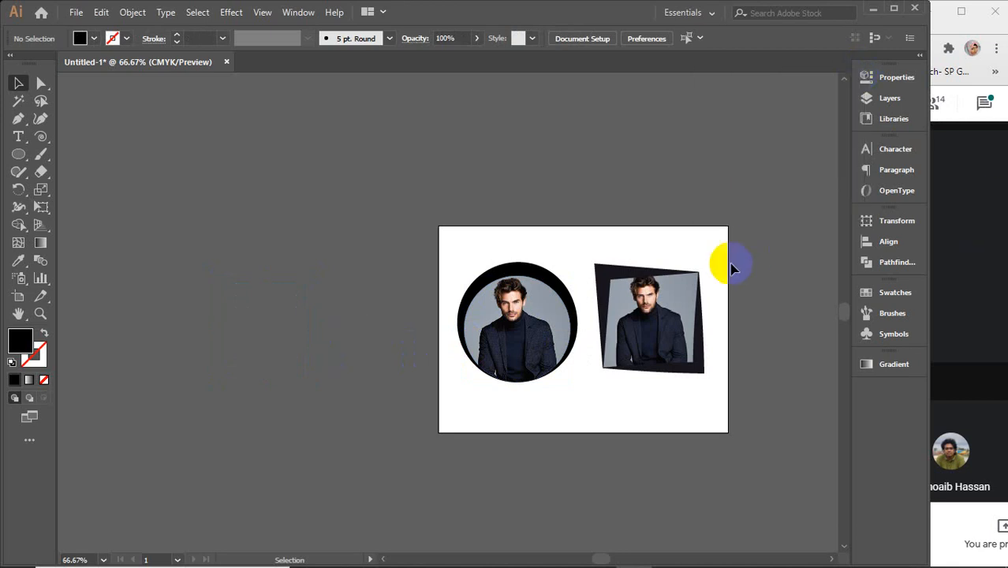
drag(405, 193, 693, 393)
drag(680, 340, 685, 66)
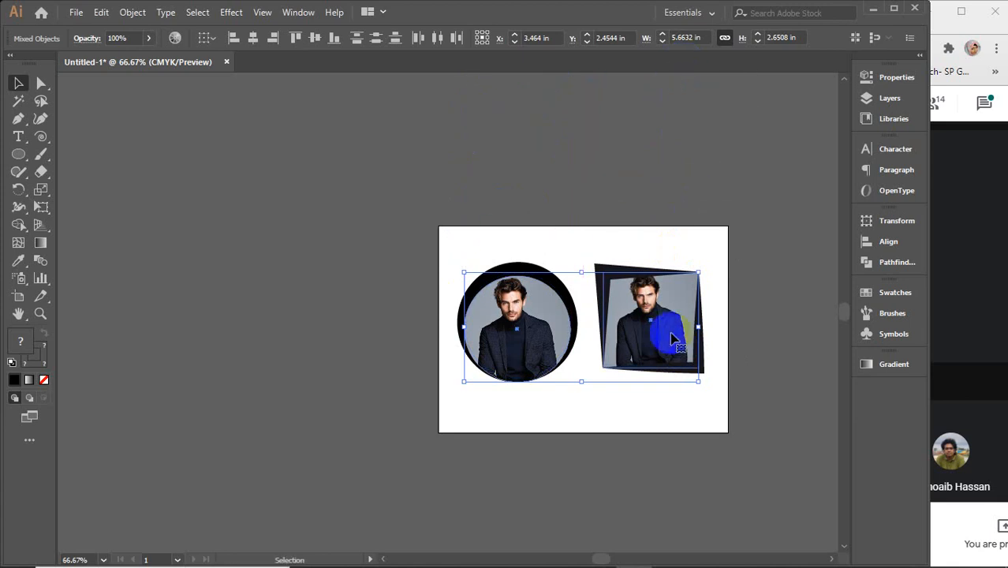
drag(671, 337, 672, 80)
scroll(505, 343, down, 1)
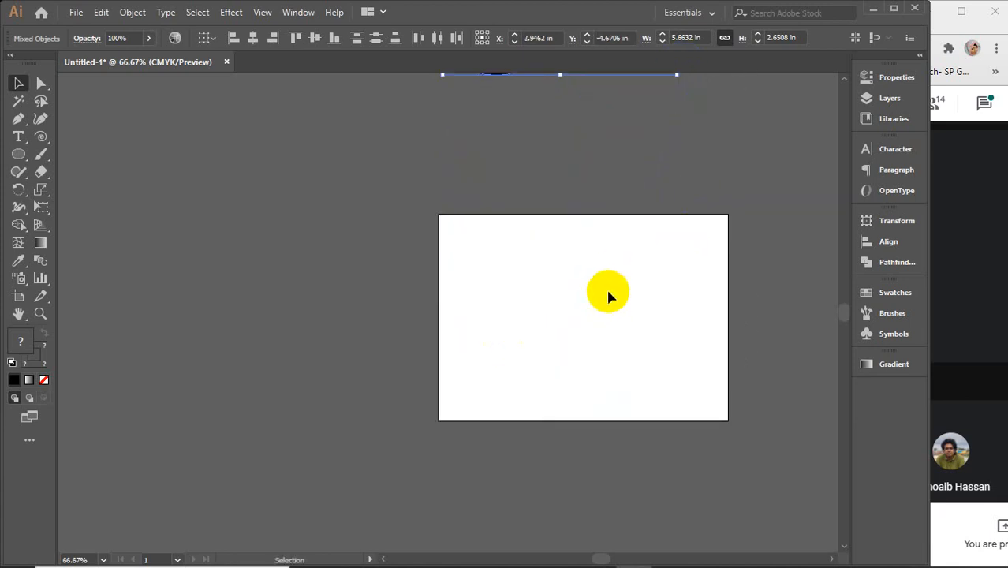
- Draw a straight horizontal line with the Line Segment tool in the upper part of the empty artboard and reposition it slightly
key(ctrl+1)
drag(602, 293, 554, 321)
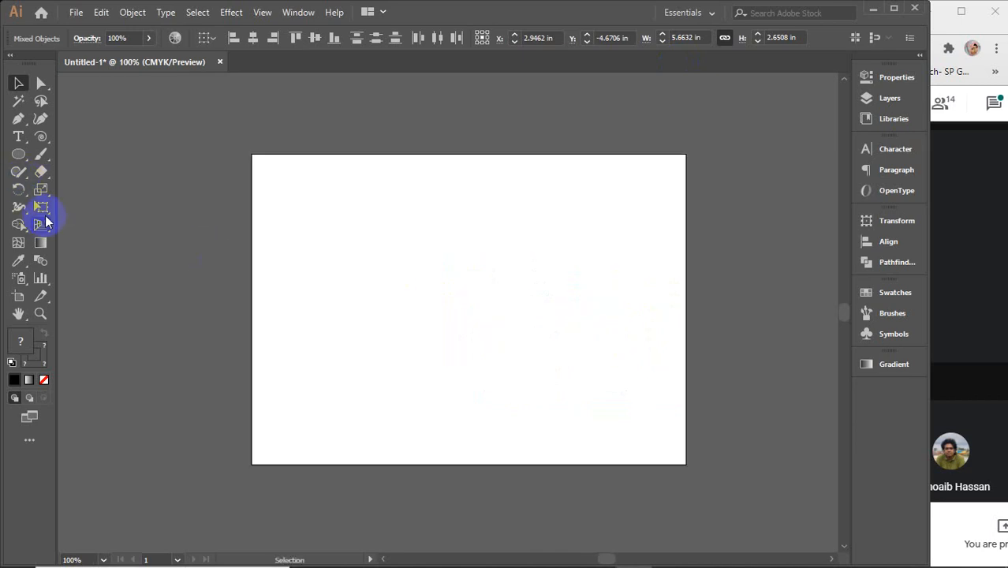
click(41, 139)
click(126, 139)
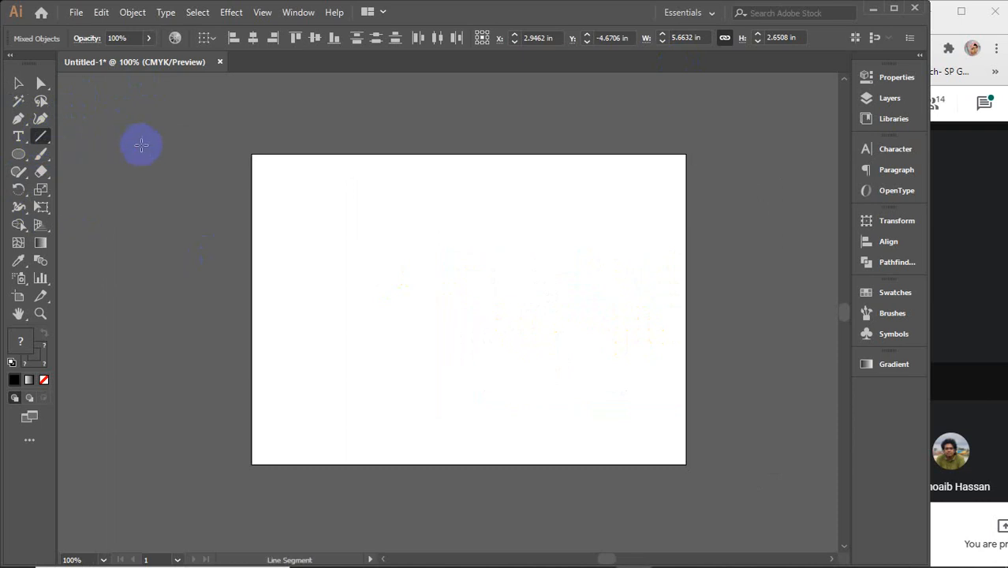
click(19, 84)
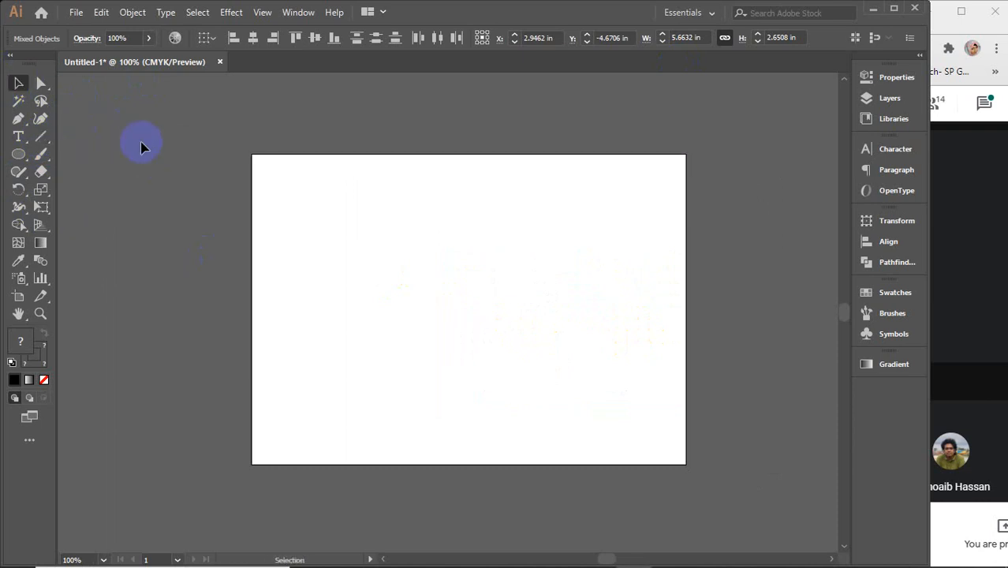
click(151, 155)
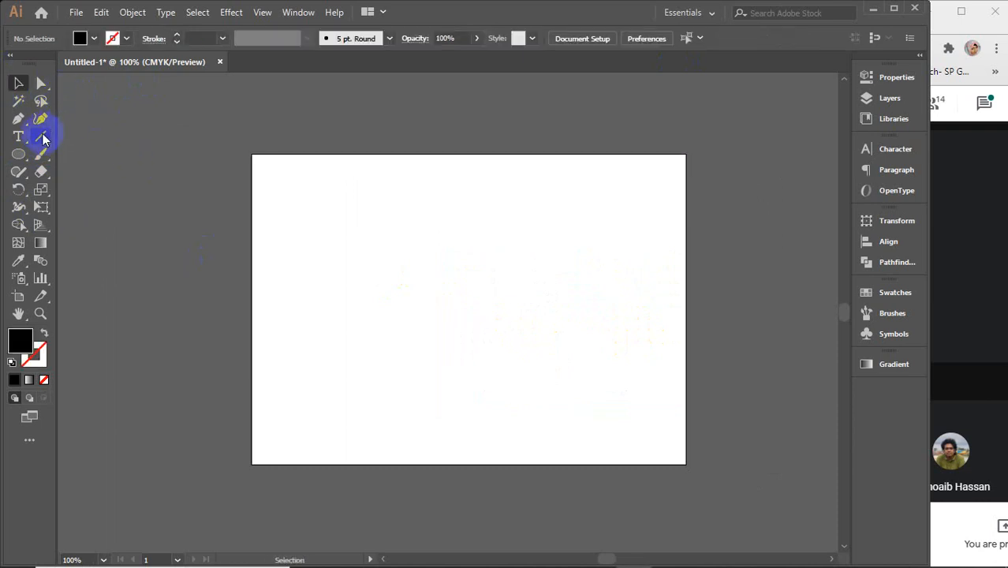
mouse_move(368, 211)
mouse_down()
mouse_move(544, 413)
mouse_move(479, 405)
mouse_move(506, 396)
mouse_move(591, 257)
mouse_move(603, 204)
mouse_up()
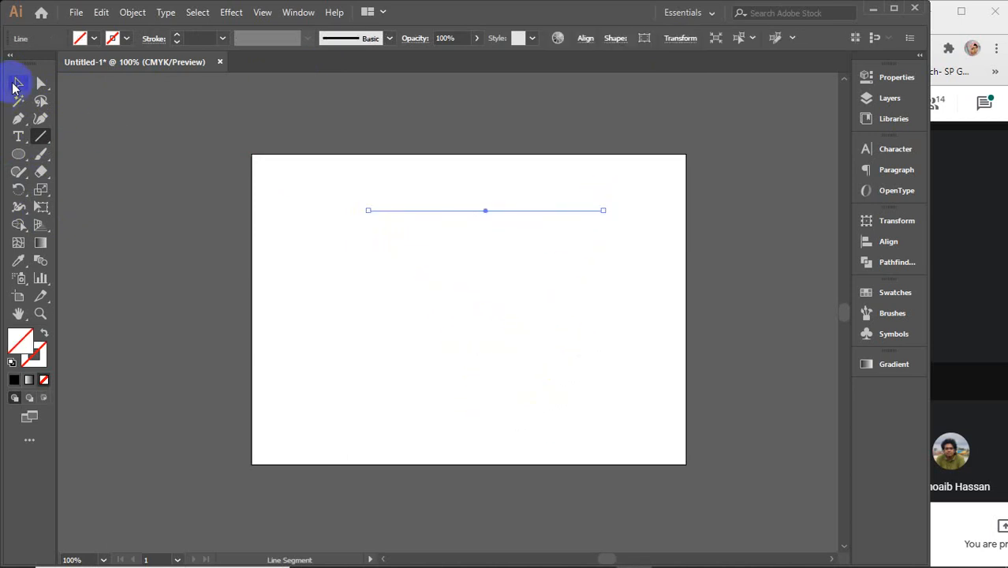
click(16, 88)
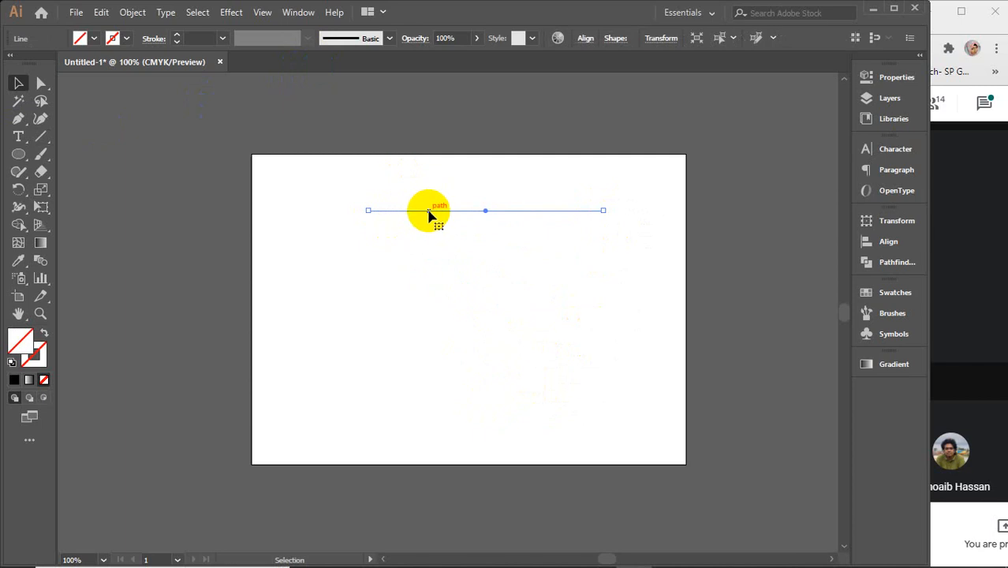
drag(428, 215, 400, 226)
- Give the horizontal line a black stroke with a weight of 8 pt
click(201, 36)
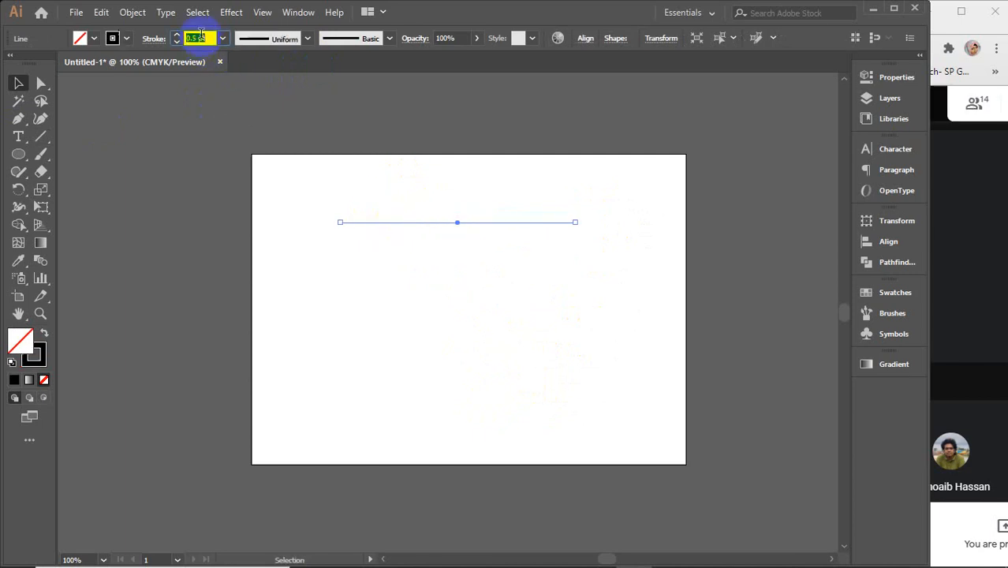
key(Up)
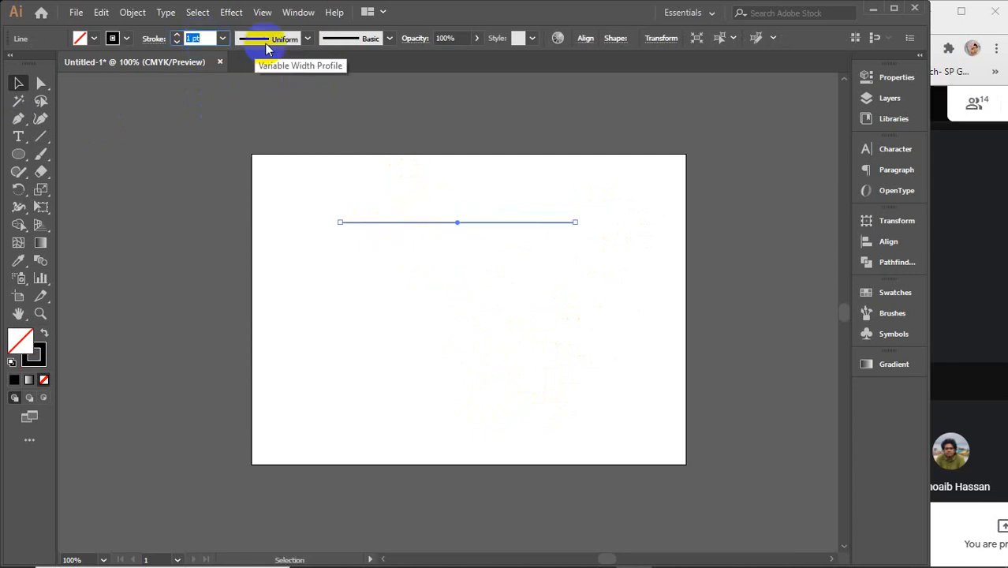
click(307, 38)
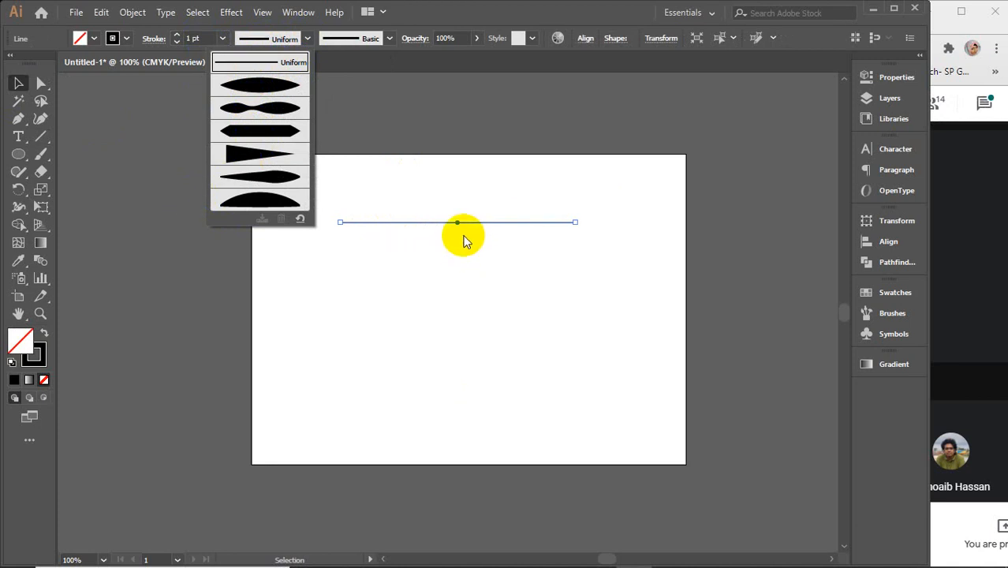
click(197, 35)
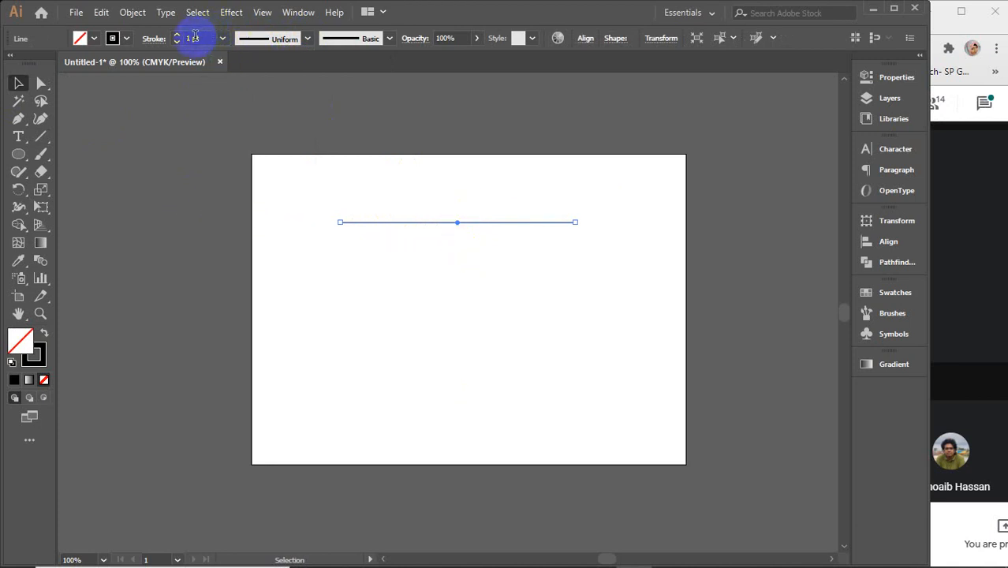
key(Up)
key(Up)
key(Up)
key(Up)
key(Up)
key(Up)
key(Up)
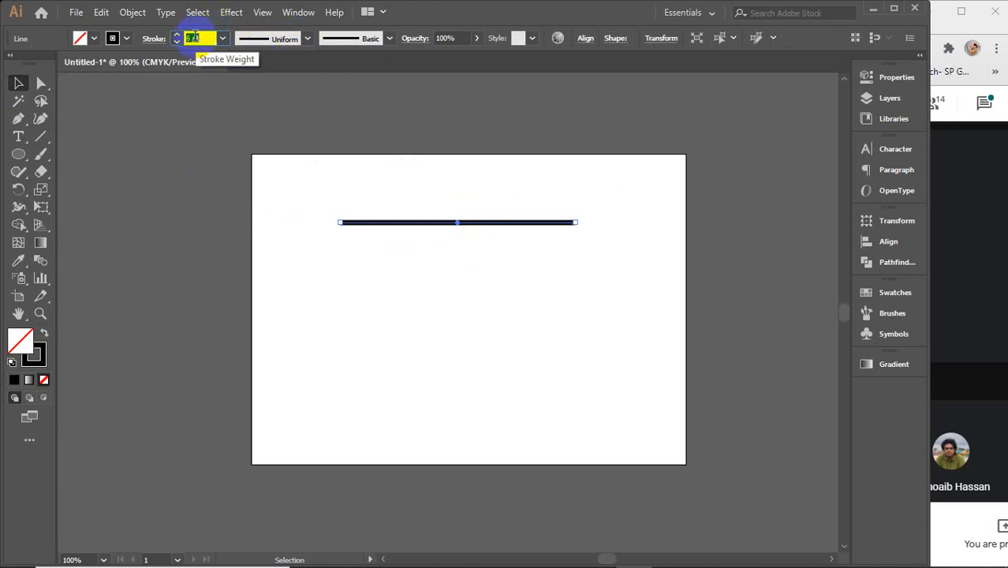
- Move the line slightly down and widen its midpoint with the Width tool to about 1 in, forming a lens shape
click(295, 46)
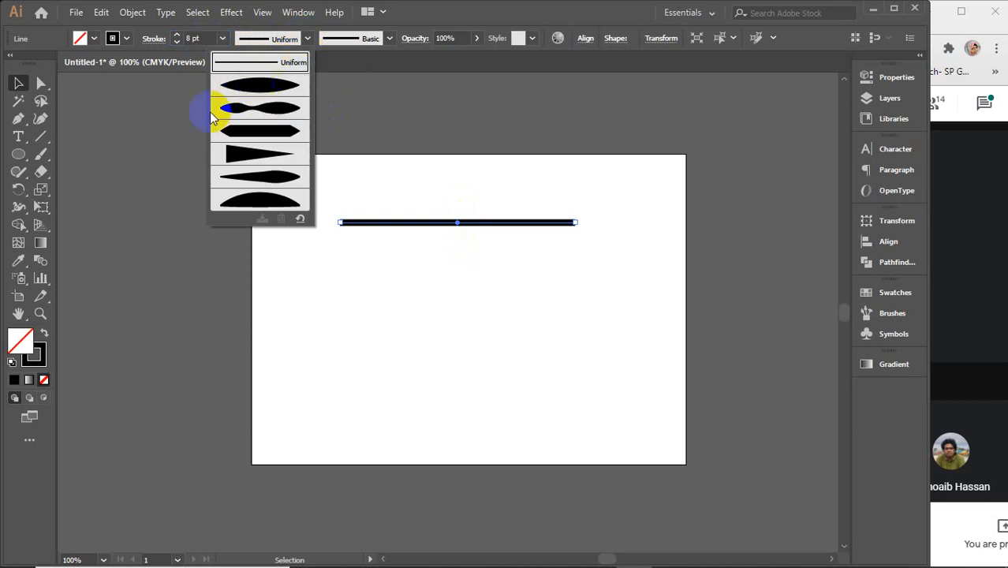
click(14, 214)
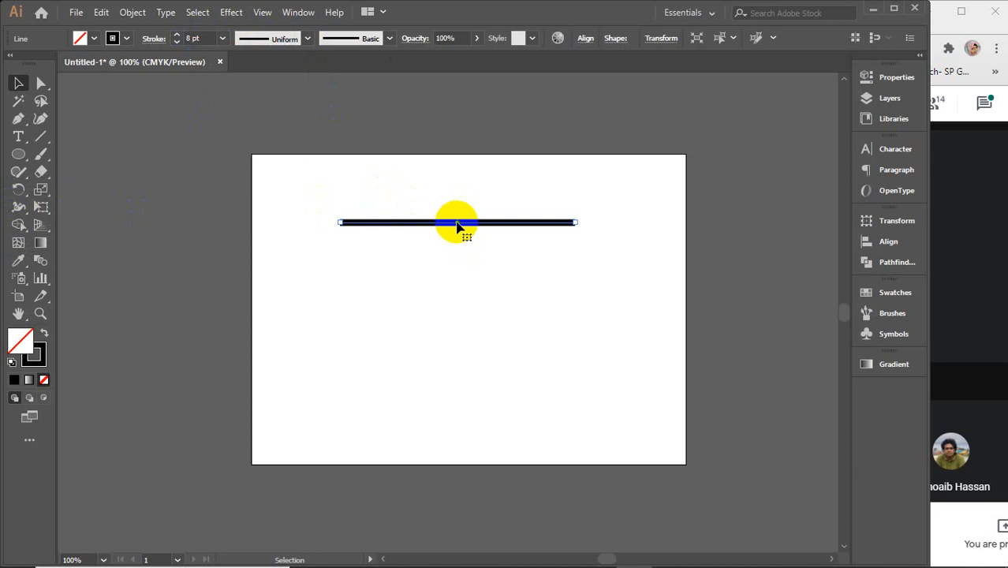
drag(457, 226, 458, 239)
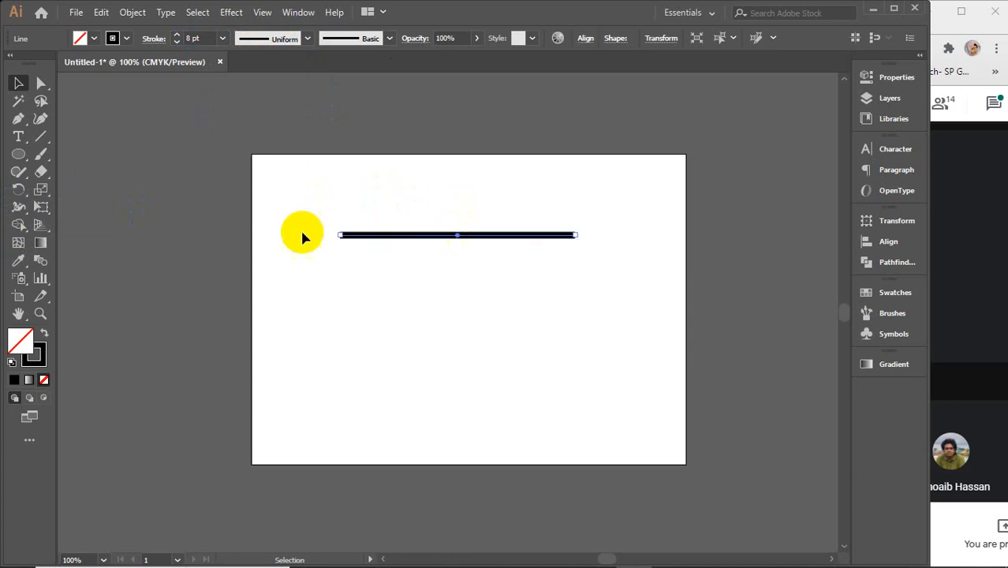
click(18, 207)
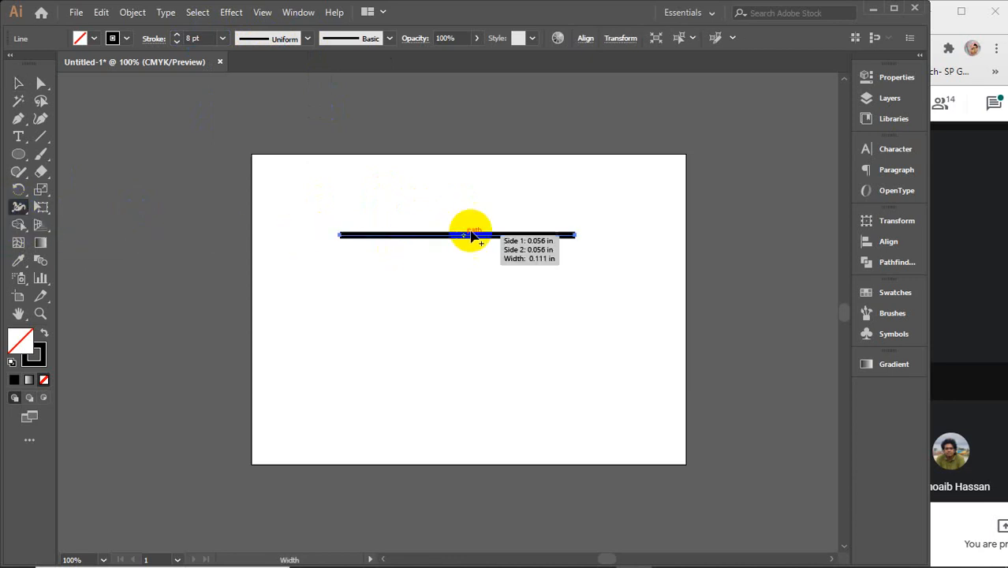
drag(458, 239, 463, 271)
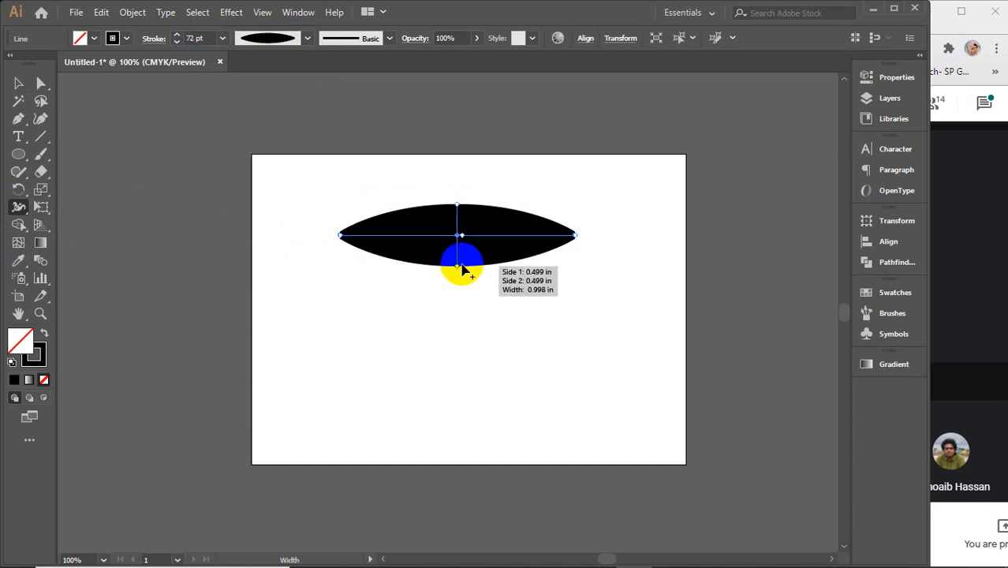
- Undo the line's midpoint widening and look through the available variable width profiles
key(ctrl+z)
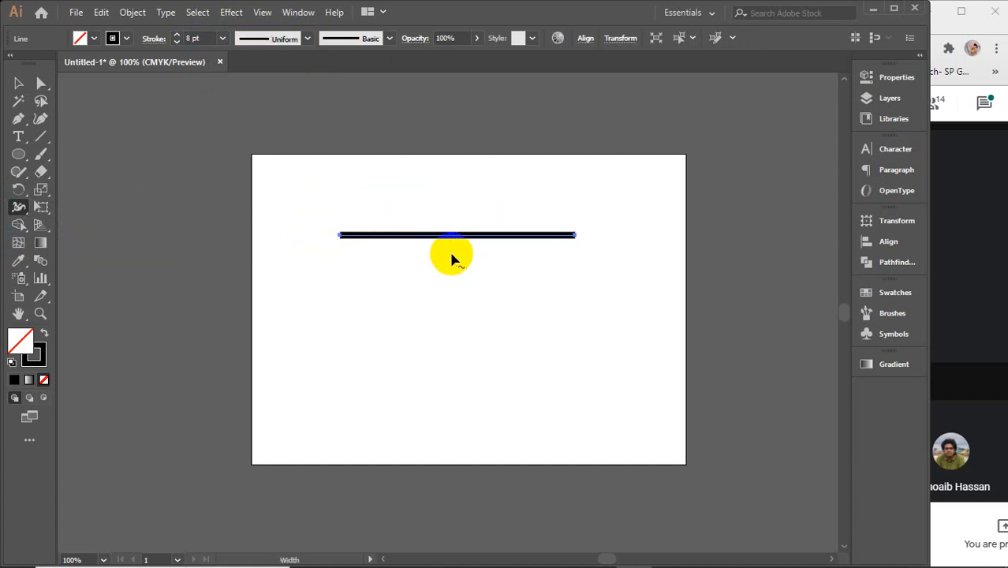
click(305, 38)
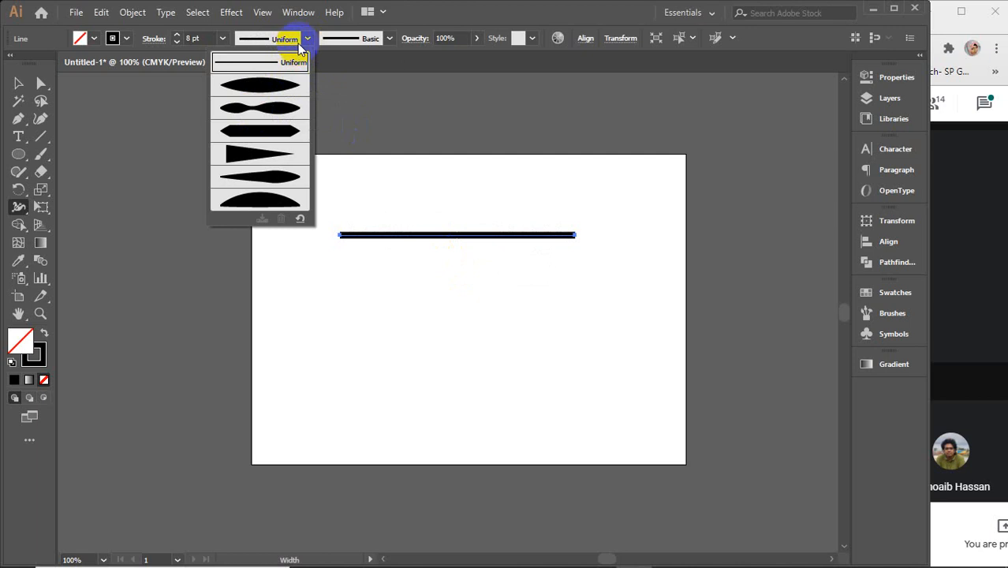
click(305, 38)
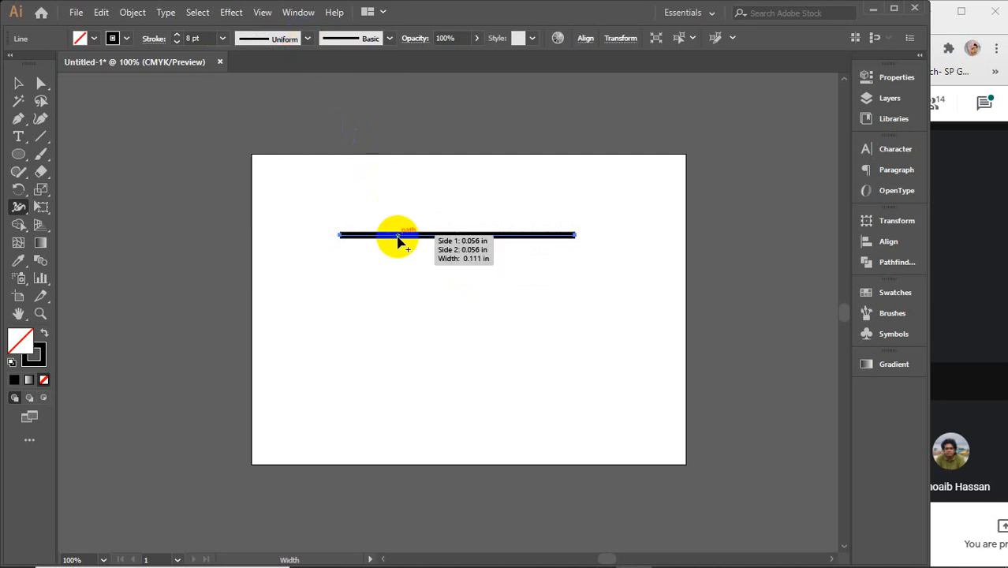
- Try adding a small bulge and a larger bulge along the line with the Width tool, compare the preset profiles, and undo both bulges
mouse_move(371, 239)
mouse_down()
mouse_move(372, 254)
mouse_move(403, 251)
mouse_move(404, 236)
mouse_up()
drag(490, 239, 491, 259)
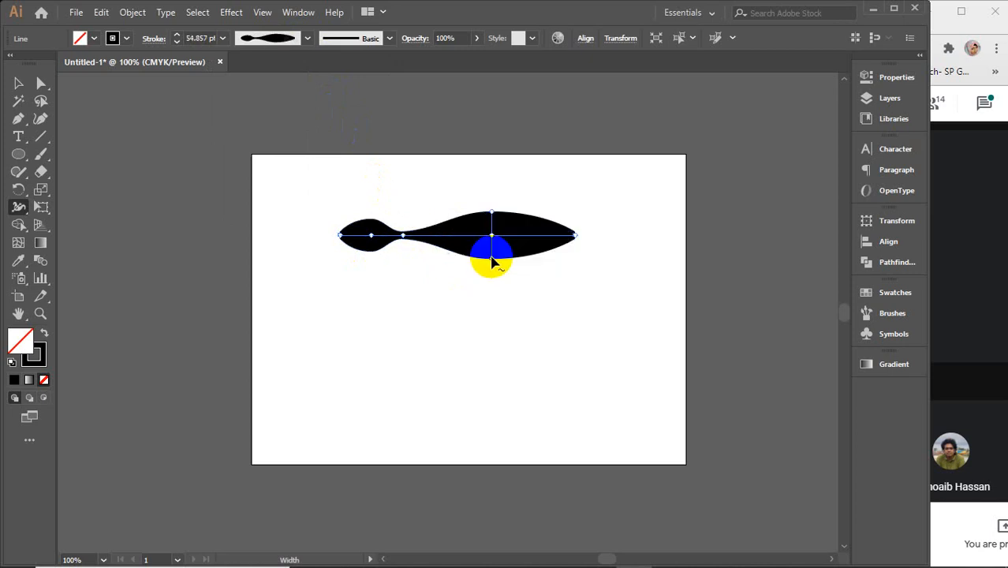
click(309, 38)
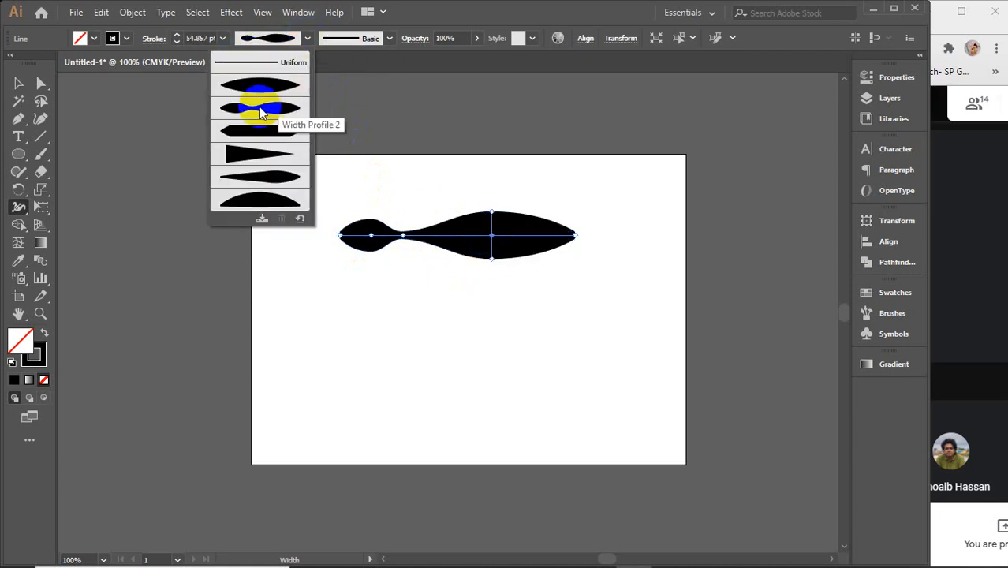
click(308, 38)
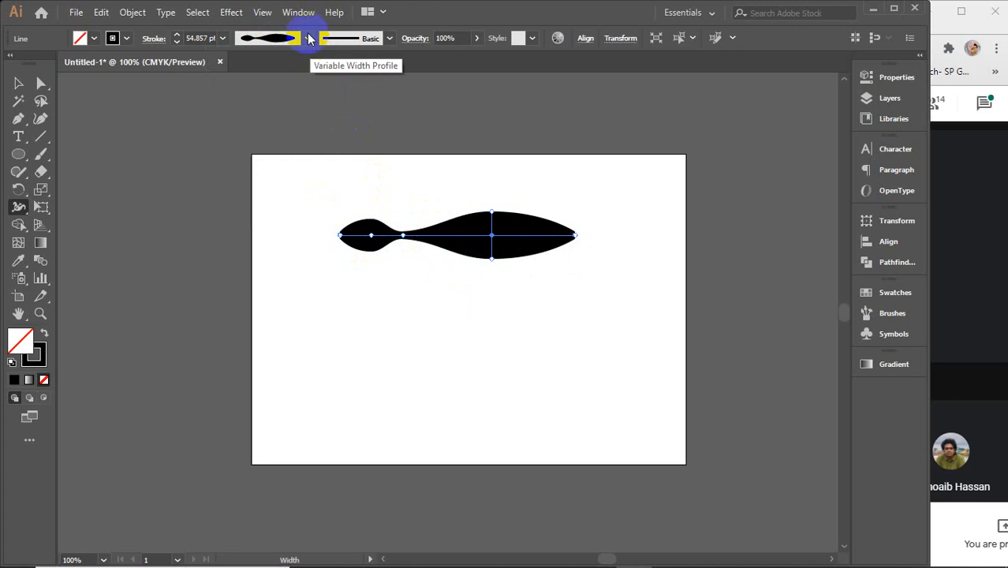
scroll(308, 38, up, 2)
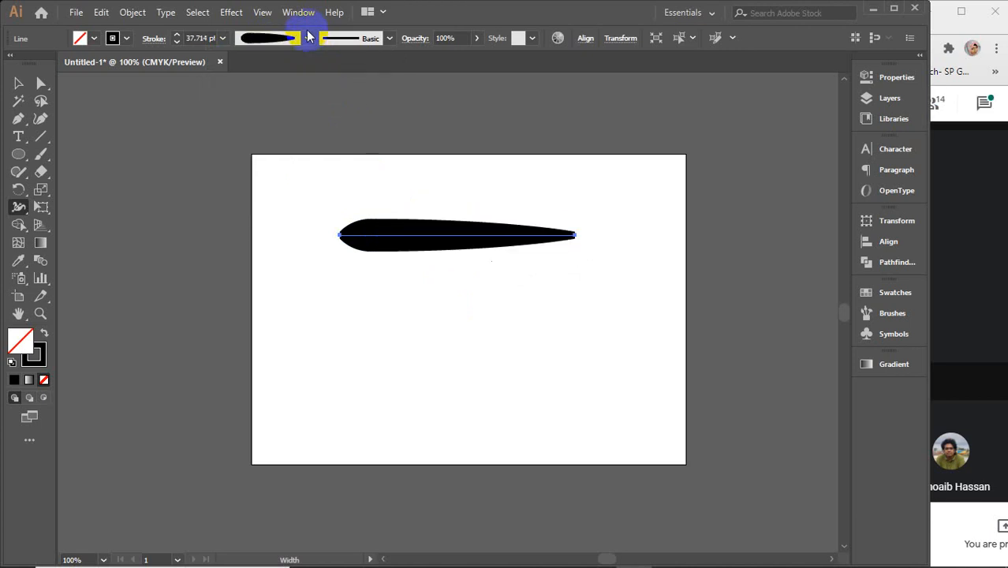
scroll(308, 38, up, 1)
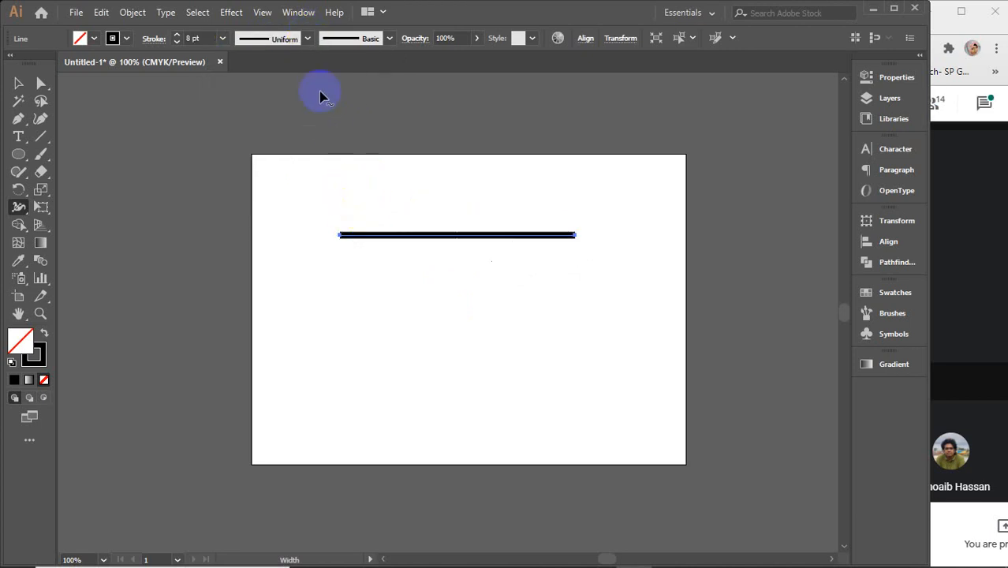
- Review the width profile presets and try widening the line near both ends with the Width tool, to about 24 pt near the left end
click(306, 38)
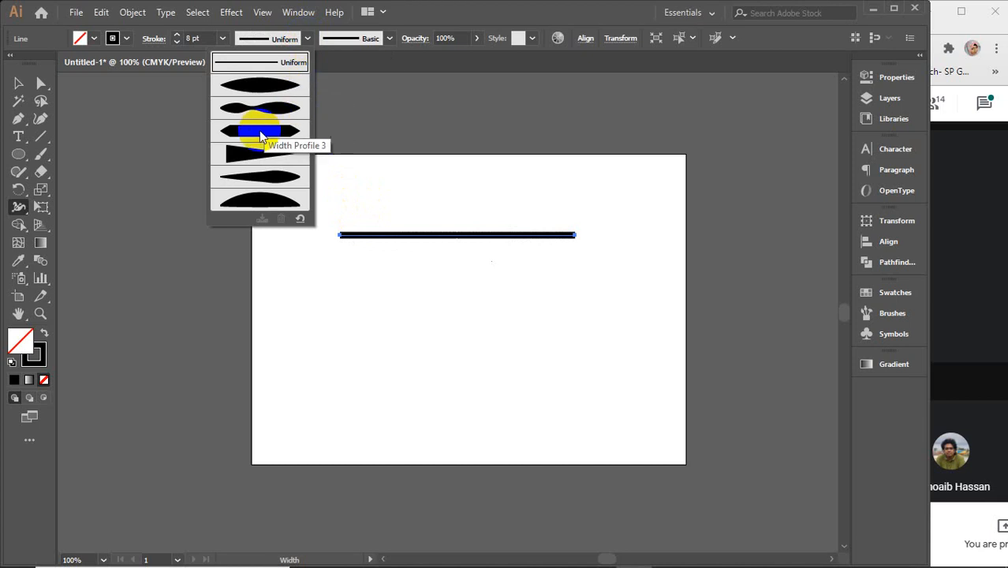
click(307, 38)
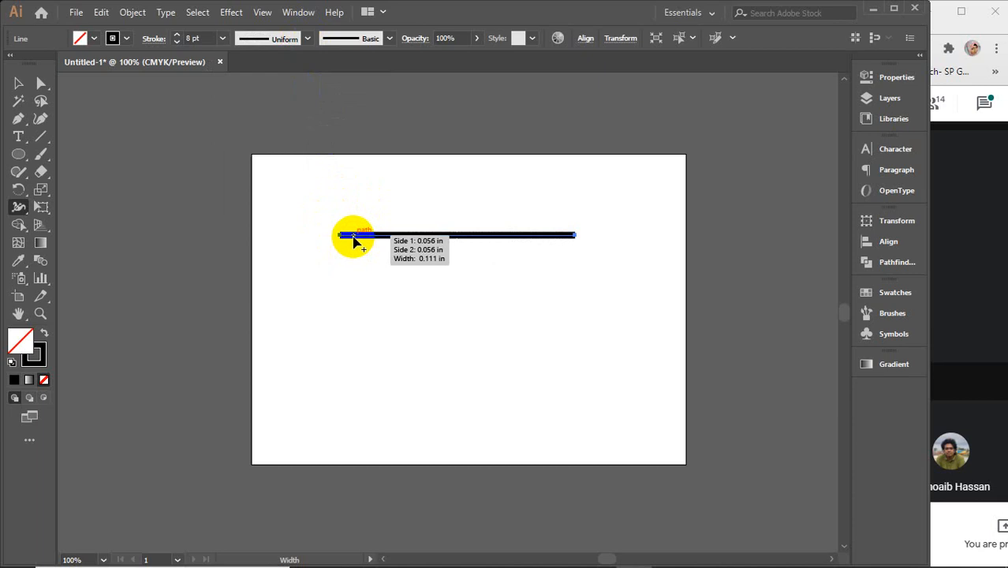
drag(354, 239, 354, 249)
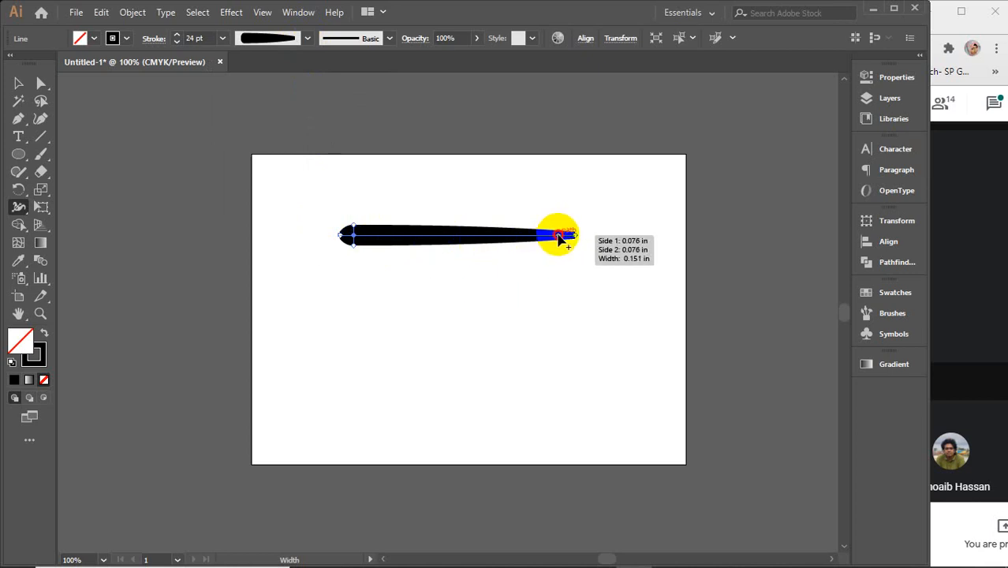
drag(559, 238, 555, 245)
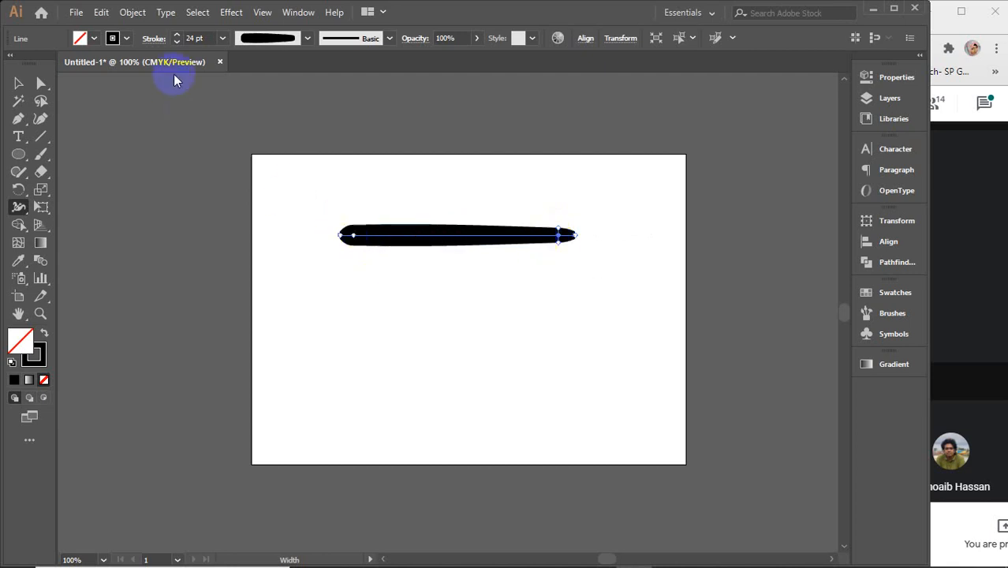
- Examine the selected line's stroke options, including its cap and corner settings
click(17, 83)
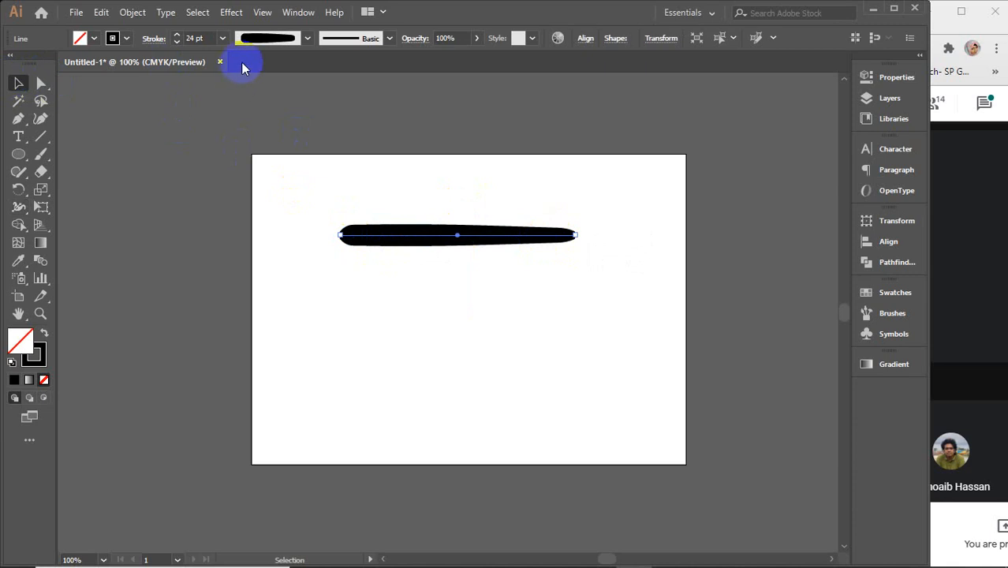
click(153, 40)
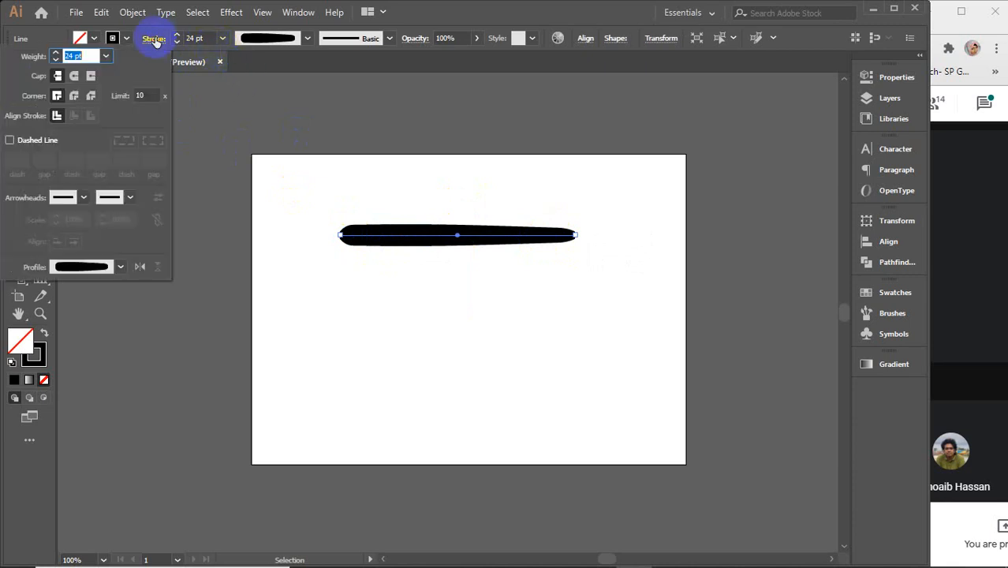
click(61, 97)
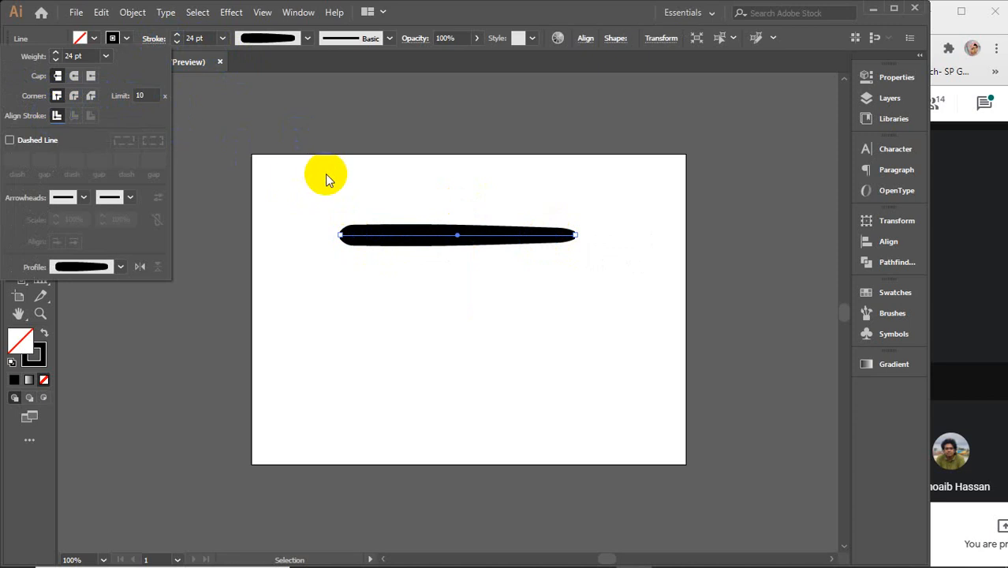
- Delete the widened line, then undo back to the straight line with a uniform 8 pt stroke
mouse_move(338, 180)
mouse_down()
mouse_move(387, 232)
mouse_move(558, 345)
mouse_up()
key(Delete)
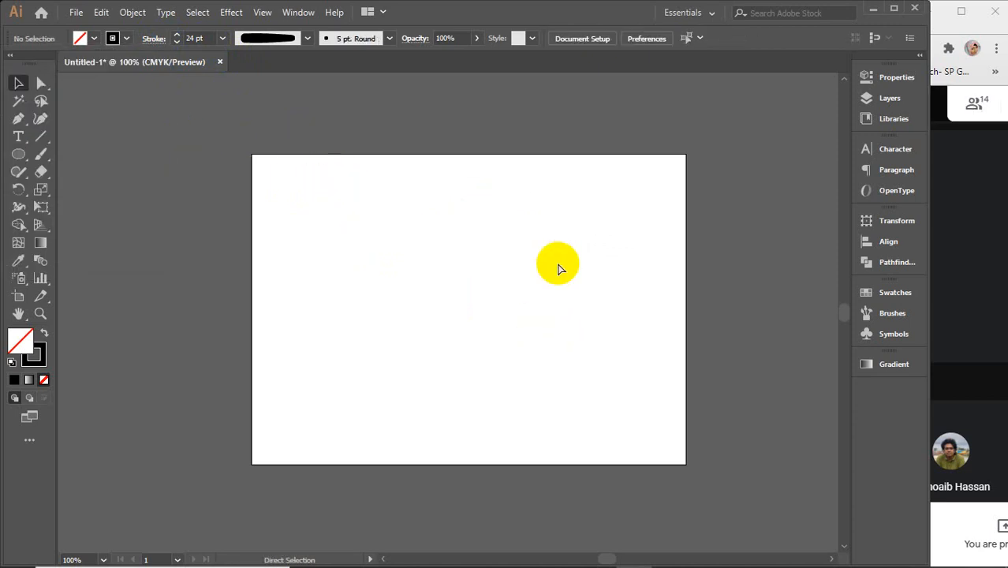
key(ctrl+z)
key(ctrl+z)
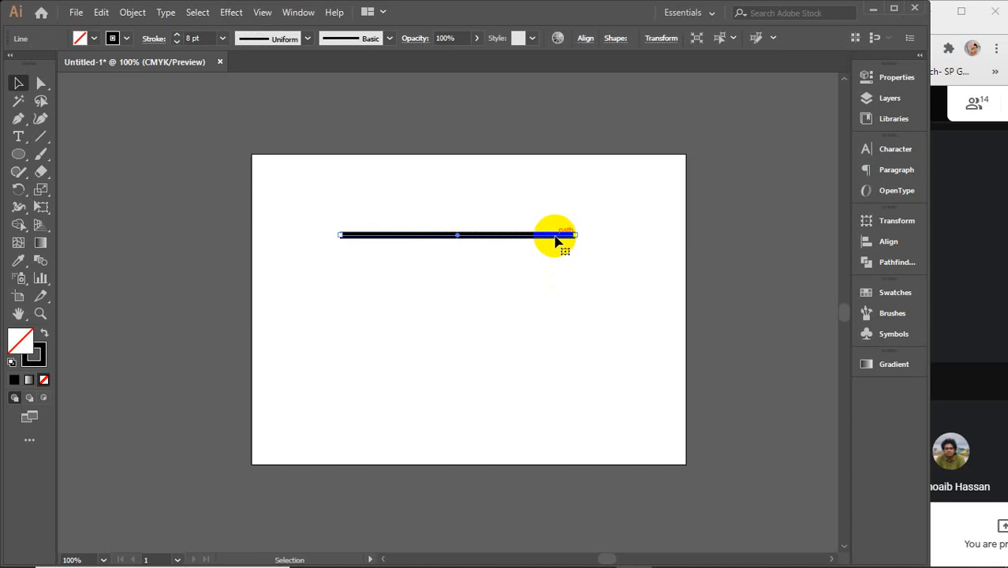
- Check the width profile presets again and give the 8 pt line a round cap
click(307, 38)
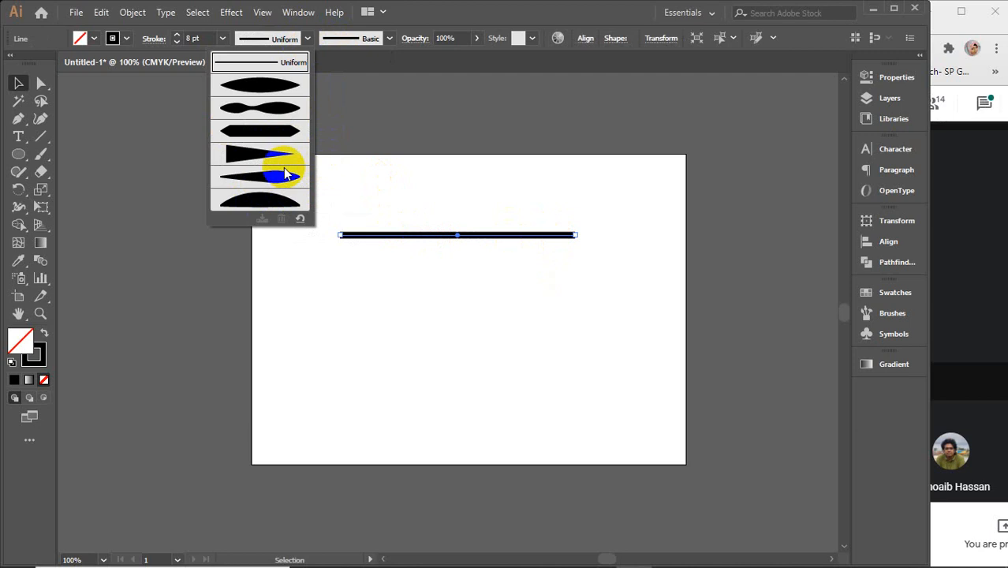
click(308, 38)
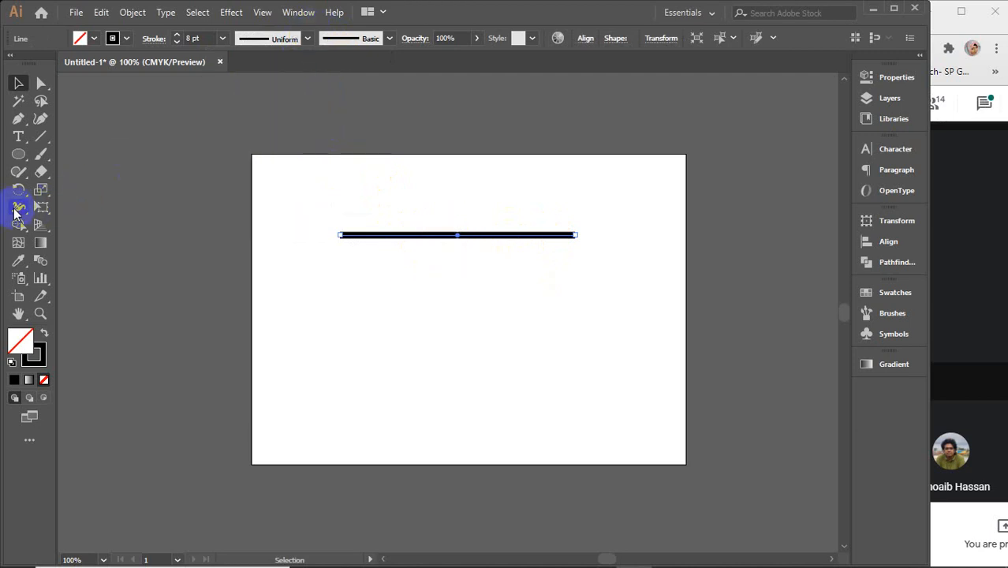
click(17, 208)
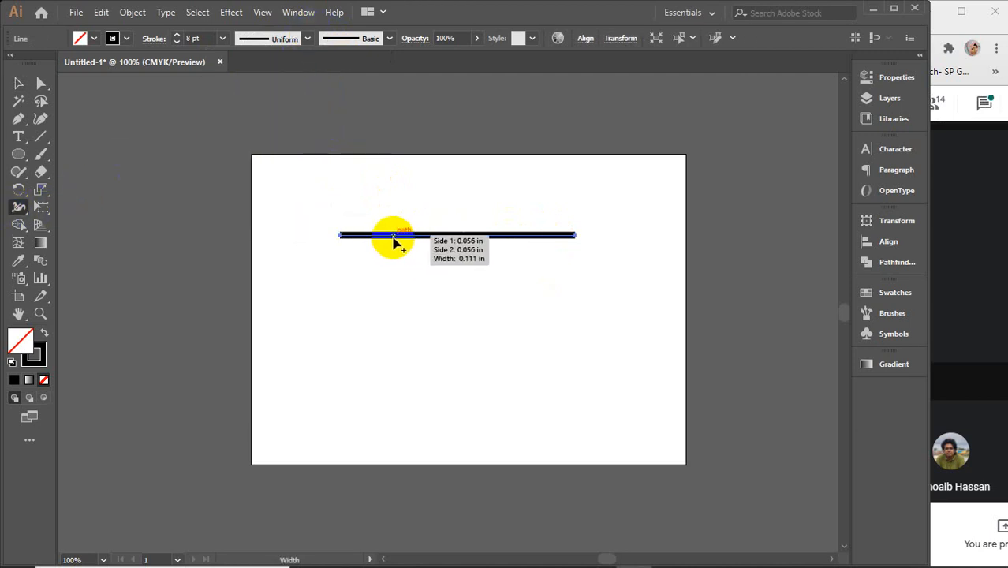
click(155, 39)
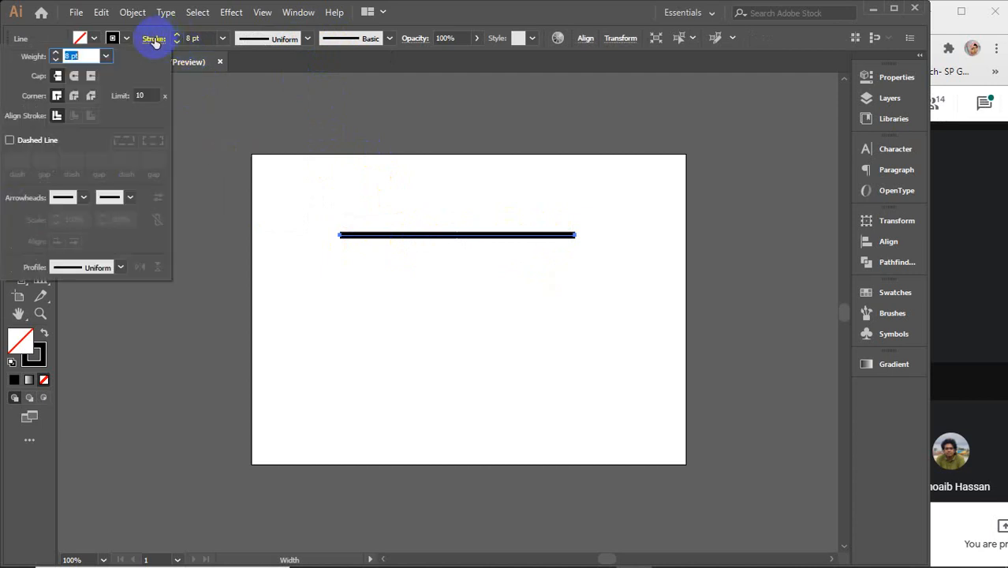
click(74, 75)
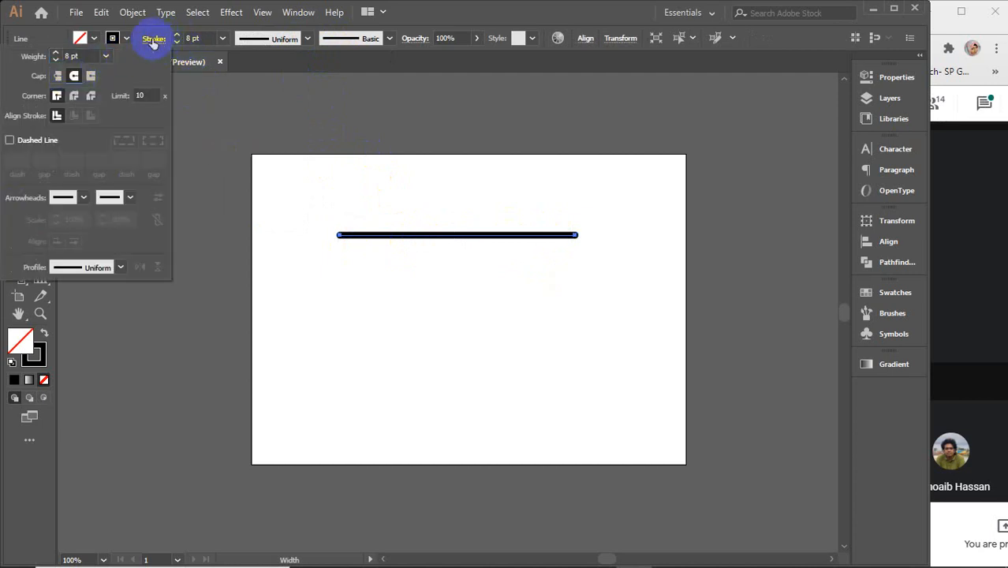
- Widen the line's midpoint to about 63 pt with the Width tool and pinch its right part to about 0.32 in
scroll(542, 247, up, 3)
key(space)
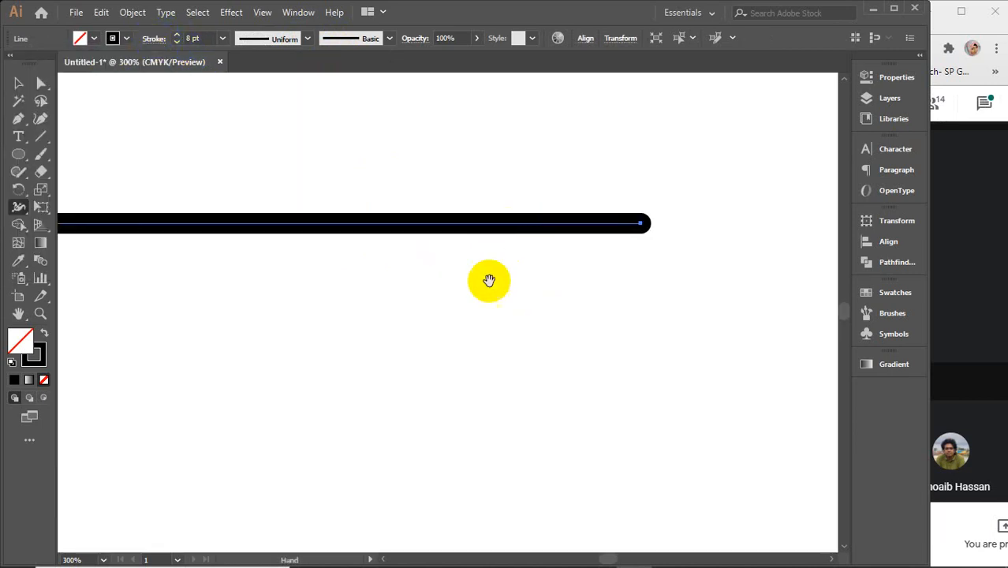
drag(489, 281, 594, 298)
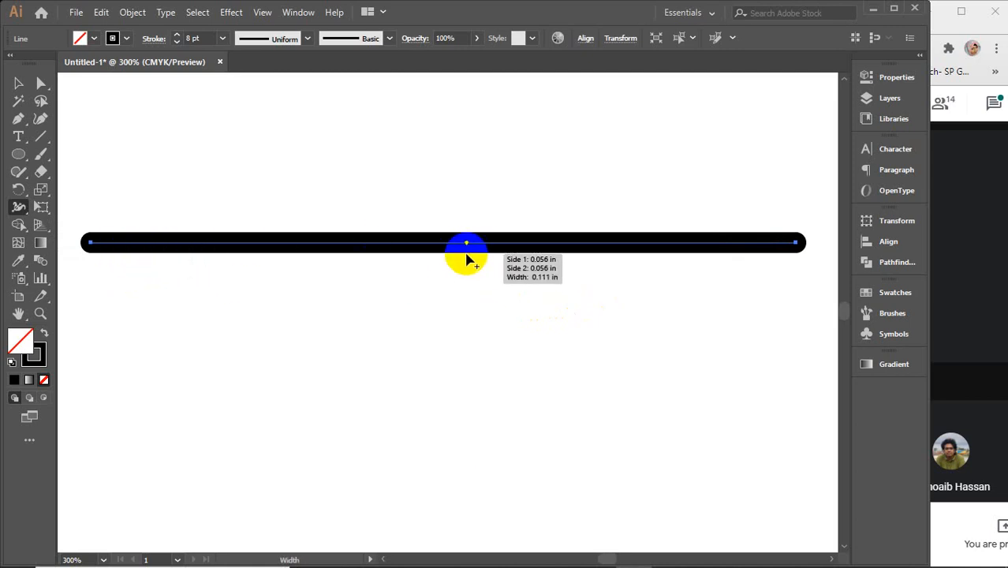
drag(466, 254, 461, 325)
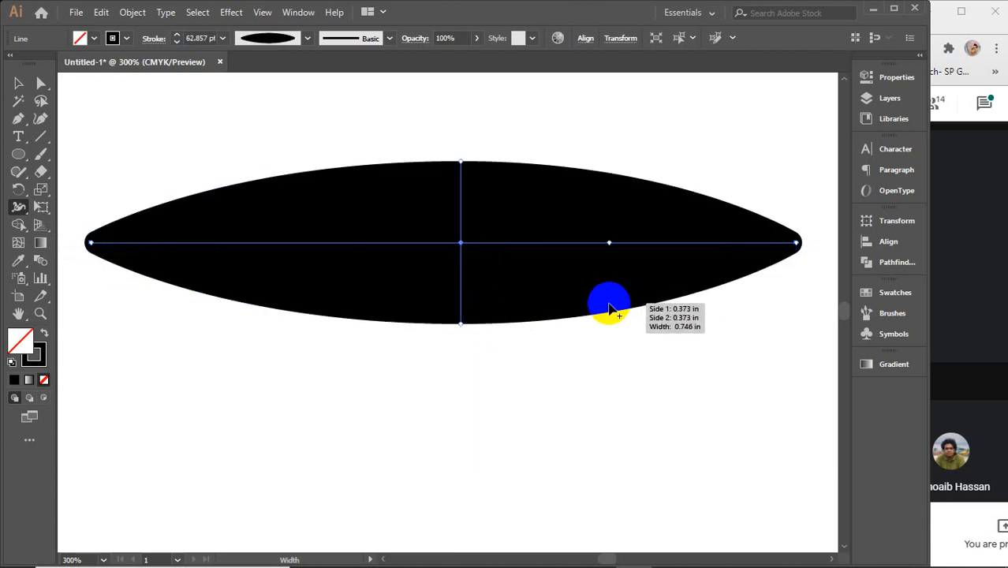
drag(609, 308, 607, 274)
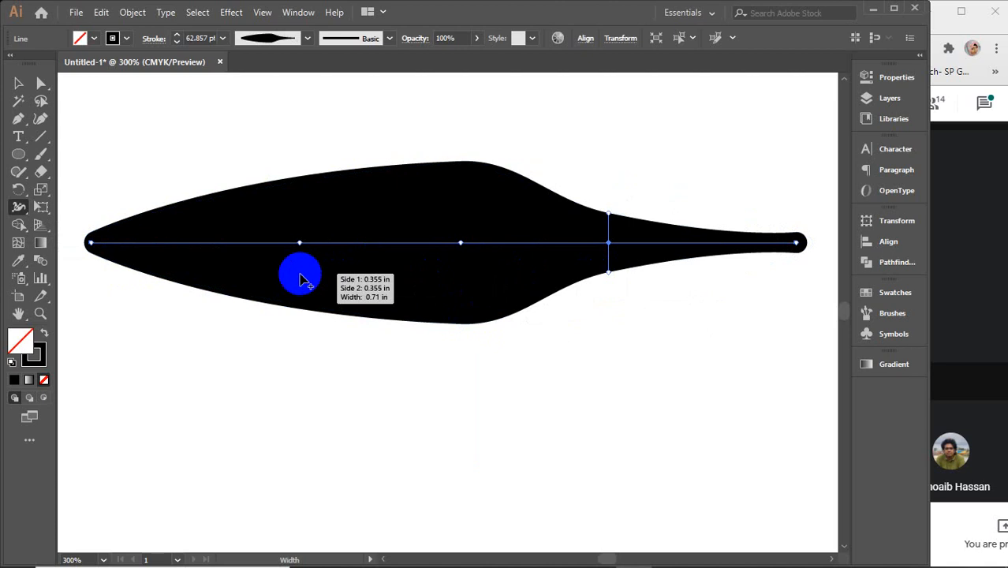
- Pinch the line's left part and form a small bulge near its left end, shifting that width point slightly inward
drag(300, 276, 299, 264)
drag(115, 254, 116, 280)
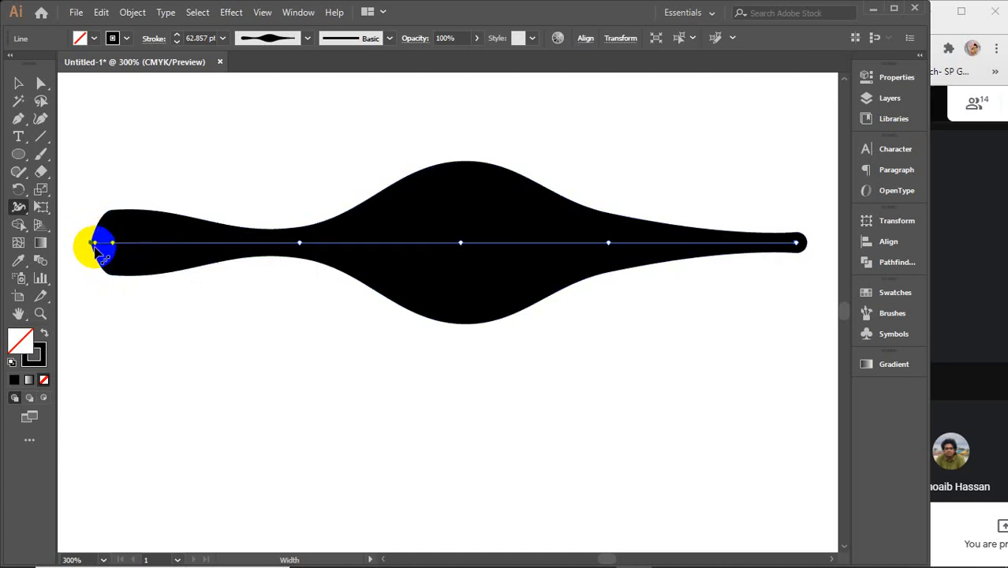
drag(112, 246, 131, 245)
- Taper the line's right end to a point and enlarge the middle bulge to about 75 pt, slightly widening the width point right of it
click(796, 243)
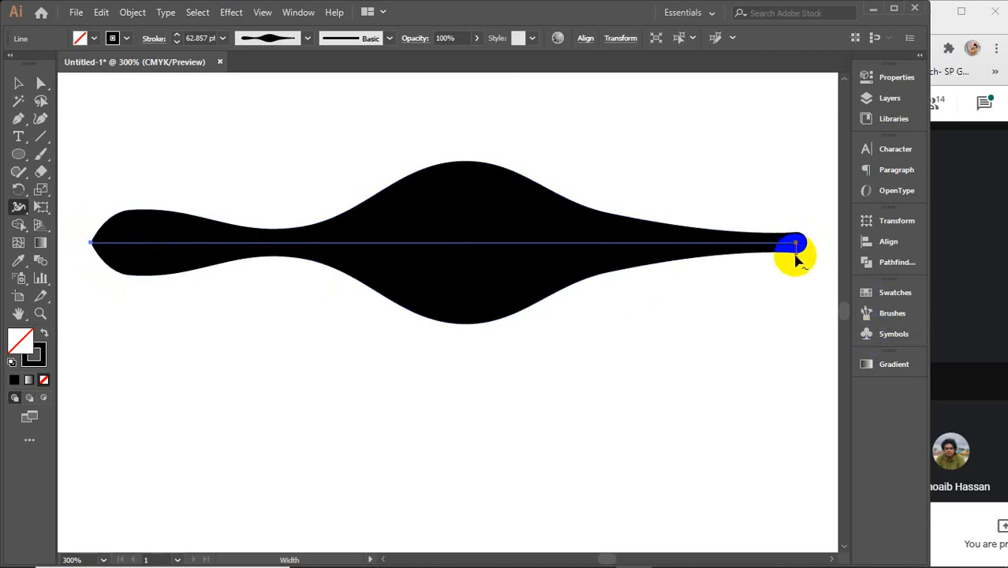
drag(795, 256, 791, 229)
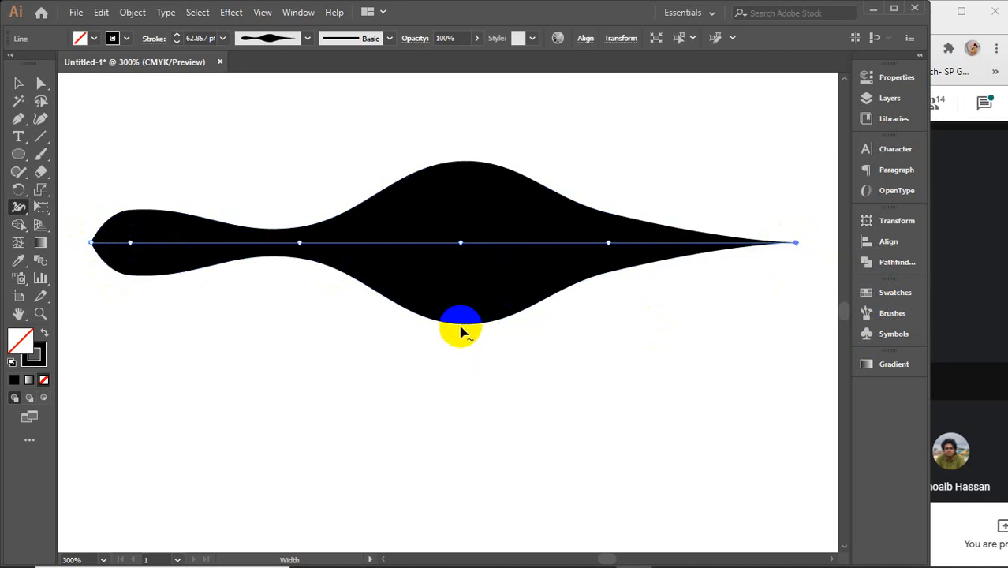
drag(460, 324, 464, 344)
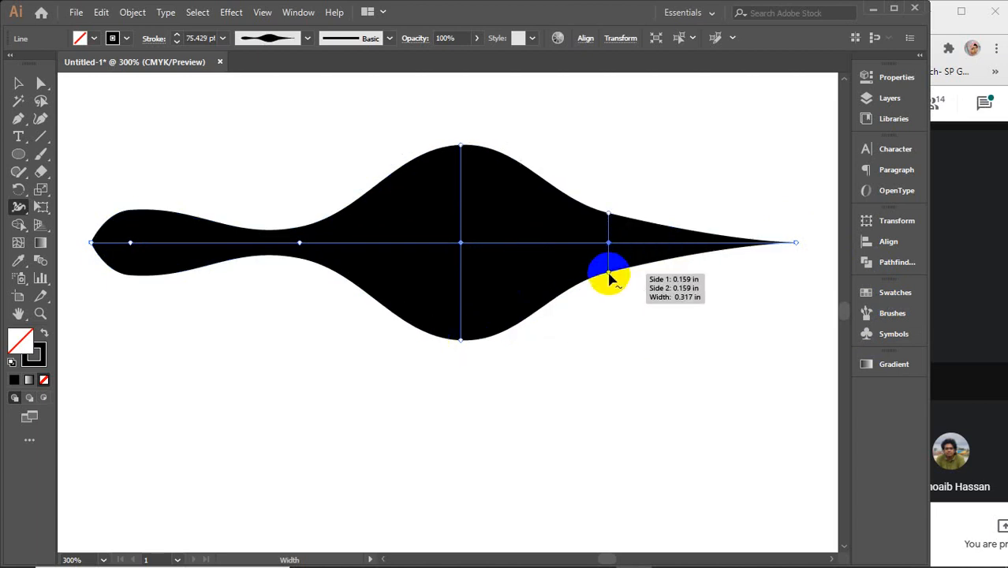
drag(608, 272, 611, 283)
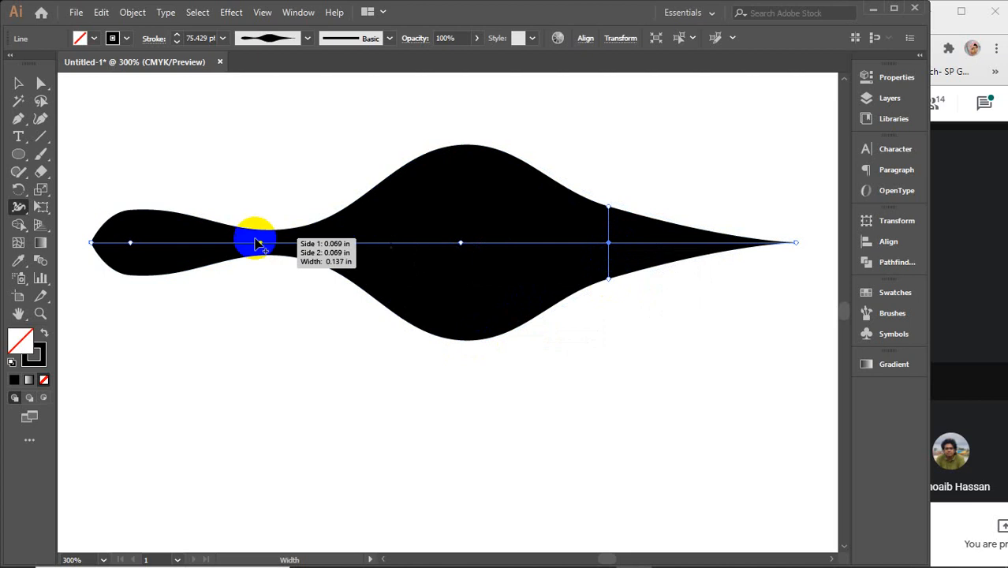
- Move the reshaped line down to the centre of the artboard with the Selection tool
click(17, 83)
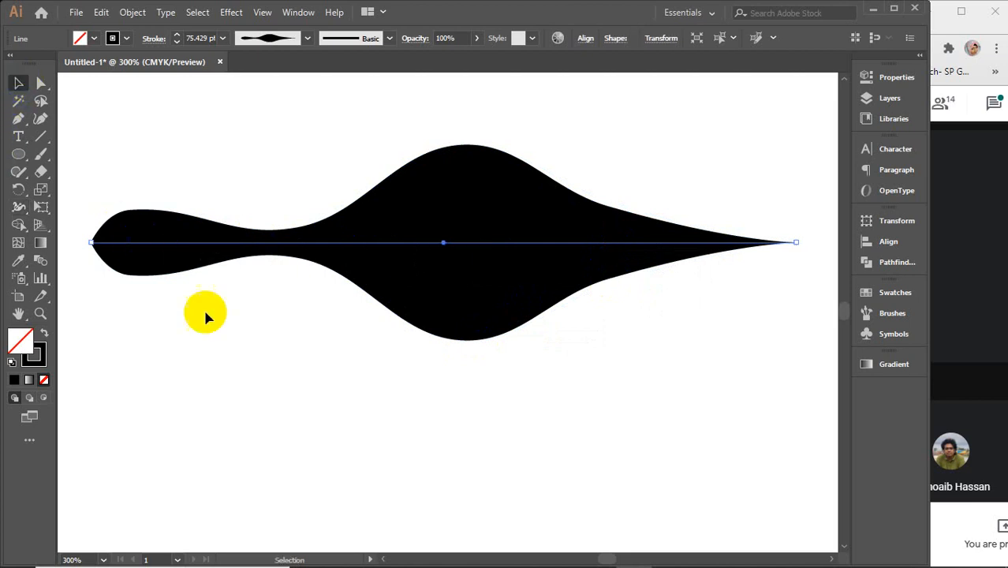
click(236, 347)
scroll(356, 403, down, 3)
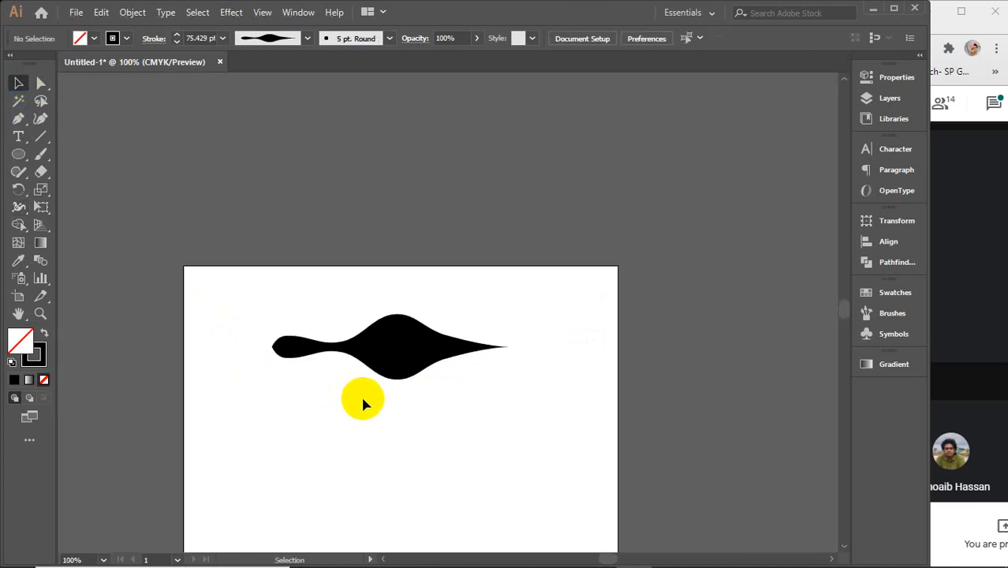
drag(416, 270, 423, 344)
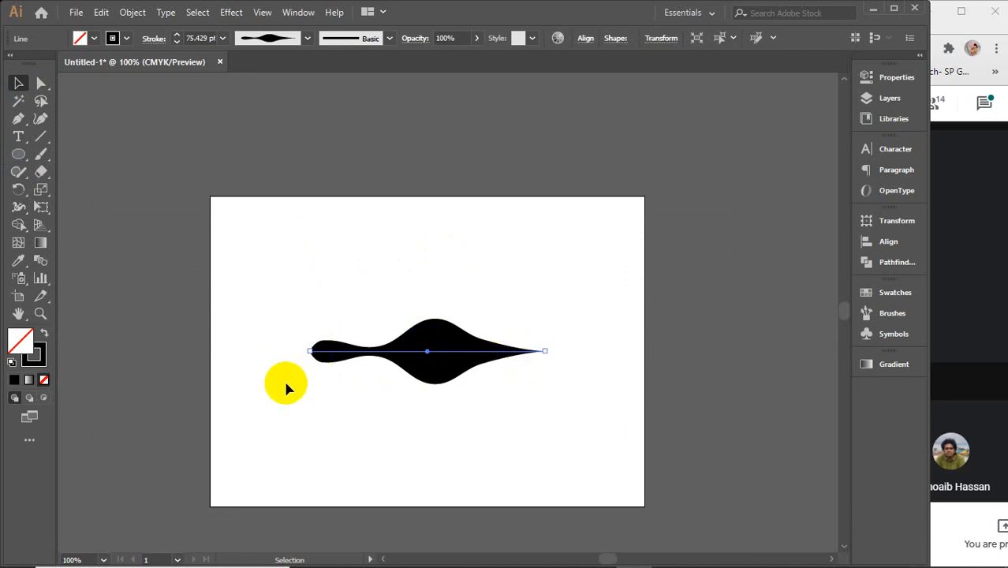
click(465, 366)
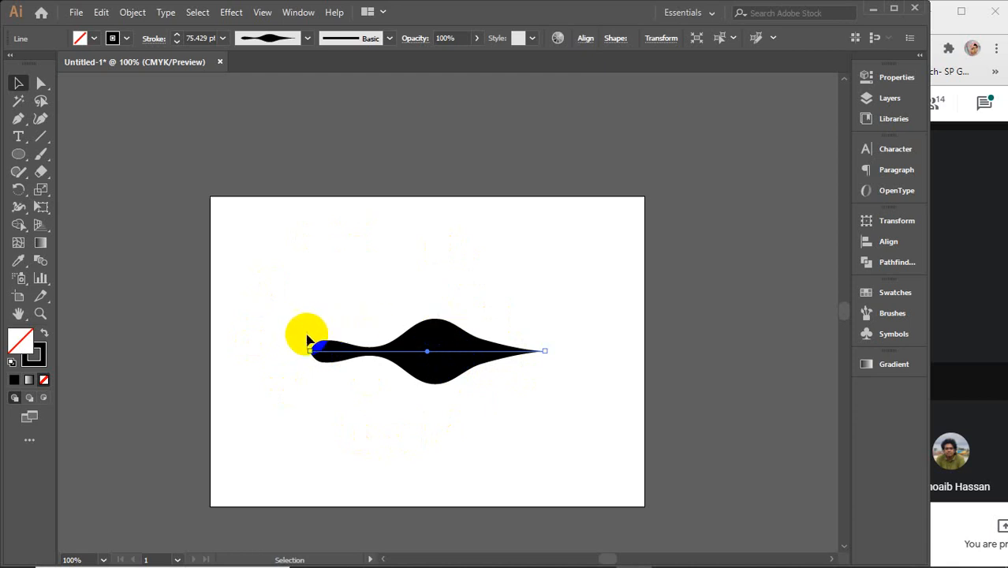
- Examine the available variable width profiles and the option for adding a custom one in the stroke settings
click(300, 38)
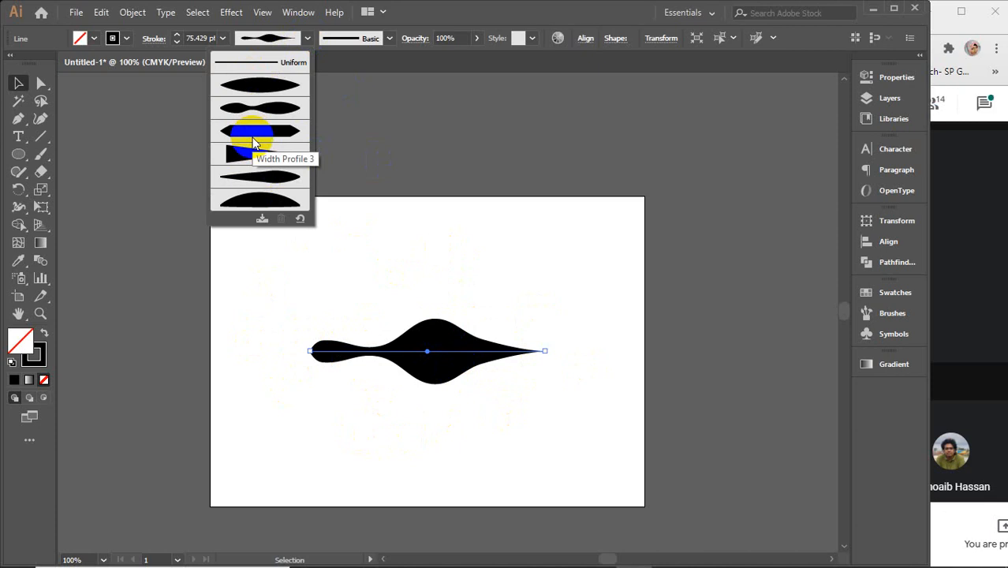
click(433, 350)
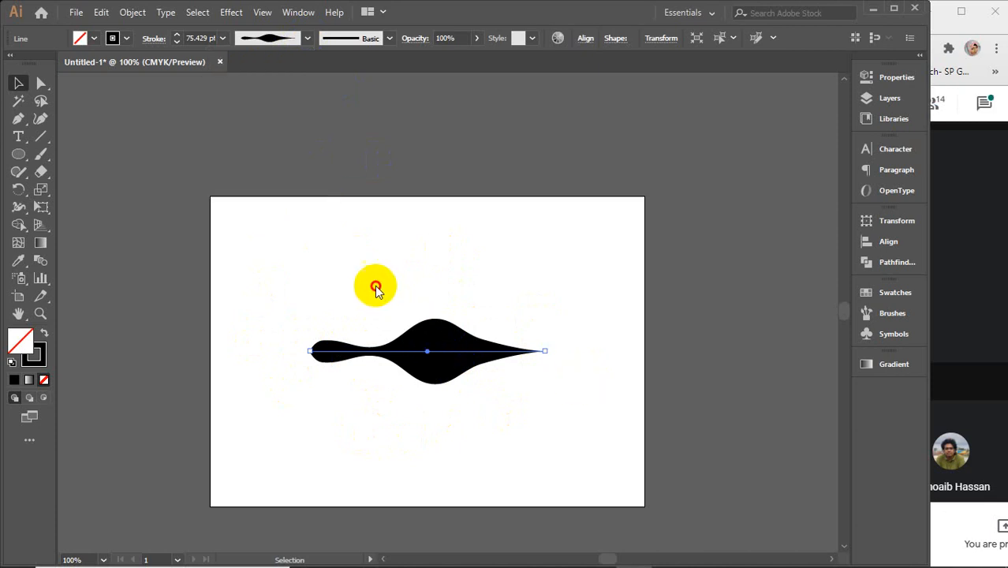
click(151, 41)
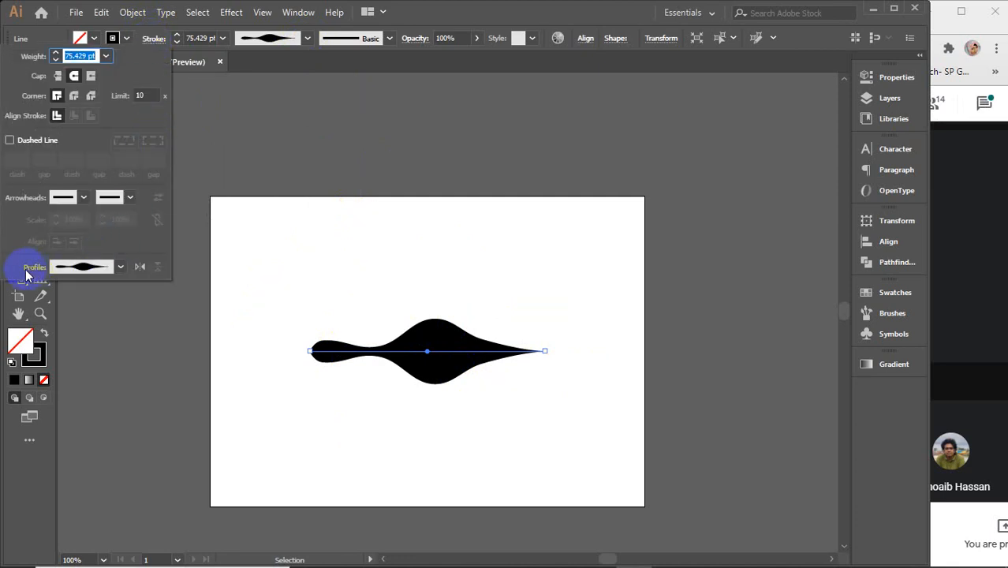
click(121, 268)
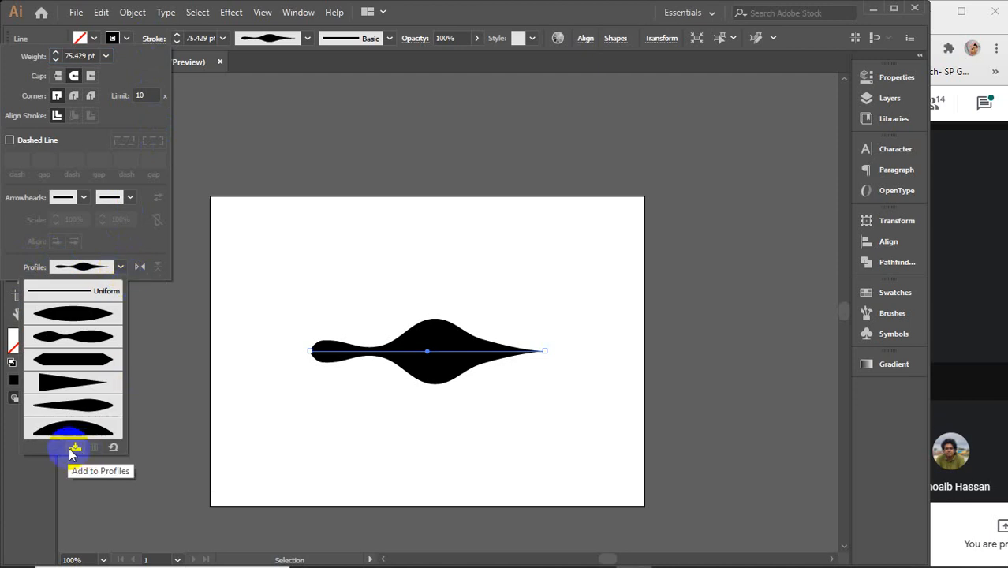
click(446, 349)
click(434, 352)
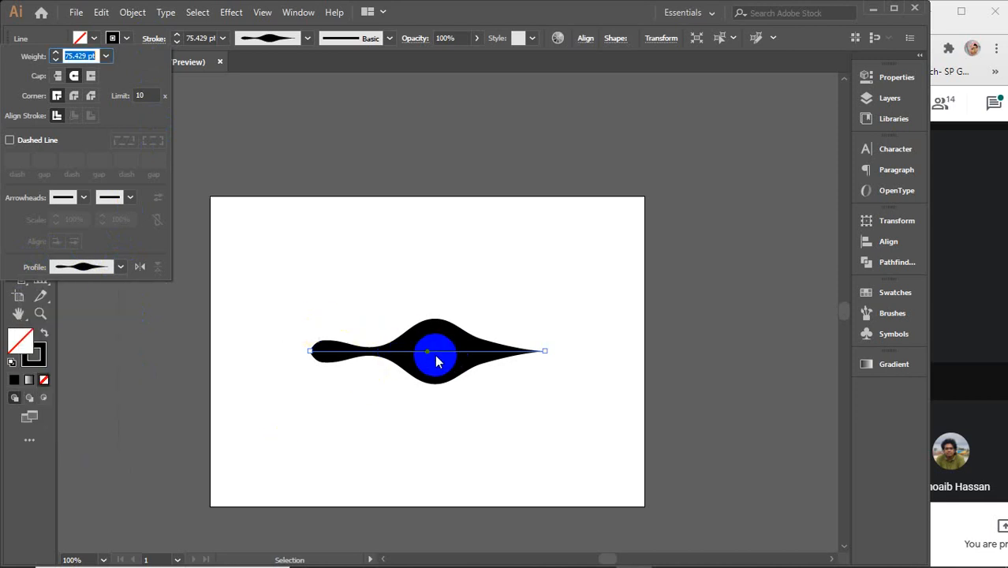
click(451, 353)
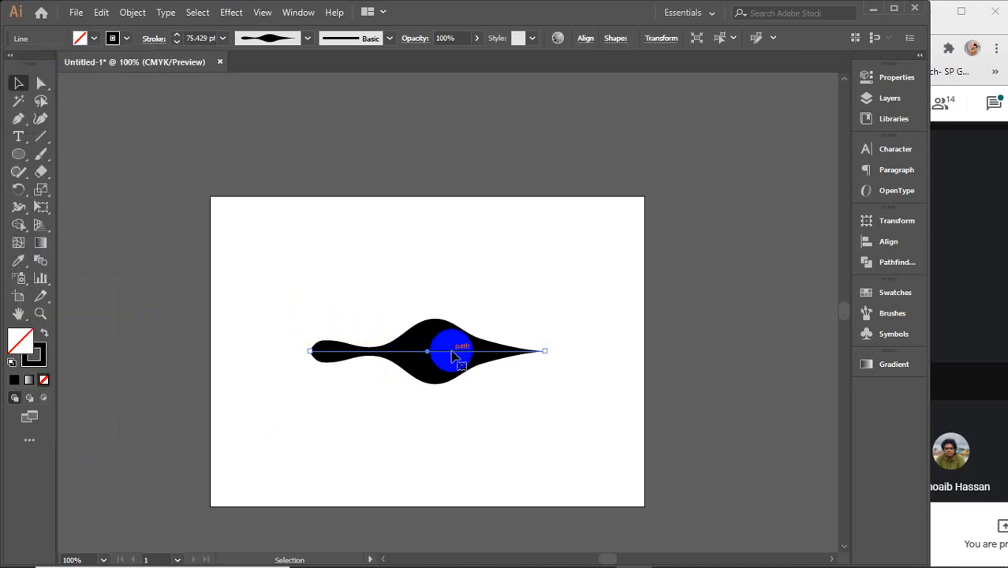
- Nudge the reshaped line slightly left and save its shape as a new variable width profile named Width Profile
mouse_move(456, 353)
mouse_down()
mouse_move(293, 207)
mouse_move(227, 103)
mouse_move(274, 33)
mouse_move(303, 36)
mouse_move(162, 38)
mouse_move(315, 60)
mouse_move(288, 37)
mouse_move(481, 485)
mouse_move(438, 406)
mouse_move(435, 356)
mouse_up()
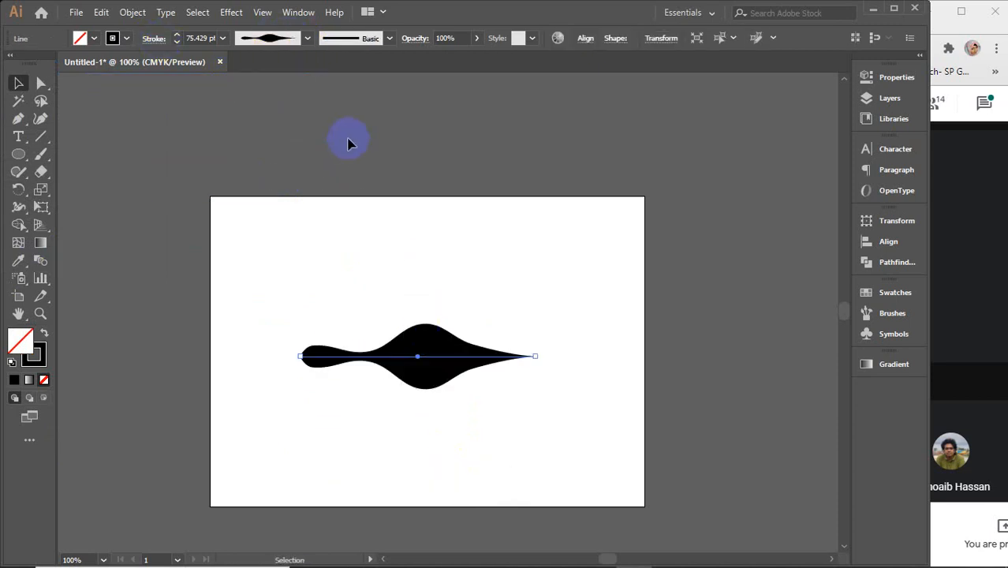
click(309, 39)
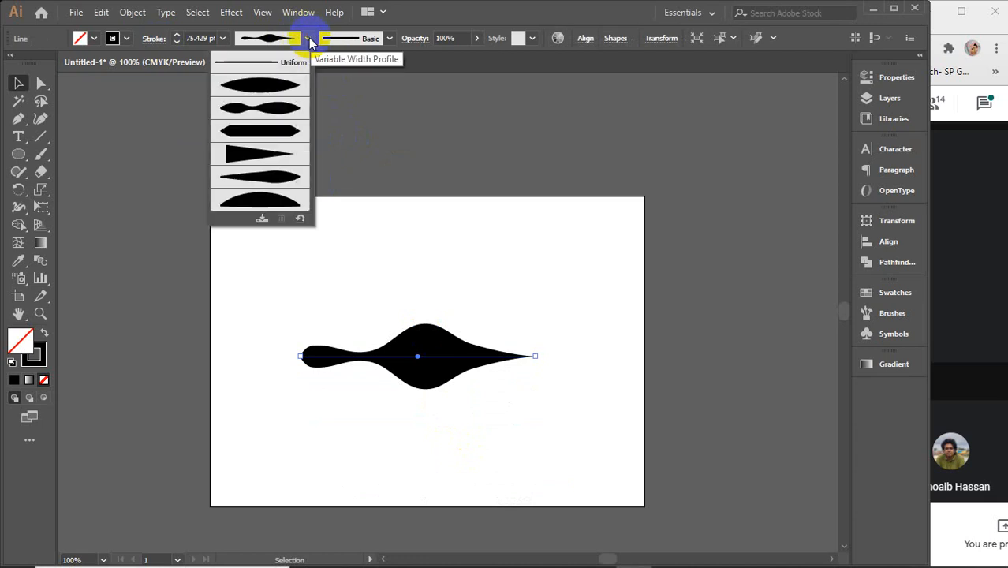
click(261, 219)
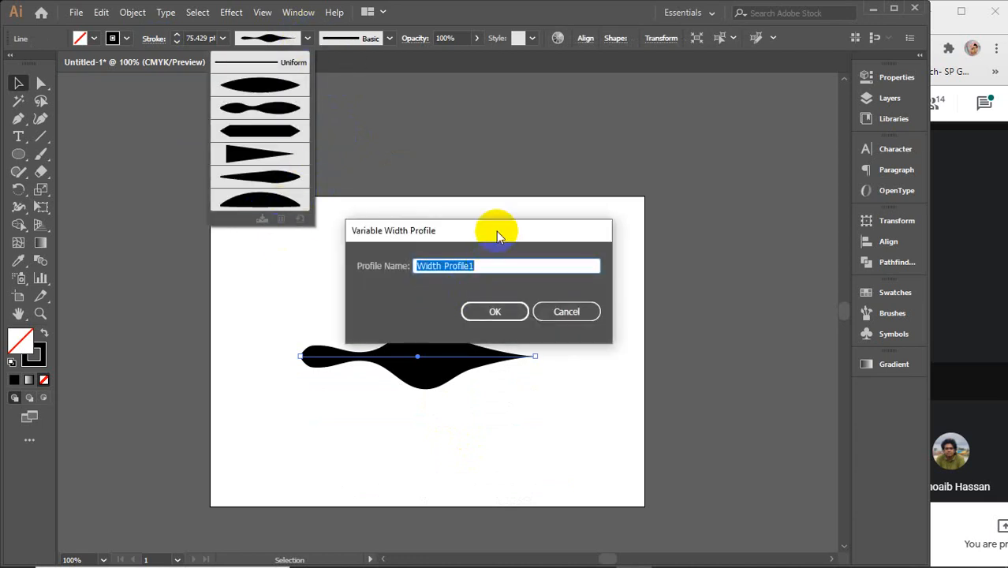
drag(498, 236, 574, 197)
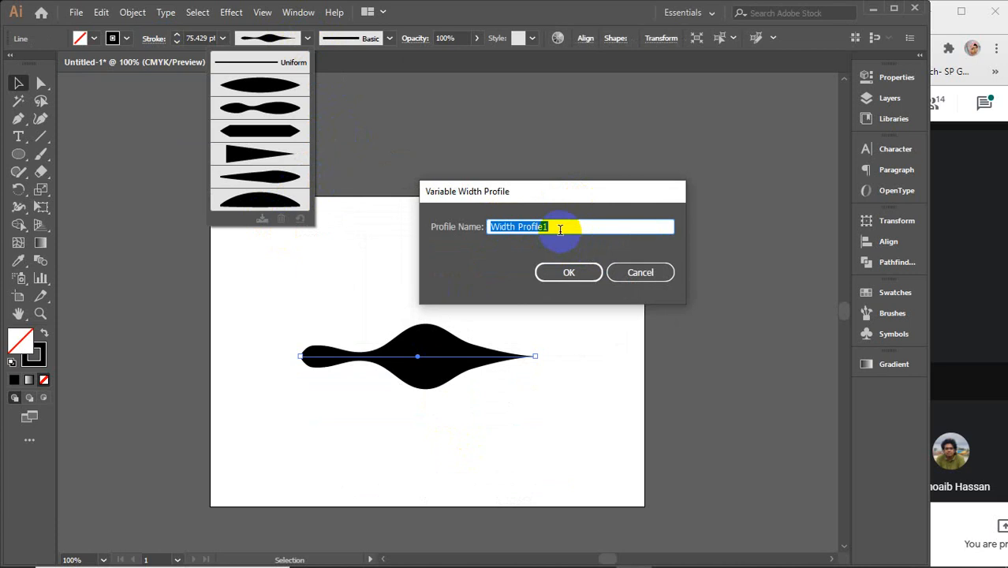
click(560, 229)
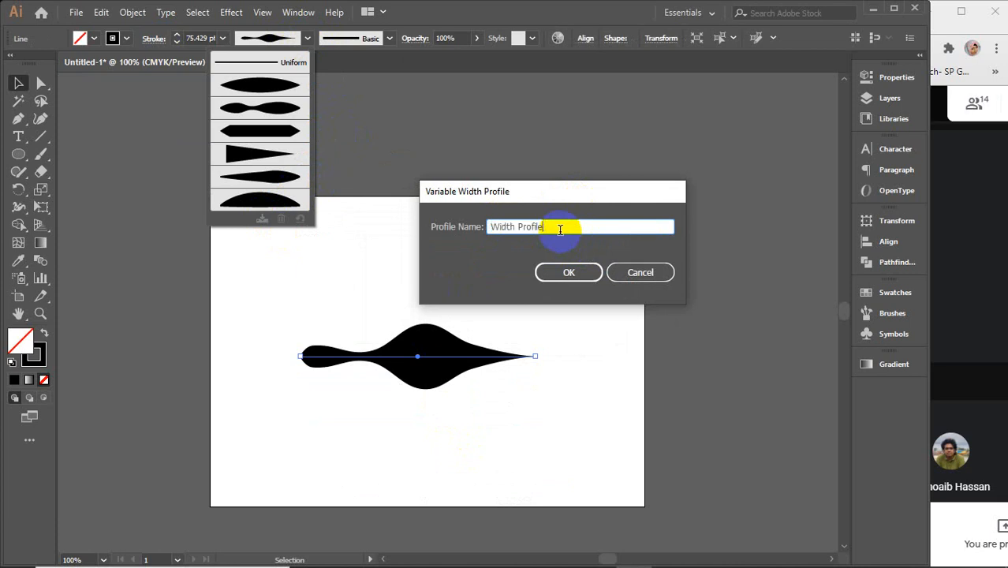
key(Return)
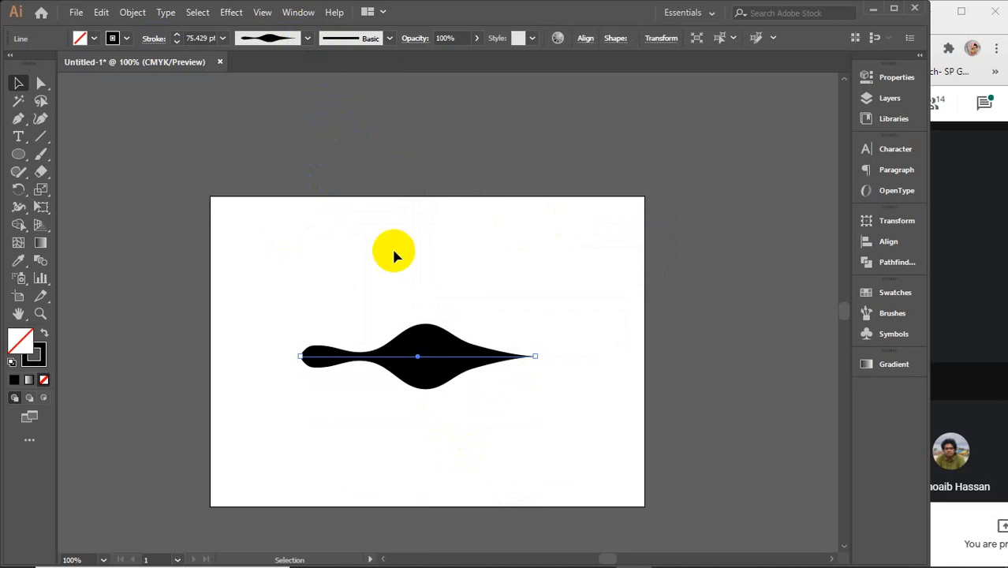
- Delete the reshaped line from the artboard and reset the default stroke's variable width profile to Uniform
mouse_move(394, 248)
mouse_down()
mouse_move(495, 412)
mouse_move(499, 399)
mouse_up()
key(Delete)
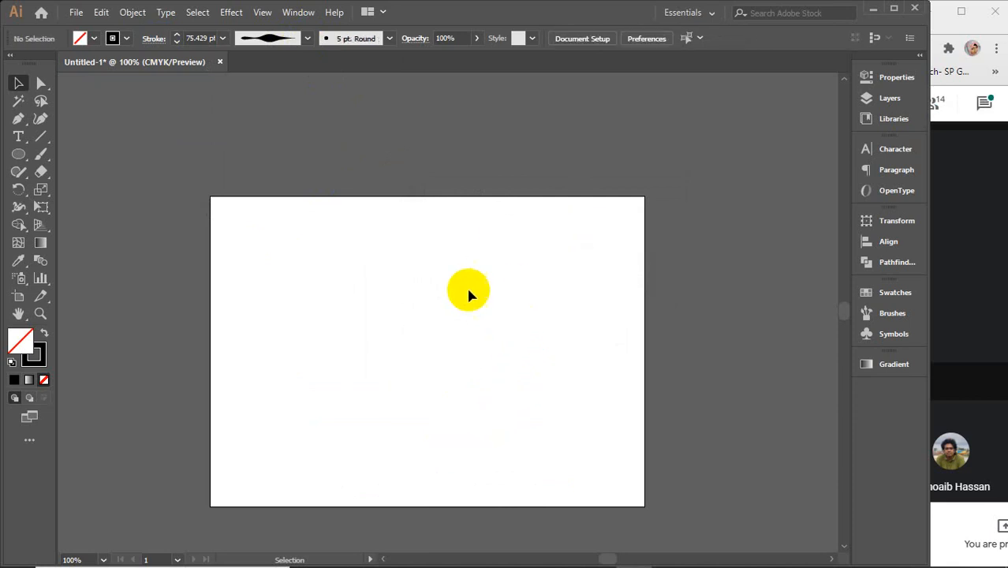
click(307, 38)
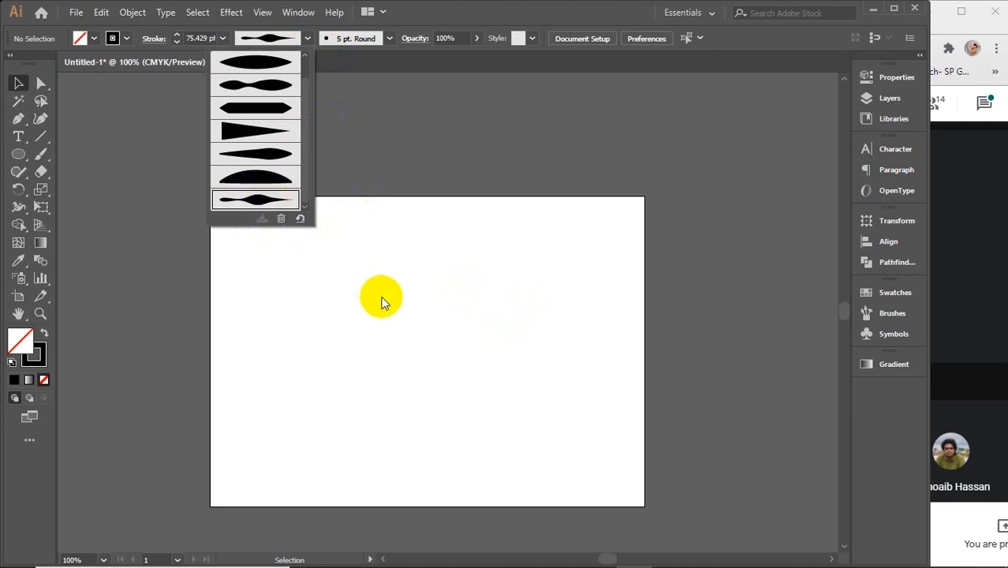
click(270, 38)
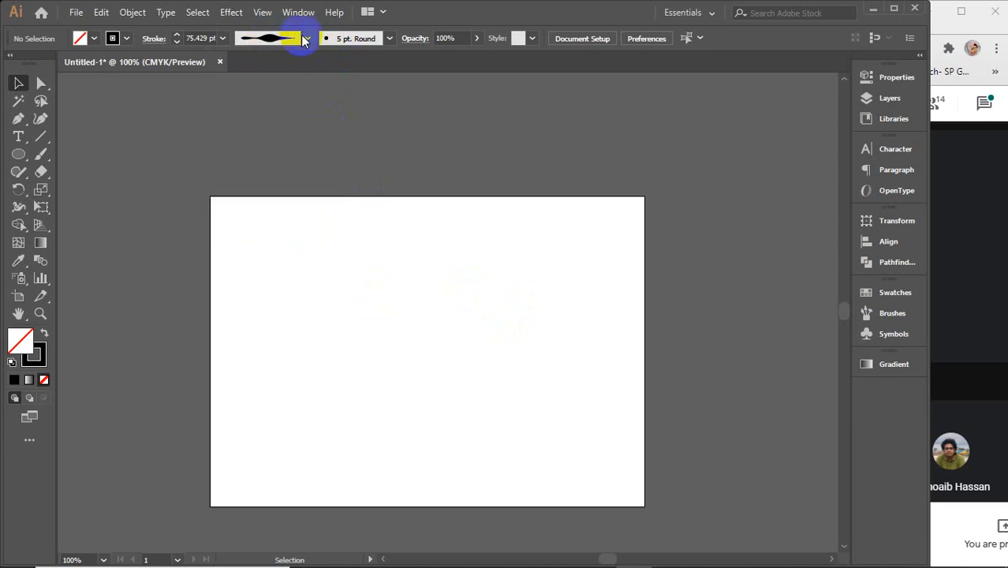
click(306, 38)
scroll(278, 72, up, 1)
click(270, 66)
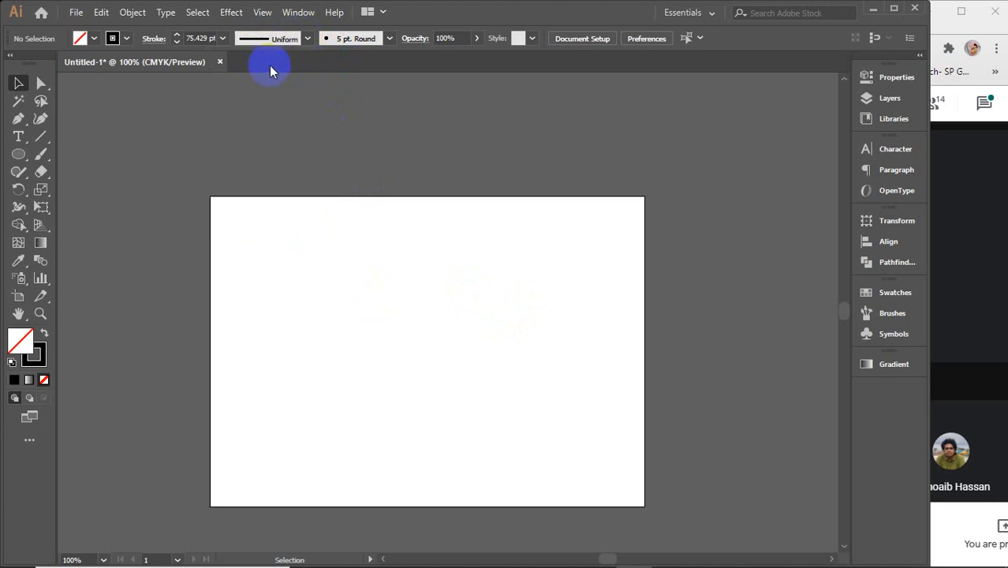
- Draw a vertical line left of the artboard's centre with the Line Segment tool and set its stroke weight to 55 pt
click(41, 136)
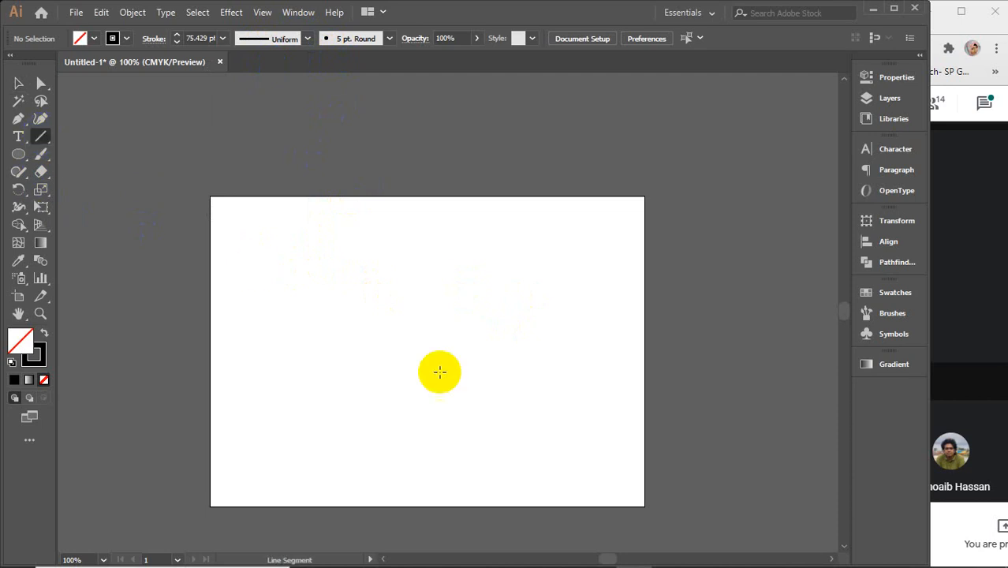
mouse_move(382, 259)
mouse_down()
mouse_move(382, 493)
mouse_move(398, 457)
mouse_up()
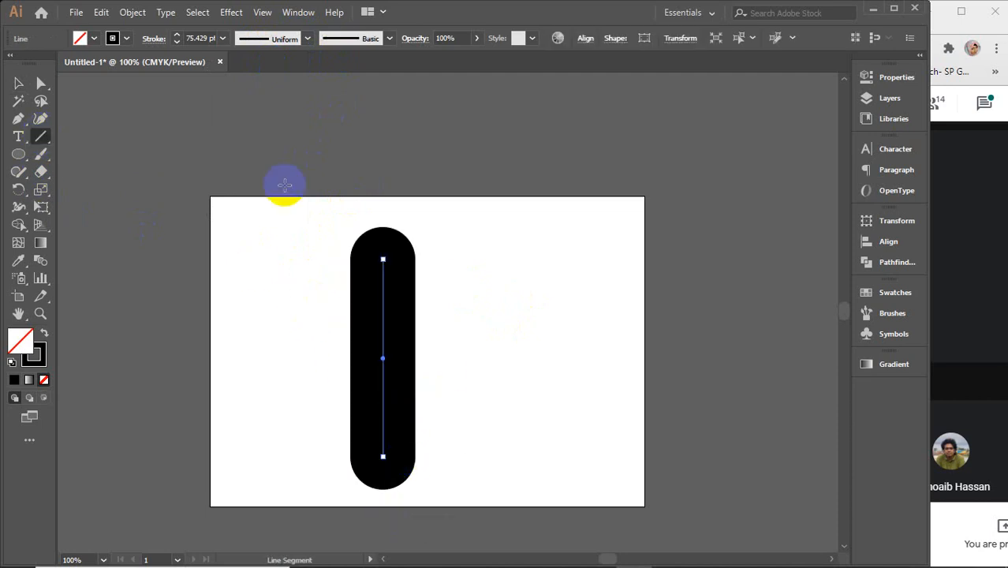
click(194, 38)
scroll(198, 38, down, 20)
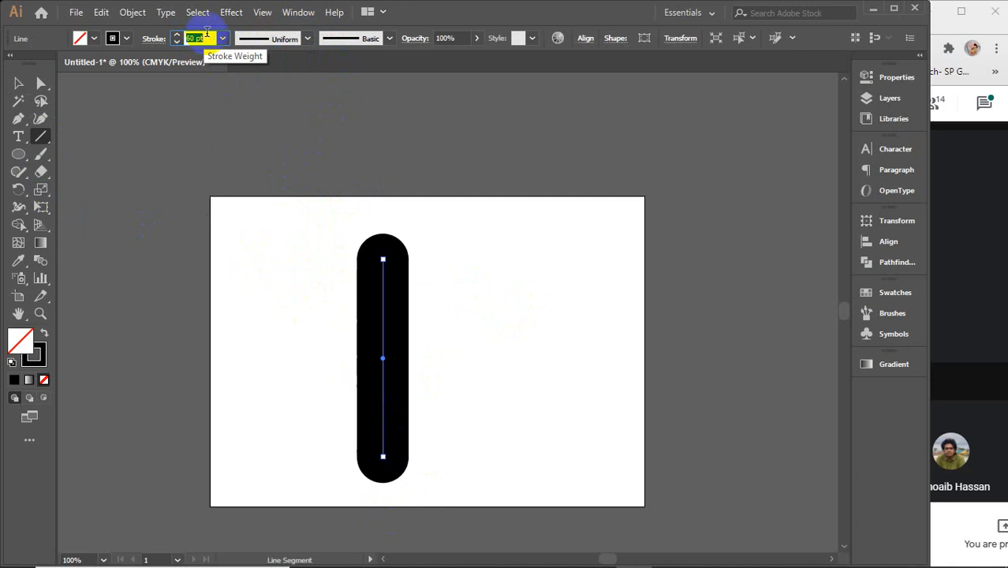
click(18, 83)
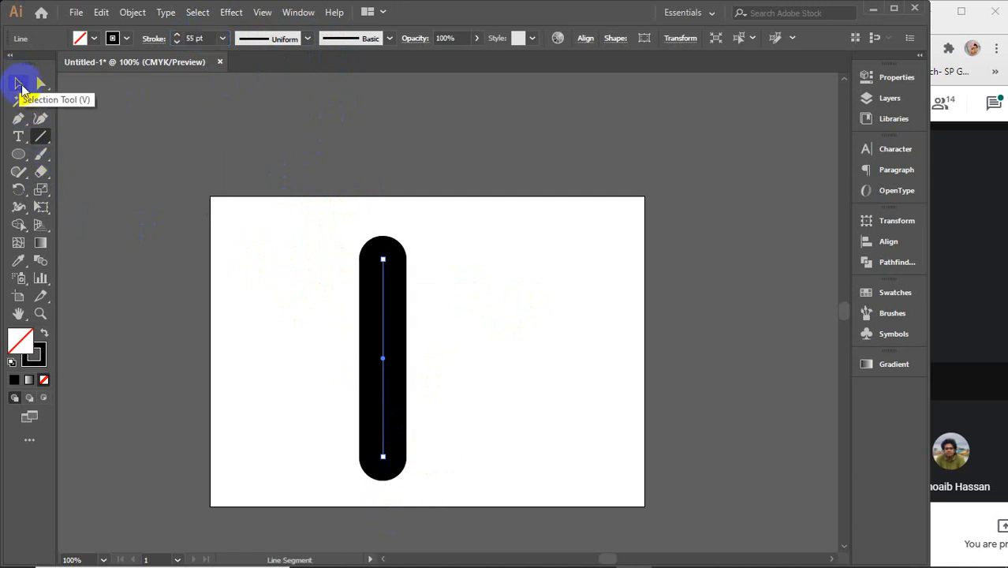
- Apply the saved custom width profile to the vertical line and move it toward the artboard's left edge
click(308, 39)
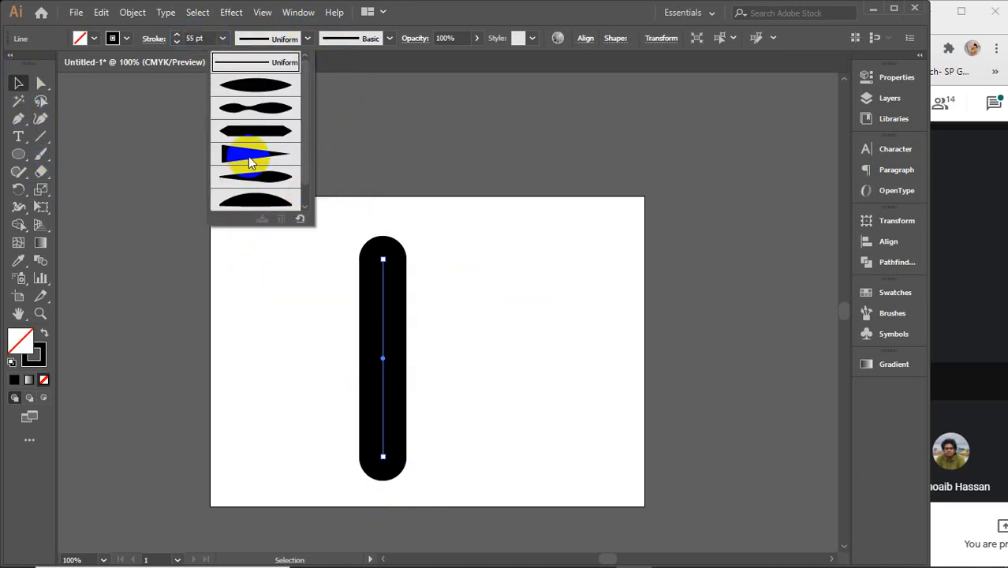
click(262, 202)
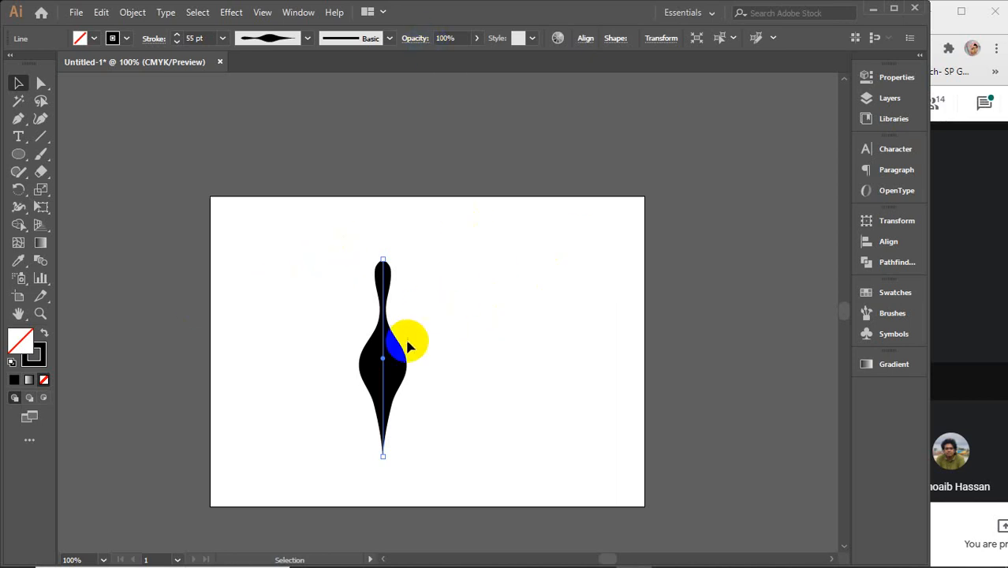
drag(382, 361, 276, 402)
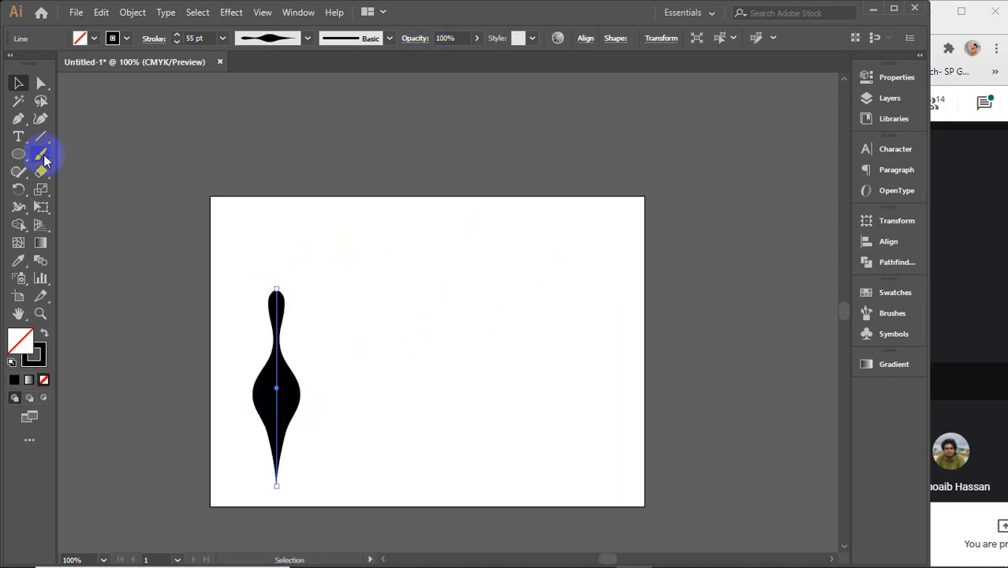
- Add the placeholder text "Lorem ipsum" beside the shaped line, enlarge it about six times and shift it left
click(18, 137)
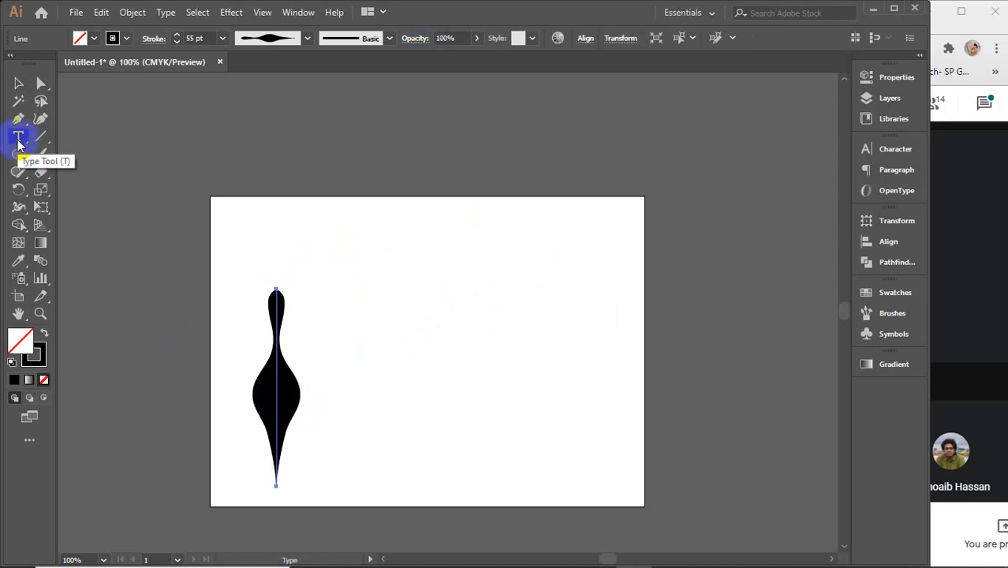
click(411, 295)
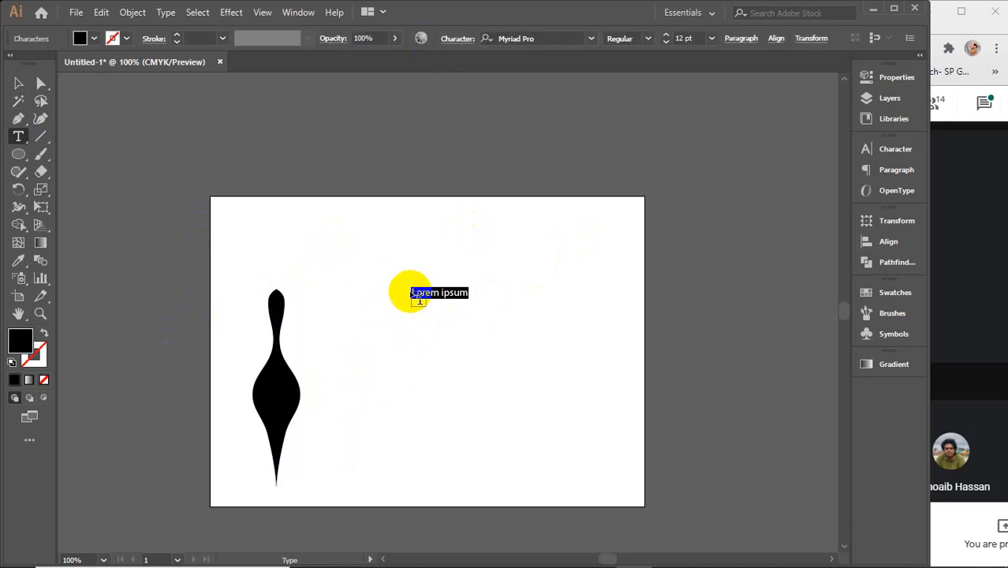
click(18, 83)
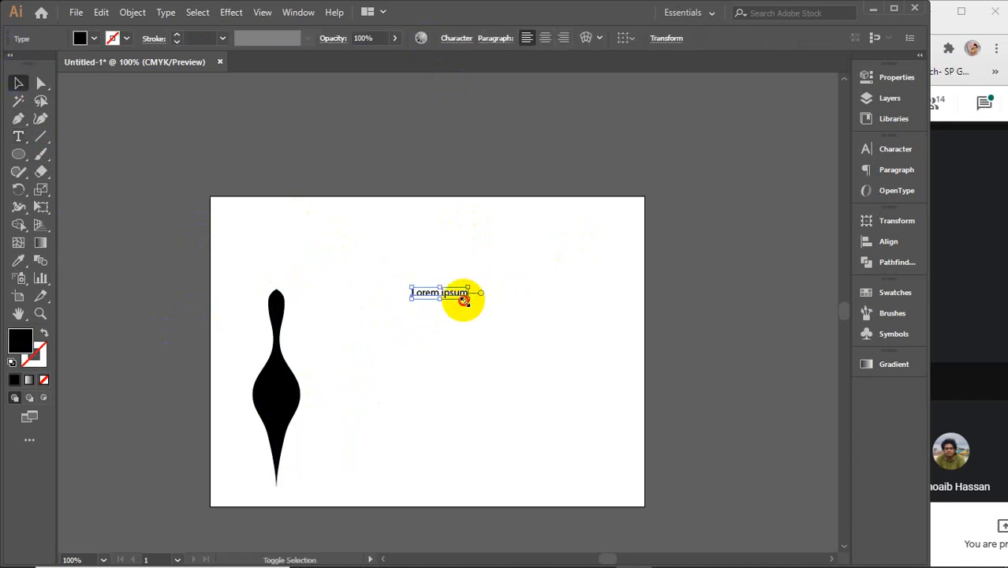
drag(463, 300, 756, 441)
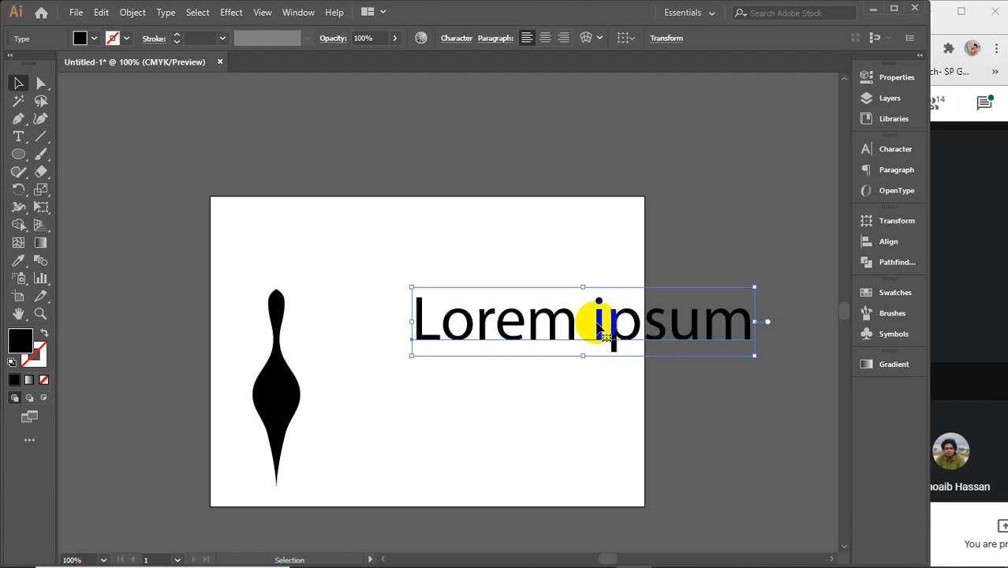
drag(599, 330, 525, 341)
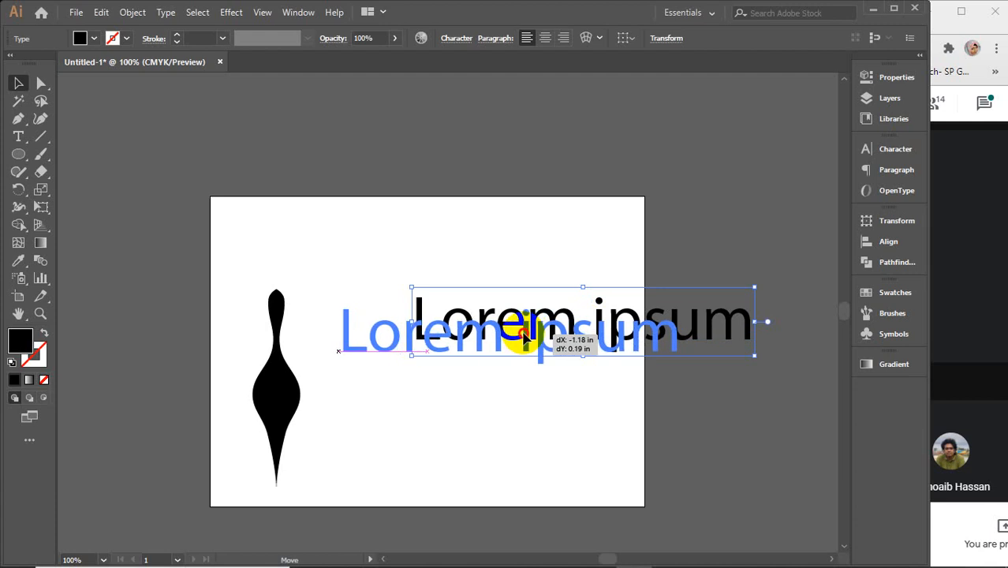
- Remove the fill from the "Lorem ipsum" text and give it a black stroke
click(43, 379)
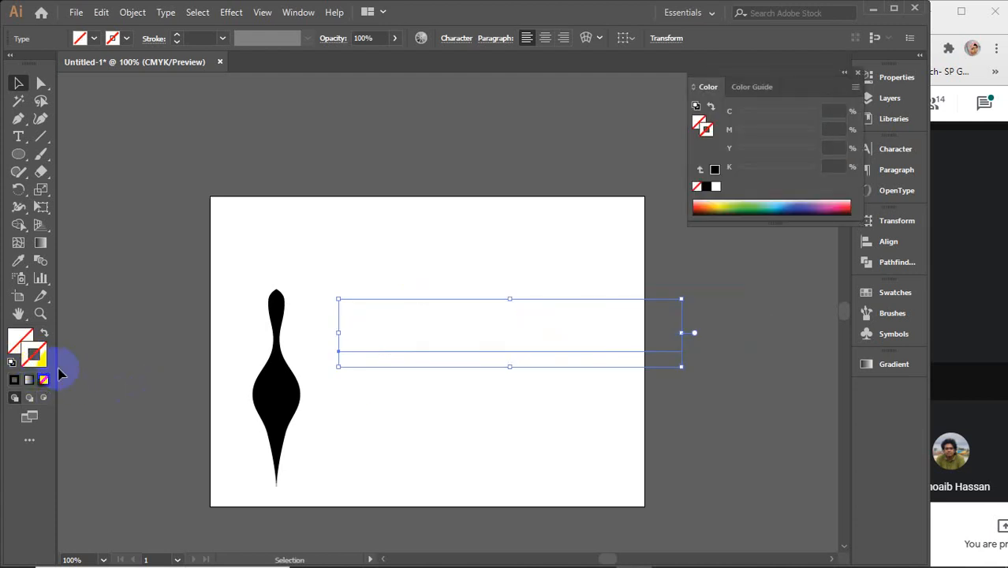
click(35, 359)
click(15, 380)
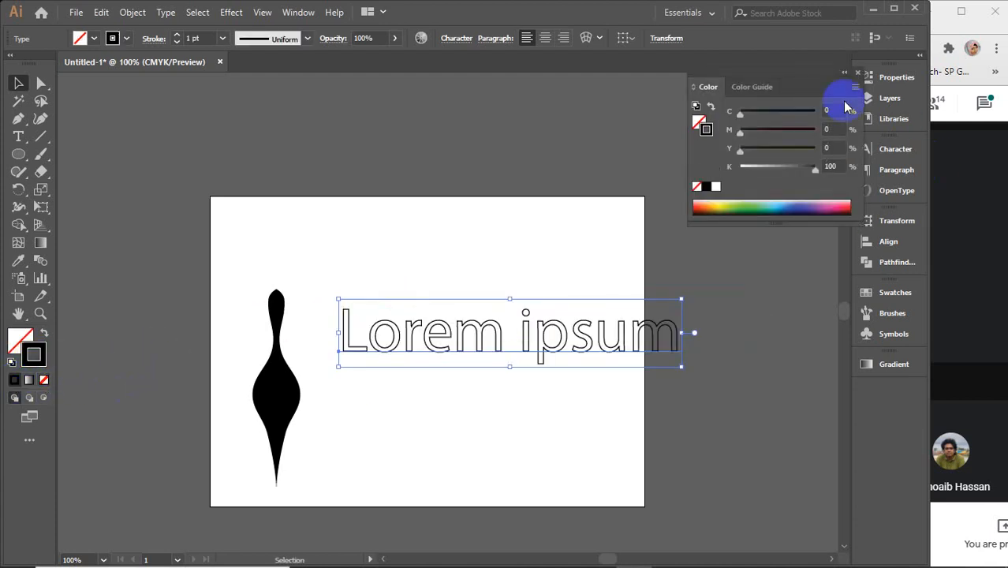
click(858, 74)
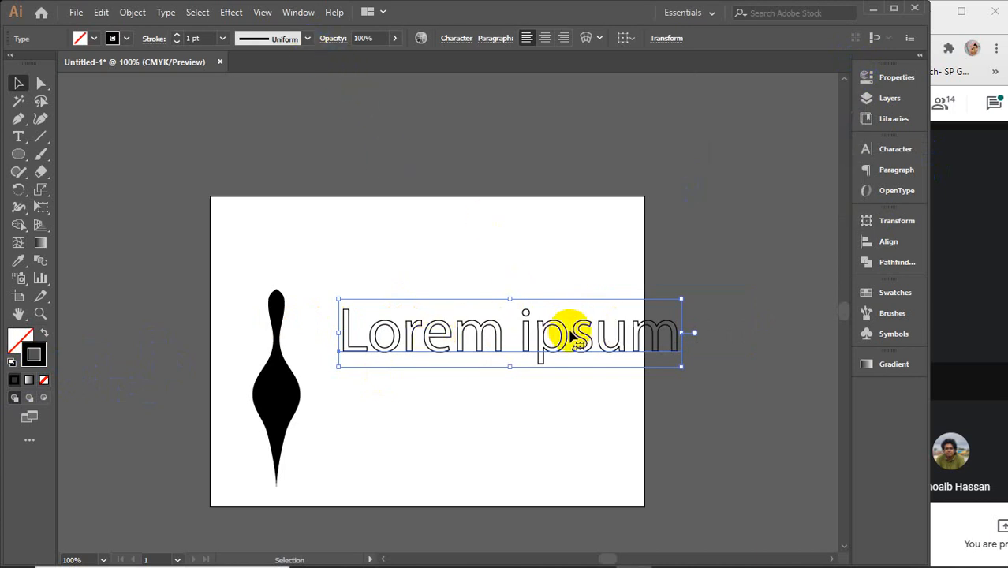
- Set the stroke weight of the "Lorem ipsum" text to 4 pt
scroll(572, 335, up, 3)
scroll(571, 335, down, 1)
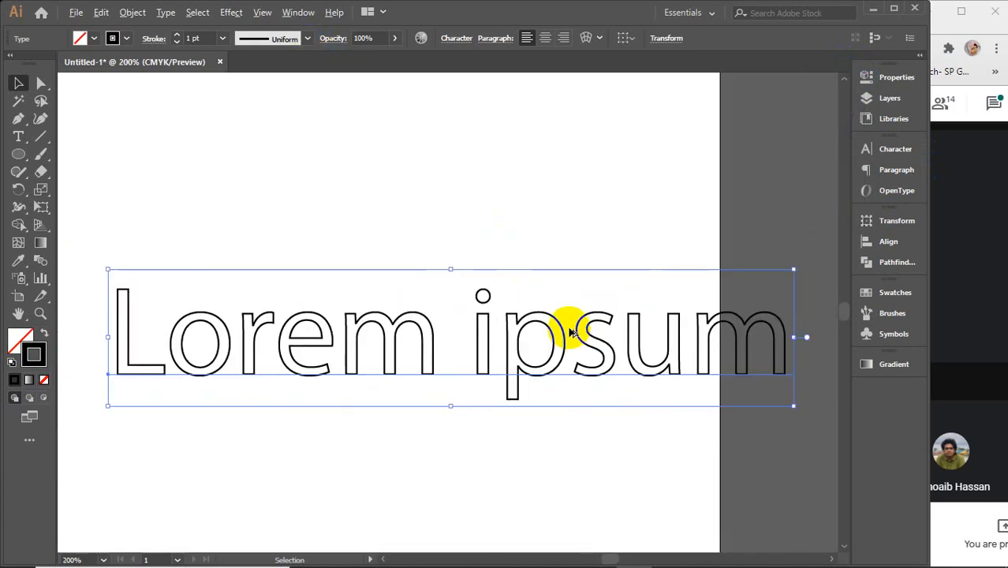
click(201, 39)
text(3)
key(Return)
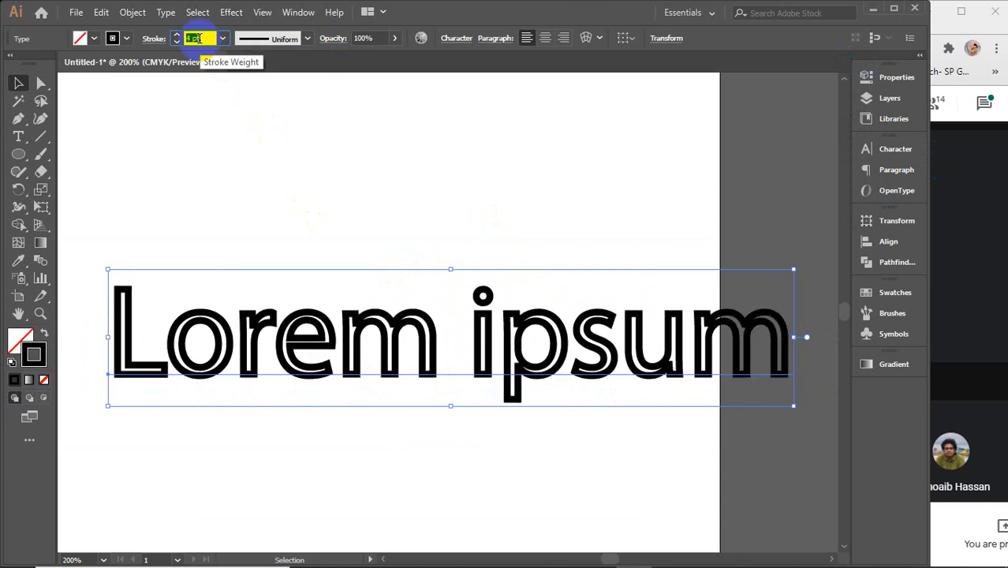
- Try to apply several preset width profiles to the outlined "Lorem ipsum" text
click(308, 40)
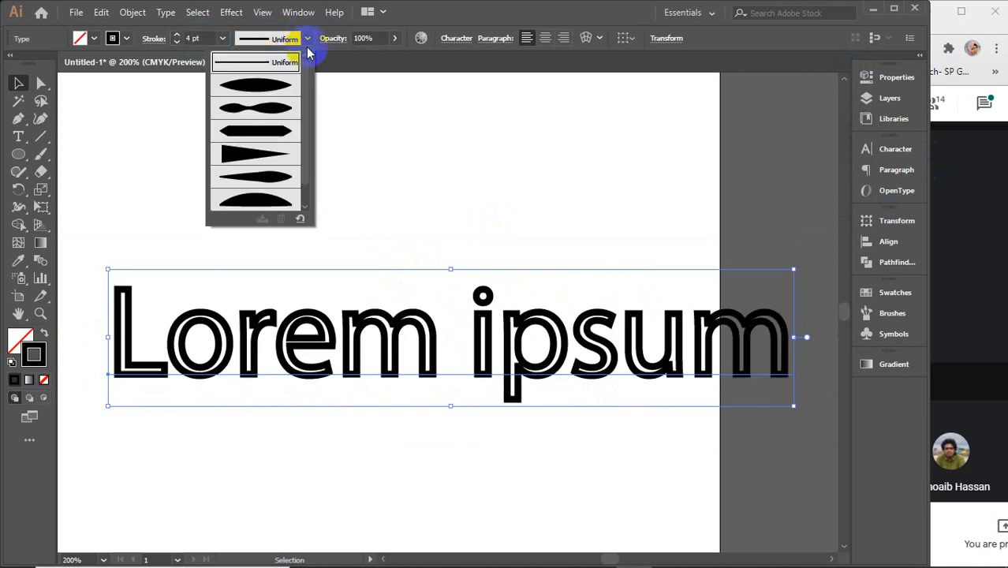
click(266, 88)
click(308, 40)
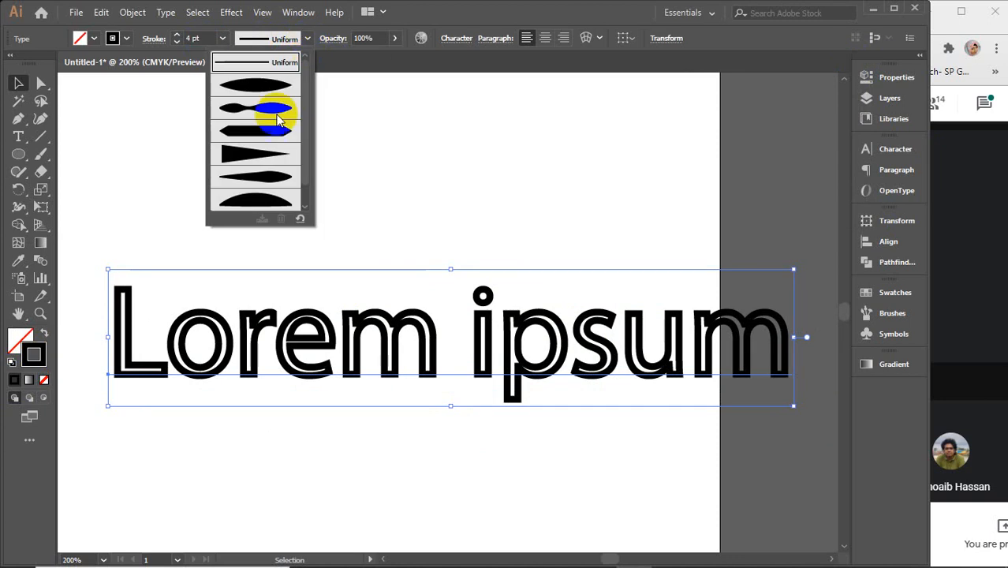
click(257, 156)
click(308, 40)
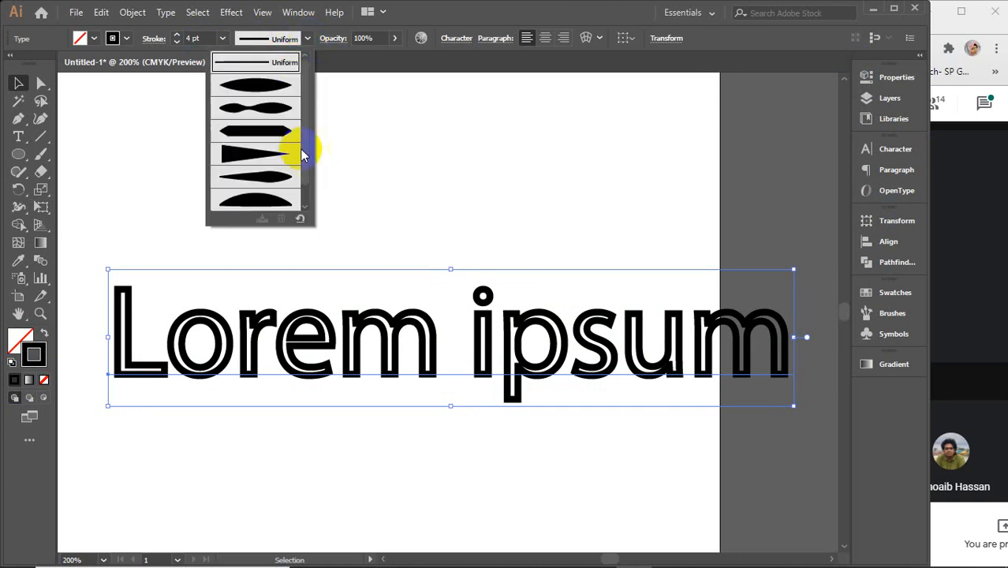
click(250, 201)
click(307, 40)
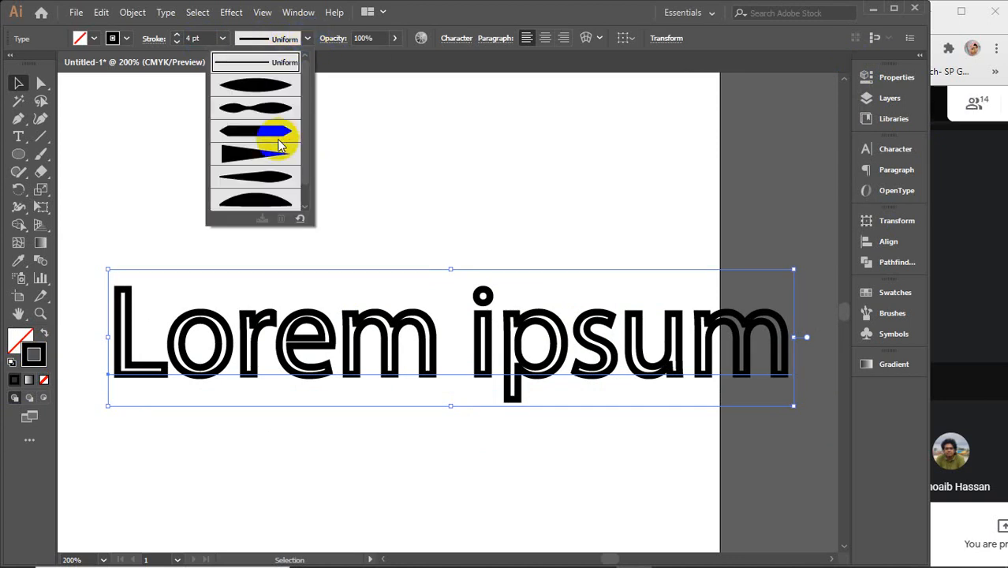
scroll(277, 139, down, 1)
click(251, 200)
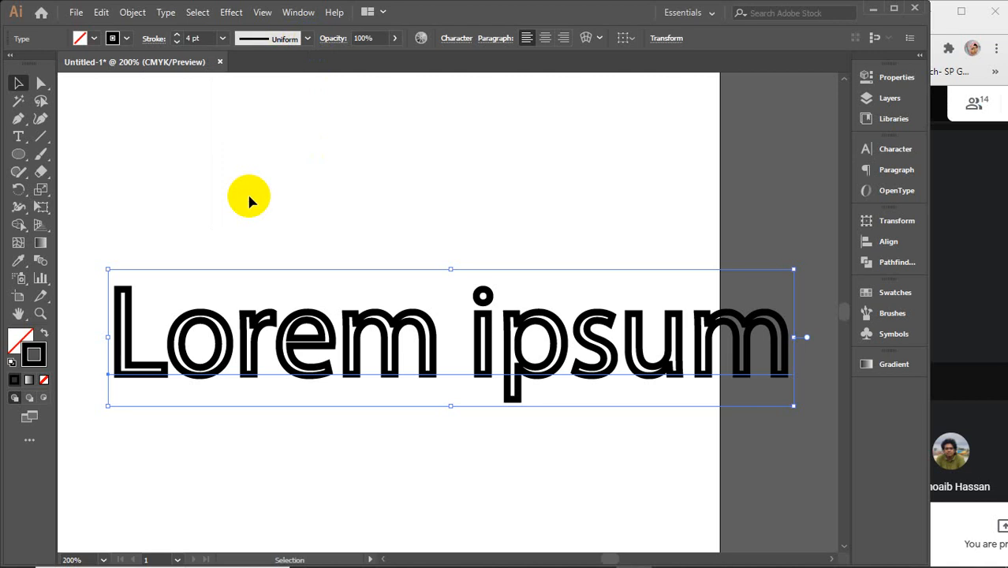
click(307, 39)
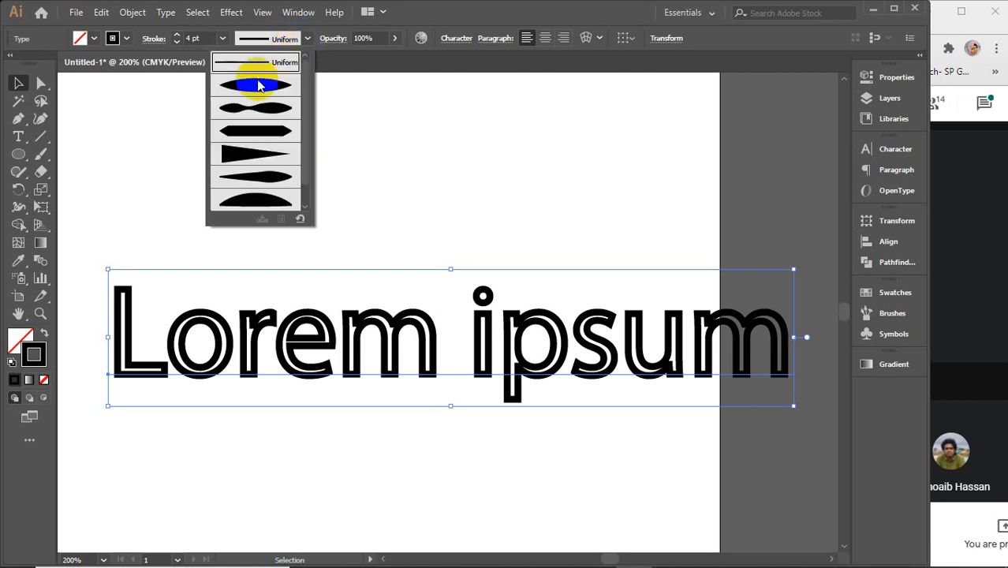
click(256, 108)
click(307, 39)
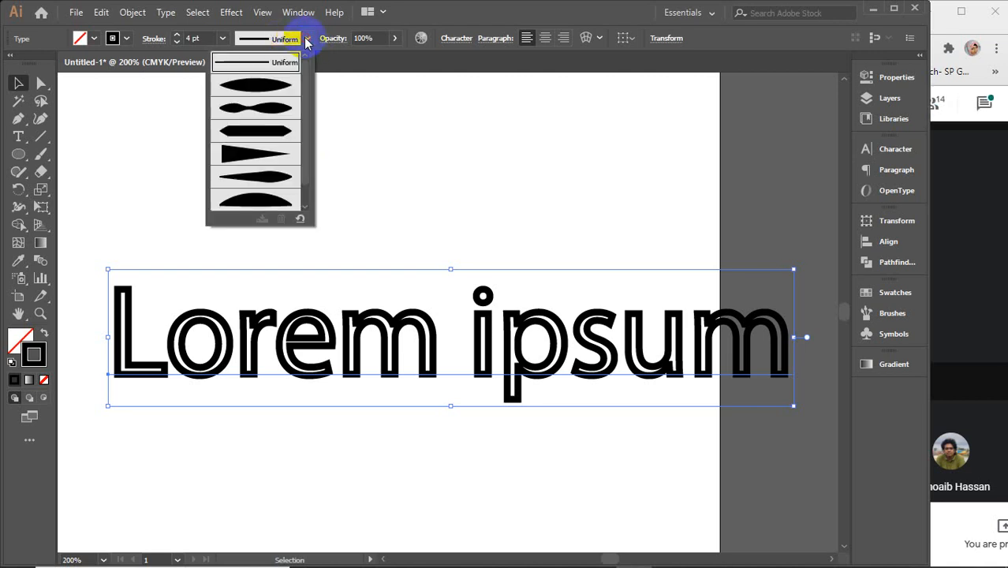
click(382, 168)
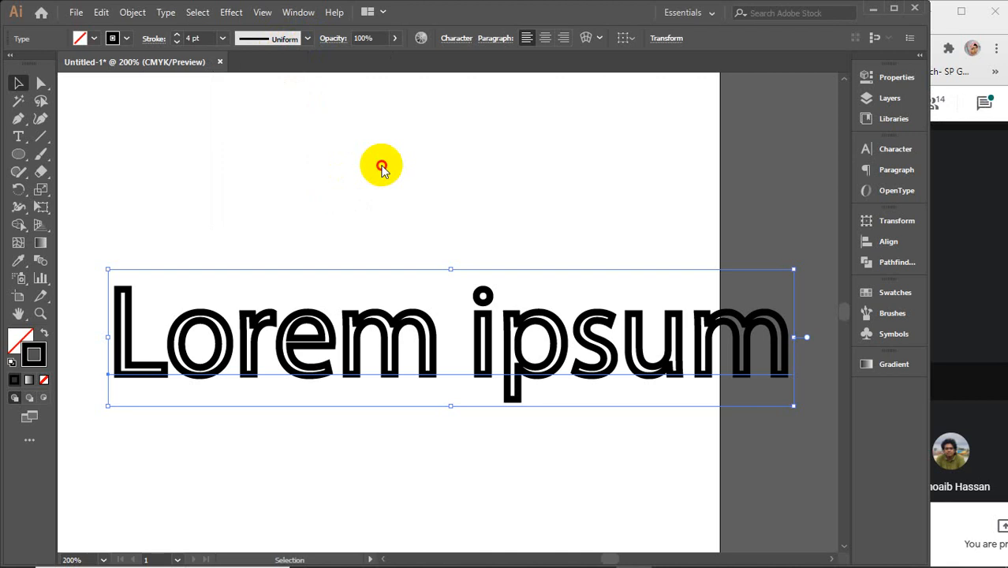
- Move the "Lorem ipsum" text higher on the artboard and set its stroke weight to 2 pt
click(272, 339)
scroll(272, 326, down, 2)
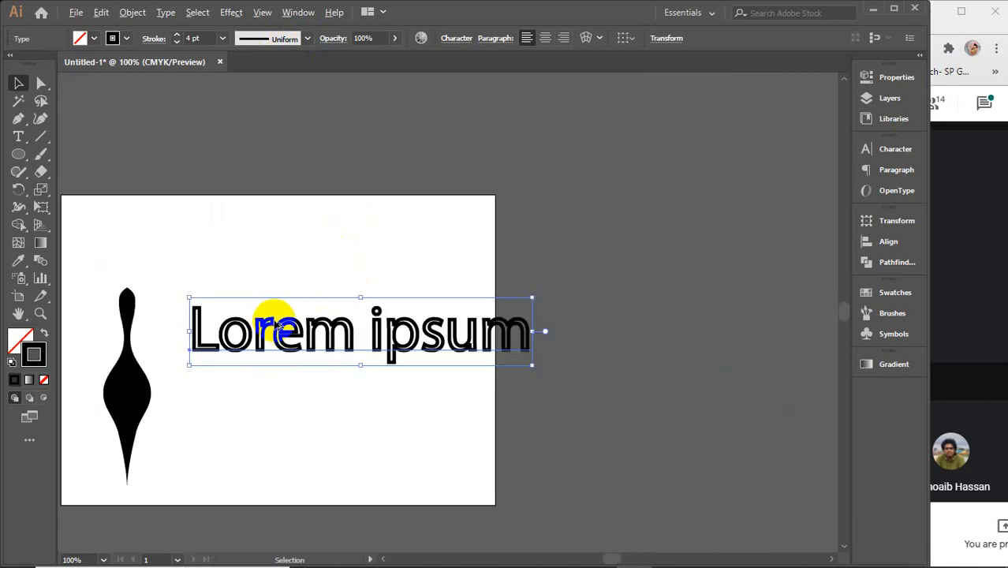
drag(218, 241, 334, 211)
click(223, 239)
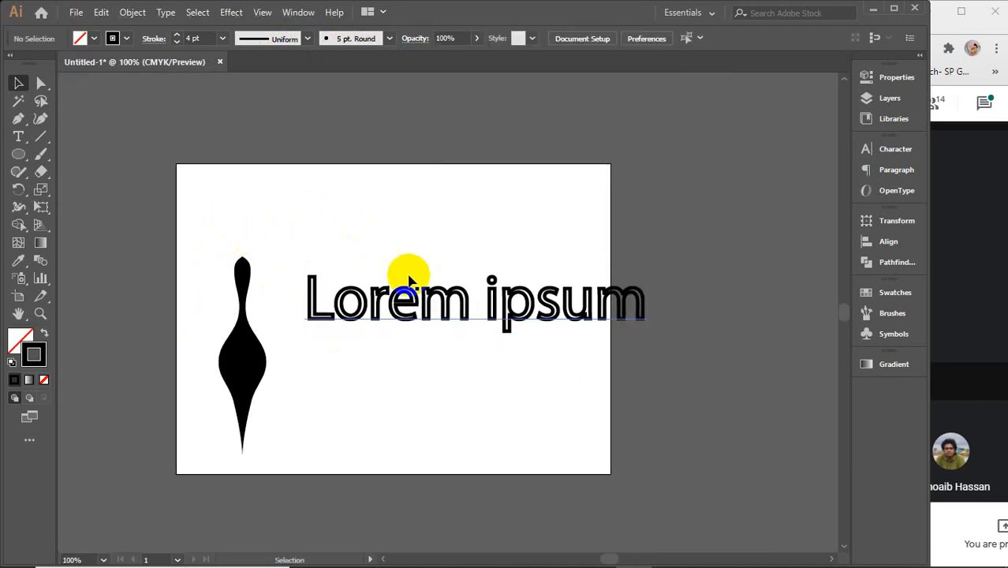
drag(371, 293, 300, 209)
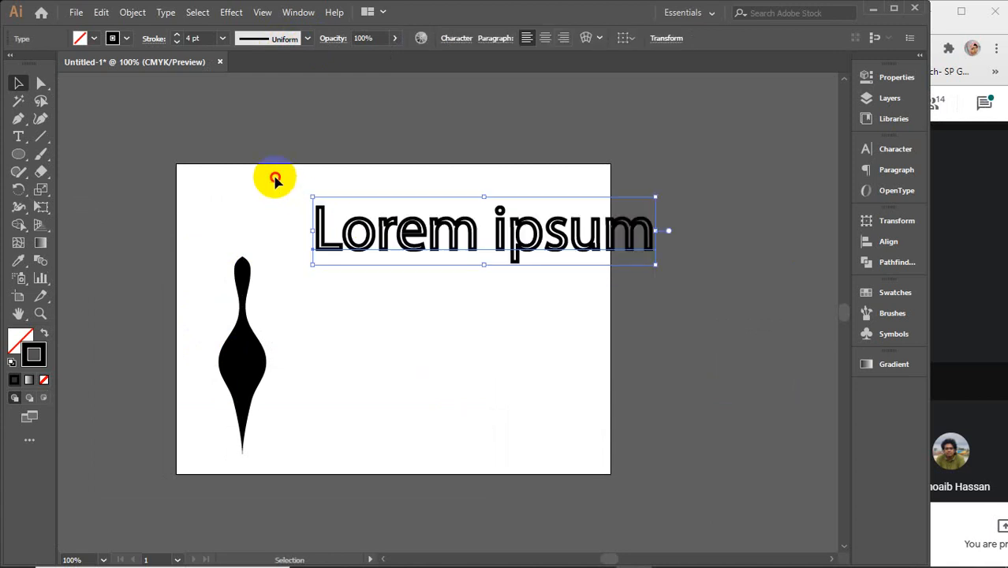
drag(272, 175, 727, 305)
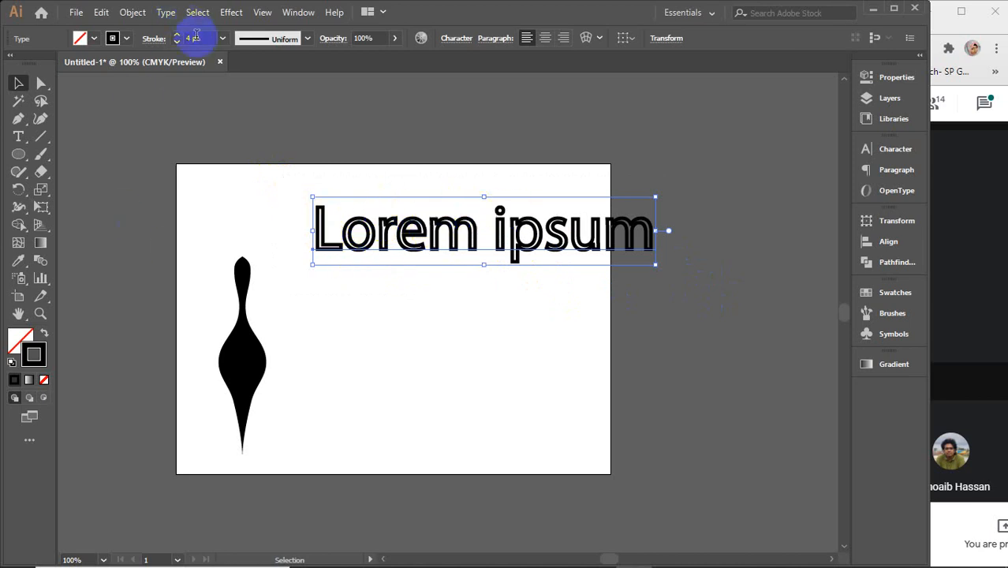
scroll(197, 39, down, 2)
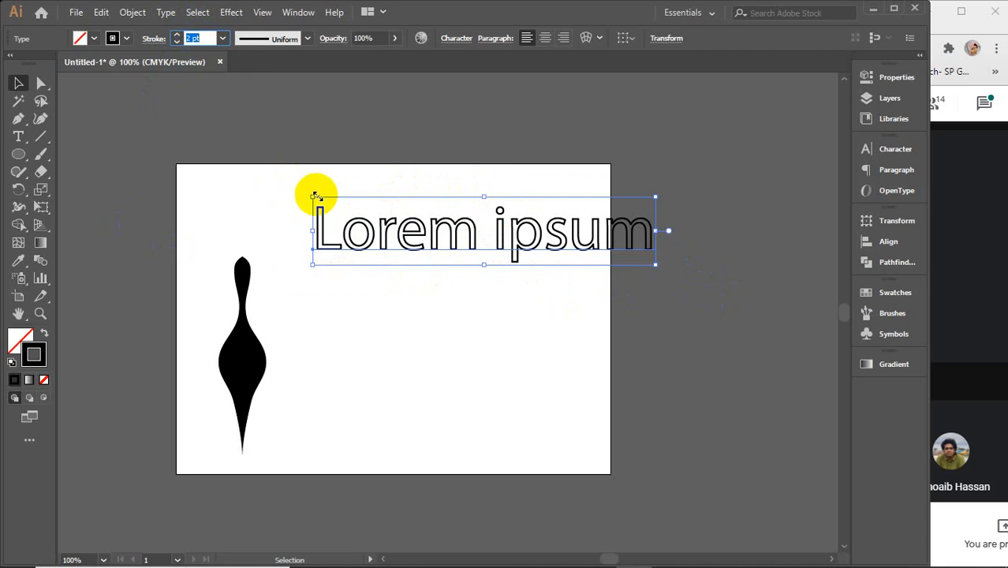
- Inspect the thinner text outline up close and move the "Lorem ipsum" text off the artboard, above its upper edge
scroll(339, 210, up, 3)
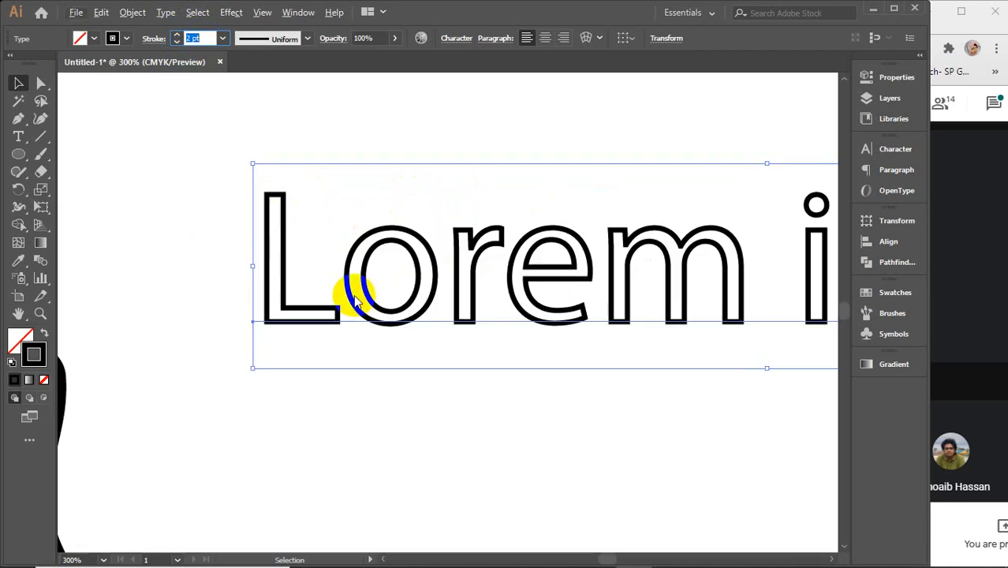
scroll(349, 292, down, 3)
drag(462, 288, 557, 162)
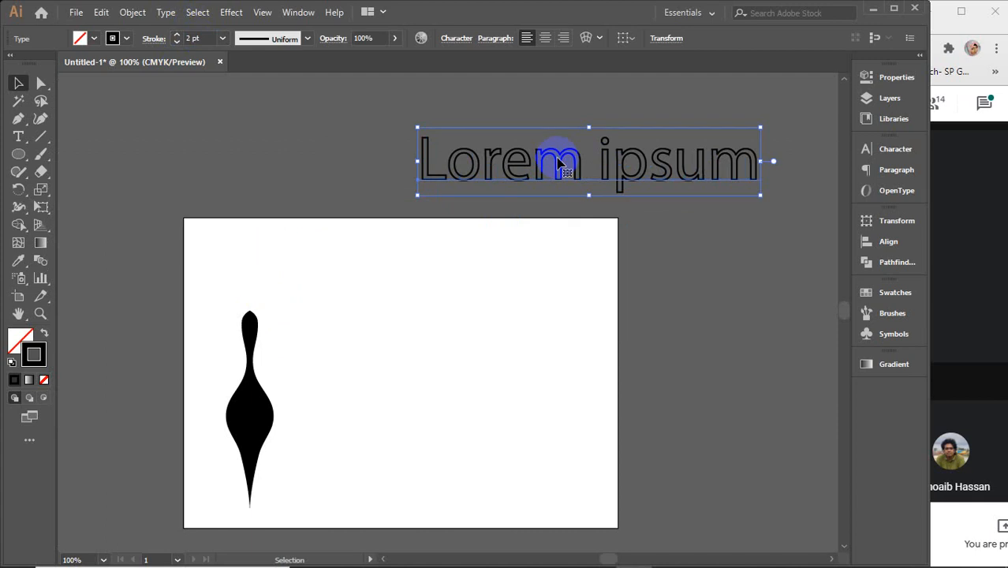
- Draw an unfilled circle with the Ellipse tool on the artboard, to the right of the shaped vertical line
click(18, 155)
drag(375, 321, 534, 478)
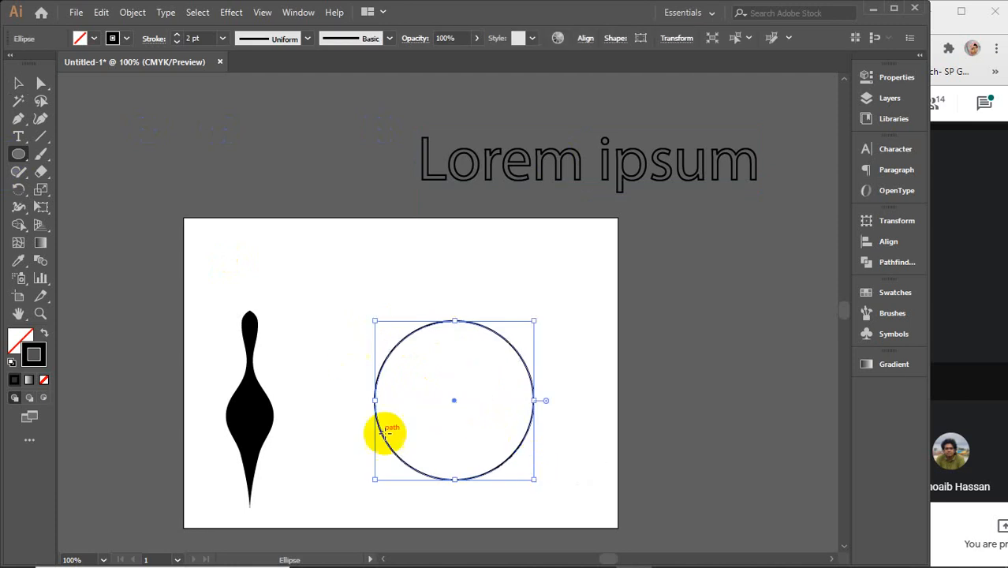
key(ctrl+=)
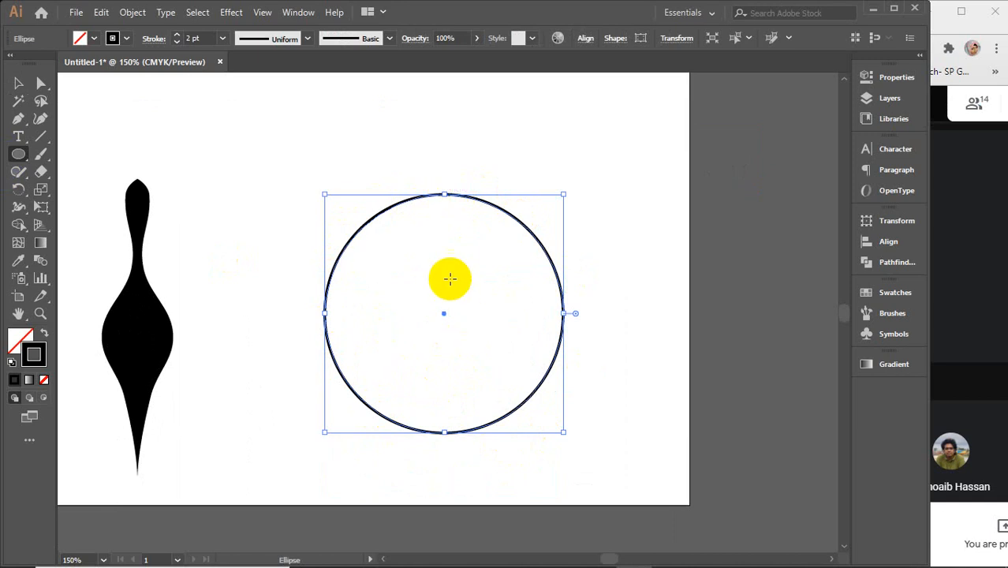
- Try the lens-shaped width profile on the circle's stroke and replace it with the saved custom profile
click(17, 85)
click(307, 38)
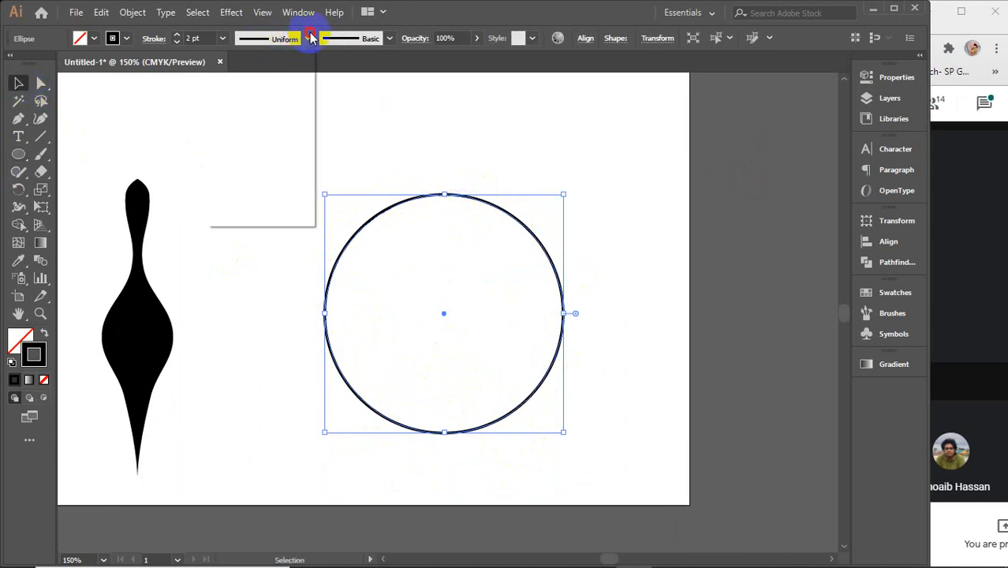
click(265, 93)
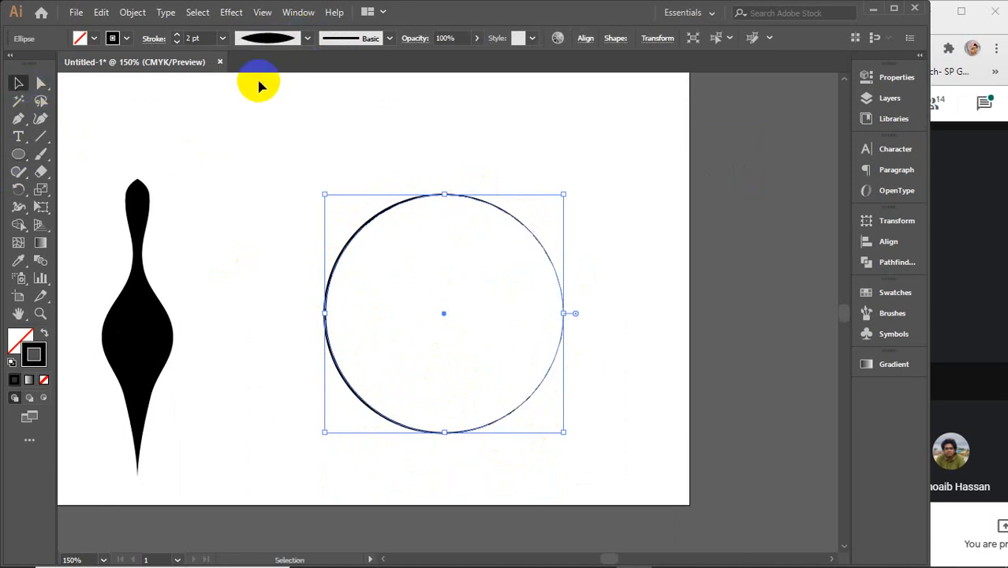
click(308, 39)
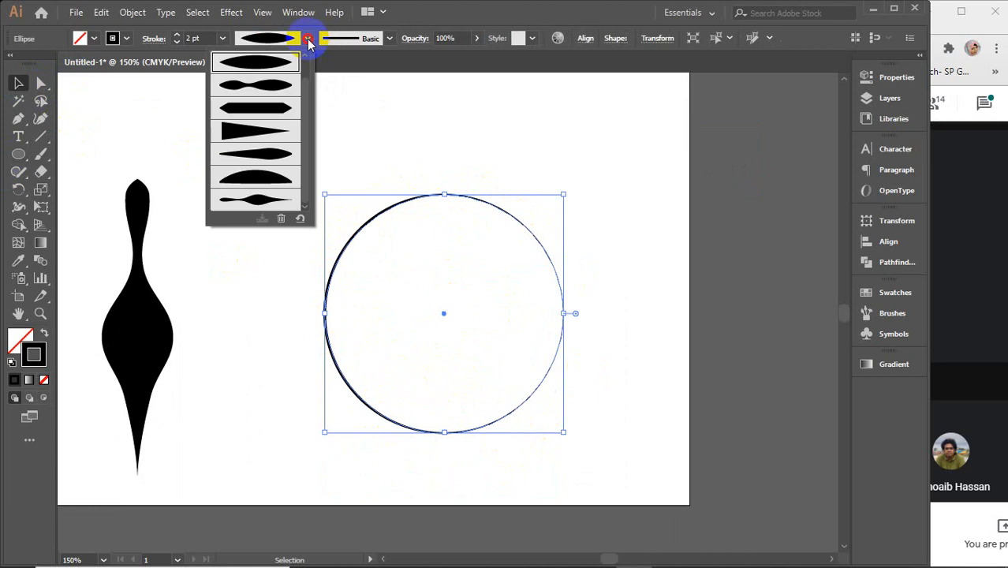
click(254, 197)
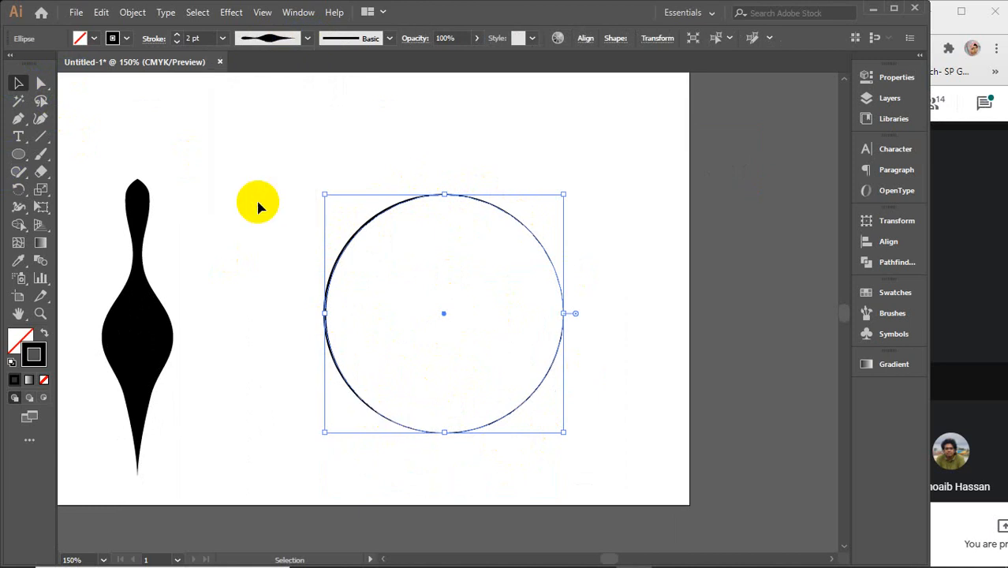
- Set the circle's stroke weight to 15 pt and deselect the circle
click(196, 37)
scroll(195, 37, up, 11)
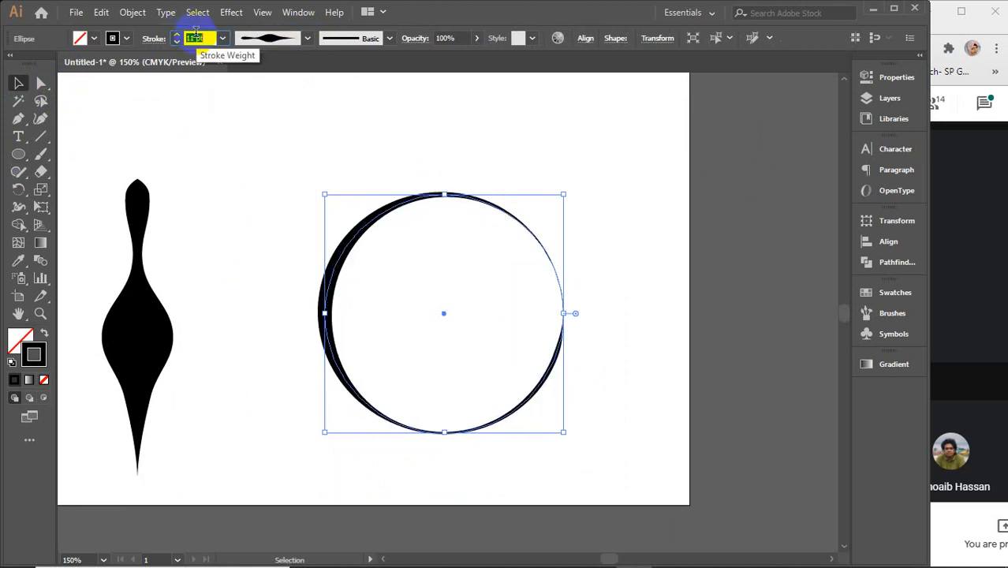
scroll(195, 32, up, 2)
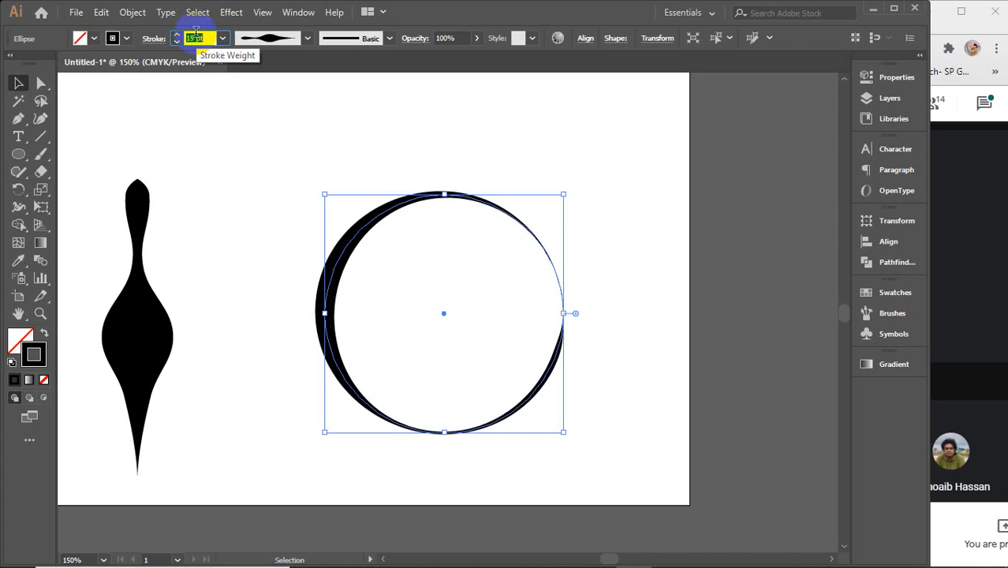
click(659, 182)
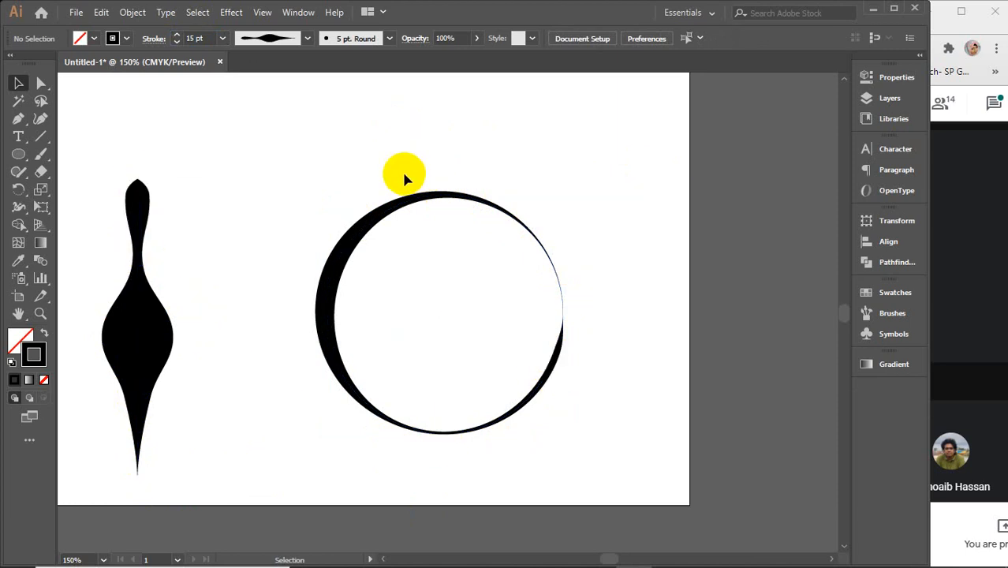
- Delete the shaped line, the circle and the "Lorem ipsum" text to clear the document
scroll(426, 181, down, 3)
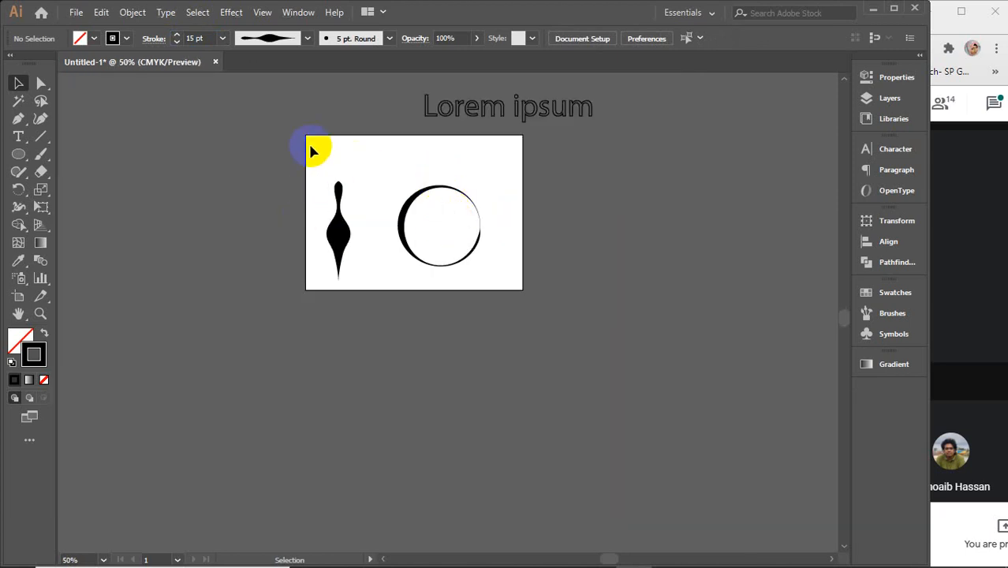
drag(309, 146, 533, 272)
key(Delete)
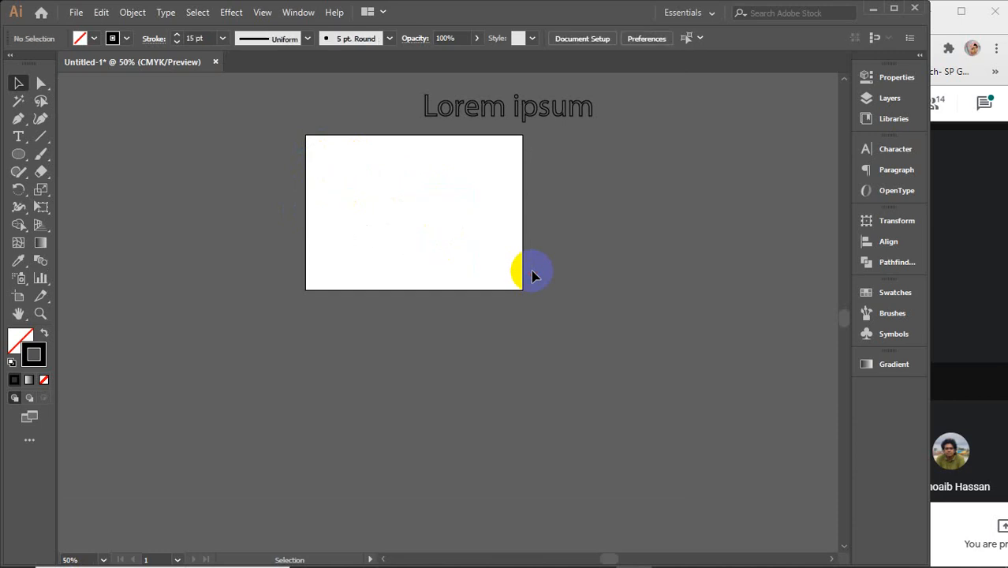
scroll(531, 270, up, 2)
drag(414, 125, 490, 161)
key(Delete)
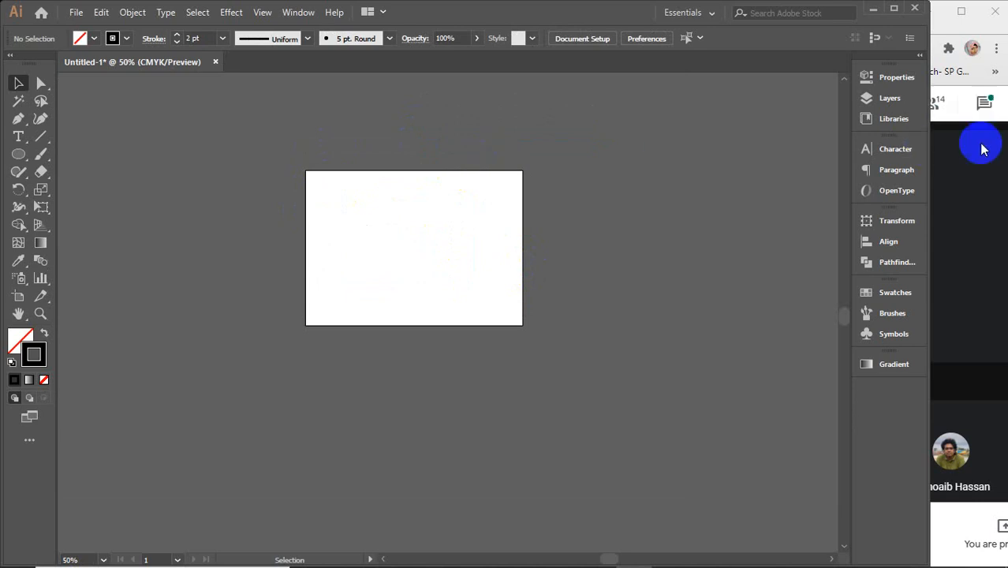
- Switch to the Google Meet window to read the meeting chat, close the chat and return to Illustrator
click(981, 100)
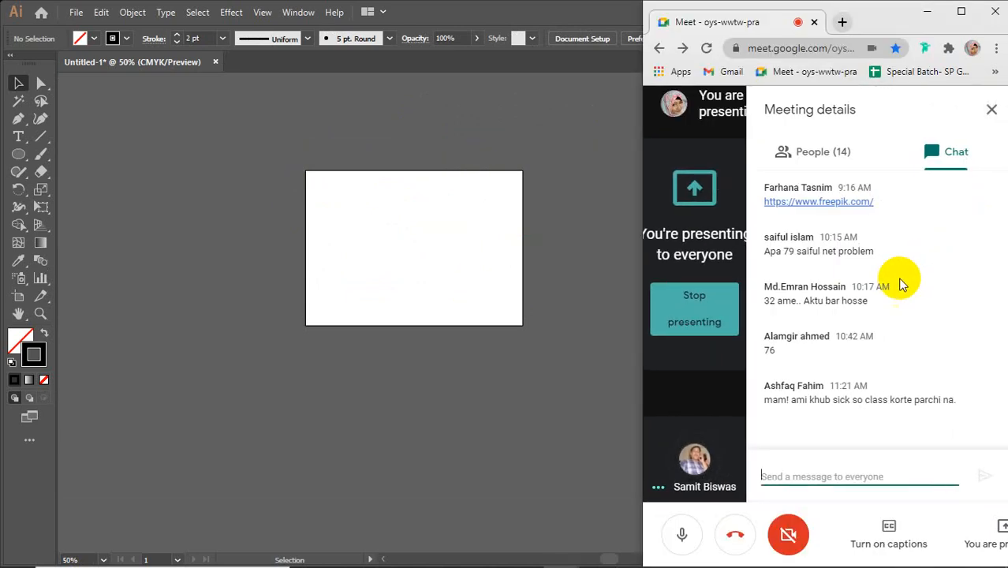
click(991, 109)
click(315, 338)
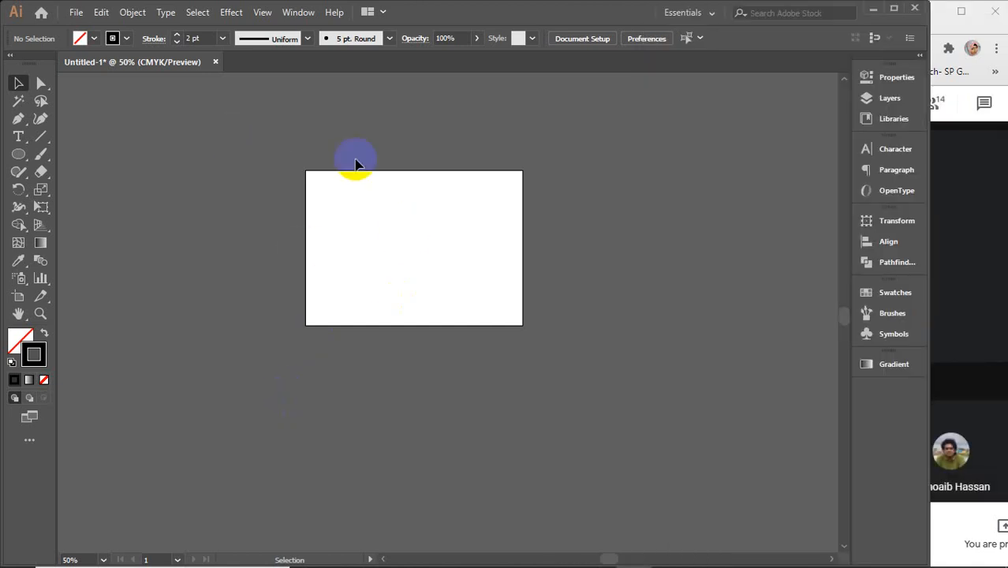
- Draw a large rectangle with the Rectangle tool in the middle of the empty artboard
scroll(391, 236, up, 3)
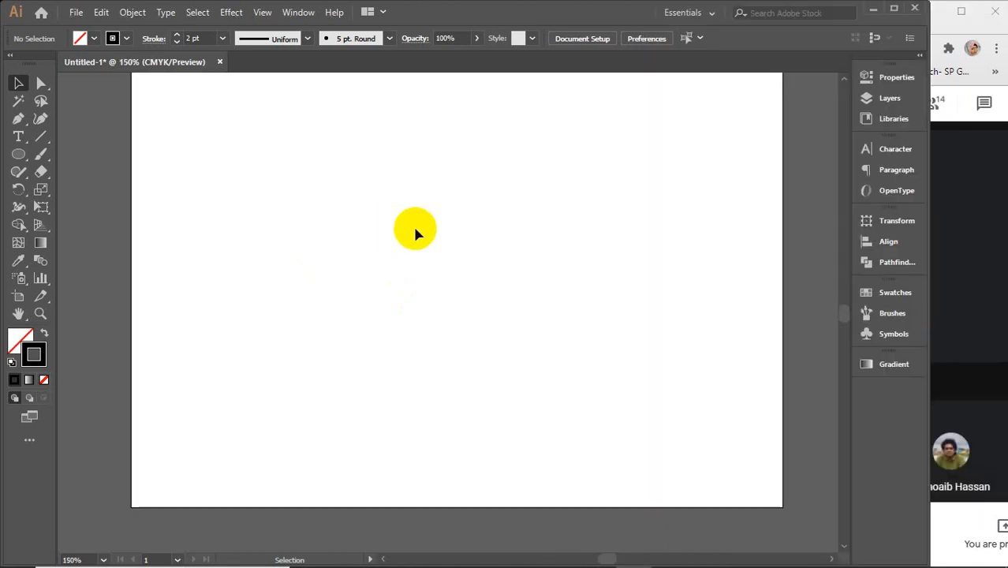
drag(446, 225, 441, 255)
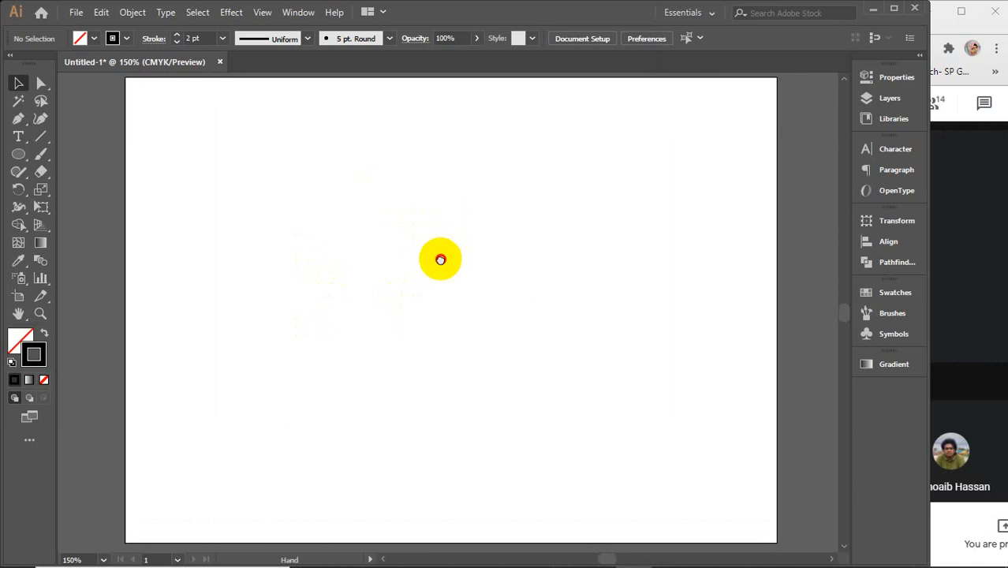
click(19, 158)
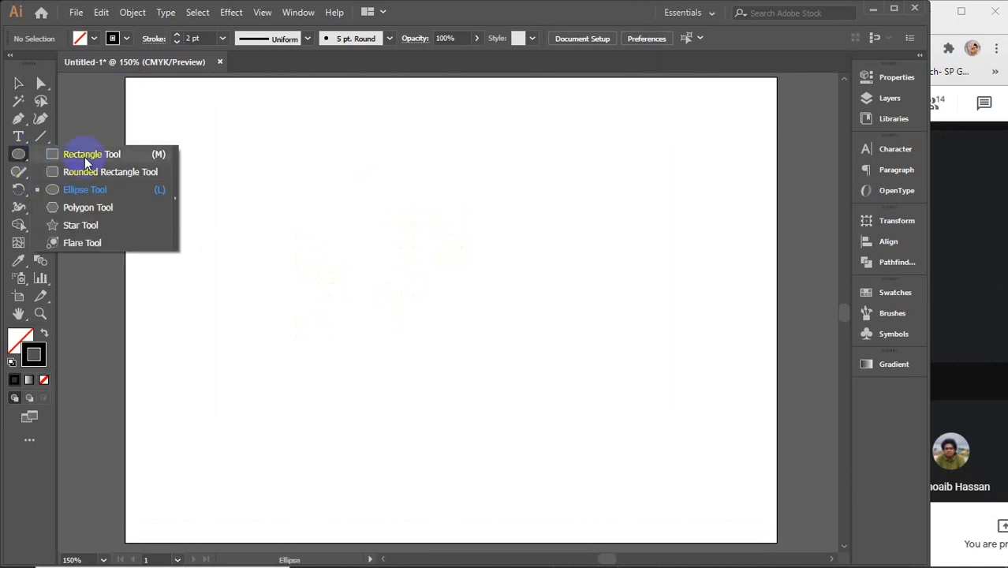
click(83, 154)
mouse_move(261, 198)
mouse_down()
mouse_move(389, 291)
mouse_move(608, 426)
mouse_up()
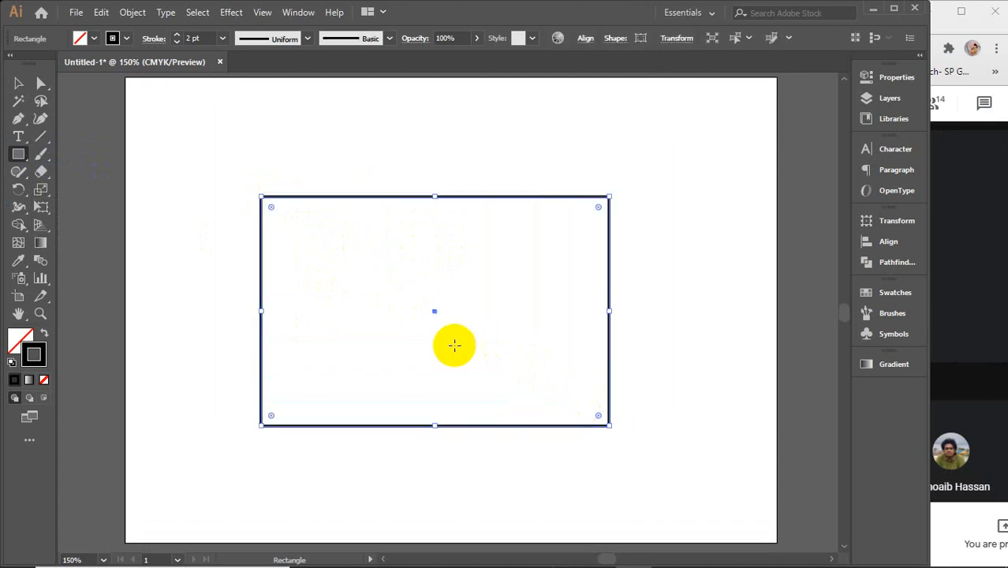
- Remove the rectangle's stroke and give it an orange fill
click(126, 38)
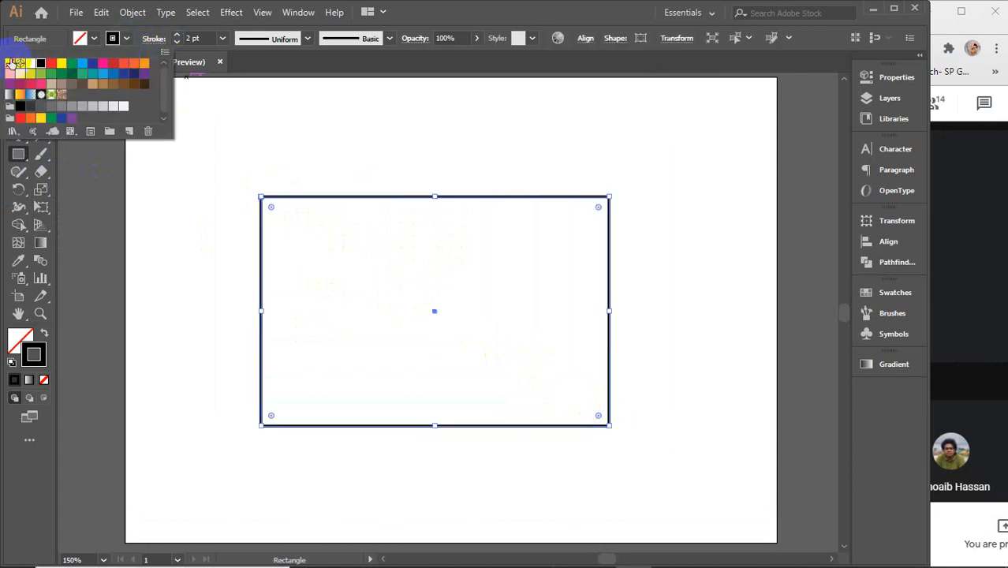
click(9, 63)
click(82, 41)
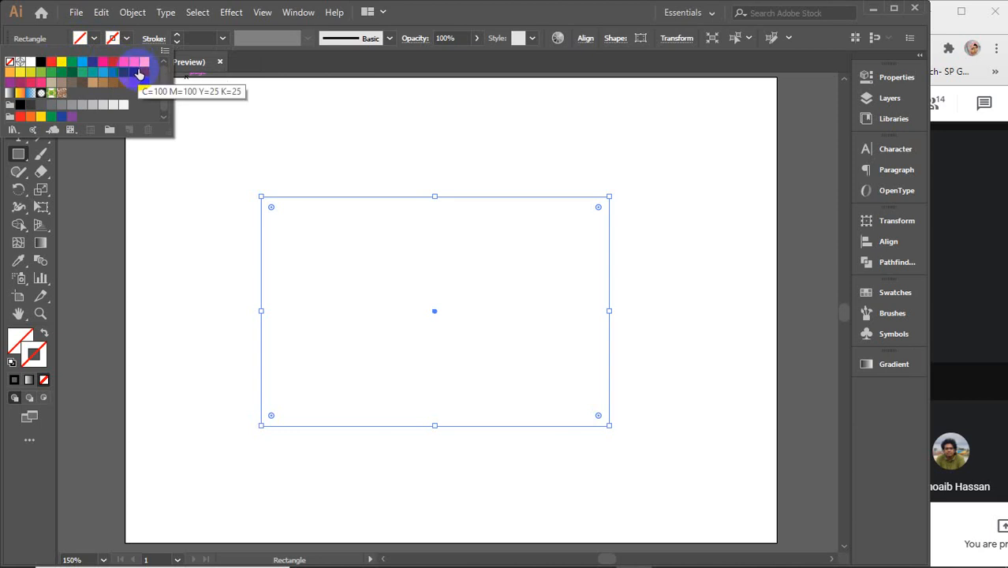
click(144, 61)
click(416, 272)
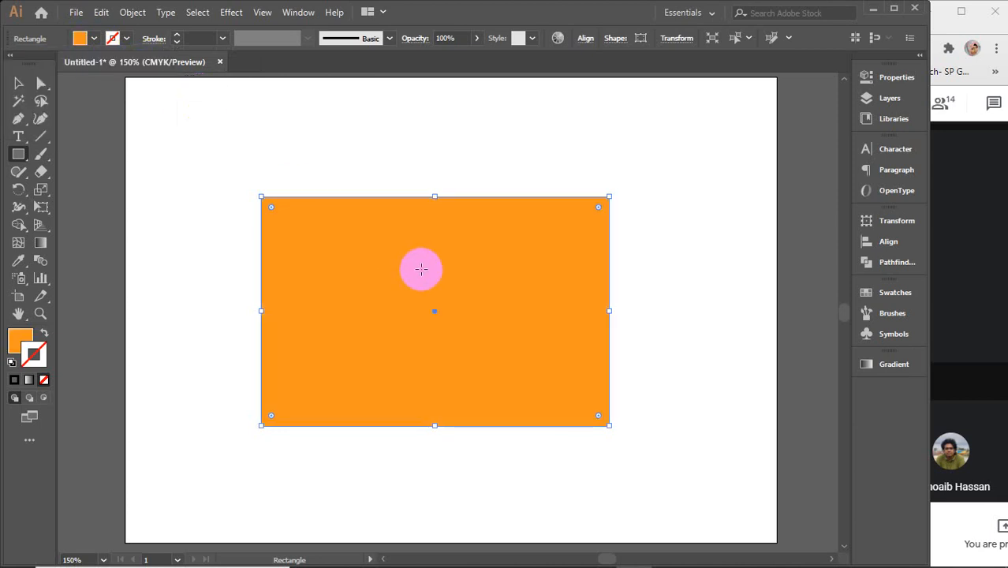
key(a)
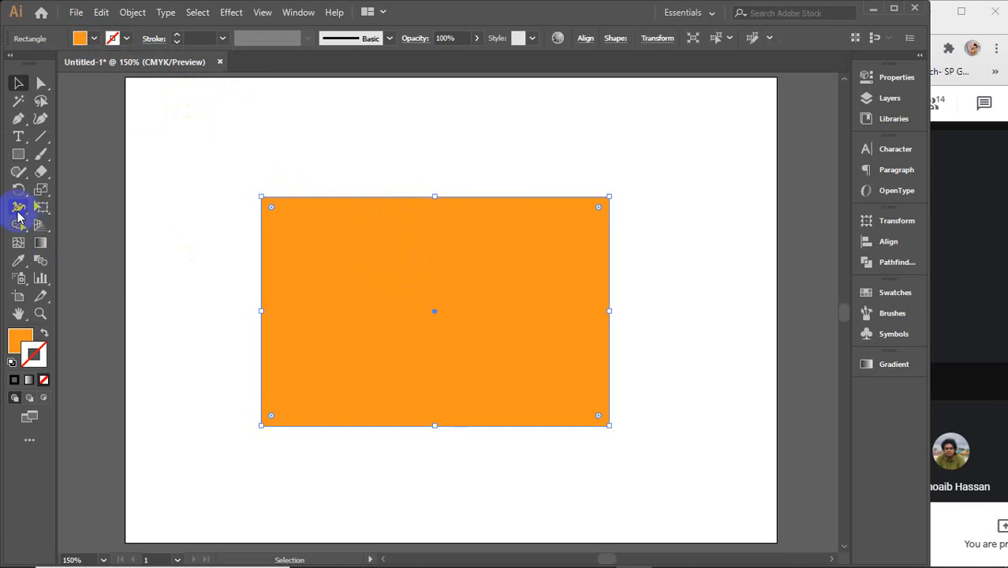
- Look through the Width tool group and switch to the Warp tool
click(19, 210)
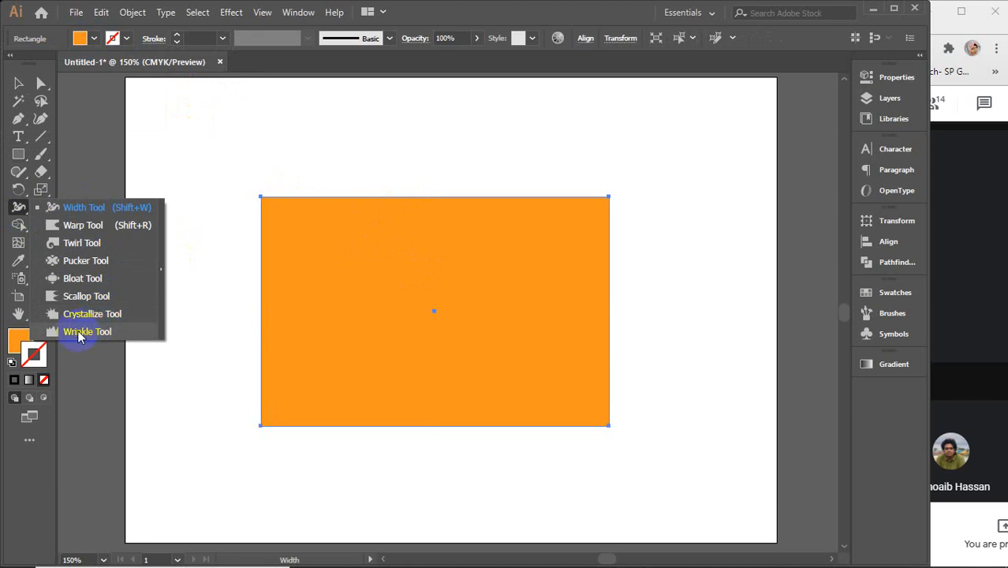
click(99, 196)
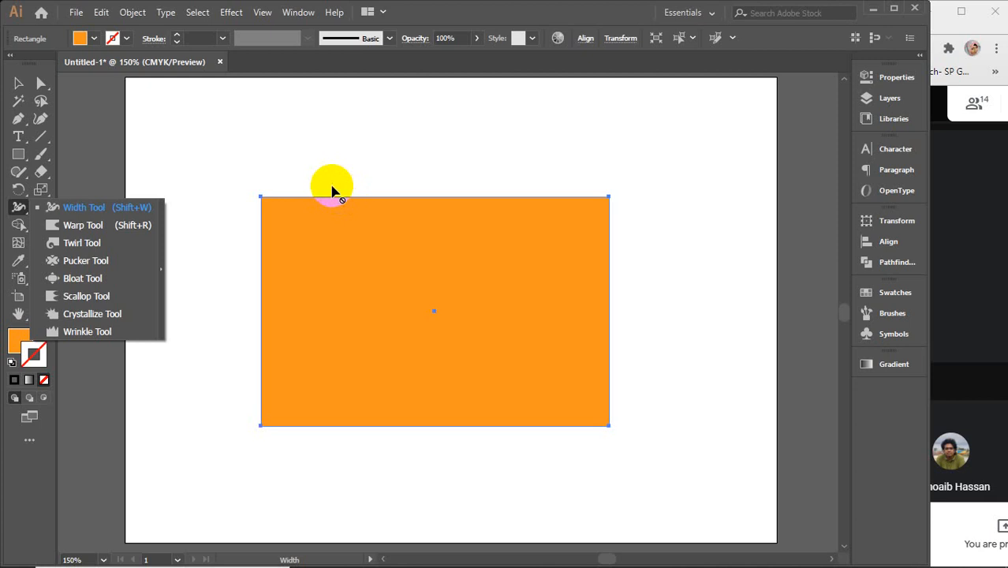
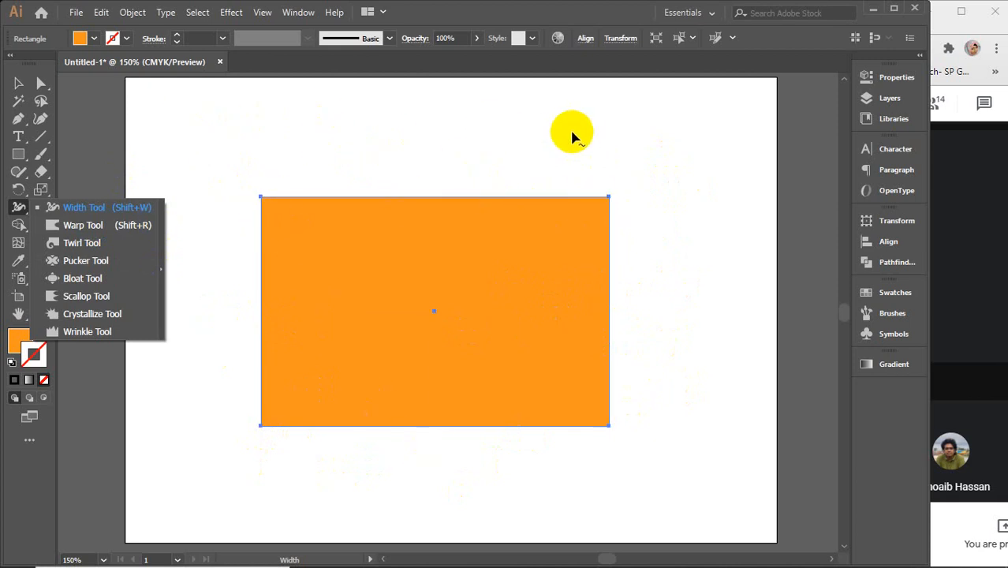
click(79, 226)
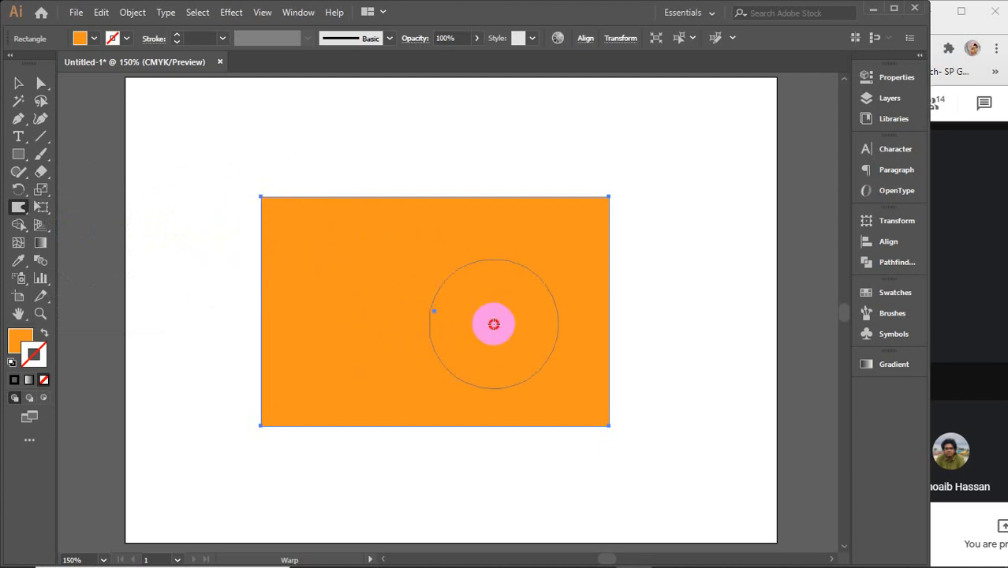
mouse_move(399, 300)
mouse_down()
mouse_move(498, 302)
mouse_move(520, 289)
mouse_move(461, 305)
mouse_move(493, 293)
mouse_up()
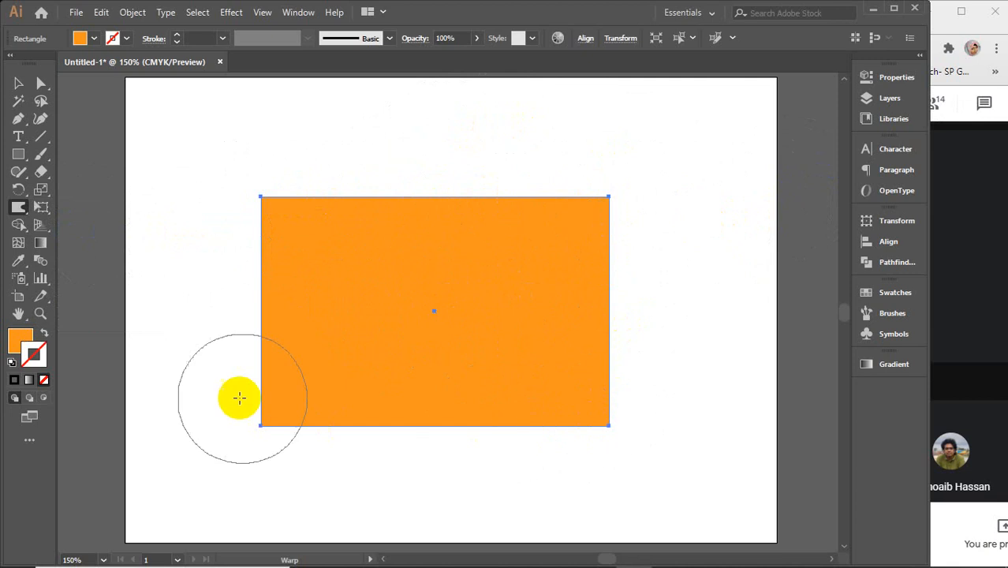
- Warp the edges of the orange rectangle into irregular waves with the Warp tool
mouse_move(261, 332)
mouse_down()
mouse_move(285, 333)
mouse_move(306, 198)
mouse_up()
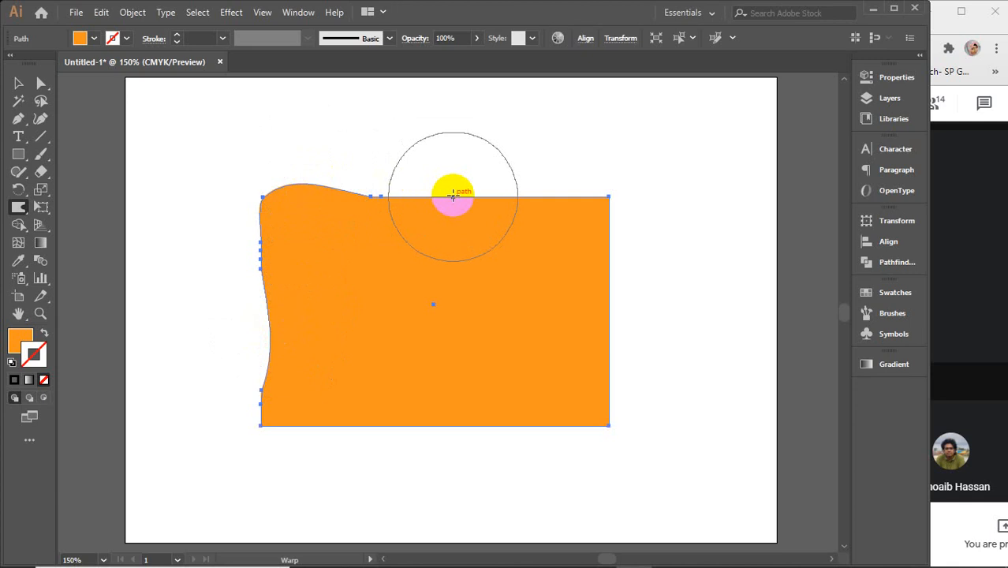
mouse_move(453, 197)
mouse_down()
mouse_move(518, 207)
mouse_move(568, 175)
mouse_move(590, 183)
mouse_move(625, 232)
mouse_move(618, 259)
mouse_move(570, 271)
mouse_move(636, 294)
mouse_move(630, 311)
mouse_move(547, 345)
mouse_move(537, 358)
mouse_move(636, 401)
mouse_move(605, 425)
mouse_move(571, 427)
mouse_move(453, 328)
mouse_move(392, 327)
mouse_move(395, 365)
mouse_move(307, 383)
mouse_move(405, 344)
mouse_move(372, 237)
mouse_move(331, 210)
mouse_move(280, 285)
mouse_move(274, 242)
mouse_move(249, 348)
mouse_move(227, 345)
mouse_move(347, 429)
mouse_move(336, 471)
mouse_move(533, 412)
mouse_move(577, 473)
mouse_up()
drag(592, 329, 665, 321)
mouse_move(517, 177)
mouse_down()
mouse_move(459, 153)
mouse_move(345, 174)
mouse_up()
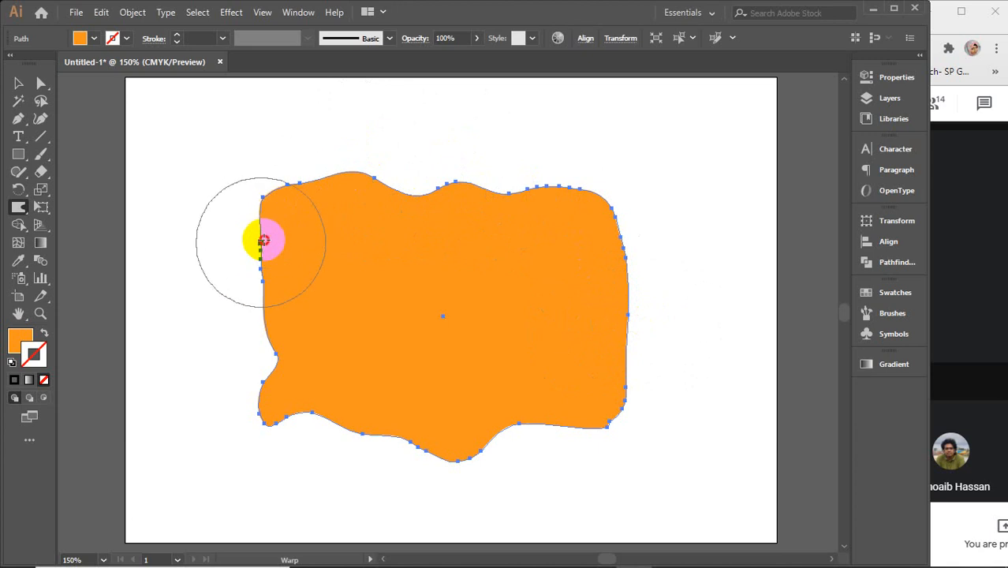
- Push the warped shape's left and lower edges outward and reshape its upper-left corner
drag(271, 318, 242, 327)
drag(270, 367, 236, 386)
mouse_move(310, 419)
mouse_down()
mouse_move(314, 455)
mouse_move(326, 465)
mouse_up()
drag(401, 441, 396, 458)
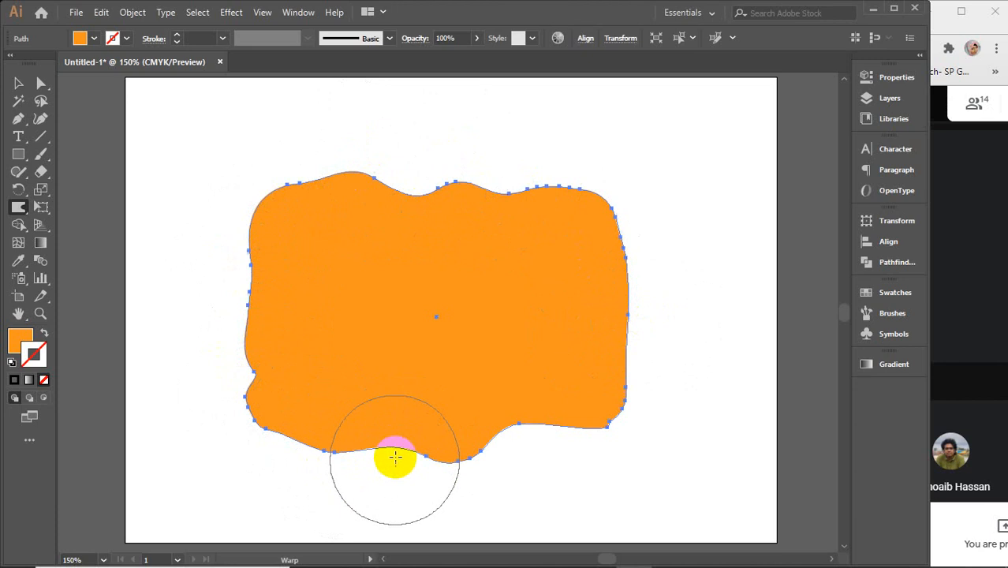
mouse_move(250, 228)
mouse_down()
mouse_move(247, 220)
mouse_move(266, 218)
mouse_up()
- Replace the warped shape with a pasted plain orange rectangle and warp its upper-left corner and left edge into a curve
key(Delete)
key(ctrl+v)
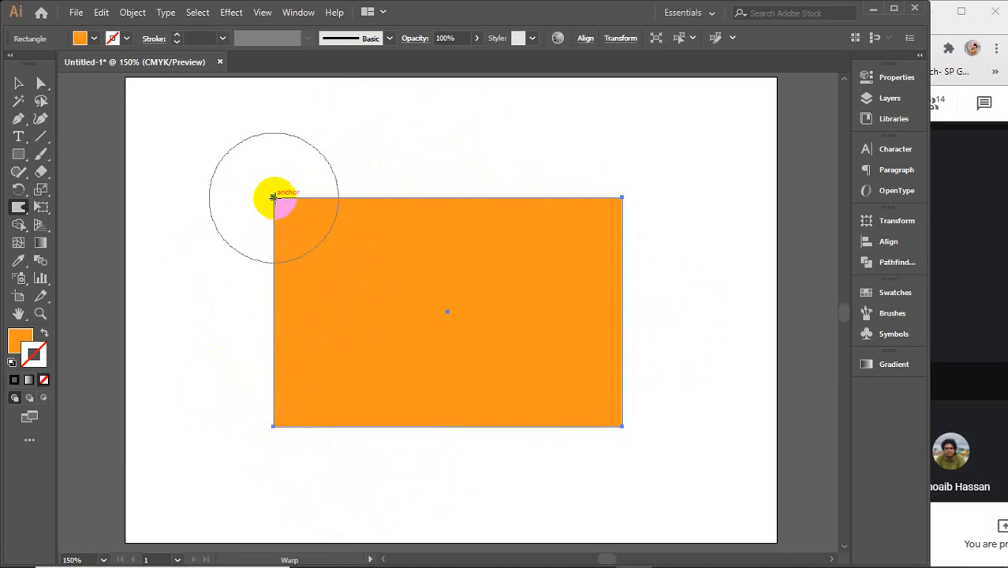
mouse_move(272, 197)
mouse_down()
mouse_move(298, 216)
mouse_move(290, 237)
mouse_move(286, 226)
mouse_move(284, 237)
mouse_move(265, 230)
mouse_move(315, 194)
mouse_up()
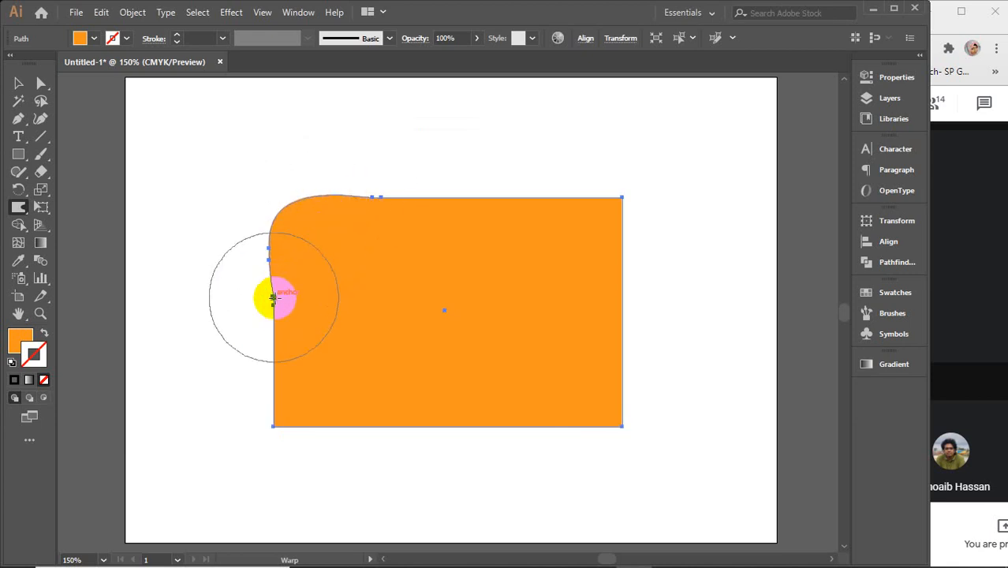
mouse_move(275, 297)
mouse_down()
mouse_move(246, 301)
mouse_move(263, 298)
mouse_move(278, 341)
mouse_move(266, 357)
mouse_up()
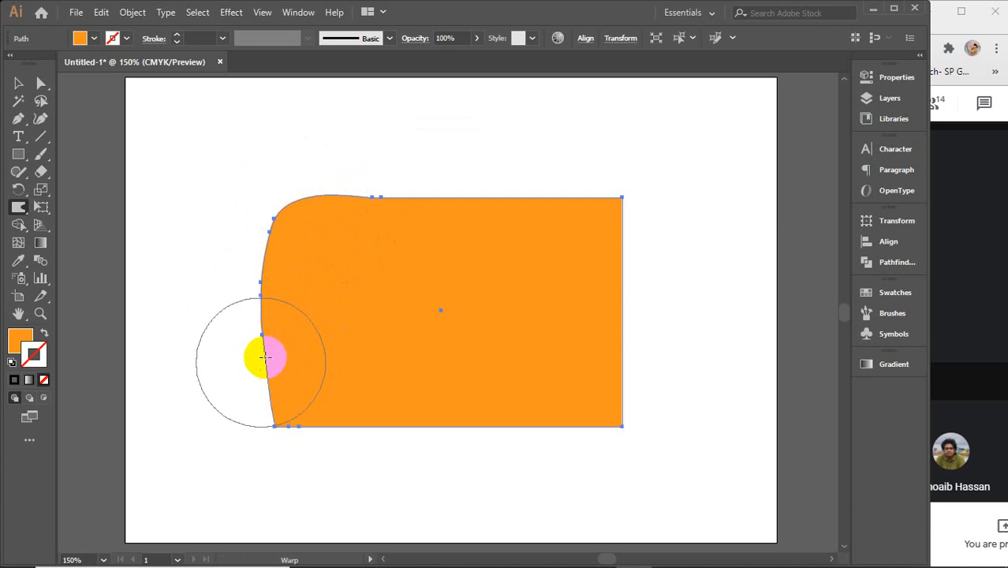
- Warp the rectangle's top edge into a long gentle wave and smooth its upper-left curve
mouse_move(379, 197)
mouse_down()
mouse_move(376, 181)
mouse_move(504, 189)
mouse_move(517, 216)
mouse_move(575, 199)
mouse_move(590, 216)
mouse_move(623, 207)
mouse_up()
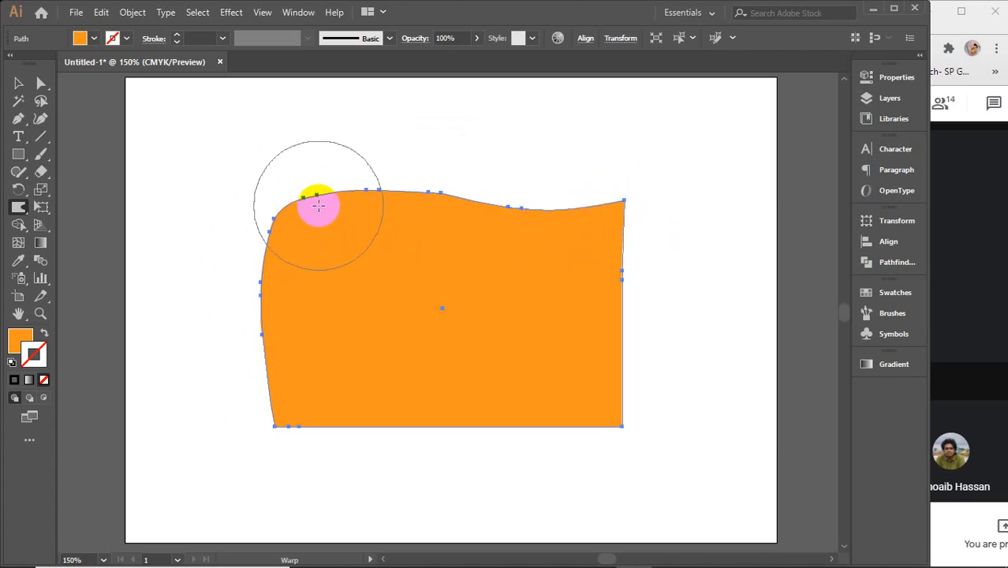
drag(317, 205, 303, 198)
drag(445, 200, 444, 210)
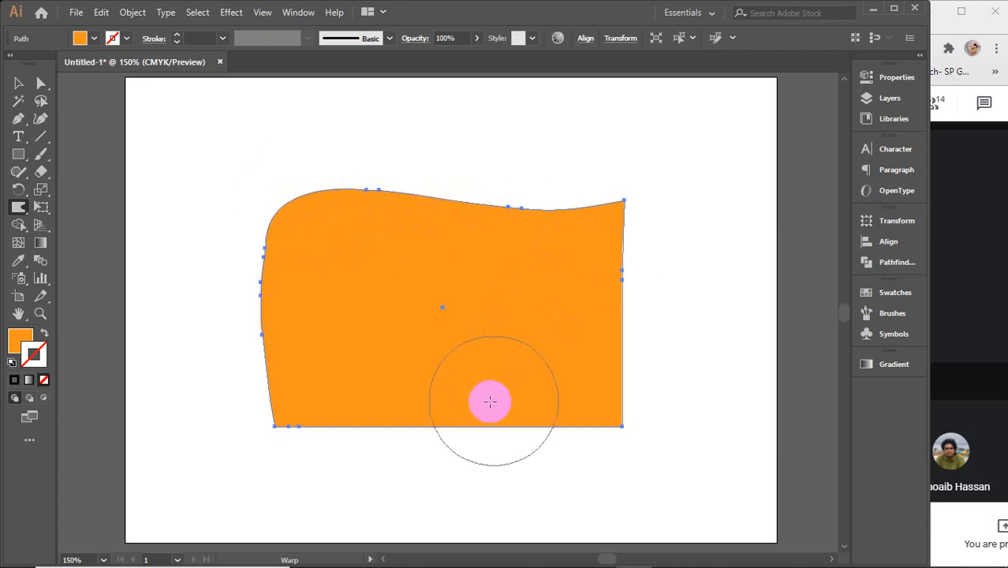
- Warp the rectangle's bottom and right edges into gentle waves to give it a flag-like outline
mouse_move(359, 427)
mouse_down()
mouse_move(372, 405)
mouse_move(390, 402)
mouse_up()
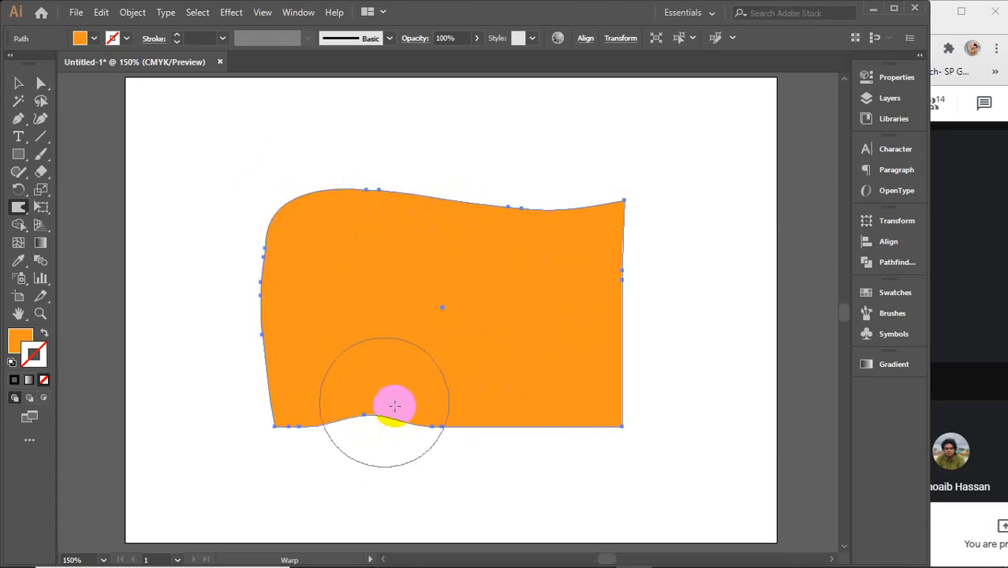
mouse_move(510, 426)
mouse_down()
mouse_move(512, 439)
mouse_move(562, 430)
mouse_up()
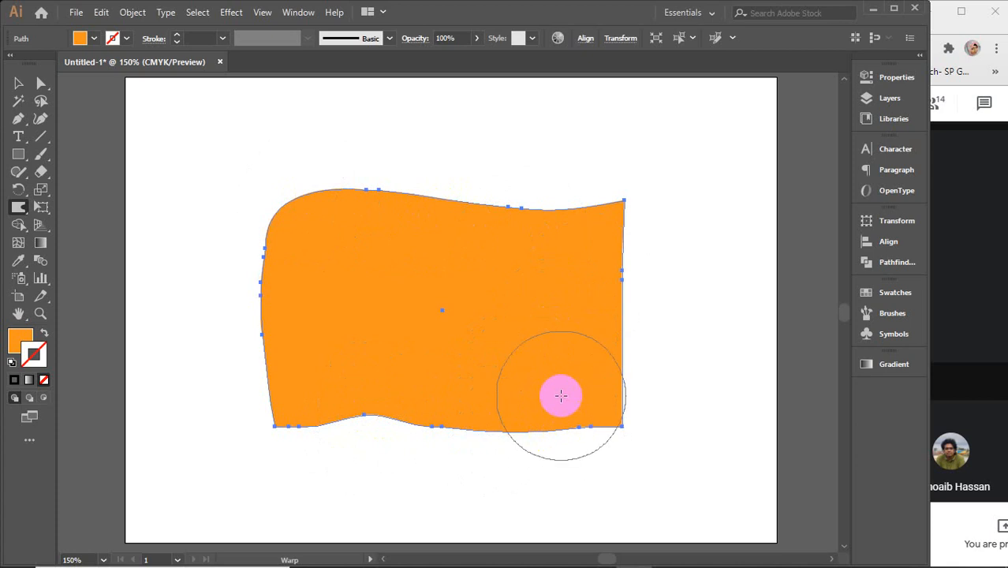
mouse_move(560, 394)
mouse_down()
mouse_move(533, 419)
mouse_move(596, 427)
mouse_move(585, 423)
mouse_move(590, 438)
mouse_up()
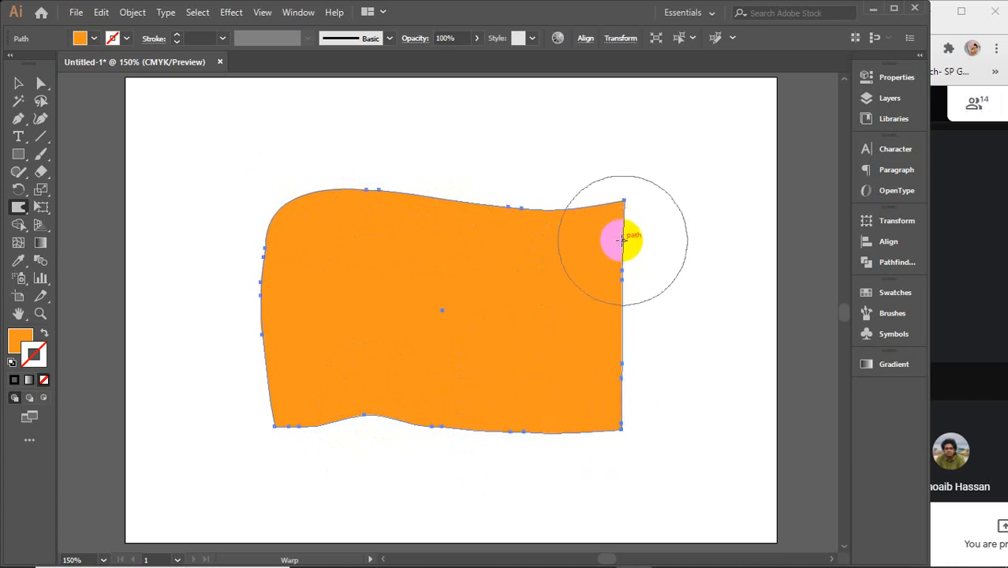
mouse_move(623, 266)
mouse_down()
mouse_move(646, 266)
mouse_move(608, 343)
mouse_up()
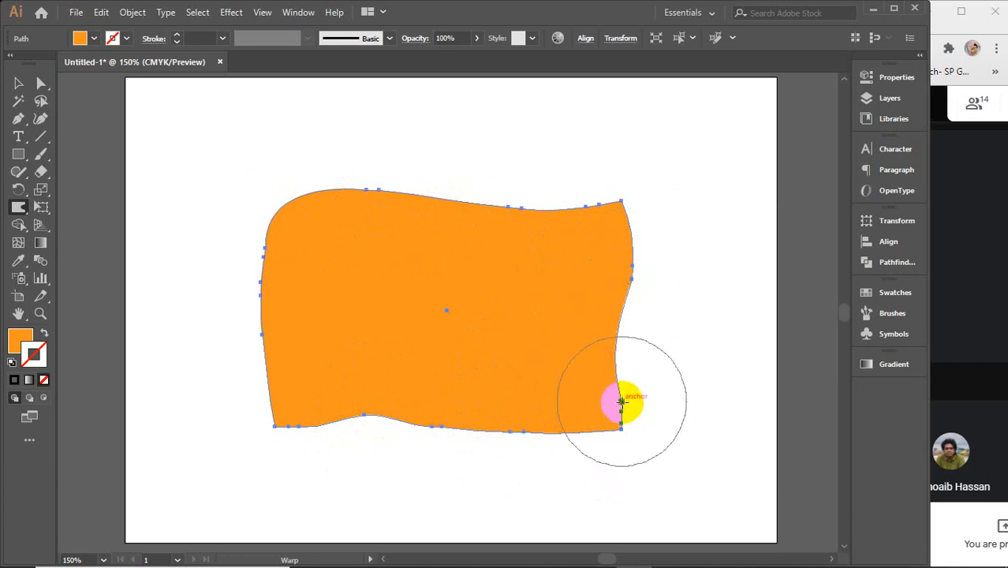
drag(621, 401, 608, 399)
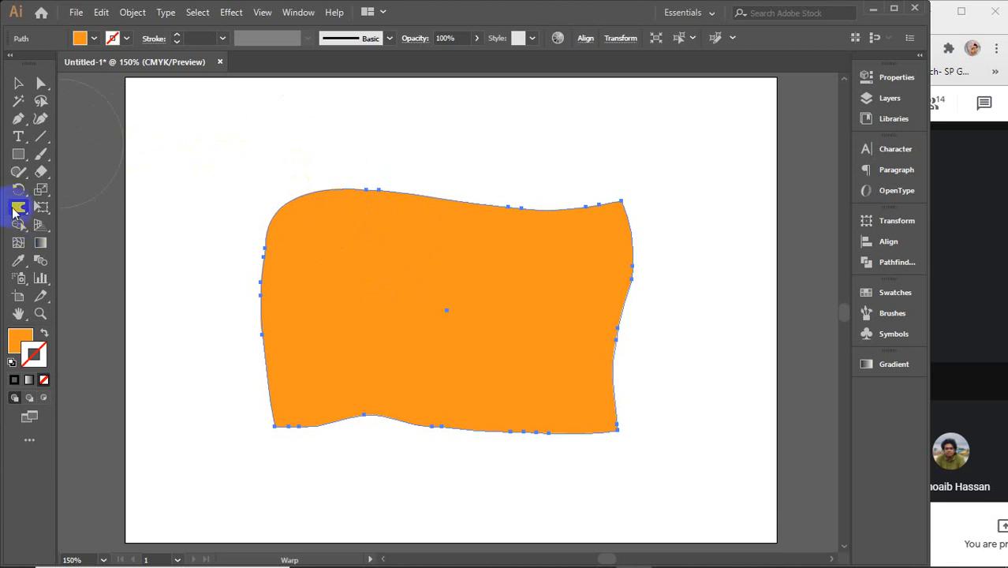
- Show the object properties and deselect the warped shape
drag(22, 211, 79, 222)
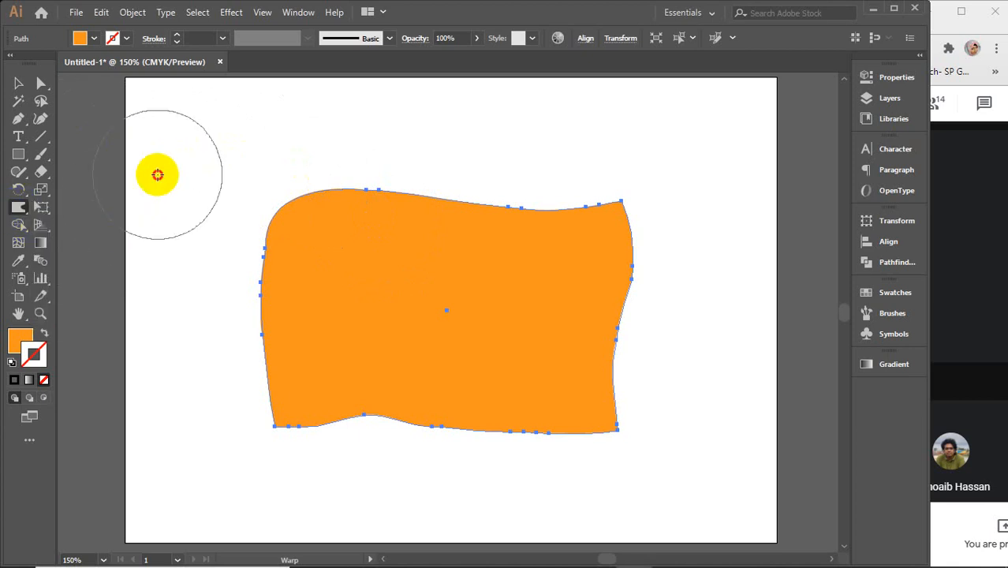
click(907, 78)
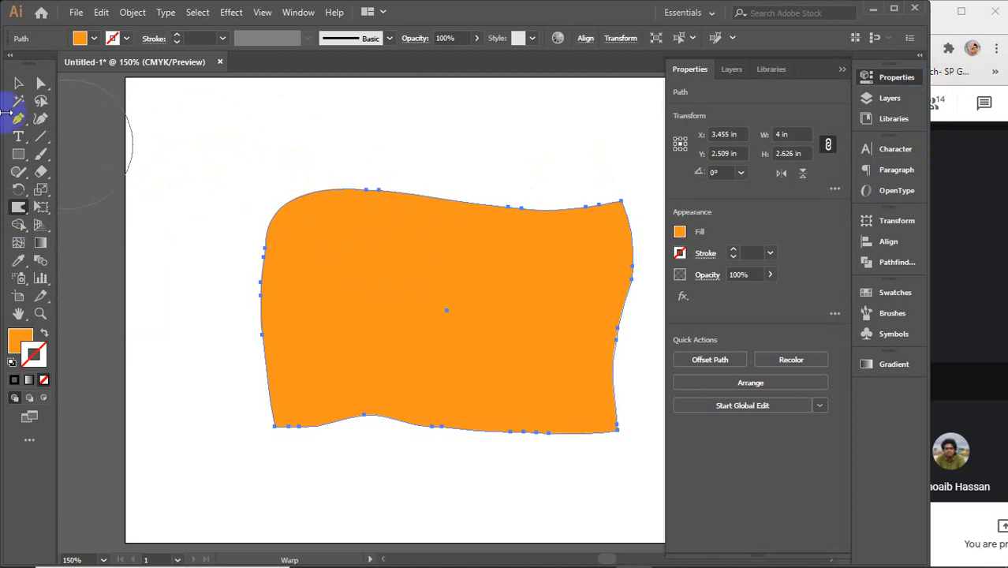
click(16, 83)
click(247, 135)
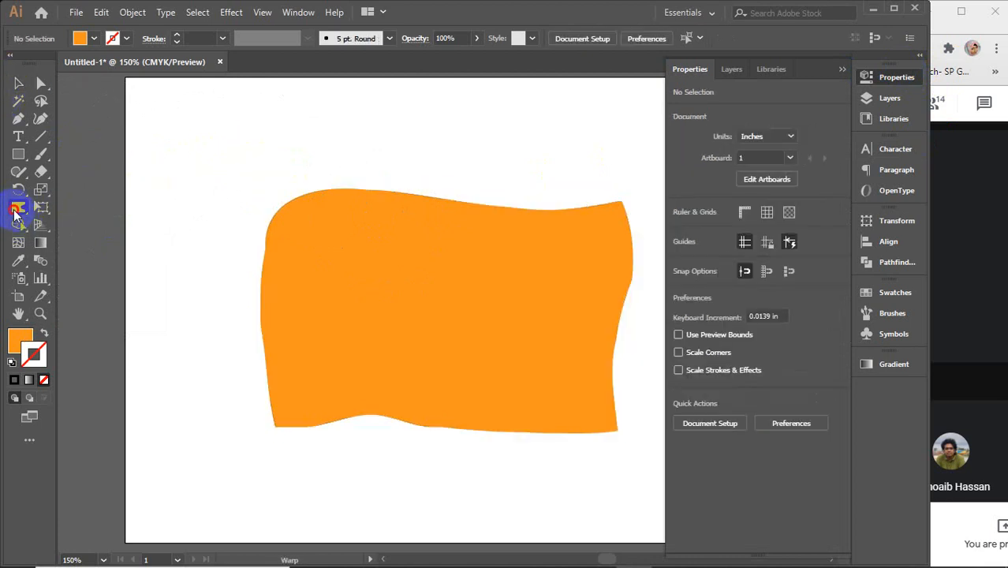
- Look at the Warp tool's options with nothing selected and close them without changes
click(17, 209)
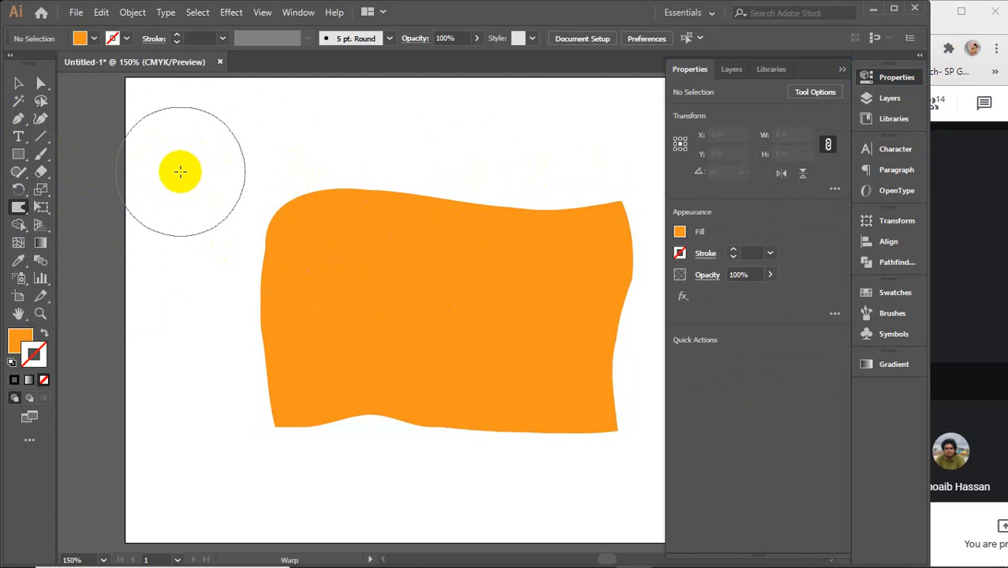
mouse_move(181, 171)
mouse_down()
mouse_move(423, 185)
mouse_move(403, 243)
mouse_move(572, 270)
mouse_move(534, 281)
mouse_up()
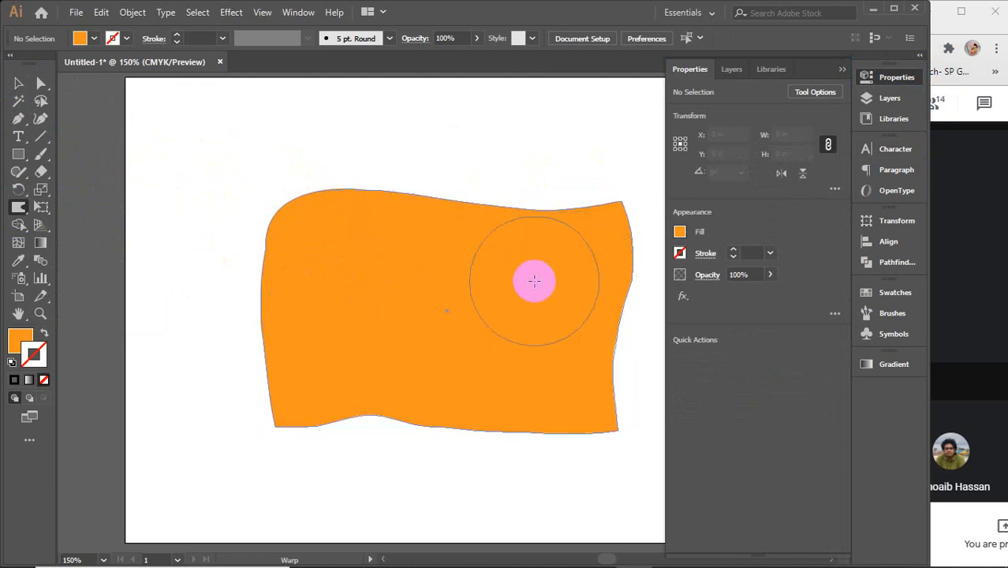
click(810, 94)
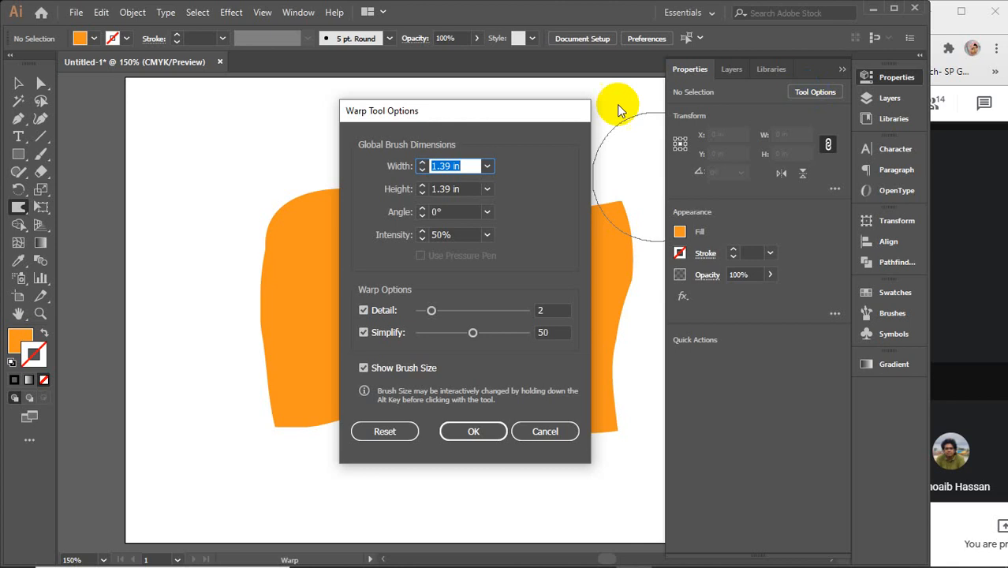
drag(455, 113, 739, 113)
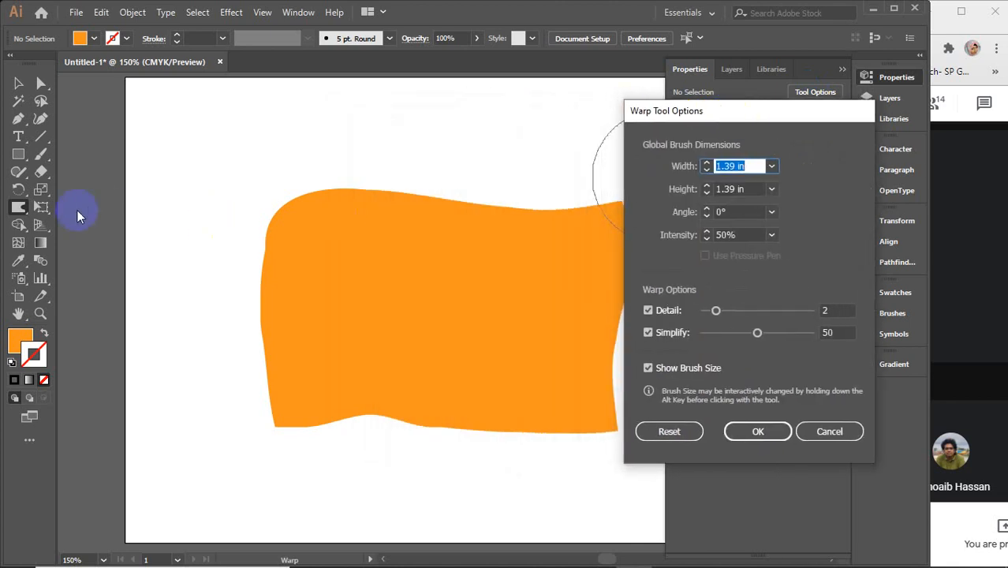
click(832, 434)
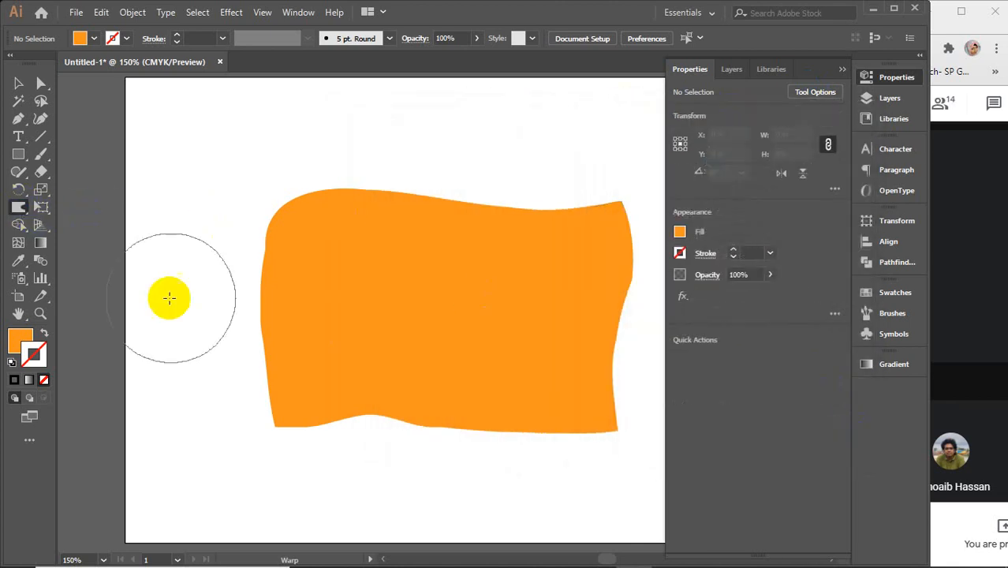
- Reselect the Warp tool, look over its brush dimensions and warp settings, and close the options without changes
click(12, 213)
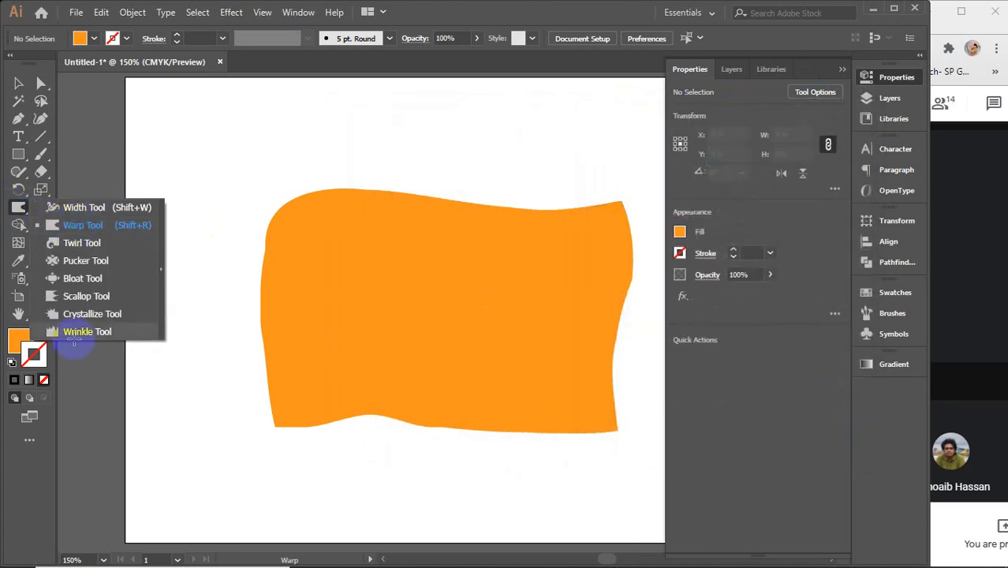
click(93, 228)
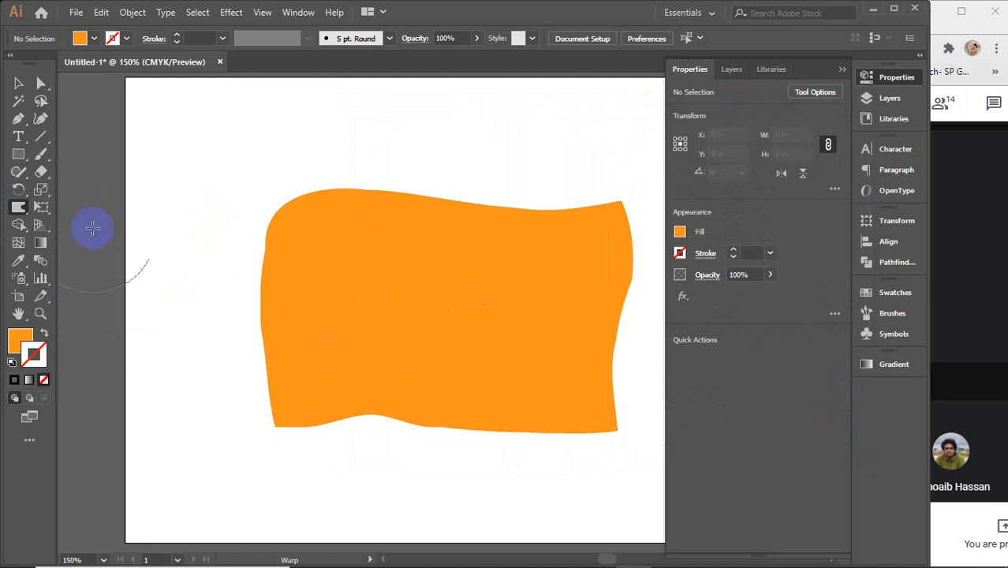
click(818, 92)
click(694, 166)
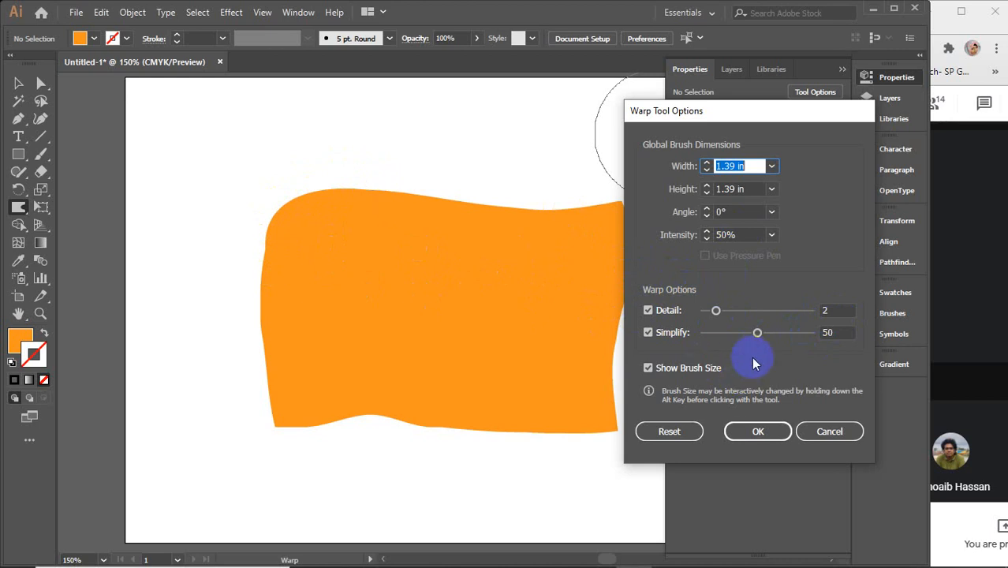
click(757, 333)
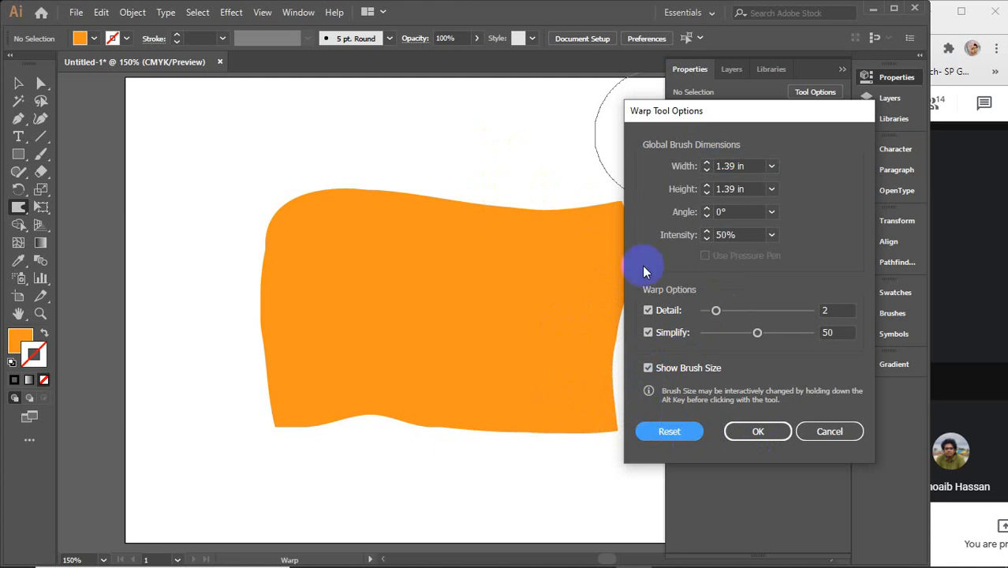
click(642, 456)
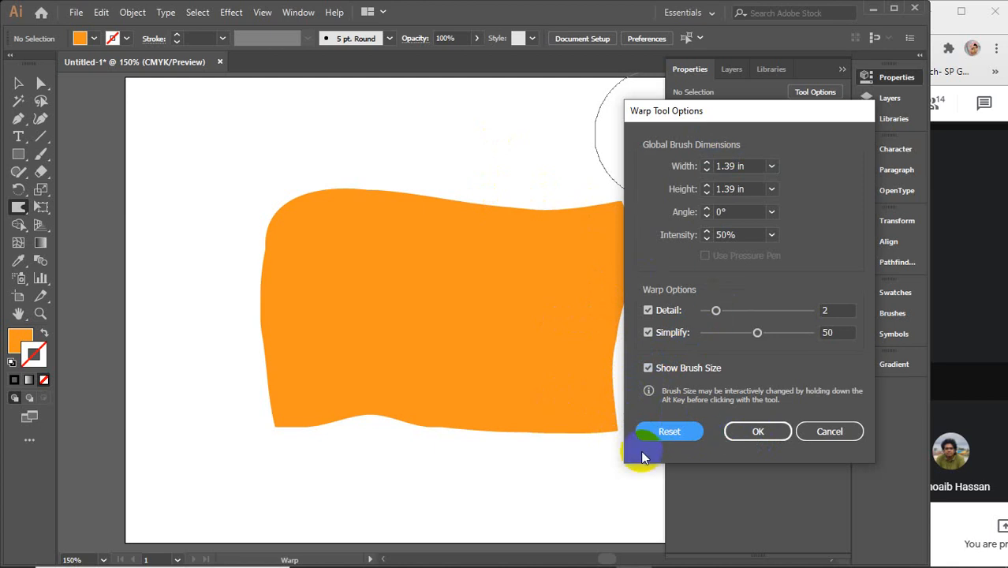
click(758, 432)
- Warp a dent into the shape's left edge and pull its lower-left corner into a rounded bulge
mouse_move(295, 220)
mouse_down()
mouse_move(250, 228)
mouse_move(256, 266)
mouse_move(316, 298)
mouse_up()
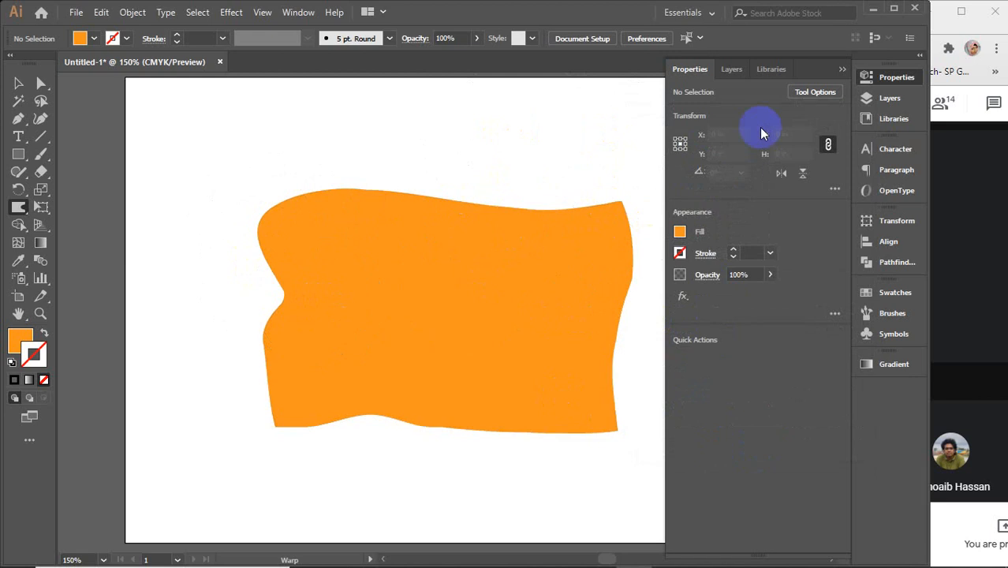
click(841, 68)
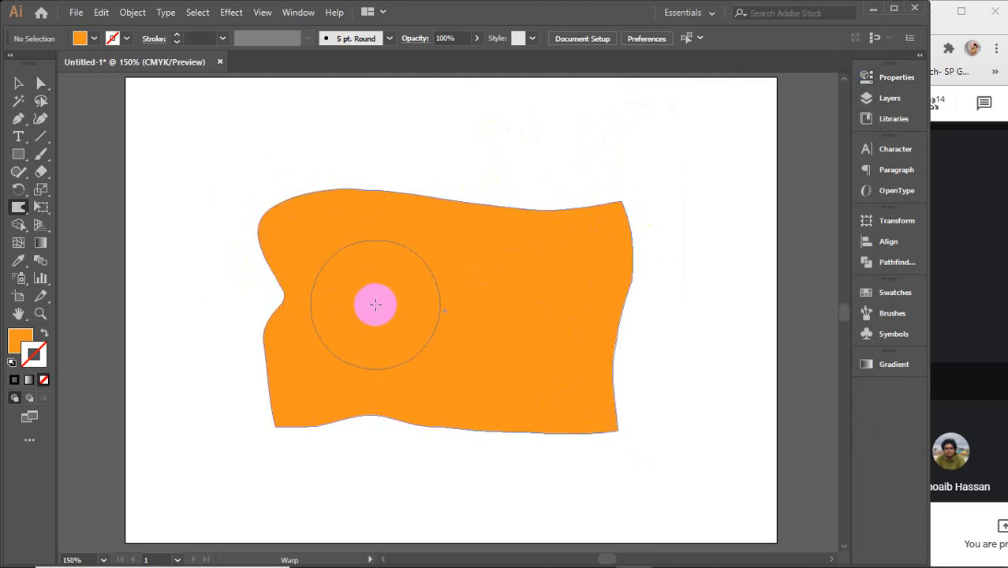
drag(375, 304, 287, 468)
- Delete the warped shape and restore the original unwarped orange rectangle
key(v)
click(366, 363)
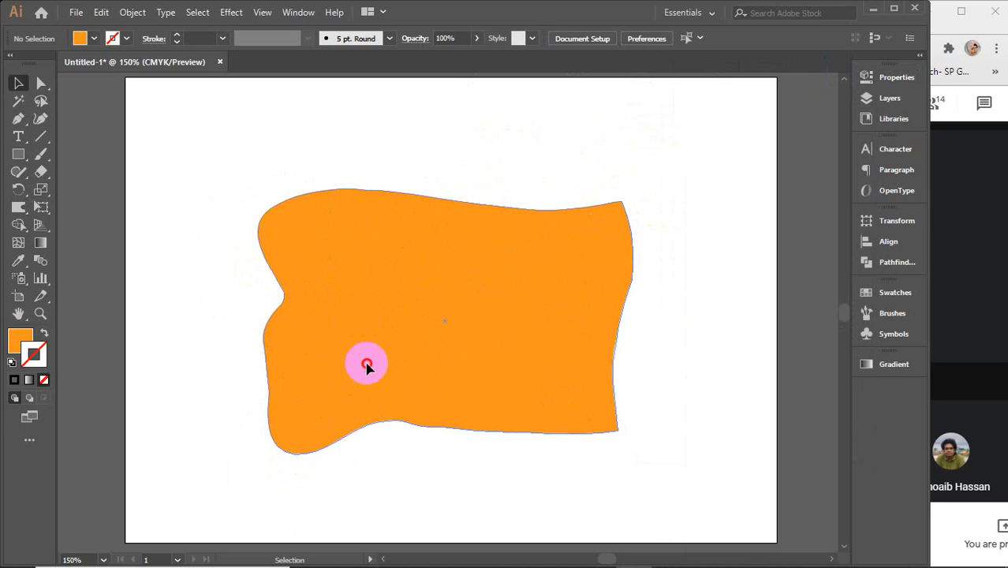
key(Delete)
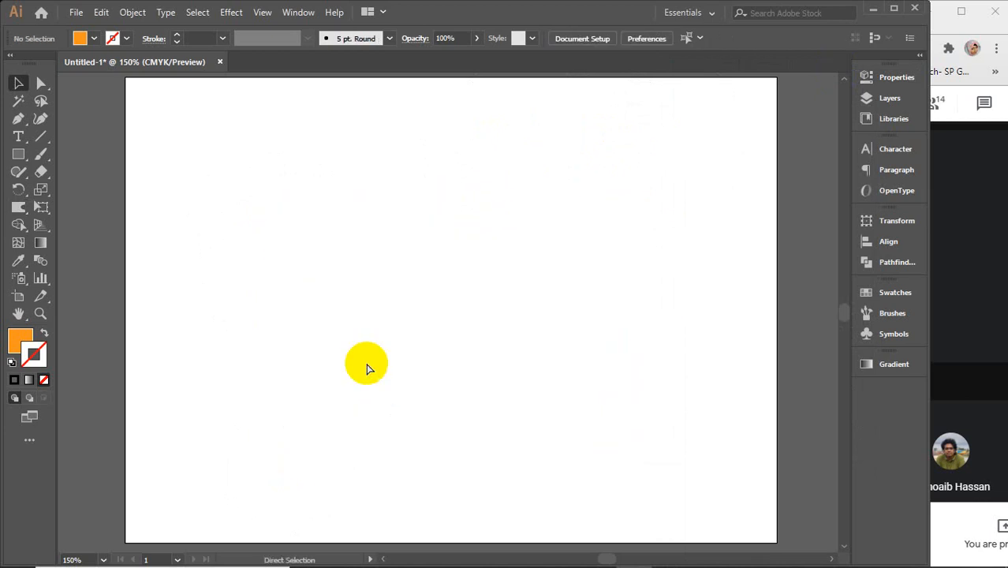
key(ctrl+z)
- Twirl the upper part of the rectangle's left edge into a large spiral with the Twirl tool
click(17, 206)
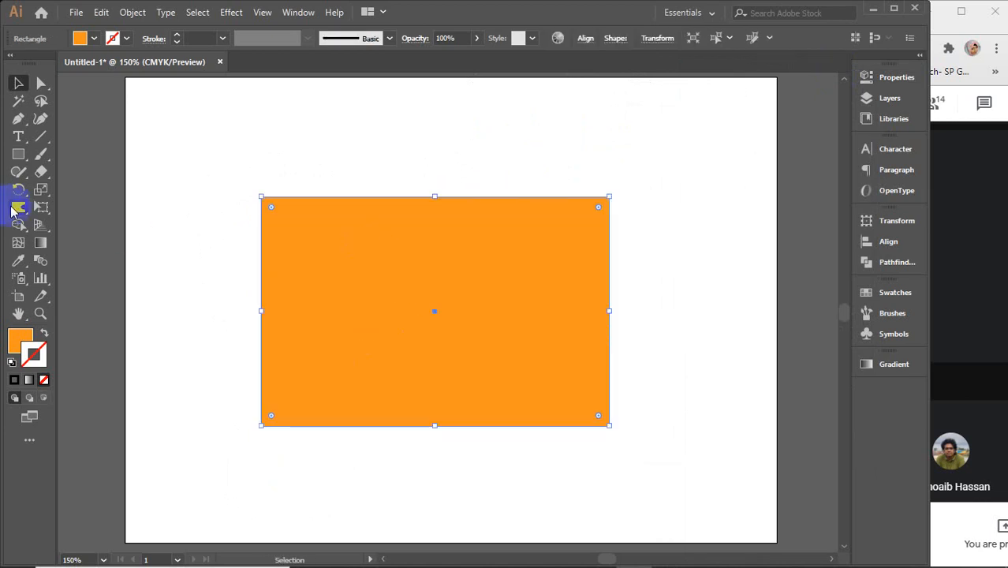
drag(11, 209, 81, 249)
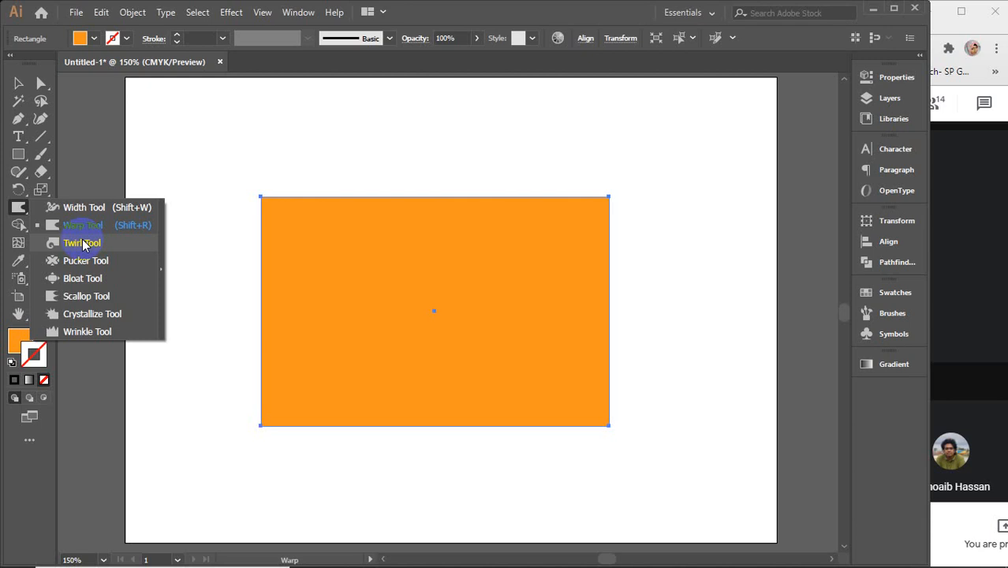
click(82, 243)
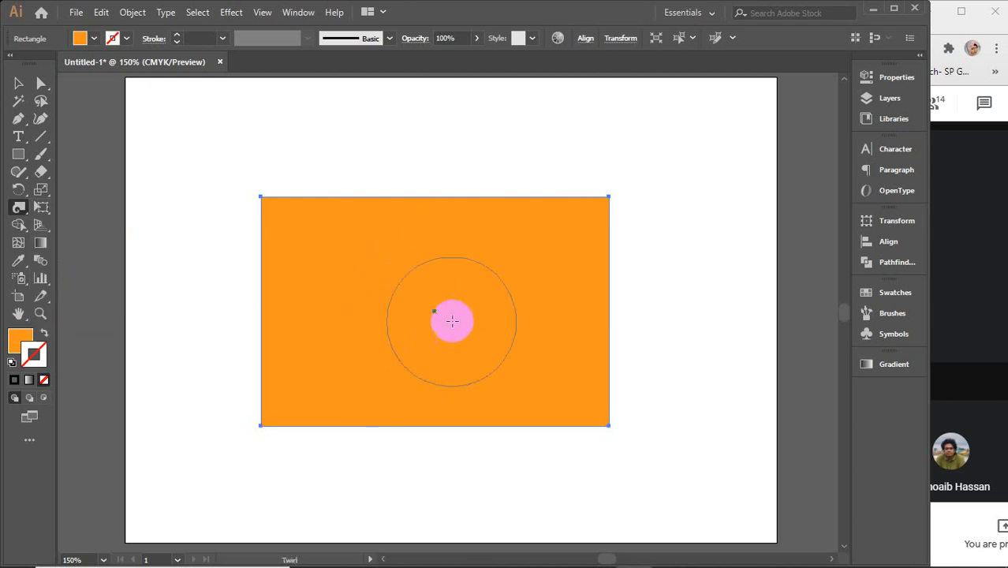
mouse_move(158, 169)
mouse_down()
mouse_move(120, 213)
mouse_move(135, 213)
mouse_move(165, 291)
mouse_up()
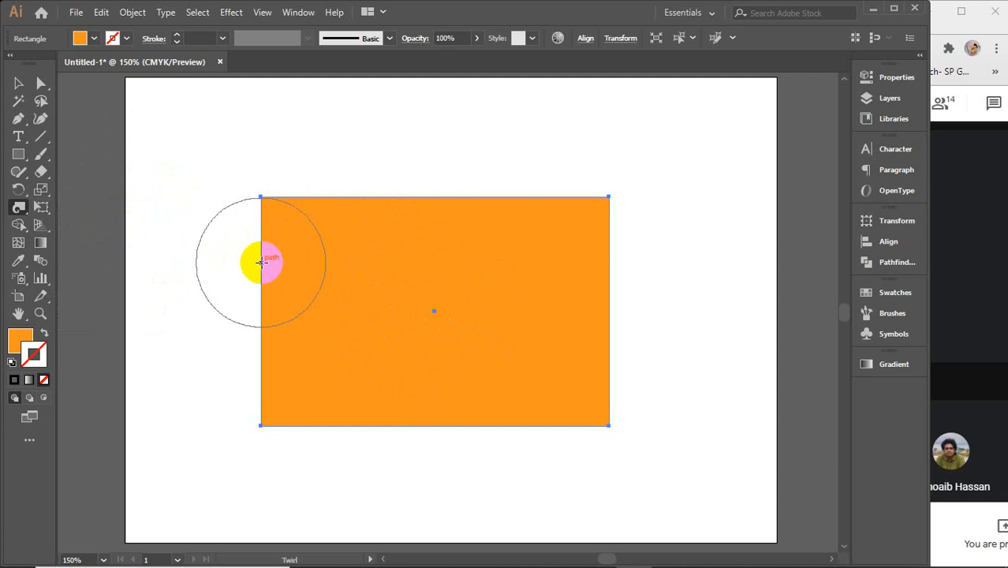
drag(261, 263, 249, 265)
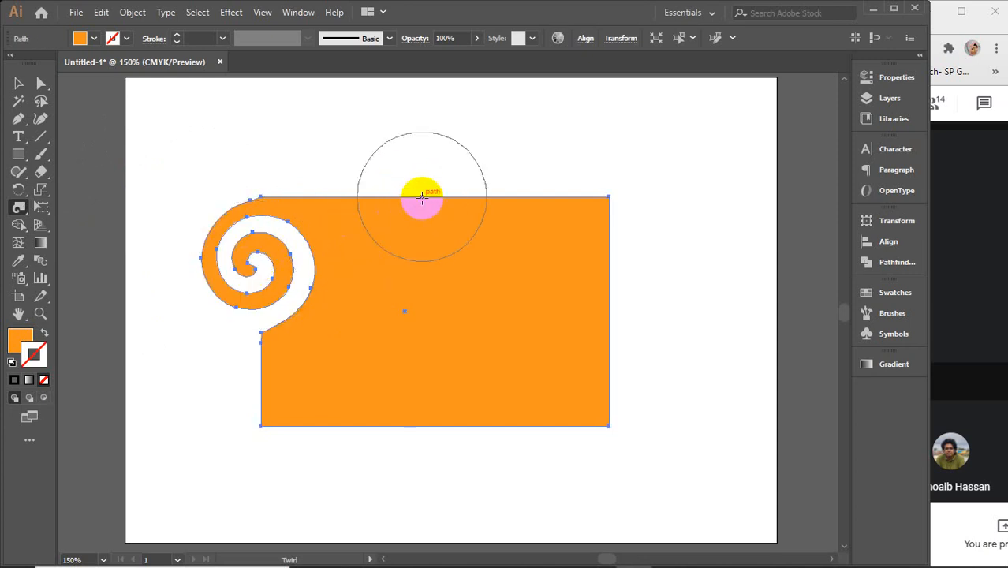
- Twirl the rectangle's remaining edges and interior into large curls all around the shape
mouse_move(423, 205)
mouse_down()
mouse_move(557, 206)
mouse_move(600, 321)
mouse_move(474, 416)
mouse_up()
mouse_move(353, 426)
mouse_down()
mouse_move(301, 417)
mouse_move(249, 363)
mouse_move(221, 233)
mouse_up()
mouse_move(395, 202)
mouse_down()
mouse_move(490, 212)
mouse_move(571, 306)
mouse_move(603, 387)
mouse_move(322, 277)
mouse_move(277, 364)
mouse_move(407, 299)
mouse_move(466, 289)
mouse_move(507, 329)
mouse_up()
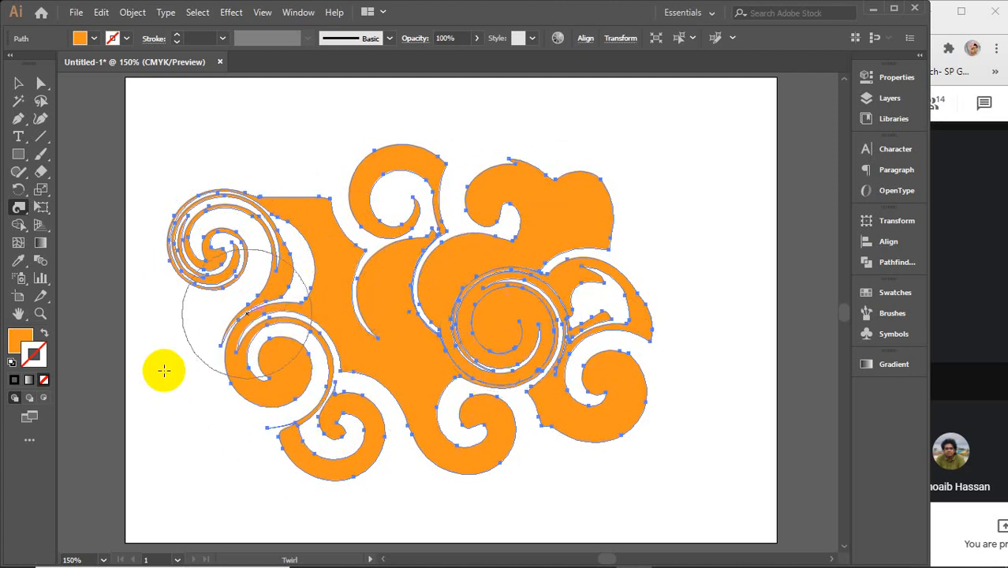
drag(583, 191, 584, 194)
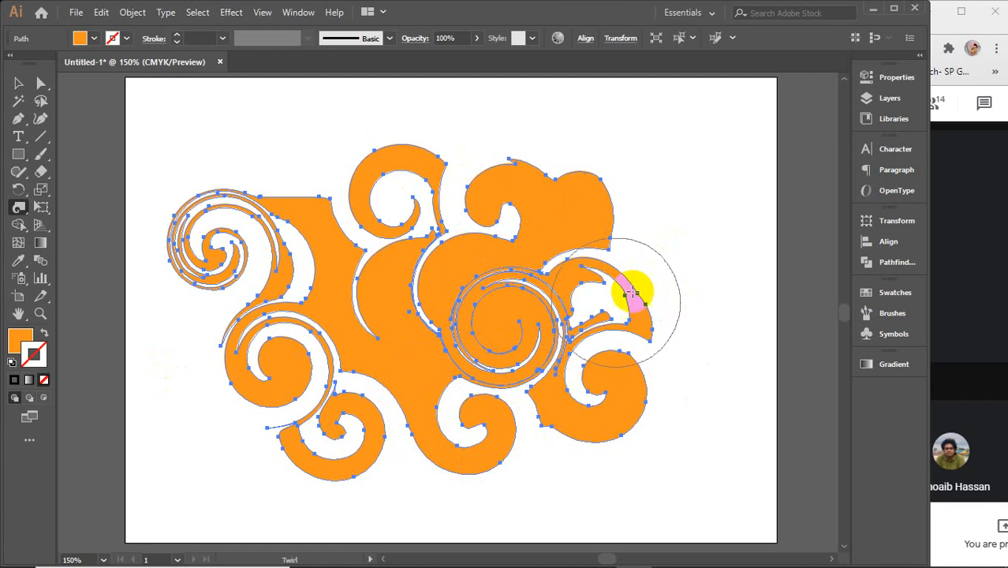
- Deselect the artwork and set the Twirl tool's brush to 0.5 in width and height with a 10° twirl rate
click(891, 77)
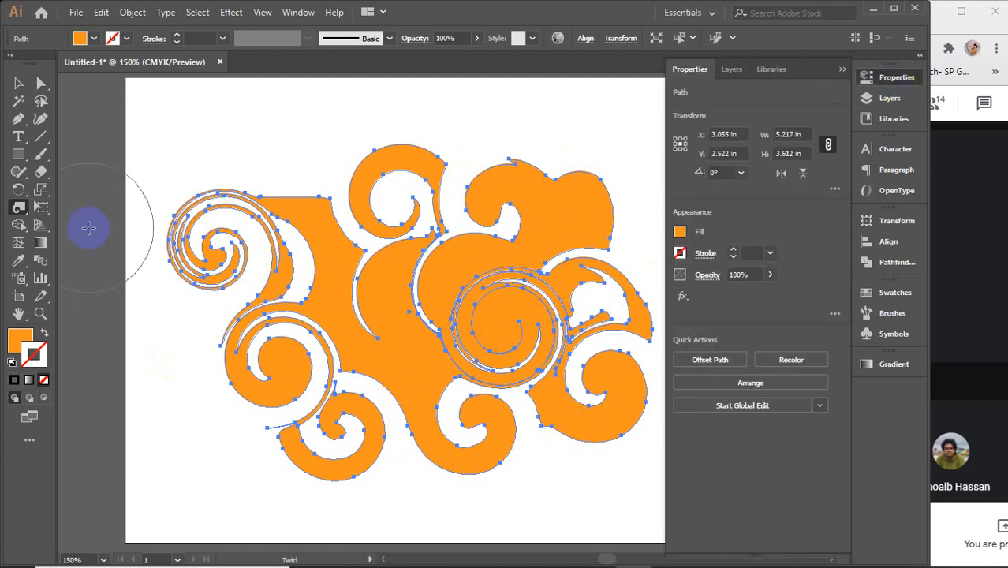
click(18, 84)
click(69, 151)
click(21, 204)
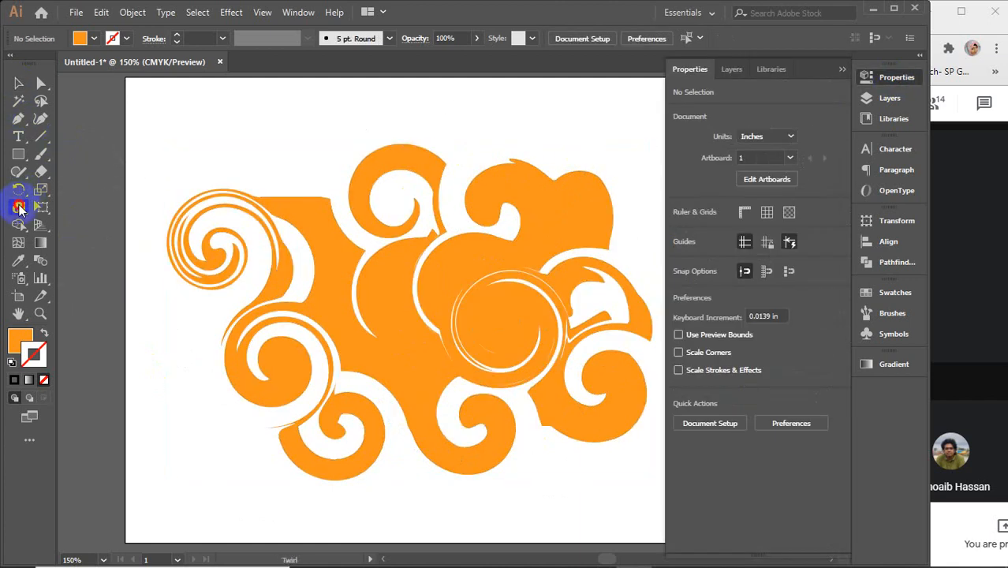
click(812, 93)
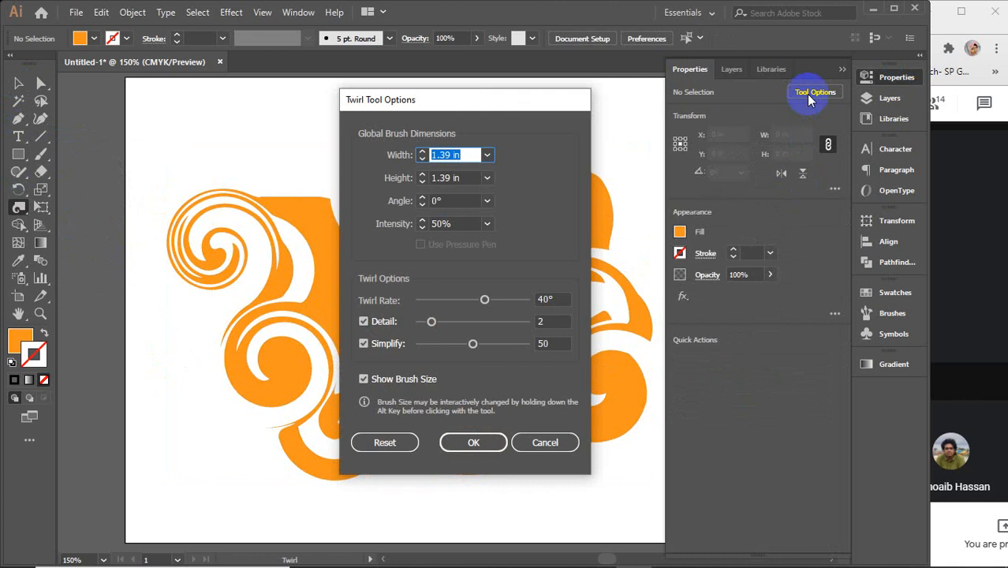
drag(481, 103, 666, 100)
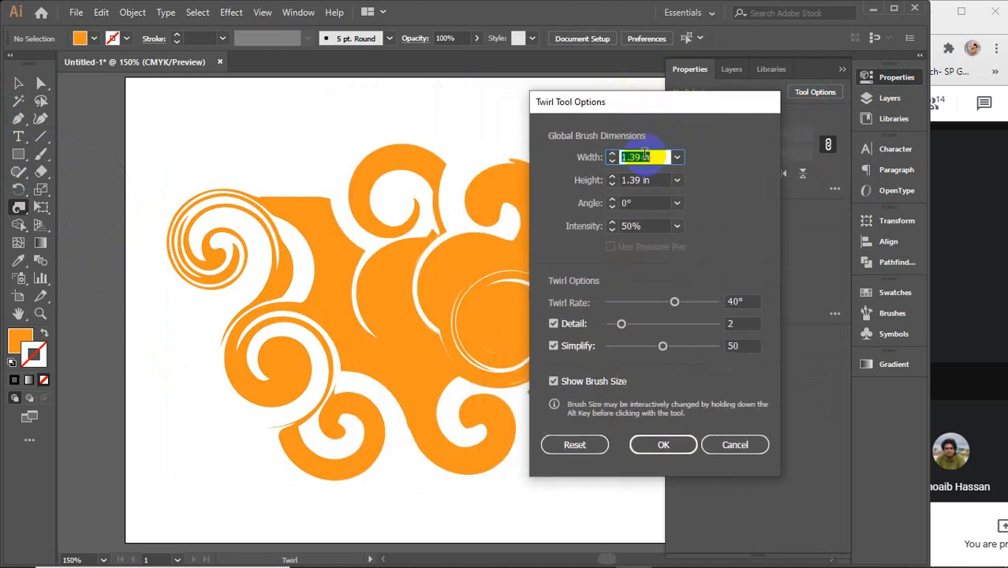
click(677, 157)
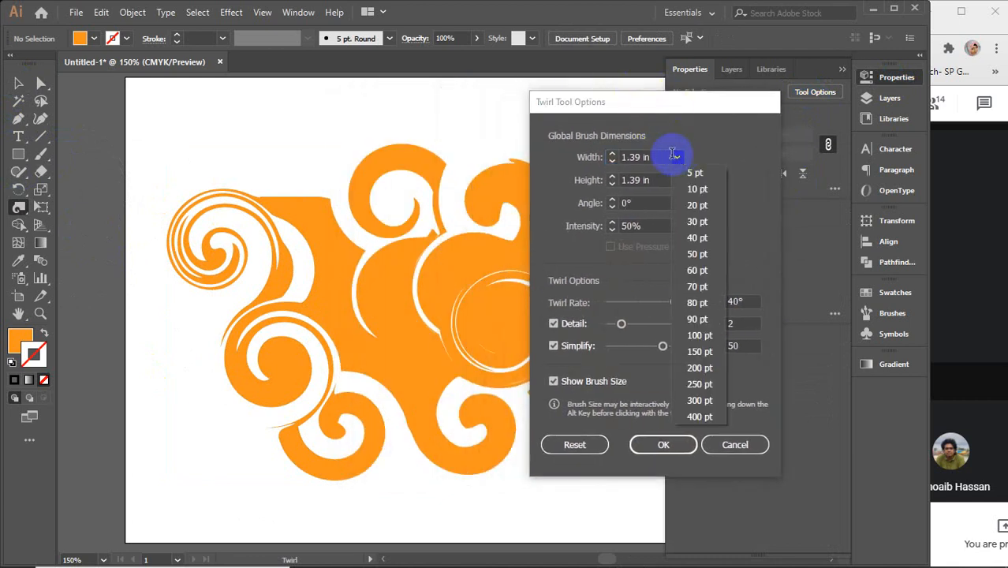
click(663, 156)
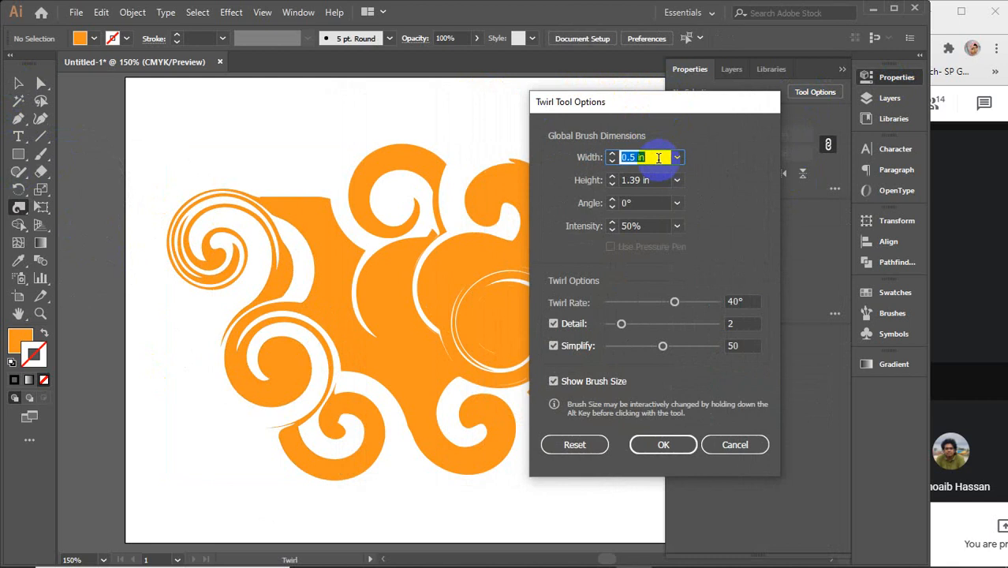
click(653, 179)
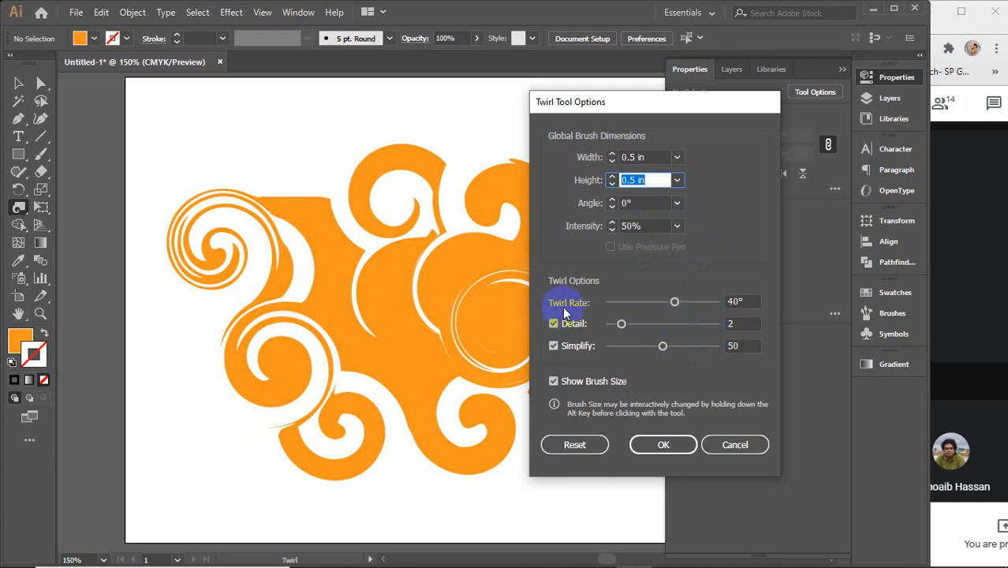
double_click(743, 303)
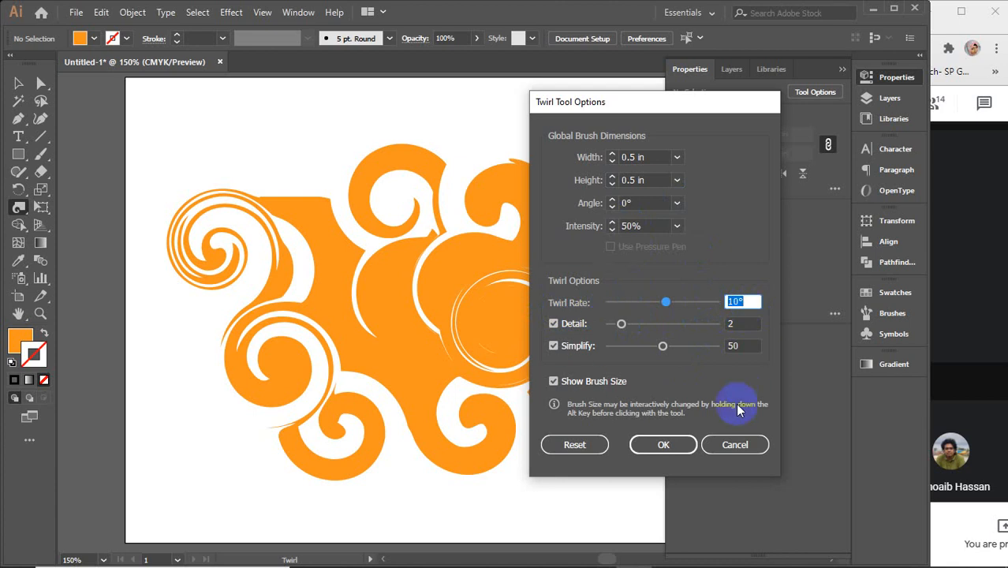
click(663, 444)
- Add small curls to the artwork's upper-right bump, upper-left edge and right edge with the smaller twirl brush
click(584, 384)
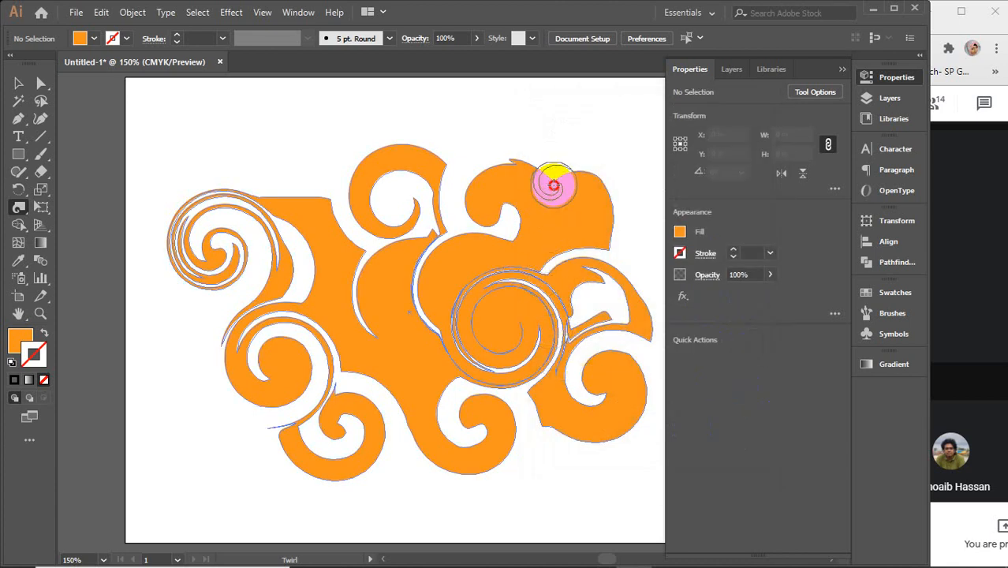
mouse_move(553, 184)
mouse_down()
mouse_move(314, 221)
mouse_move(327, 146)
mouse_move(394, 125)
mouse_move(441, 173)
mouse_move(446, 115)
mouse_move(369, 200)
mouse_move(302, 195)
mouse_up()
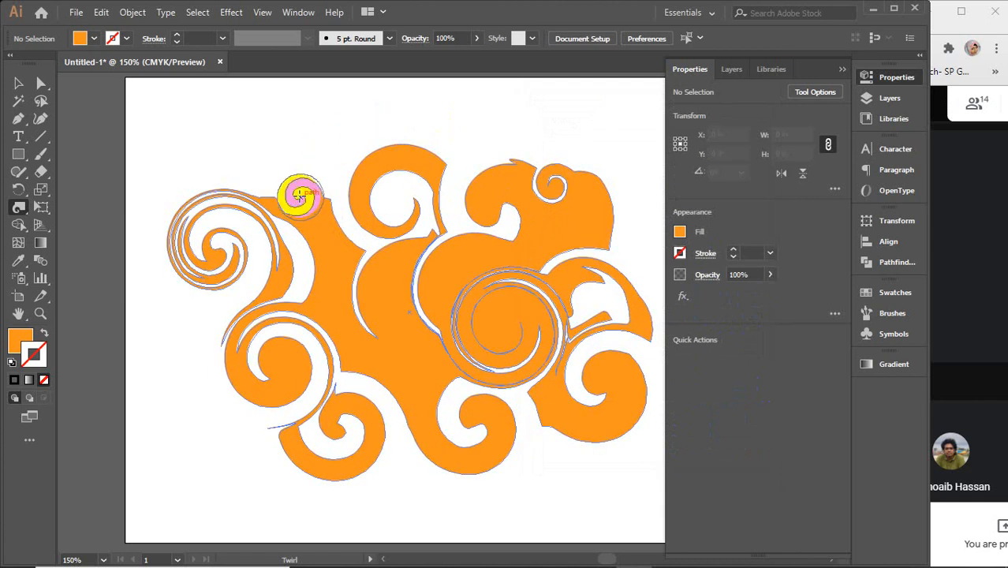
drag(619, 221, 619, 217)
drag(400, 252, 400, 252)
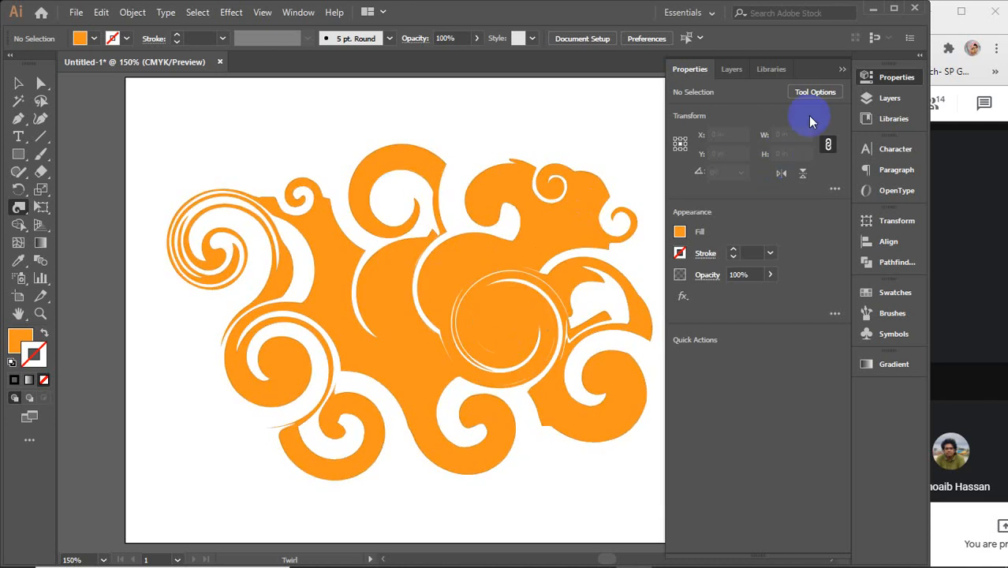
- Raise the Twirl tool's twirl rate to 180°
click(818, 92)
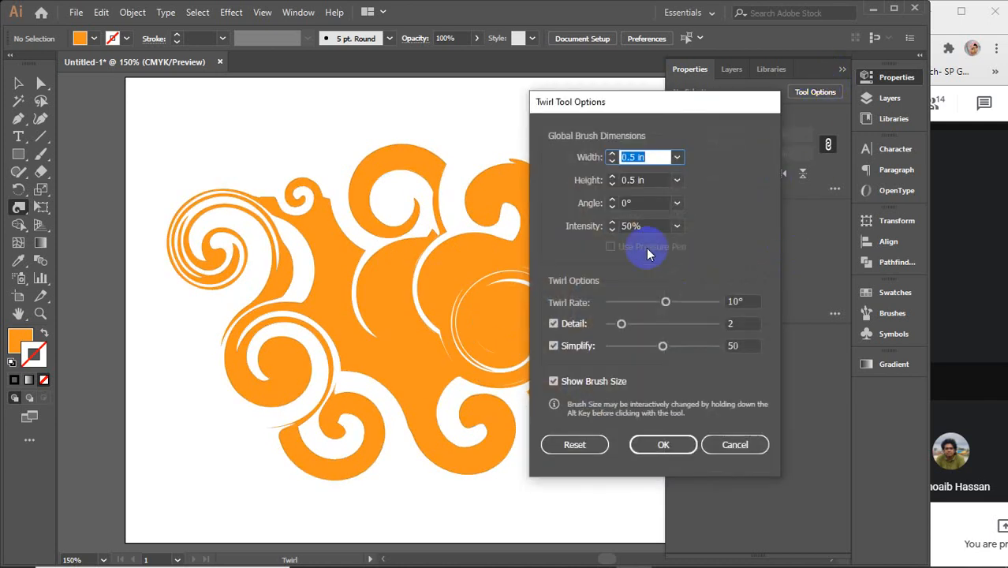
drag(691, 304, 715, 304)
click(664, 444)
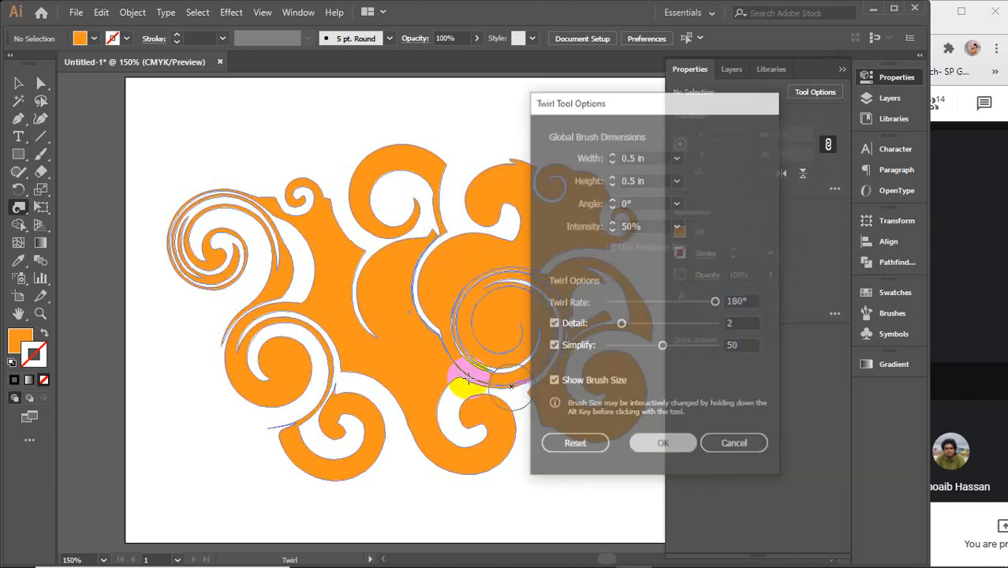
- Twirl several small, tightly wound spirals along the artwork's bottom and lower-right edges and beneath the large central spiral
drag(401, 426, 400, 426)
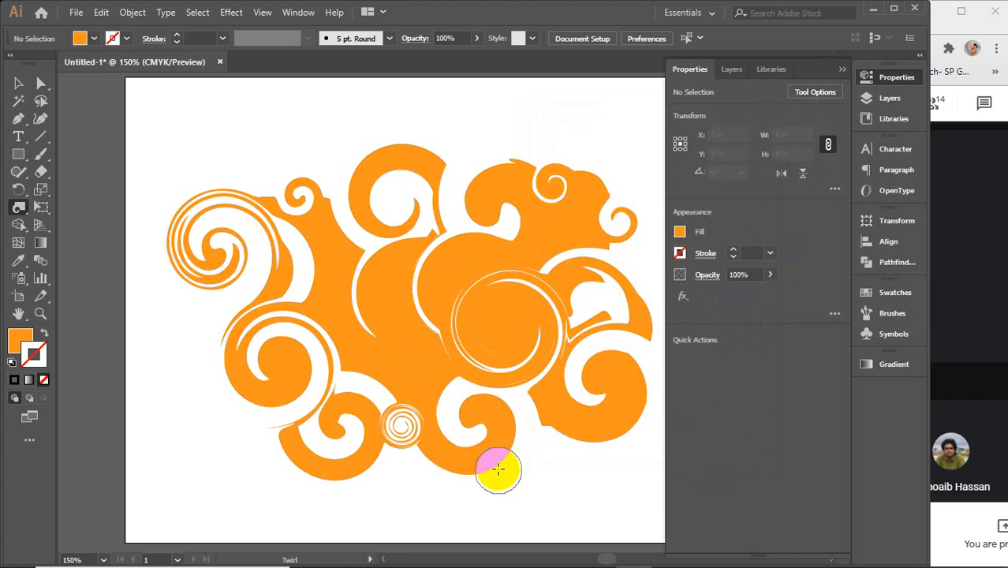
drag(498, 468, 499, 463)
drag(593, 443, 593, 443)
drag(632, 405, 635, 407)
drag(517, 418, 516, 416)
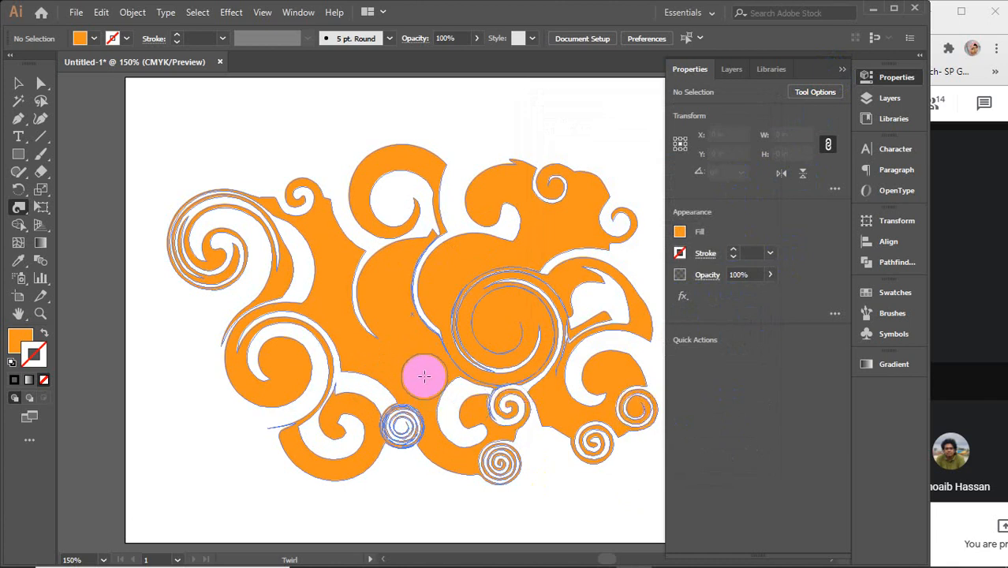
drag(423, 376, 446, 380)
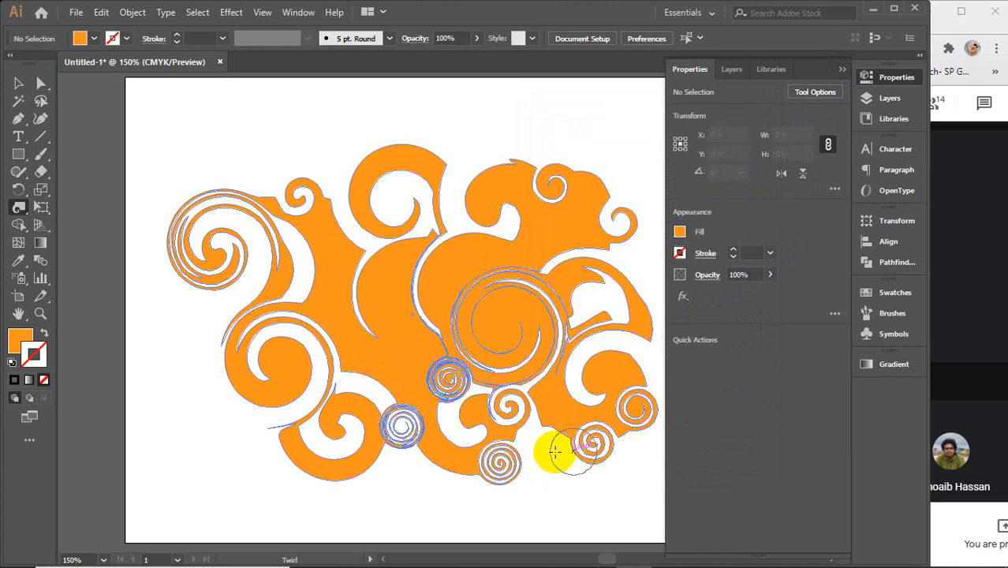
- Delete the twirled artwork to empty the artboard and hide the object properties
click(18, 84)
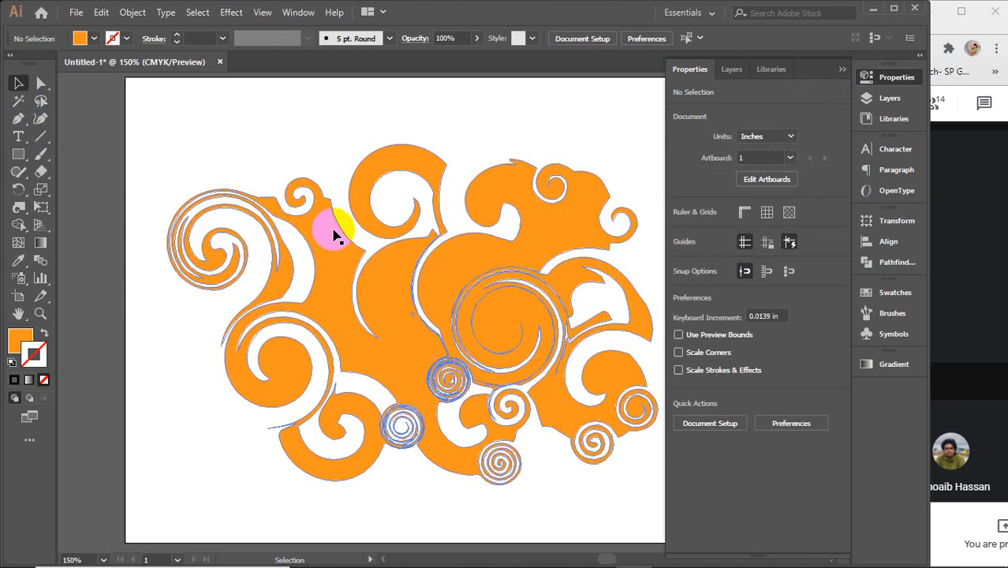
click(334, 235)
key(Delete)
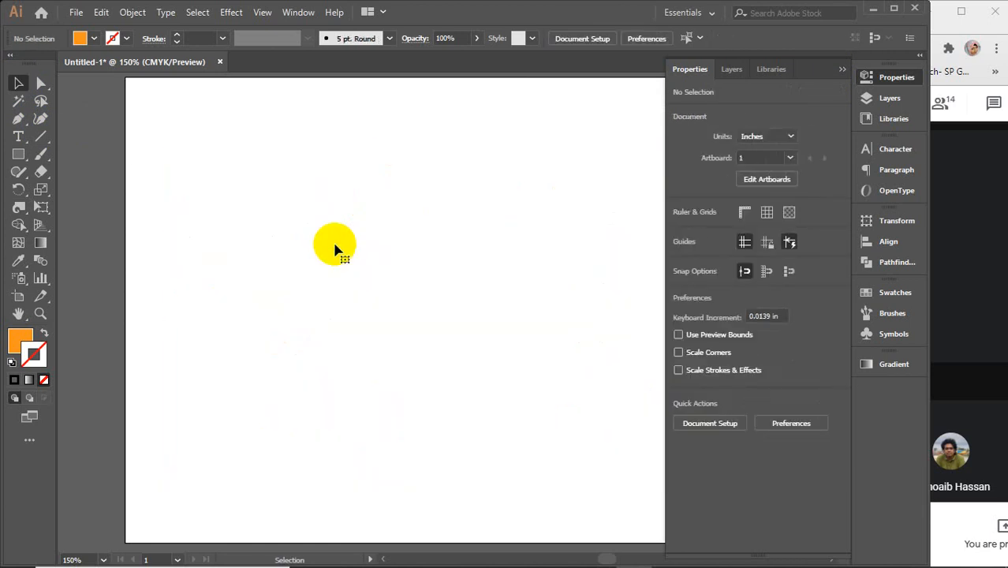
click(841, 70)
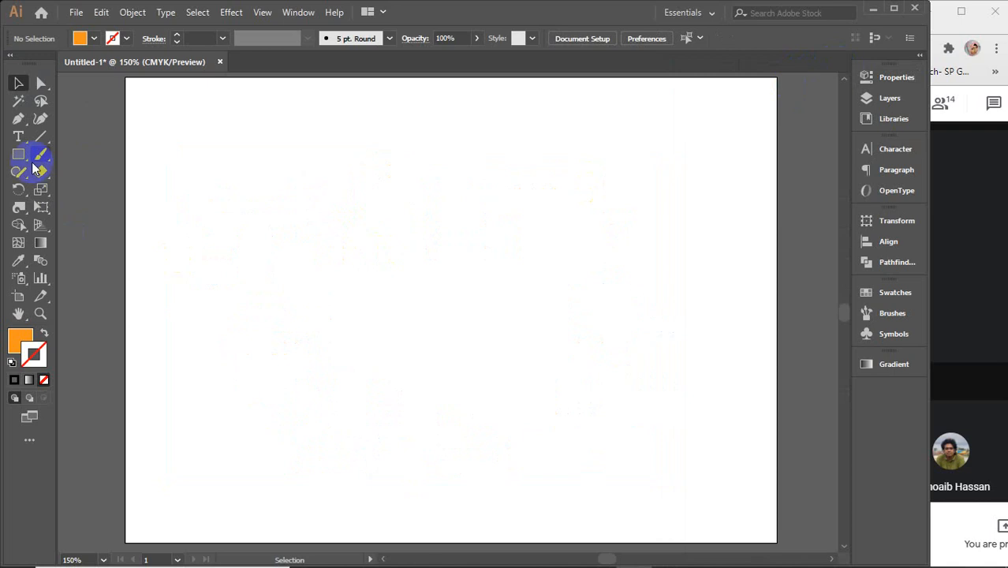
- Draw a vertical line in the middle of the artboard and give it a 1 pt stroke
click(41, 136)
drag(441, 390, 440, 214)
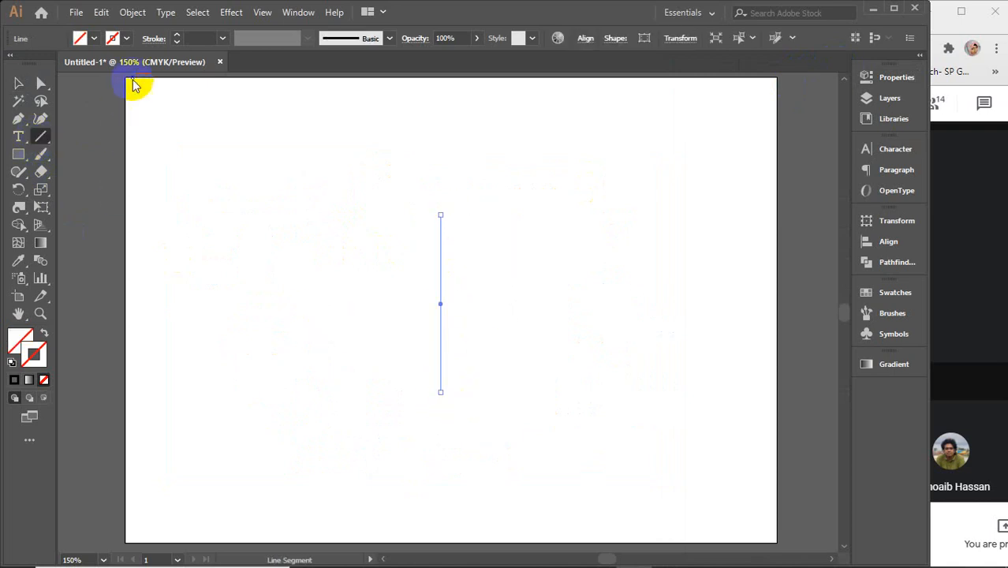
click(201, 36)
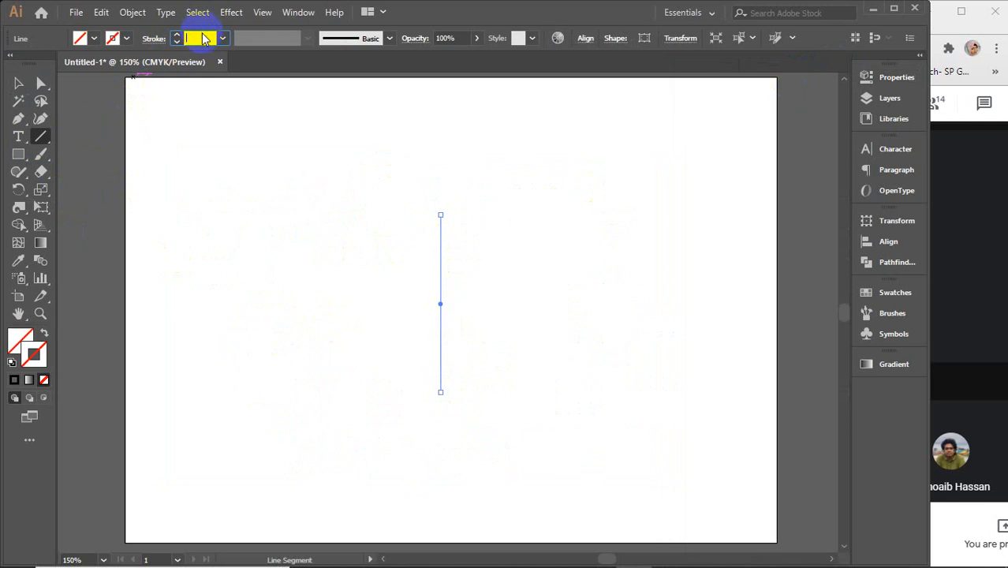
text(0.5)
key(Return)
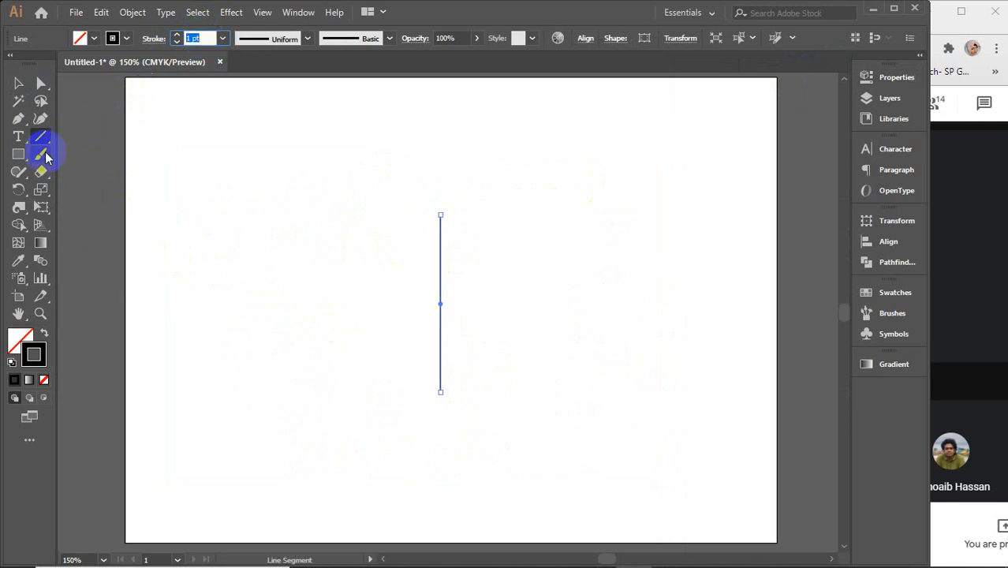
- Draw four slanted branch lines ending on the vertical trunk line, two on its right side and two shorter ones on its left
drag(506, 214, 440, 287)
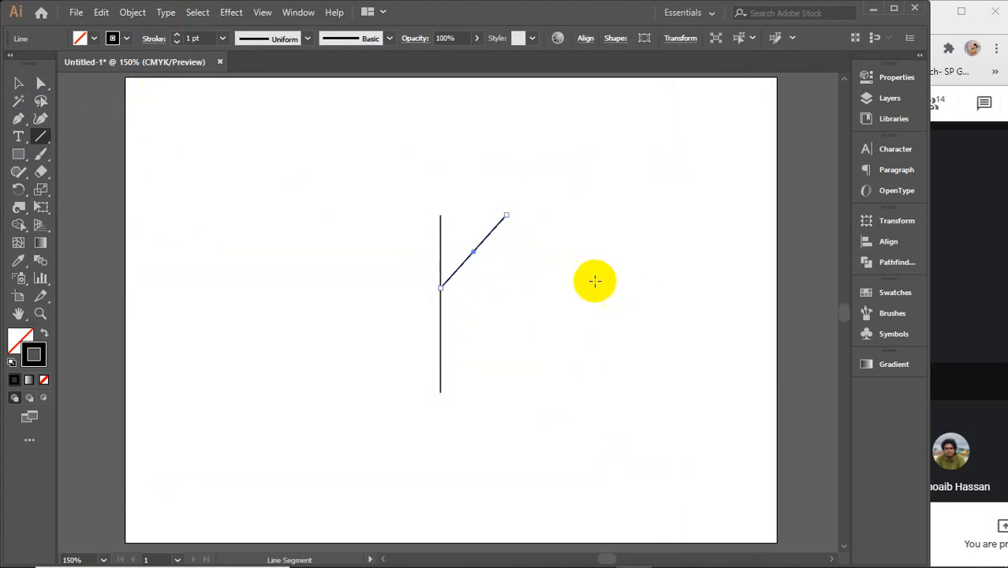
drag(531, 287, 440, 375)
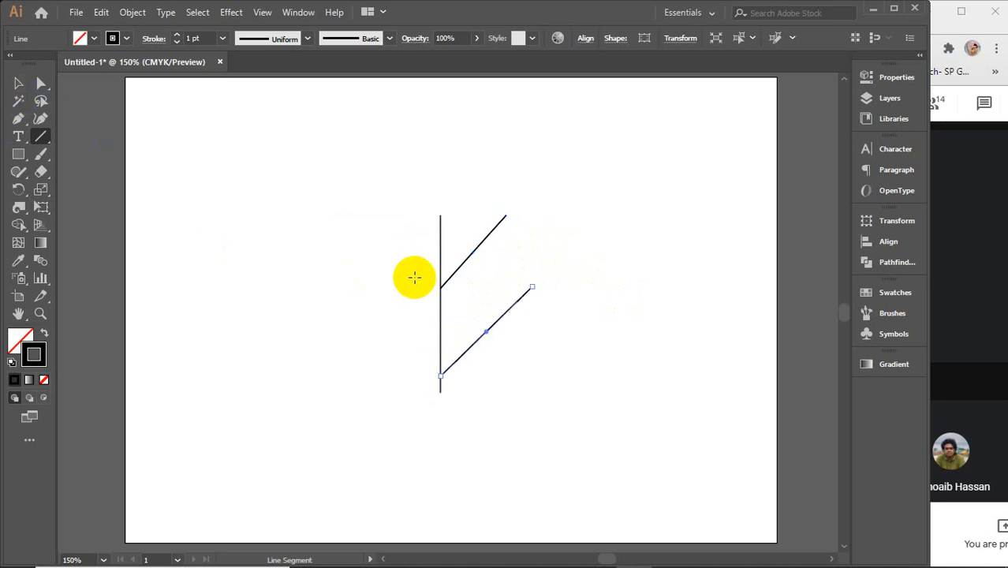
drag(392, 230, 440, 260)
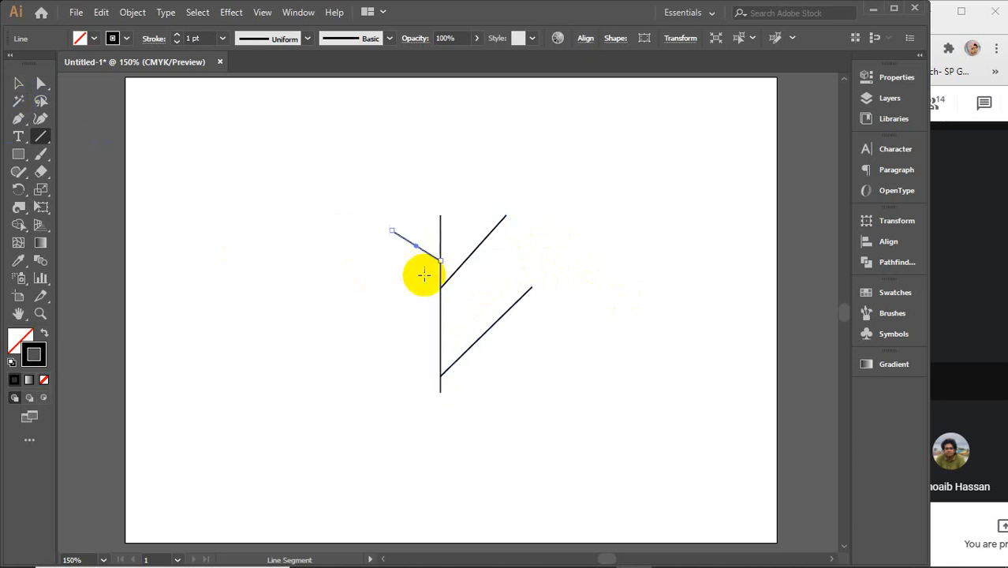
drag(378, 296, 440, 329)
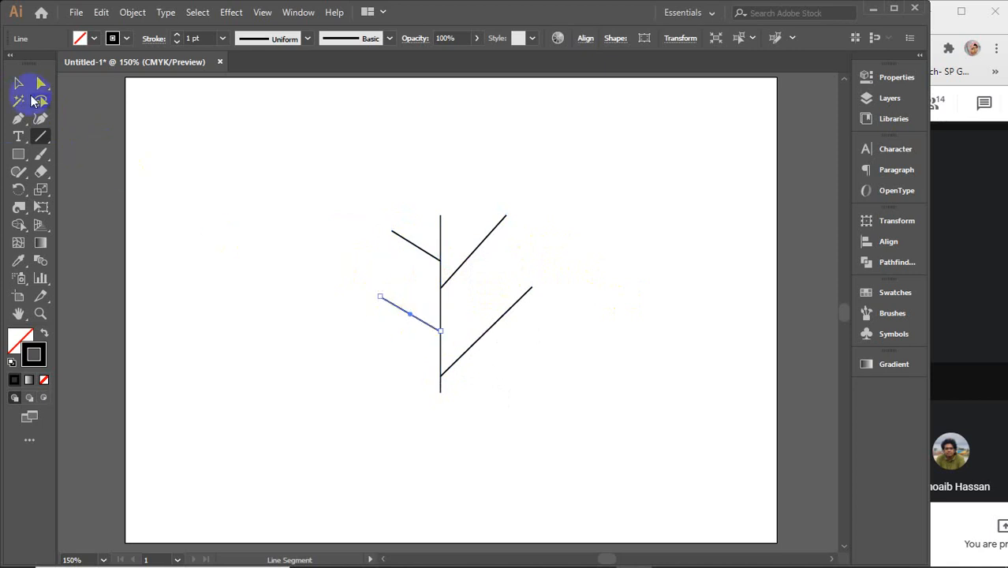
- Bend the straight lower-left branch into an upward-bulging curve with the Reshape tool
click(19, 83)
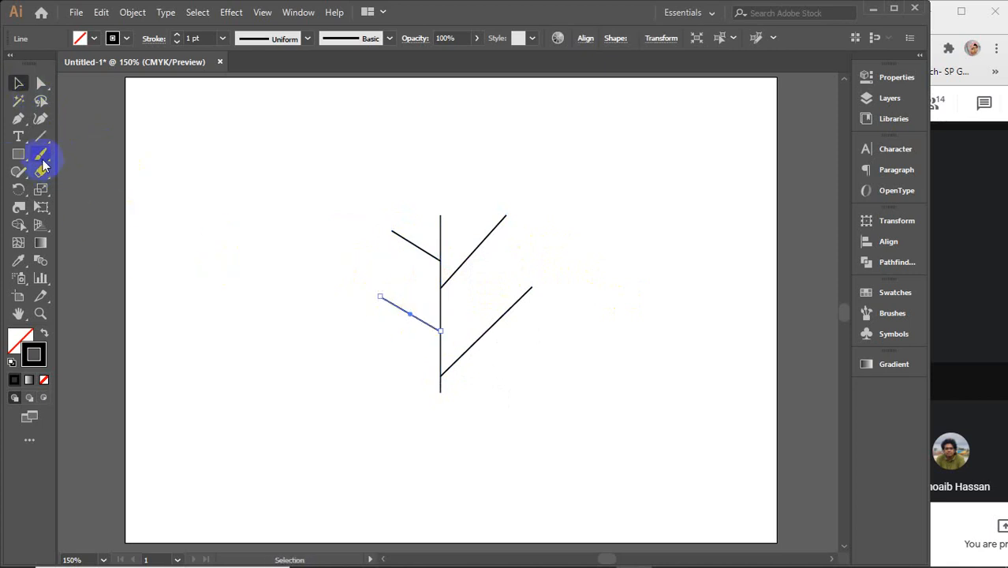
drag(43, 186, 108, 227)
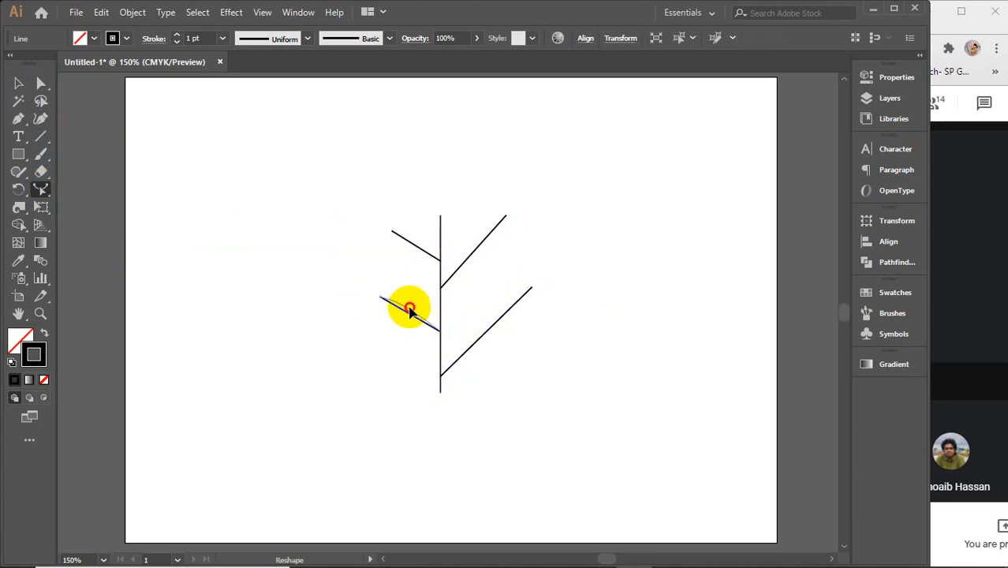
drag(408, 311, 410, 306)
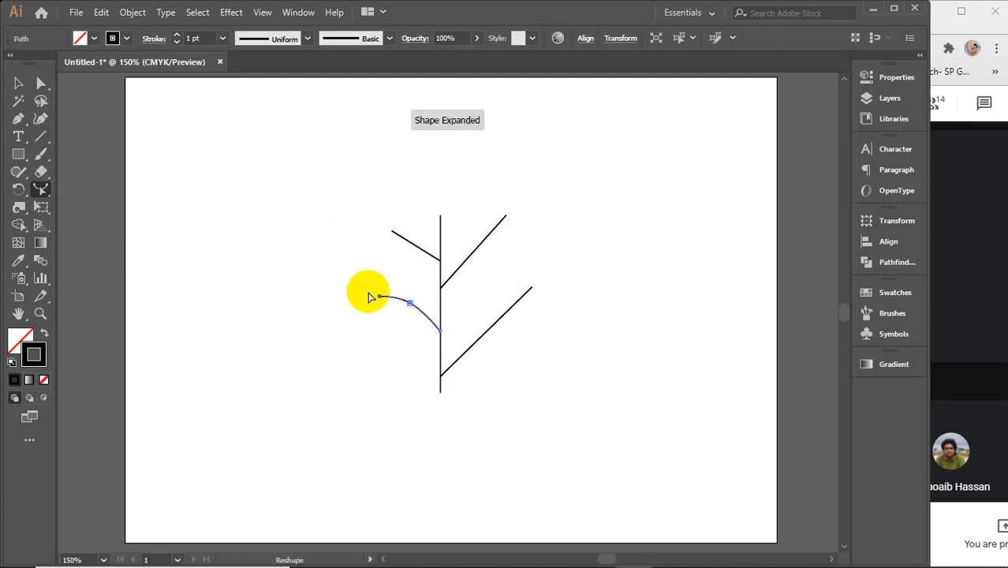
key(v)
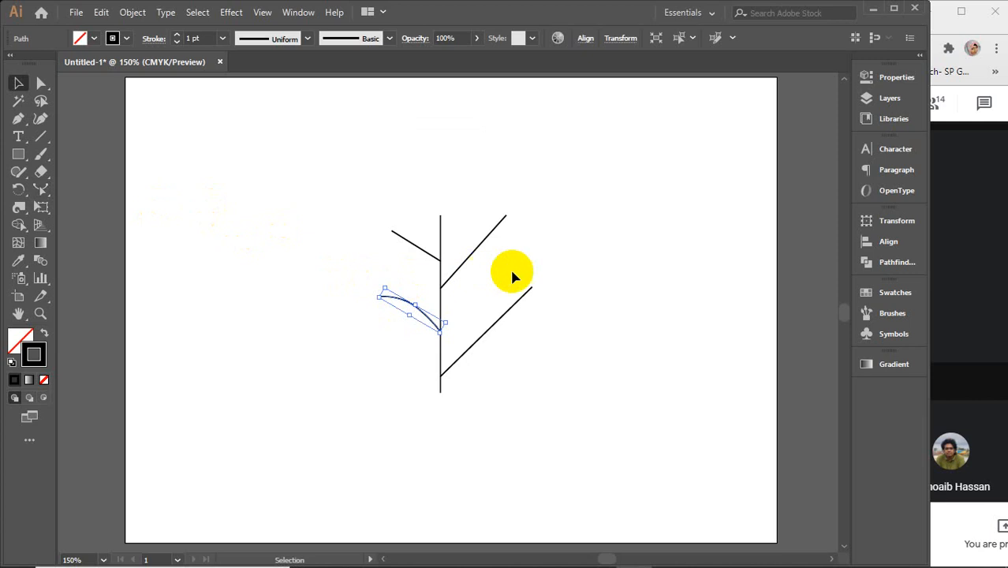
- Reshape the straight upper-right branch into a gentle curve bulging up toward the stem
click(471, 254)
click(41, 189)
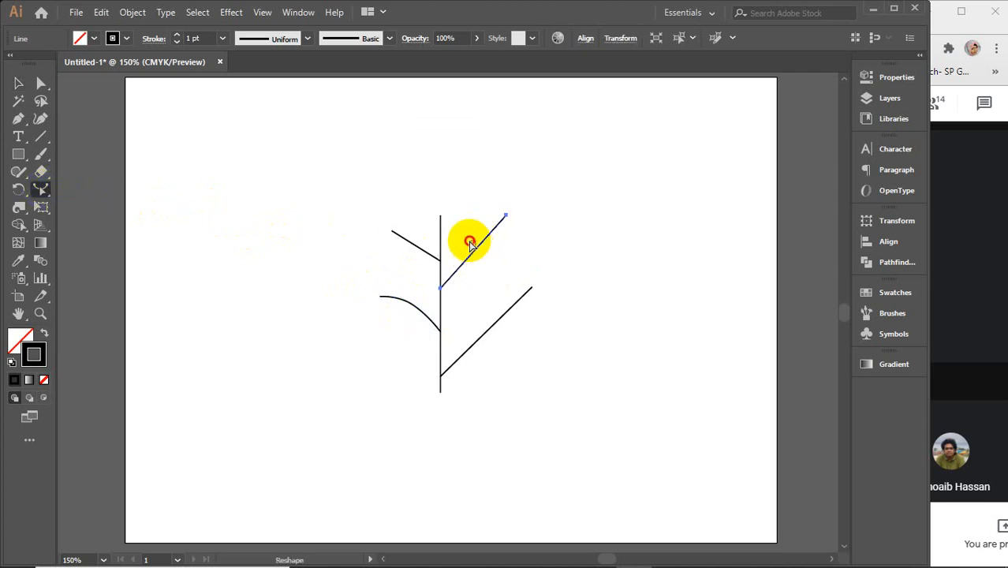
drag(475, 249, 465, 243)
key(v)
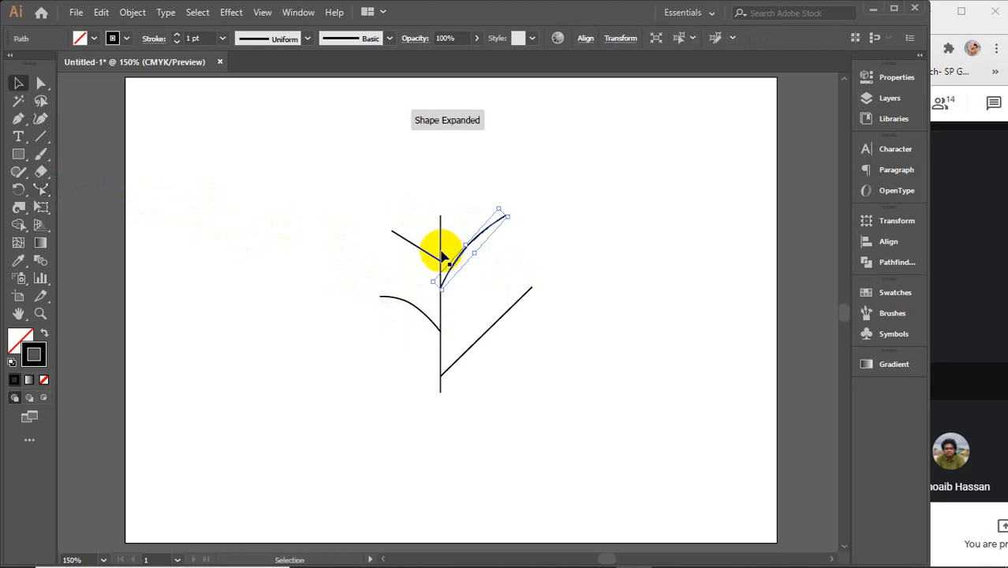
- Reshape the upper-left branch into a curve that bulges upward from its middle
click(422, 249)
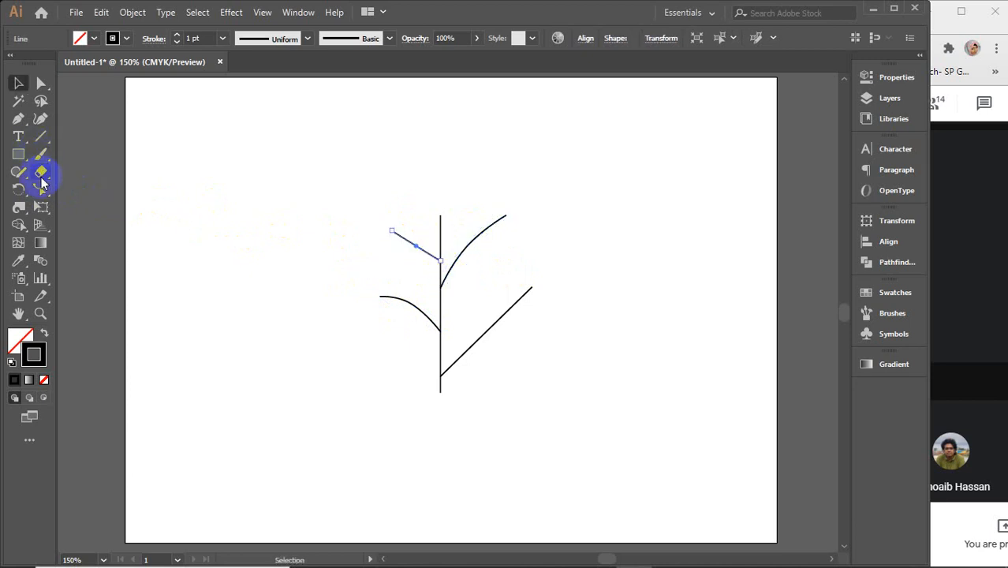
click(41, 189)
click(421, 247)
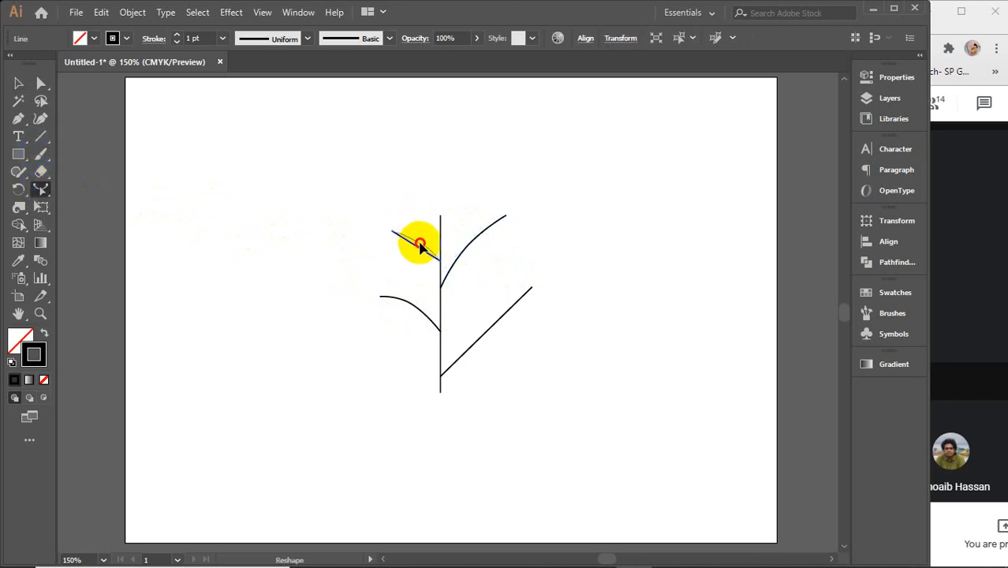
drag(420, 246, 416, 237)
key(v)
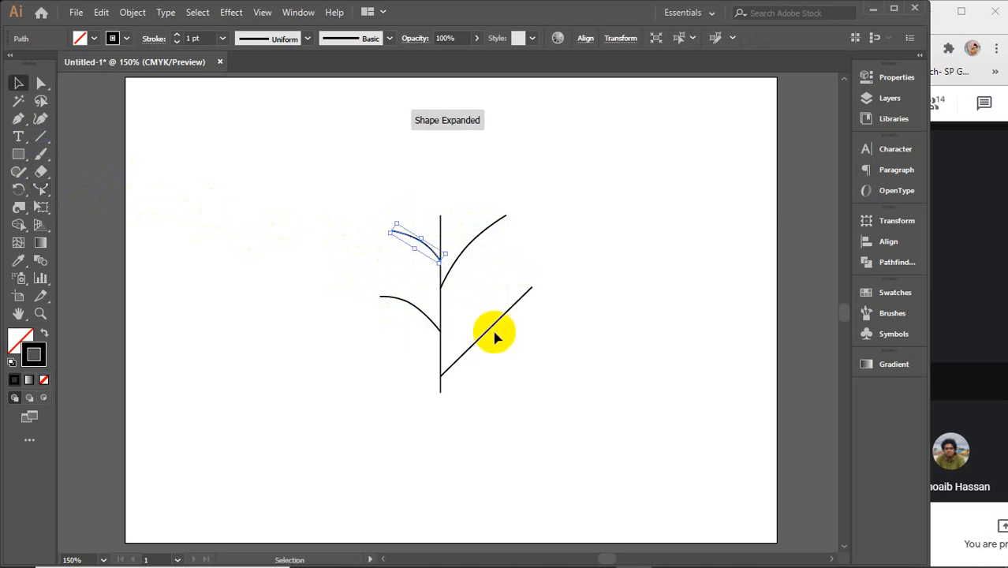
- Reshape the lower-right branch into a curve that bulges up toward the stem
click(481, 338)
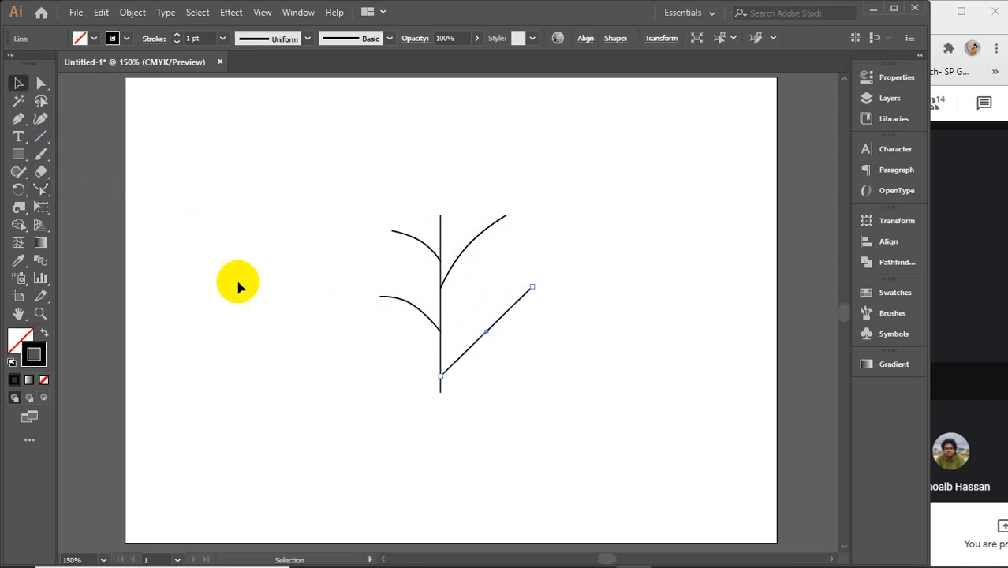
click(41, 188)
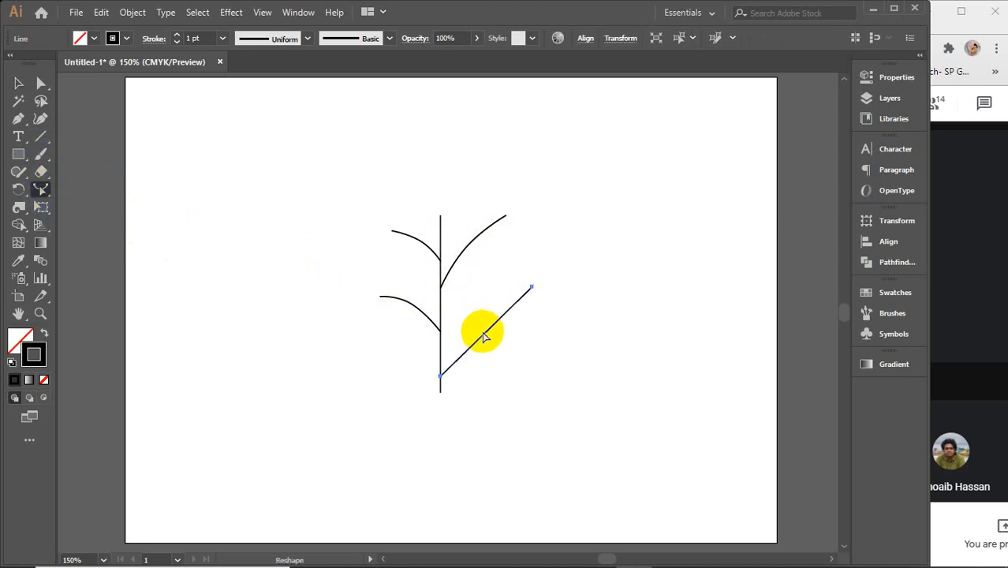
drag(481, 341, 473, 324)
key(v)
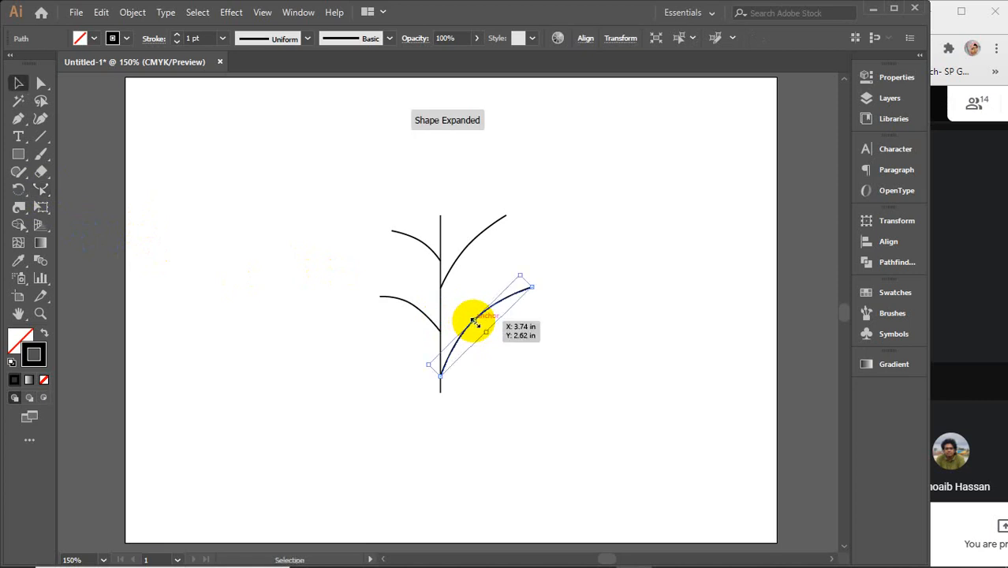
- Reshape the vertical stem into a slight S-curve, bowing its lower part right and its upper part left
click(442, 310)
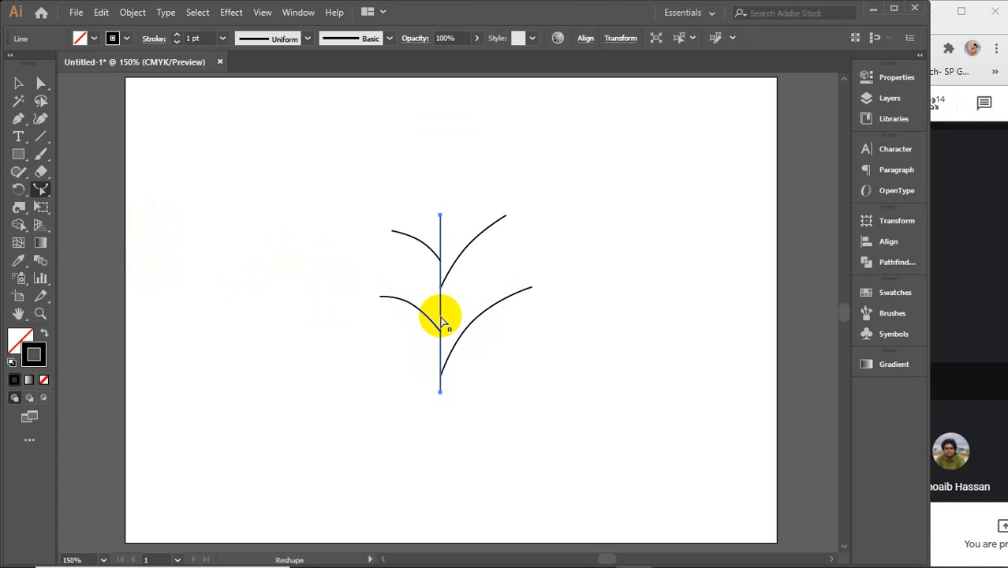
drag(440, 348, 445, 344)
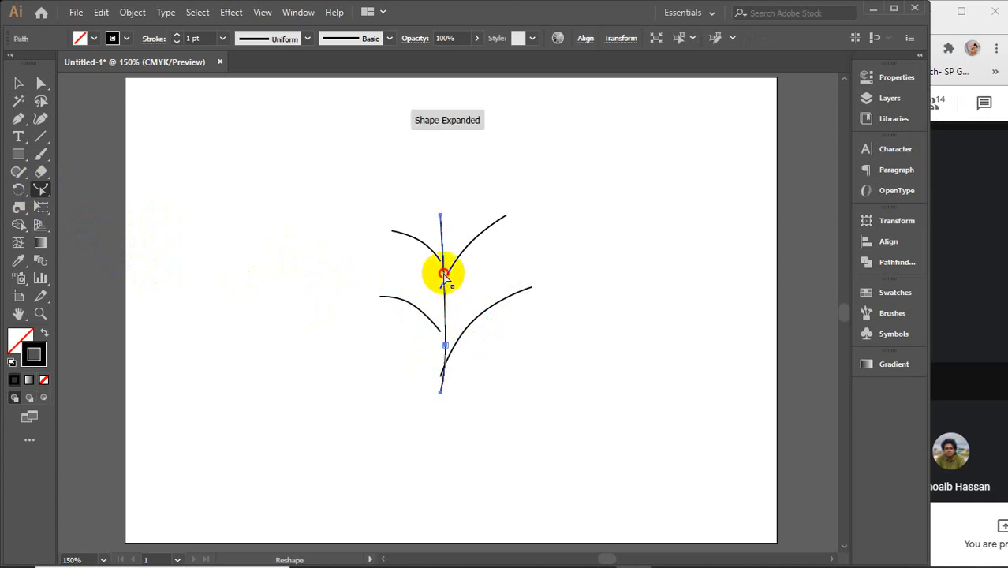
drag(444, 274, 439, 276)
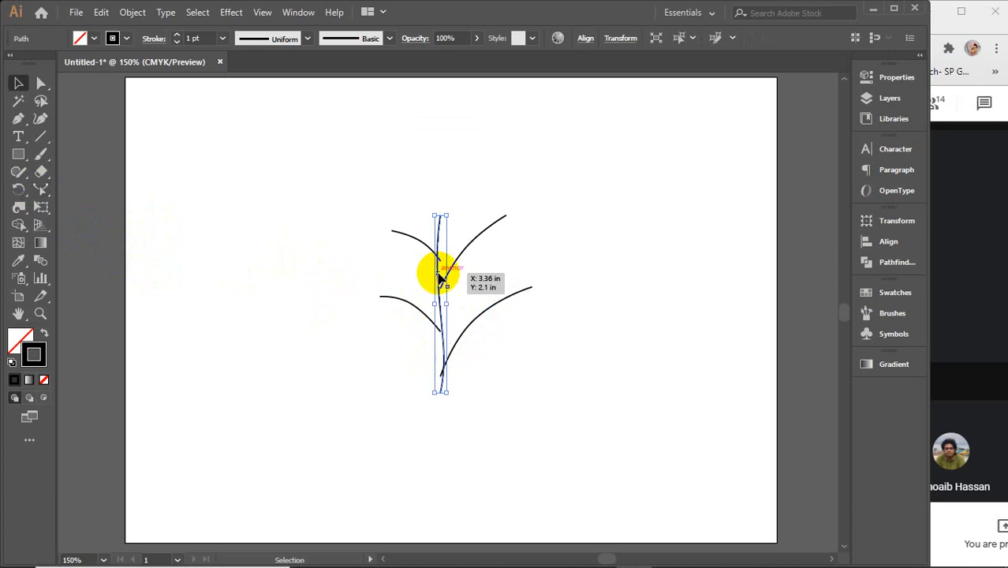
- Move the upper-left branch slightly left so that its base meets the curved stem
key(ctrl+equal)
key(ctrl+equal)
key(ctrl+equal)
key(ctrl+equal)
click(434, 191)
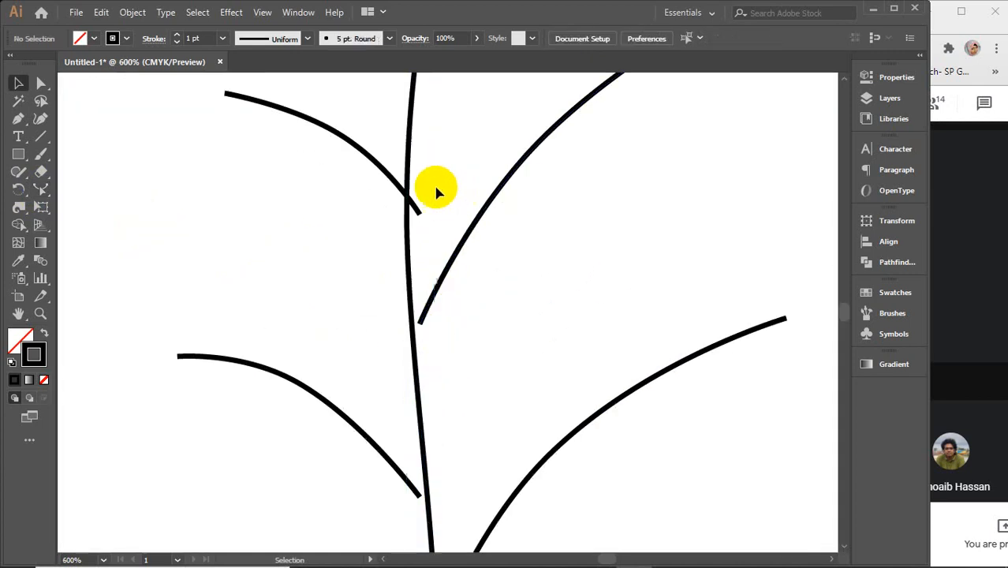
mouse_move(395, 187)
mouse_down()
mouse_move(372, 189)
mouse_move(380, 194)
mouse_up()
key(Right)
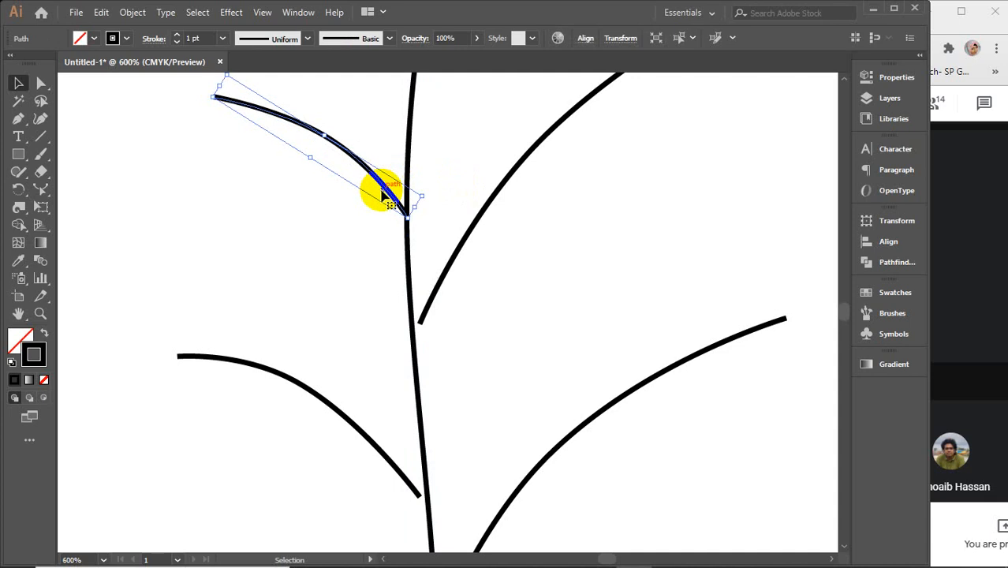
- Move the upper-right and lower-left branches so that their bases touch the curved stem
drag(444, 288, 434, 285)
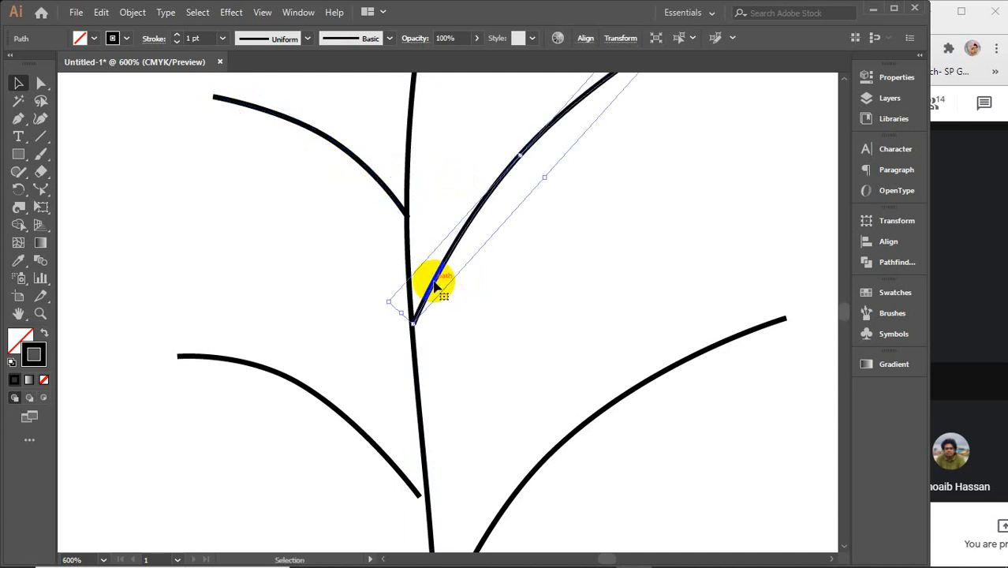
key(Up)
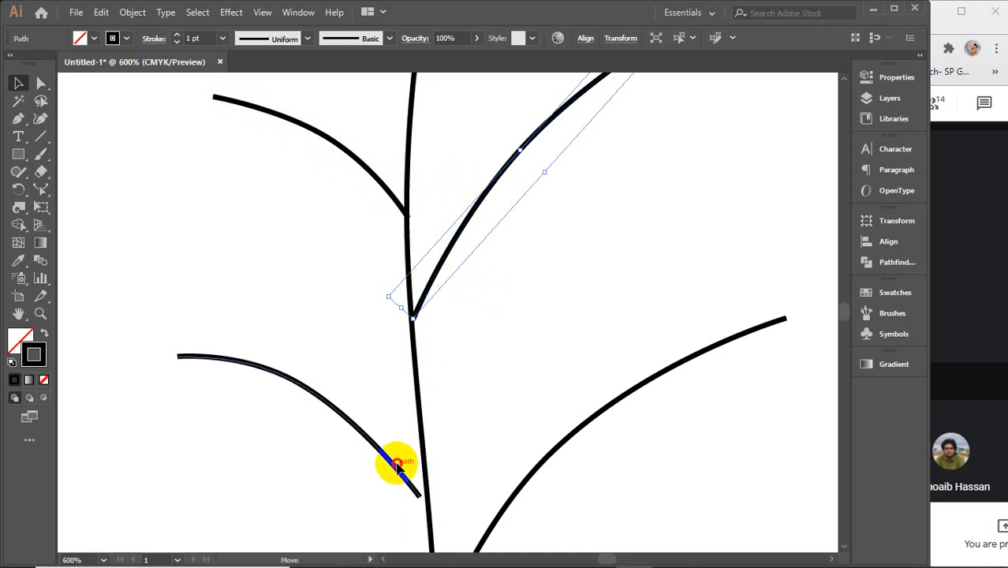
drag(396, 470, 399, 459)
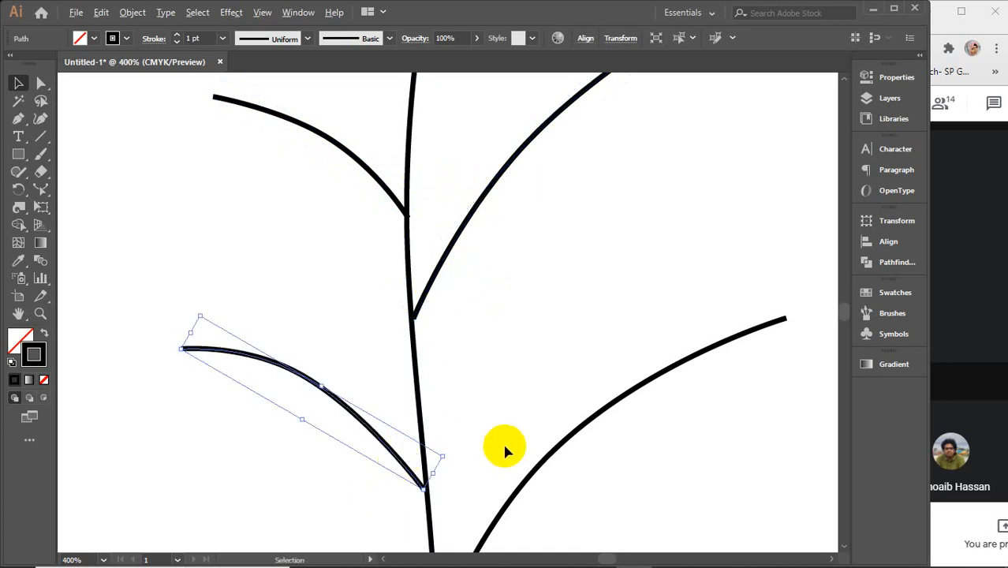
- Fine-tune the positions of the upper-right and lower-left branches to join their bases cleanly to the stem
scroll(502, 442, down, 1)
key(space)
drag(488, 461, 496, 385)
click(485, 351)
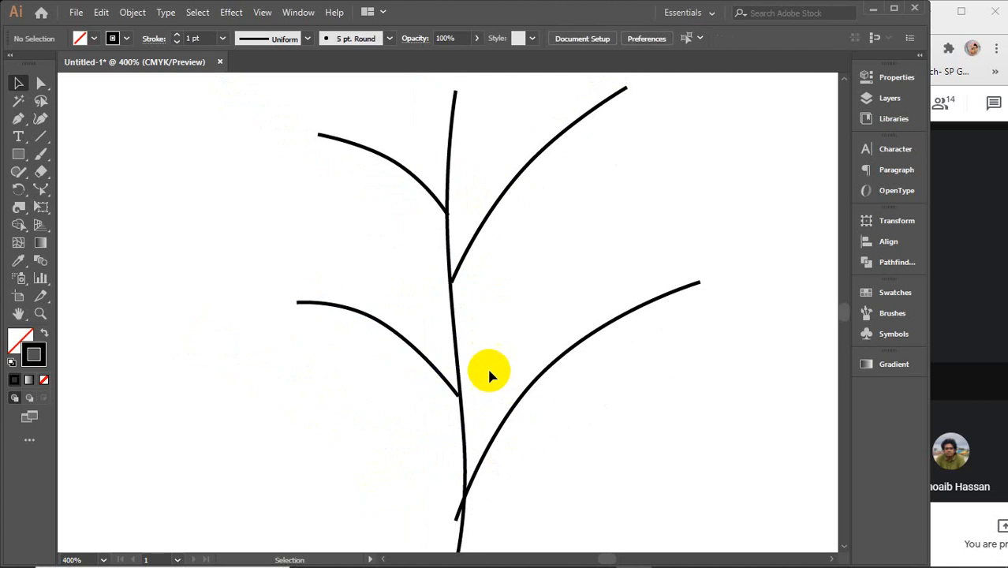
scroll(453, 390, up, 2)
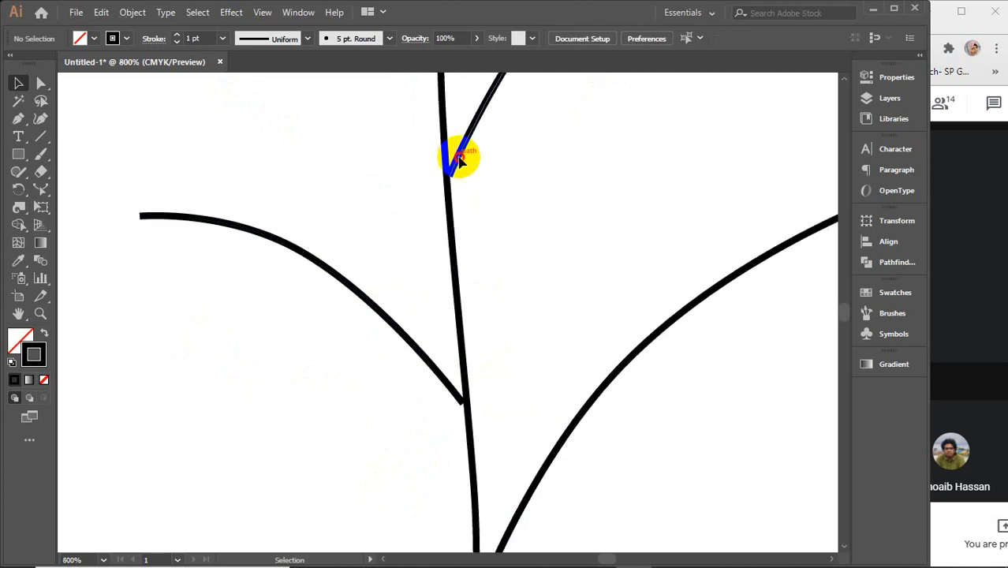
drag(459, 158, 455, 155)
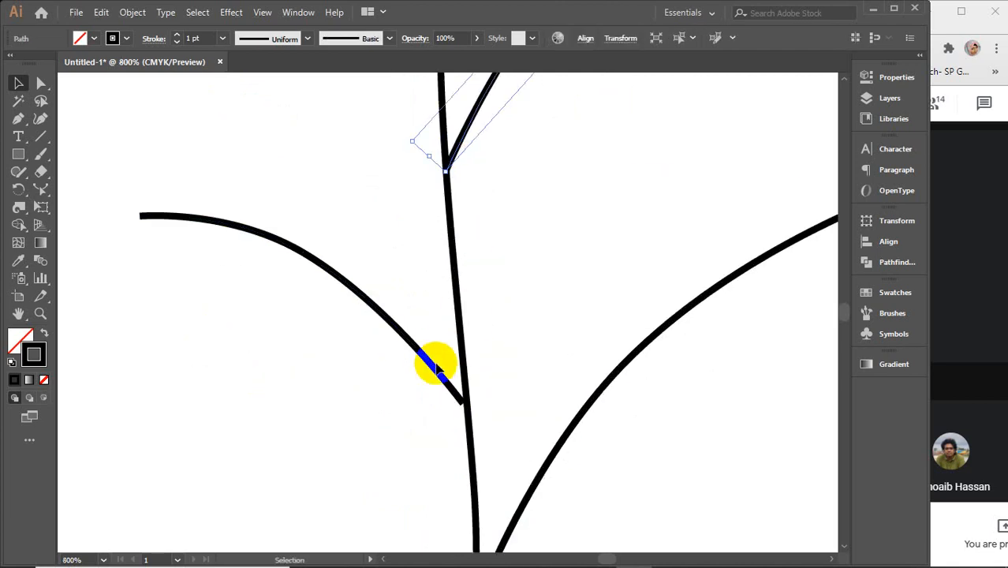
drag(437, 365, 471, 368)
- Move the lower-right branch to the right so that its base meets the stem without crossing it, and deselect it
scroll(533, 474, down, 2)
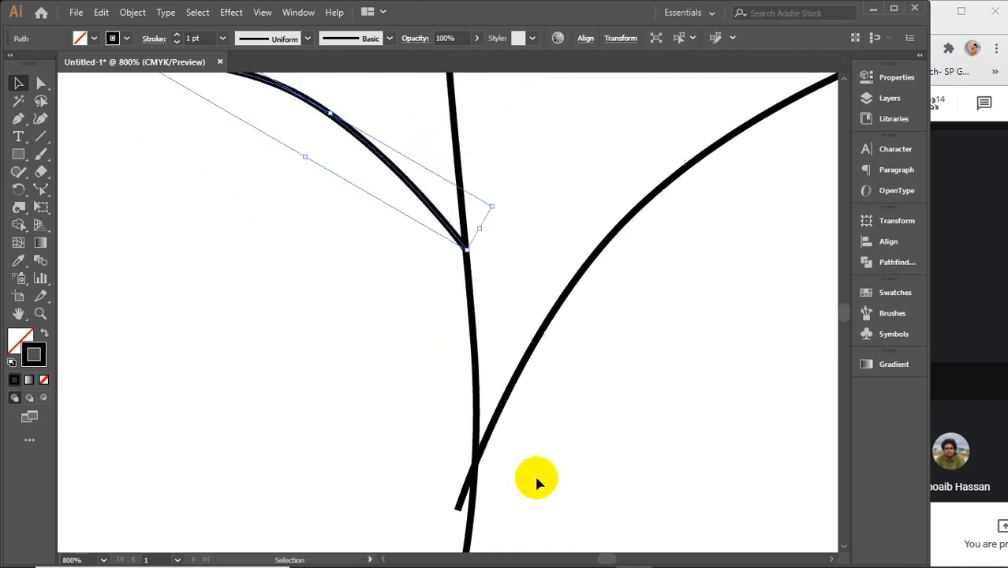
drag(500, 402, 515, 404)
scroll(583, 477, down, 4)
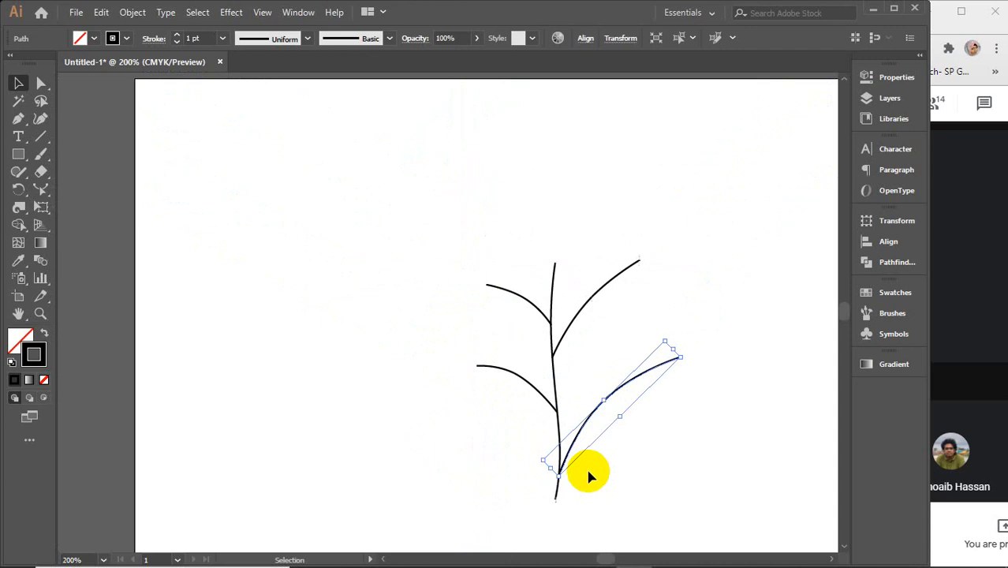
drag(660, 472, 619, 437)
click(709, 410)
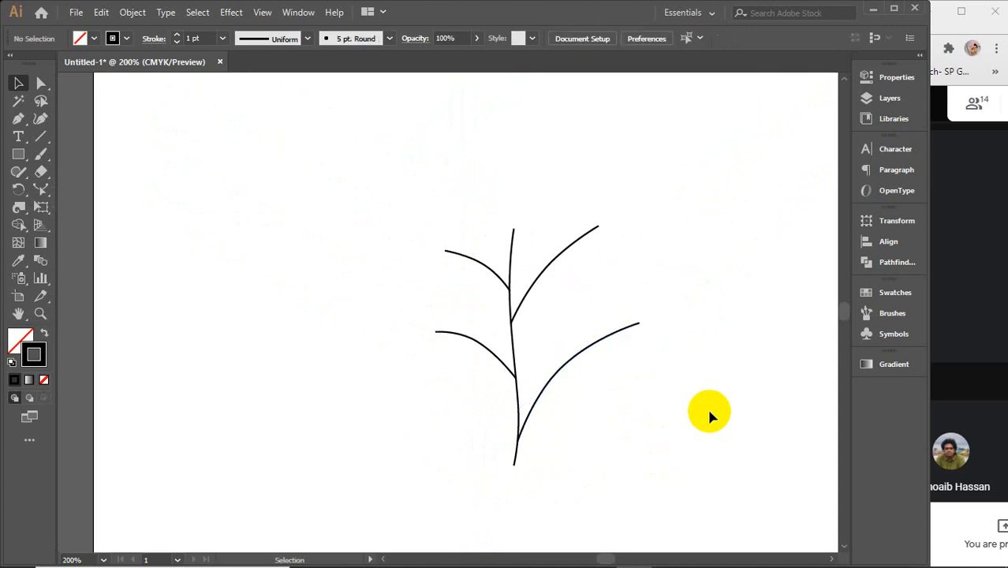
- Curl the outer tip of the upper-left branch into a multi-turn spiral with the Twirl tool
drag(448, 230, 461, 288)
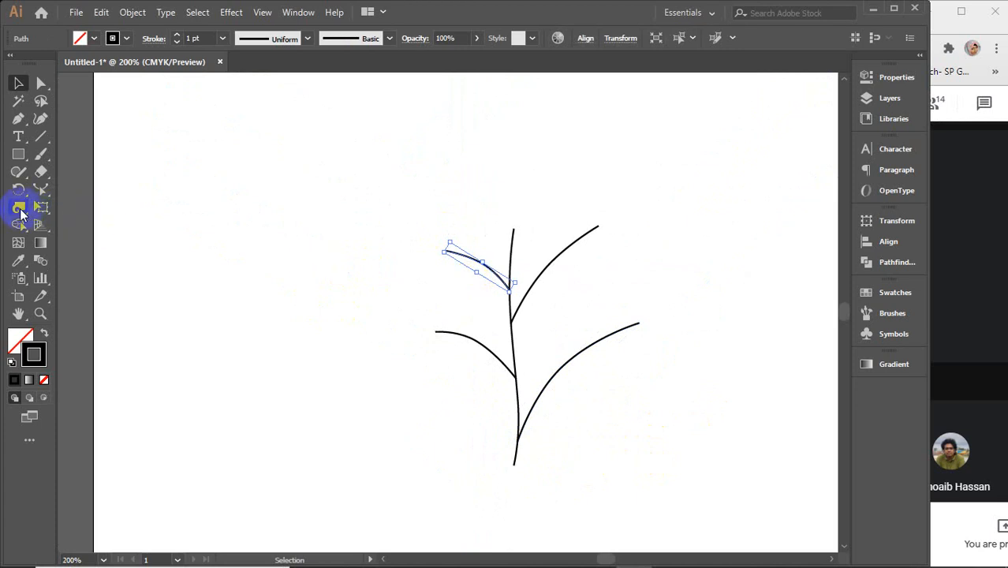
drag(20, 211, 83, 243)
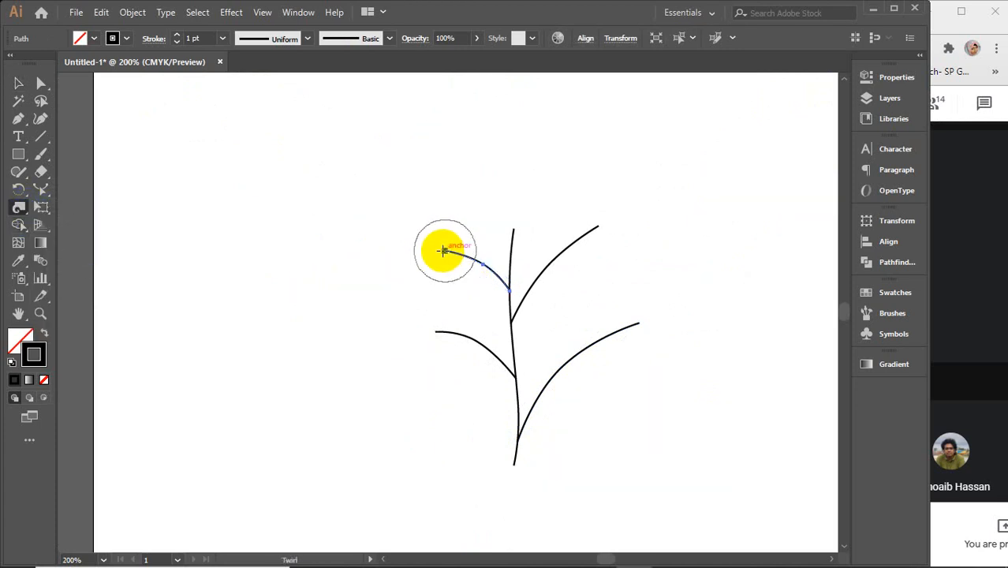
drag(444, 251, 336, 383)
key(v)
- Twirl the outer tip of the lower-left branch into a matching spiral
click(461, 335)
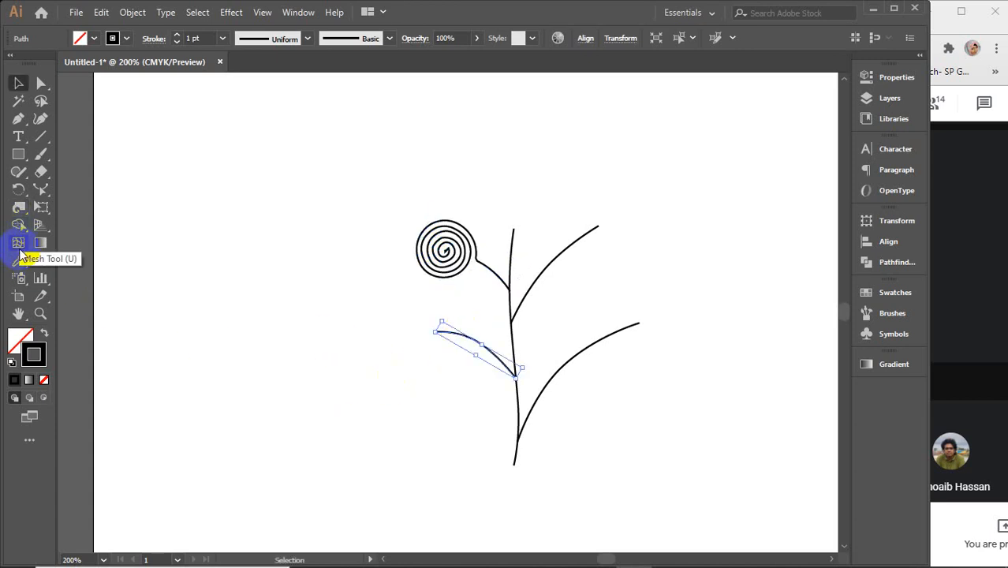
click(19, 207)
drag(436, 320, 435, 332)
key(v)
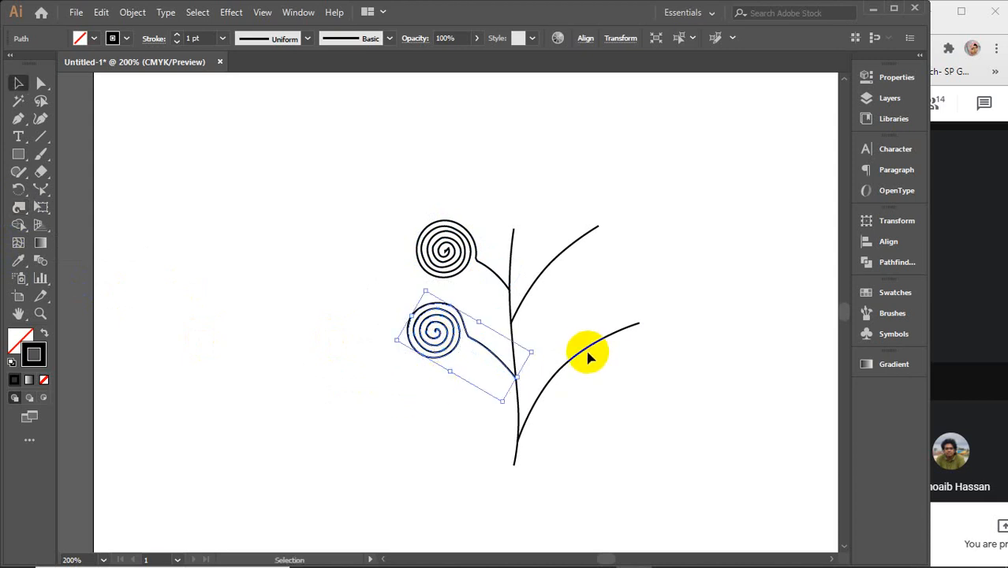
- Try twirling the lower-right branch near its outer tip, and undo the twirl
click(584, 352)
click(19, 226)
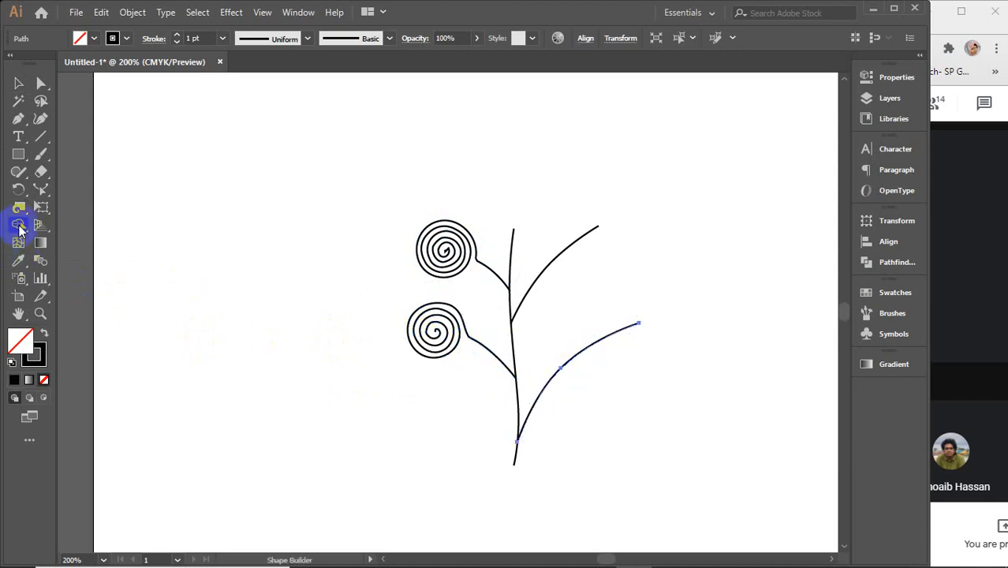
click(19, 207)
mouse_move(614, 286)
mouse_down()
mouse_move(636, 322)
mouse_move(628, 324)
mouse_up()
key(v)
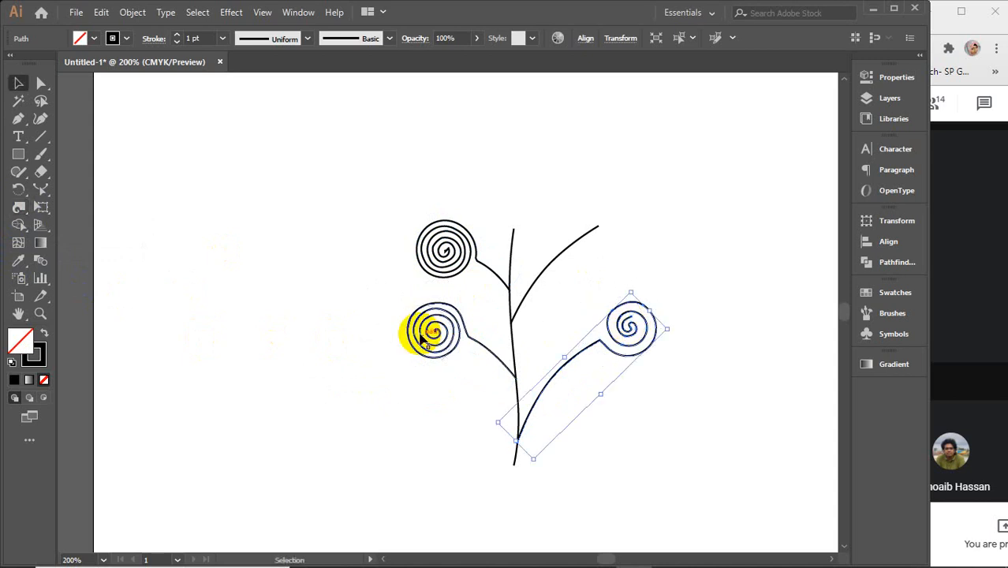
key(ctrl+z)
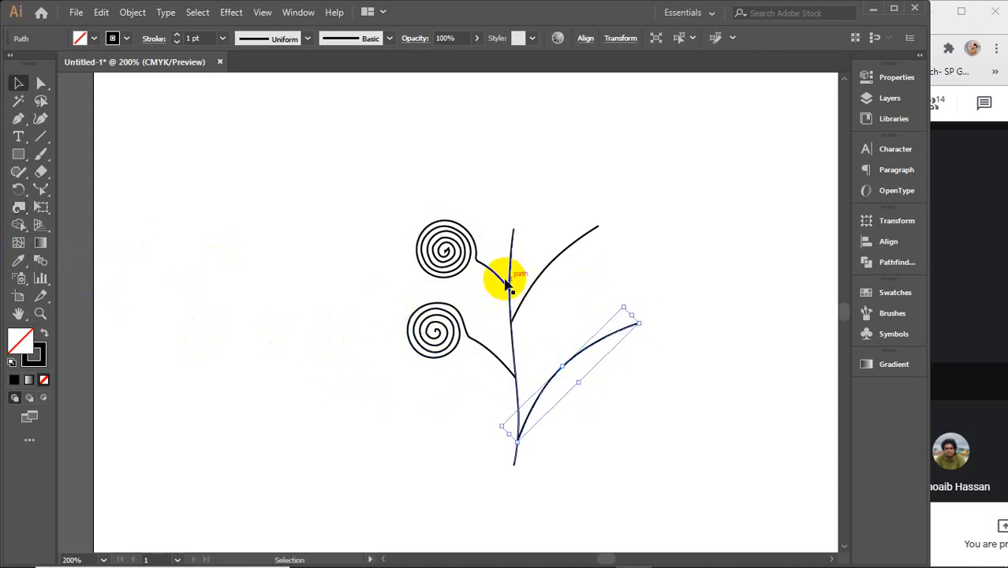
- Curl the outer tip of the lower-right branch into a multi-turn spiral with the Twirl tool
click(18, 207)
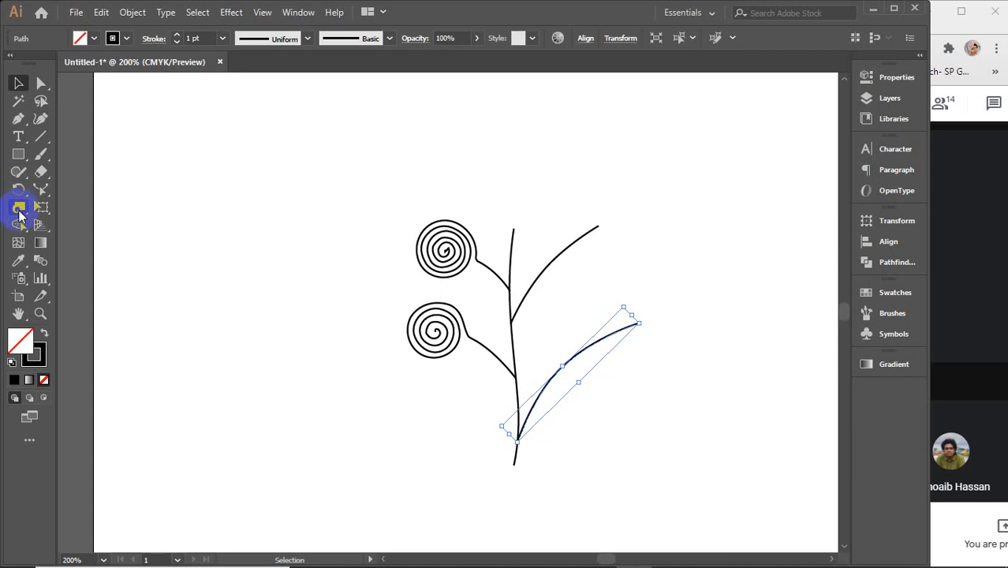
click(637, 325)
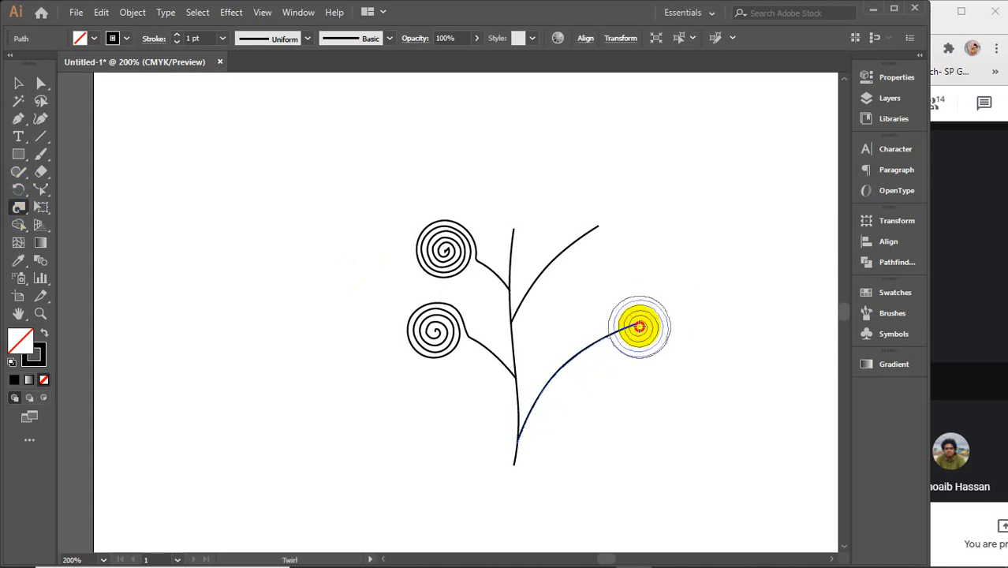
key(v)
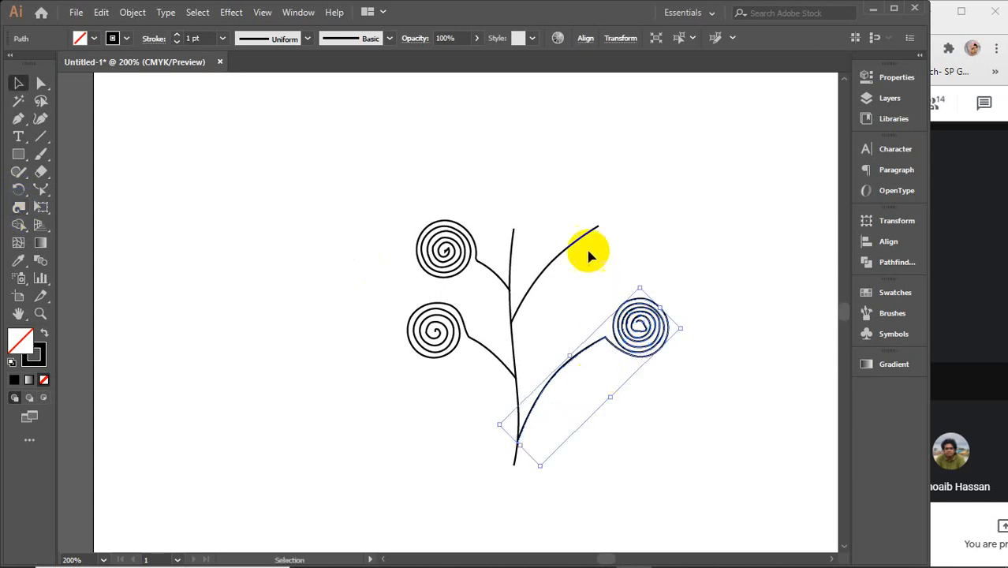
- Twirl the outer tip of the upper-right branch into a spiral like those on the other branches
click(579, 240)
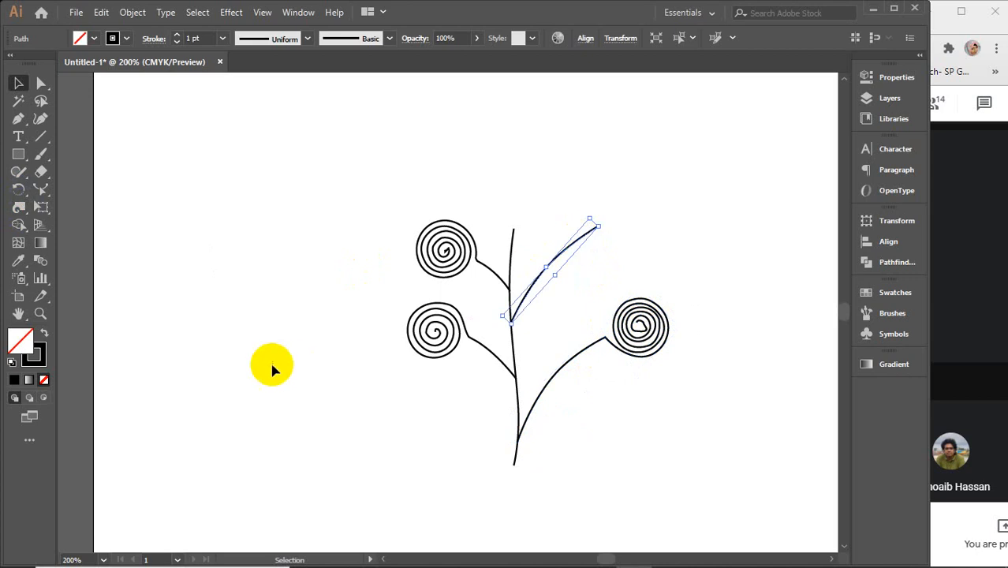
click(19, 206)
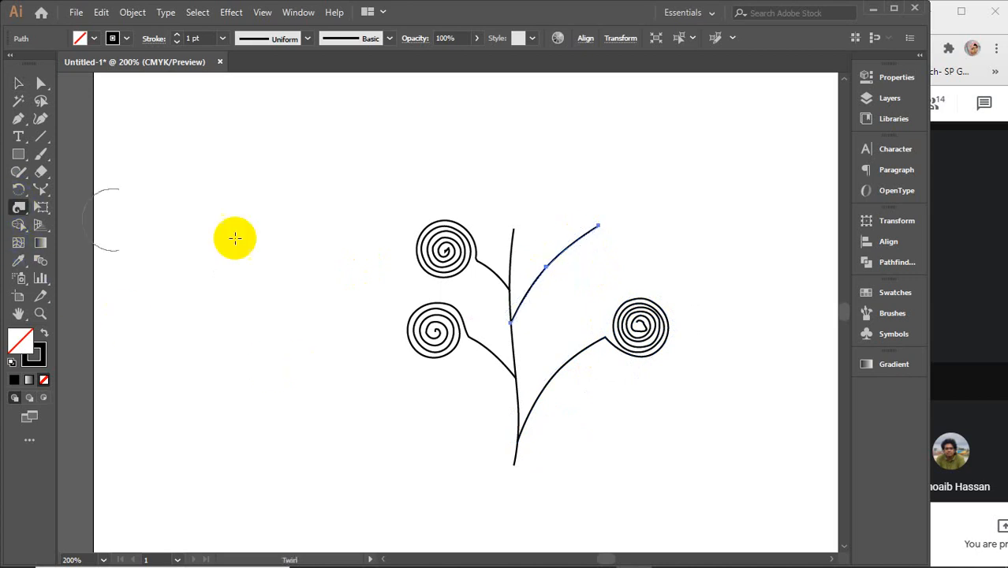
click(603, 227)
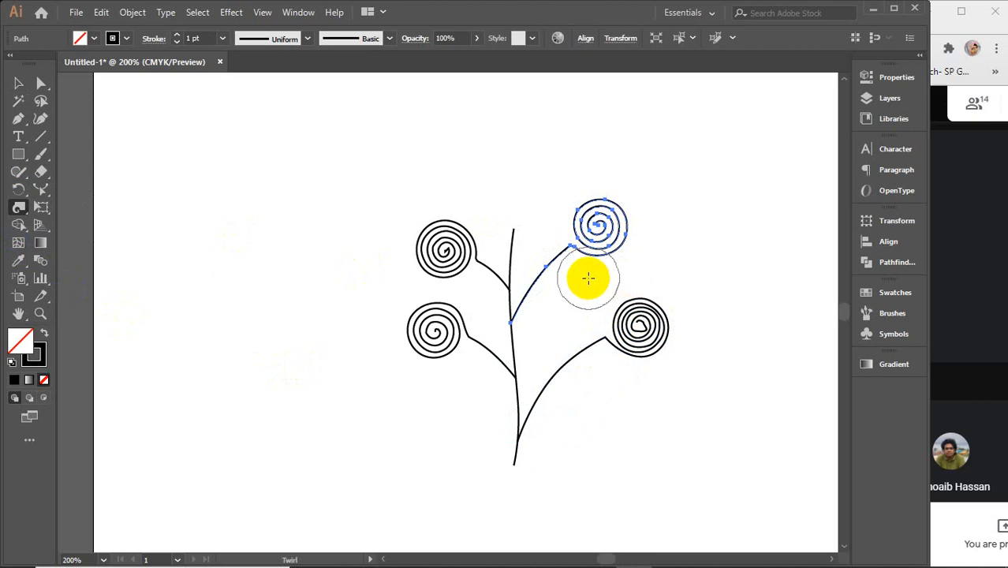
key(v)
- Twirl the upper end of the stem into a spiral and deselect it
click(515, 240)
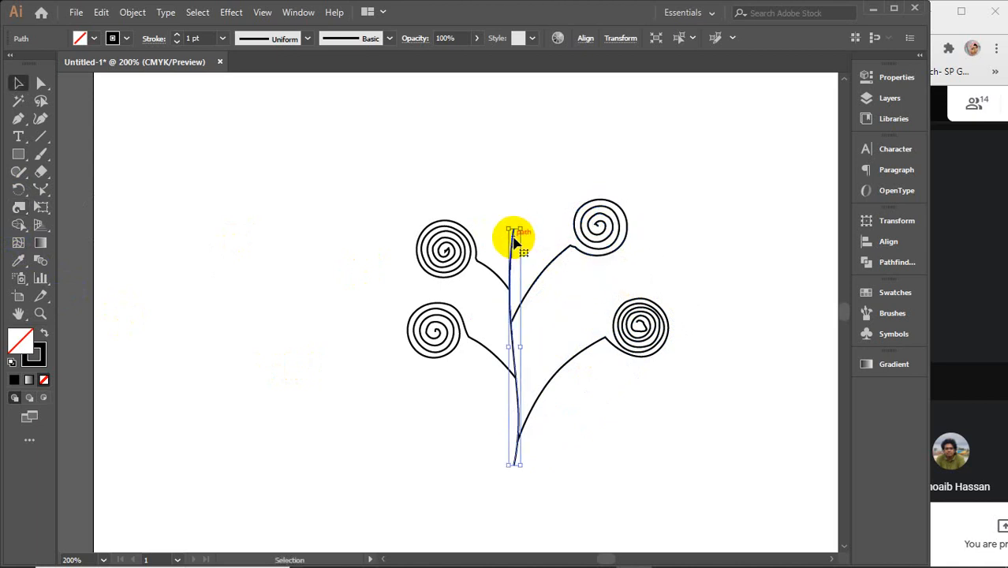
click(18, 207)
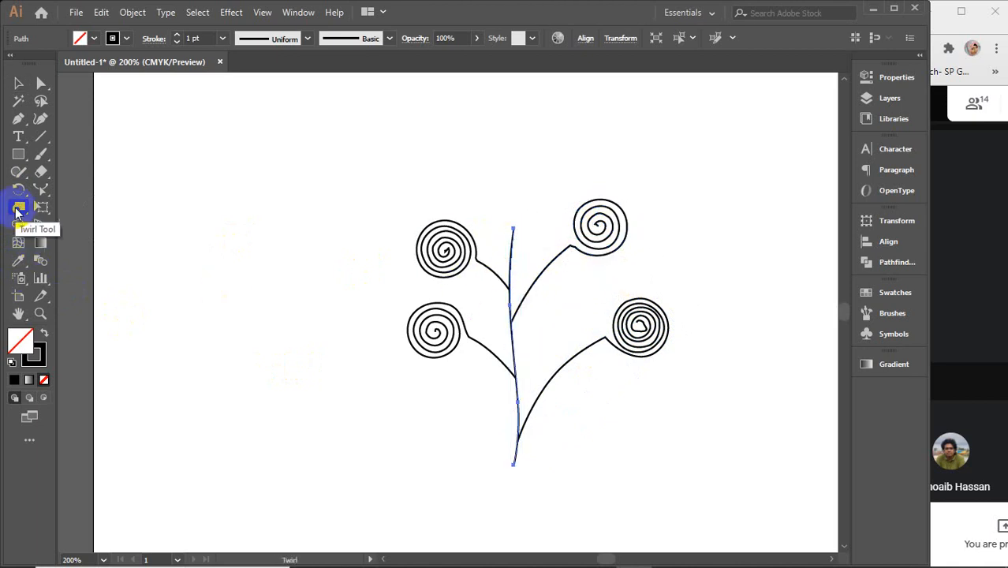
mouse_move(516, 228)
mouse_down()
mouse_move(495, 242)
mouse_move(504, 216)
mouse_move(531, 194)
mouse_up()
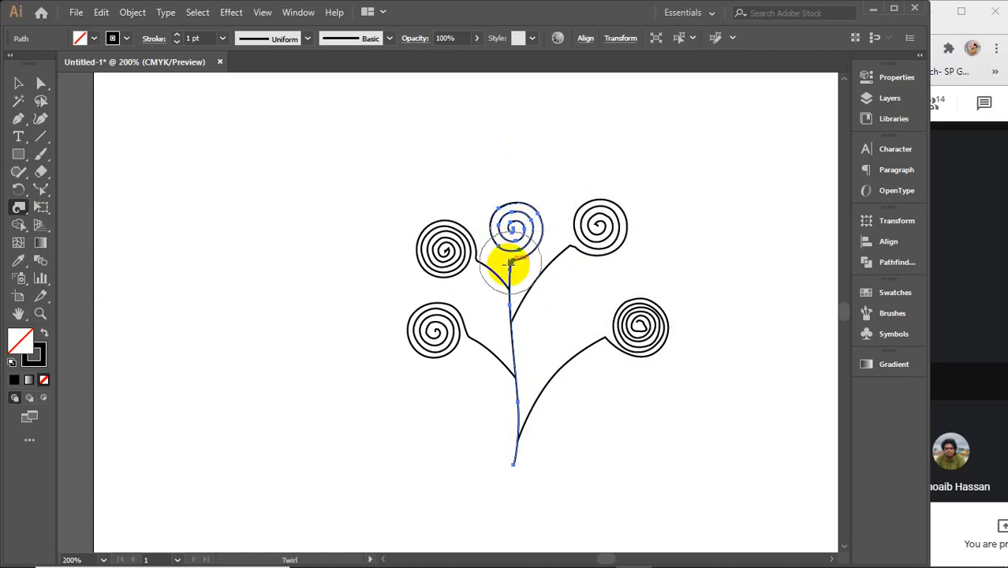
click(19, 82)
click(239, 235)
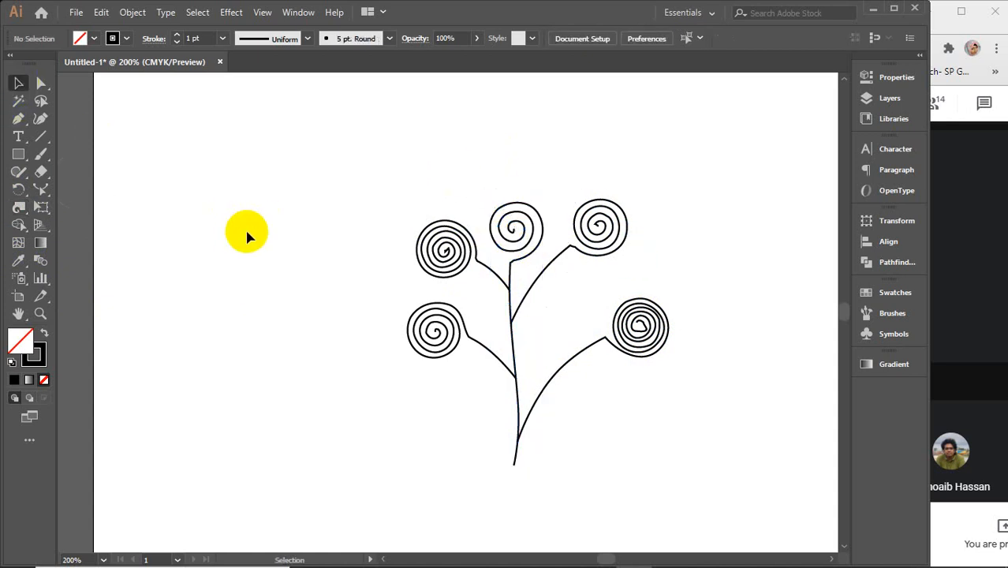
- Select the whole tree and move it off the artboard, beyond its upper-left corner
scroll(544, 380, down, 2)
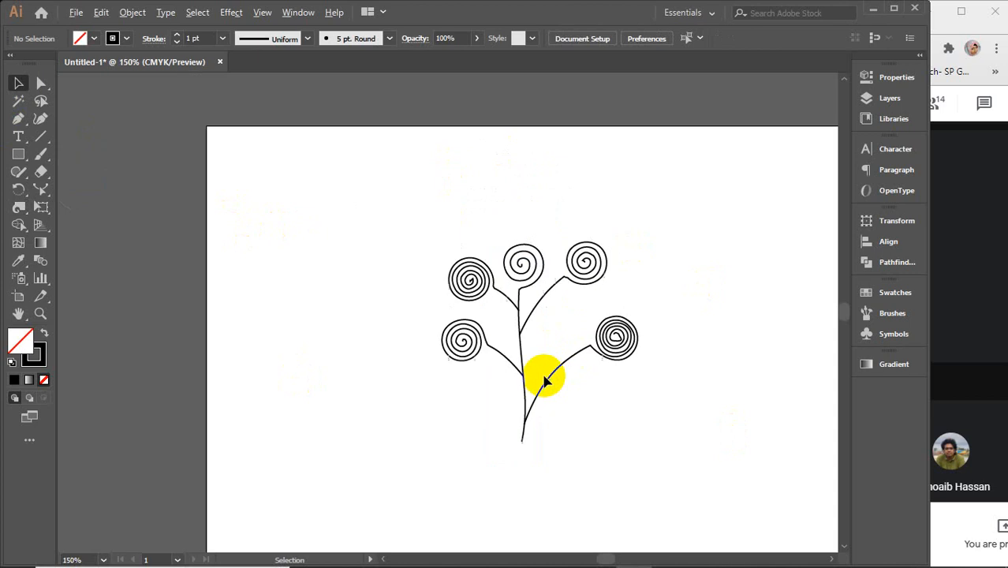
drag(396, 252, 668, 451)
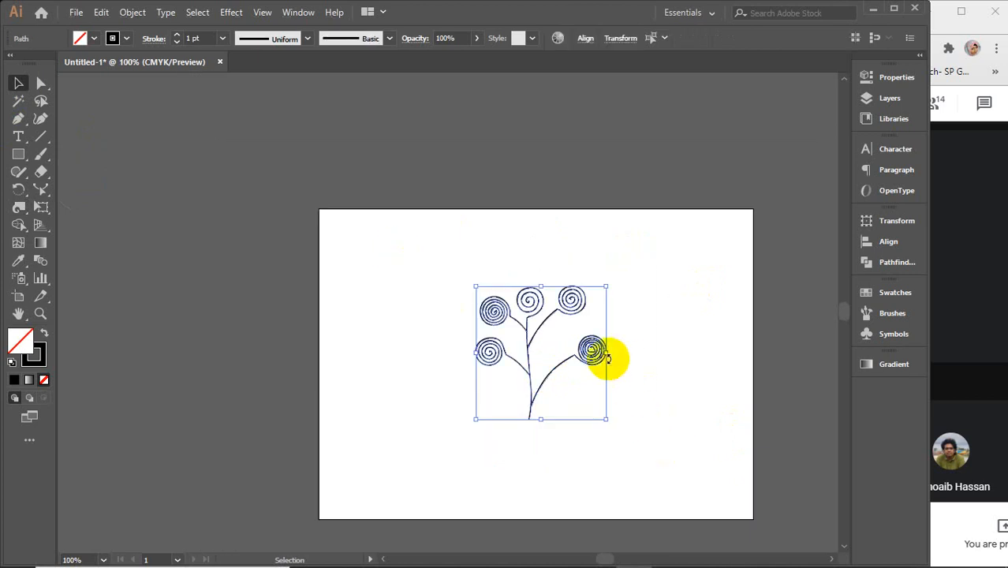
drag(591, 352, 304, 230)
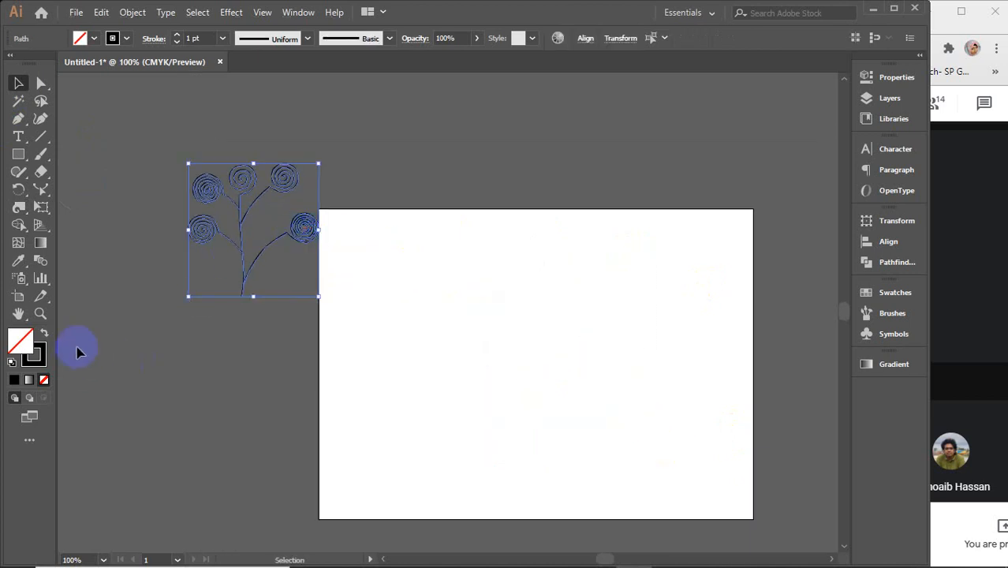
- Deselect the tree and examine the Twirl tool's options, including angle and twirl rate, accepting them as they are
drag(18, 214, 77, 268)
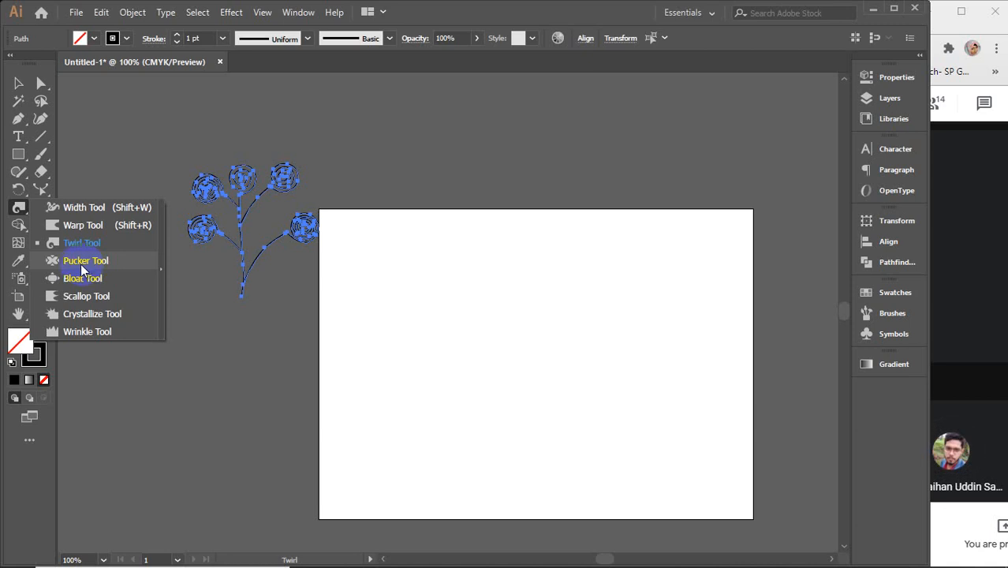
click(18, 83)
click(465, 430)
click(18, 206)
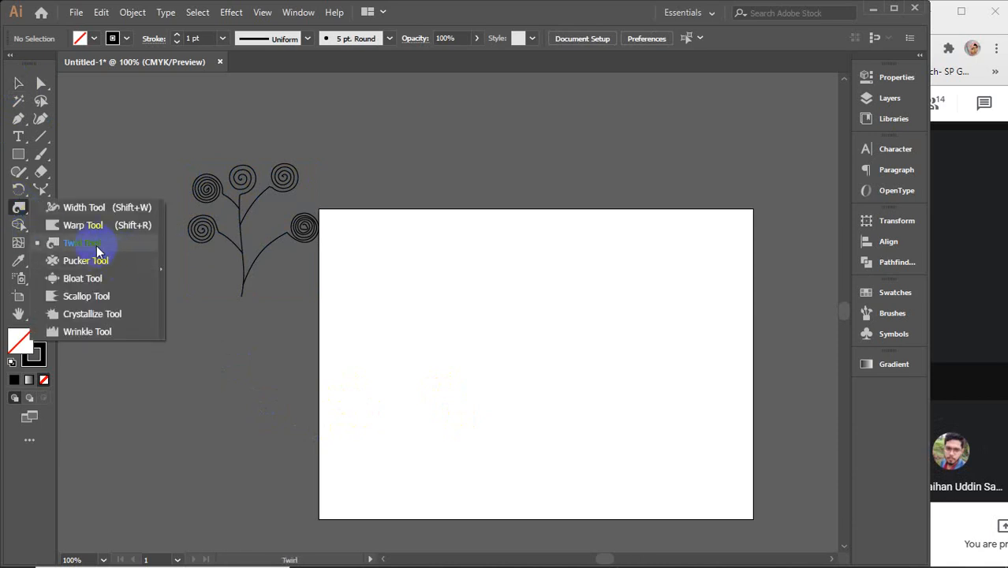
click(96, 245)
click(887, 79)
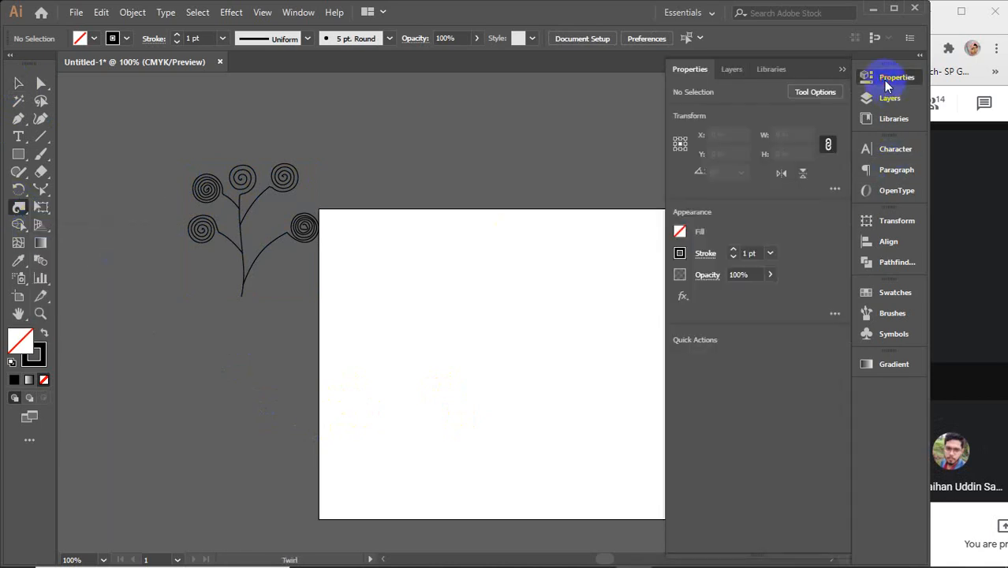
click(815, 92)
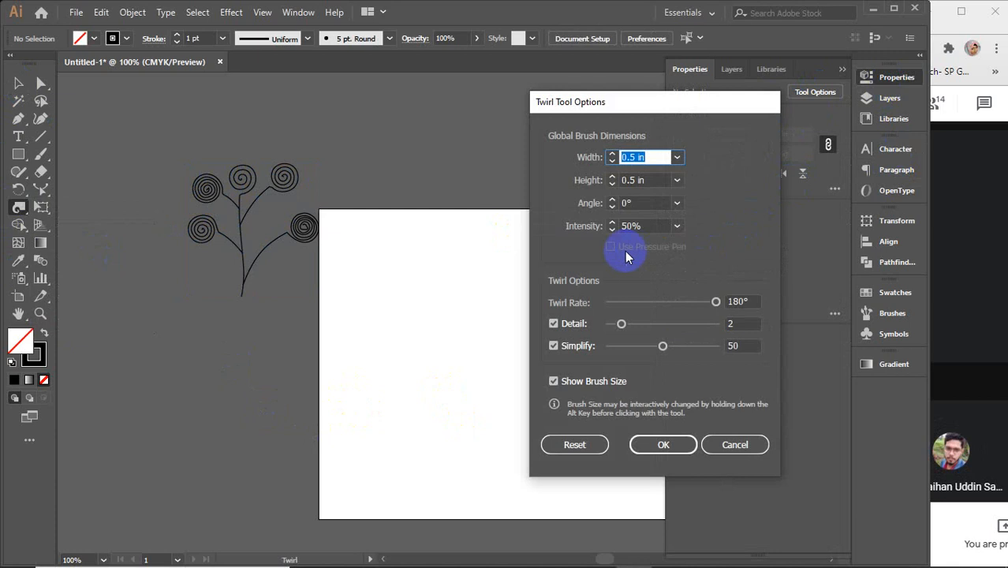
click(641, 203)
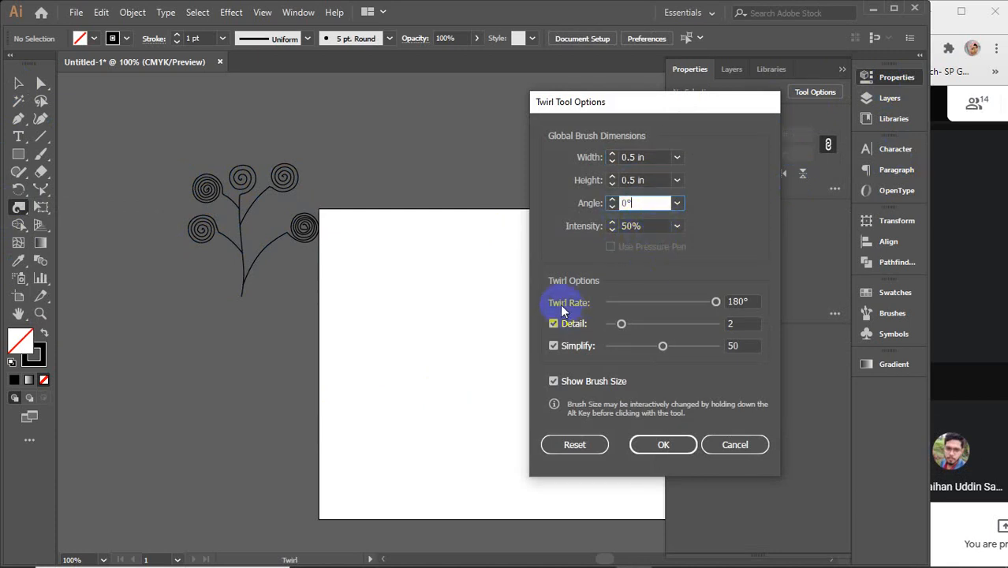
click(741, 302)
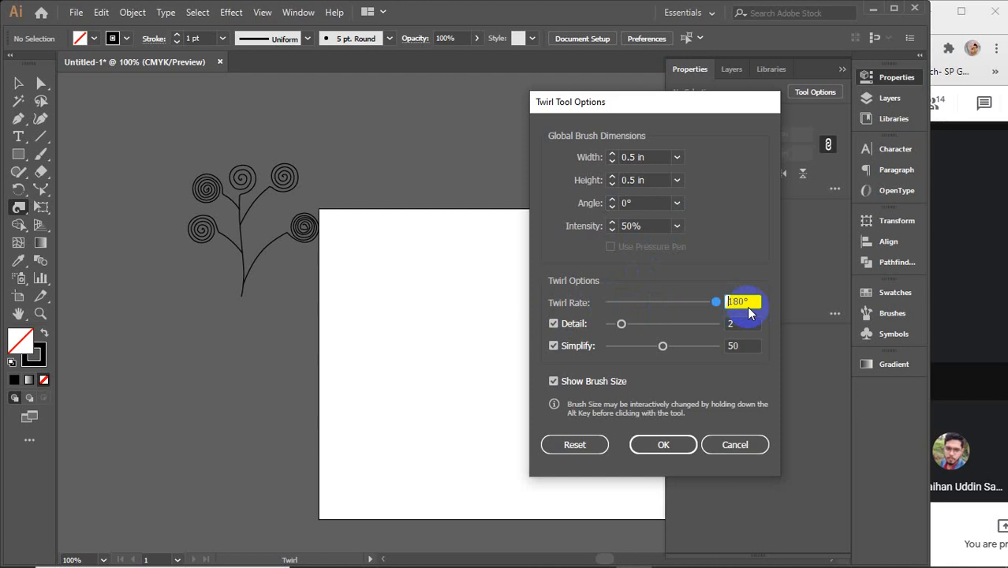
click(651, 444)
- Twirl the middle of the lower-right branch and the bottom end of the stem into additional spirals
drag(267, 250, 263, 252)
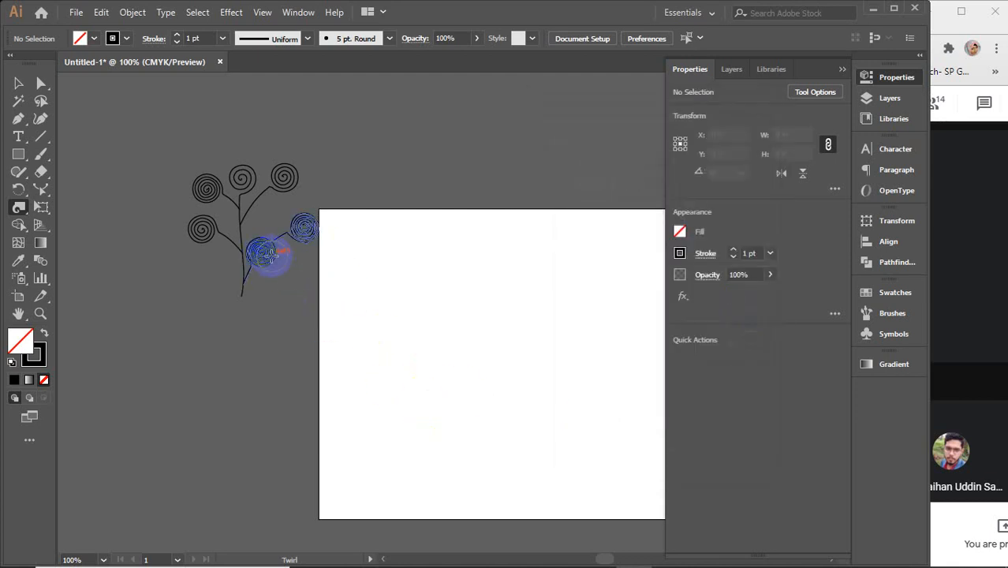
scroll(244, 241, up, 3)
drag(309, 298, 309, 298)
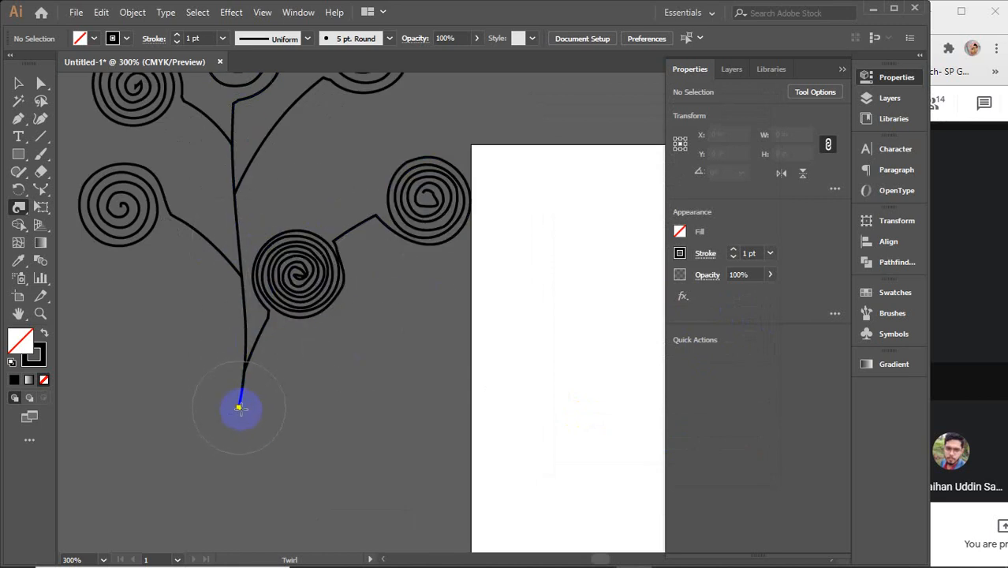
drag(240, 407, 241, 409)
click(522, 264)
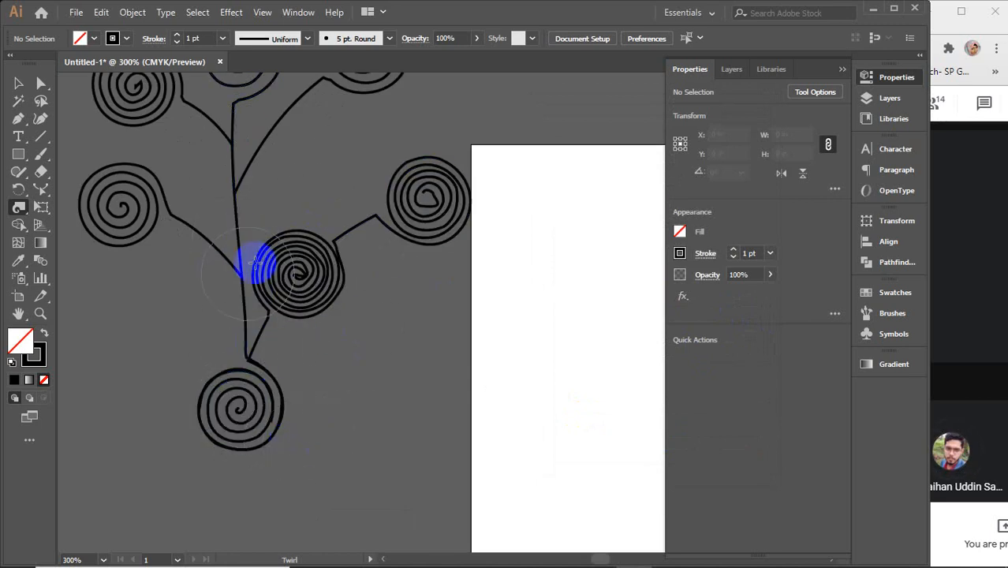
- Select the entire tree drawing and delete it
click(18, 82)
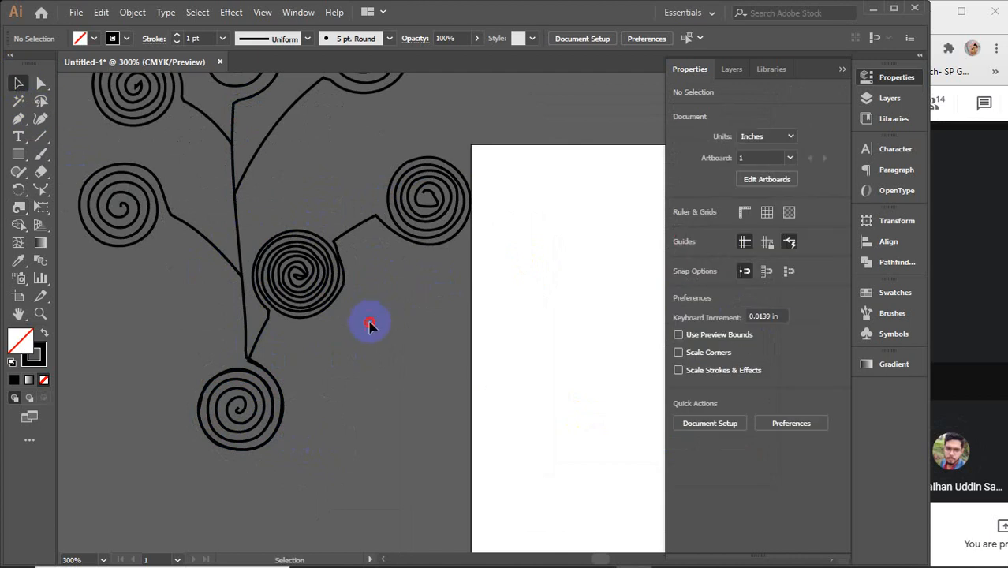
key(ctrl+minus)
key(ctrl+minus)
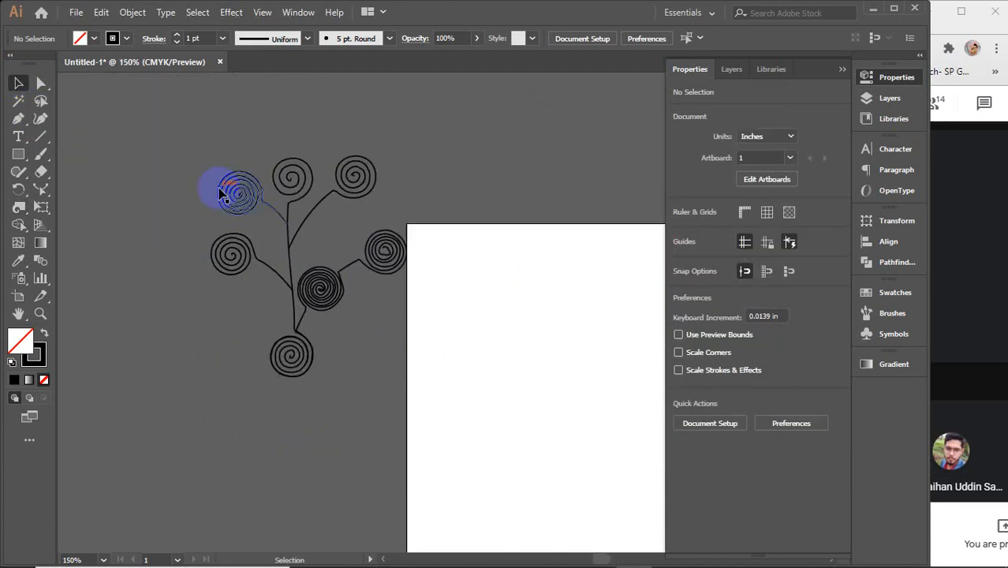
key(ctrl+a)
key(Delete)
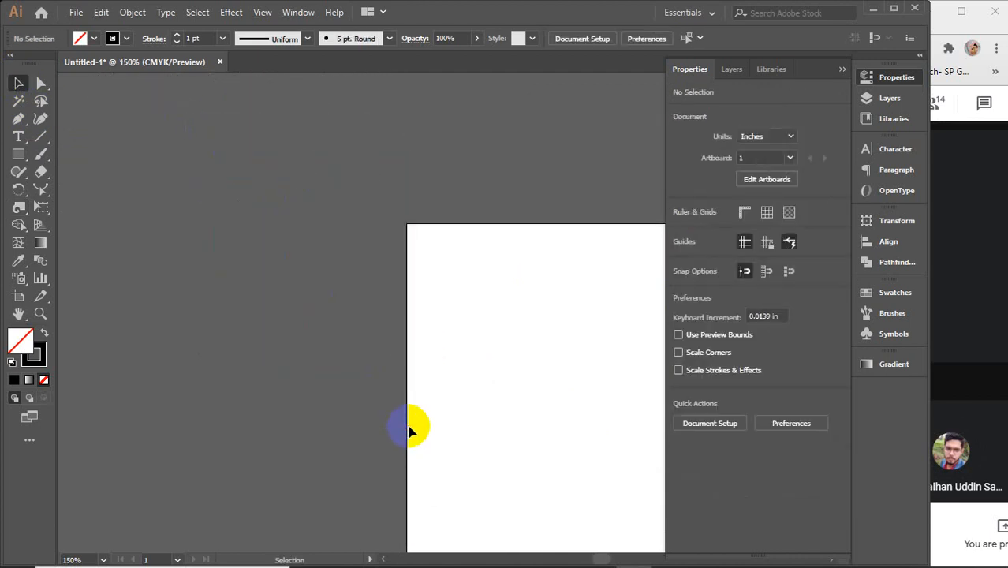
- Place a large orange rectangle without a stroke near the centre of the empty artboard
click(841, 70)
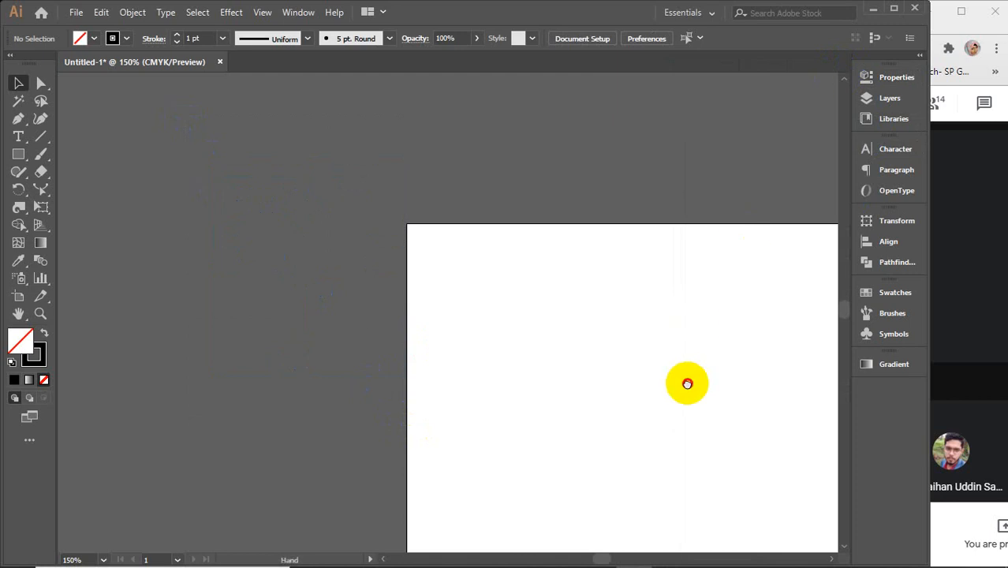
drag(687, 384, 427, 261)
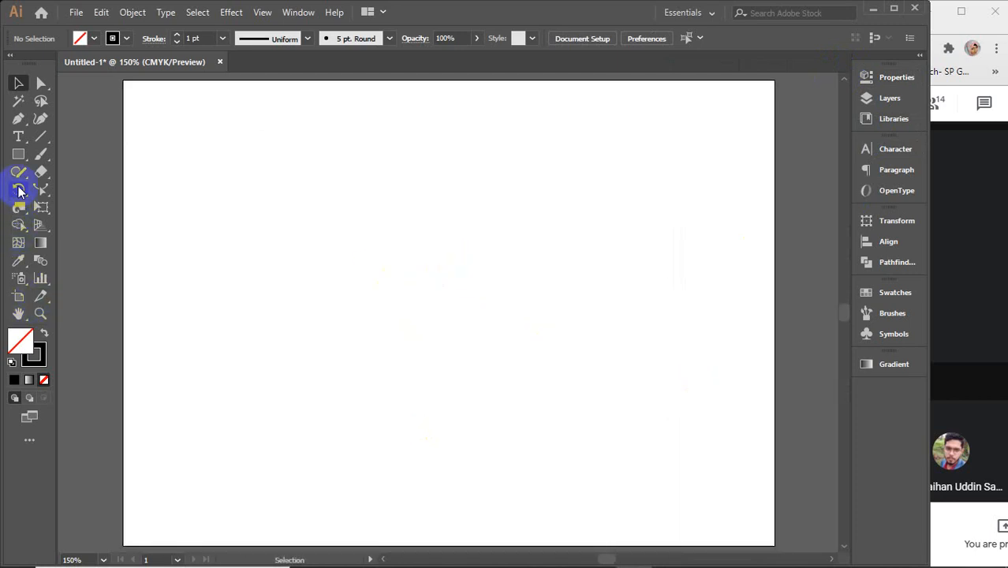
click(383, 321)
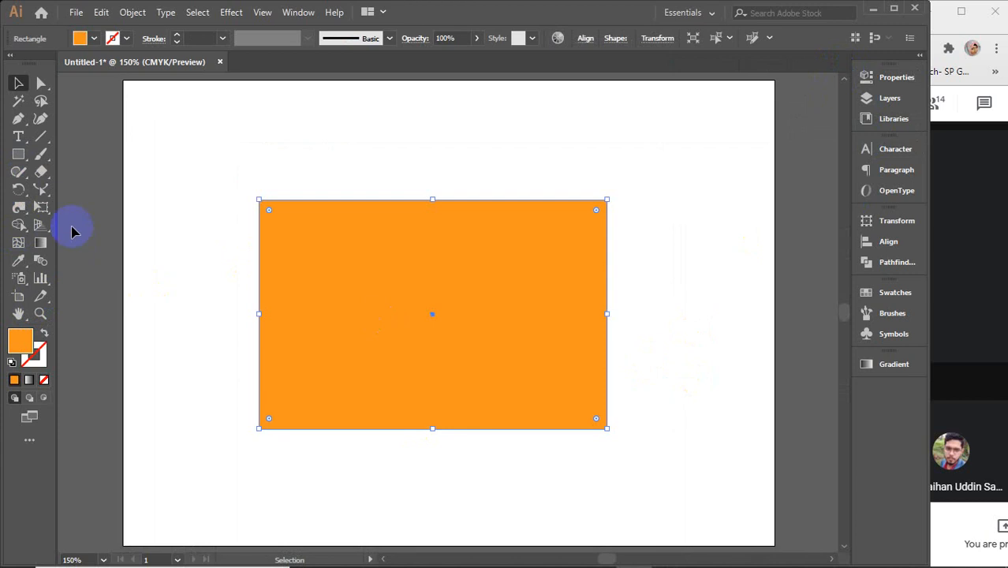
- With the Pucker tool, pull a pointed notch into the rectangle's left edge and a sharp spike outward above it
click(19, 209)
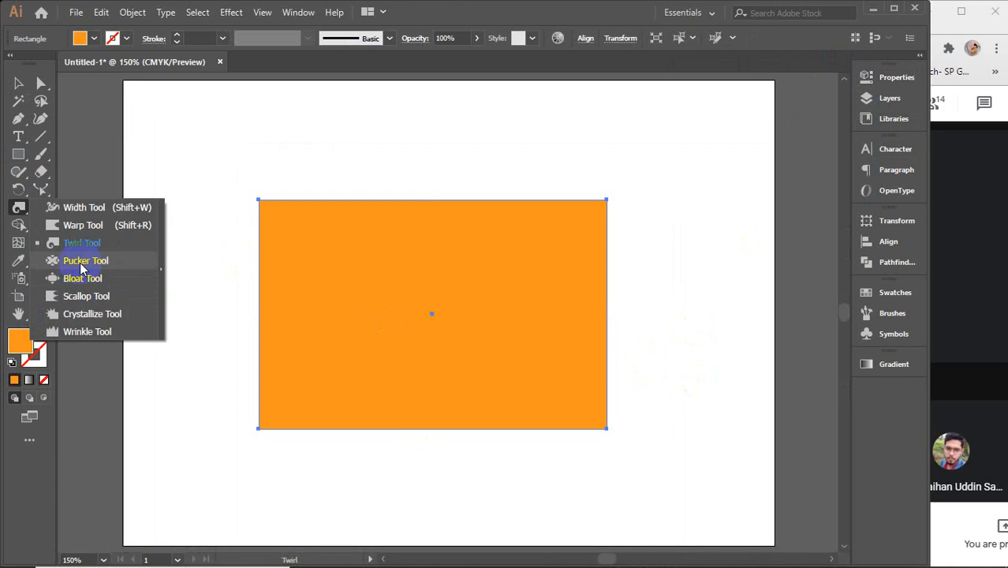
click(82, 266)
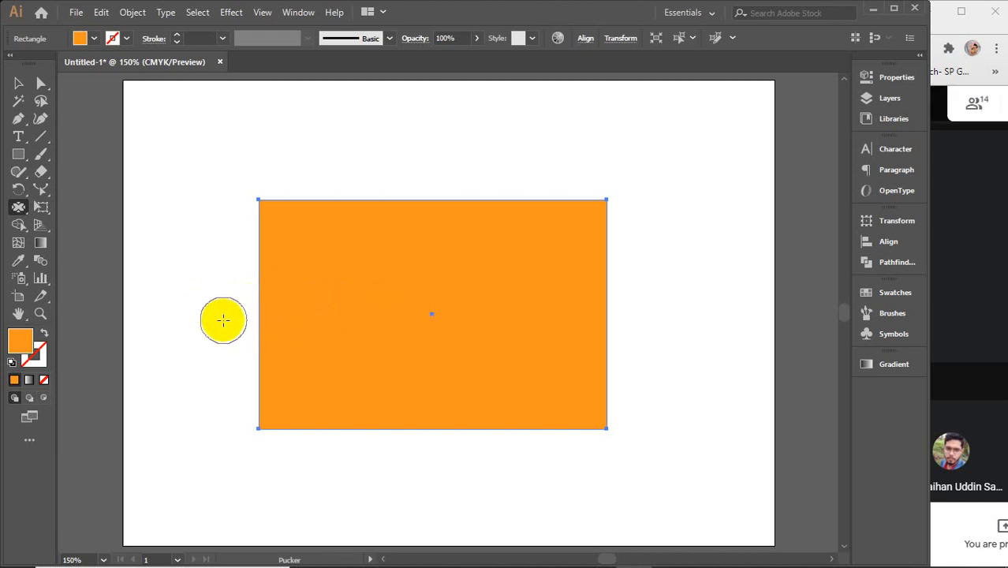
drag(229, 317, 297, 317)
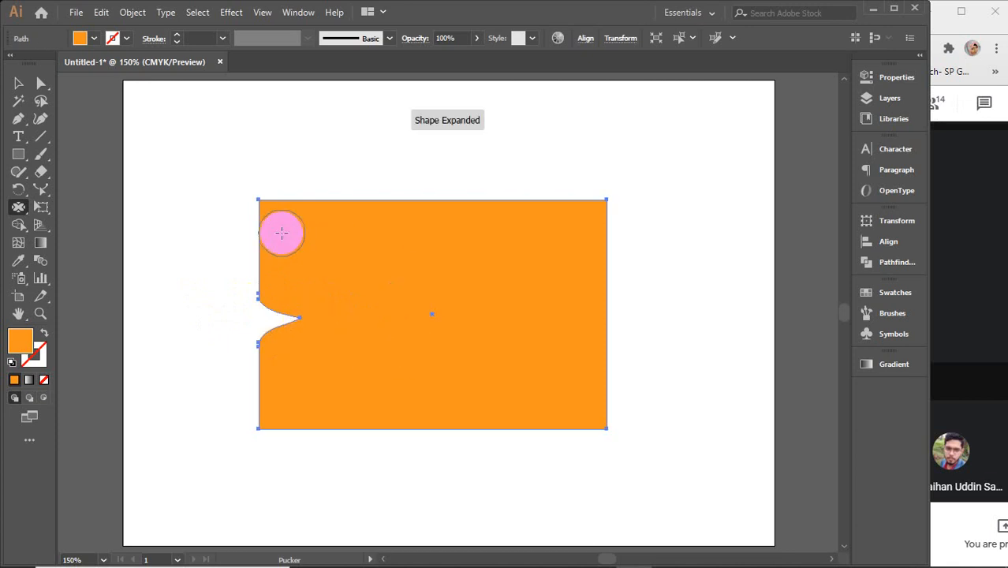
drag(285, 237, 205, 245)
- Pucker the rectangle's top edge into one pointed inward notch and two outward spikes to its right
mouse_move(342, 219)
mouse_down()
mouse_move(306, 189)
mouse_move(306, 236)
mouse_up()
click(307, 189)
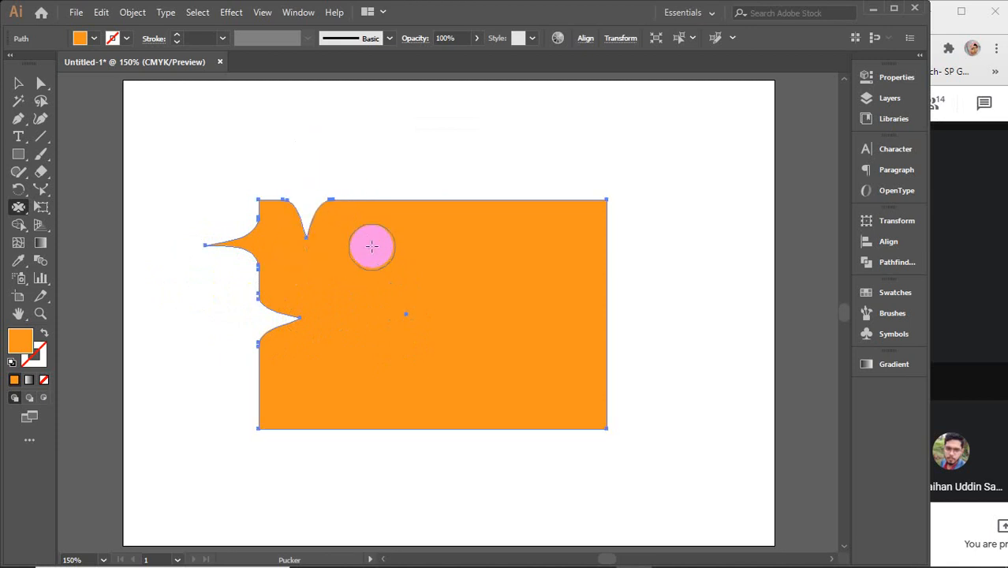
drag(376, 201, 376, 166)
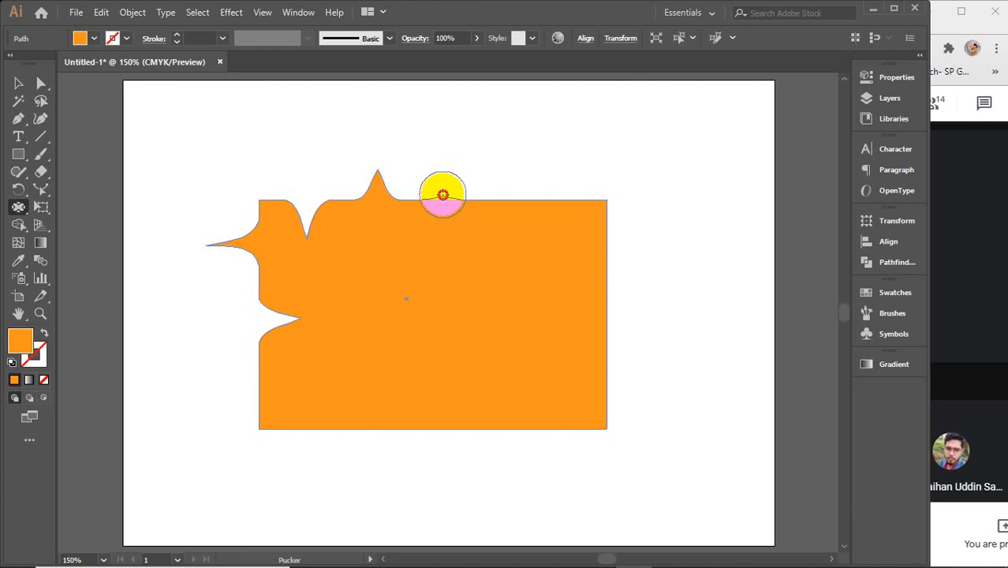
mouse_move(443, 173)
mouse_down()
mouse_move(443, 234)
mouse_move(446, 176)
mouse_up()
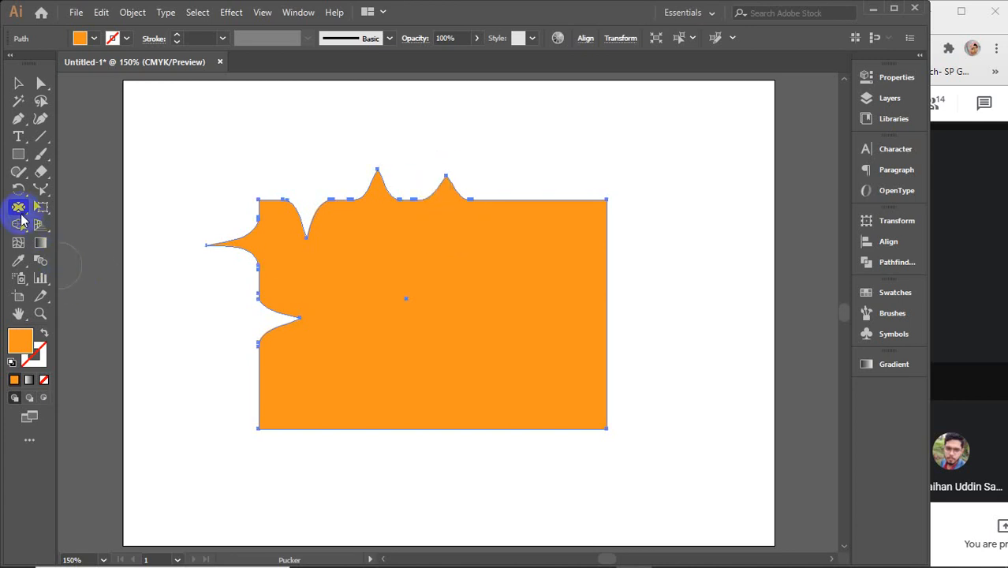
- With the Bloat tool, push a rounded bump outward from the rectangle's top edge near its right corner
drag(16, 207, 78, 277)
click(14, 197)
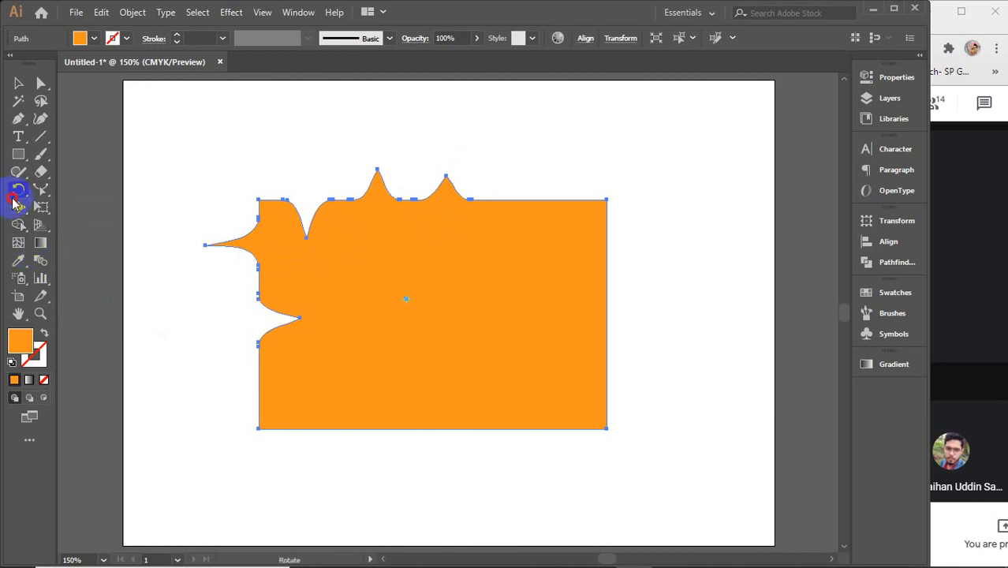
drag(14, 212, 82, 260)
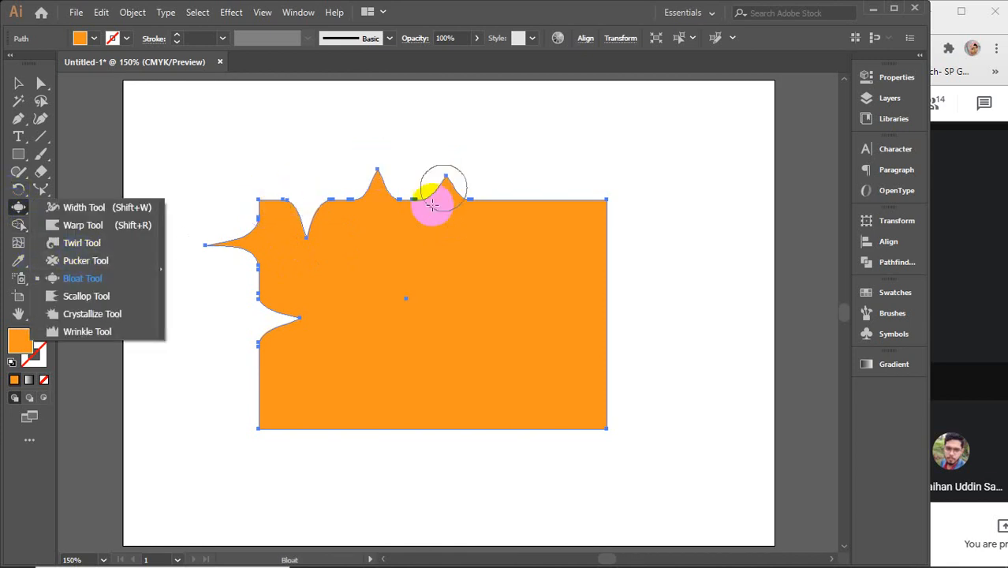
click(81, 277)
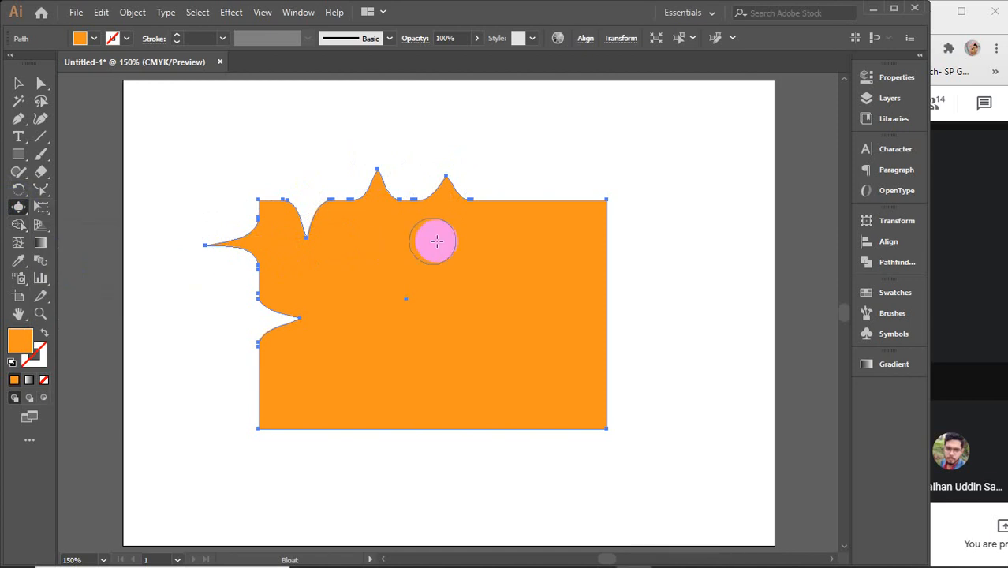
click(546, 194)
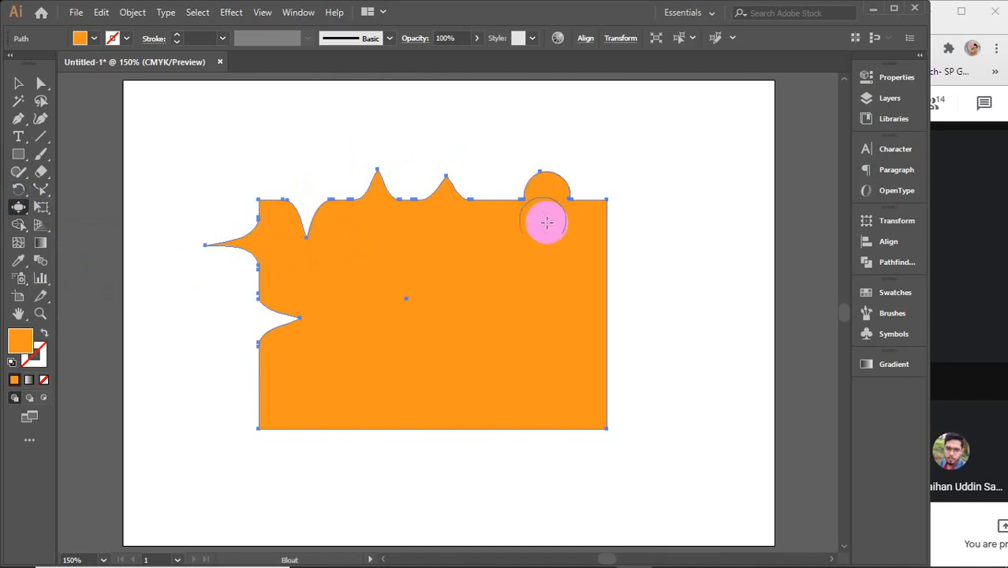
- Bloat a rounded notch above an outward bump on the right edge, and two notches either side of a bump on the bottom edge
drag(620, 266, 582, 268)
click(612, 371)
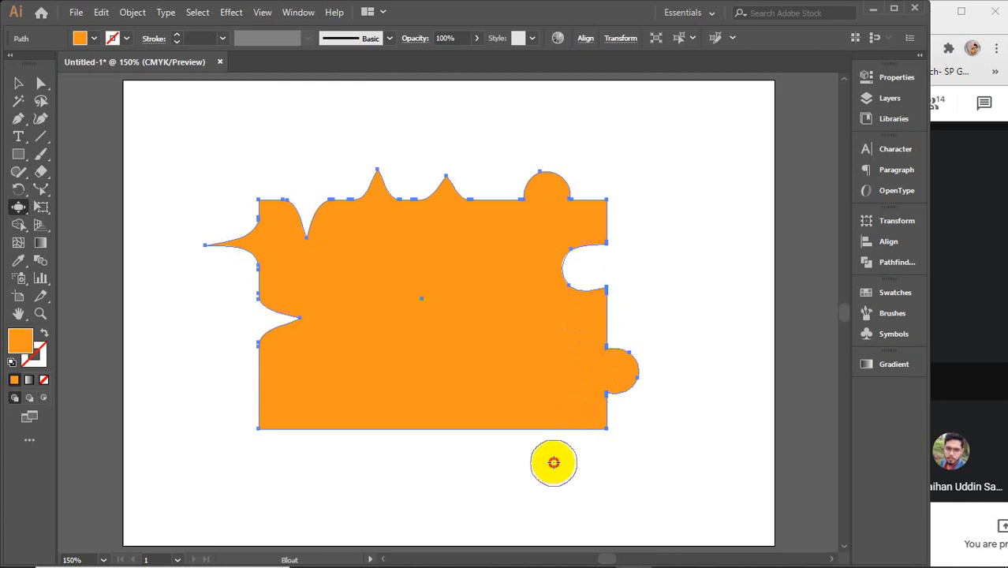
drag(551, 461, 548, 416)
drag(450, 435, 436, 439)
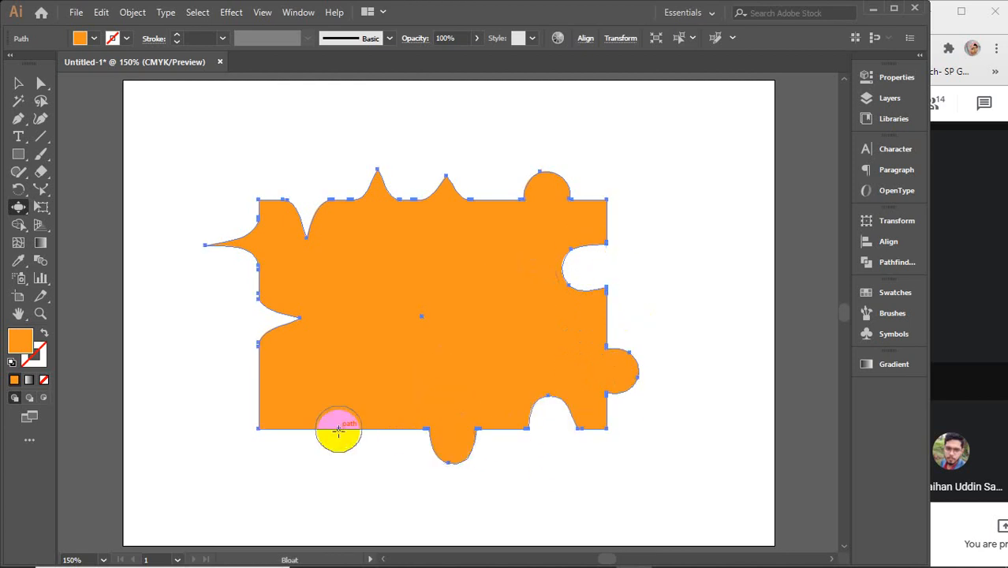
drag(316, 458, 316, 405)
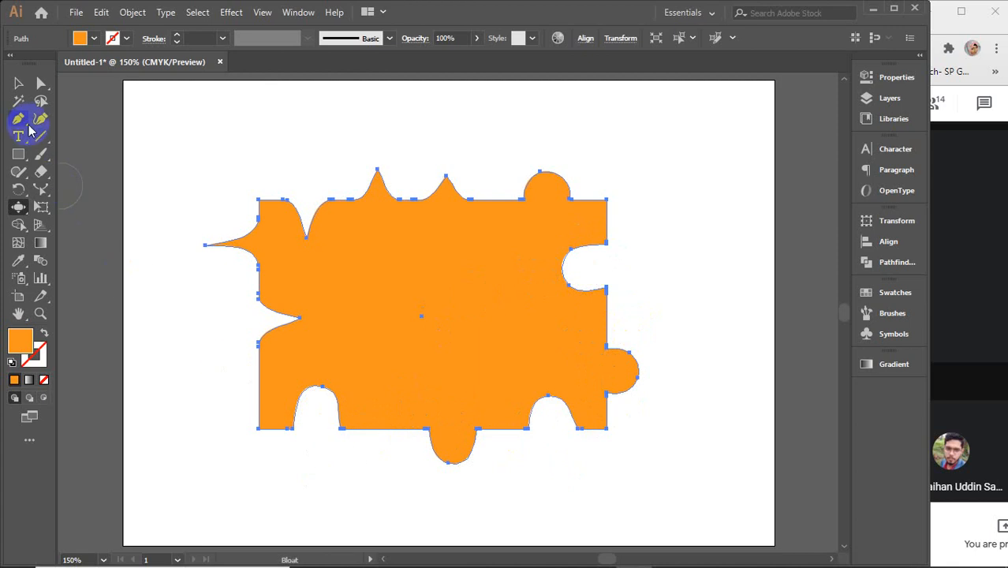
- Select the distorted orange shape and delete it
click(18, 82)
click(162, 260)
click(19, 207)
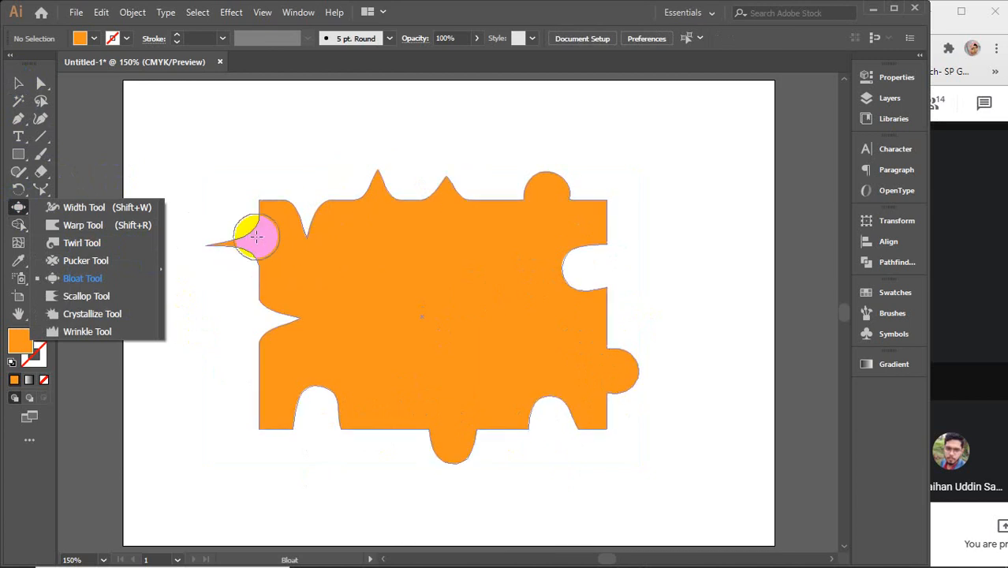
click(12, 85)
click(384, 234)
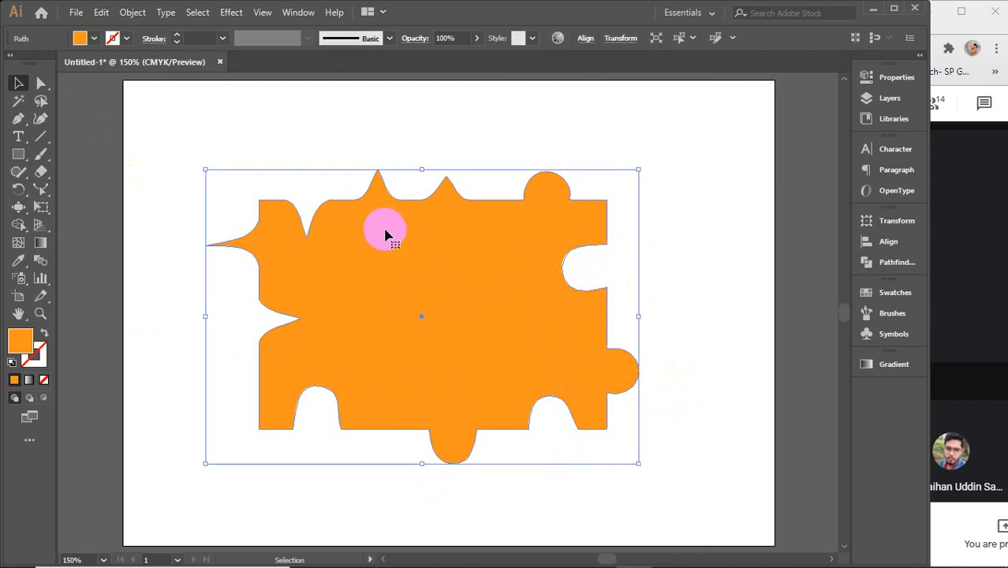
key(Delete)
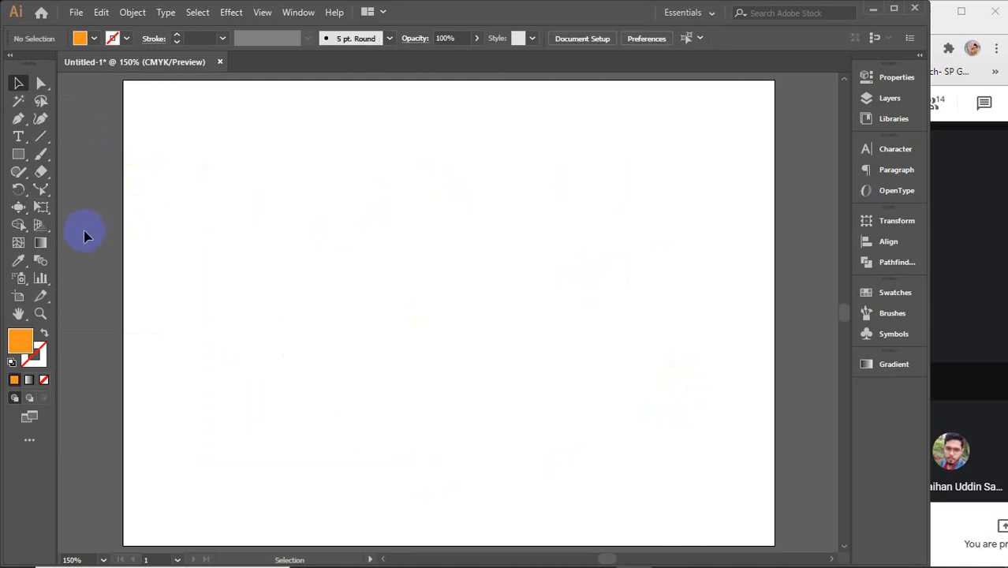
- Draw a smaller orange rectangle, and undo back to the large undistorted rectangle
click(18, 154)
drag(315, 241, 555, 408)
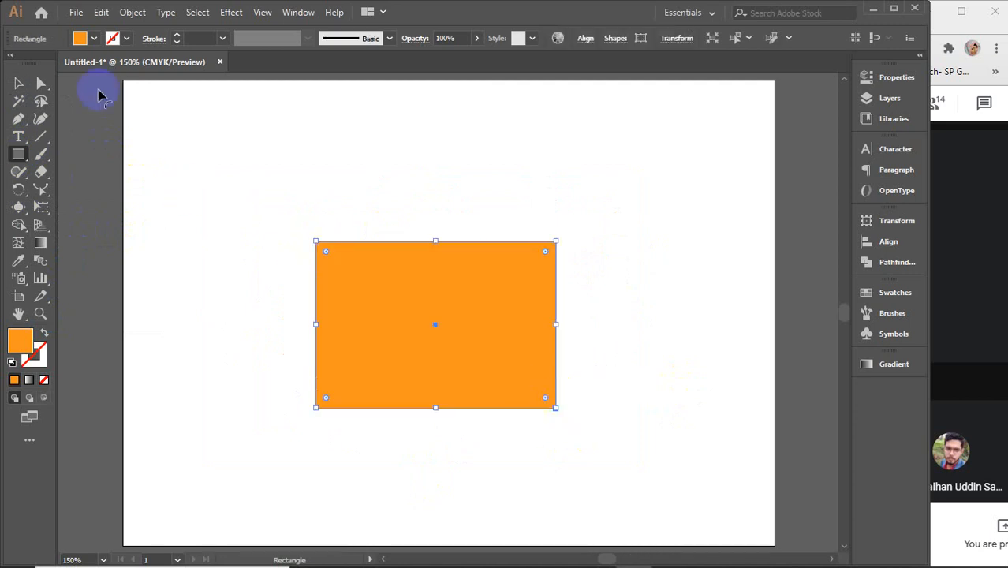
key(ctrl+z)
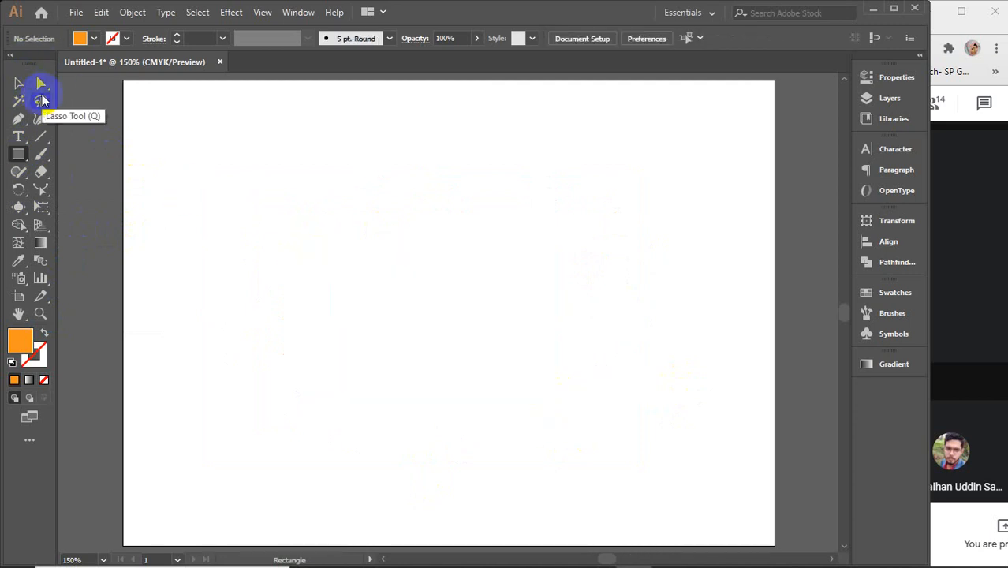
key(ctrl+z)
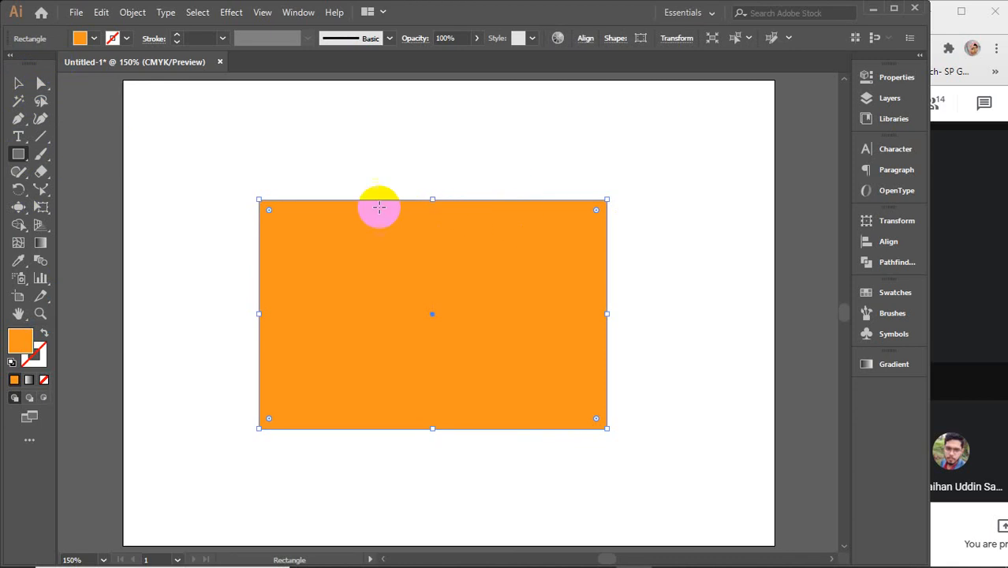
- Open the Pucker & Bloat effect for the rectangle and enable its preview, keeping the dialog clear of the shape
click(18, 83)
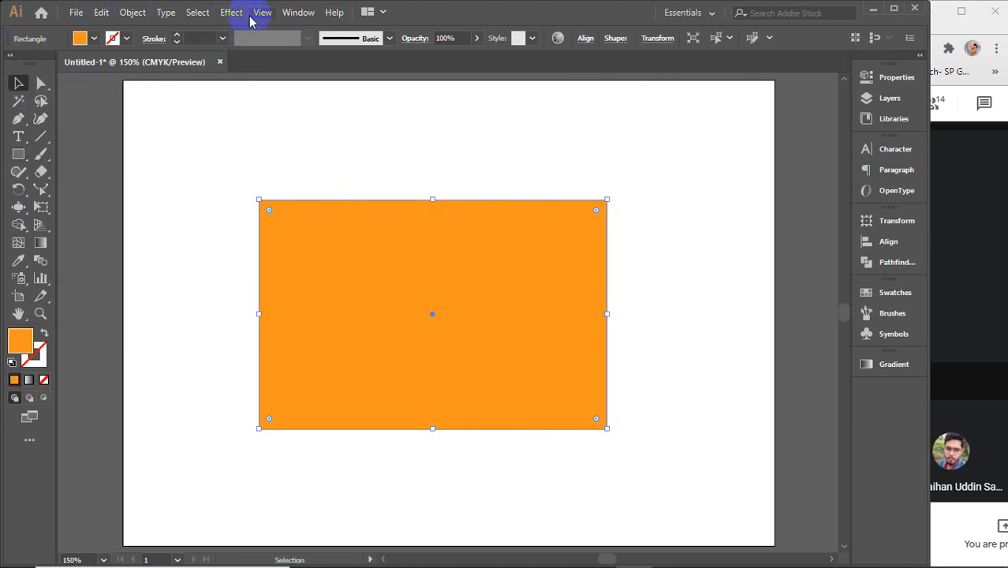
click(230, 13)
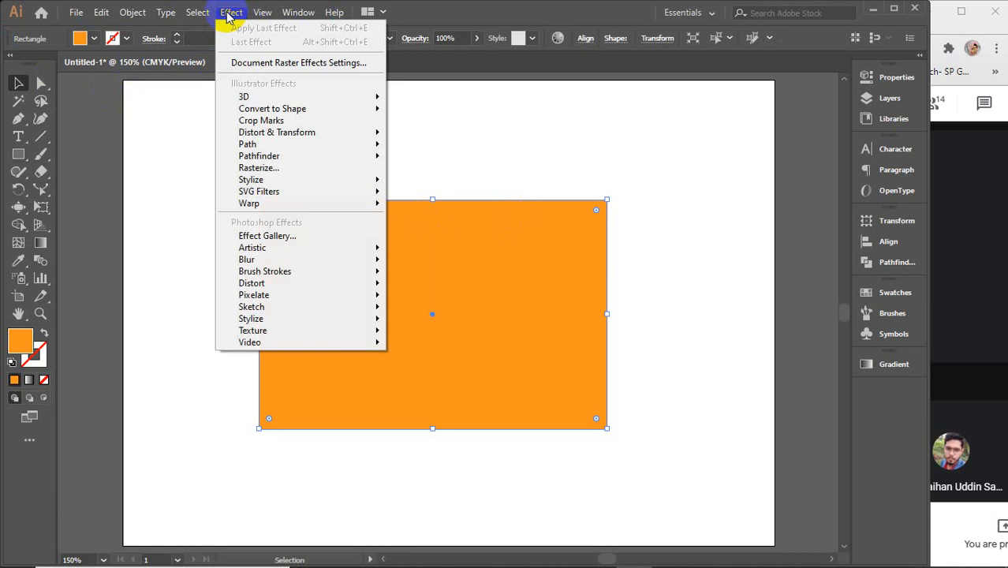
mouse_move(265, 134)
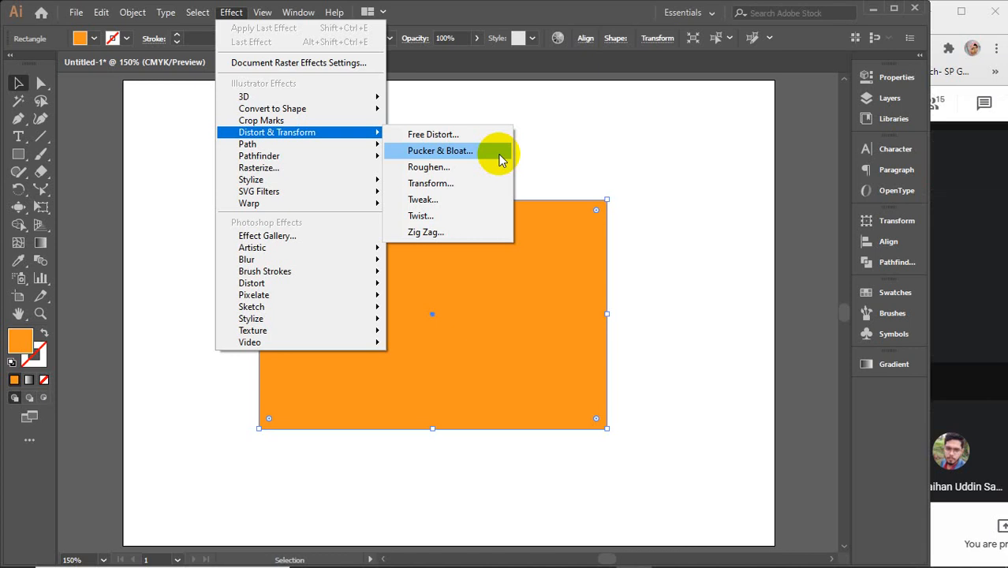
click(437, 151)
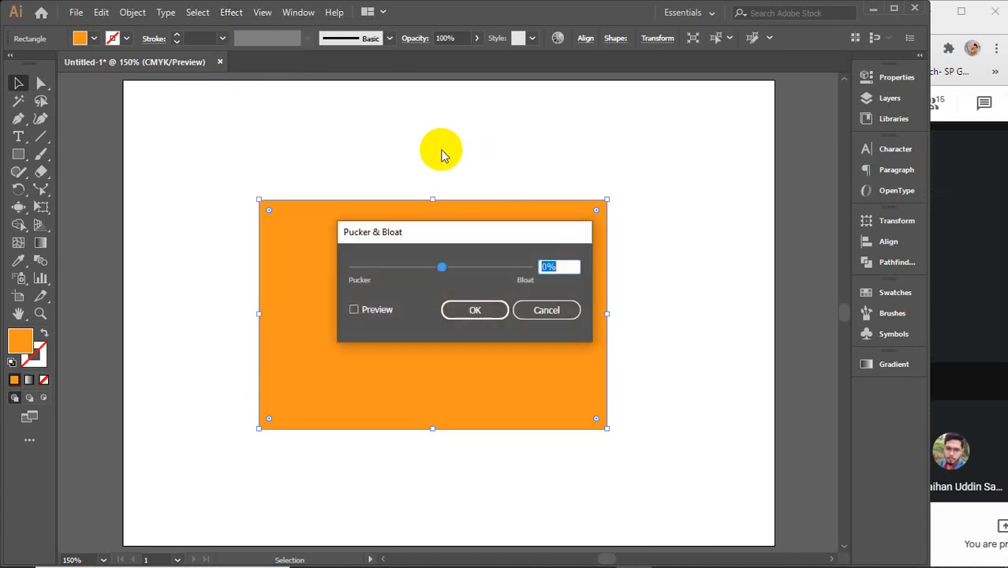
drag(466, 232, 725, 85)
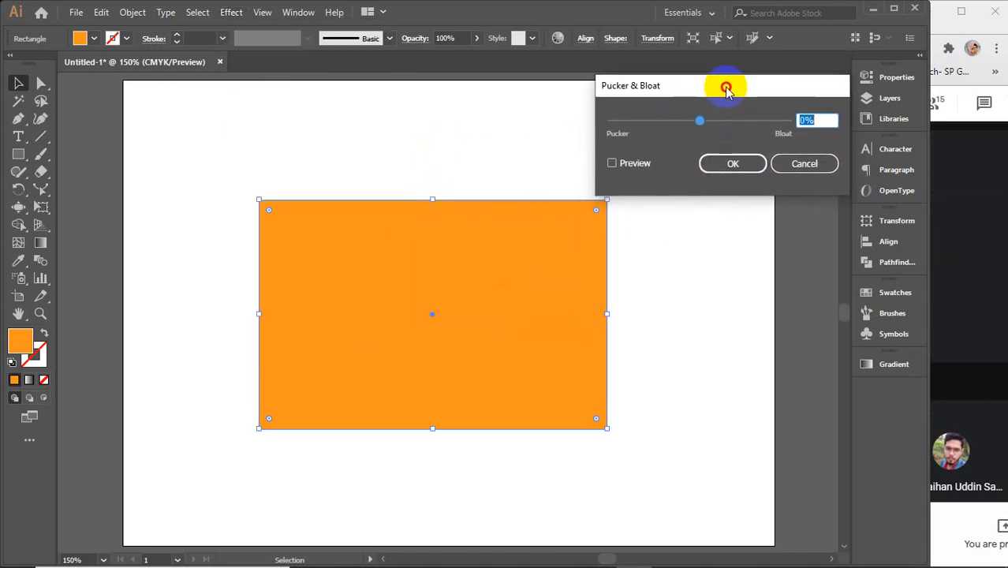
click(631, 165)
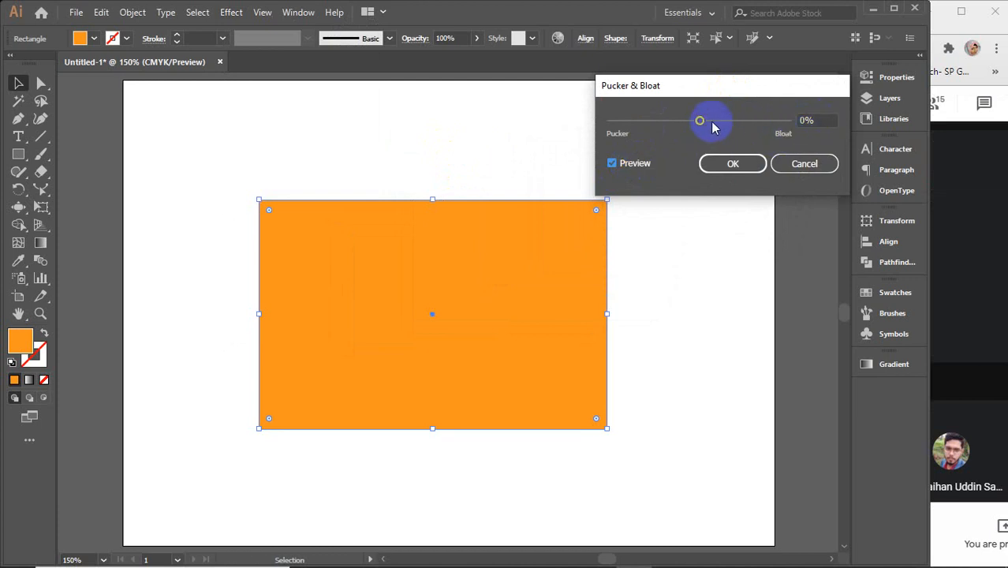
- Preview increasing bloat amounts up to 88% on the rectangle, reduce the amount again and cancel the effect
click(831, 123)
key(Up)
key(Up)
key(Up)
key(Up)
key(Up)
key(Up)
key(Up)
key(Up)
key(Up)
key(Up)
key(Up)
key(Up)
key(Up)
key(Up)
key(Up)
key(Up)
key(Up)
key(Up)
key(Up)
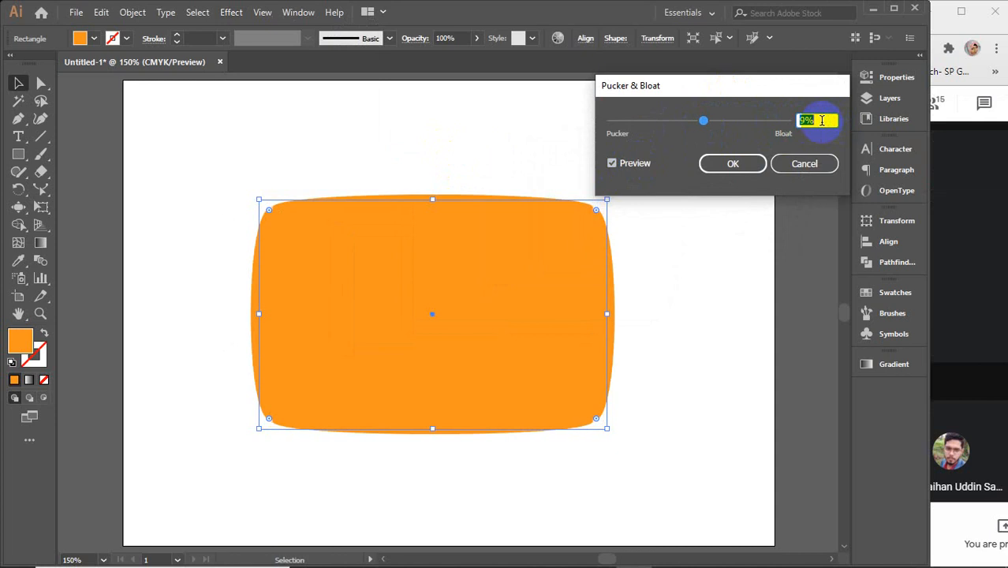
key(Up)
key(Up)
key(Up)
key(Up)
key(Up)
key(Up)
key(Up)
key(Up)
key(Up)
key(Up)
key(Up)
key(Up)
key(Up)
key(Up)
key(Up)
key(Up)
key(Up)
key(Up)
key(Up)
key(Up)
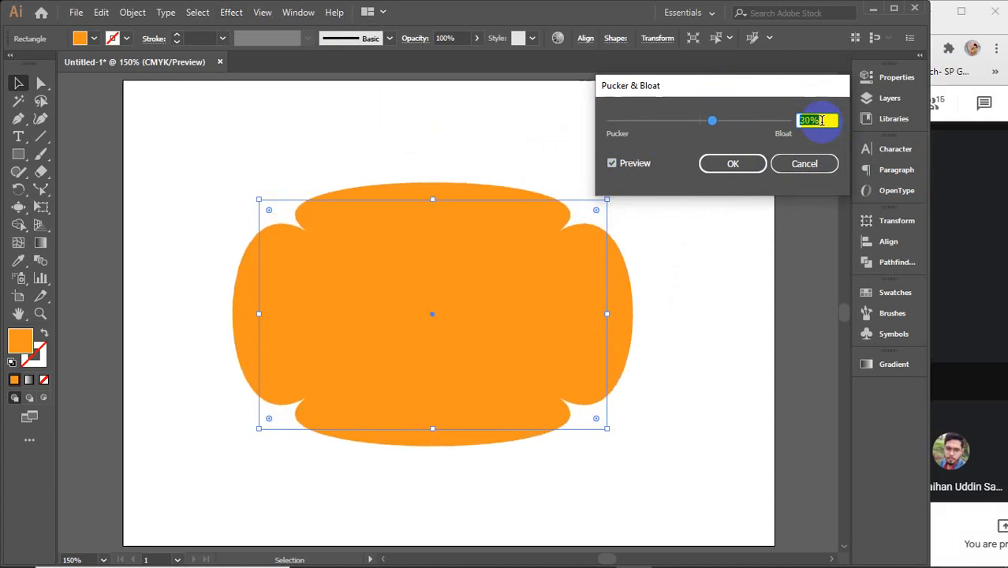
key(Up)
key(Up)
key(Up)
key(Up)
key(Up)
key(Up)
key(Up)
key(Up)
key(Up)
key(Up)
key(Up)
key(Up)
key(Up)
key(Up)
key(Up)
key(Up)
key(Up)
key(Up)
key(Up)
key(Up)
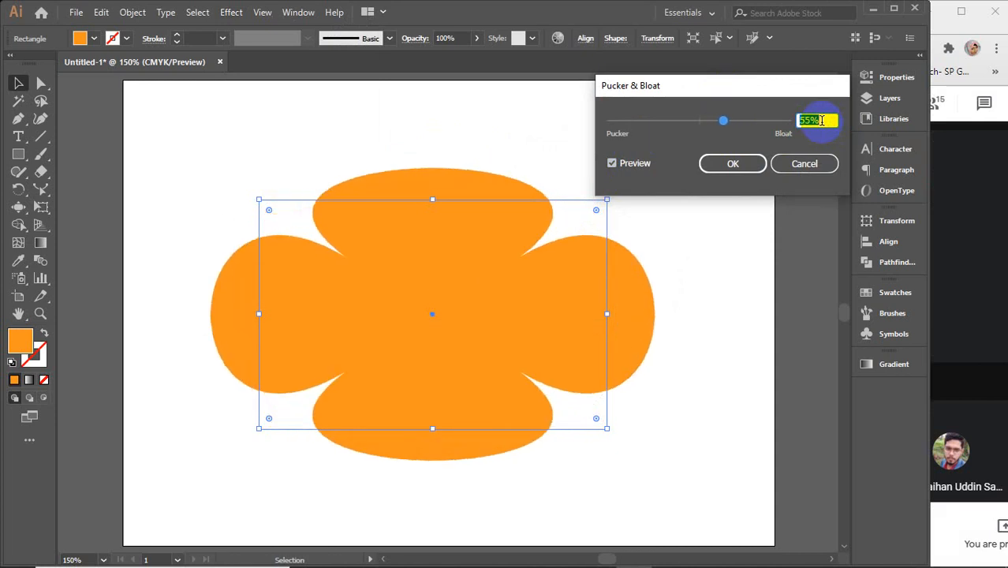
key(Up)
key(Up)
key(Up)
key(Up)
key(Up)
key(Up)
key(Up)
key(Up)
key(Up)
key(Up)
key(Up)
key(Up)
key(Up)
key(Up)
key(Up)
key(Up)
key(Up)
key(Up)
key(Up)
key(Up)
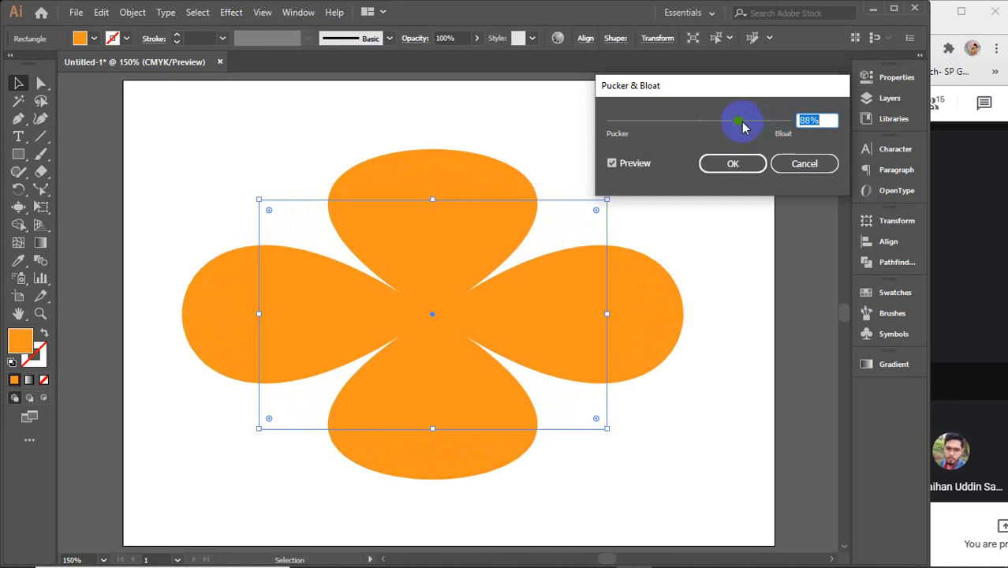
drag(743, 125, 706, 130)
click(780, 162)
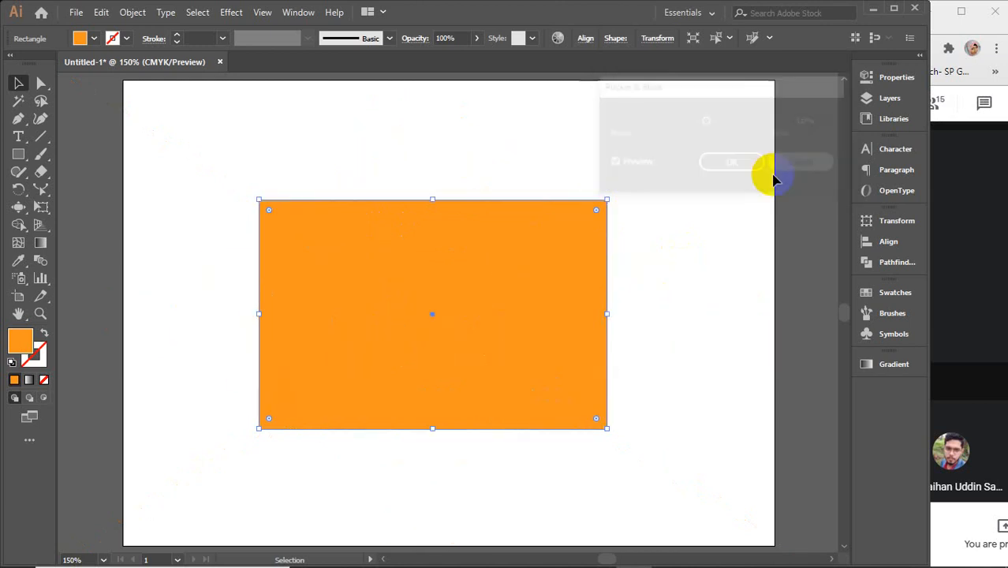
click(663, 252)
click(308, 241)
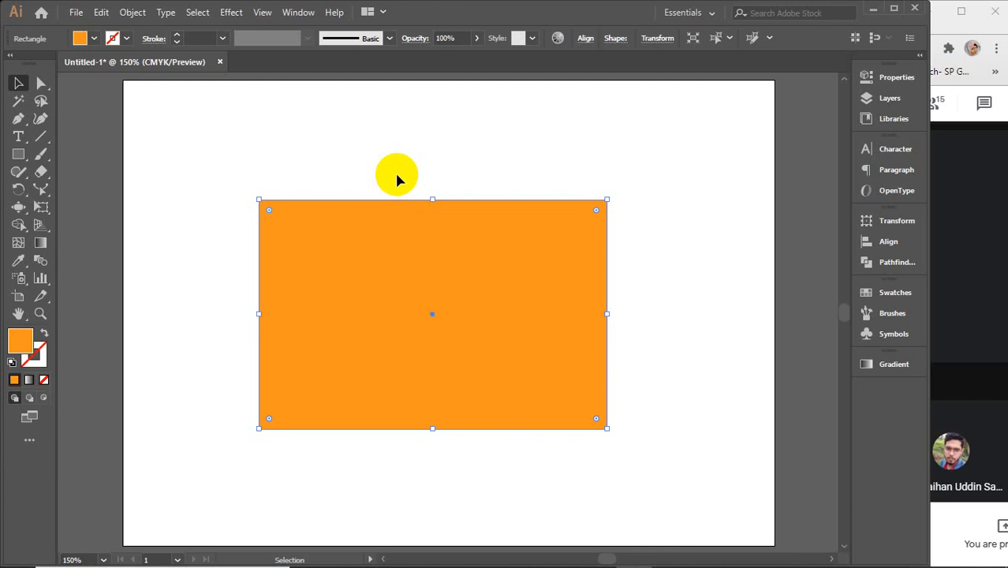
click(229, 13)
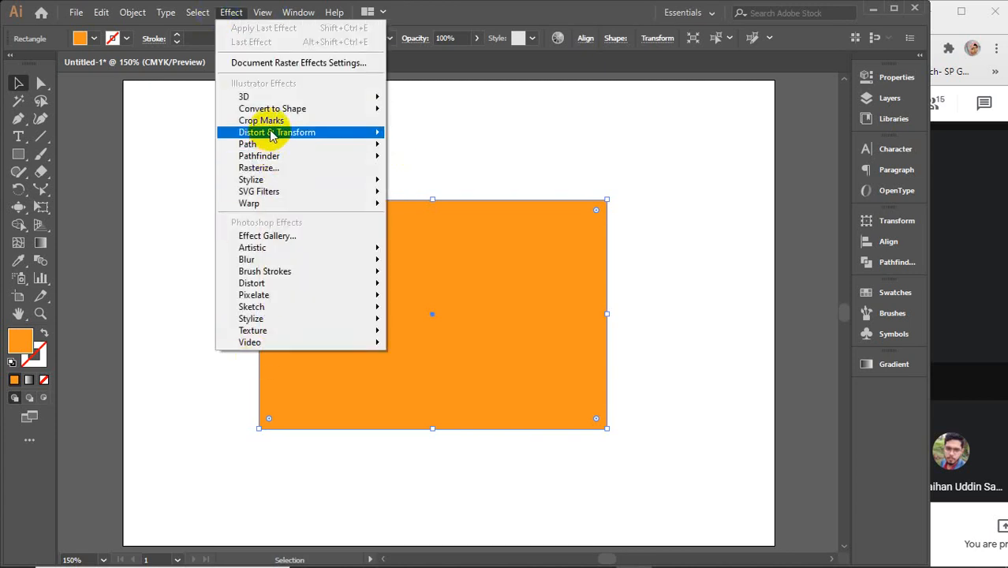
click(231, 14)
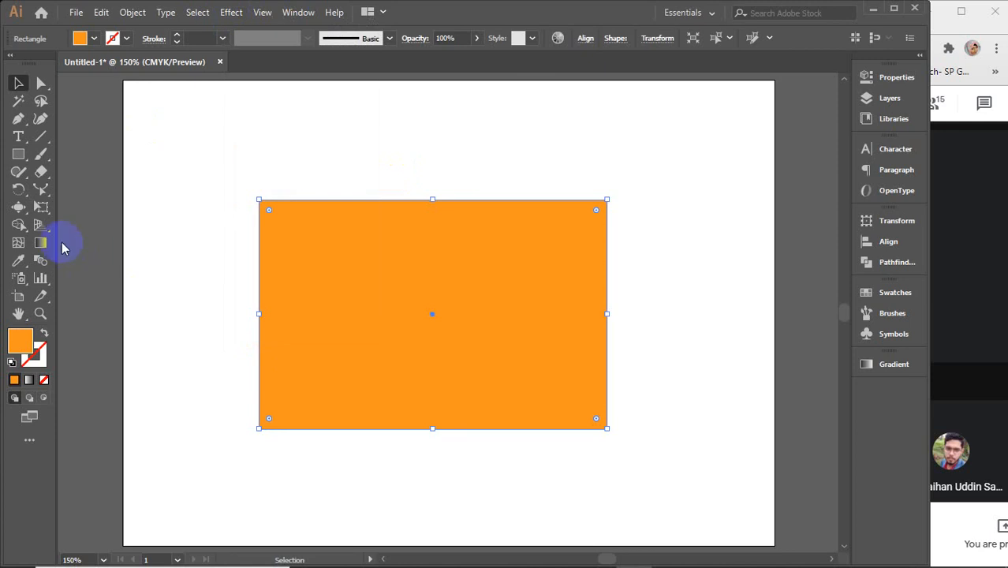
click(15, 207)
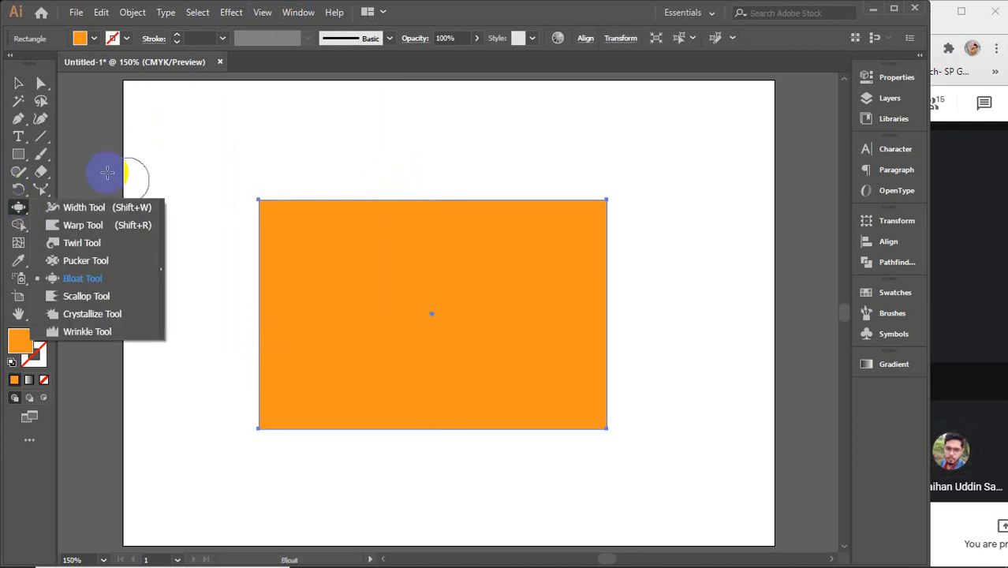
click(19, 85)
click(263, 152)
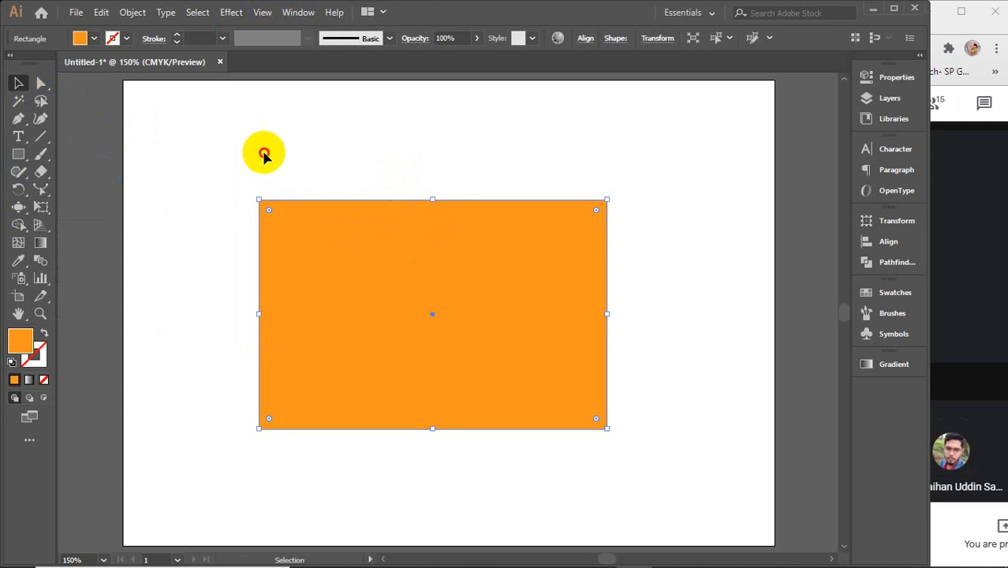
click(304, 242)
click(310, 303)
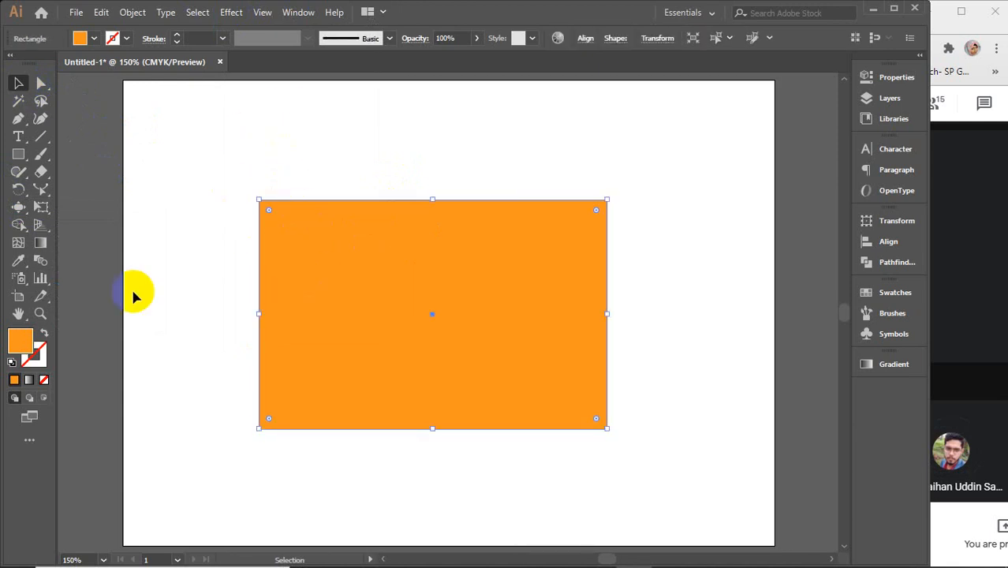
click(18, 209)
drag(17, 212, 75, 273)
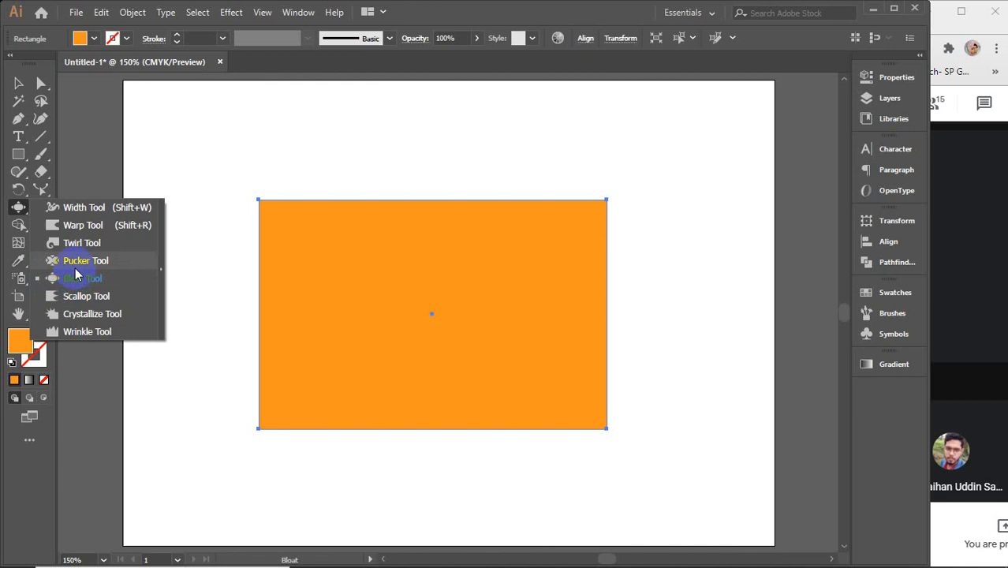
drag(75, 268, 75, 277)
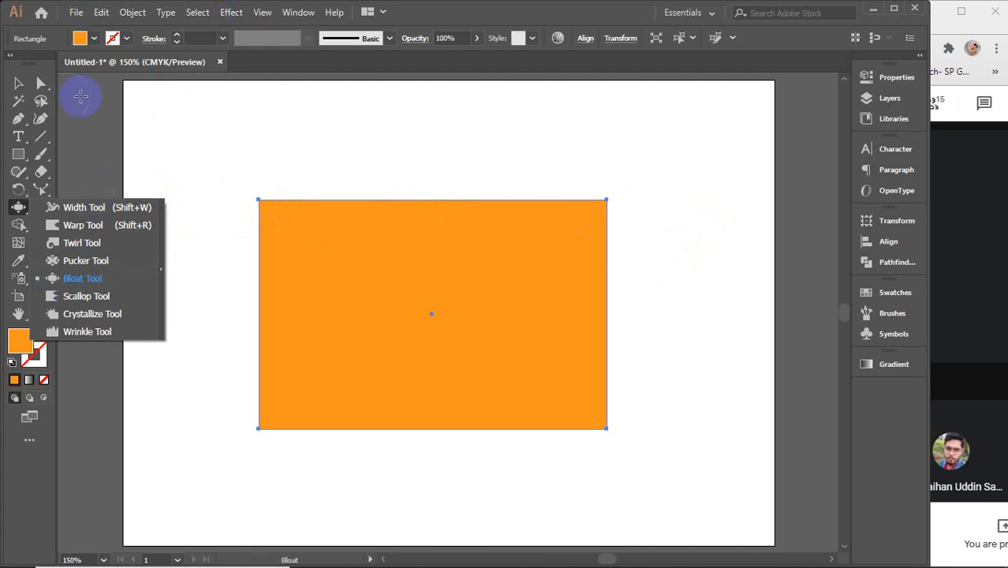
- Open the Pucker & Bloat effect for the orange rectangle again and enable its preview
click(234, 13)
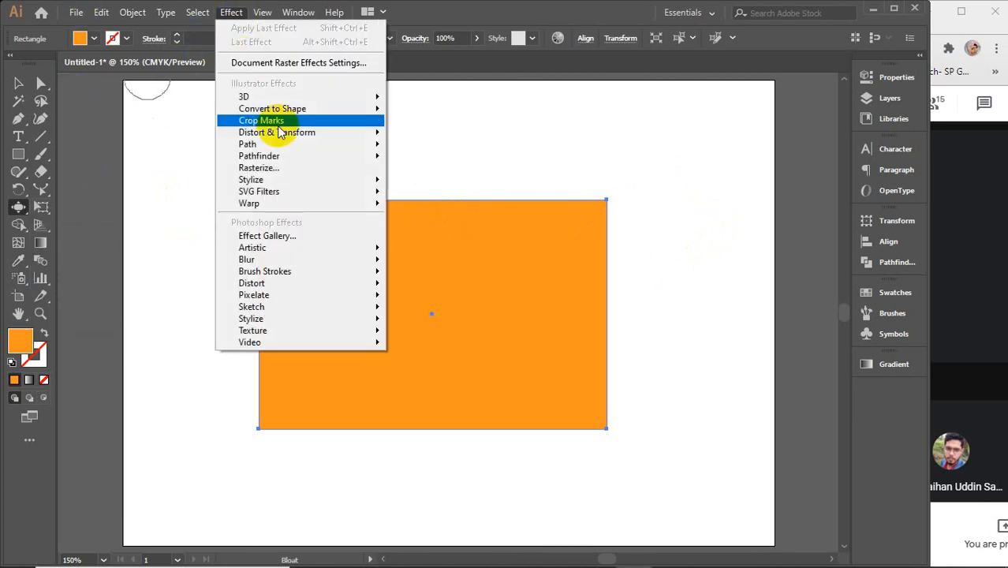
mouse_move(256, 131)
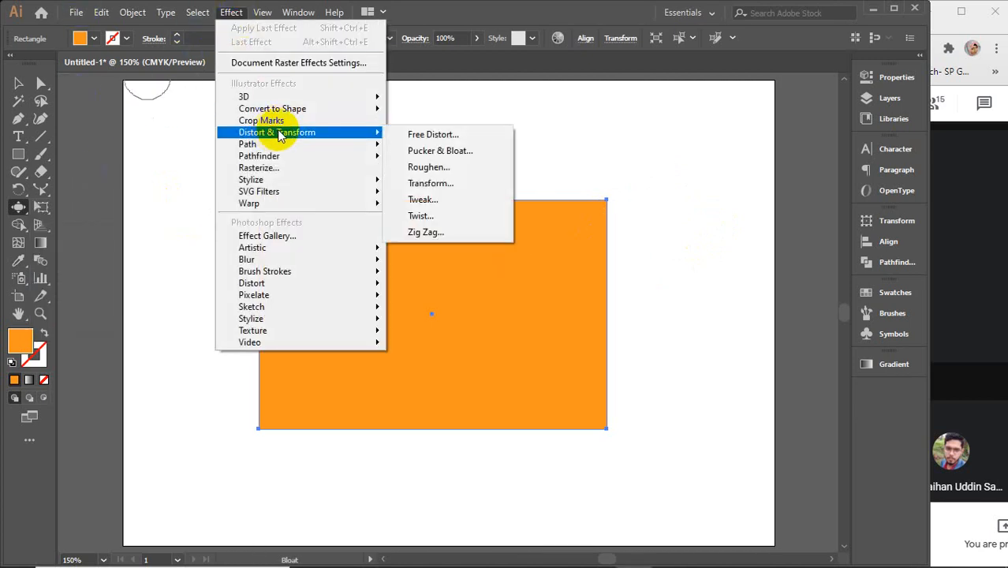
click(448, 151)
click(629, 167)
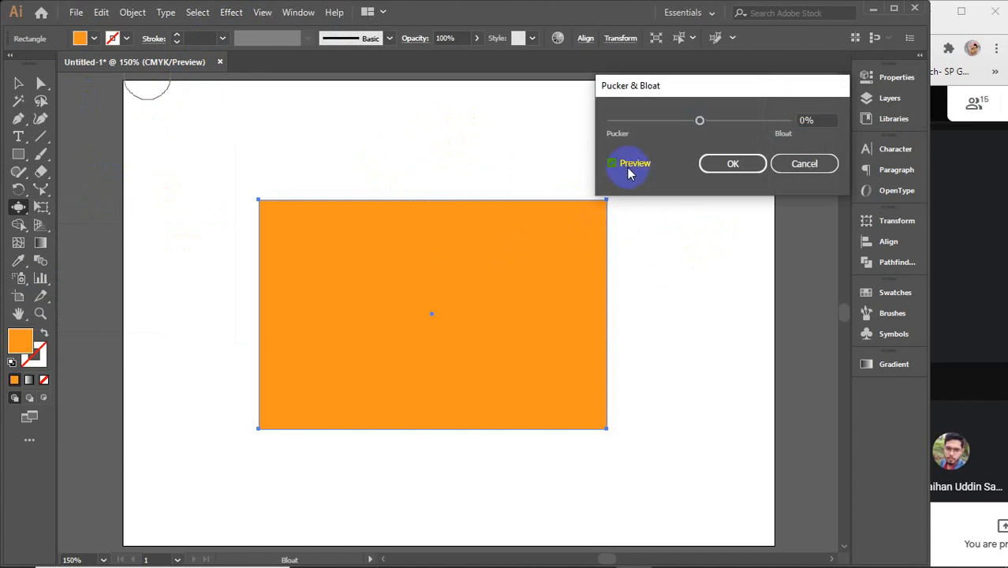
- Preview a gradually increasing bloat on the rectangle, raising the amount from zero to about 45%
click(822, 120)
key(Up)
key(Up)
key(Up)
key(Up)
key(Up)
key(Up)
key(Up)
key(Up)
key(Up)
key(Up)
key(Up)
key(Up)
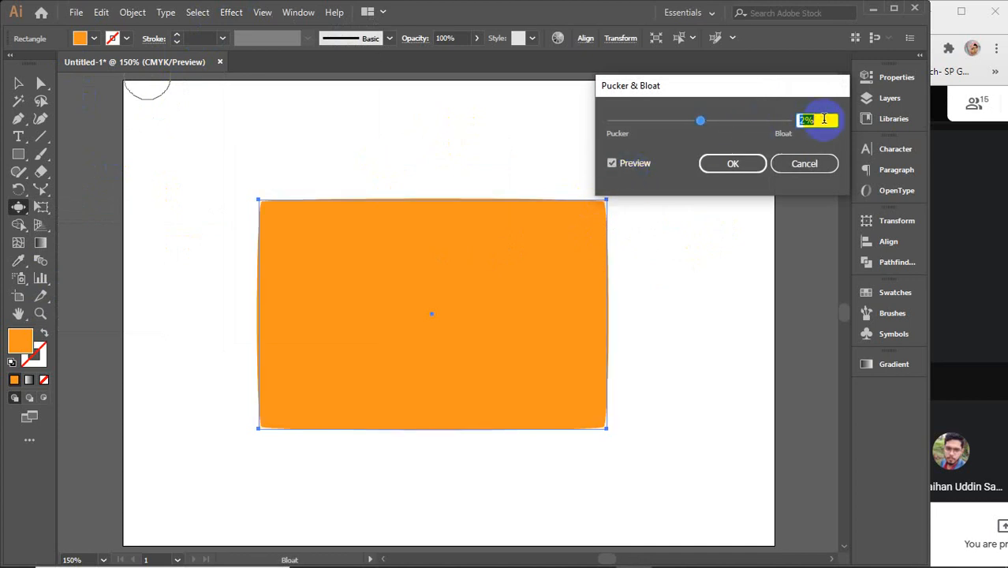
key(Up)
key(Up)
key(Up)
key(Up)
key(Up)
key(Up)
key(Up)
key(Up)
key(Up)
key(Up)
key(Up)
key(Up)
key(Up)
key(Up)
key(Up)
key(Up)
key(Up)
key(Up)
key(Up)
key(Up)
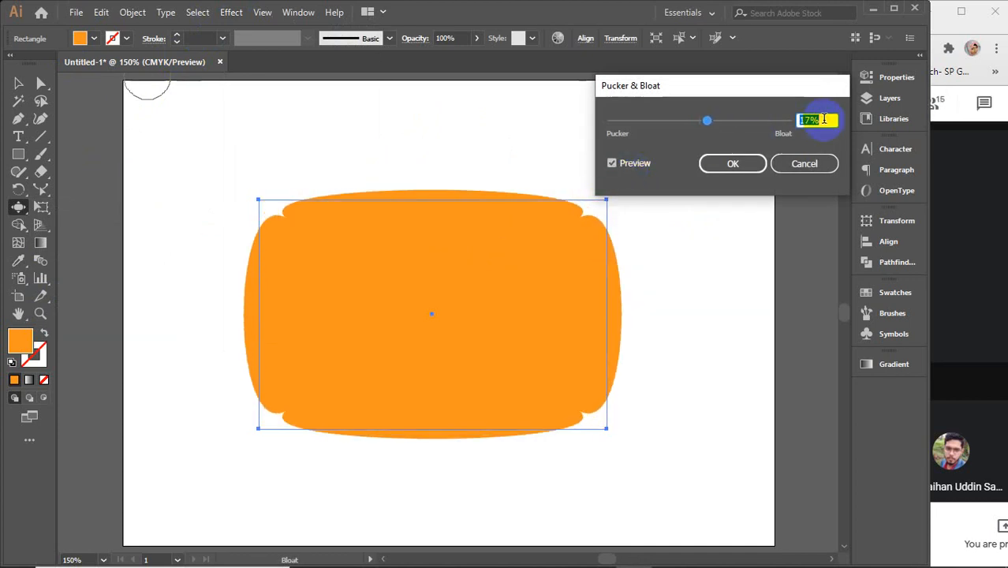
key(Up)
key(Up)
key(Up)
key(Up)
key(Up)
key(Up)
key(Up)
key(Up)
key(Up)
key(Up)
key(Up)
key(Up)
key(Up)
key(Up)
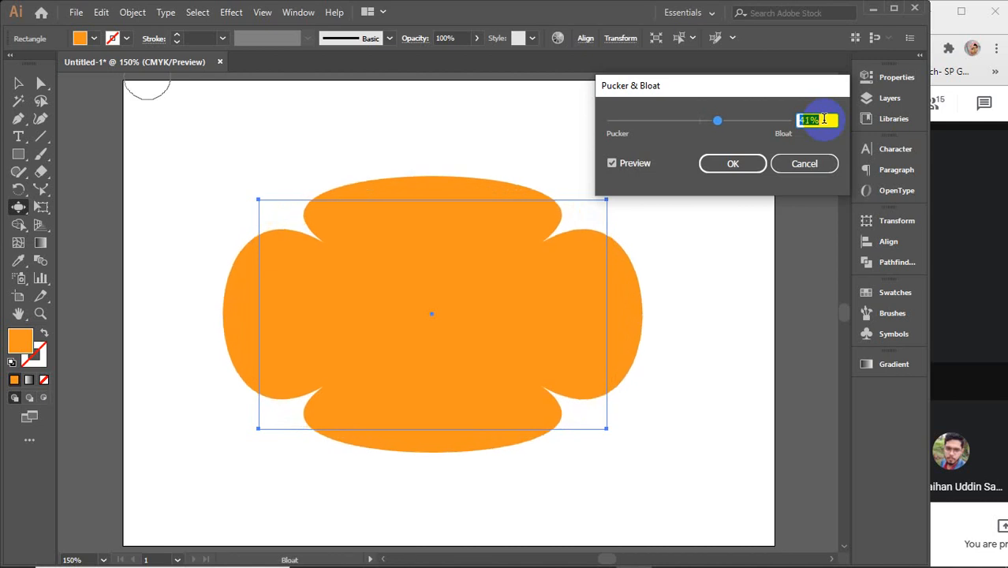
- Lower the Pucker & Bloat amount gradually through zero into pucker, down to -16%
key(Down)
key(Down)
key(Down)
key(Down)
key(Down)
key(Down)
key(Down)
key(Down)
key(Down)
key(Down)
key(Down)
key(Down)
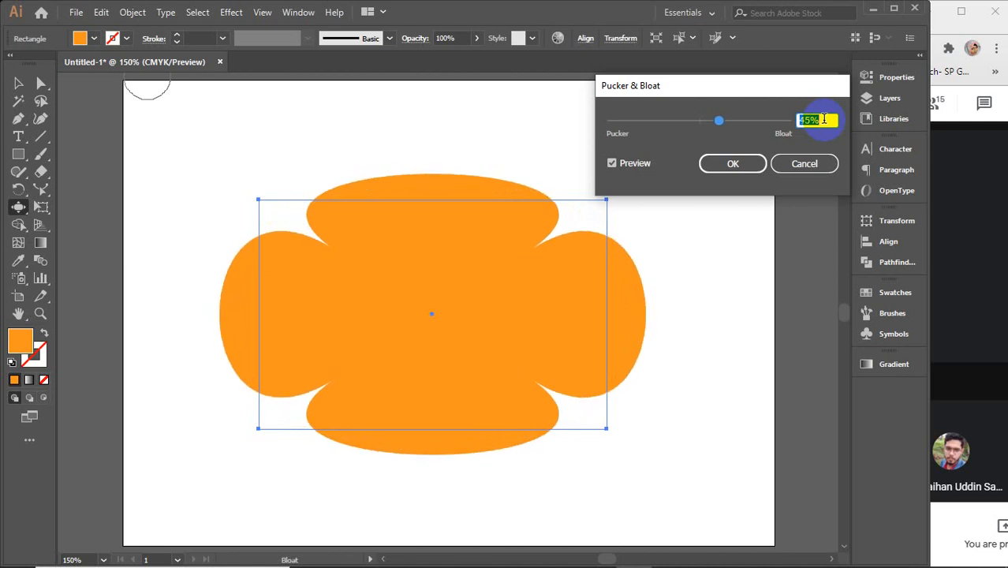
key(Down)
key(Down)
key(Down)
key(Down)
key(Down)
key(Down)
key(Down)
key(Down)
key(Down)
key(Down)
key(Down)
key(Down)
key(Down)
key(Down)
key(Down)
key(Down)
key(Down)
key(Down)
key(Down)
key(Down)
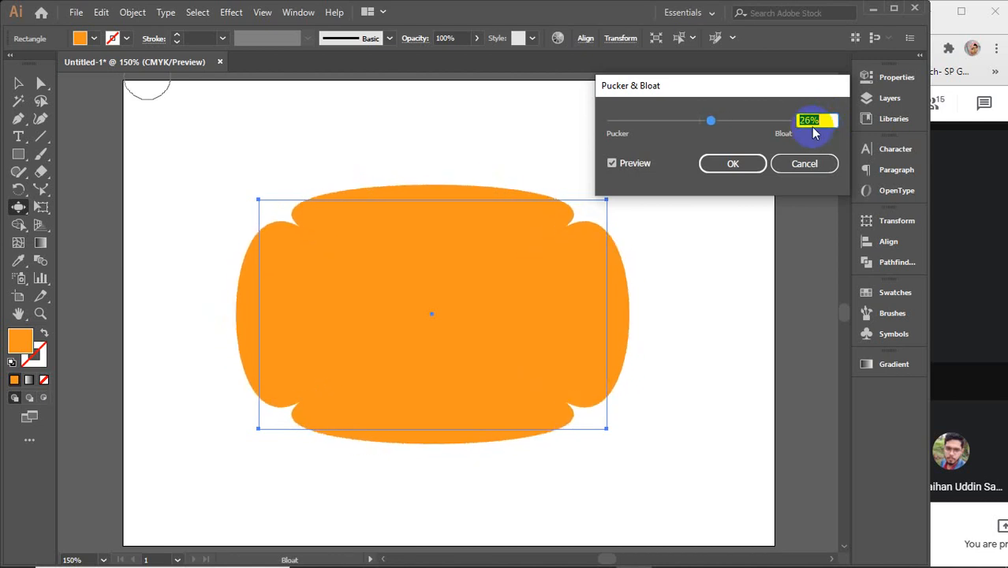
key(Down)
key(Down)
key(Down)
key(Down)
key(Down)
key(Down)
key(Down)
key(Down)
key(Down)
key(Down)
key(Down)
key(Down)
key(Down)
key(Down)
key(Down)
key(Down)
key(Down)
key(Down)
key(Down)
key(Down)
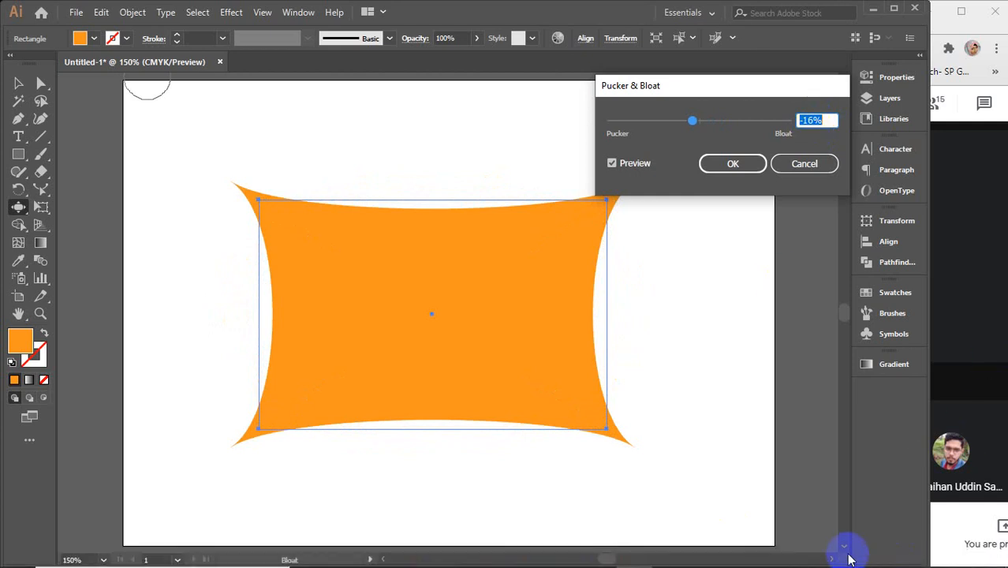
mouse_move(850, 562)
click(879, 552)
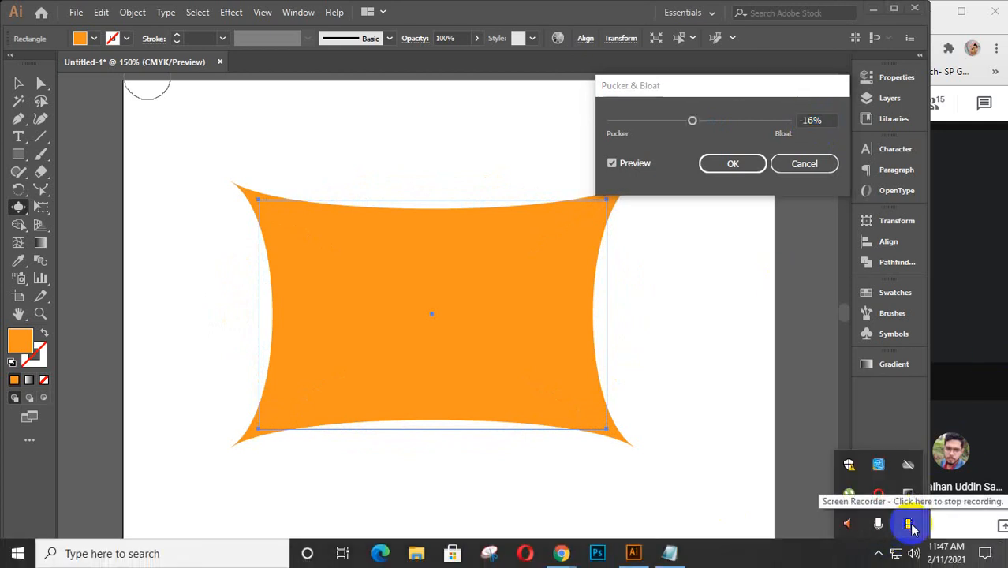
click(440, 380)
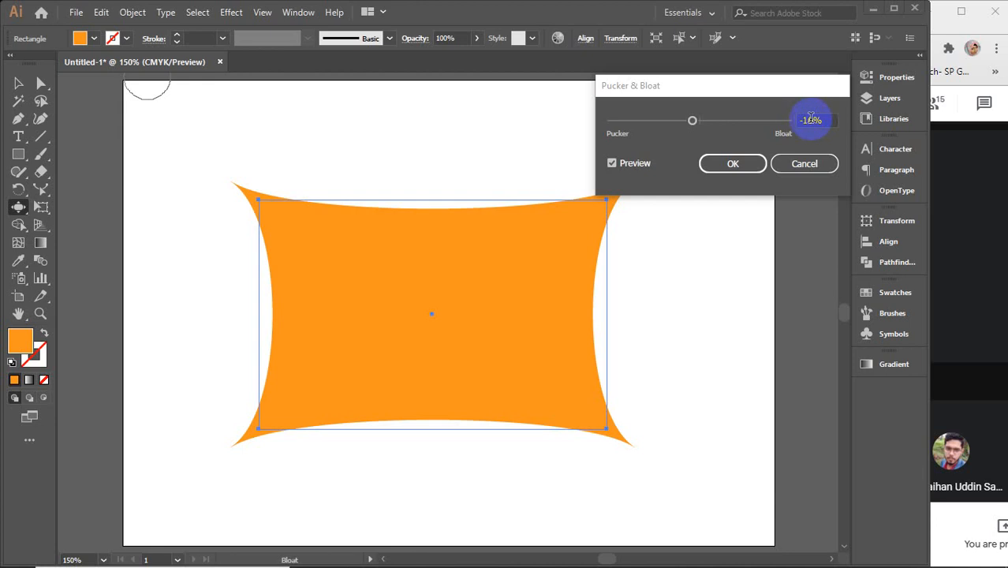
- Preview a gradually stronger pucker on the rectangle, lowering the Pucker & Bloat amount to -54%
click(810, 119)
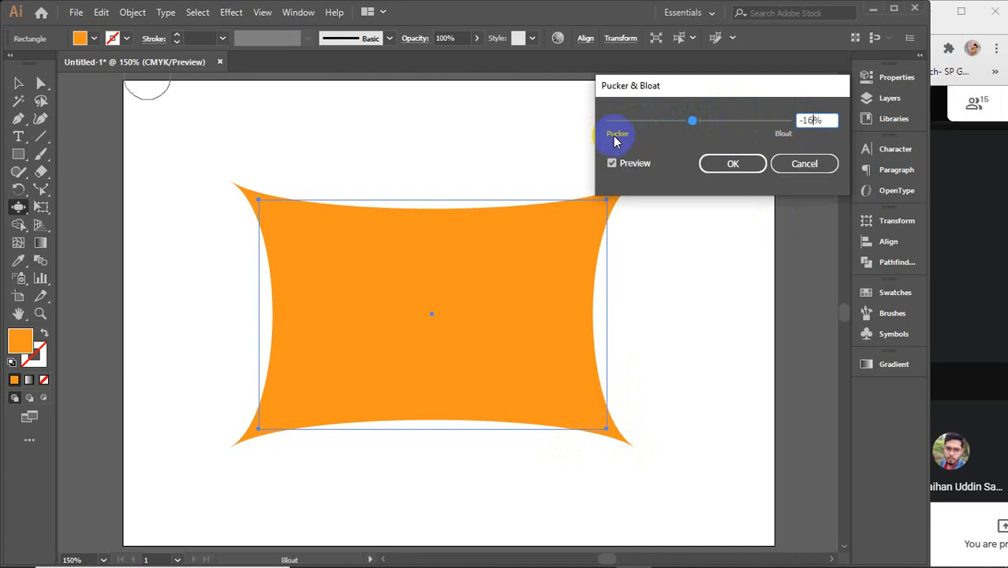
double_click(820, 121)
key(Down)
key(Down)
key(Down)
key(Down)
key(Down)
key(Down)
key(Down)
key(Down)
key(Down)
key(Down)
key(Down)
key(Down)
key(Down)
key(Down)
key(Down)
key(Down)
key(Down)
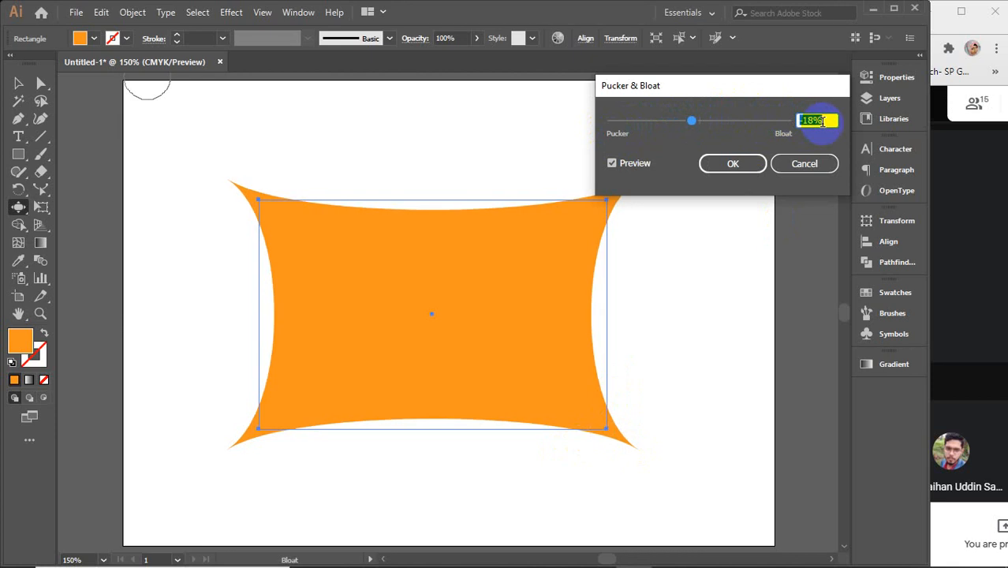
key(Down)
key(Down)
key(Down)
key(Down)
key(Down)
key(Down)
key(Down)
key(Down)
key(Down)
key(Down)
key(Down)
key(Down)
key(Down)
key(Down)
key(Down)
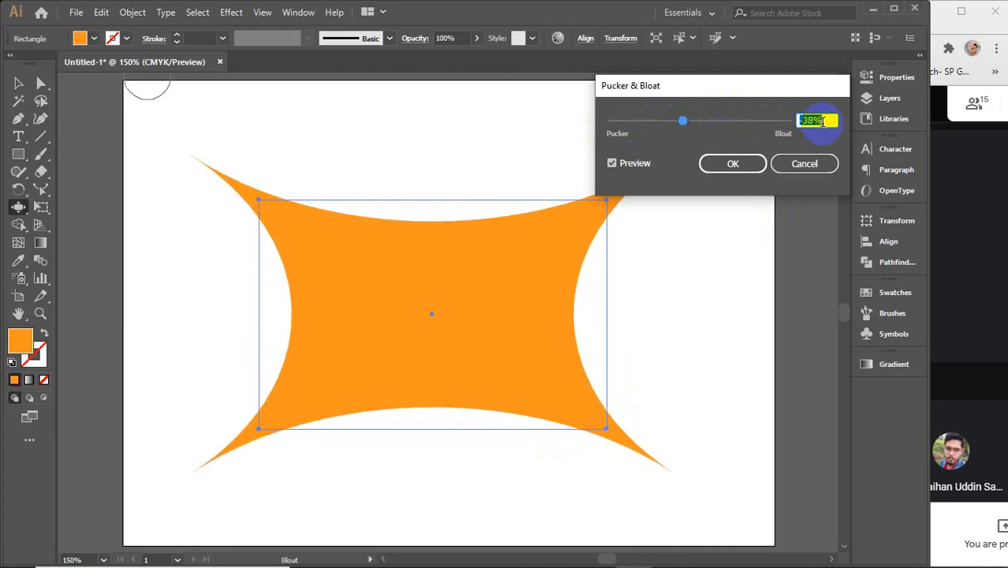
key(Down)
key(Down)
key(Down)
key(Down)
key(Down)
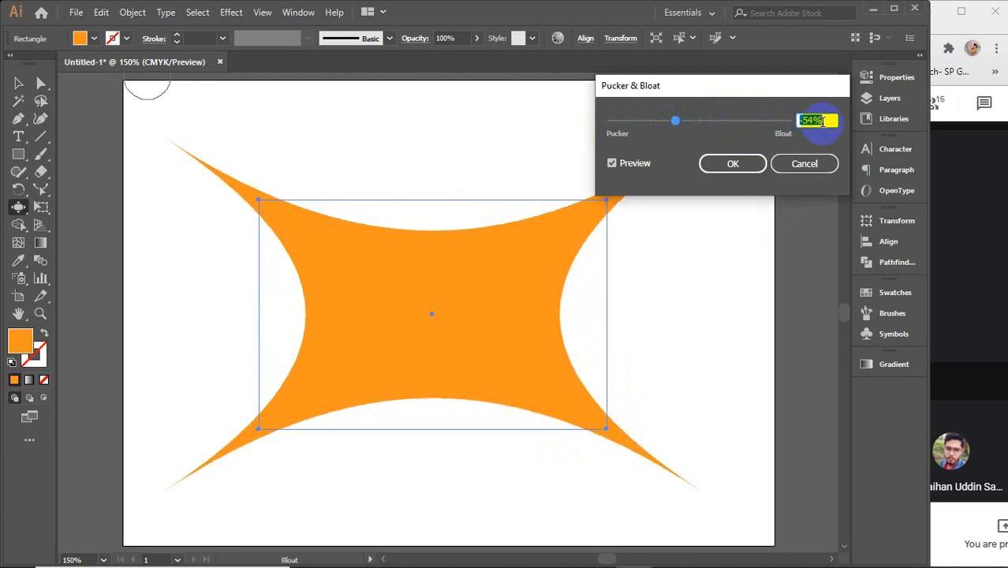
- Raise the Pucker & Bloat amount gradually through zero to a 70% bloat and apply the effect
key(Up)
key(Up)
key(Up)
key(Up)
key(Up)
key(Up)
key(Up)
key(Up)
key(Up)
key(Up)
key(Up)
key(Up)
key(Up)
key(Up)
key(Up)
key(Up)
key(Up)
key(Up)
key(Up)
key(Up)
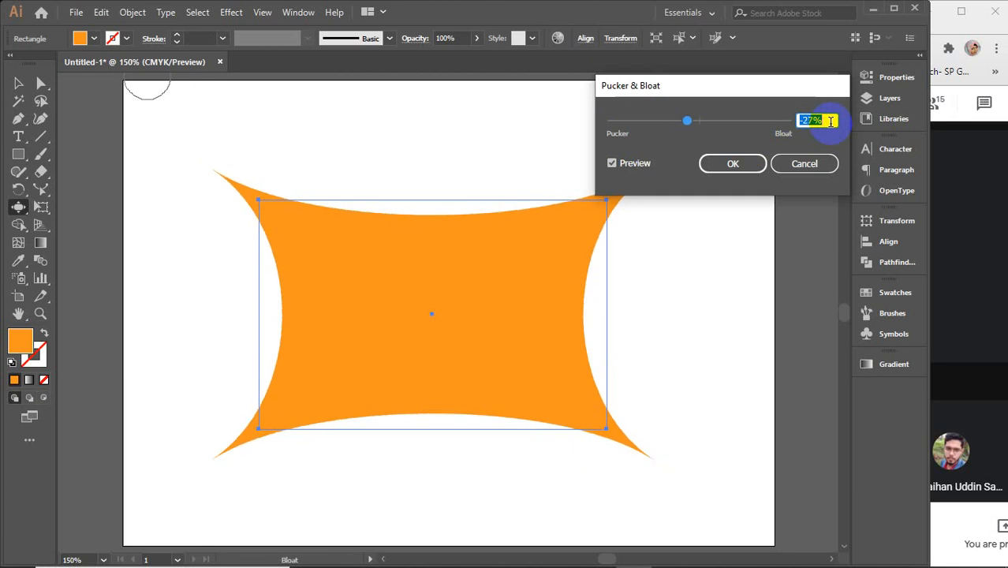
key(Up)
key(Up)
key(Up)
key(Up)
key(Up)
key(Up)
key(Up)
key(Up)
key(Up)
key(Up)
key(Up)
key(Up)
key(Up)
key(Up)
key(Up)
key(Up)
key(Up)
key(Up)
key(Up)
key(Up)
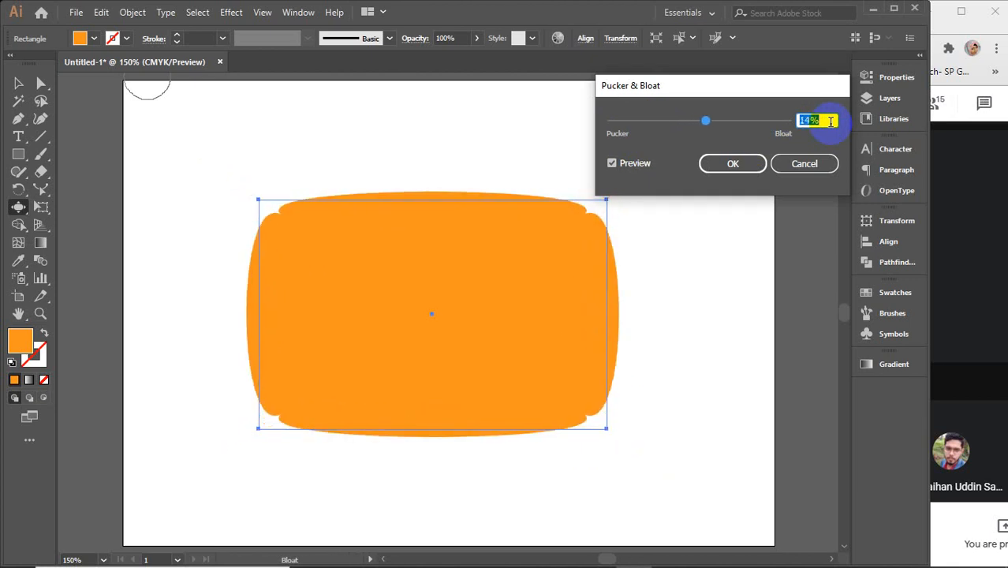
key(Up)
key(Up)
key(Up)
key(Up)
key(Up)
key(Up)
key(Up)
key(Up)
key(Up)
key(Up)
key(Up)
key(Up)
key(Up)
key(Up)
key(Up)
key(Up)
key(Up)
key(Up)
key(Up)
key(Up)
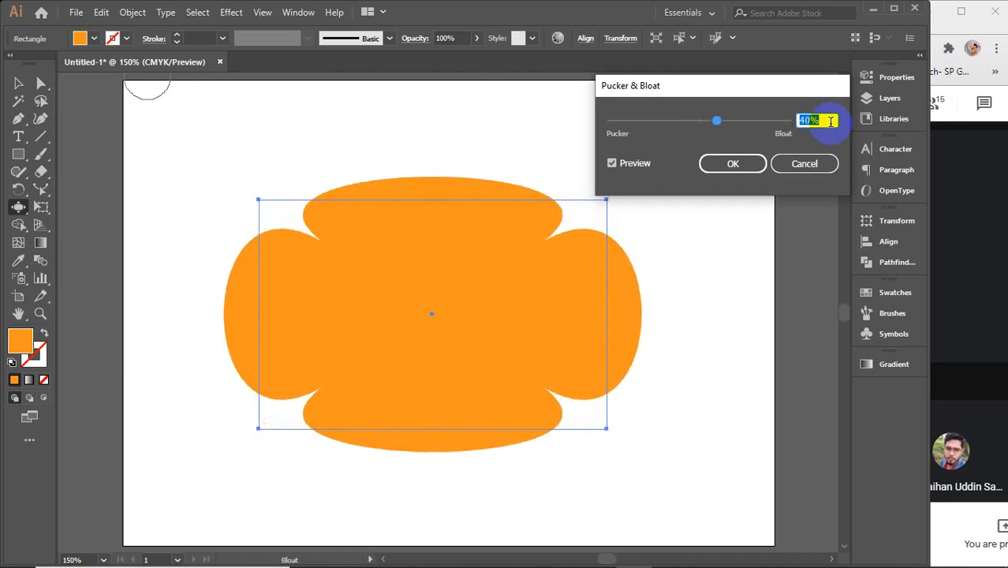
key(Up)
key(Up)
key(Up)
key(Up)
key(Up)
key(Up)
key(Up)
key(Up)
key(Up)
key(Up)
key(Up)
key(Up)
key(Up)
key(Up)
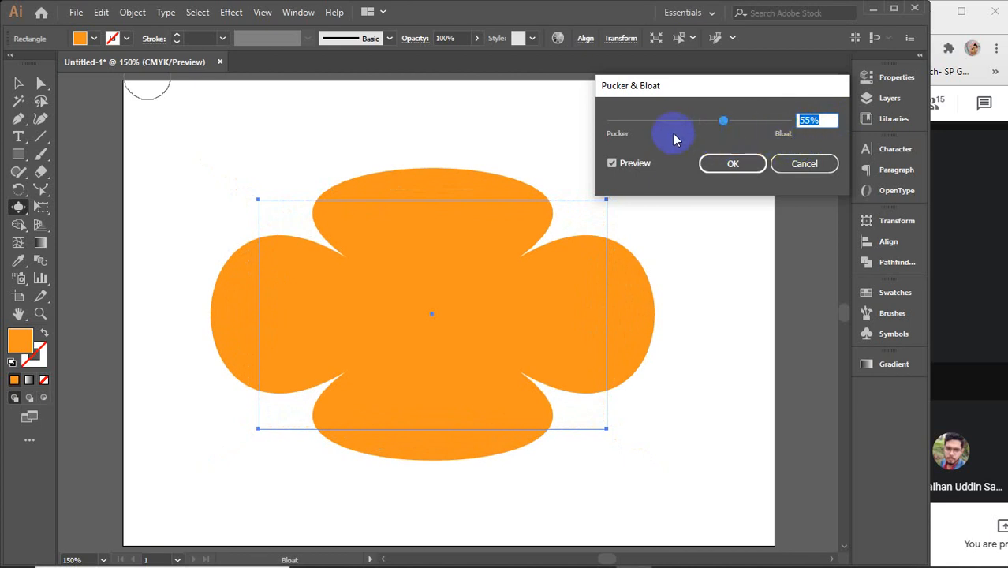
key(Up)
key(Up)
key(Up)
key(Up)
key(Up)
key(Up)
key(Up)
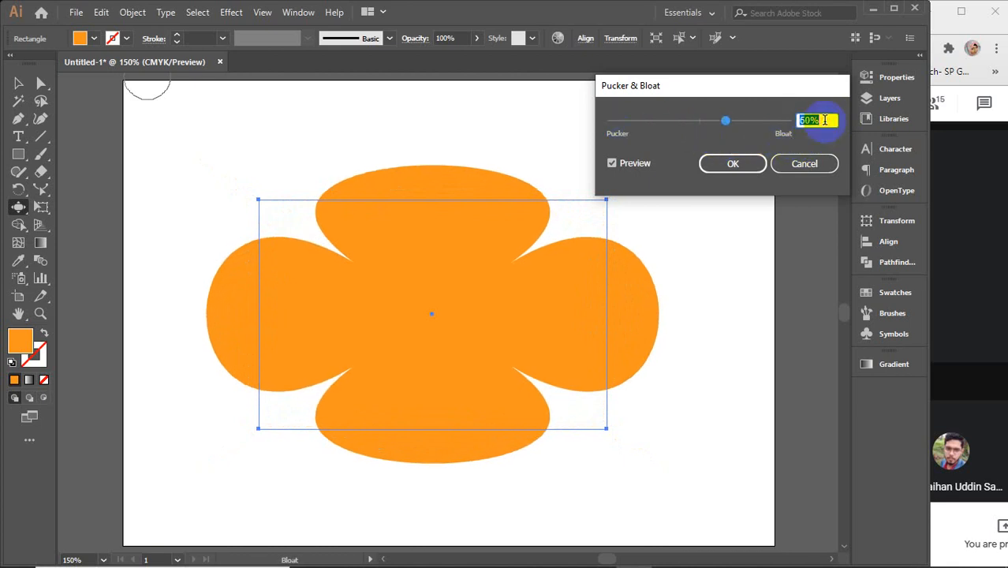
key(Up)
key(Up)
key(Up)
key(Up)
key(Up)
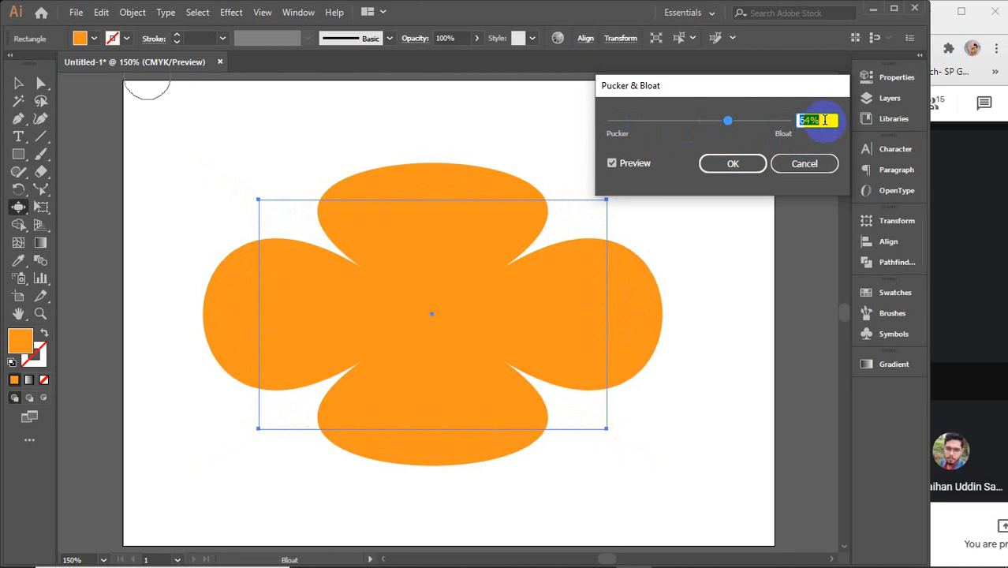
key(Up)
key(Up)
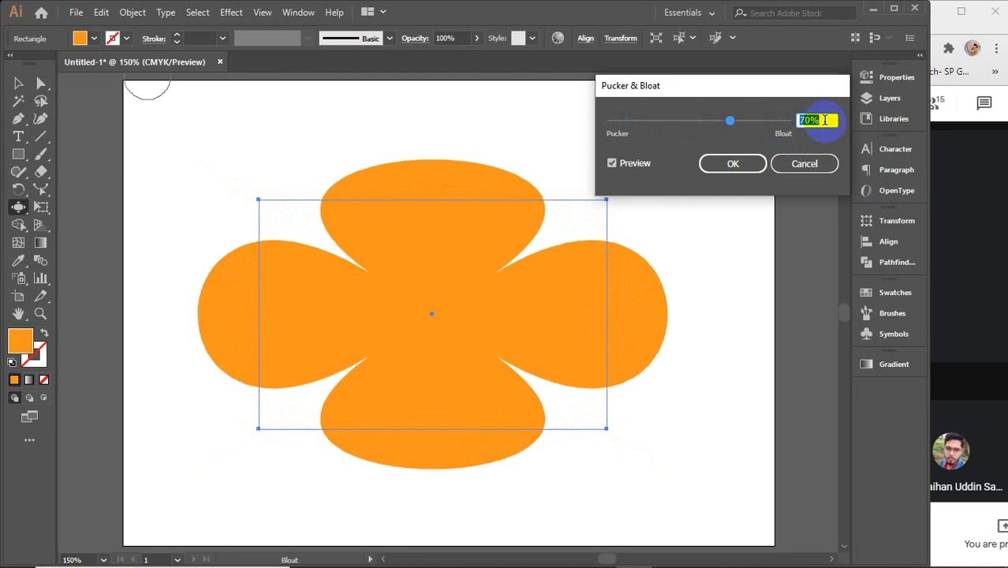
click(734, 163)
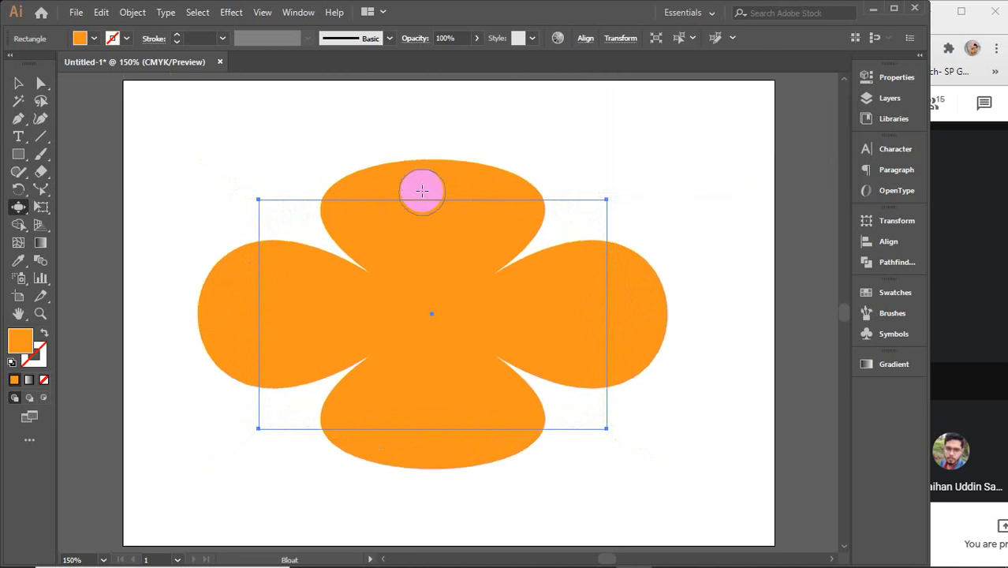
- Paste the plain rectangle in front of the bloated shape and open the Pucker & Bloat effect for it with preview enabled
key(ctrl)
key(ctrl+f)
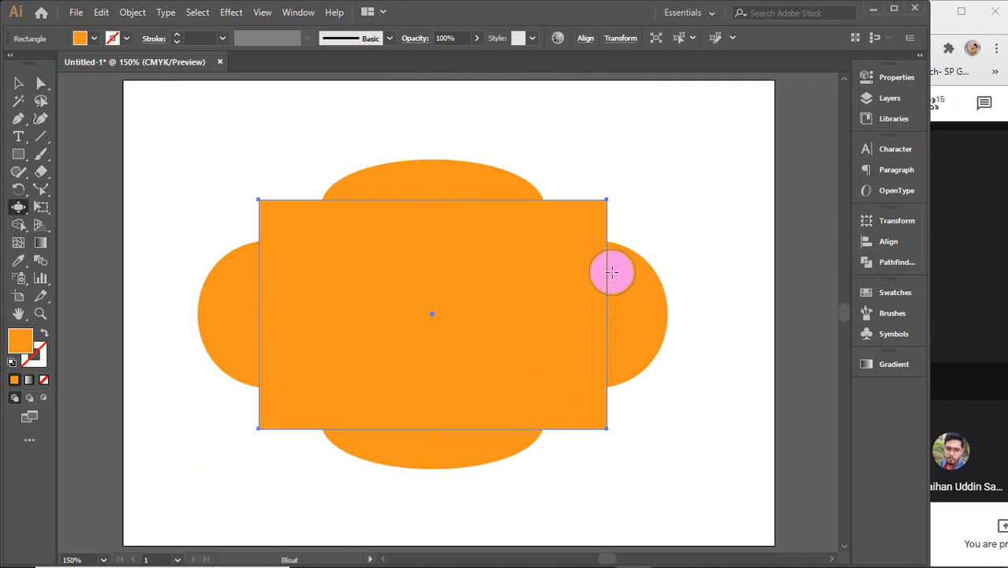
click(231, 12)
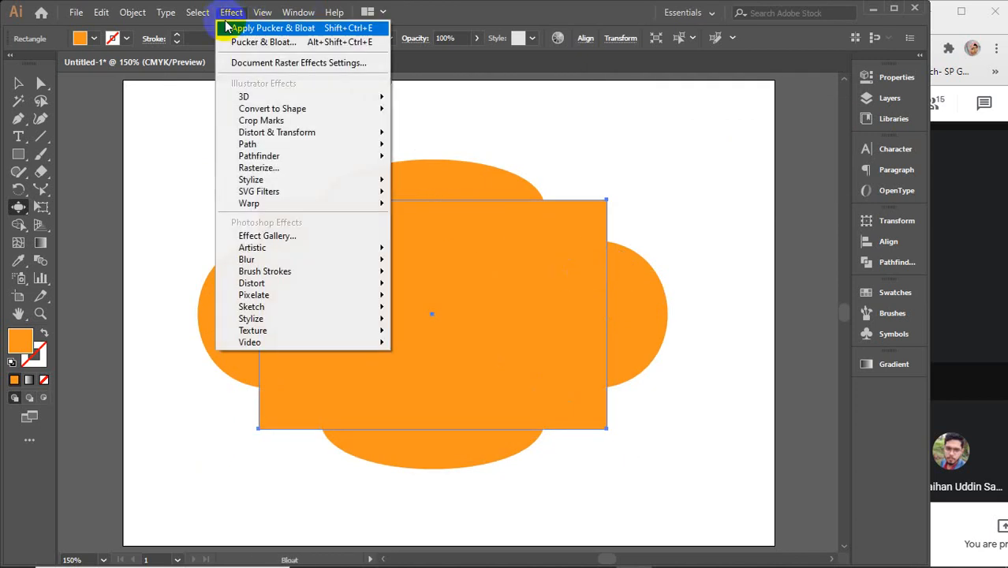
mouse_move(264, 134)
click(436, 150)
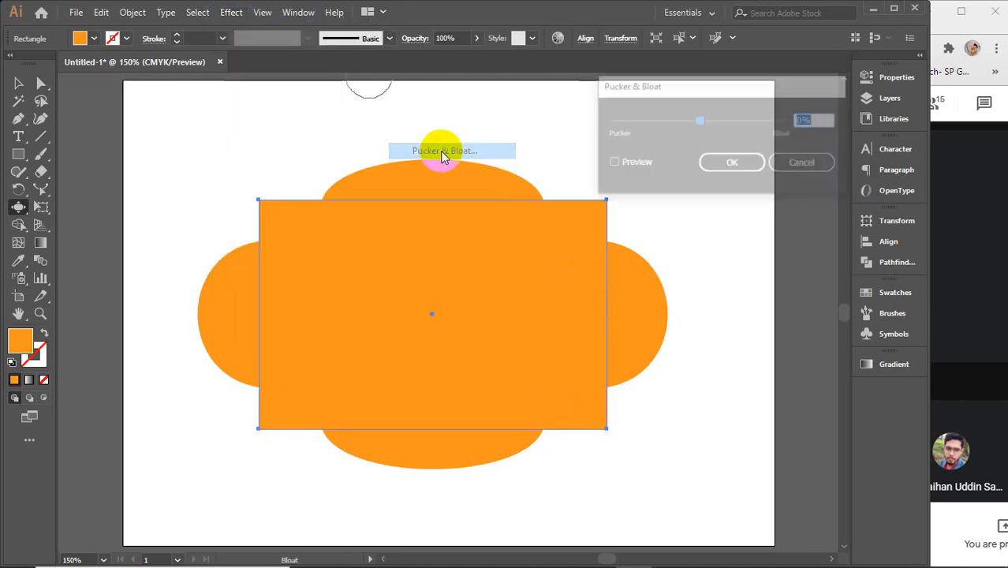
click(627, 163)
- Set the front rectangle's Pucker & Bloat amount to -45% and apply the effect
drag(678, 132, 647, 124)
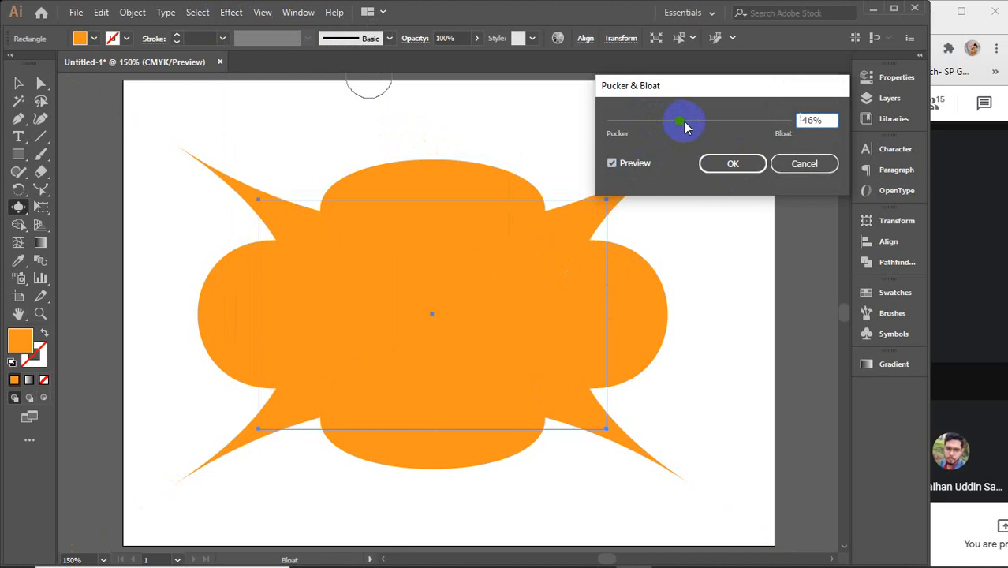
double_click(819, 121)
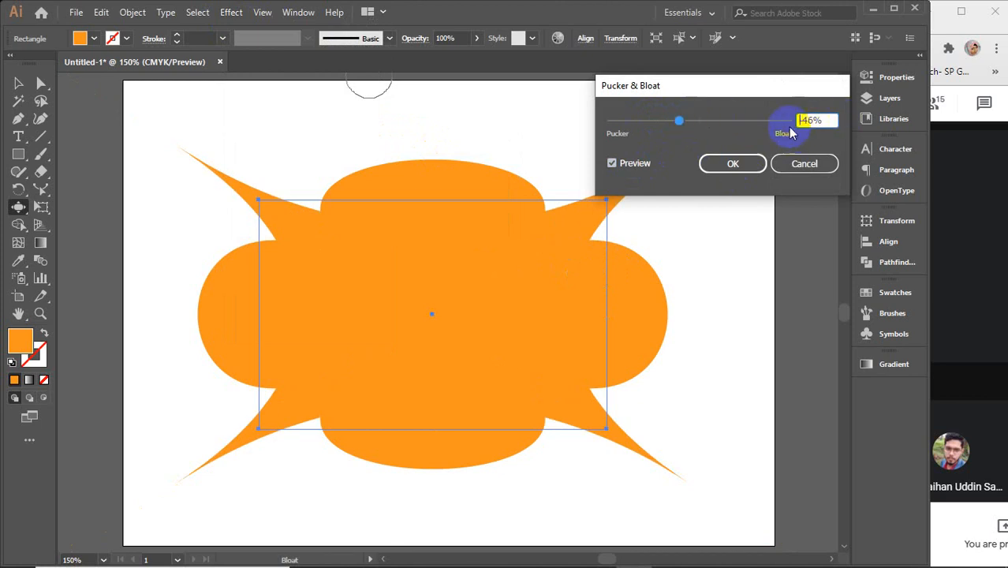
key(Up)
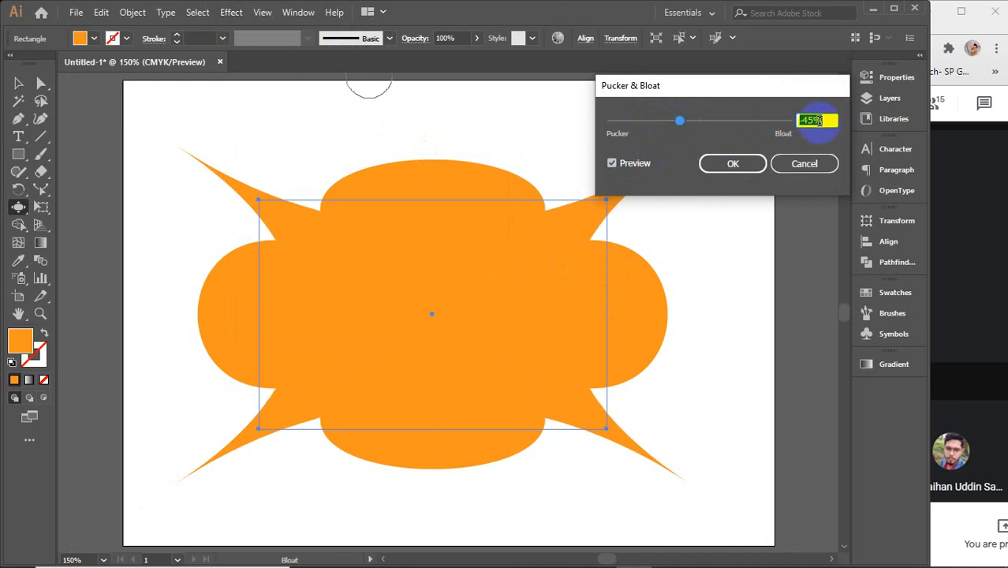
click(732, 163)
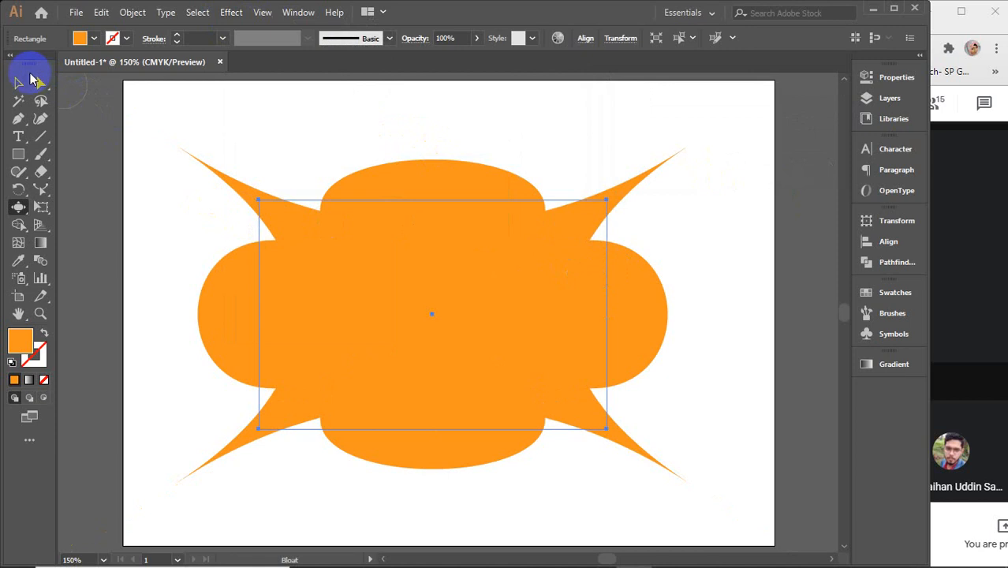
- Select both distorted shapes, remove their fill and give them an orange stroke
click(19, 83)
drag(211, 115, 331, 219)
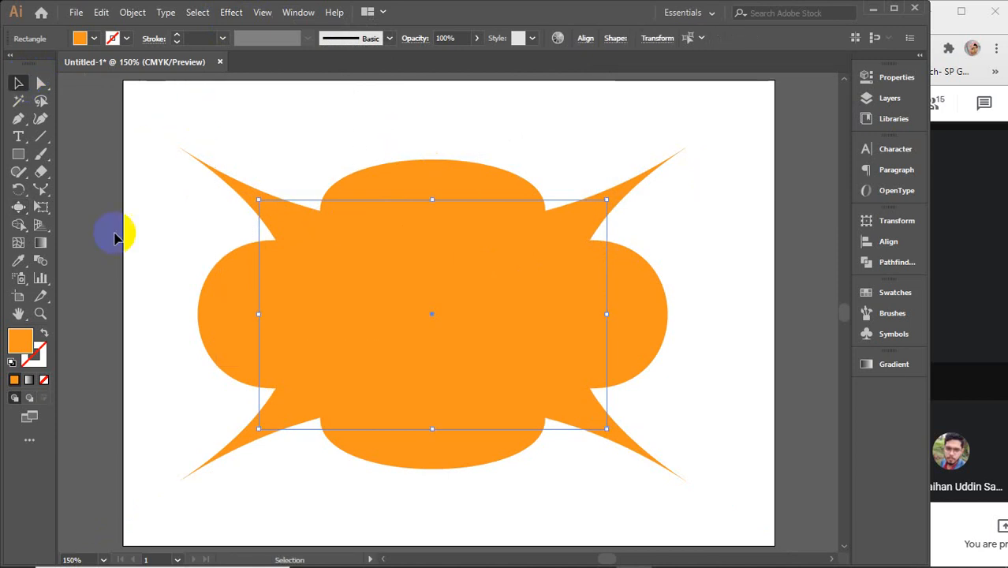
click(43, 379)
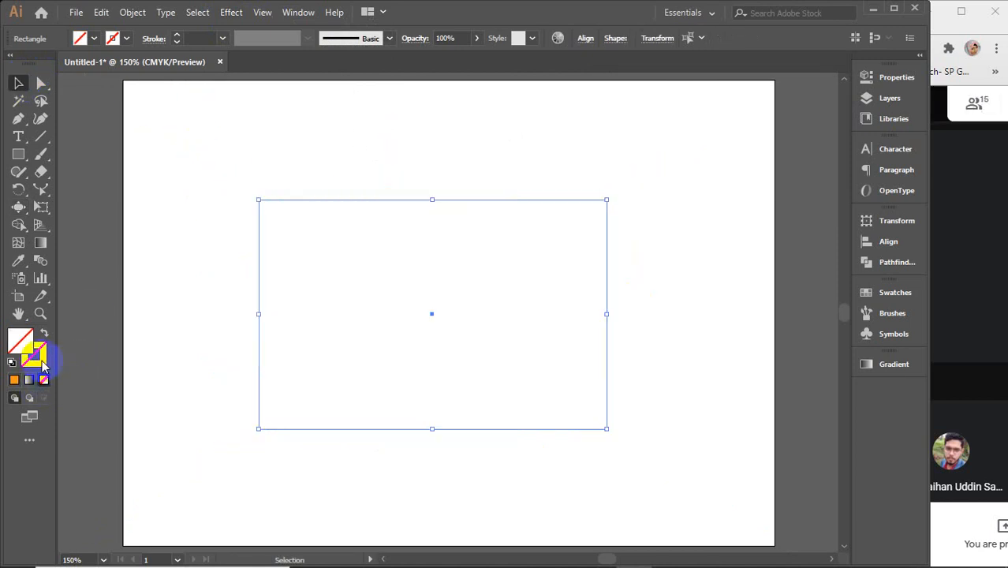
click(41, 361)
click(14, 379)
click(875, 59)
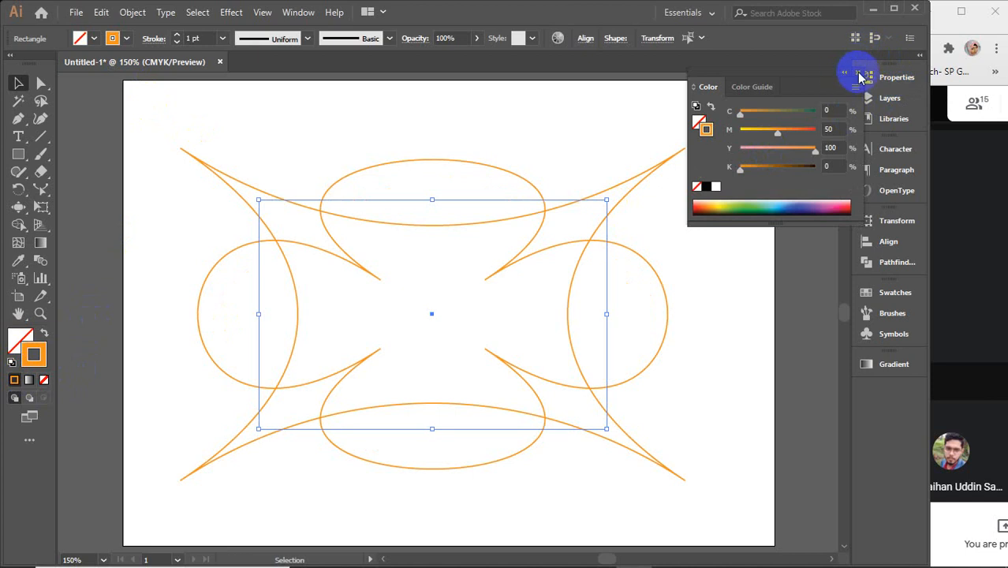
click(860, 76)
click(724, 282)
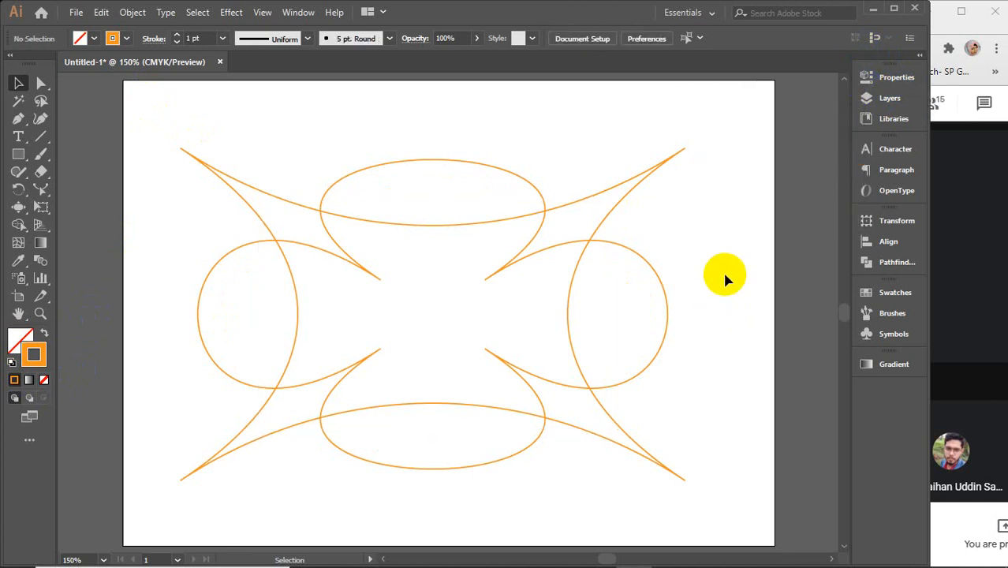
- Bring the bloated shape to the front, fill it with the same orange and deselect it
click(659, 276)
right_click(660, 277)
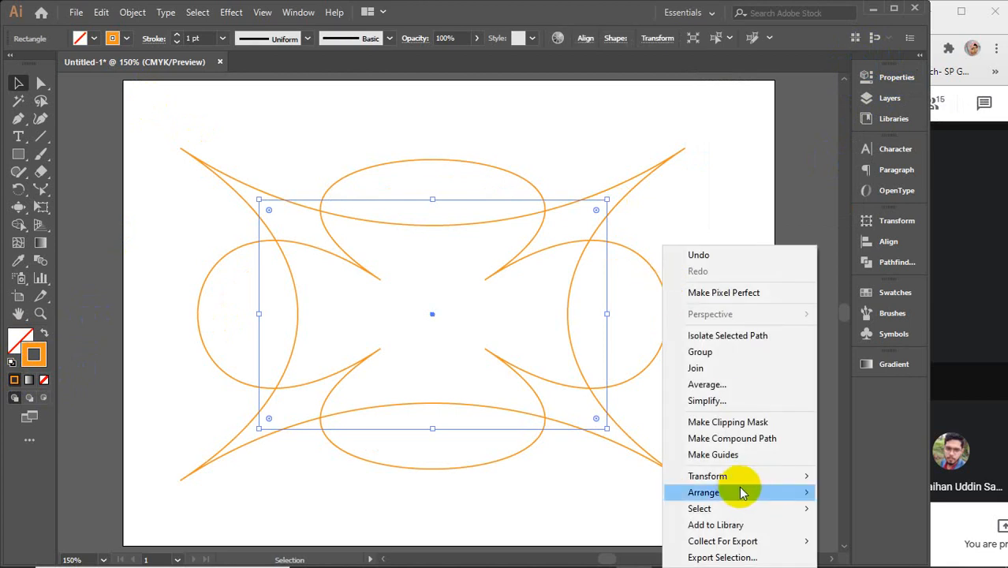
mouse_move(733, 492)
click(598, 422)
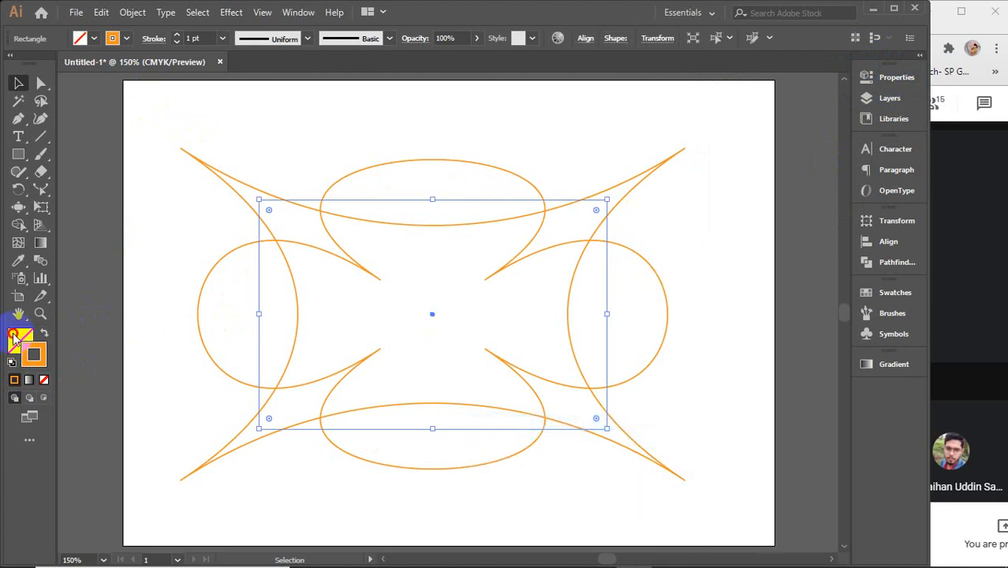
click(14, 380)
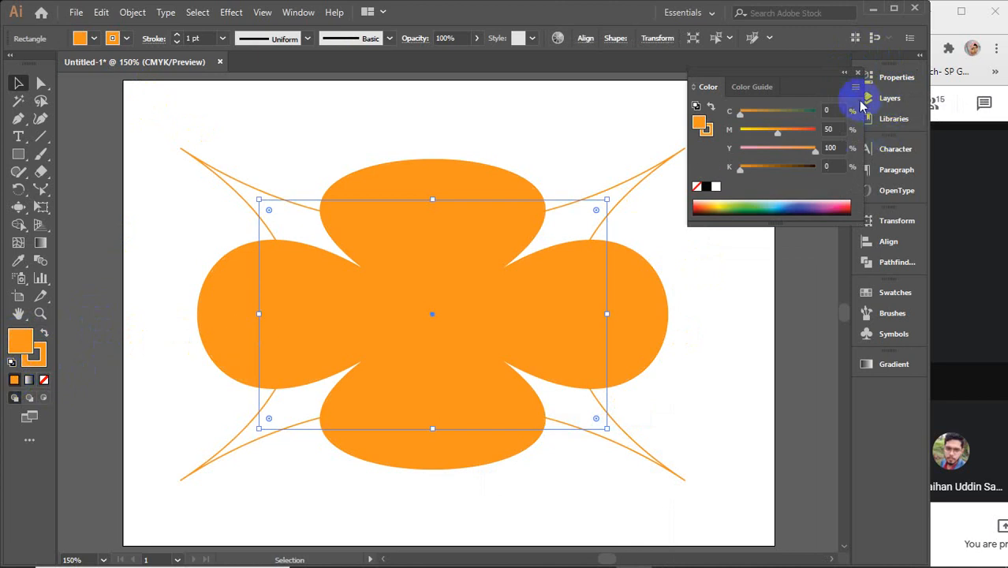
click(858, 72)
drag(686, 457, 657, 504)
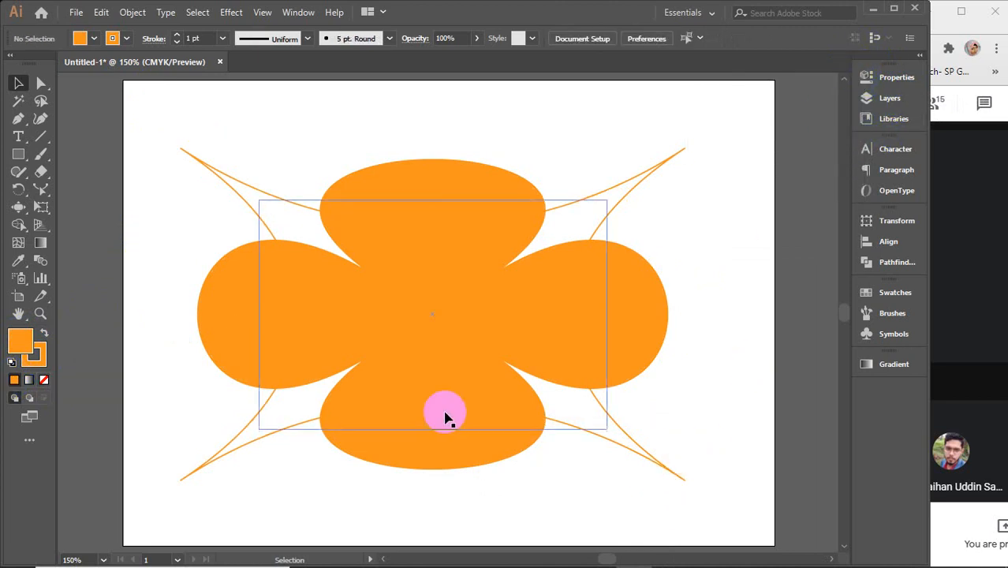
- Choose a bright red fill colour and apply it to the puckered shape behind the bloated one
double_click(18, 339)
click(412, 192)
drag(411, 191, 407, 151)
click(536, 164)
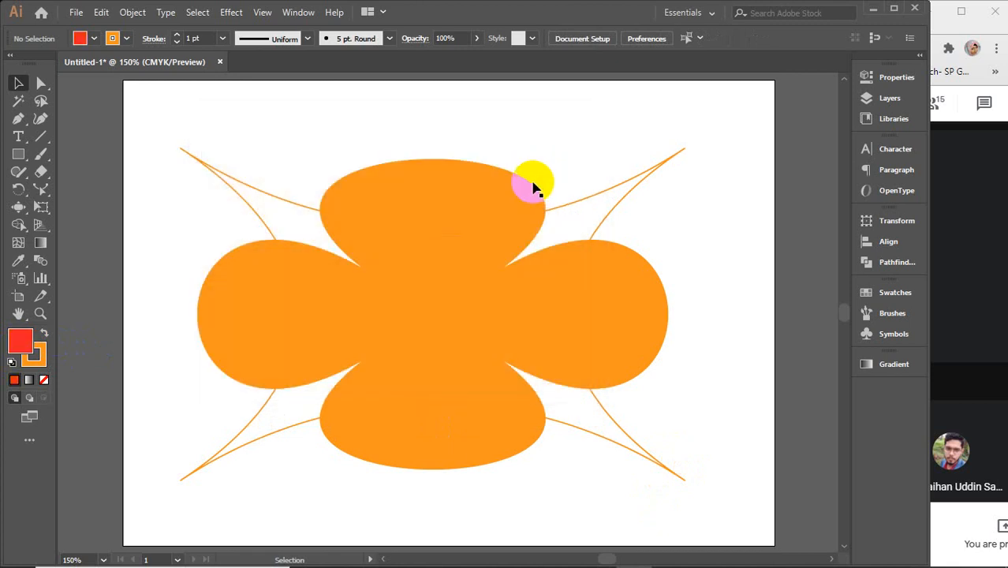
click(236, 194)
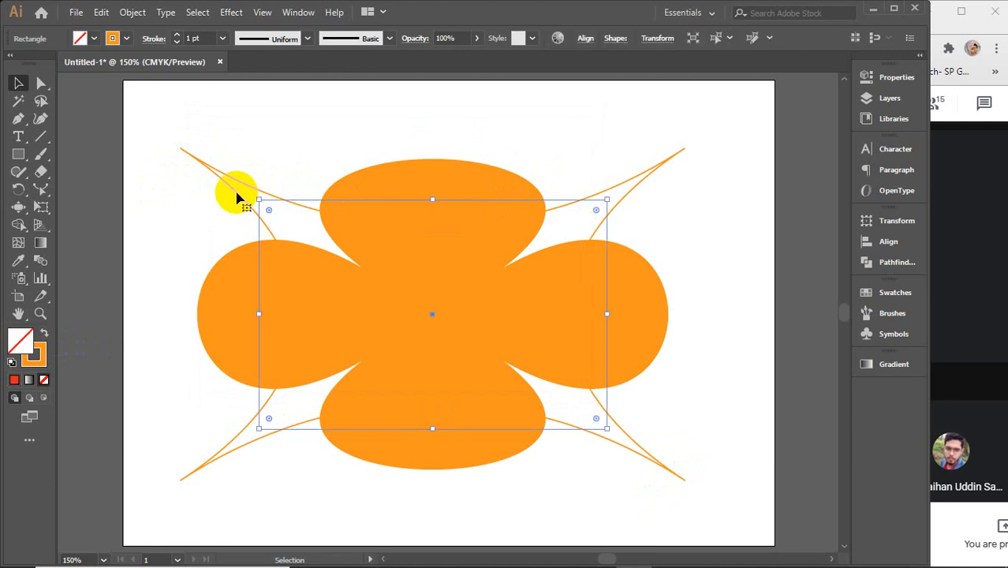
click(14, 383)
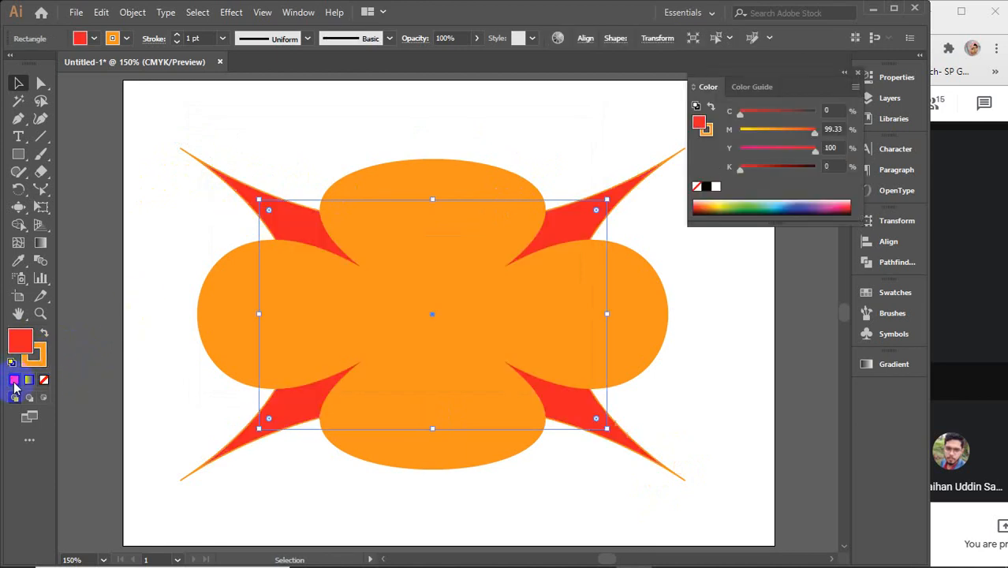
click(863, 77)
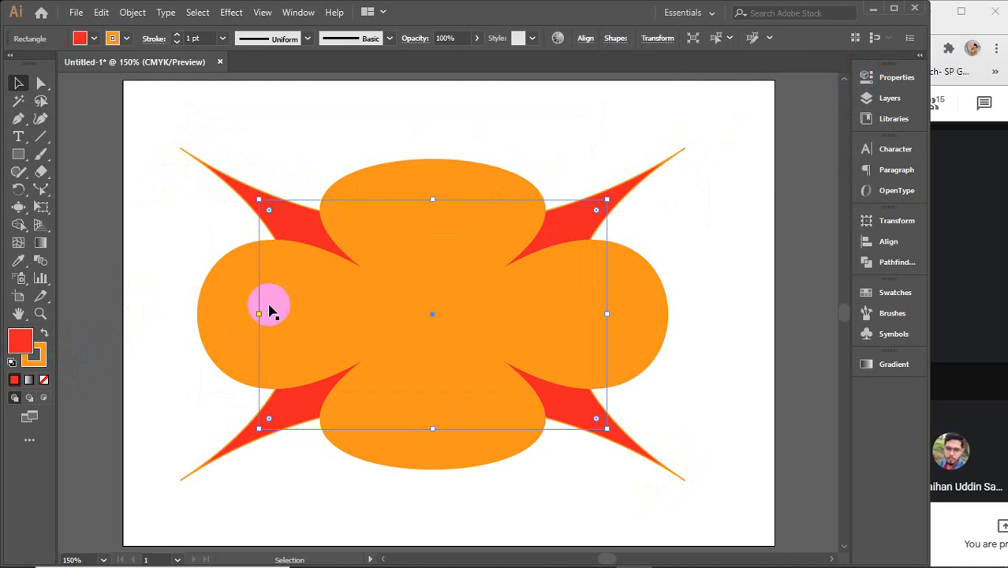
- Remove the stroke from the red puckered shape and deselect it
click(37, 359)
click(44, 379)
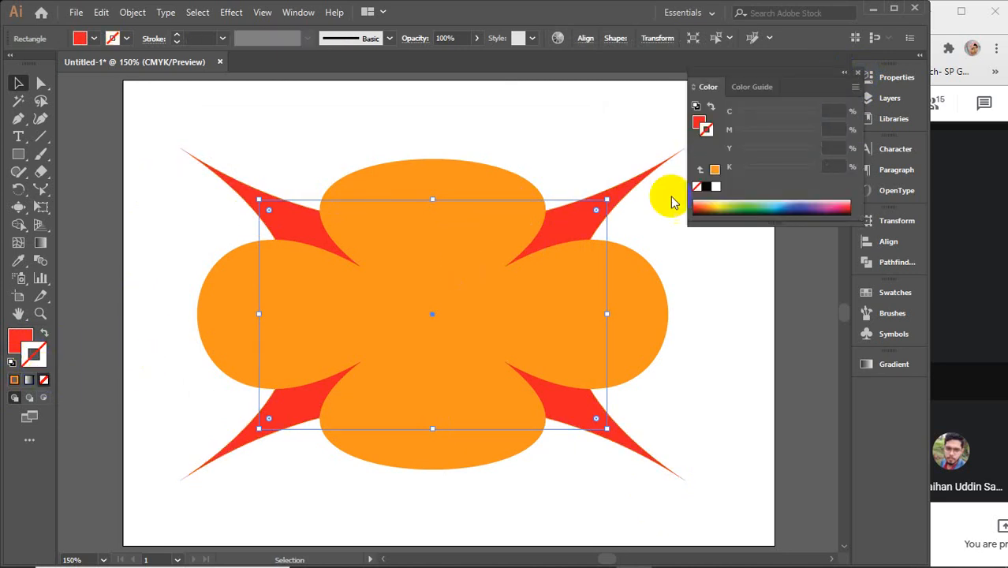
click(868, 88)
click(741, 291)
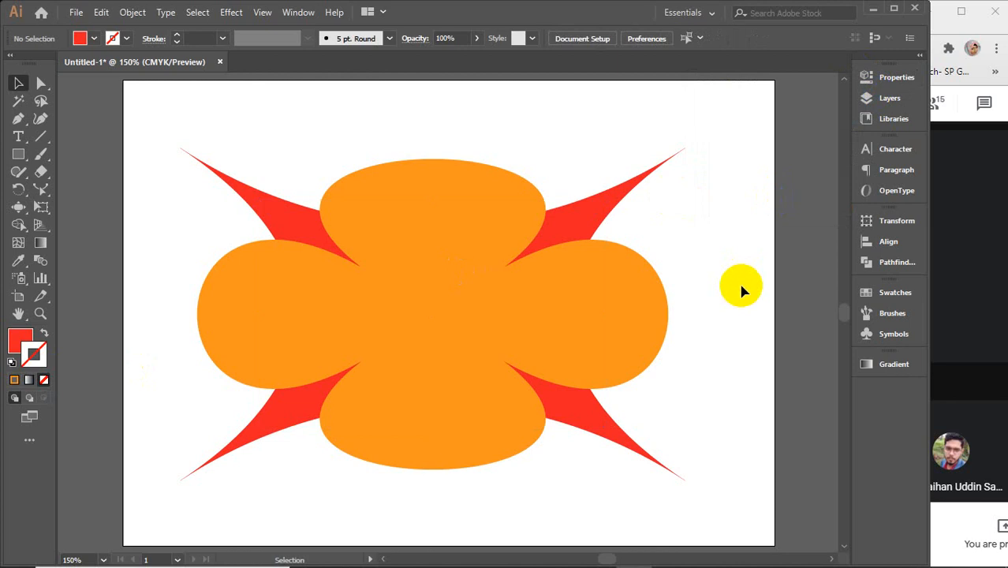
- Delete both distorted shapes and paste the copied plain orange rectangle onto the artboard
drag(741, 258, 463, 432)
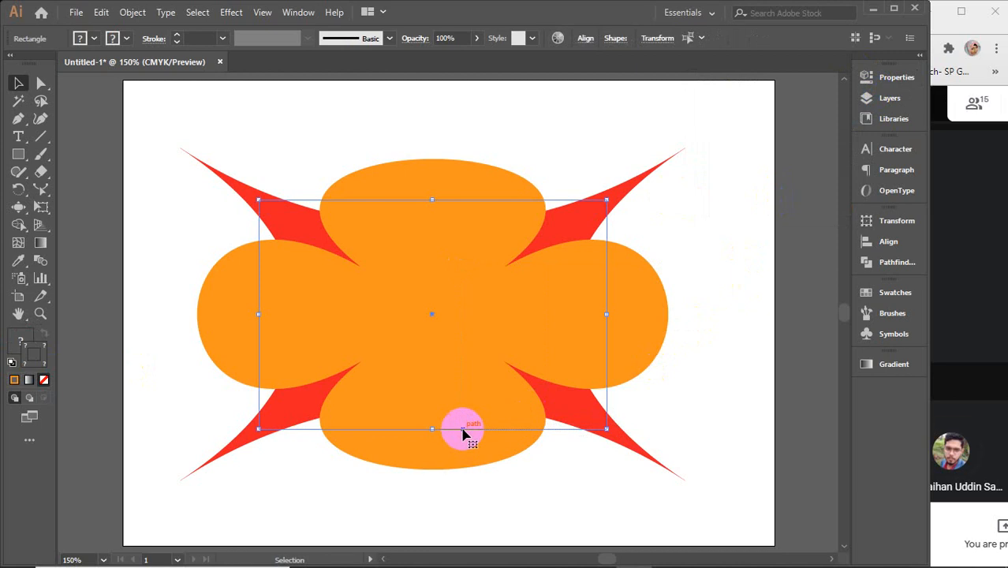
key(Delete)
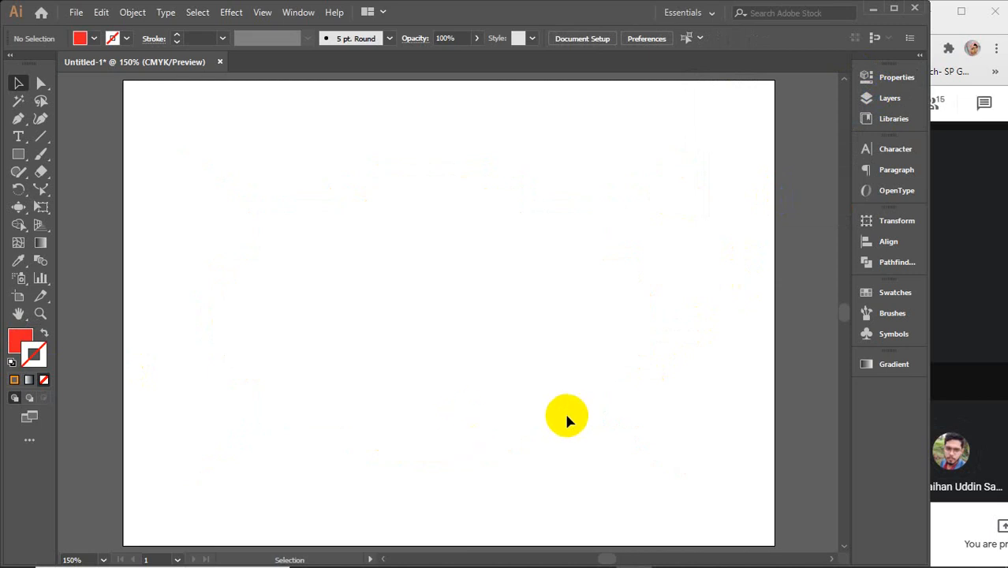
key(ctrl+v)
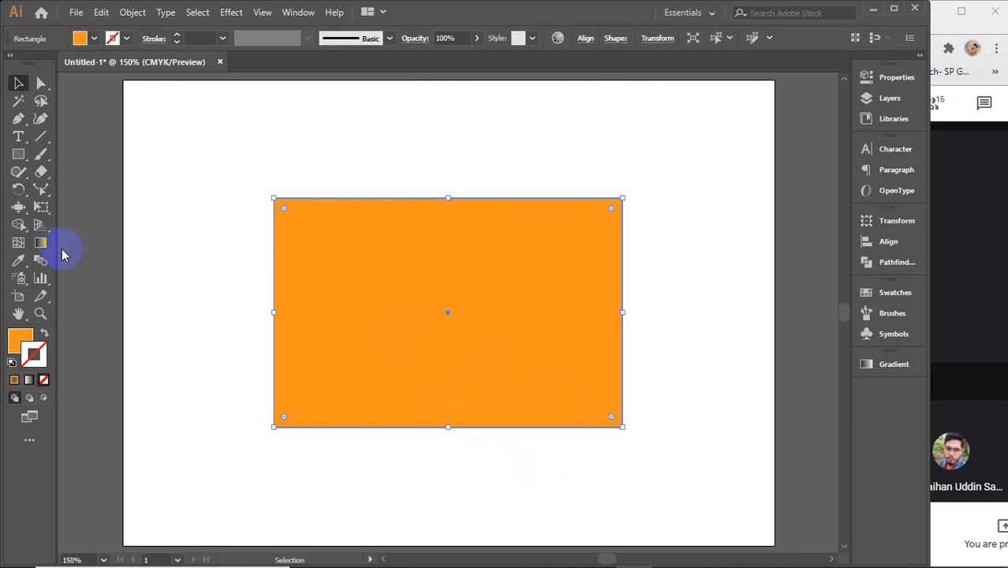
click(365, 318)
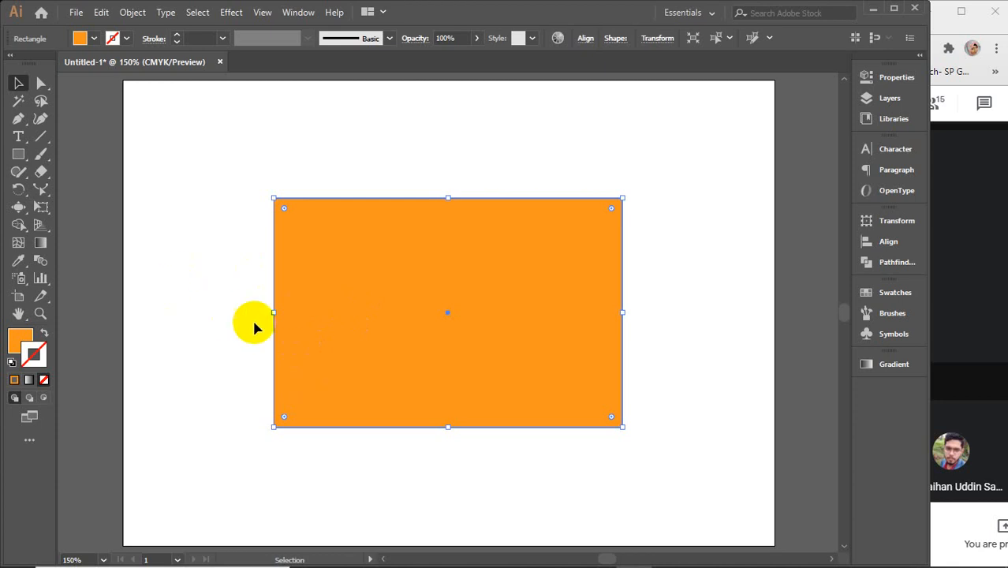
- Distort the rectangle's left, top and bottom edges with short Scallop tool strokes and deselect it
click(18, 206)
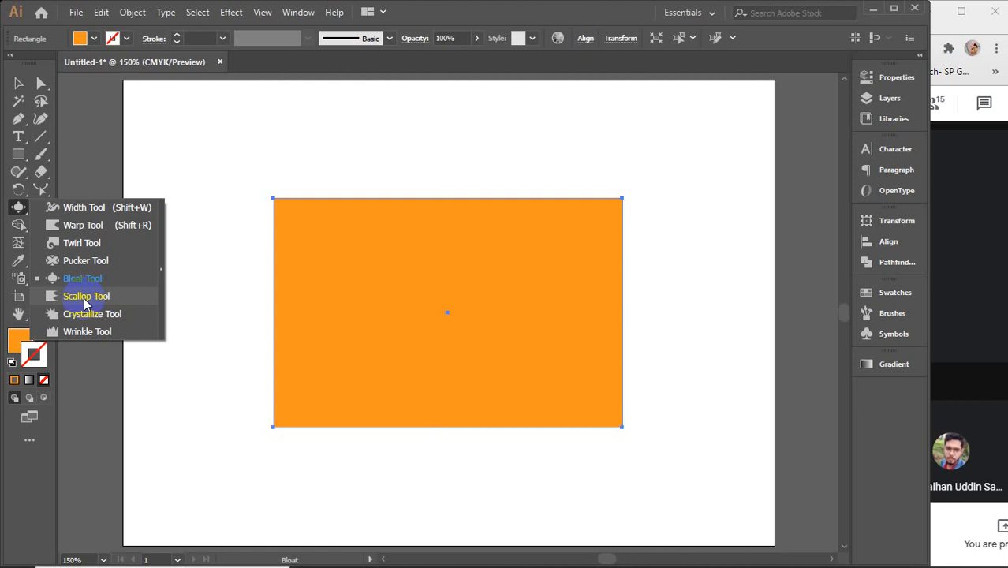
click(86, 297)
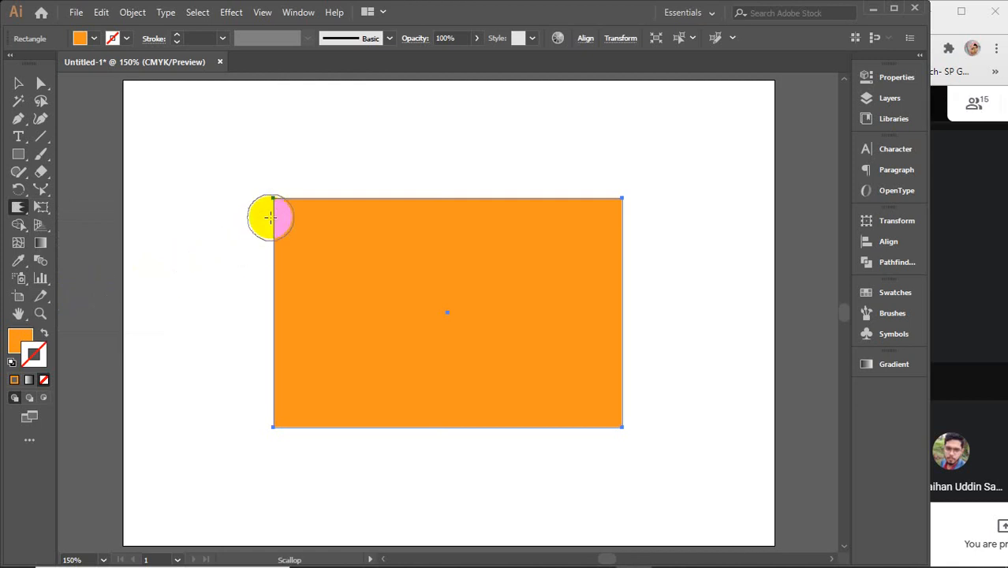
drag(268, 222, 233, 234)
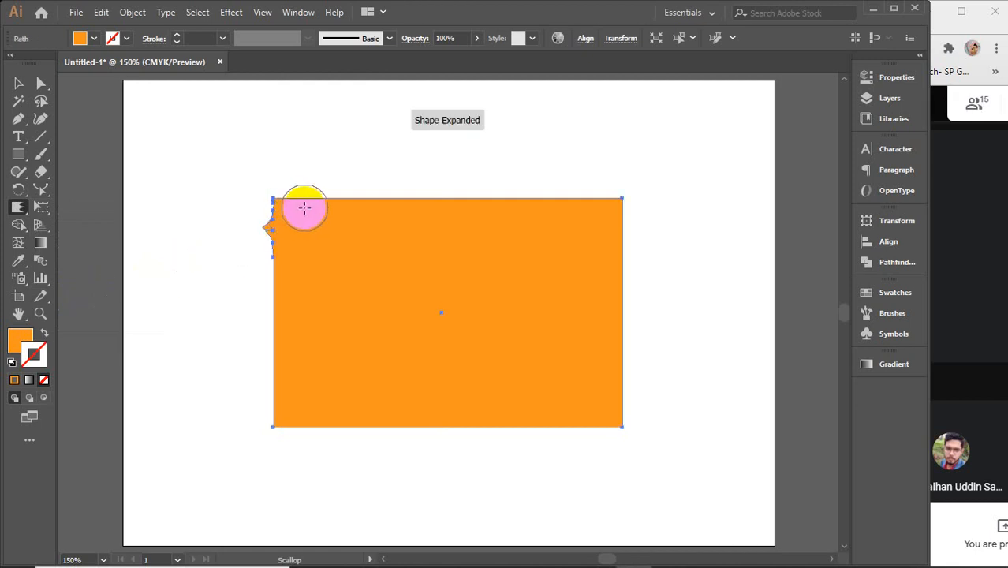
drag(305, 208, 308, 236)
drag(277, 291, 171, 302)
drag(276, 362, 203, 364)
drag(279, 413, 173, 414)
drag(323, 426, 323, 483)
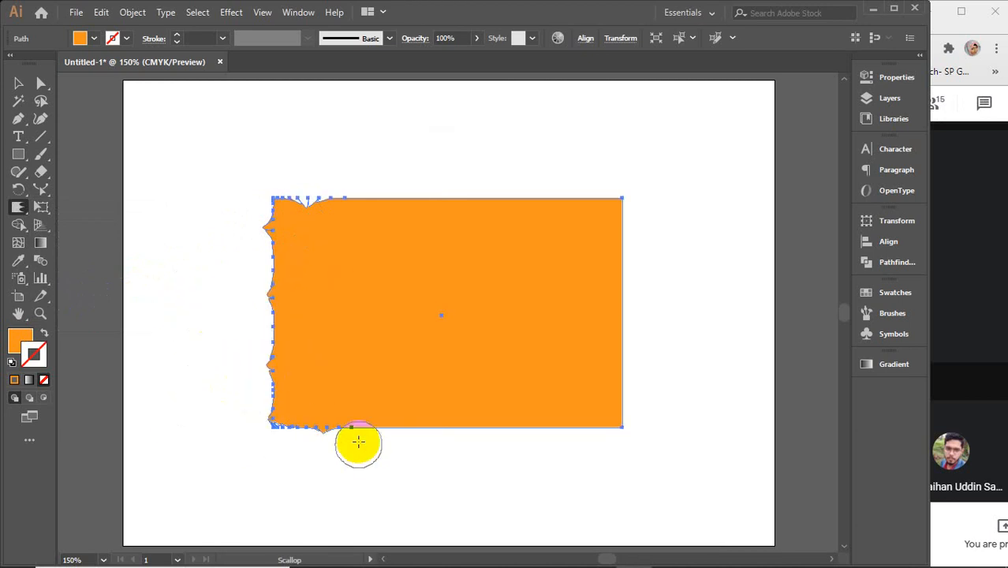
drag(362, 425, 371, 462)
mouse_move(430, 433)
mouse_down()
mouse_move(428, 395)
mouse_move(477, 418)
mouse_move(472, 384)
mouse_up()
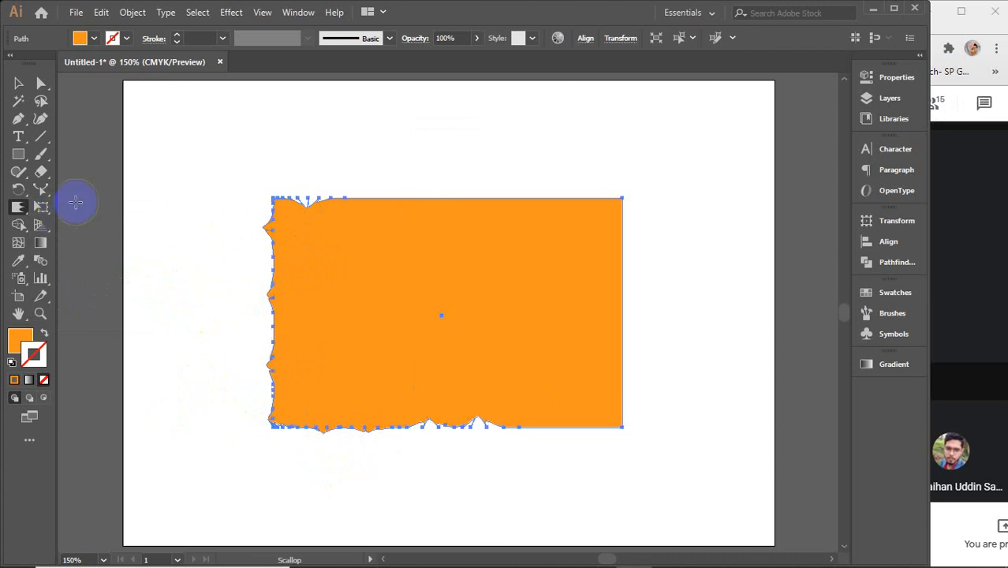
click(19, 84)
click(197, 171)
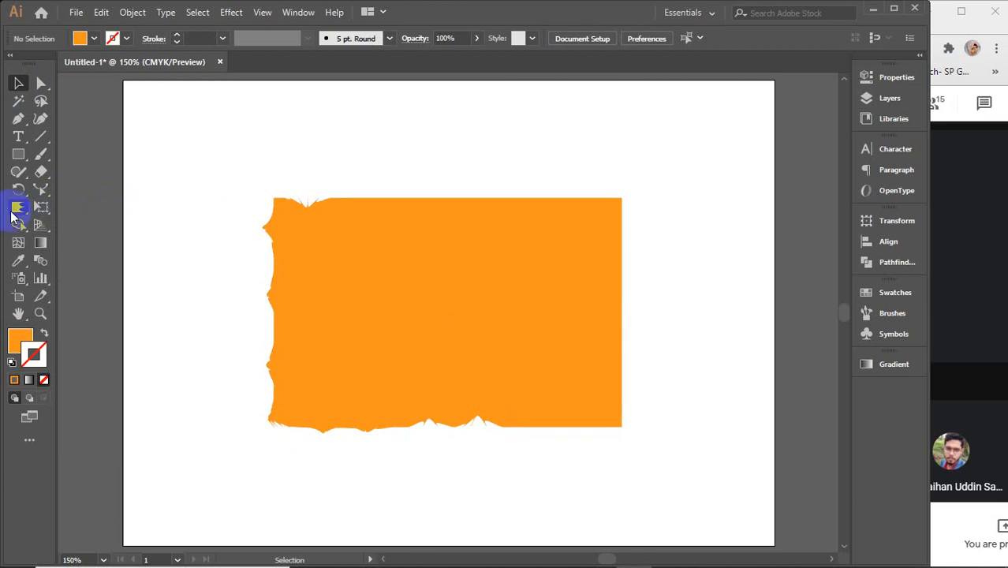
- Open the Scallop tool options and set the brush width and height to 1 in
click(18, 208)
click(891, 78)
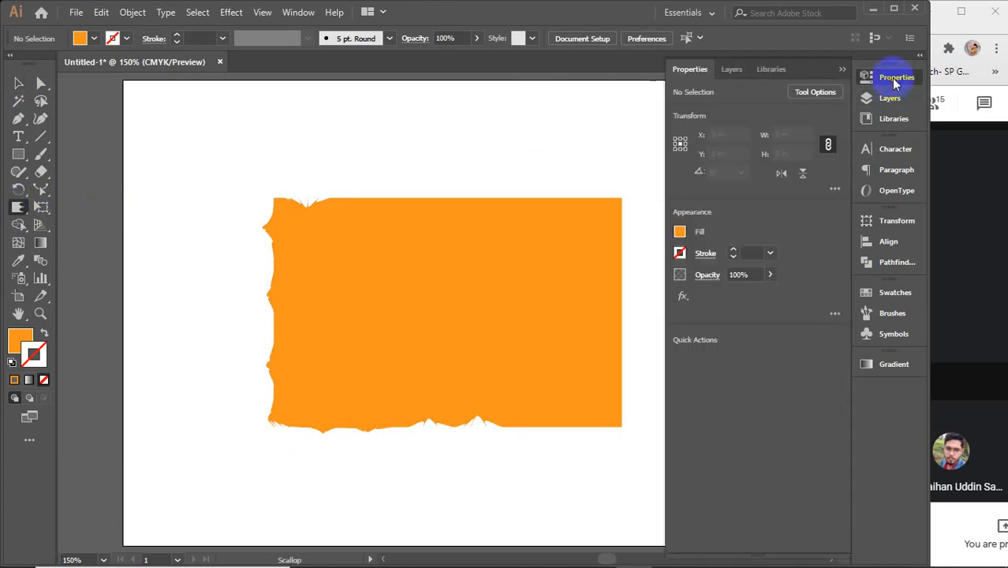
click(804, 93)
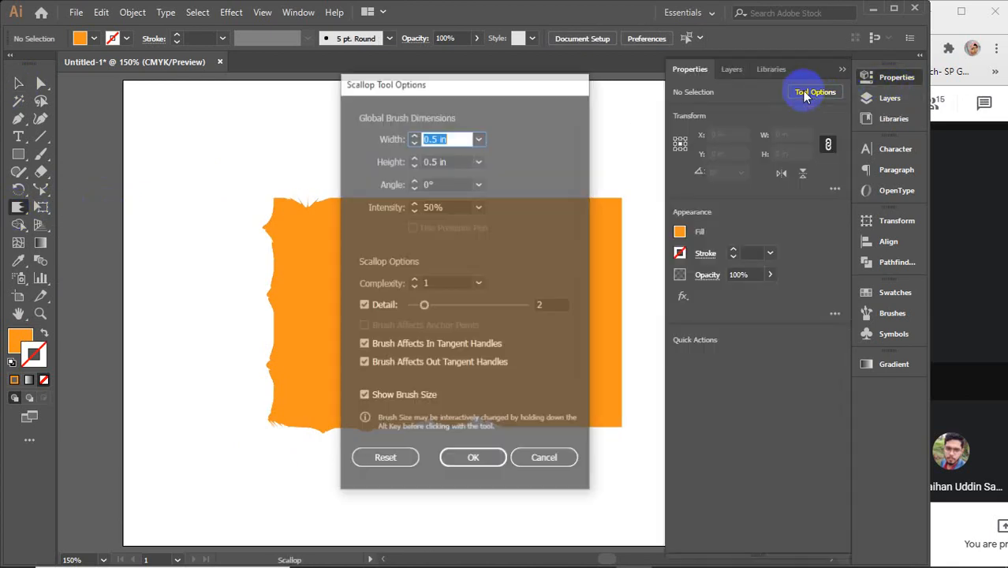
drag(512, 96, 728, 85)
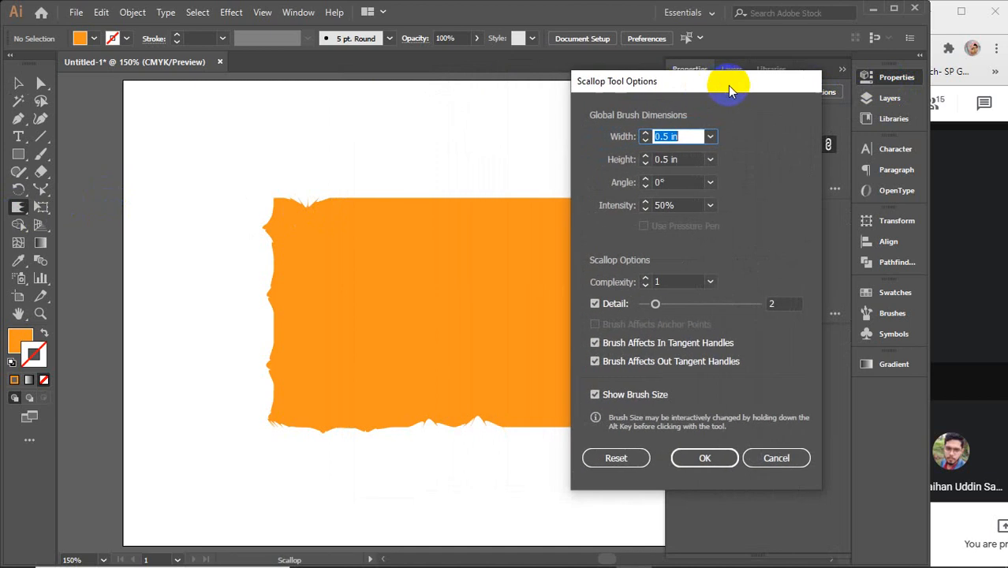
scroll(685, 135, up, 1)
click(684, 157)
scroll(684, 156, up, 4)
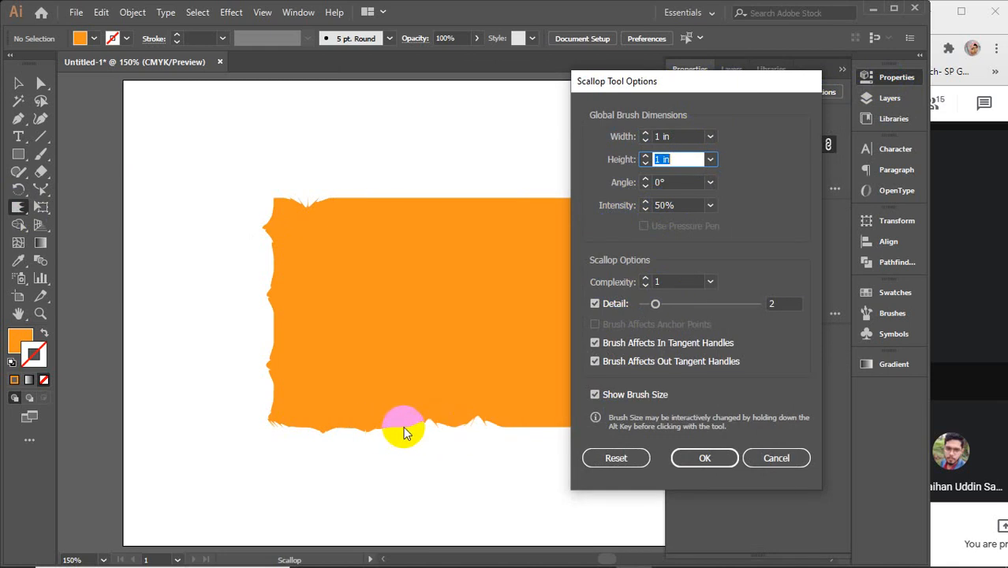
- Set the scallop complexity to 5 and the detail to 10, and apply the options
click(654, 306)
click(680, 282)
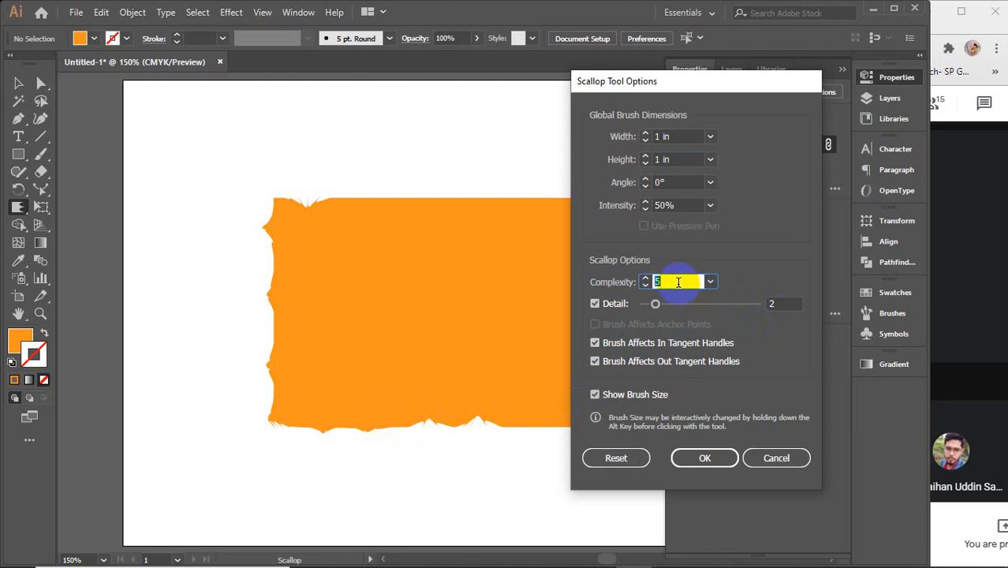
click(781, 304)
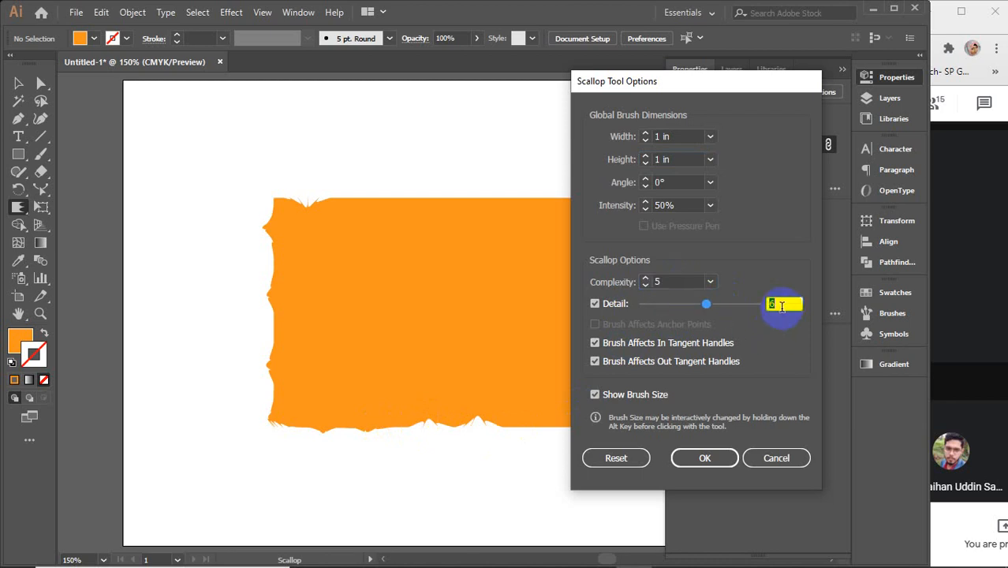
key(Up)
key(Up)
key(Up)
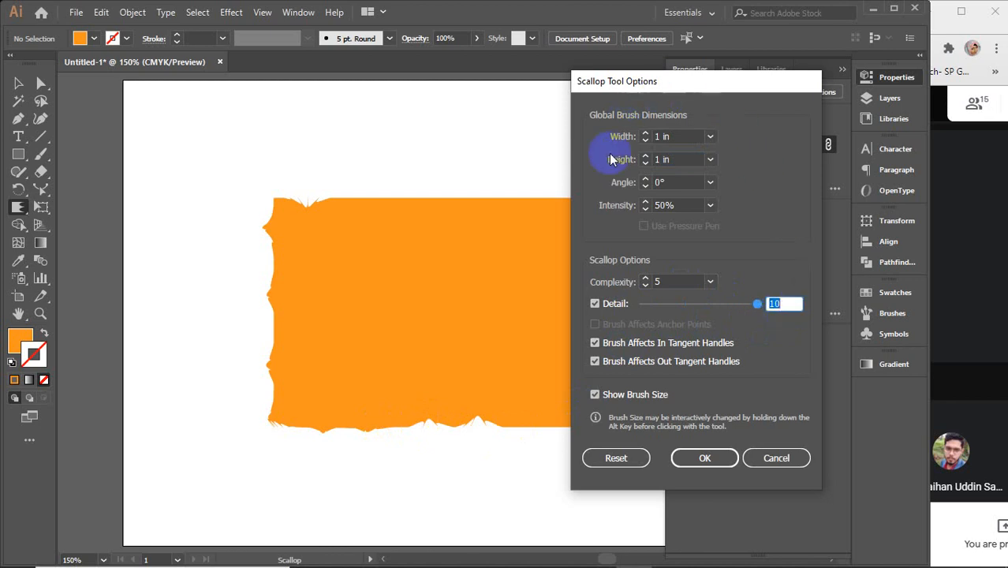
click(704, 457)
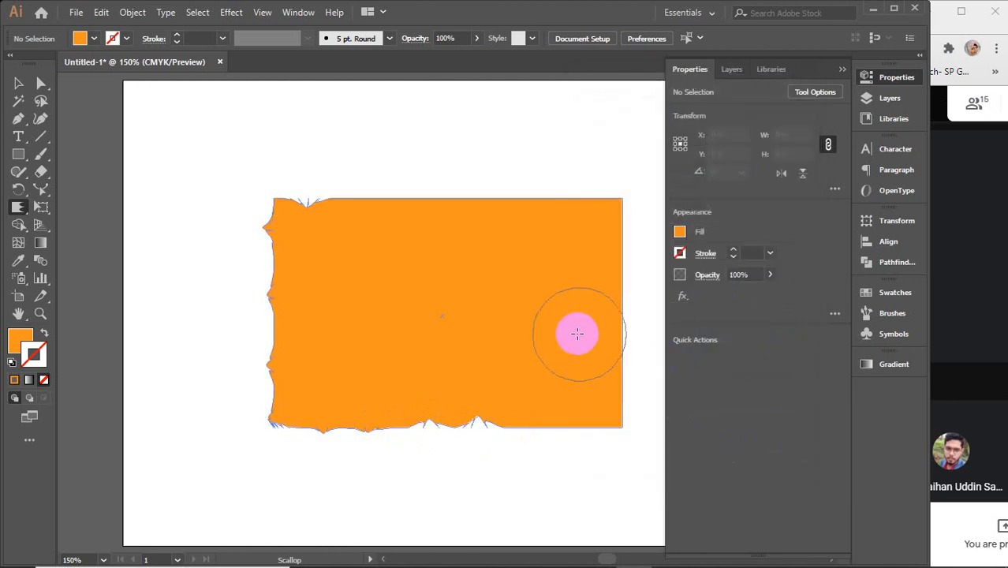
- Scallop the rectangle's top edge once inward near the middle and once outward nearer the right corner, and inspect the outward spike closely
drag(433, 174, 426, 226)
drag(534, 215, 535, 165)
click(17, 82)
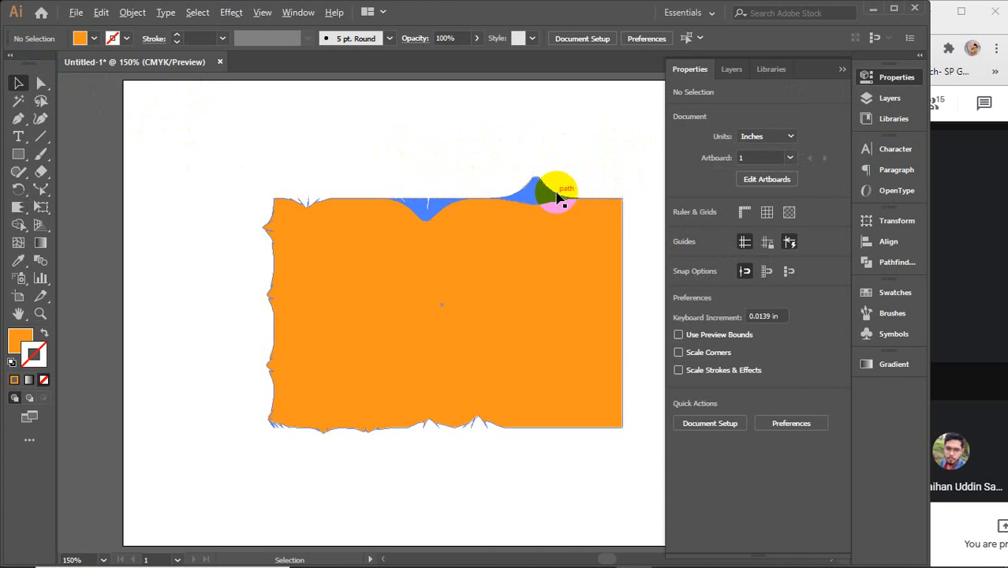
scroll(557, 195, up, 4)
scroll(481, 166, up, 2)
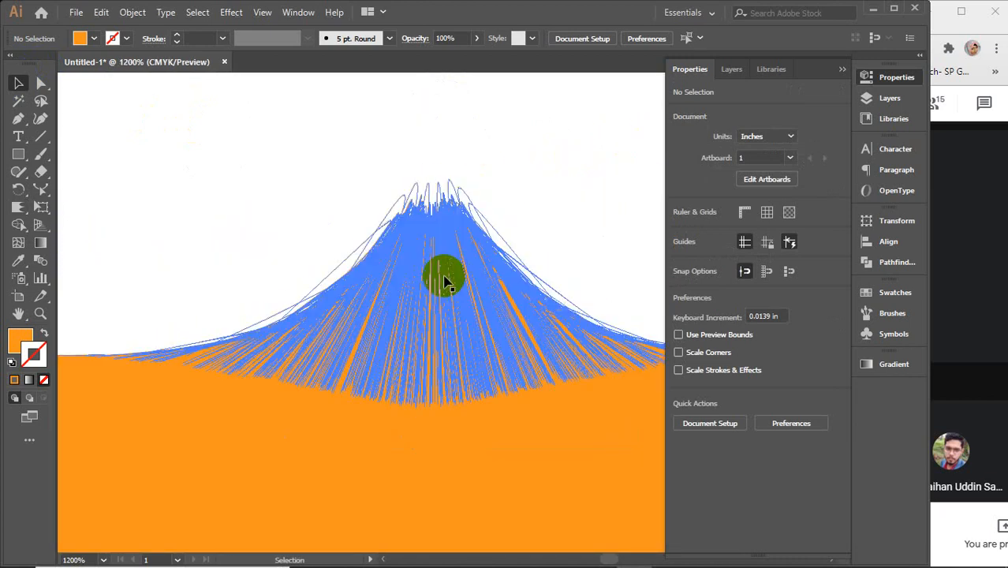
scroll(447, 280, down, 3)
scroll(447, 280, down, 2)
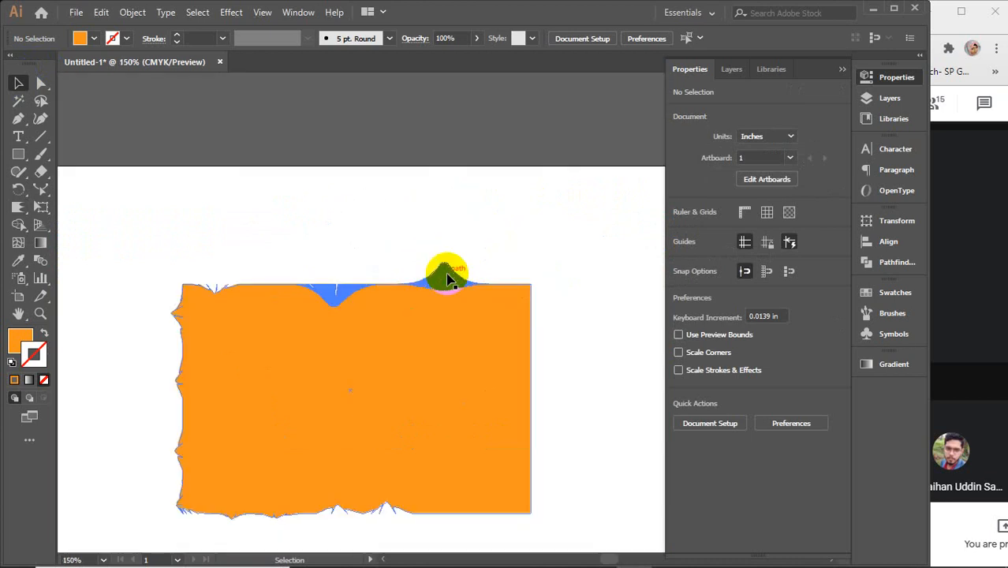
- Set the Scallop brush width and height to 3 in and apply the options
click(18, 206)
click(814, 92)
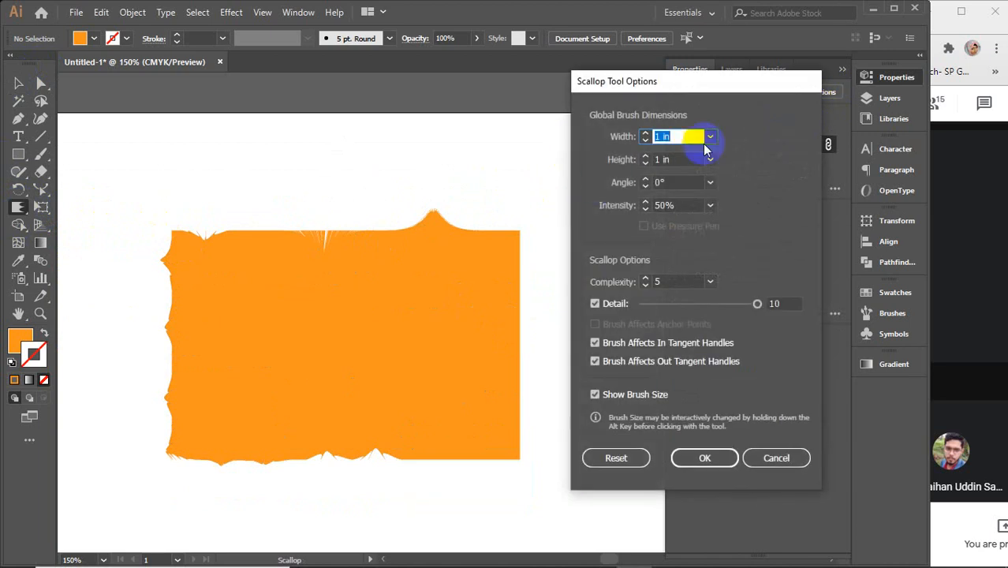
scroll(678, 136, up, 1)
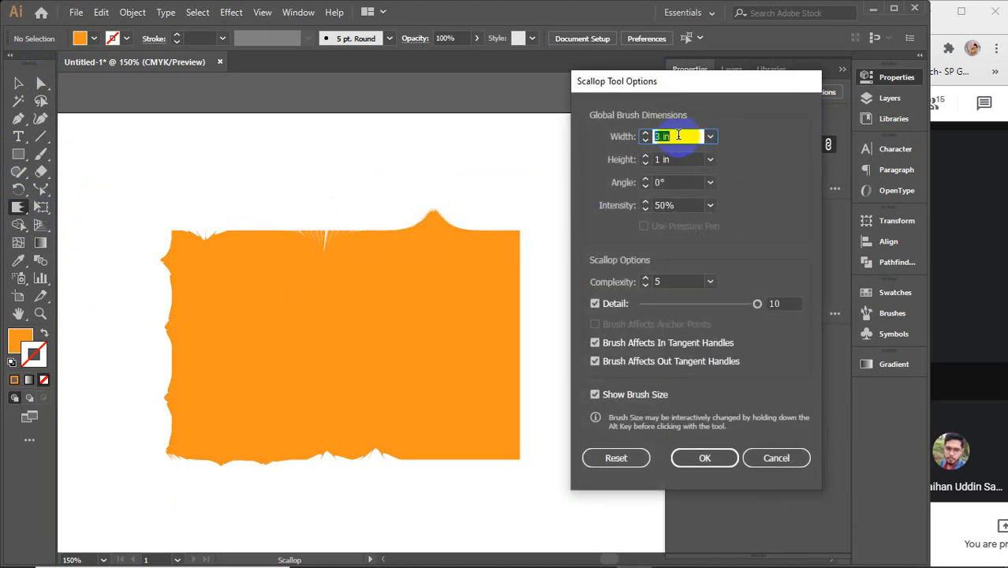
click(666, 159)
text(3)
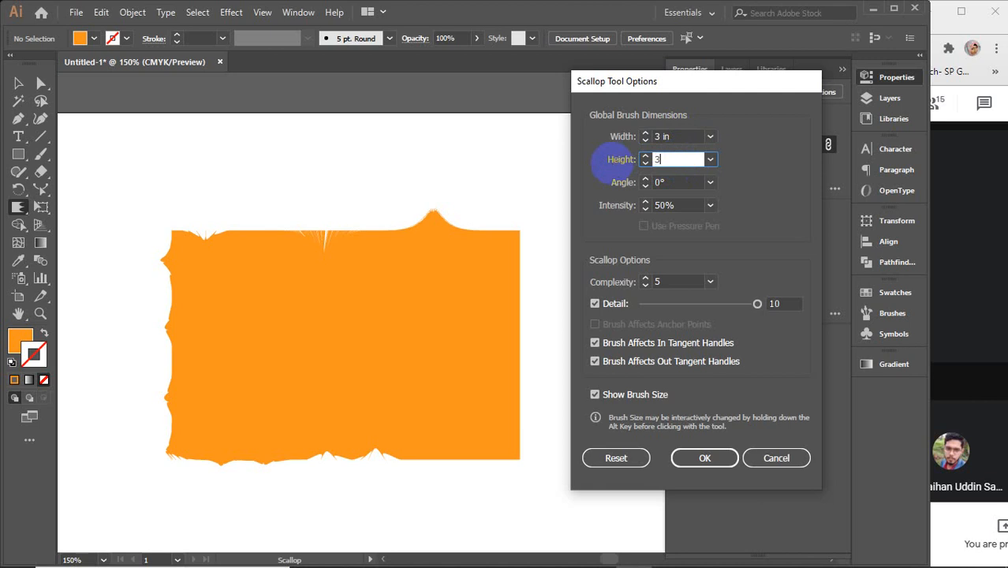
key(Return)
- Pull the rectangle's right edge outward into one large scalloped spike and inspect its fine path detail
mouse_move(504, 344)
mouse_down()
mouse_move(590, 350)
mouse_move(389, 327)
mouse_up()
drag(361, 292, 517, 306)
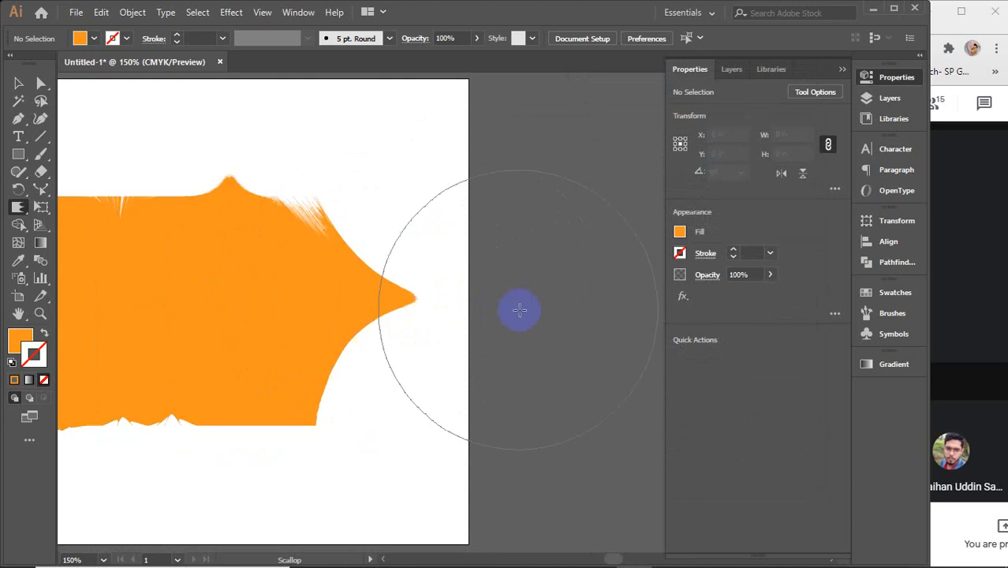
click(18, 83)
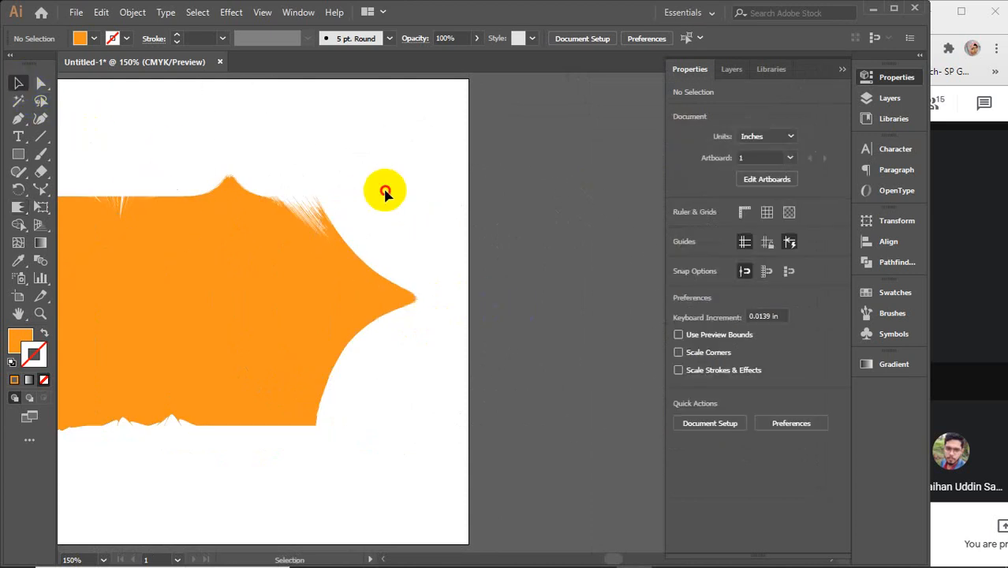
scroll(353, 300, up, 2)
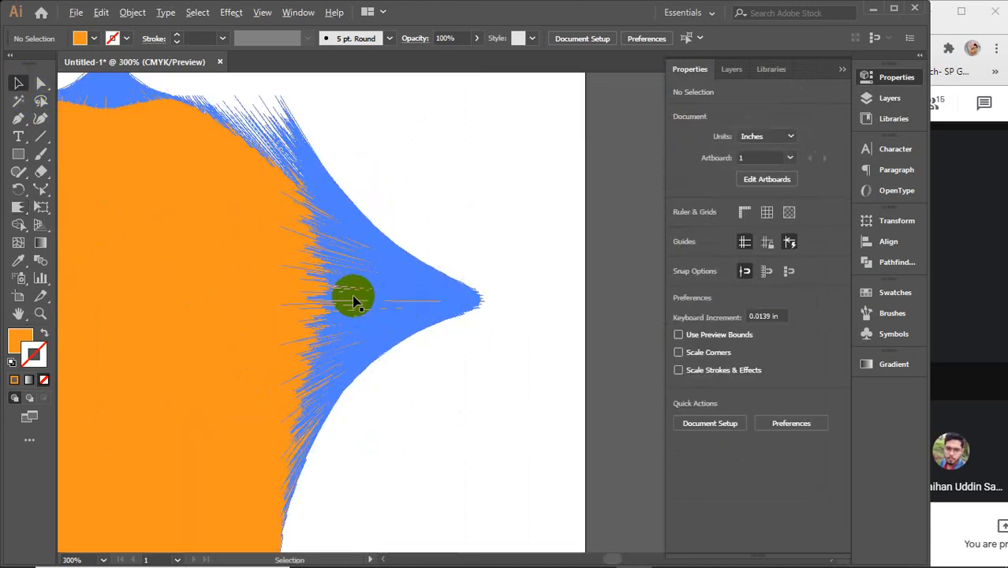
drag(322, 285, 493, 287)
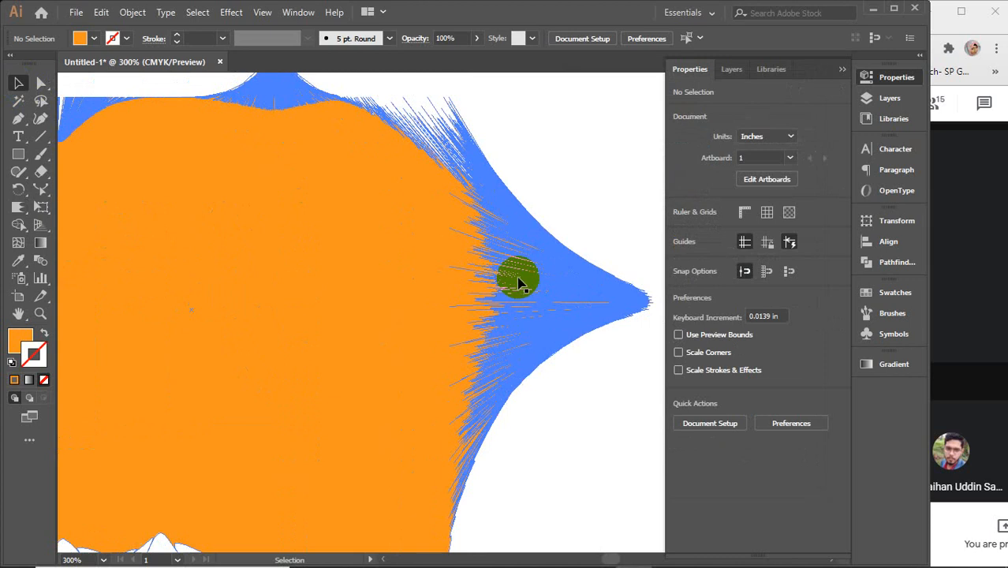
- Select the scalloped path, try to expand it, and collapse its properties
click(551, 295)
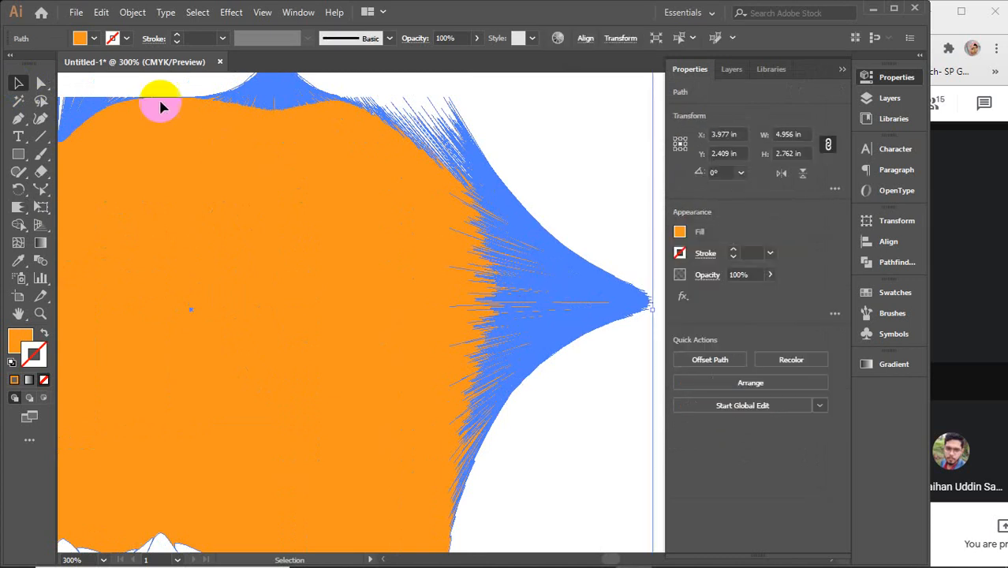
click(132, 12)
click(193, 183)
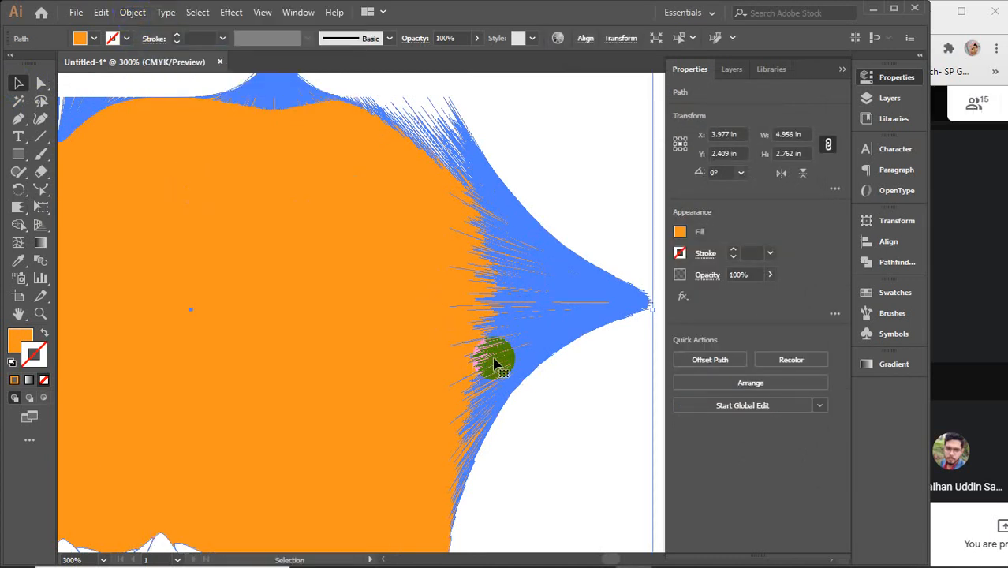
click(136, 14)
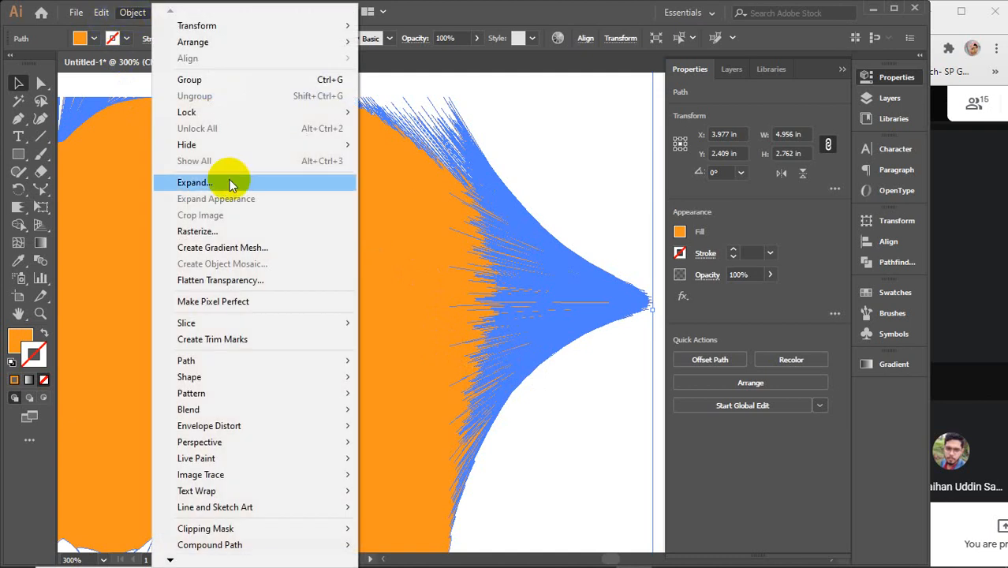
click(225, 187)
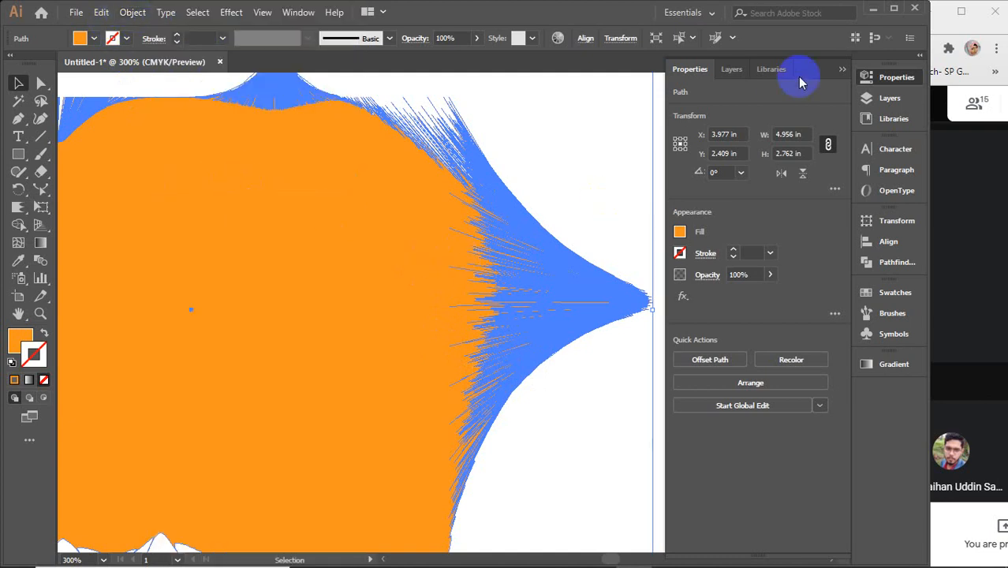
click(840, 69)
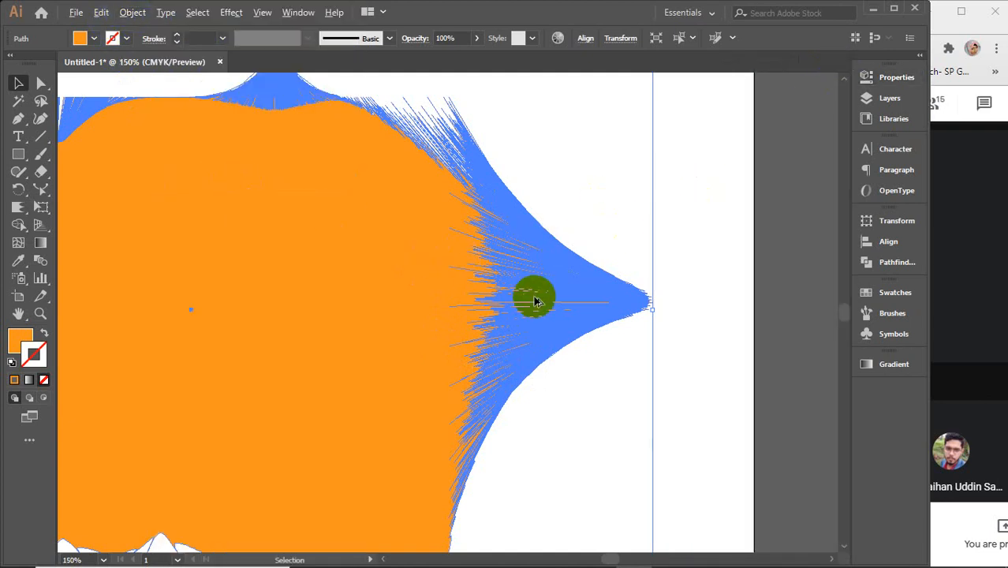
- Try to expand the selected scalloped path into editable artwork
scroll(535, 301, down, 2)
scroll(534, 300, down, 2)
drag(499, 291, 551, 292)
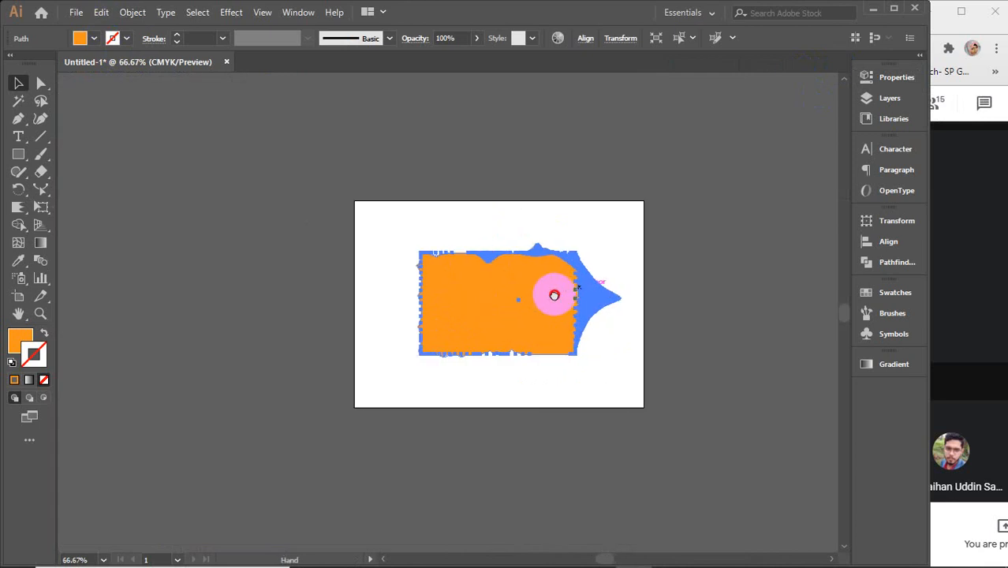
click(131, 12)
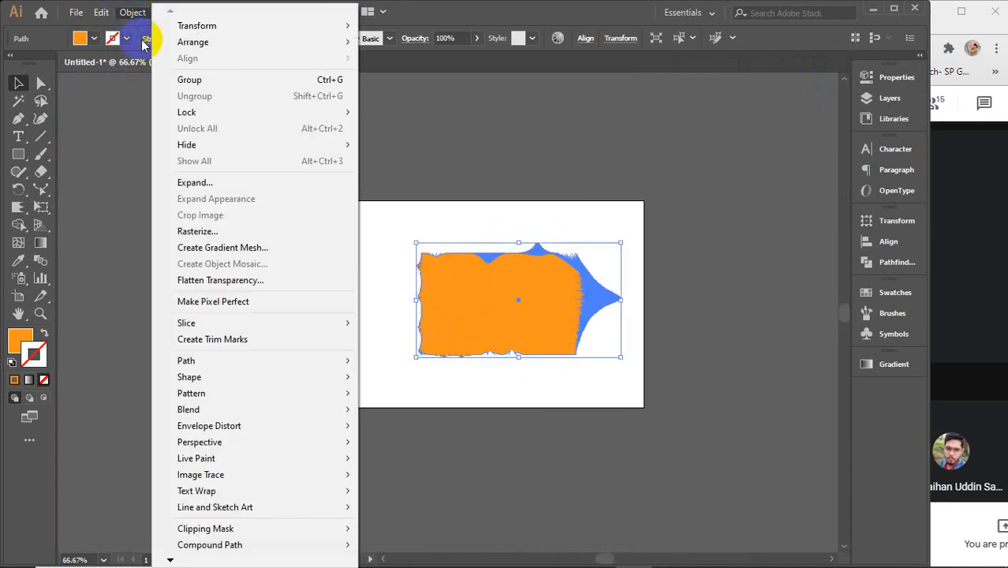
click(217, 183)
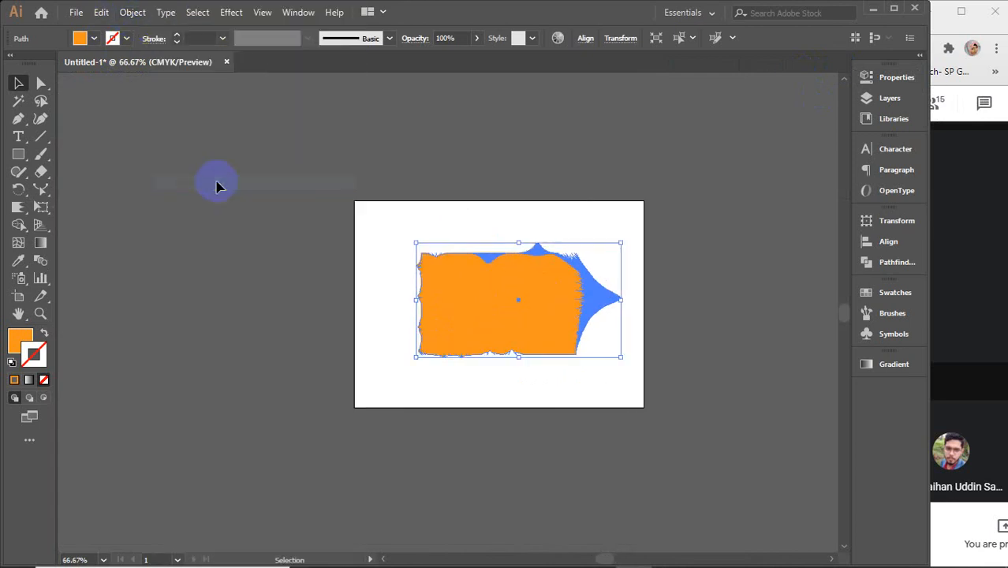
click(704, 302)
drag(614, 300, 590, 302)
click(101, 12)
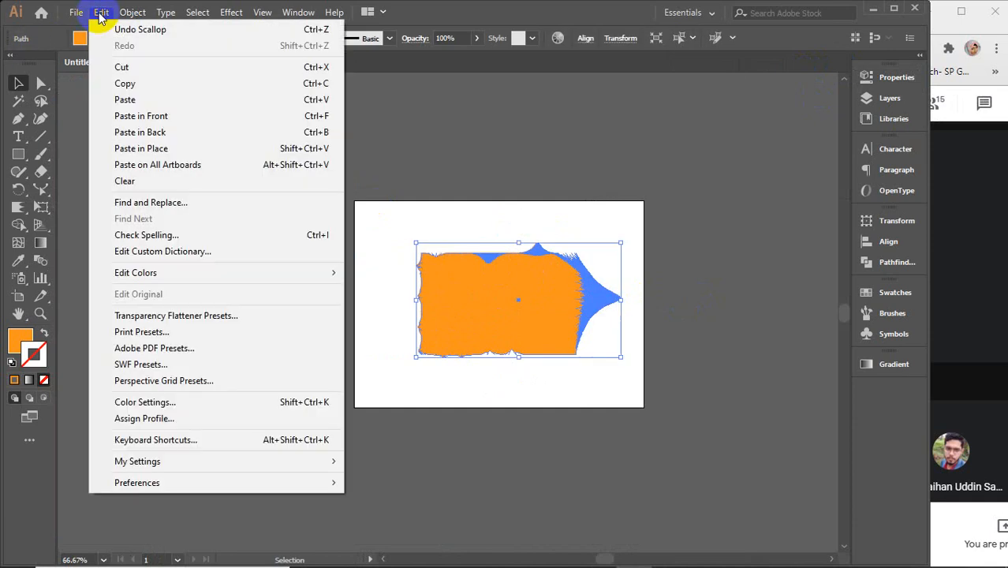
click(132, 13)
click(133, 13)
click(132, 12)
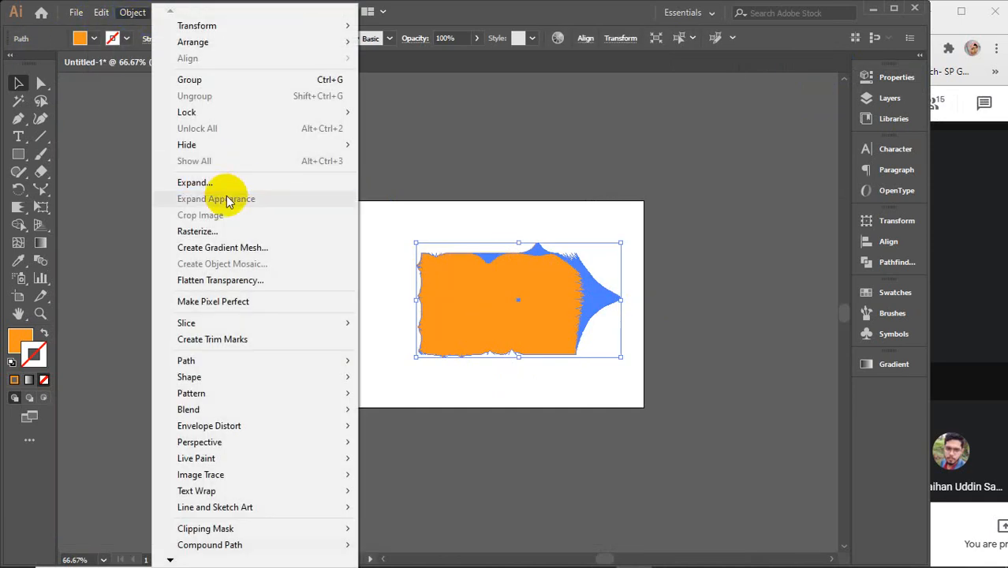
click(201, 186)
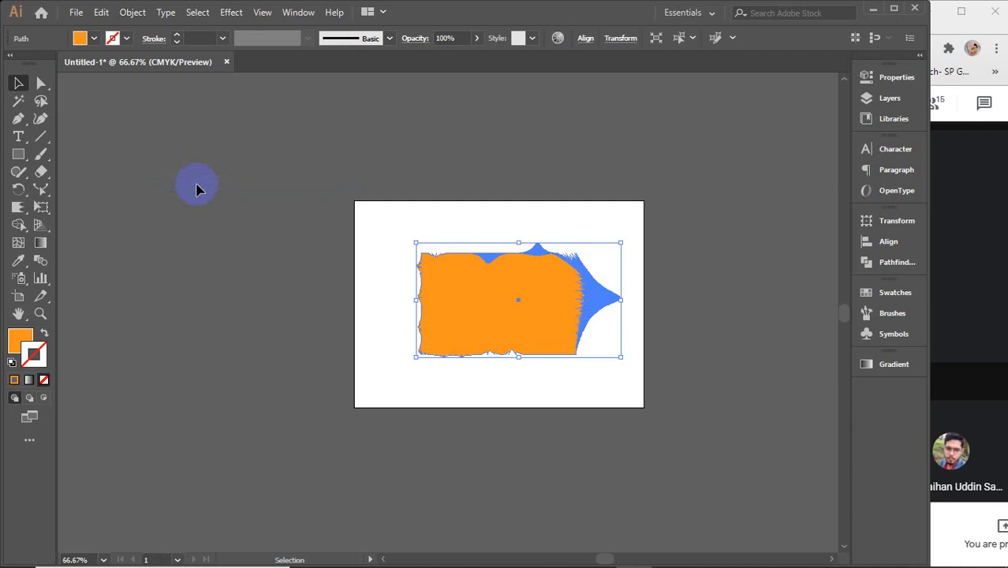
- Isolate the scalloped path, try to expand it in isolation mode, and shift it slightly left
right_click(578, 282)
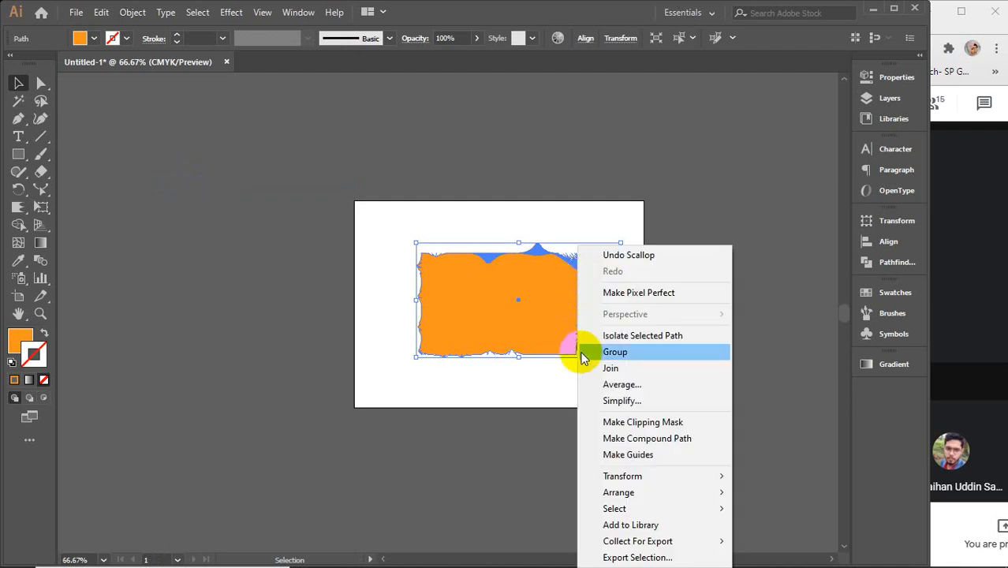
click(635, 336)
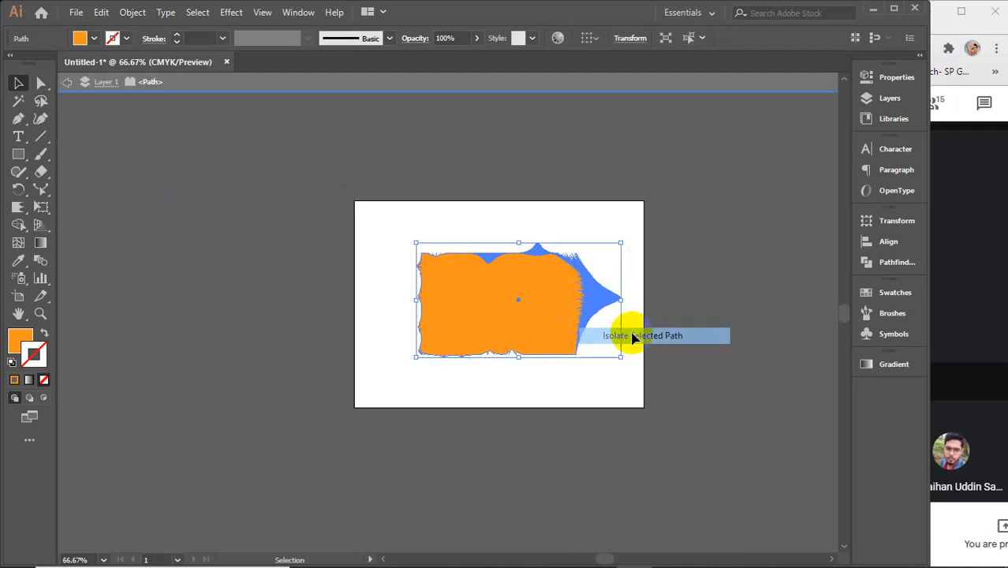
click(131, 13)
click(229, 185)
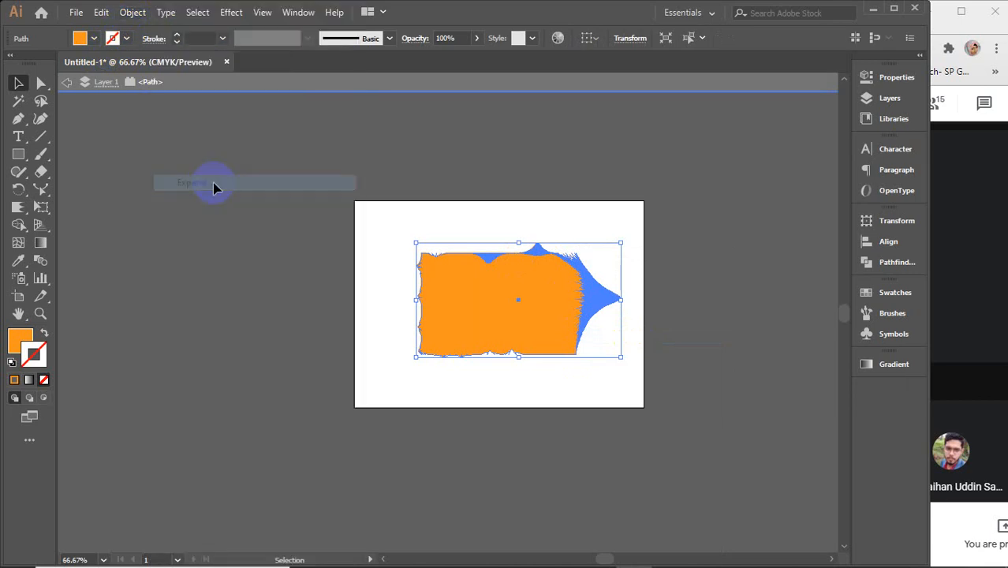
click(664, 280)
click(602, 291)
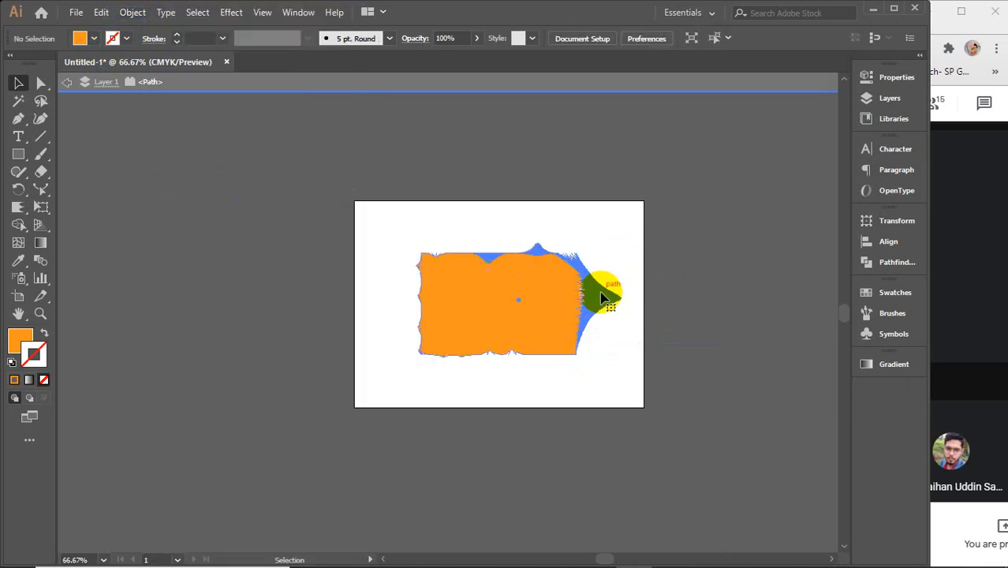
mouse_move(599, 298)
mouse_down()
mouse_move(567, 282)
mouse_move(587, 301)
mouse_up()
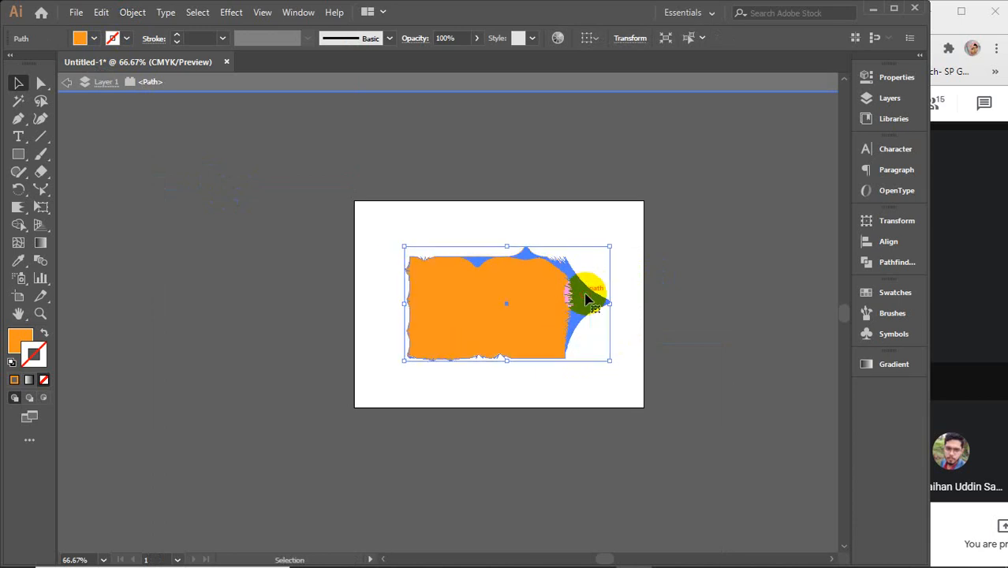
- Give the isolated path an orange 1 pt stroke with no fill, and exit isolation mode
click(15, 381)
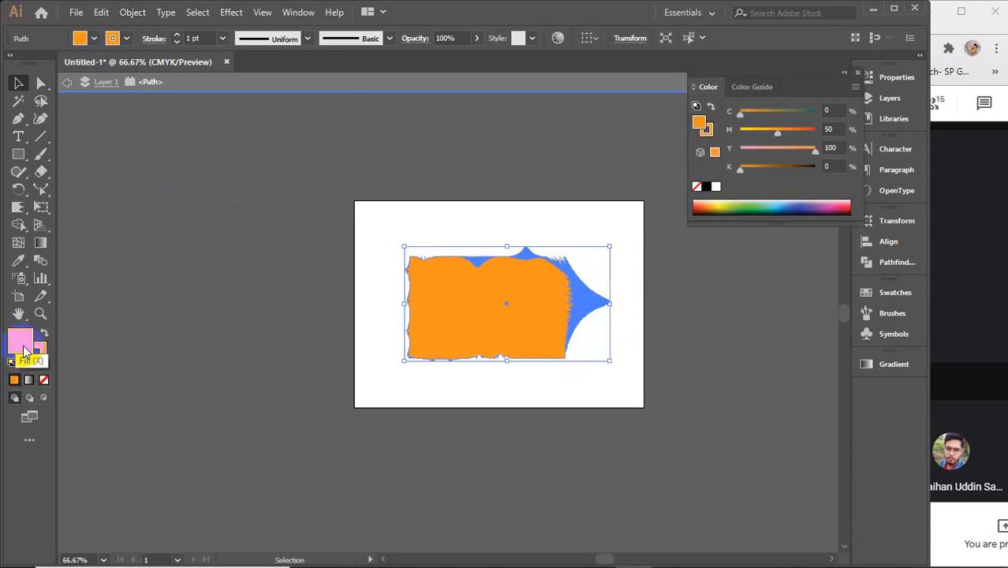
click(44, 380)
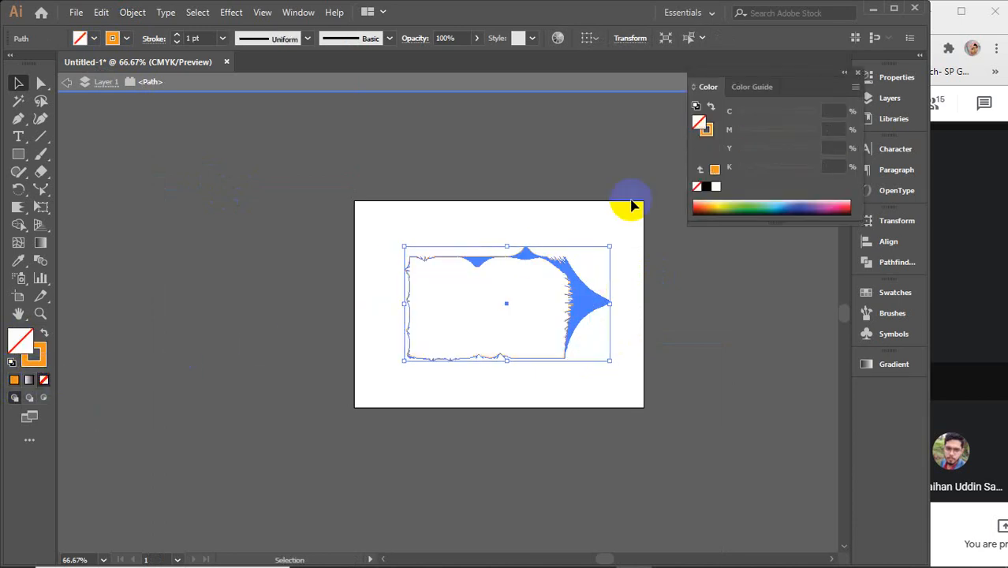
click(857, 72)
click(333, 91)
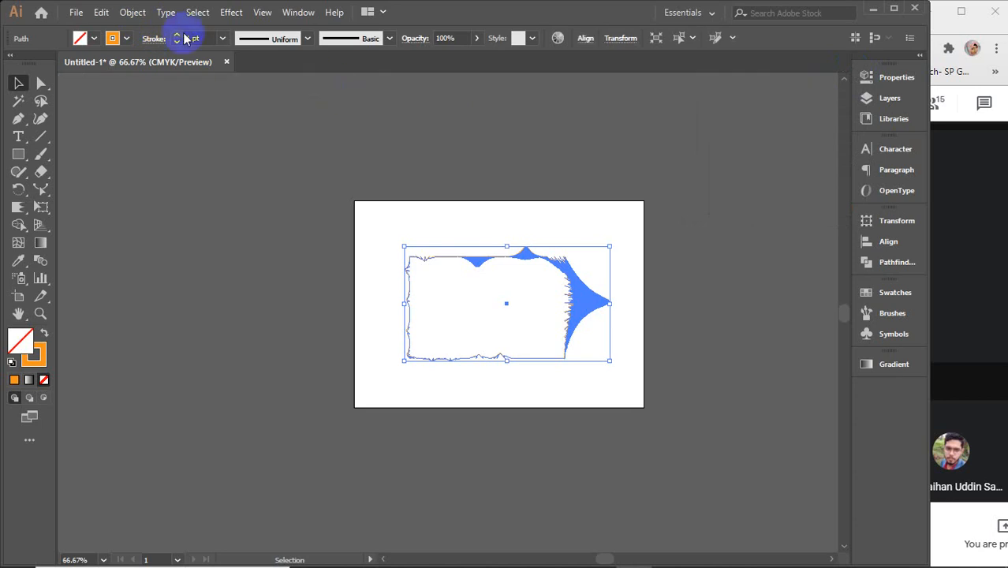
- Try to expand the unfilled, orange-stroked scalloped path
click(134, 12)
click(197, 183)
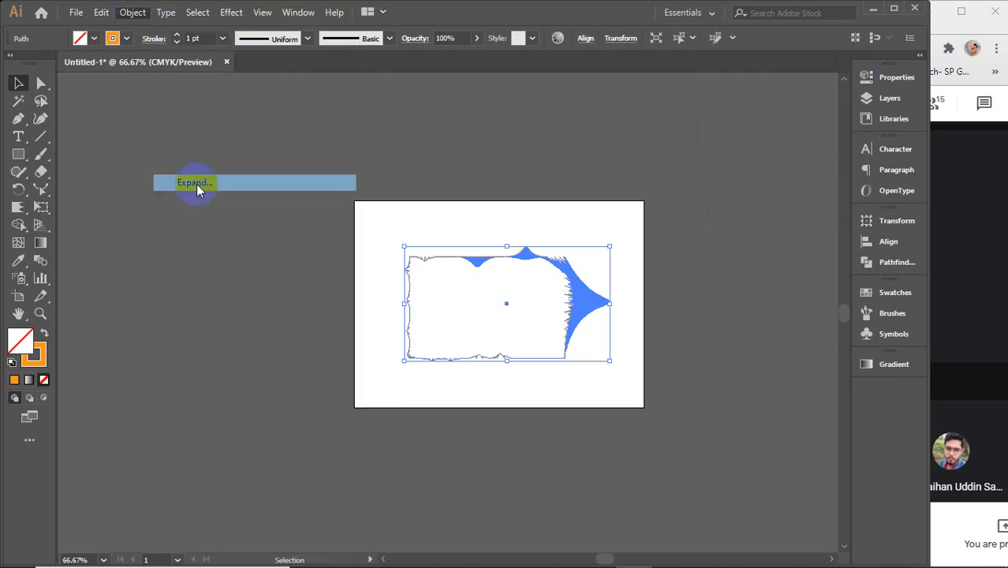
click(406, 377)
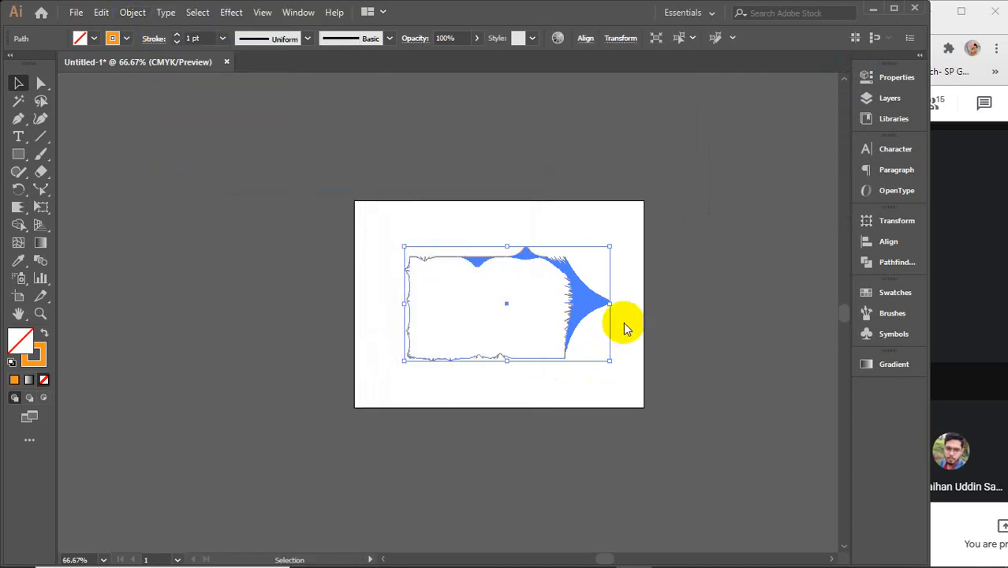
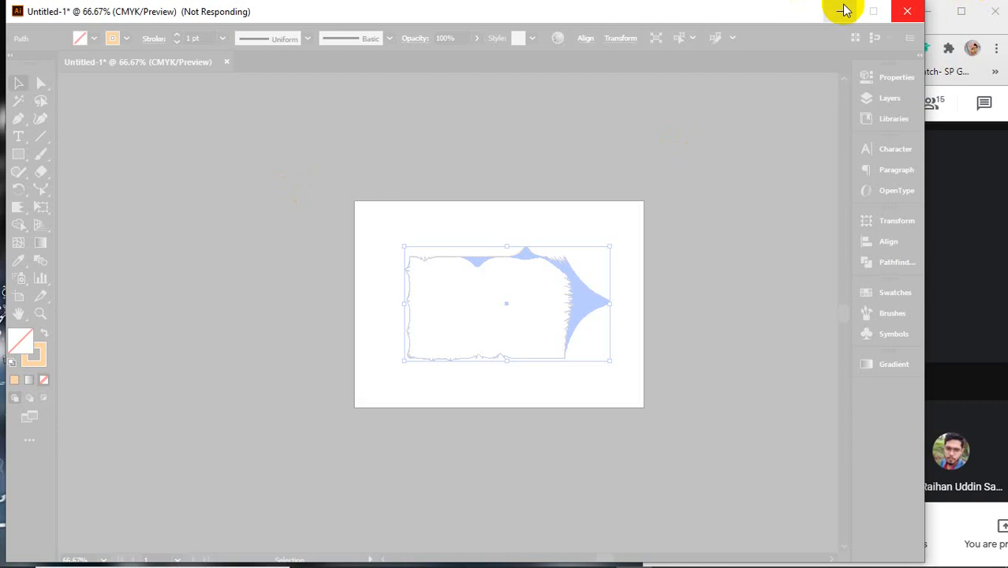
- Minimize Illustrator, open the icofont folder in File Explorer, and open the properties of This PC
click(840, 11)
click(24, 40)
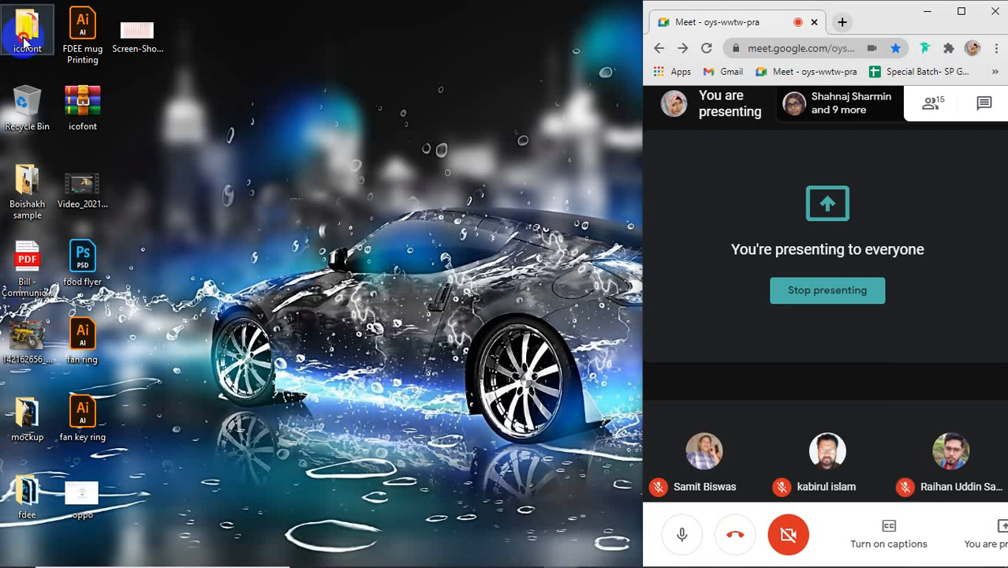
double_click(25, 39)
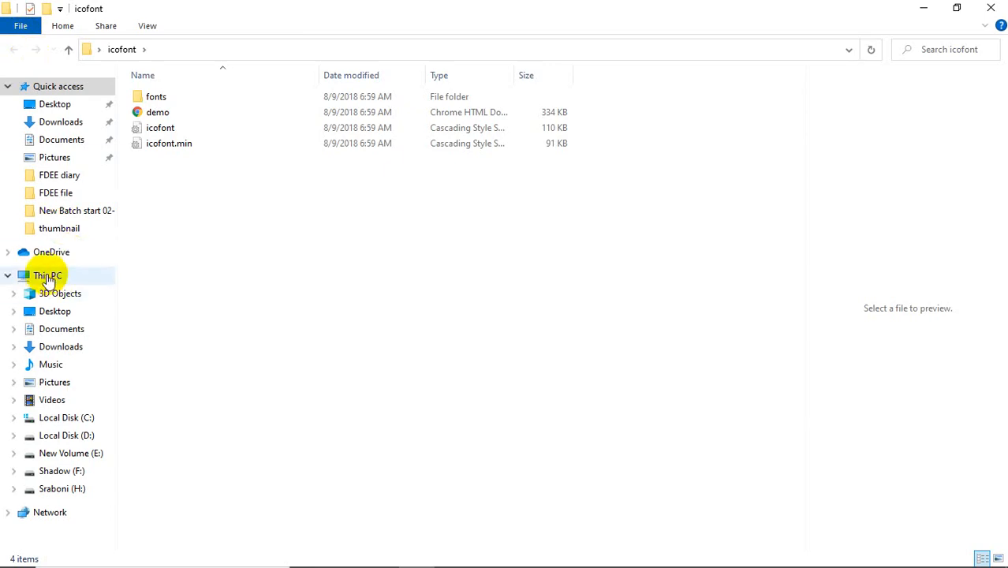
right_click(47, 276)
click(119, 468)
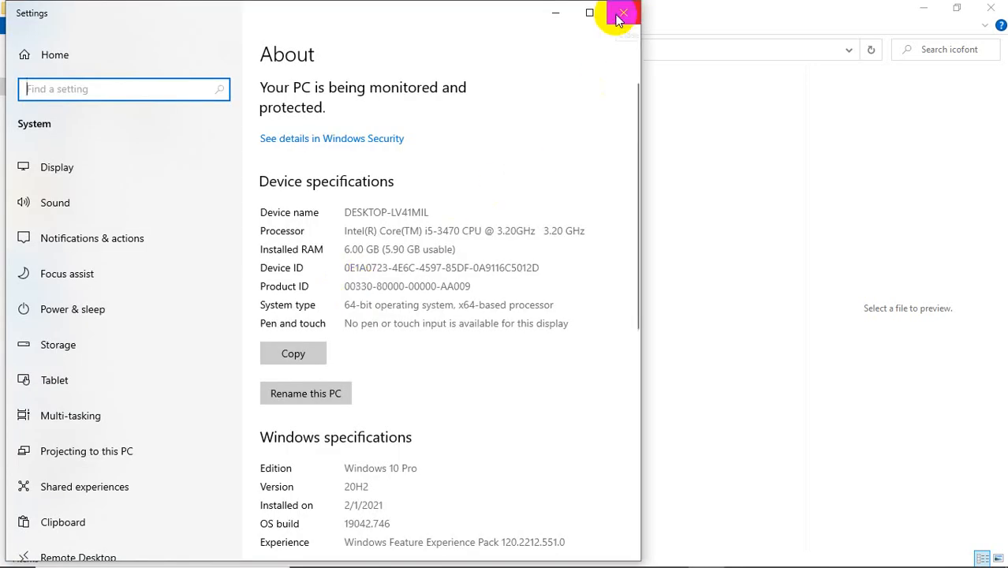
- Examine the computer's processor, Windows edition and installation date, and close the Settings and File Explorer windows
scroll(516, 265, down, 2)
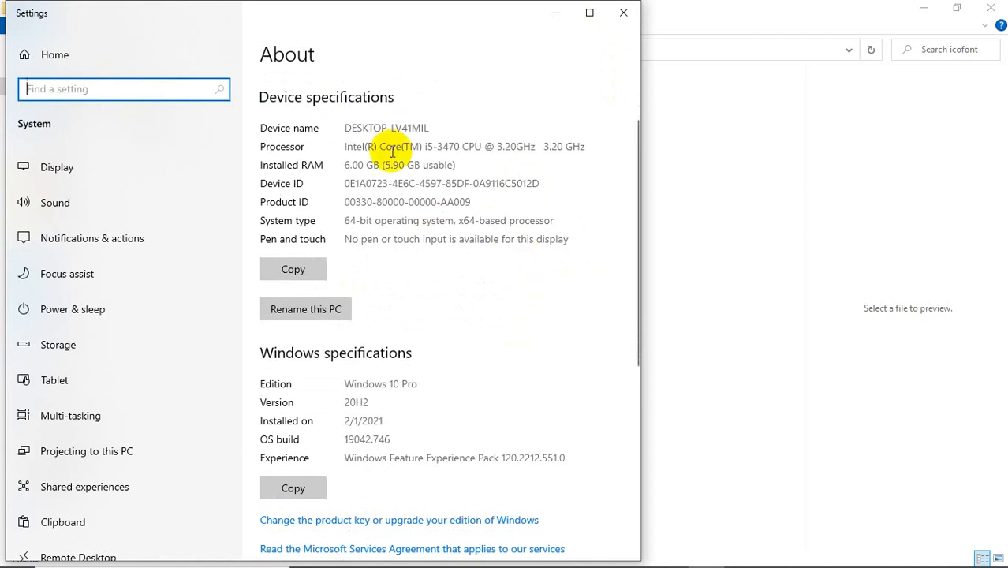
click(424, 147)
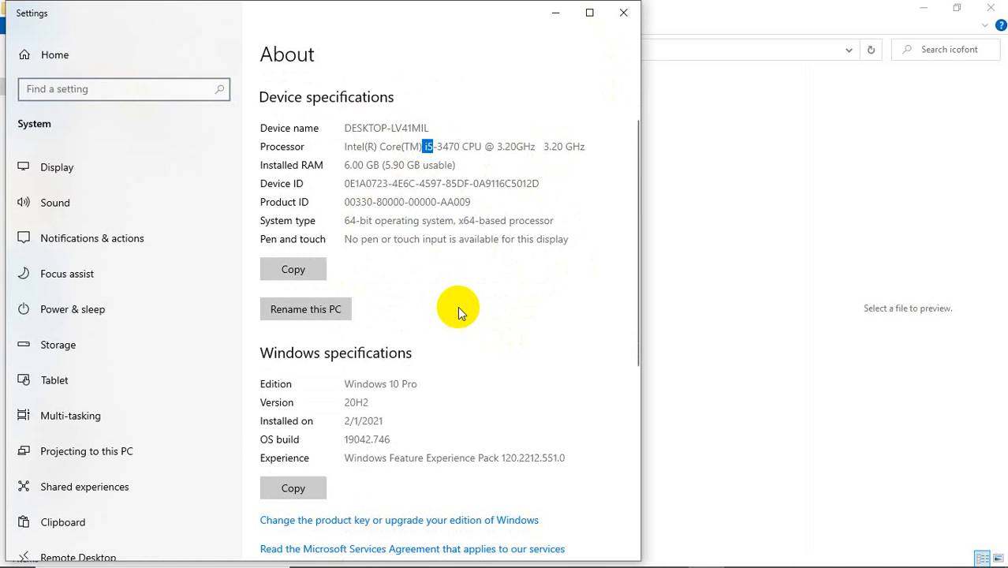
scroll(458, 307, down, 2)
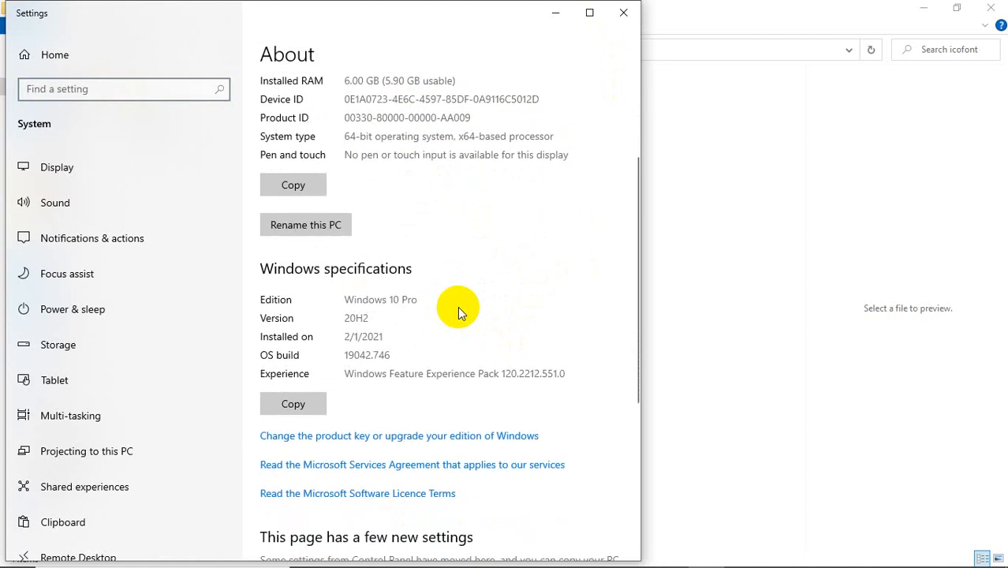
scroll(458, 306, down, 2)
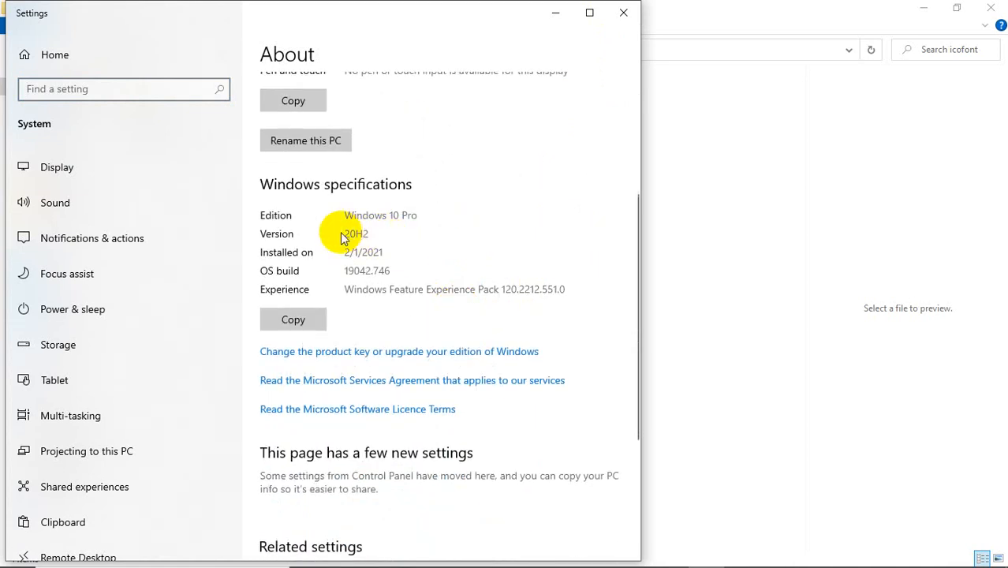
drag(387, 215, 428, 222)
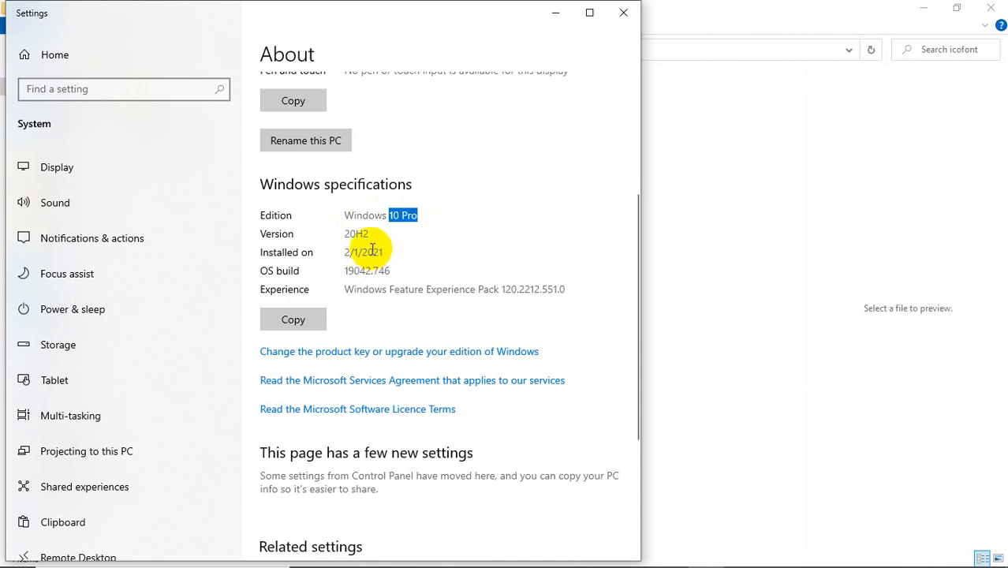
mouse_move(373, 252)
mouse_down()
mouse_move(391, 251)
mouse_move(369, 255)
mouse_up()
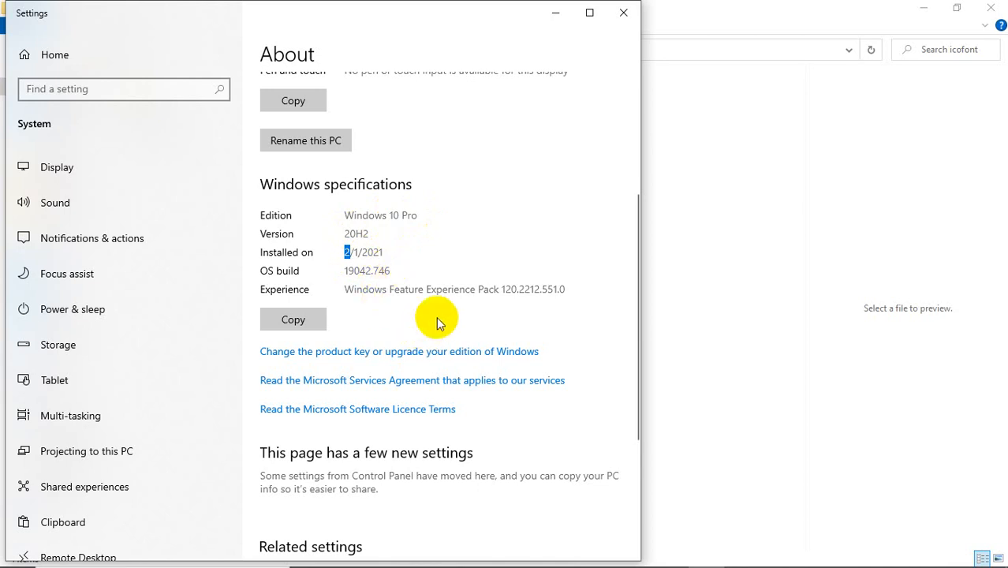
scroll(438, 323, down, 5)
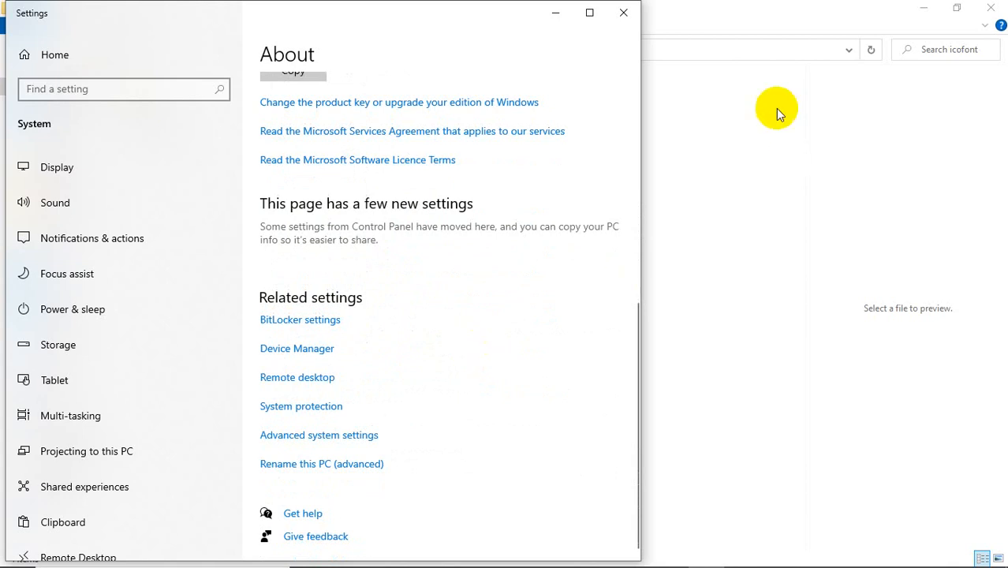
click(630, 19)
click(992, 9)
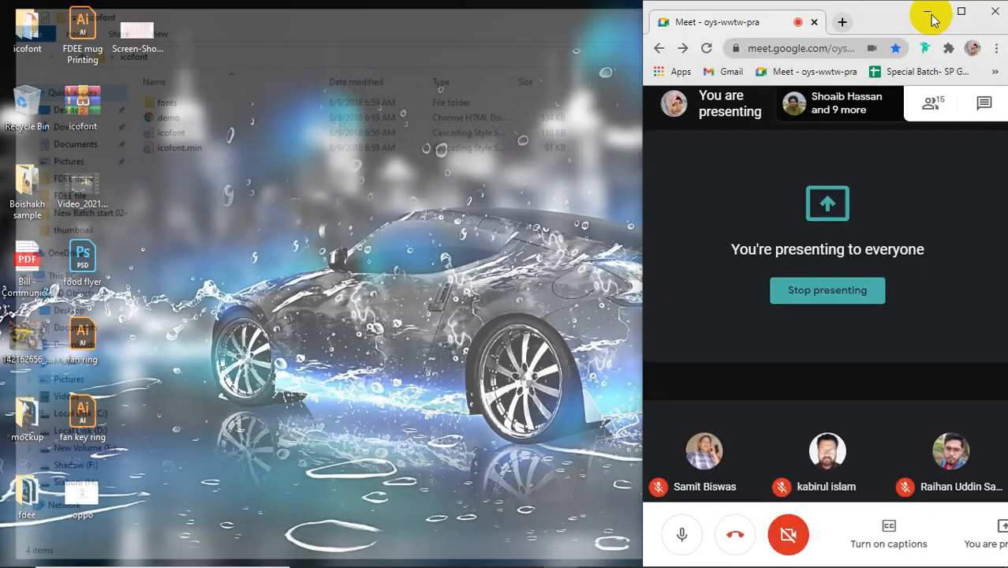
- Force the unresponsive Illustrator to close, restart it, and recover the unsaved Untitled-1 document
click(633, 559)
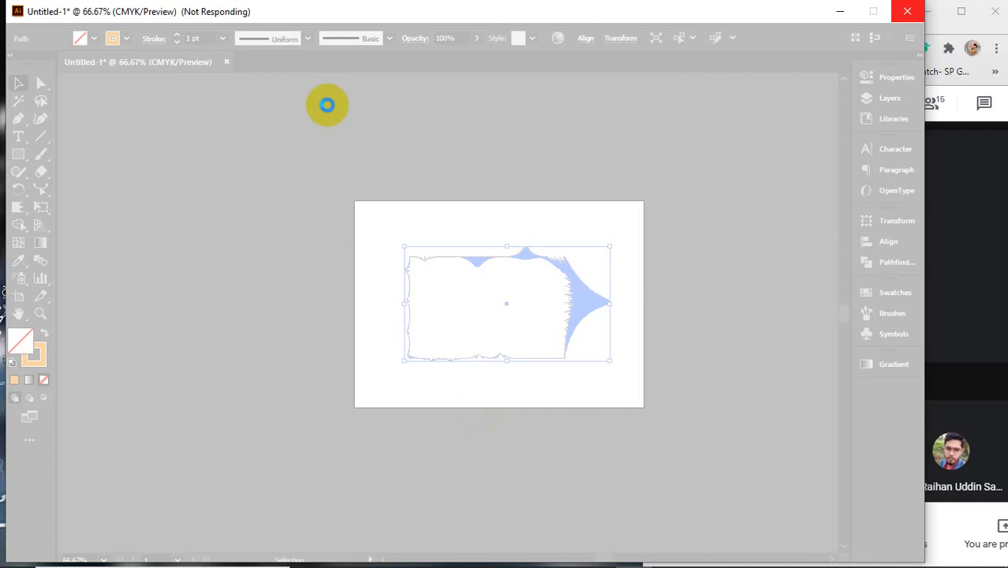
click(907, 13)
click(407, 301)
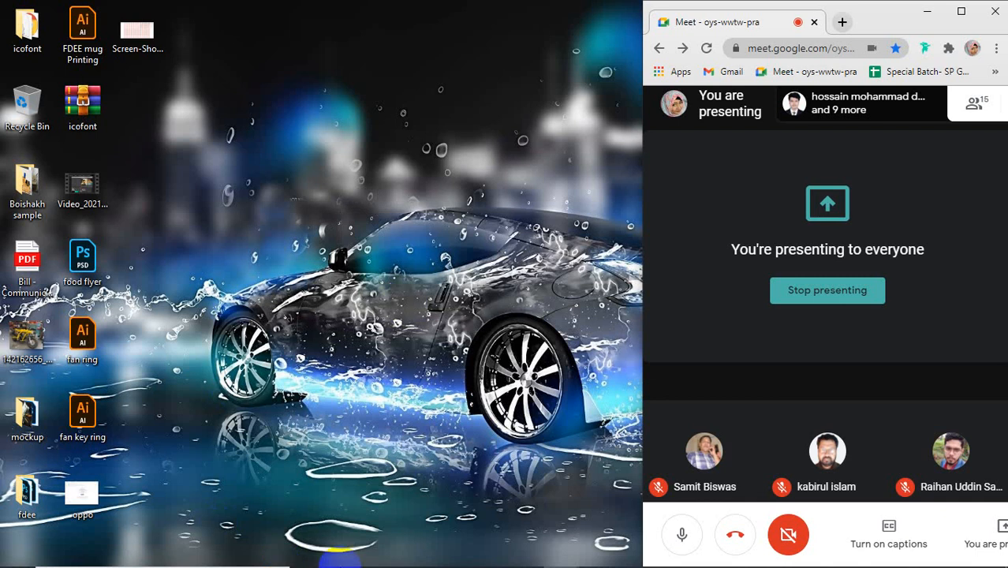
click(635, 554)
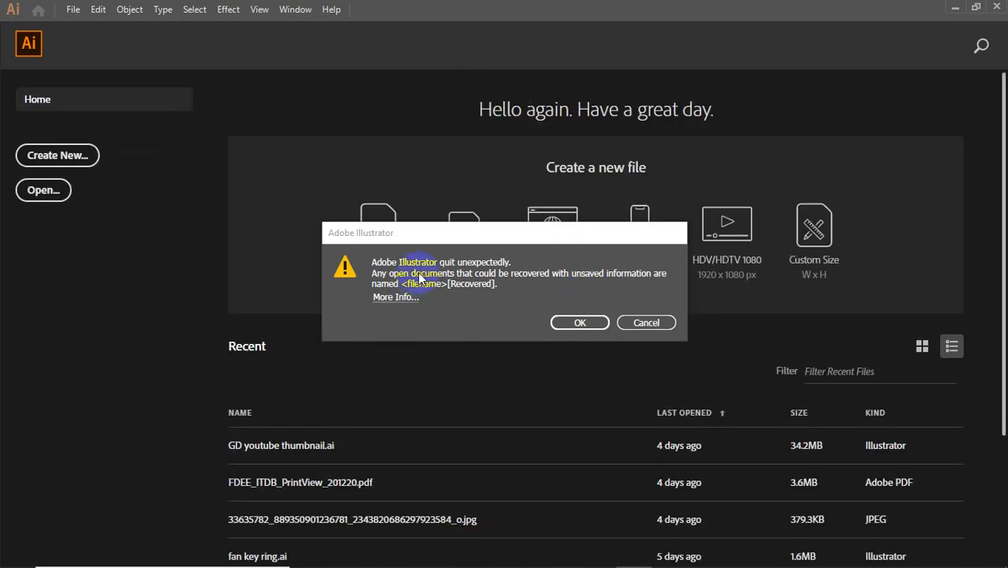
click(580, 322)
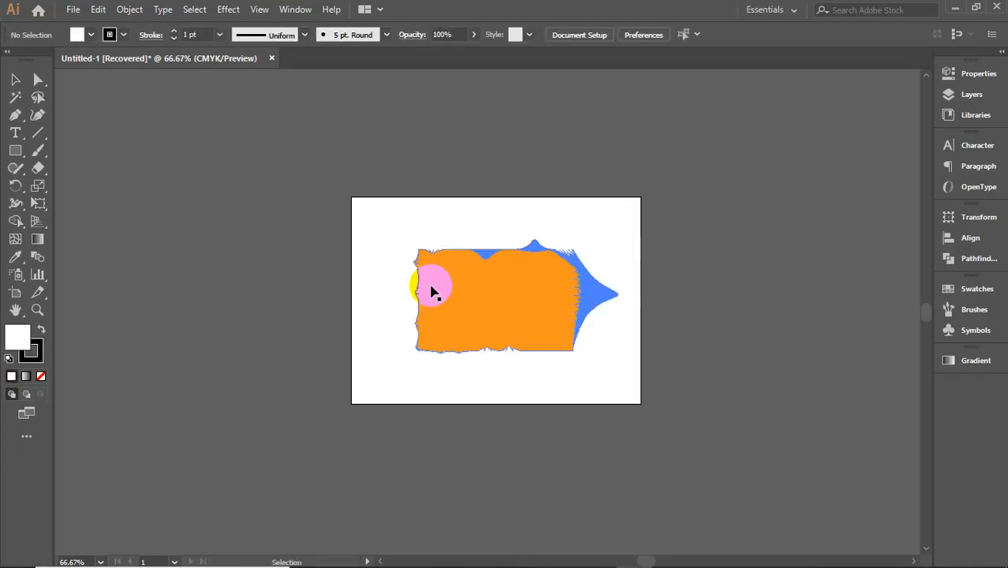
- Remove the recovered scalloped path's fill and give it an orange 1 pt stroke
click(593, 281)
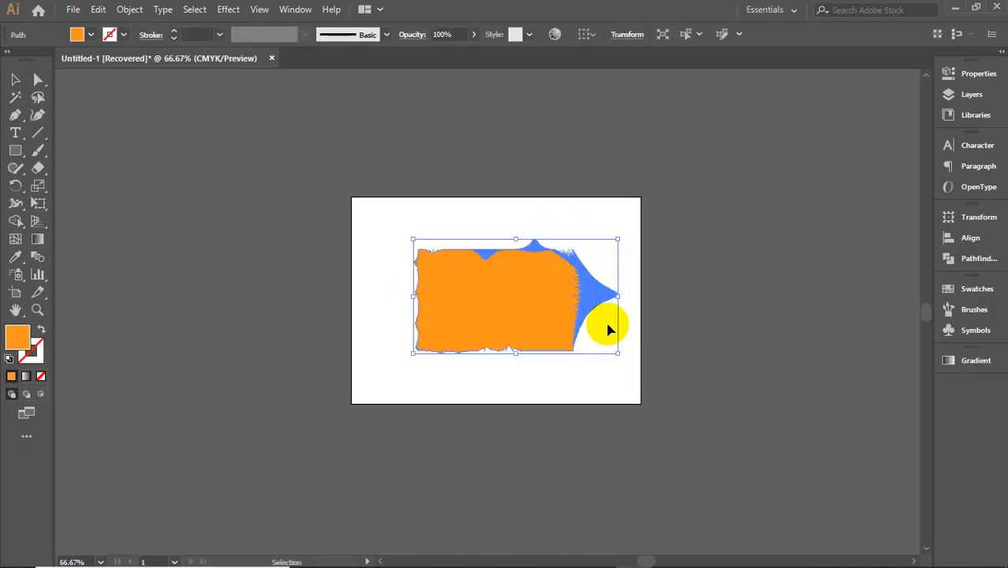
click(40, 376)
click(18, 337)
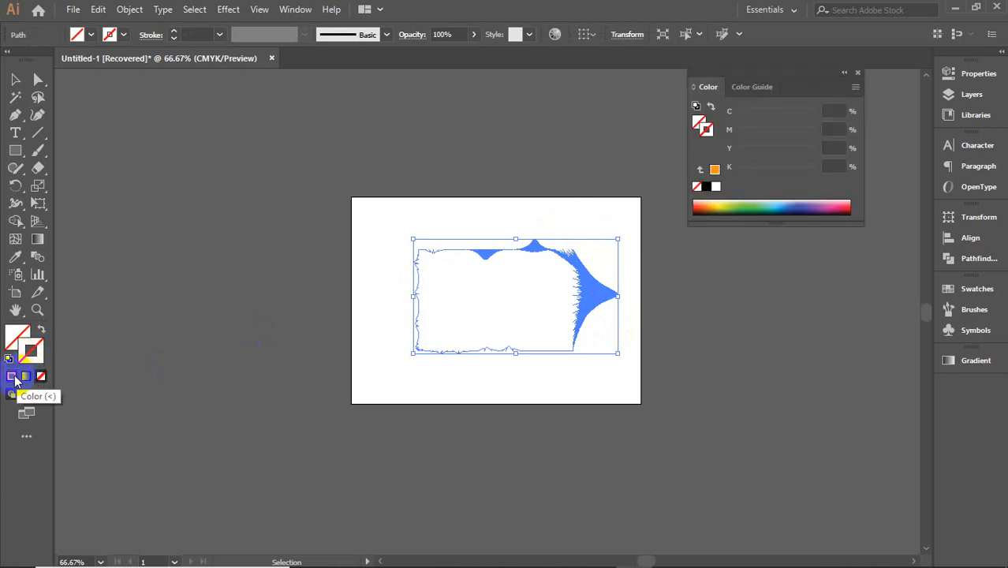
click(13, 377)
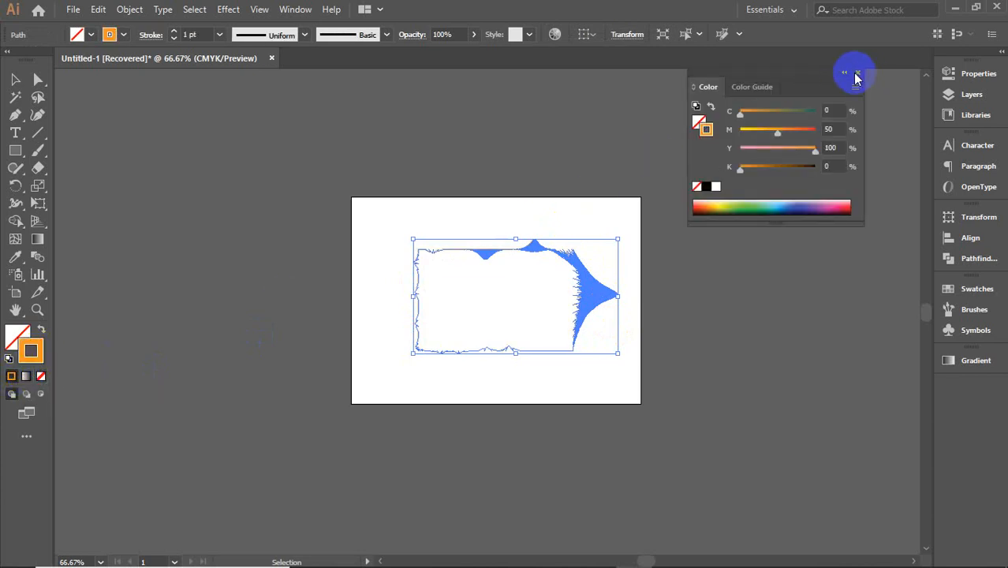
- Set the scalloped path's stroke weight to 0.01 pt and deselect it
click(855, 74)
click(612, 288)
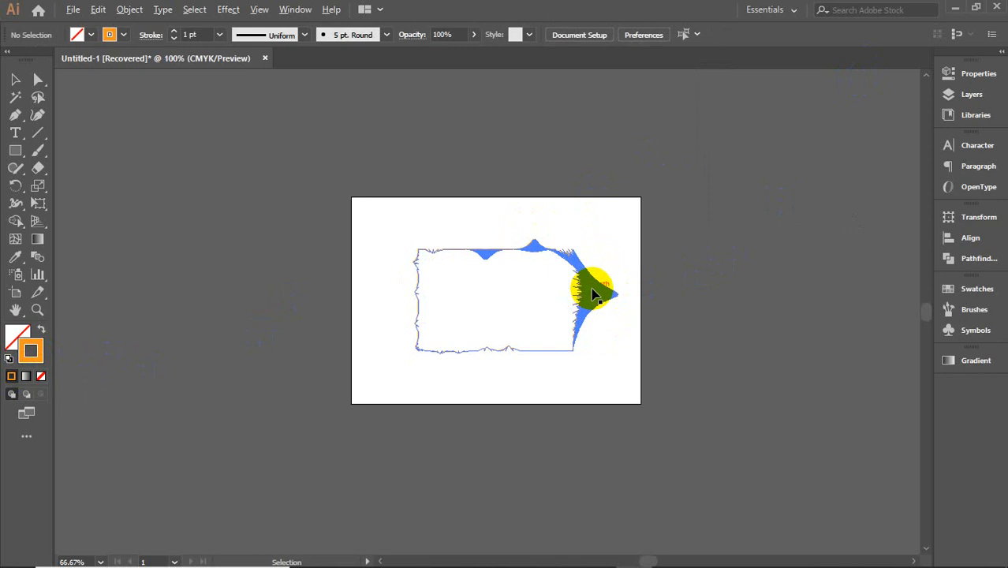
scroll(593, 294, up, 4)
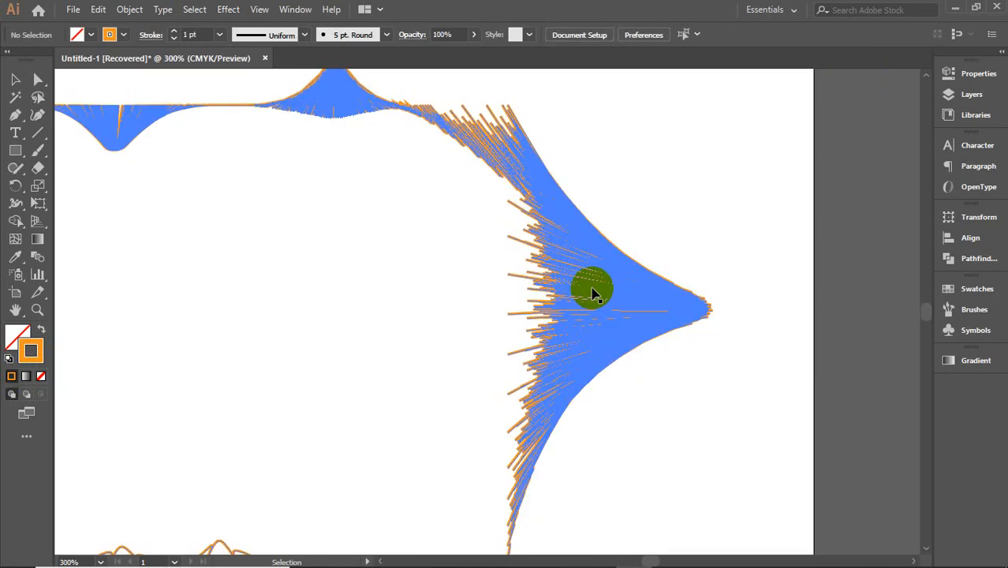
click(593, 294)
click(195, 34)
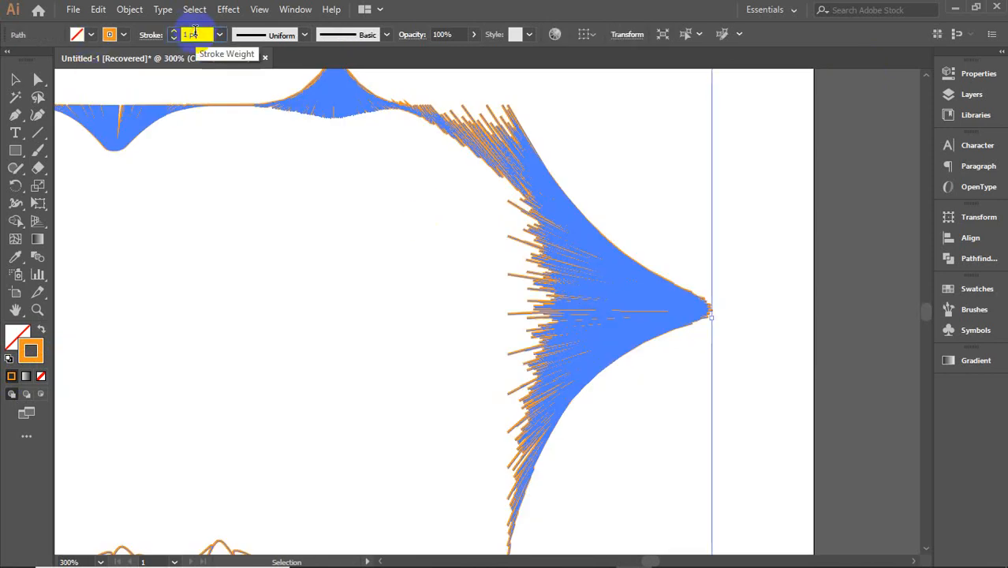
scroll(194, 31, down, 1)
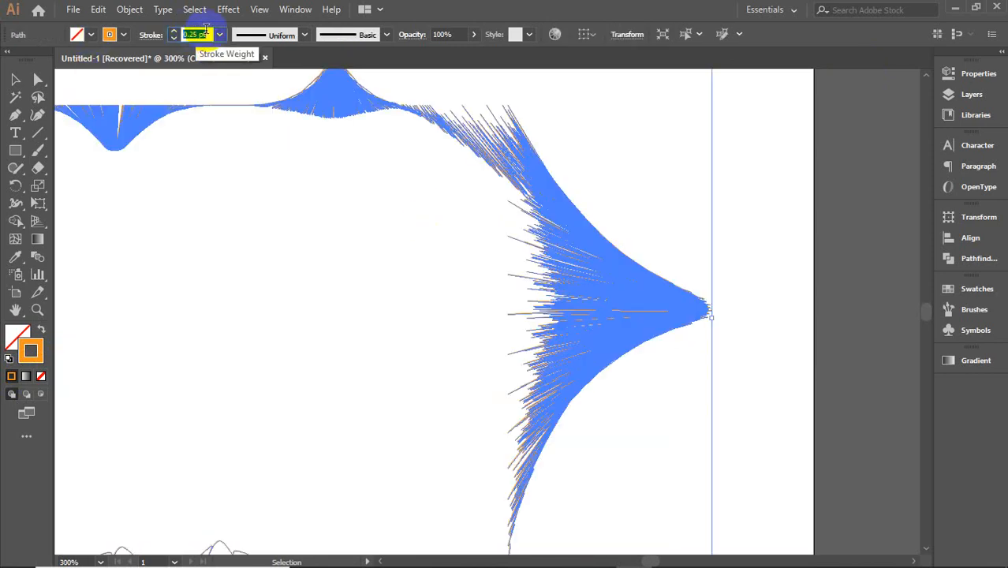
scroll(206, 29, down, 1)
click(195, 33)
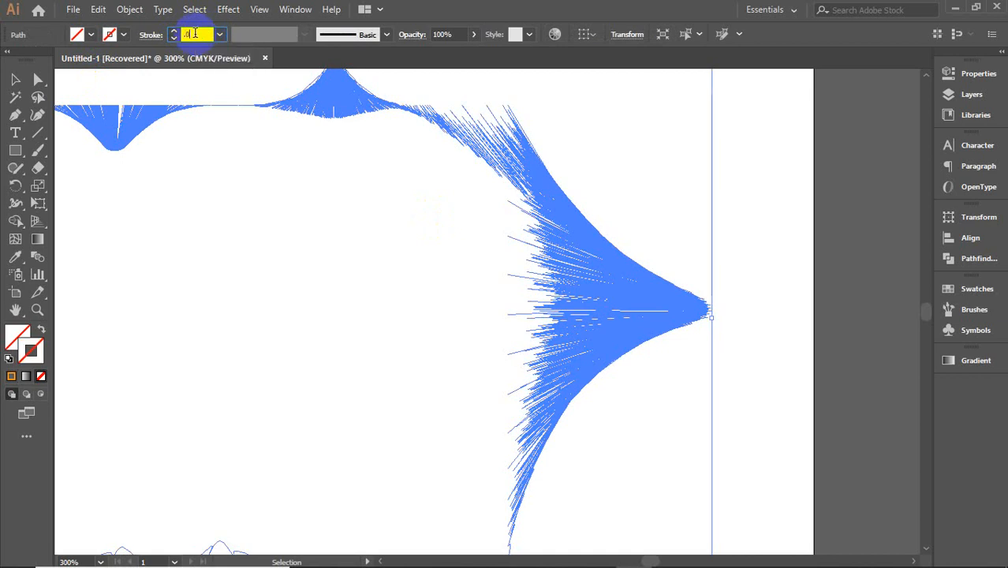
text(.01)
key(Return)
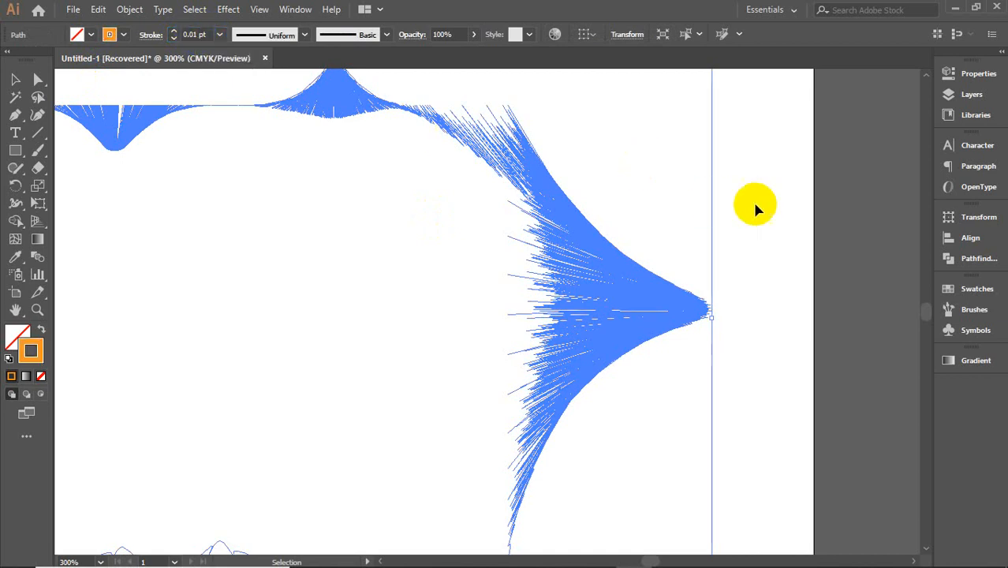
click(753, 199)
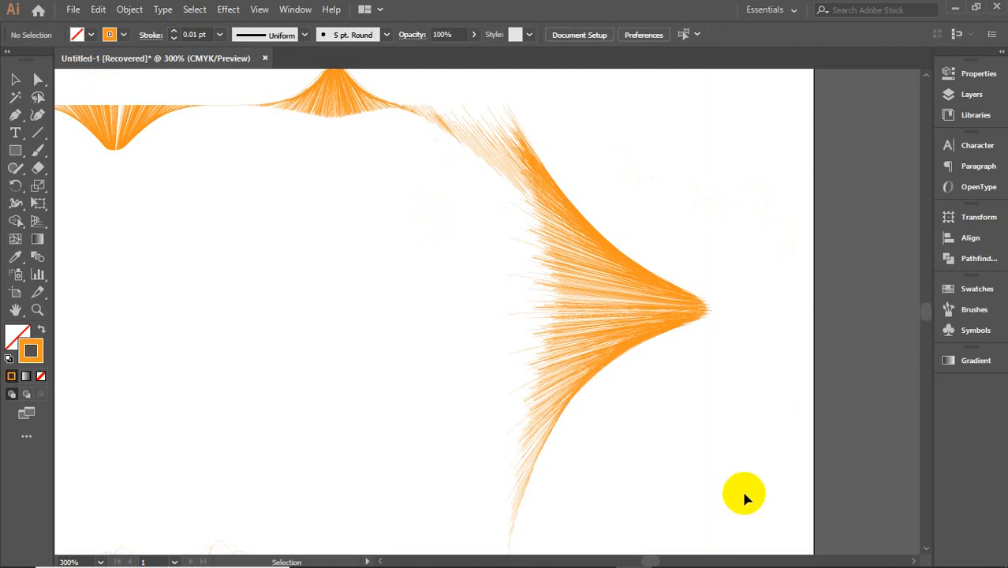
- Examine the thin-lined scalloped edge up close and delete the whole path from the artboard
scroll(646, 318, up, 5)
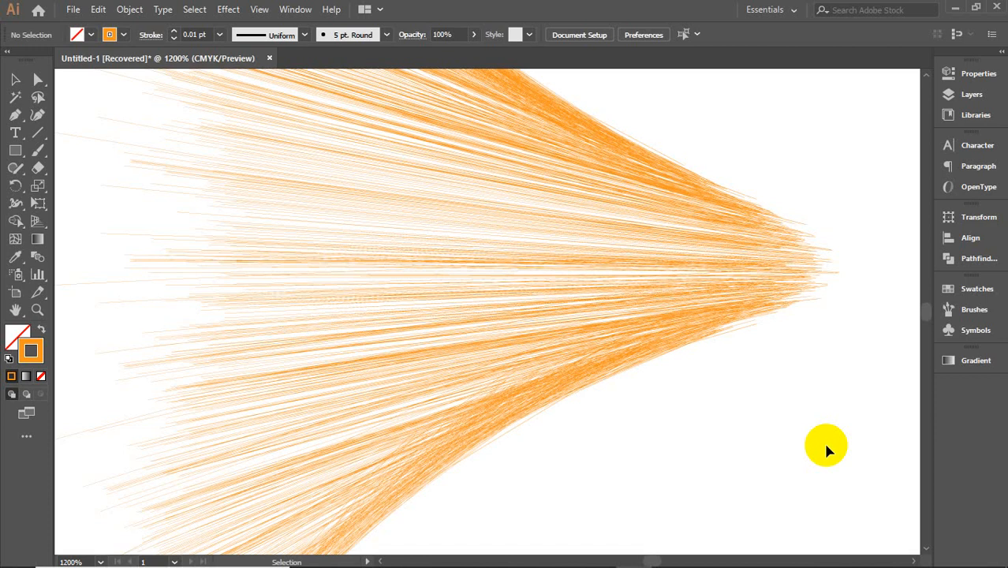
scroll(826, 446, down, 3)
scroll(823, 439, down, 2)
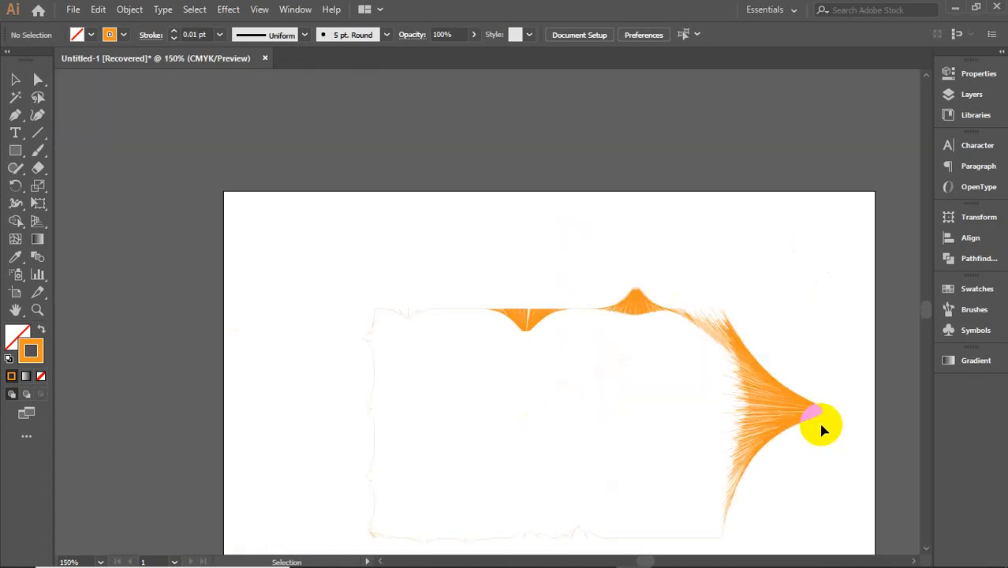
drag(717, 439, 683, 248)
click(754, 217)
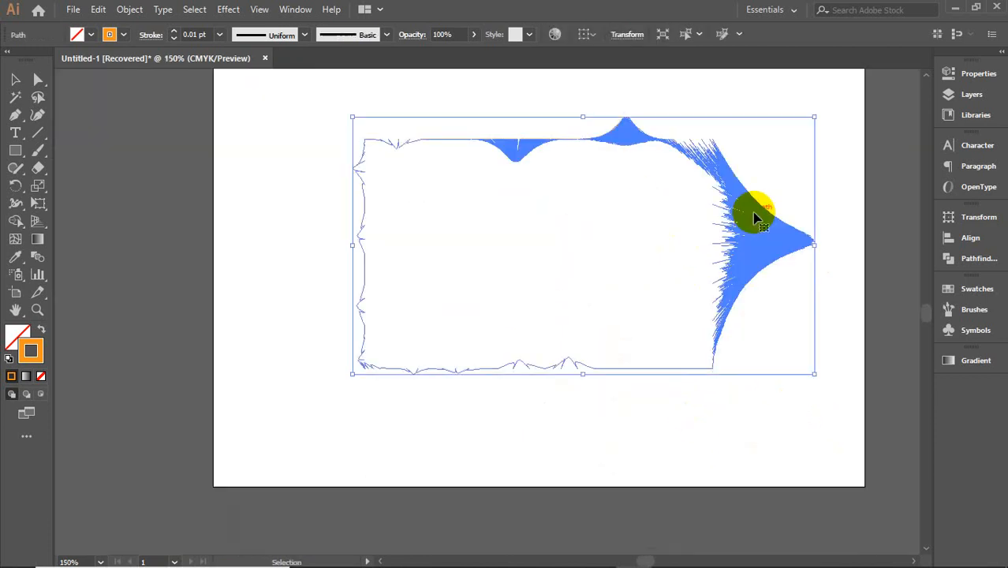
key(Delete)
scroll(754, 212, up, 4)
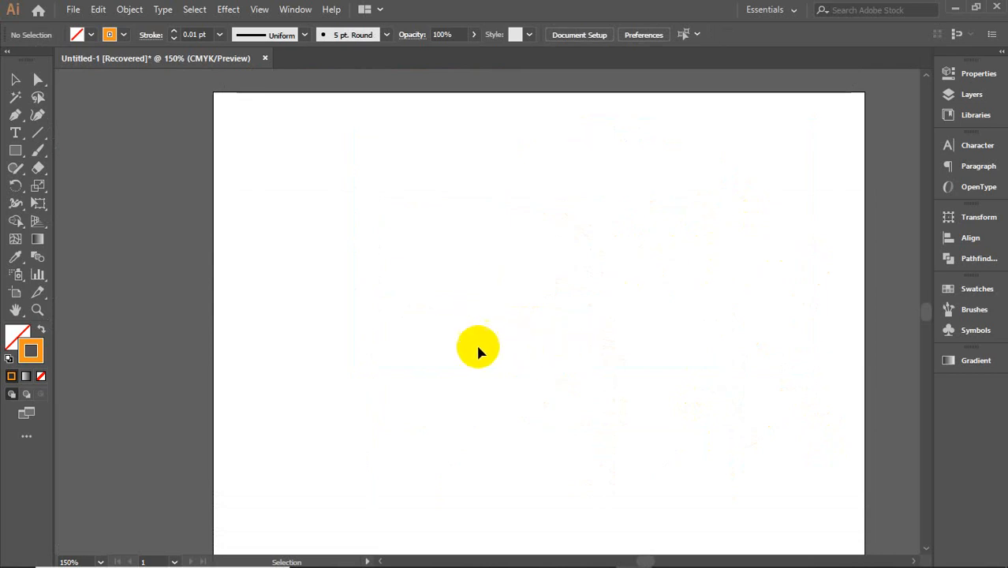
- Draw an open, curved leaf-like path with five anchor points using the Pen tool
click(15, 114)
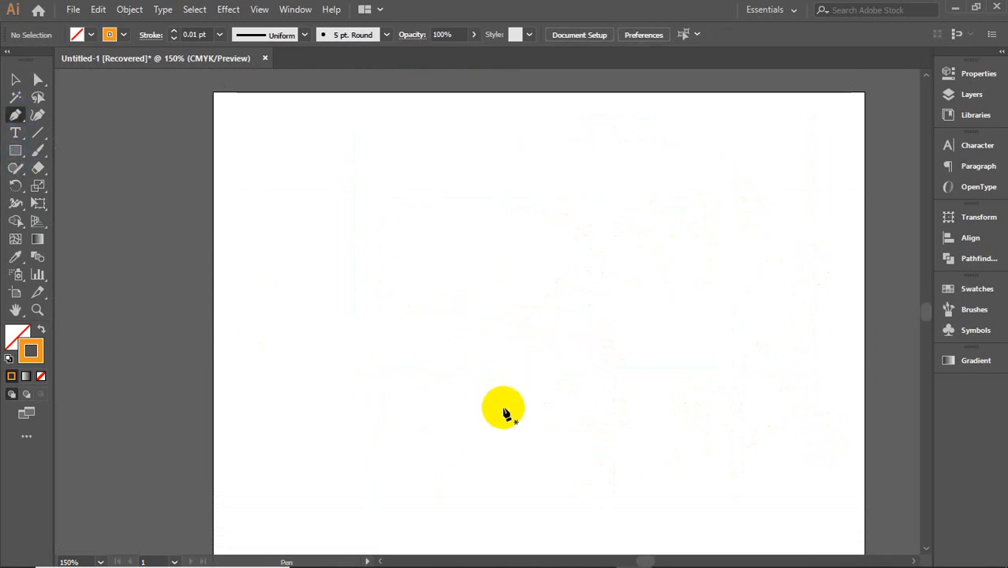
click(519, 377)
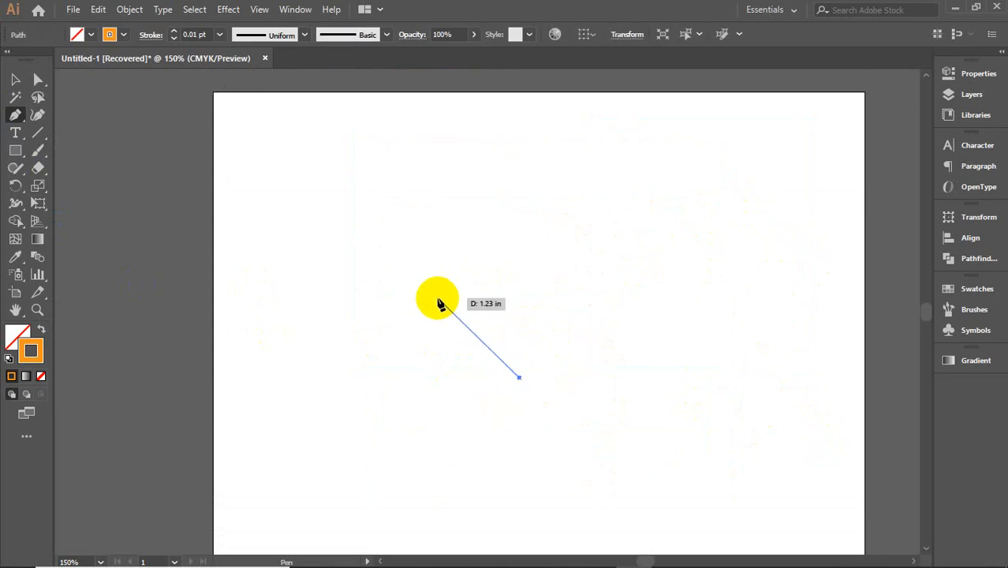
drag(438, 298, 360, 273)
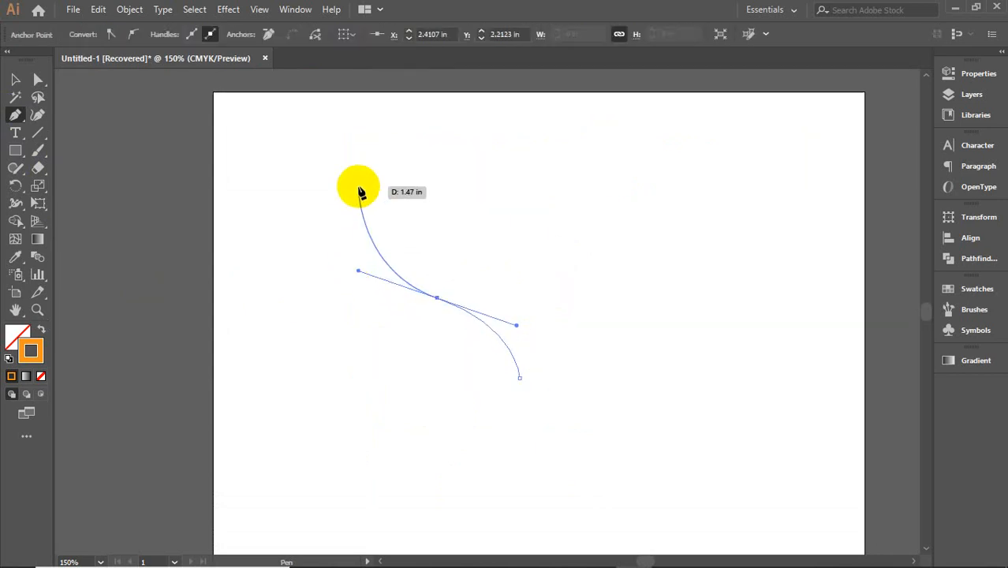
drag(358, 187, 360, 175)
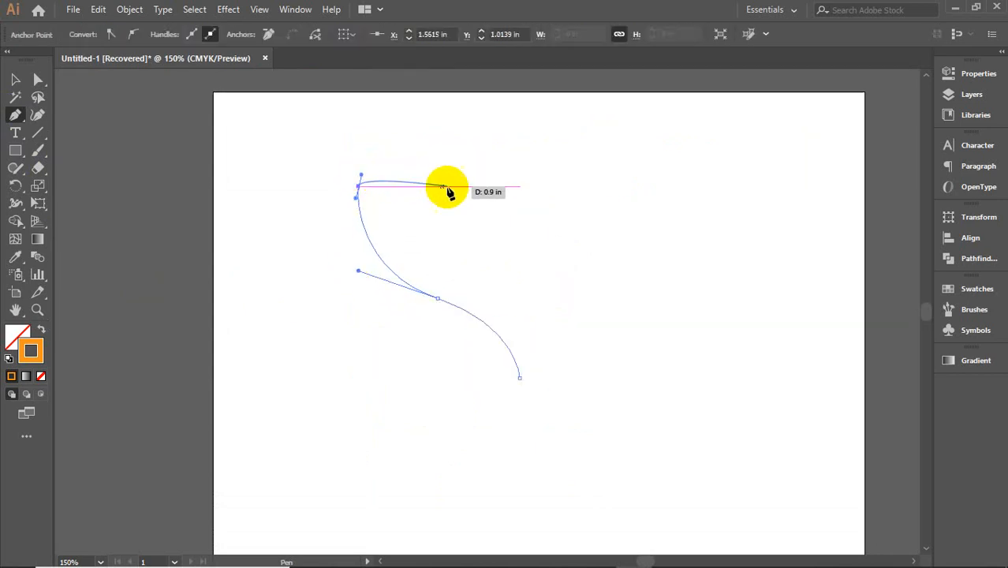
drag(512, 253, 14, 82)
click(14, 82)
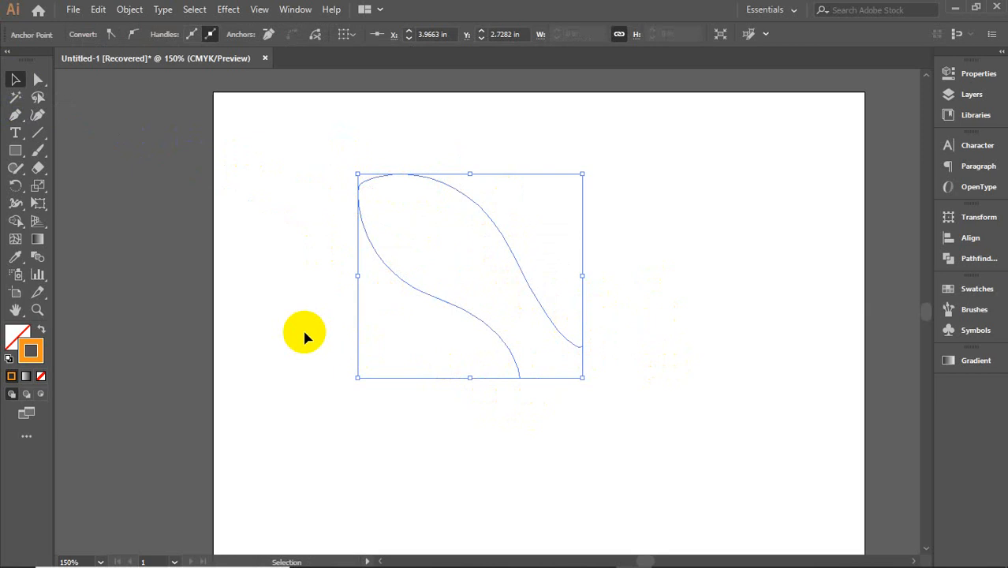
- Try to distort the unfilled path's upper tip with the Scallop tool
click(14, 206)
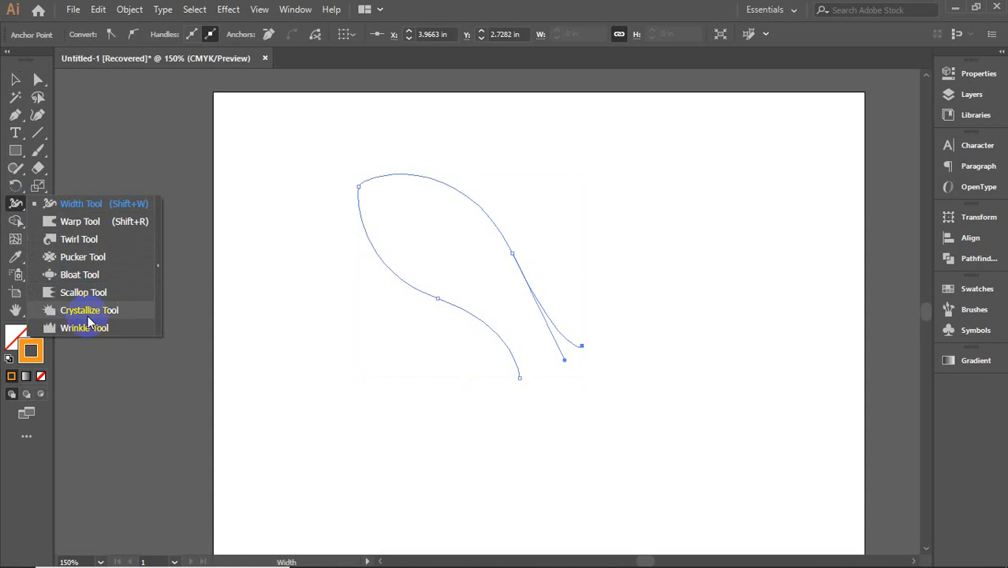
click(83, 292)
mouse_move(399, 252)
mouse_down()
mouse_move(400, 197)
mouse_move(394, 209)
mouse_move(427, 194)
mouse_move(338, 172)
mouse_up()
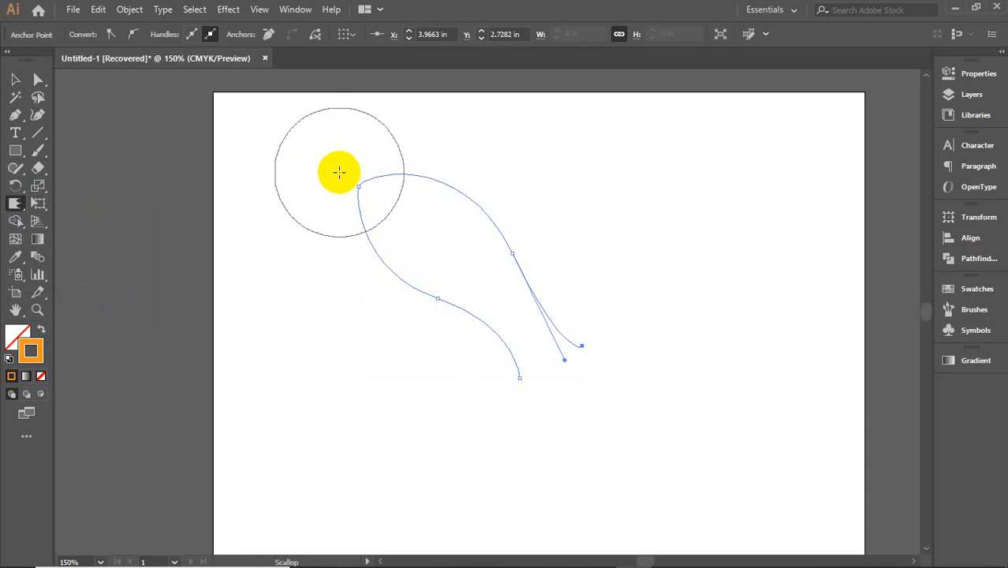
- Remove the curved path's stroke and fill it with solid orange
click(15, 79)
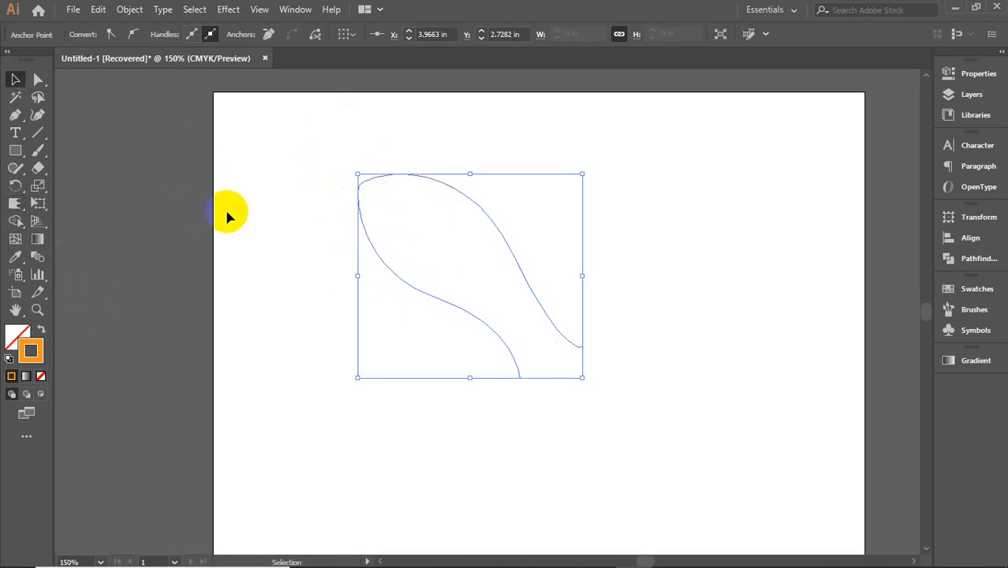
click(429, 269)
click(436, 306)
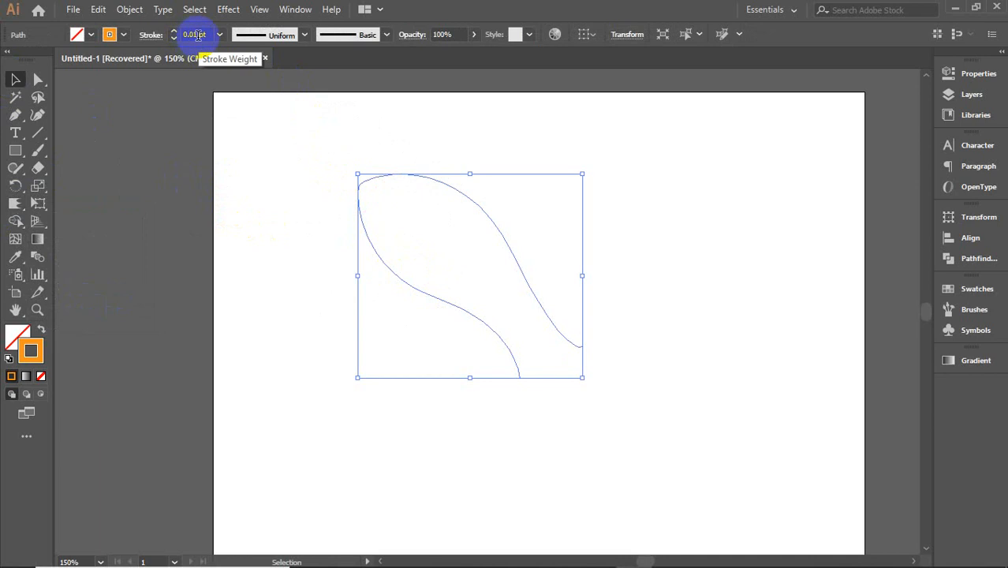
click(40, 375)
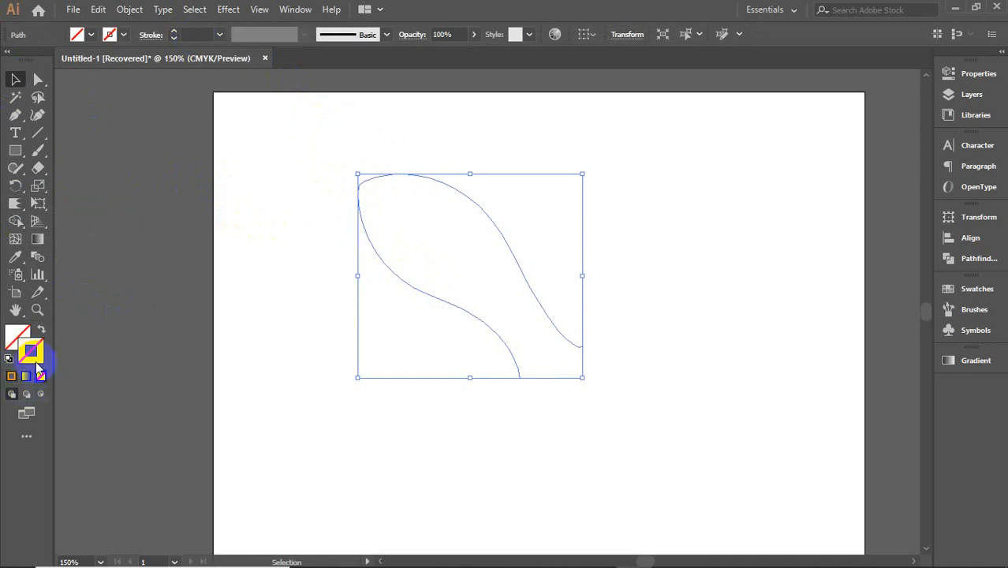
click(18, 337)
click(11, 376)
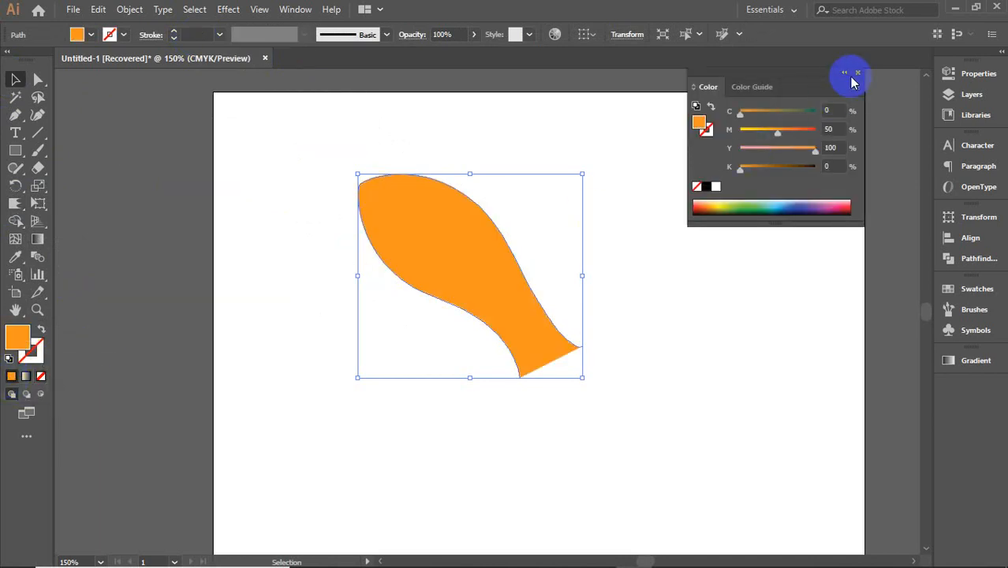
click(858, 77)
- Try a Scallop stroke outward from the orange shape's upper tip, undo it, and deselect the shape
click(15, 203)
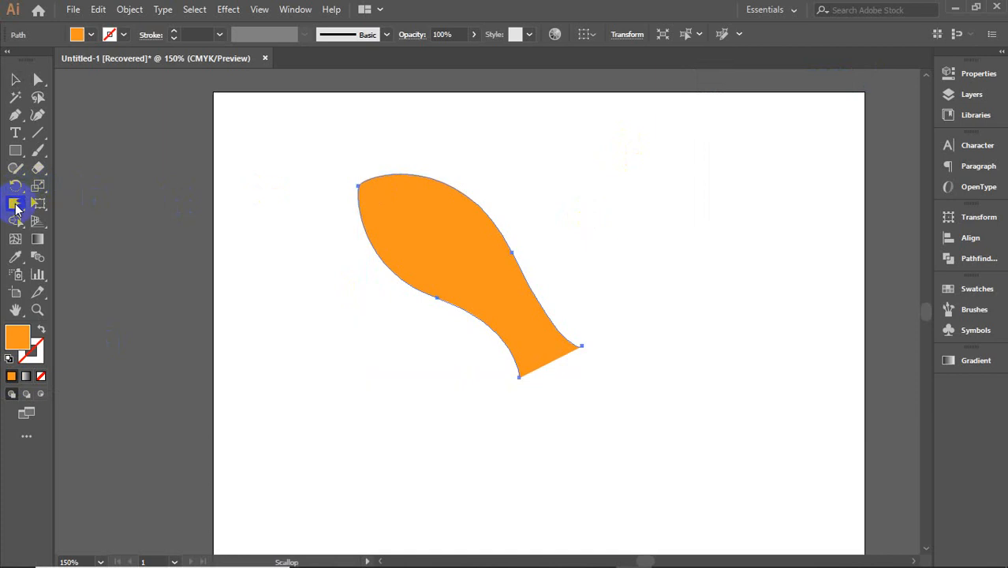
drag(378, 200, 330, 165)
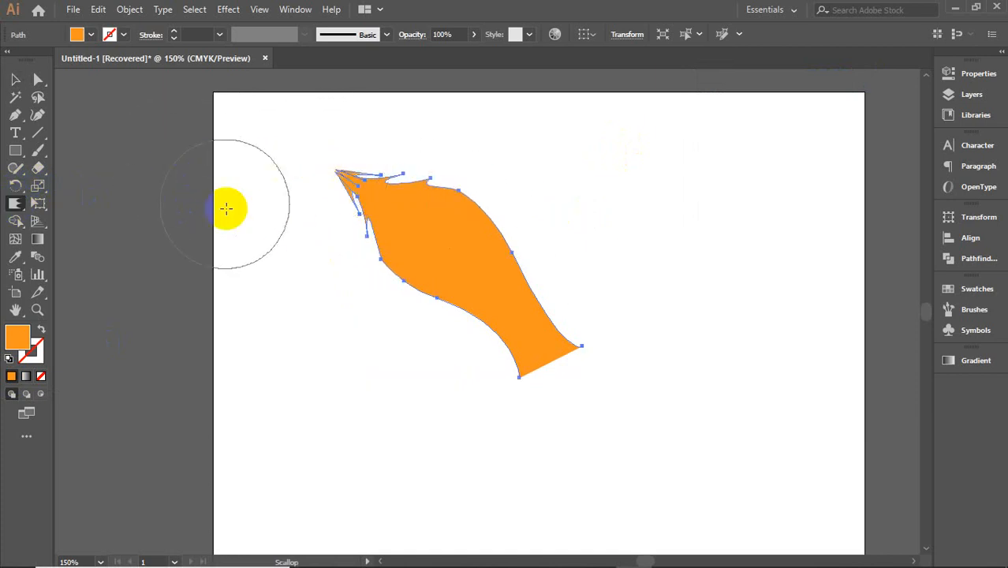
key(ctrl+z)
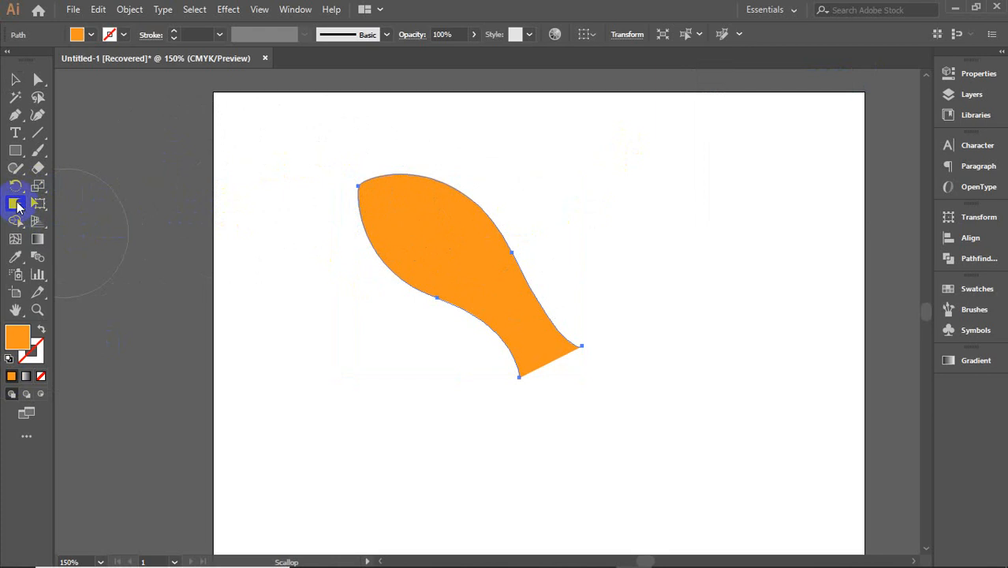
click(14, 78)
click(63, 219)
- Configure the Scallop tool with a 2 in brush width, 2 in height, complexity 5 and detail 10
click(16, 203)
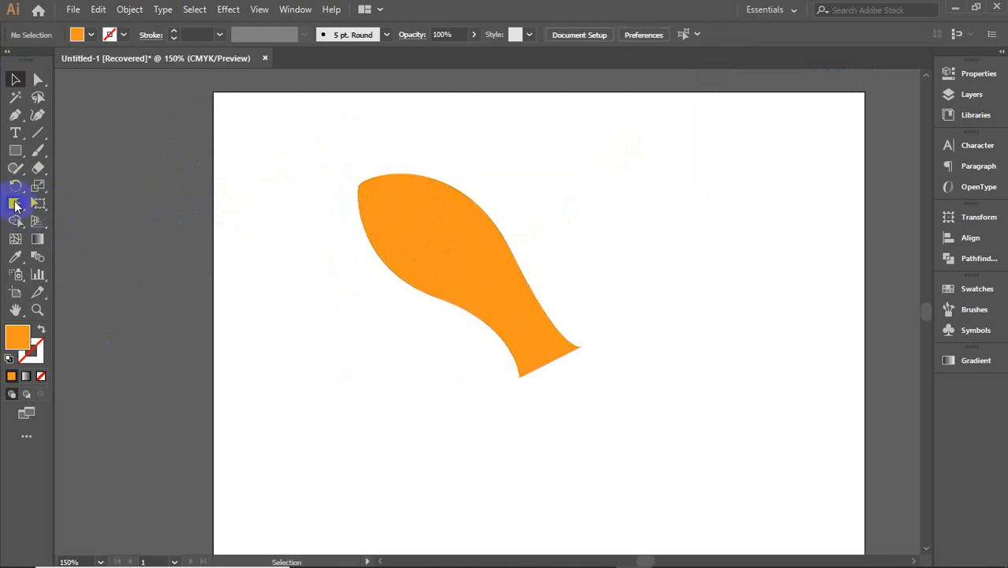
click(976, 74)
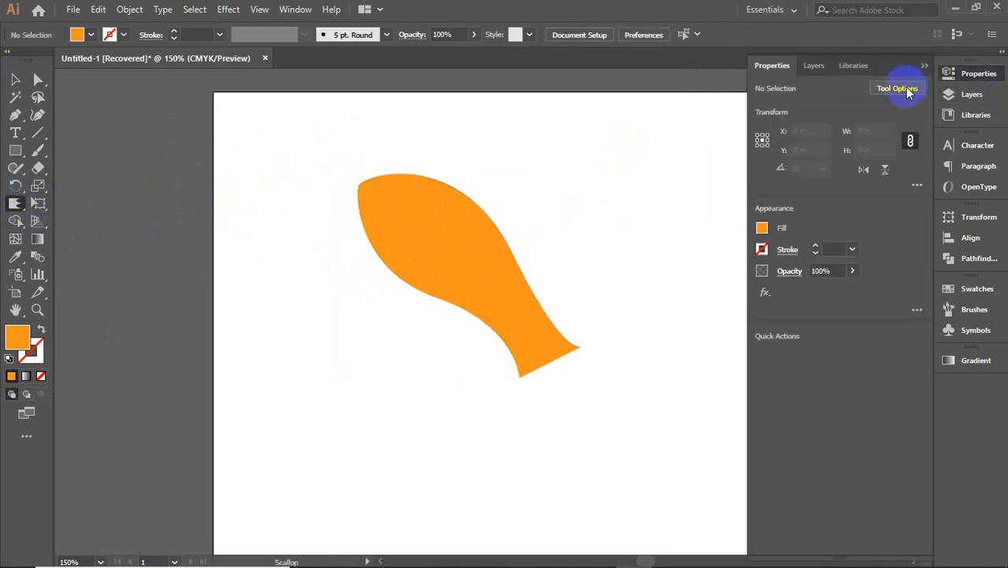
click(905, 90)
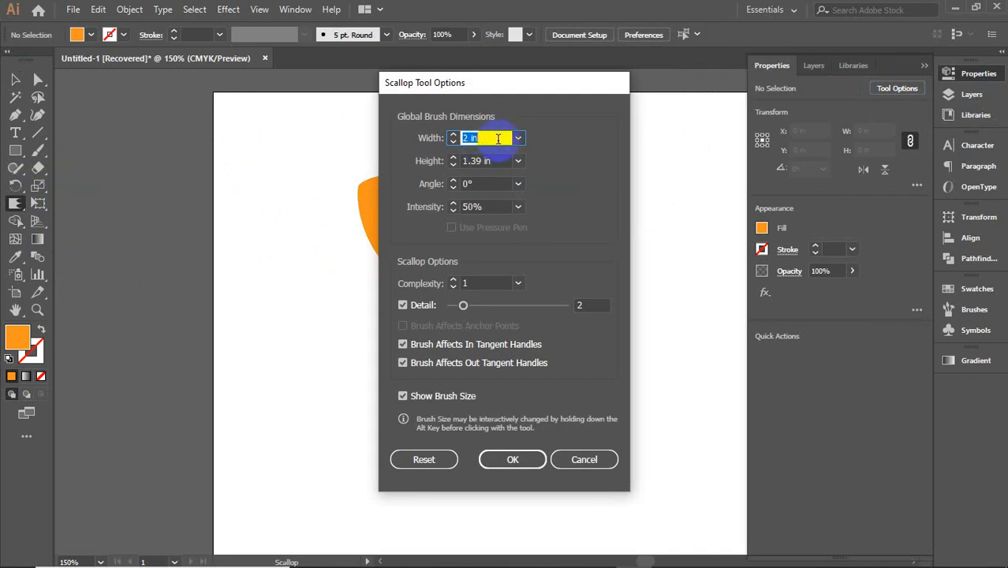
click(498, 160)
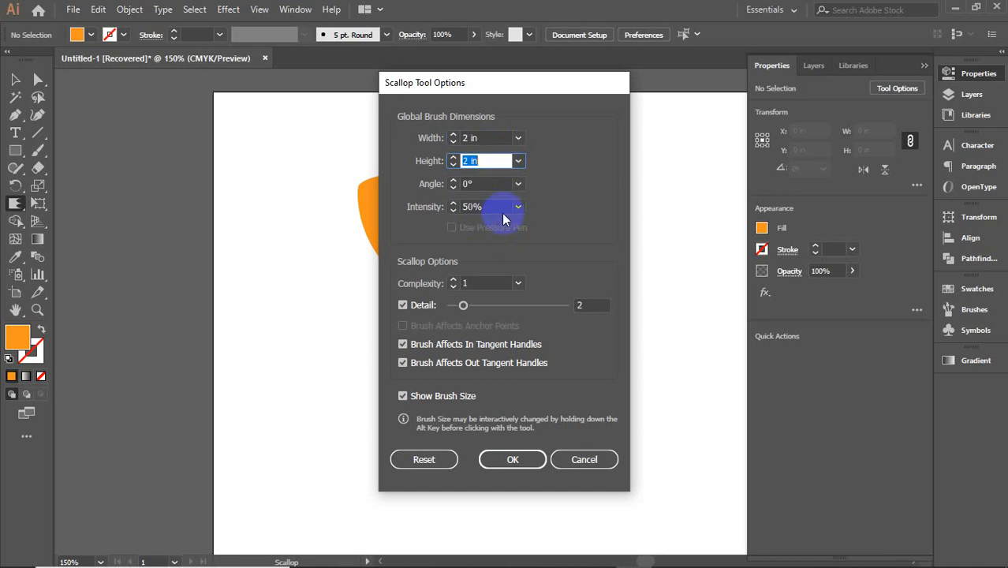
click(495, 283)
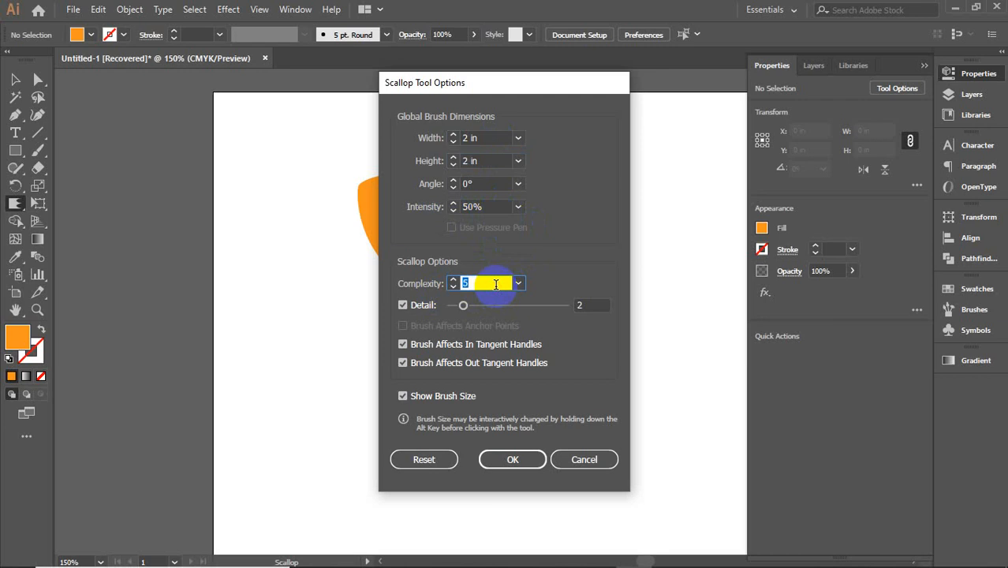
drag(463, 305, 580, 313)
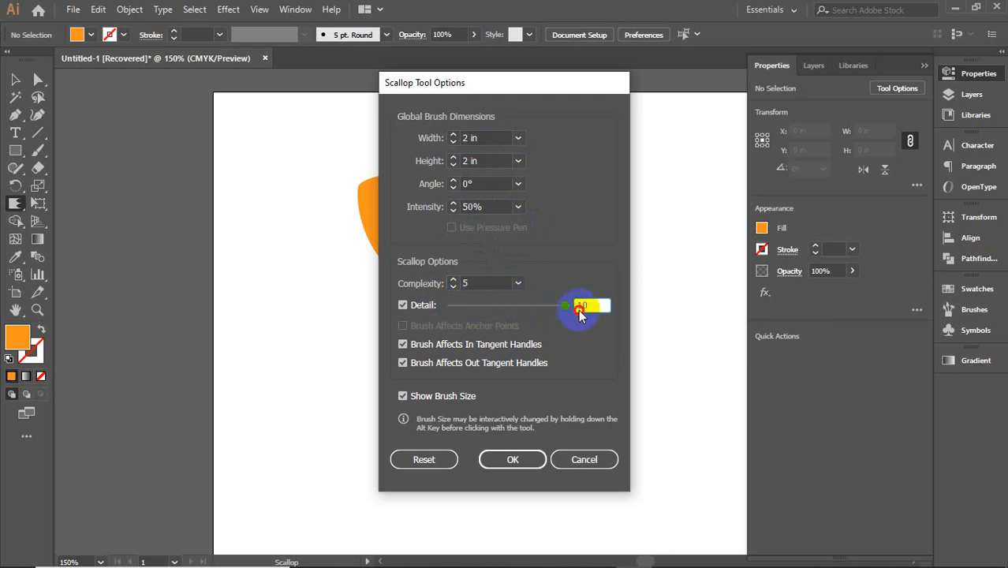
click(513, 462)
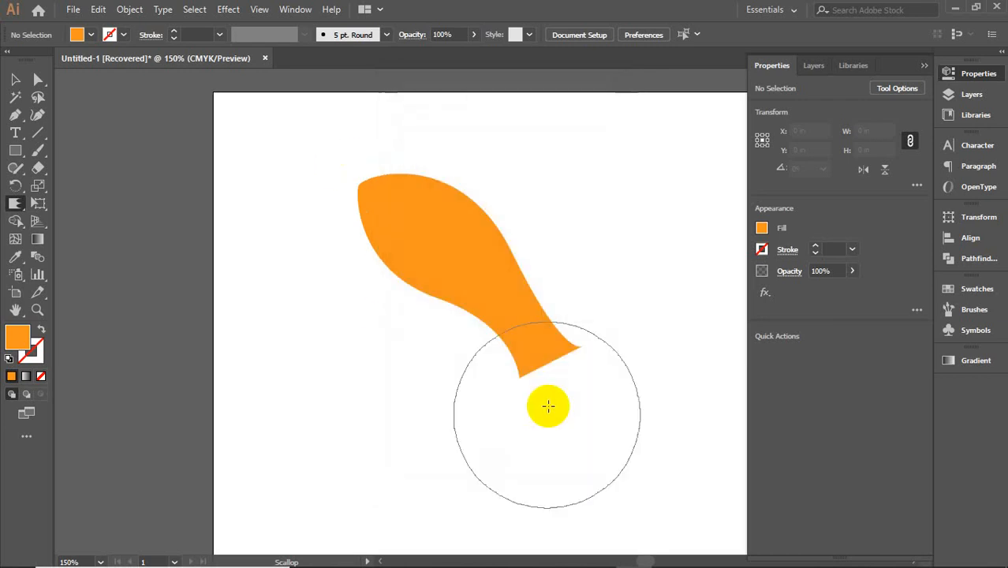
- Scallop the upper half of the orange shape with repeated strokes to give it a spiky, fur-like edge
mouse_move(395, 186)
mouse_down()
mouse_move(410, 222)
mouse_move(343, 180)
mouse_up()
click(362, 234)
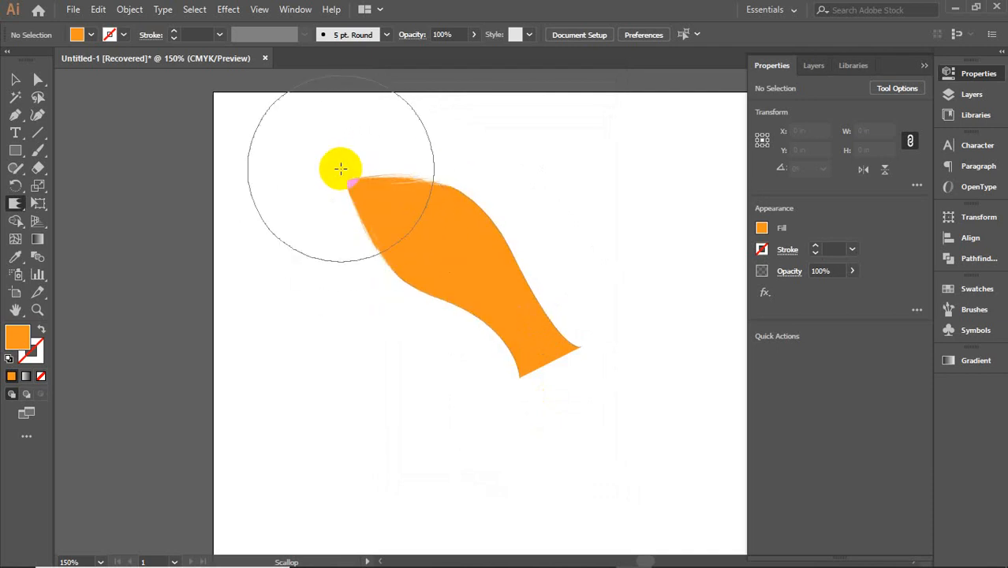
mouse_move(344, 171)
mouse_down()
mouse_move(454, 238)
mouse_move(442, 254)
mouse_move(415, 256)
mouse_move(459, 212)
mouse_up()
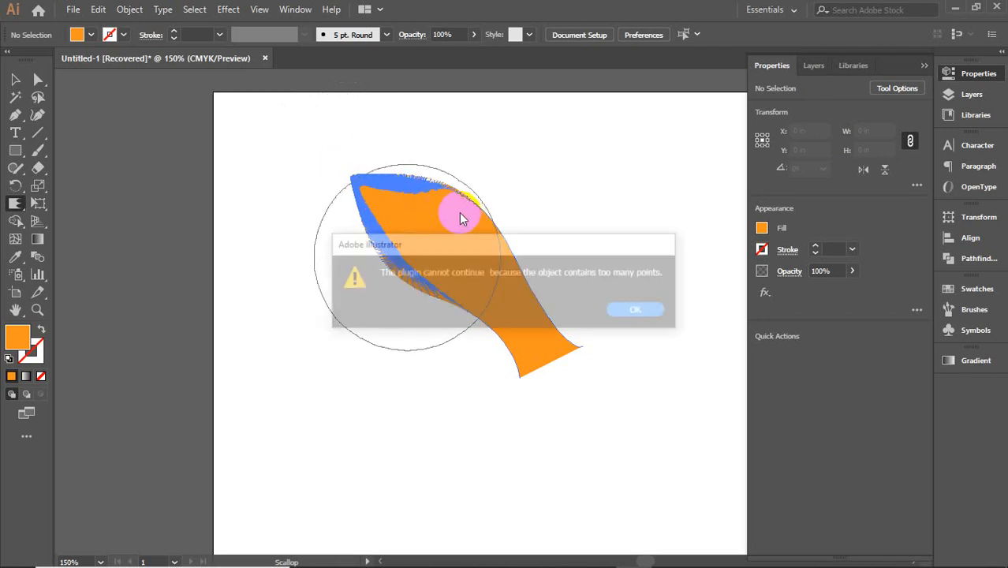
click(643, 307)
mouse_move(583, 281)
mouse_down()
mouse_move(521, 221)
mouse_move(456, 213)
mouse_move(451, 242)
mouse_move(505, 240)
mouse_move(433, 241)
mouse_up()
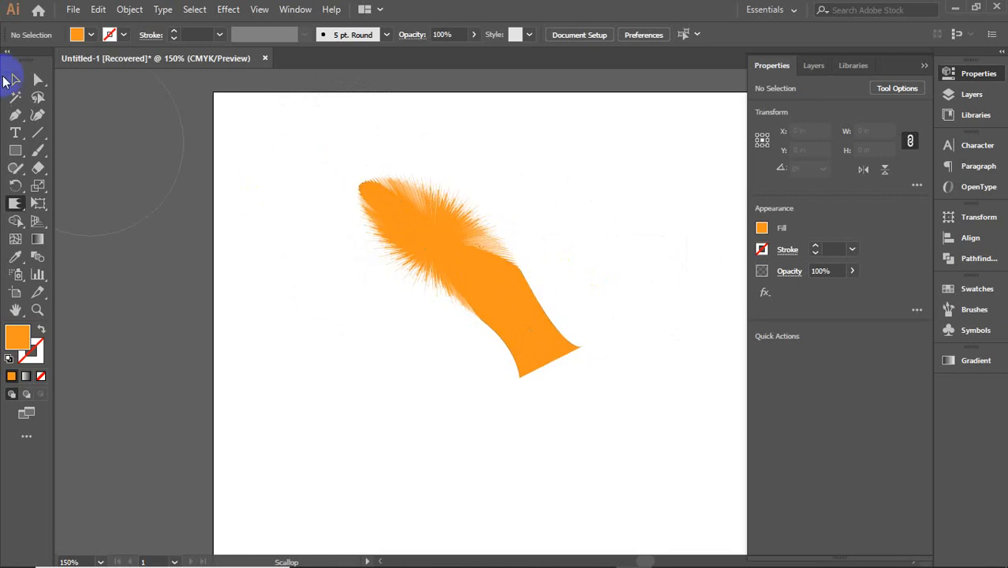
- Select the scalloped orange shape, remove its fill and give it an orange stroke instead
click(14, 79)
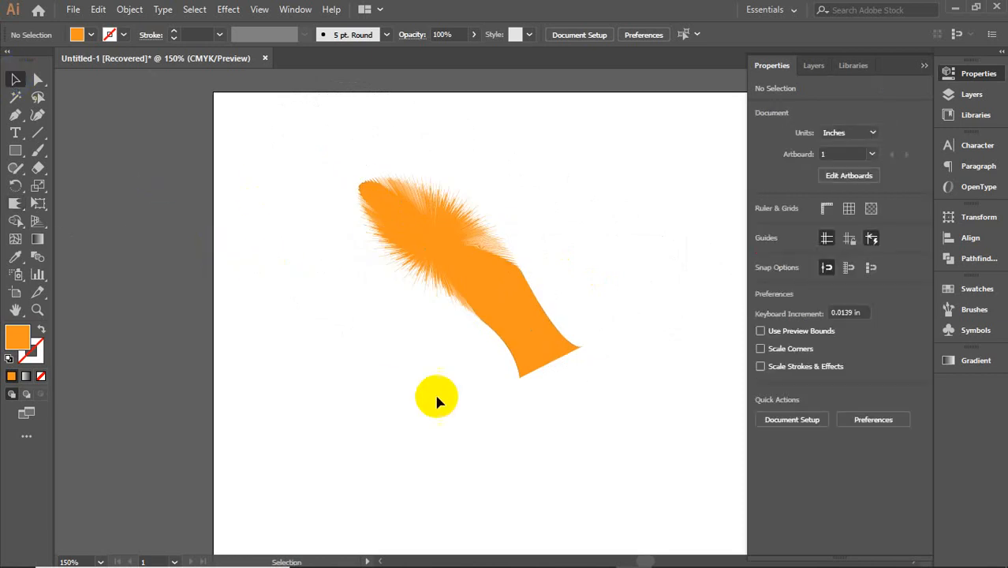
drag(465, 260, 464, 245)
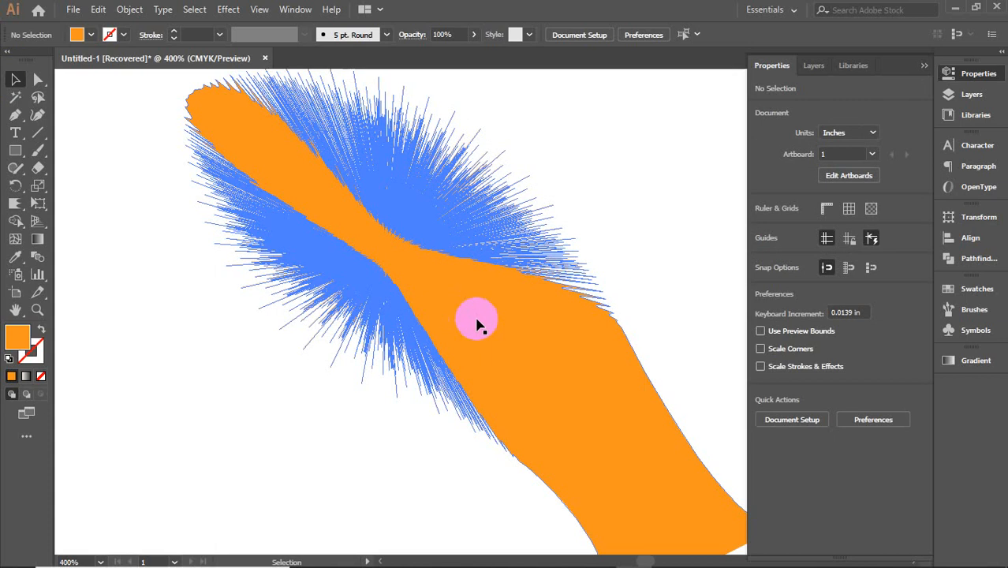
click(475, 320)
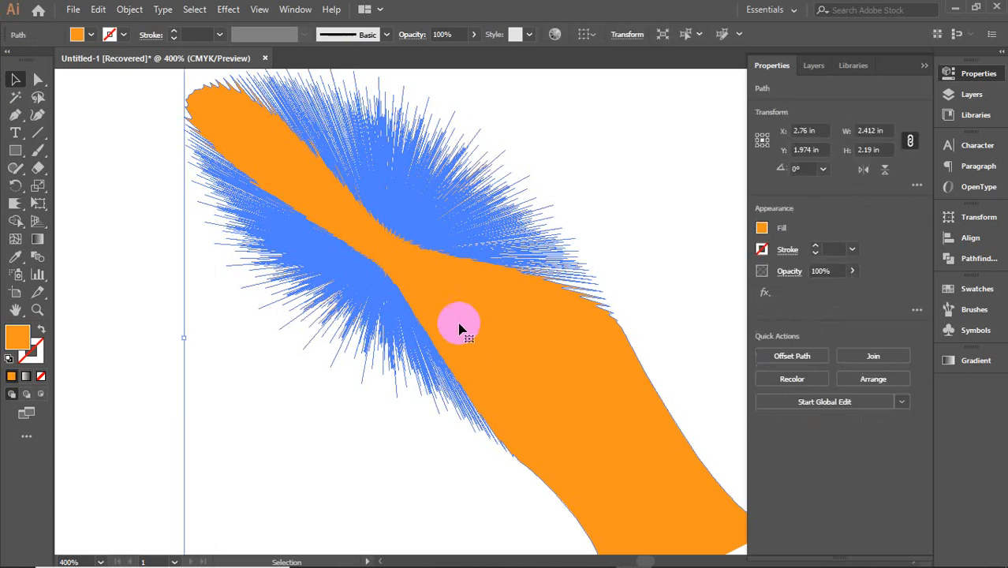
click(41, 376)
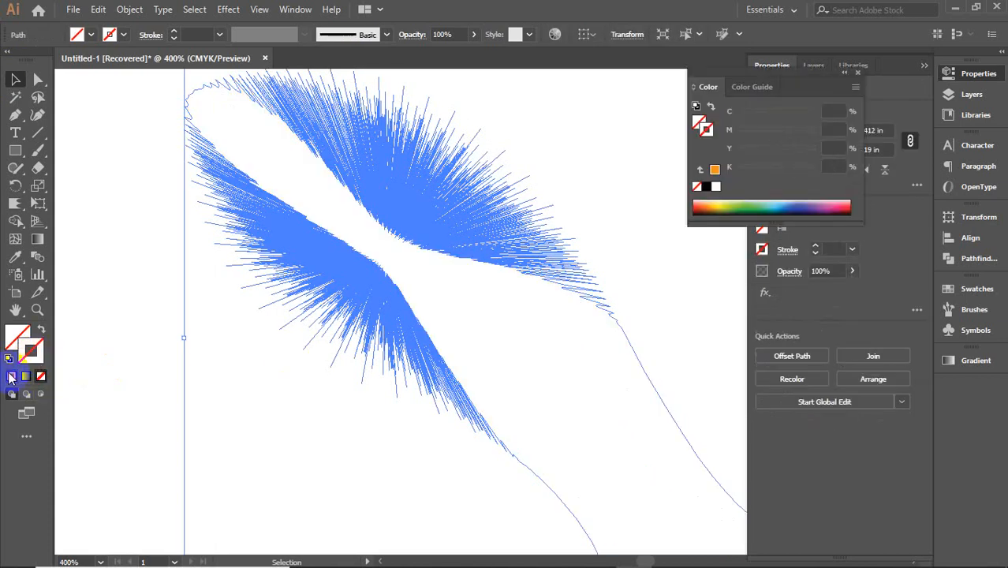
click(11, 377)
- Set the scalloped outline's stroke weight to 0.01 pt, close the floating color controls and deselect it
click(193, 35)
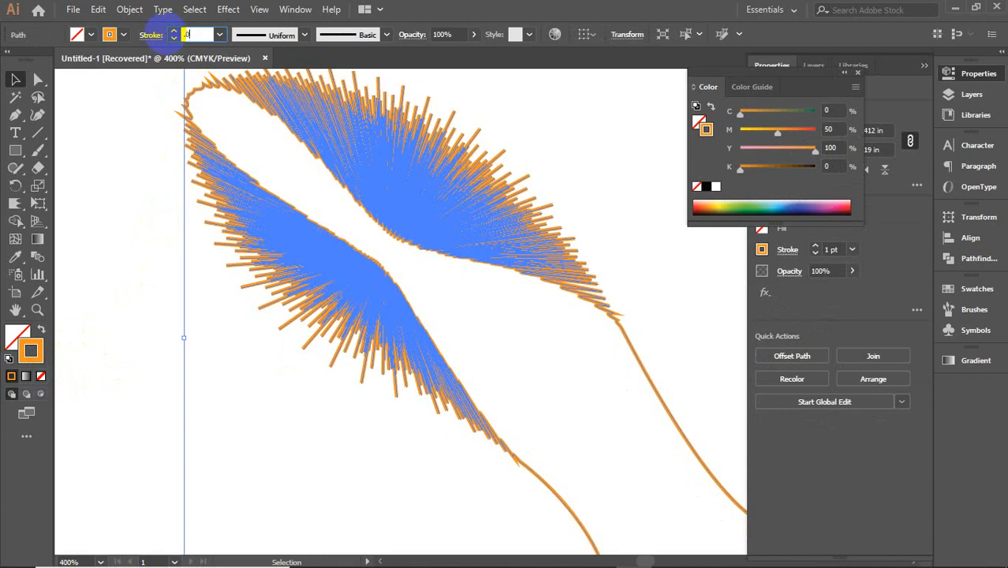
text(.01)
key(Return)
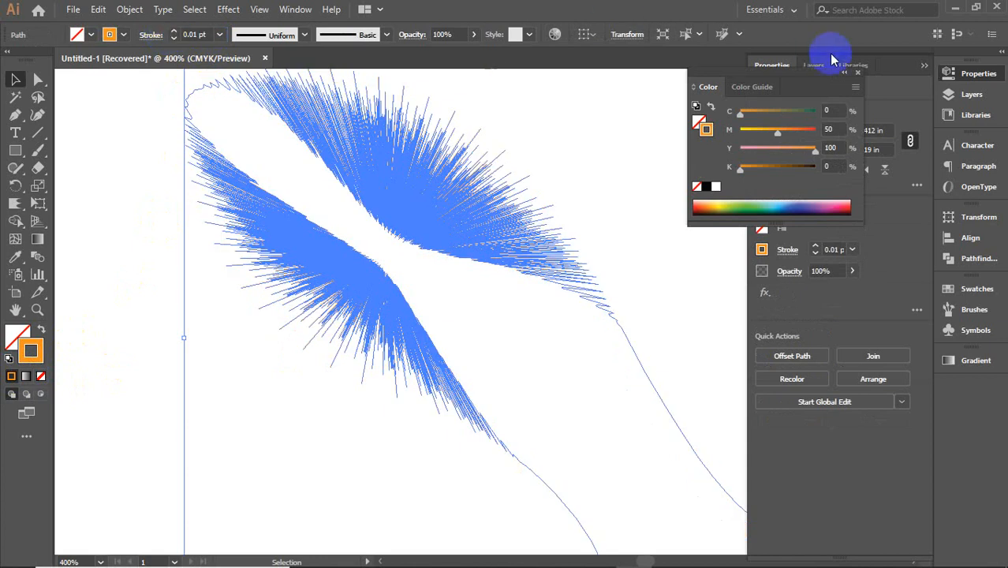
click(855, 73)
click(664, 169)
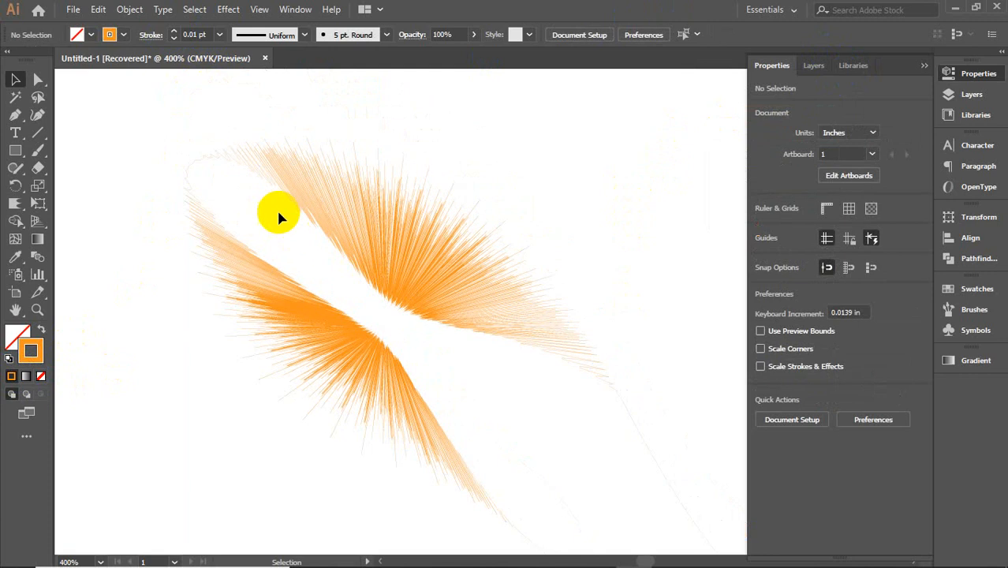
- Delete the scalloped outline from the artboard
click(220, 163)
click(189, 256)
scroll(637, 189, down, 2)
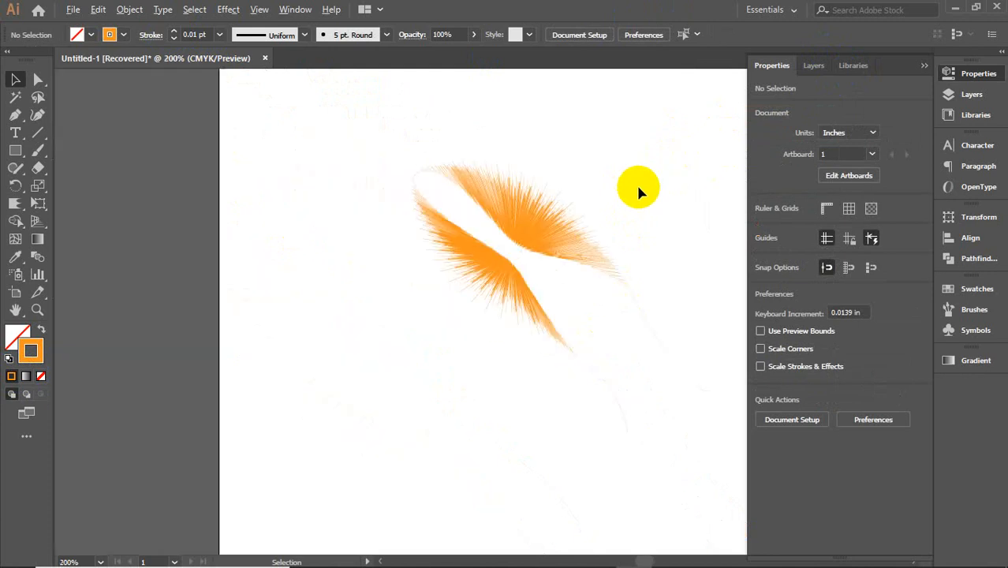
scroll(615, 209, right, 3)
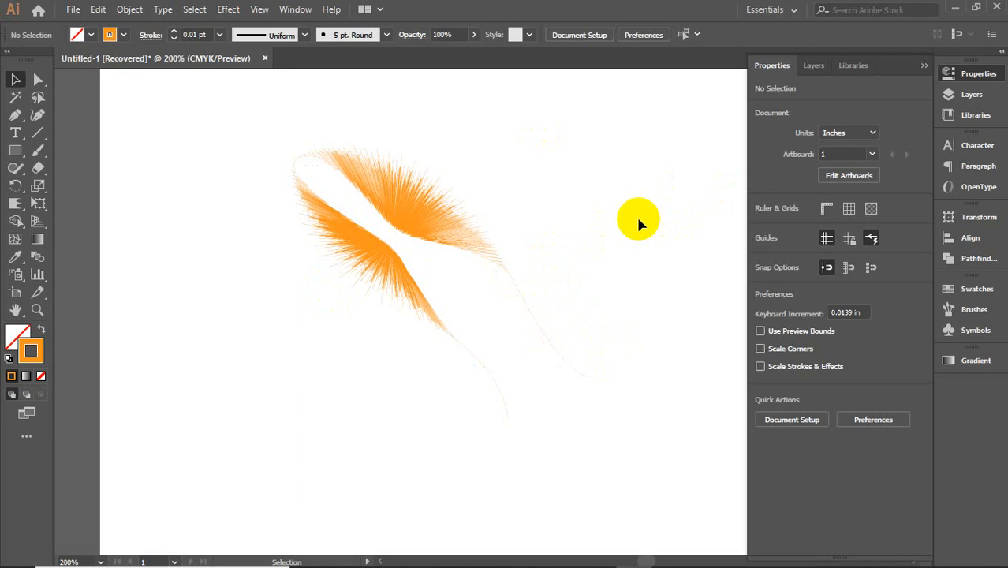
click(419, 197)
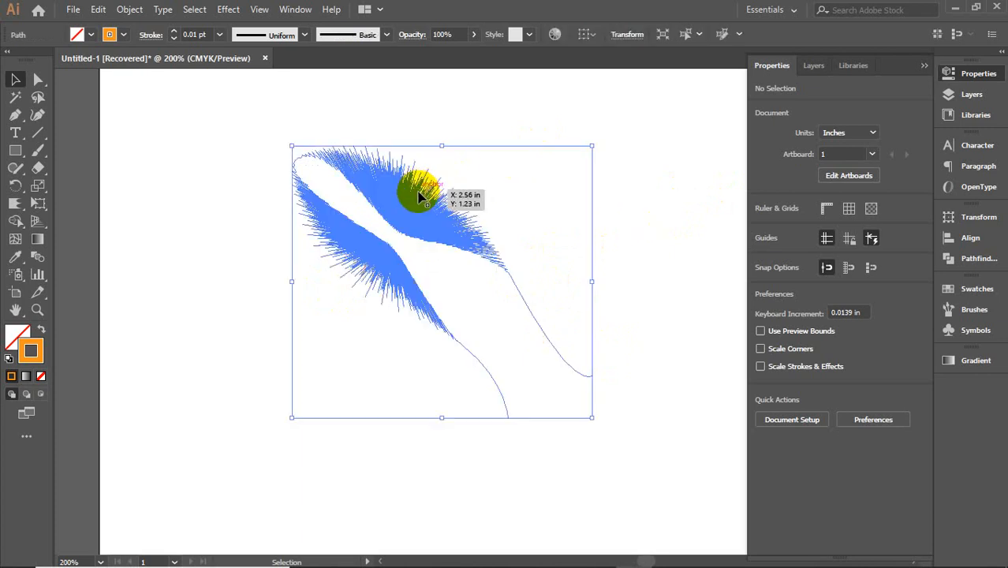
key(Delete)
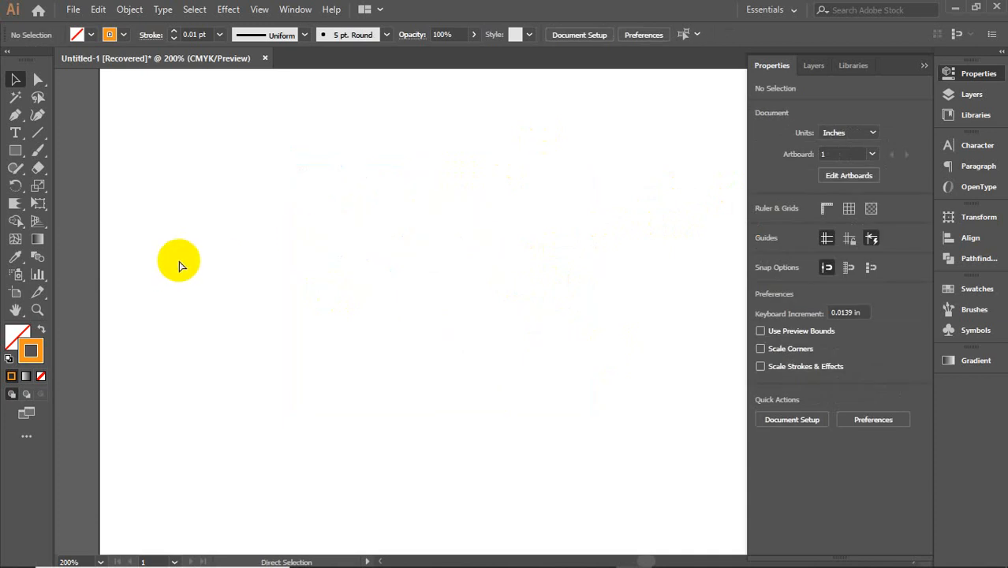
- Draw a rectangle about 2.62 in wide and 1.46 in high with a solid orange fill and no stroke
click(21, 153)
mouse_move(249, 243)
mouse_down()
mouse_move(461, 337)
mouse_move(573, 424)
mouse_up()
click(41, 377)
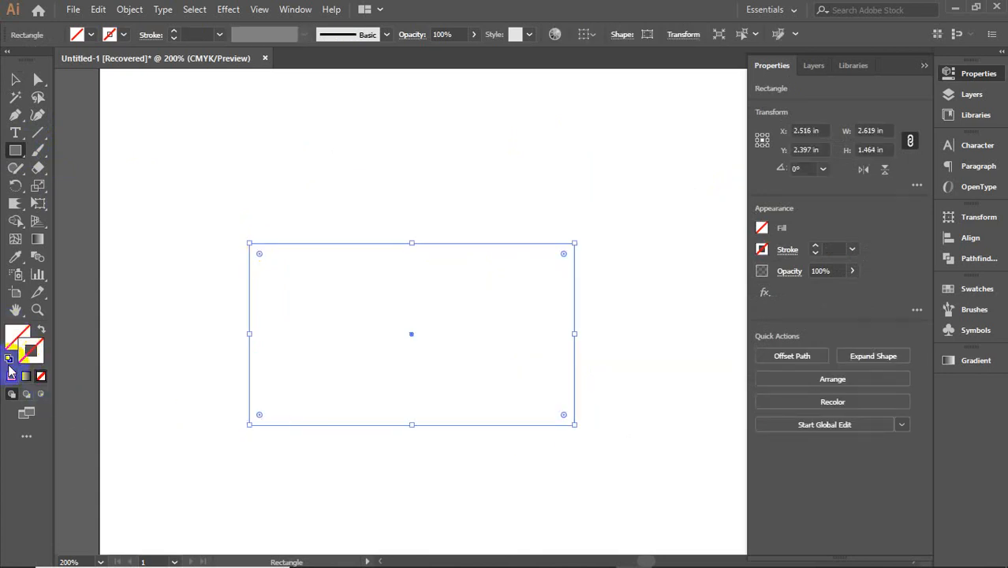
click(10, 378)
click(40, 376)
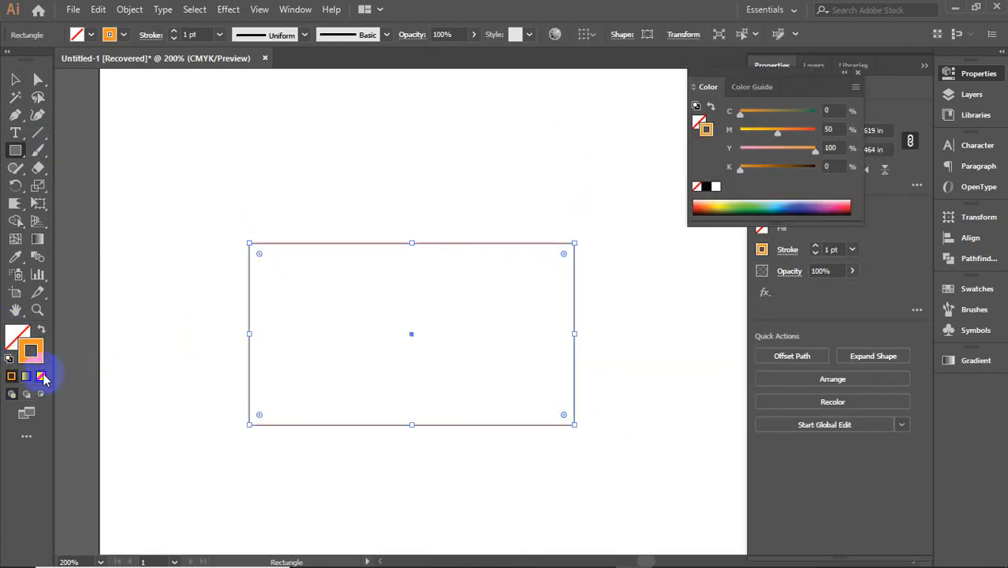
click(10, 333)
click(11, 377)
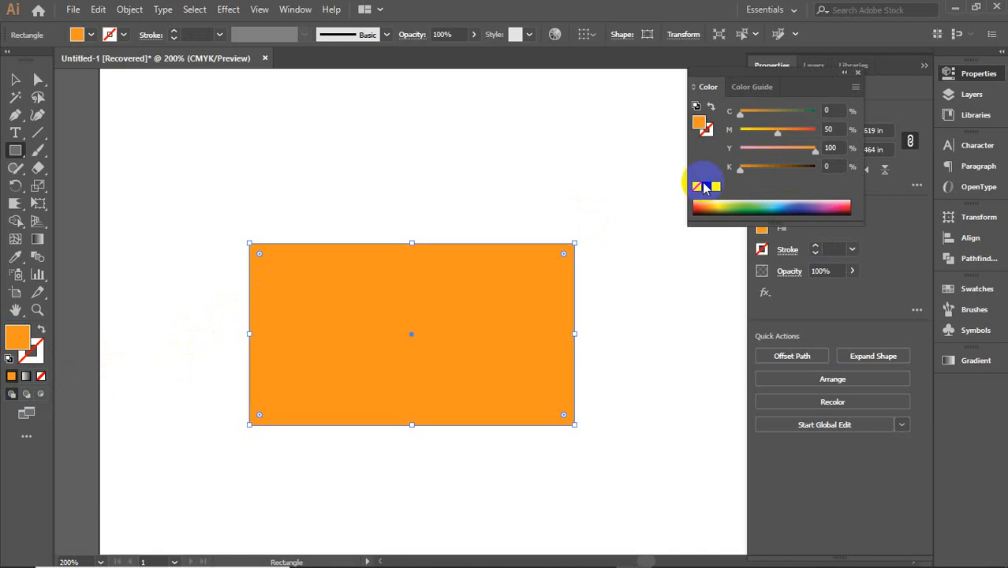
click(857, 72)
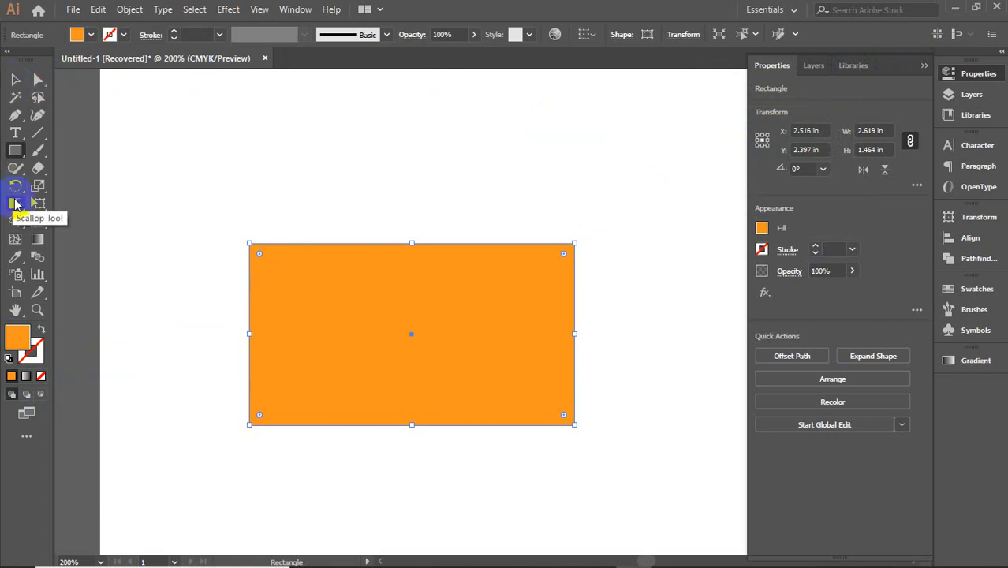
- Try a Scallop stroke along the rectangle's upper edge, undo it, and deselect the rectangle
drag(13, 198, 89, 298)
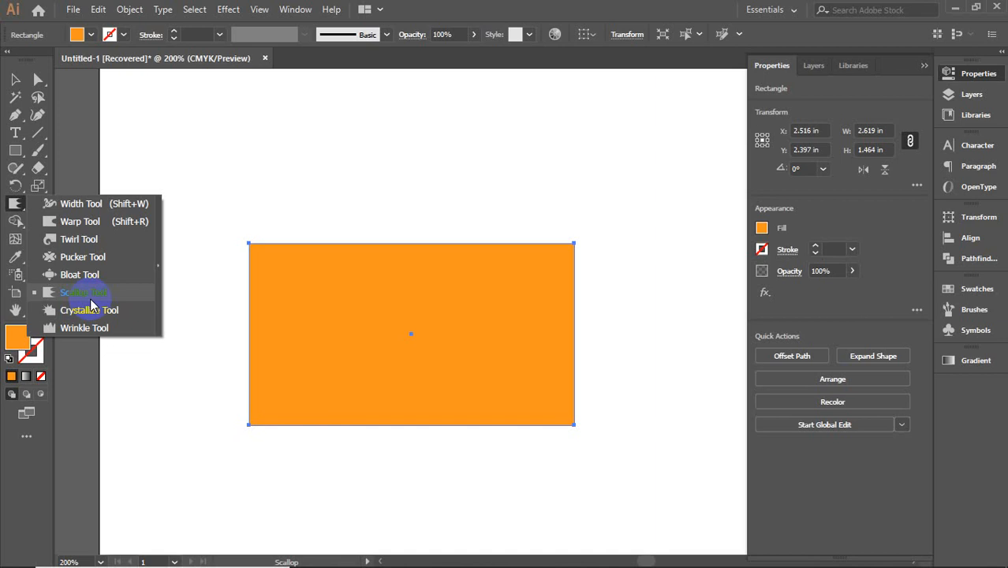
click(270, 230)
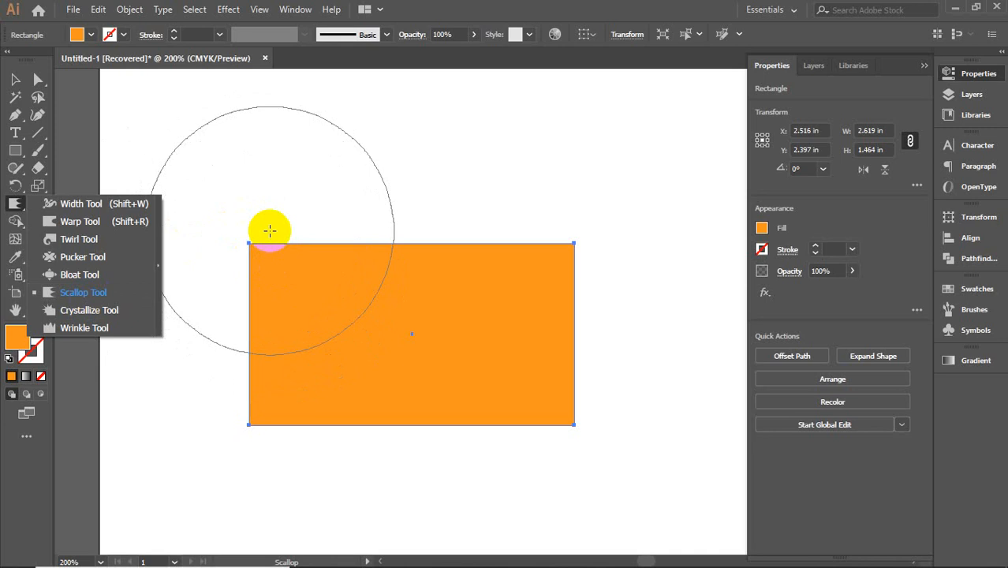
mouse_move(270, 230)
mouse_down()
mouse_move(279, 240)
mouse_move(265, 244)
mouse_move(225, 198)
mouse_move(348, 243)
mouse_move(467, 209)
mouse_up()
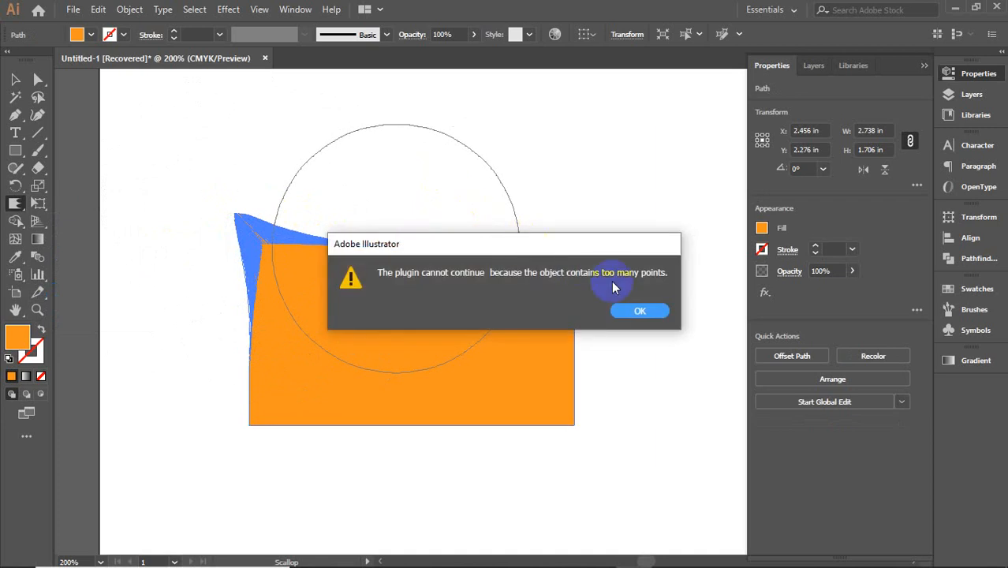
click(643, 311)
drag(381, 234, 381, 234)
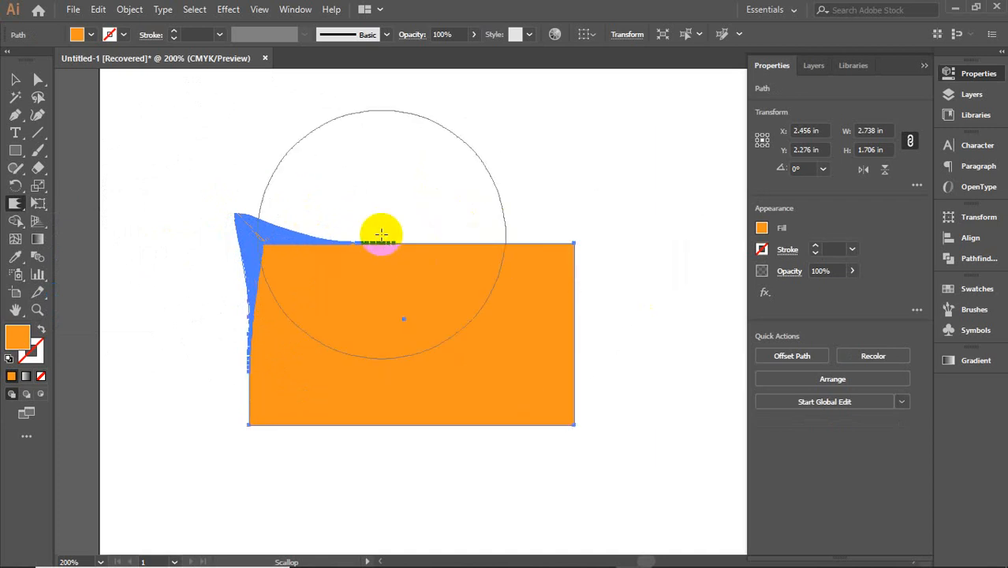
key(ctrl+z)
click(13, 80)
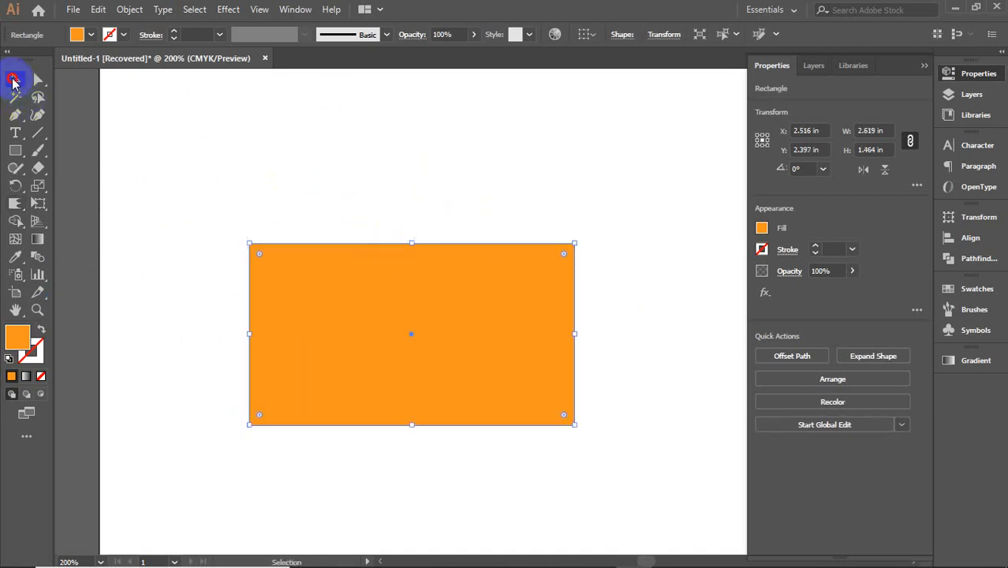
click(197, 228)
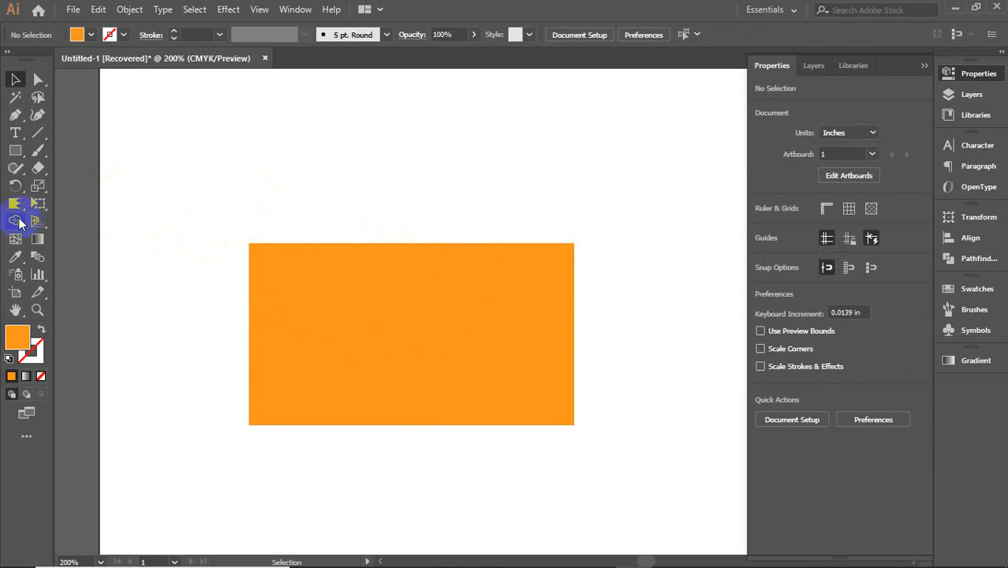
- Switch to the Crystallize tool and set its brush to 0.5 in wide and 0.5 in high
mouse_move(10, 203)
mouse_down()
mouse_move(50, 261)
mouse_move(101, 300)
mouse_move(80, 309)
mouse_up()
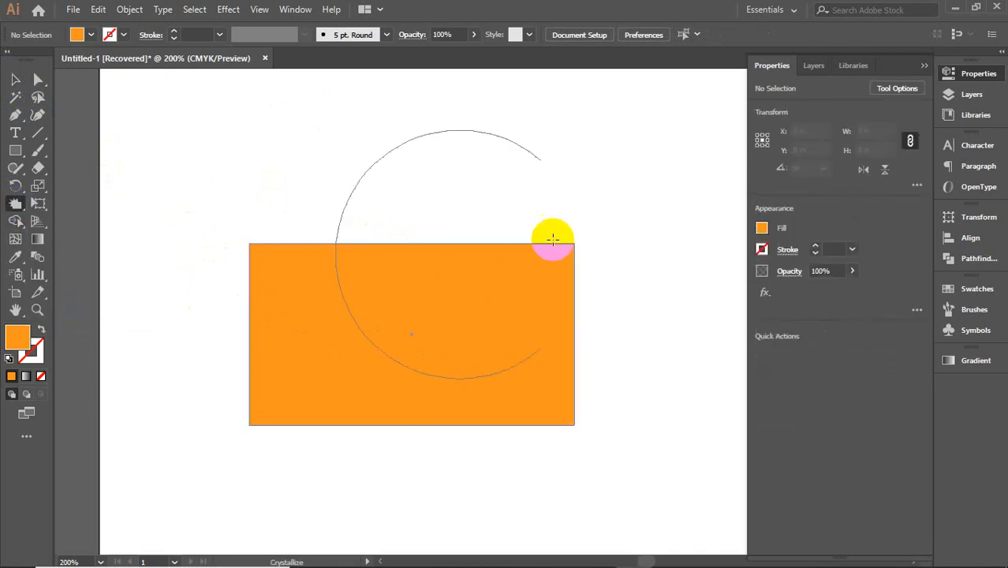
click(883, 90)
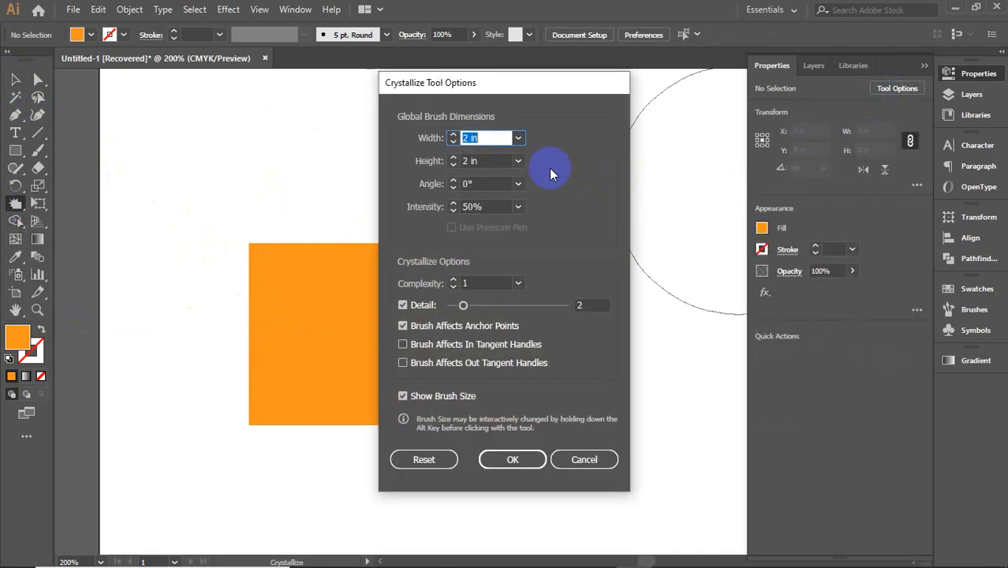
click(493, 159)
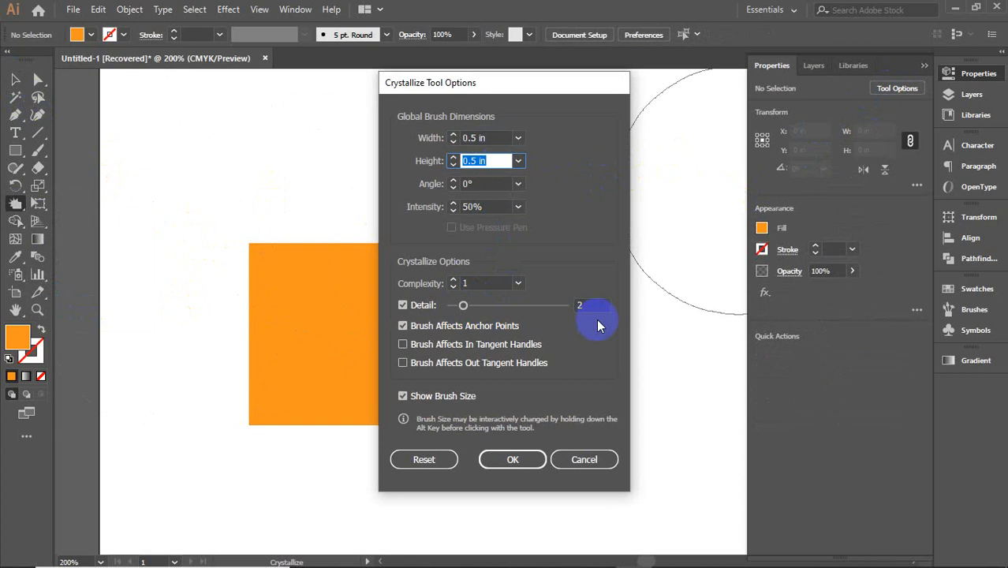
click(463, 306)
click(515, 460)
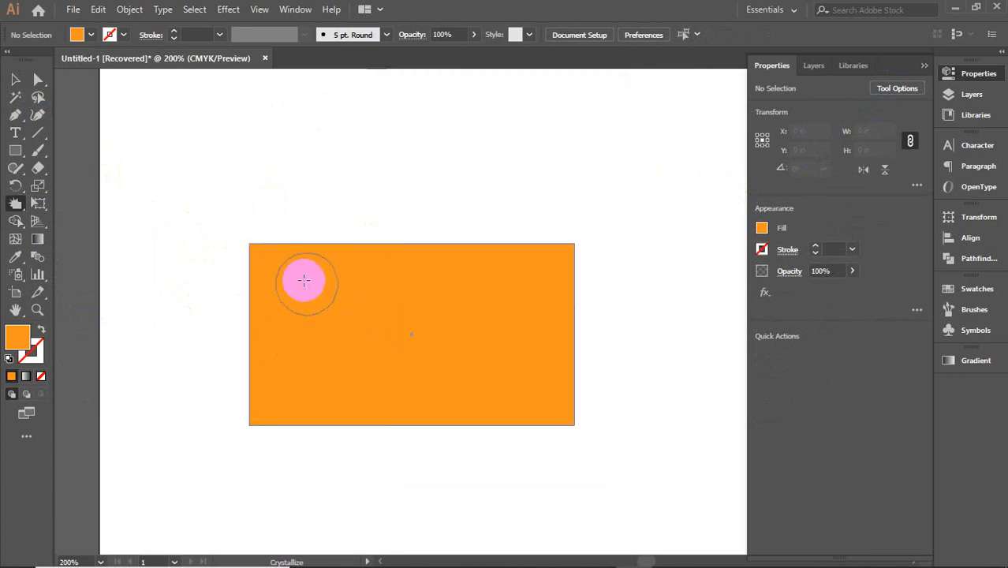
- Select the orange rectangle and apply a short Crystallize stroke across its left edge
click(241, 278)
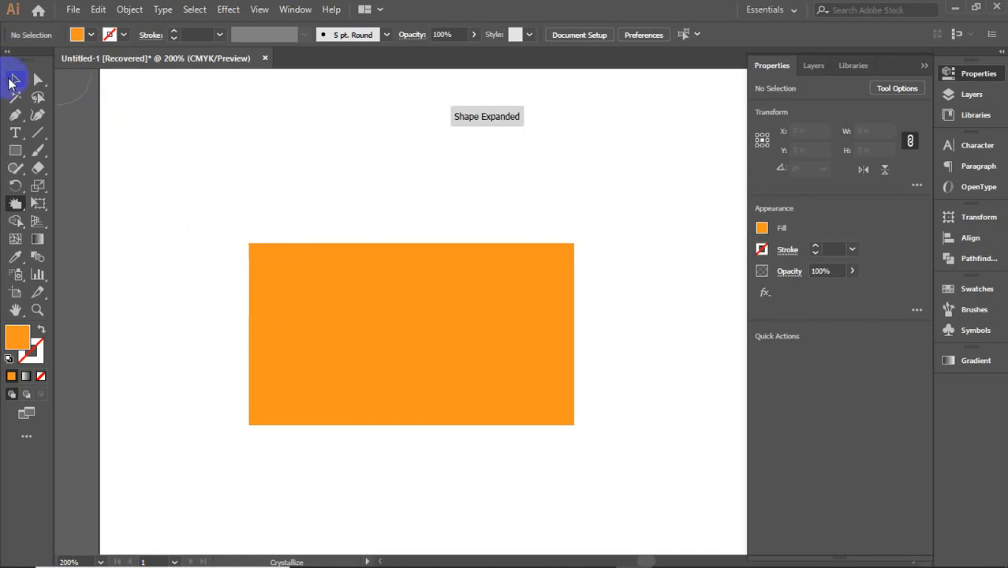
click(12, 81)
click(315, 288)
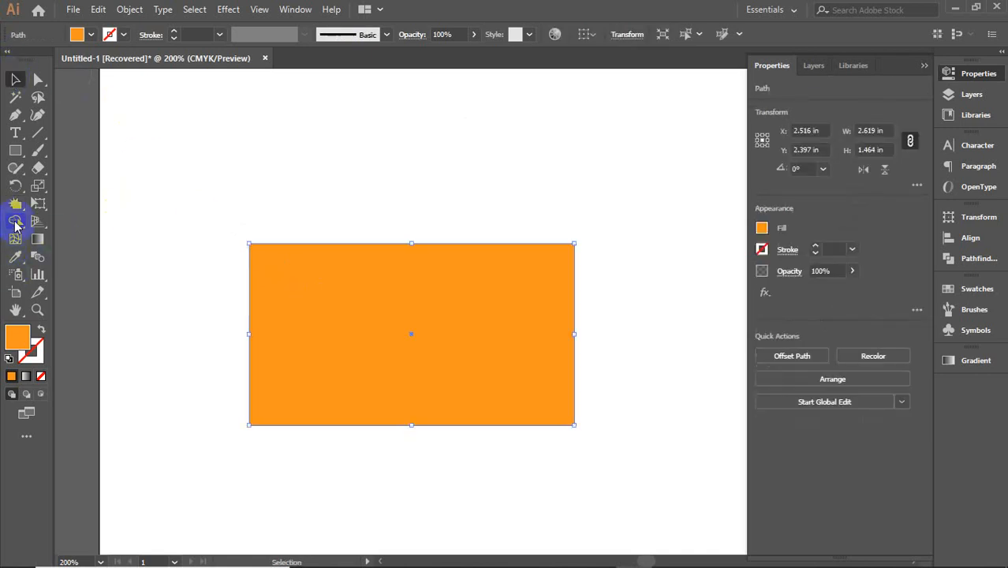
click(15, 204)
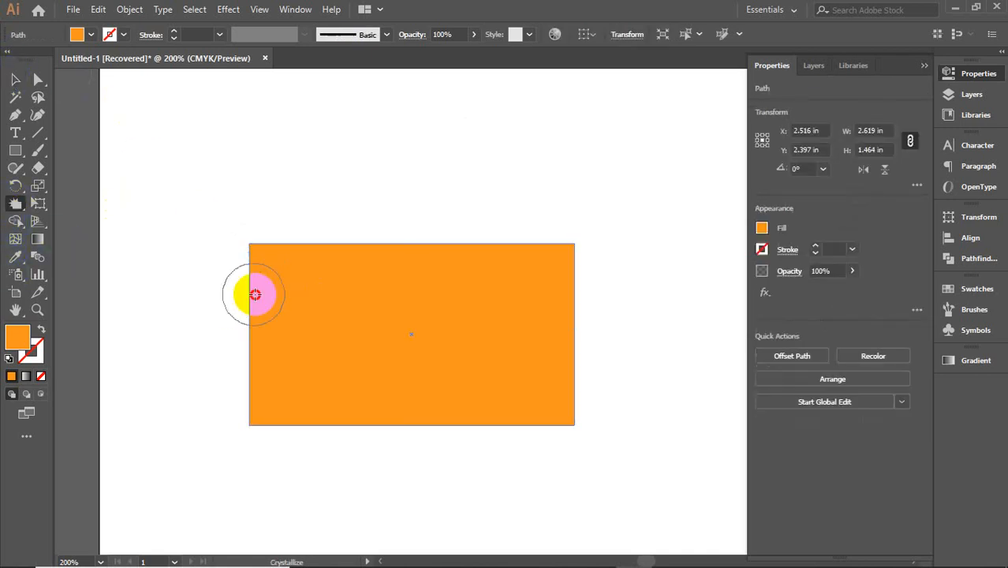
click(285, 294)
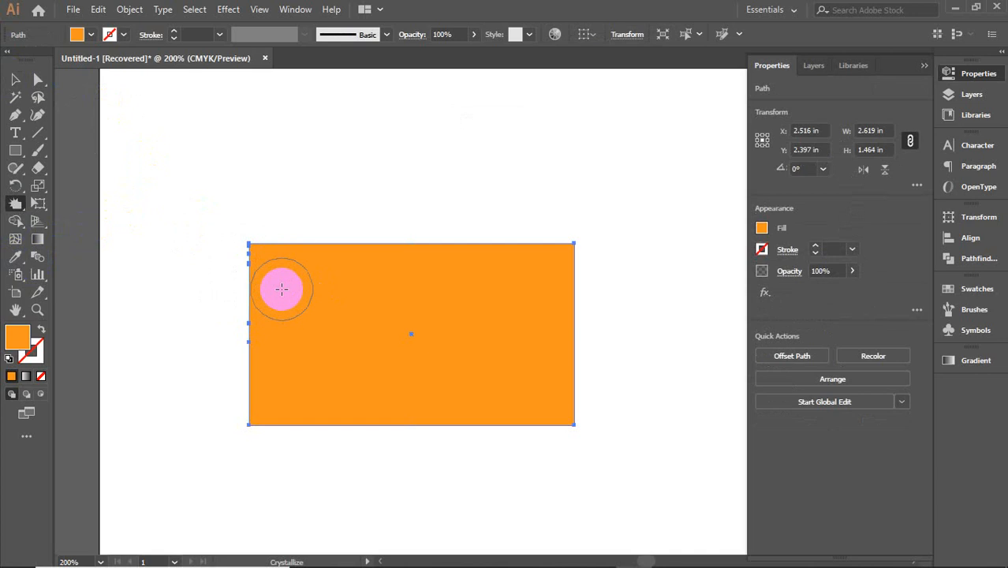
- Crystallize the rectangle's top and right edges with strokes that pull spikes outward
mouse_move(281, 288)
mouse_down()
mouse_move(297, 240)
mouse_move(372, 244)
mouse_move(375, 230)
mouse_move(368, 260)
mouse_move(361, 230)
mouse_up()
mouse_move(449, 246)
mouse_down()
mouse_move(462, 231)
mouse_move(520, 234)
mouse_move(531, 224)
mouse_move(539, 245)
mouse_up()
drag(564, 304, 588, 299)
drag(566, 380, 582, 381)
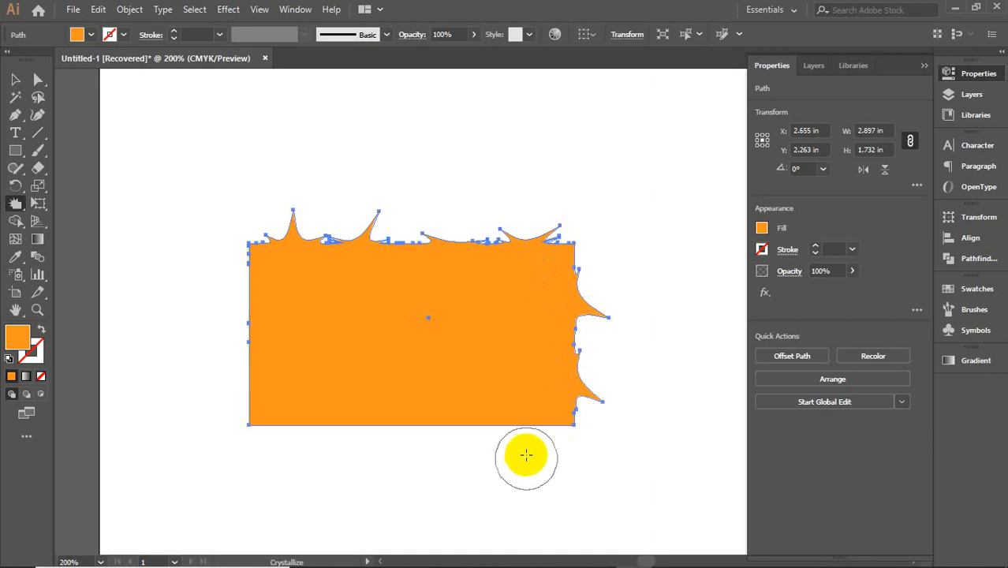
- Crystallize the rectangle's bottom and left edges with inward and outward strokes, and deselect the shape
mouse_move(526, 442)
mouse_down()
mouse_move(528, 423)
mouse_move(458, 409)
mouse_move(447, 433)
mouse_move(449, 397)
mouse_move(442, 418)
mouse_up()
mouse_move(386, 442)
mouse_down()
mouse_move(378, 393)
mouse_move(310, 416)
mouse_move(289, 395)
mouse_move(298, 450)
mouse_move(277, 404)
mouse_move(255, 391)
mouse_move(309, 396)
mouse_move(254, 391)
mouse_move(275, 390)
mouse_move(266, 329)
mouse_move(222, 323)
mouse_move(266, 267)
mouse_move(443, 286)
mouse_up()
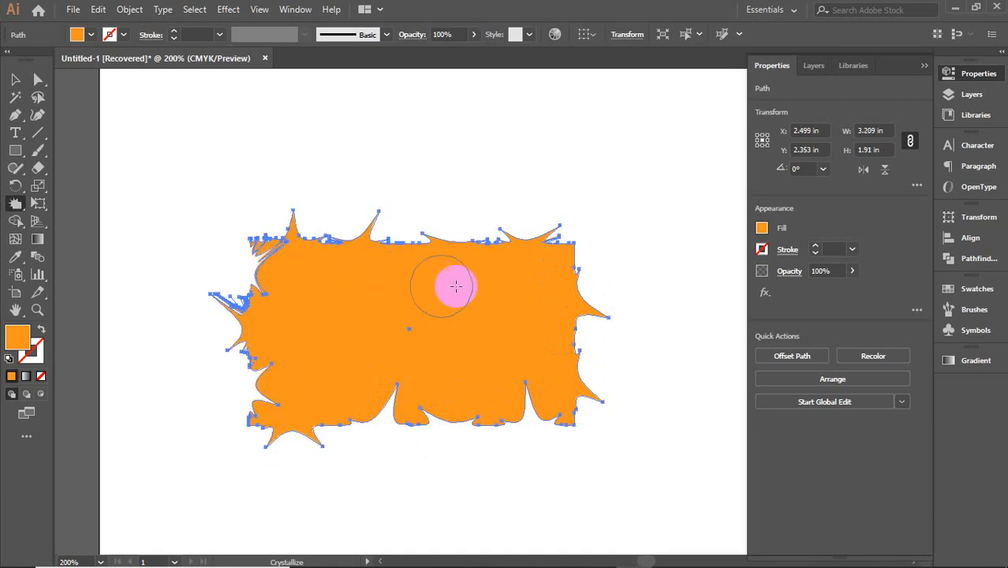
click(16, 79)
click(331, 166)
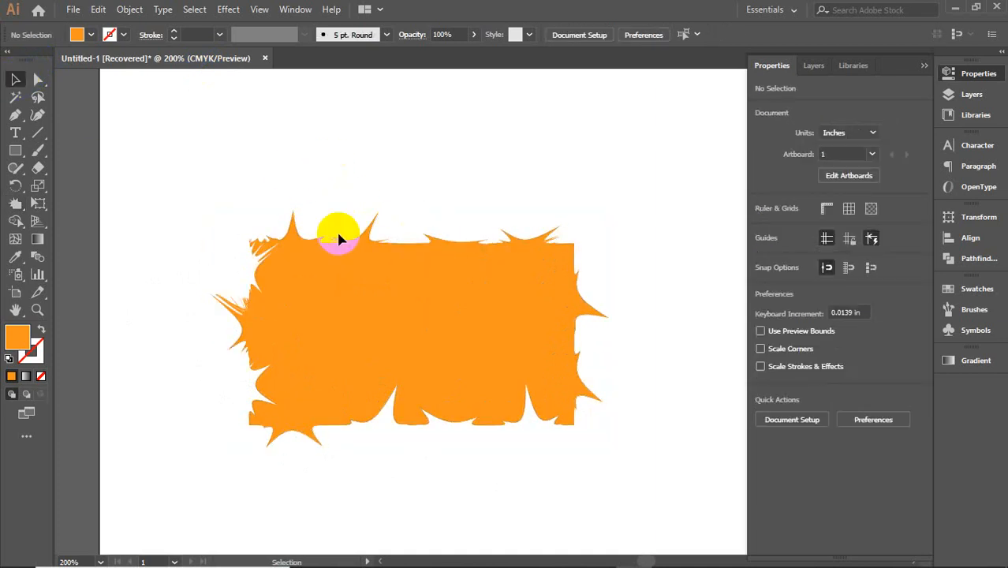
- Delete the crystallized orange shape
scroll(388, 276, up, 2)
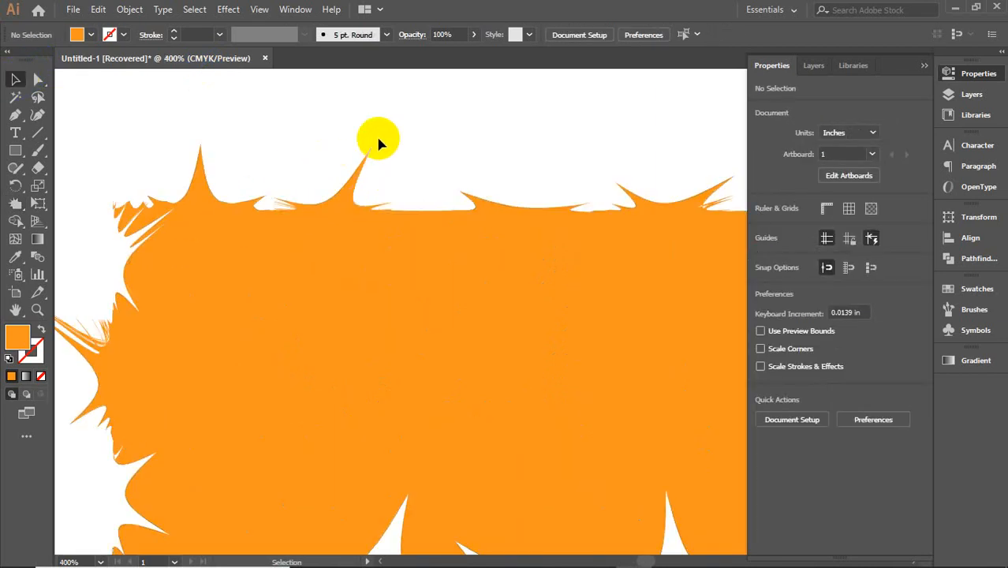
scroll(372, 247, down, 2)
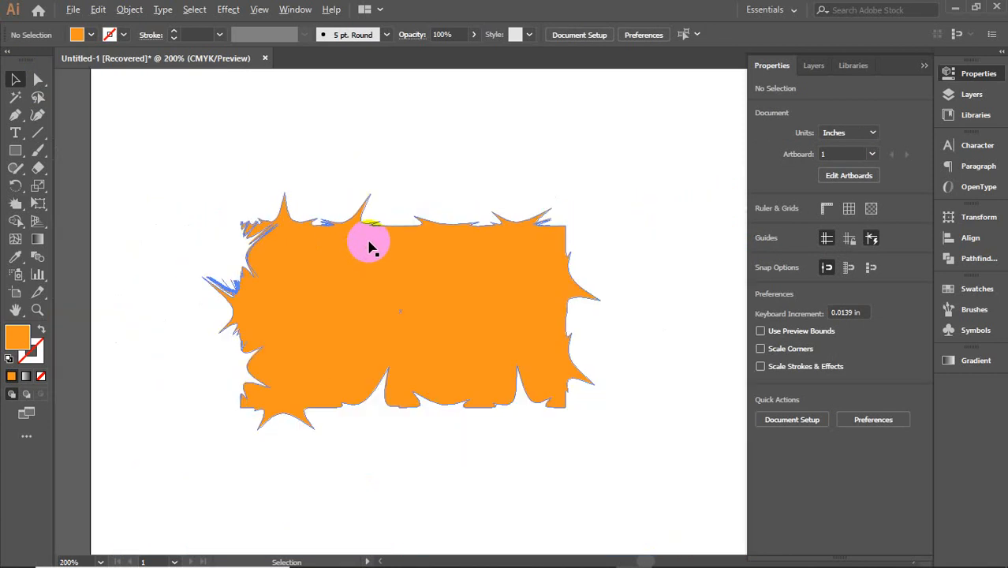
click(454, 243)
key(Delete)
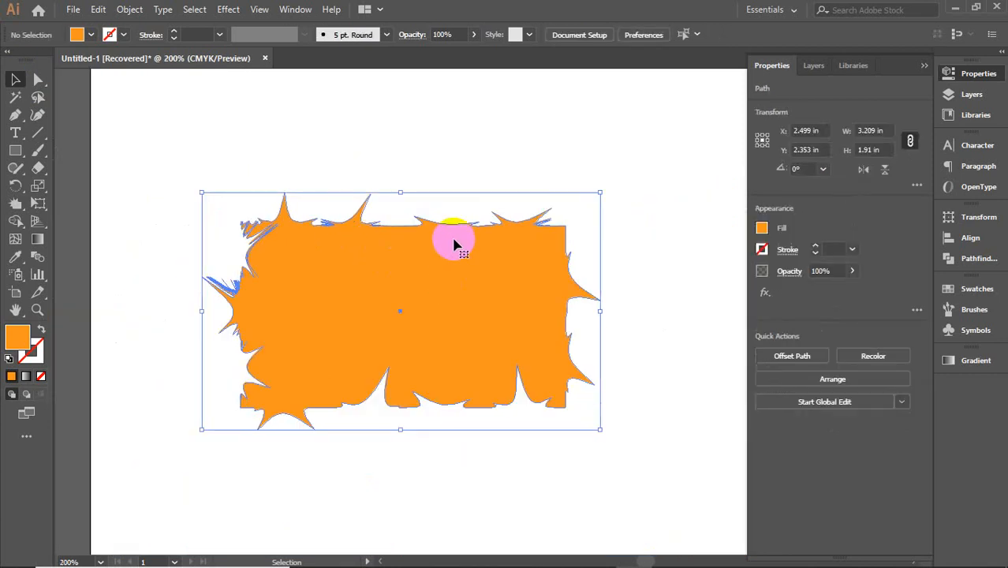
- Undo back to the plain orange rectangle and distort its top edge from end to end with the Wrinkle tool
key(ctrl+z)
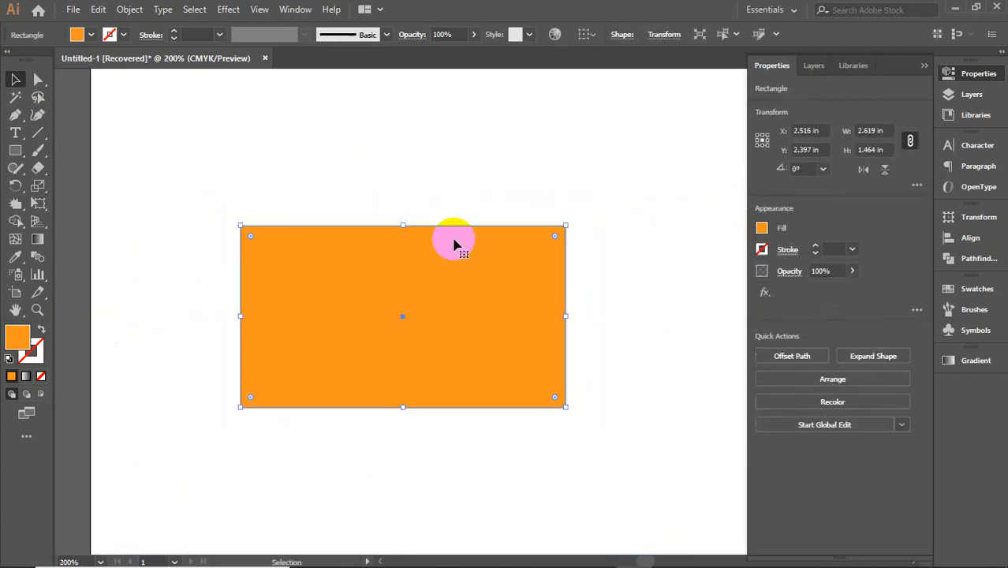
click(14, 204)
drag(6, 207, 89, 331)
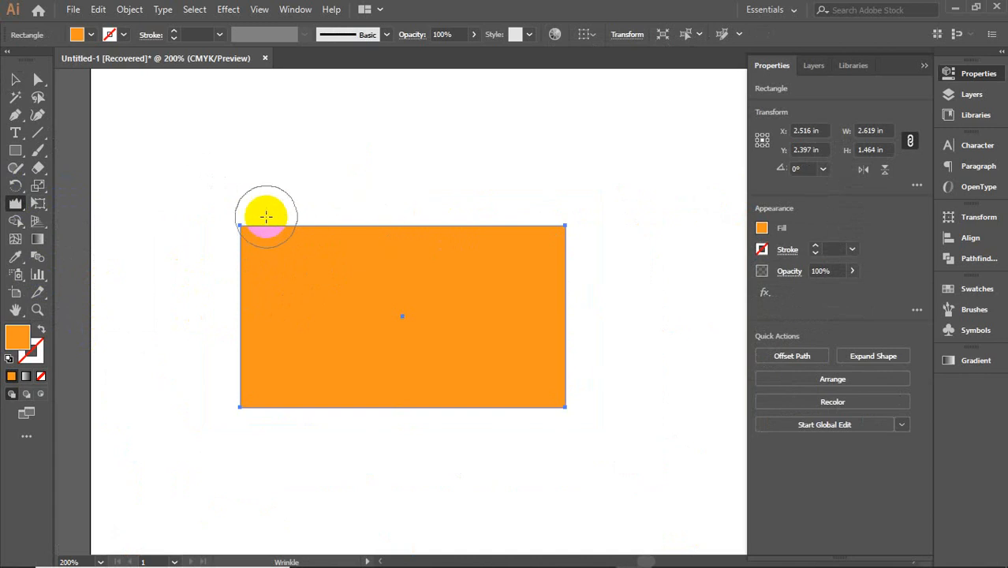
mouse_move(279, 221)
mouse_down()
mouse_move(283, 212)
mouse_move(357, 222)
mouse_up()
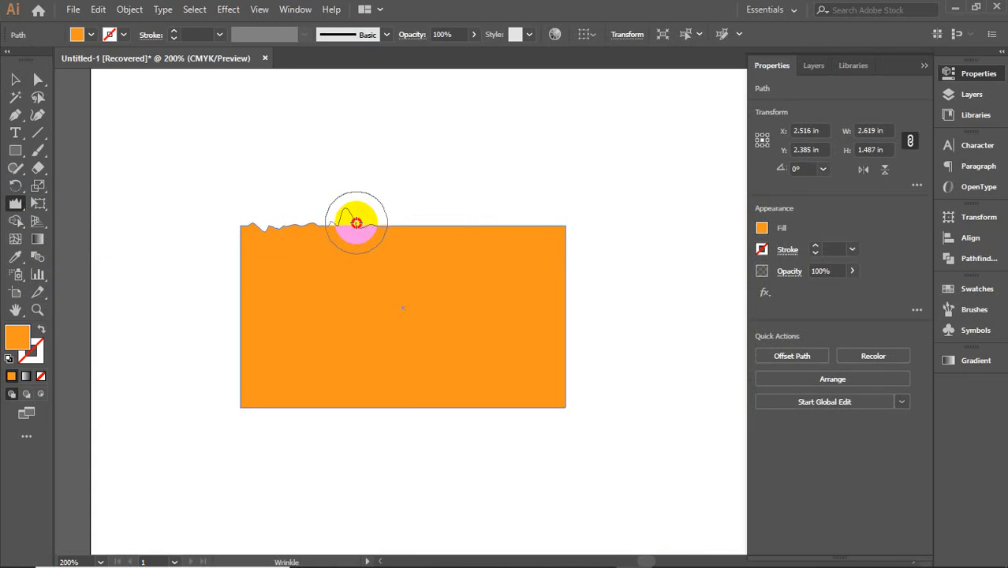
mouse_move(357, 223)
mouse_down()
mouse_move(403, 209)
mouse_move(442, 215)
mouse_move(445, 197)
mouse_move(423, 216)
mouse_move(512, 226)
mouse_move(504, 218)
mouse_move(511, 236)
mouse_move(562, 245)
mouse_move(566, 292)
mouse_move(567, 266)
mouse_move(615, 288)
mouse_move(513, 273)
mouse_up()
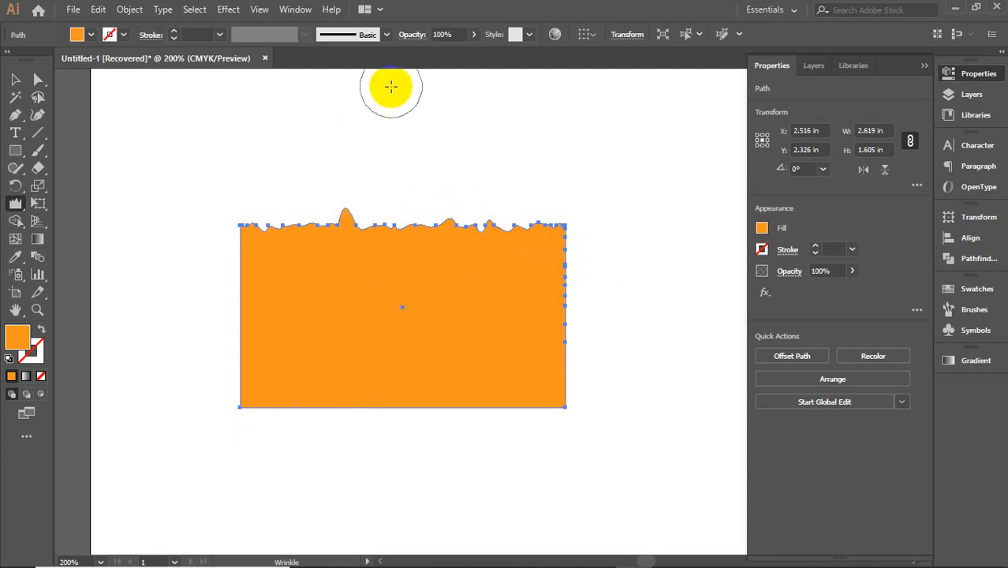
- Wrinkle the rectangle's top edge again and its bottom edge, and rotate the shape a quarter turn clockwise
mouse_move(390, 213)
mouse_down()
mouse_move(531, 218)
mouse_move(248, 226)
mouse_move(443, 224)
mouse_move(311, 219)
mouse_move(319, 419)
mouse_move(270, 234)
mouse_move(276, 253)
mouse_up()
mouse_move(270, 418)
mouse_down()
mouse_move(293, 387)
mouse_move(361, 403)
mouse_move(375, 426)
mouse_move(450, 402)
mouse_move(469, 417)
mouse_move(548, 403)
mouse_up()
key(ctrl)
key(v)
drag(565, 203, 503, 454)
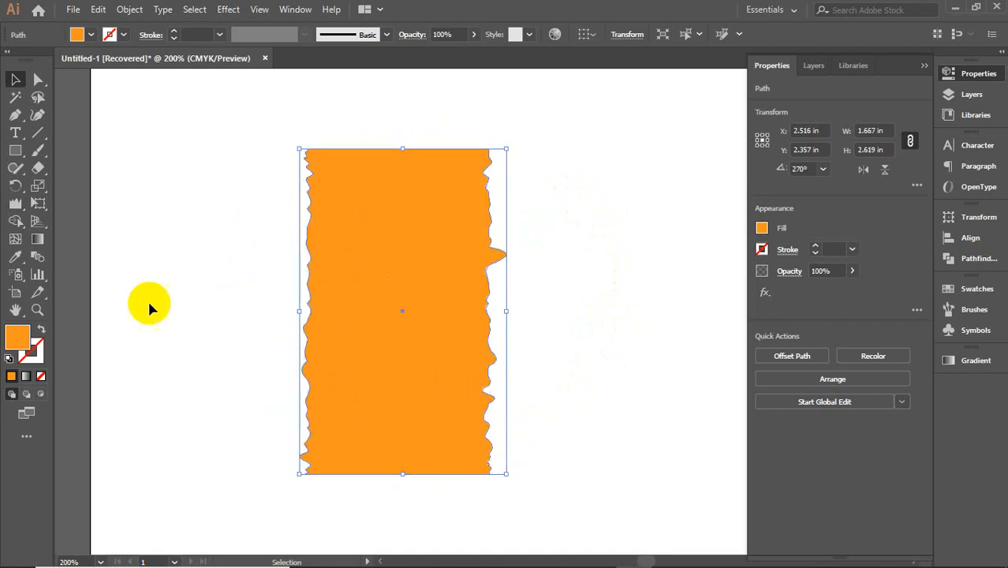
- Wrinkle the two short edges at the top and bottom of the upright shape, and deselect it
click(16, 203)
mouse_move(312, 141)
mouse_down()
mouse_move(359, 128)
mouse_move(377, 151)
mouse_move(423, 162)
mouse_move(476, 157)
mouse_move(326, 154)
mouse_move(378, 146)
mouse_up()
mouse_move(315, 478)
mouse_down()
mouse_move(365, 469)
mouse_move(378, 479)
mouse_move(471, 478)
mouse_up()
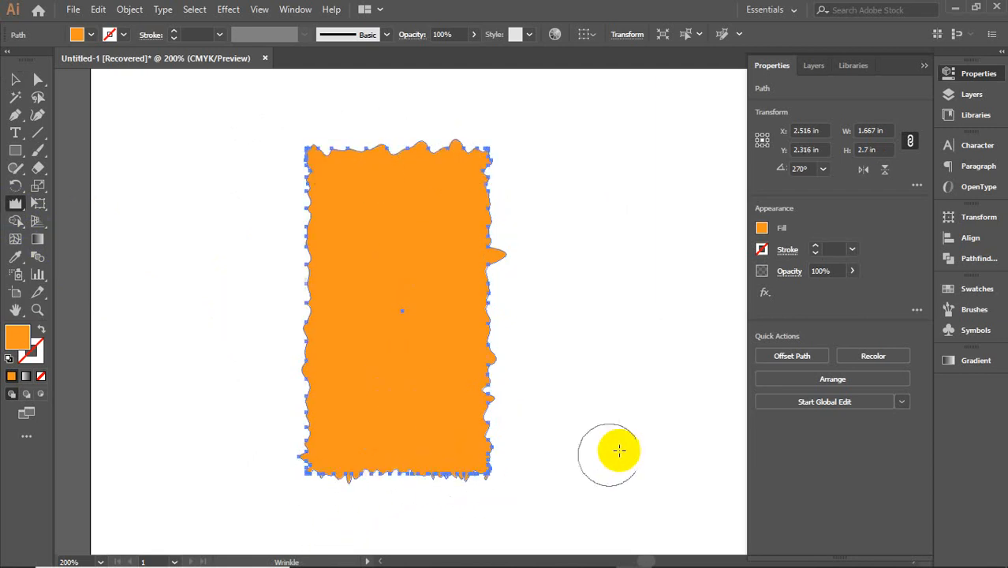
click(14, 80)
click(175, 225)
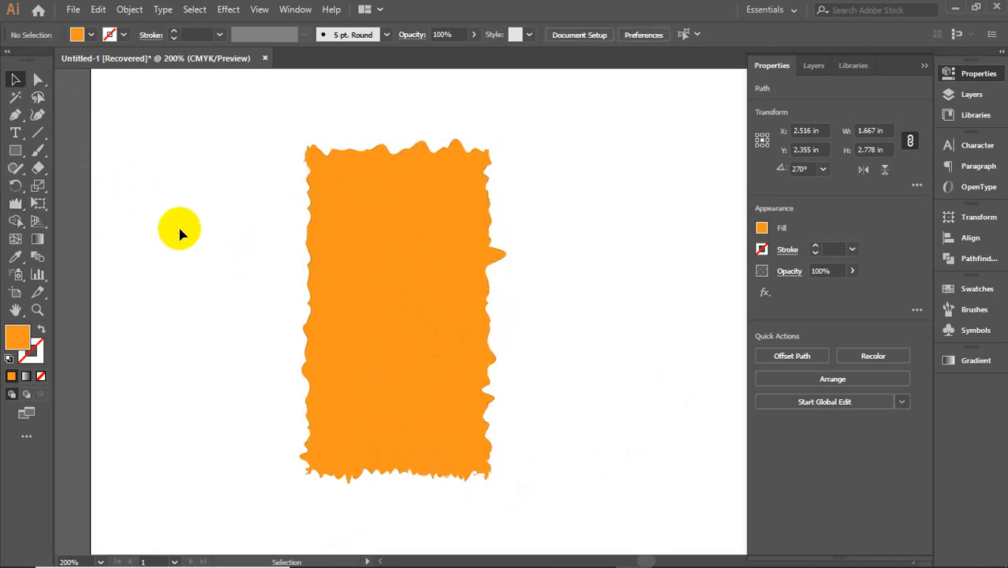
- Rotate the wrinkled shape another quarter turn clockwise so it lies horizontally, and delete it
click(438, 288)
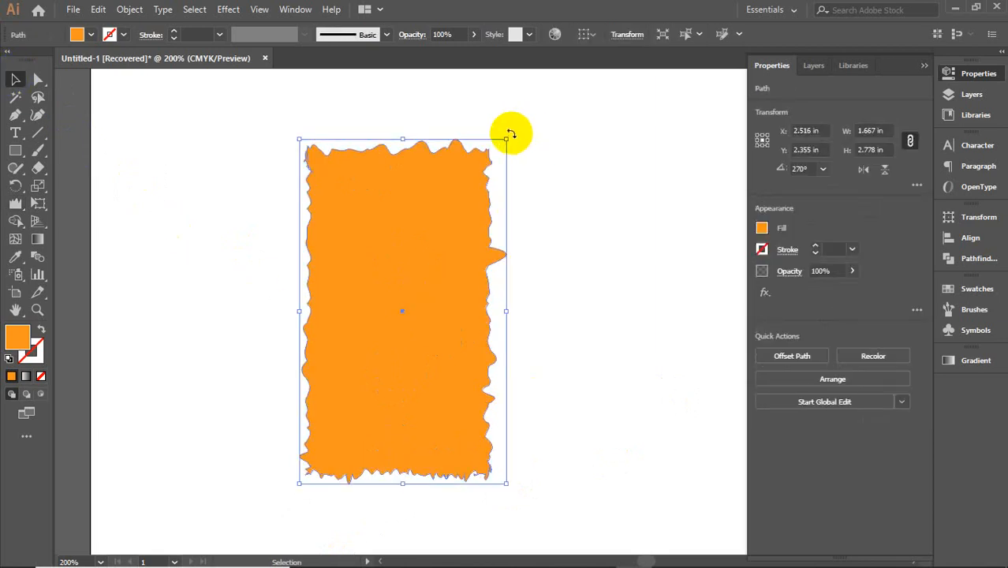
drag(513, 135, 595, 424)
click(646, 418)
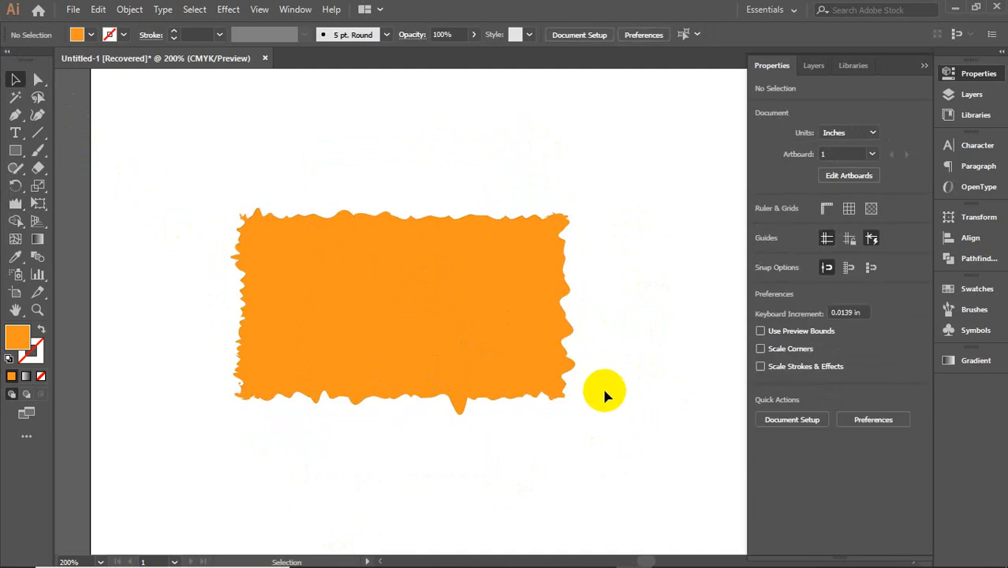
click(413, 281)
key(Delete)
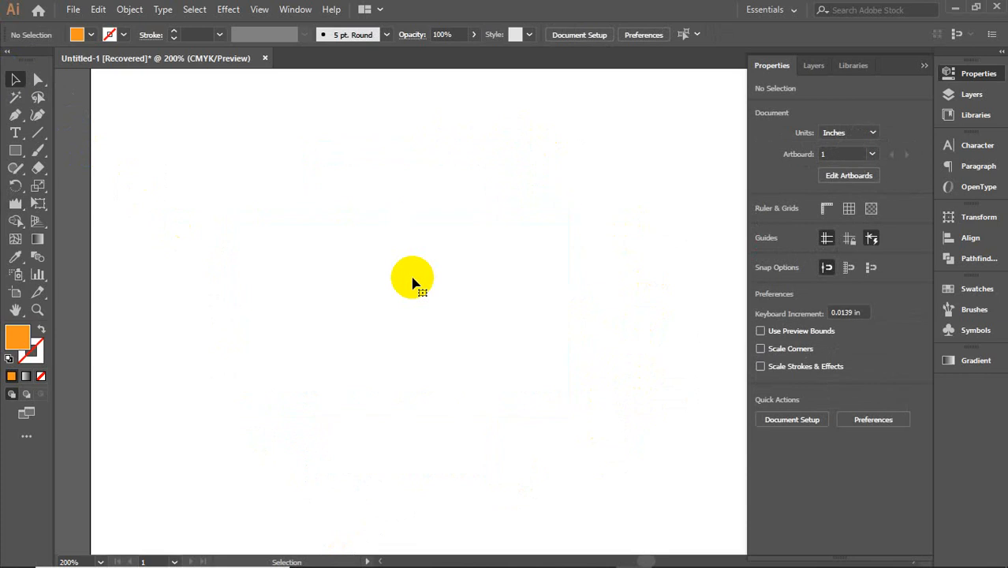
- Collapse the object properties to widen the canvas, and undo back to the plain orange rectangle
click(41, 206)
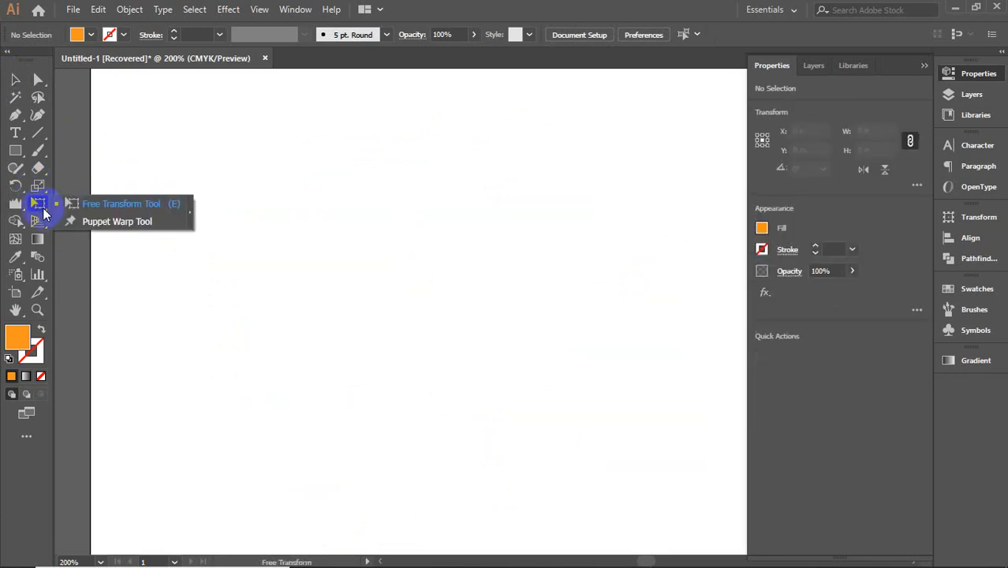
click(923, 66)
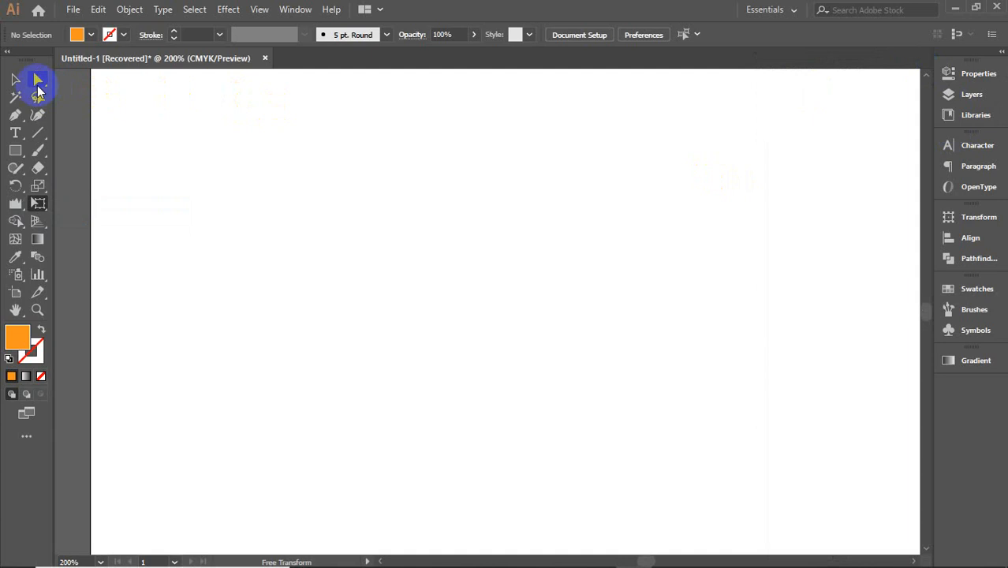
click(15, 79)
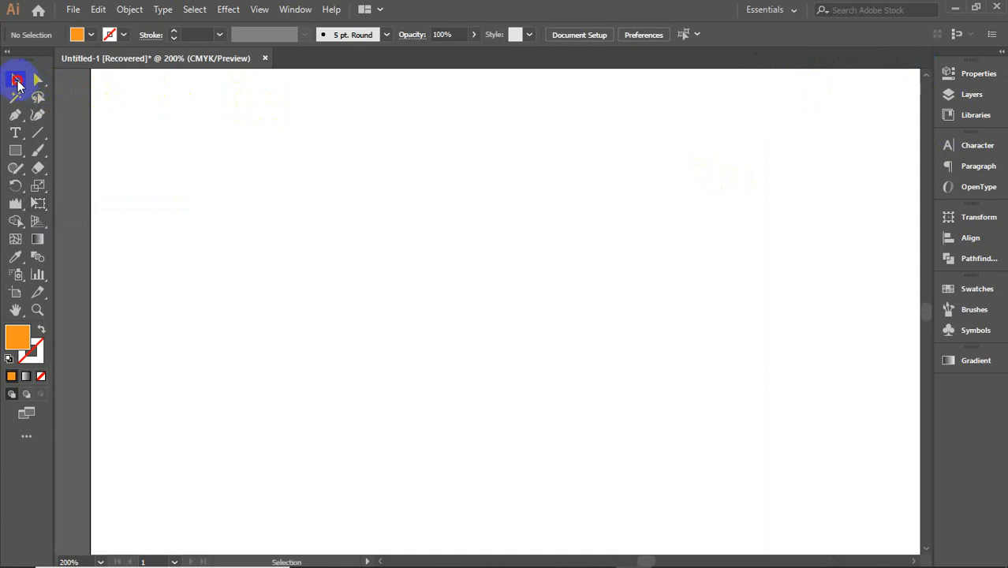
click(13, 152)
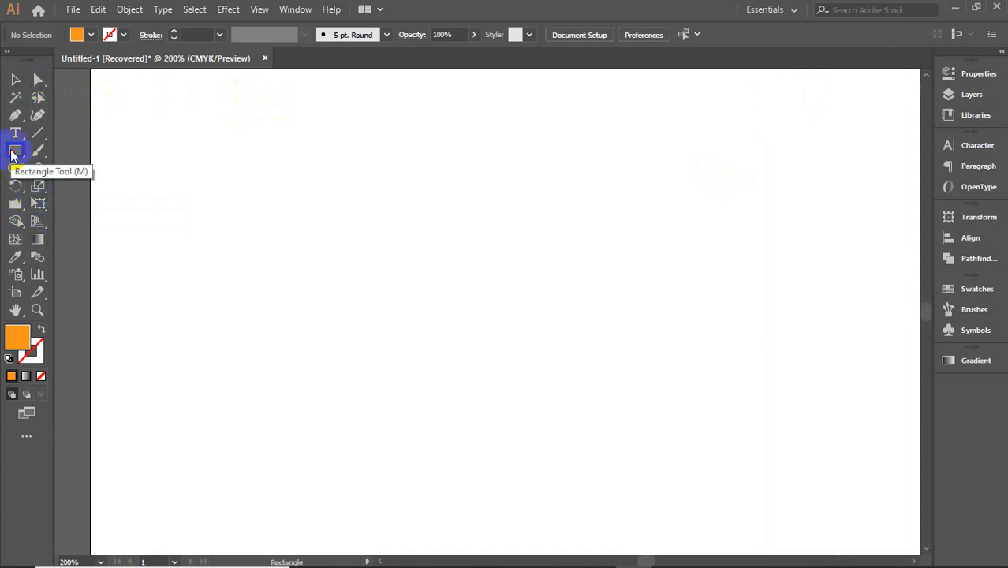
key(ctrl+z)
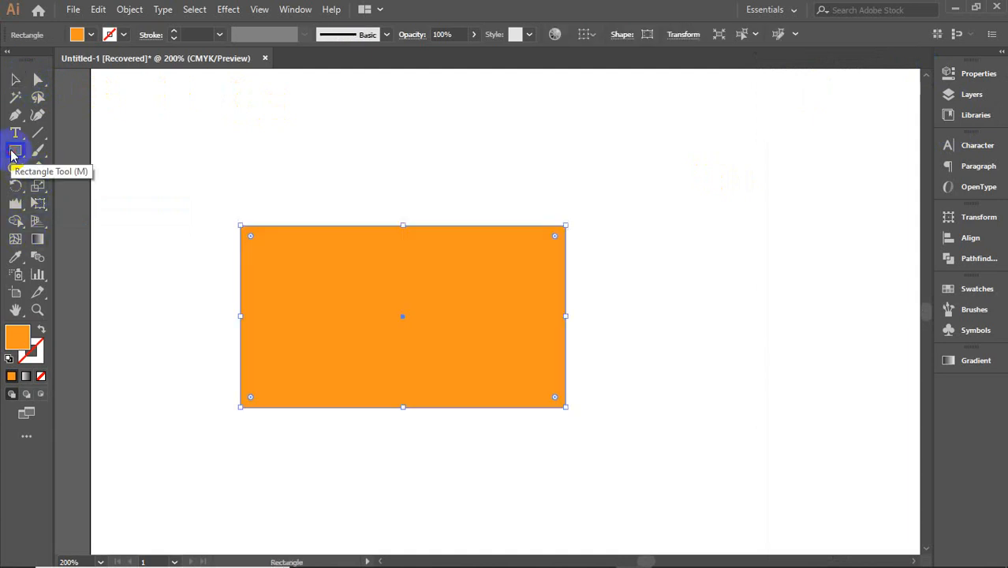
- With Free Transform, shrink the rectangle slightly from its upper-left corner and skew its top edge toward the left
click(37, 206)
drag(106, 117, 160, 250)
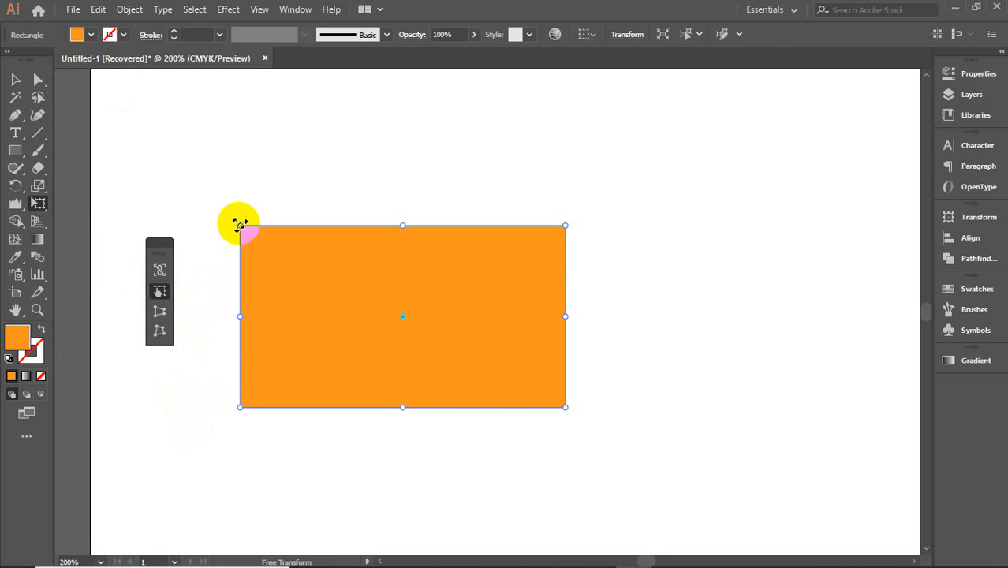
drag(240, 225, 256, 242)
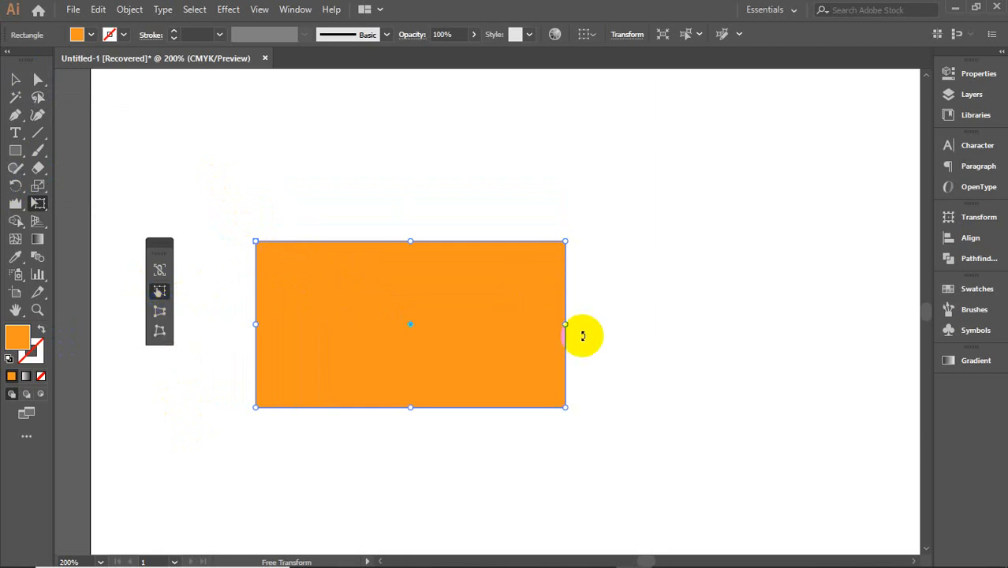
mouse_move(566, 322)
mouse_down()
mouse_move(564, 232)
mouse_move(555, 419)
mouse_move(575, 349)
mouse_move(721, 318)
mouse_move(588, 214)
mouse_move(567, 222)
mouse_move(565, 324)
mouse_up()
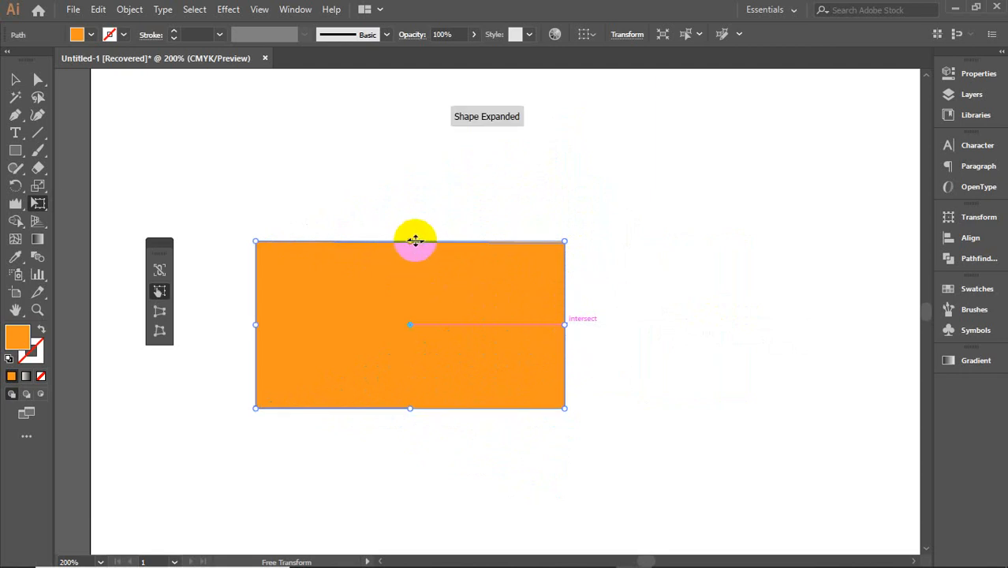
drag(415, 237, 387, 240)
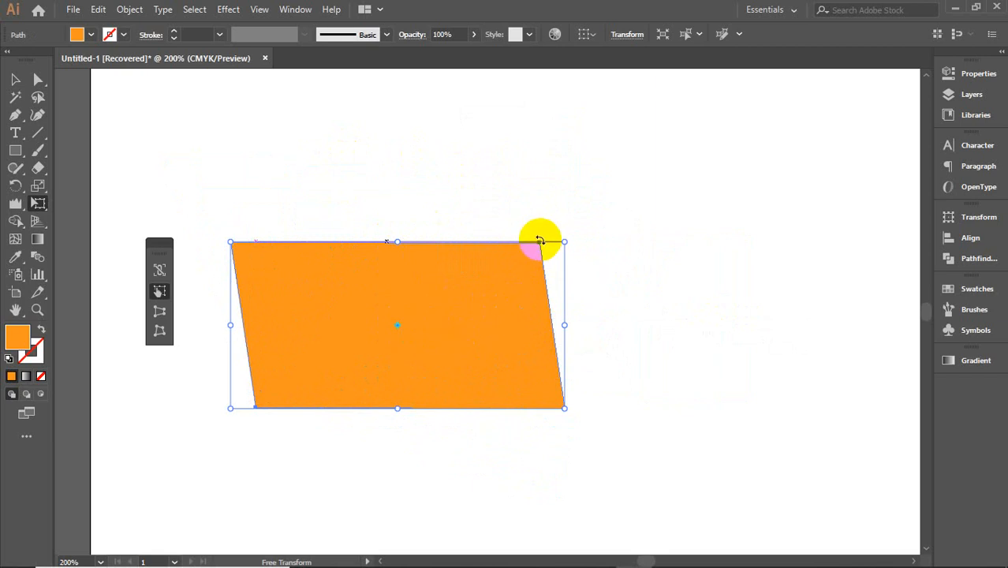
mouse_move(557, 230)
mouse_down()
mouse_move(573, 218)
mouse_move(484, 153)
mouse_move(565, 258)
mouse_move(553, 225)
mouse_move(547, 231)
mouse_up()
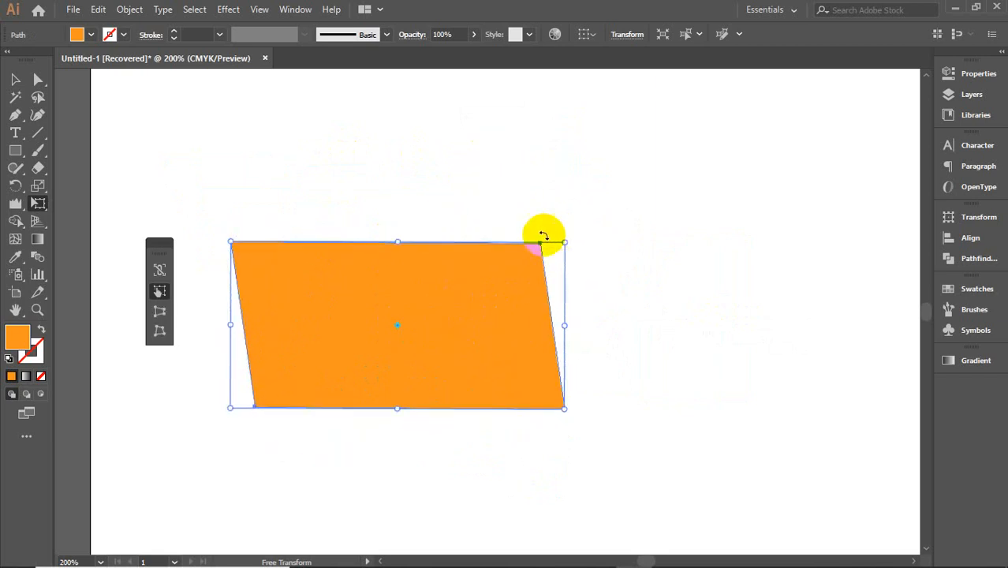
- Free-distort the skewed shape by moving its upper-right, lower-right and lower-left corners, and delete it
click(157, 332)
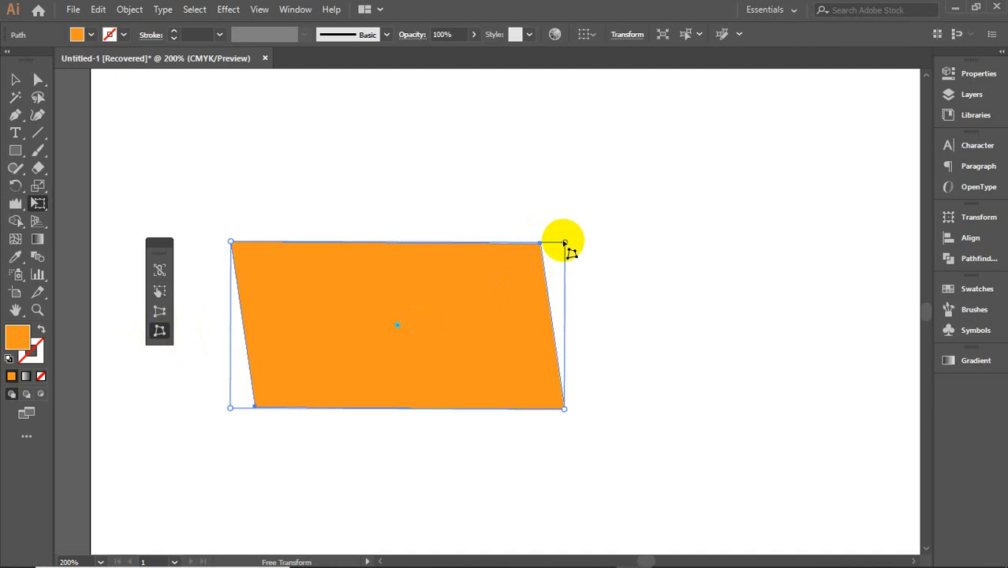
drag(564, 242, 382, 175)
drag(564, 408, 528, 352)
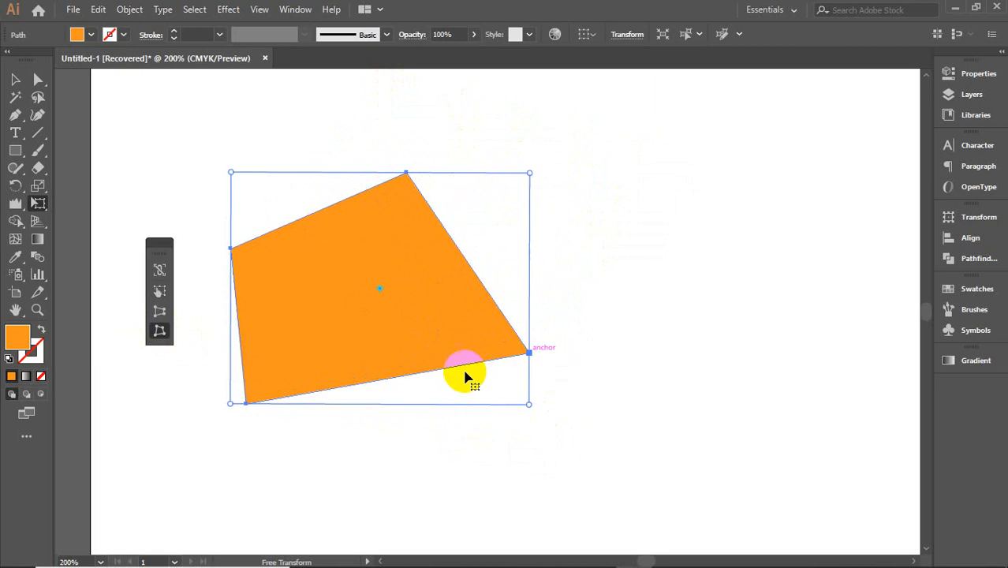
drag(234, 405, 311, 422)
key(Delete)
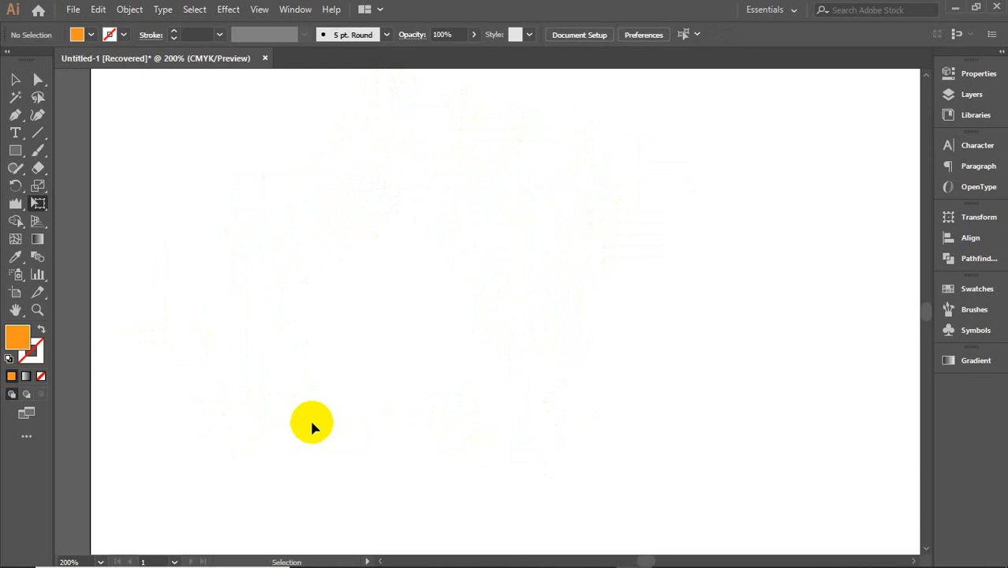
- Undo back to the plain rectangle and free-distort its upper-left corner upward and both right corners inward
key(ctrl+z)
key(ctrl+z)
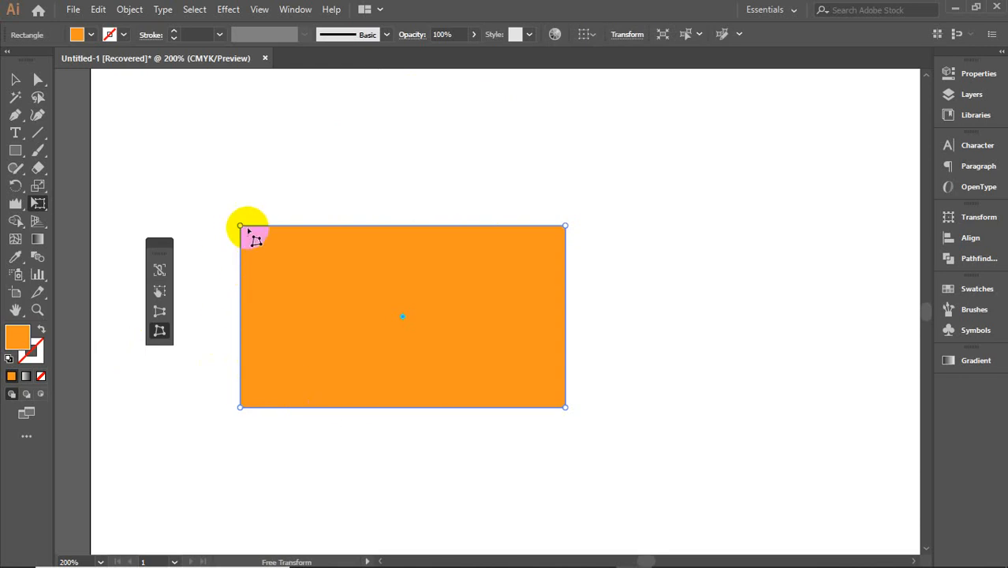
drag(240, 226, 282, 132)
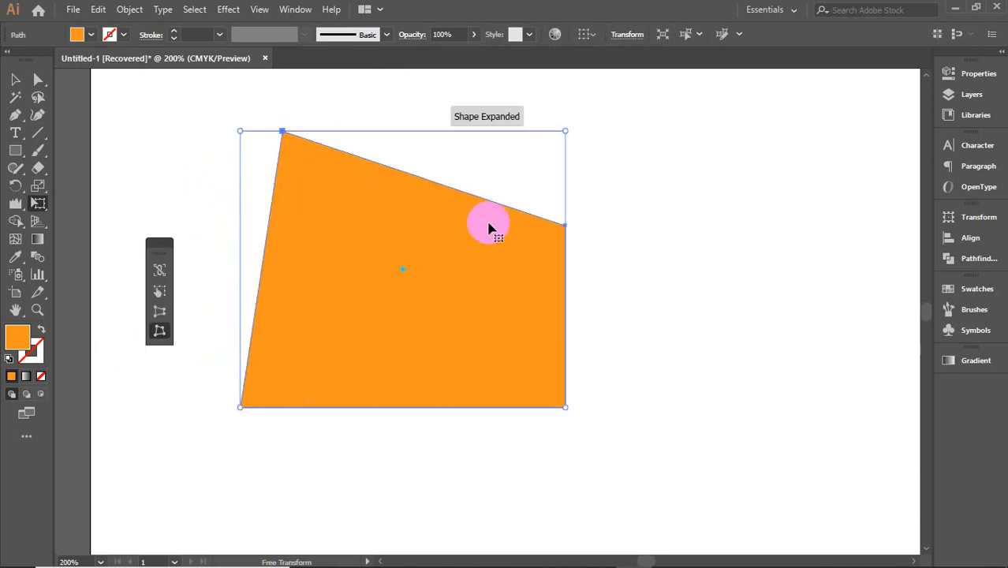
drag(566, 134, 473, 220)
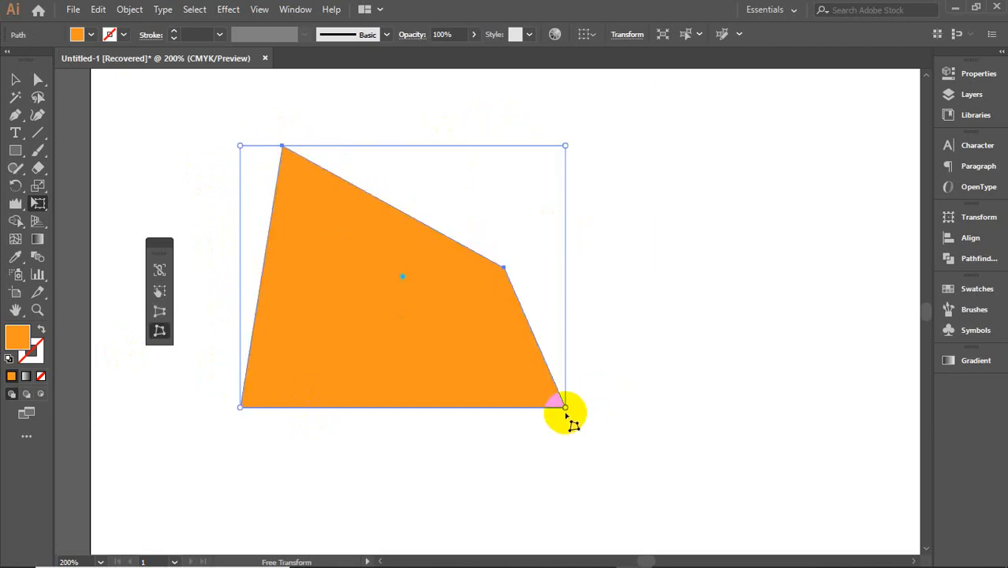
drag(573, 421, 476, 345)
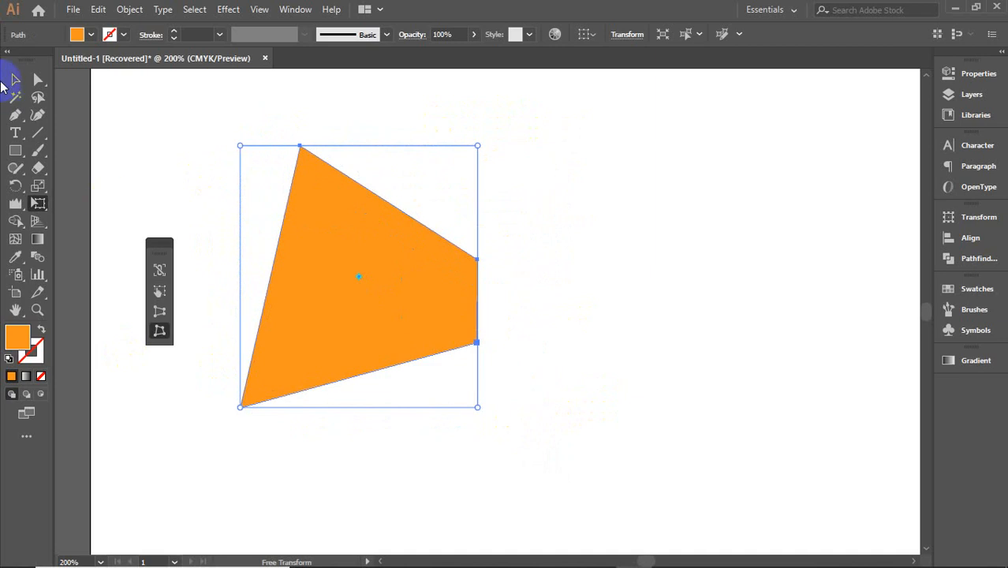
- Leave Free Transform, then select the distorted orange quadrilateral and delete it
click(15, 79)
click(649, 333)
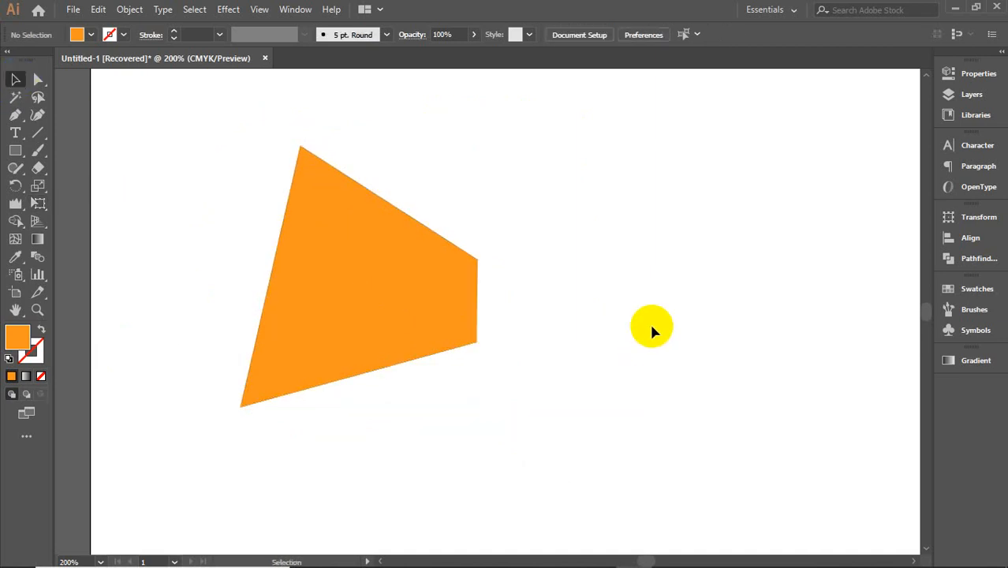
click(386, 284)
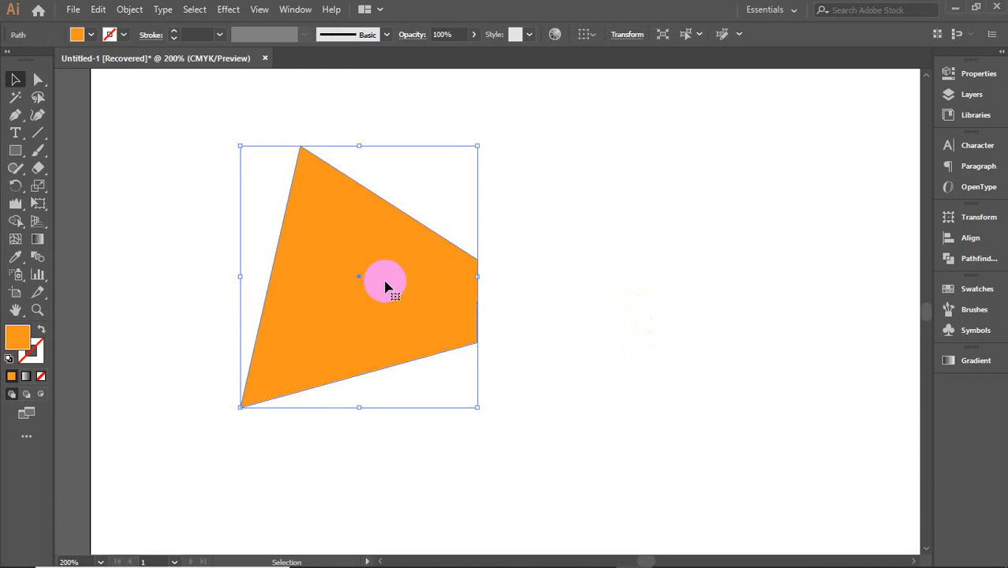
key(Delete)
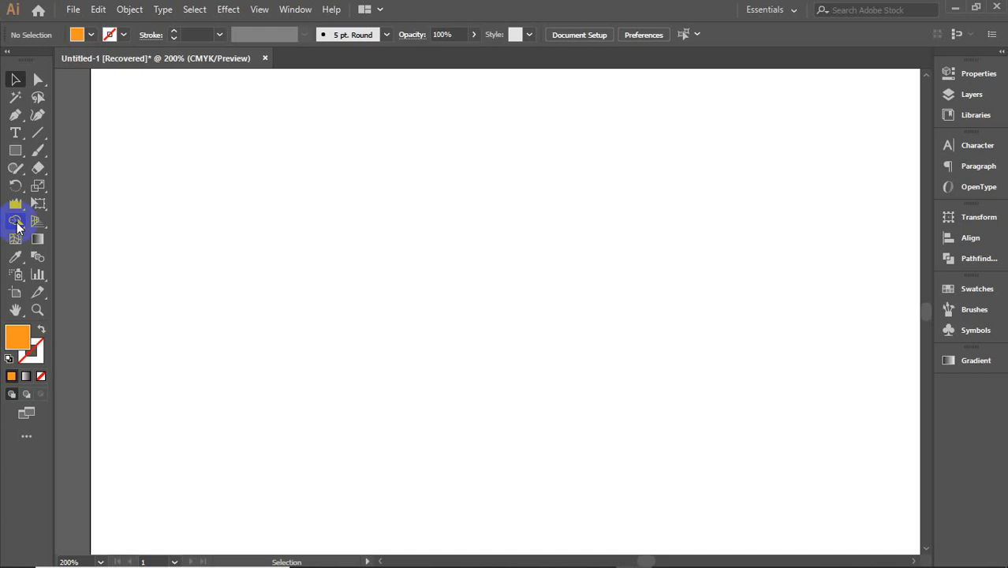
- Draw an orange circle about 1.71 in in diameter with the Ellipse tool on the empty artboard
click(15, 78)
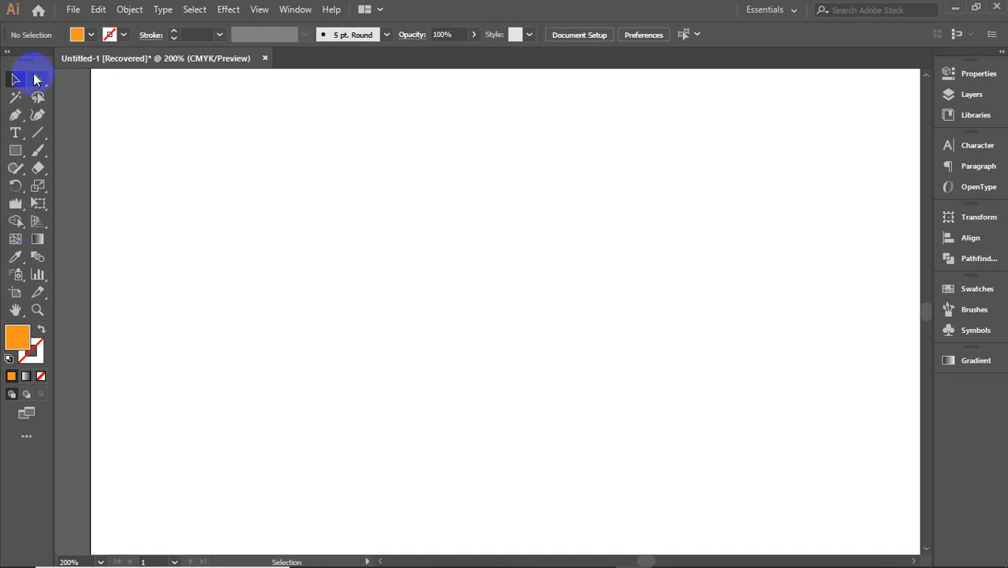
click(15, 150)
click(93, 184)
drag(244, 182, 451, 376)
key(v)
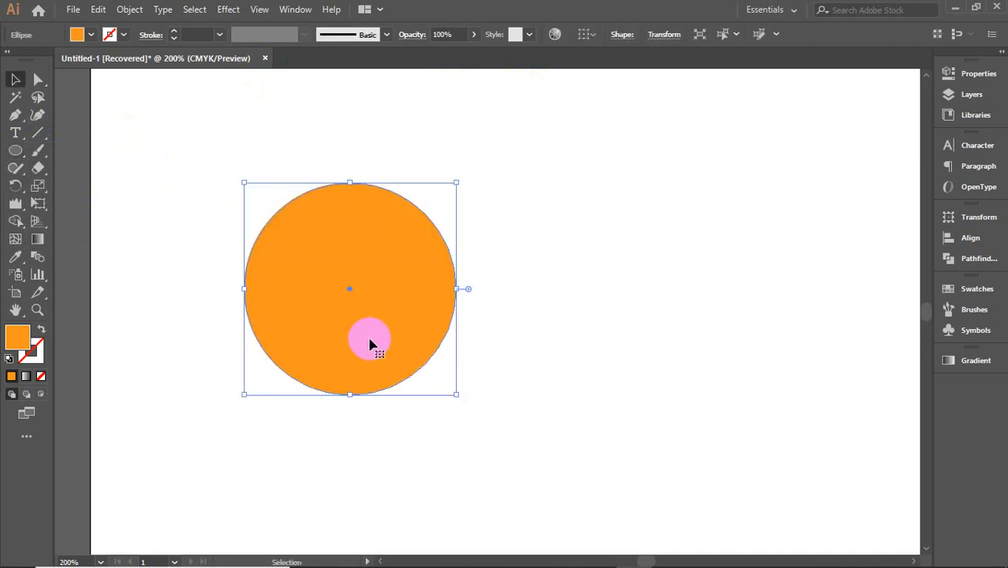
- Duplicate the circle to its right so the two overlap, and move both circles together slightly to the right
drag(370, 341, 483, 338)
drag(264, 166, 505, 308)
drag(460, 296, 528, 310)
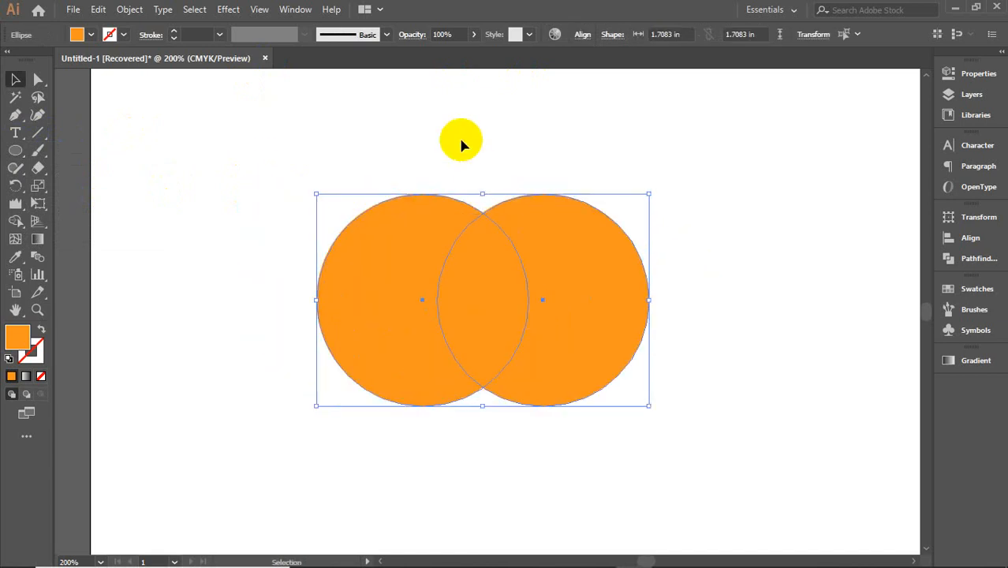
- Delete the right-hand circle and select the remaining one
click(603, 148)
click(605, 247)
key(Delete)
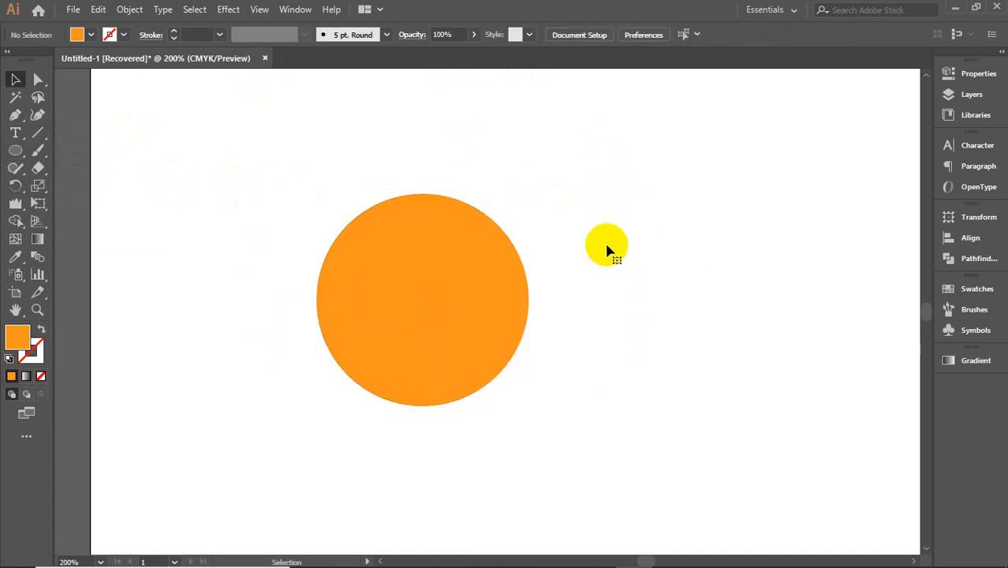
click(387, 299)
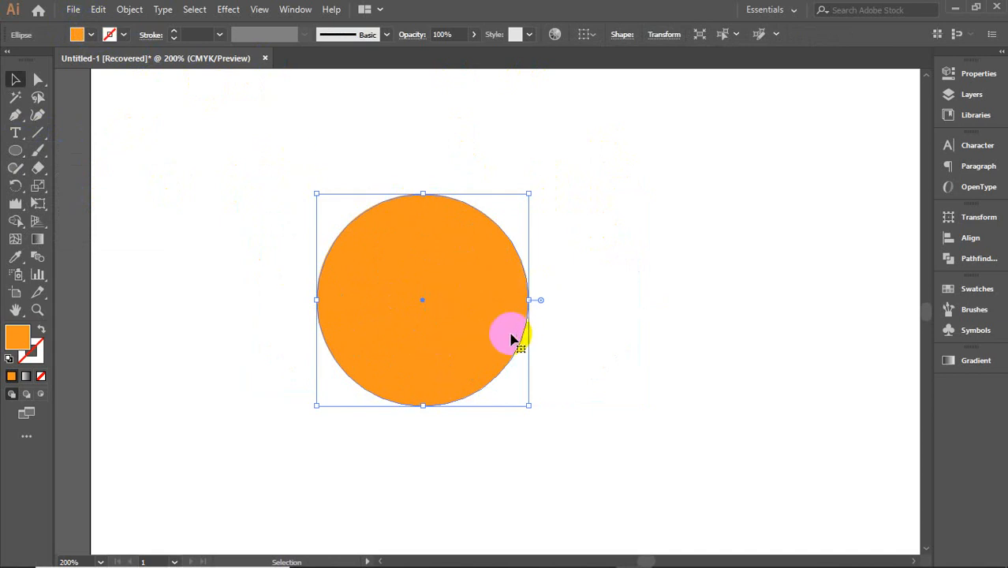
- Duplicate the orange circle to its right so the two overlap, fill the copy with black and deselect it
drag(401, 339, 524, 347)
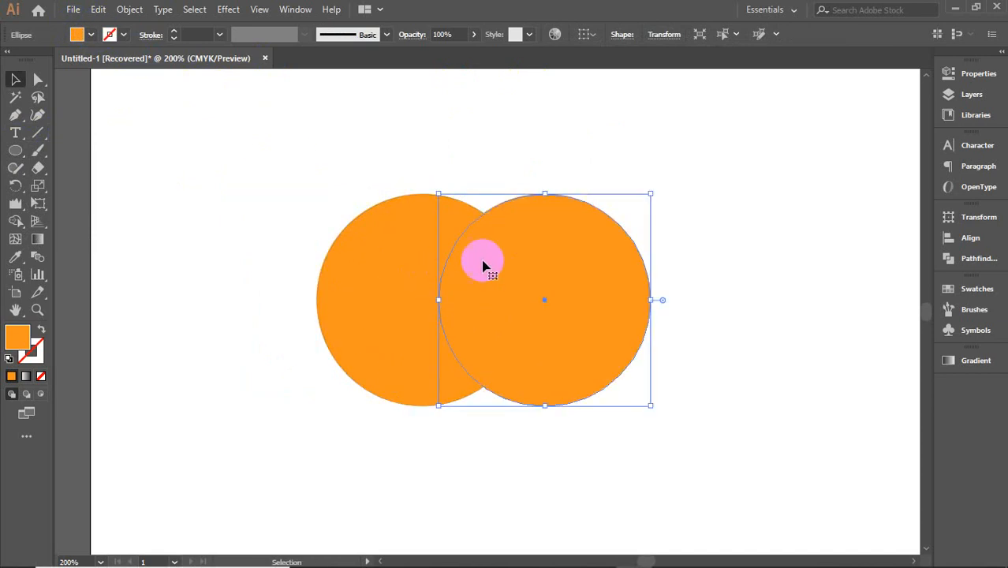
click(92, 34)
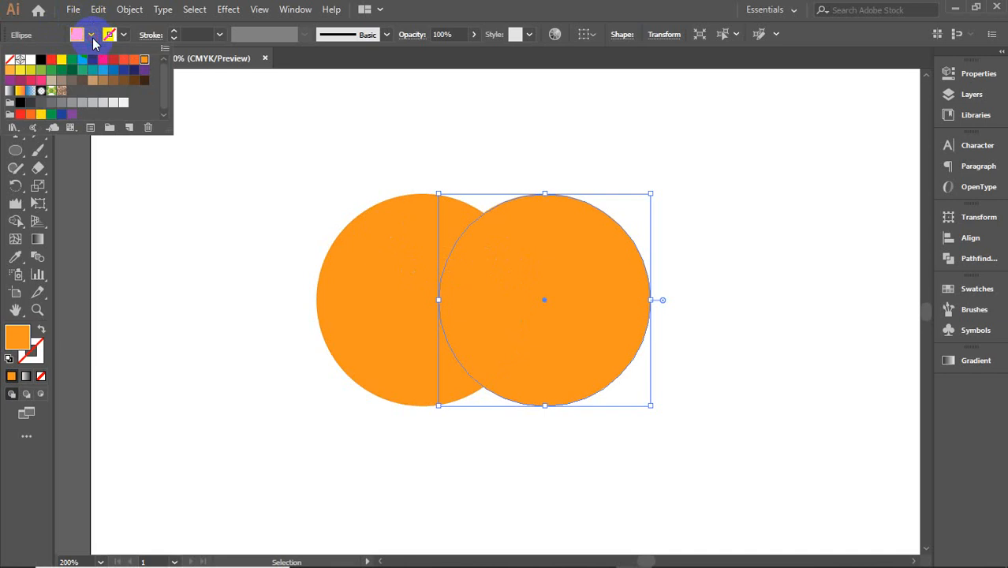
click(41, 61)
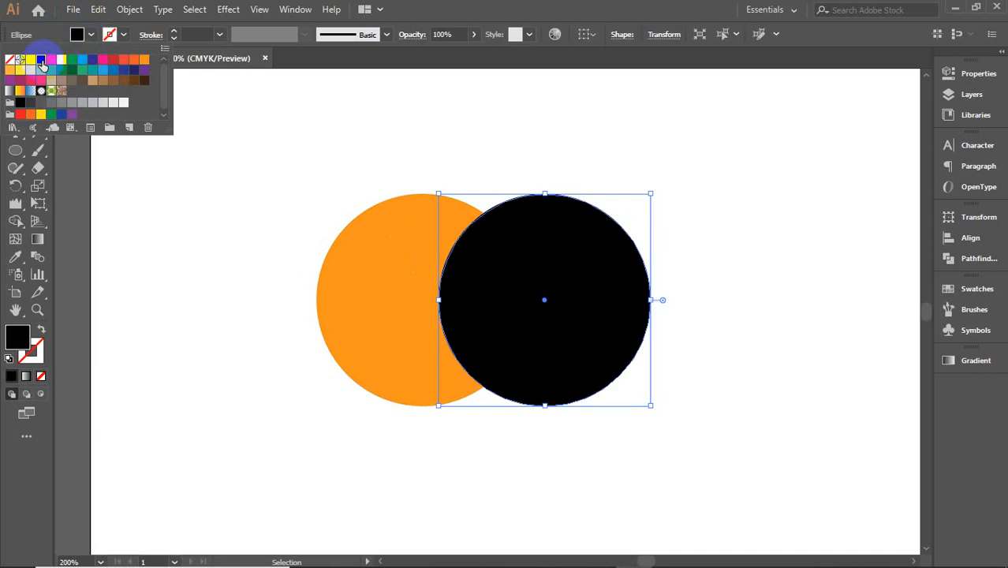
click(305, 198)
click(303, 201)
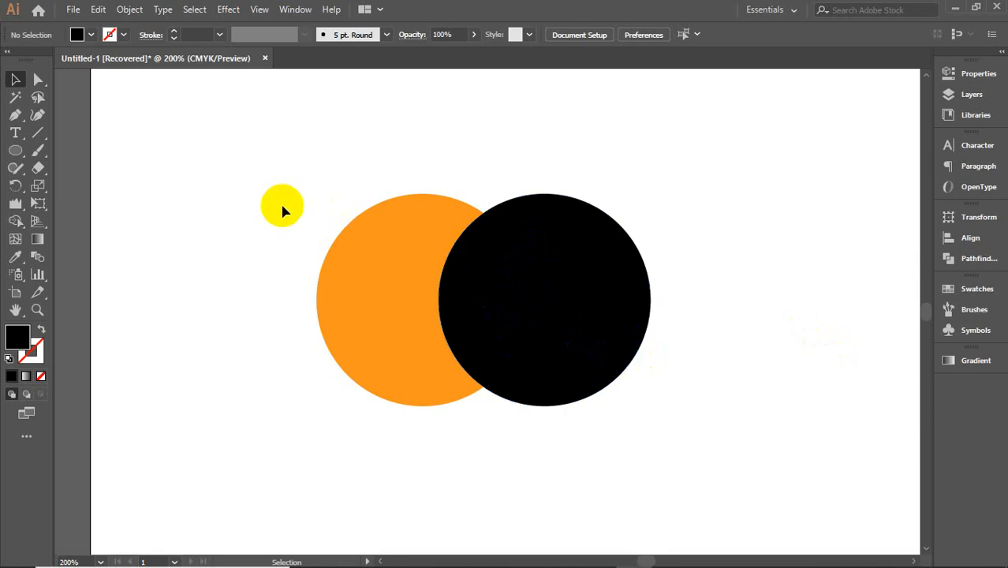
- Show the Pathfinder options and select both overlapping circles
click(293, 9)
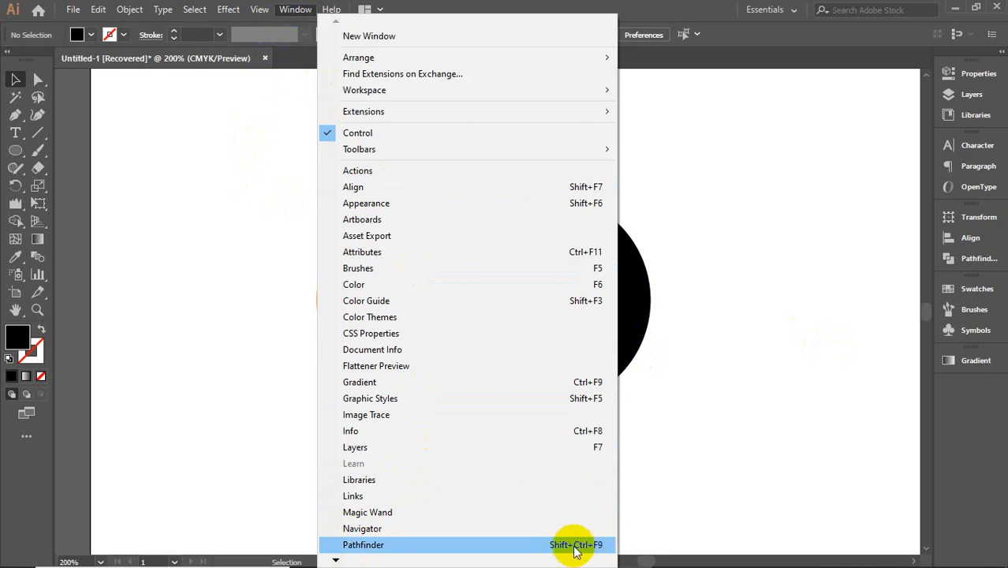
click(377, 544)
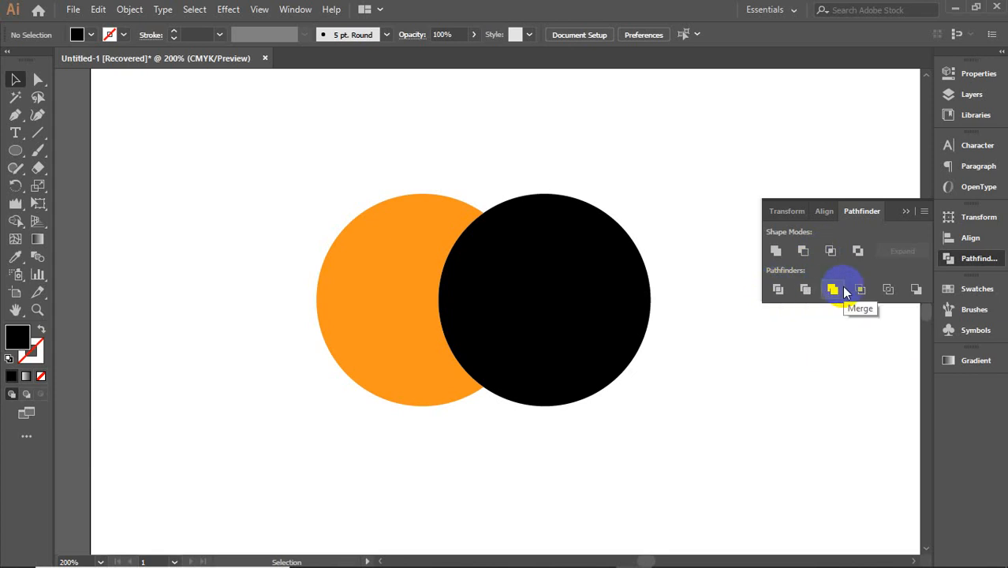
drag(327, 158, 569, 330)
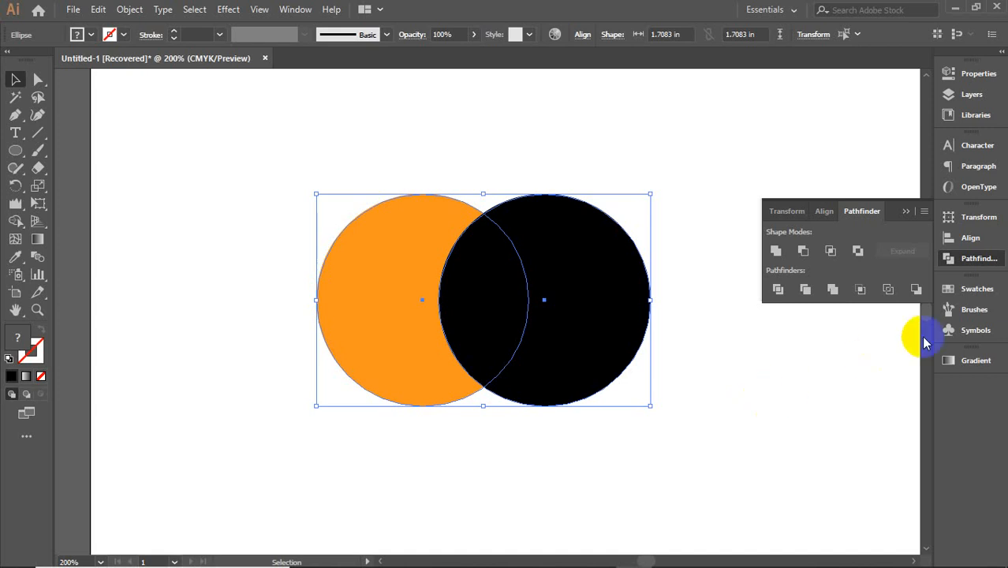
click(857, 252)
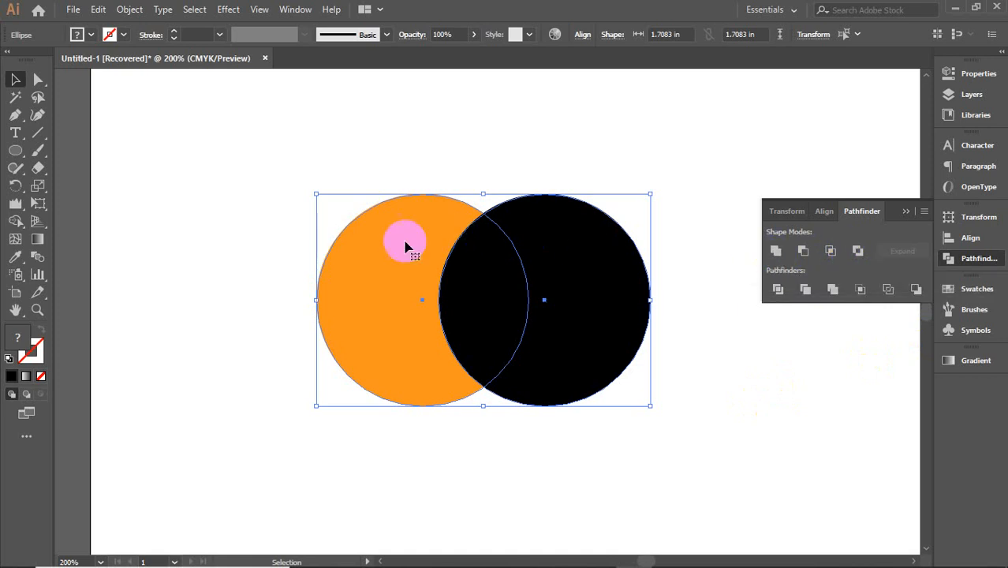
- Try uniting the orange and black circles into a single path with Pathfinder's Unite, and undo it
click(776, 252)
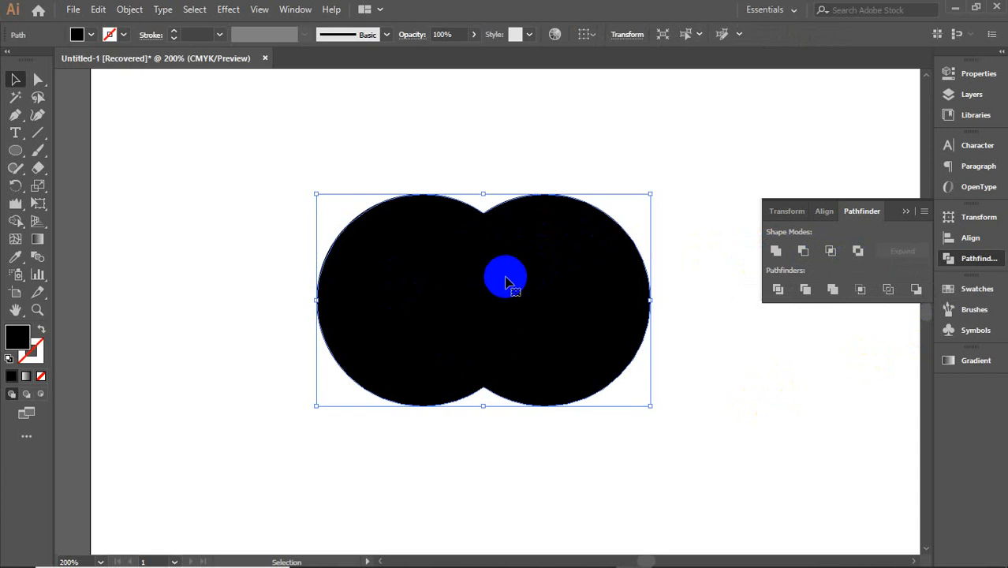
key(a)
key(ctrl+z)
key(v)
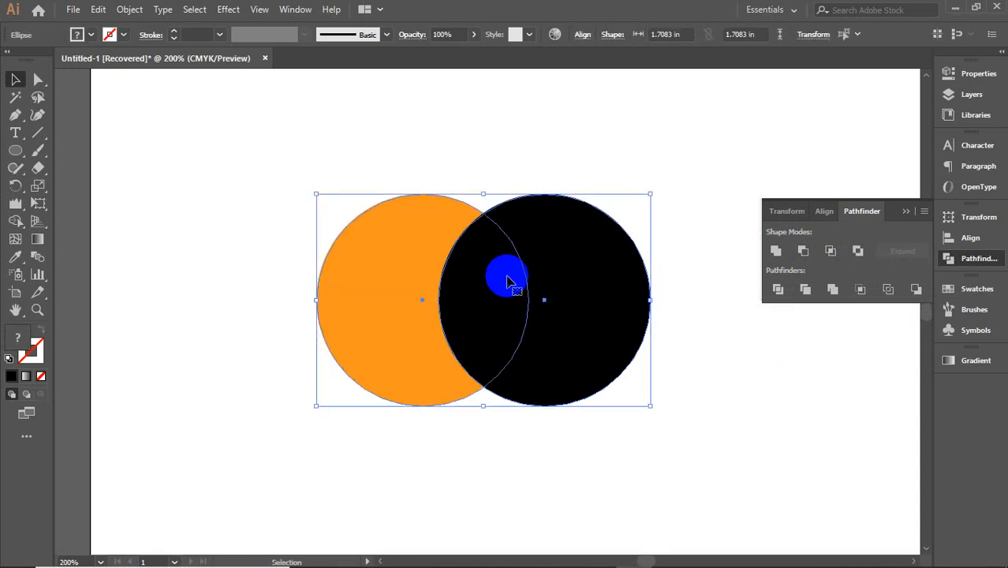
- Try Unite on the two circles as a compound shape, expand it, and undo both operations
alt+click(776, 252)
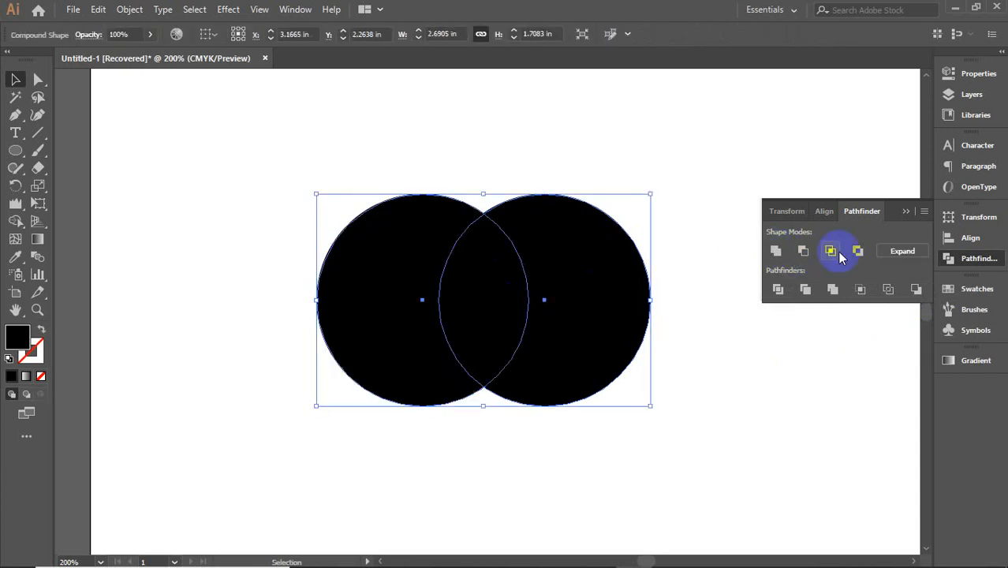
click(902, 252)
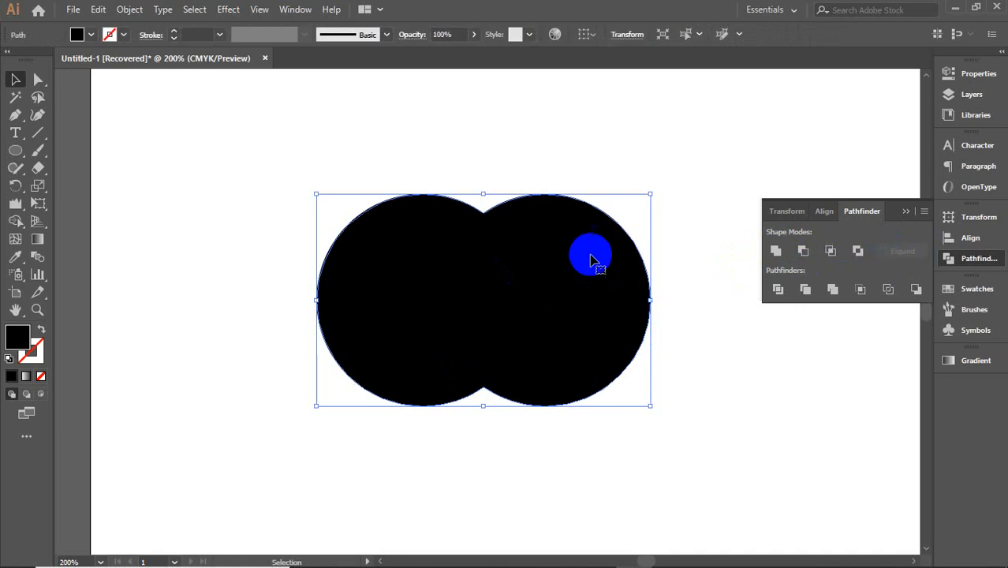
key(a)
key(ctrl+z)
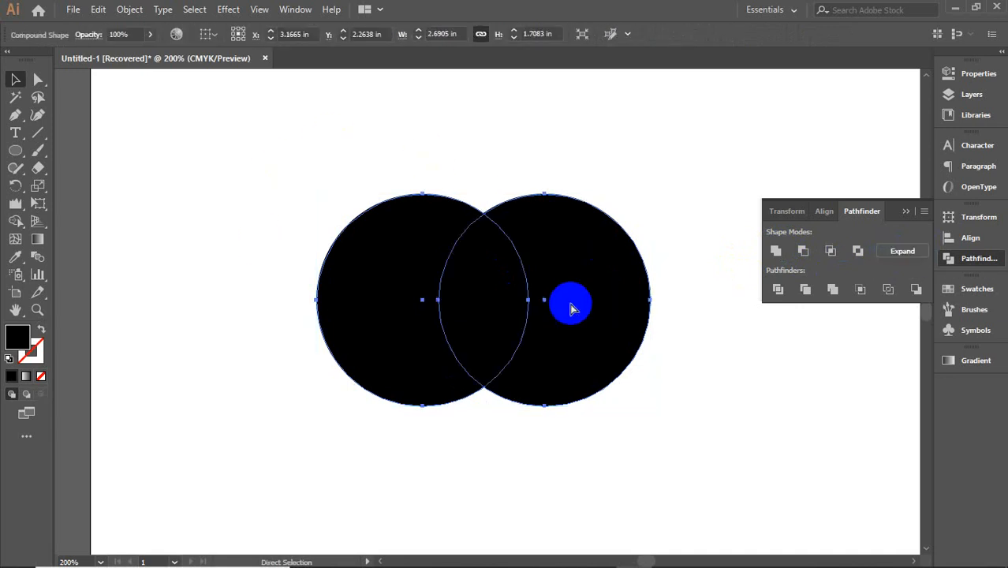
key(ctrl+z)
key(v)
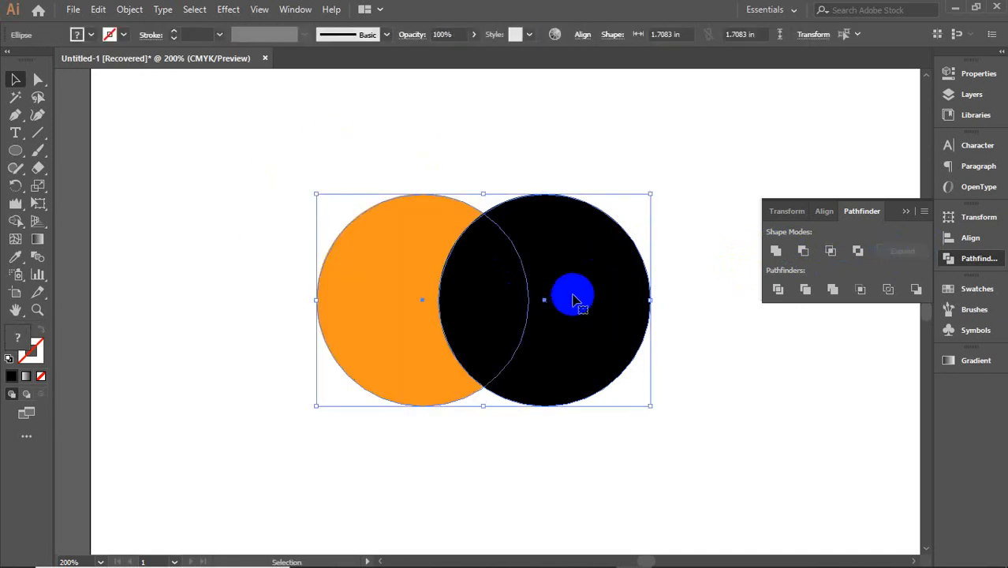
- Unite the two circles directly again, select the merged shape as one object, and undo the Unite
click(776, 252)
click(552, 156)
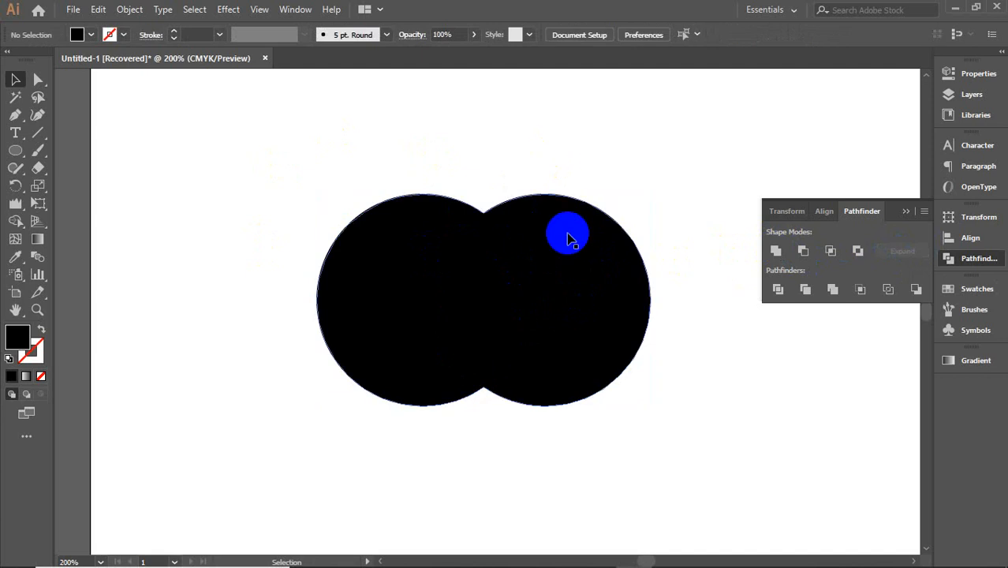
click(569, 254)
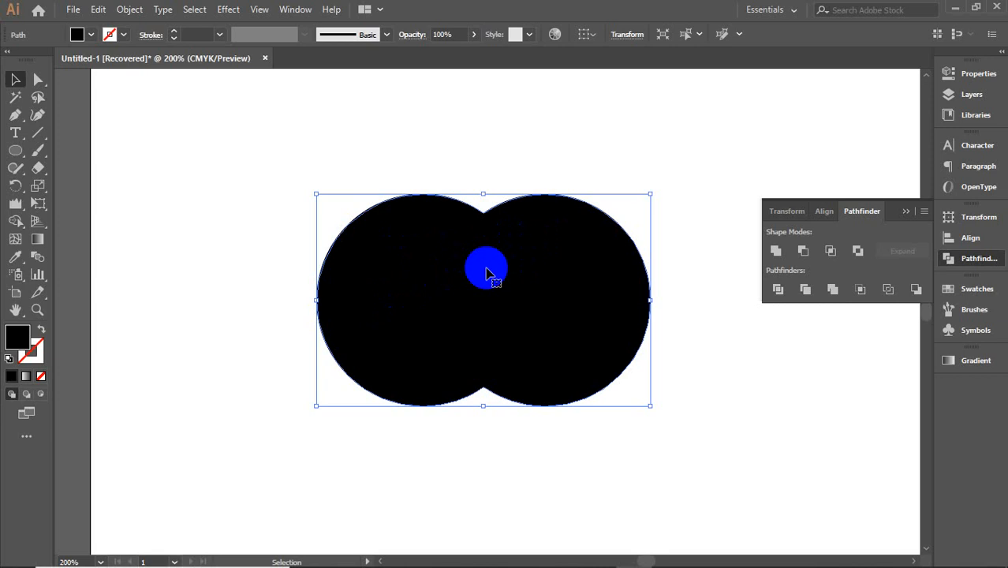
key(ctrl+z)
key(ctrl+z)
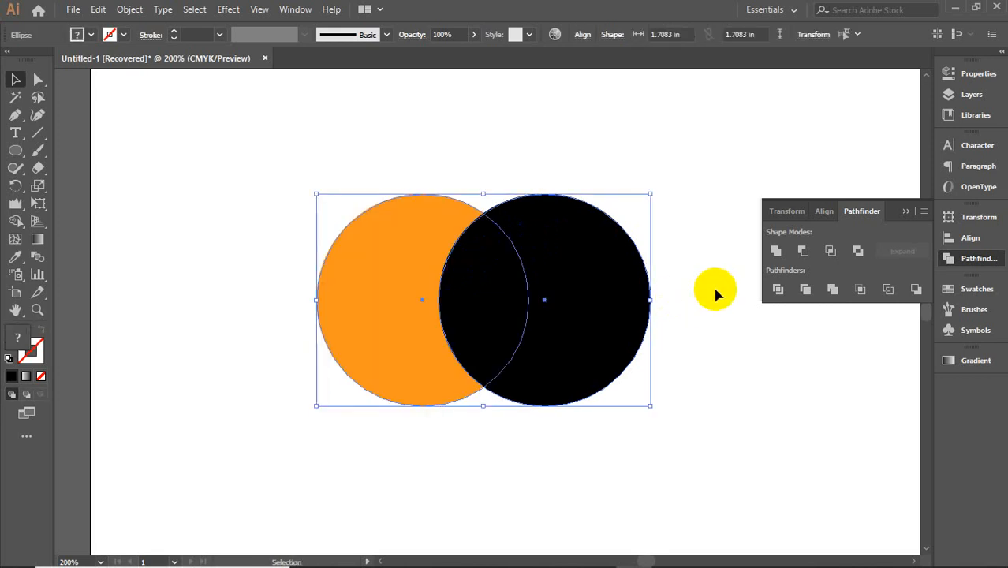
- Try Minus Front on the two circles as a compound shape, undo it, and deselect the circles
alt+click(803, 250)
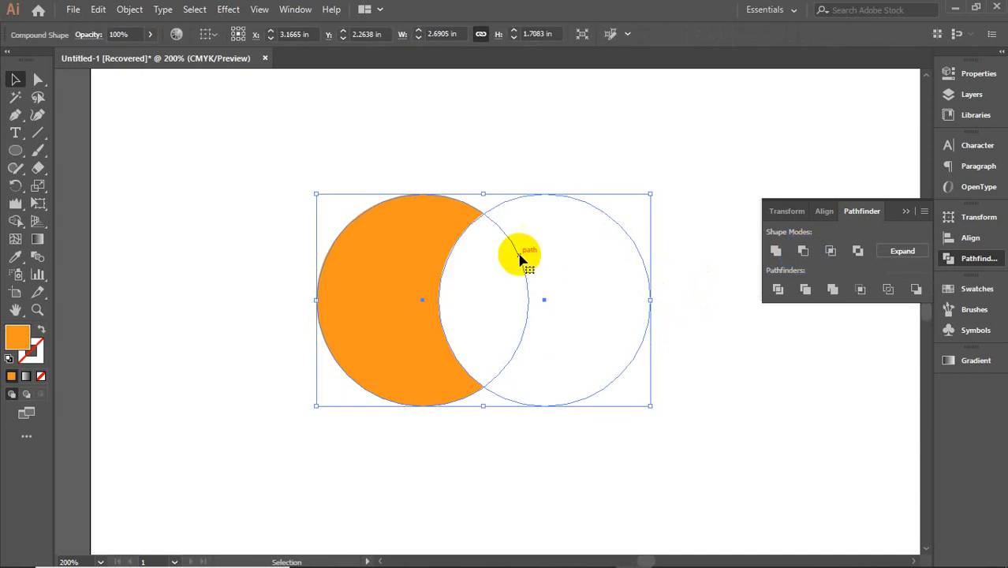
key(ctrl+z)
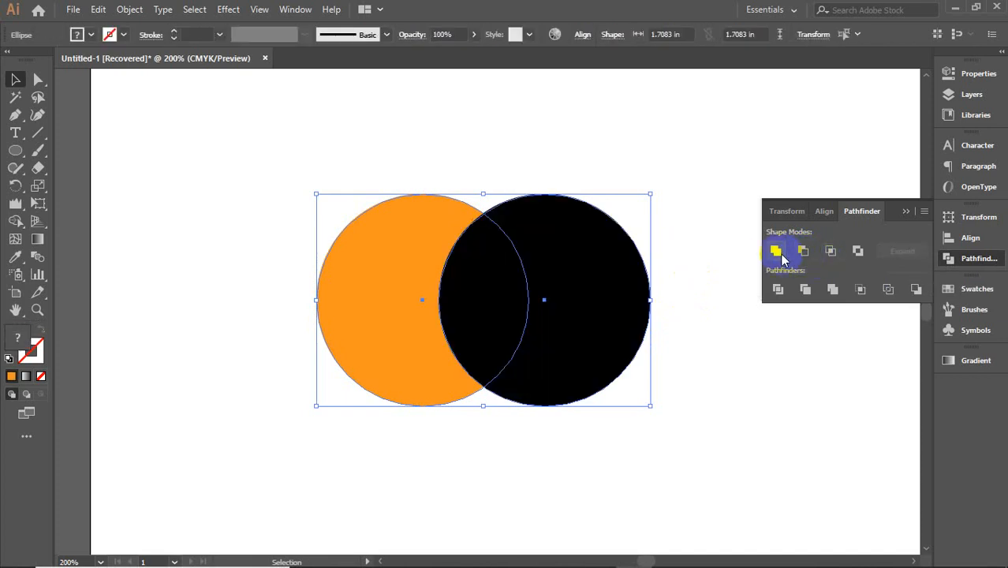
click(677, 186)
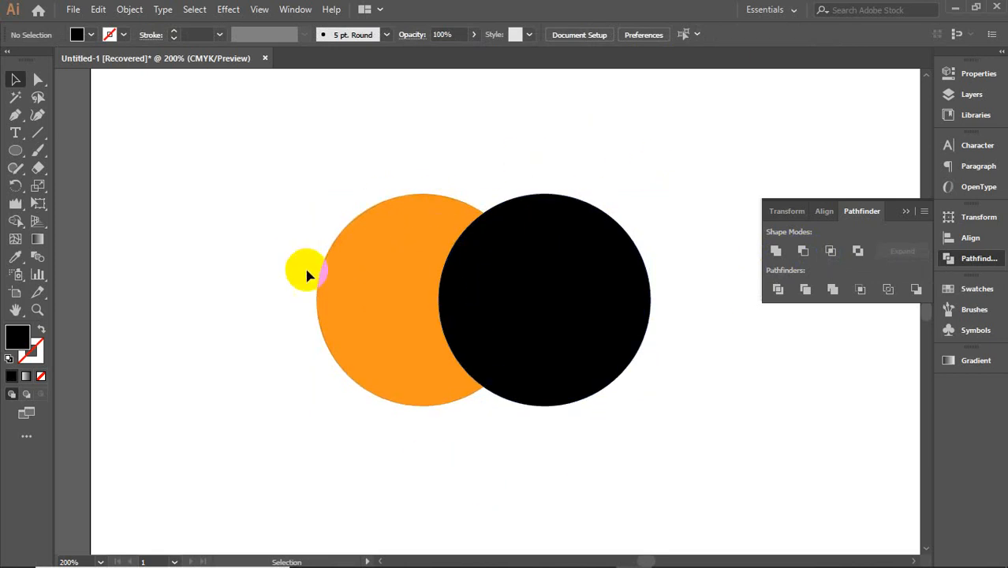
- Select both circles, try subtracting the black one from the orange one with a direct Minus Front, and undo it
drag(322, 166, 571, 331)
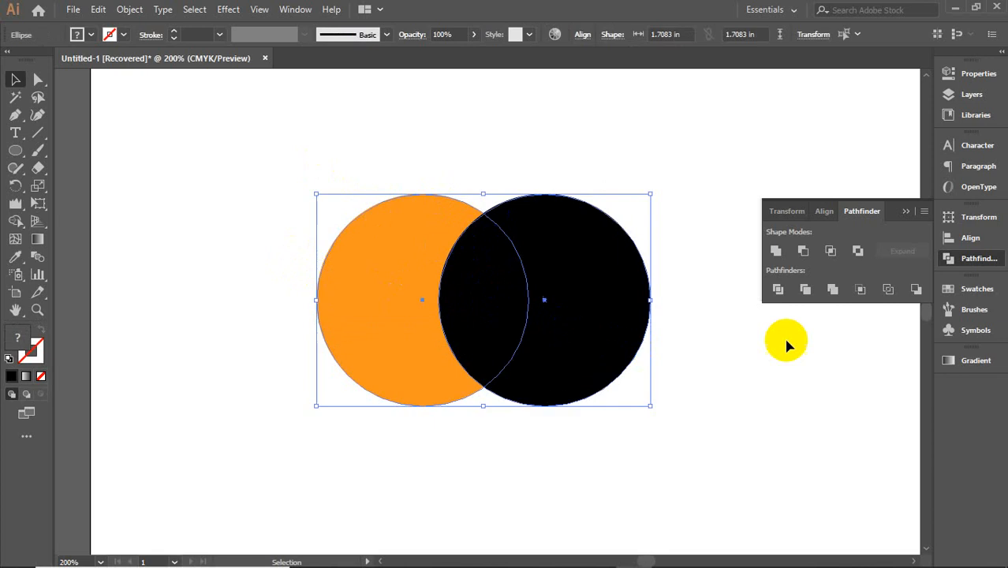
click(803, 250)
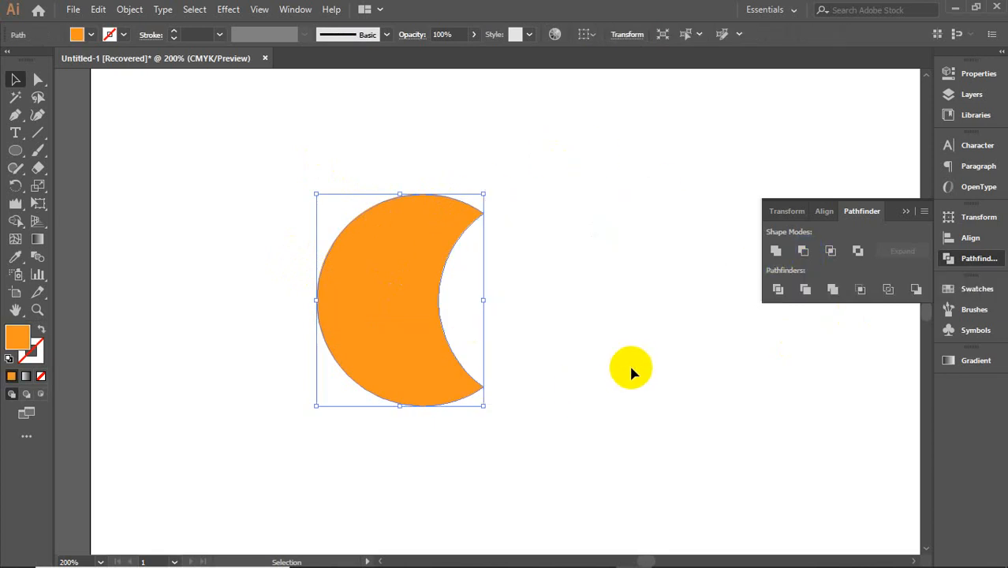
key(ctrl+z)
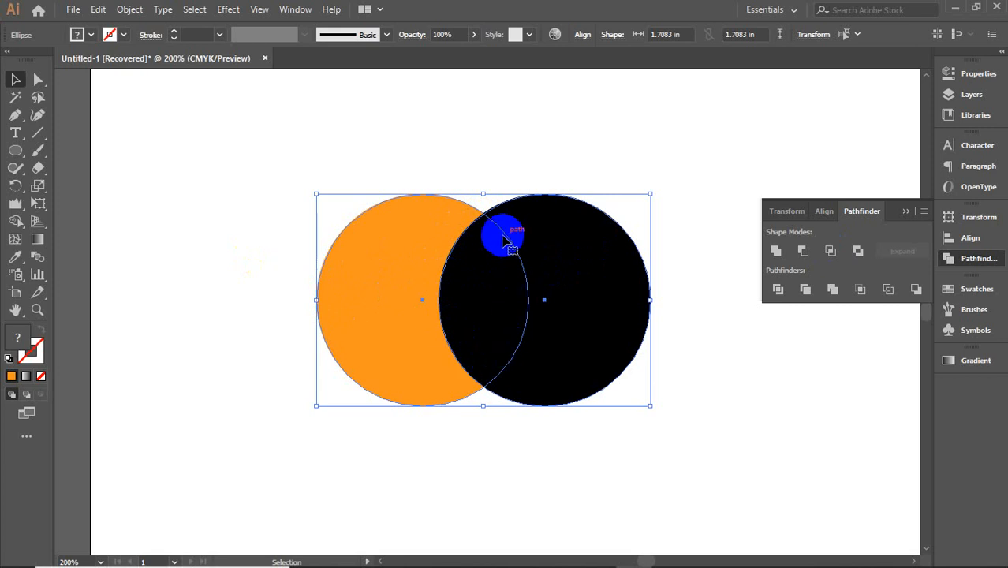
- Try Intersect and Exclude on the two circles, undoing each operation, and deselect the circles
click(831, 251)
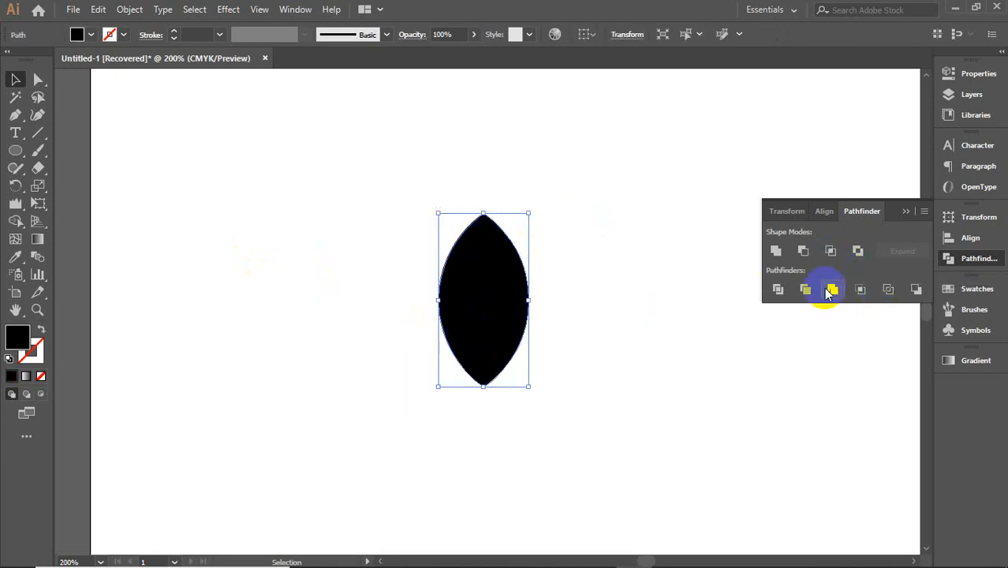
key(ctrl+z)
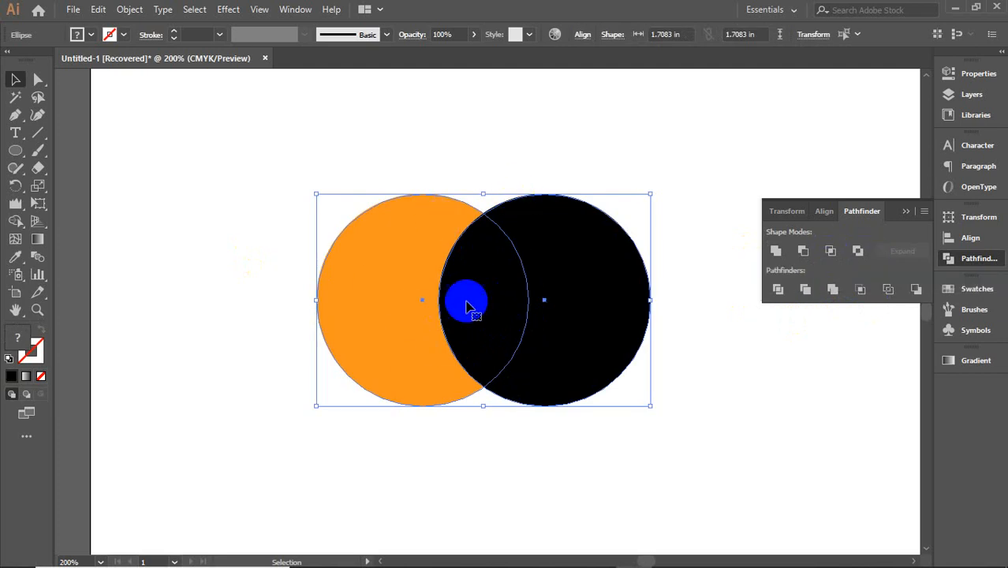
click(857, 251)
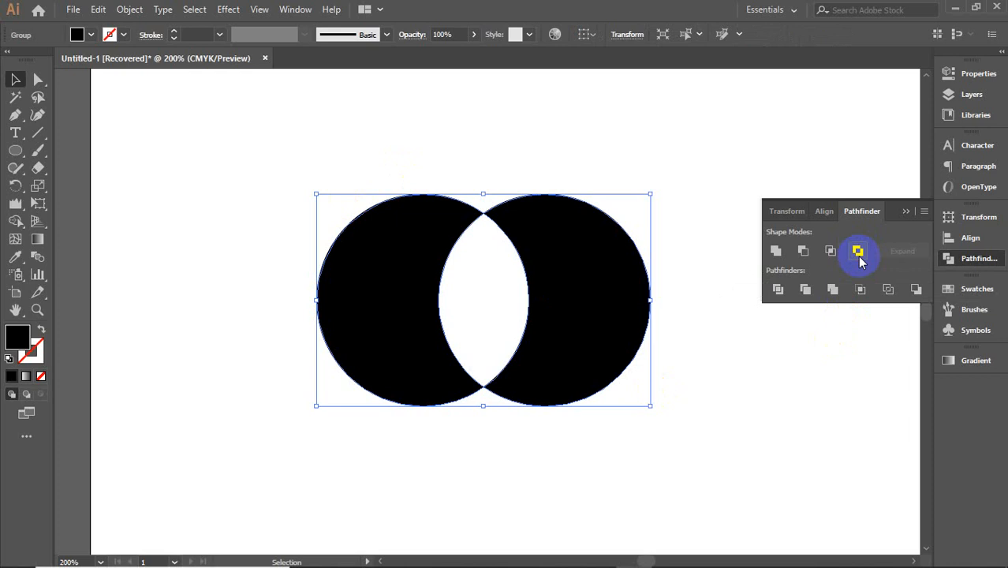
key(ctrl+z)
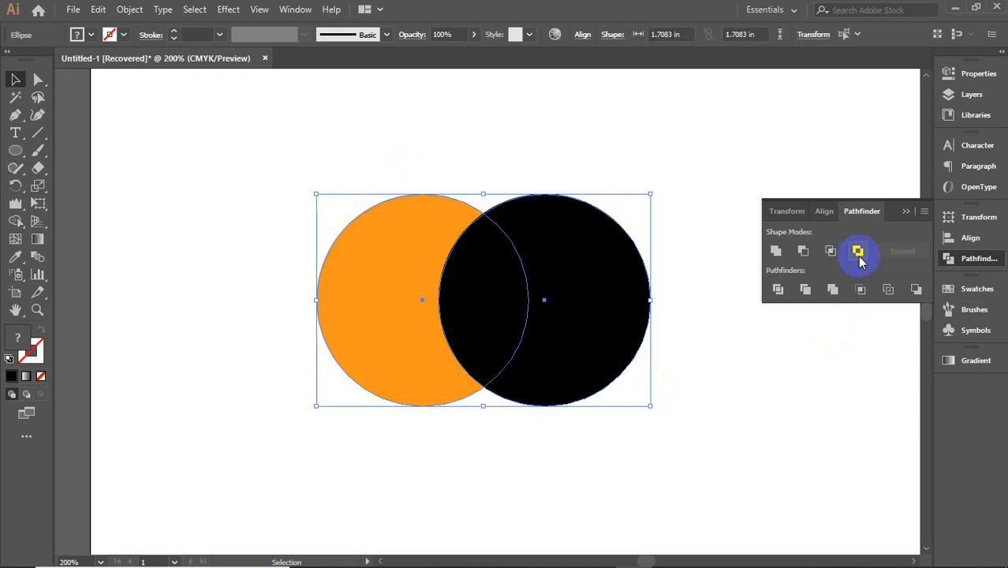
click(824, 444)
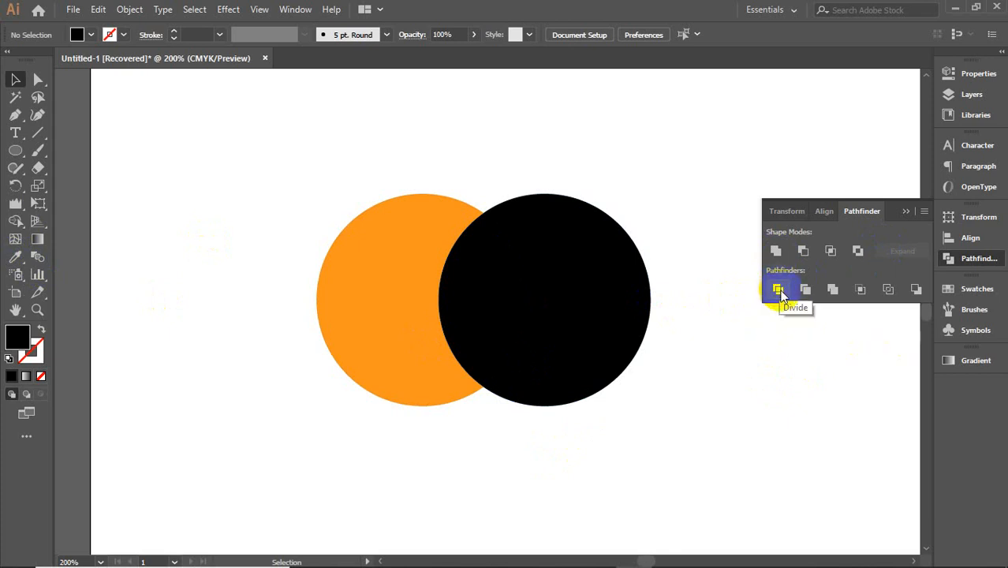
- Select both circles, split them along their overlap with Pathfinder's Divide, and ungroup the resulting pieces
click(860, 290)
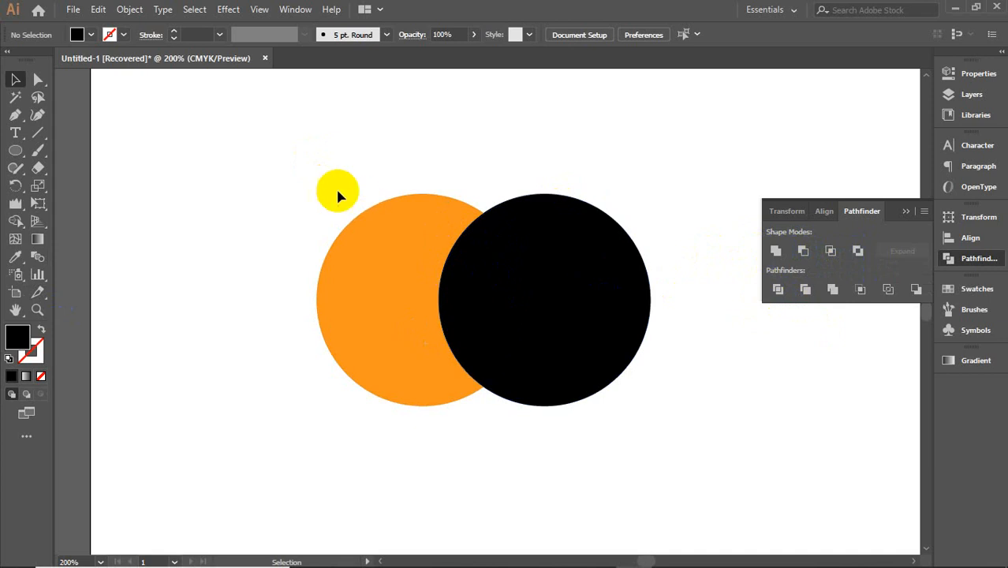
drag(314, 180, 739, 374)
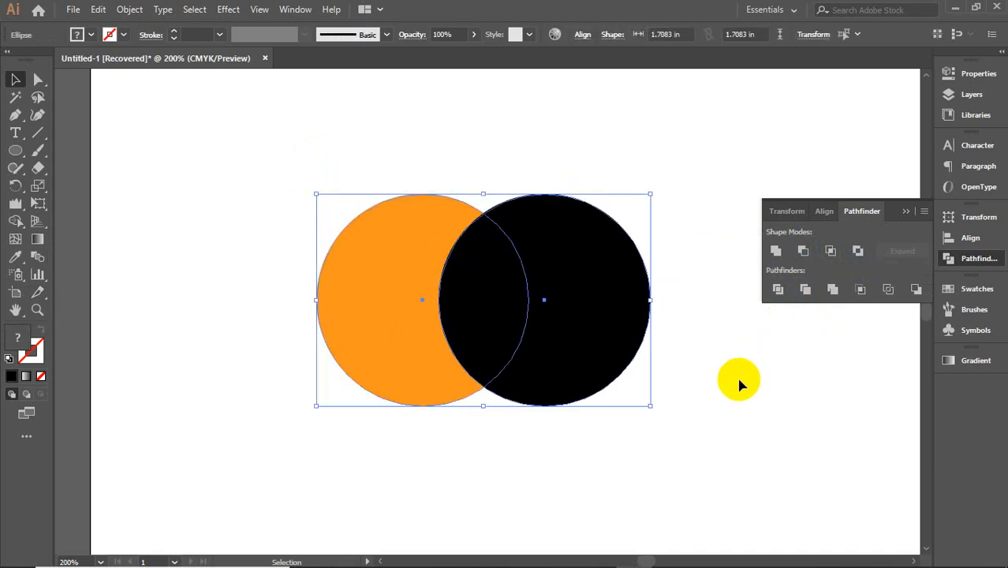
click(776, 290)
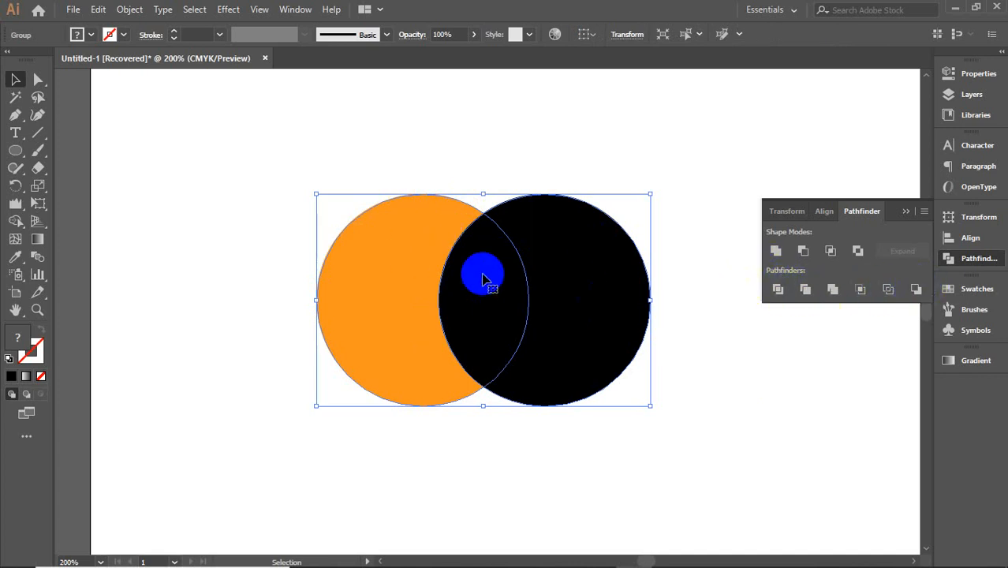
right_click(482, 277)
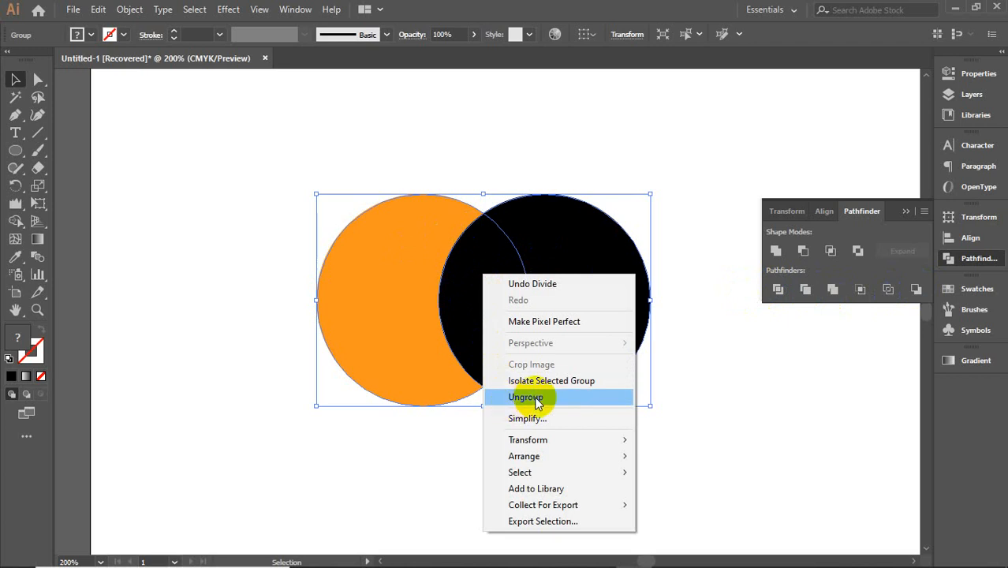
click(527, 397)
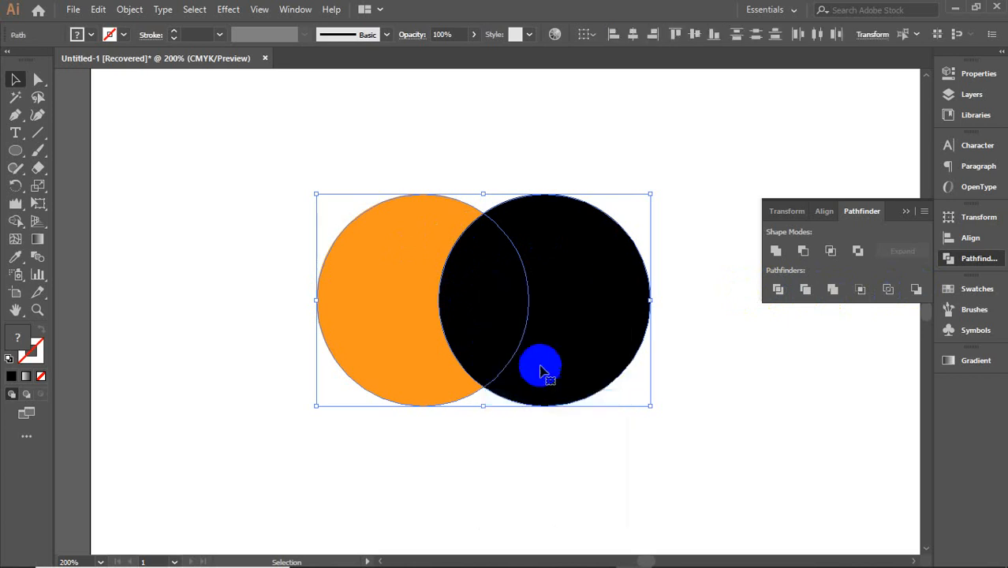
- Move the divided black crescent and the lens-shaped overlap piece away from the orange crescent to separate the three parts
click(691, 243)
drag(630, 281, 676, 285)
drag(495, 275, 509, 279)
click(469, 163)
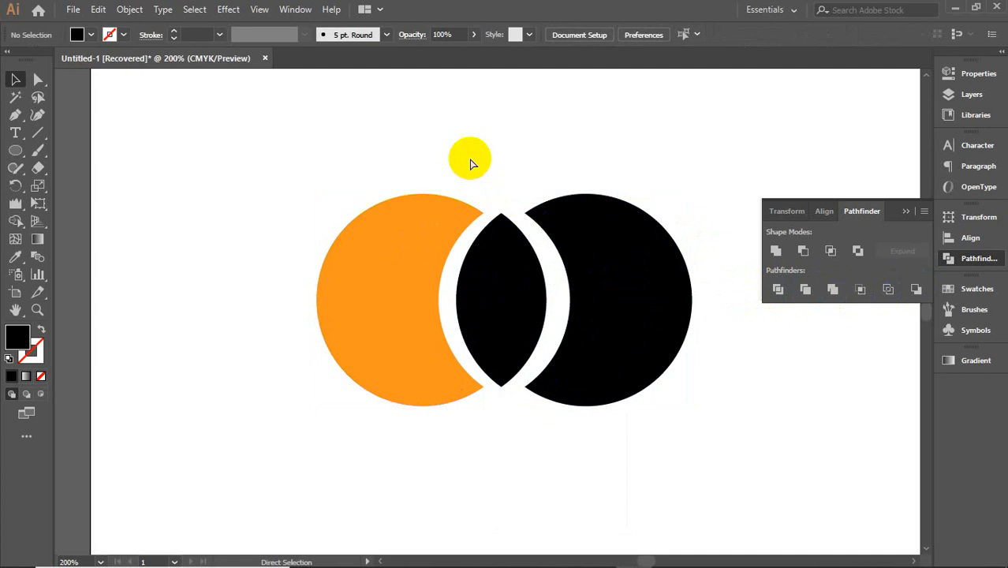
- Undo the piece moves and the earlier divide to restore the two whole overlapping circles
key(ctrl+z)
key(ctrl+z)
key(ctrl+z)
key(ctrl+z)
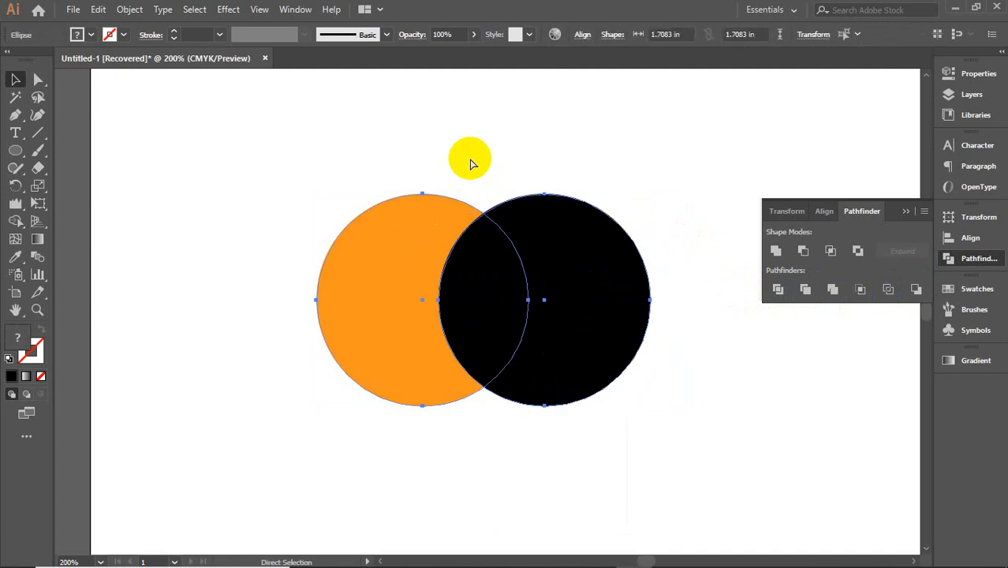
key(ctrl+z)
key(ctrl+z)
key(ctrl+z)
key(ctrl+z)
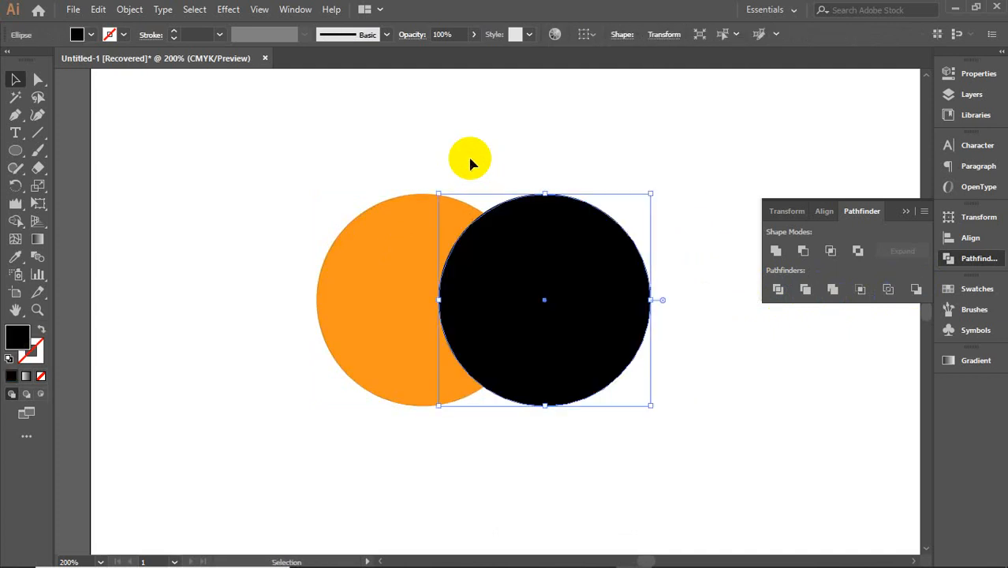
- Try the Trim operation on both overlapping circles and undo it
drag(375, 171, 608, 341)
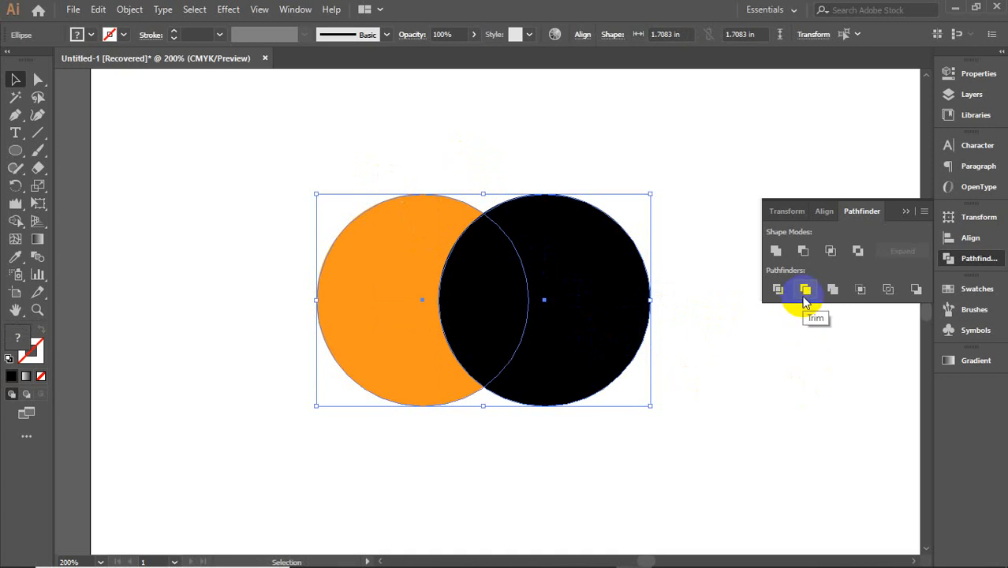
click(804, 298)
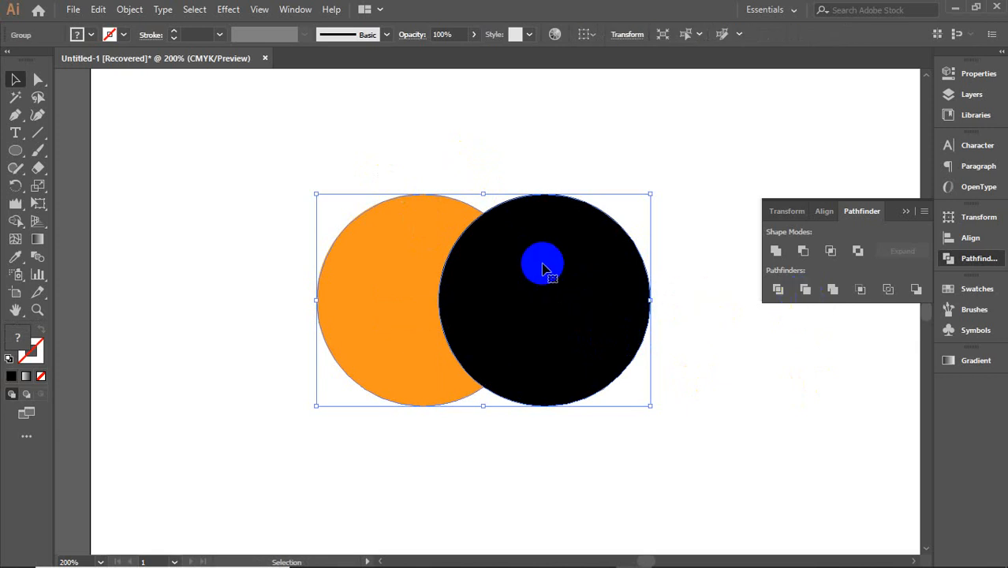
key(ctrl+z)
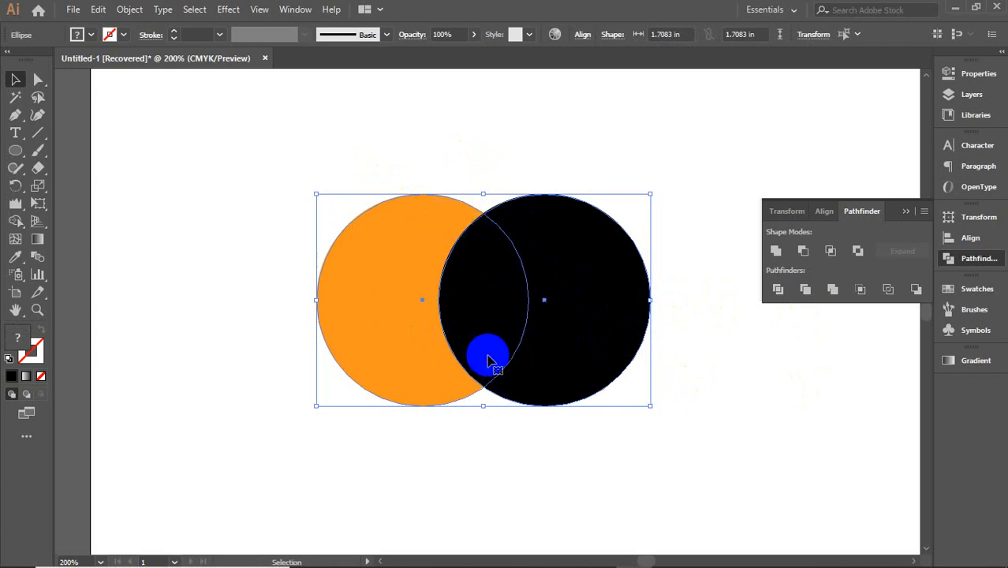
- Trim the two overlapping circles, ungroup the result, and move the black circle away from the orange shape
click(804, 290)
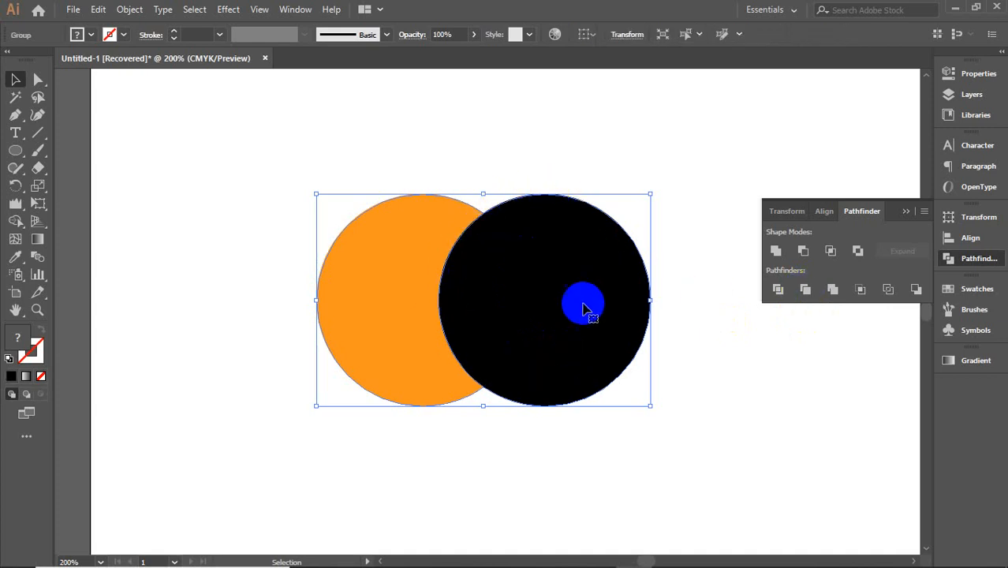
right_click(513, 226)
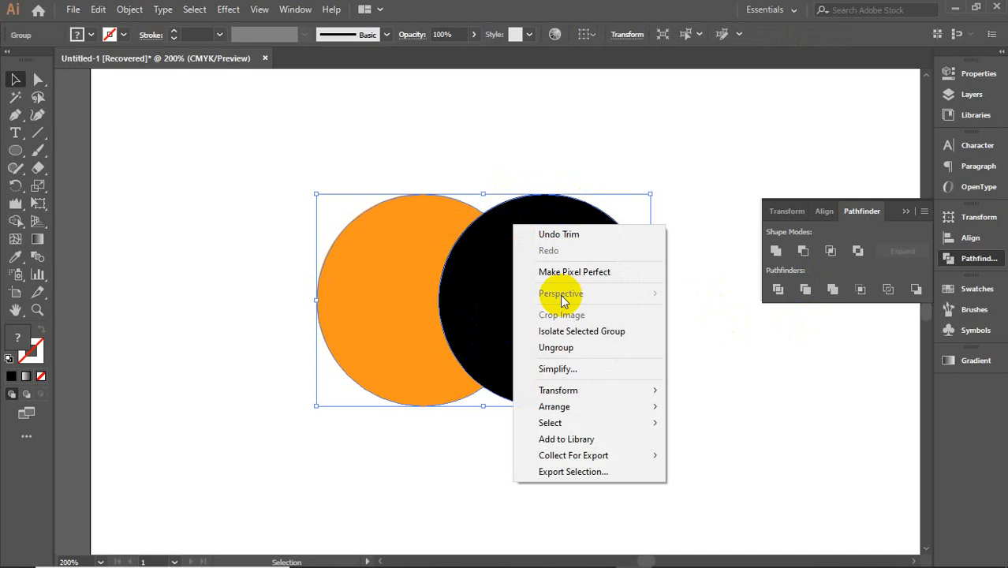
click(581, 351)
click(518, 130)
drag(540, 300, 572, 305)
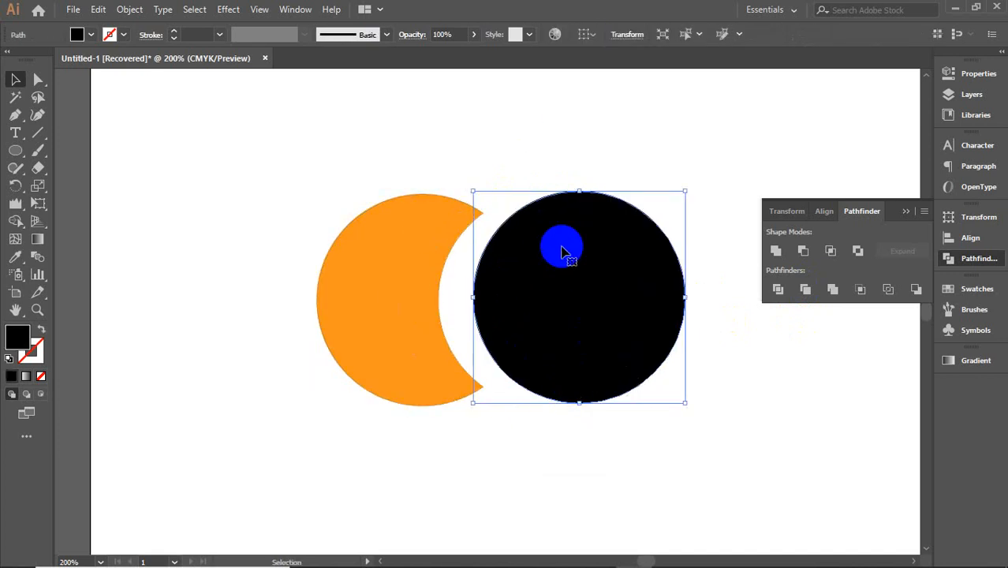
- Undo the move, ungrouping and trim of the two circles
key(ctrl)
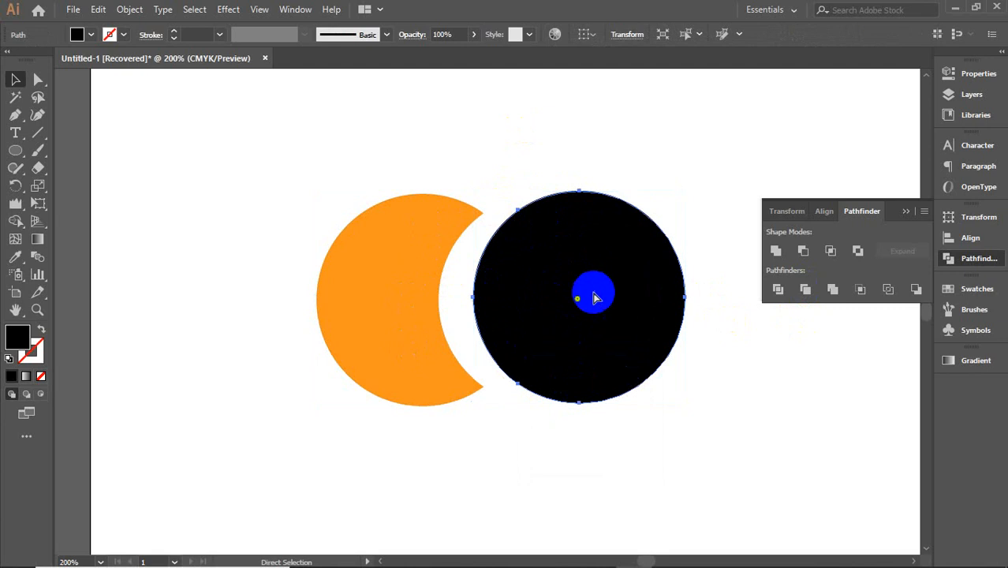
key(ctrl+z)
key(ctrl+a)
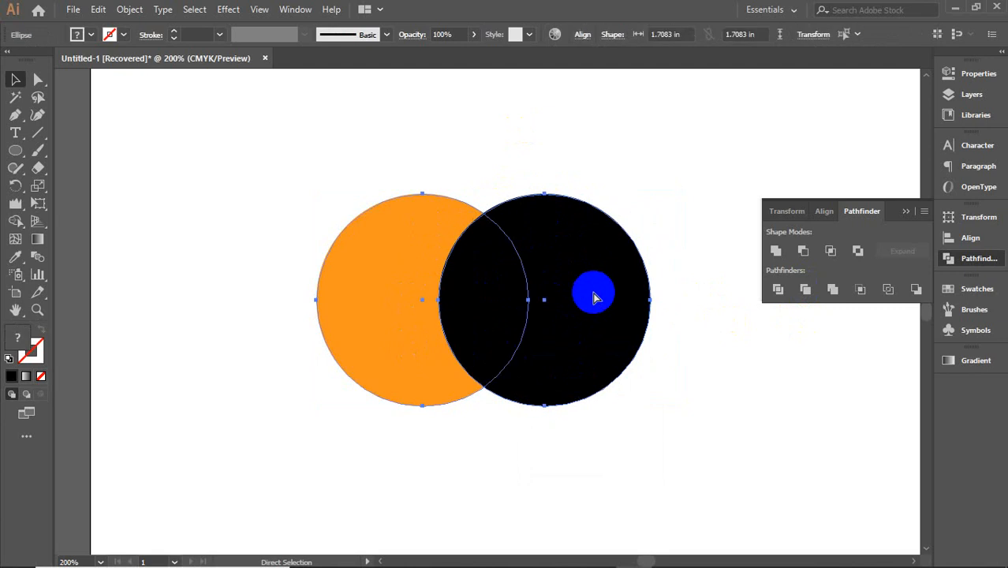
- Duplicate the black circle and place the copy lower, centred between and overlapping the two original circles
click(655, 271)
click(617, 283)
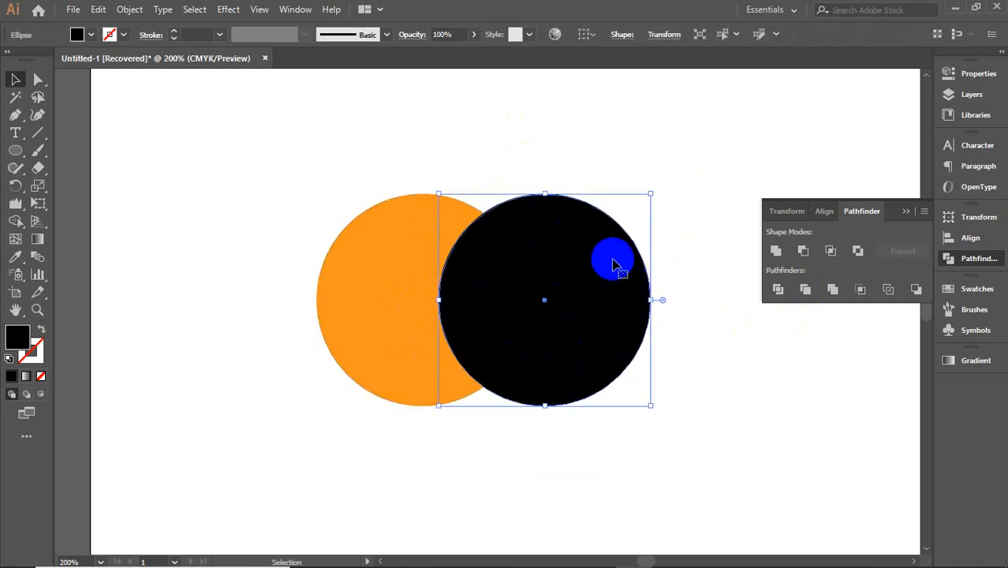
drag(613, 263, 550, 352)
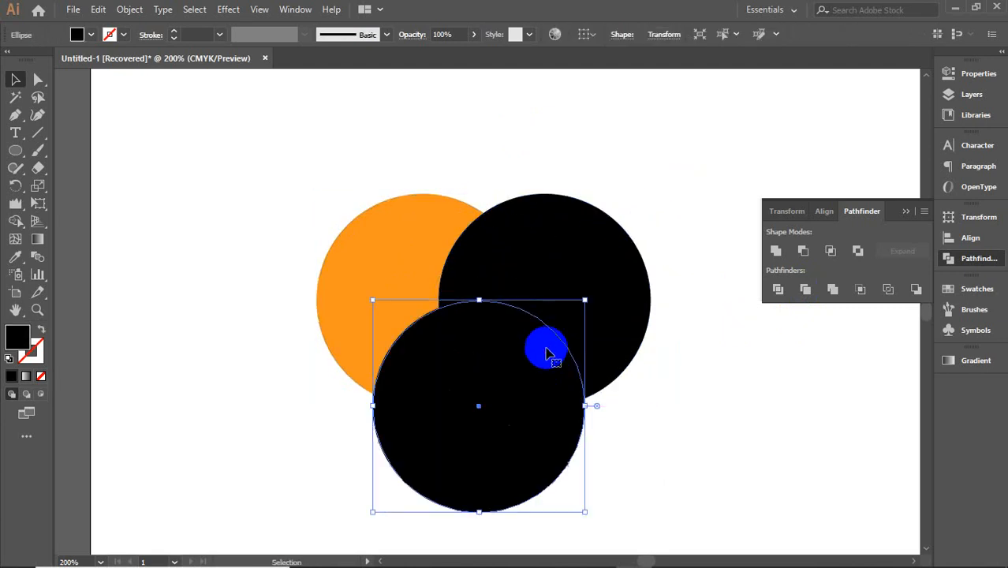
- Fill the lower duplicate circle with a yellow-green swatch and deselect it
click(91, 35)
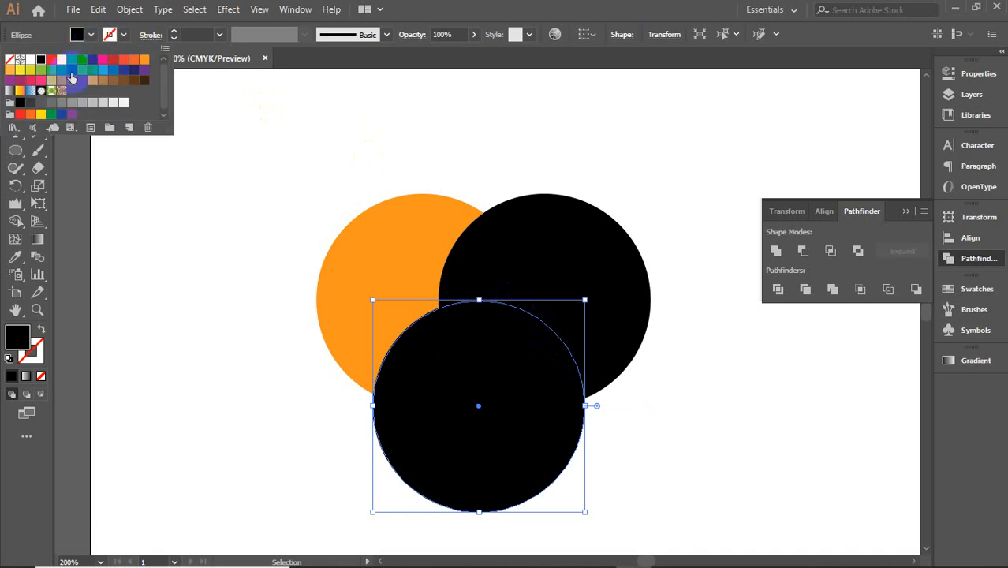
click(62, 59)
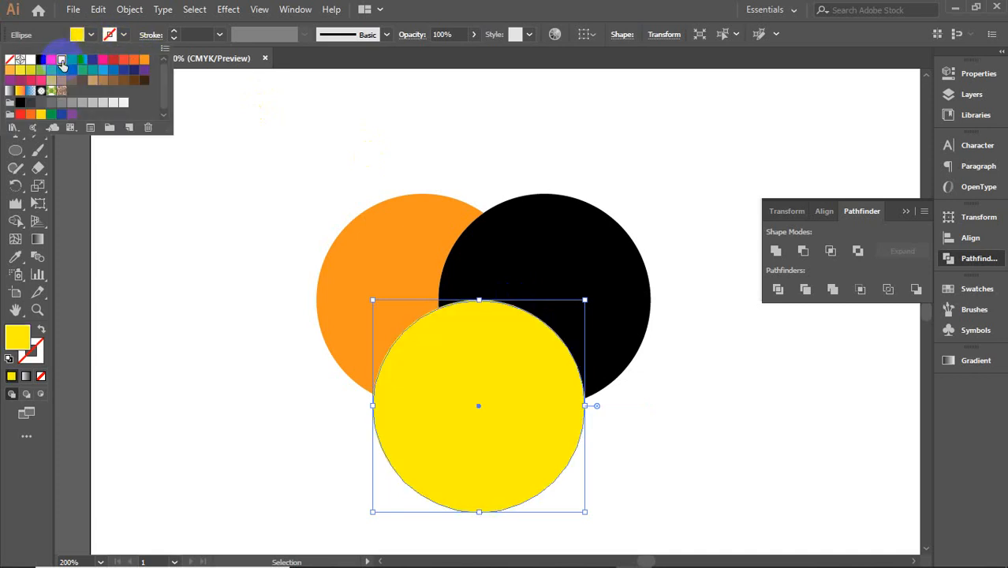
click(41, 69)
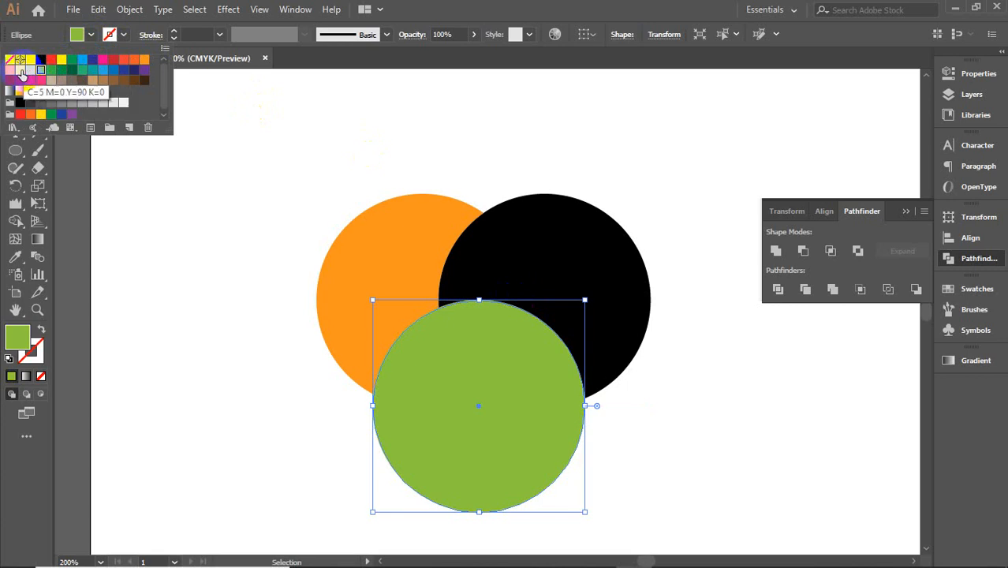
click(21, 71)
click(29, 75)
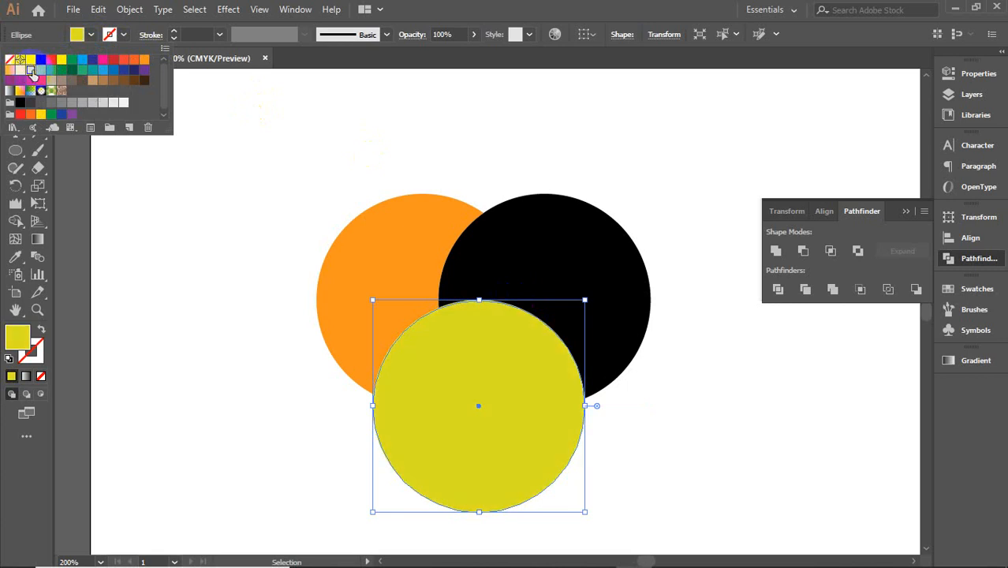
click(307, 170)
click(307, 169)
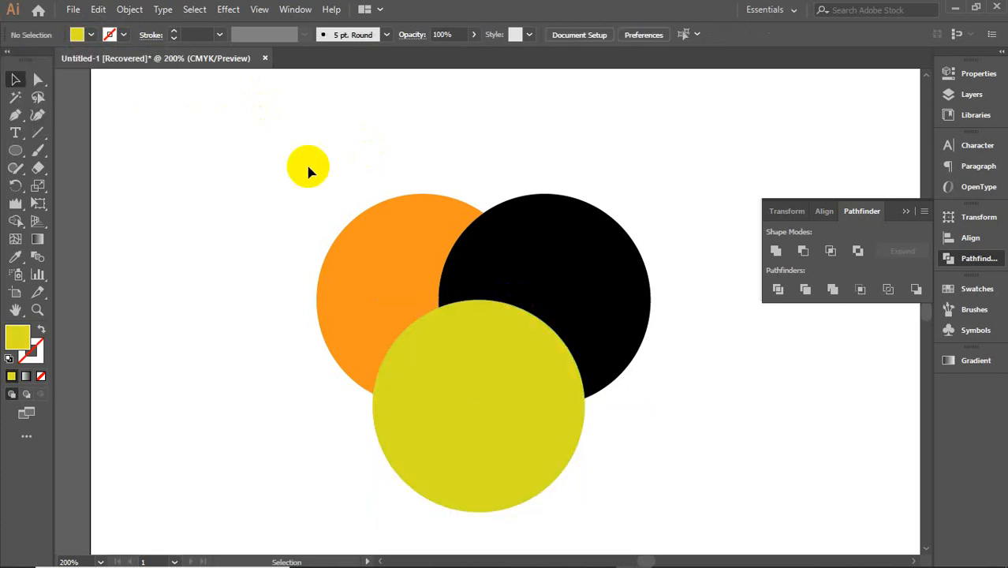
- Change the orange circle's fill to a deeper red-orange swatch and deselect it
click(394, 268)
click(91, 36)
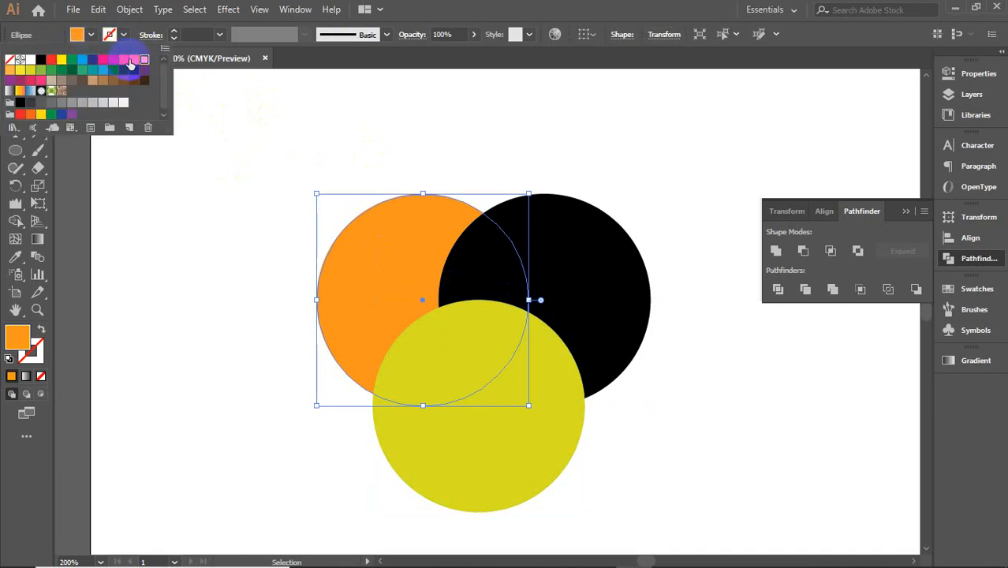
click(131, 62)
click(281, 129)
click(286, 132)
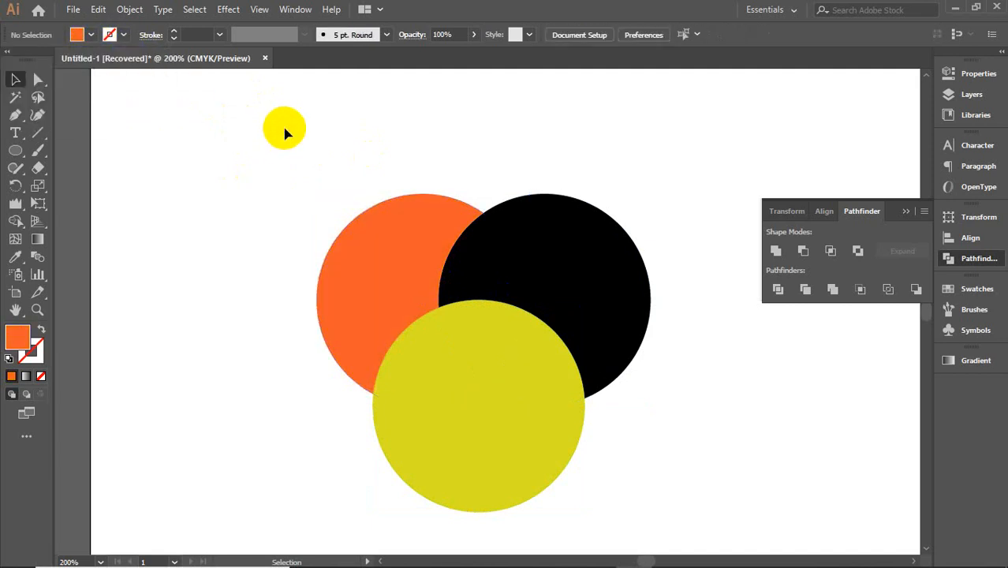
- Divide the three overlapping circles with Pathfinder and ungroup the resulting pieces
drag(285, 134, 659, 383)
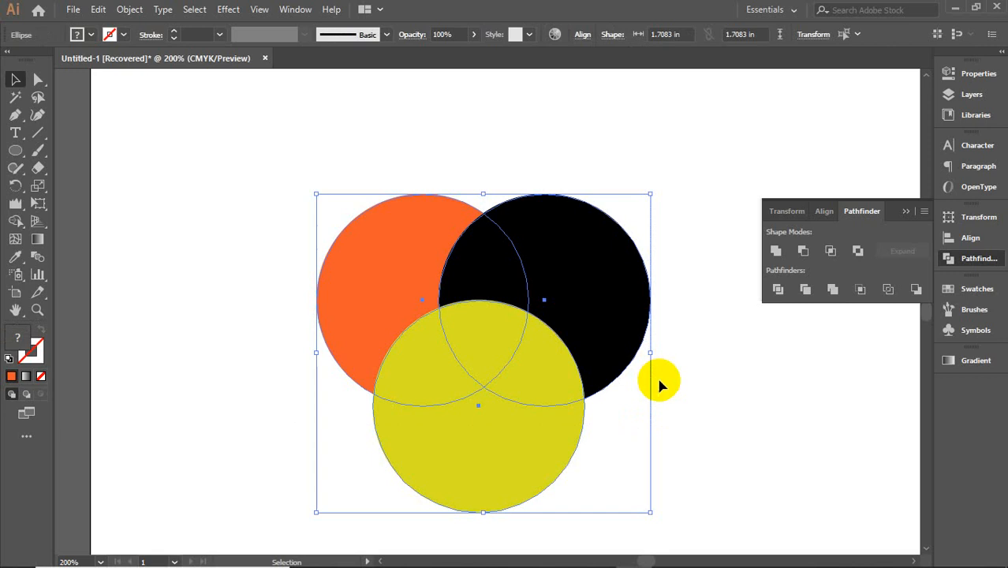
click(776, 292)
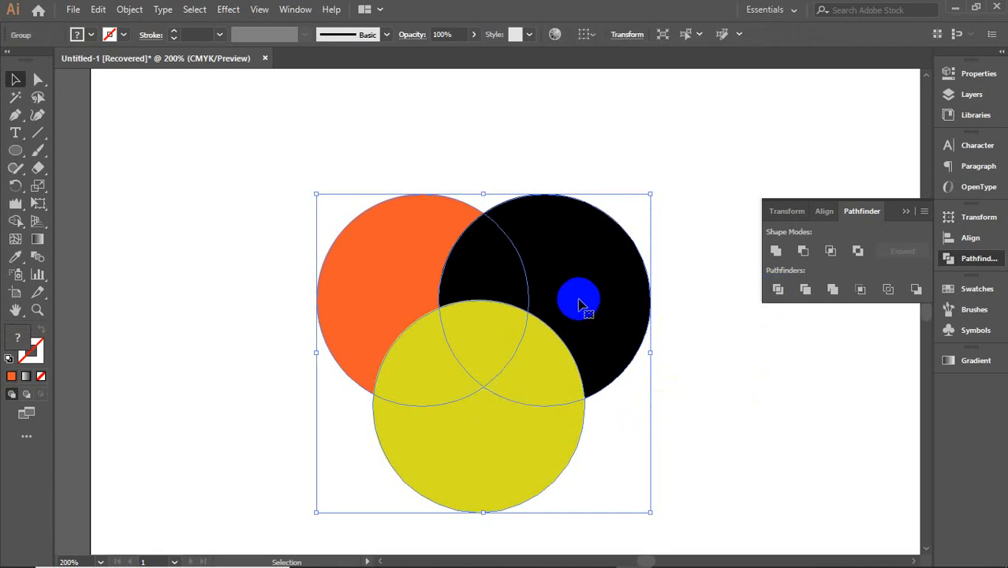
right_click(582, 301)
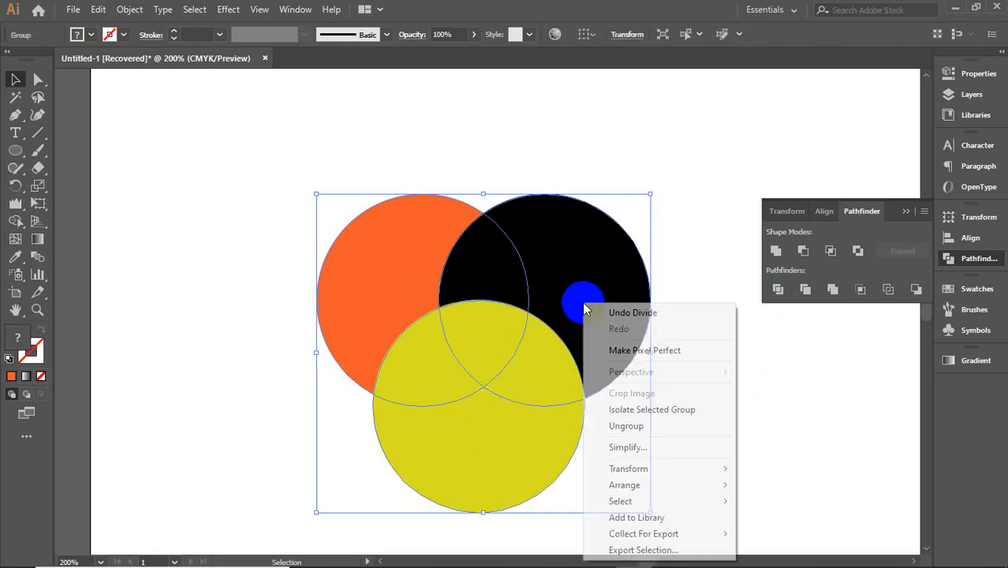
click(646, 424)
click(680, 419)
- Move the divided yellow-green and black pieces slightly apart to separate every overlap region
drag(517, 428, 519, 448)
drag(525, 392, 527, 400)
click(465, 387)
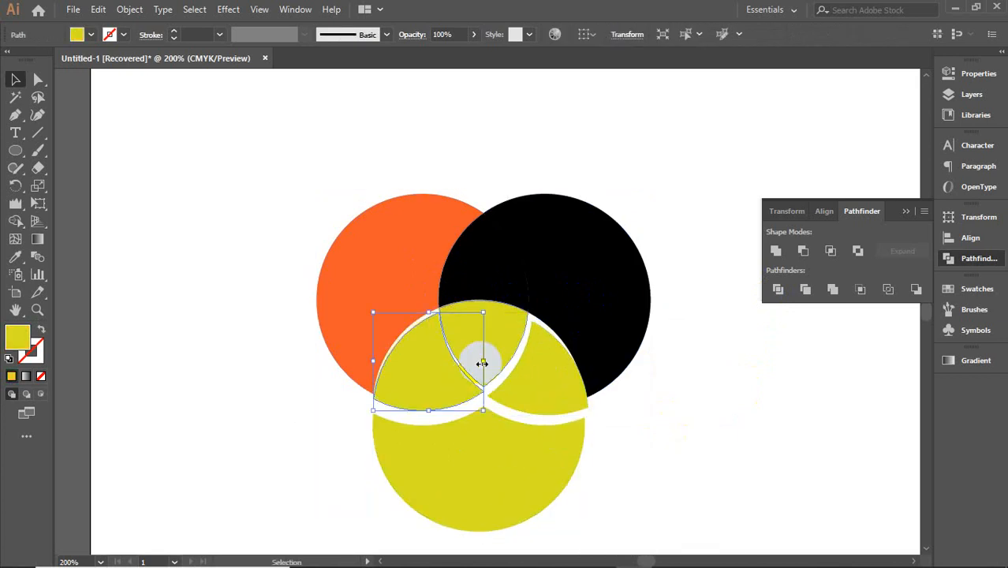
click(484, 360)
click(499, 341)
drag(499, 342, 502, 342)
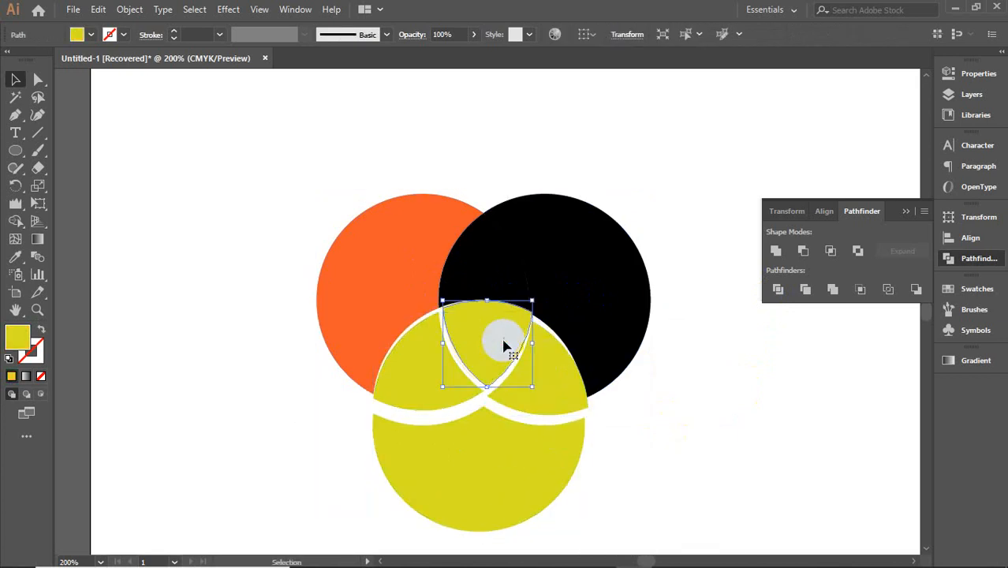
drag(580, 295, 601, 284)
drag(507, 270, 511, 264)
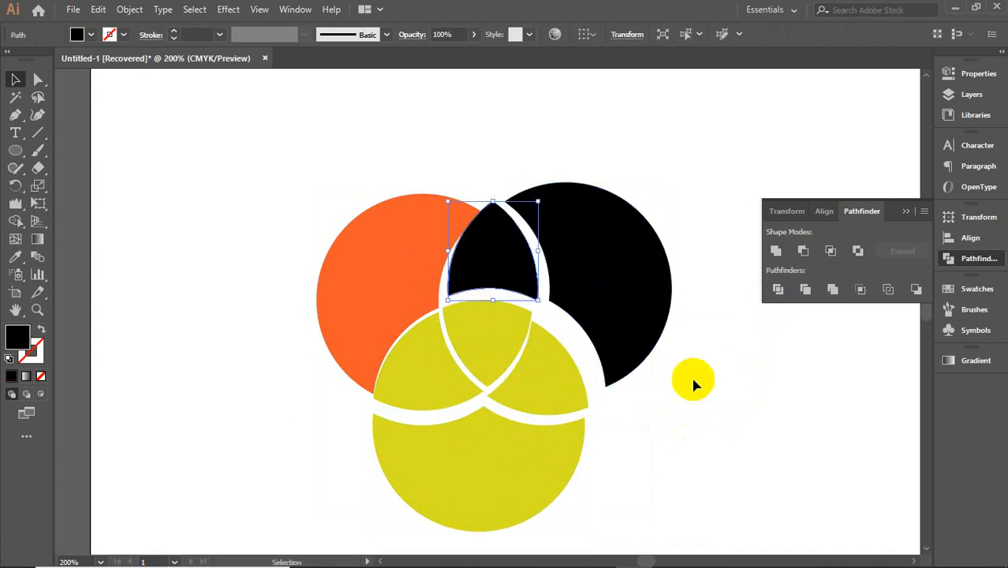
- Undo the piece moves, ungrouping and divide to restore the three whole circles
key(super)
key(Escape)
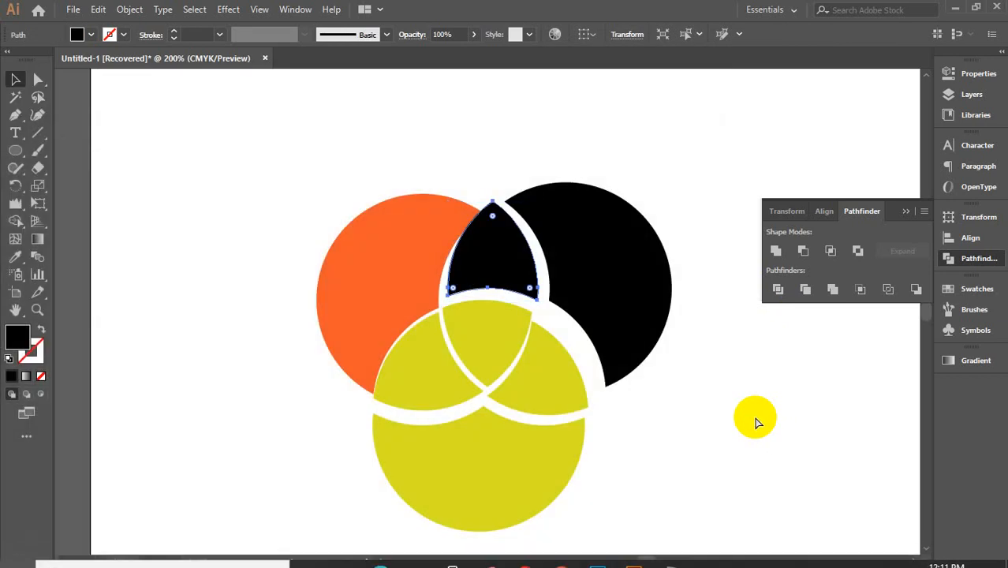
key(ctrl+z)
key(ctrl+z)
key(ctrl+z)
key(ctrl+z)
key(ctrl+z)
key(ctrl+z)
key(ctrl+z)
key(ctrl+z)
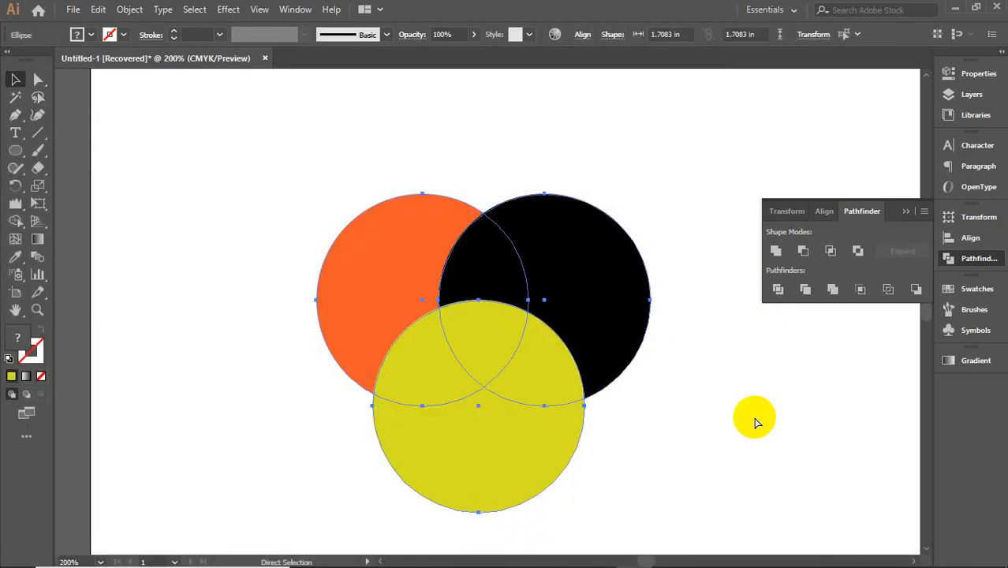
key(ctrl+shift+z)
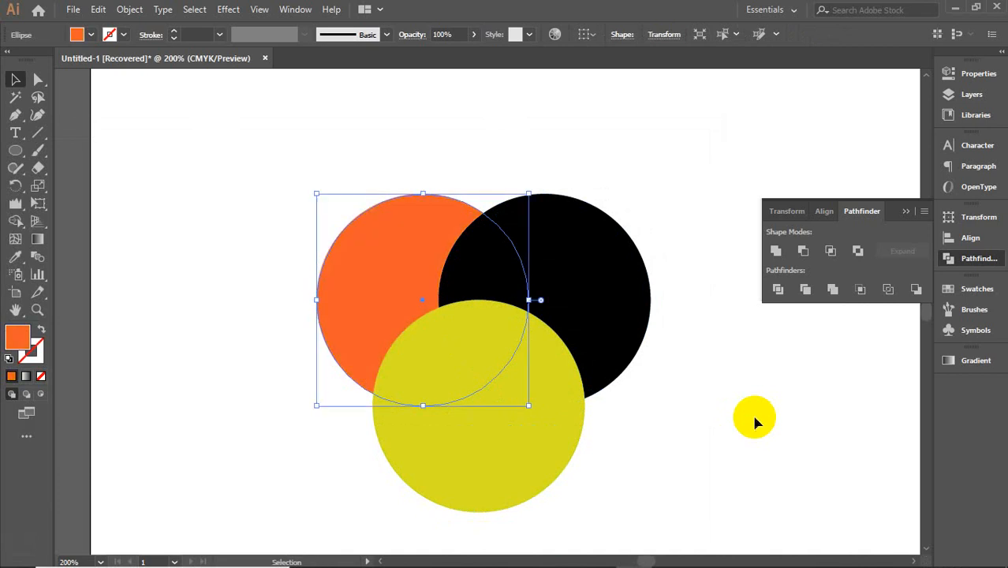
- Select all three overlapping circles and apply the Pathfinder Trim operation to them
drag(396, 148, 716, 432)
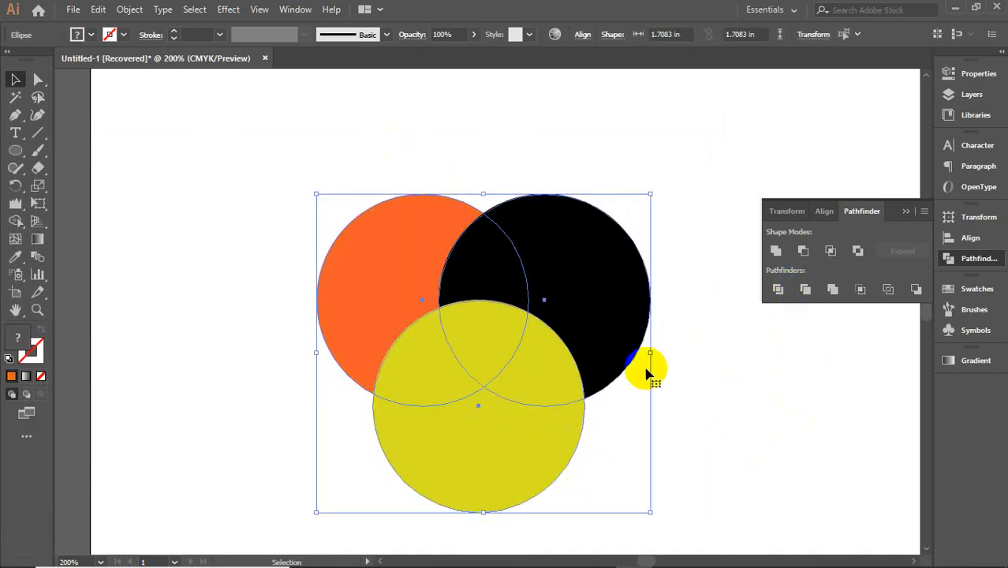
click(406, 229)
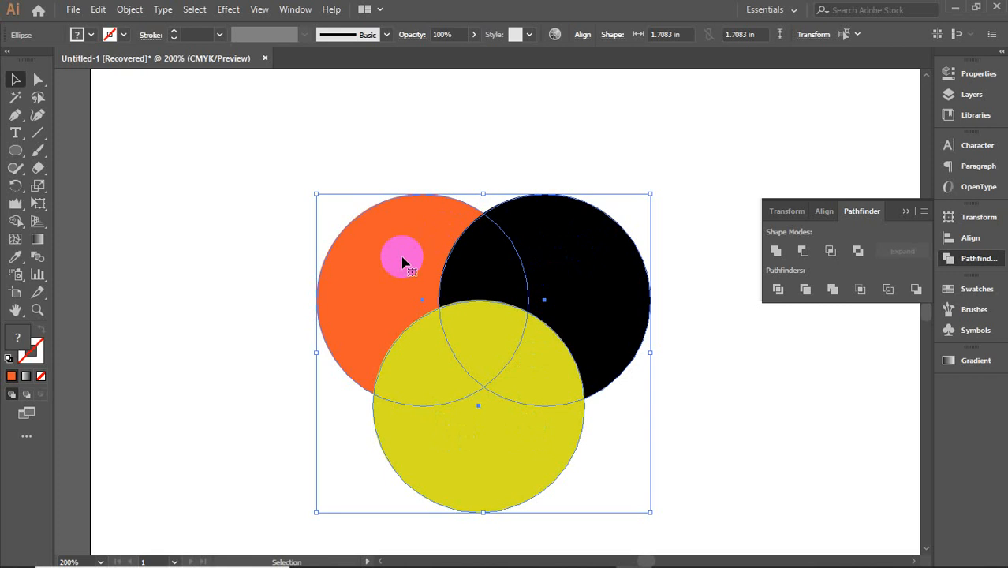
click(809, 292)
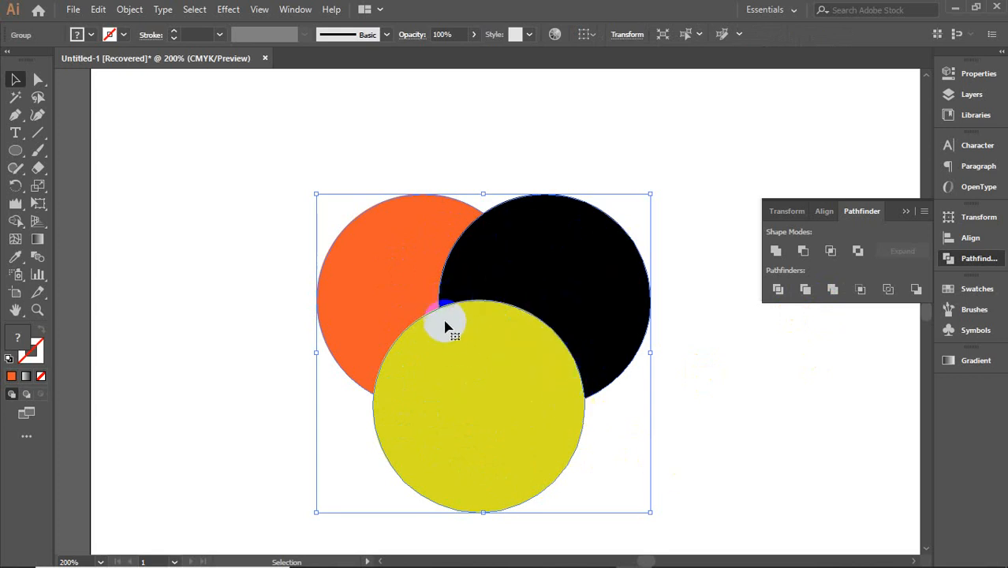
click(493, 252)
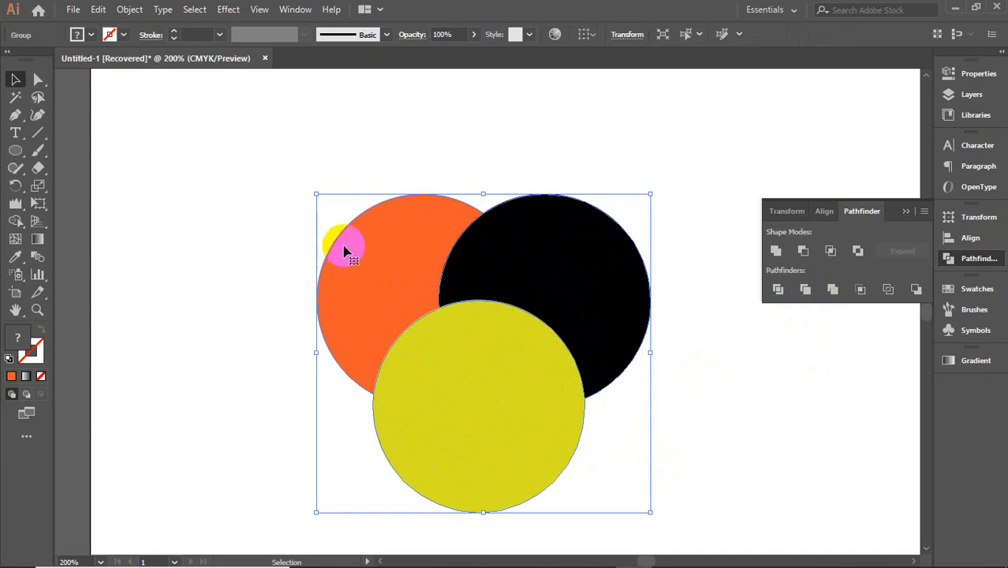
- Ungroup the trimmed circles and move the yellow-green piece about 0.27 in down and the black piece slightly to the right
right_click(569, 282)
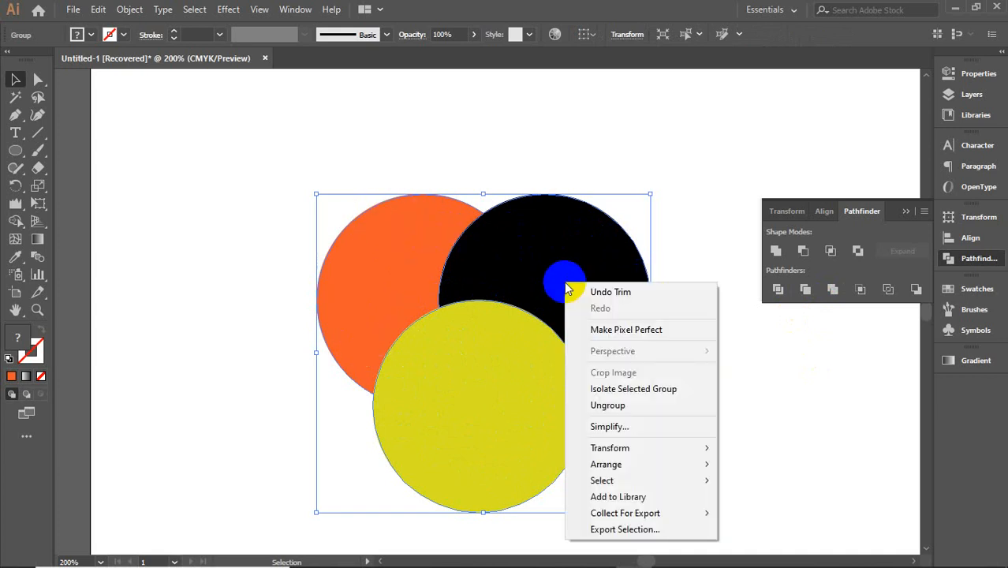
click(648, 405)
click(793, 377)
drag(490, 376, 485, 411)
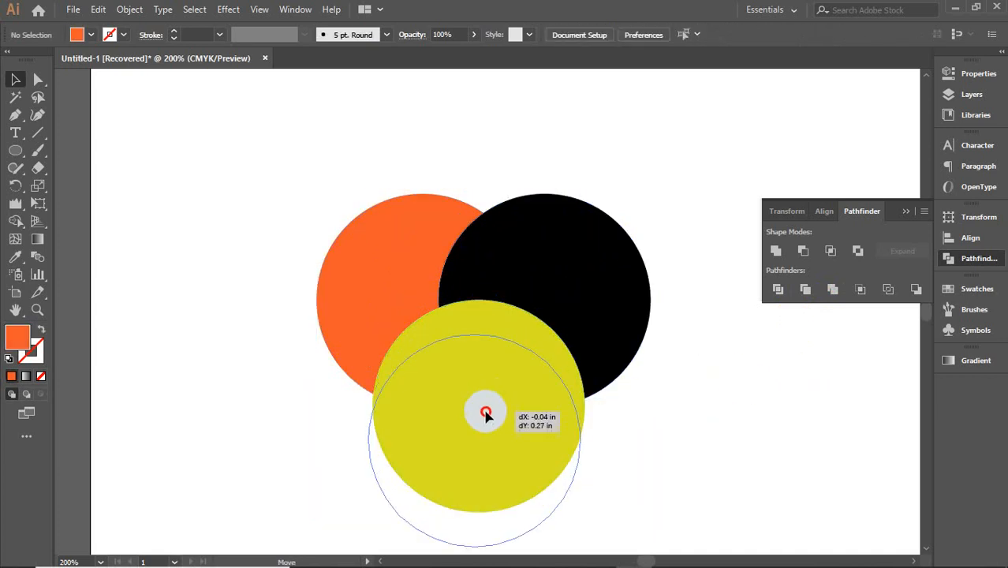
drag(599, 317, 634, 315)
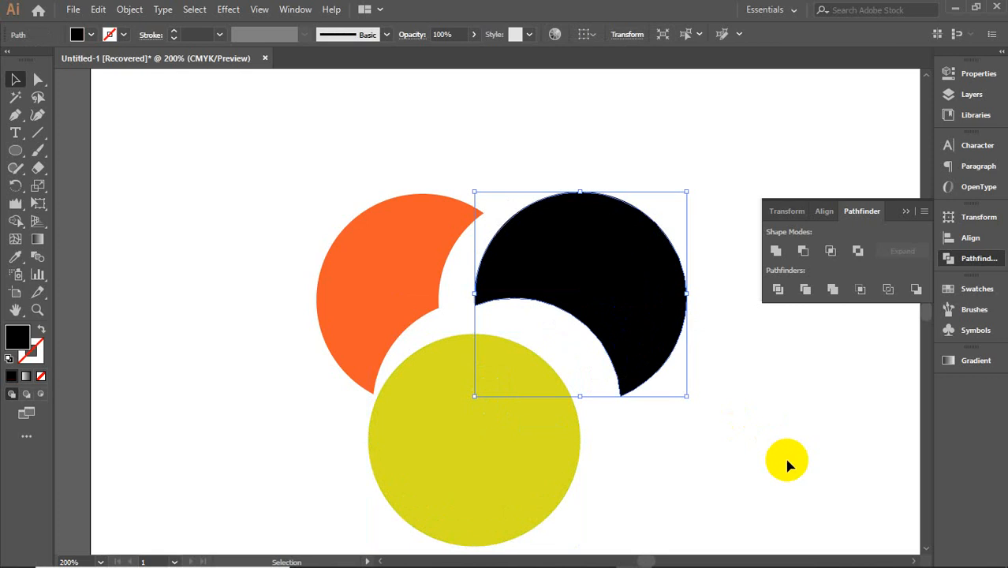
- Undo the piece moves, the ungrouping and the trim to restore the three whole circles
key(ctrl+z)
key(ctrl+z)
key(ctrl+z)
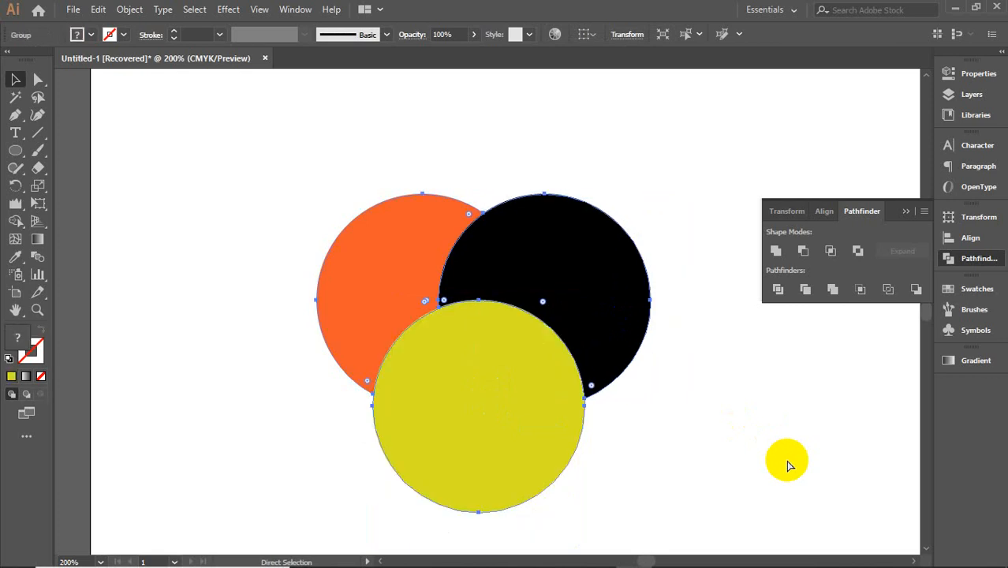
- Select all three overlapping circles, apply the Pathfinder Merge operation and ungroup the result
key(ctrl+a)
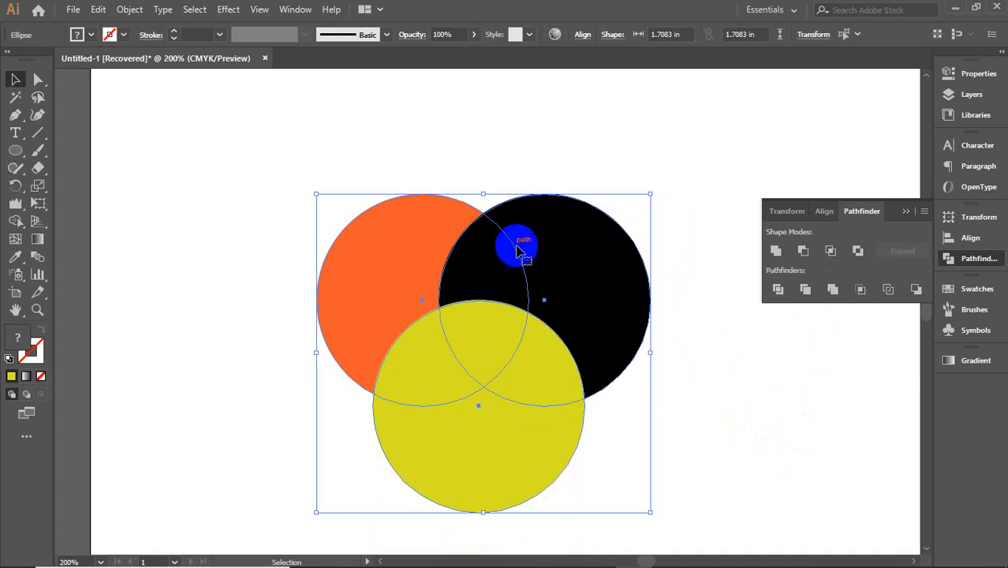
click(833, 291)
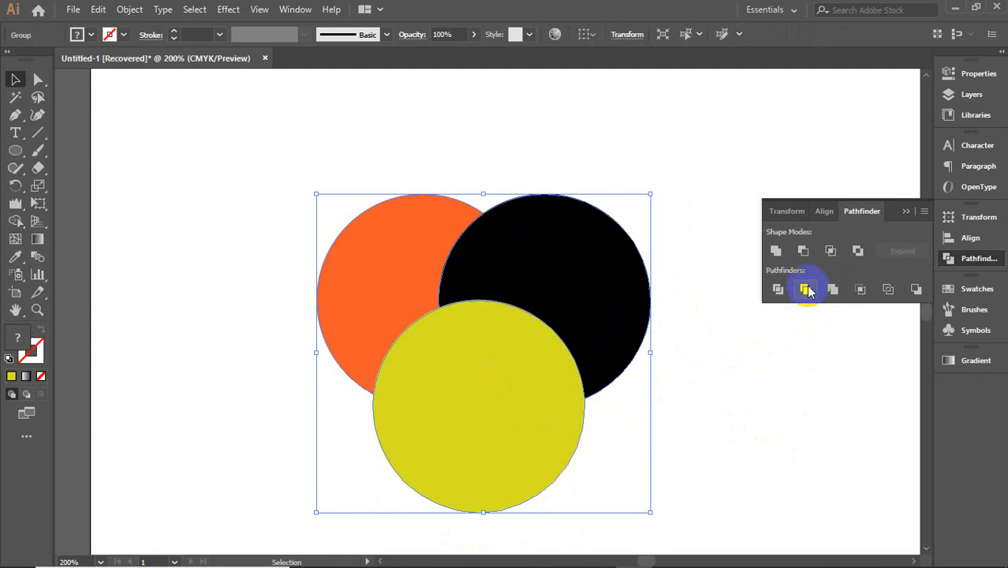
click(805, 291)
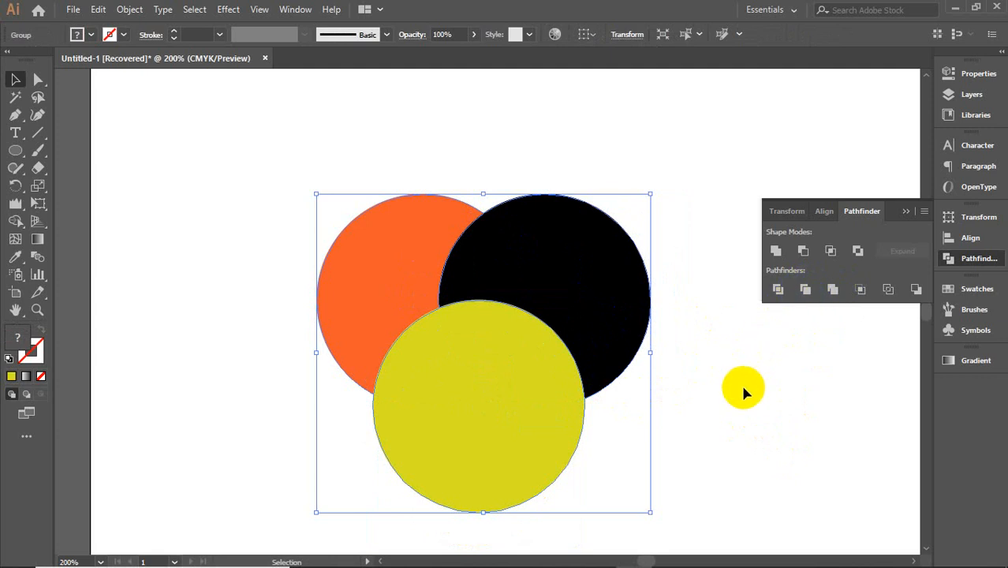
right_click(490, 329)
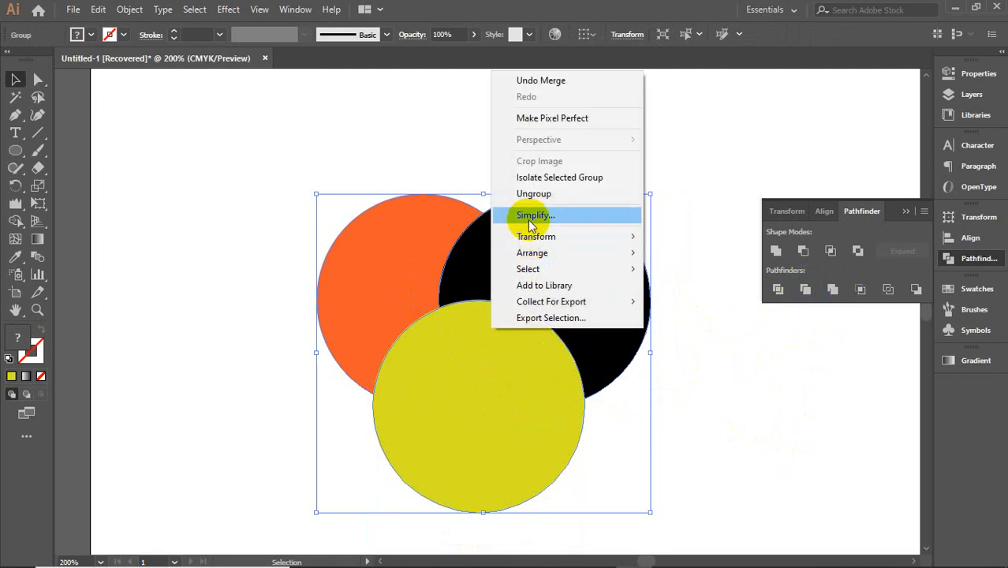
click(534, 196)
click(687, 321)
- Move the merged yellow-green piece down, the black piece right and the orange piece left to separate them
drag(511, 434, 512, 477)
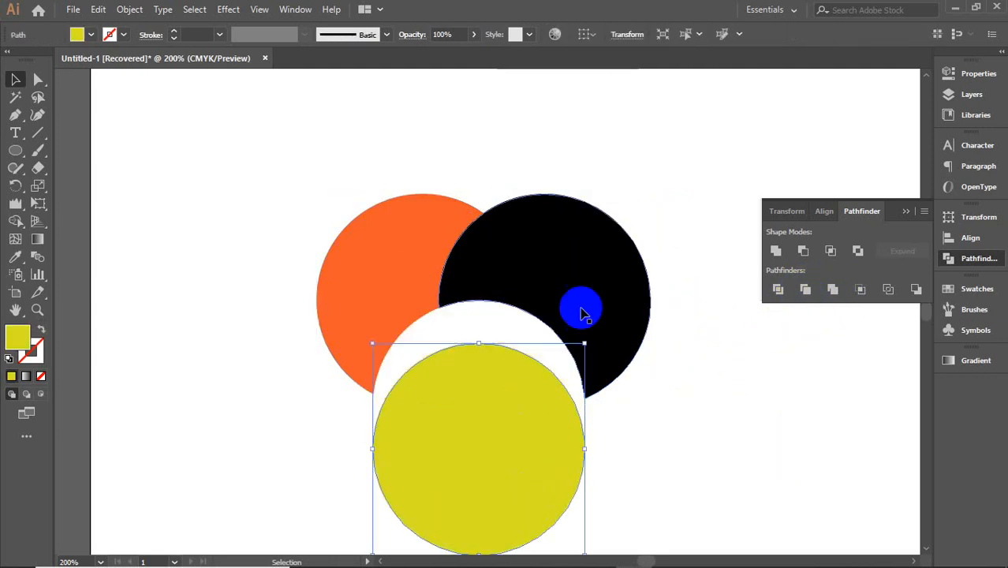
drag(581, 313, 617, 313)
drag(416, 266, 388, 266)
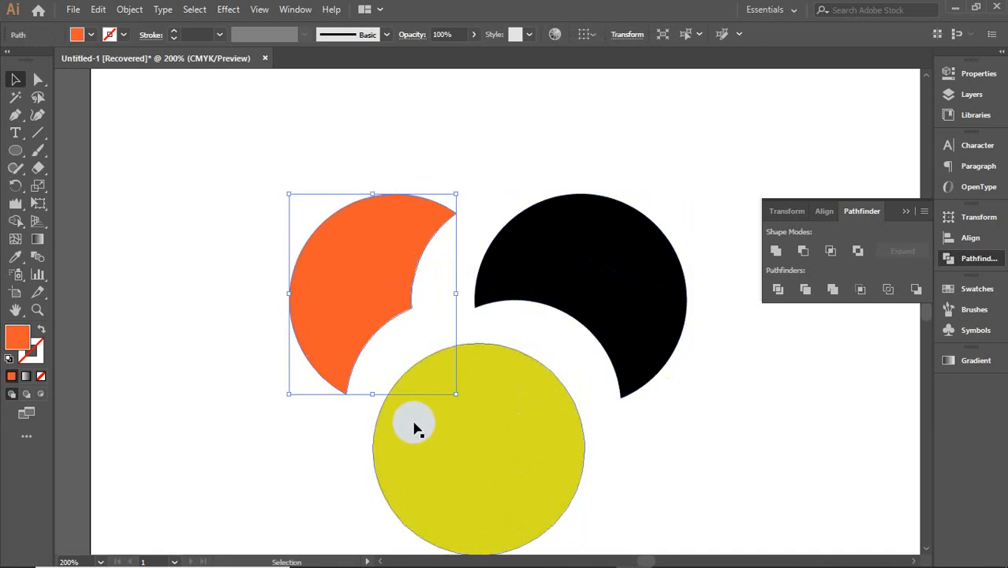
- Undo the three piece moves, the ungrouping and the merge to restore the selected whole circles
key(ctrl+z)
key(ctrl+z)
key(ctrl+z)
key(ctrl+z)
key(ctrl+z)
key(ctrl+z)
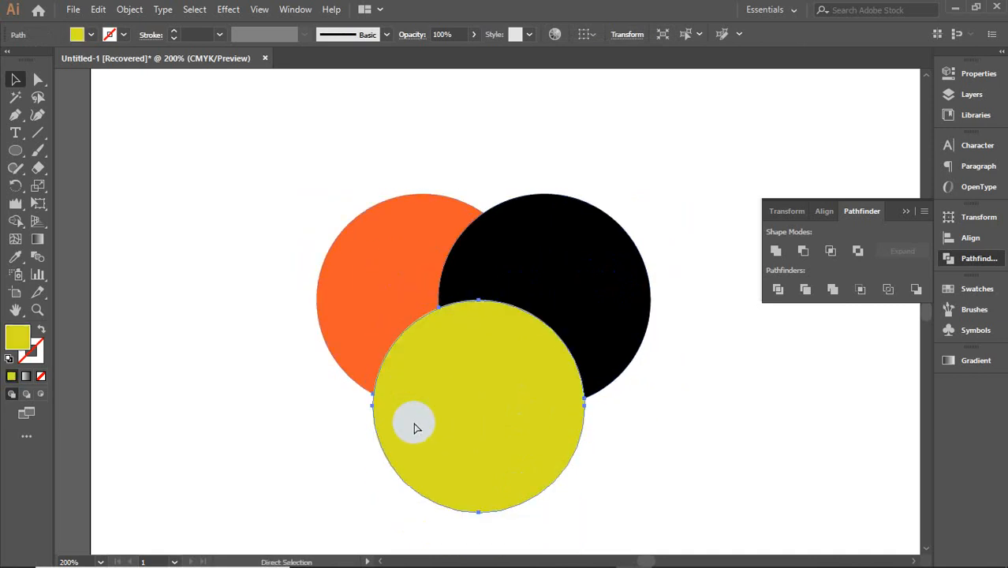
click(415, 416)
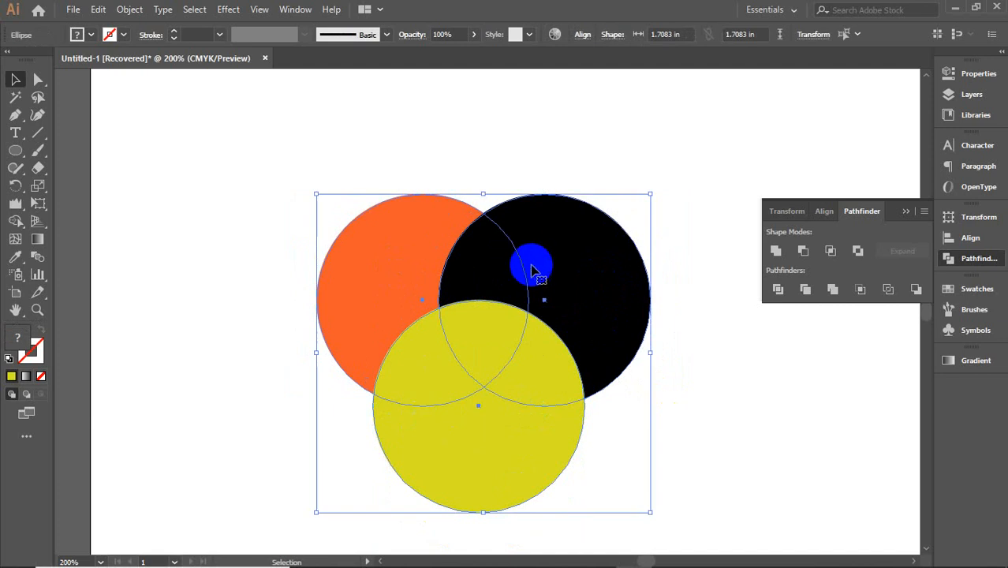
- Try the Pathfinder Crop operation on the three selected circles and undo it
click(861, 289)
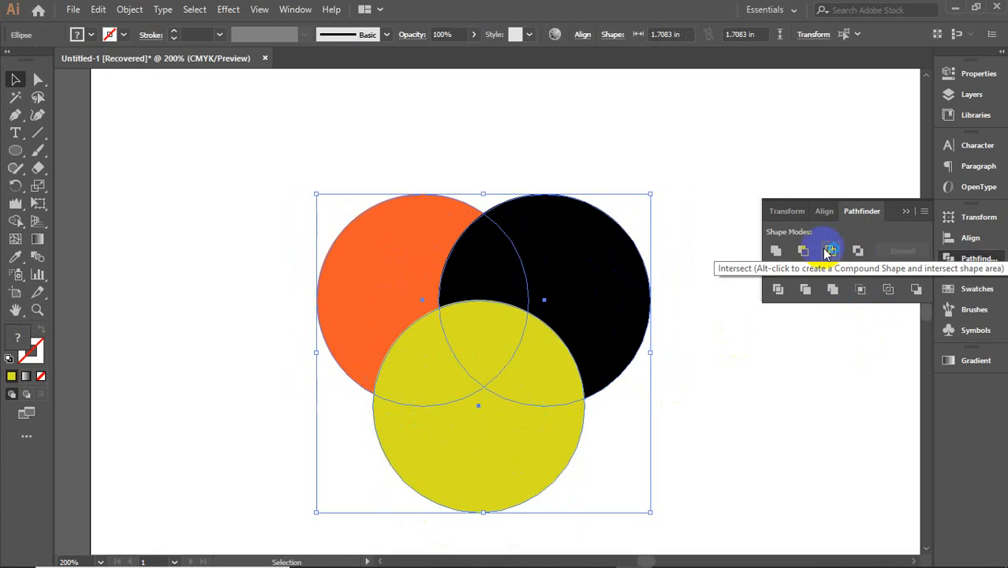
click(861, 291)
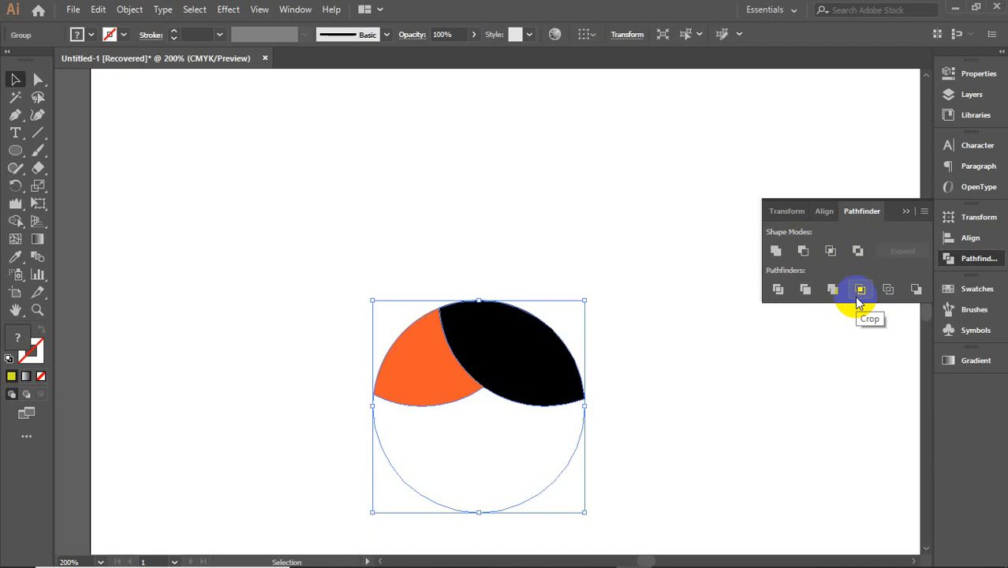
key(ctrl+z)
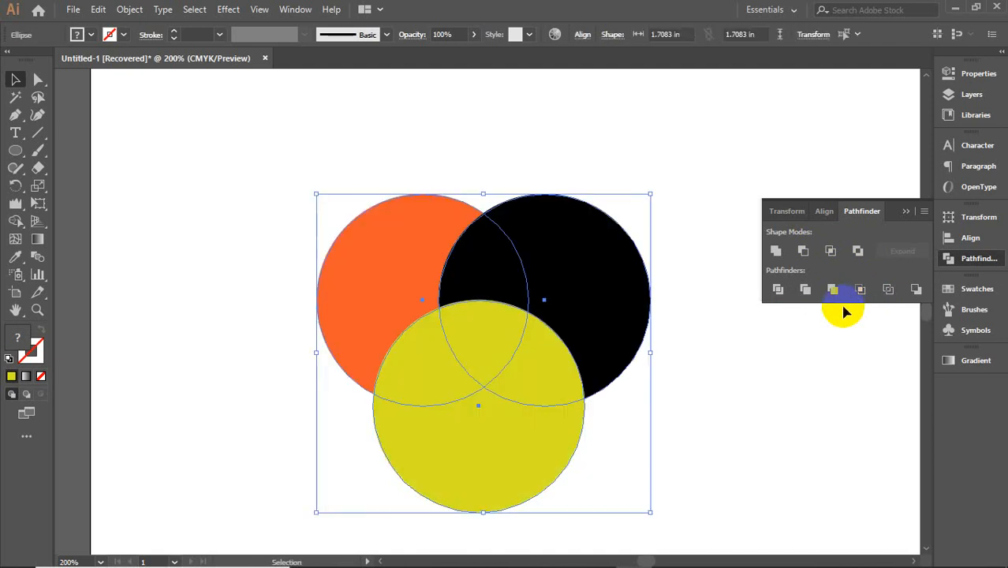
- Move the yellow-green circle well clear of the others and select the overlapping orange and black circles
click(771, 391)
drag(525, 461, 899, 497)
drag(391, 164, 570, 387)
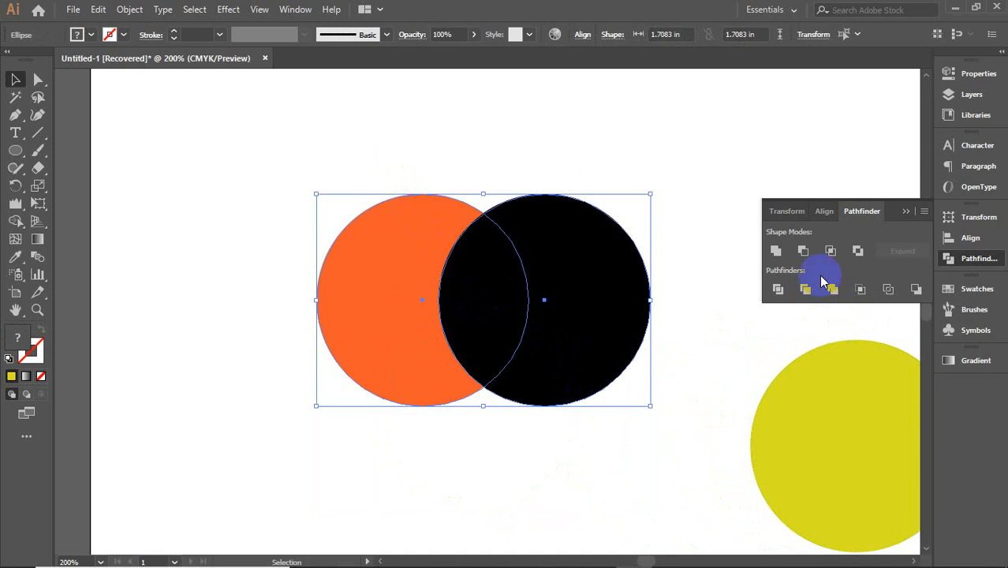
- Try the Intersect shape mode on the orange and black circles and undo it
click(830, 250)
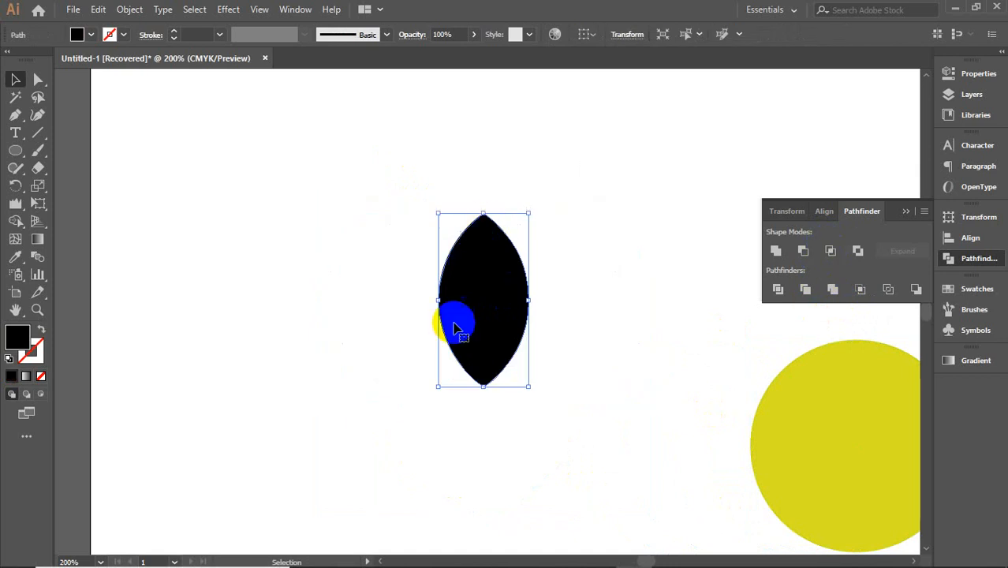
drag(454, 327, 483, 284)
key(ctrl+z)
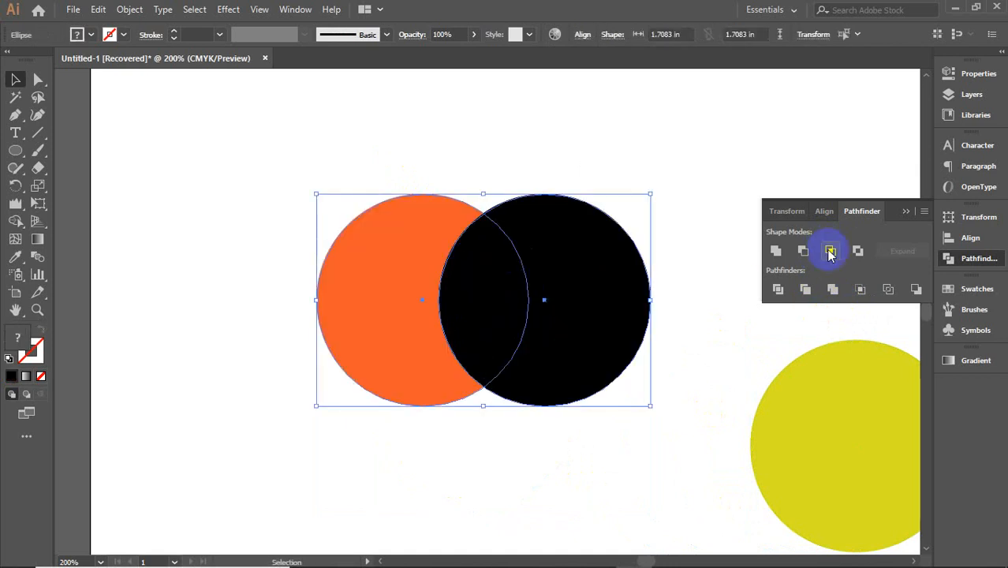
- Compare Crop with Intersect on the orange and black circles, undoing each operation after applying it
click(859, 290)
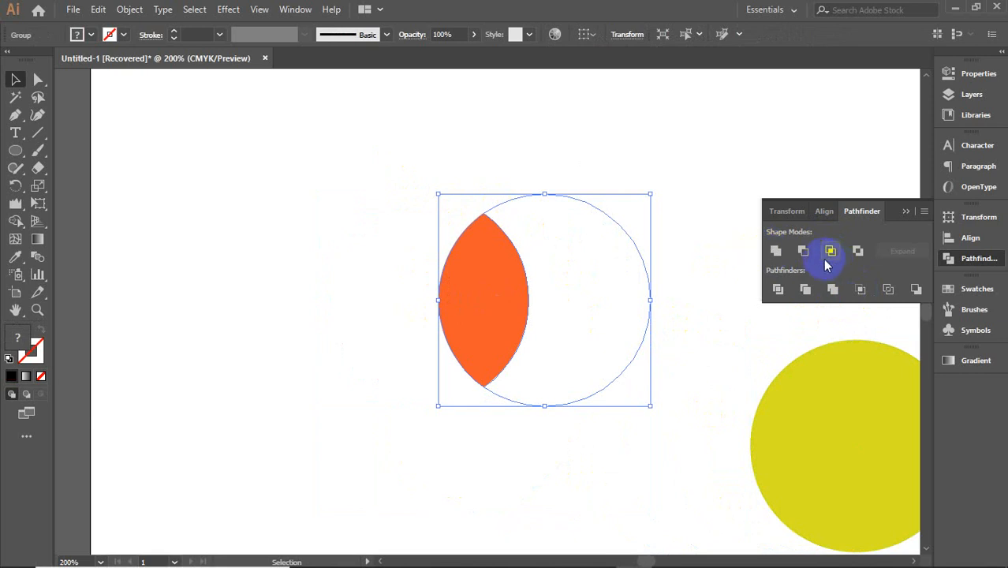
key(ctrl+z)
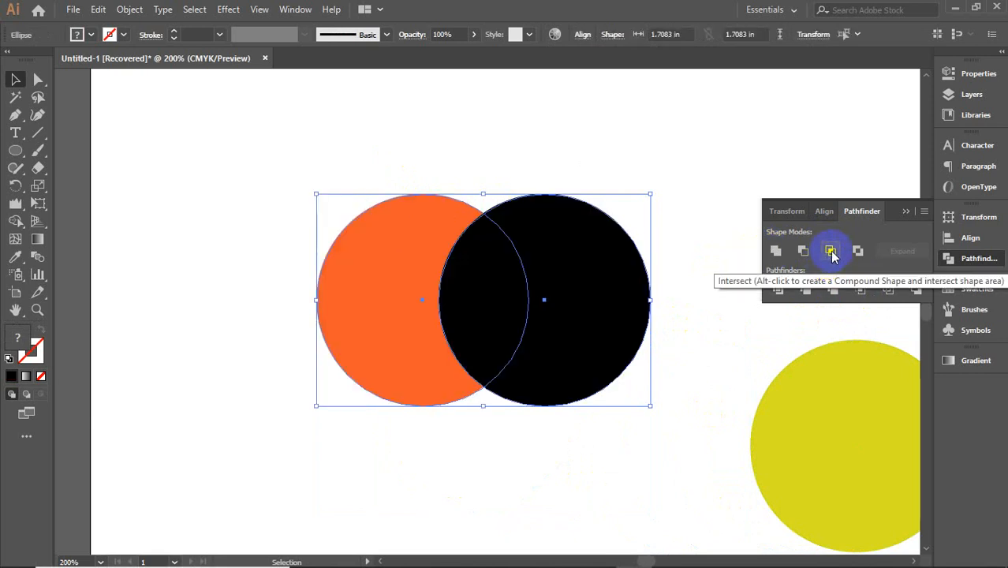
click(829, 251)
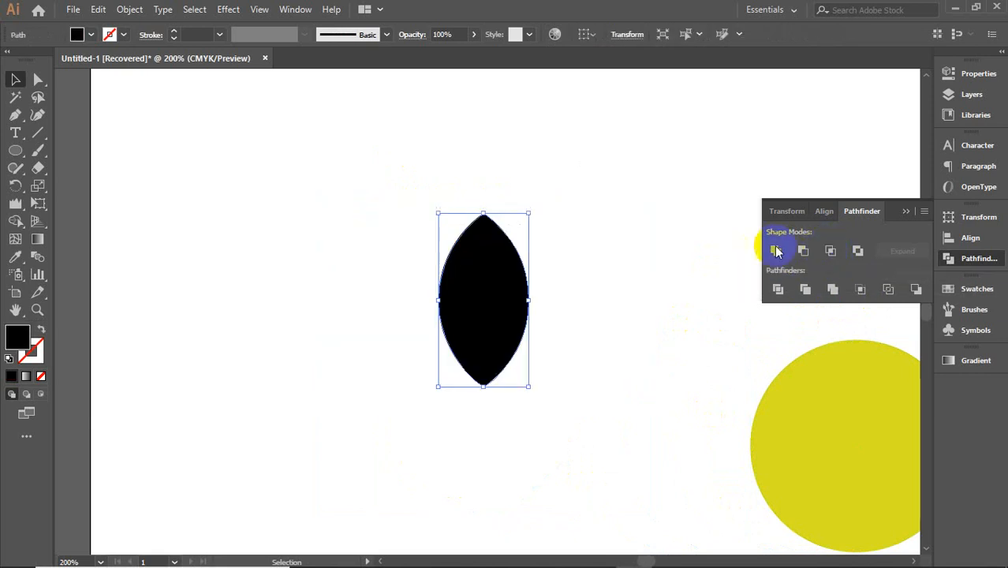
key(ctrl+z)
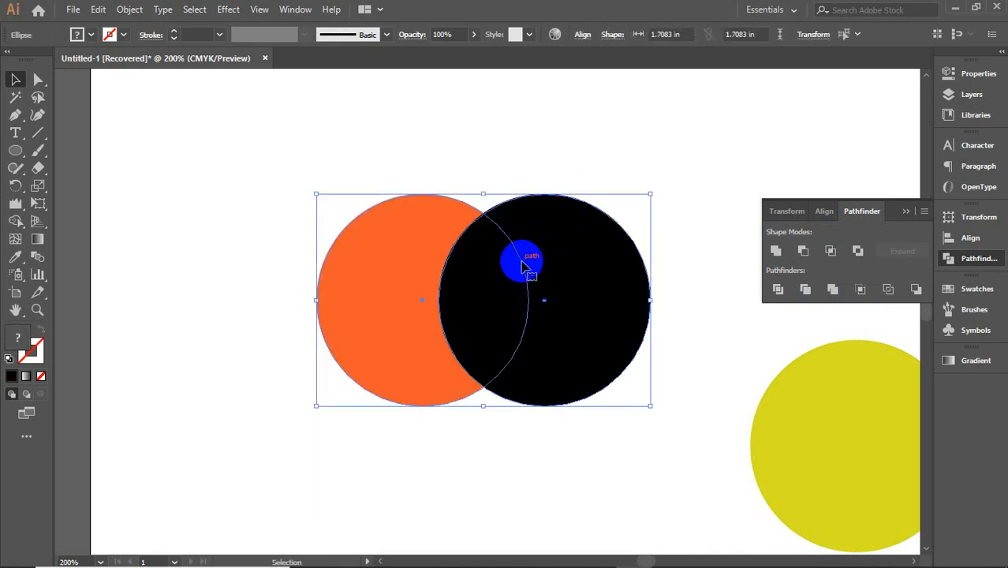
- Crop the orange and black circles with Pathfinder, ungroup the result and deselect it
click(862, 290)
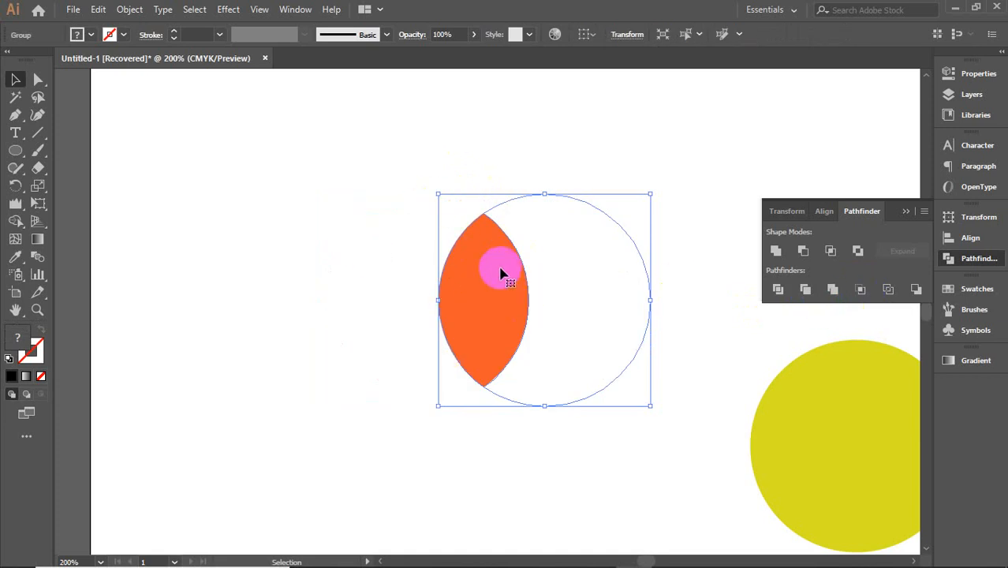
right_click(606, 250)
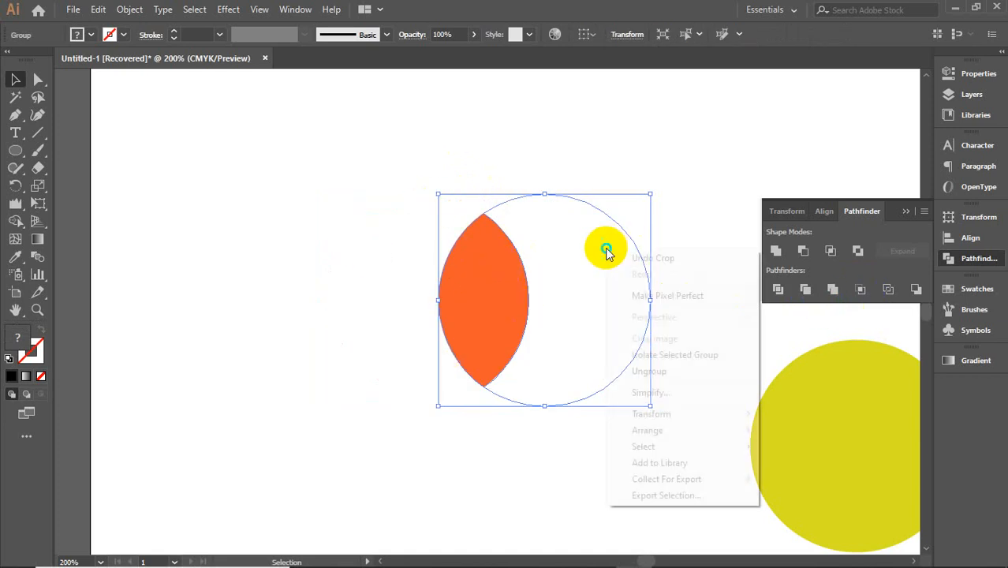
click(652, 372)
click(696, 207)
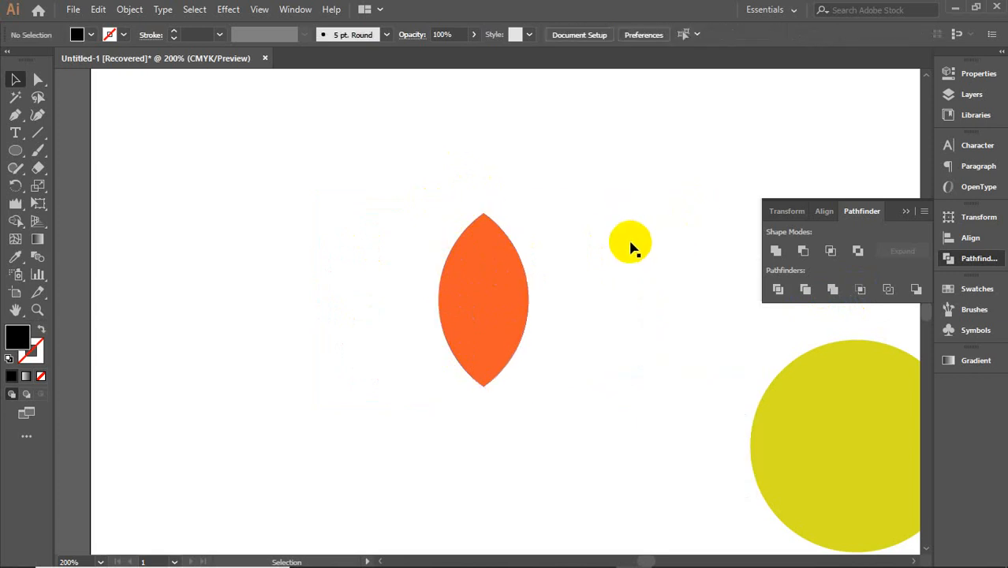
- Move the unfilled crescent away from the orange lens and fill it with the yellow-green circle's colour using the Eyedropper
drag(631, 248, 685, 241)
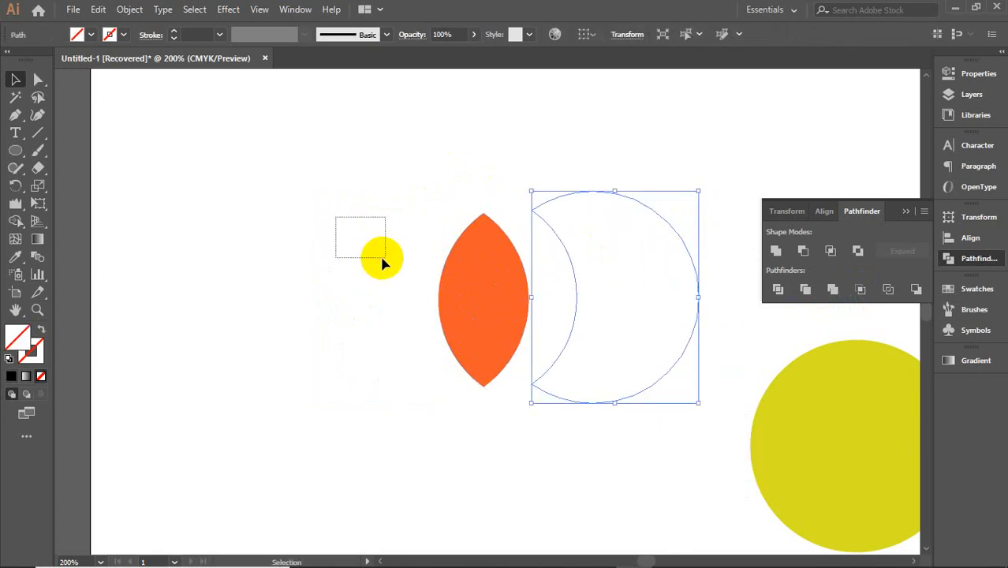
drag(382, 262, 406, 290)
drag(553, 182, 638, 264)
key(i)
click(841, 403)
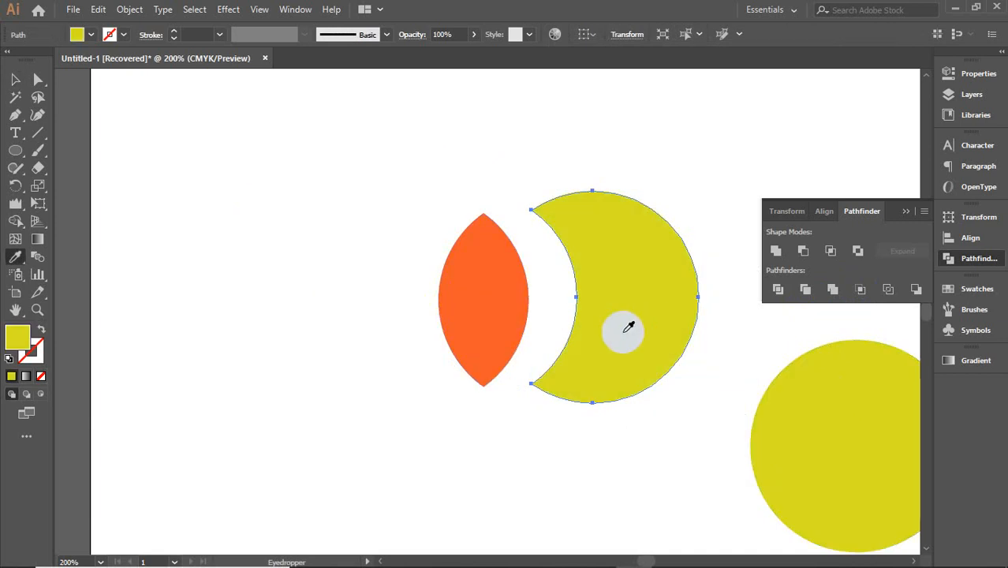
- Undo the crescent fill and move, the ungrouping, the crop and the yellow-green circle's move
key(ctrl+z)
key(ctrl+z)
key(ctrl+z)
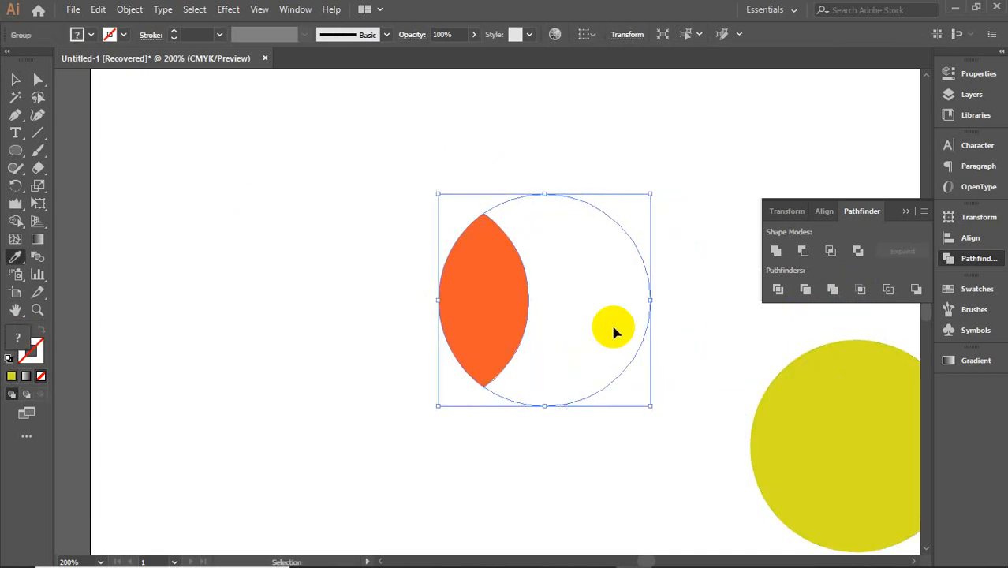
key(ctrl+z)
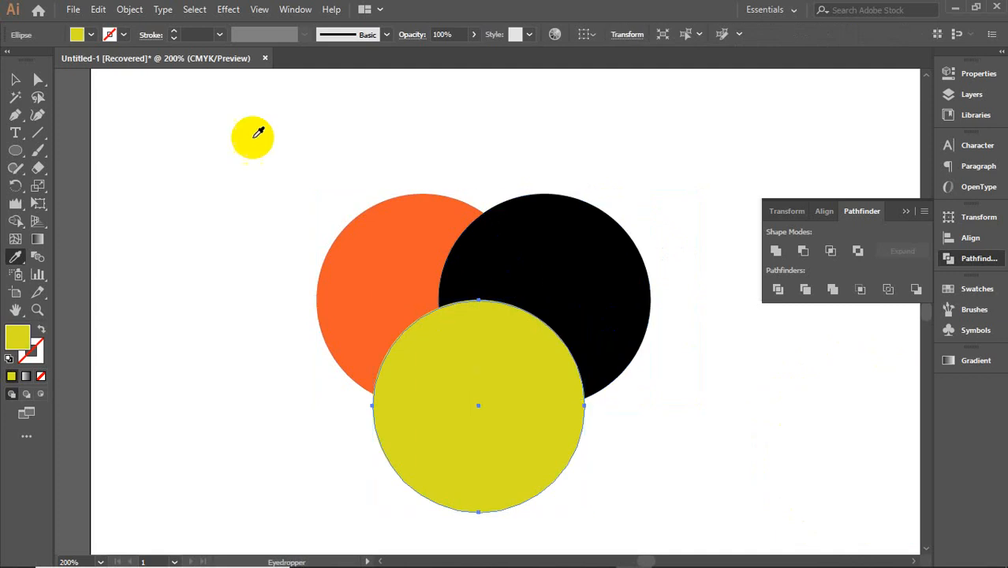
- Select all three overlapping circles, apply the Pathfinder Outline operation and deselect the resulting outlines
key(v)
drag(314, 85, 553, 377)
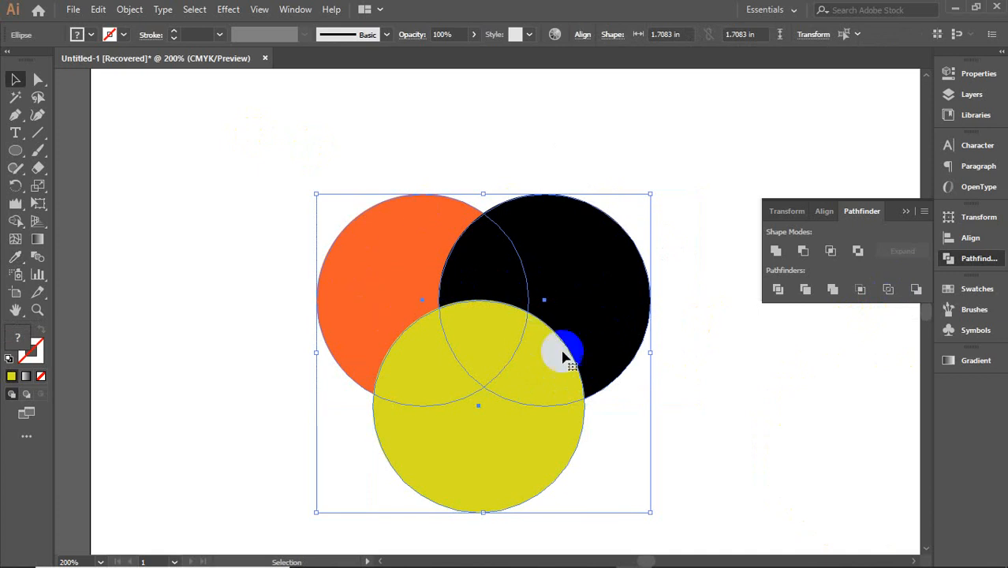
click(888, 289)
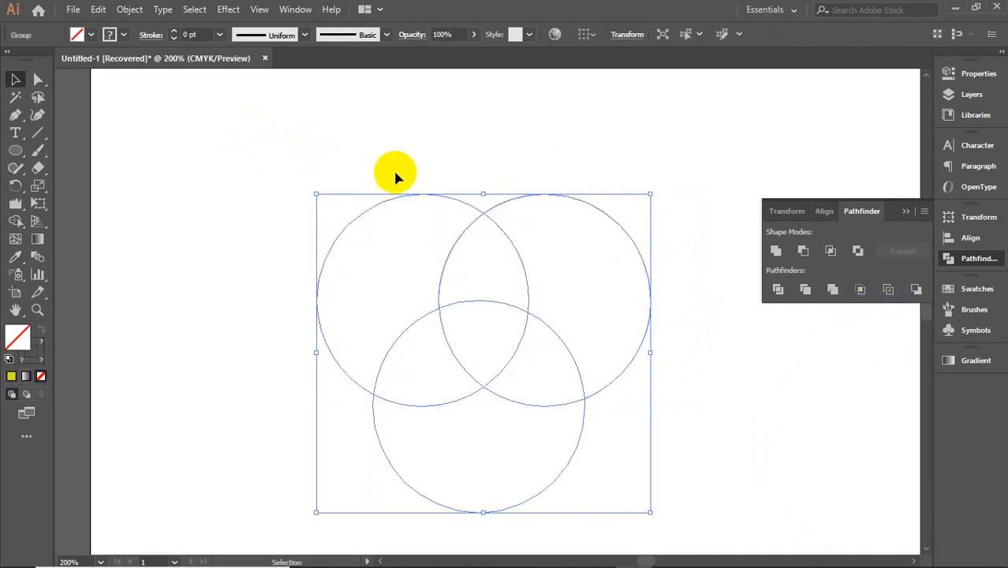
click(716, 335)
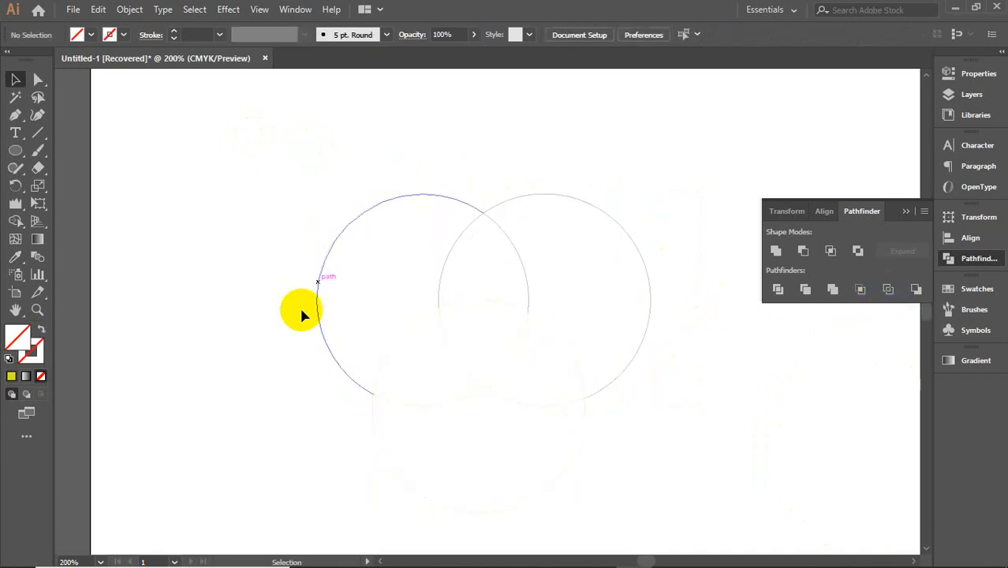
- Select the outlined circles group, ungroup it into separate path segments and clear the selection
click(442, 338)
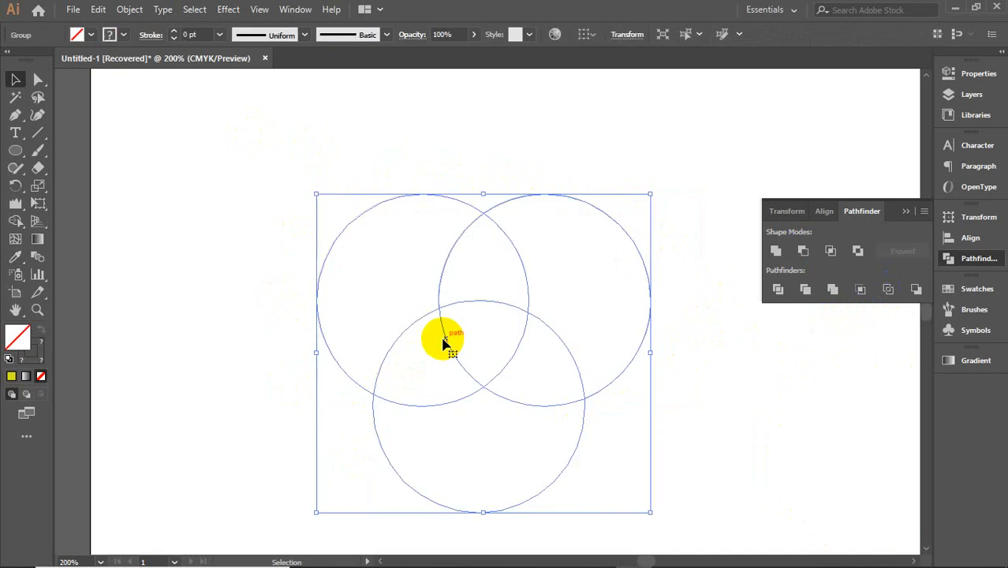
right_click(446, 338)
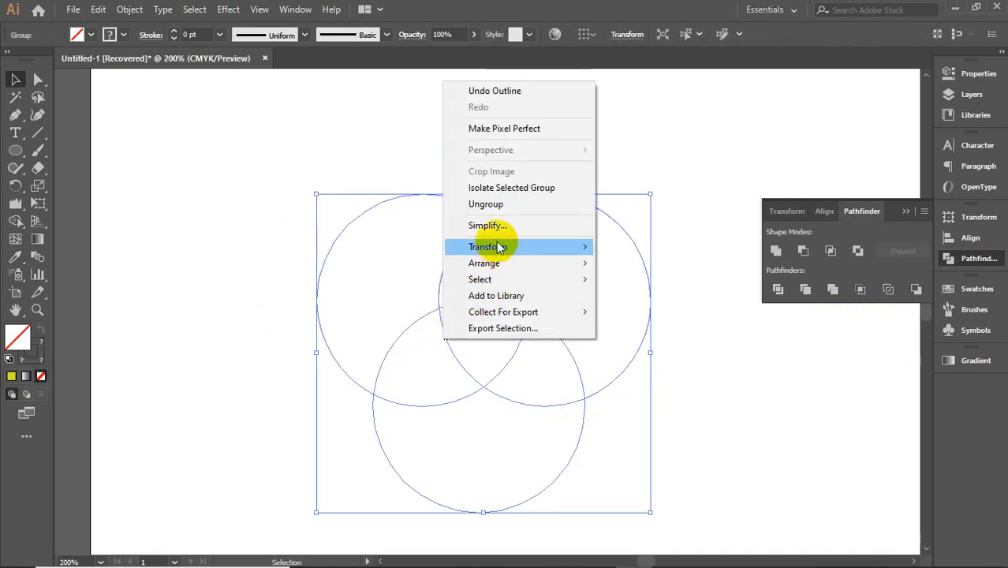
click(495, 203)
click(700, 333)
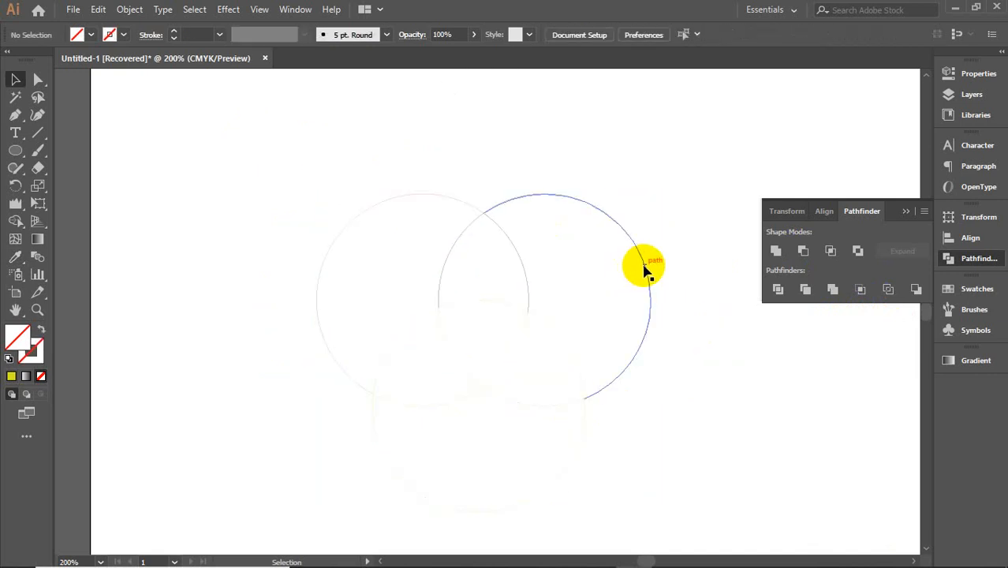
- Move the black circle's outer arc and the two inner arcs of the upper overlap away from their original positions
drag(644, 271, 671, 264)
drag(515, 252, 535, 253)
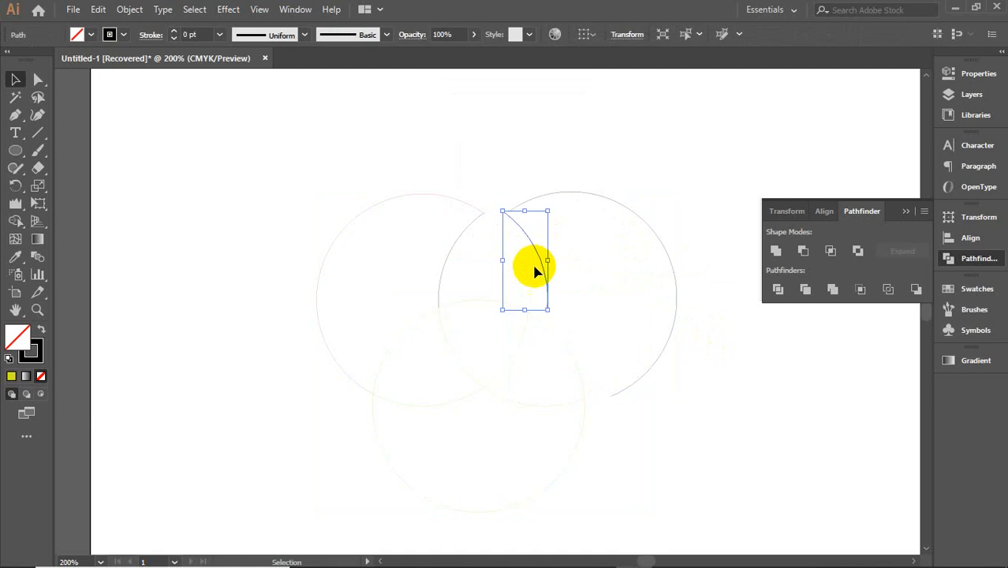
drag(469, 241, 479, 252)
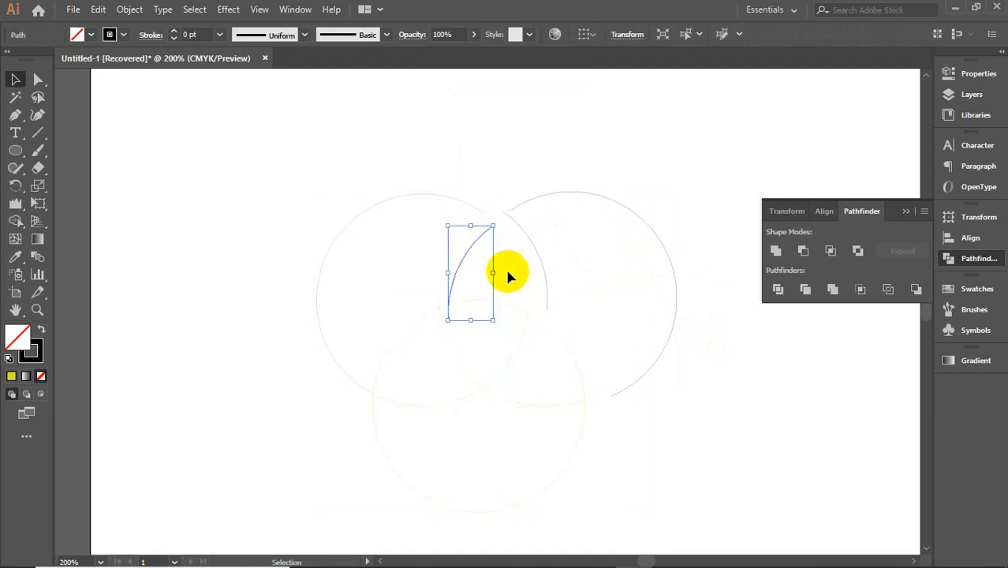
- Undo the arc moves, the ungrouping and the Outline operation, and clear the selection
key(ctrl+z)
key(ctrl+z)
key(ctrl+z)
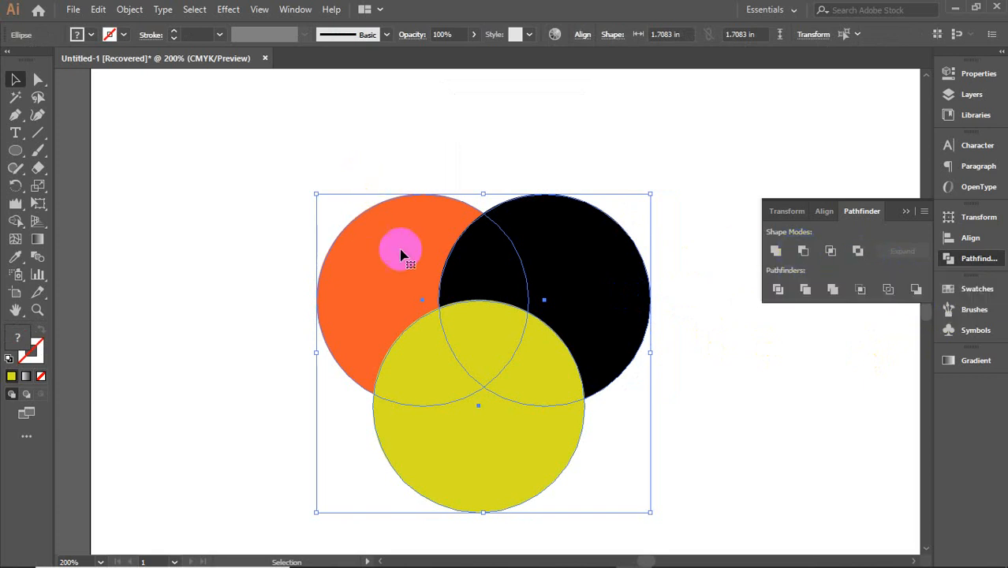
click(790, 439)
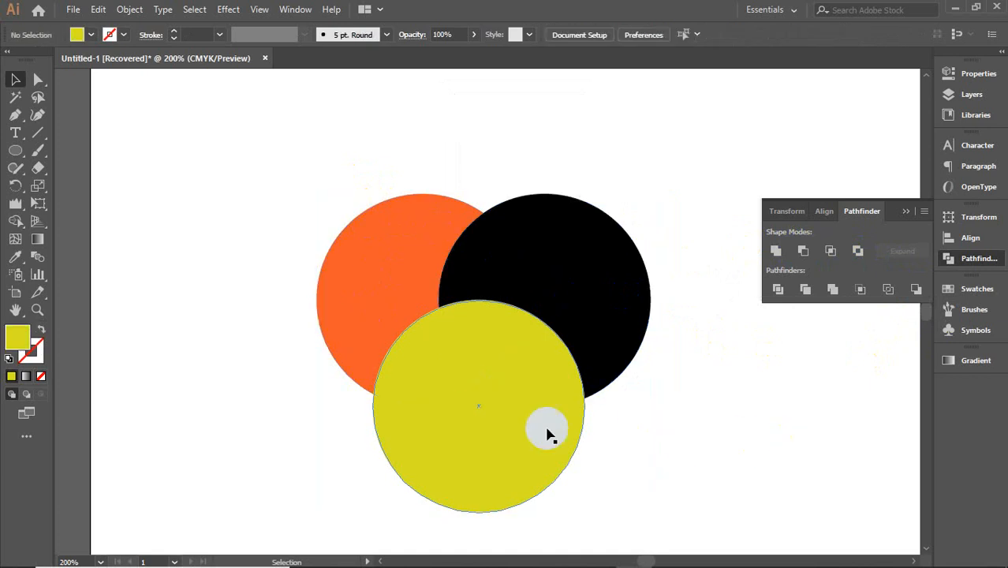
- Delete the yellow-green circle and subtract the black circle from the orange one with the Pathfinder Minus Front operation
click(530, 418)
key(Delete)
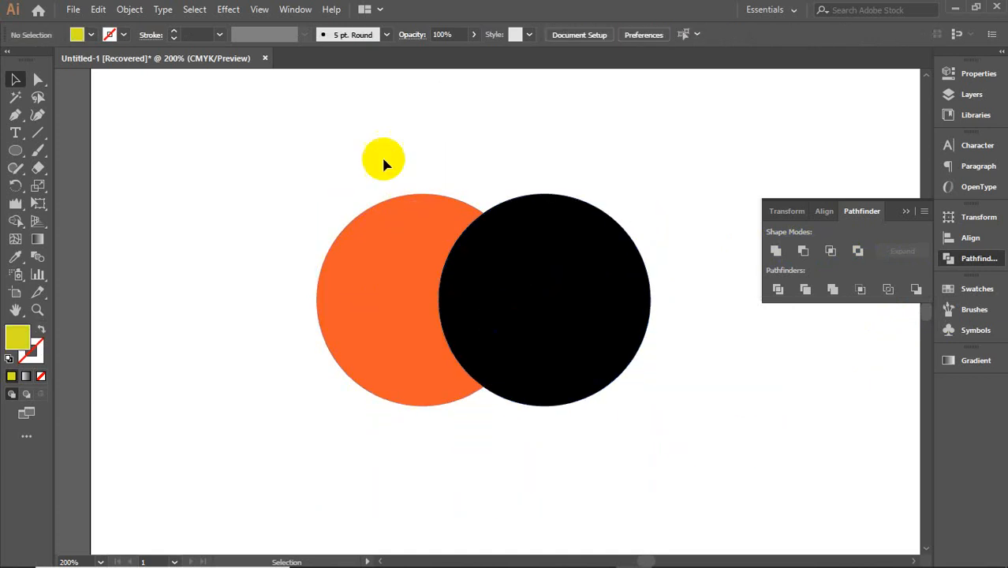
drag(384, 156, 580, 367)
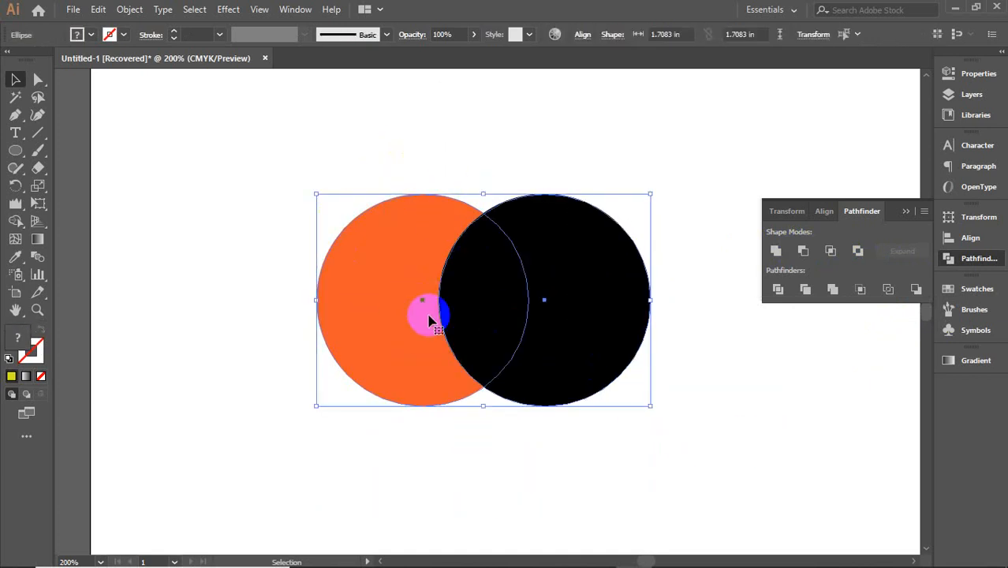
click(802, 249)
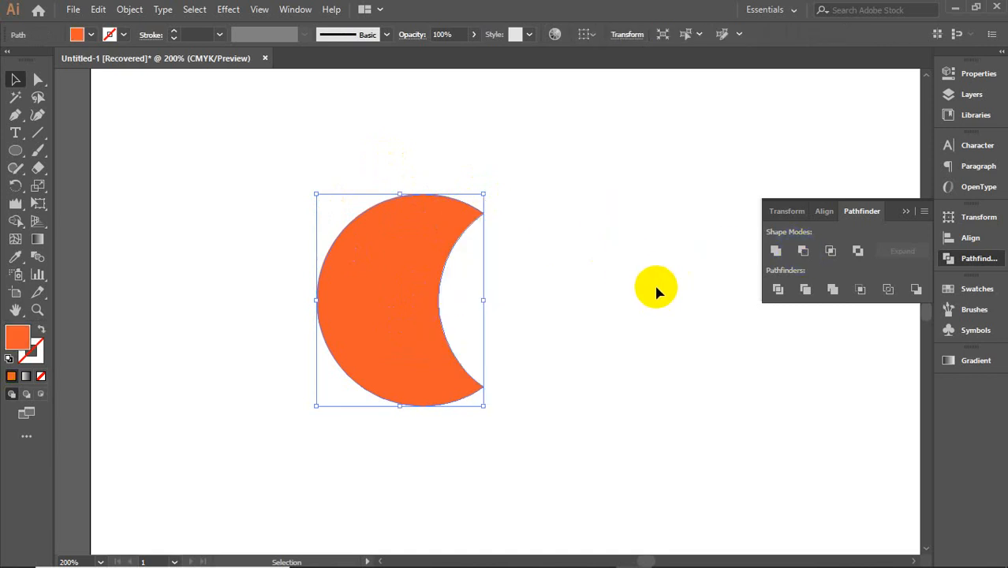
- Undo Minus Front, reselect the orange and black circles and apply the Pathfinder Minus Back operation
key(ctrl+z)
key(ctrl+z)
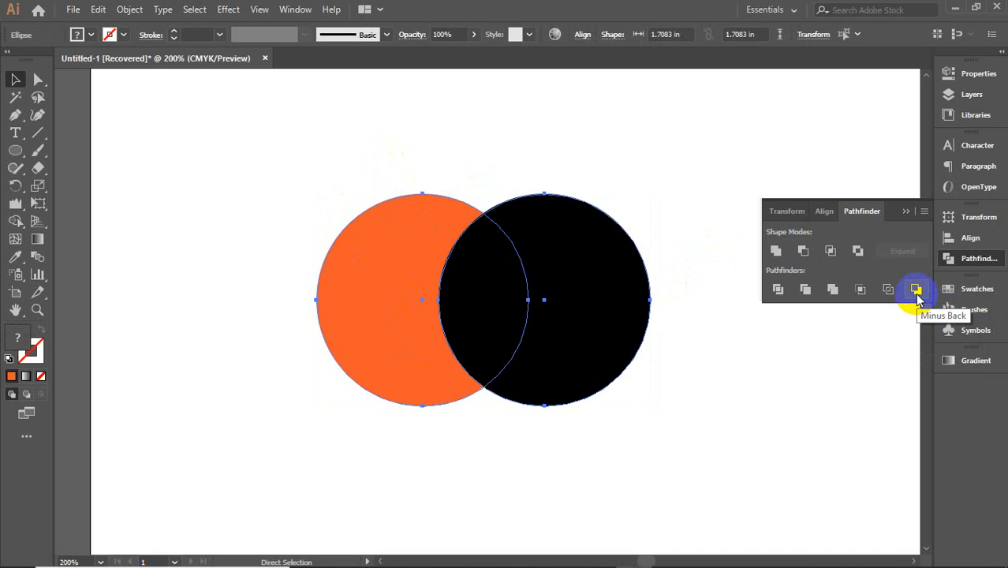
click(353, 295)
shift+click(504, 338)
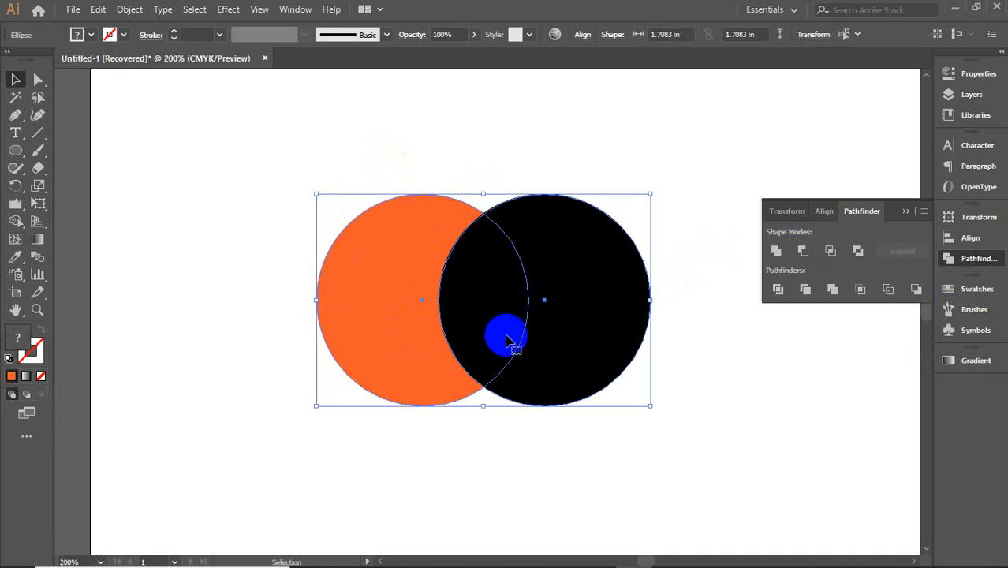
click(916, 290)
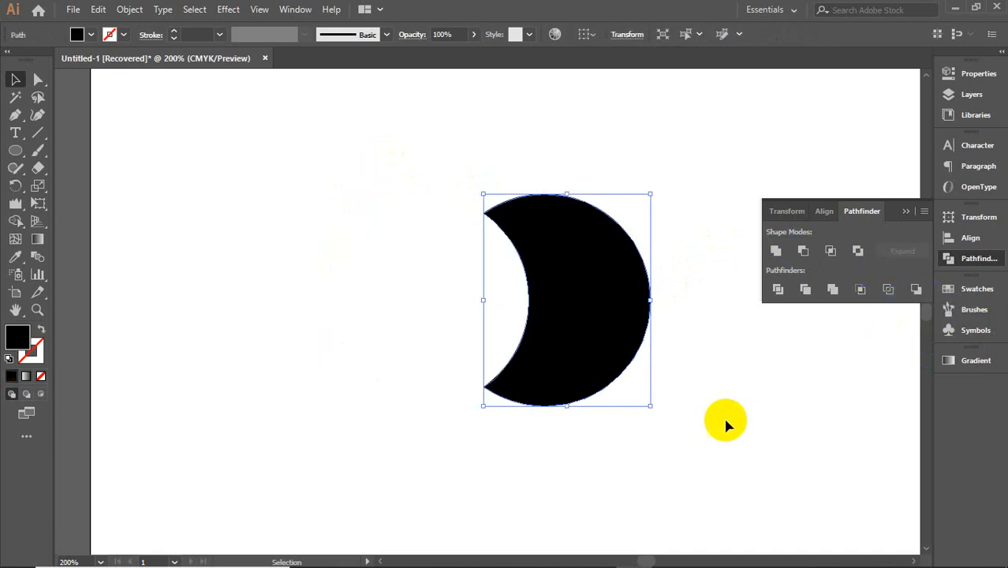
- Undo the Minus Back operation and the deletion of the yellow-green circle
key(ctrl+z)
key(ctrl+z)
key(ctrl+z)
key(ctrl+z)
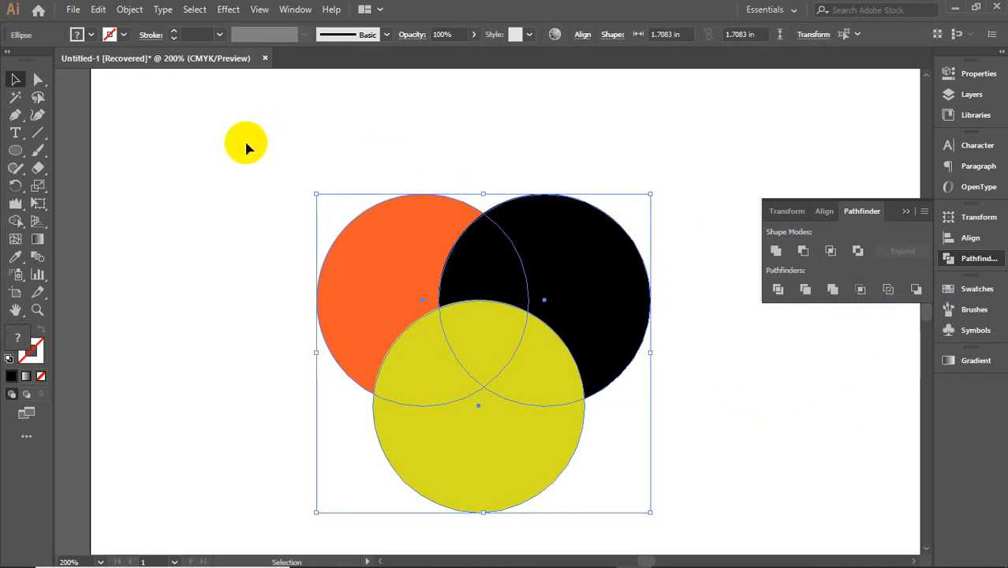
drag(247, 145, 571, 410)
key(Delete)
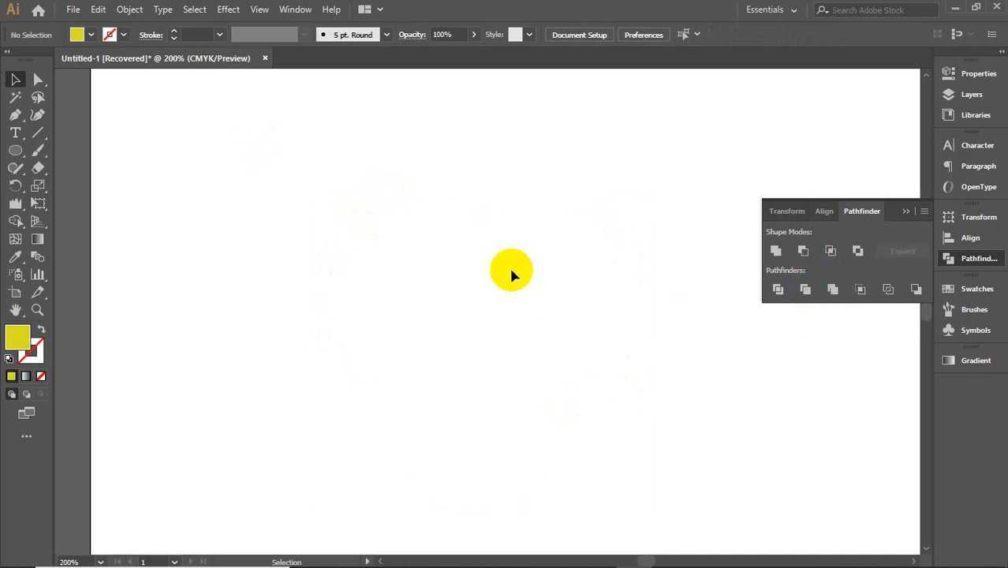
click(904, 212)
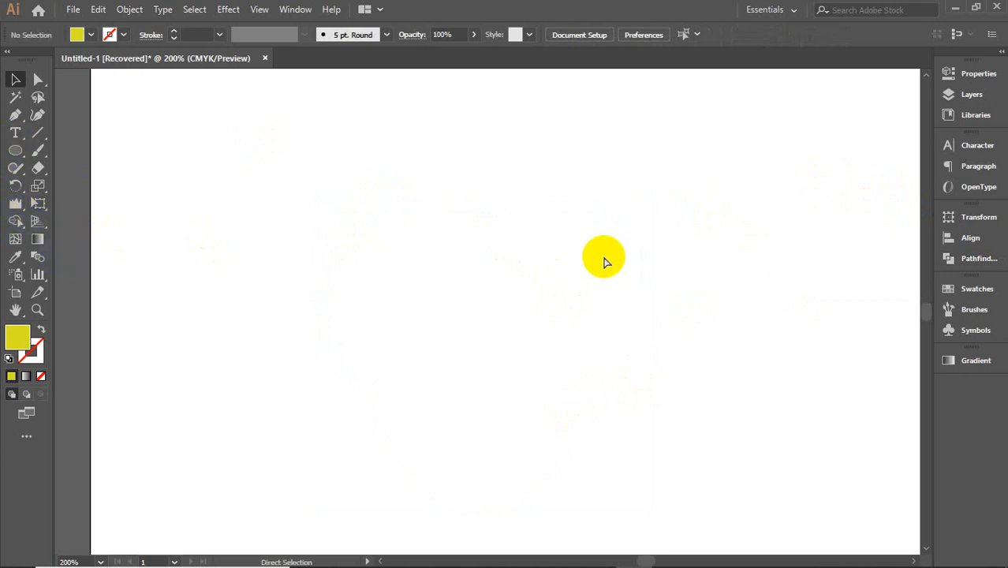
click(603, 260)
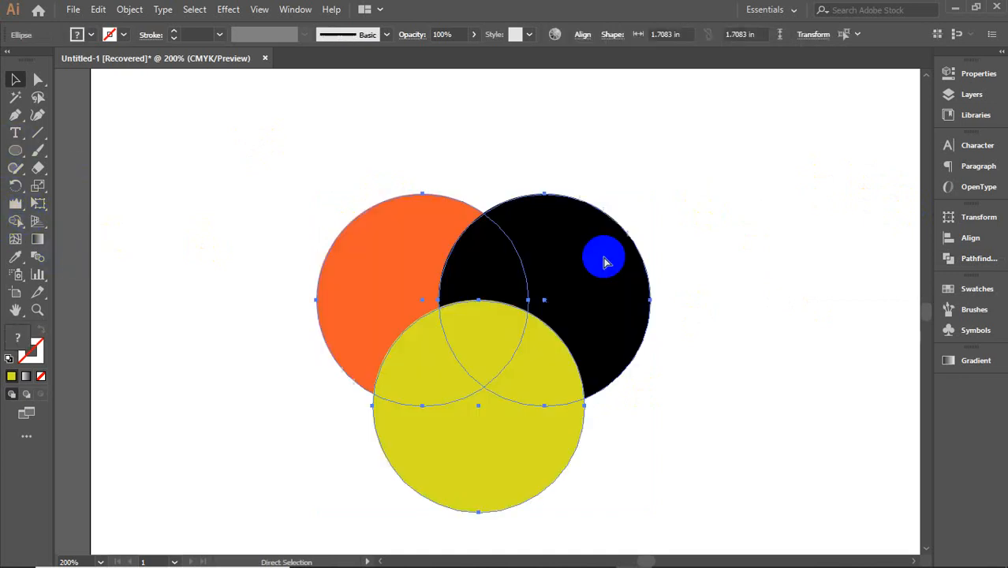
shift+click(499, 253)
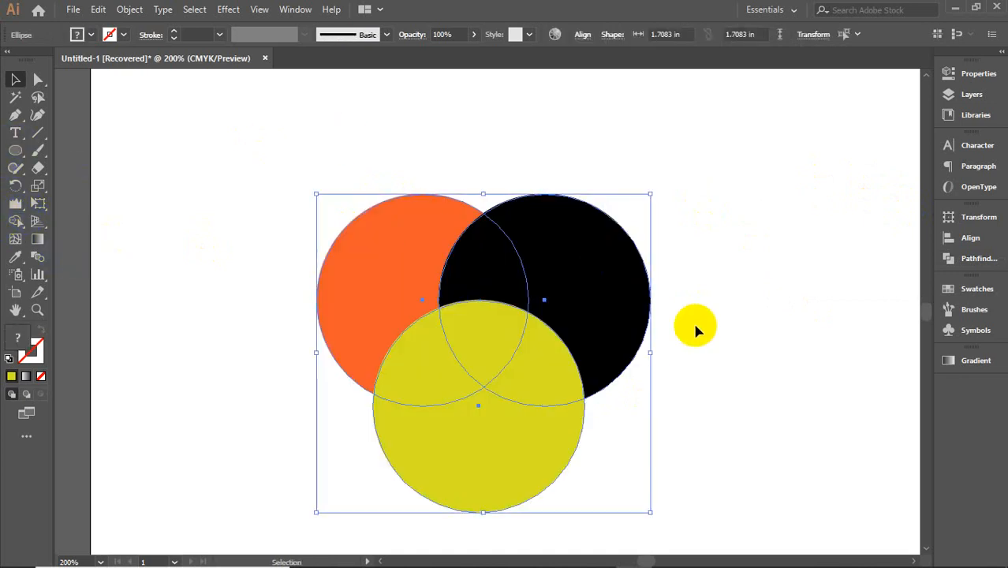
click(718, 315)
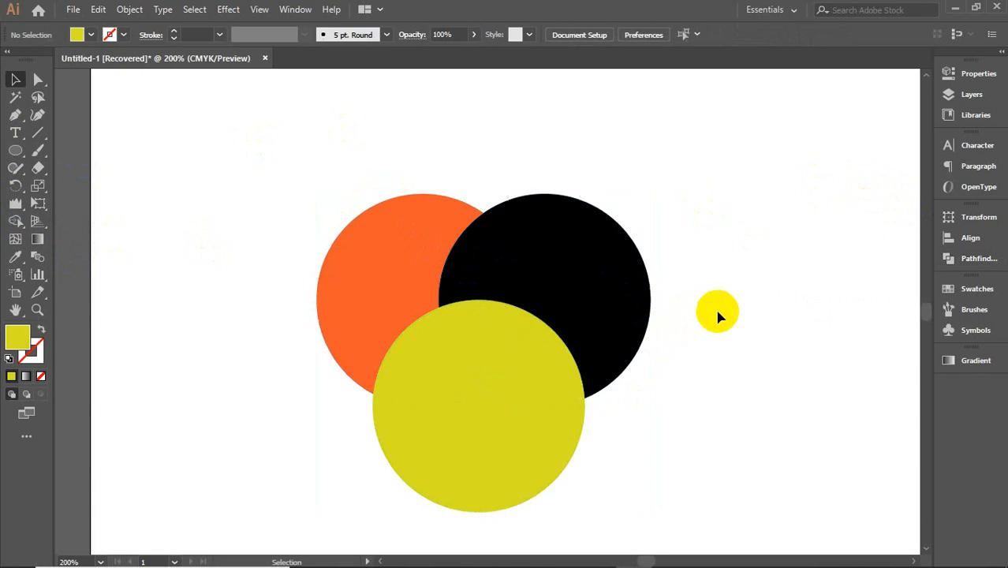
- Delete the yellow-green circle and select the remaining orange and black circles
click(540, 417)
key(Delete)
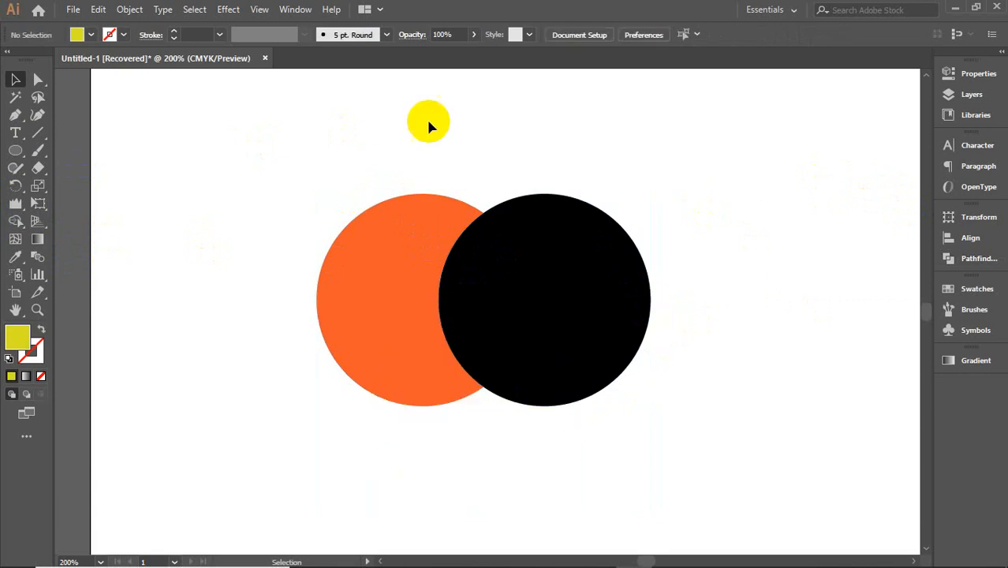
drag(368, 147, 580, 365)
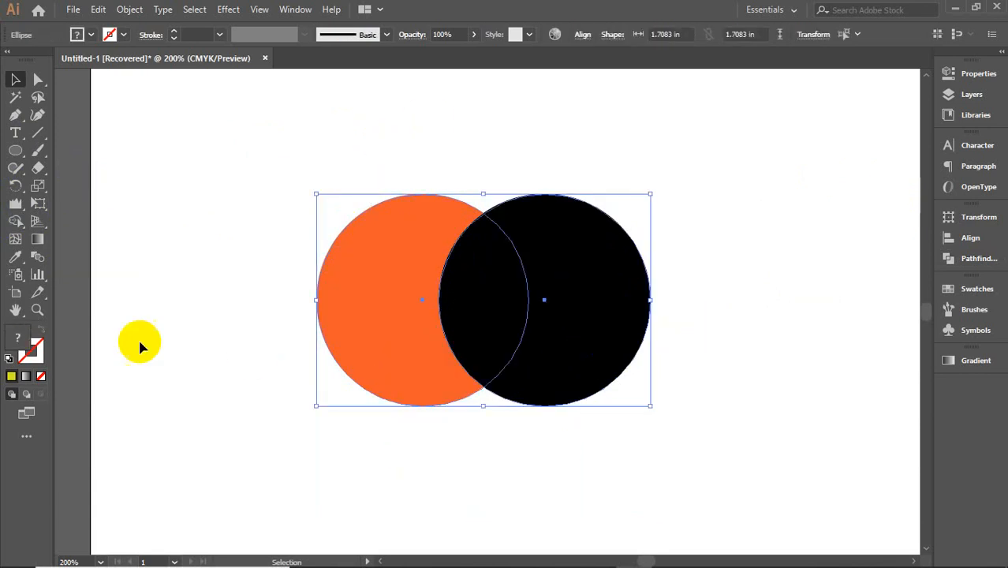
- Show the Pathfinder options and merge the orange and black circles into one shape with the Shape Builder tool
click(14, 223)
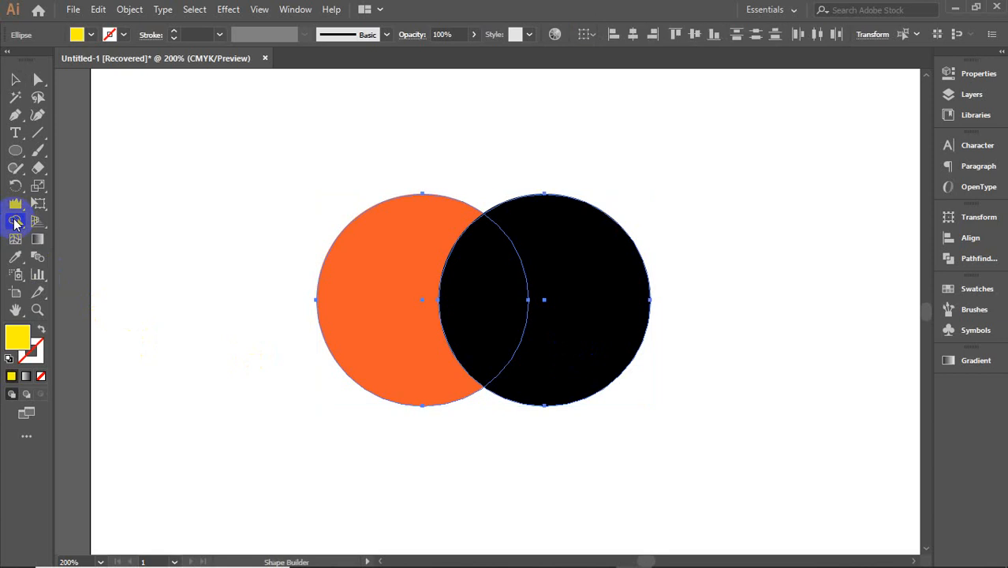
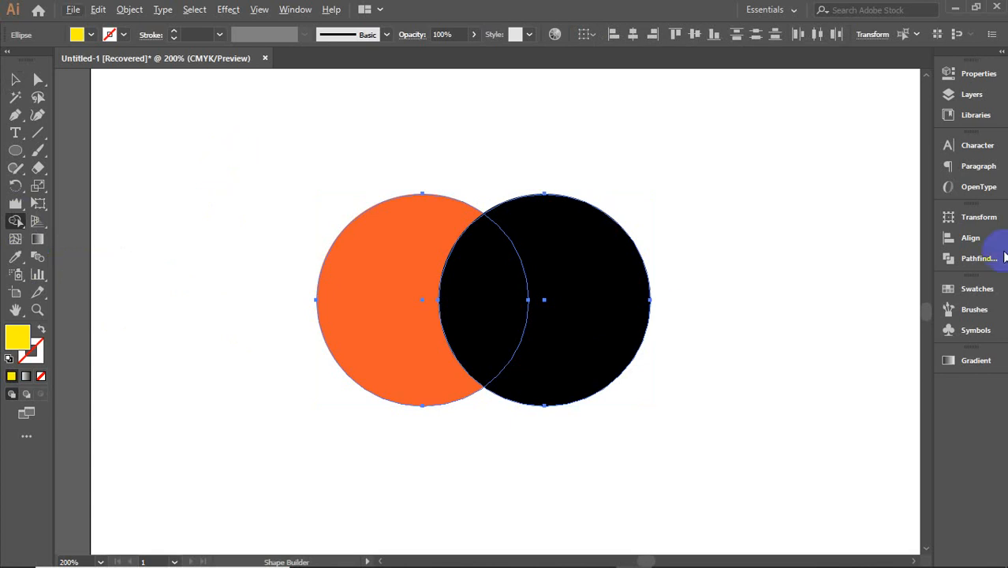
click(975, 258)
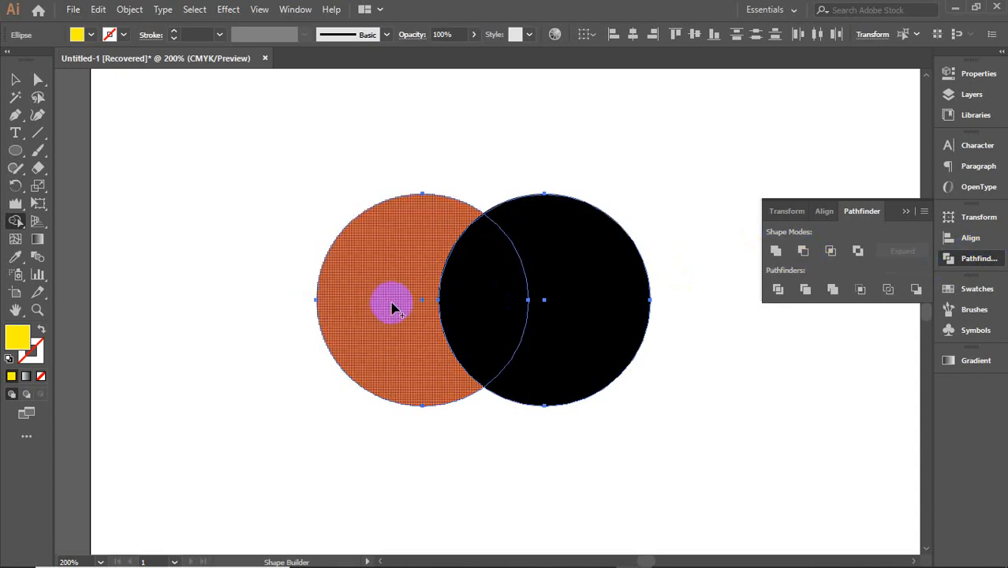
mouse_move(387, 298)
mouse_down()
mouse_move(483, 293)
mouse_move(589, 312)
mouse_up()
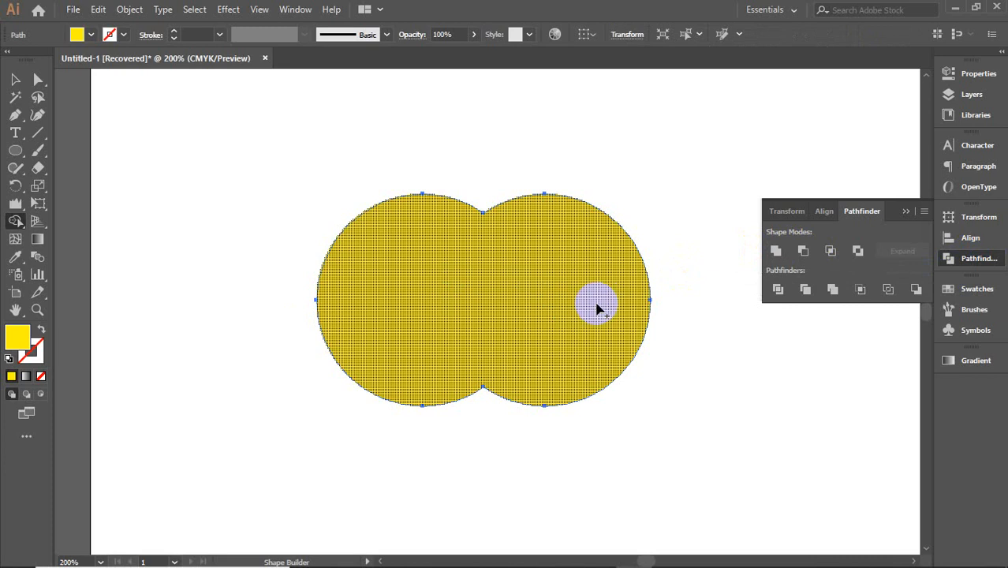
- Set the fill colour to a bright red and apply it to the merged shape with the Shape Builder tool
click(11, 343)
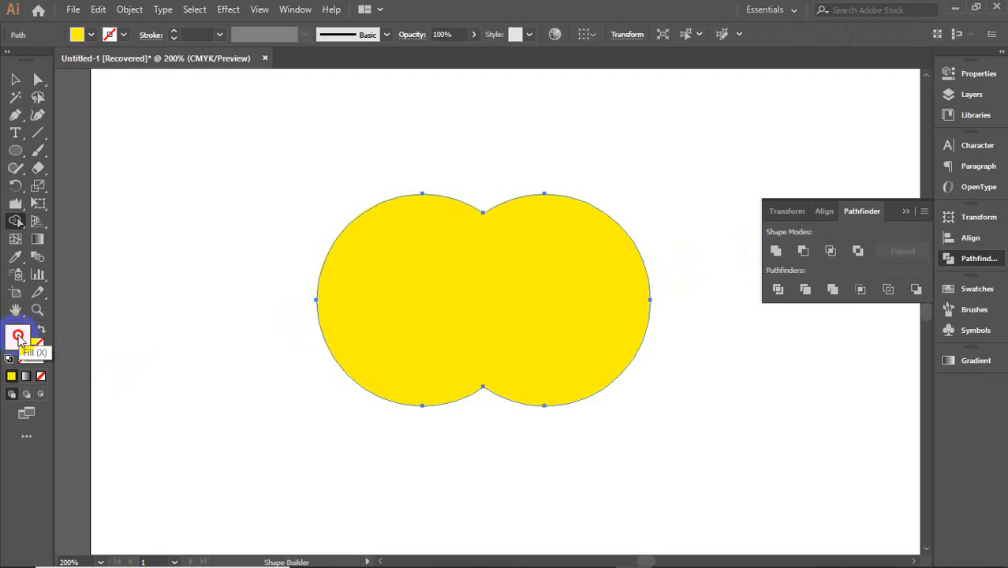
double_click(19, 339)
drag(403, 243, 411, 178)
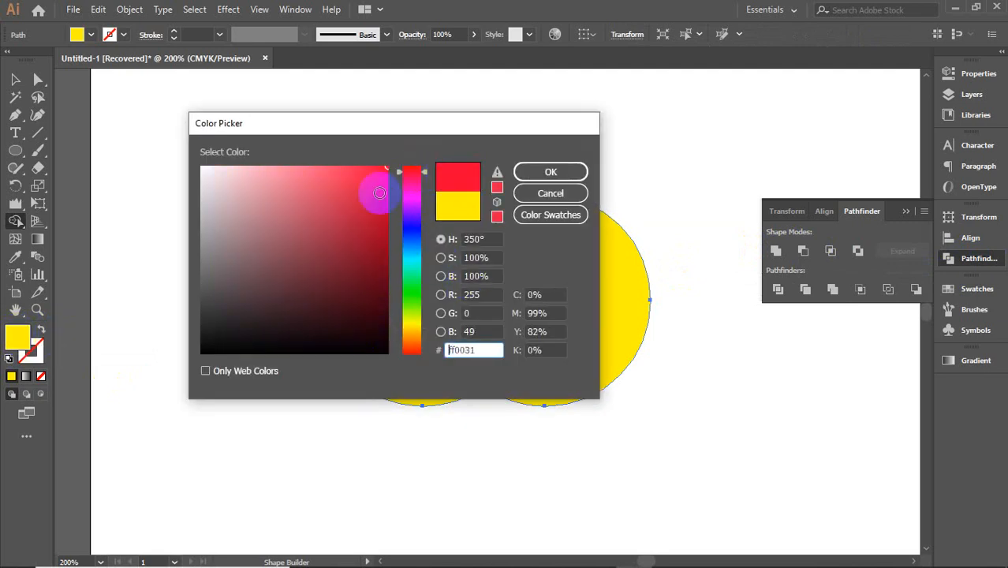
click(550, 171)
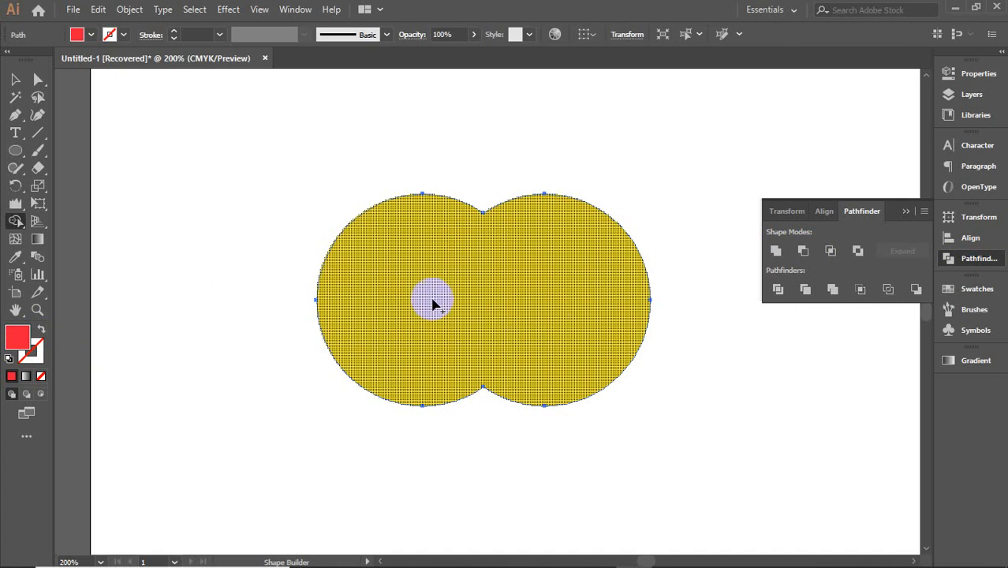
click(528, 303)
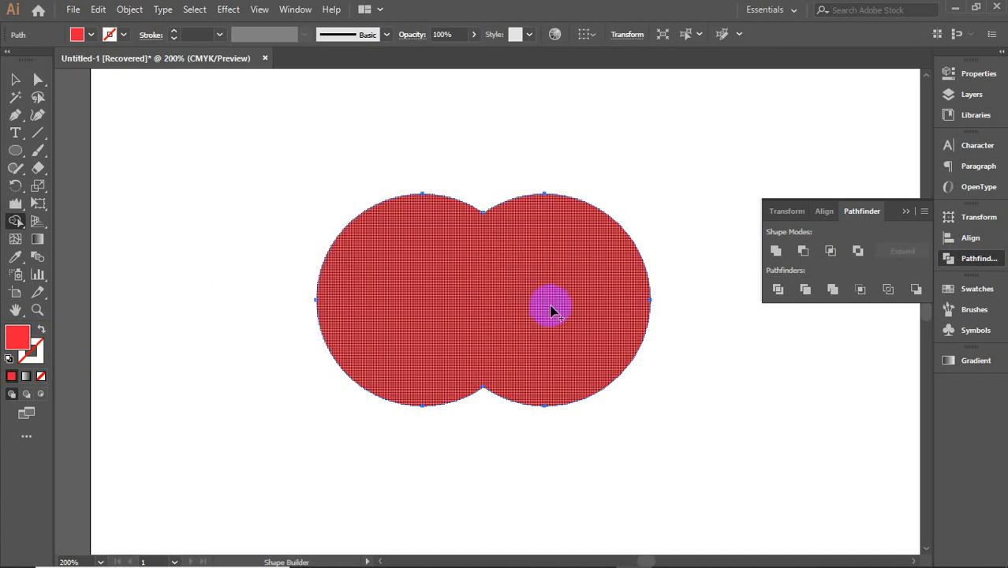
- Undo the recolouring and the merge, and apply the Pathfinder Minus Front operation to the two circles
key(ctrl)
key(ctrl+z)
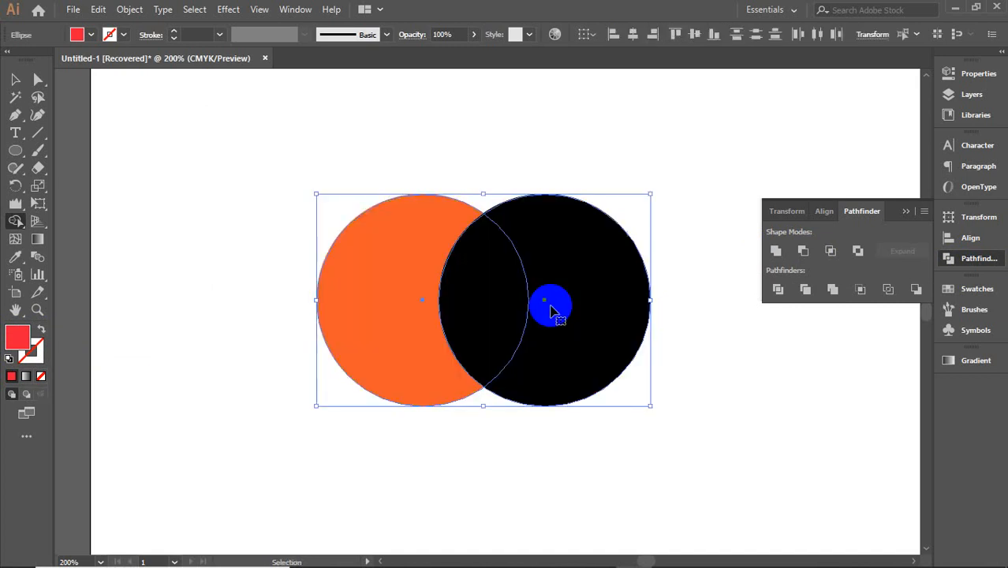
click(804, 258)
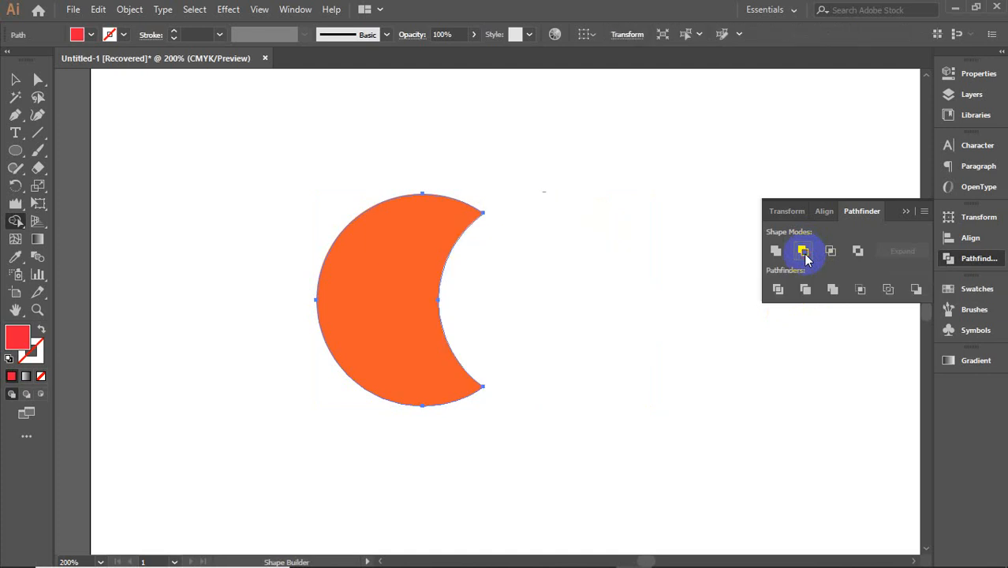
- Undo Minus Front and remove the black circle's crescent and the overlap with the Shape Builder tool
key(ctrl)
key(ctrl+z)
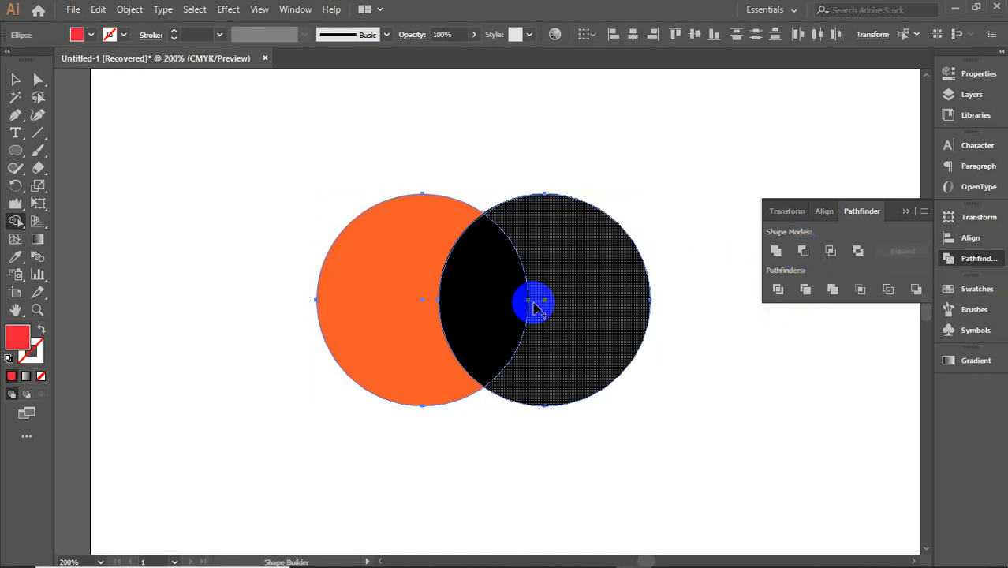
mouse_move(534, 302)
mouse_down()
mouse_move(552, 295)
mouse_move(544, 286)
mouse_move(491, 300)
mouse_up()
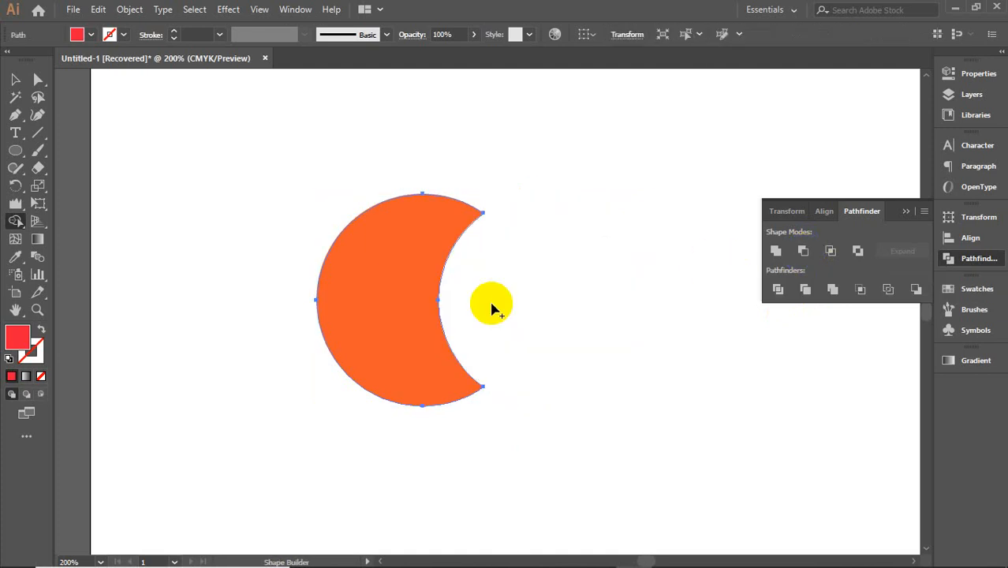
- Undo the Shape Builder removal and apply the Pathfinder Intersect operation to the two circles
key(ctrl+z)
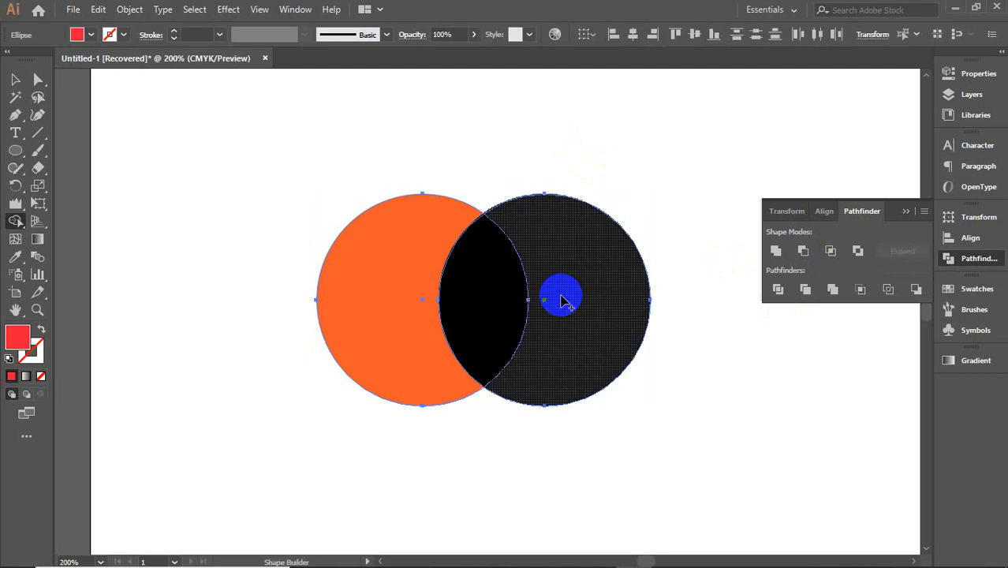
click(830, 251)
click(499, 277)
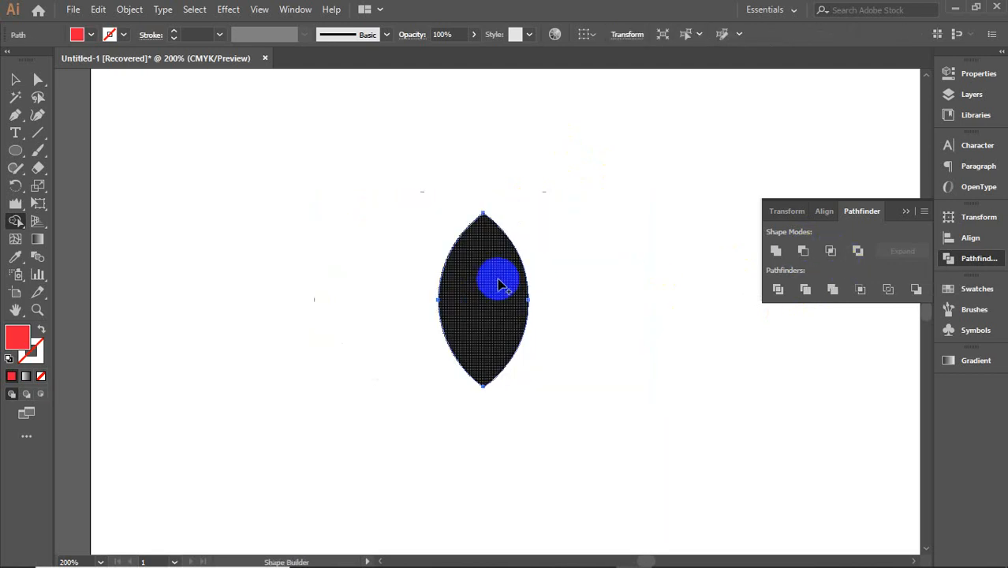
- Undo Intersect and remove both outer crescents with the Shape Builder tool, keeping only the overlapping lens
key(ctrl+z)
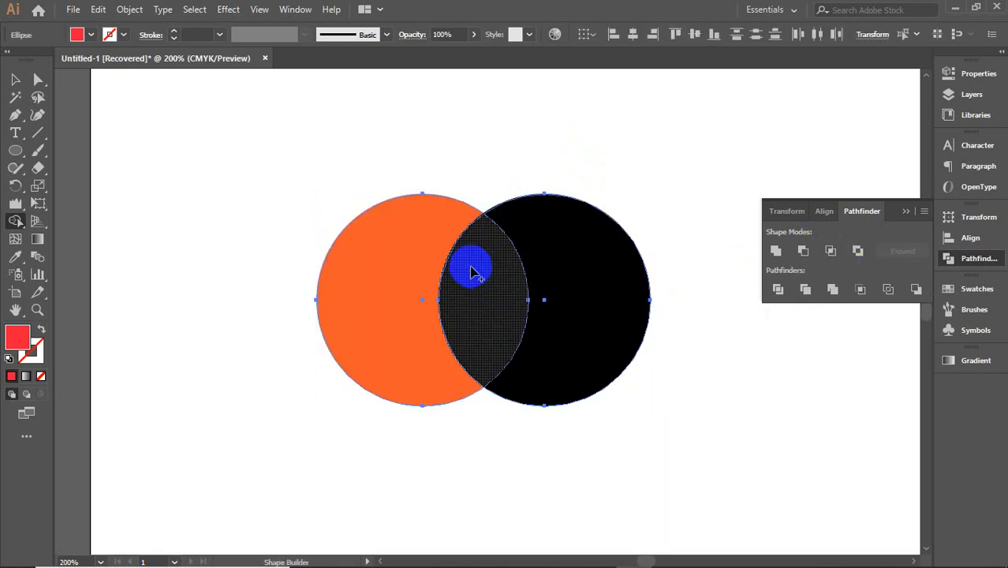
mouse_move(394, 428)
mouse_down()
mouse_move(387, 441)
mouse_move(506, 164)
mouse_move(573, 291)
mouse_up()
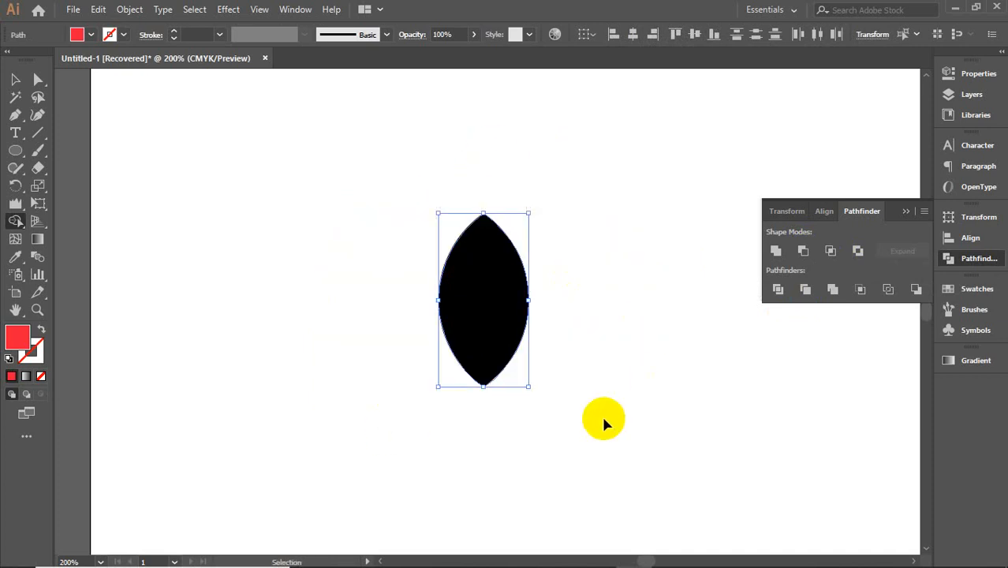
- Undo the removal of the crescents and apply the Pathfinder Exclude operation to the two circles
key(ctrl+z)
click(858, 251)
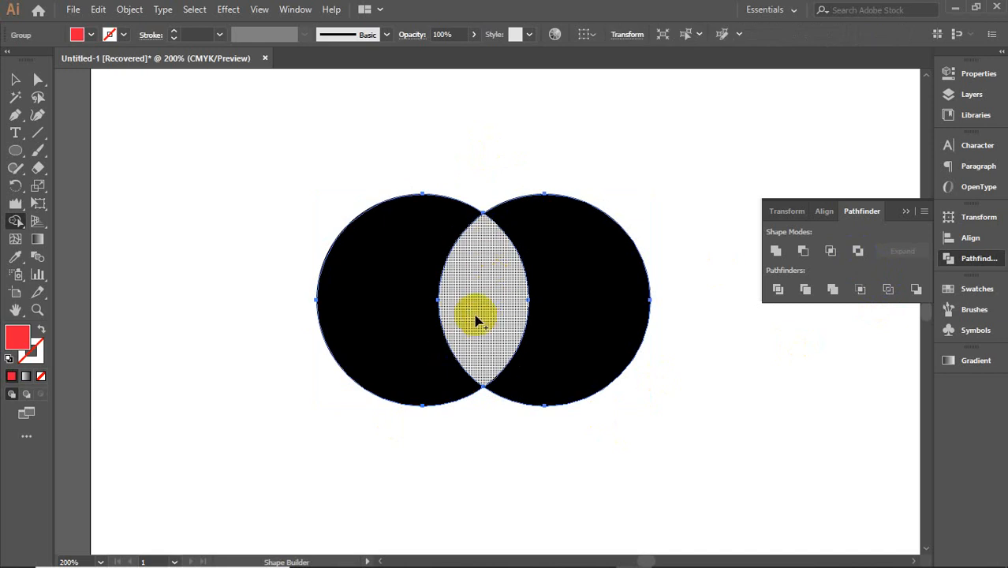
- Undo Exclude, try removing the two circles' overlap with the Shape Builder tool, and undo back to the three overlapping circles
key(ctrl+z)
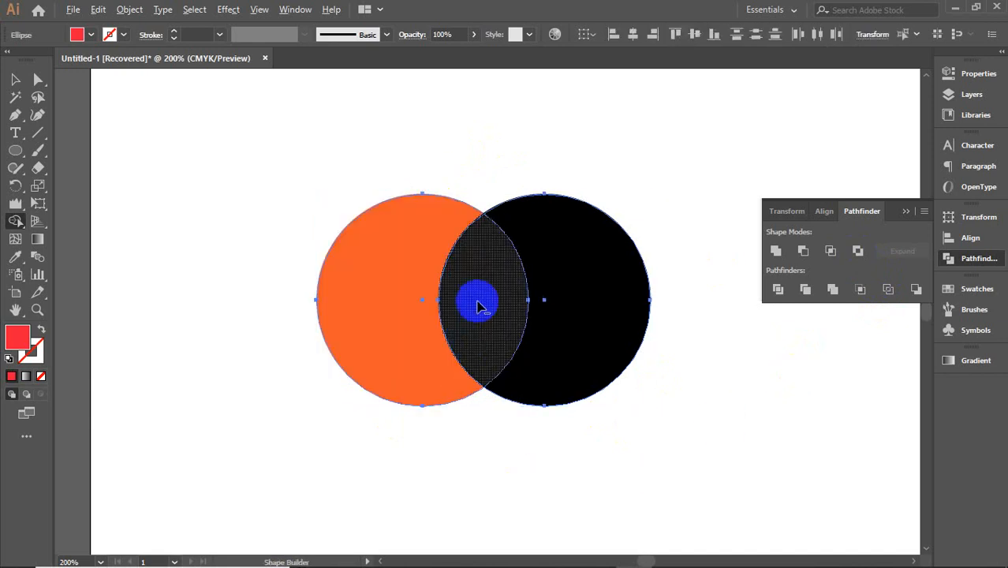
drag(484, 271, 489, 303)
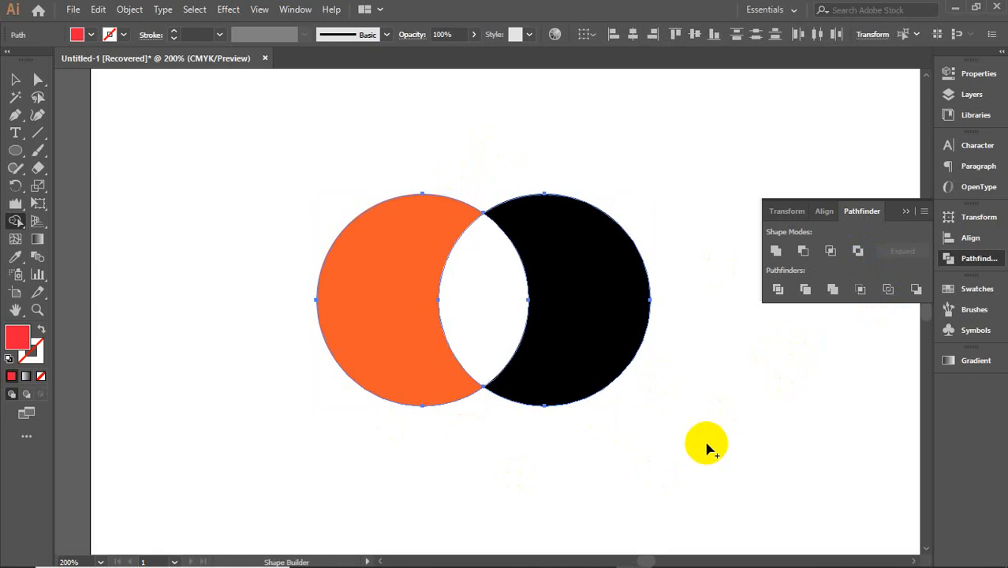
key(ctrl+z)
key(ctrl+z)
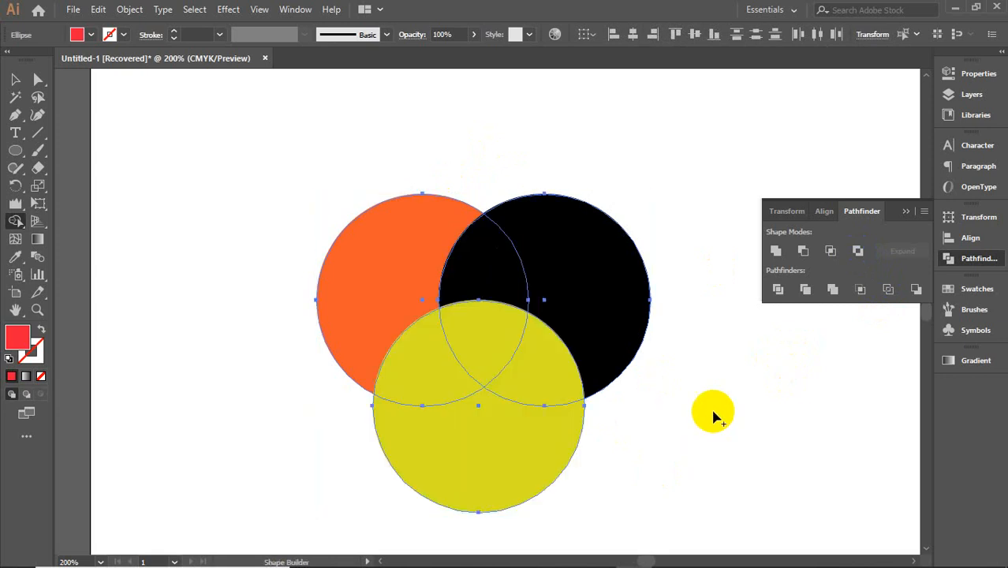
- Apply the Pathfinder Divide operation to the orange, black and yellow circles and ungroup the resulting pieces
key(v)
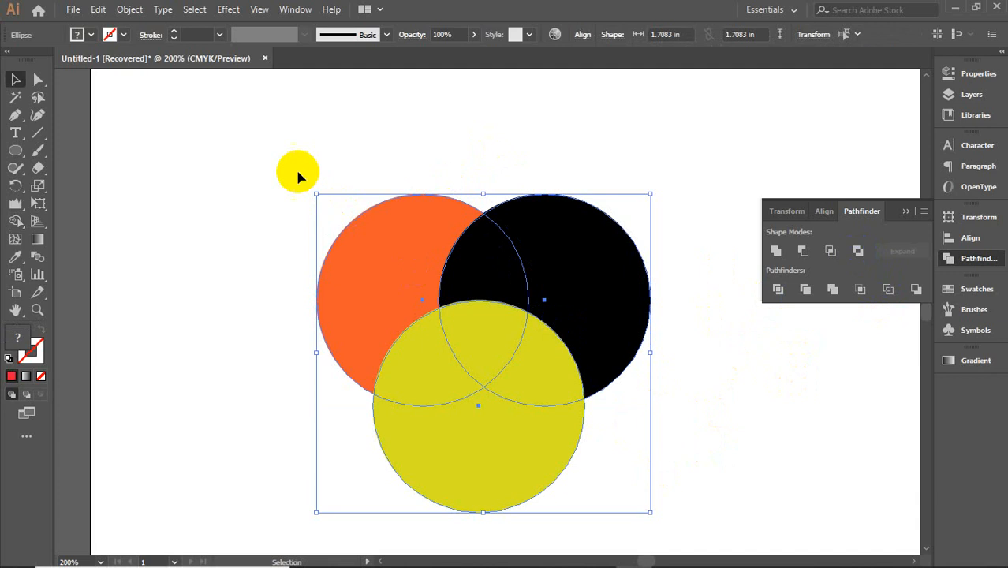
drag(279, 140, 596, 439)
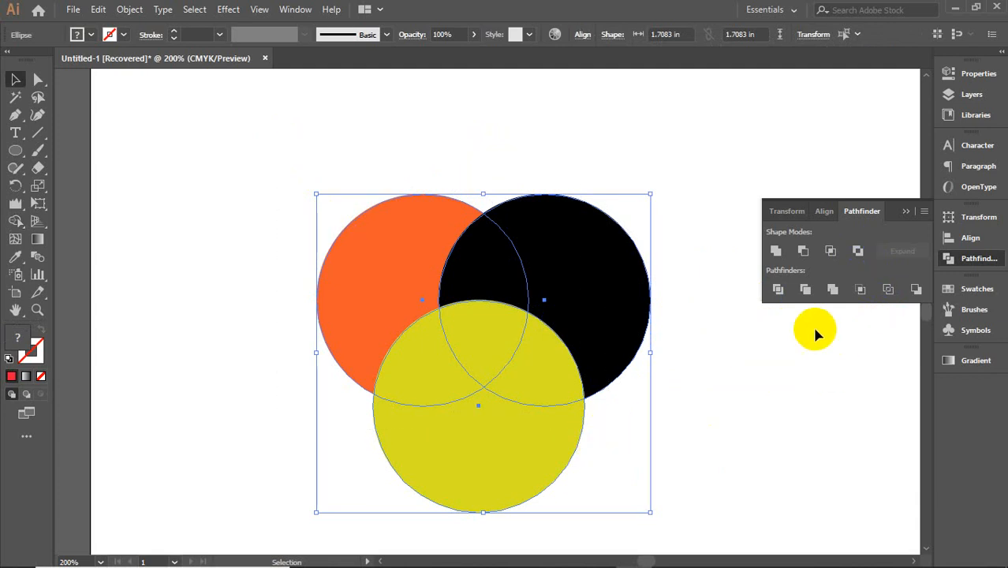
click(777, 289)
right_click(573, 273)
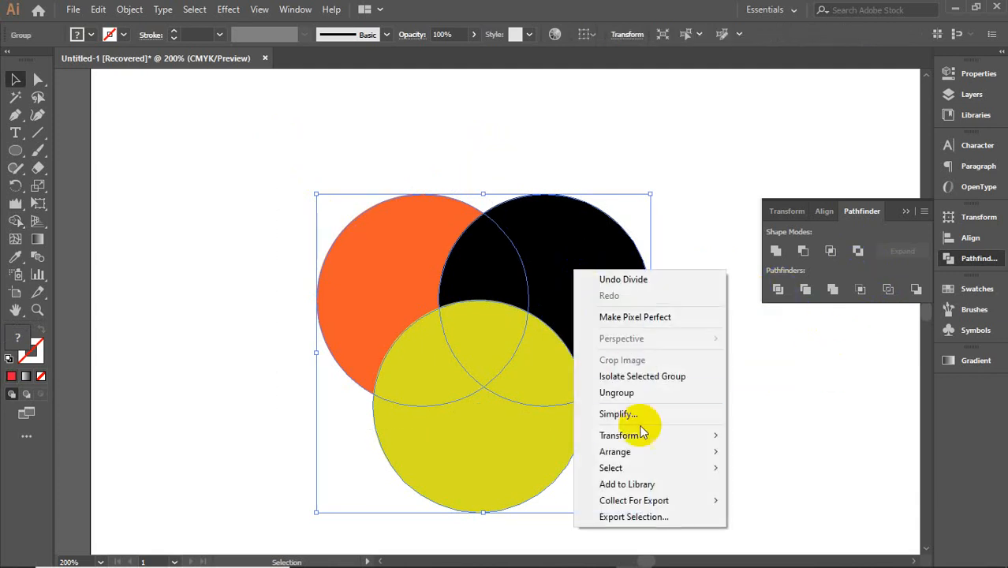
click(616, 392)
click(777, 379)
- Move the outer black and orange pieces away from the rest, and undo back to the undivided circles
drag(591, 285, 635, 274)
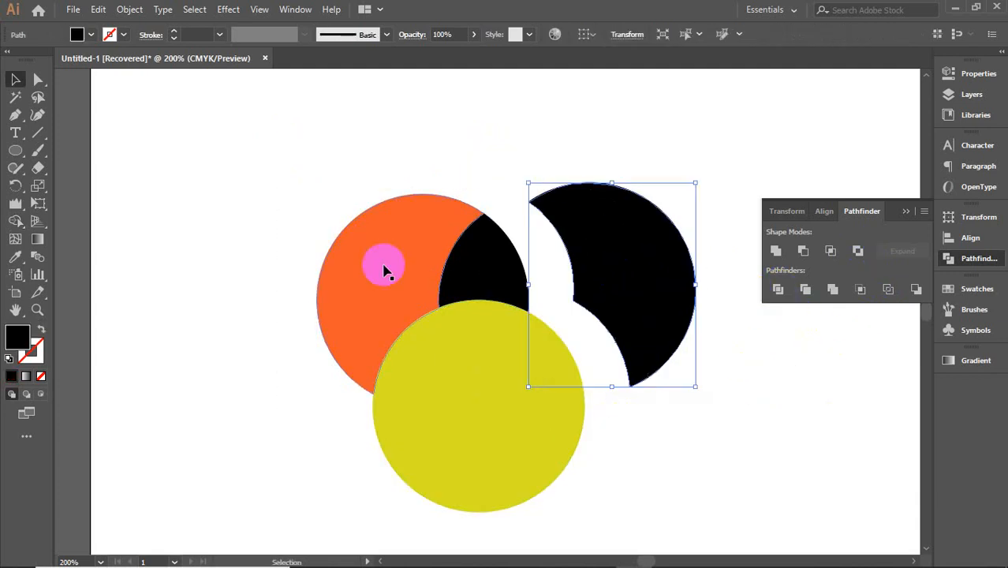
drag(384, 266, 308, 209)
key(ctrl+z)
key(ctrl+z)
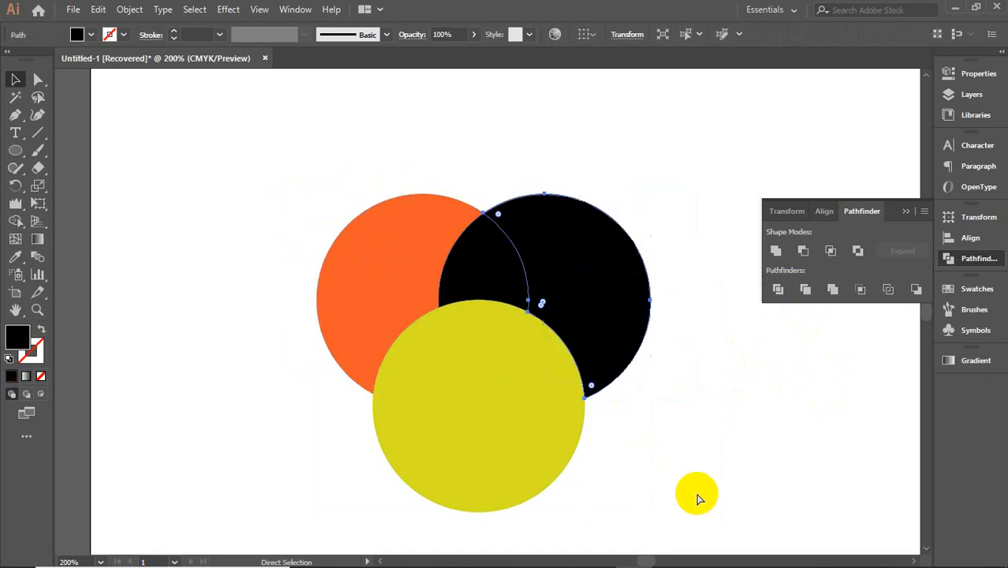
key(ctrl+z)
key(ctrl+z)
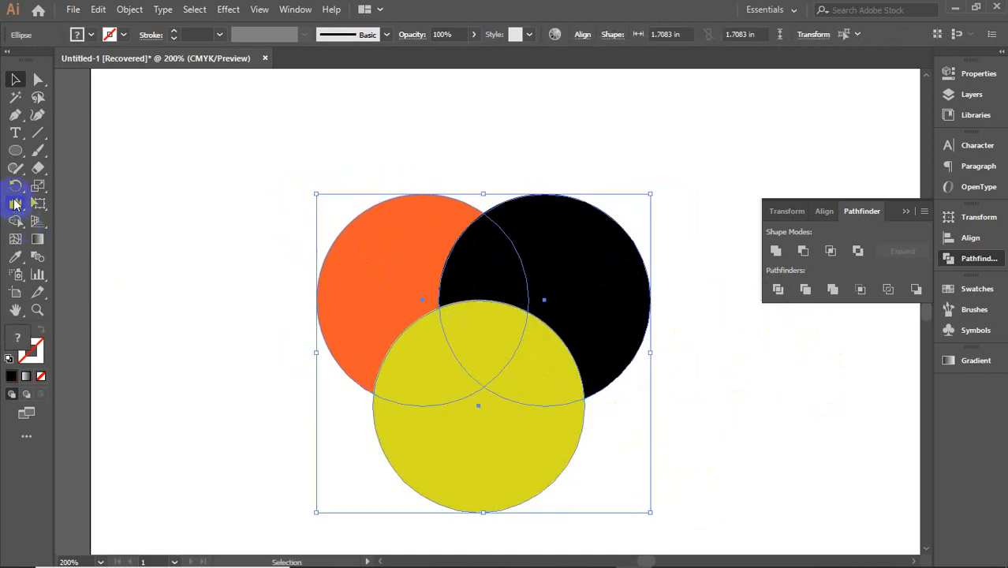
- Split the three overlapping circles into separate black regions with the Shape Builder tool and deselect them
click(16, 223)
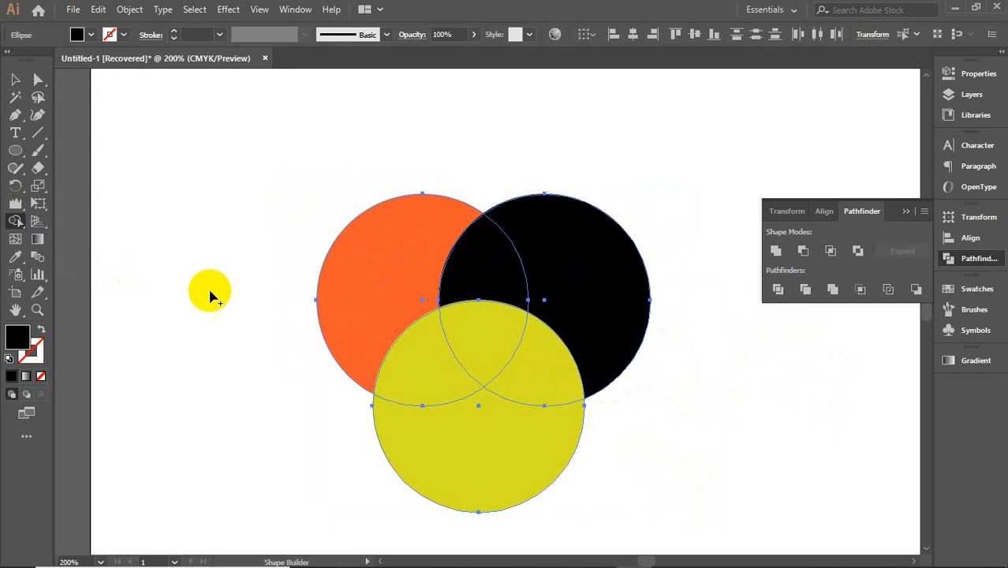
click(365, 265)
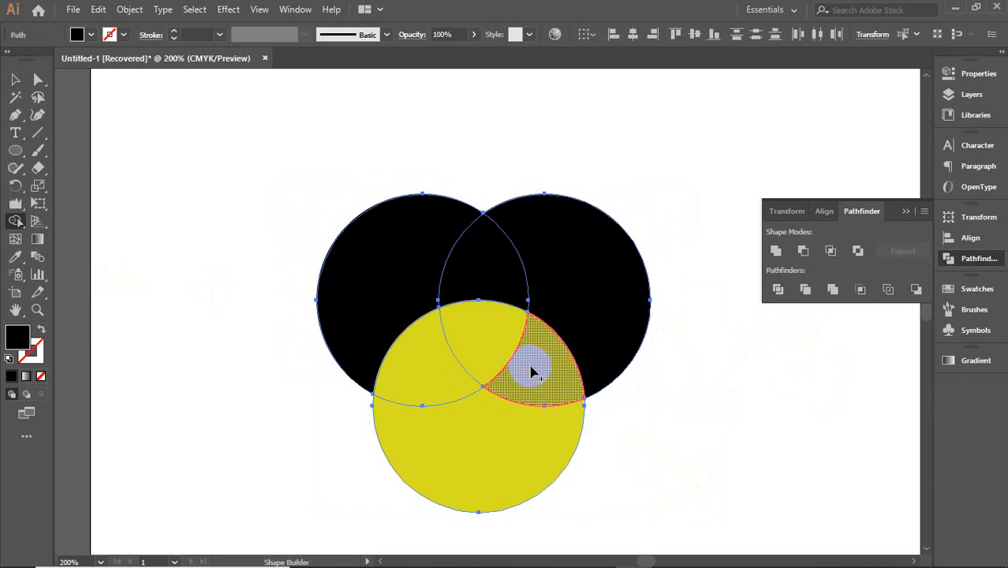
mouse_move(531, 364)
mouse_down()
mouse_move(484, 347)
mouse_move(436, 378)
mouse_move(501, 469)
mouse_move(446, 434)
mouse_up()
click(15, 76)
click(239, 190)
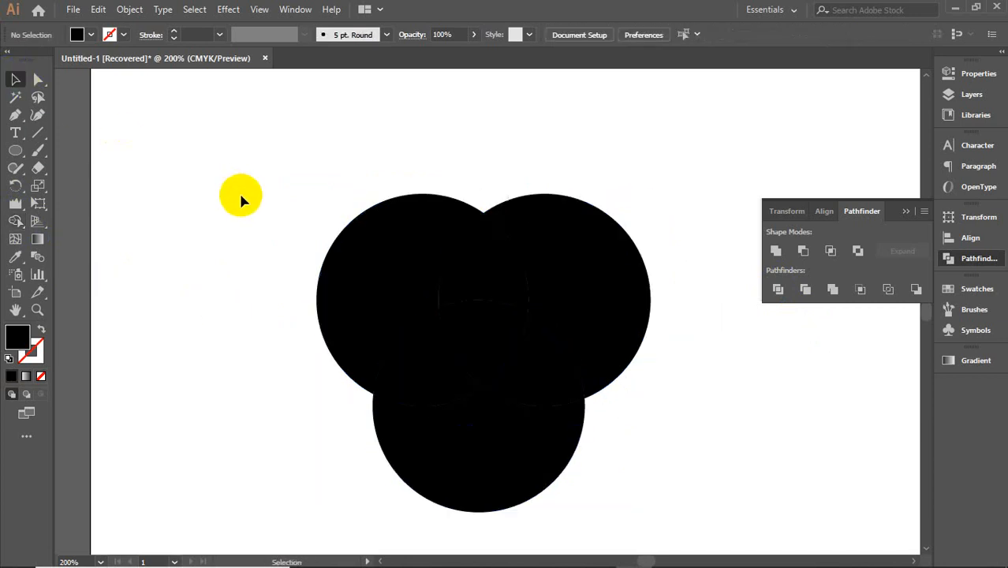
- Move all seven black pieces apart from one another to expose the individual regions
drag(393, 248, 305, 203)
drag(552, 249, 668, 203)
drag(483, 254, 471, 187)
drag(456, 343, 488, 298)
drag(423, 347, 360, 316)
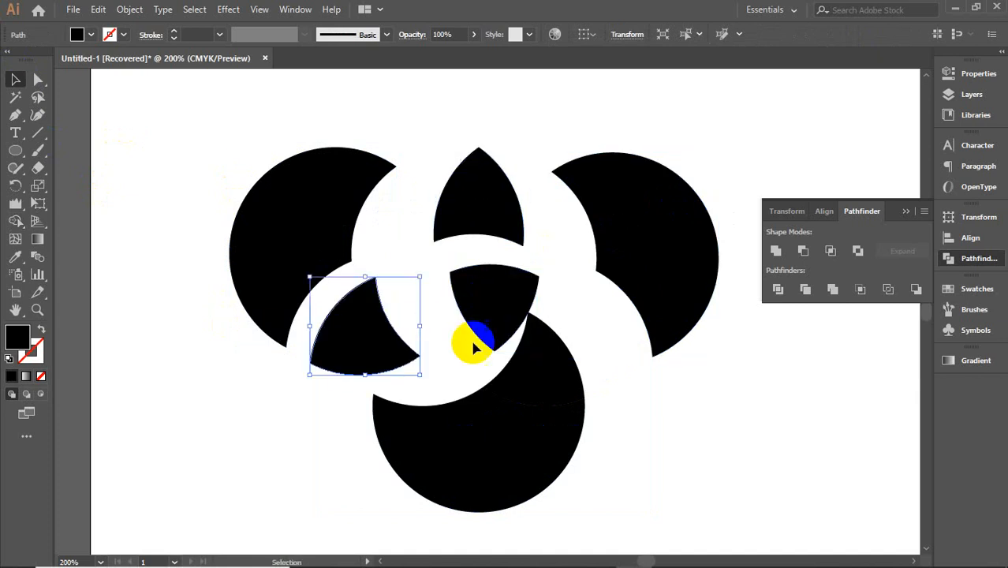
drag(554, 372, 596, 370)
drag(514, 426, 526, 471)
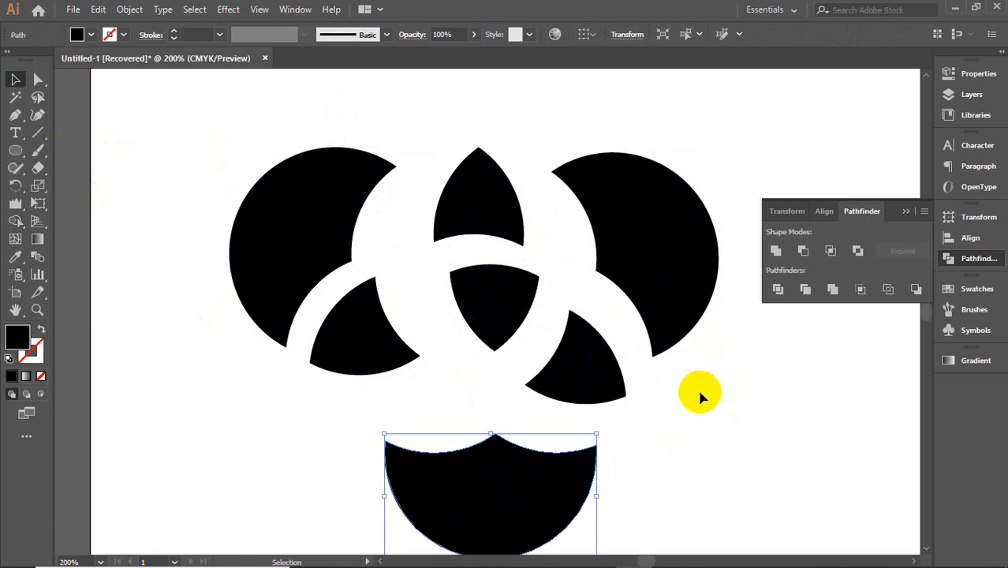
- Undo the piece moves and the Shape Builder splits to restore the three whole coloured circles
key(ctrl+z)
key(ctrl+z)
key(ctrl+z)
key(ctrl+z)
key(ctrl+z)
key(ctrl+z)
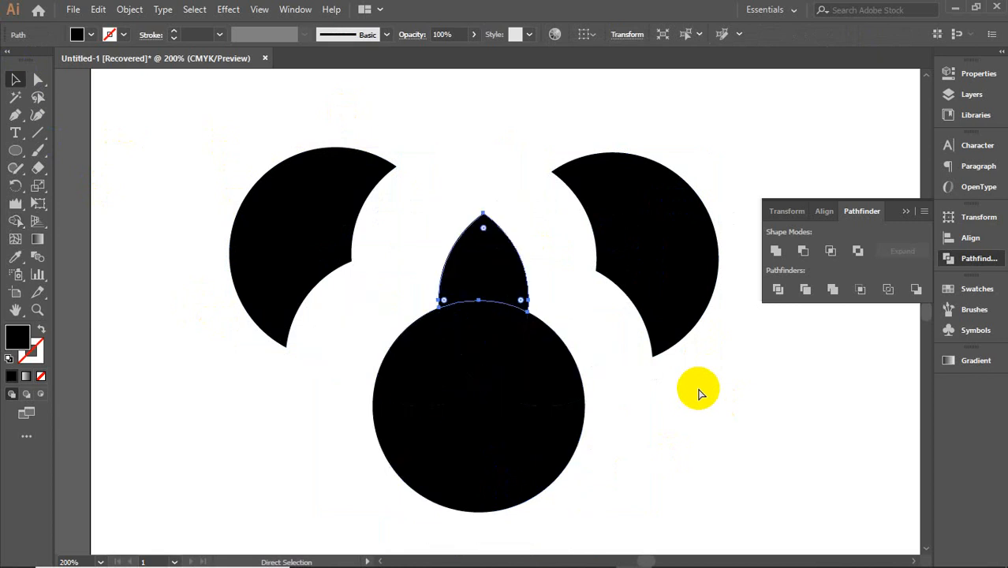
key(ctrl+z)
key(ctrl+z)
key(ctrl+z)
key(ctrl+z)
key(ctrl+z)
key(ctrl+z)
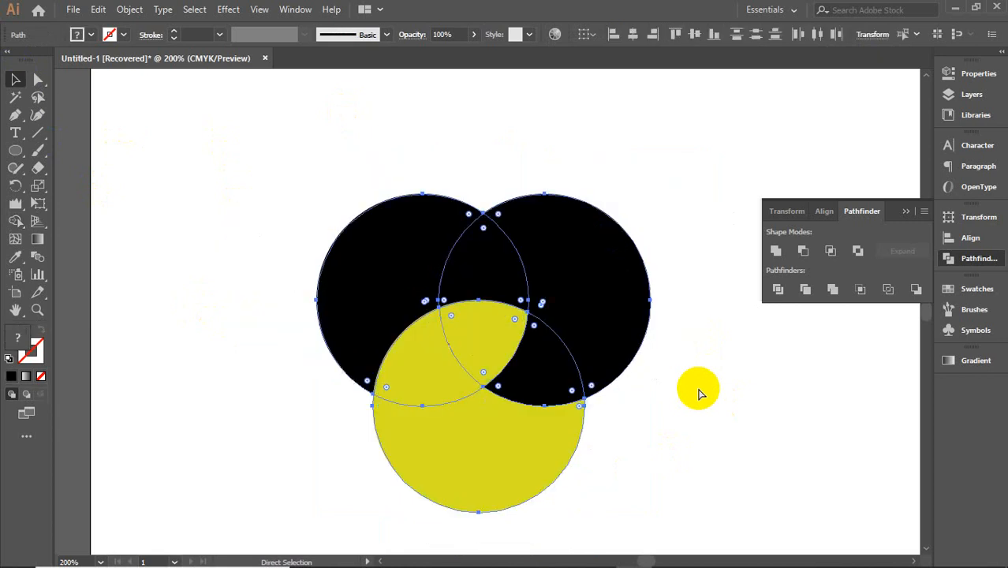
key(ctrl+z)
key(ctrl+z)
key(ctrl+z)
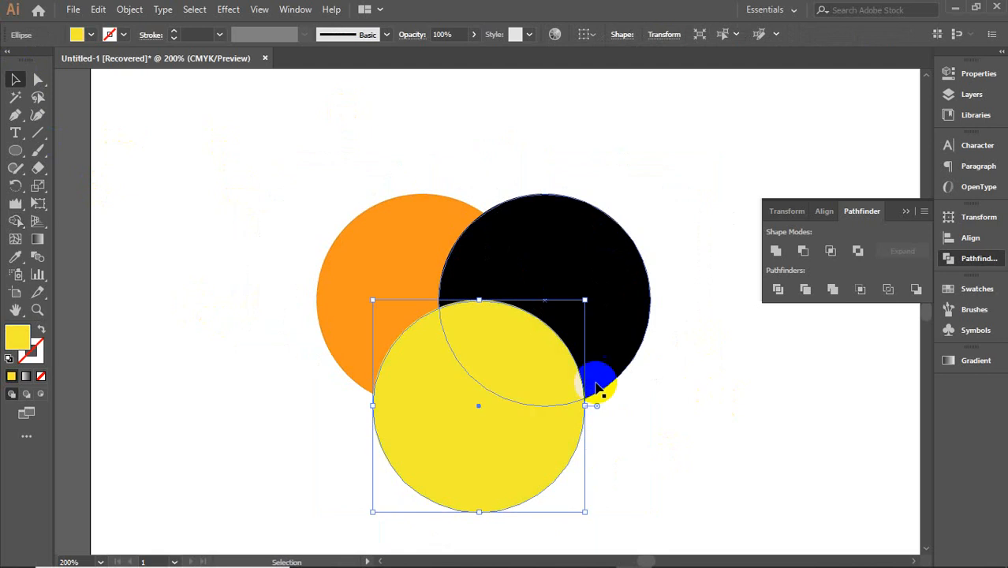
key(ctrl+z)
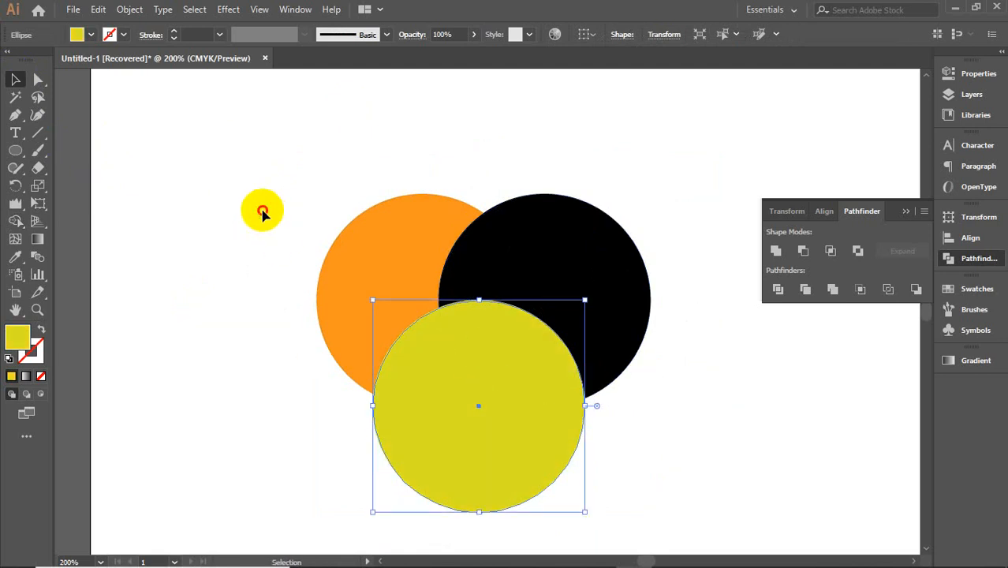
- Delete all three overlapping circles from the artboard and hide the Pathfinder controls
click(238, 180)
drag(245, 165, 570, 404)
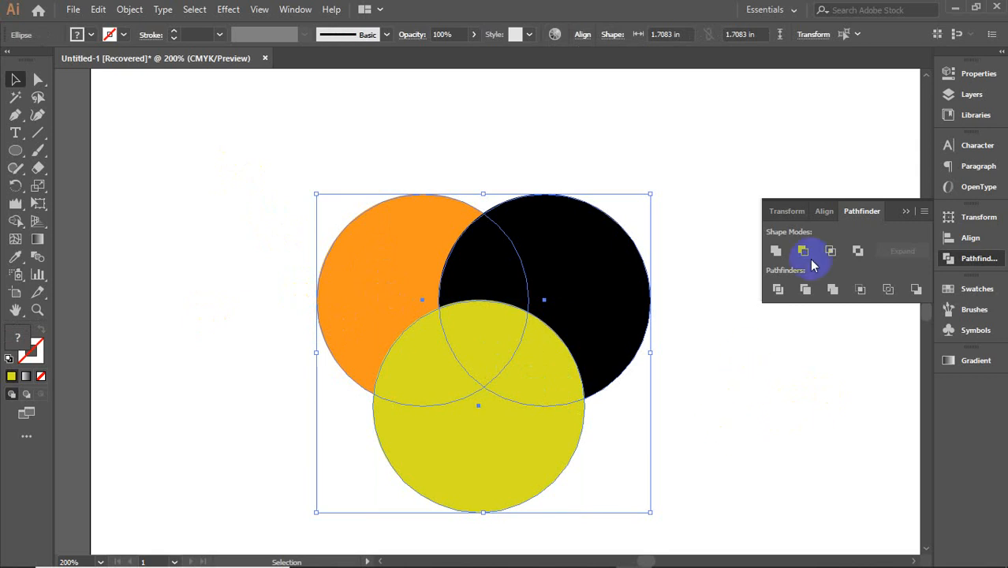
key(Delete)
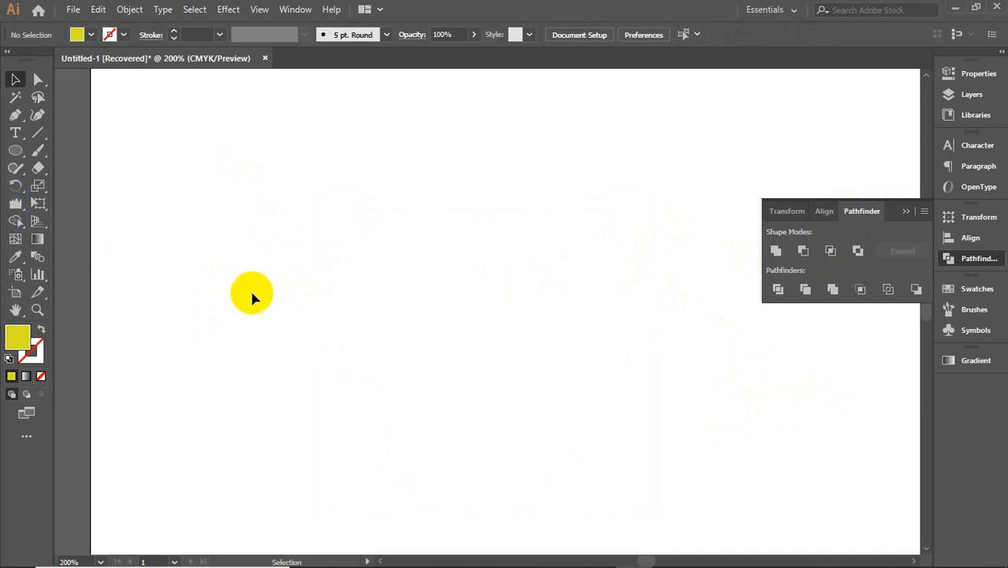
click(830, 250)
click(905, 211)
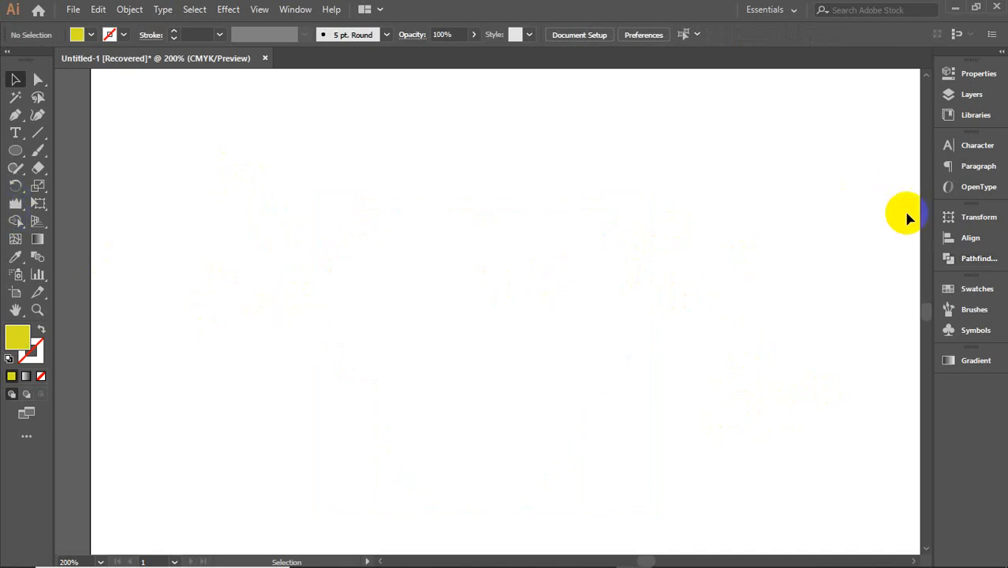
- Draw a circle about 1.27 in across in the upper part of the empty artboard and nudge it slightly up and right
key(space)
drag(640, 323, 607, 326)
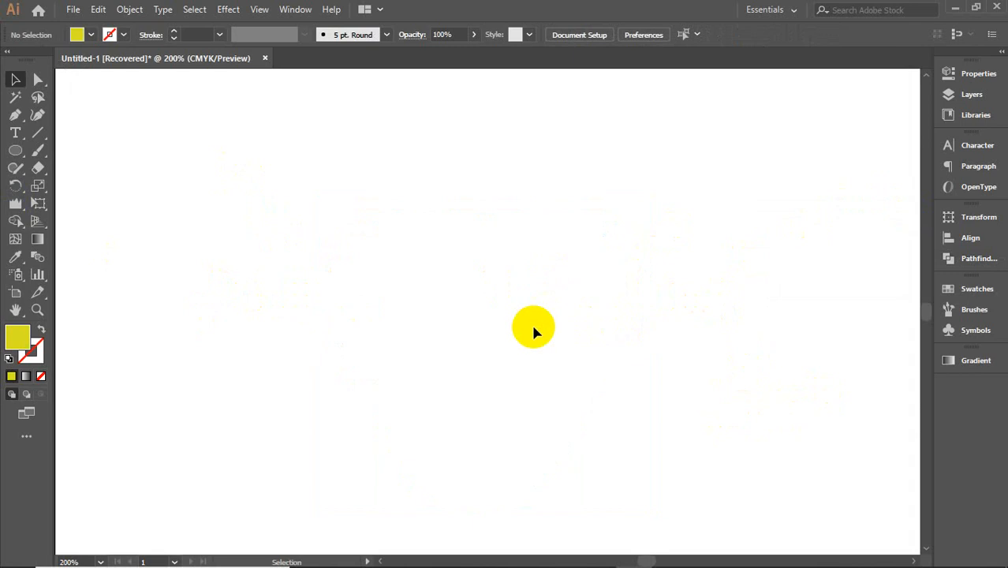
click(15, 149)
drag(252, 181, 410, 314)
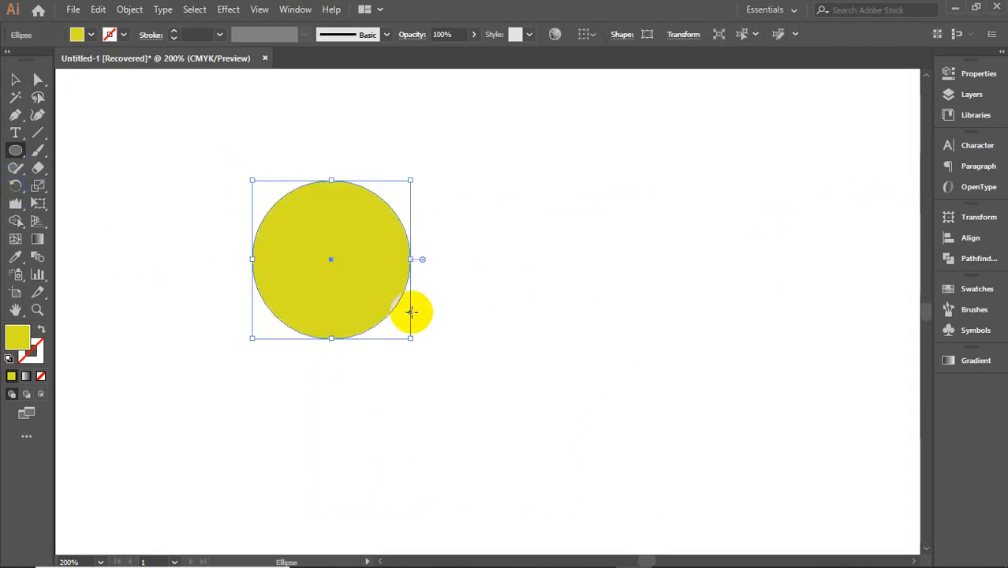
key(v)
drag(373, 280, 381, 276)
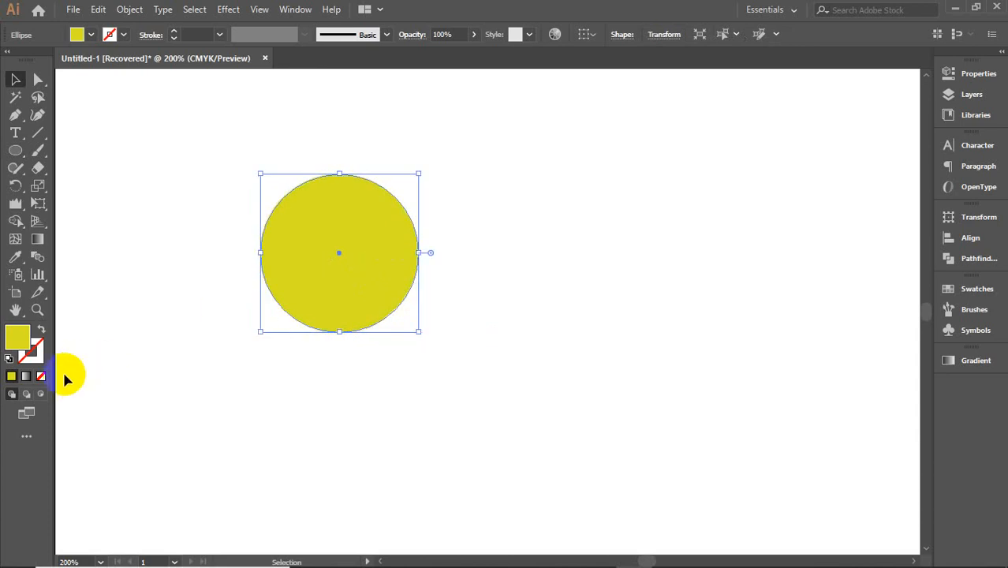
- Give the circle no fill and a red 8 pt stroke
click(41, 376)
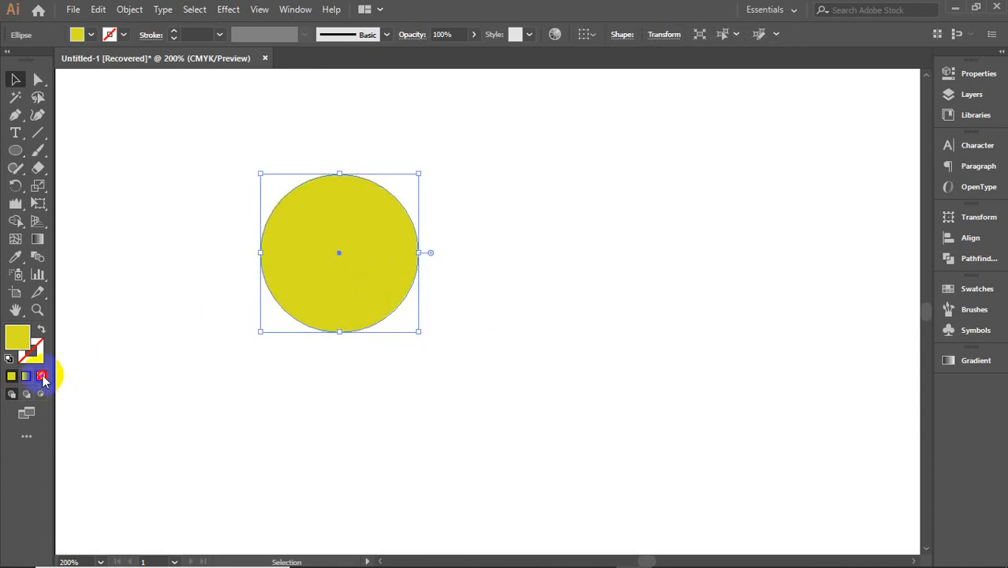
click(89, 36)
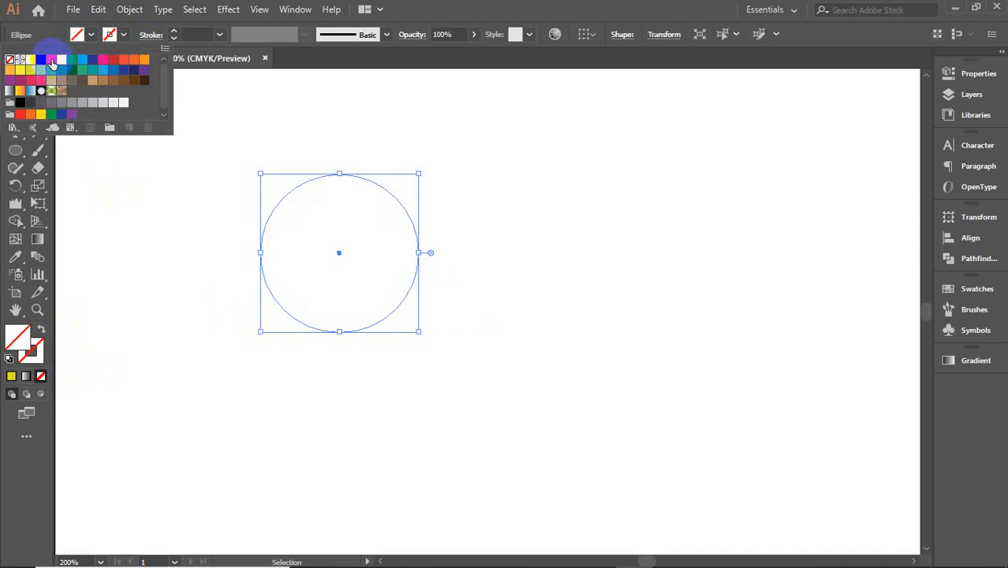
click(52, 61)
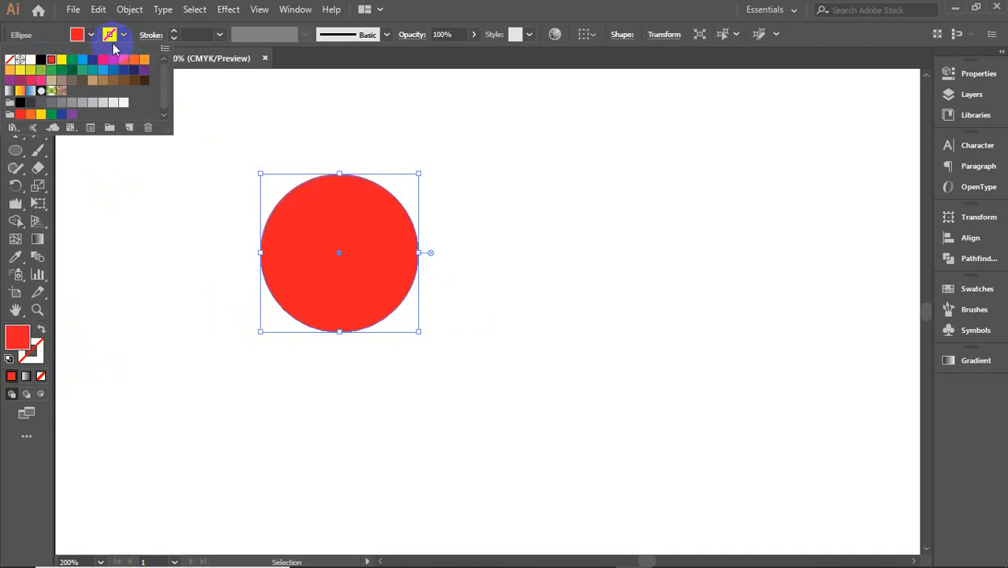
click(10, 61)
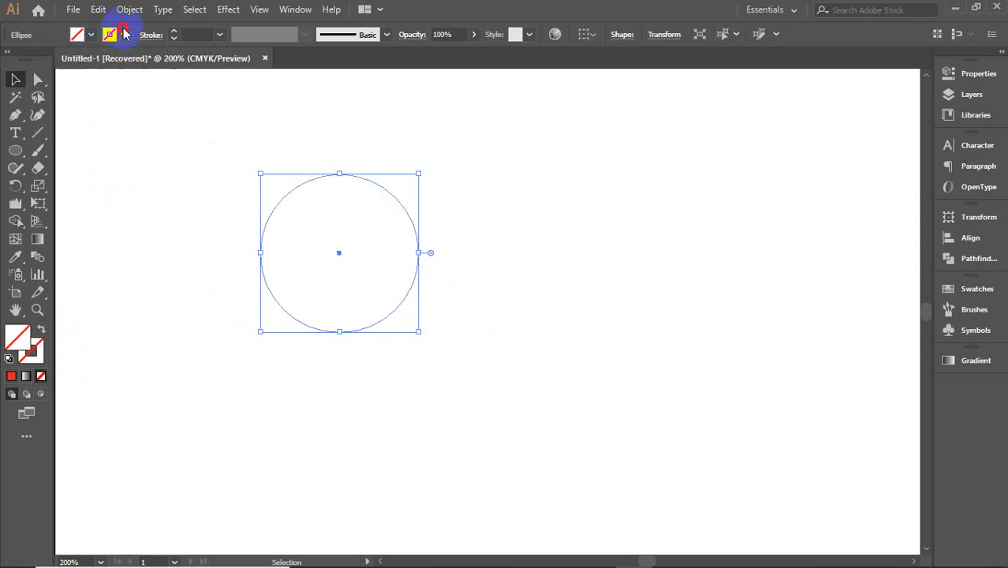
click(125, 35)
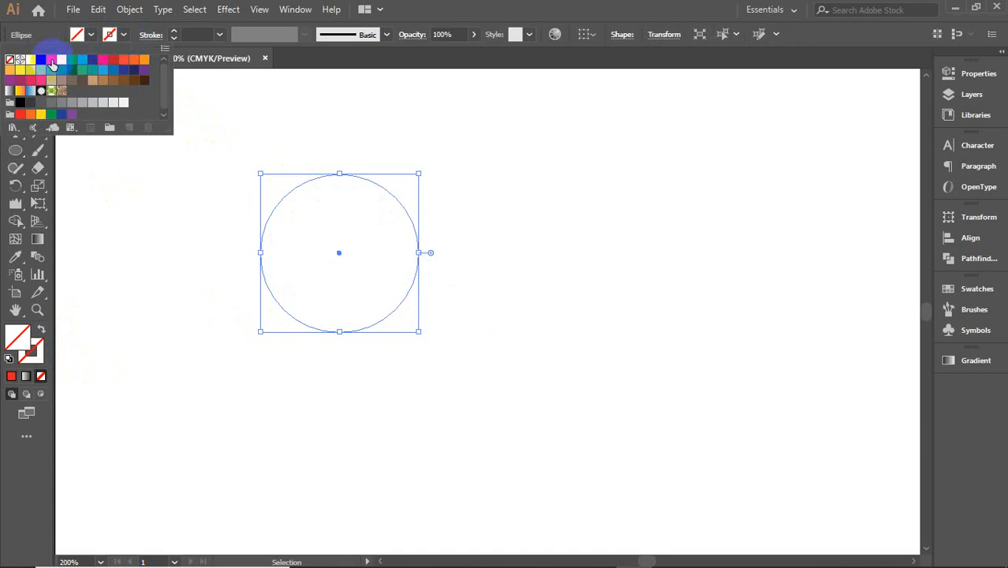
click(51, 61)
scroll(195, 34, up, 3)
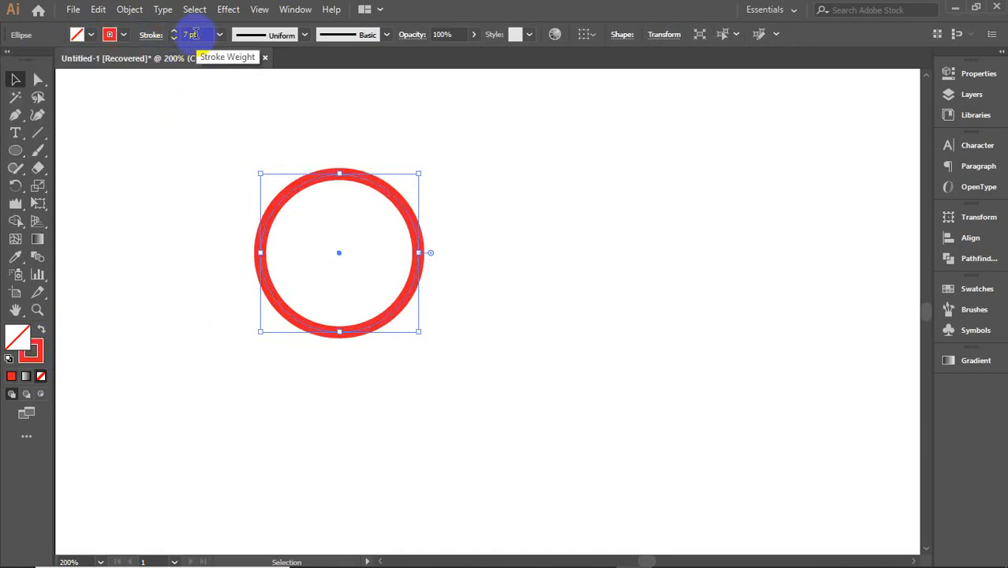
scroll(195, 34, up, 1)
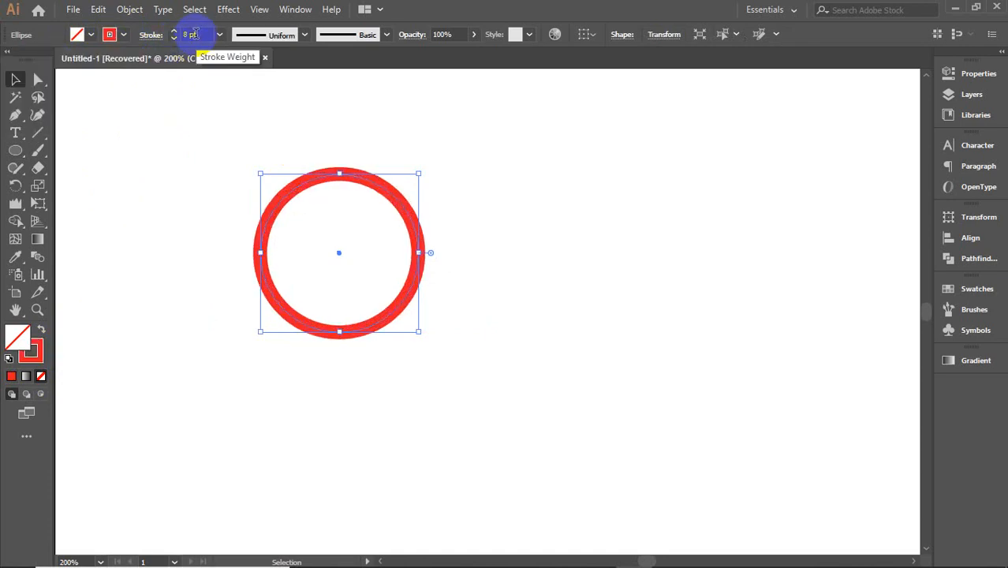
click(443, 318)
- Duplicate the red ring into an evenly spaced row of three, and copy two rings diagonally below so they overlap the row
click(412, 295)
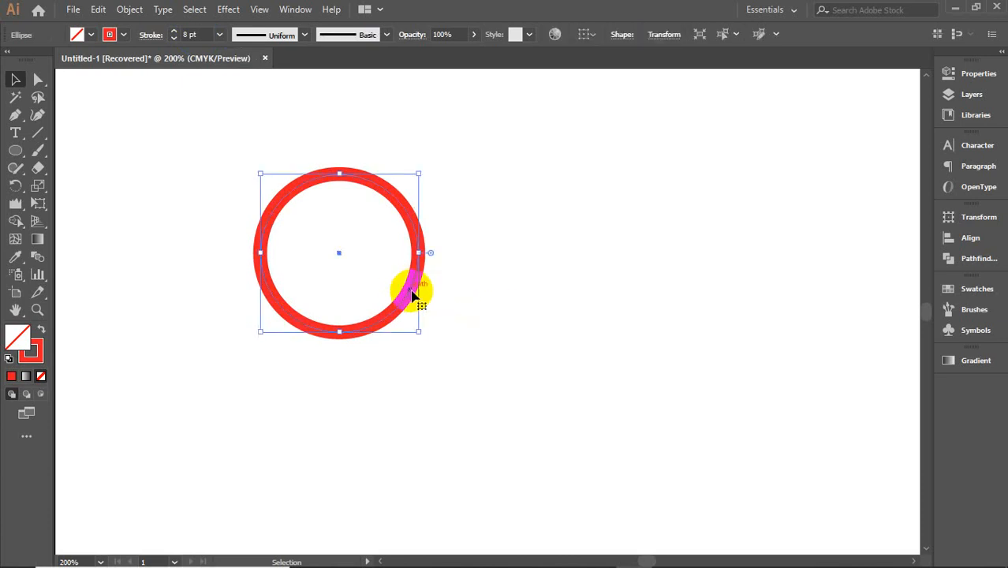
drag(408, 295, 605, 293)
key(ctrl+d)
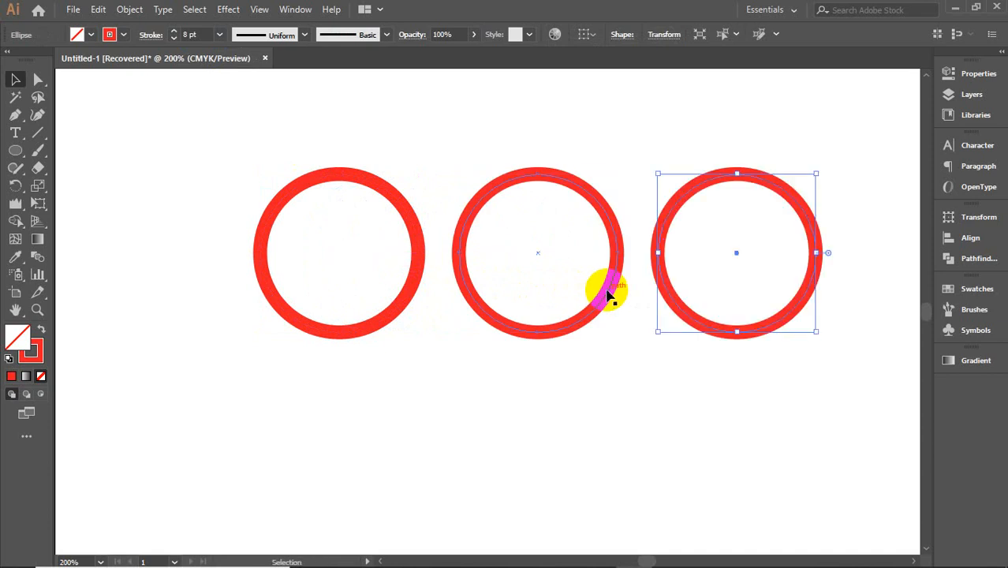
shift+click(533, 336)
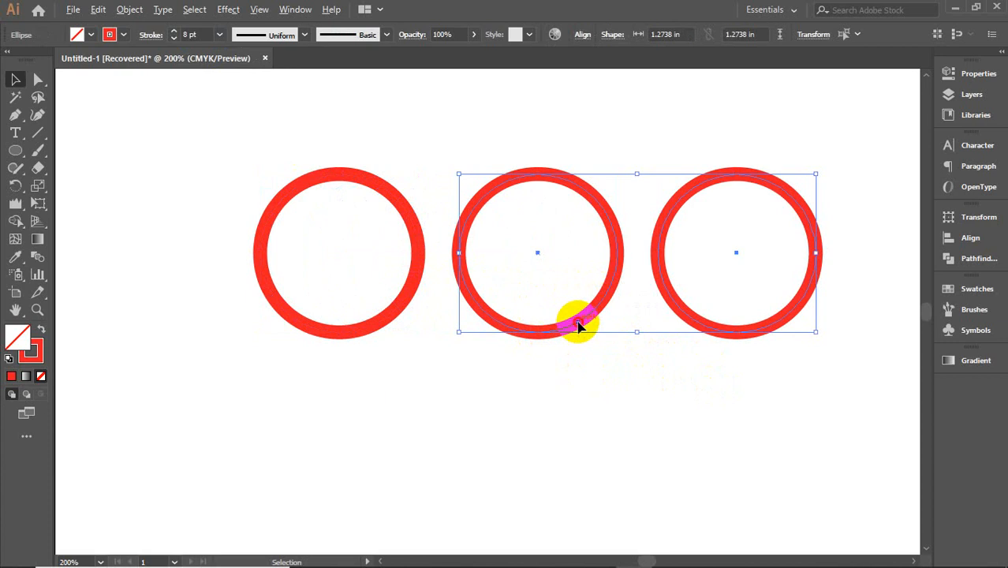
drag(577, 324, 479, 392)
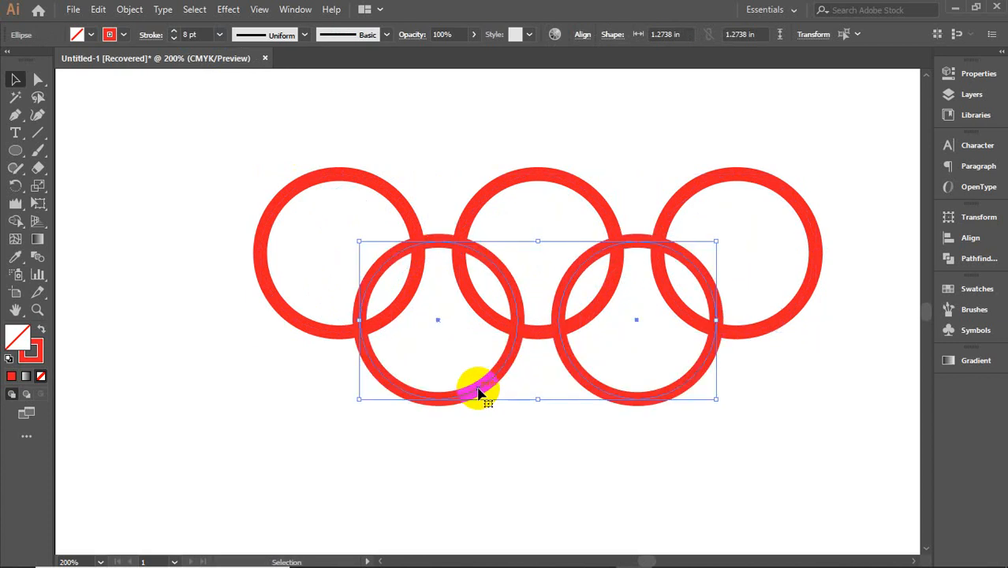
- Give the middle ring of the upper row a blue stroke and the rightmost upper ring a green stroke
click(401, 145)
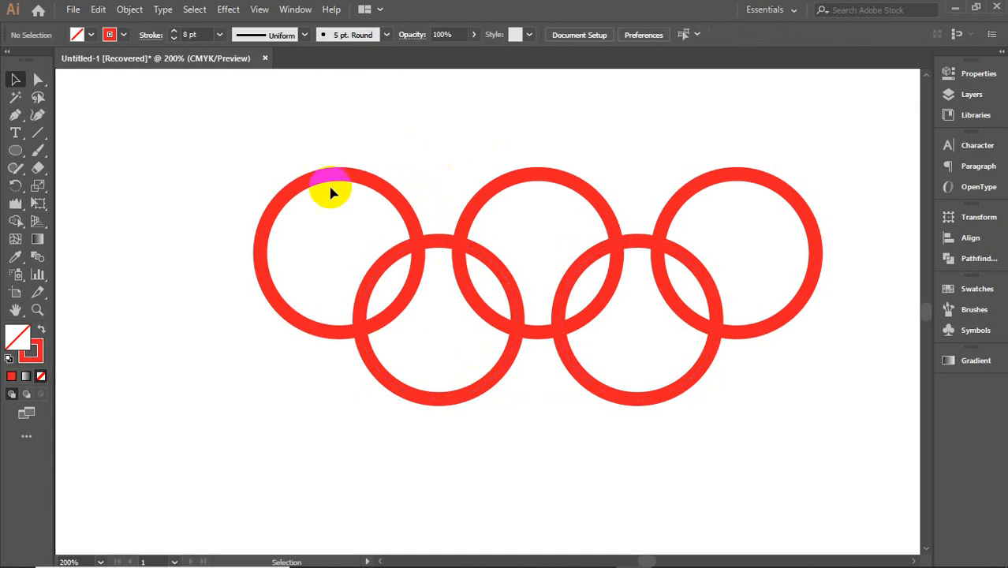
click(509, 184)
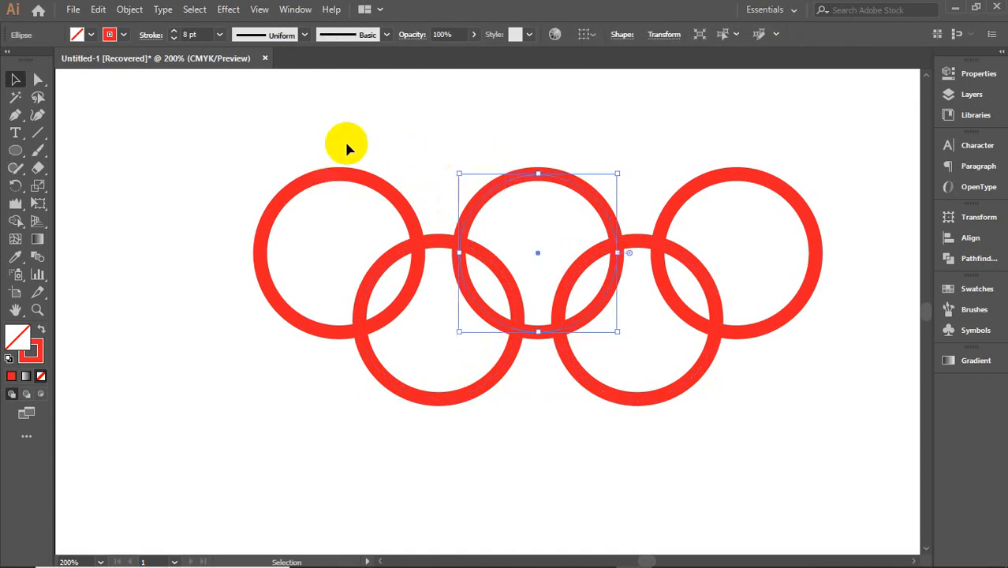
click(124, 34)
click(84, 60)
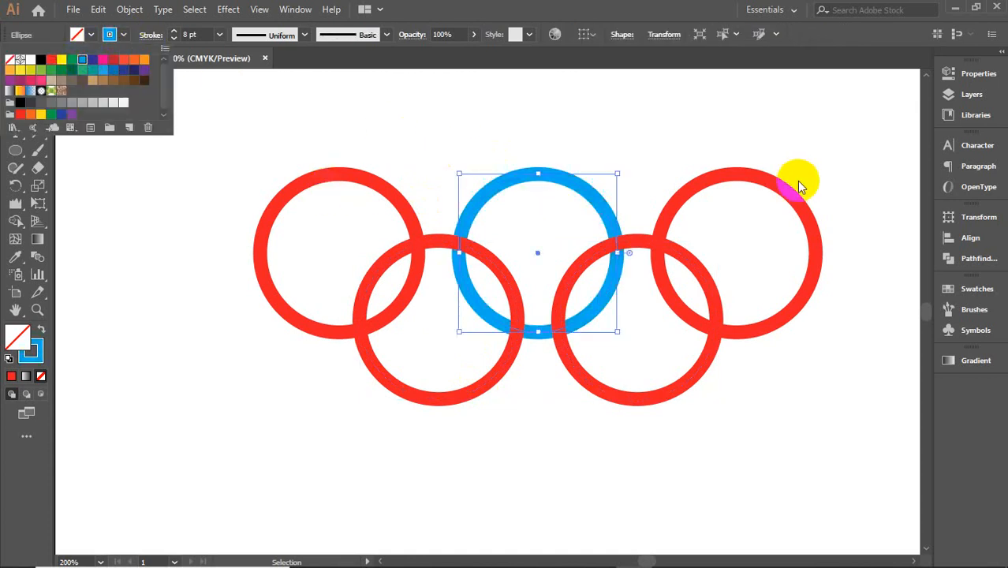
click(735, 178)
click(735, 179)
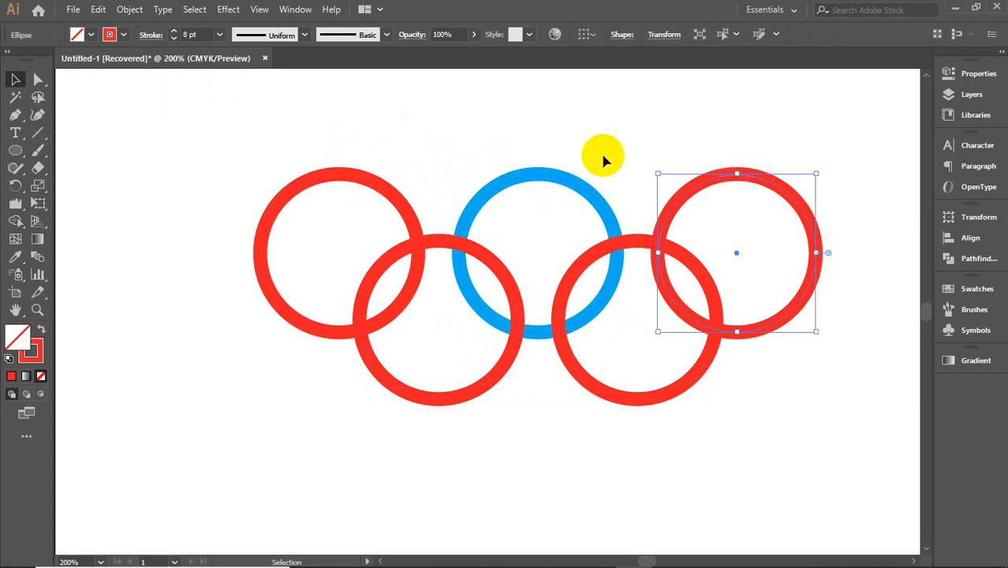
click(124, 36)
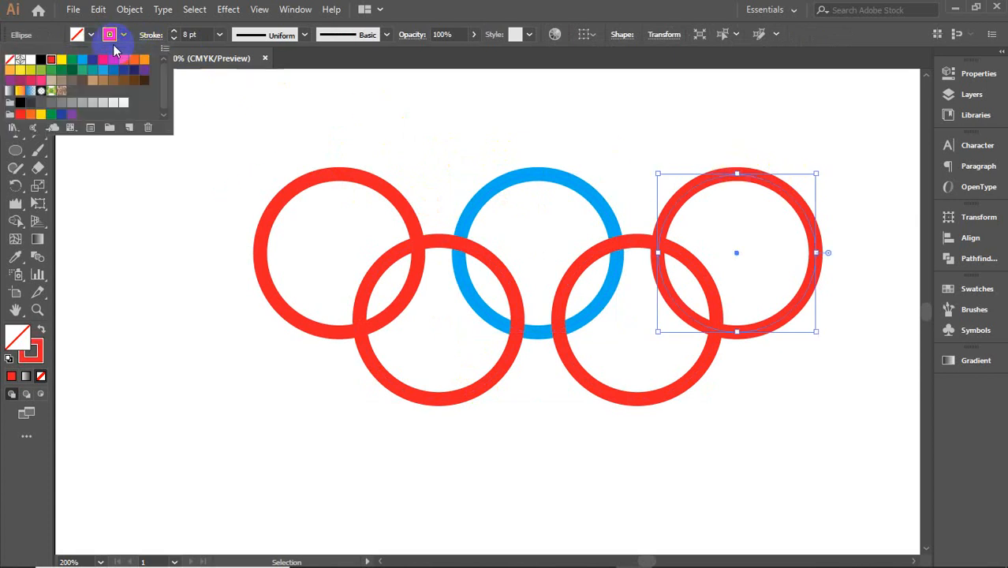
click(72, 60)
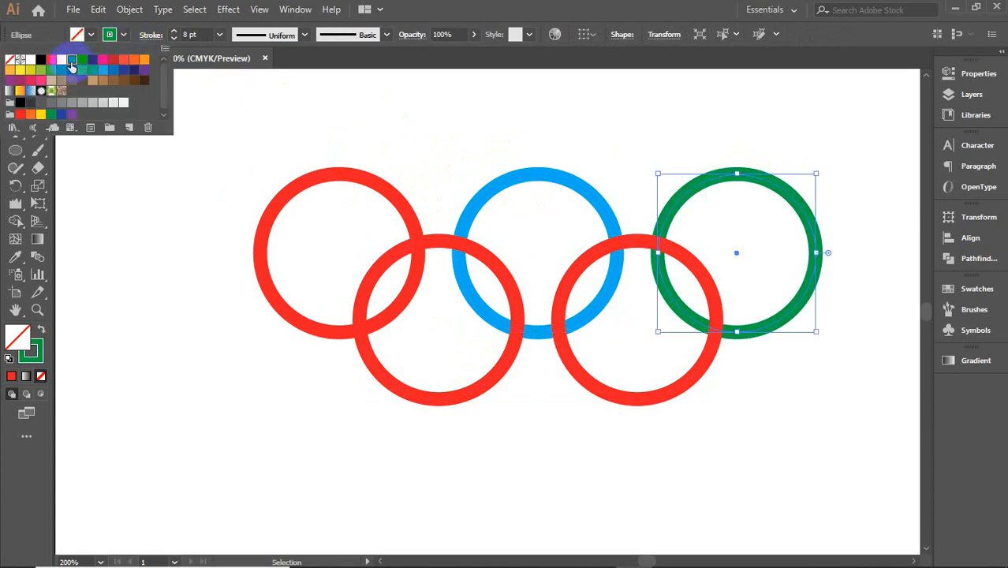
- Recolor the lower-row rings with a black stroke on the left one and a yellow stroke on the right one
click(428, 402)
click(428, 402)
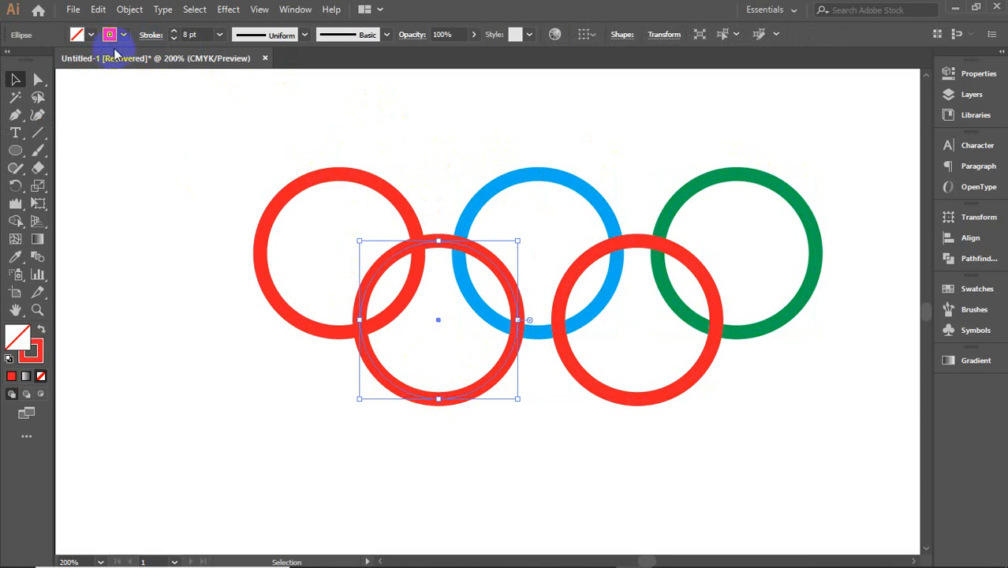
click(124, 35)
click(41, 59)
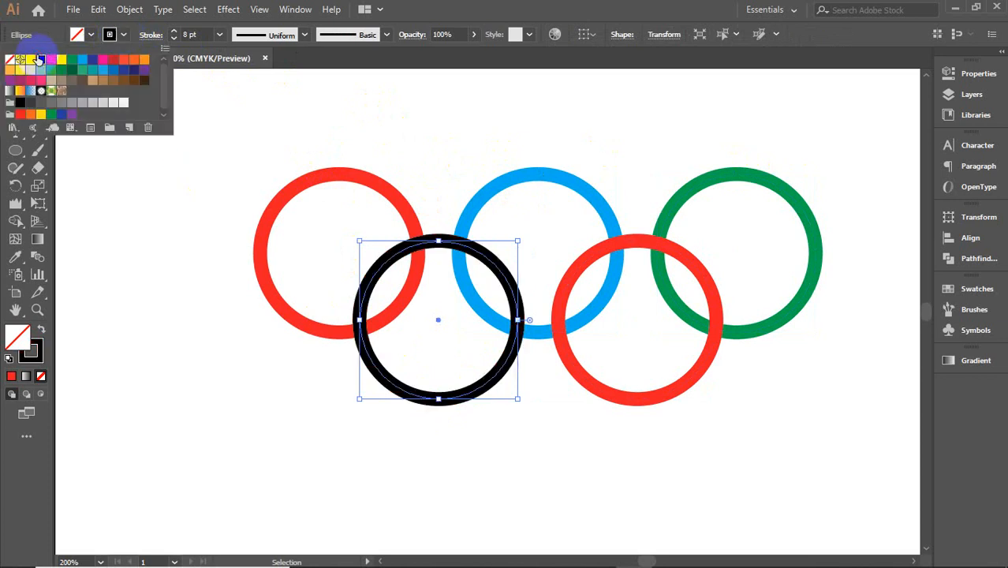
click(601, 377)
click(605, 398)
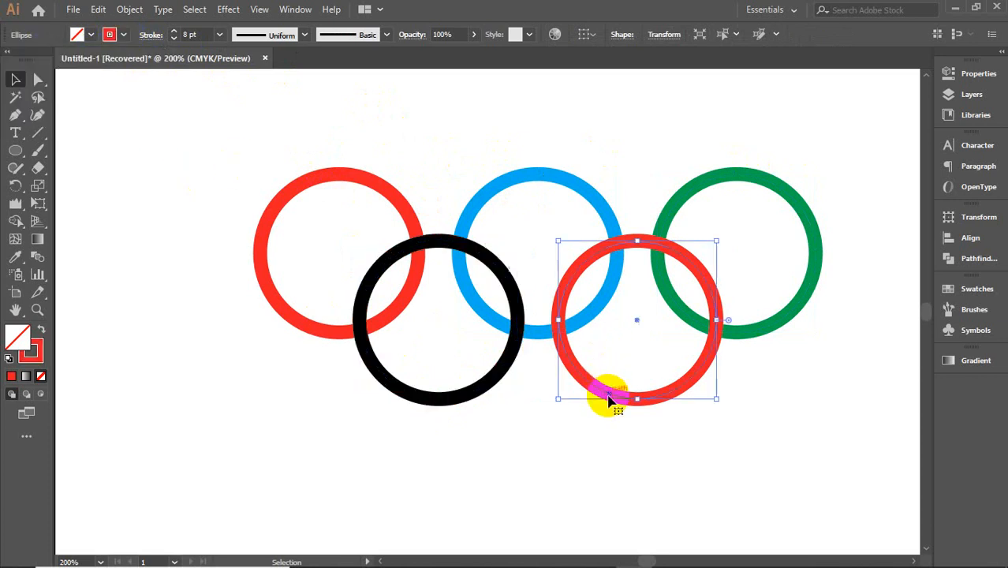
click(123, 35)
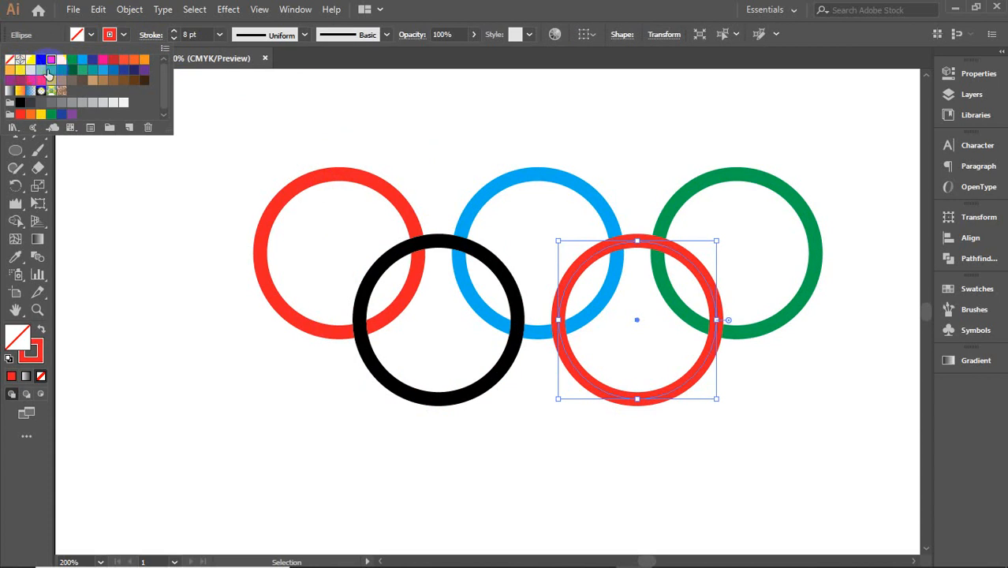
click(20, 70)
click(562, 457)
click(563, 456)
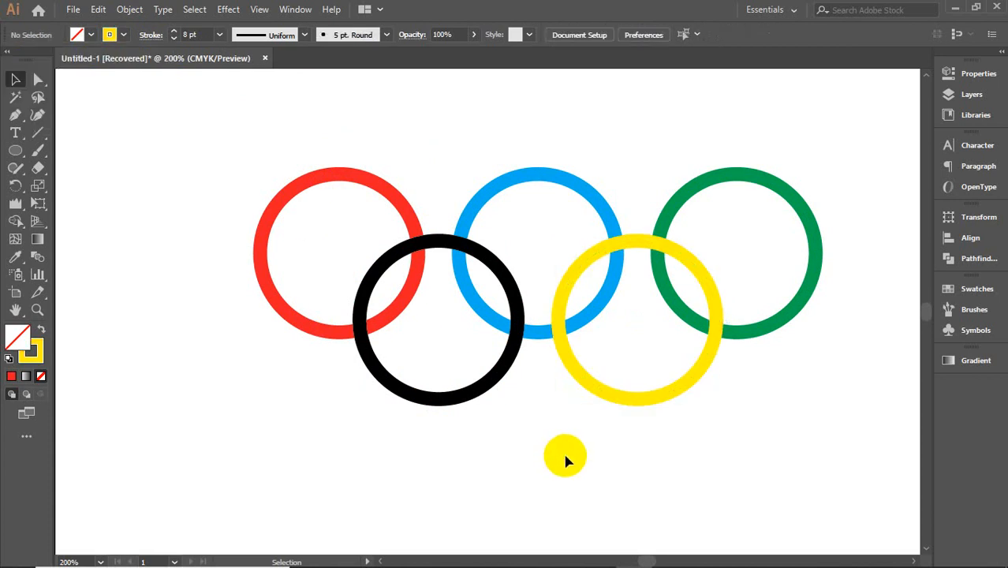
- Move all five colored rings off the artboard onto the empty canvas to its right
scroll(567, 452, down, 2)
drag(313, 235, 444, 418)
drag(244, 351, 607, 306)
drag(670, 288, 670, 288)
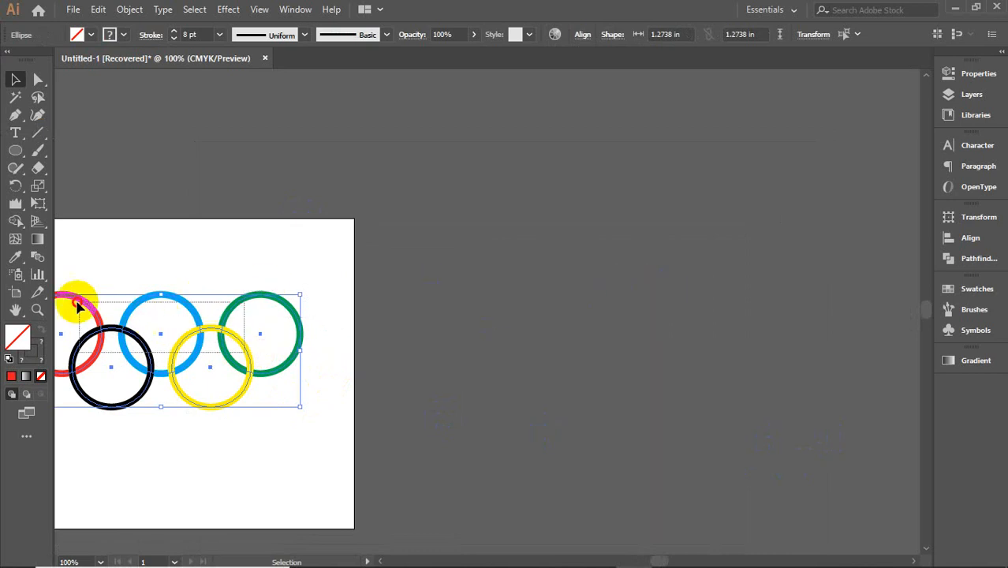
drag(150, 310, 683, 198)
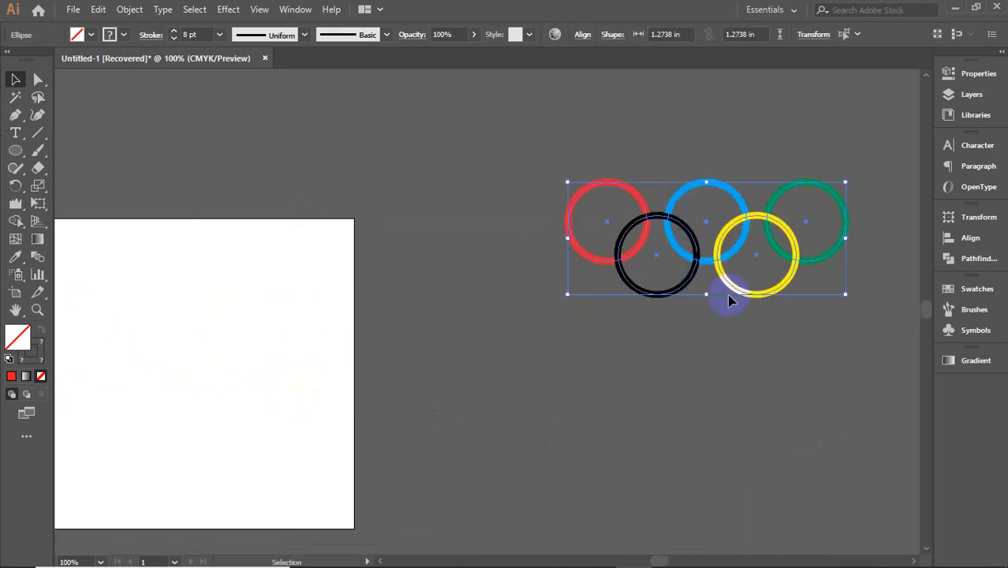
- Delete the circular and quadrilateral masked photos of the man above the artboard
scroll(623, 419, right, 4)
scroll(544, 303, up, 3)
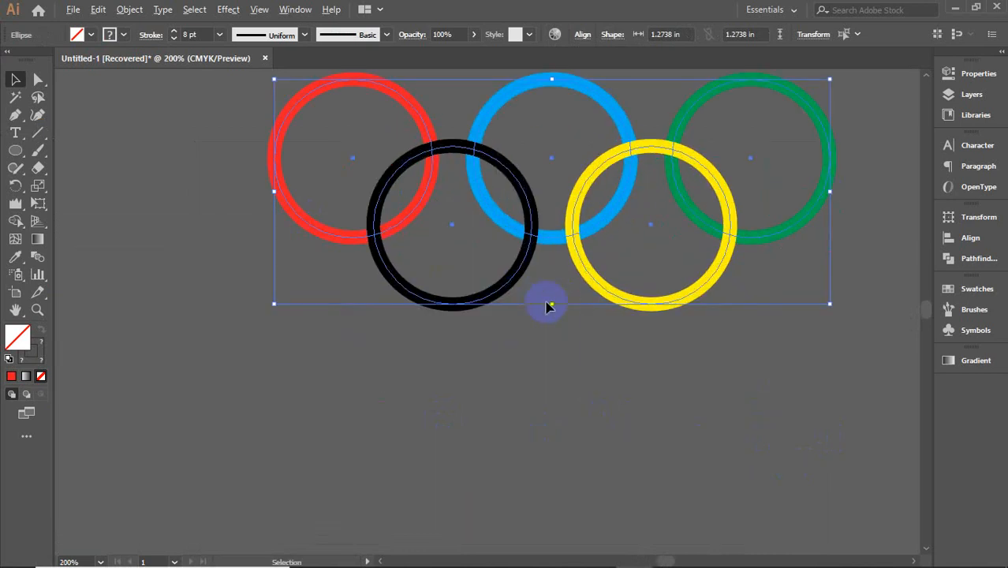
drag(544, 303, 569, 489)
scroll(574, 439, down, 3)
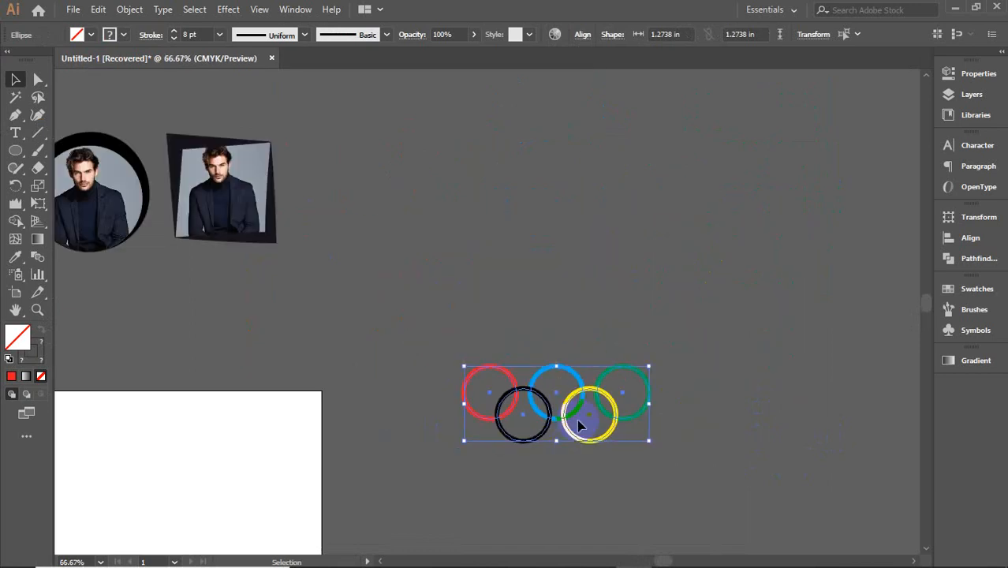
drag(426, 286, 100, 158)
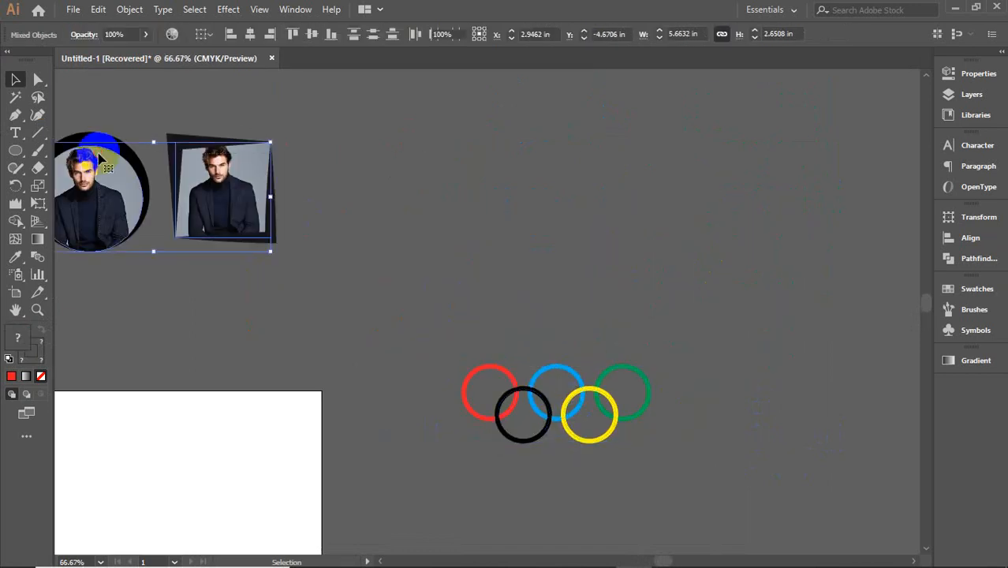
key(Delete)
drag(812, 518, 811, 517)
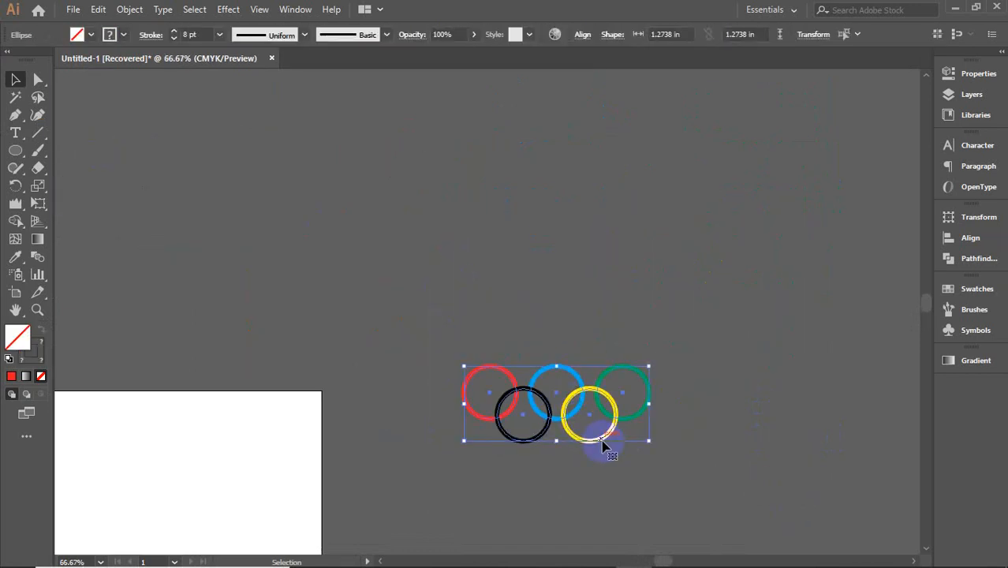
scroll(603, 445, down, 3)
drag(571, 274, 556, 495)
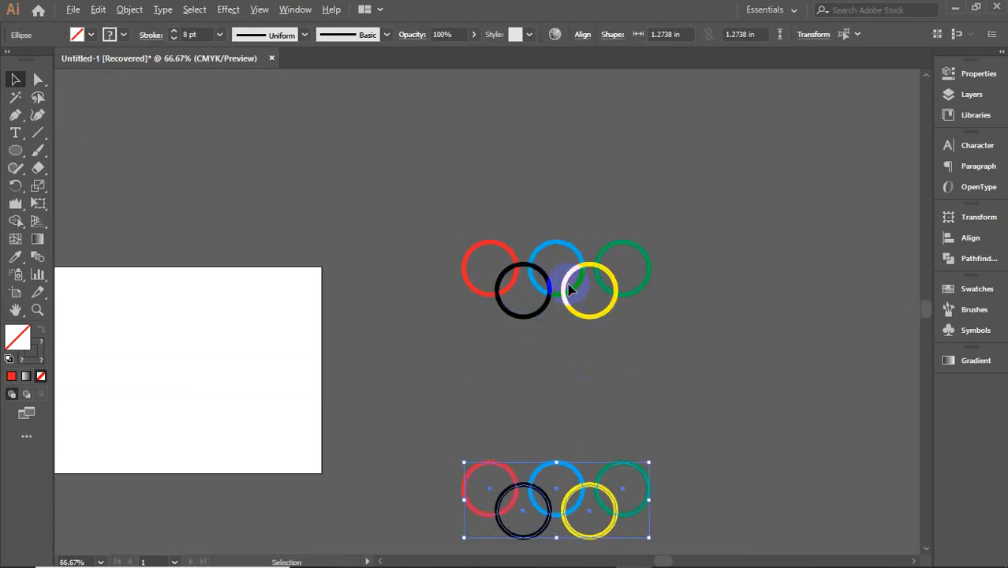
key(Delete)
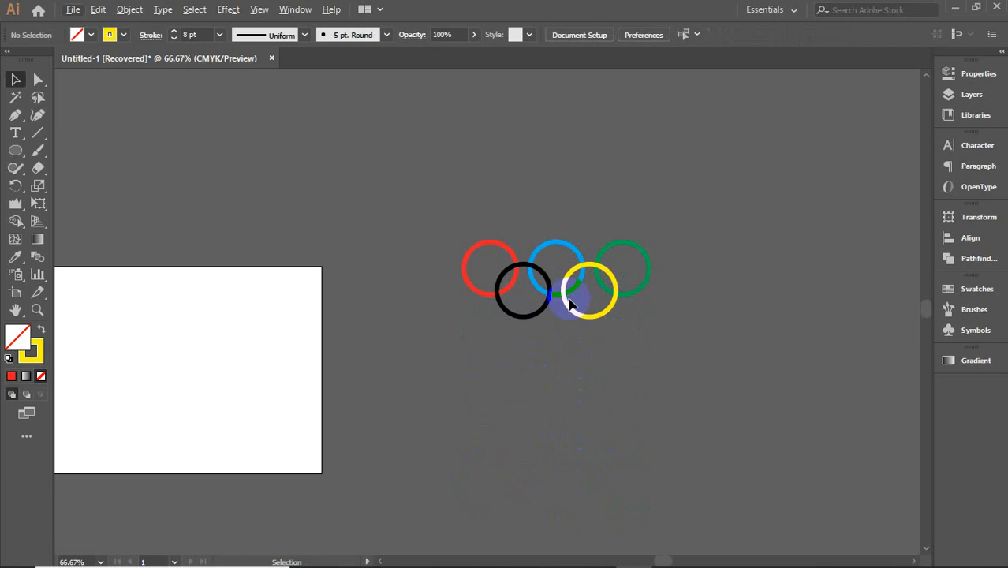
- Expand the fill and stroke of all five rings, and duplicate the expanded set straight below
scroll(569, 287, up, 4)
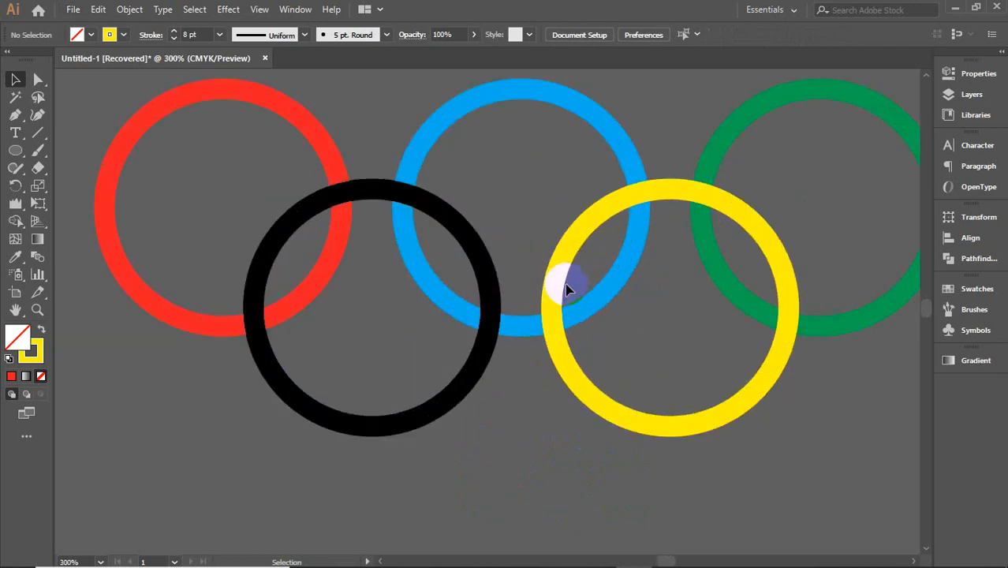
drag(566, 288, 536, 358)
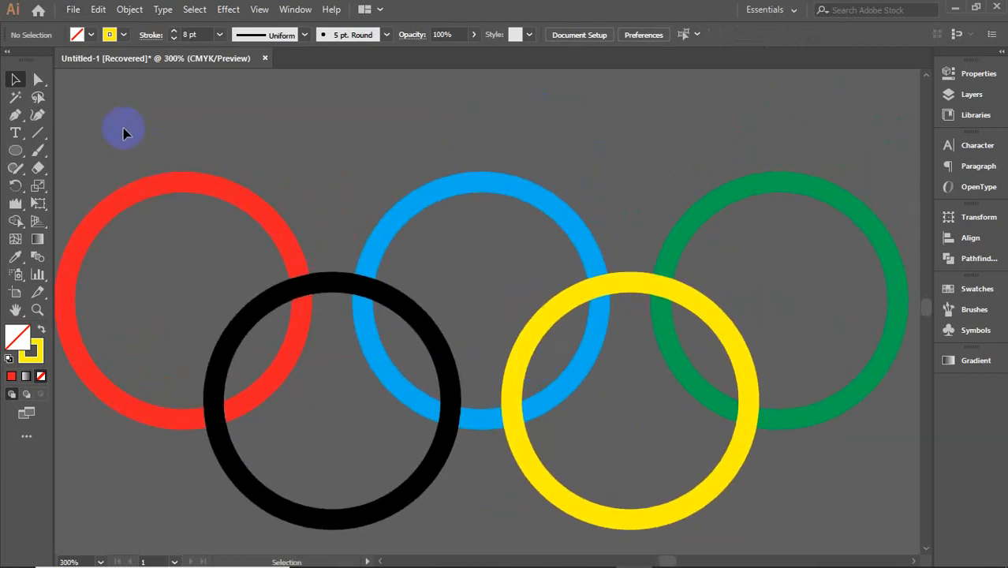
drag(236, 218, 757, 464)
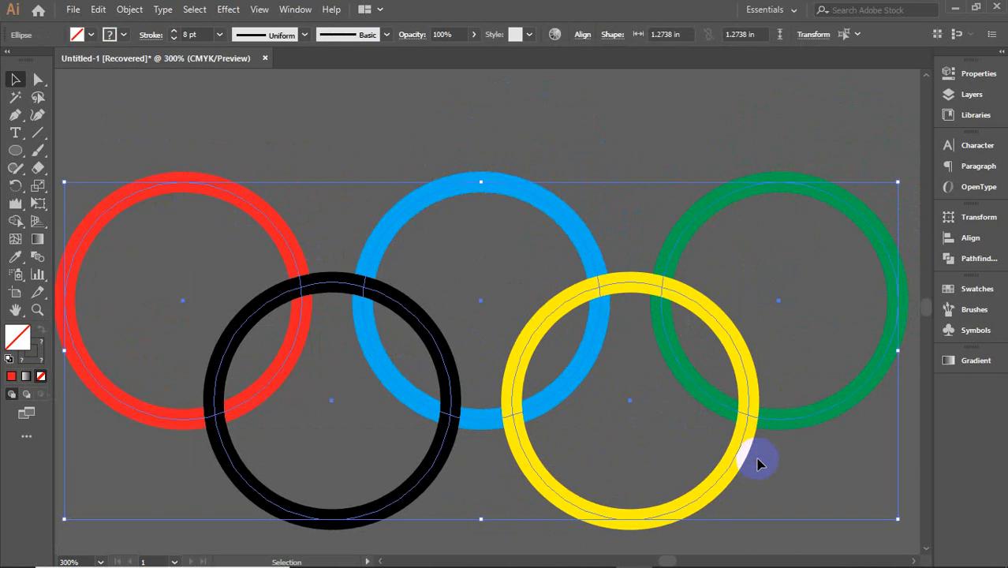
click(126, 11)
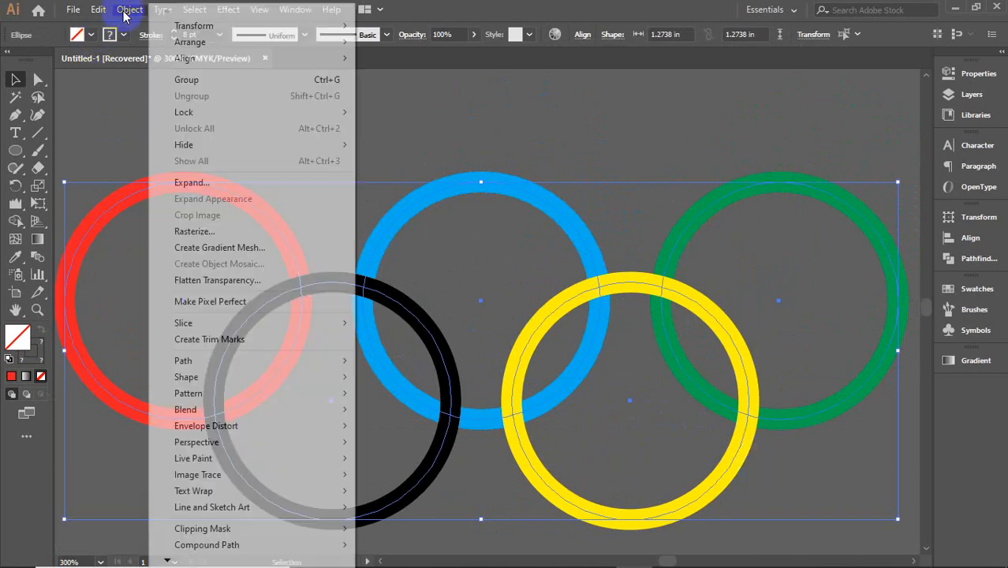
click(206, 184)
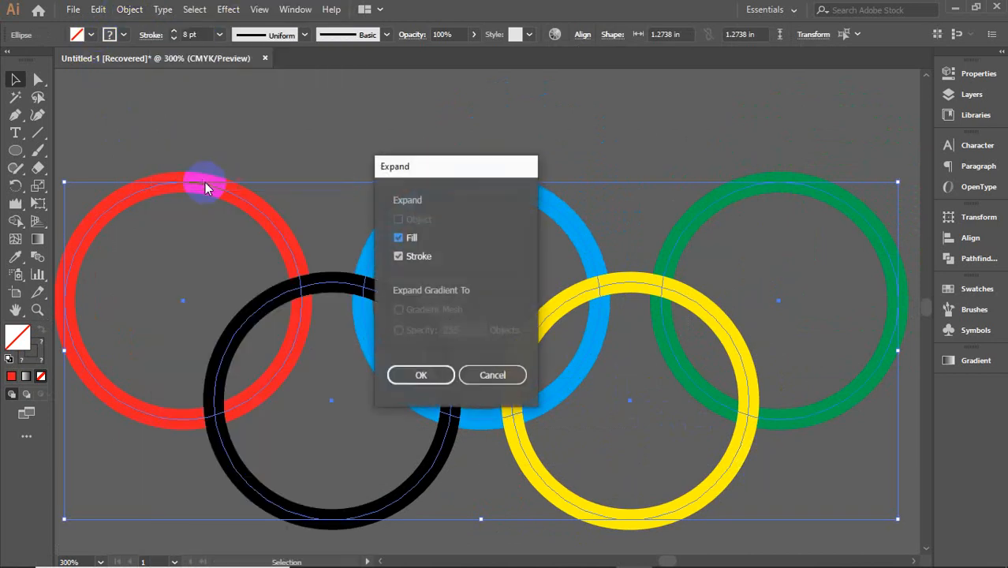
click(410, 374)
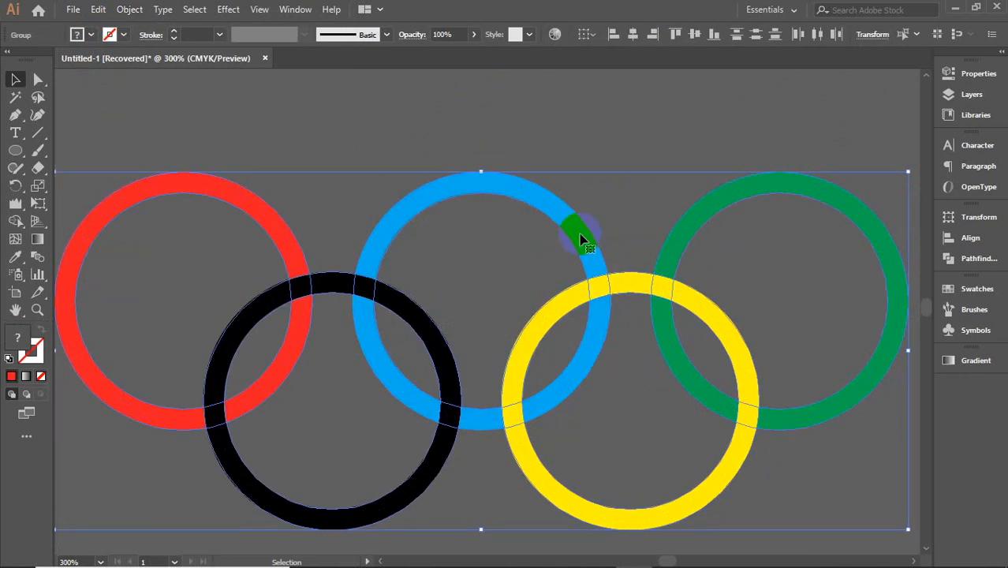
scroll(579, 240, down, 4)
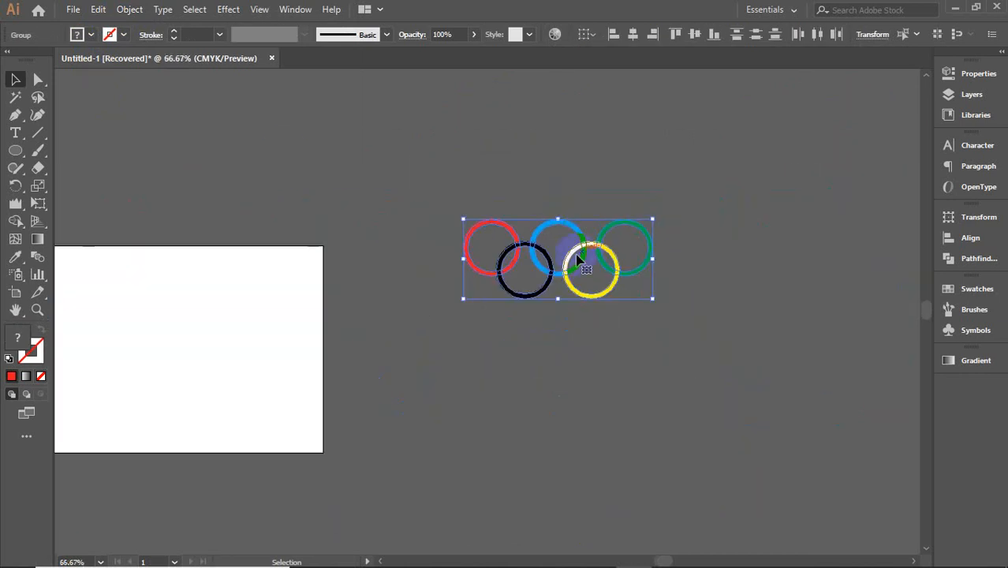
drag(562, 268, 562, 470)
- Try moving the expanded red ring up and away from the black ring, and undo the move
scroll(559, 253, up, 3)
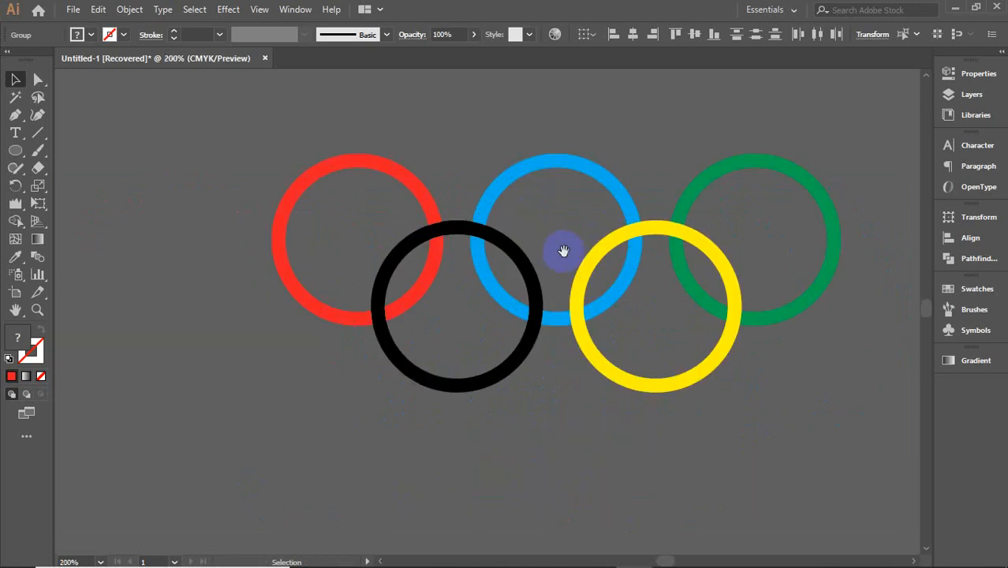
drag(628, 318, 562, 374)
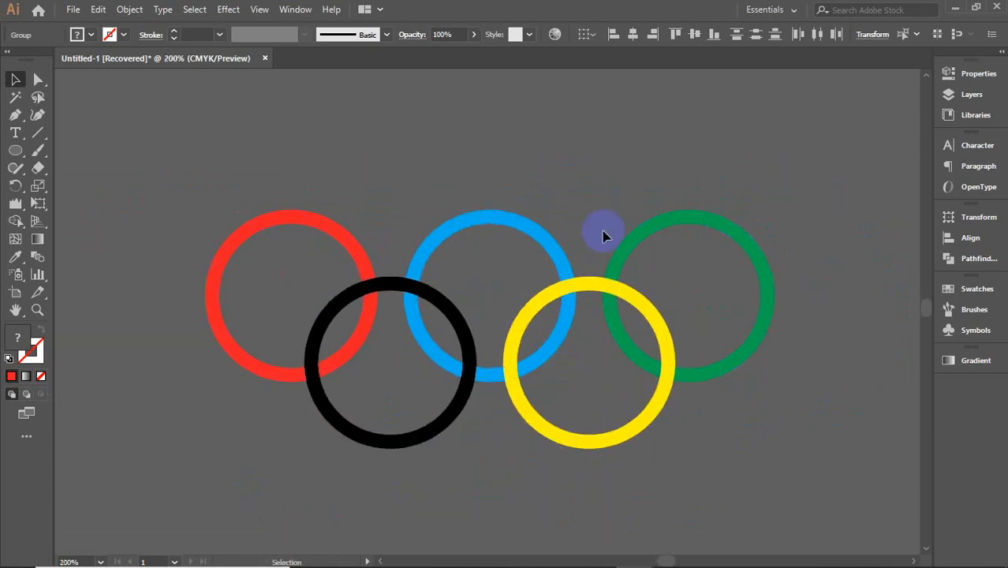
click(351, 252)
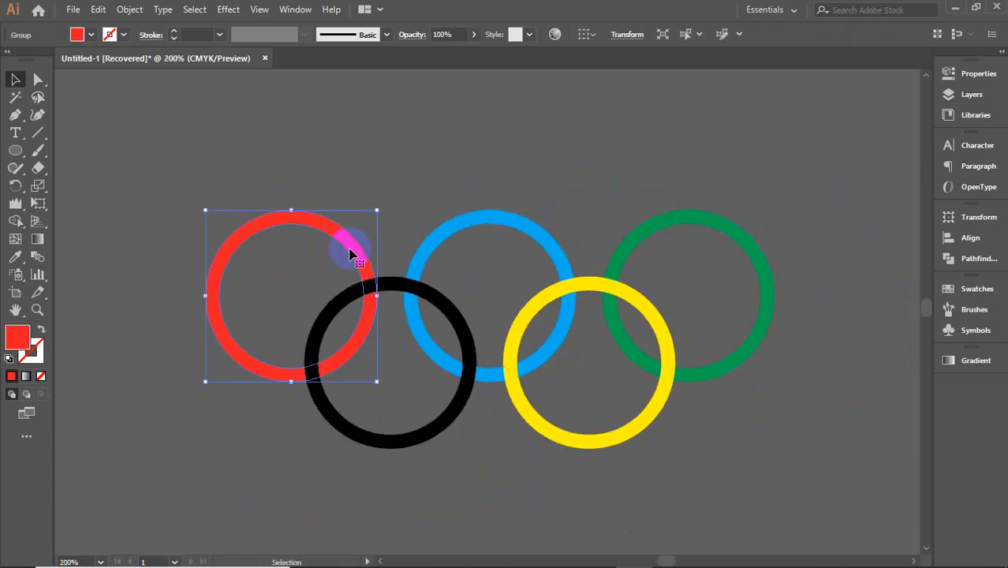
drag(350, 252, 299, 174)
scroll(299, 183, left, 1)
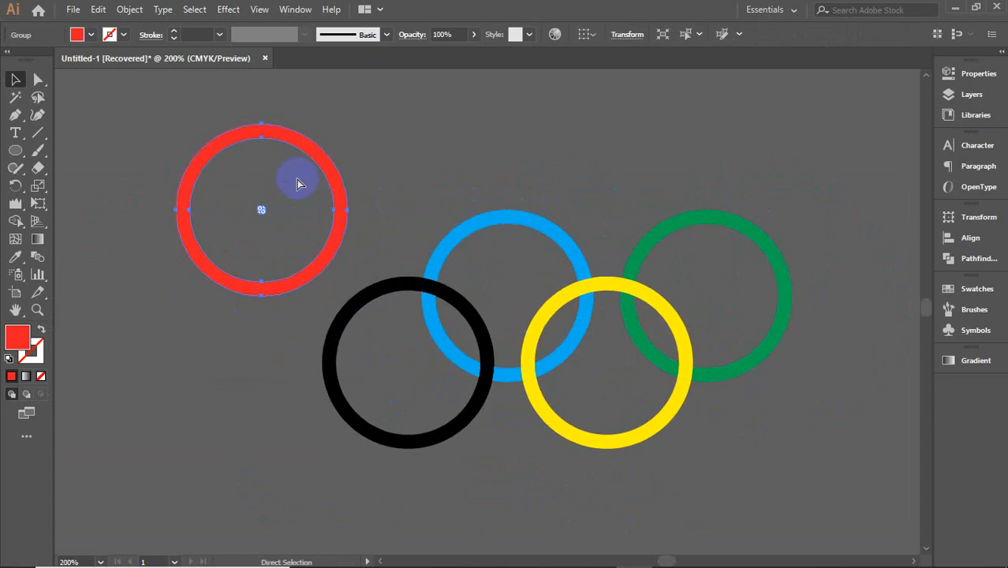
key(ctrl+z)
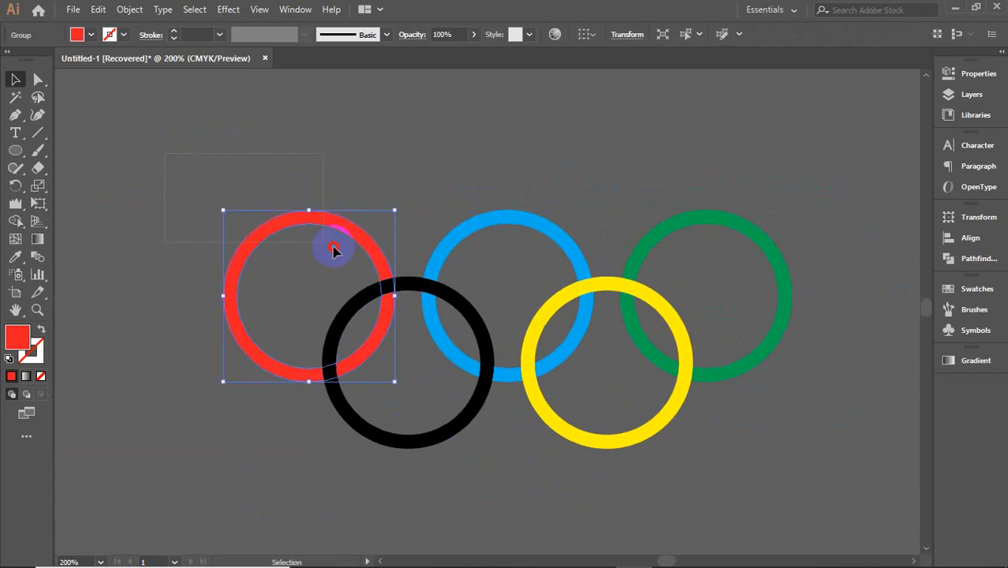
- Select all five rings of the upper set and split them at their overlaps with the Pathfinder Divide operation
key(ctrl+a)
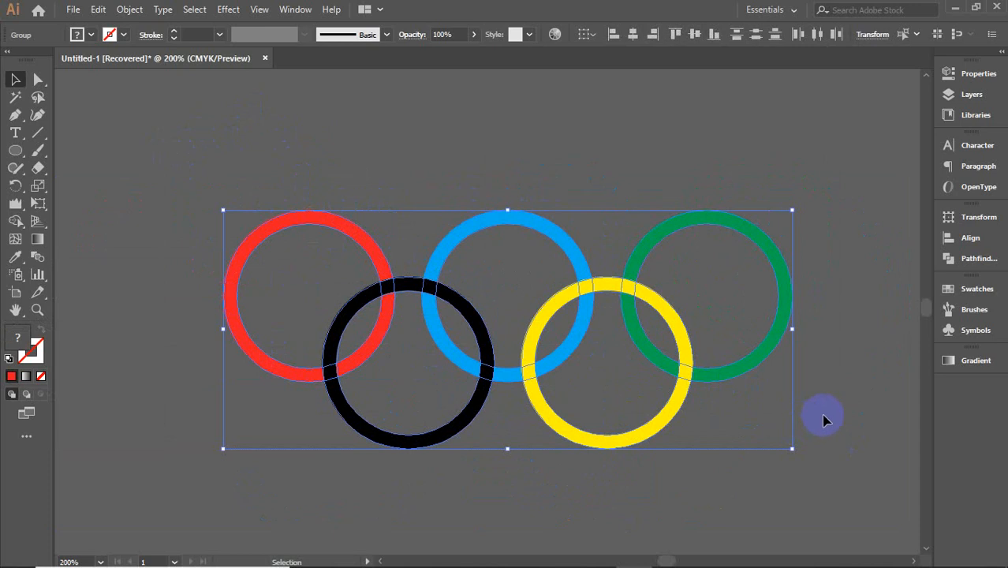
click(982, 259)
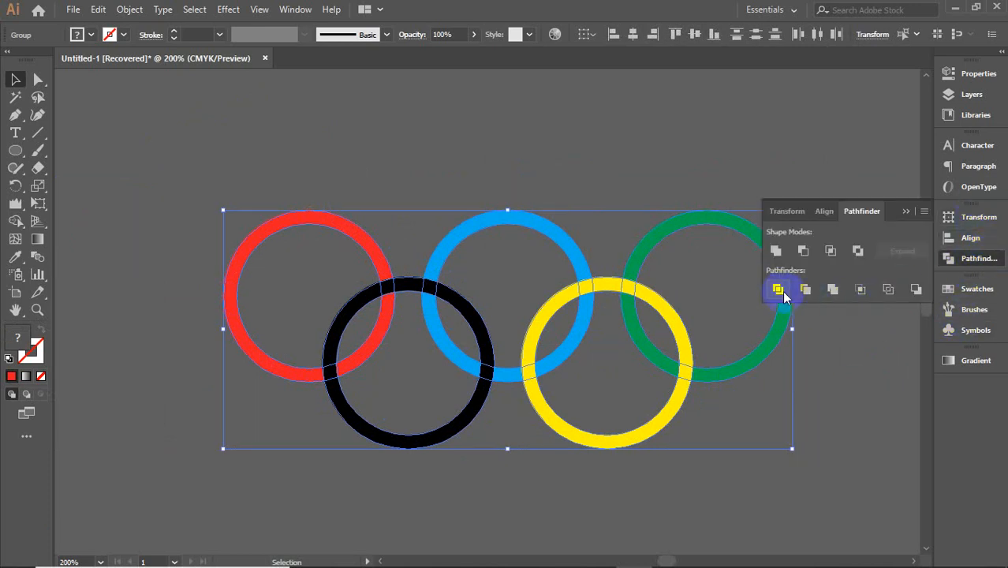
scroll(531, 321, up, 1)
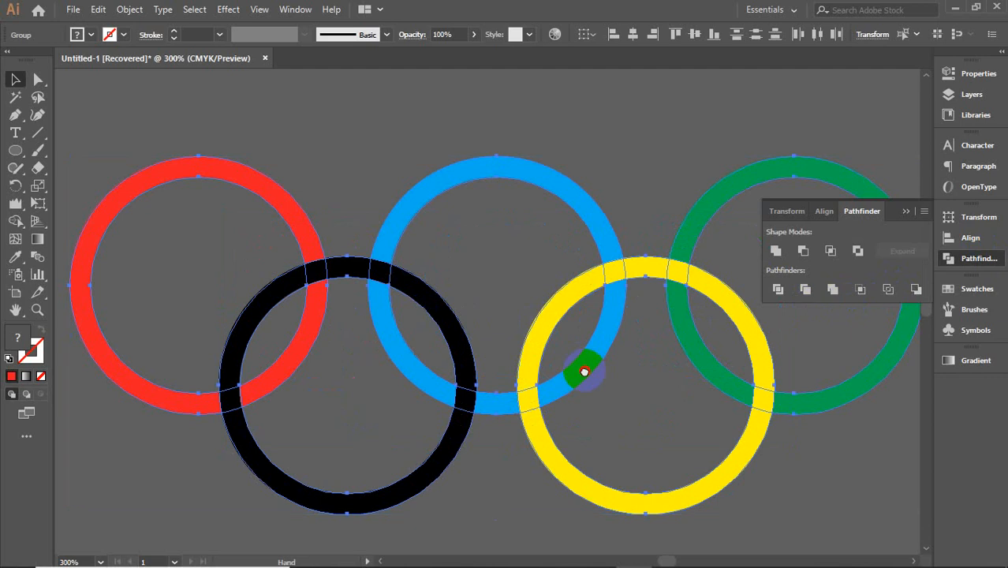
drag(585, 370, 561, 371)
click(779, 291)
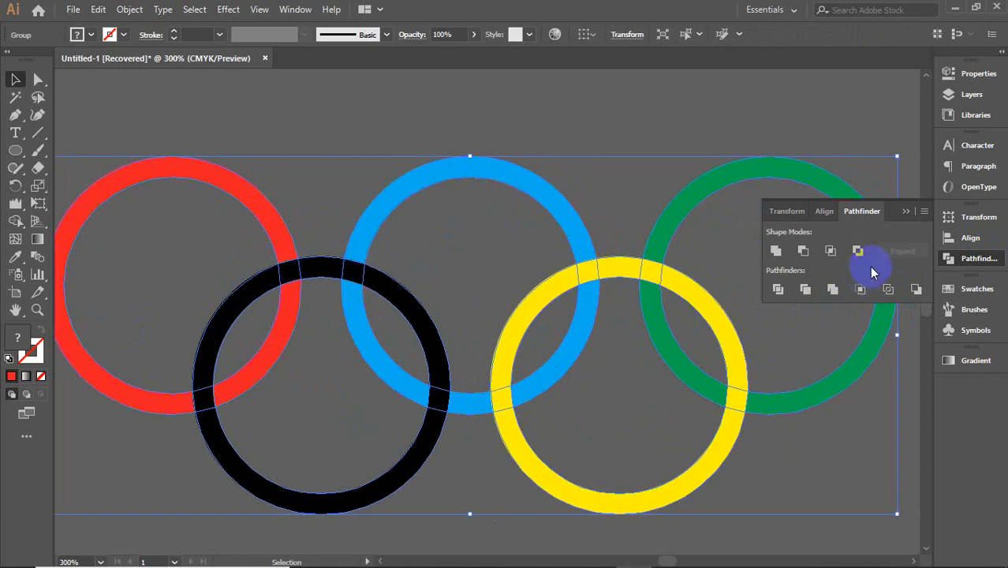
- Ungroup the divided upper set of rings into separate pieces and clear the selection
click(905, 210)
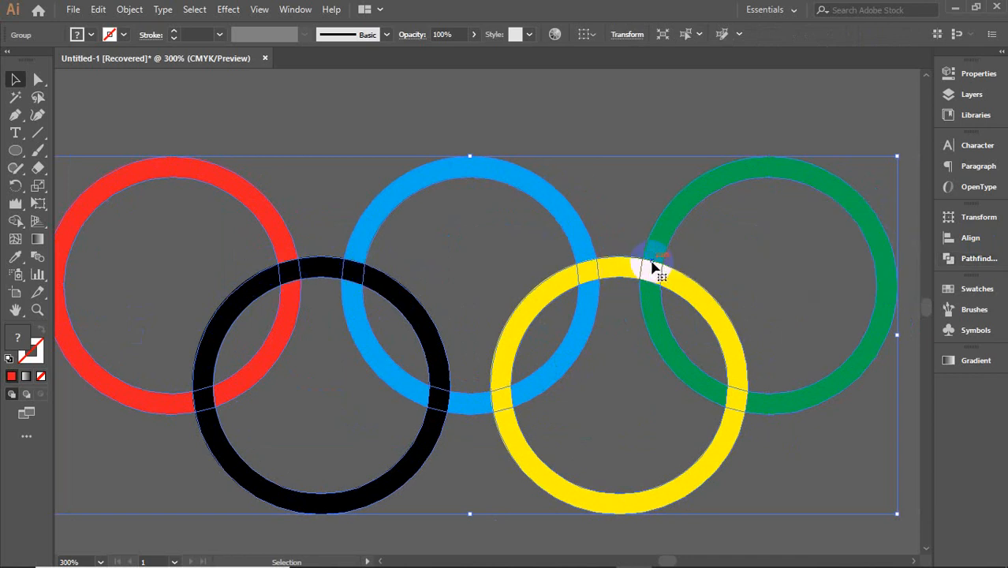
right_click(652, 268)
click(662, 237)
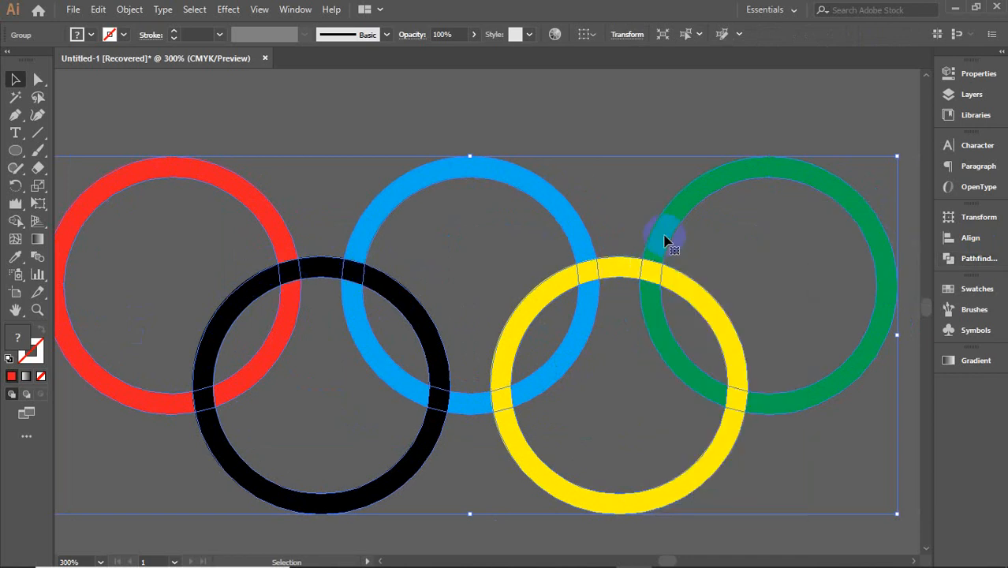
key(ctrl)
key(ctrl+shift+g)
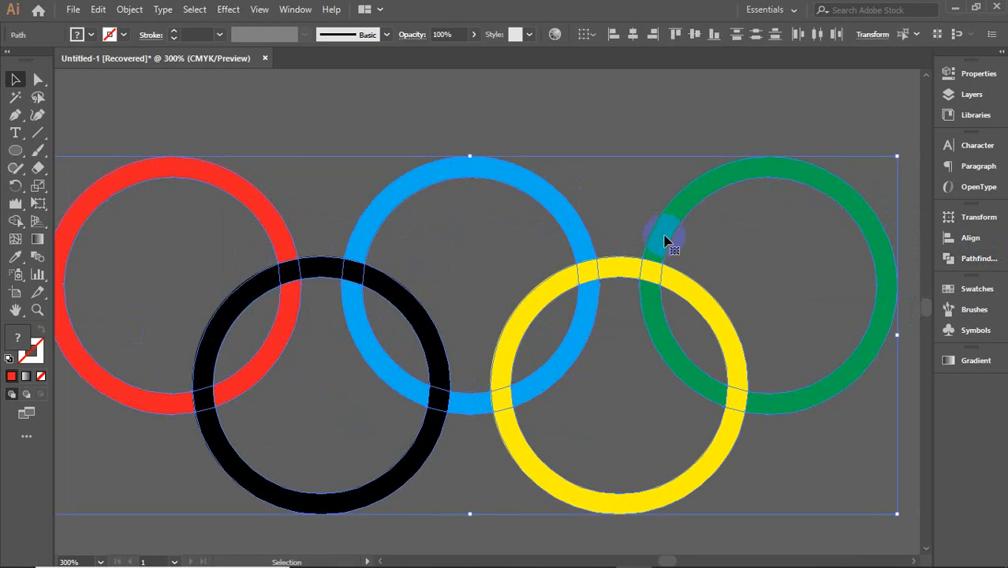
click(573, 129)
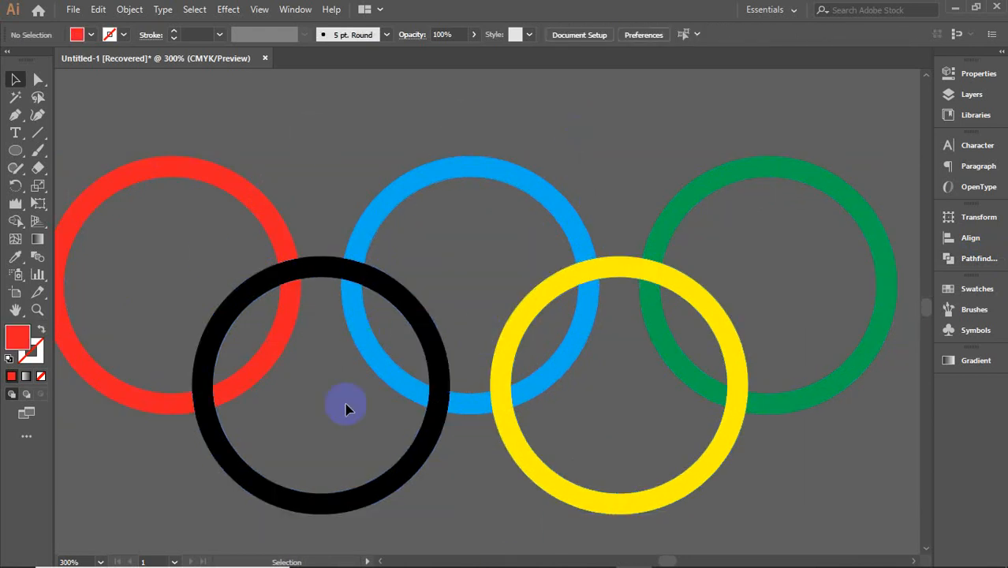
- Examine the crossings of the yellow ring with the blue and green rings up close
scroll(589, 319, up, 3)
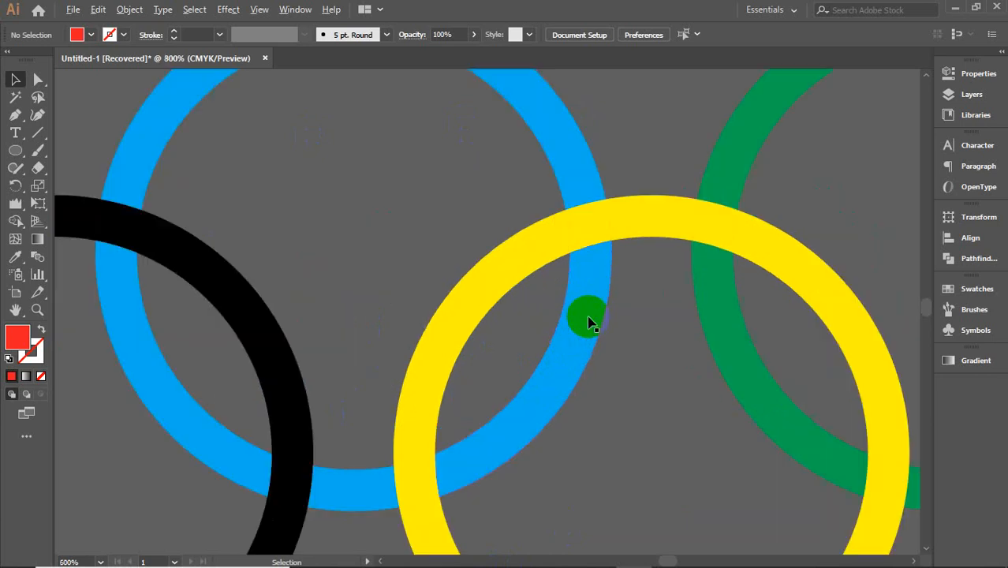
scroll(635, 286, up, 2)
drag(678, 248, 641, 424)
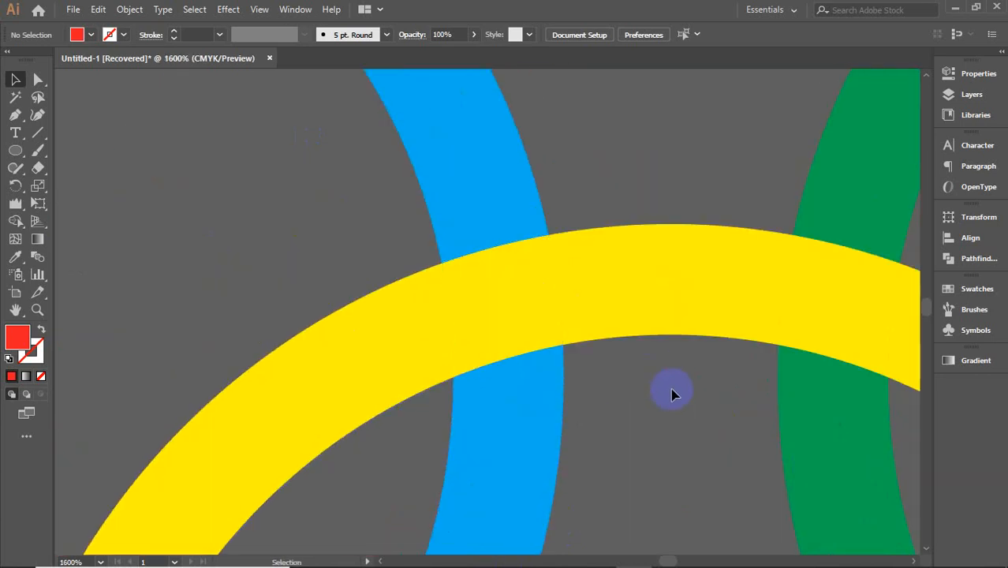
scroll(670, 387, up, 1)
scroll(653, 377, up, 1)
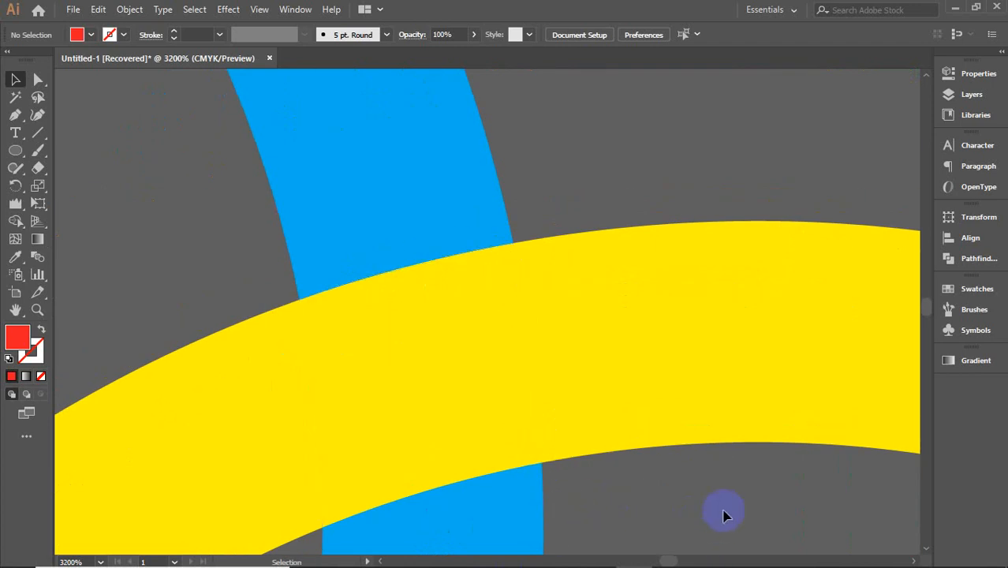
scroll(726, 514, down, 5)
drag(733, 508, 691, 233)
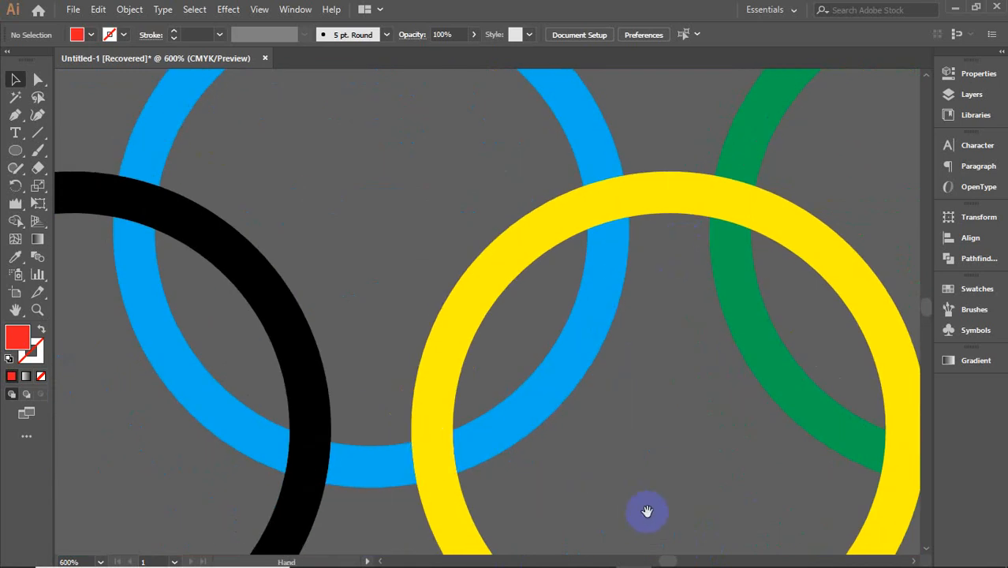
drag(646, 511, 678, 469)
scroll(678, 473, down, 2)
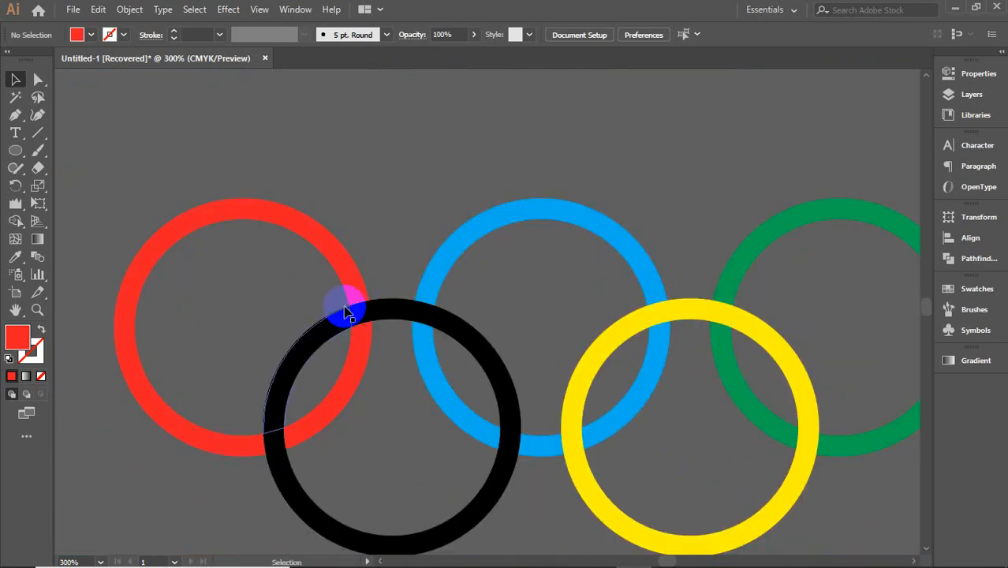
- Try pulling the red ring's pieces and its upper overlap with the black ring apart, and undo the moves
drag(334, 263, 299, 231)
drag(360, 311, 359, 275)
drag(363, 337, 376, 354)
key(ctrl+z)
key(ctrl+z)
key(ctrl+z)
key(ctrl+z)
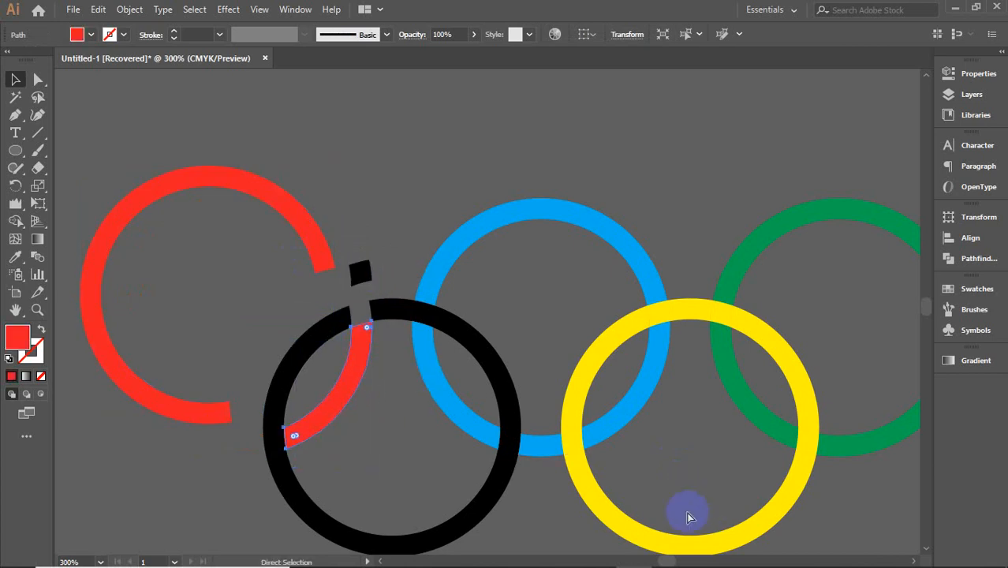
key(ctrl+z)
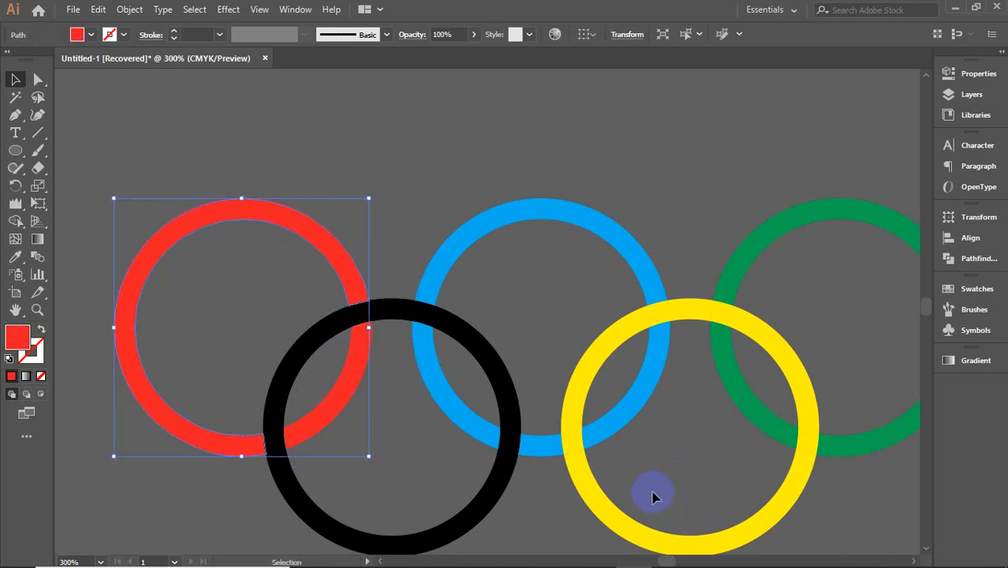
click(435, 156)
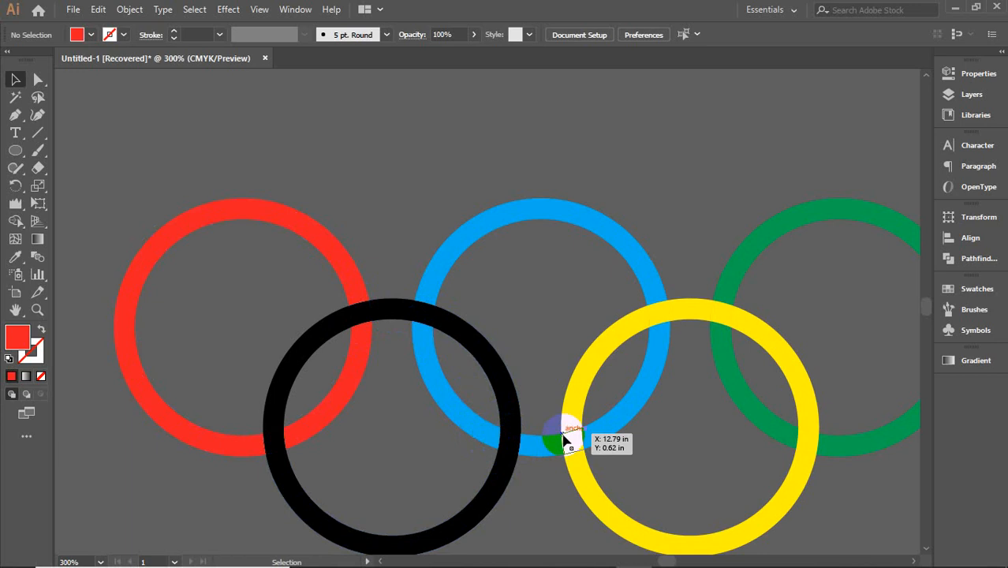
- Select the black ring's lower overlap with the red ring plus its adjoining segments, and clear the selection
click(280, 446)
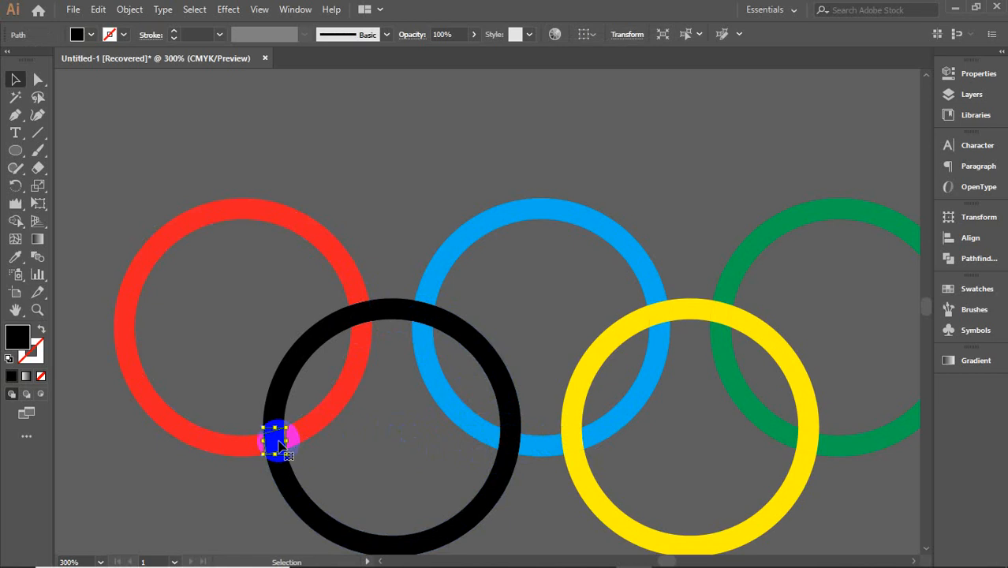
shift+click(283, 386)
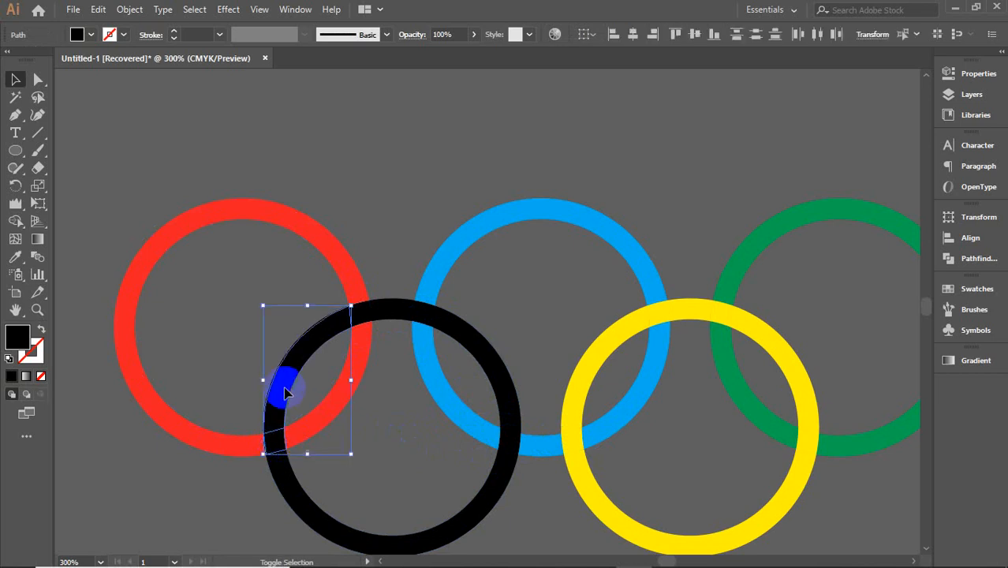
shift+click(312, 516)
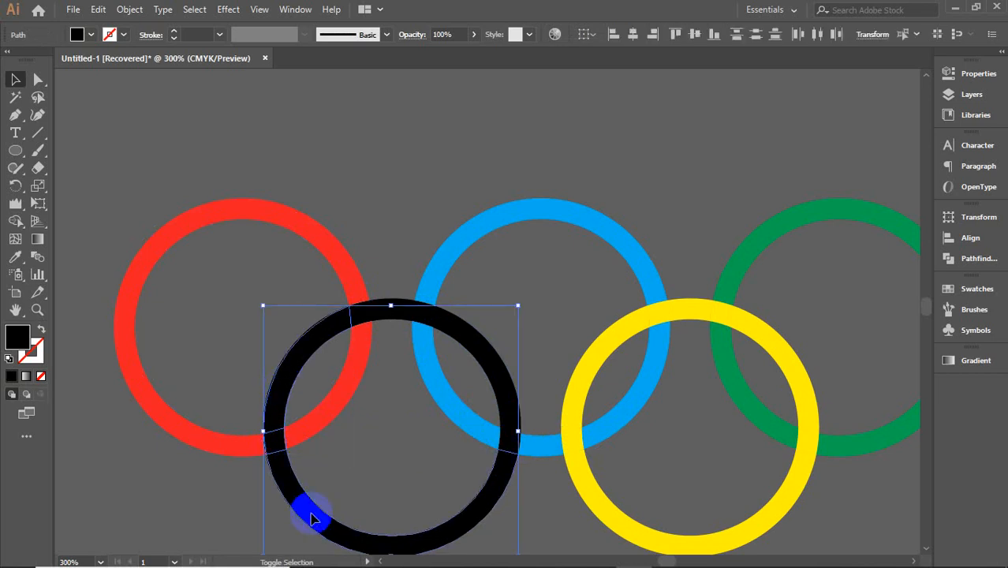
click(371, 455)
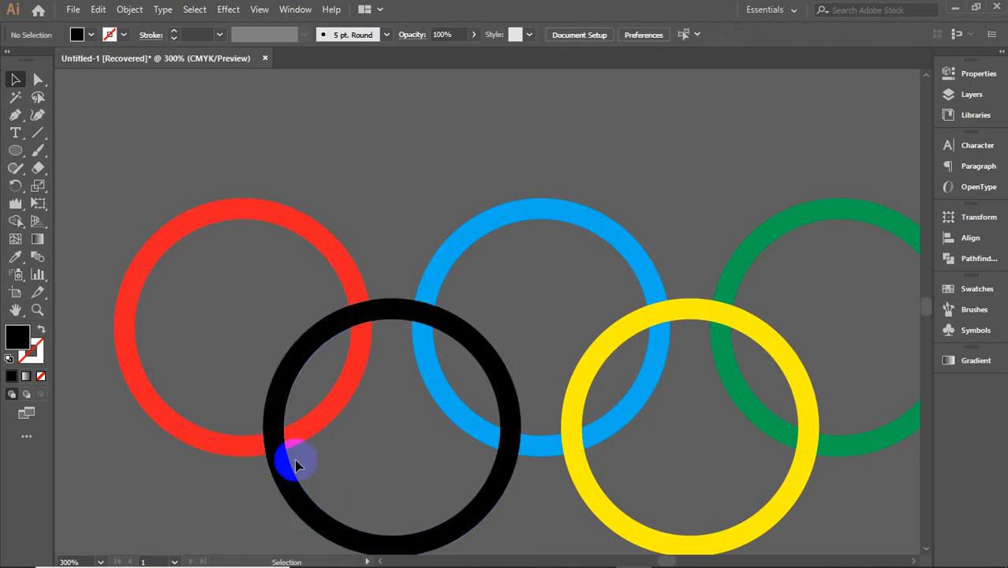
- Recolor the upper overlap of the red and black rings with the red ring's fill using the Eyedropper
click(359, 317)
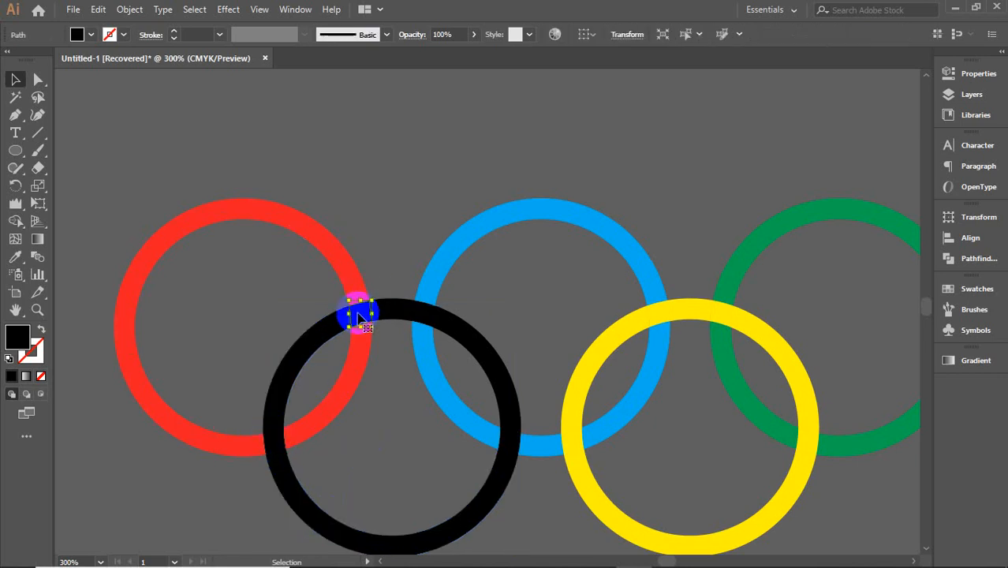
key(i)
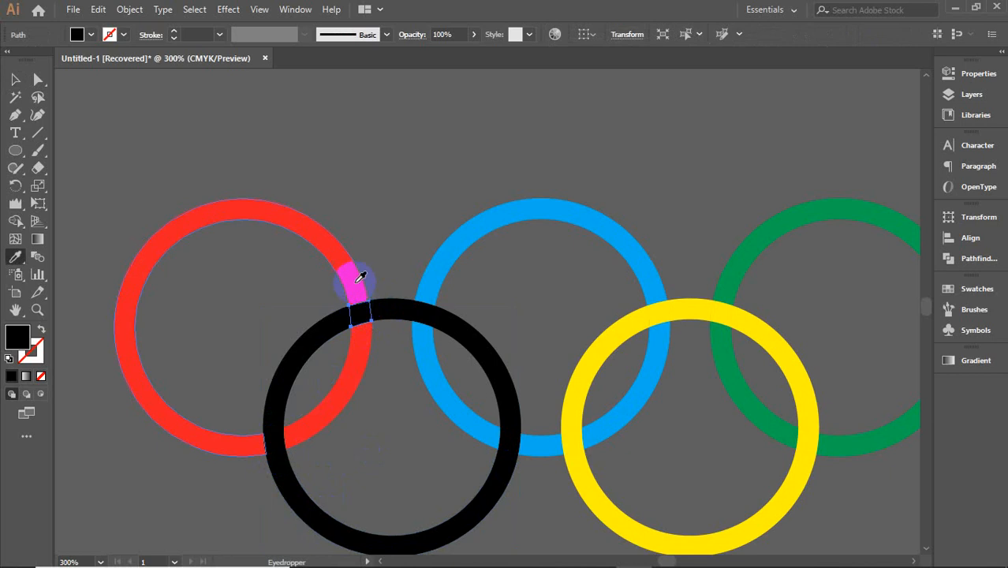
click(359, 276)
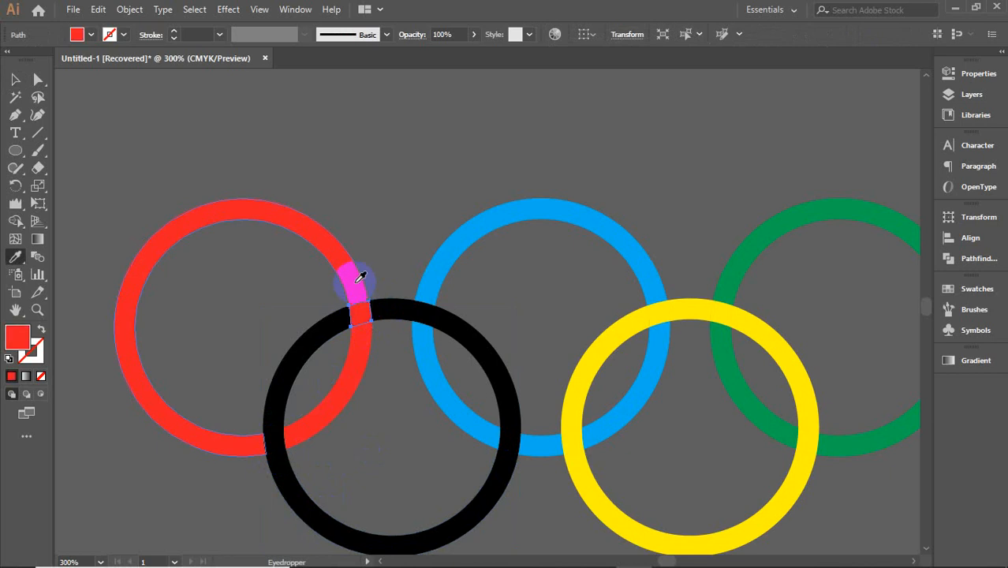
key(v)
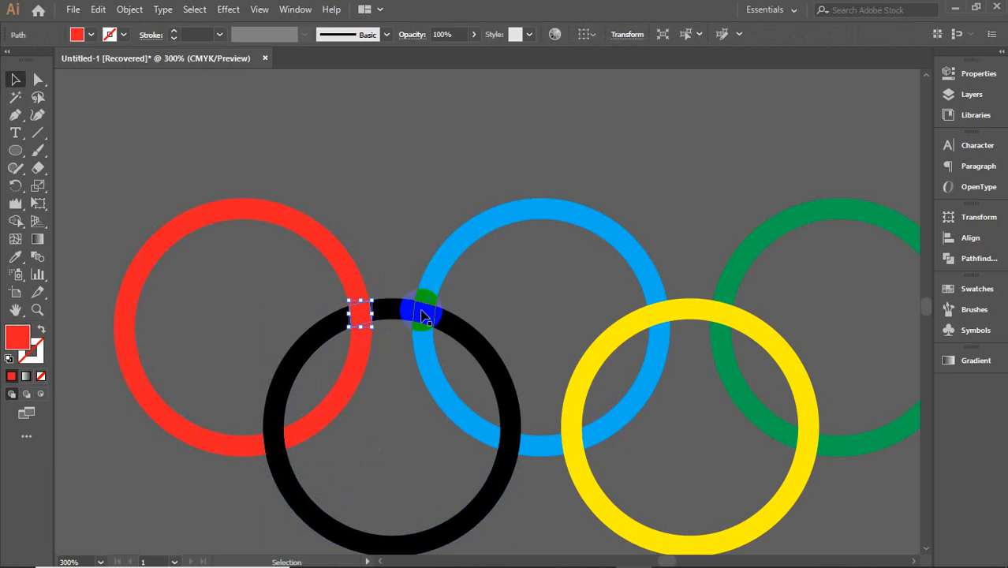
- Recolor the lower black-blue overlap and the upper blue-yellow overlap with the blue ring's fill using the Eyedropper
click(510, 446)
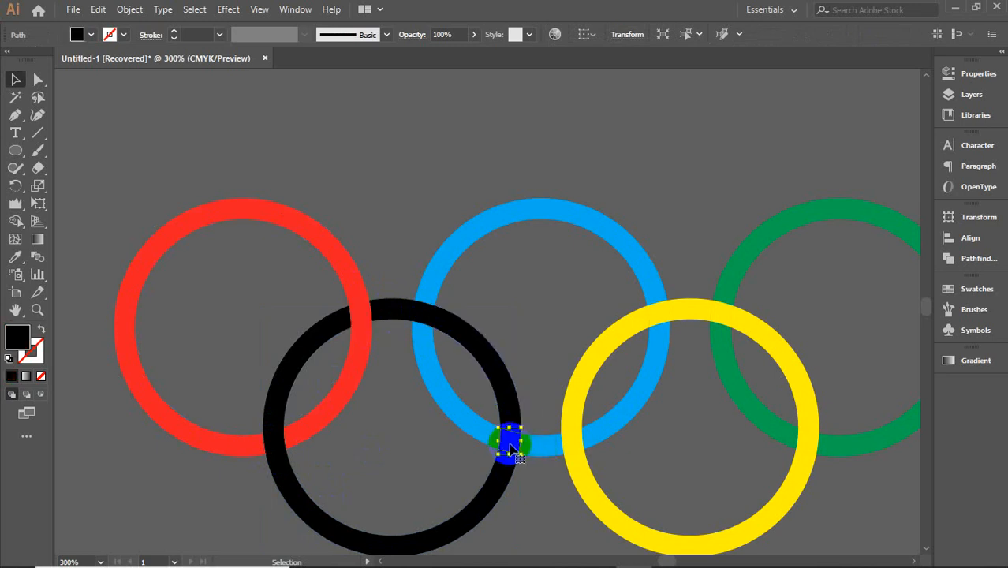
key(i)
click(480, 425)
key(v)
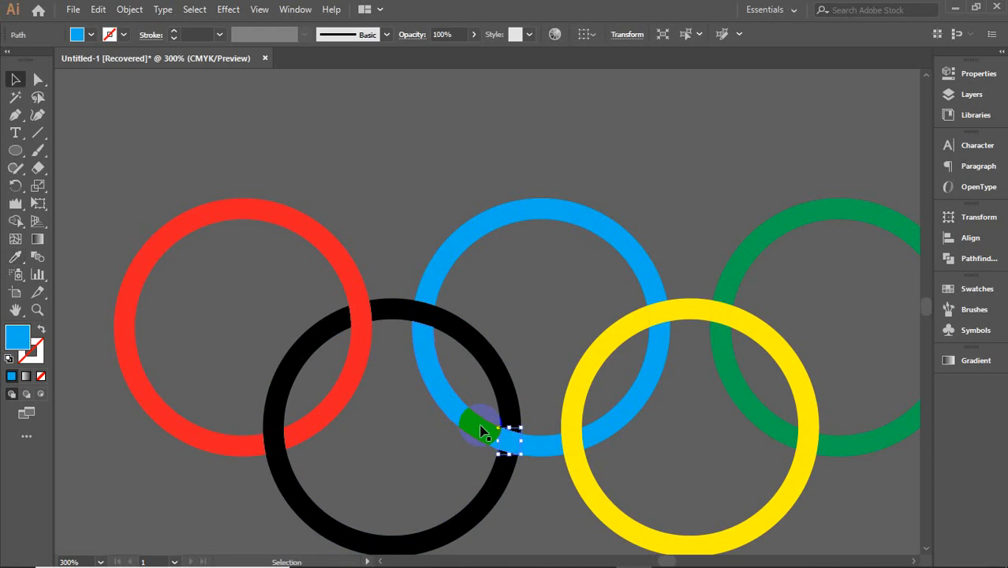
click(659, 316)
key(i)
click(651, 277)
key(v)
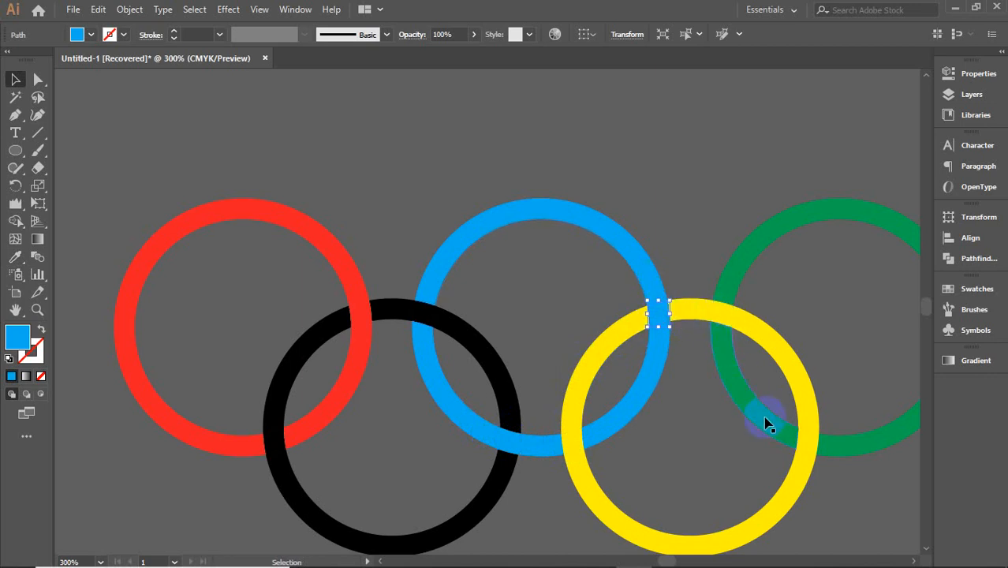
- Recolor the lower overlap of the yellow and green rings with the green ring's fill and clear the selection
click(804, 443)
key(i)
click(843, 437)
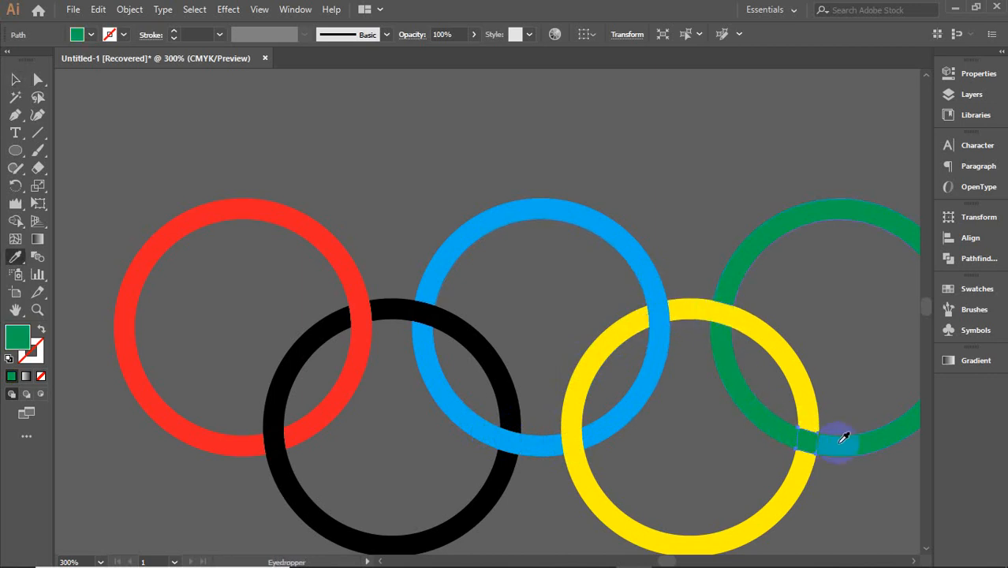
key(v)
click(629, 179)
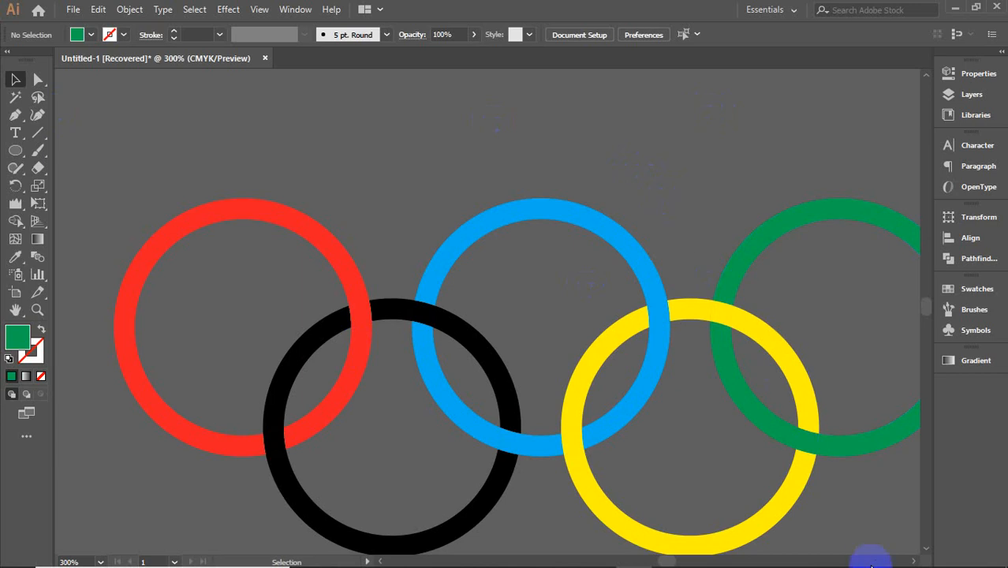
- Try moving the red-black and black-blue upper overlap pieces out of place, and undo both moves
scroll(905, 551, right, 3)
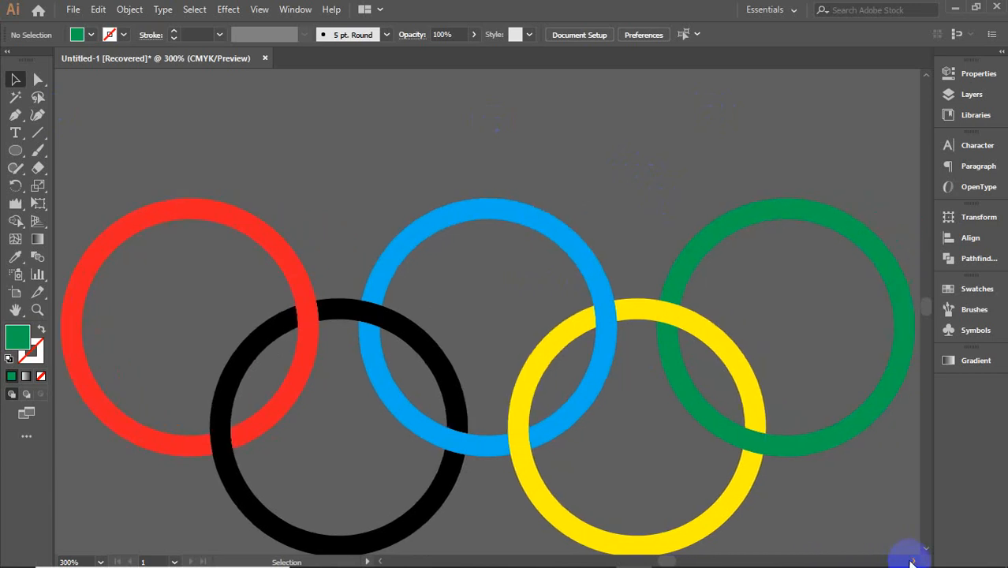
scroll(854, 513, down, 2)
drag(314, 280, 365, 206)
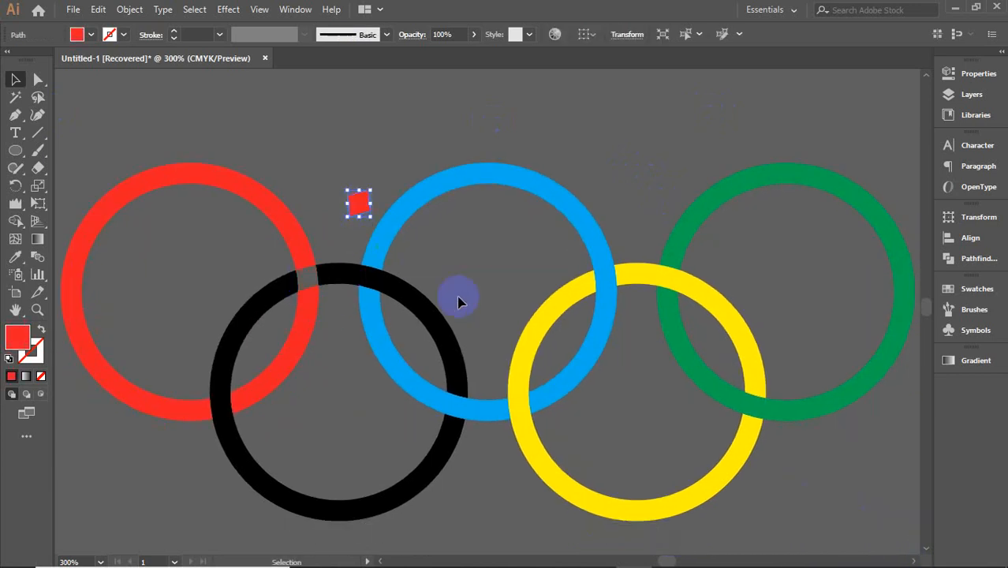
drag(369, 274, 373, 316)
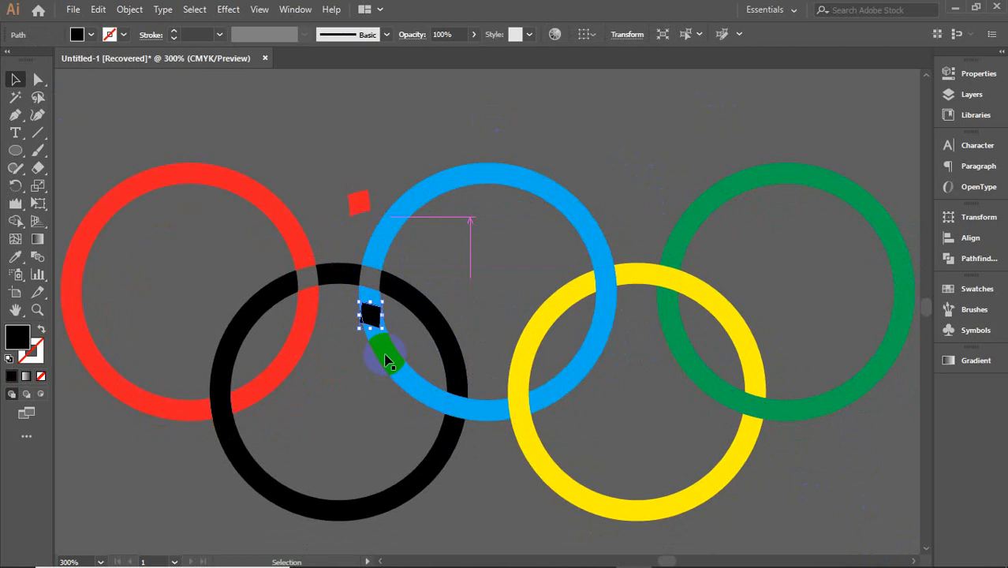
key(ctrl+z)
key(ctrl+z)
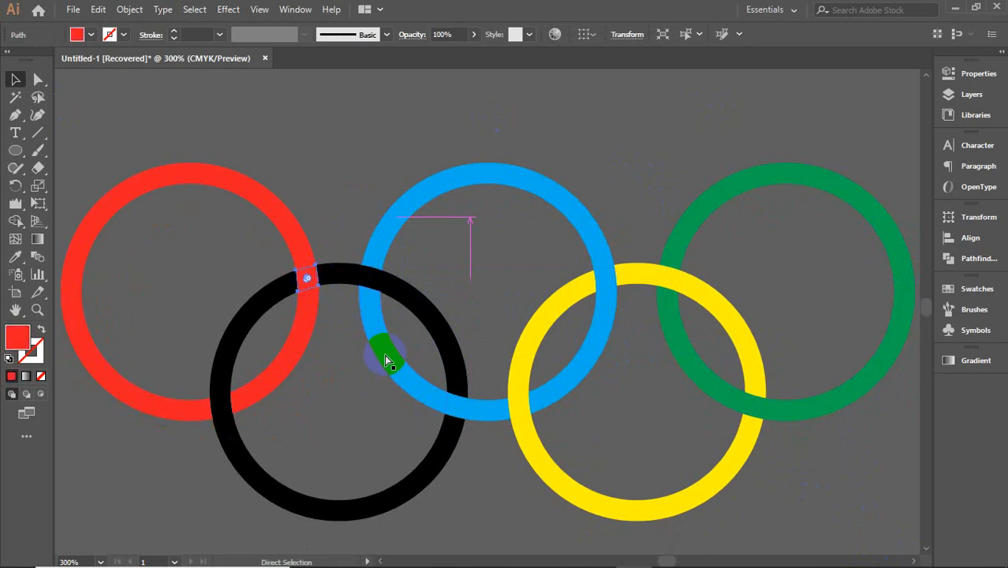
click(285, 160)
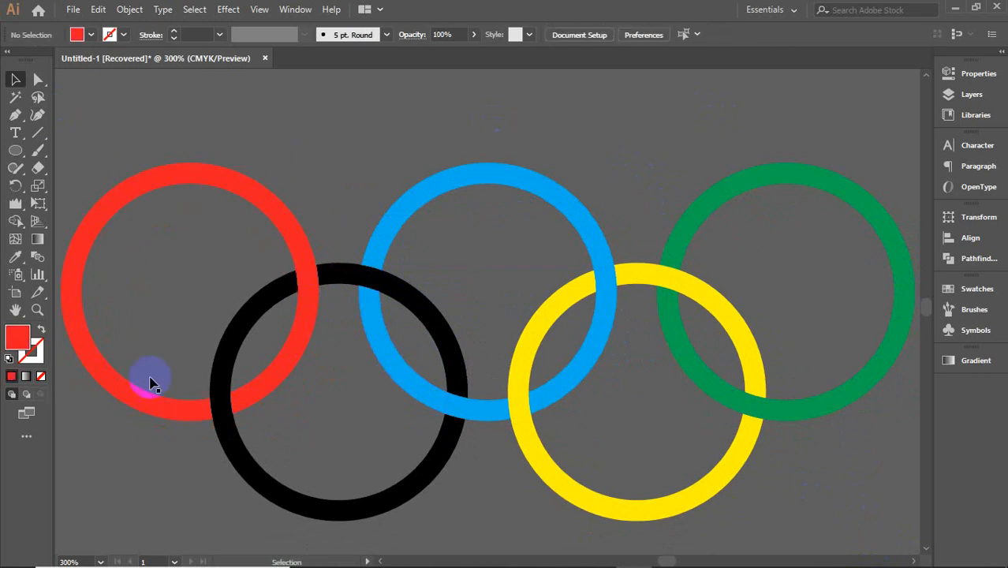
- Unite the red ring's pieces, including the recolored overlap, as a compound shape with Pathfinder and expand it
click(167, 413)
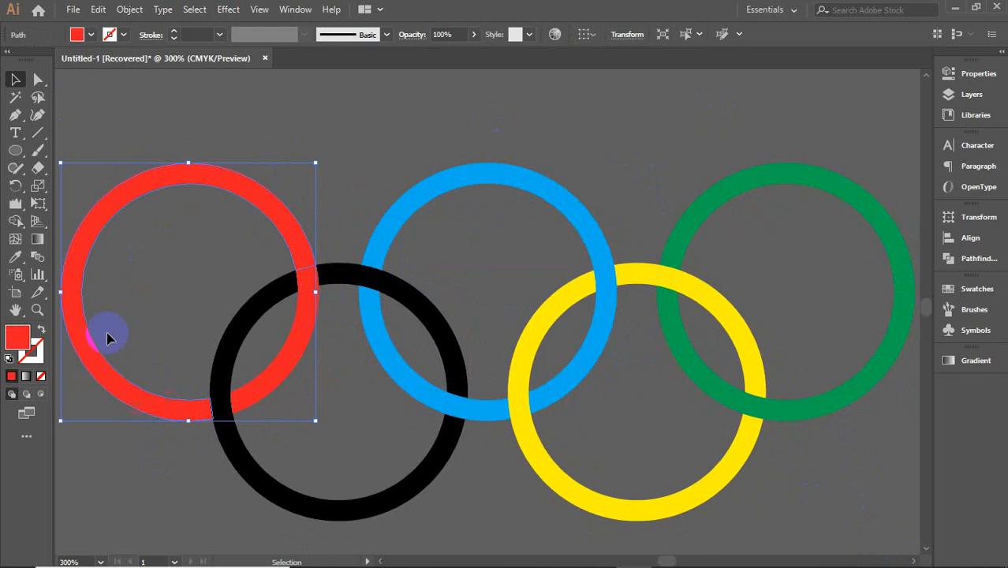
shift+click(308, 283)
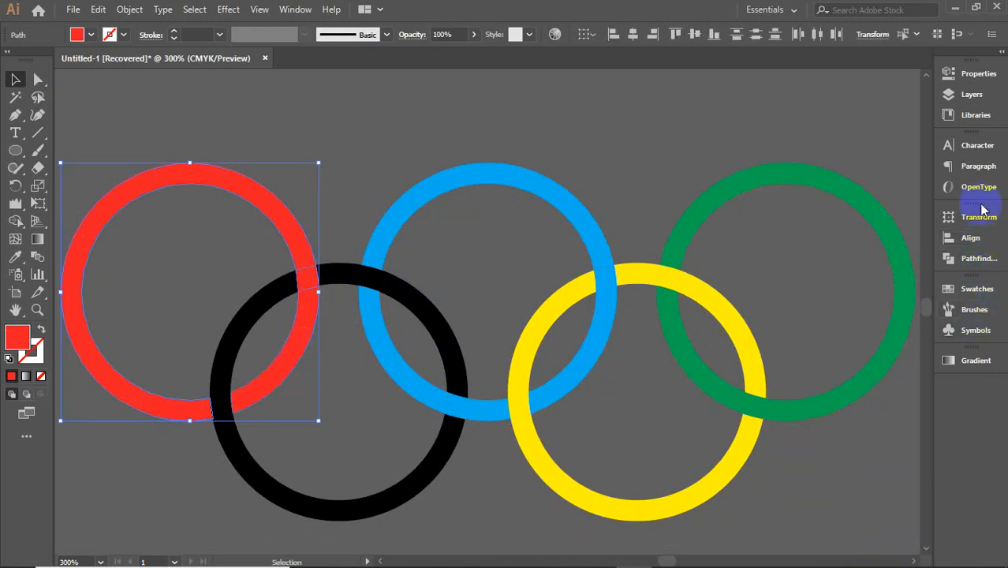
click(978, 258)
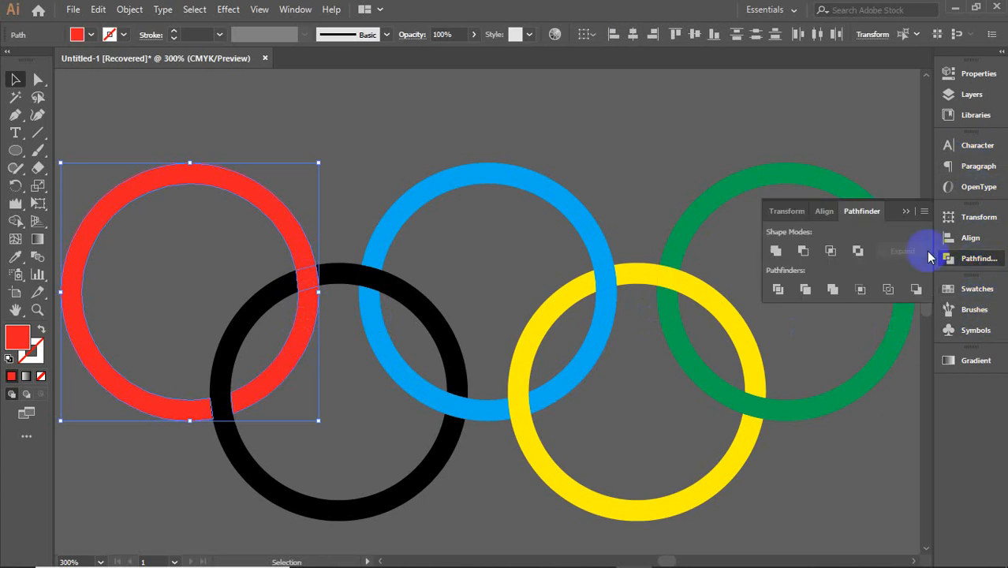
alt+click(775, 251)
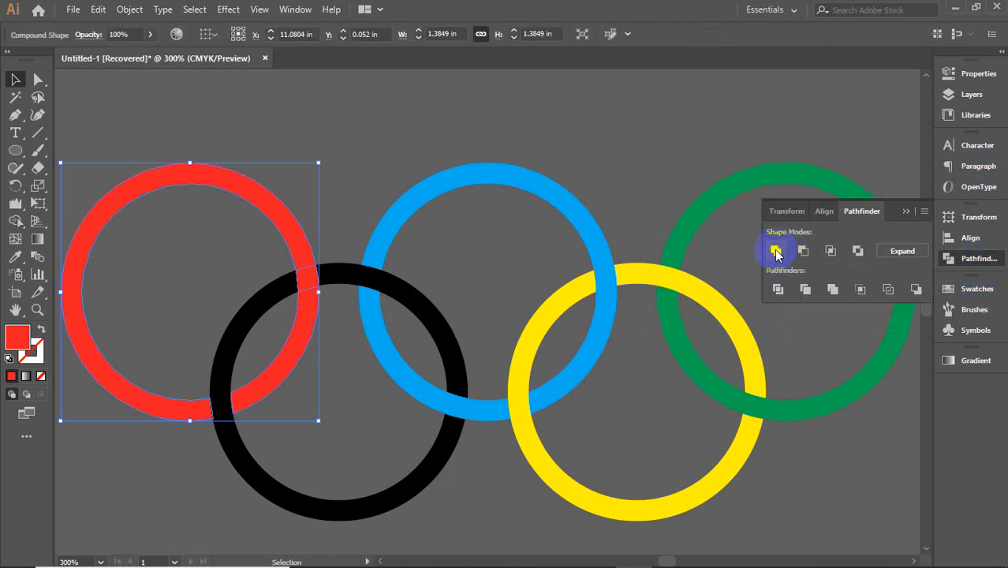
click(901, 252)
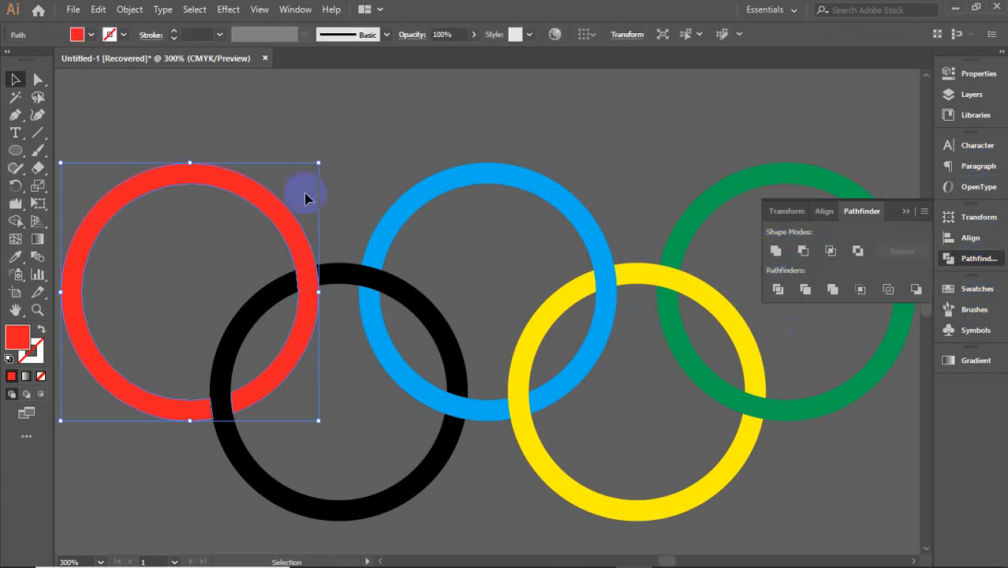
- Try uniting the red ring's pieces as an unexpanded compound shape, examine the joint up close, and undo it
alt+click(801, 249)
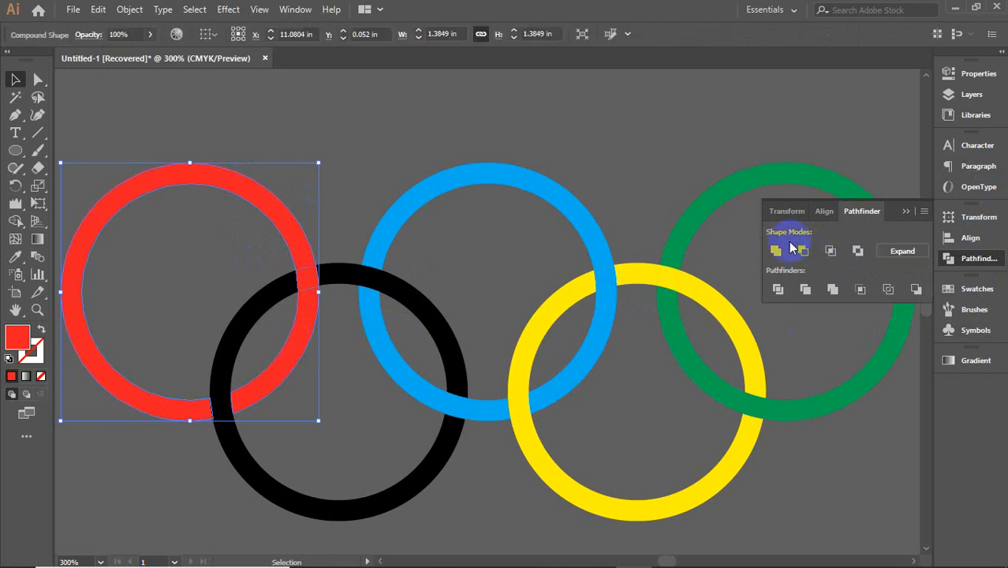
scroll(310, 261, up, 7)
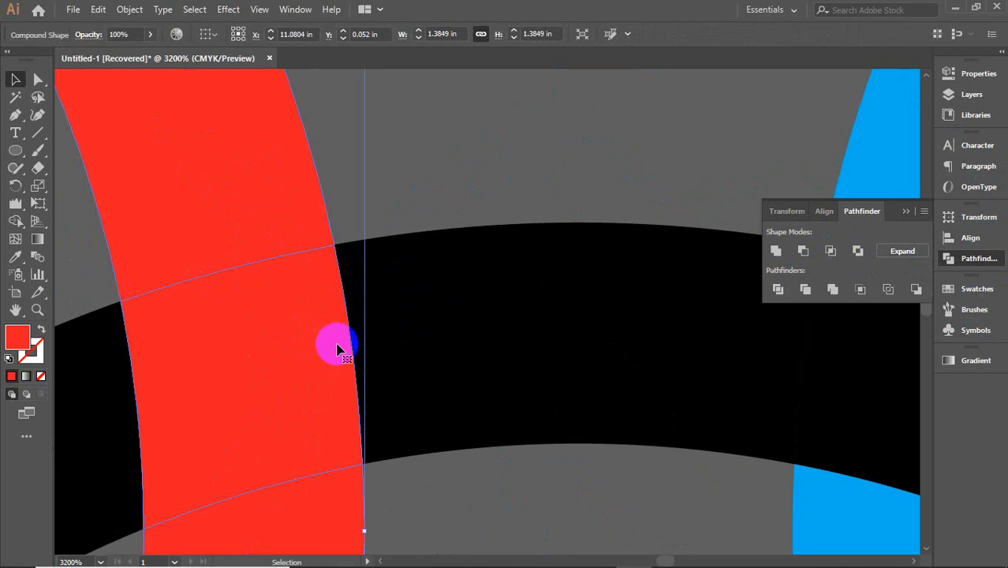
key(ctrl+z)
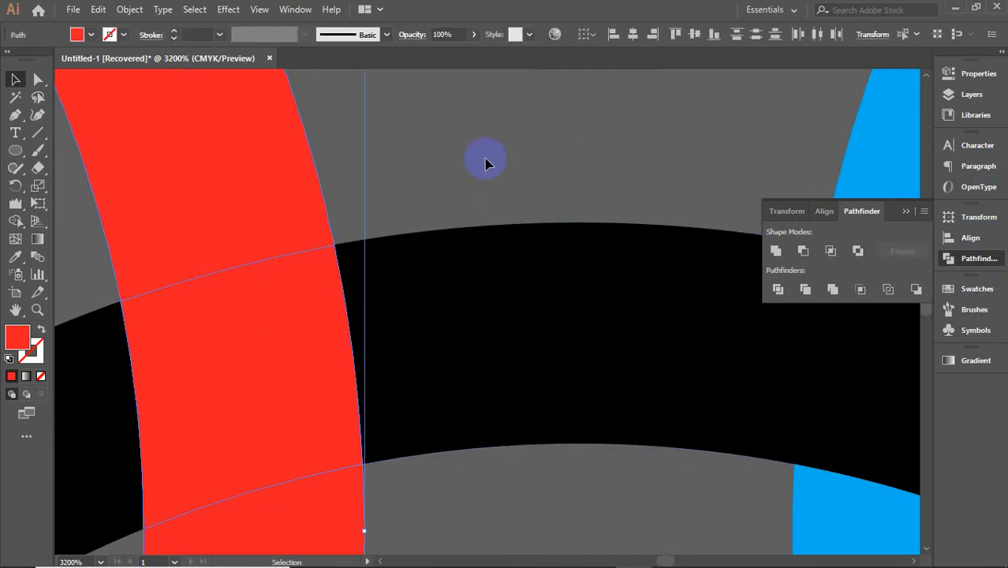
- Try uniting the red ring's pieces directly with Pathfinder, clear the selection and inspect the joint with the black ring
click(780, 249)
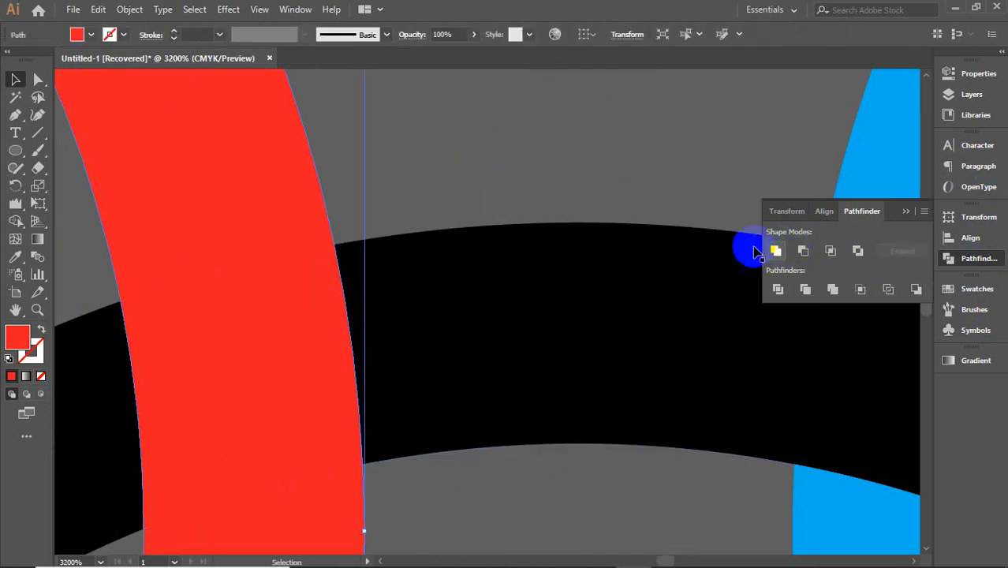
click(467, 173)
scroll(312, 250, up, 2)
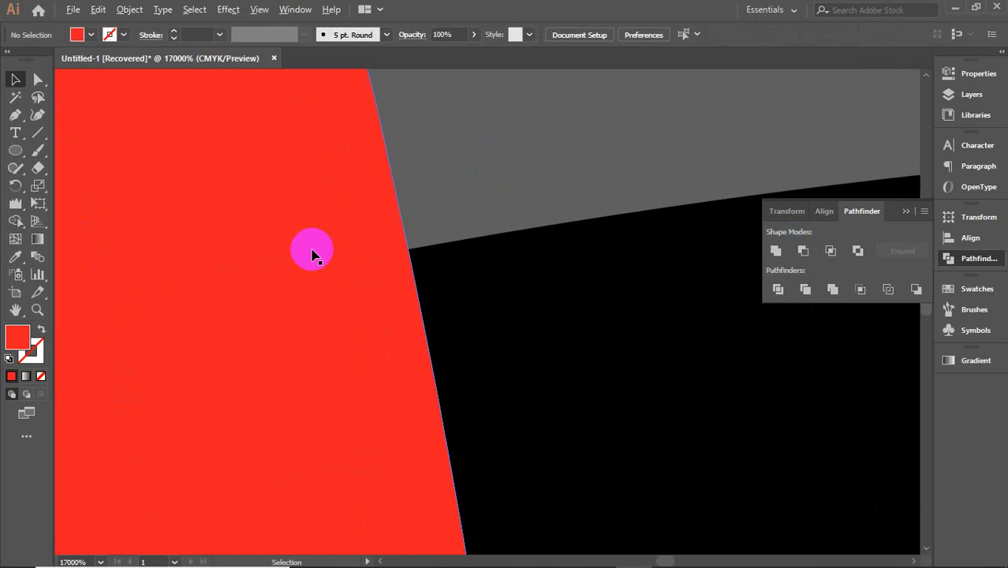
scroll(389, 258, down, 10)
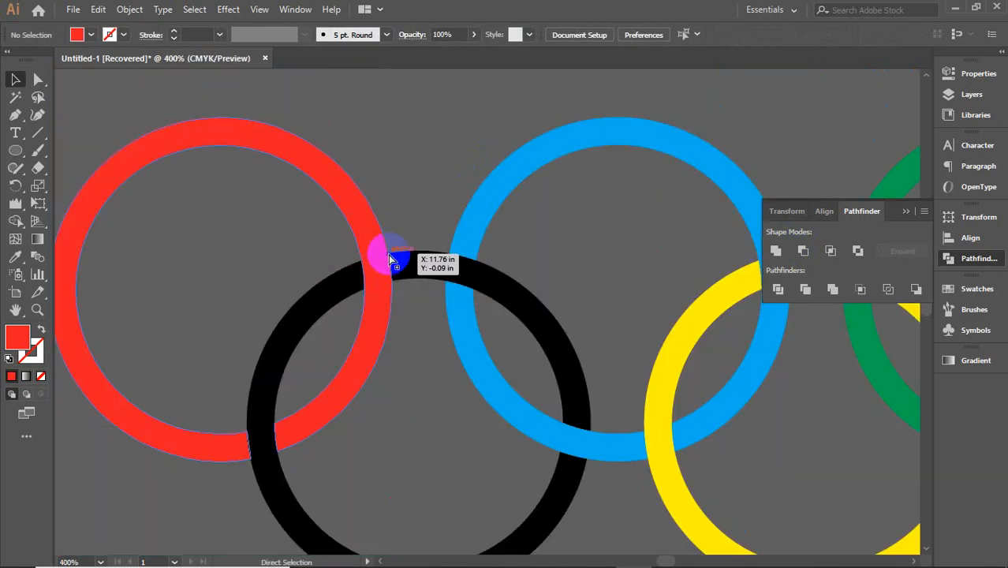
- Unite the red ring's pieces as a compound shape with Pathfinder and expand it
click(388, 254)
alt+click(775, 251)
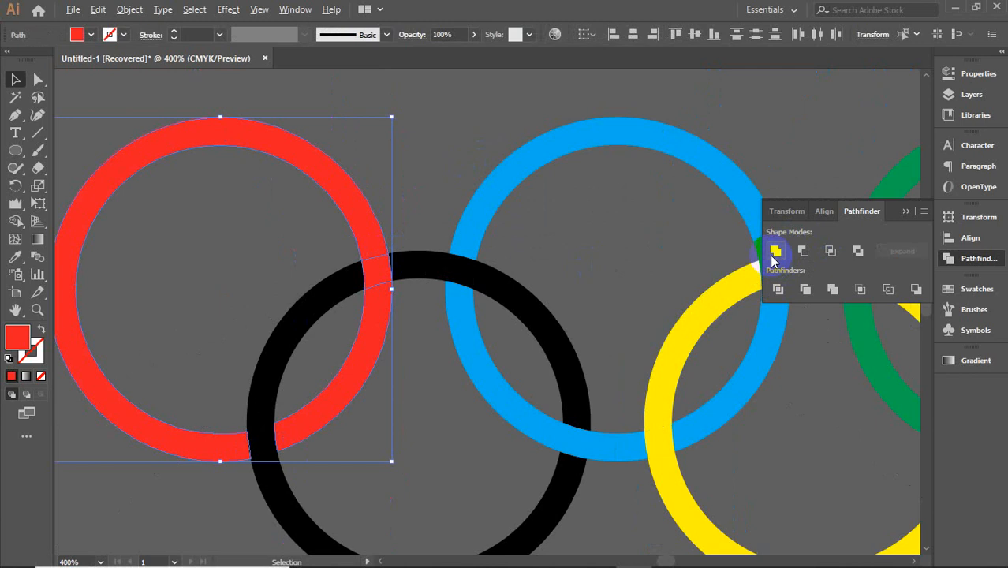
click(893, 252)
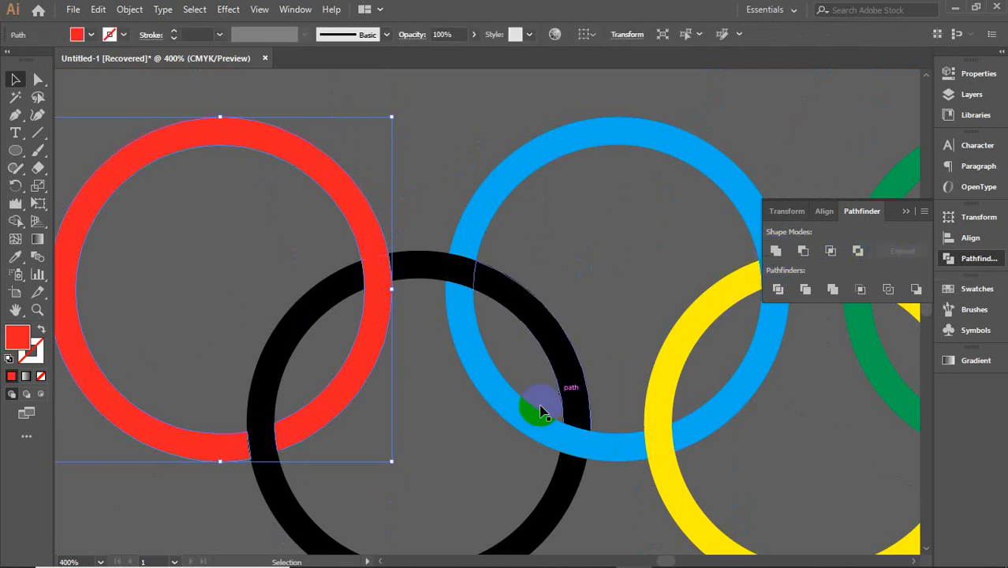
- Select all the black ring's pieces, including its overlaps with red and blue, unite them with Pathfinder and expand the result
key(space)
drag(457, 466, 395, 342)
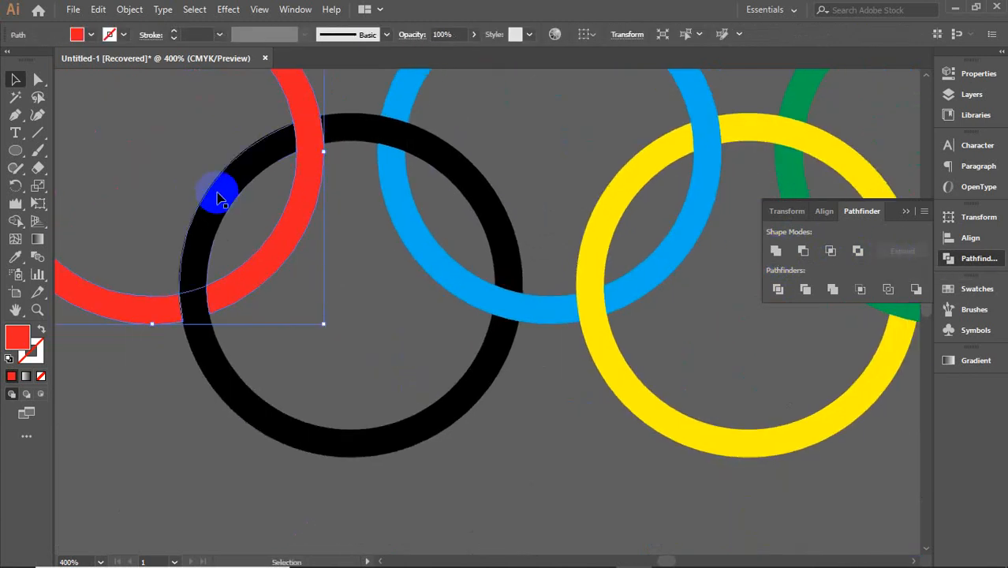
click(218, 197)
shift+click(197, 315)
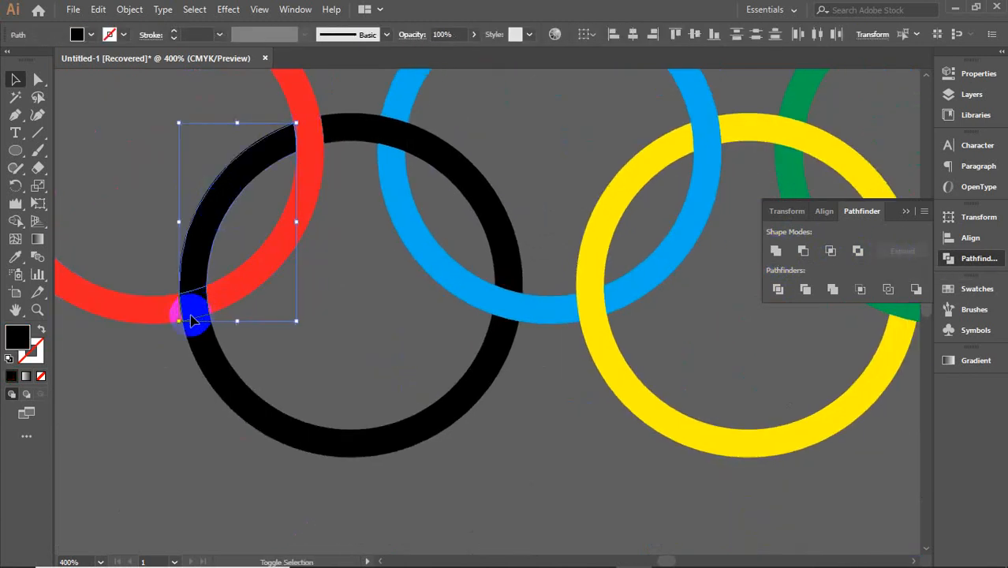
shift+click(232, 387)
shift+click(388, 410)
shift+click(511, 282)
shift+click(508, 268)
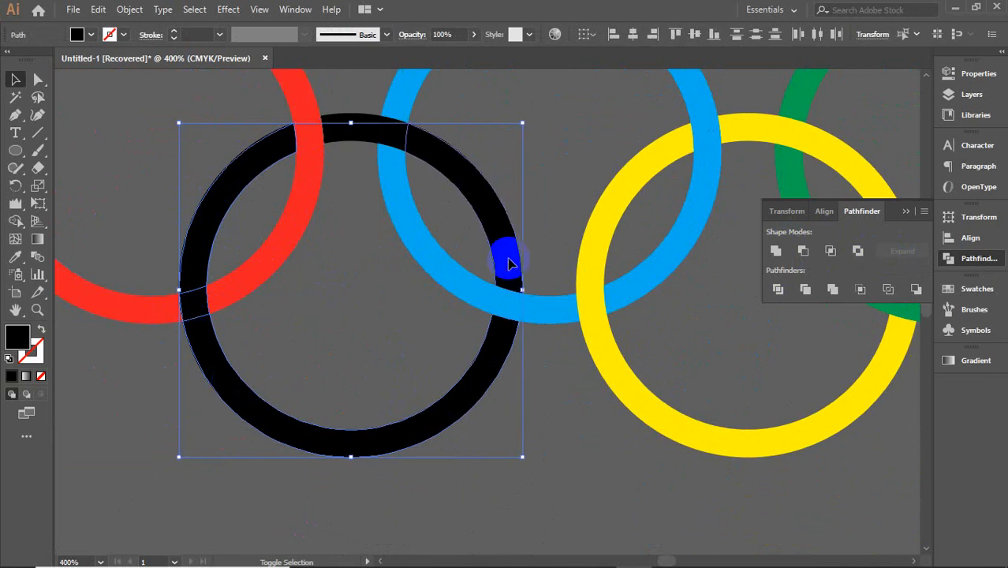
shift+click(351, 128)
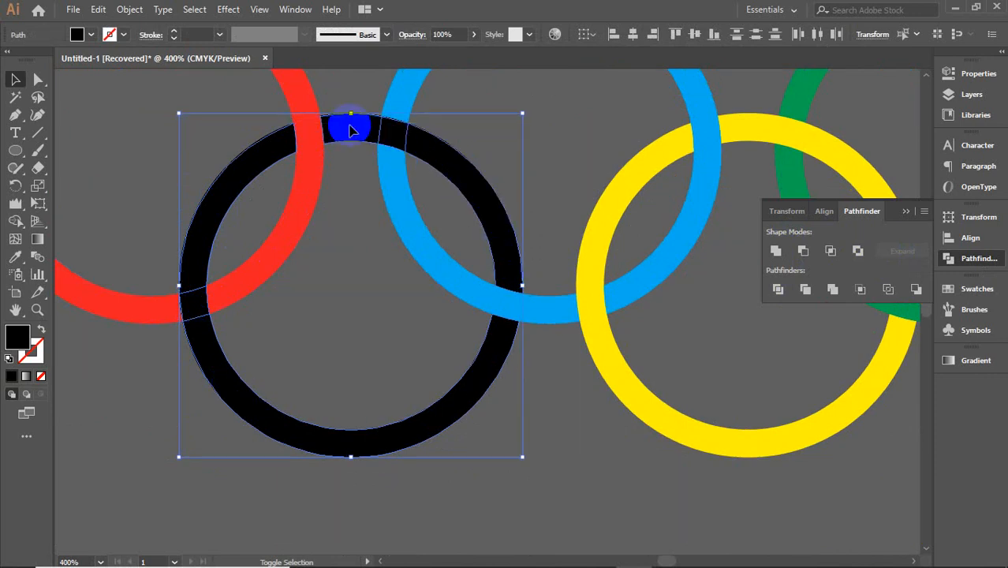
click(776, 250)
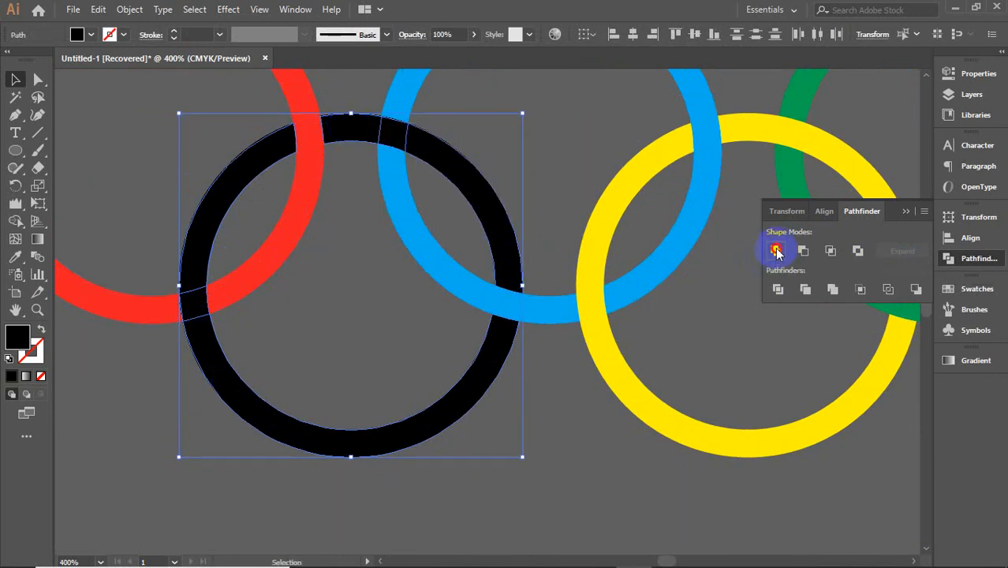
click(901, 250)
- Select all the blue ring's pieces, including the recolored overlaps, unite them as a compound shape with Pathfinder and expand it
drag(561, 364, 448, 495)
click(442, 452)
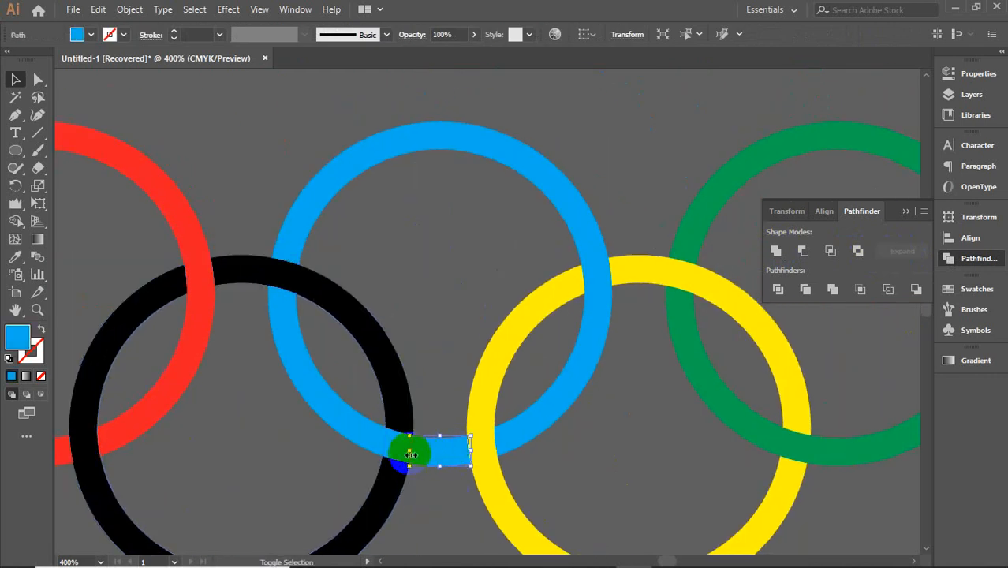
shift+click(398, 444)
shift+click(315, 384)
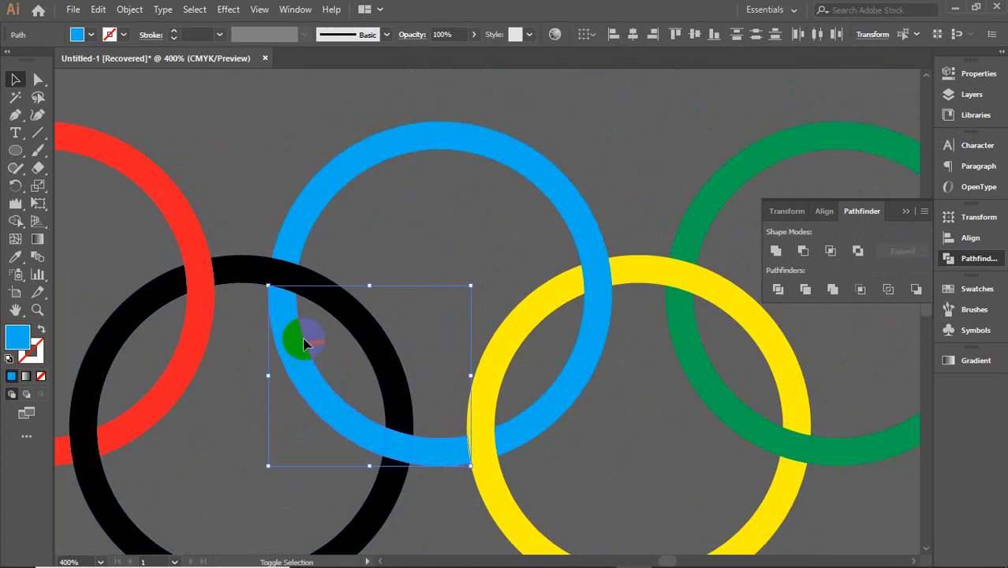
shift+click(293, 236)
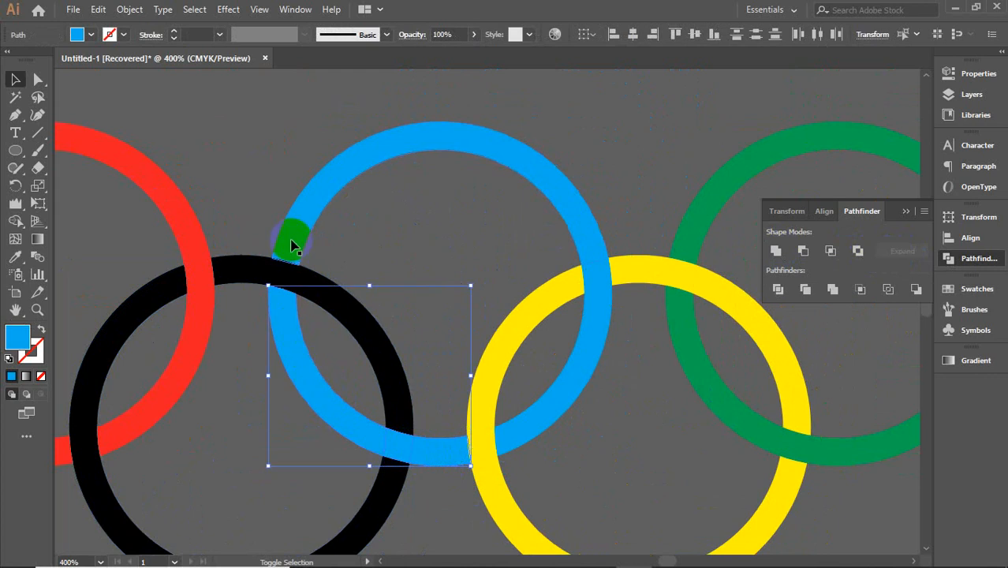
shift+click(598, 276)
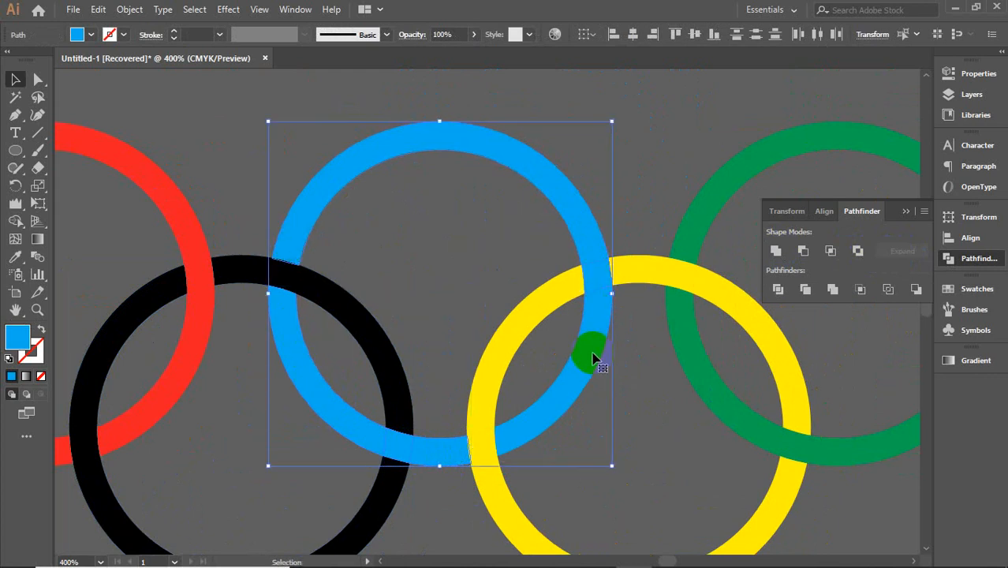
alt+click(774, 251)
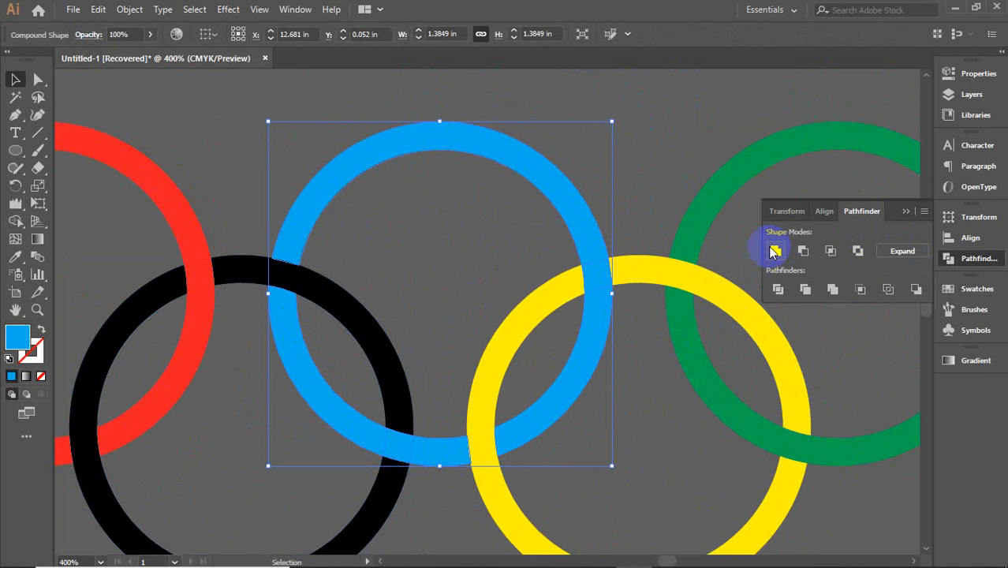
click(899, 250)
- Select all the yellow ring's pieces, including its overlaps with blue and green, unite them as a compound shape and expand it
key(space)
drag(710, 423, 405, 366)
click(241, 242)
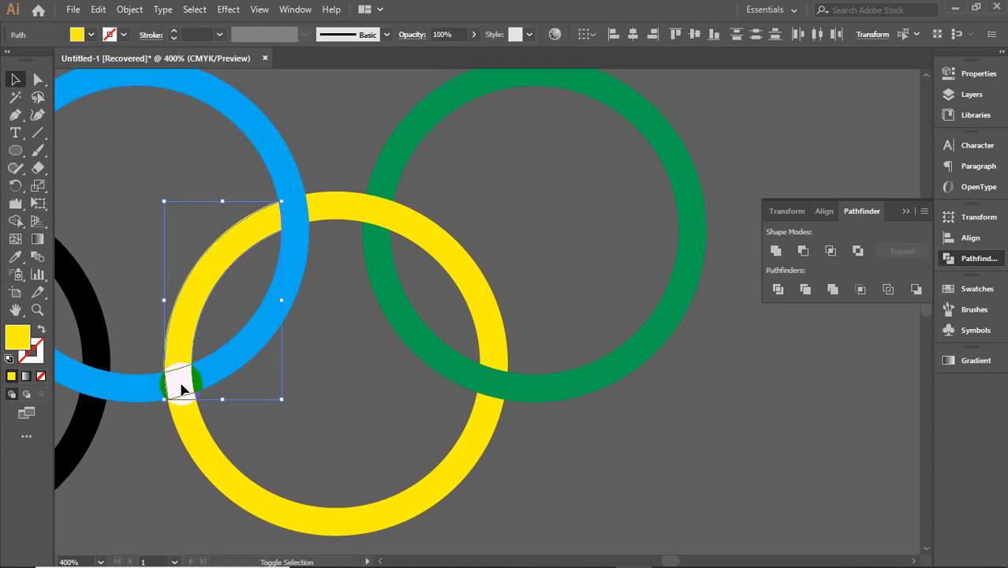
shift+click(198, 435)
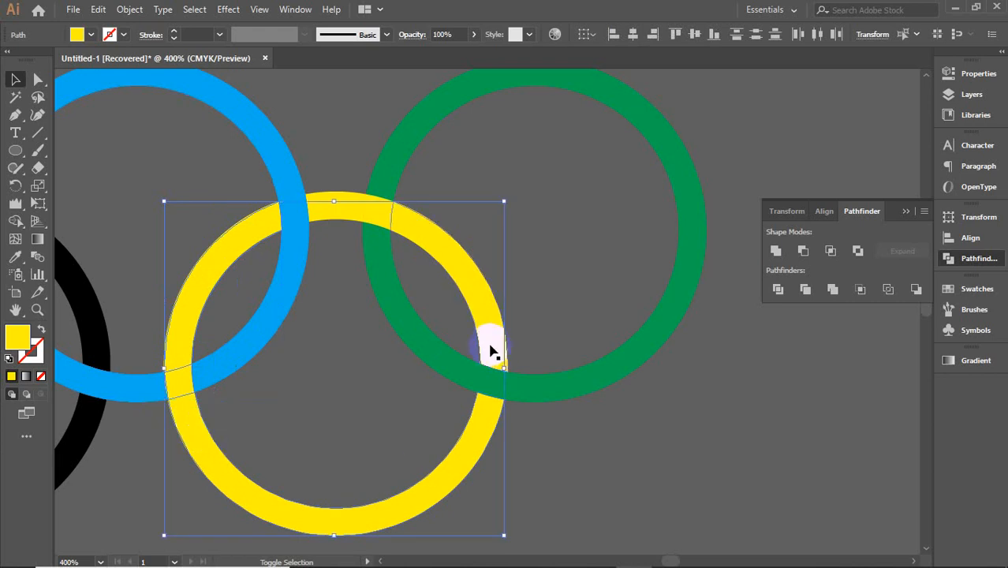
shift+click(474, 284)
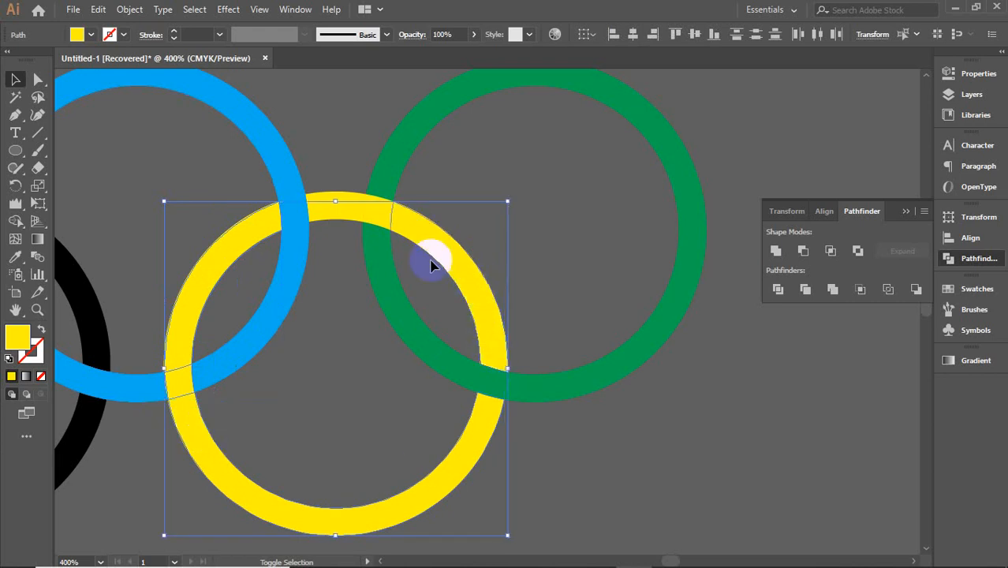
shift+click(341, 209)
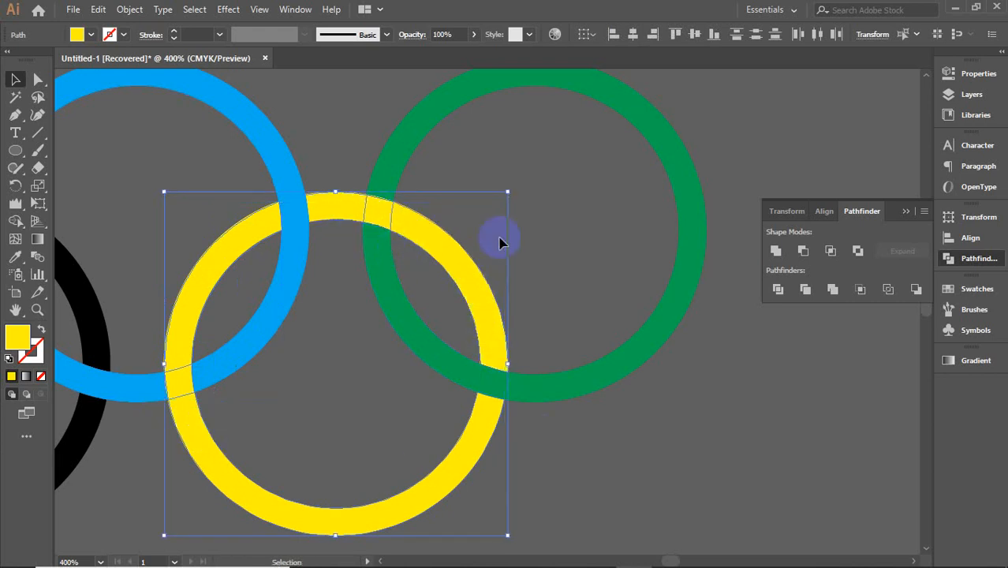
alt+click(775, 250)
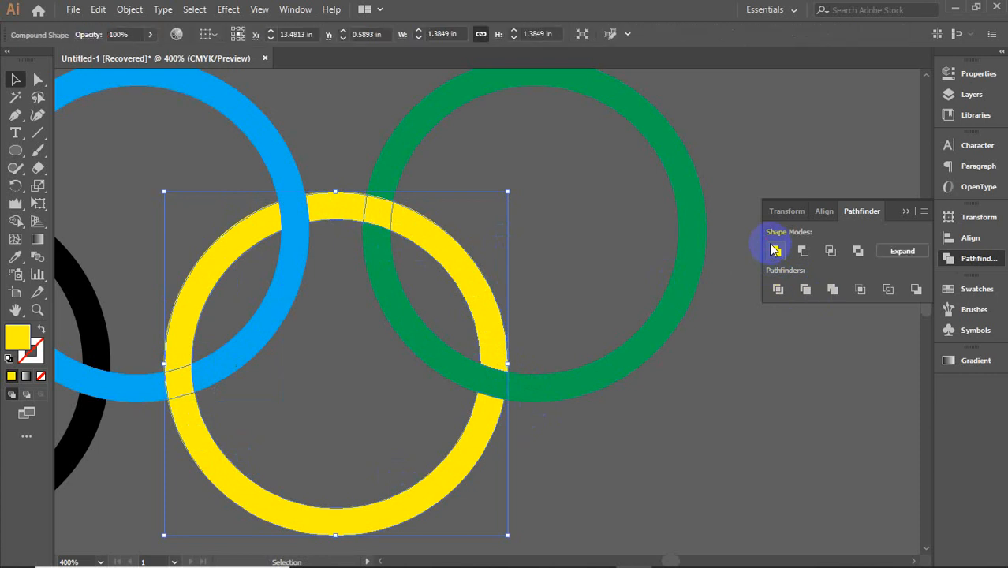
click(902, 251)
- Unite the green ring's pieces, including the lower yellow-green overlap, as a compound shape, expand it and clear the selection
click(389, 292)
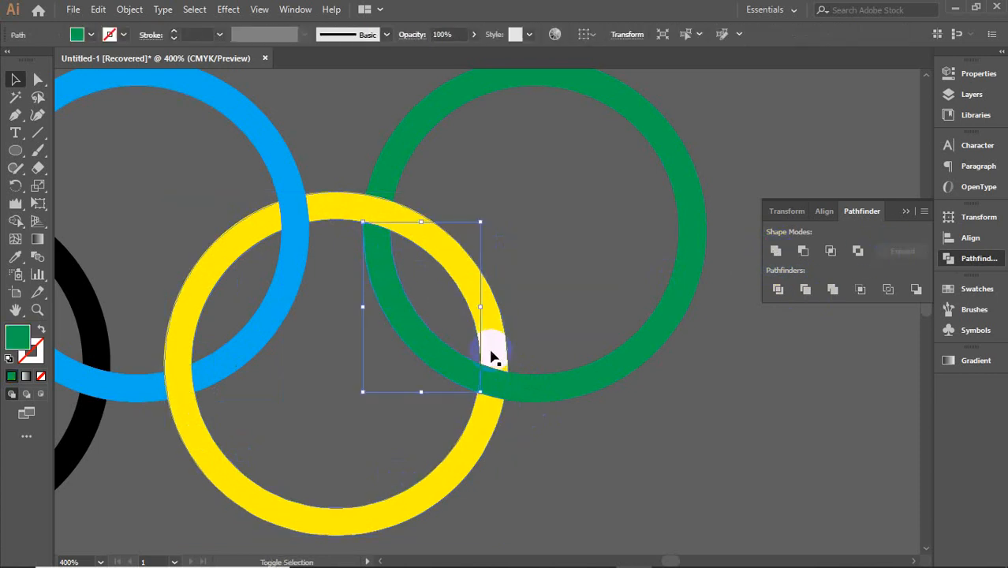
shift+click(496, 385)
shift+click(573, 386)
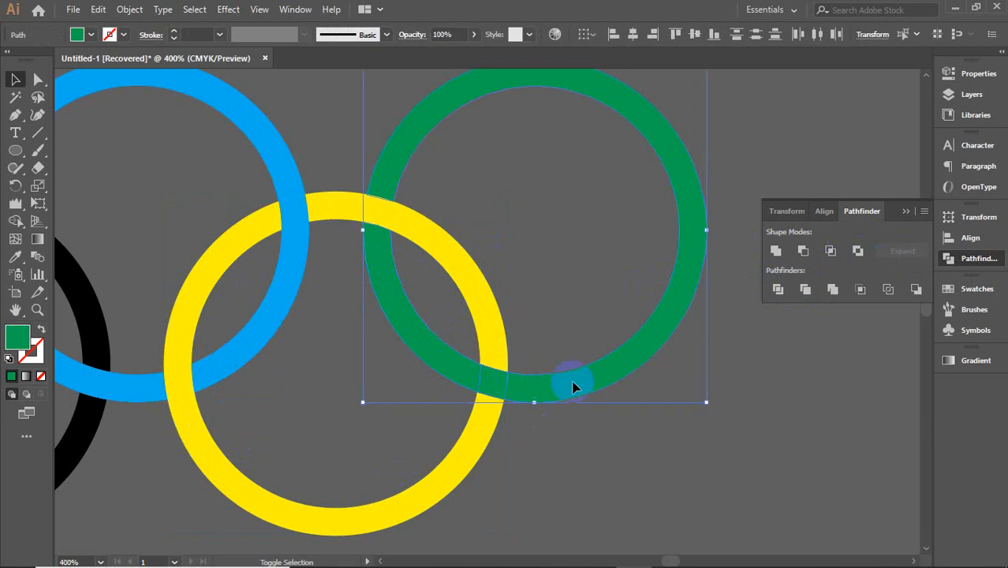
click(775, 251)
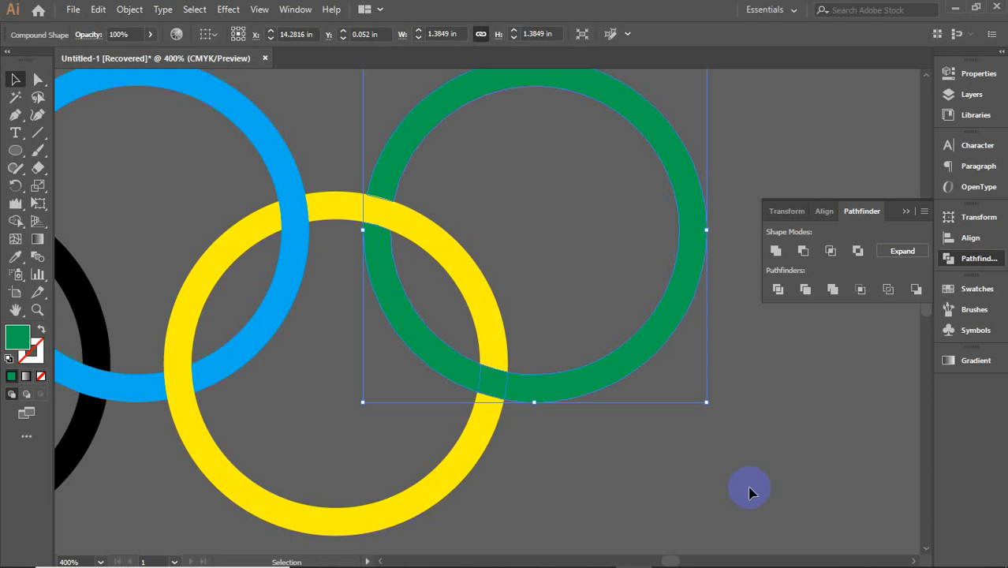
click(884, 255)
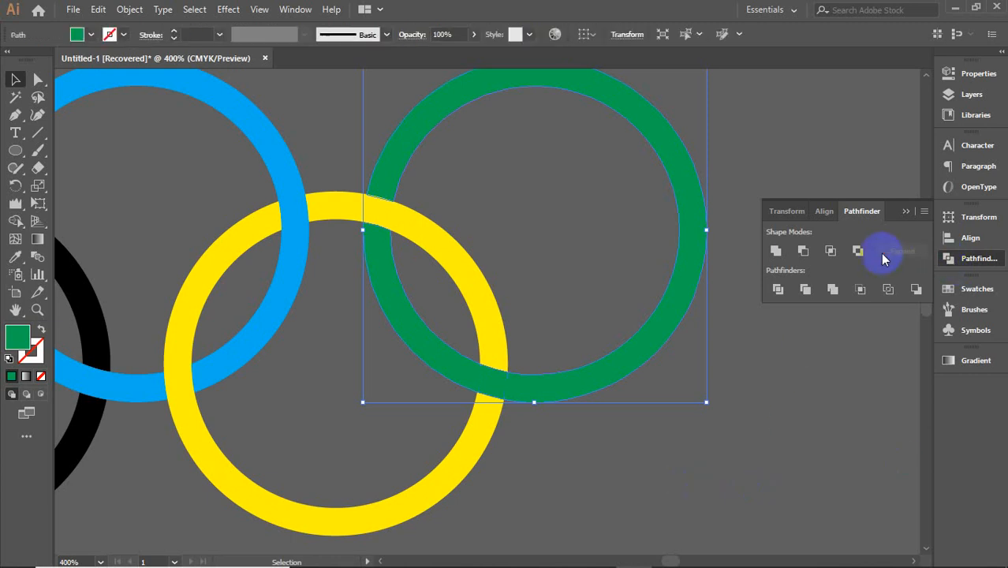
click(750, 443)
- Try moving the green ring and the yellow ring out of the arrangement, undo both moves and clear the selection
scroll(750, 443, down, 2)
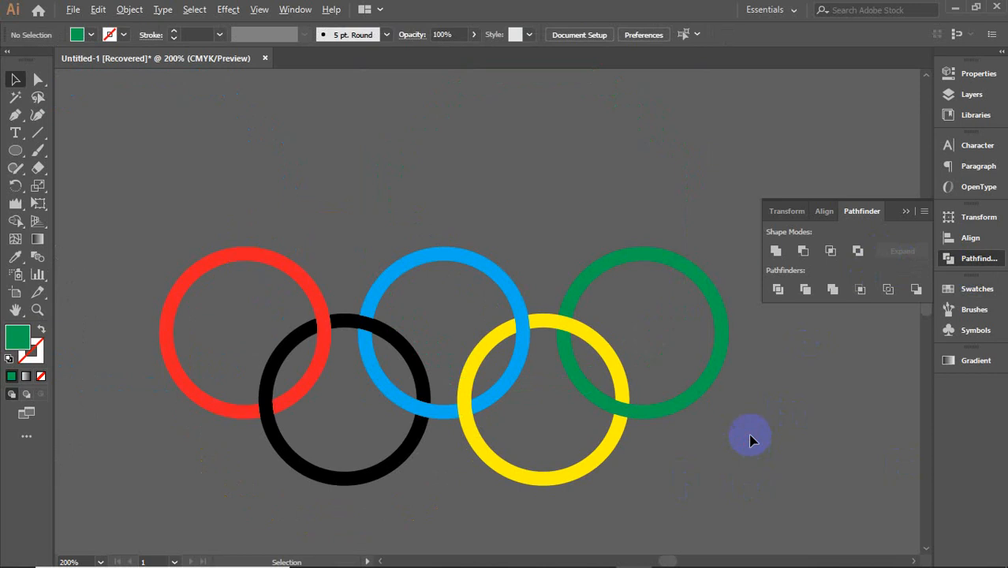
drag(727, 344, 763, 338)
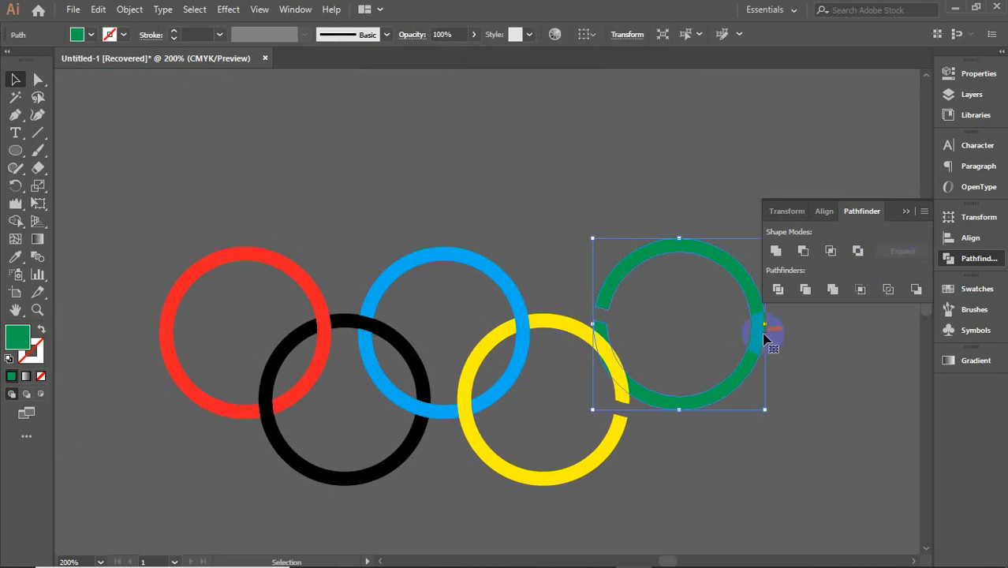
key(ctrl+z)
drag(600, 460, 842, 495)
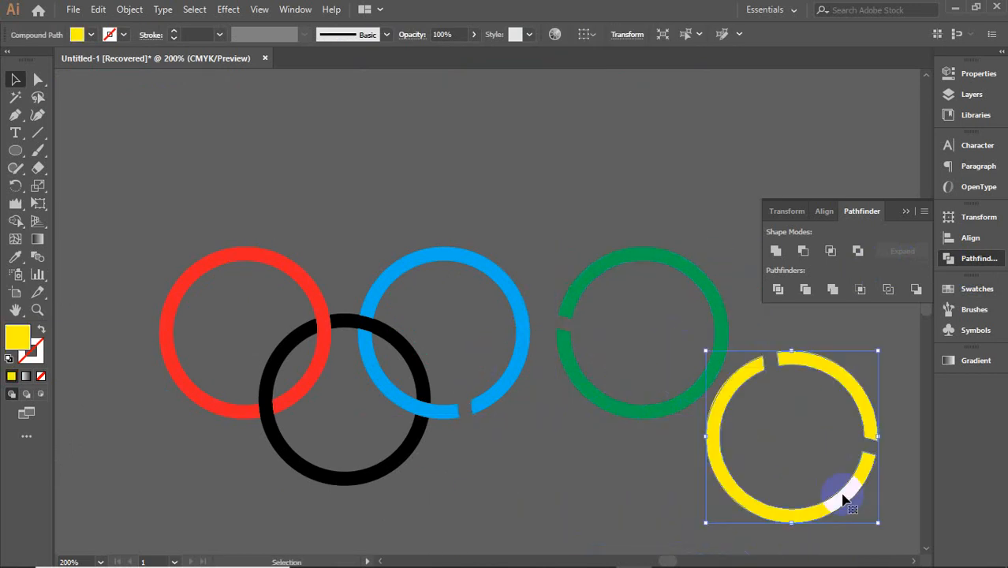
key(ctrl+z)
click(695, 470)
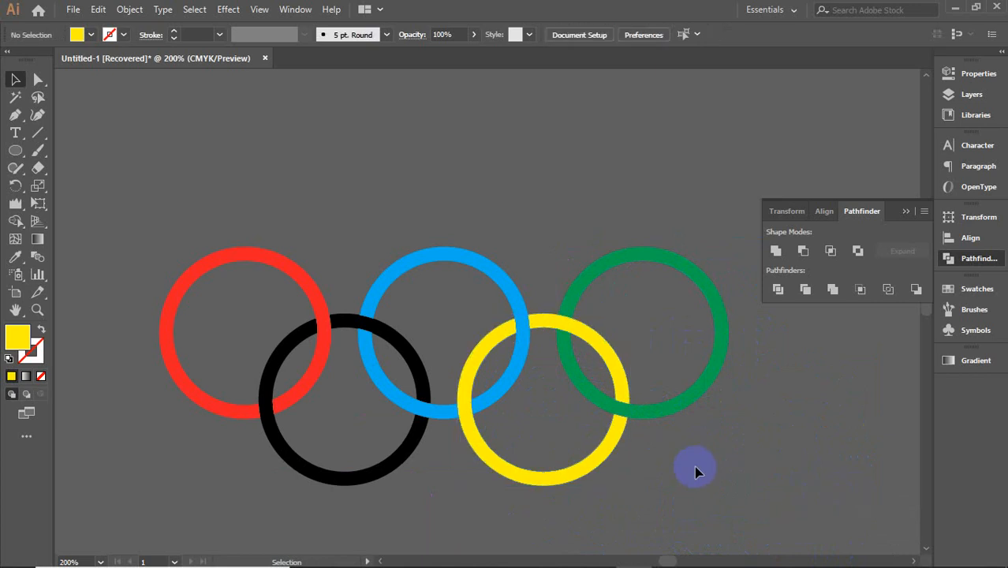
- Select all five interlocking rings together
key(space)
drag(704, 483, 682, 433)
drag(118, 154, 747, 475)
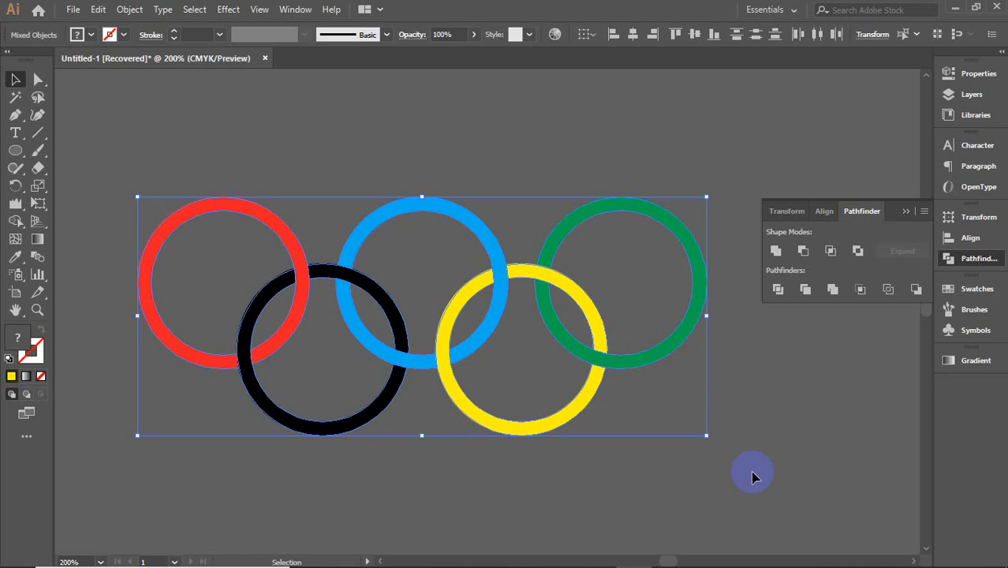
scroll(733, 469, down, 3)
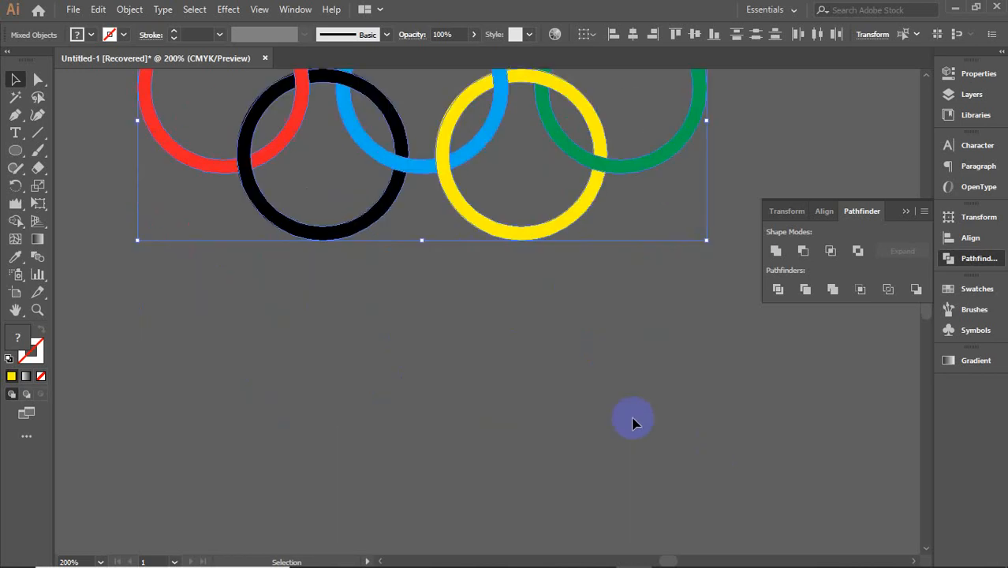
scroll(635, 422, up, 6)
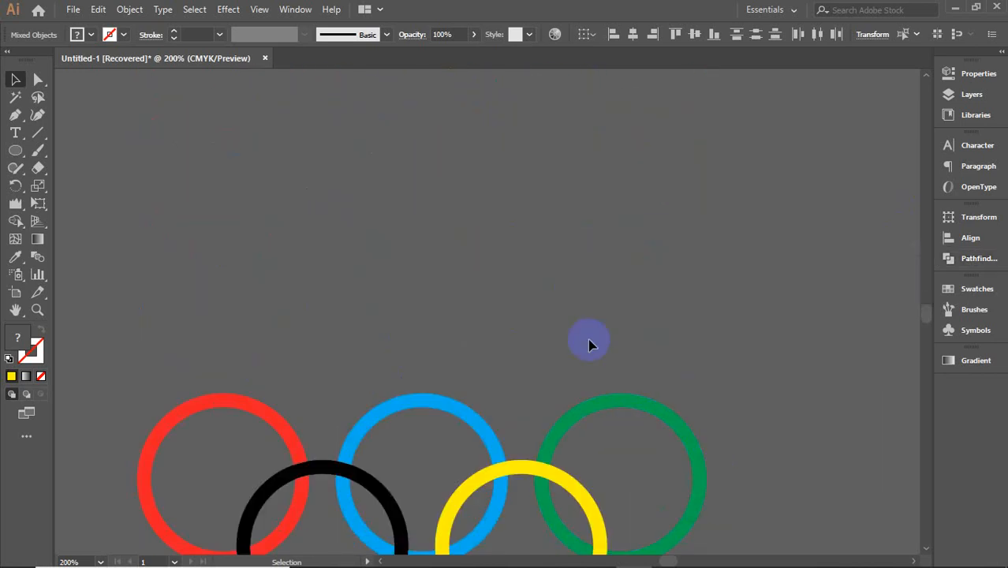
scroll(585, 340, down, 4)
key(space)
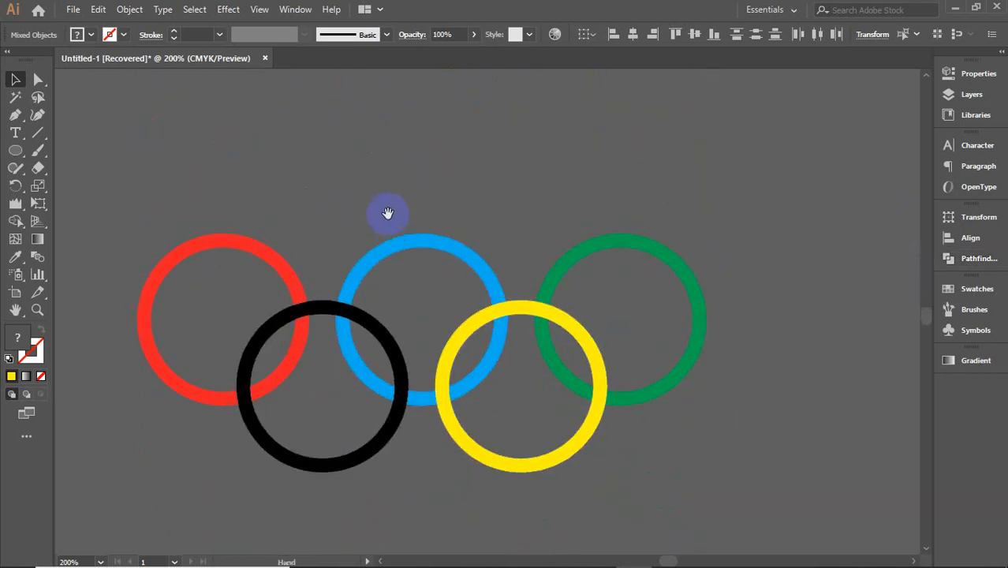
- Select all five interlocking rings and place a duplicate of the whole arrangement below the original
drag(375, 208, 443, 198)
drag(212, 186, 806, 496)
scroll(808, 481, down, 1)
key(space)
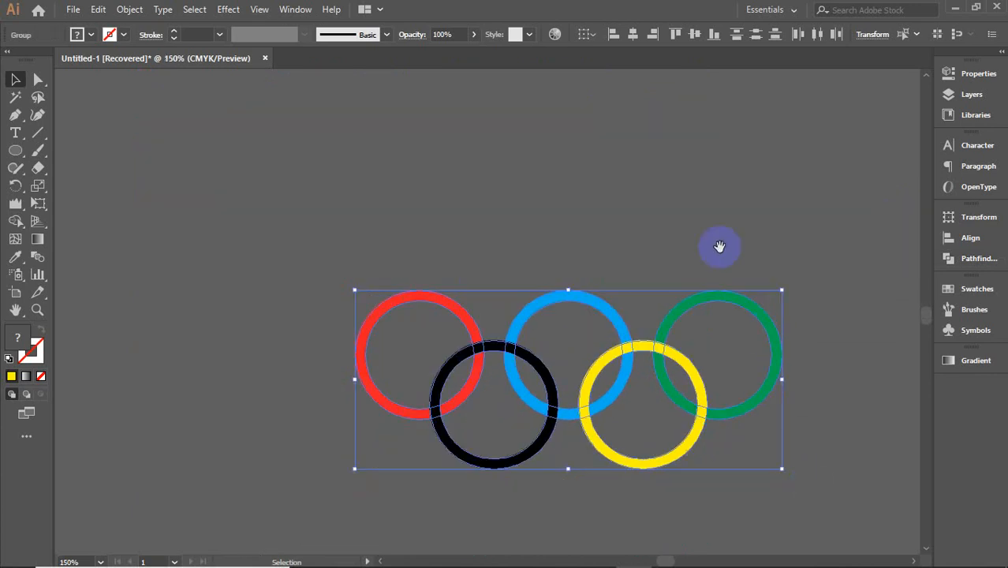
drag(708, 213, 641, 344)
drag(511, 437, 473, 341)
key(space)
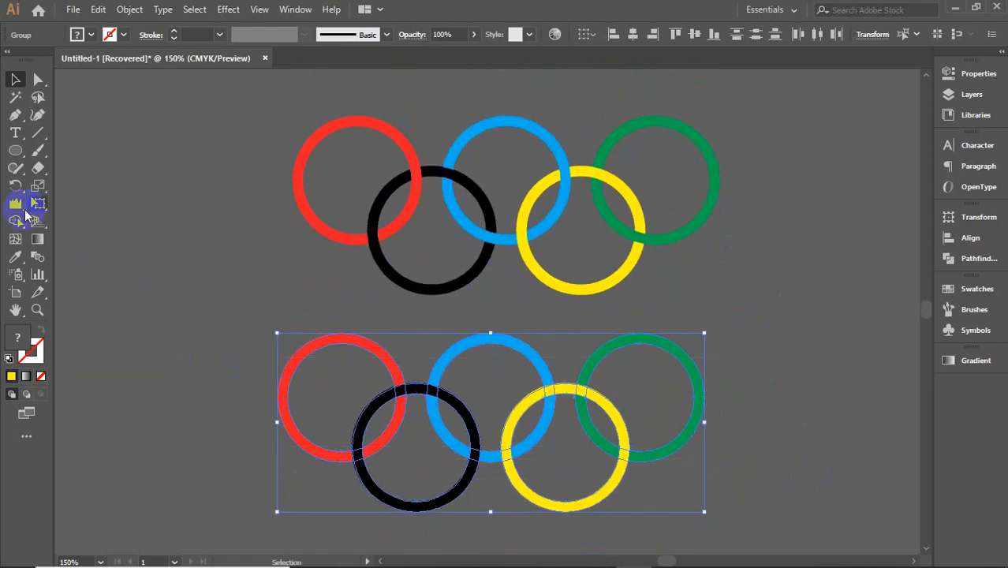
- Merge the divided pieces of the red ring and the black ring in the lower copy with Shape Builder
click(15, 221)
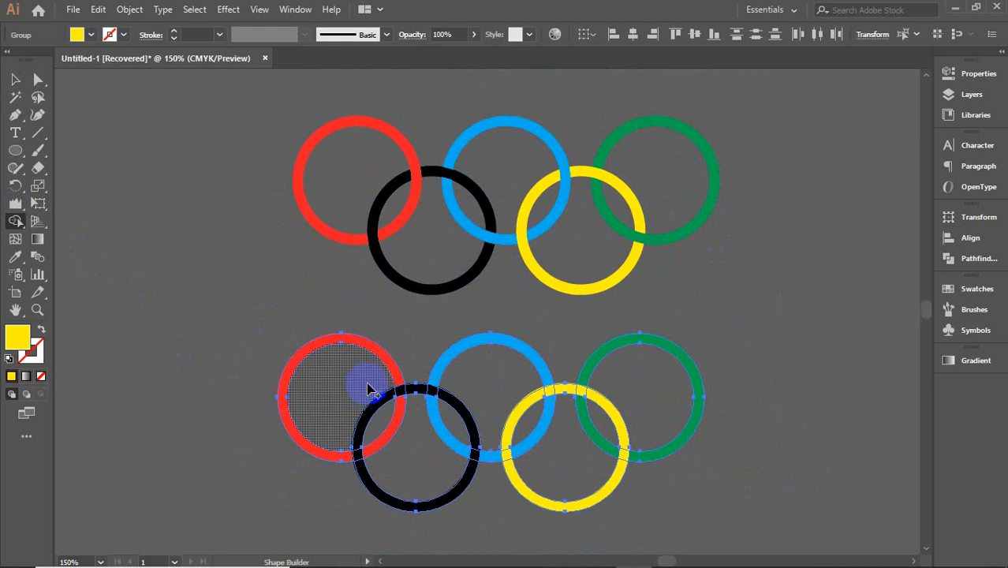
click(361, 471)
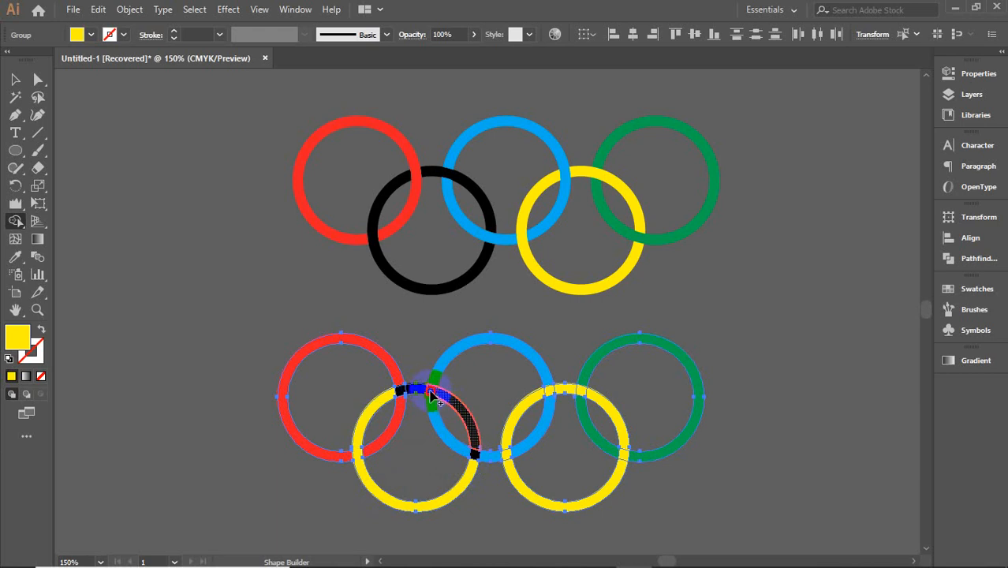
mouse_move(424, 388)
mouse_down()
mouse_move(397, 375)
mouse_move(402, 406)
mouse_up()
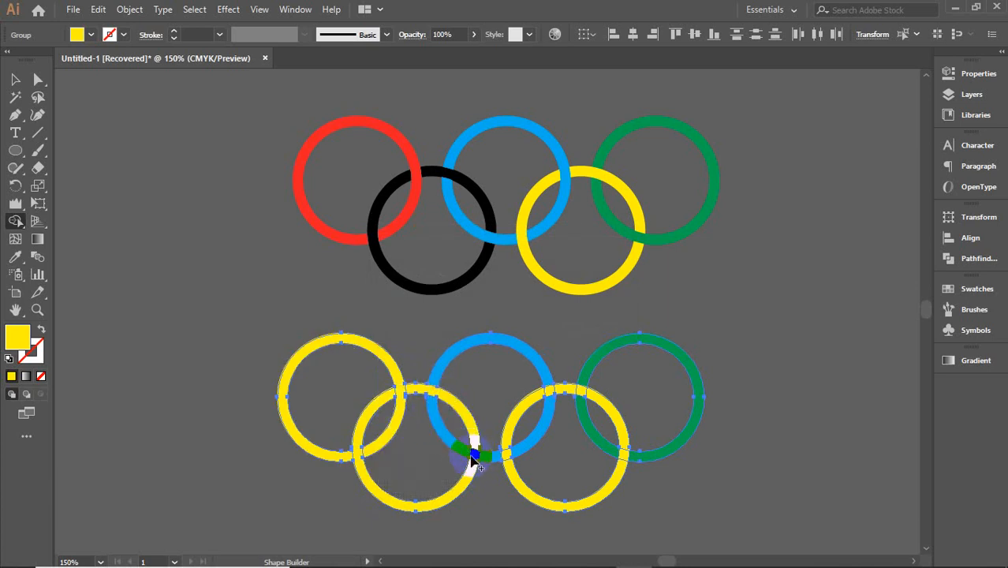
- Merge the divided pieces of the blue, yellow and green rings in the lower copy with Shape Builder
drag(463, 451, 488, 457)
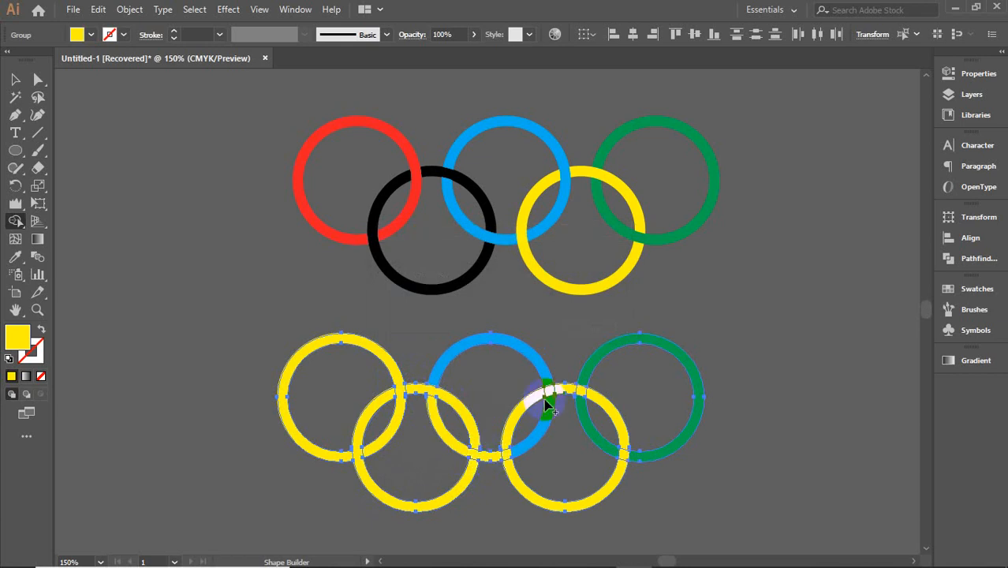
mouse_move(552, 408)
mouse_down()
mouse_move(549, 379)
mouse_move(598, 403)
mouse_up()
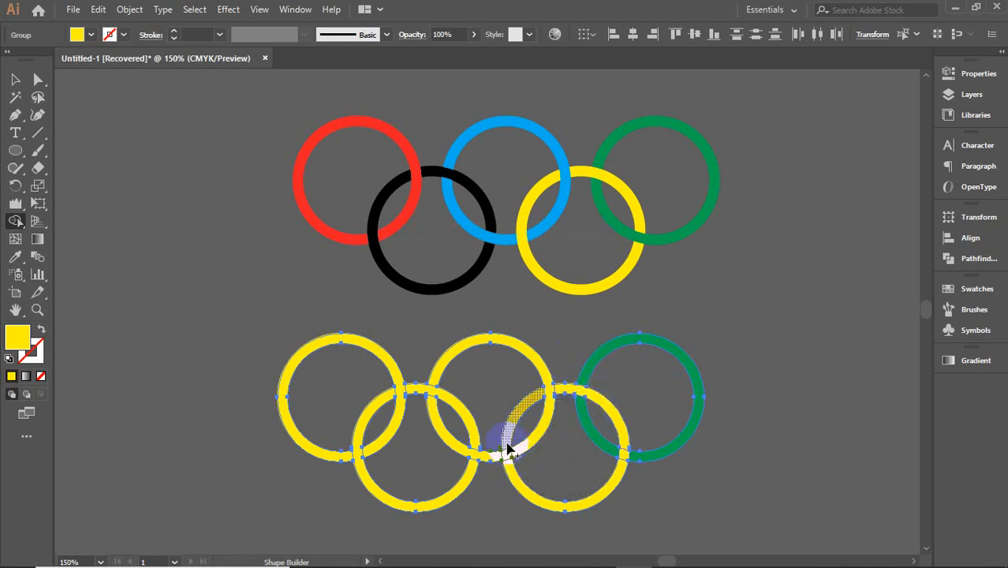
drag(507, 442, 509, 466)
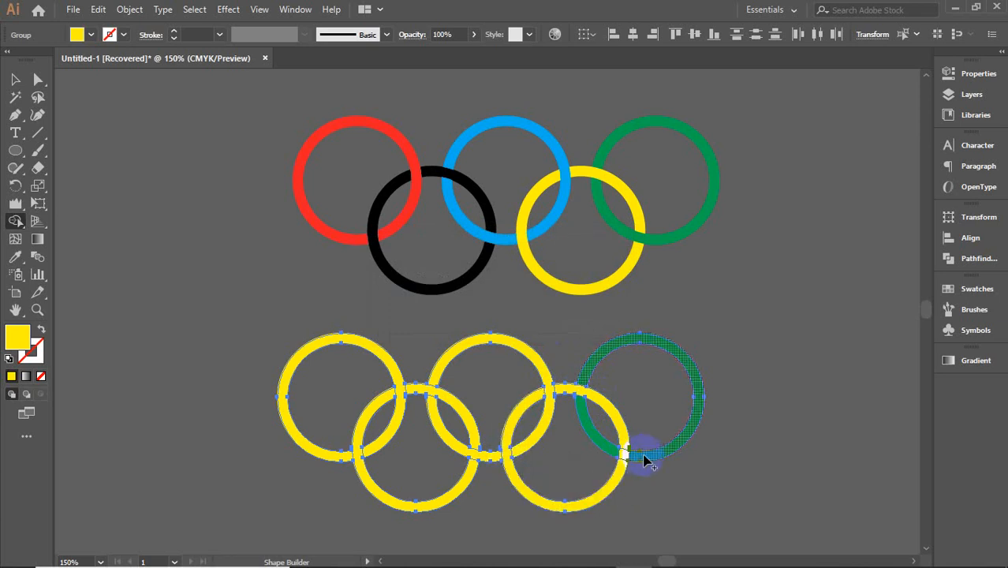
mouse_move(643, 461)
mouse_down()
mouse_move(619, 461)
mouse_move(615, 449)
mouse_up()
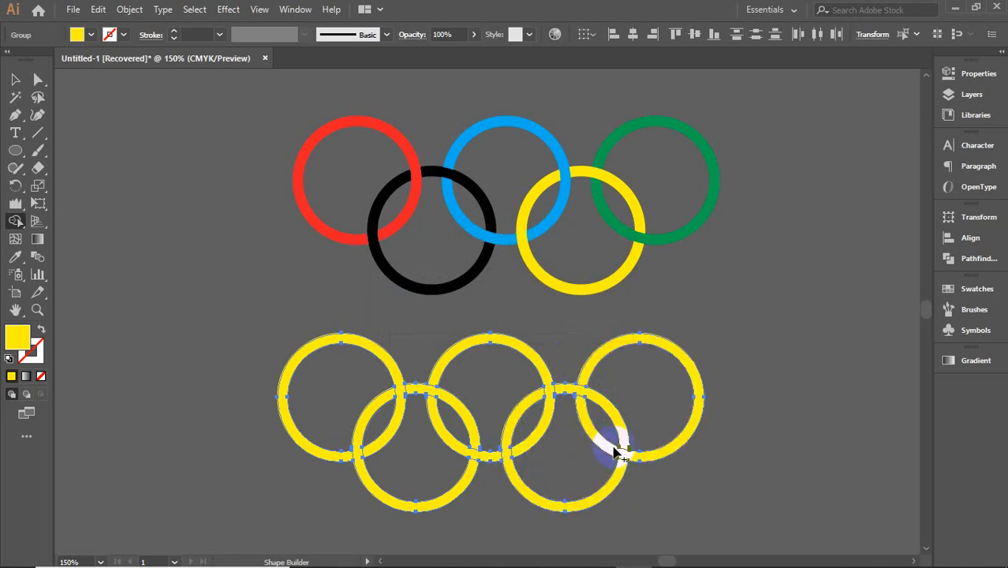
click(15, 79)
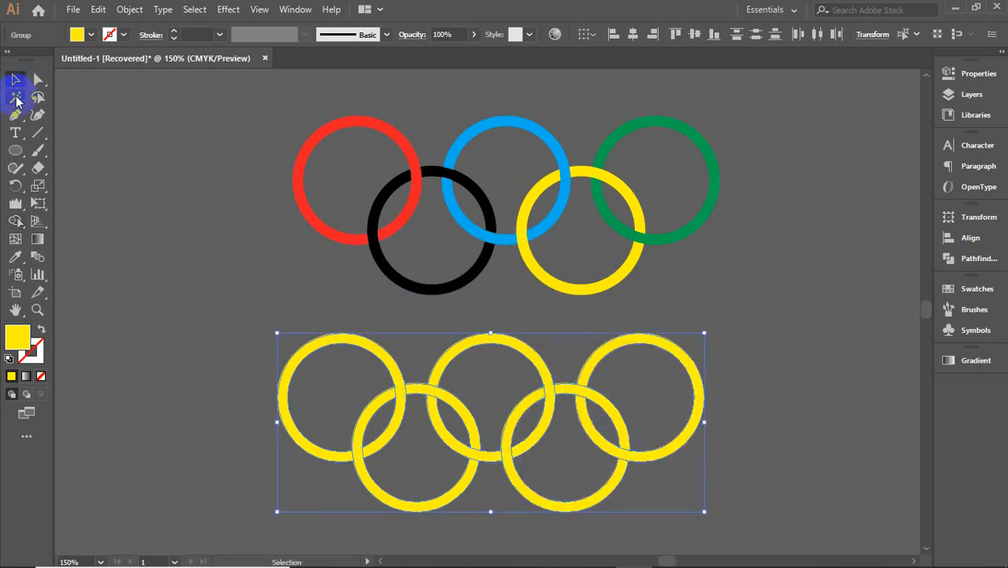
- Recolor the lower copy's first ring red by sampling the original red ring with the Eyedropper
click(180, 418)
click(284, 376)
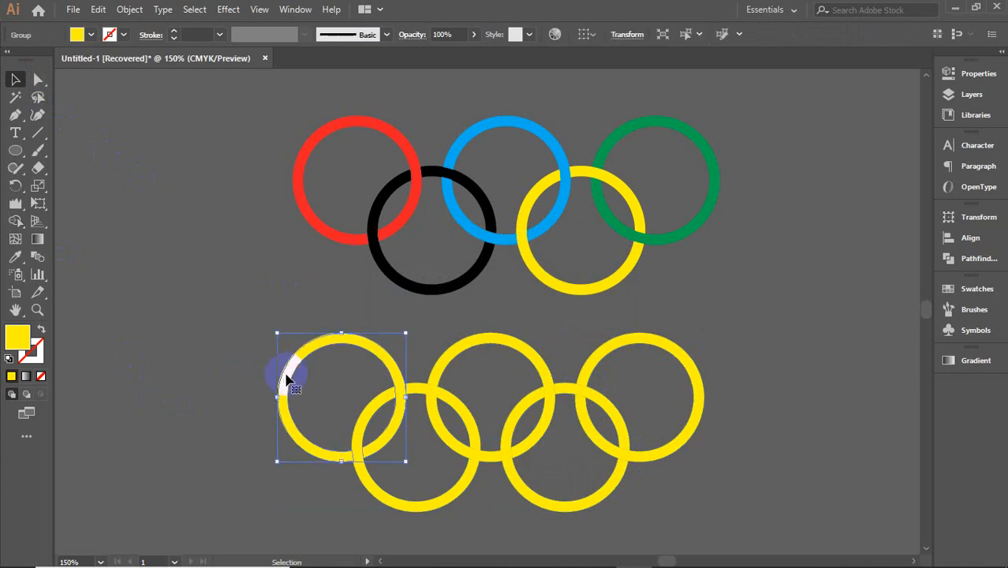
key(i)
click(302, 182)
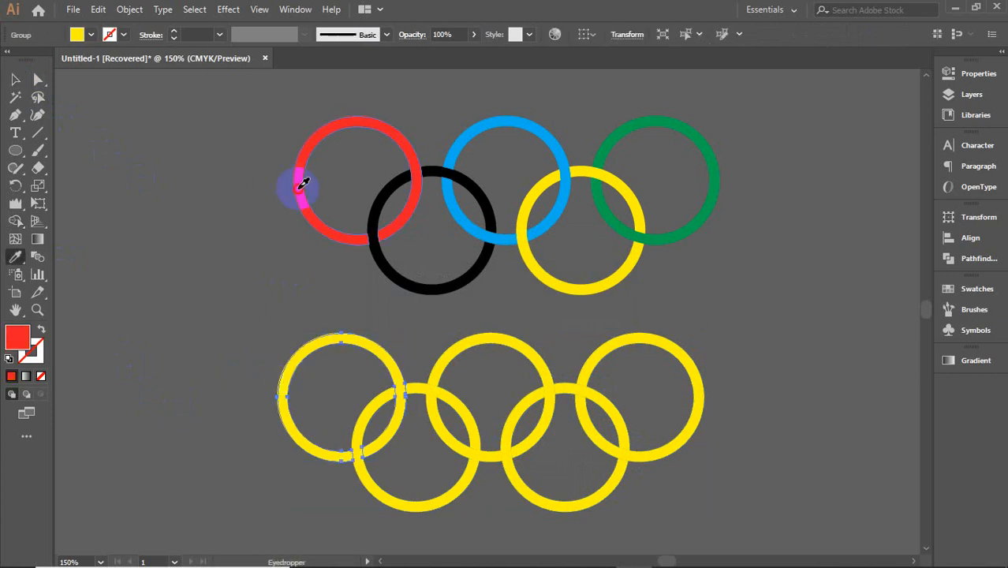
key(v)
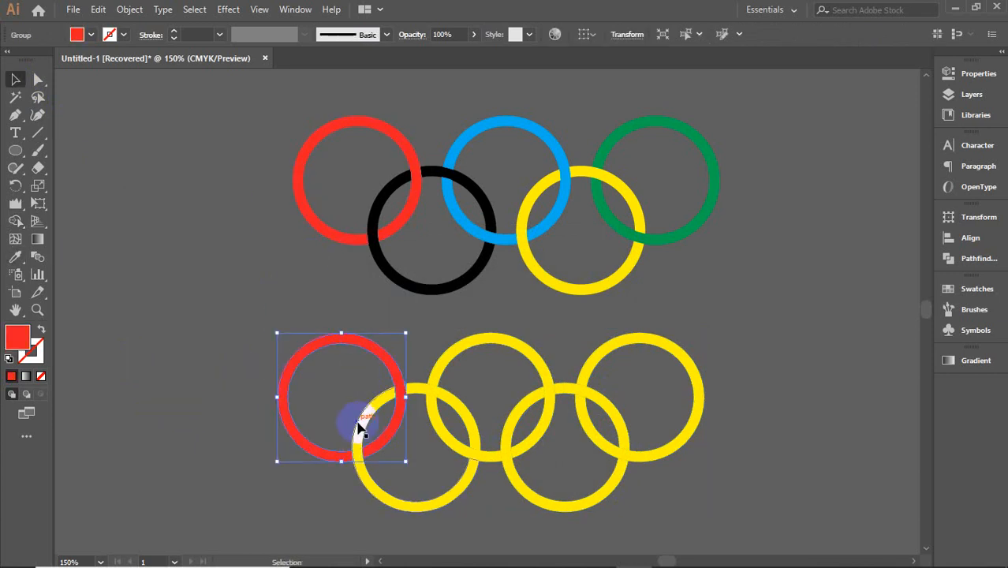
- Recolor the lower copy's second ring black by sampling the original black ring with the Eyedropper
click(362, 426)
key(i)
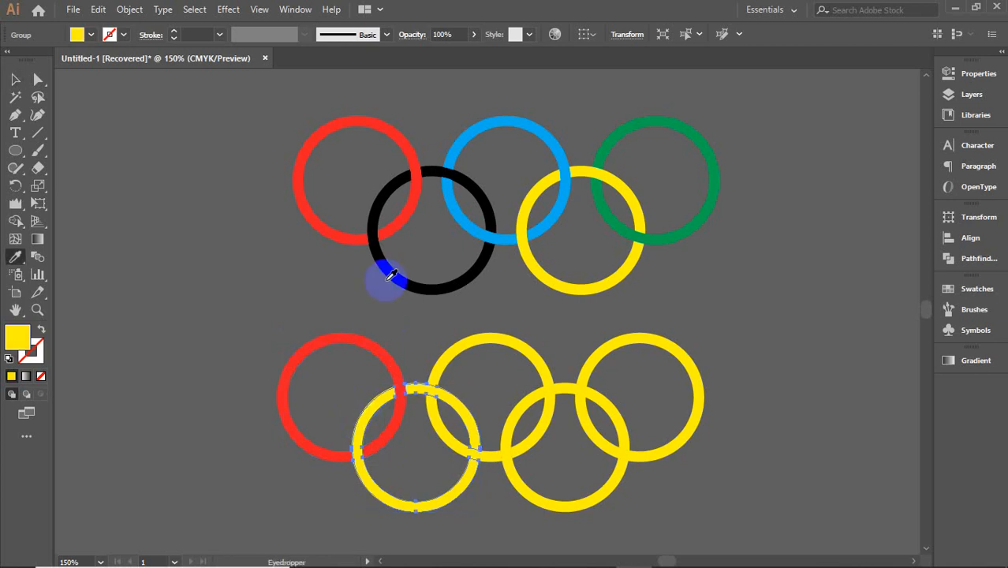
click(387, 268)
key(v)
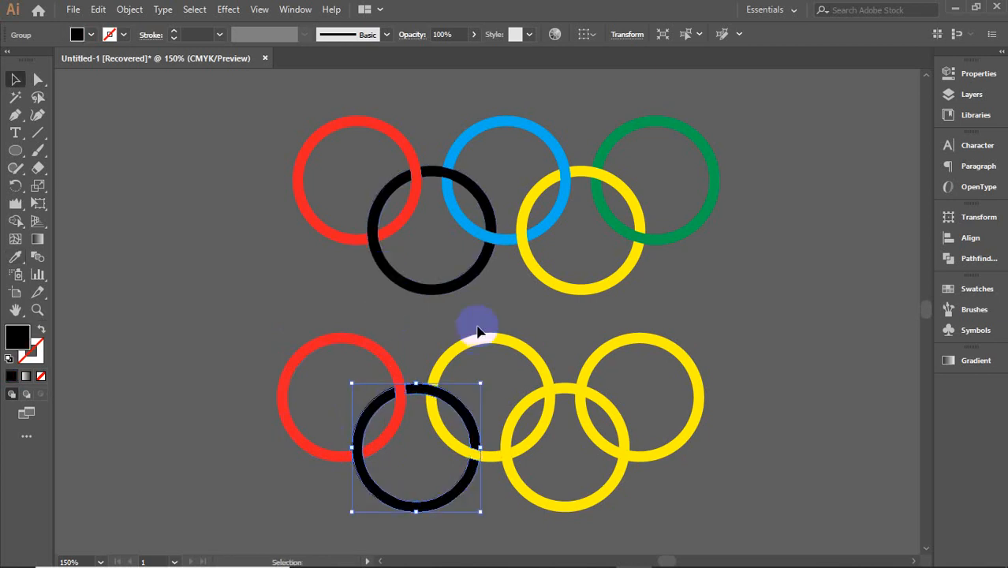
- Try recoloring the lower copy's middle ring with the blue of the original ring, and undo the color change
click(481, 341)
key(i)
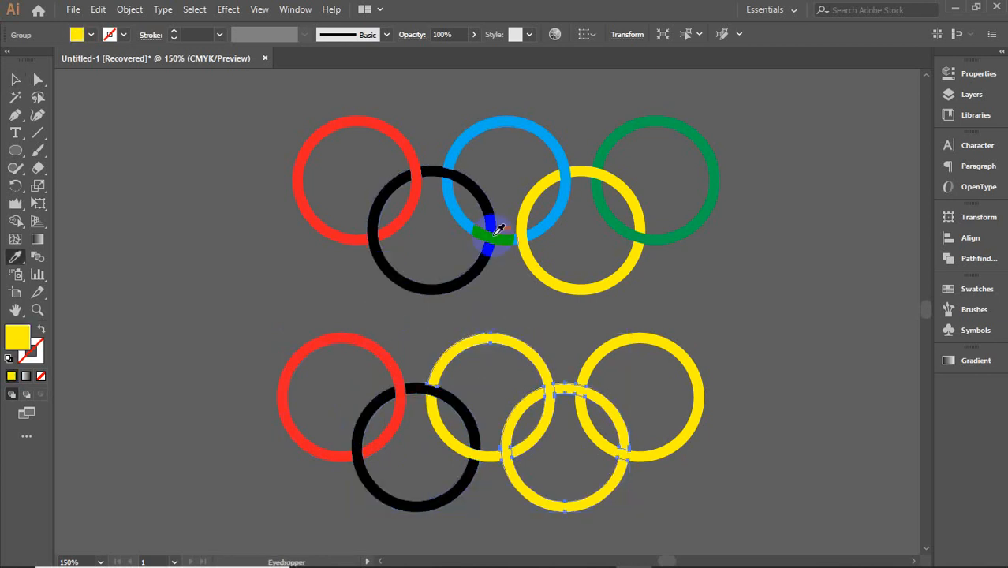
click(479, 216)
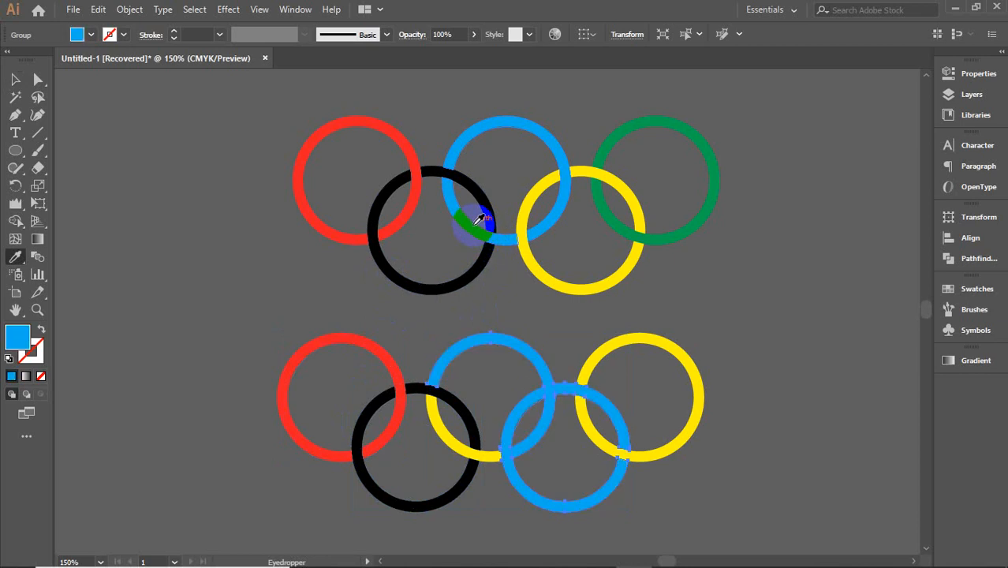
key(ctrl+z)
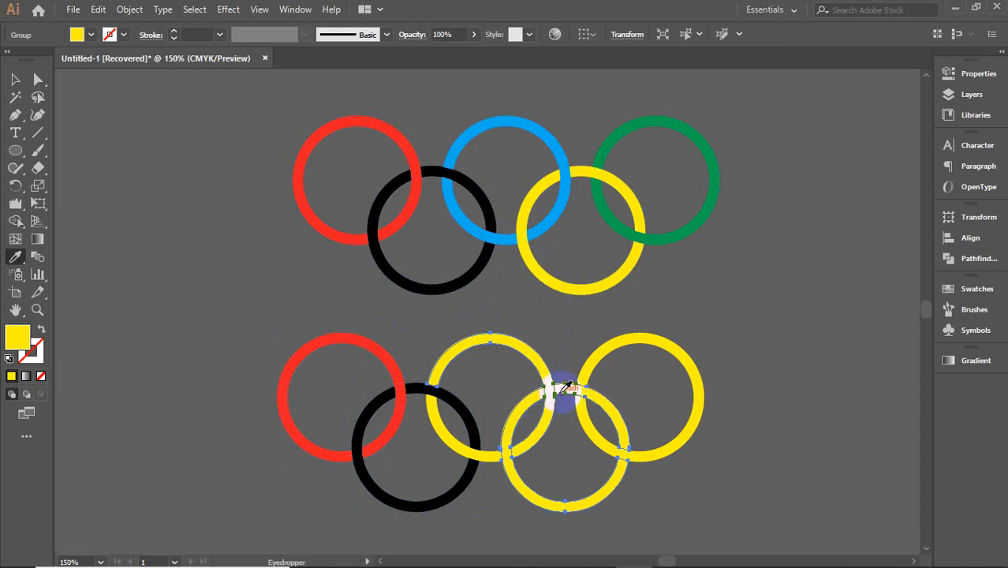
- Select the joined middle and fourth rings of the lower copy and merge the fourth ring's arc pieces with Shape Builder
key(v)
scroll(562, 396, up, 2)
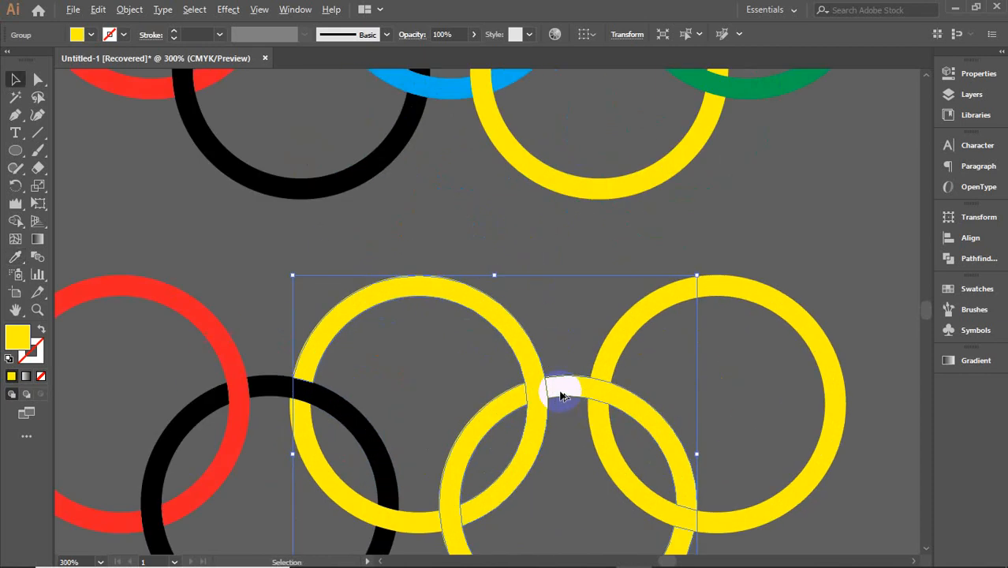
scroll(562, 396, down, 1)
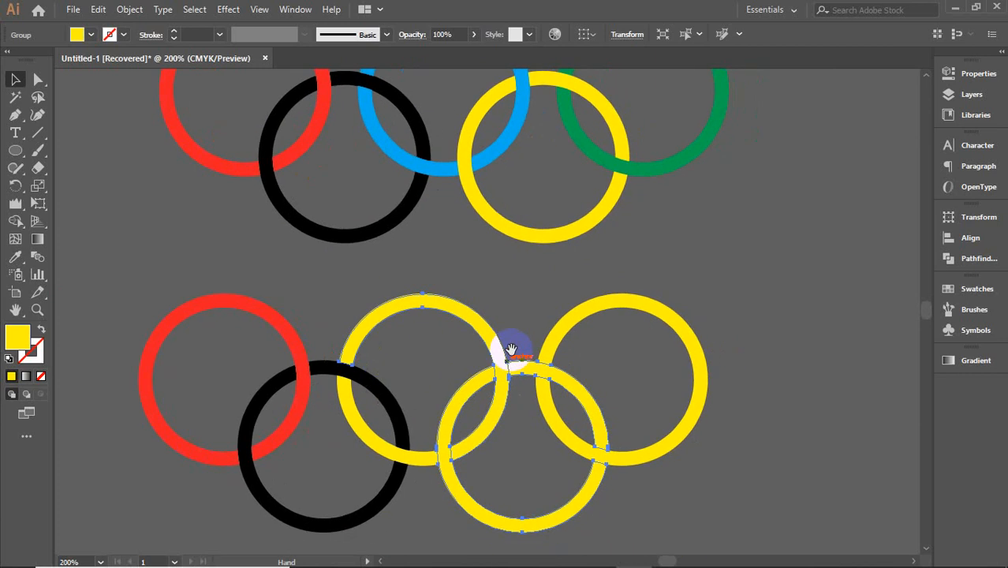
click(490, 326)
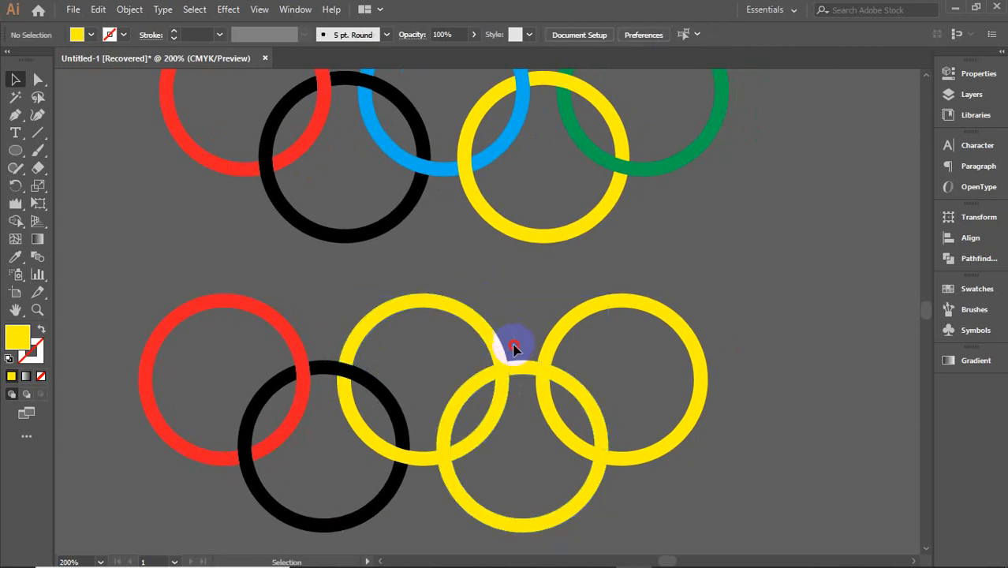
click(475, 392)
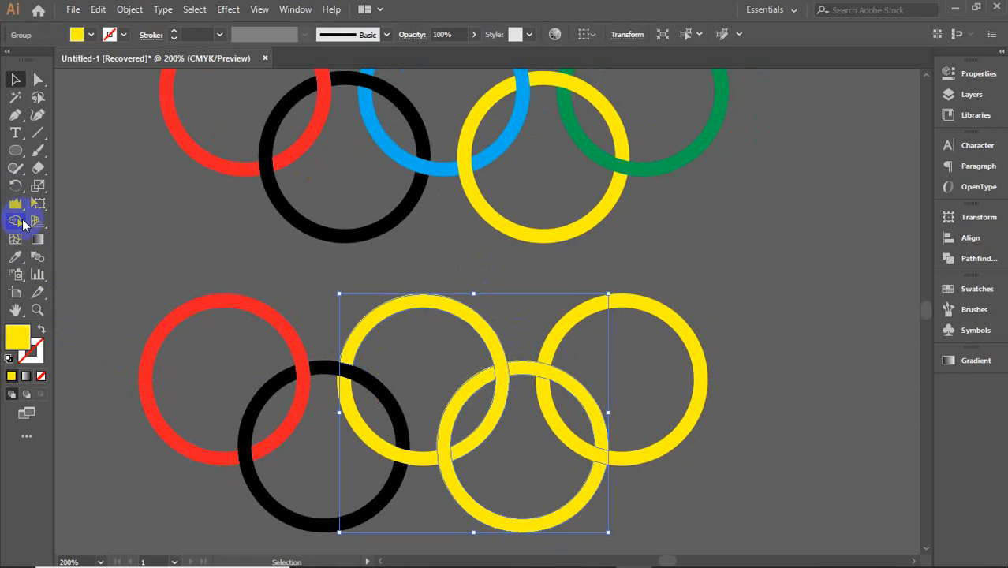
click(15, 222)
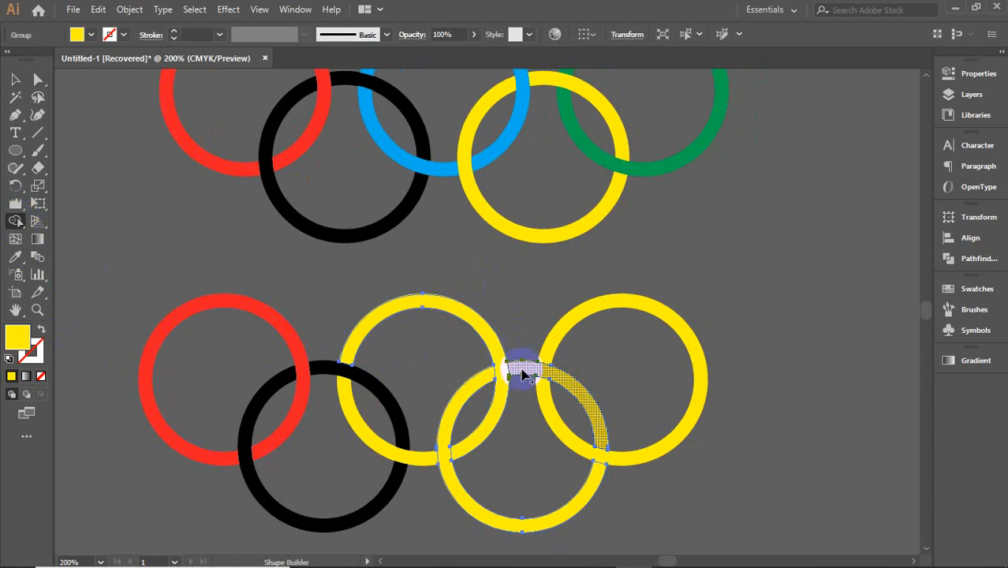
scroll(524, 370, up, 1)
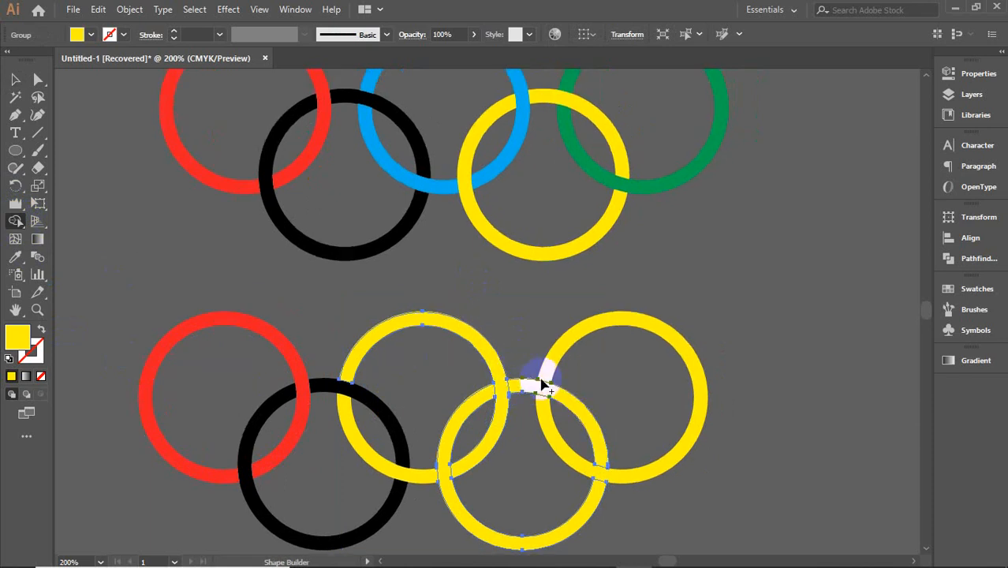
click(574, 400)
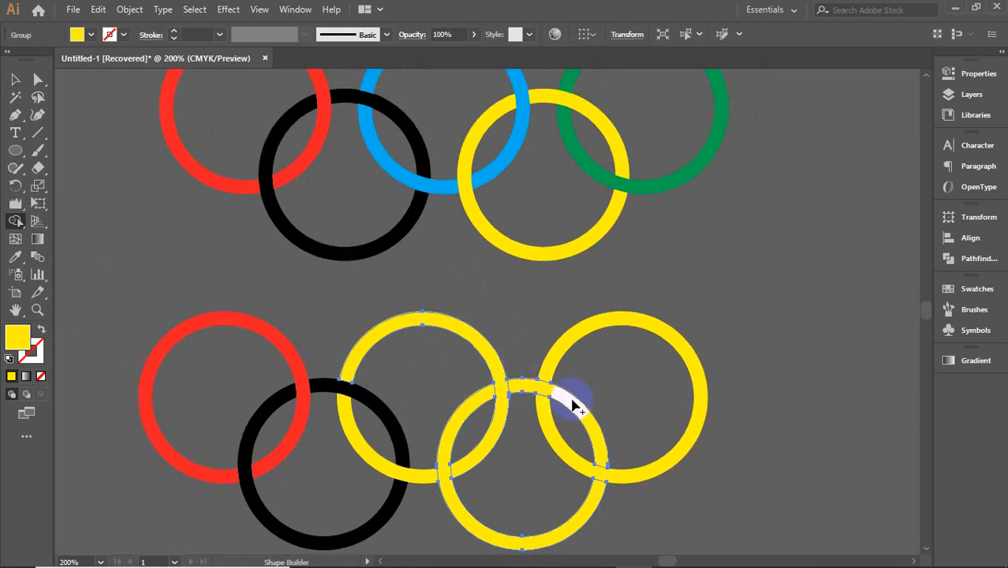
drag(476, 400, 467, 408)
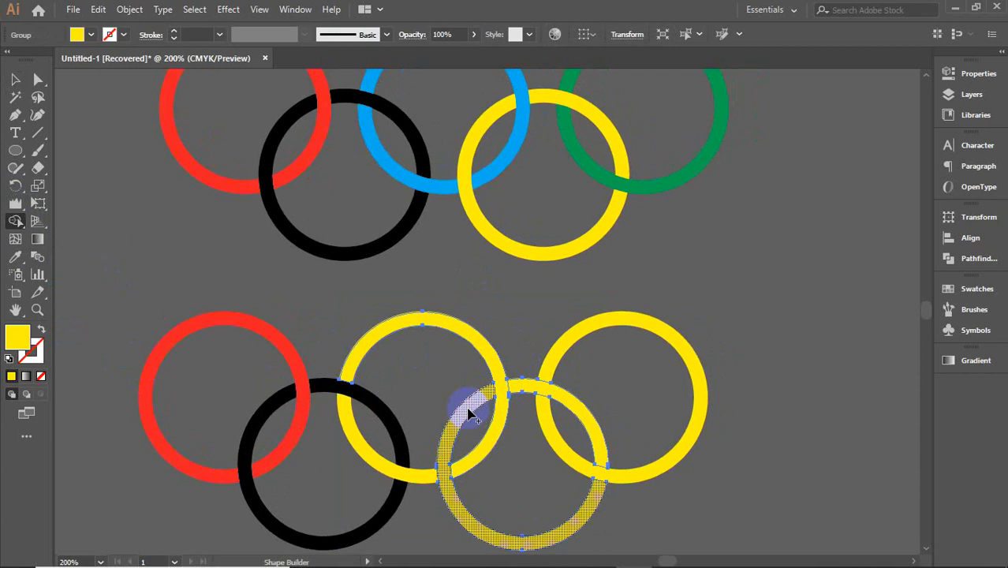
click(488, 356)
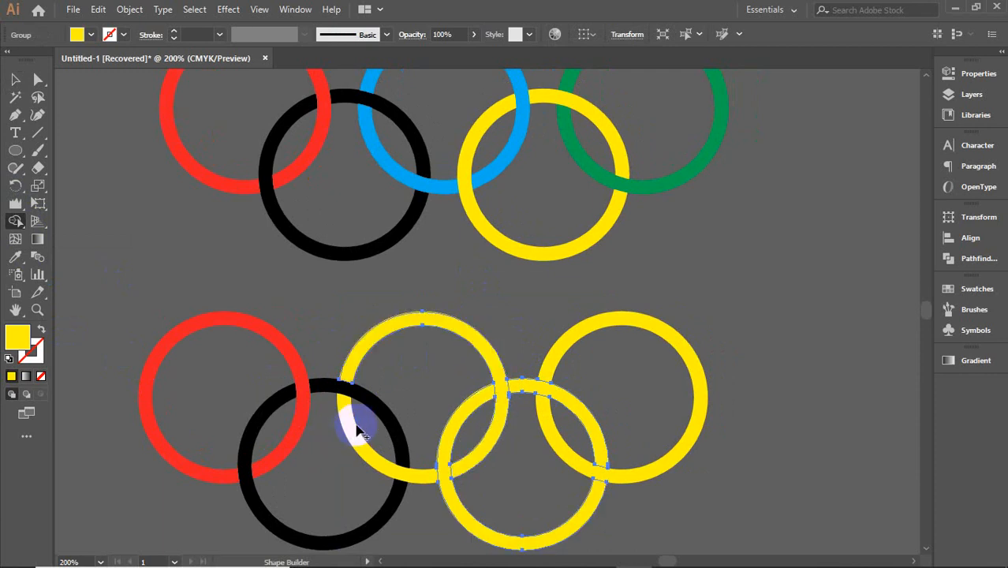
key(v)
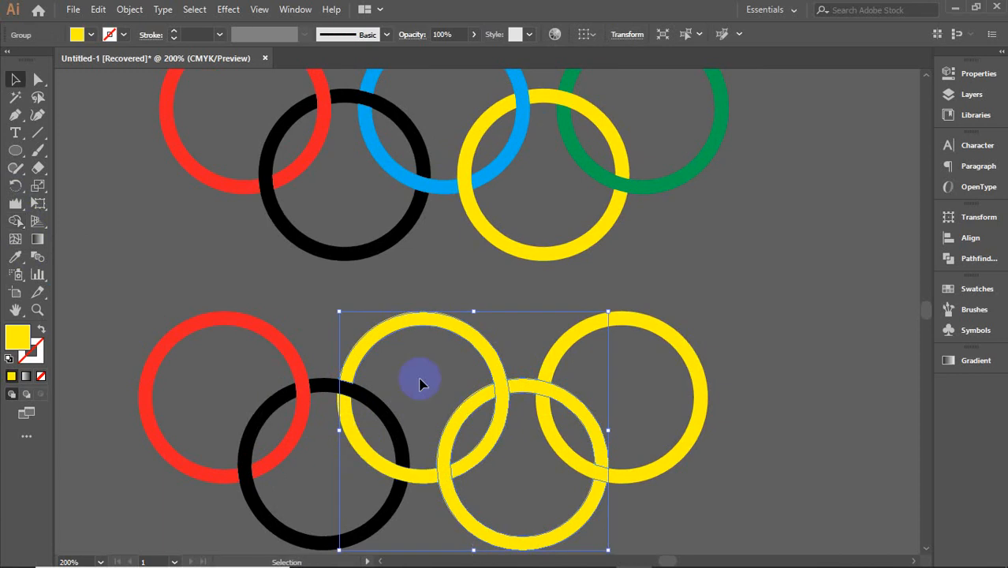
- Ungroup the joined middle and fourth rings of the lower copy and clear the selection
click(477, 280)
click(487, 356)
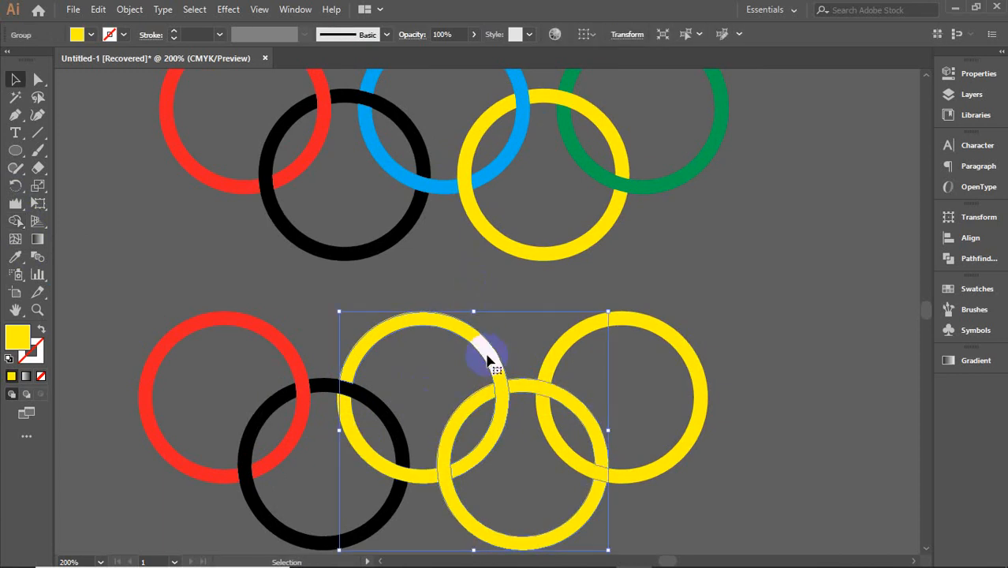
right_click(487, 356)
click(580, 225)
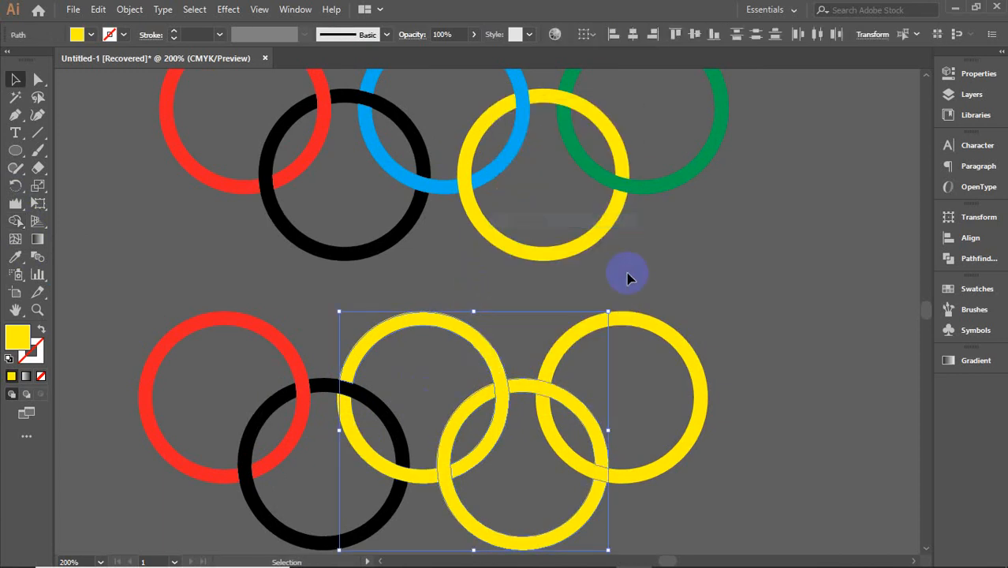
click(654, 294)
- Group the two pieces of the lower copy's middle ring and recolor them with the original ring's blue using the Eyedropper
click(487, 356)
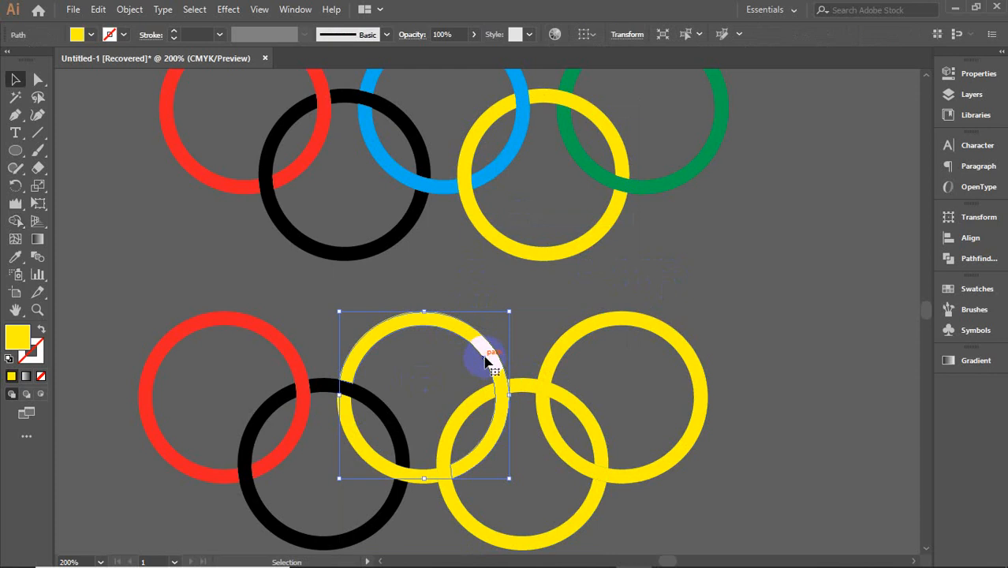
shift+click(371, 457)
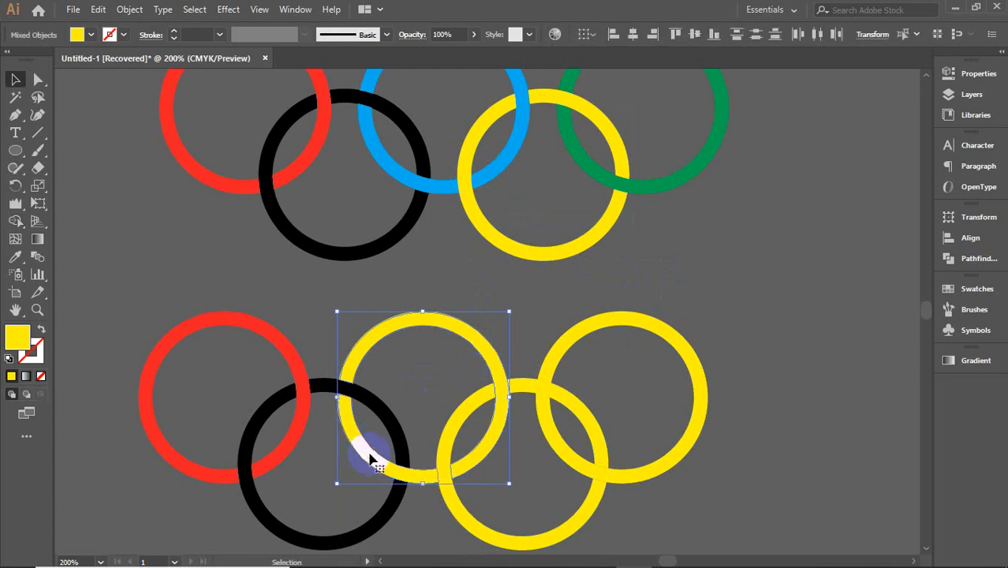
key(ctrl+g)
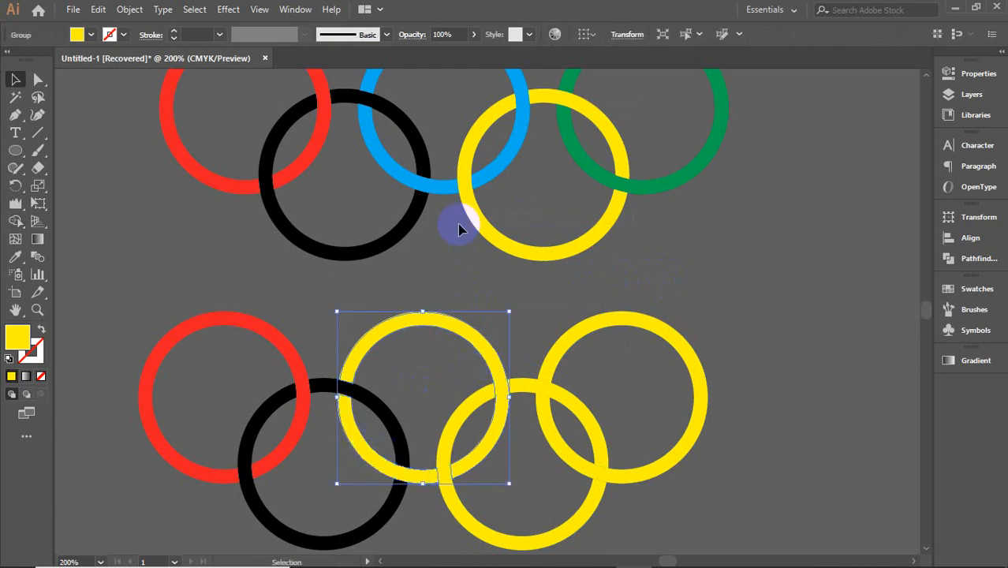
key(i)
click(423, 178)
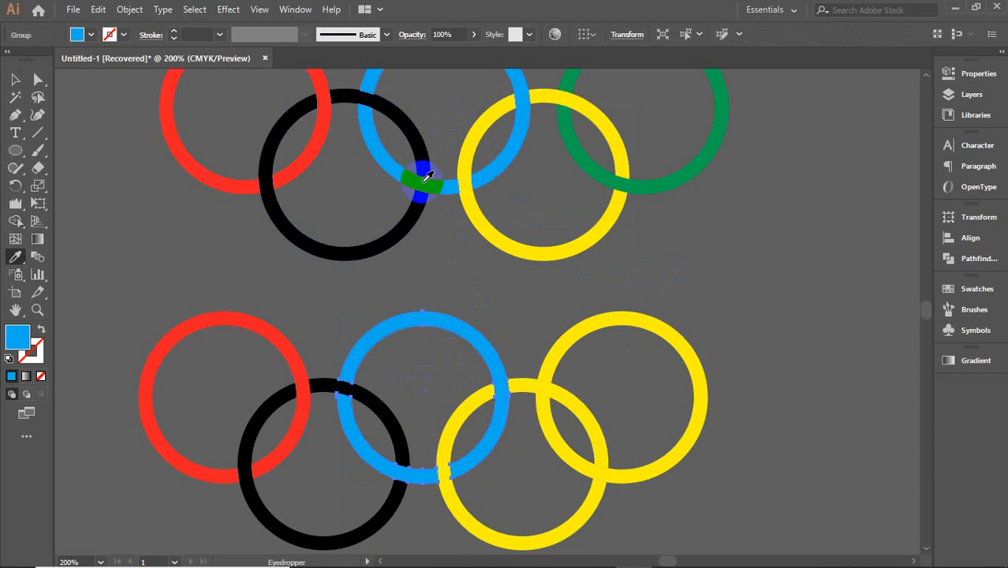
key(v)
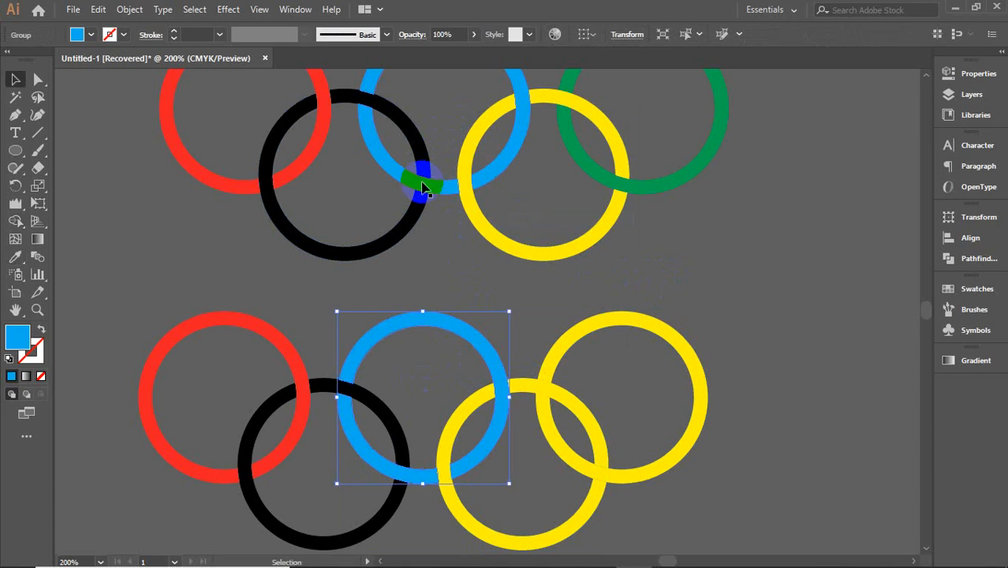
- Group the two pieces of the lower copy's fourth ring into one yellow ring
click(536, 387)
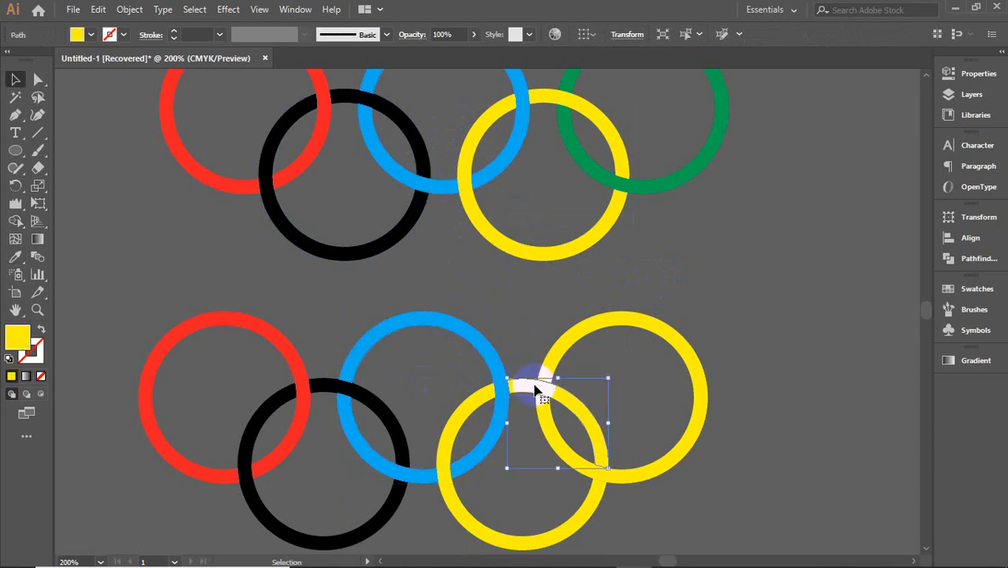
shift+click(467, 410)
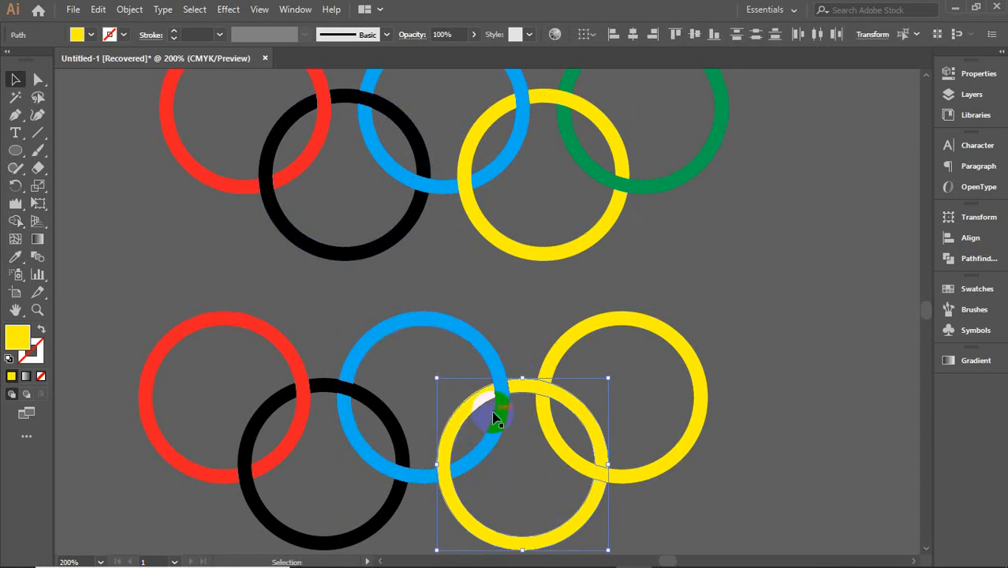
key(i)
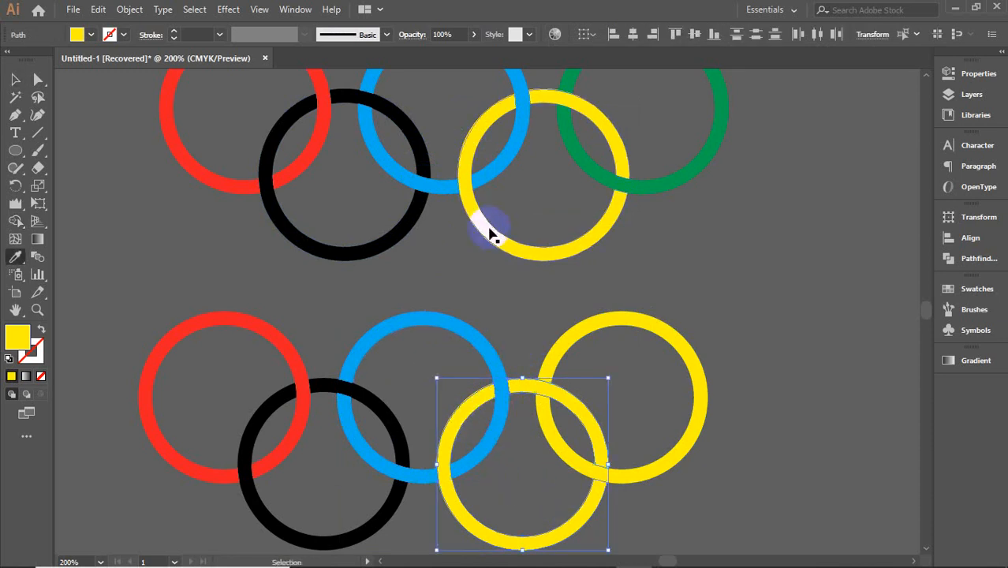
key(ctrl+g)
key(v)
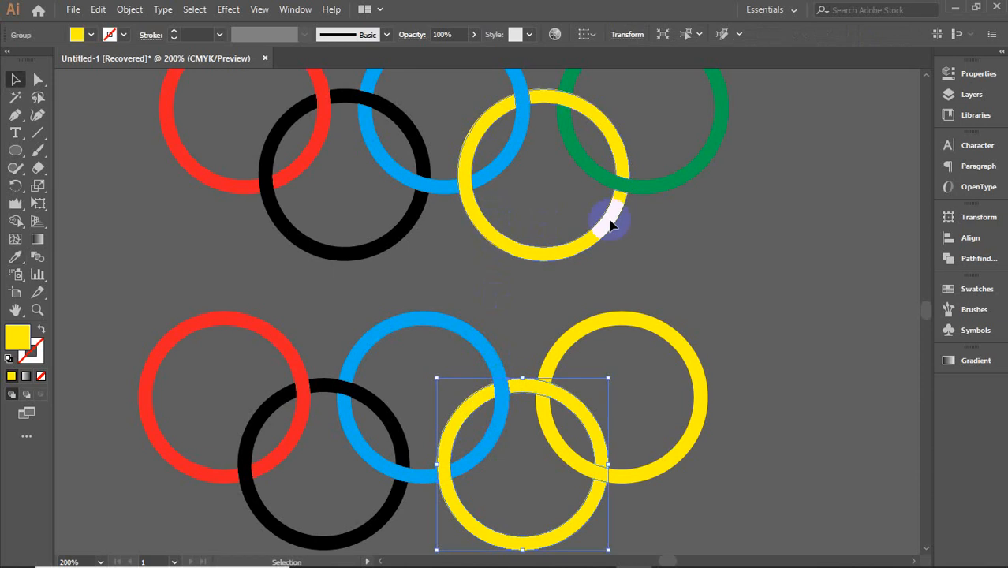
- Recolor the lower copy's last ring with the original ring's green using the Eyedropper and clear the selection
click(661, 323)
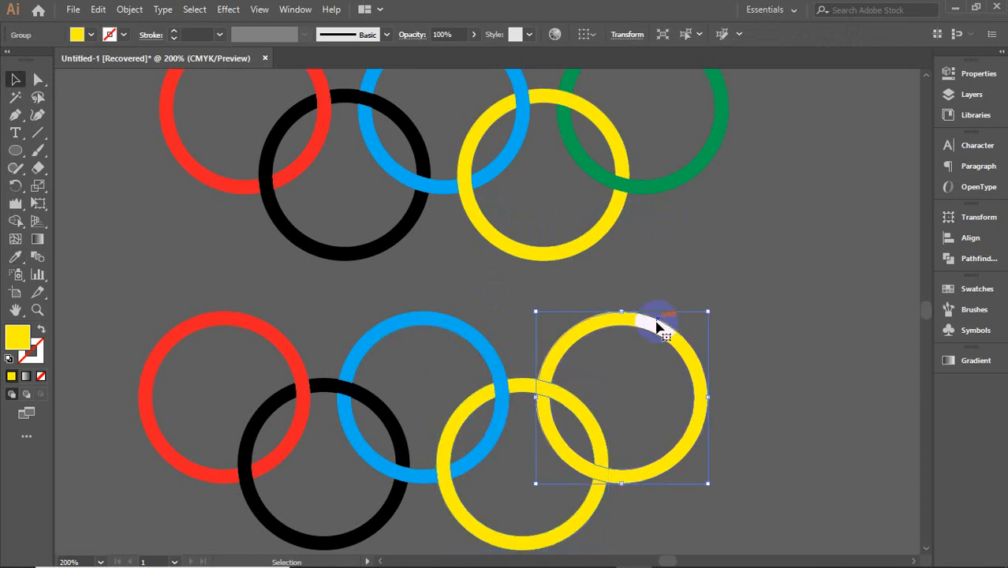
key(i)
click(637, 183)
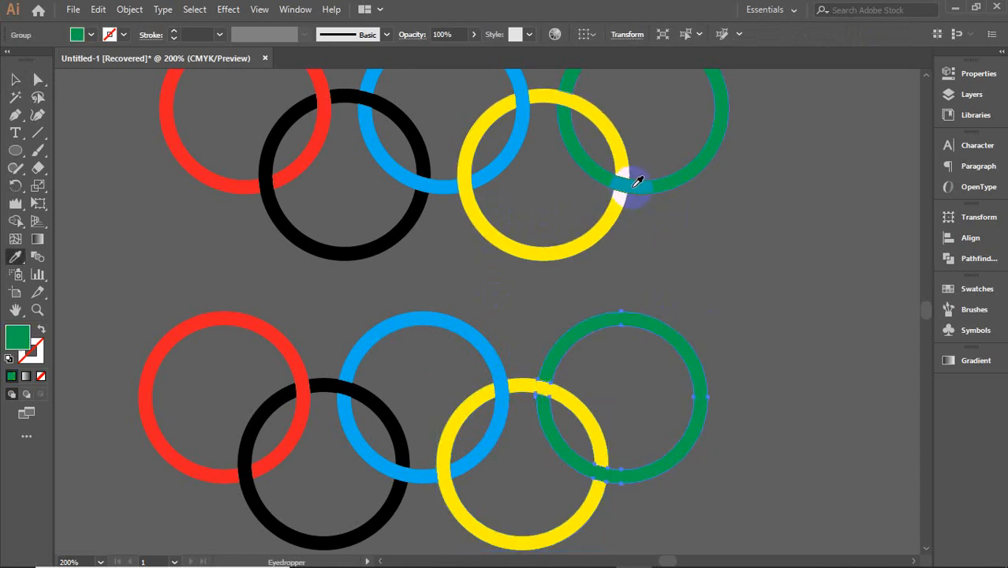
key(v)
click(727, 388)
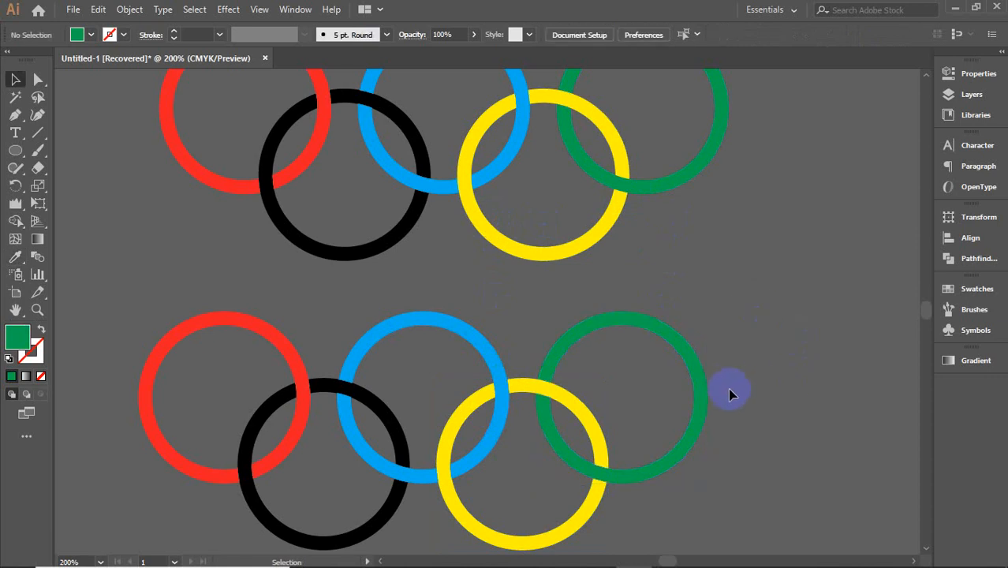
- Move the entire lower set of rings slightly farther down from the original set, and deselect it
scroll(740, 384, down, 2)
key(space)
drag(750, 439, 359, 355)
click(712, 459)
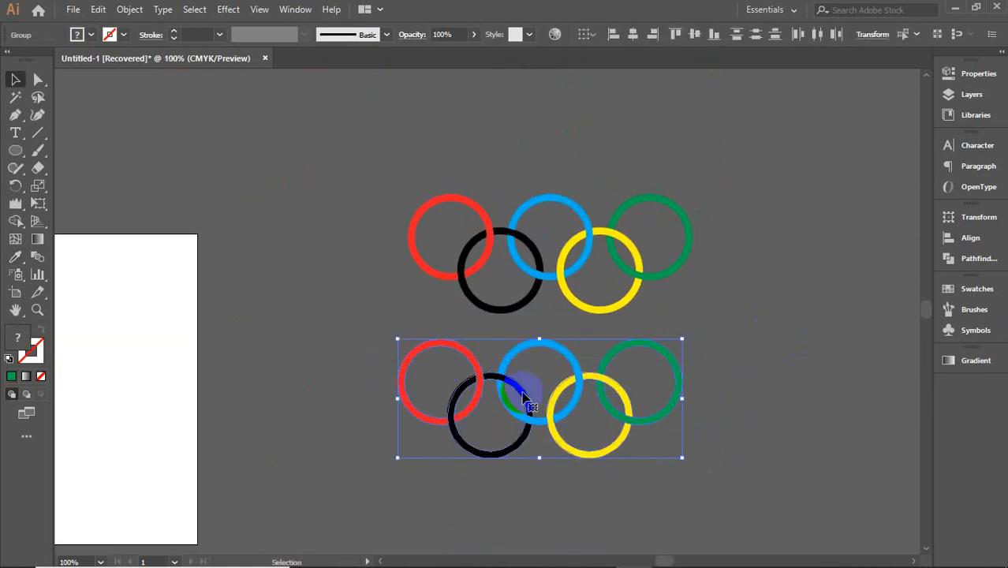
drag(514, 413, 516, 431)
click(738, 306)
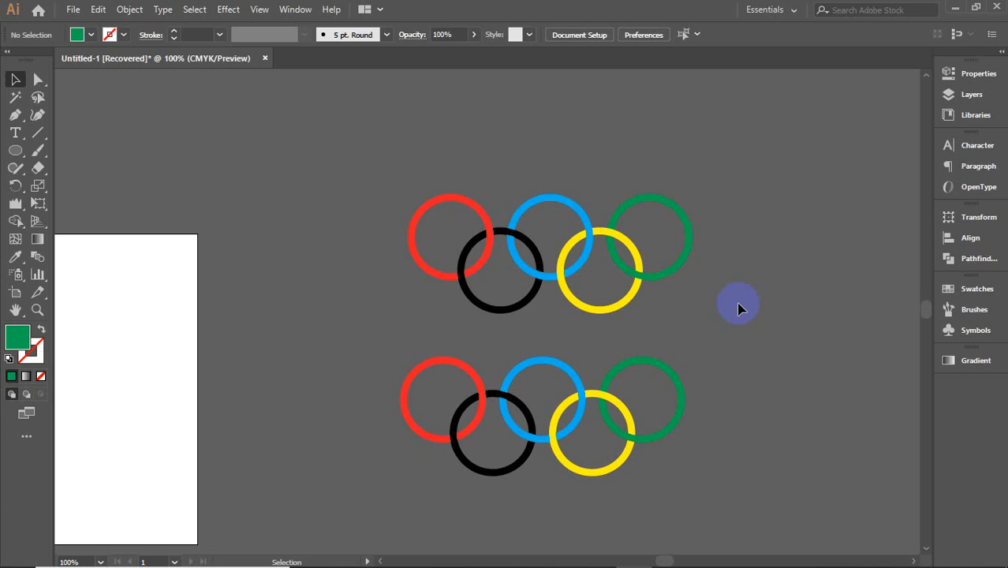
- Draw a small green circle with the Ellipse tool in an empty area beyond the two ring sets
scroll(737, 306, down, 3)
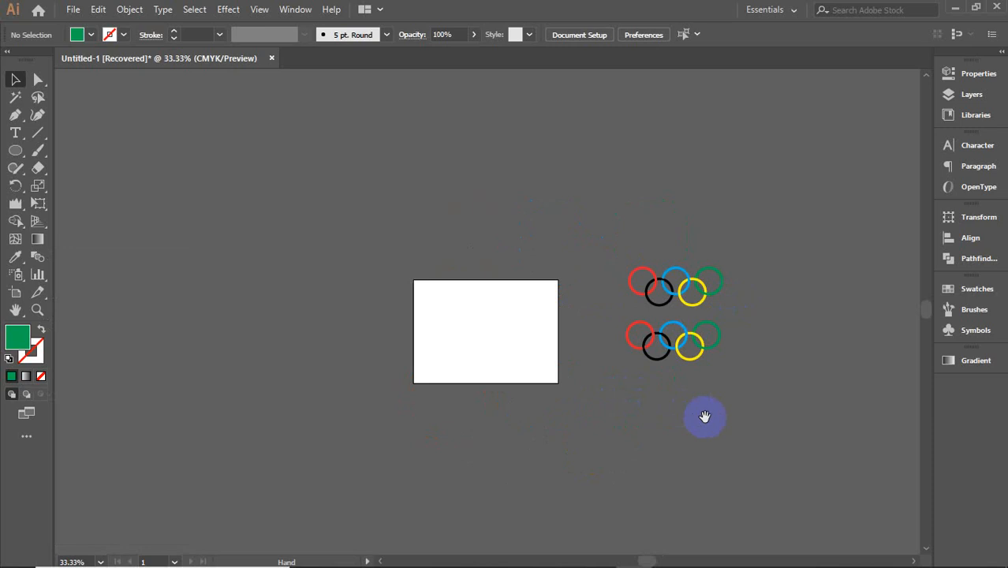
drag(704, 416, 283, 404)
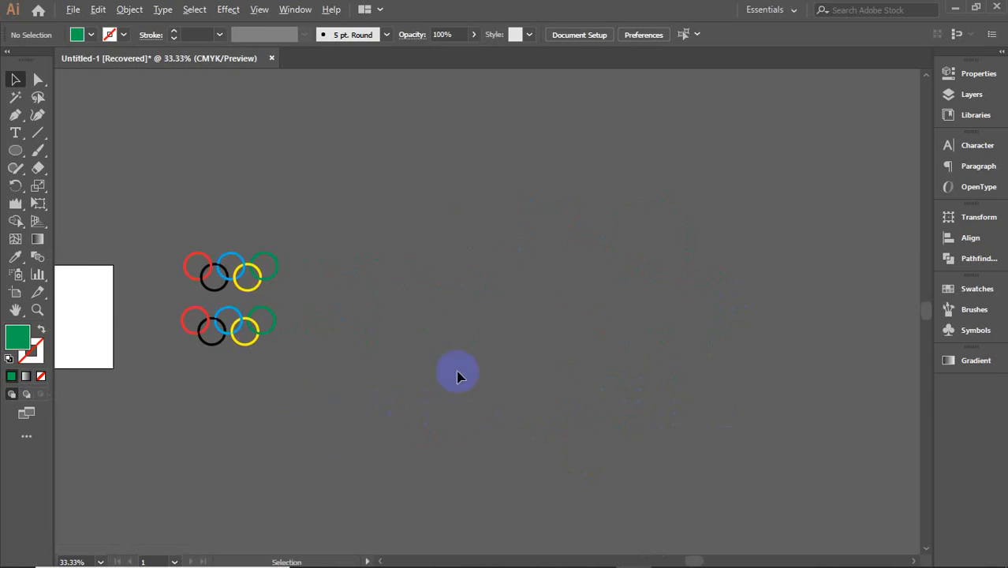
scroll(481, 335, up, 3)
drag(481, 335, 290, 291)
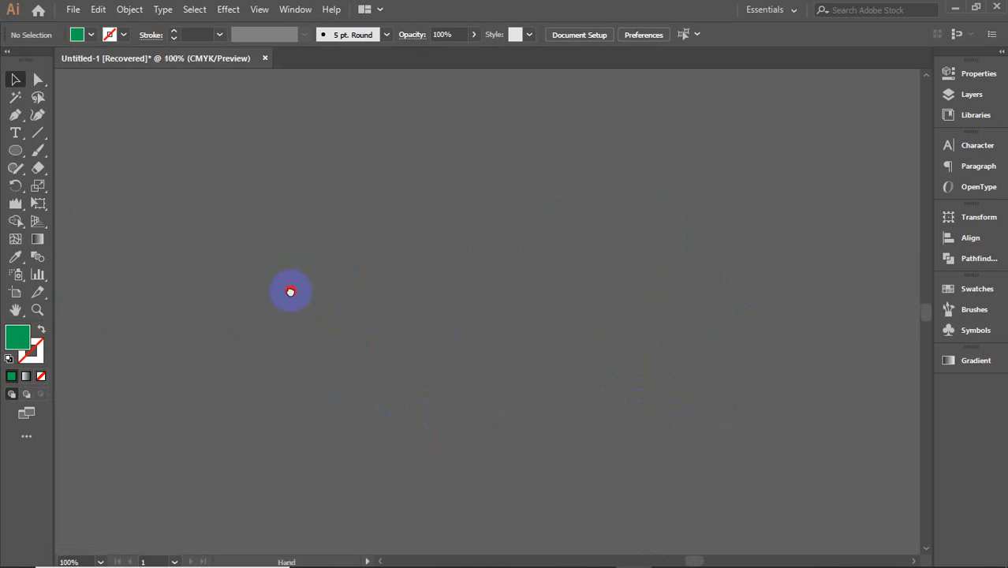
click(15, 150)
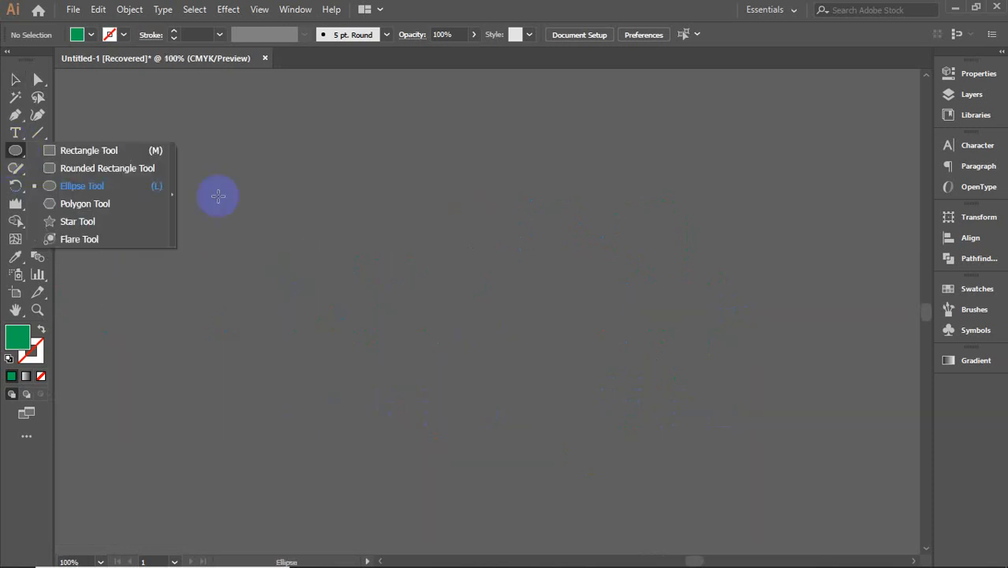
click(92, 151)
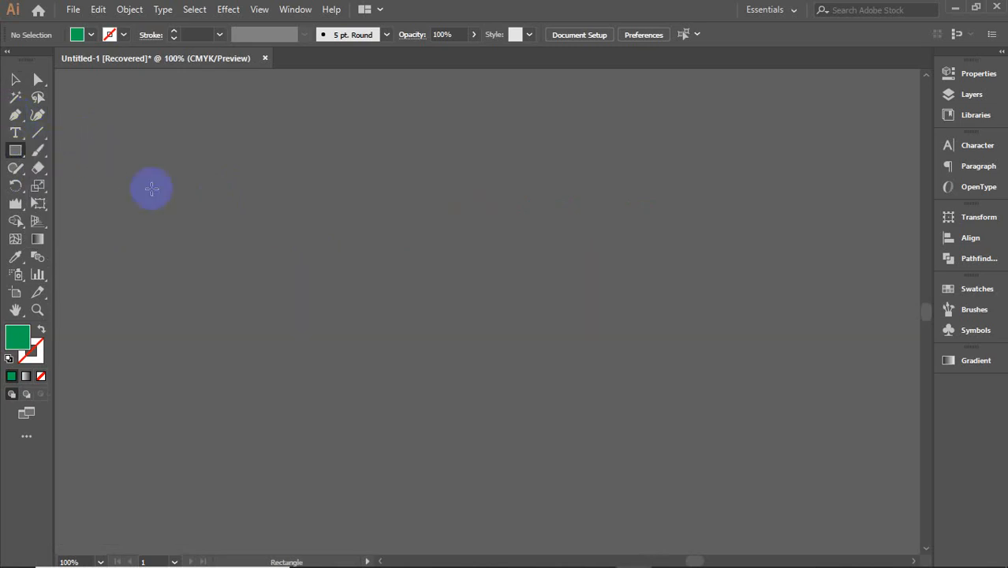
drag(15, 150, 98, 189)
drag(331, 220, 392, 256)
key(v)
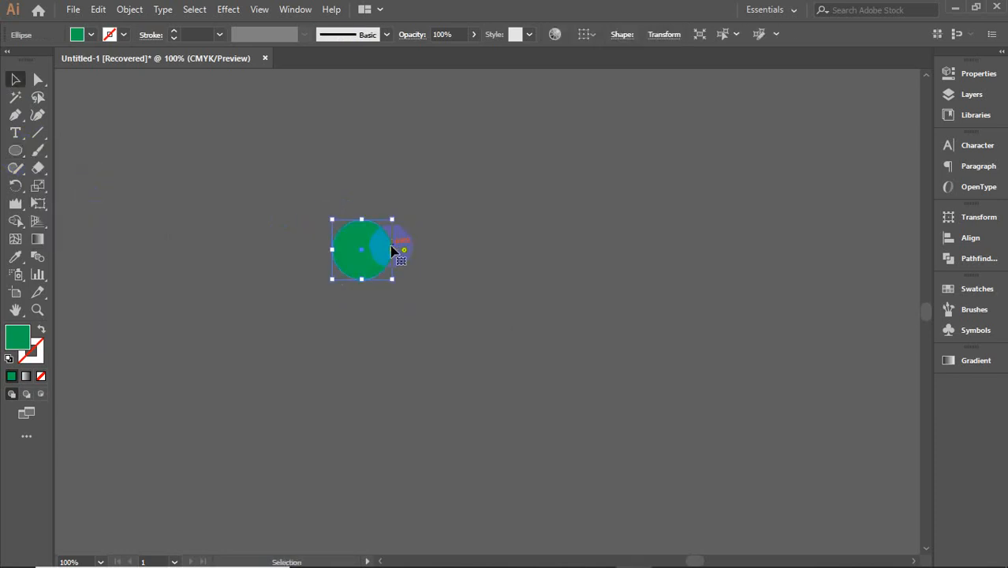
- Convert the circle's top anchor to a corner point and pull it straight up to form a teardrop
scroll(360, 251, up, 4)
drag(400, 238, 496, 286)
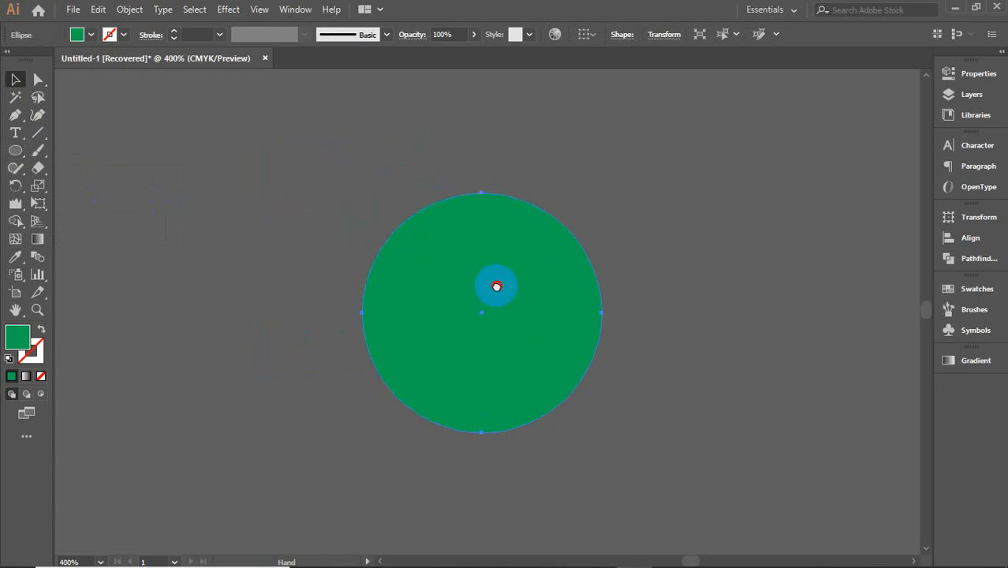
click(38, 78)
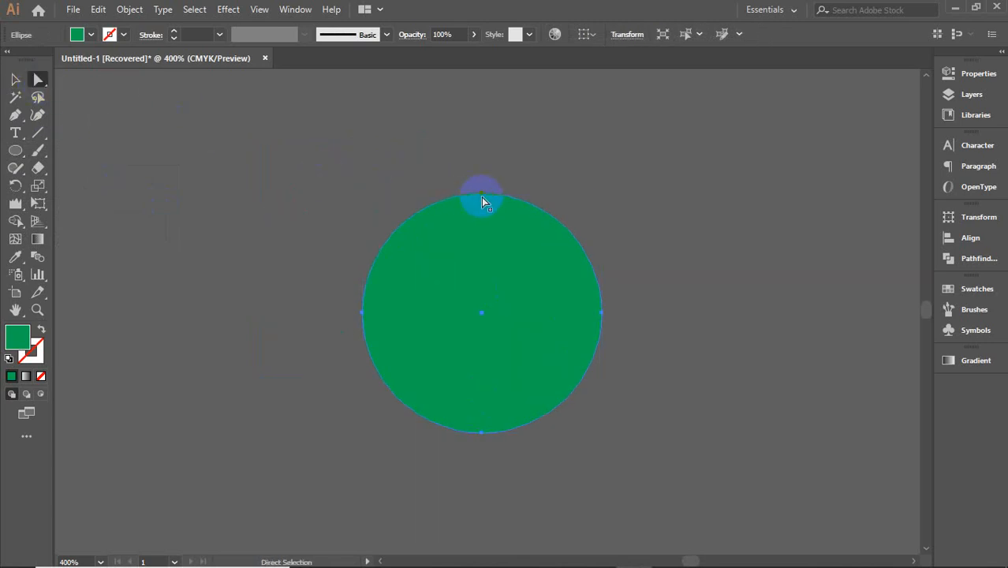
click(482, 195)
click(110, 34)
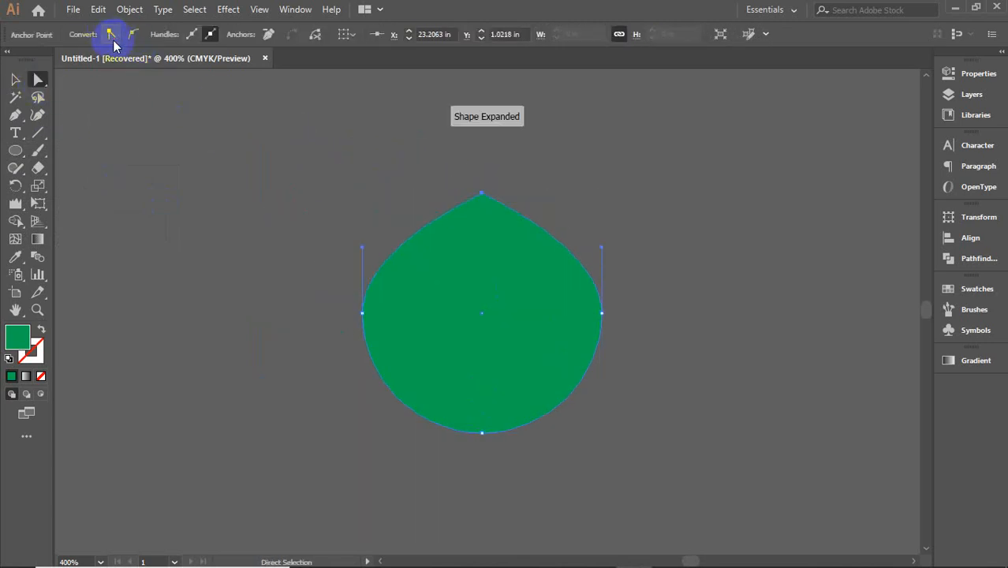
click(483, 144)
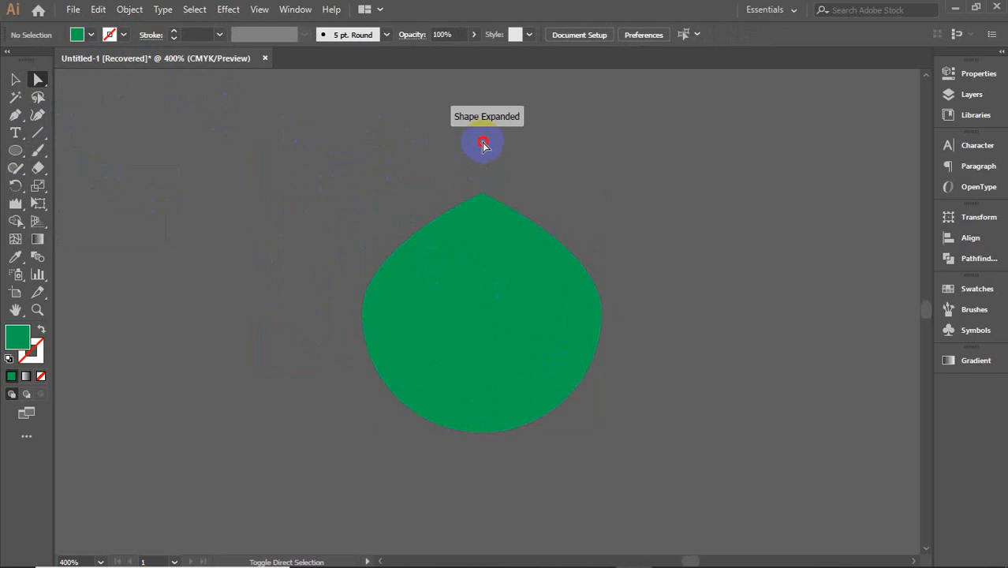
drag(482, 195, 482, 105)
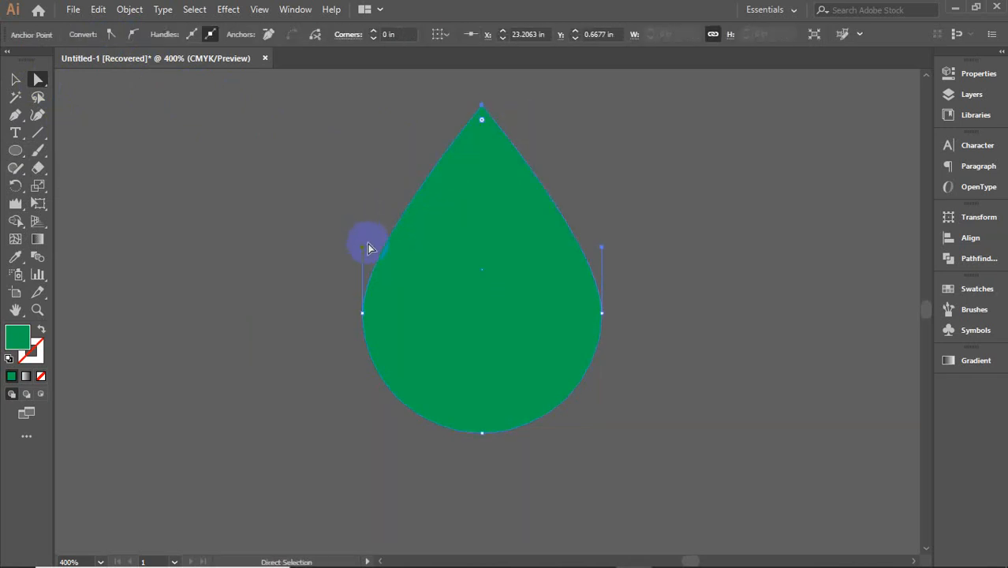
- Bend the teardrop's left side inward with the Curvature tool and shift its left anchor slightly inward and down
drag(362, 246, 401, 232)
key(ctrl+z)
click(38, 116)
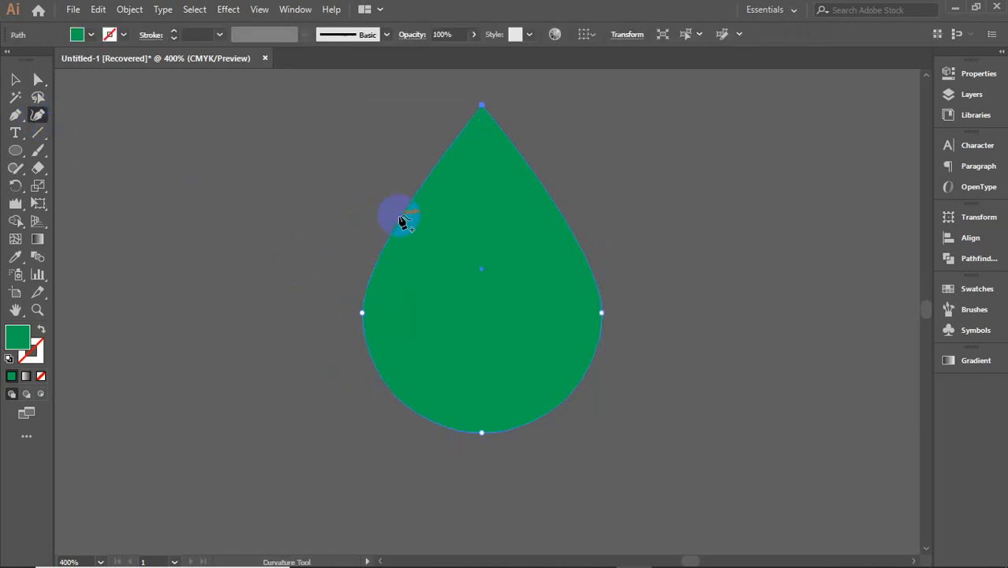
drag(399, 217, 432, 230)
click(362, 313)
drag(361, 314, 378, 325)
drag(431, 230, 452, 233)
- Raise the teardrop's right anchor, add a curve point on its lower right edge, and lower the left anchor slightly
click(601, 314)
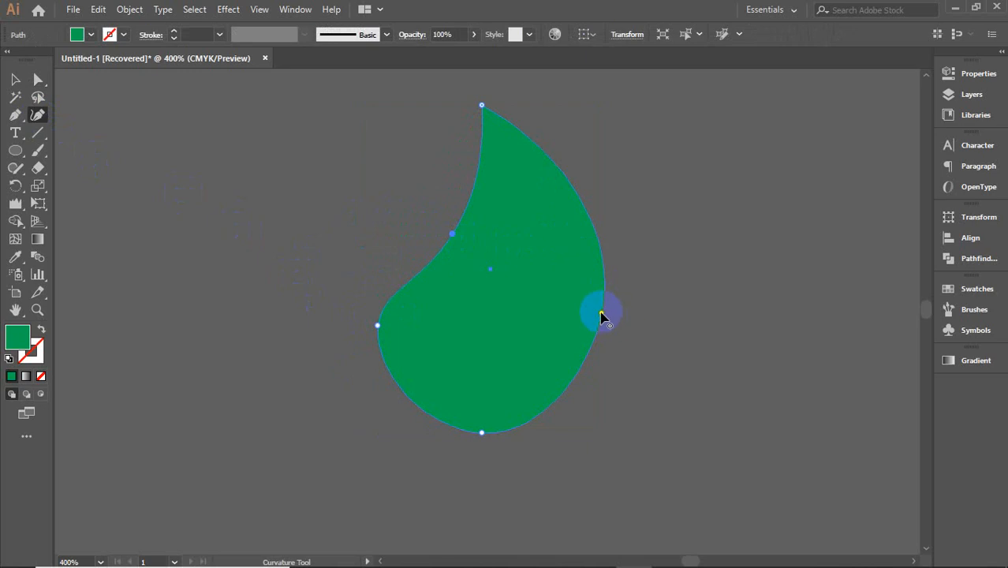
drag(601, 316, 584, 207)
drag(578, 355, 576, 384)
drag(378, 330, 387, 351)
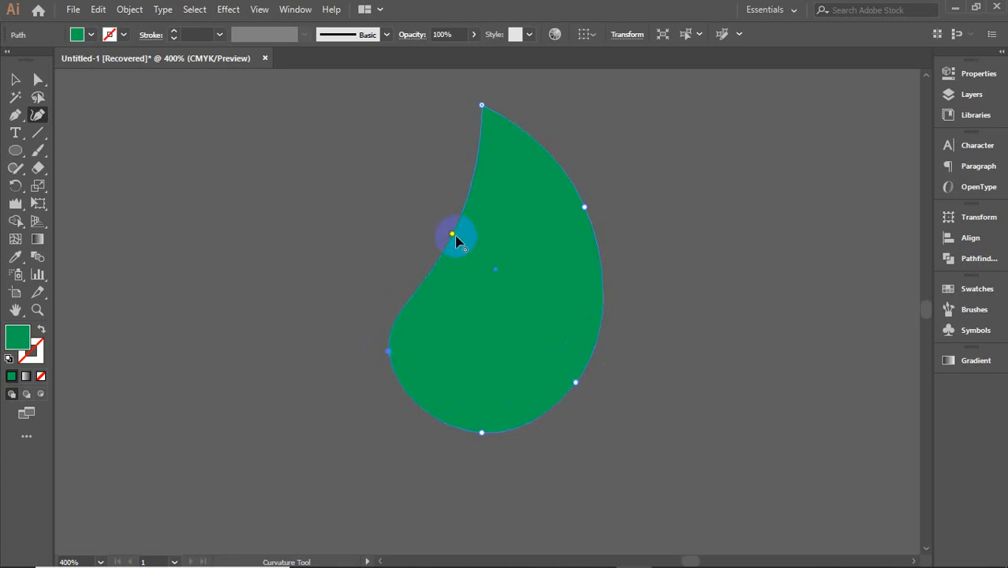
- Deepen the left notch by adding and adjusting curve points, and shift the bottom anchor slightly left
drag(451, 237, 469, 249)
drag(436, 289, 419, 279)
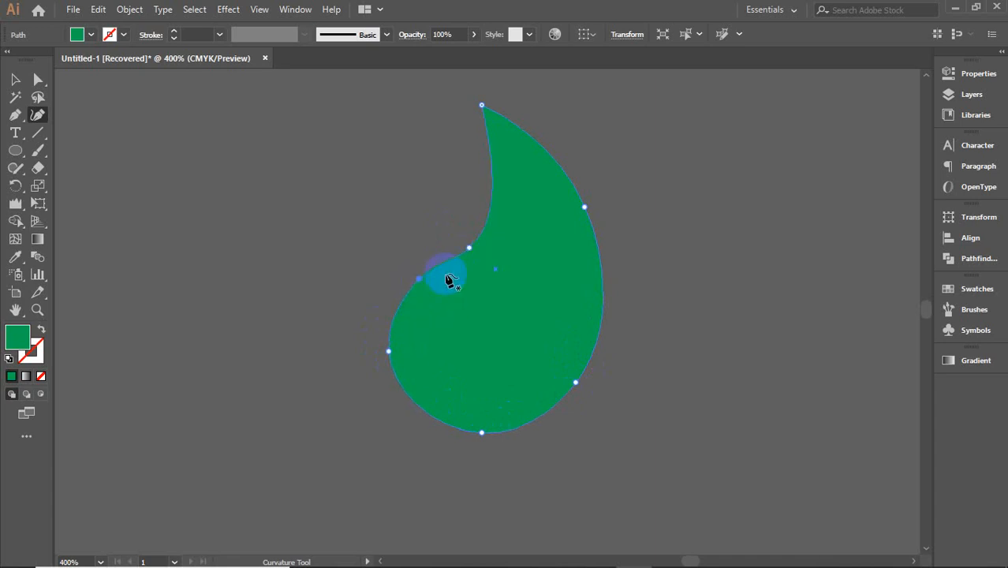
click(470, 251)
drag(470, 250, 485, 230)
click(481, 432)
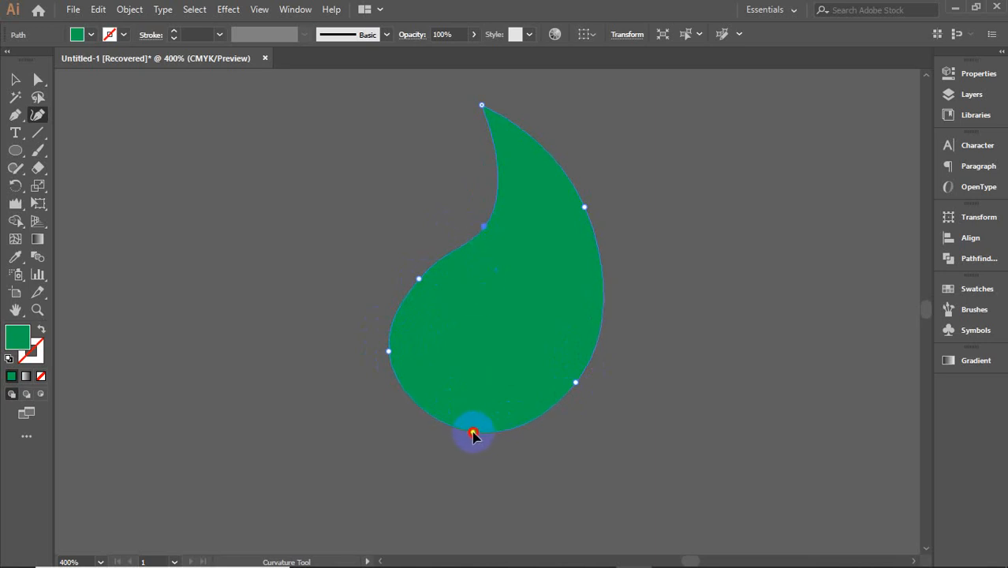
- Reselect the flame shape and nudge its upper-left bulge anchor slightly outward with the Curvature tool
click(15, 80)
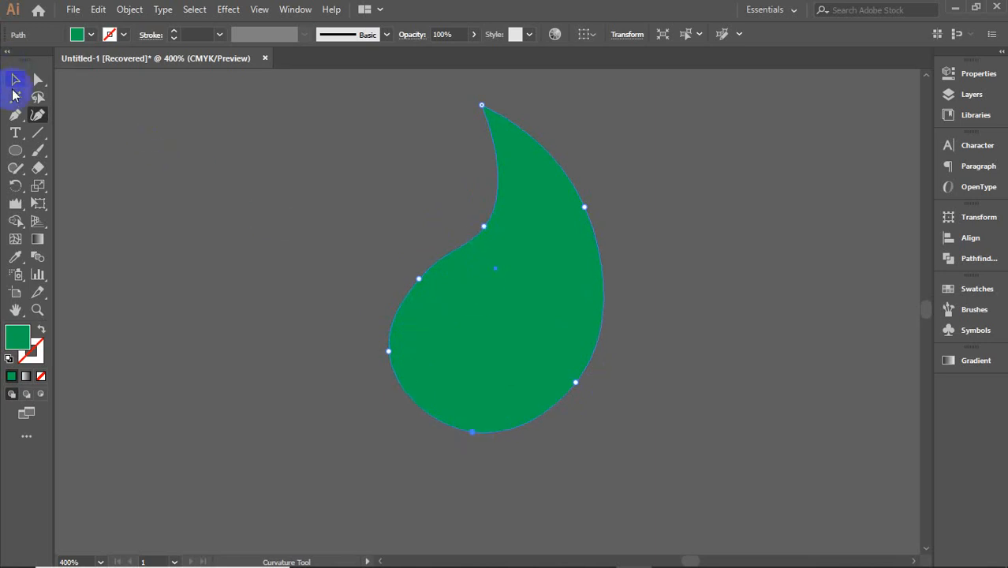
click(265, 225)
click(513, 359)
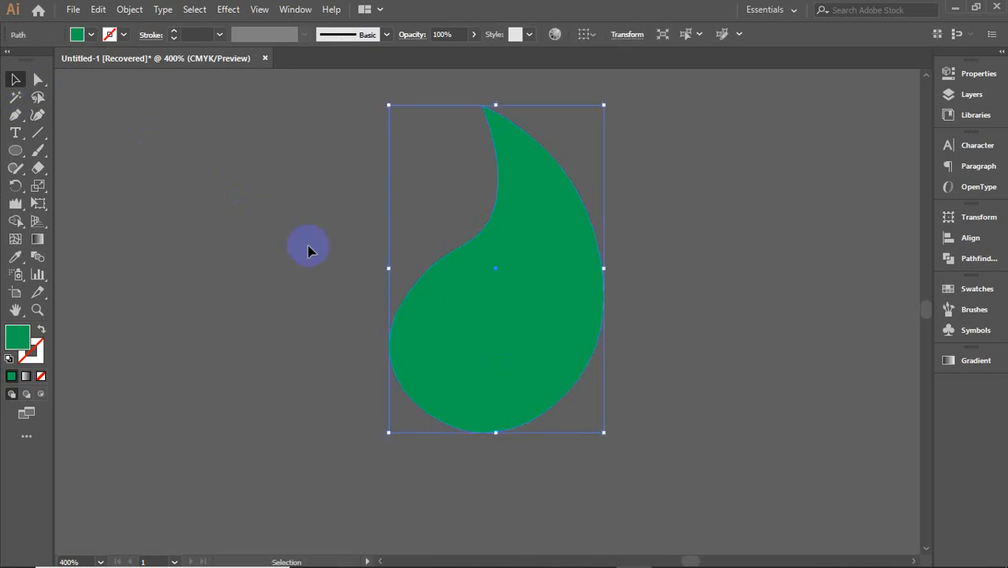
click(37, 115)
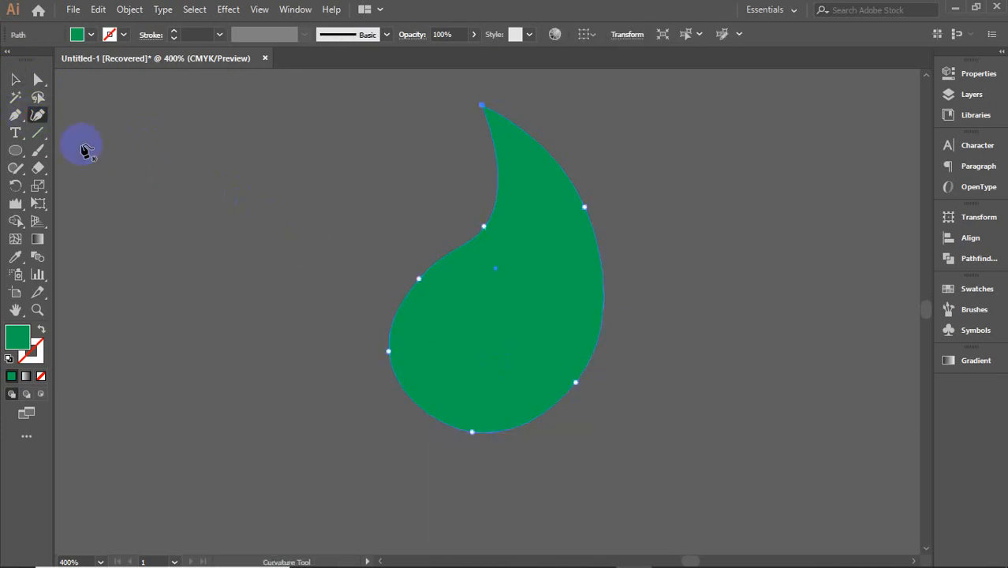
click(406, 282)
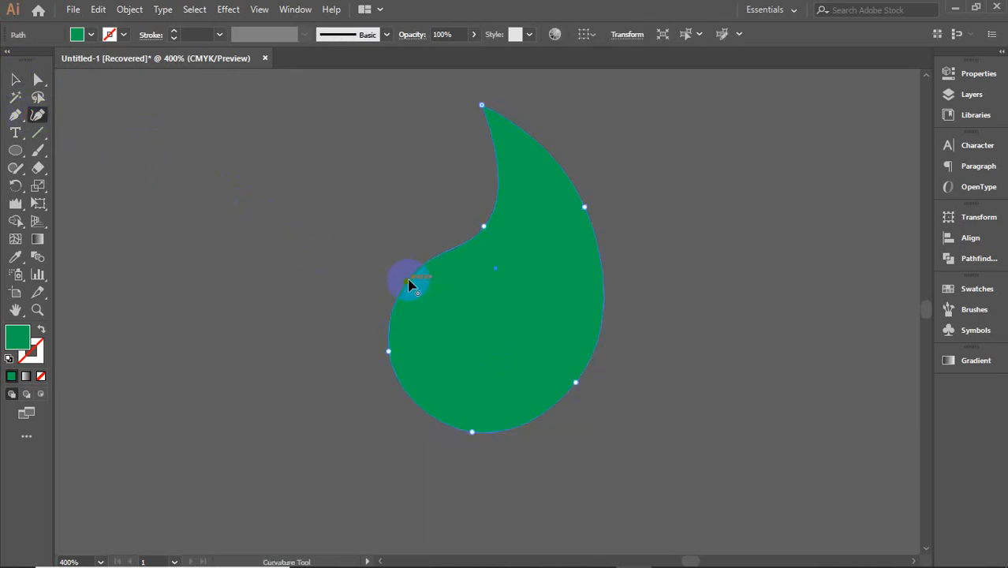
- Fill the flame shape with the yellow swatch and clear the selection
click(14, 80)
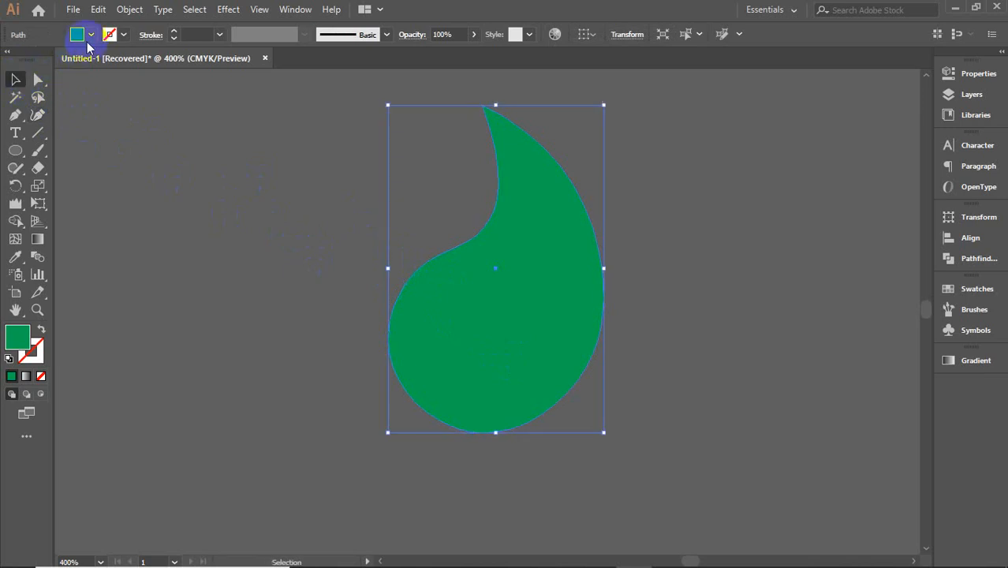
click(90, 34)
click(62, 62)
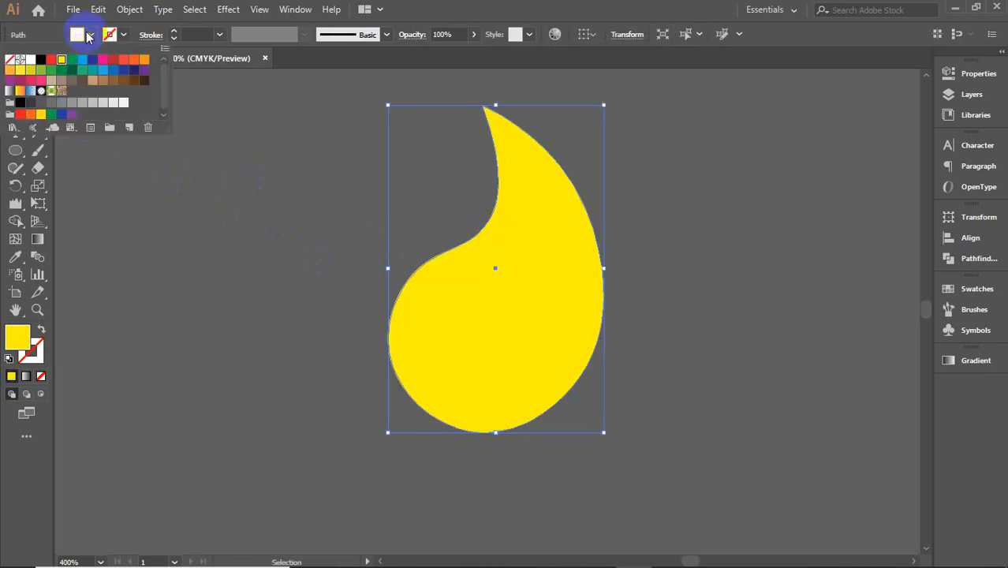
click(203, 221)
click(202, 222)
- Create a copy of the flame rotated by 360/15 degrees around a point below it
key(ctrl+1)
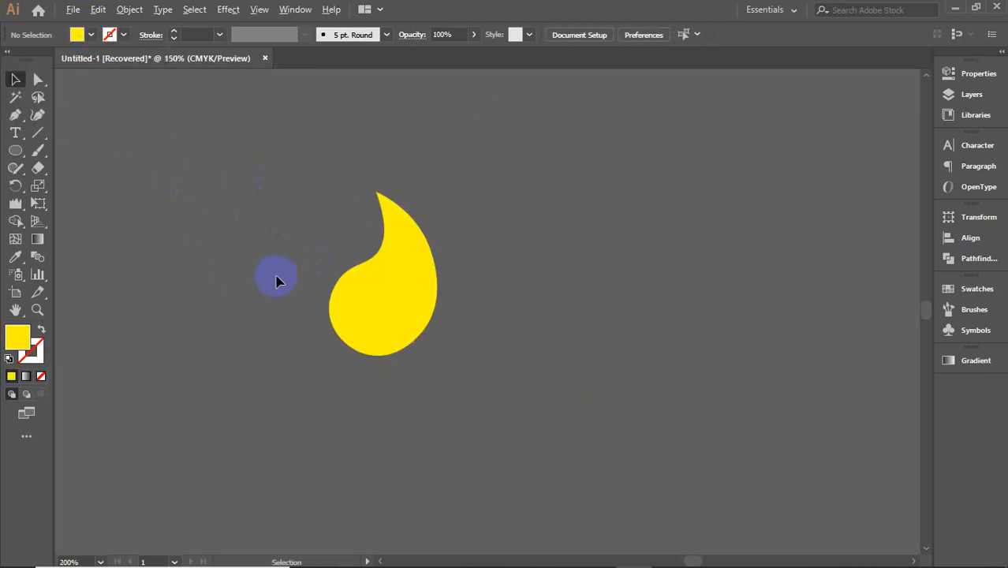
click(445, 274)
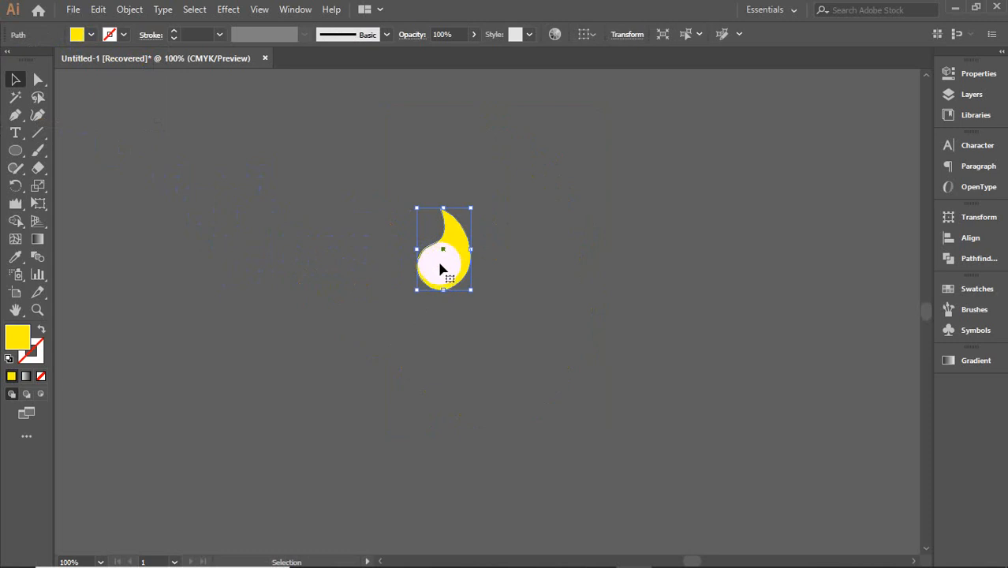
click(17, 189)
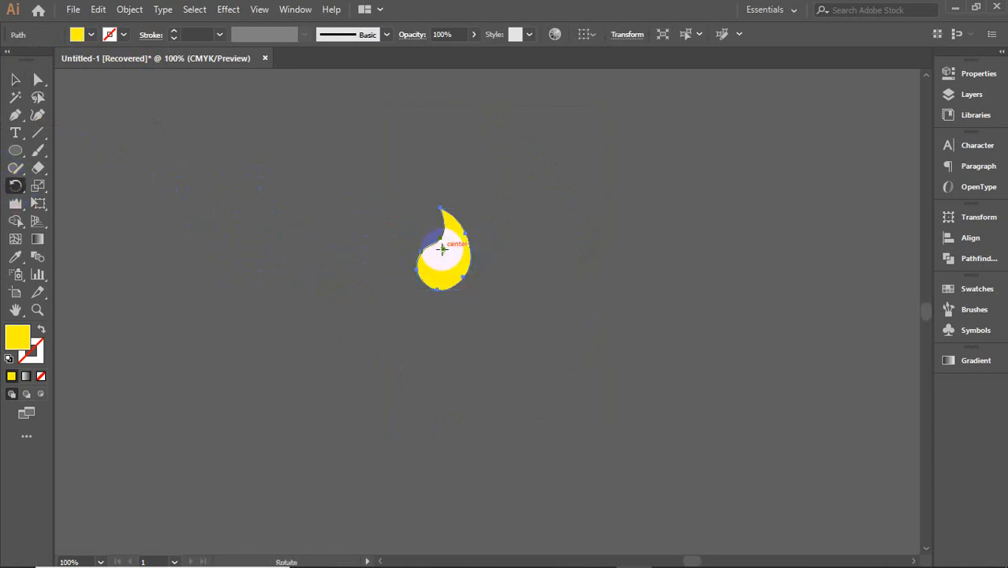
click(443, 362)
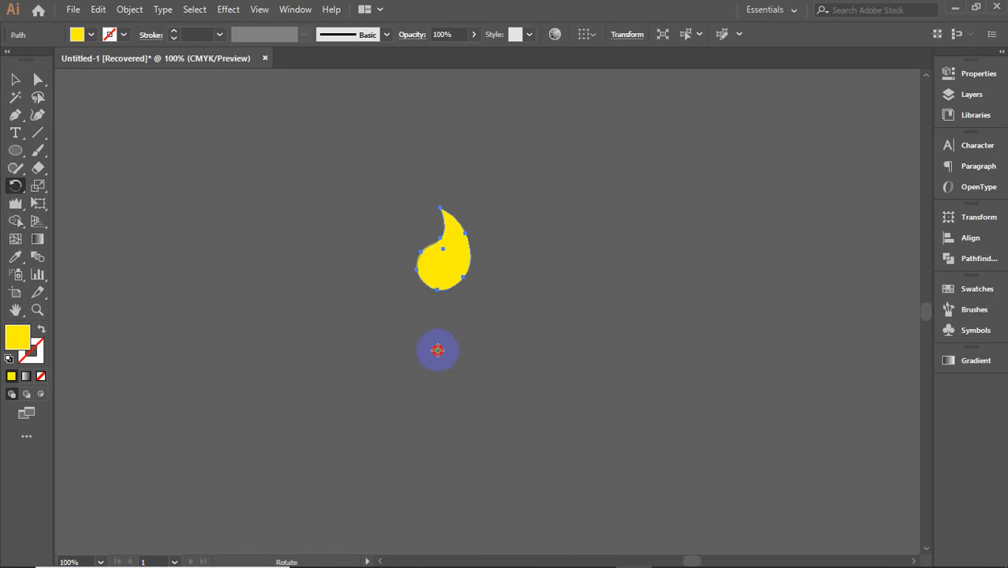
click(666, 221)
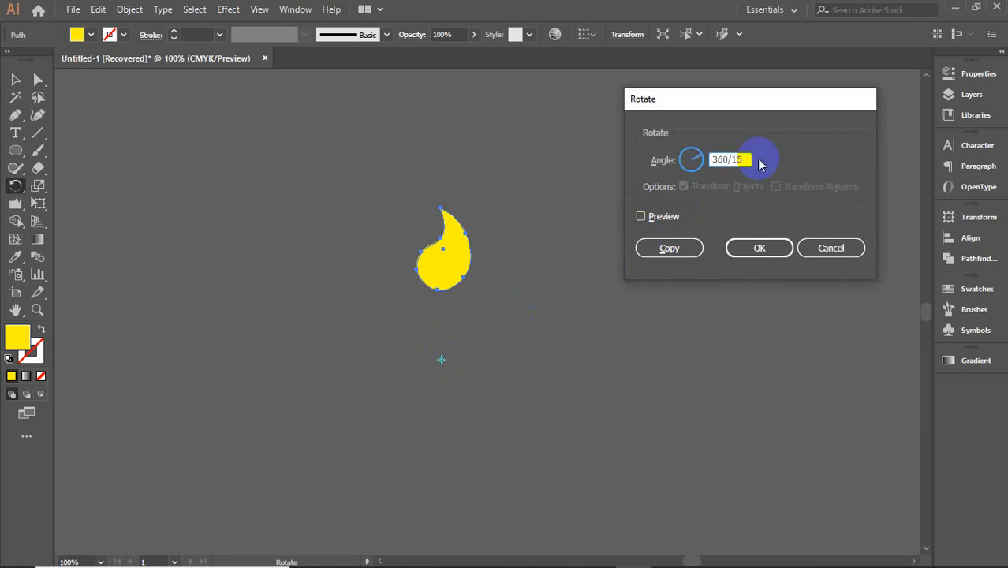
click(663, 217)
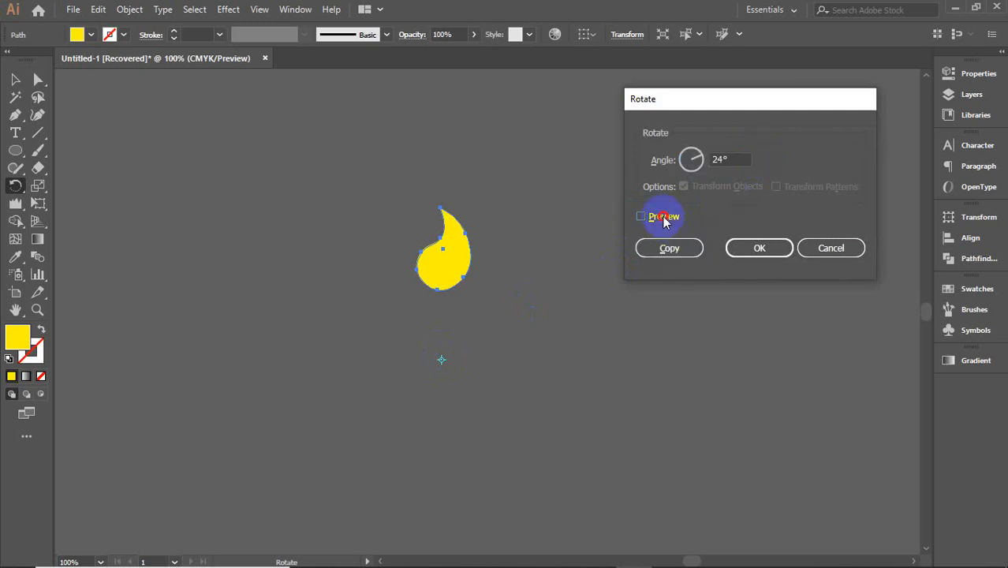
click(663, 217)
click(663, 216)
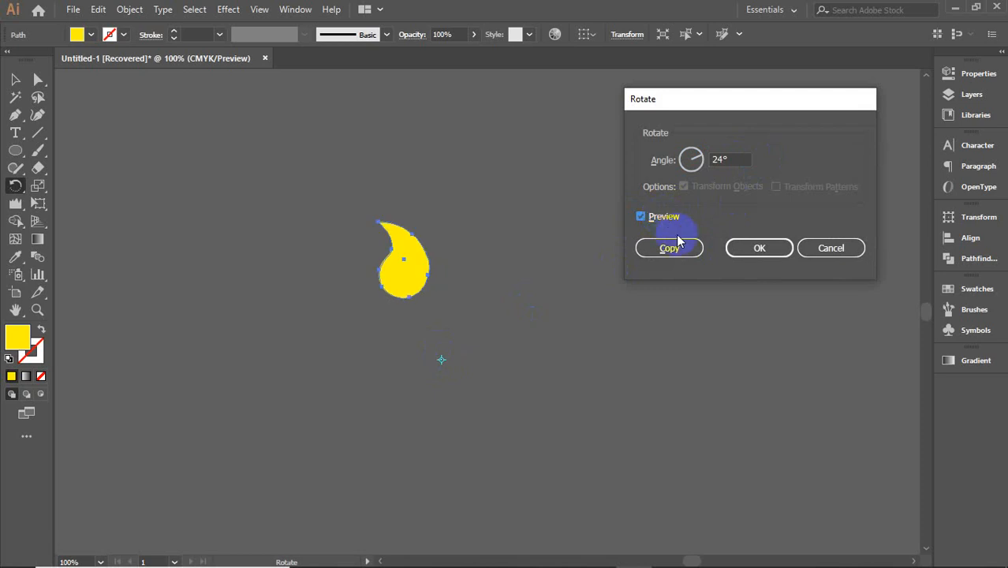
click(668, 247)
- Repeat the rotated copy until fifteen flames close the full ring, and clear the selection
key(ctrl)
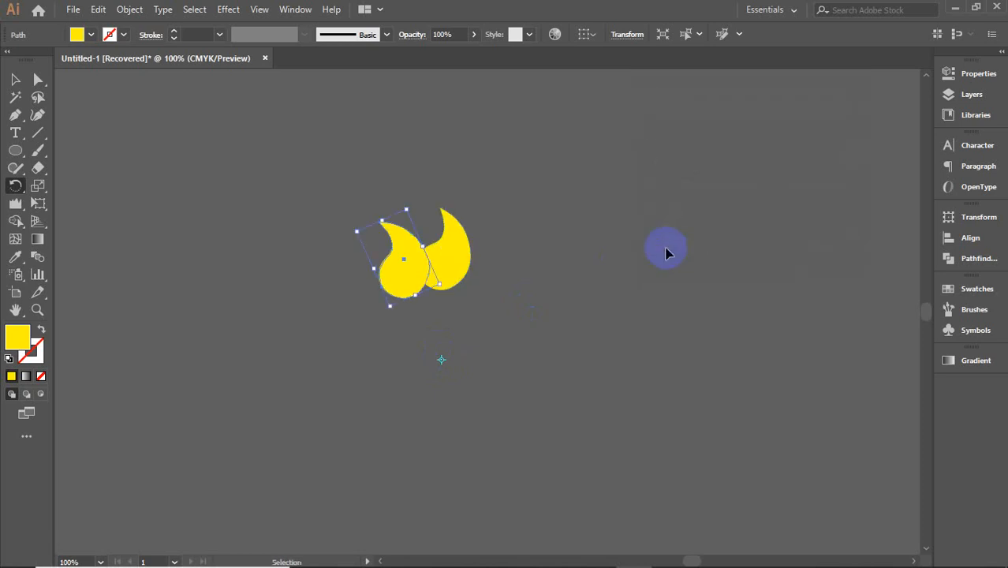
key(ctrl+d)
key(ctrl+d)
key(ctrl+d)
key(ctrl+d)
key(ctrl+d)
key(ctrl+d)
key(ctrl+d)
key(ctrl+d)
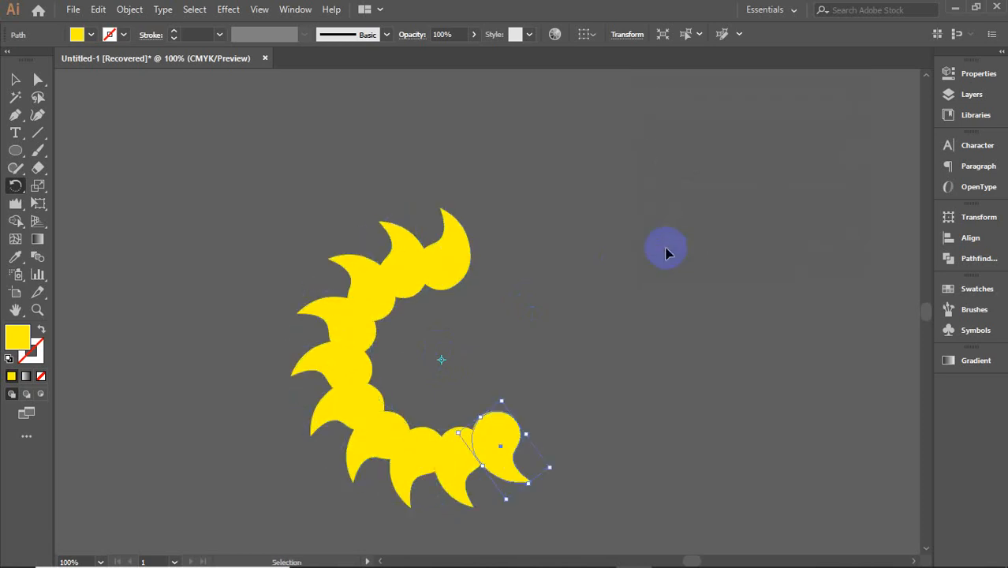
key(ctrl+d)
key(ctrl+d)
key(ctrl+d)
key(ctrl+d)
key(ctrl+d)
key(ctrl+d)
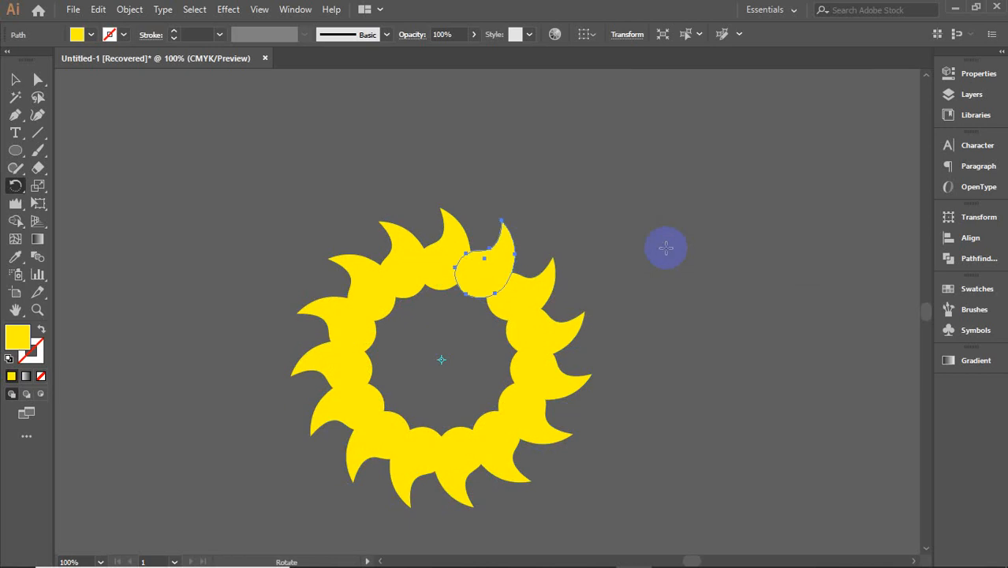
key(v)
click(513, 231)
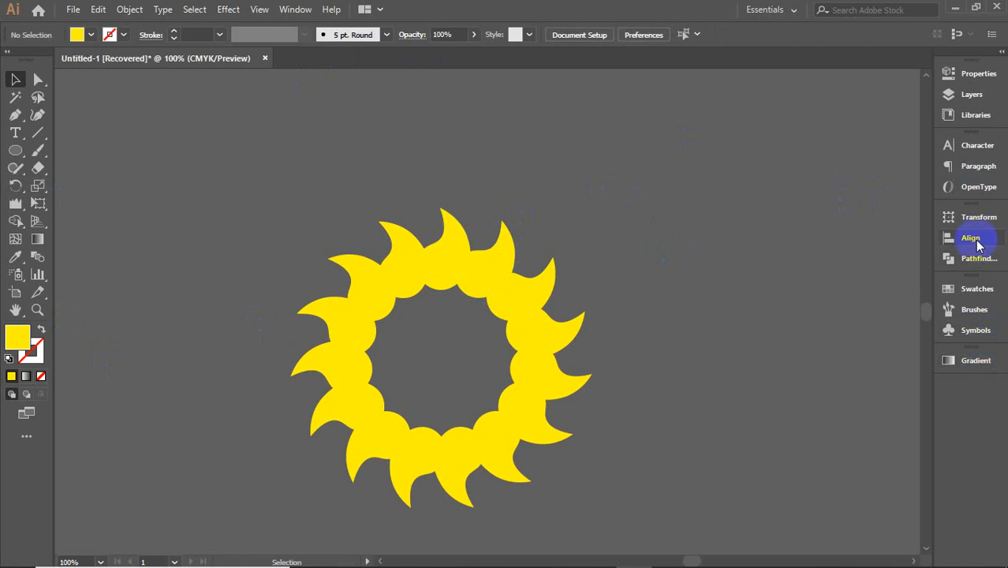
- Show the Color controls and dock them below Gradient, expanded for use
click(295, 11)
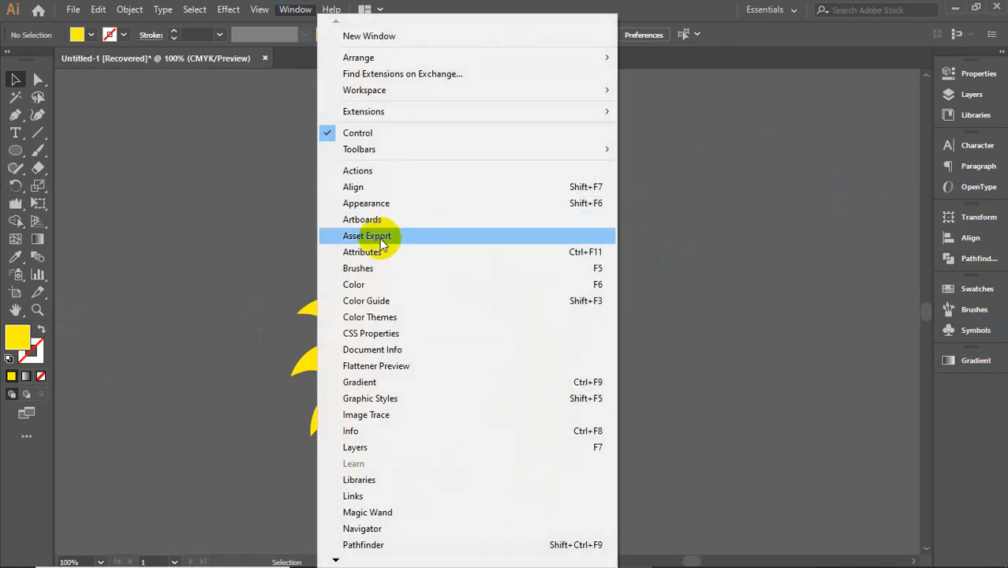
click(384, 284)
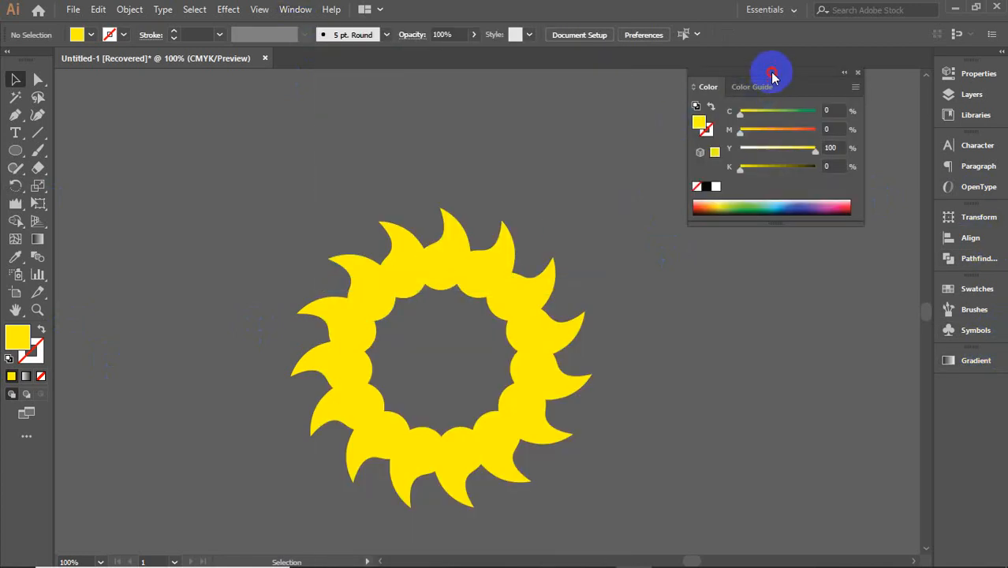
drag(771, 74, 968, 387)
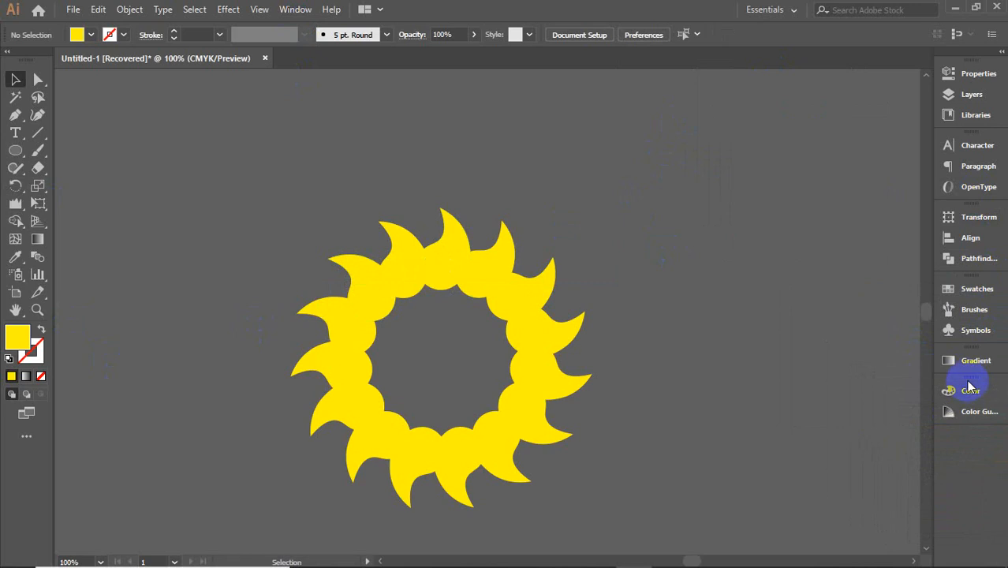
click(969, 386)
- Recolour the ring's top flame red with 100% magenta, and its counterclockwise neighbour pink with 100% magenta and 0% yellow
click(441, 271)
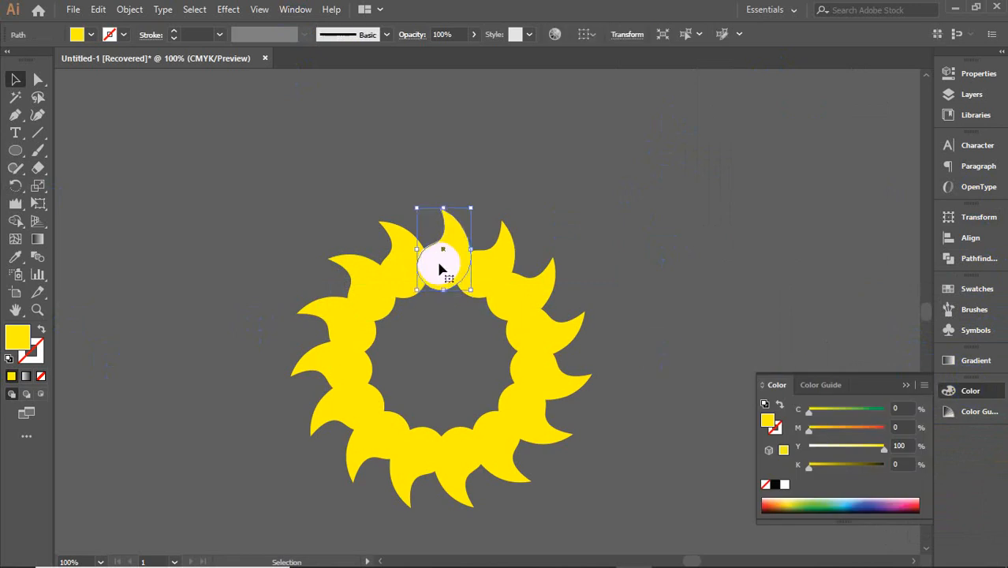
drag(810, 431, 883, 433)
click(410, 269)
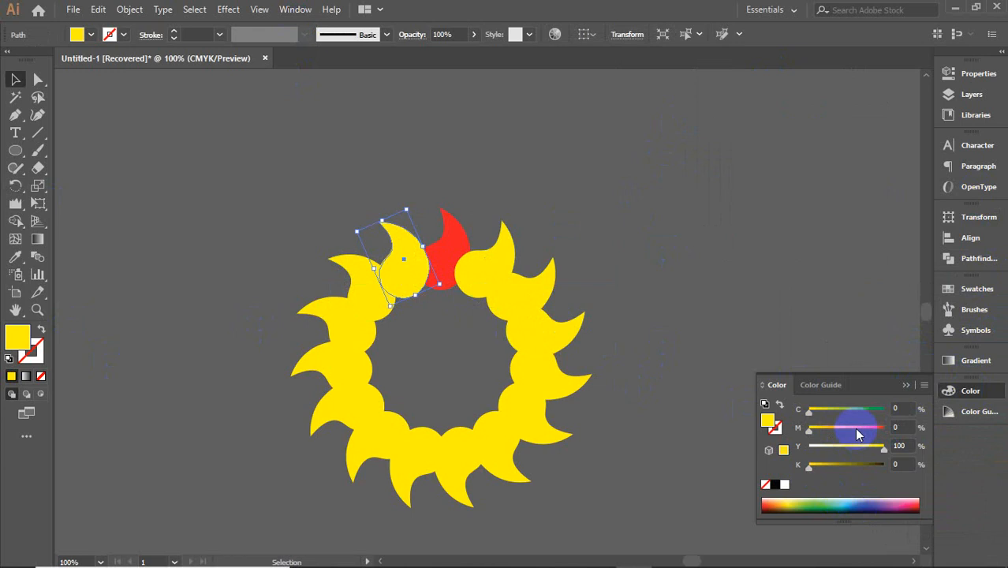
mouse_move(883, 447)
mouse_down()
mouse_move(804, 452)
mouse_move(888, 428)
mouse_up()
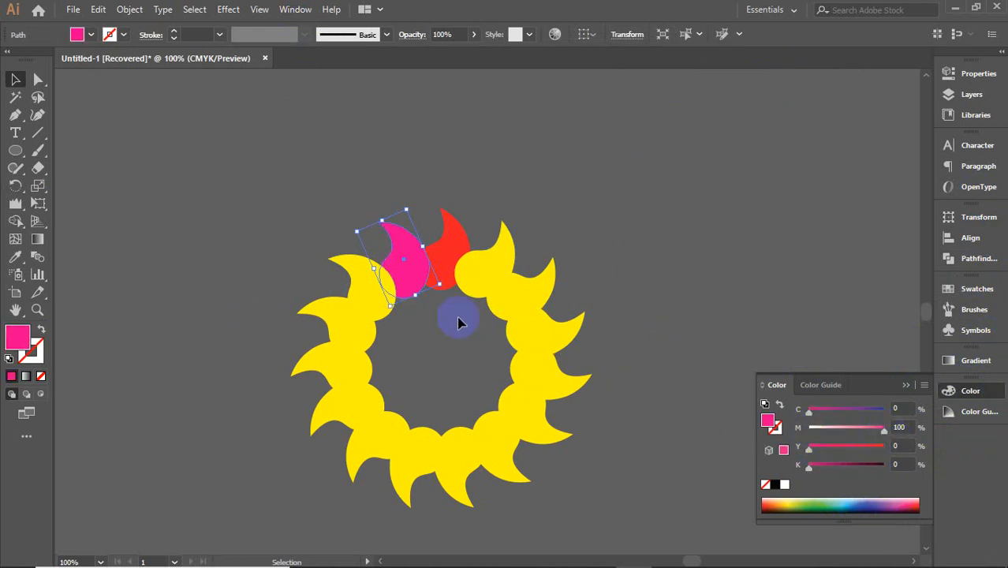
- Recolour the third flame counterclockwise purple, using 100% magenta, 0% yellow and some added cyan
click(365, 306)
click(370, 285)
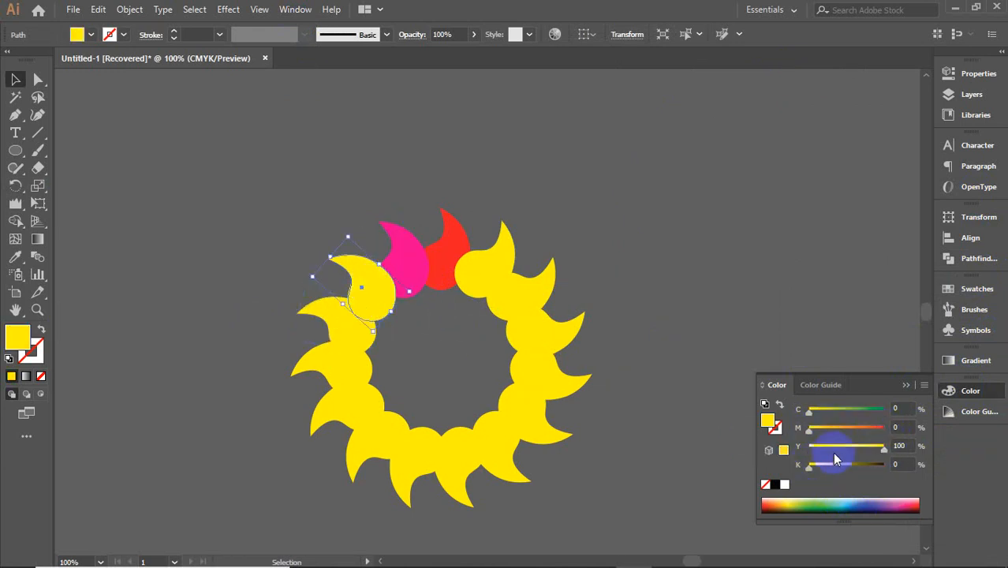
mouse_move(883, 448)
mouse_down()
mouse_move(808, 447)
mouse_move(884, 429)
mouse_up()
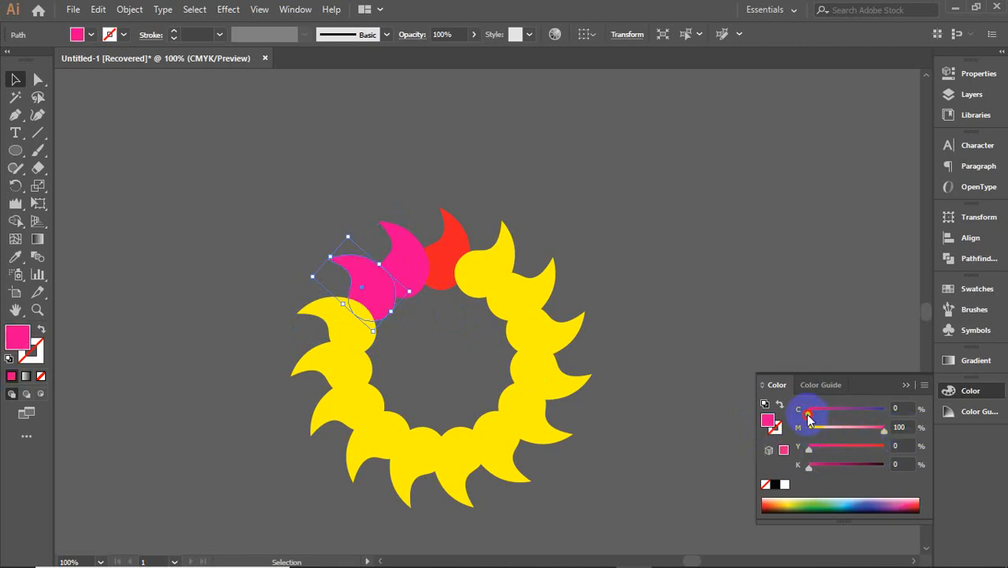
- Recolour the fourth flame counterclockwise blue with 100% cyan, 100% magenta and 0% yellow
click(347, 327)
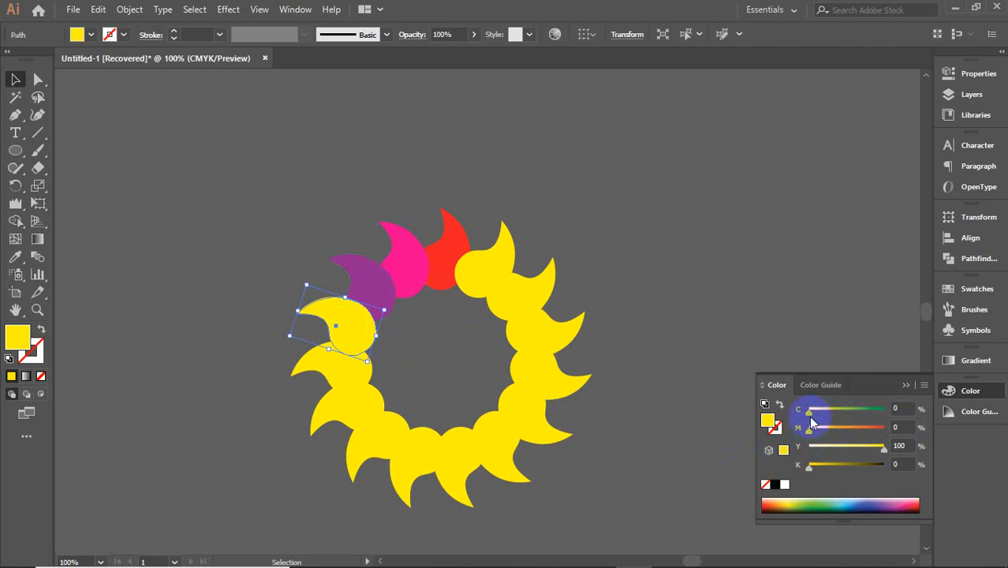
drag(808, 410, 883, 410)
drag(825, 430, 804, 450)
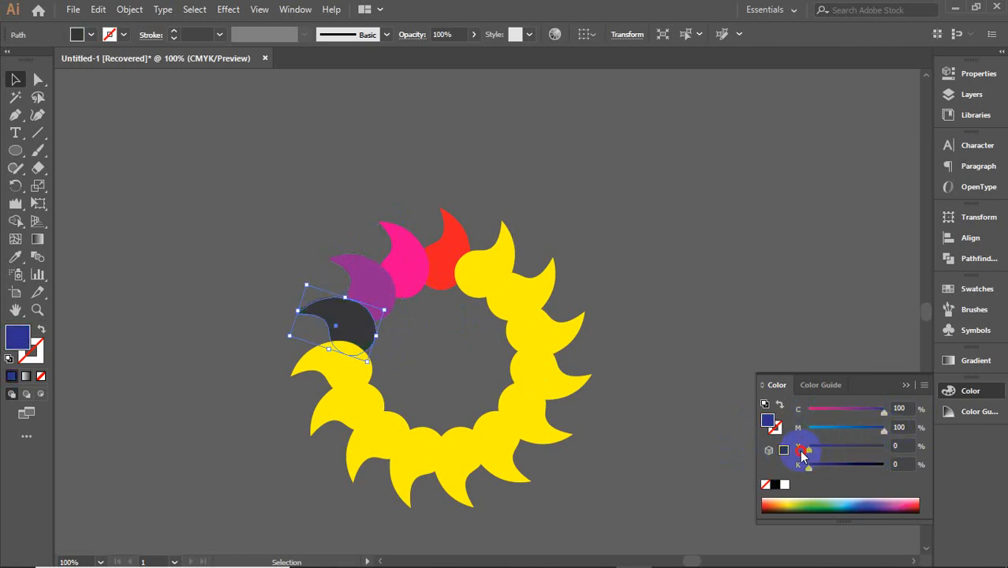
mouse_move(879, 417)
mouse_down()
mouse_move(850, 430)
mouse_move(883, 430)
mouse_move(867, 413)
mouse_move(884, 411)
mouse_up()
click(878, 435)
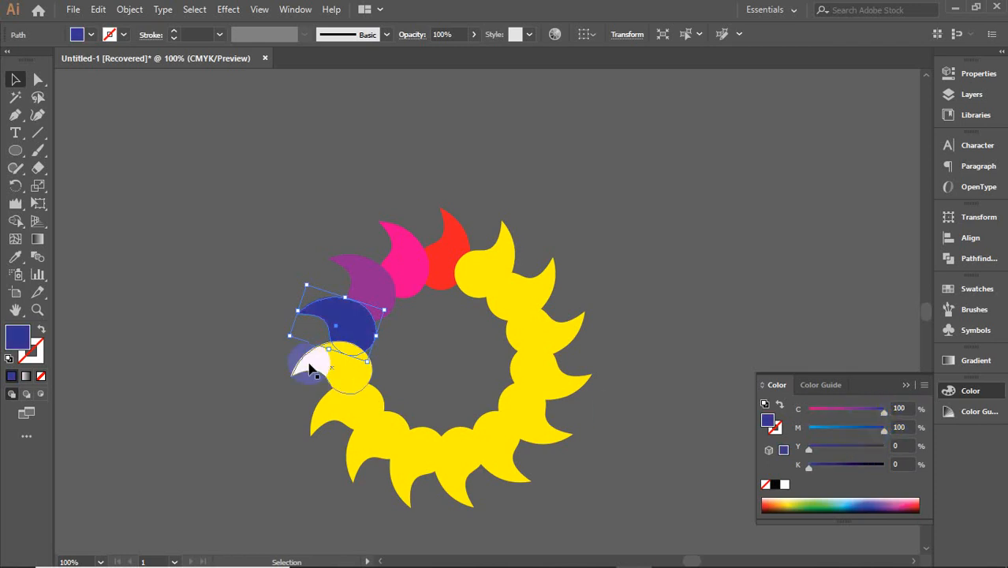
- Recolour the fifth flame dark navy with 100% cyan and magenta, and the sixth black with 100% black and 0% yellow
click(309, 368)
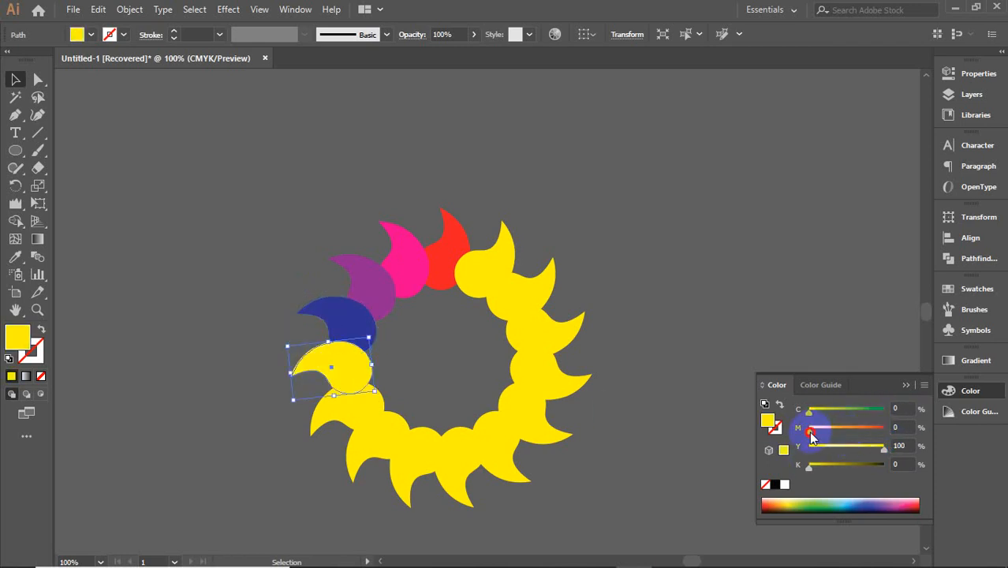
drag(811, 433, 883, 428)
drag(807, 414, 899, 412)
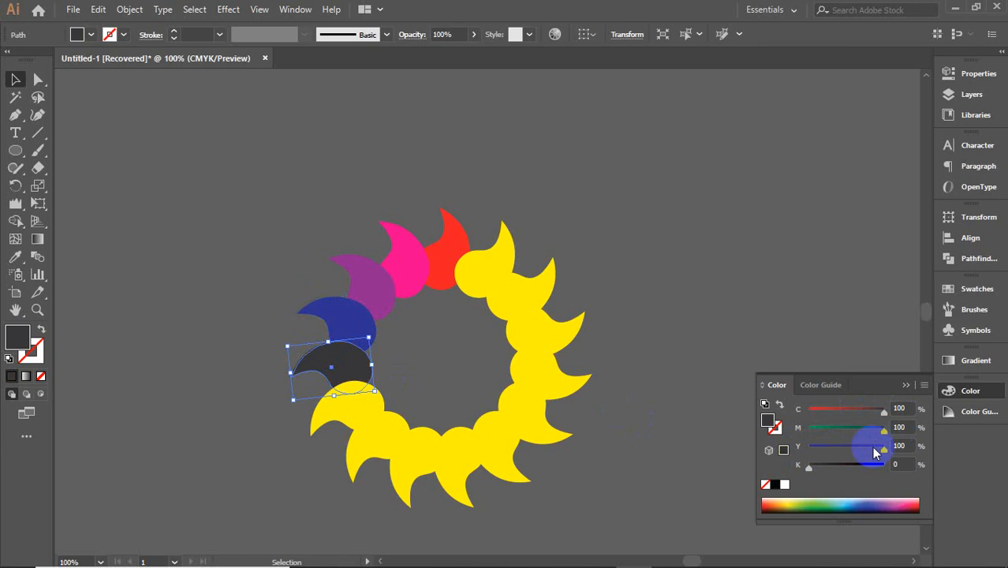
mouse_move(886, 453)
mouse_down()
mouse_move(805, 448)
mouse_move(797, 462)
mouse_move(916, 473)
mouse_move(889, 455)
mouse_up()
click(328, 422)
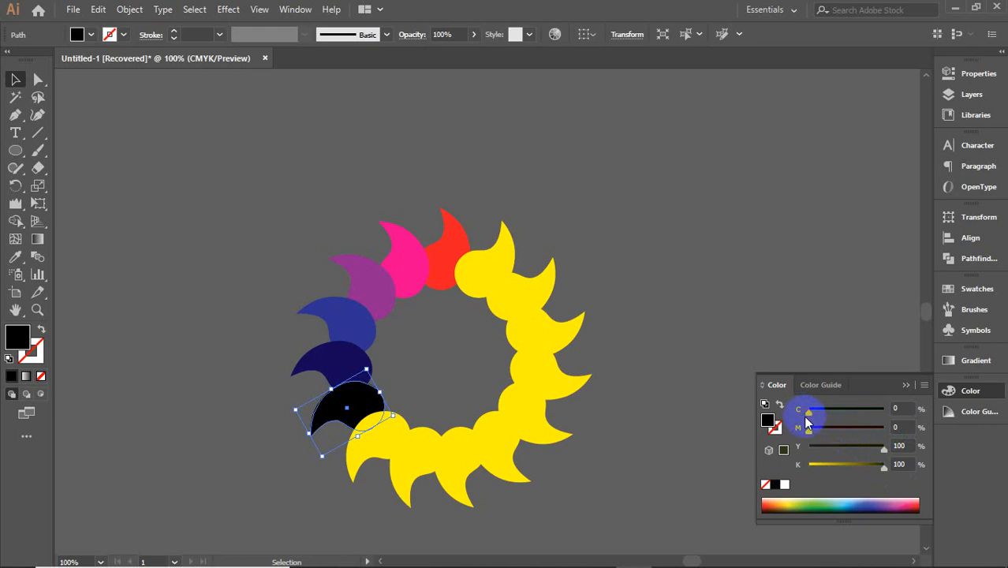
drag(857, 446, 790, 447)
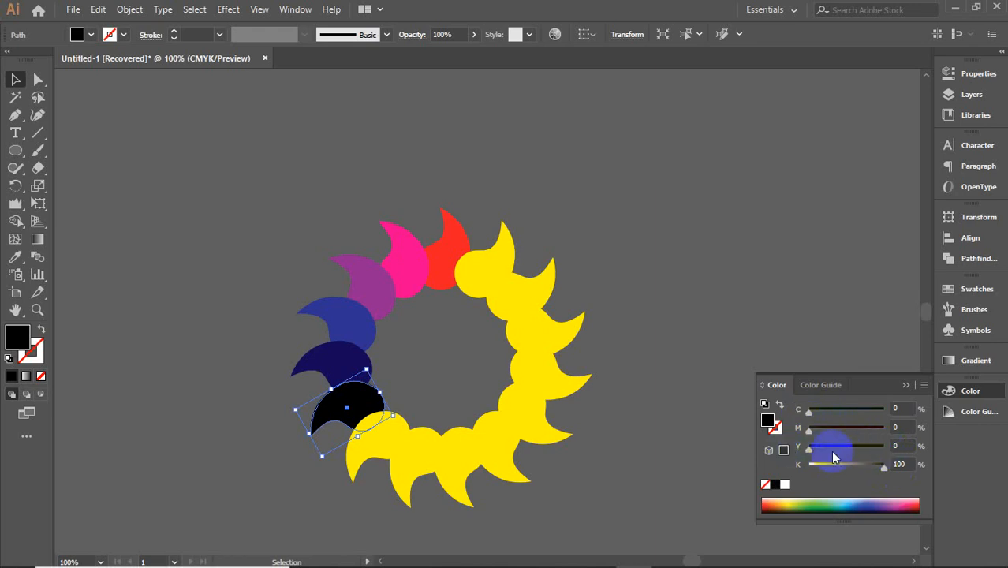
- Recolour the seventh flame counterclockwise dark red with 100% magenta, 100% yellow and added black
click(367, 450)
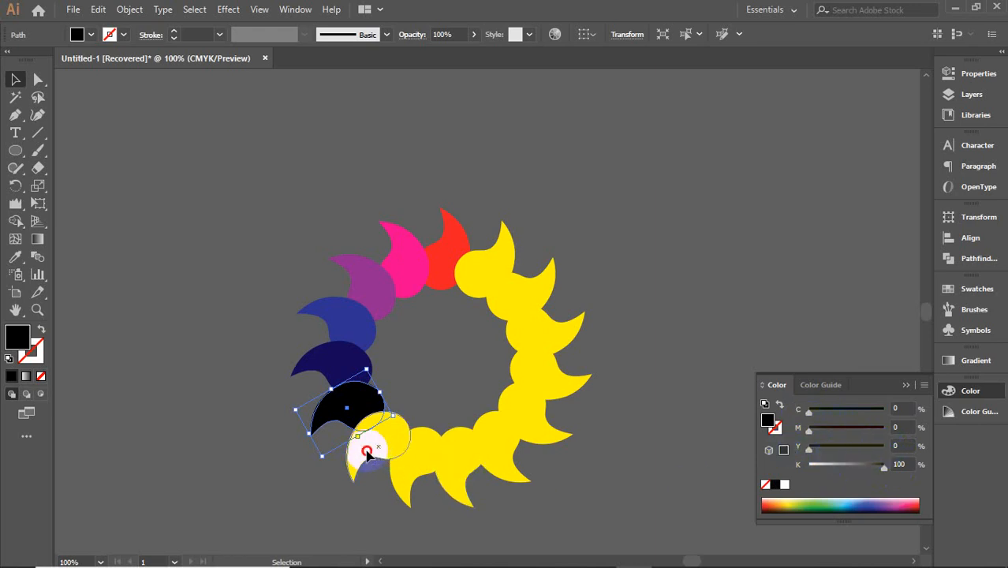
drag(809, 467, 796, 451)
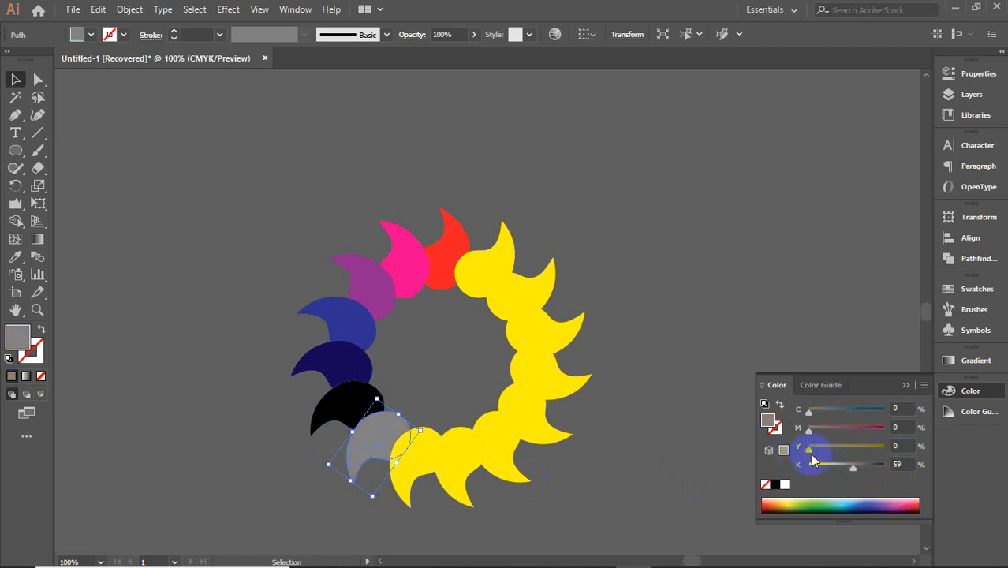
drag(850, 433, 887, 427)
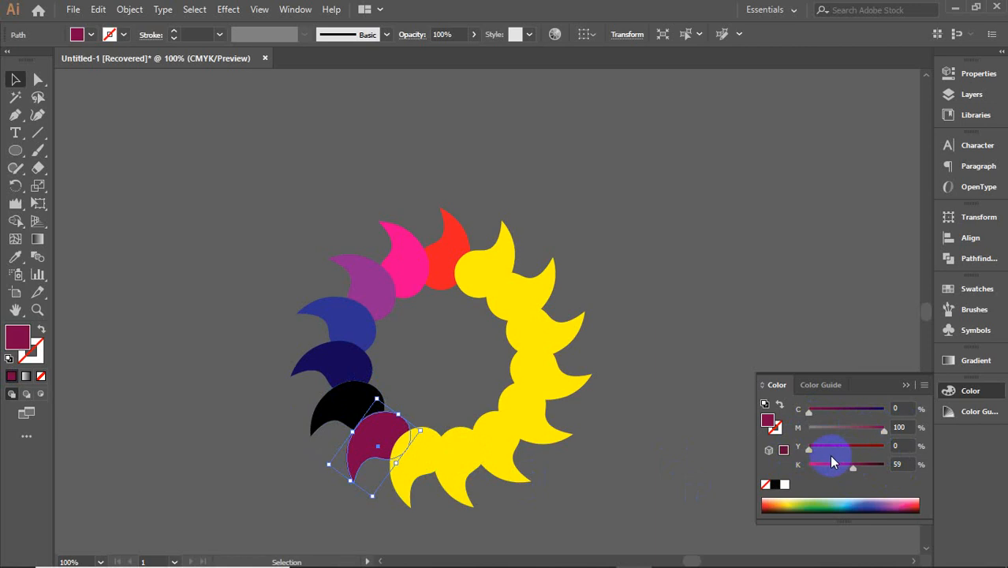
drag(812, 456, 893, 450)
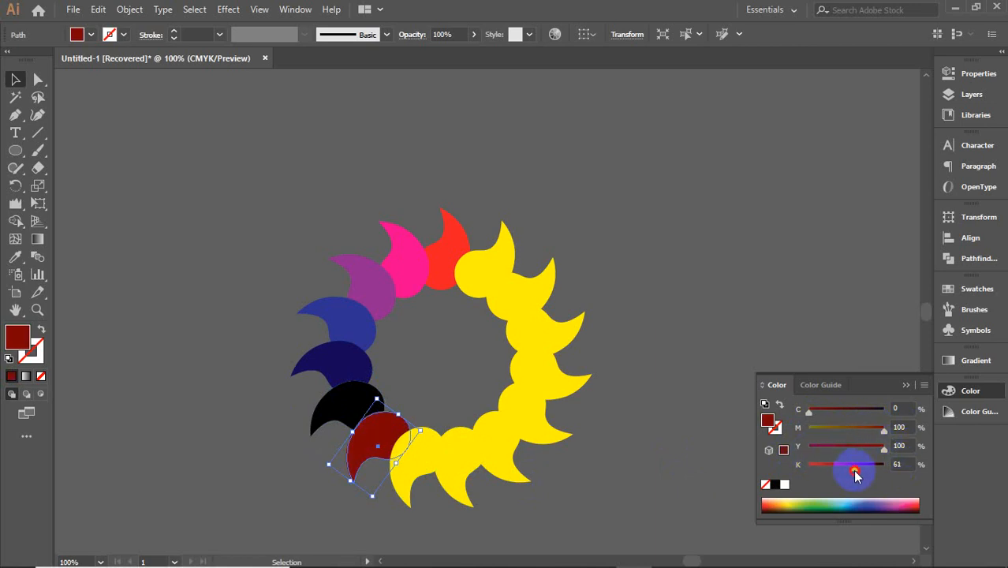
- Recolour the eighth flame, next to the dark red one, blue with 100% cyan, 47% magenta and 29% yellow
click(417, 472)
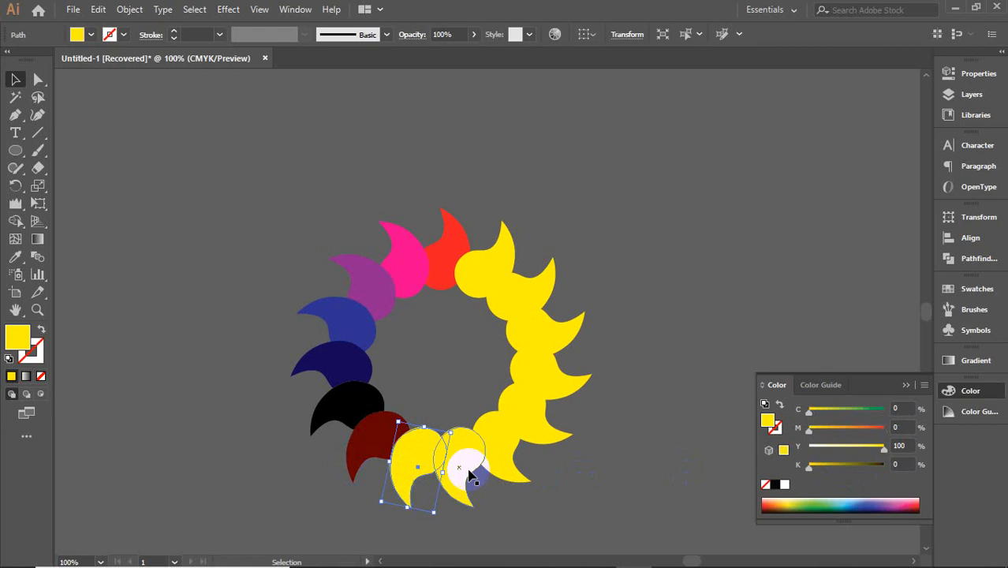
click(831, 447)
click(845, 428)
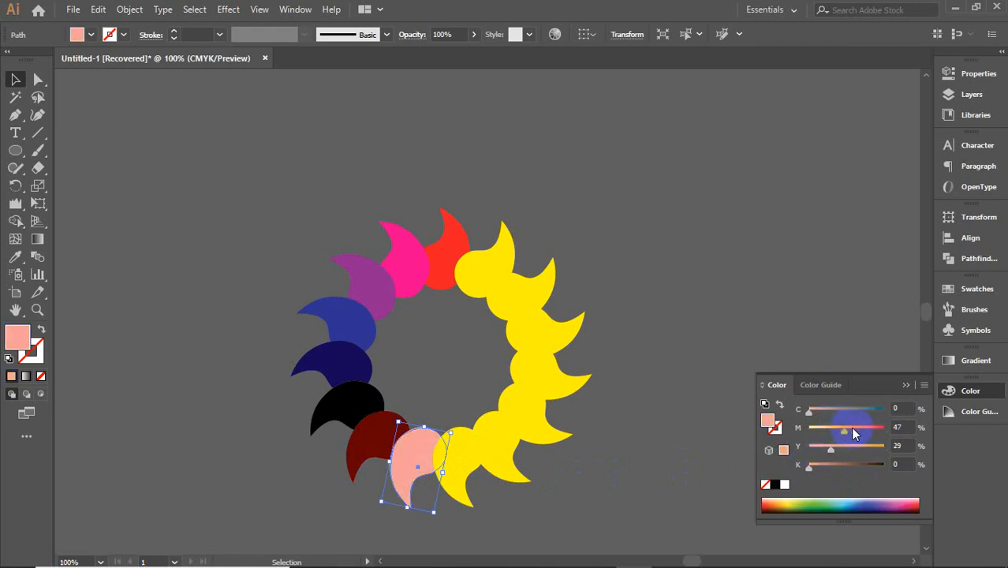
click(836, 410)
drag(838, 413, 885, 409)
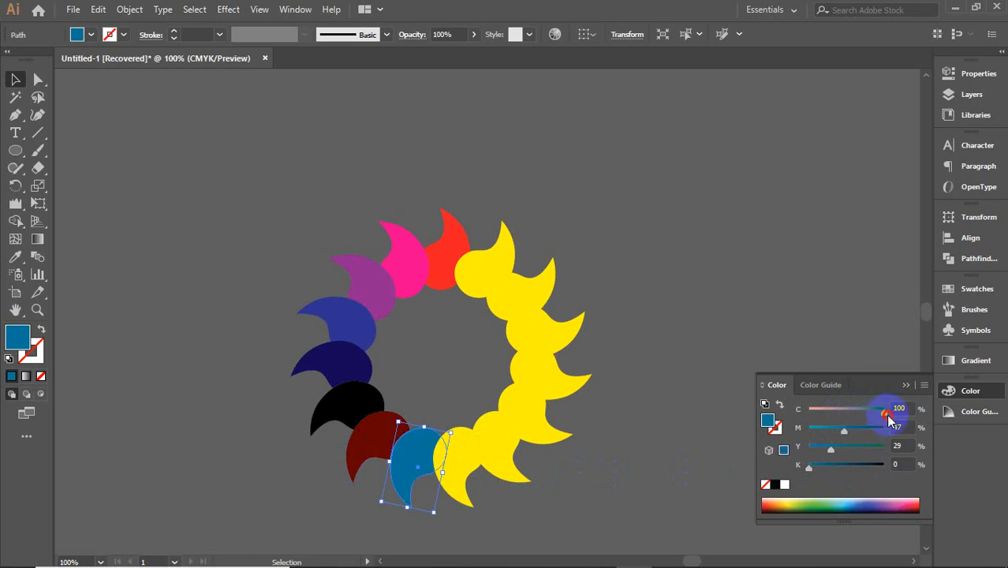
- Recolour the ninth flame counterclockwise dark green with 100% cyan, 100% yellow and some added black
click(462, 462)
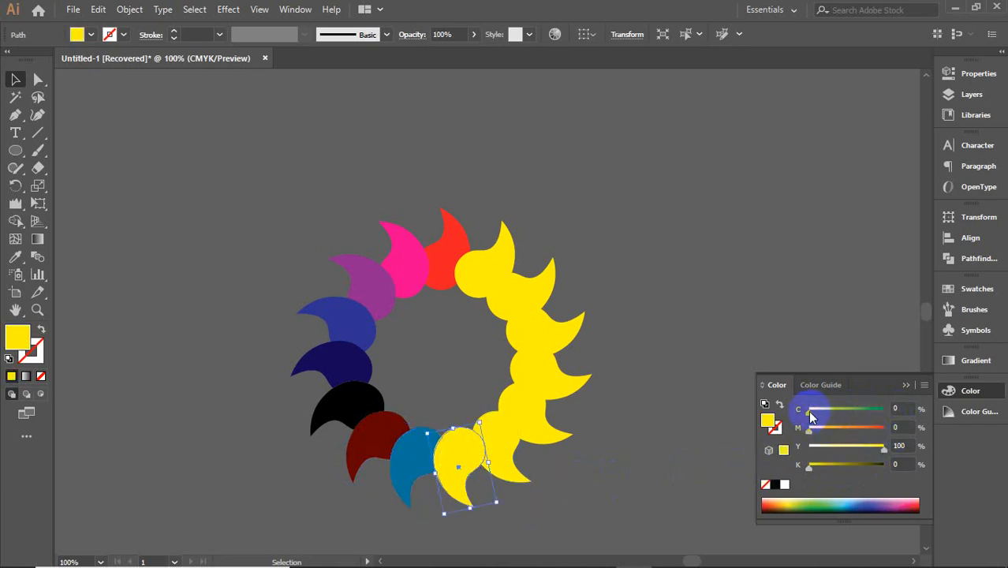
drag(808, 410, 889, 420)
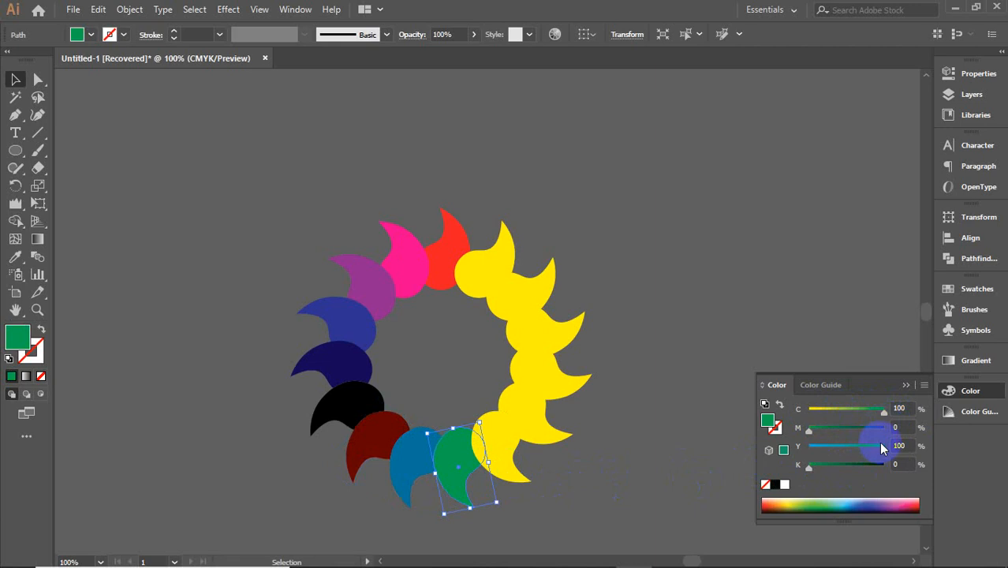
drag(814, 466, 838, 471)
- Recolour the tenth flame, beside the dark green one, teal green with 100% cyan, 15% magenta and 82% yellow
click(499, 444)
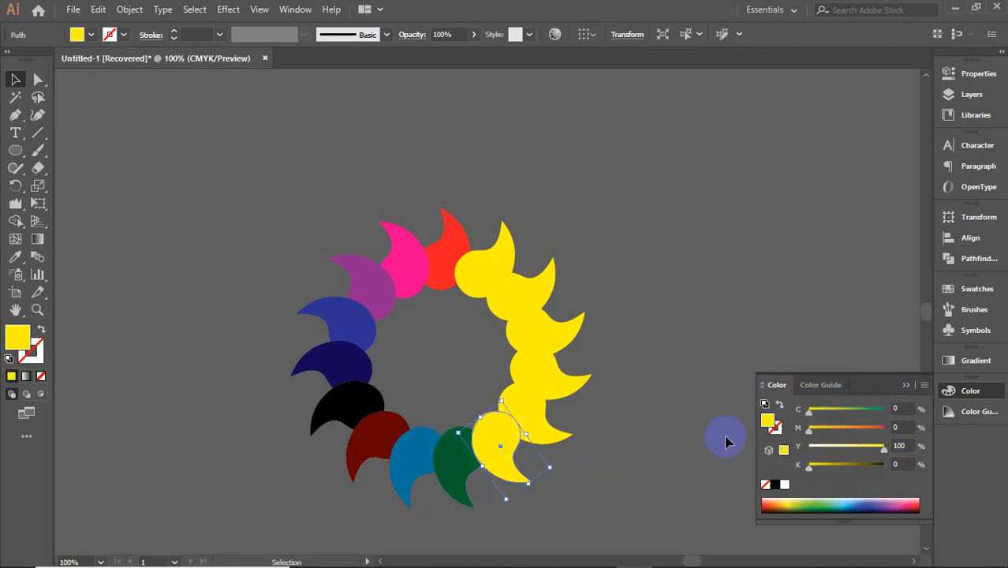
drag(808, 412, 931, 412)
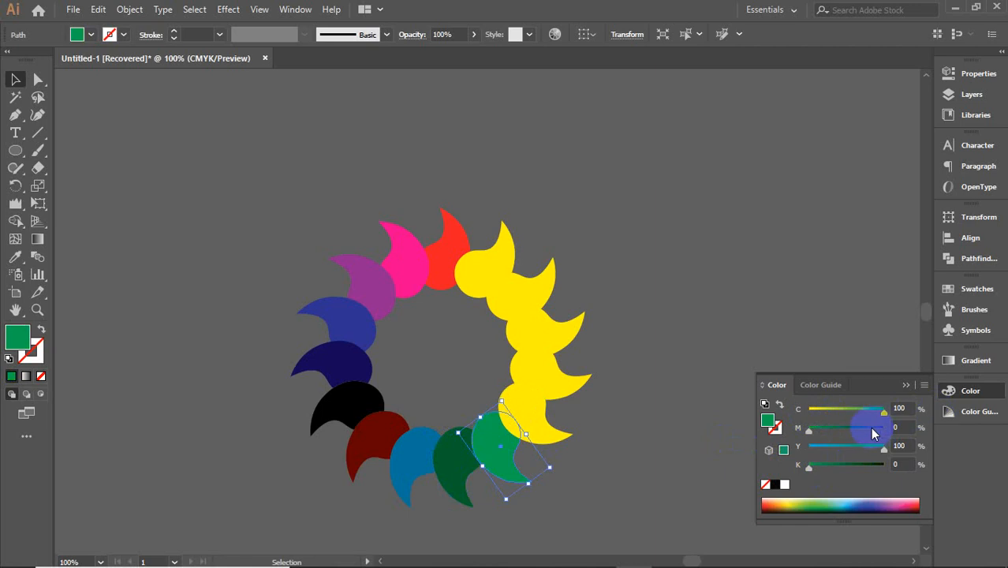
drag(887, 456, 875, 456)
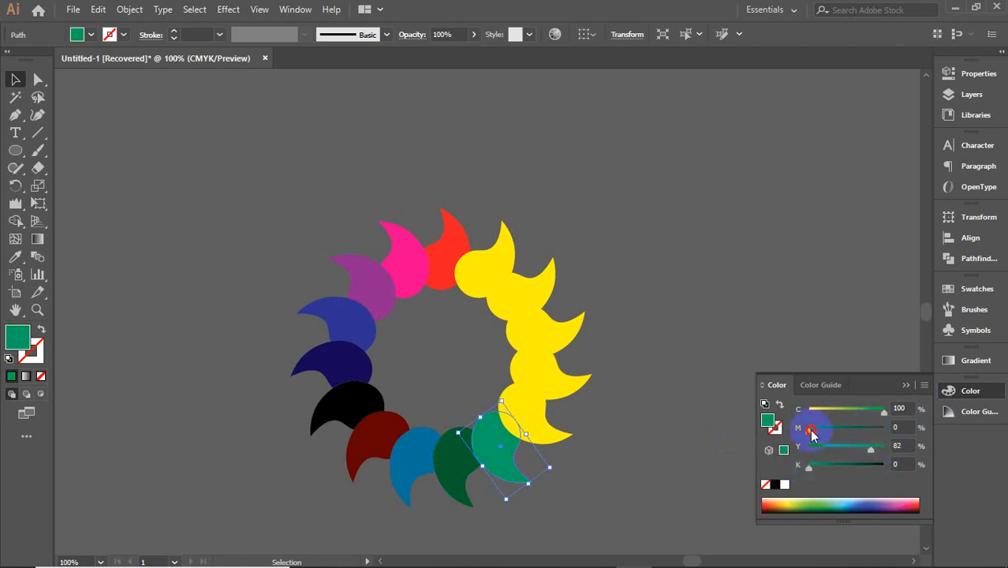
drag(822, 431, 824, 431)
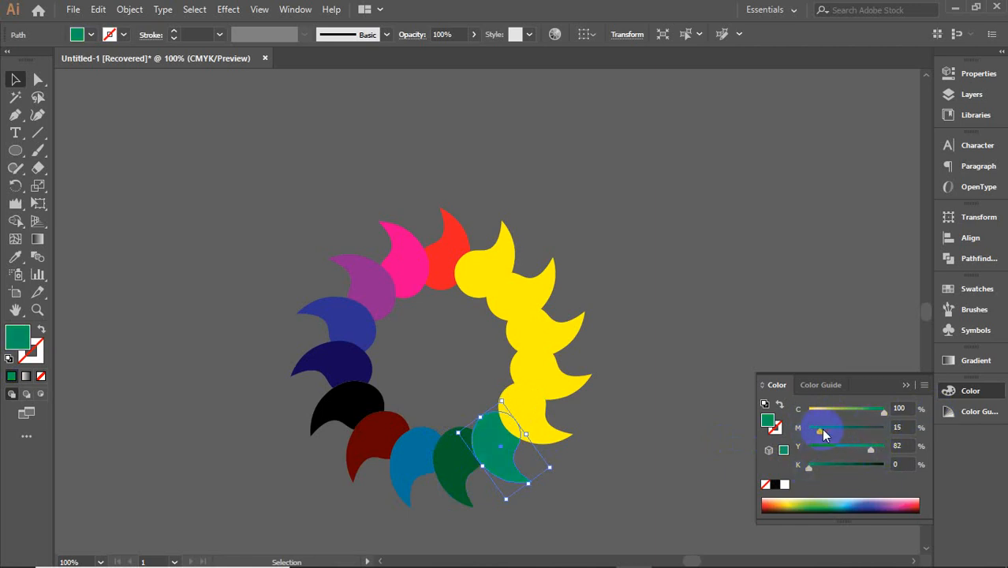
- Start recolouring the eleventh flame, the yellow one beside the teal green flame
click(546, 434)
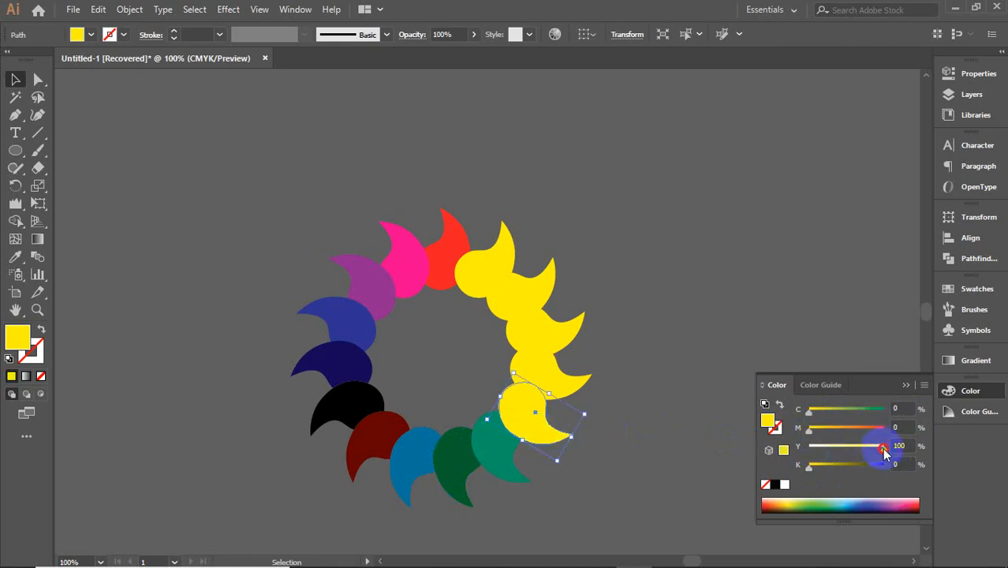
- Set the lowest yellow petal's yellow value to 0%, and recolor the petal above it to C 100, M 84, Y 100, K 42
drag(883, 449, 774, 449)
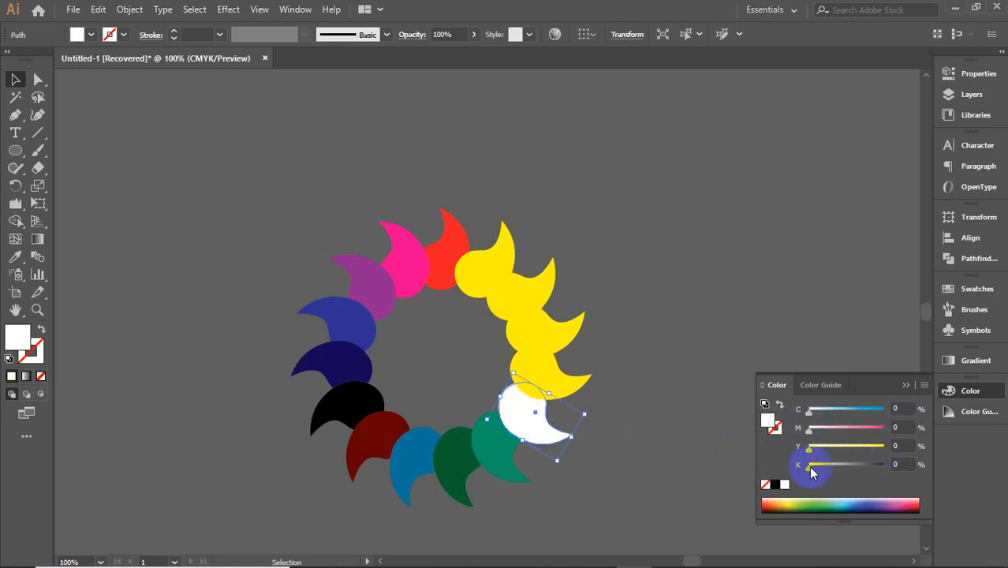
click(558, 385)
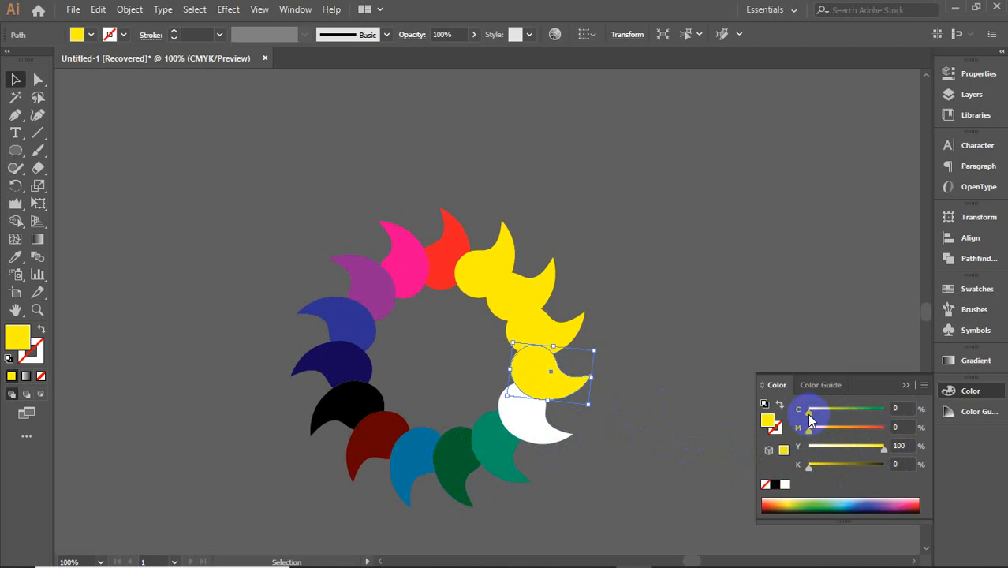
drag(808, 413, 891, 419)
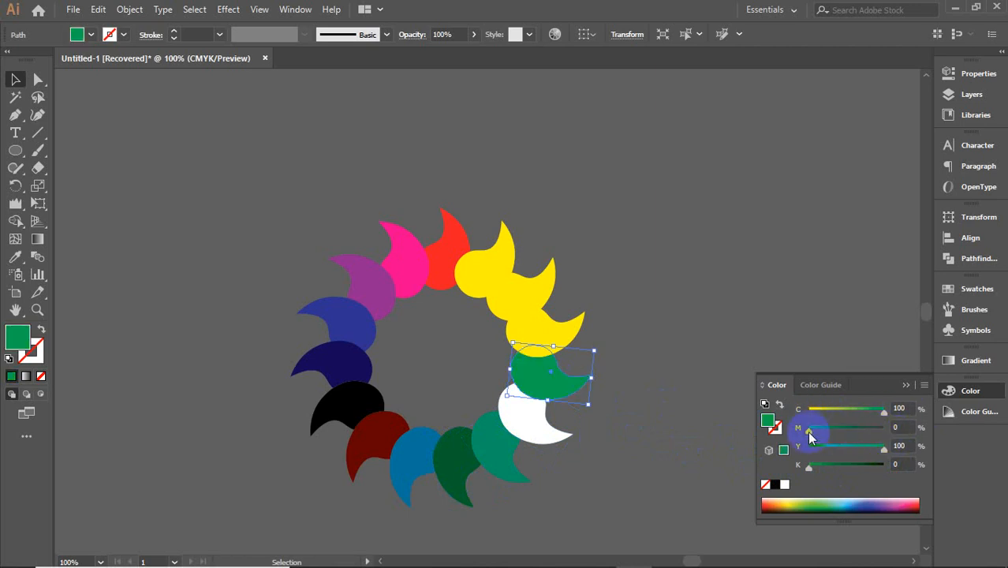
drag(830, 436, 906, 430)
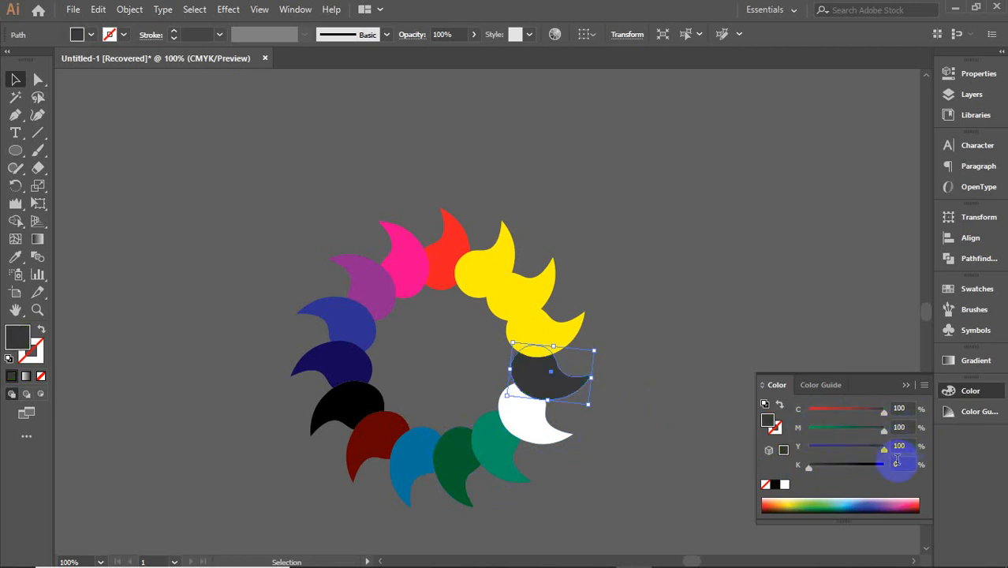
drag(810, 466, 840, 465)
mouse_move(885, 429)
mouse_down()
mouse_move(844, 436)
mouse_move(872, 432)
mouse_up()
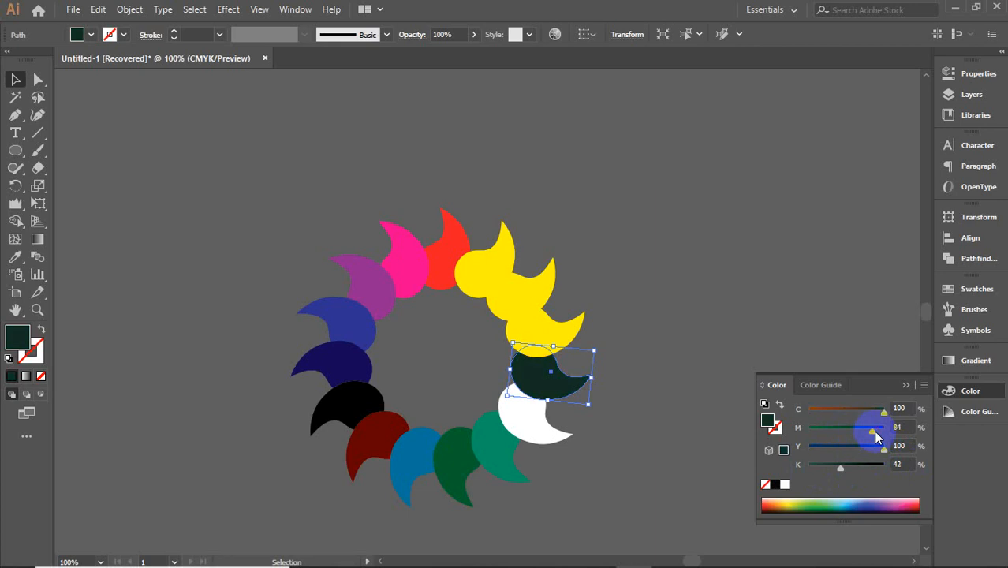
- Recolor the yellow petal above the dark green one to brown with C 0, M 24, Y 100, K 83
click(528, 333)
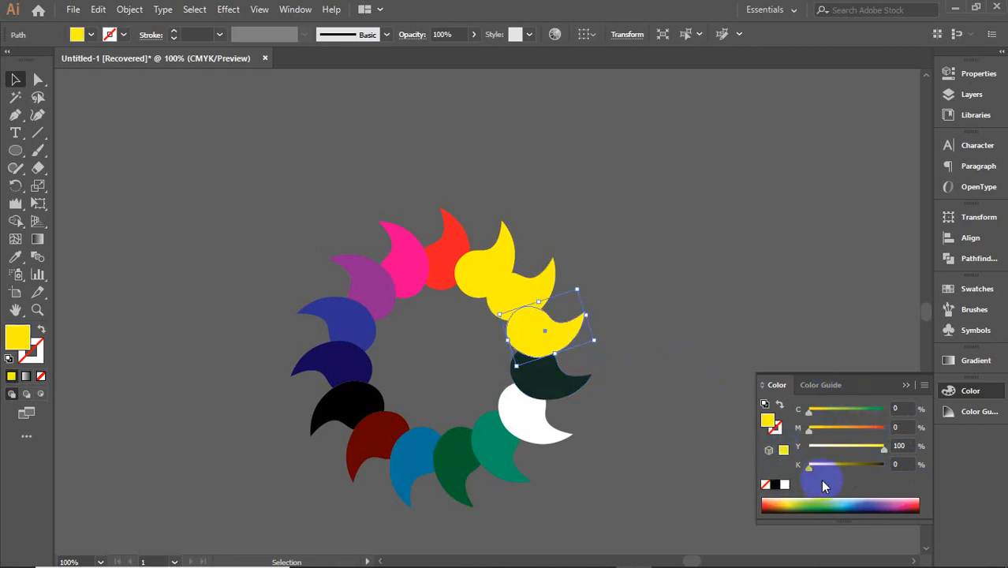
drag(812, 470, 899, 448)
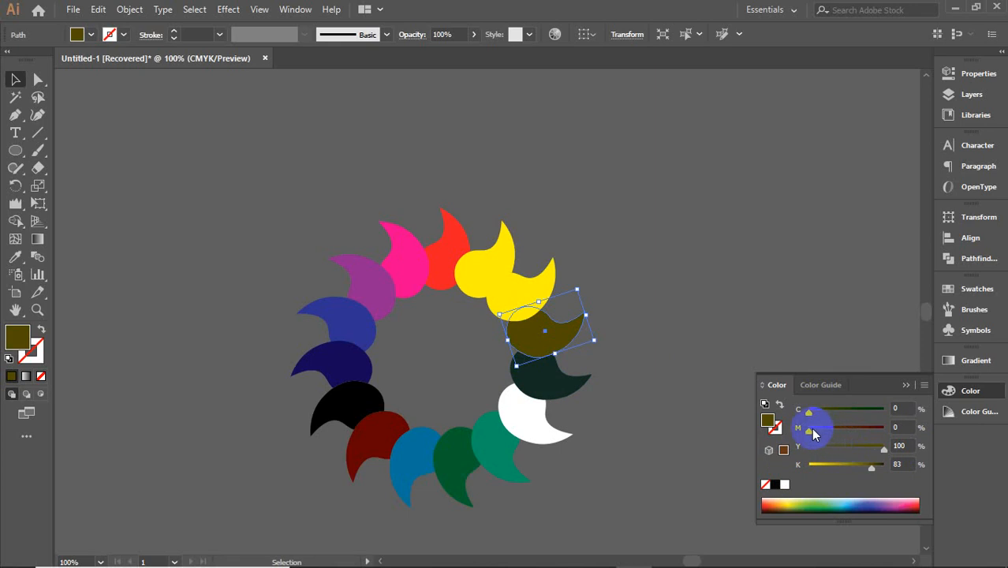
drag(814, 434, 828, 436)
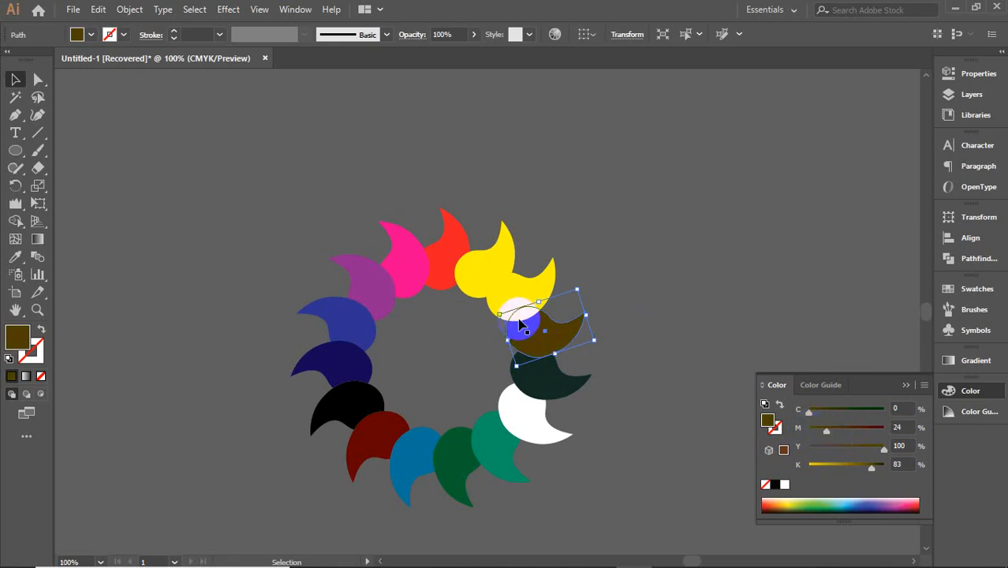
- Recolor the yellow petal above the brown one to orange by setting magenta to 44%, and put the color controls away
click(513, 287)
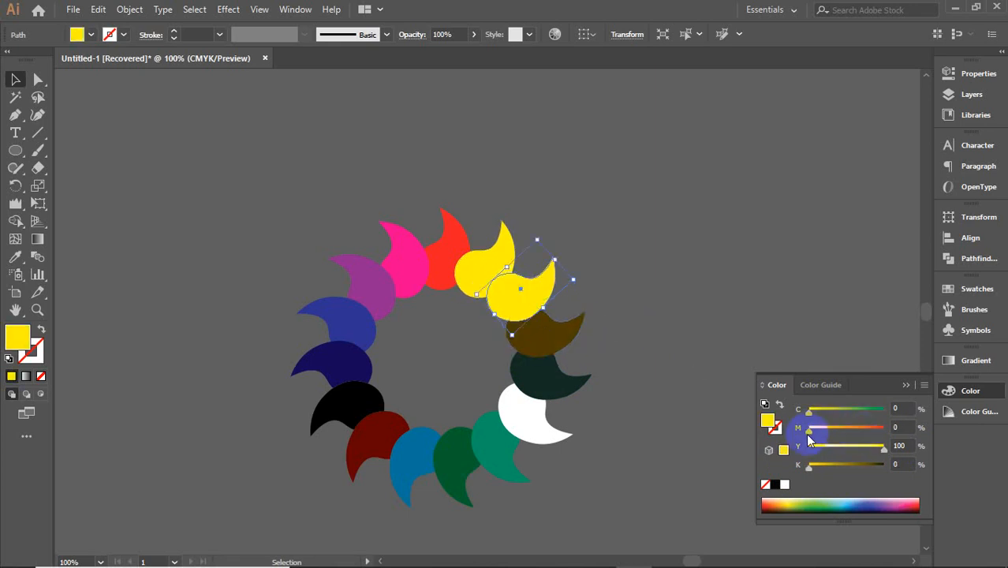
drag(808, 427, 842, 439)
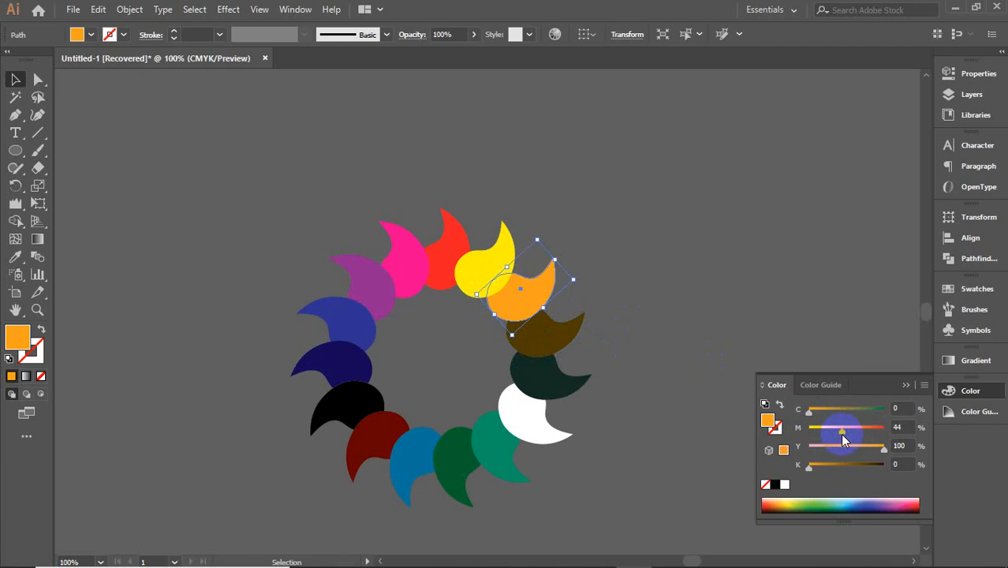
click(683, 269)
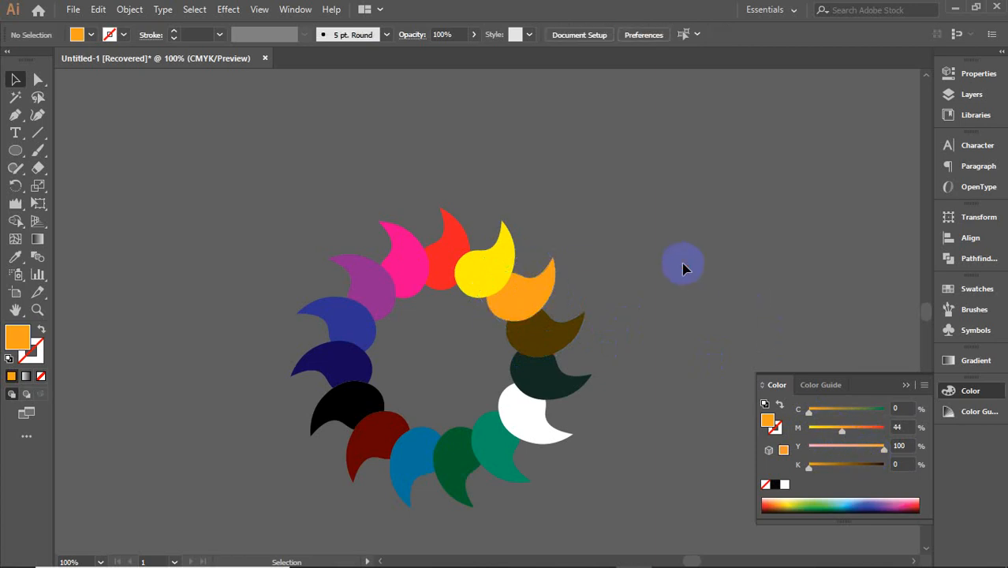
click(905, 385)
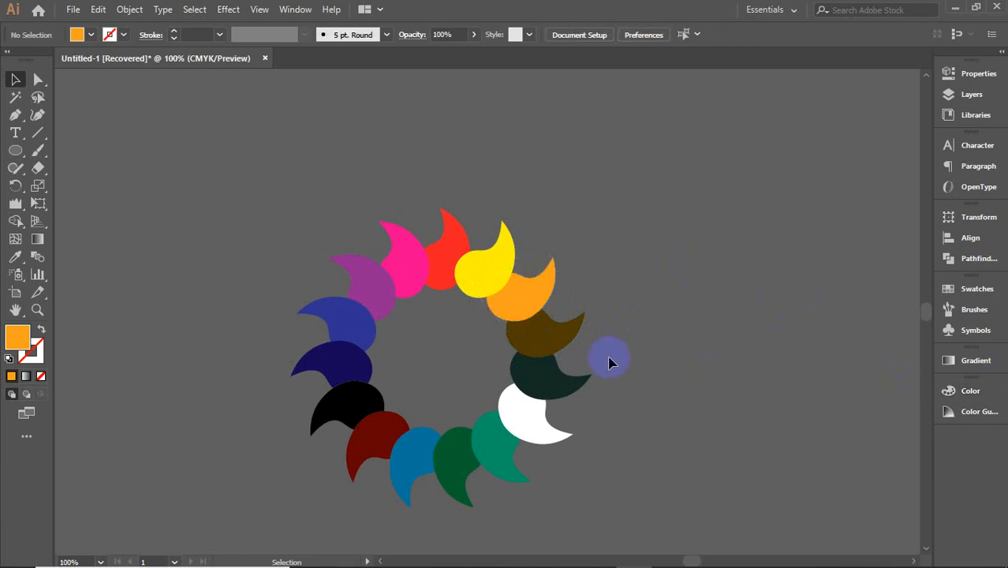
- Select the whole ring of petals and place a duplicate of it level with the original on its right side
drag(641, 427, 679, 370)
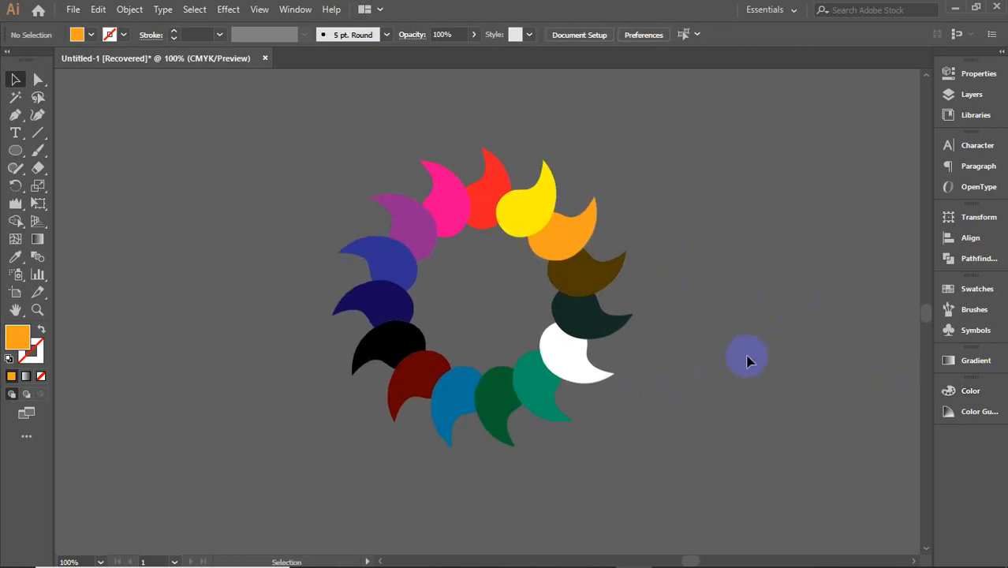
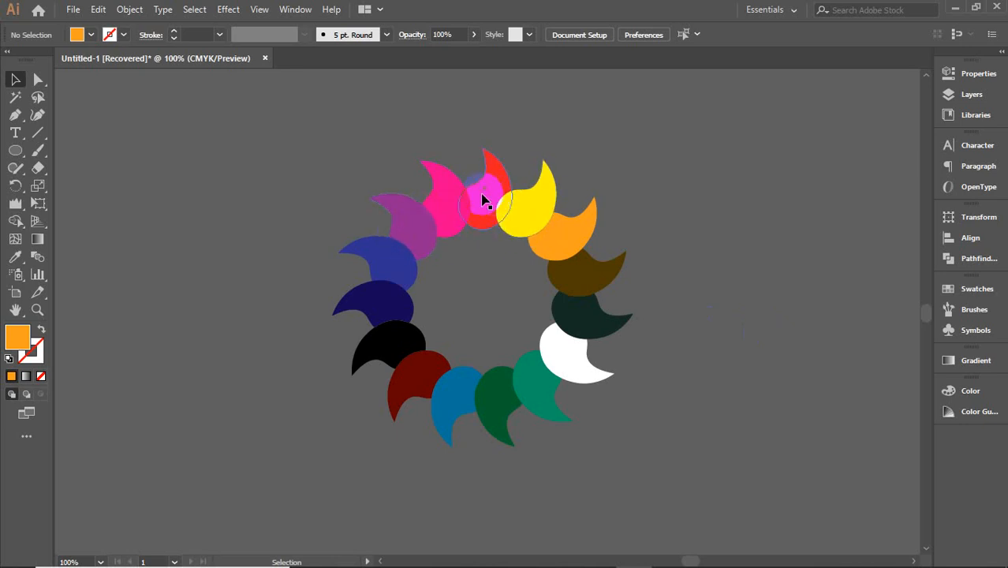
scroll(442, 205, up, 1)
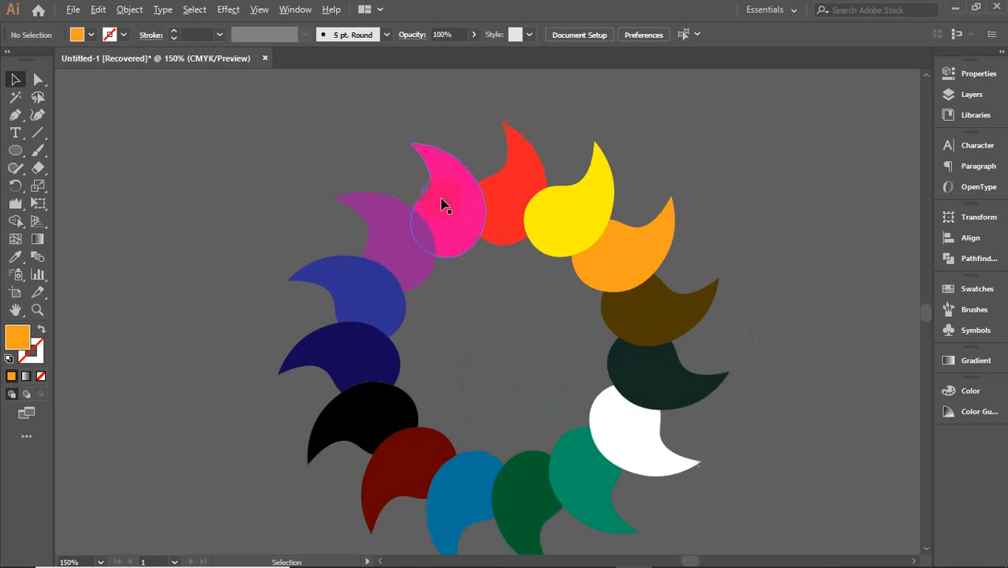
scroll(461, 264, down, 2)
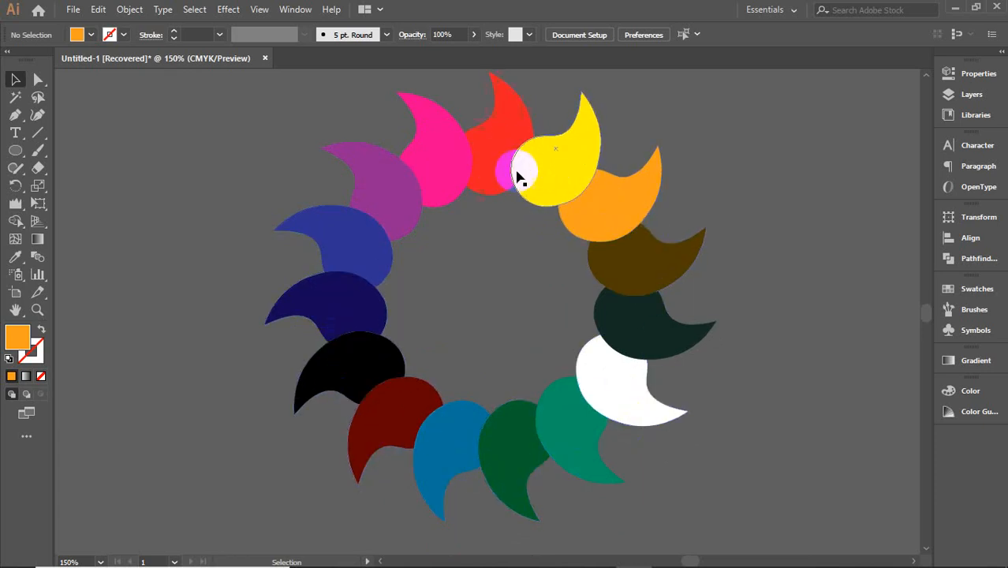
scroll(518, 178, down, 2)
drag(372, 118, 677, 378)
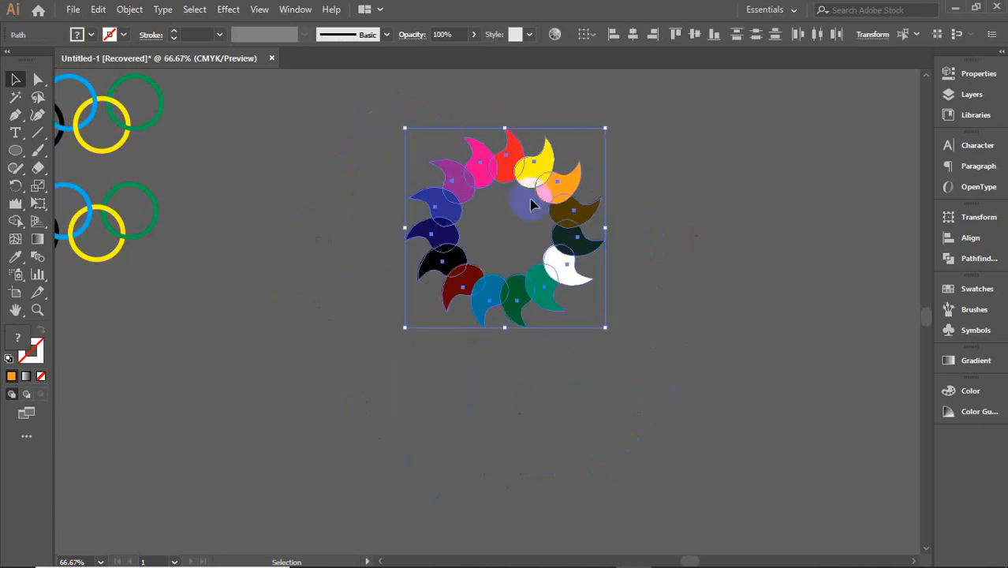
drag(491, 161, 741, 163)
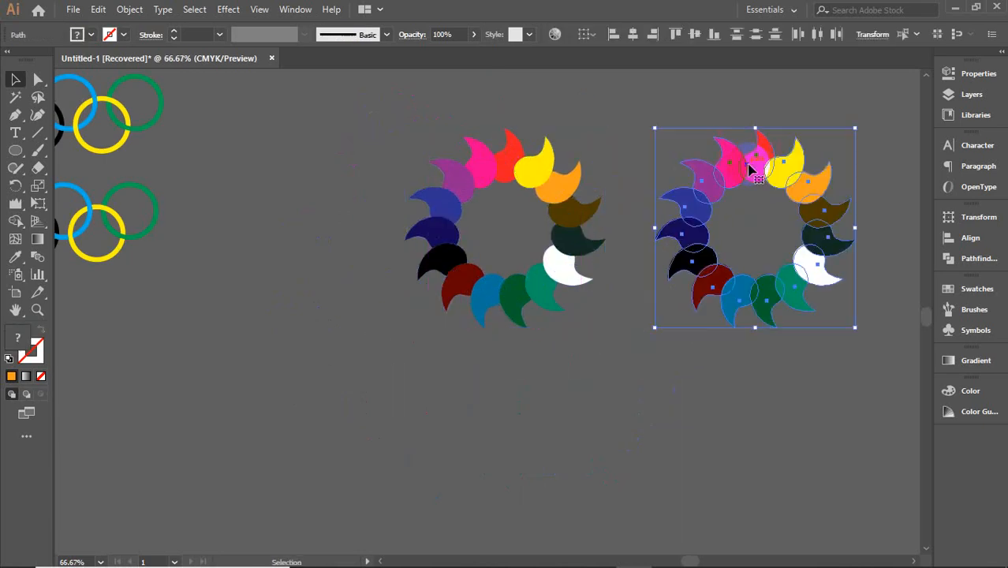
- Select the red and yellow petals of the original ring and split them at their overlap with Pathfinder Divide
scroll(521, 154, up, 3)
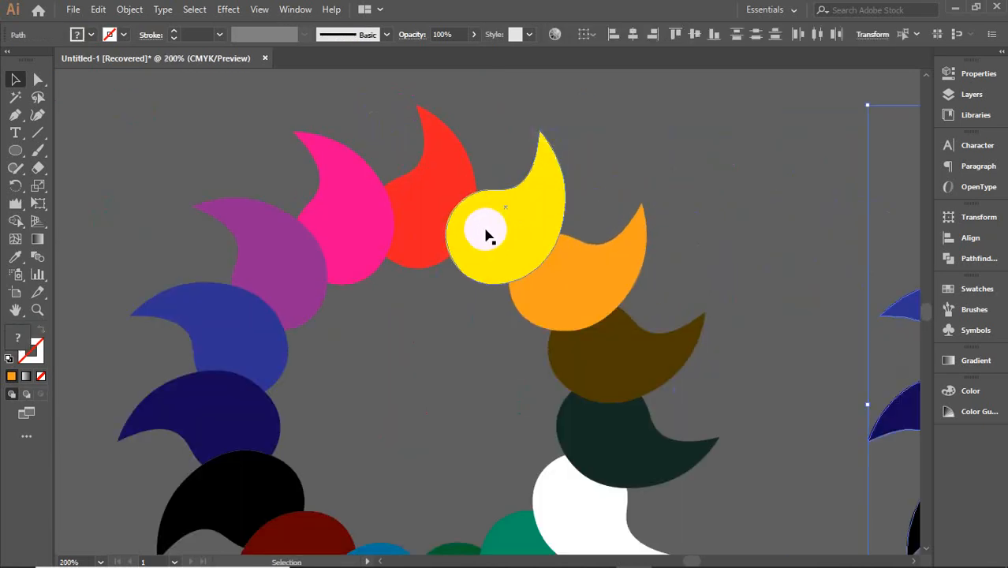
click(444, 219)
click(410, 217)
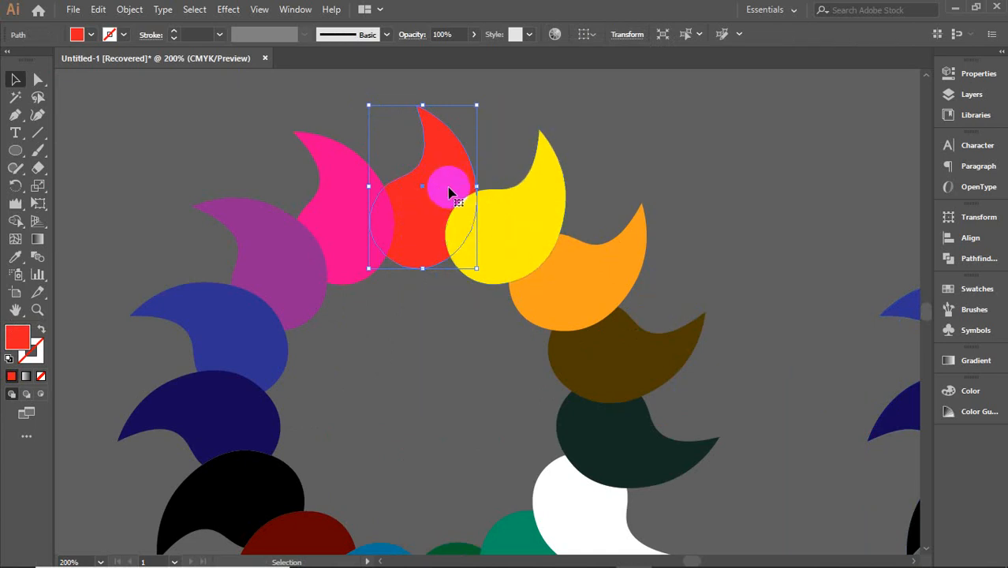
shift+click(505, 220)
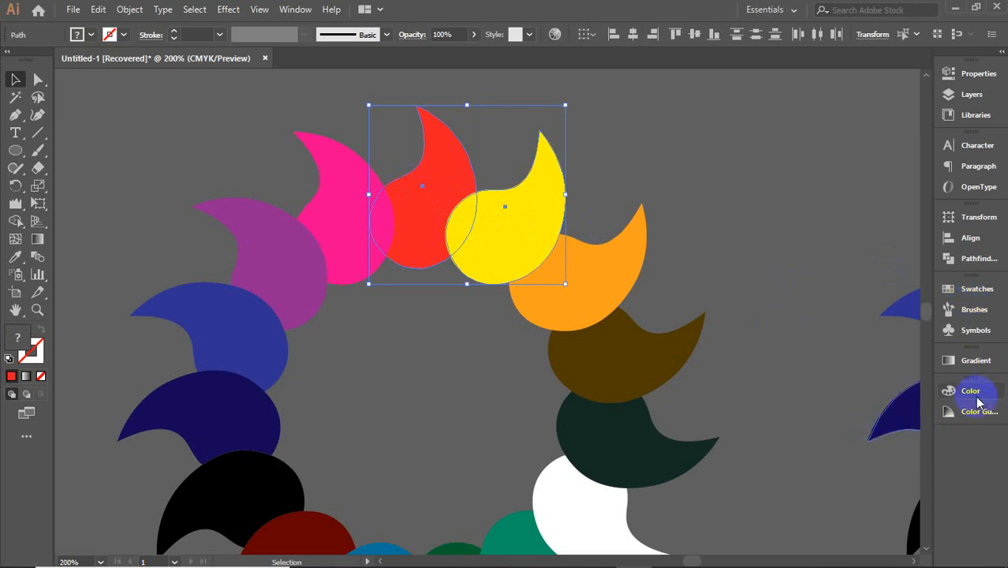
click(977, 261)
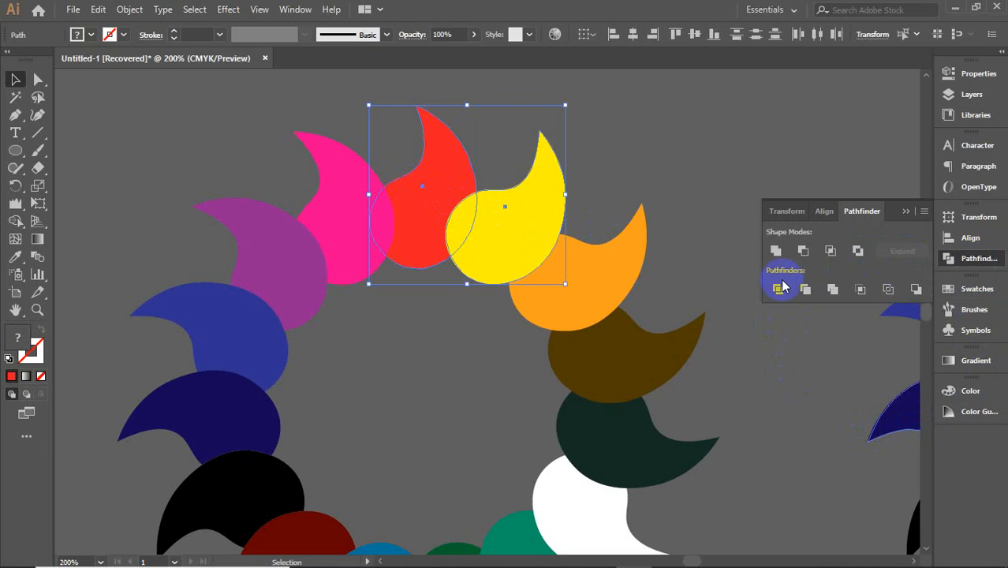
click(777, 290)
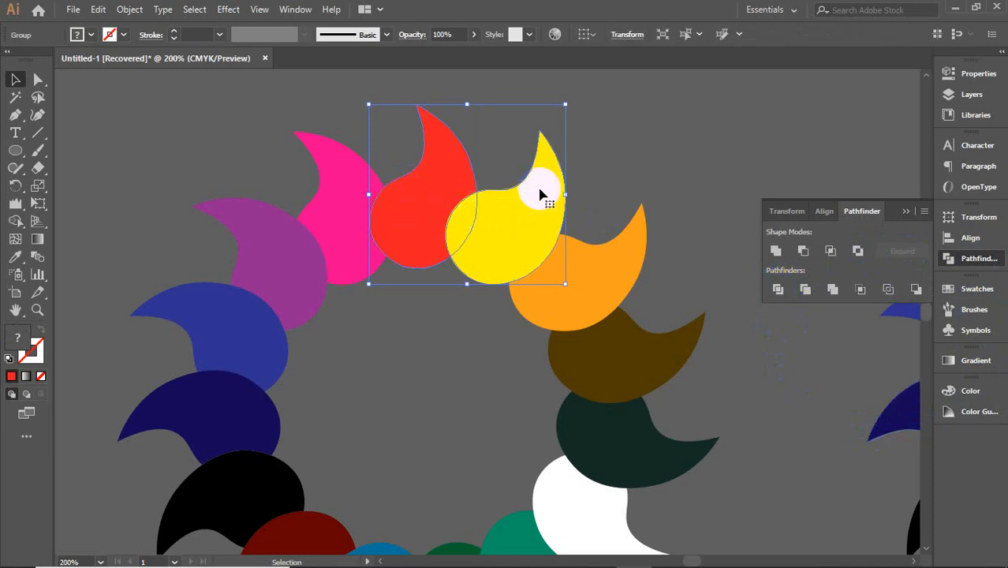
- Ungroup the divided red and yellow petal pieces and clear the selection
click(647, 187)
click(495, 208)
right_click(495, 208)
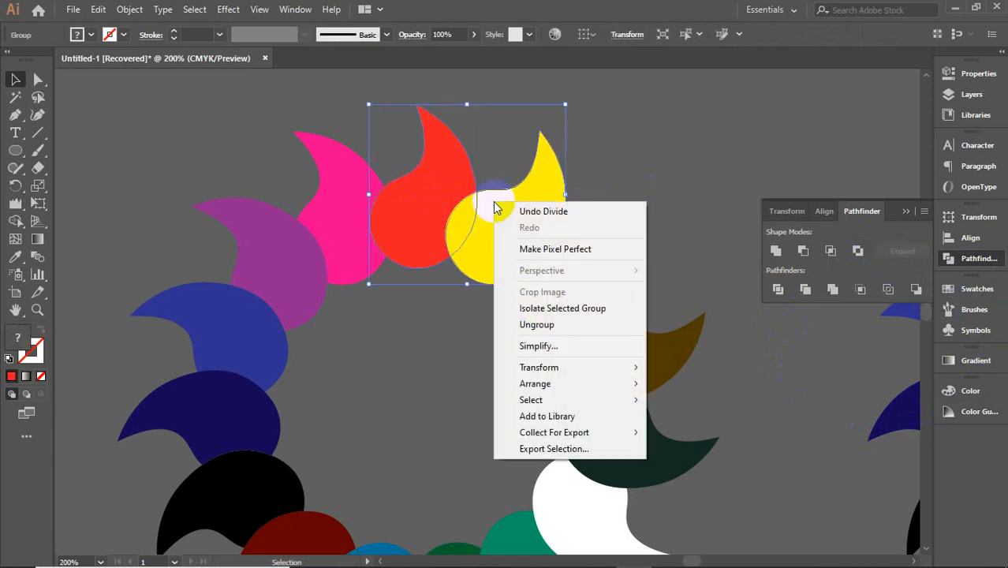
click(536, 324)
click(628, 159)
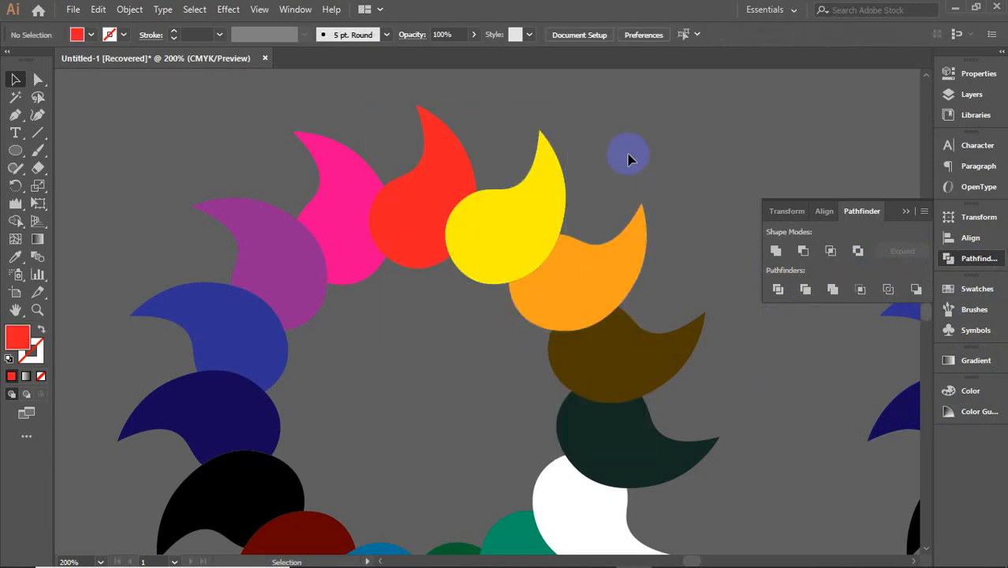
- Unite the red petal with the yellow overlap piece as a compound shape and expand it into one path
click(452, 196)
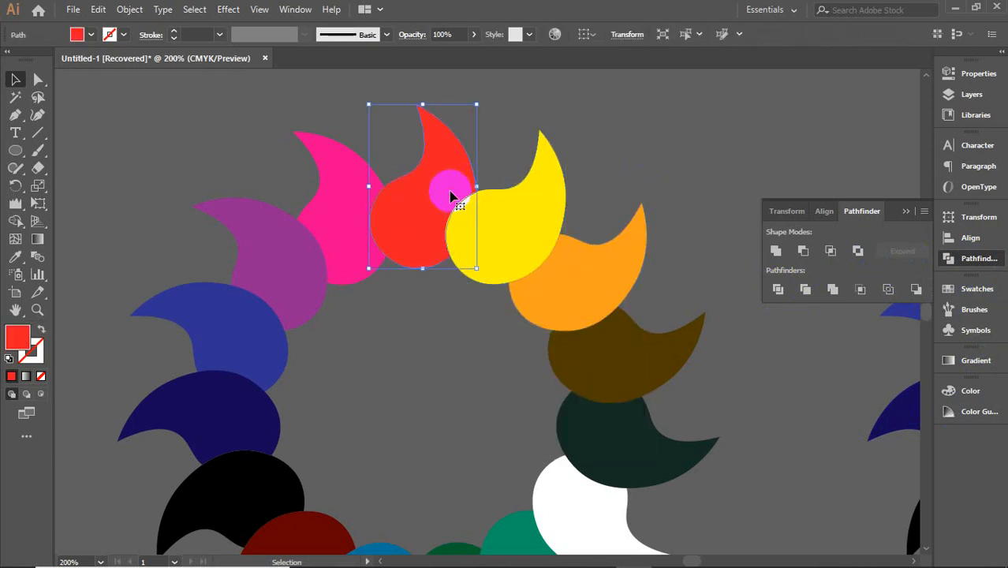
shift+click(466, 218)
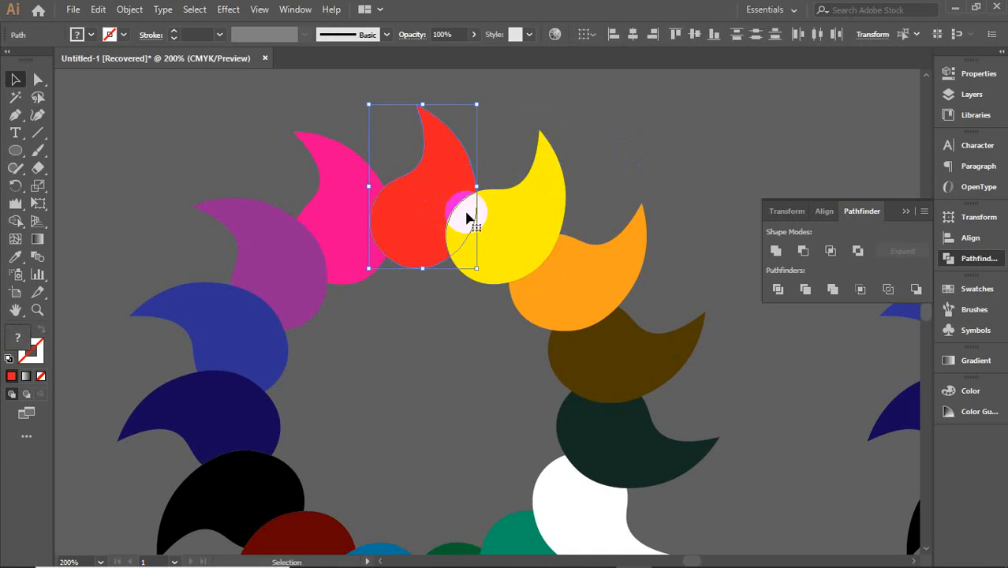
click(776, 250)
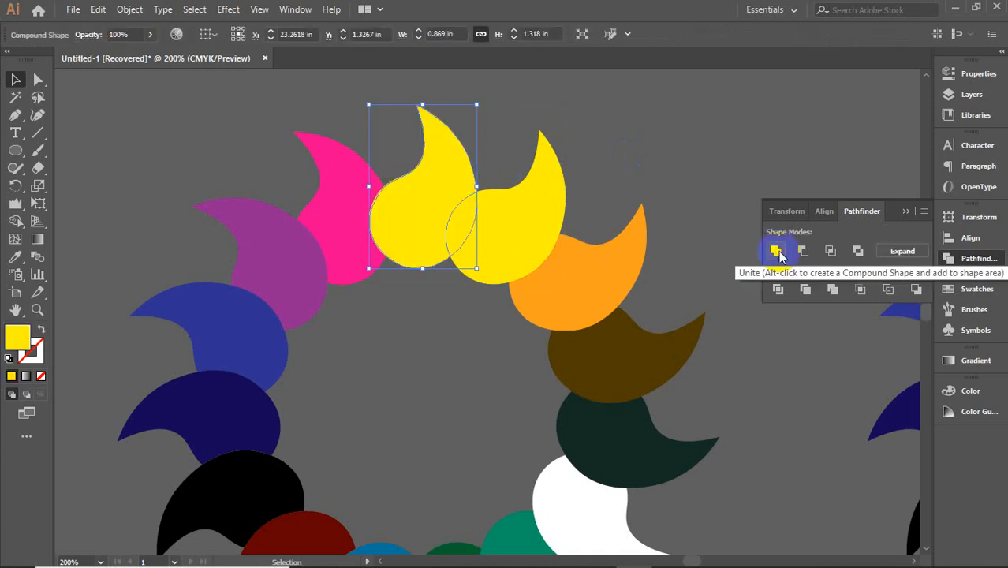
click(899, 251)
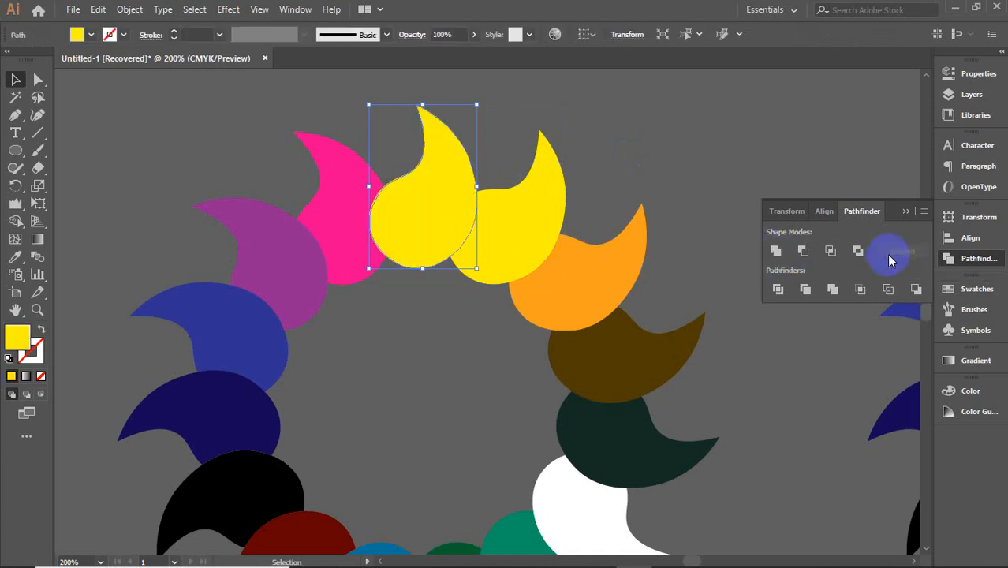
- Fill the united petal with red, ff0000
double_click(16, 337)
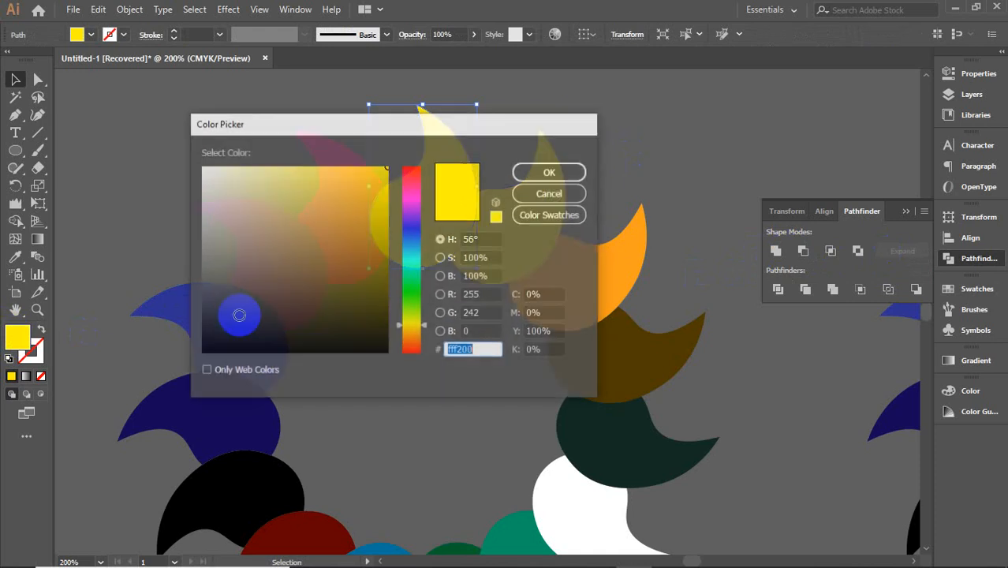
drag(410, 209, 412, 154)
click(550, 171)
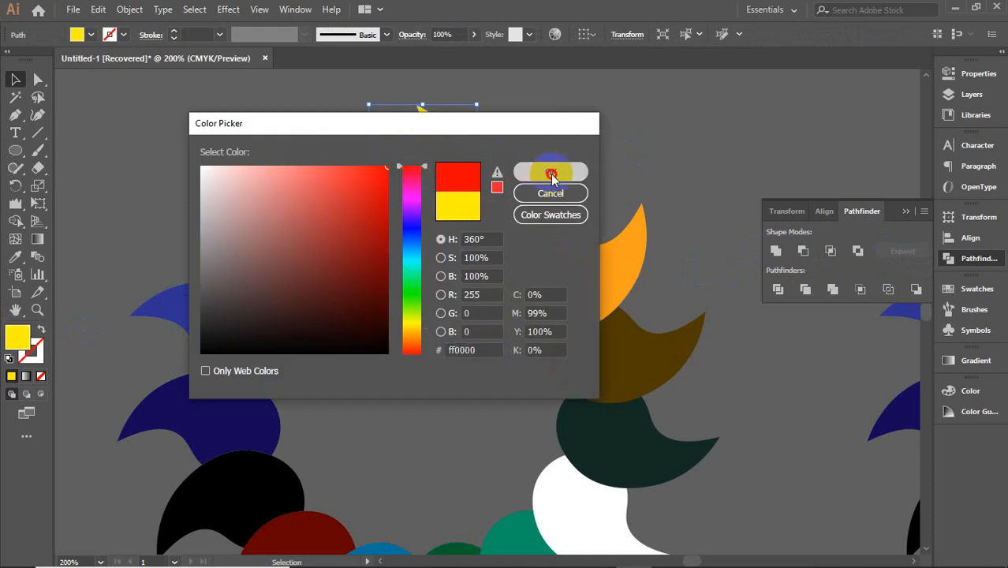
click(670, 156)
- Send the united red petal to the back of the stacking order and deselect it
click(401, 196)
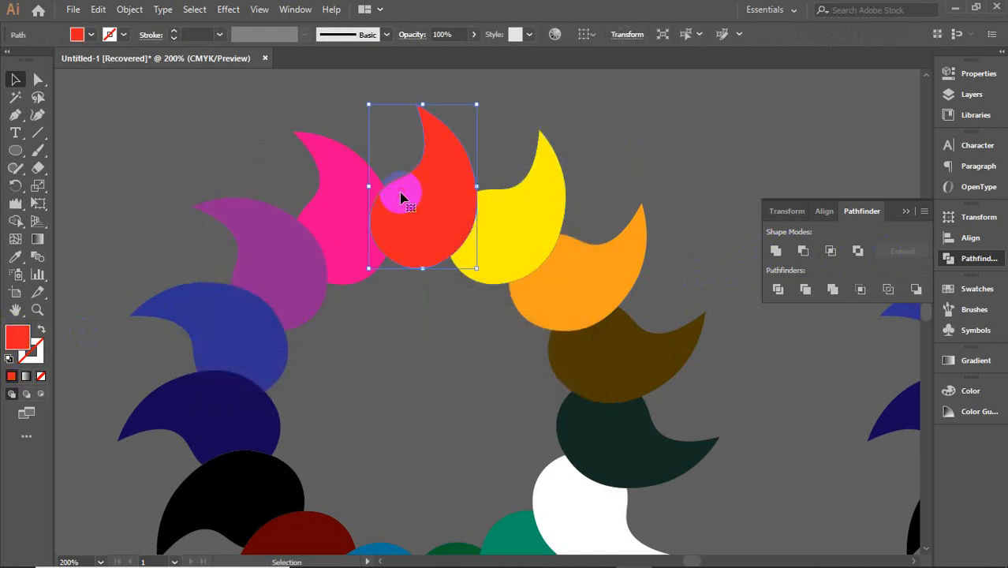
right_click(400, 196)
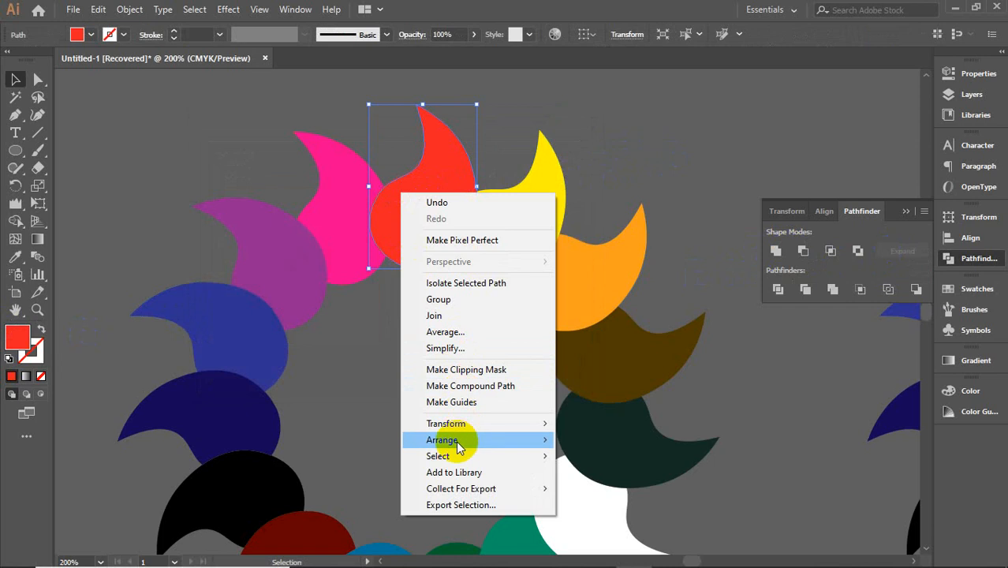
mouse_move(460, 441)
click(588, 486)
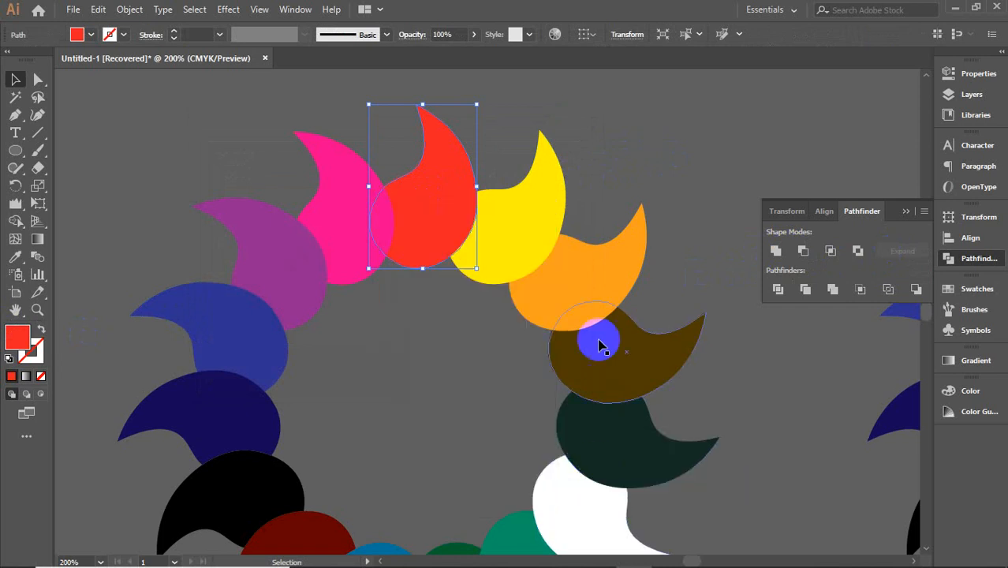
click(627, 128)
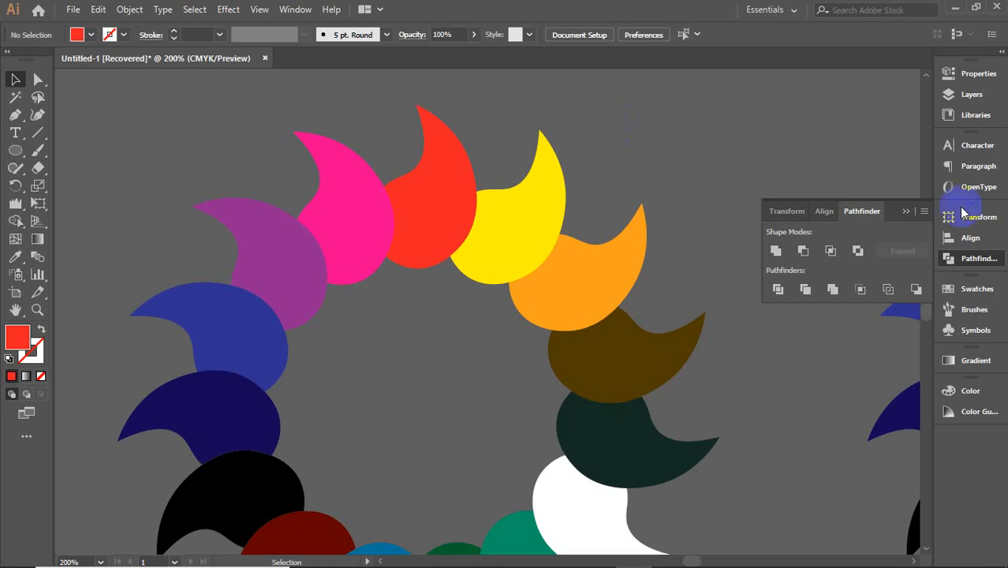
- Merge the second ring's red petal with its overlap on the yellow petal using the Shape Builder, and deselect
click(905, 209)
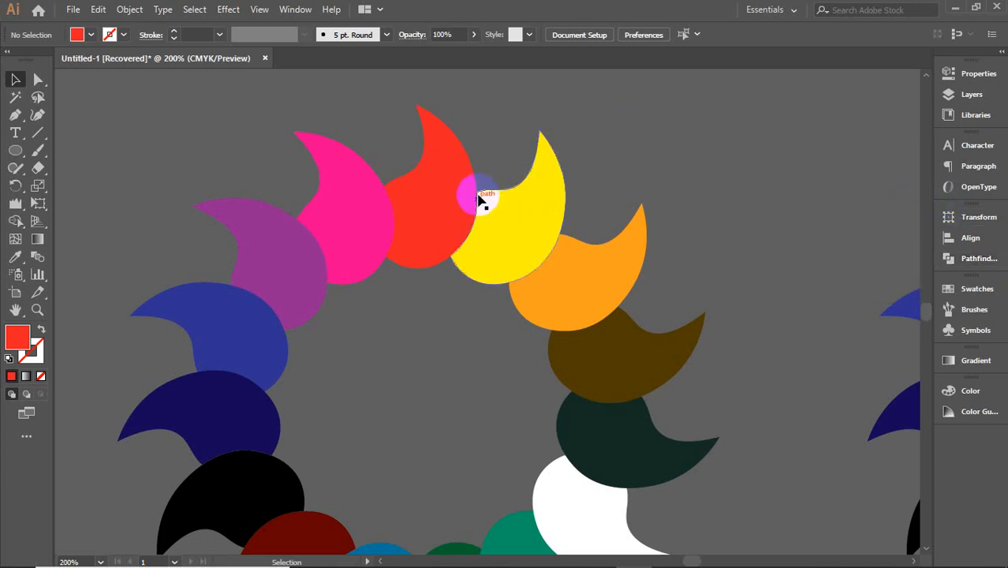
scroll(478, 199, down, 2)
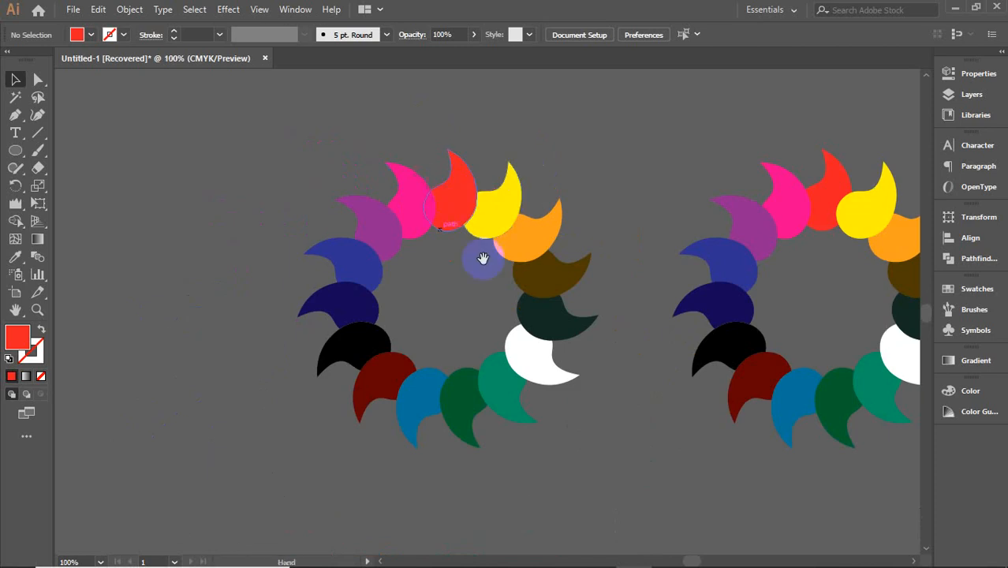
scroll(552, 344, right, 4)
scroll(654, 189, up, 2)
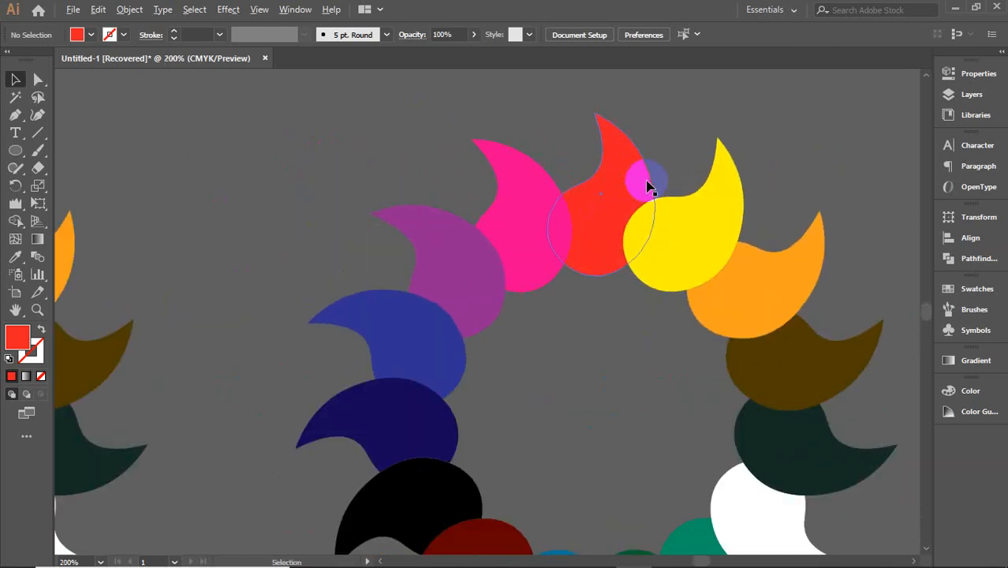
drag(743, 126, 619, 169)
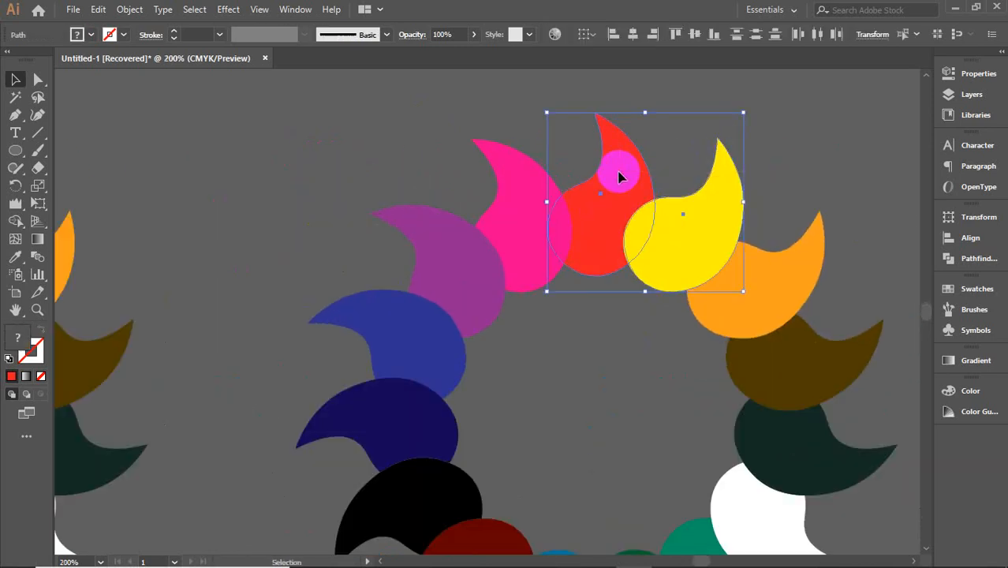
click(15, 221)
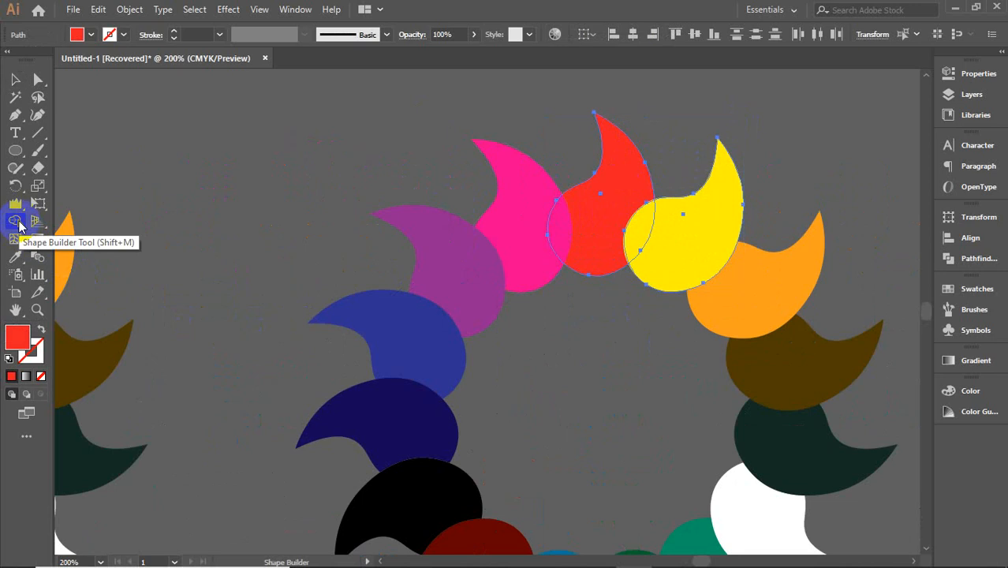
drag(600, 198, 638, 221)
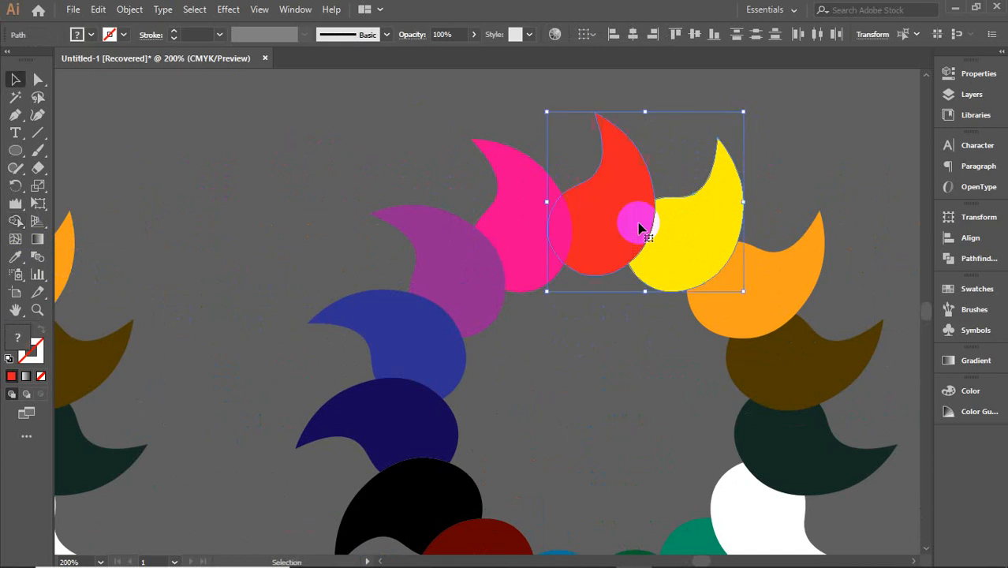
key(v)
click(838, 160)
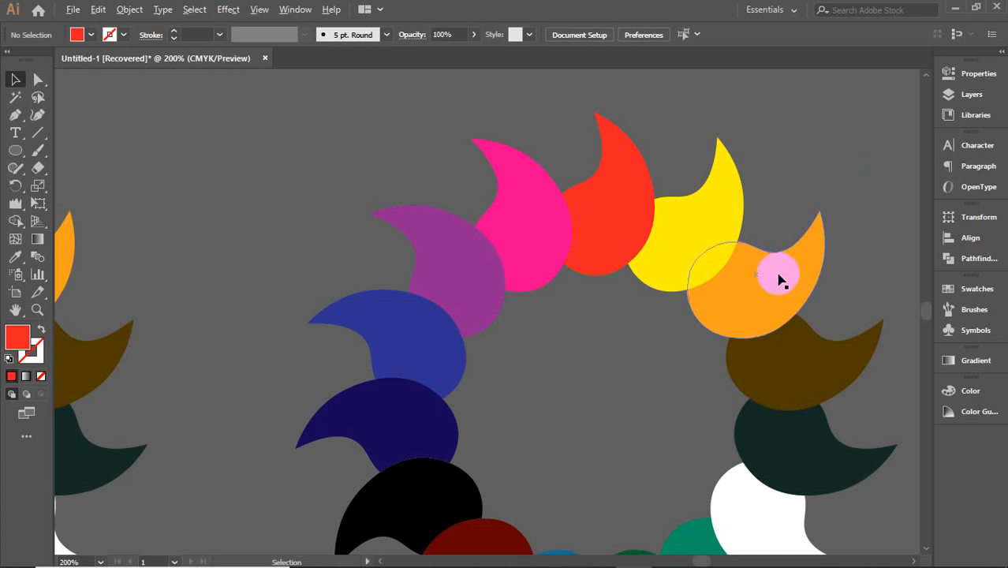
- Delete both rings of colored petals
scroll(776, 272, down, 2)
scroll(584, 262, down, 2)
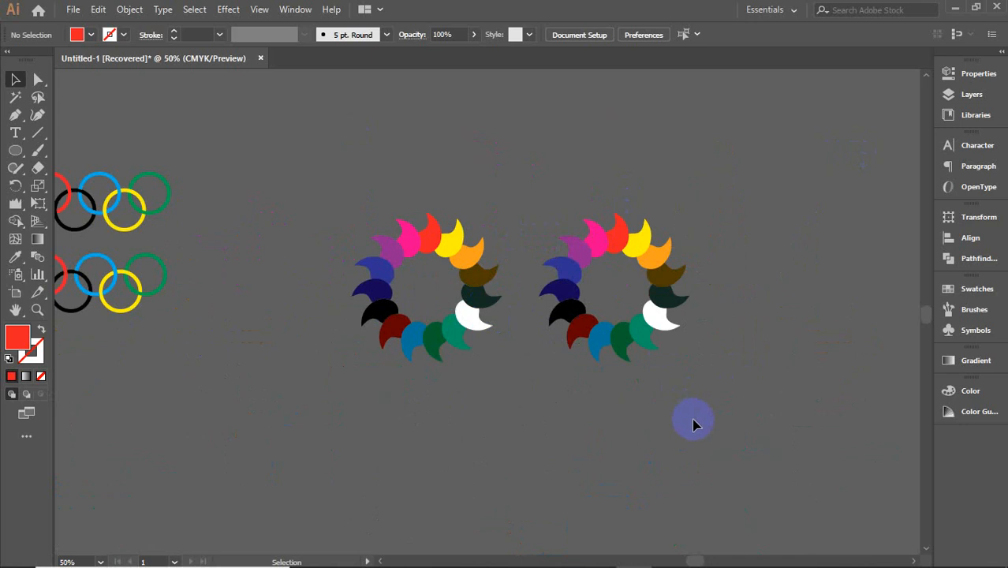
scroll(488, 261, up, 3)
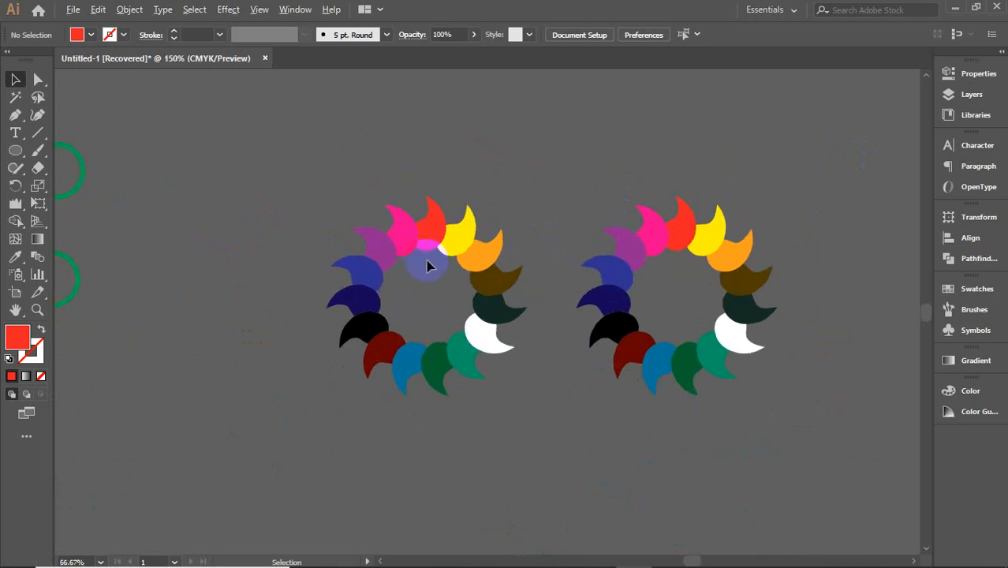
drag(716, 193, 308, 197)
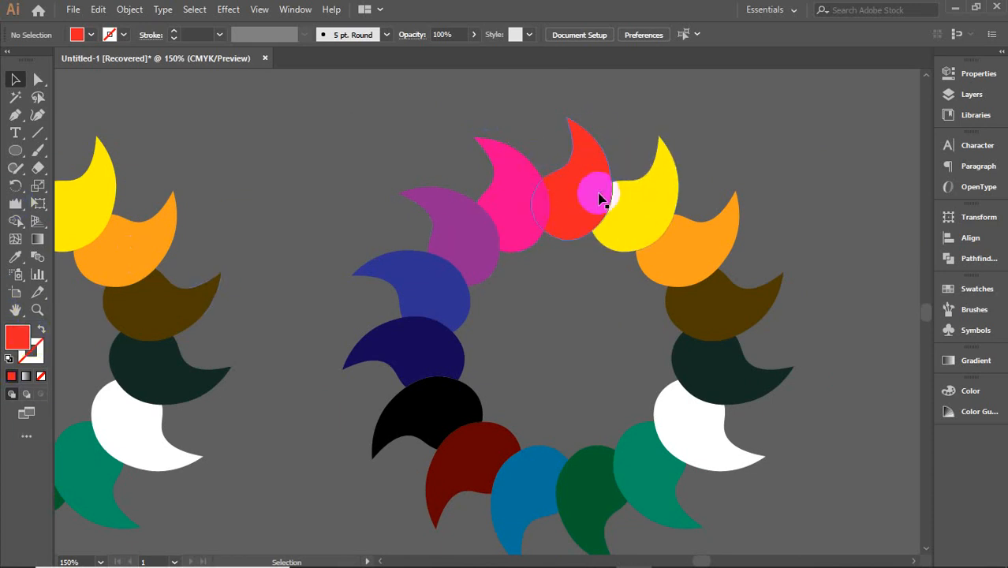
scroll(599, 199, down, 2)
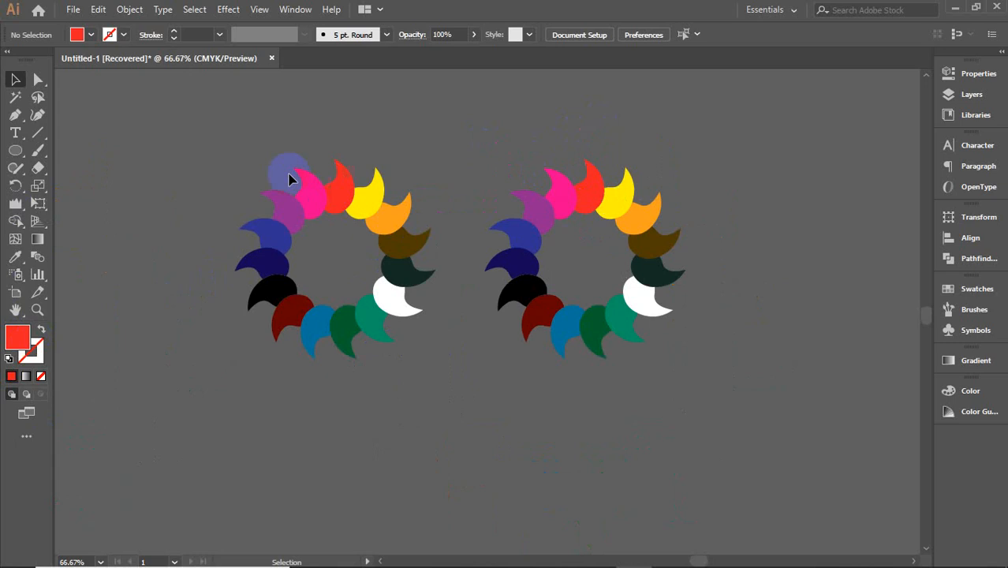
key(ctrl+a)
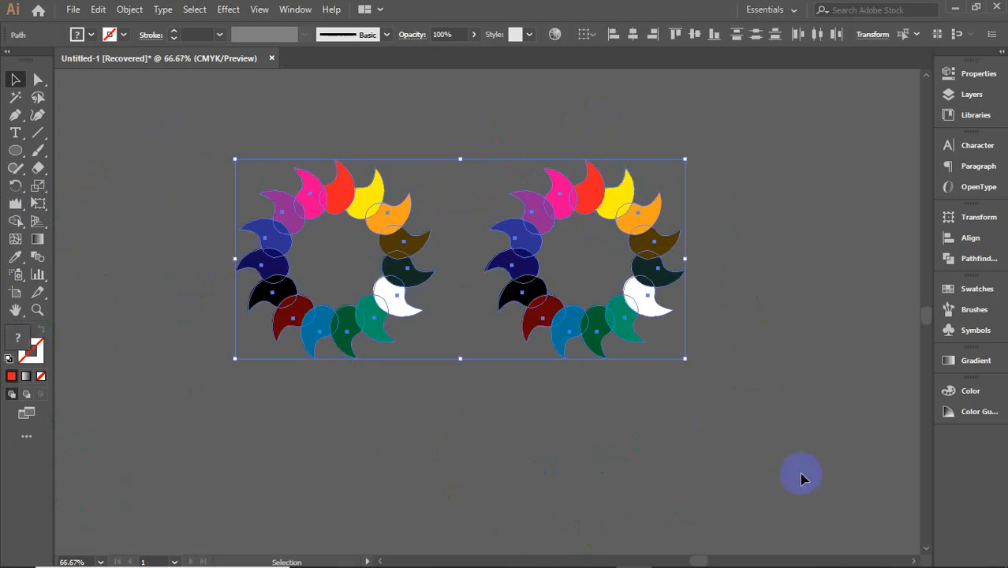
key(Delete)
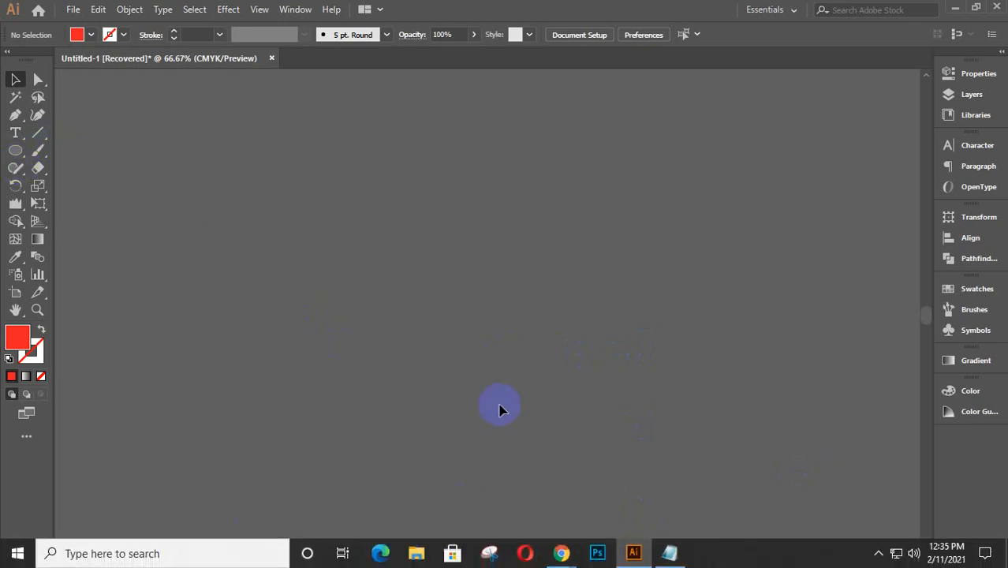
- Copy the large preview photo of the seated man from Google Images in Chrome and paste it into the Illustrator document
key(ctrl+v)
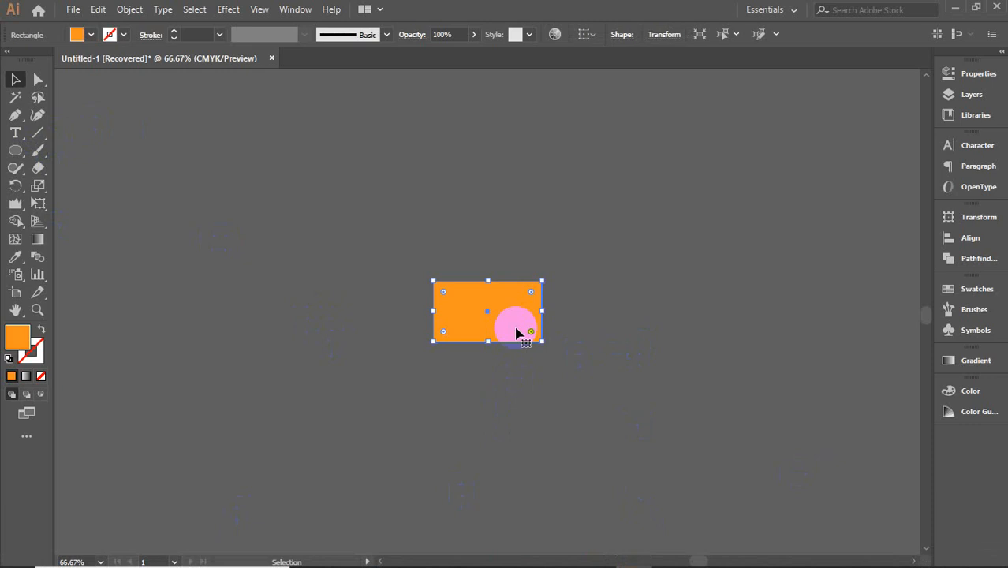
key(Delete)
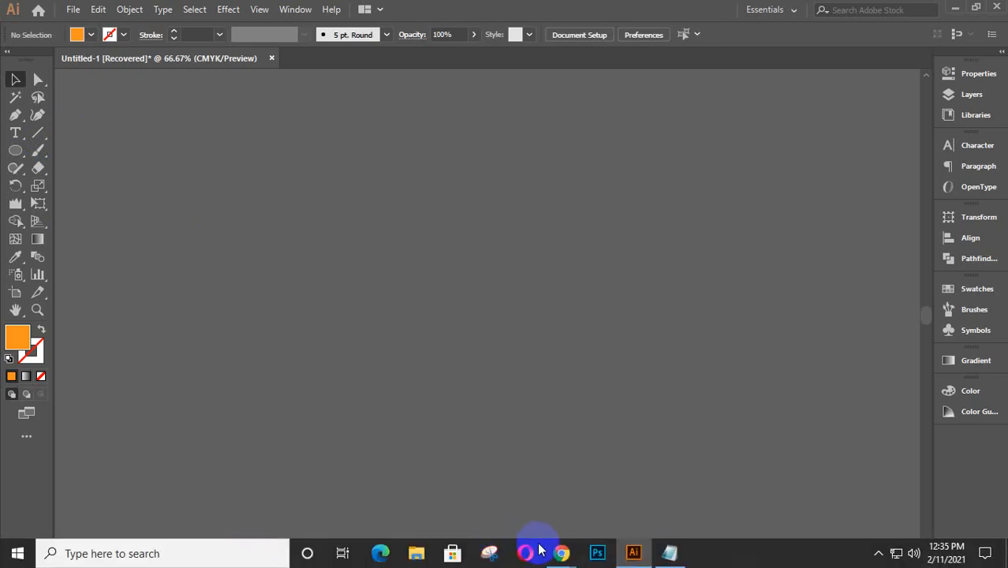
mouse_move(559, 557)
click(678, 485)
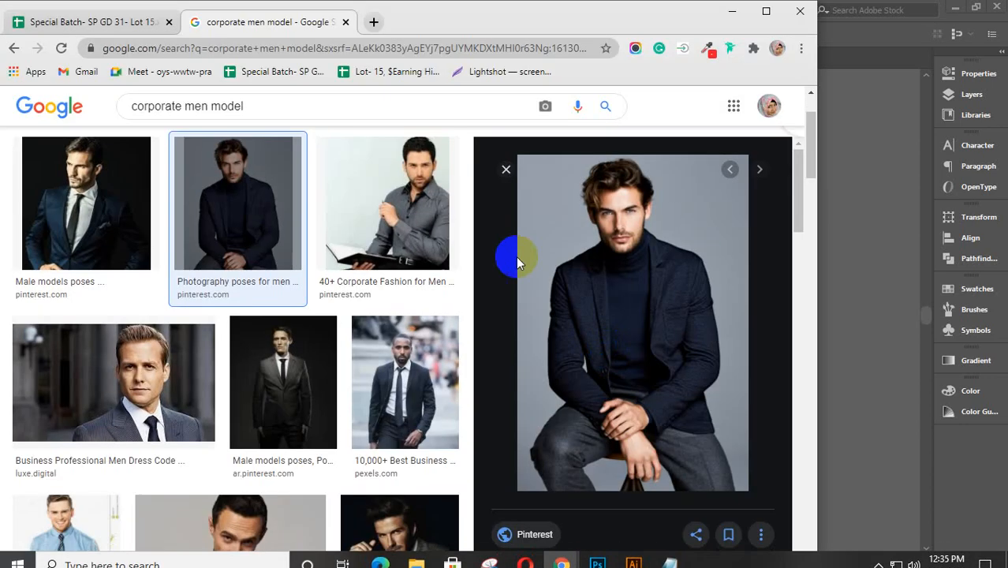
right_click(620, 263)
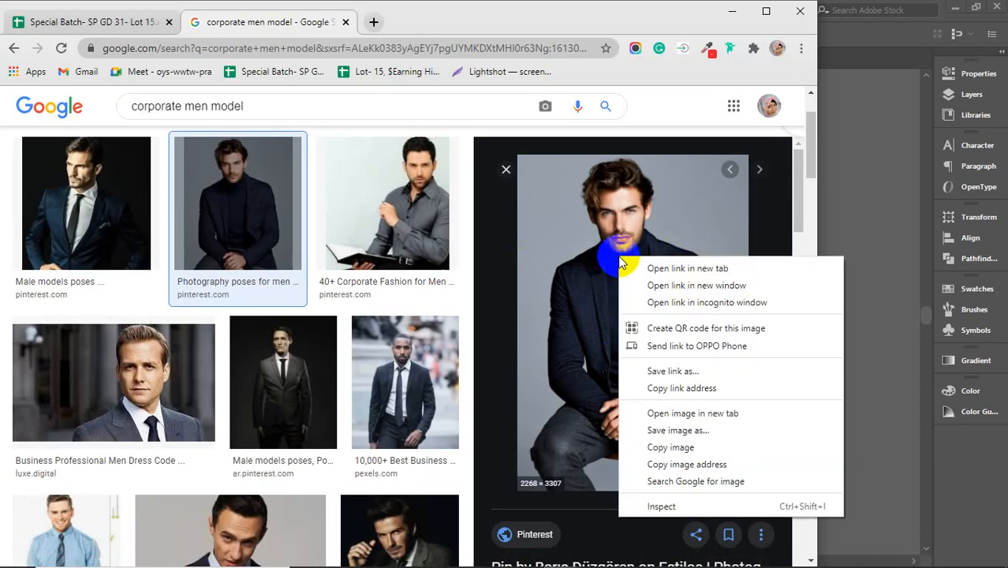
click(668, 446)
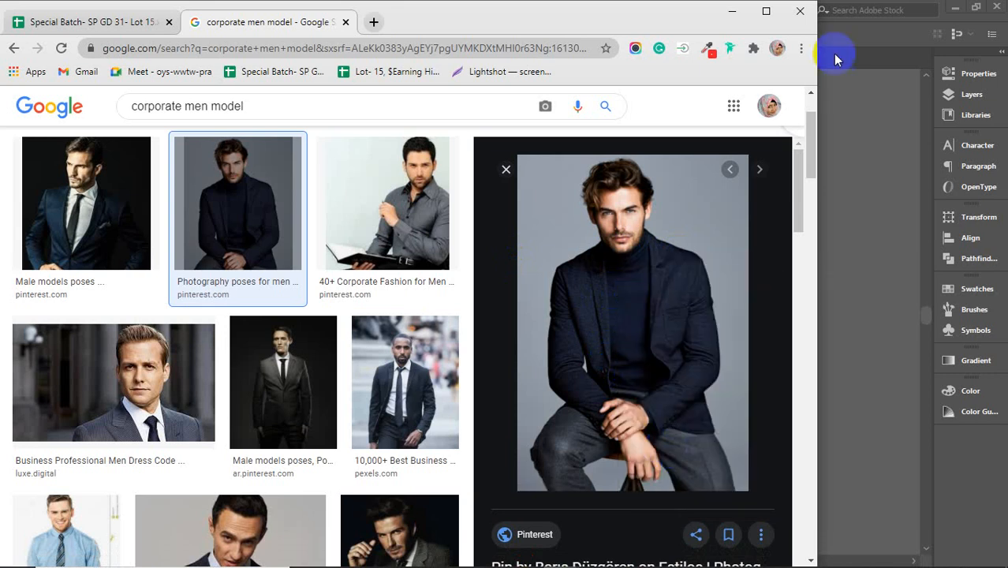
click(732, 11)
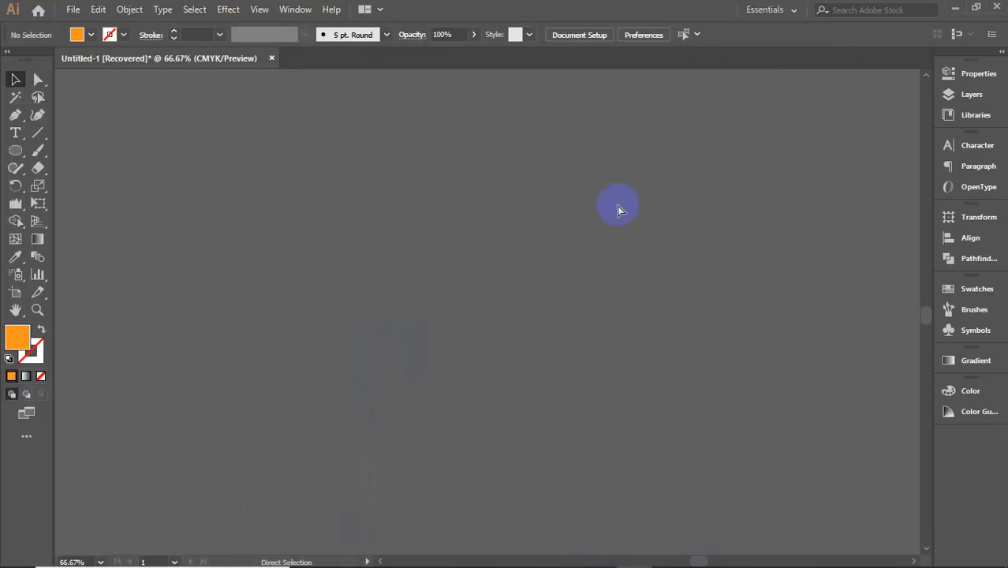
key(ctrl+v)
scroll(615, 227, down, 5)
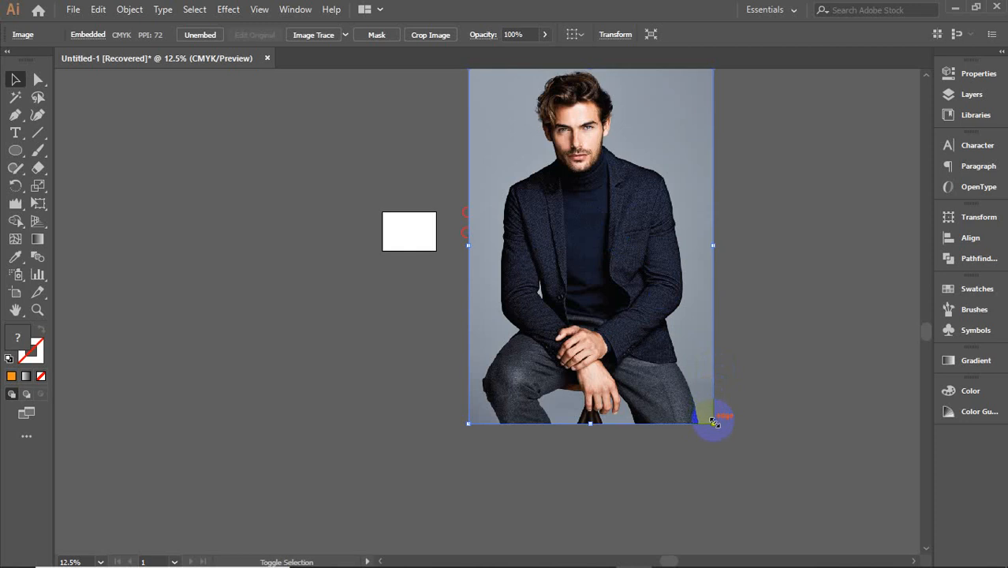
- Scale down the pasted photo, move it away from the artboard, and delete the two sets of Olympic rings
drag(712, 422, 609, 274)
drag(523, 182, 782, 188)
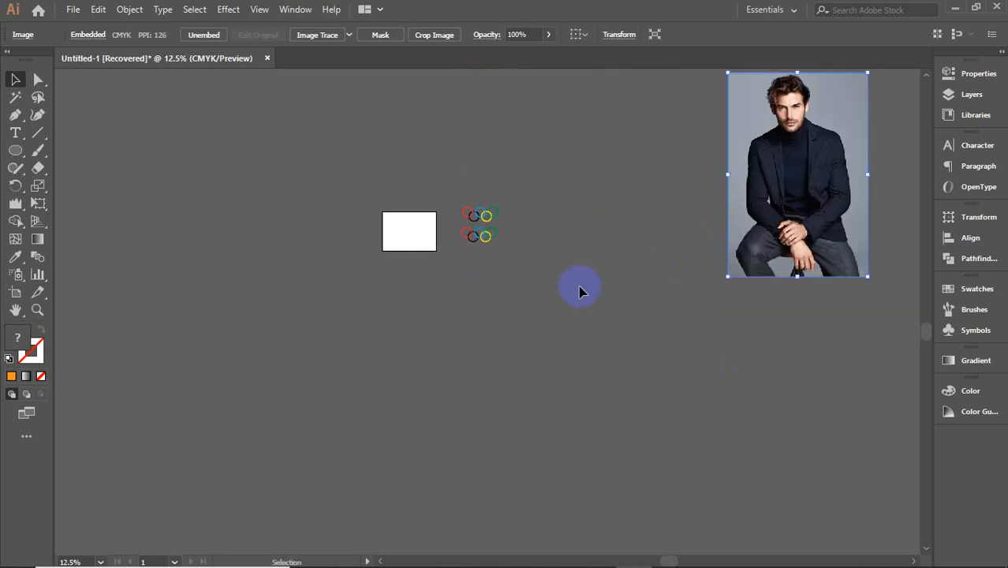
drag(579, 285, 402, 123)
key(Delete)
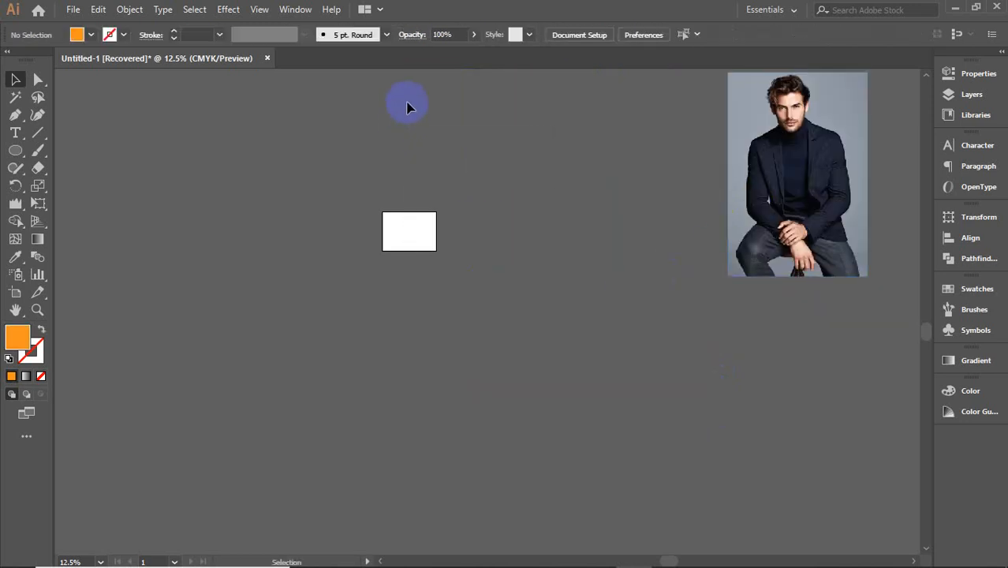
- Move the man's photo closer to the artboard, scale it down further to slightly under half its size, and deselect it
drag(773, 156, 727, 214)
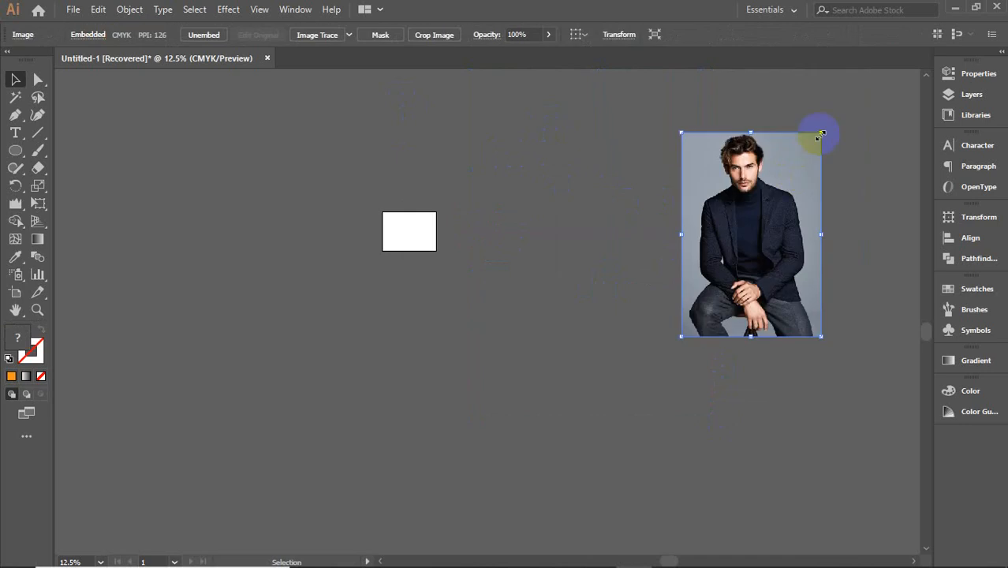
drag(820, 133, 691, 207)
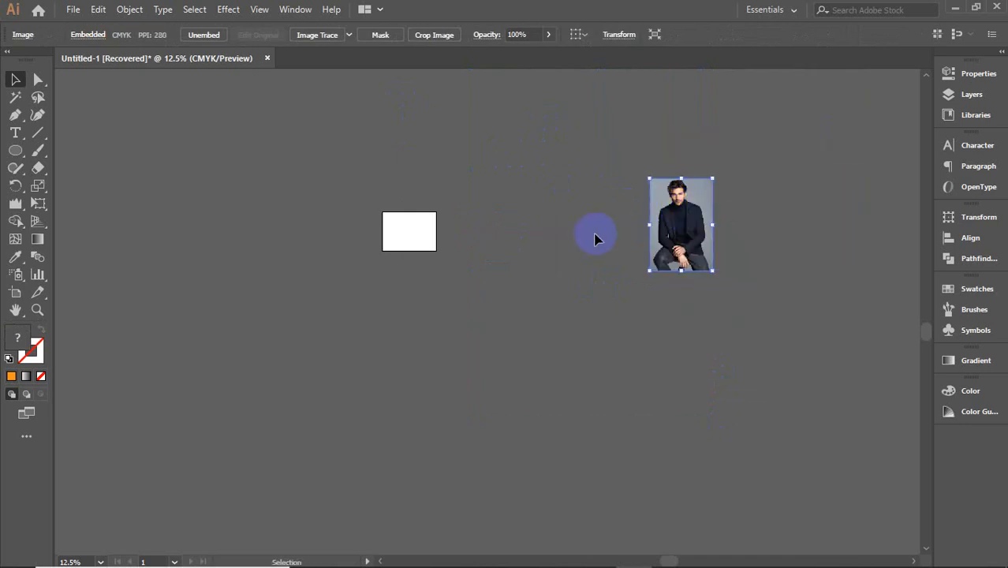
scroll(591, 230, up, 4)
drag(570, 203, 508, 272)
click(455, 270)
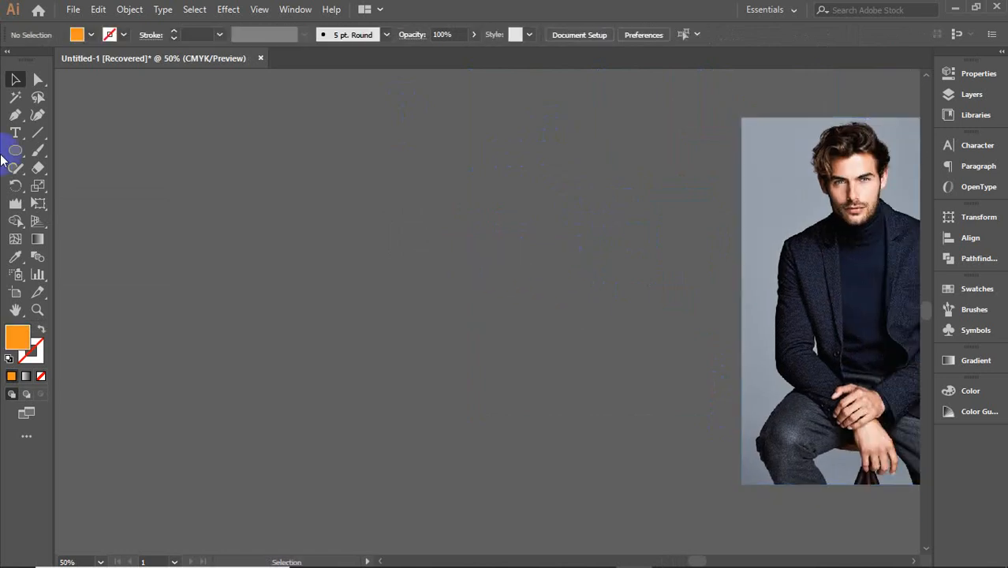
- Duplicate the man's photo into the empty space to its left and select the copy
drag(851, 247, 443, 261)
drag(497, 288, 544, 252)
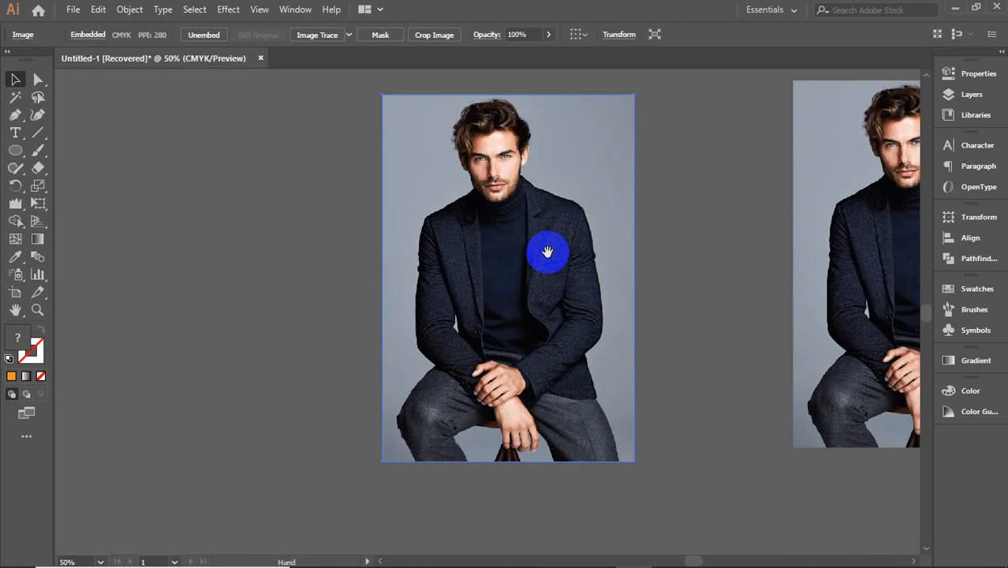
click(199, 217)
click(439, 200)
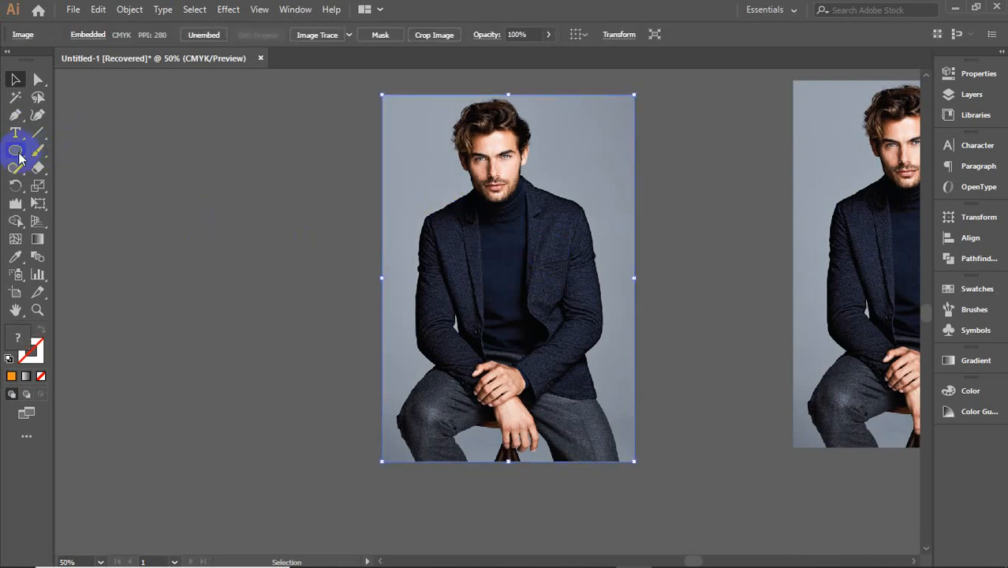
- Draw an ellipse about 6.7 by 7.2 in over the man's head and torso on the photo copy
click(18, 155)
drag(424, 118, 629, 341)
key(v)
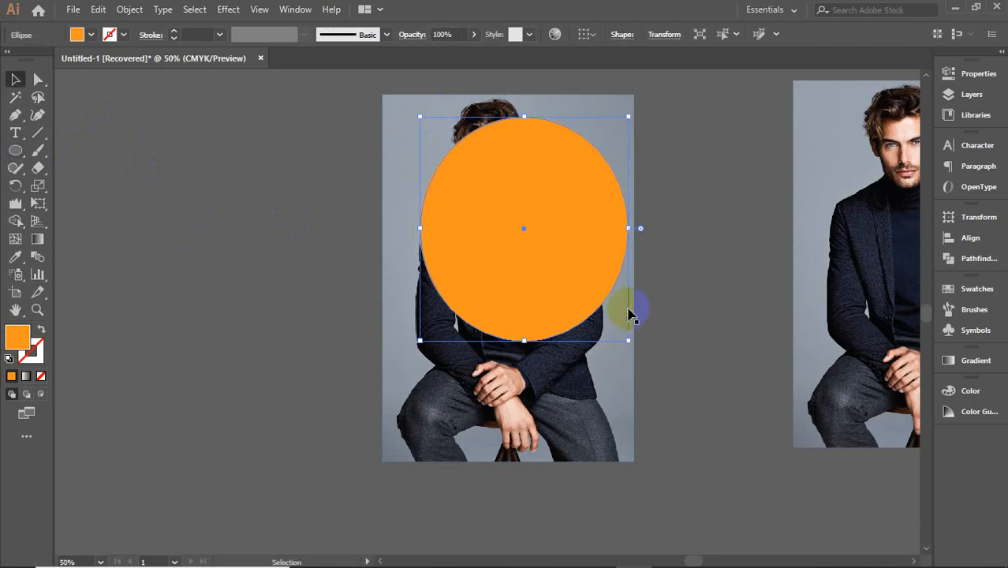
- Clip the photo copy to the ellipse with a clipping mask and move the clipped portrait slightly left
drag(676, 183, 546, 234)
right_click(545, 234)
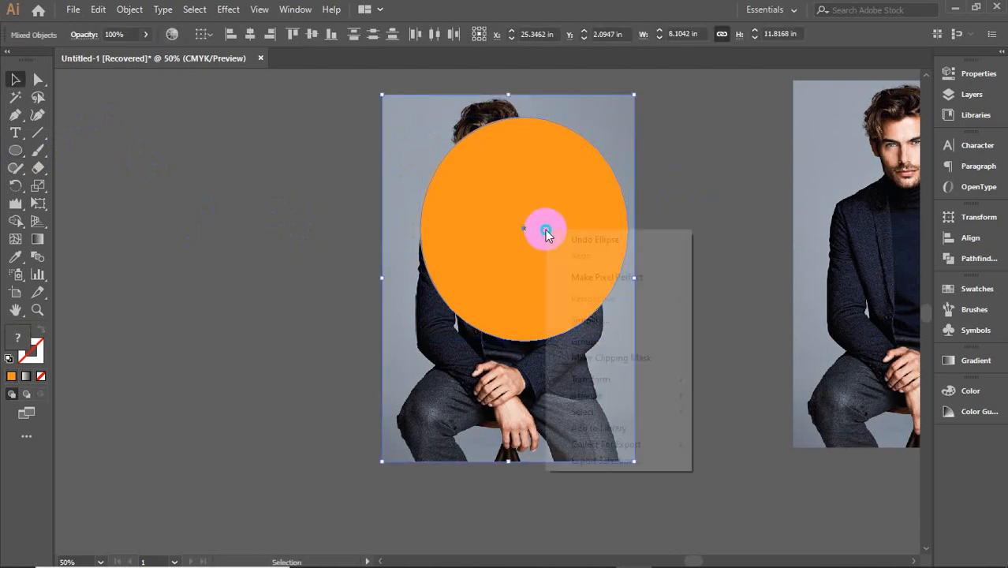
click(599, 354)
click(681, 237)
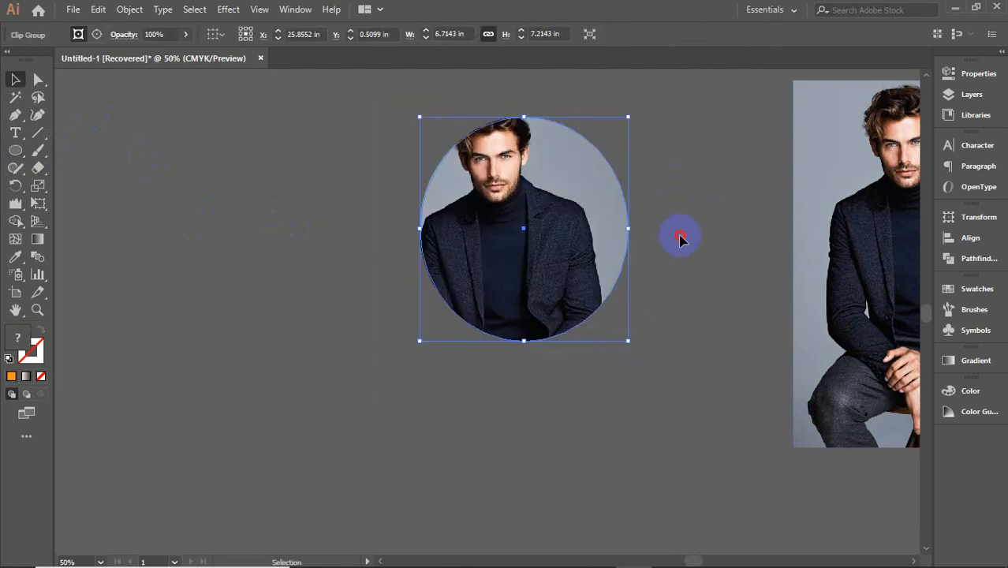
drag(560, 198, 429, 197)
- Release the clipping mask and move the full photo off to the right of the ellipse
right_click(429, 197)
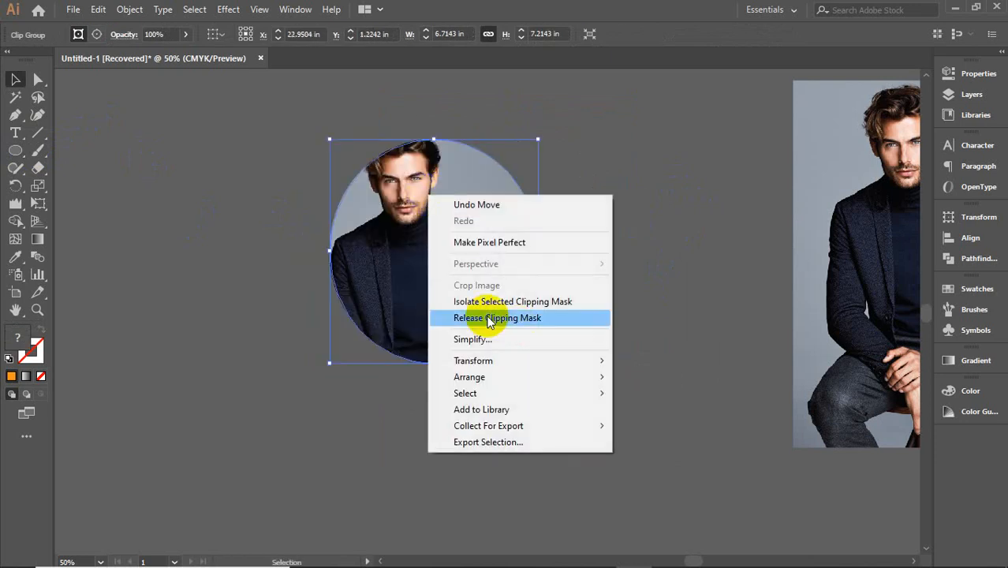
click(485, 326)
click(603, 160)
drag(542, 155, 788, 152)
- Delete the unfilled ellipse and the photo copy beside it, keeping the original photo
drag(381, 145, 464, 233)
click(443, 225)
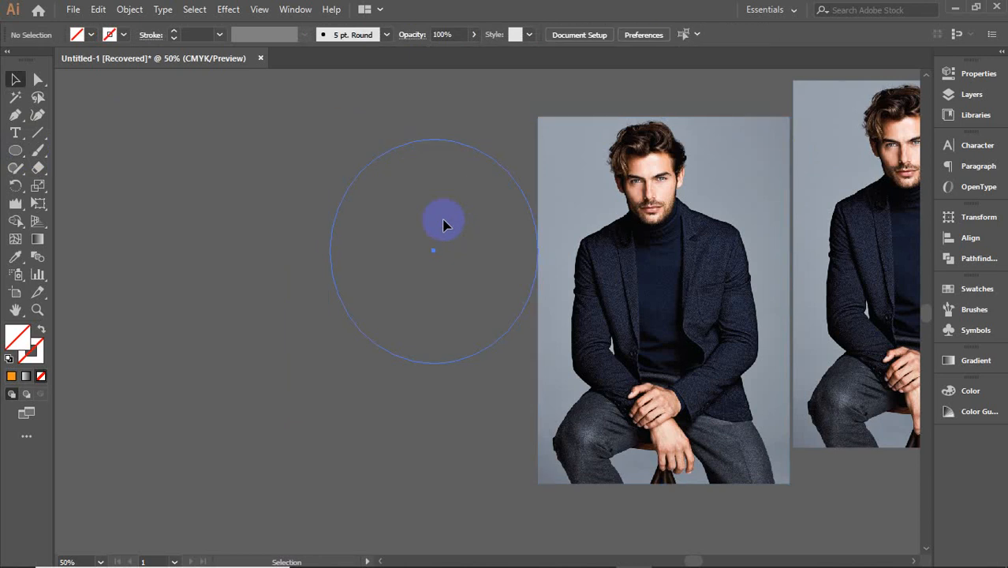
click(633, 262)
key(Delete)
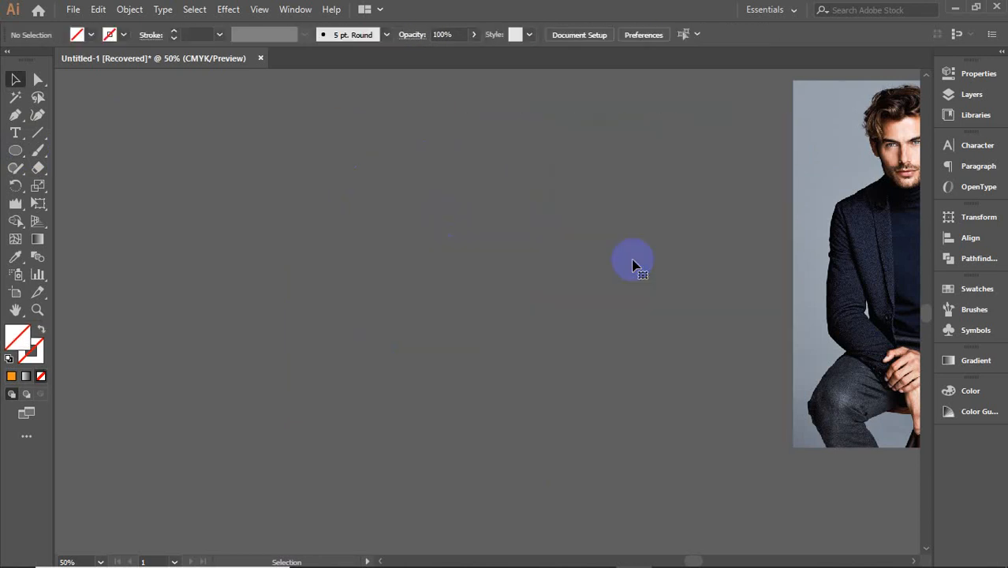
- Draw a small square with the Rectangle tool in the empty area to the left of the photo
click(13, 159)
click(56, 150)
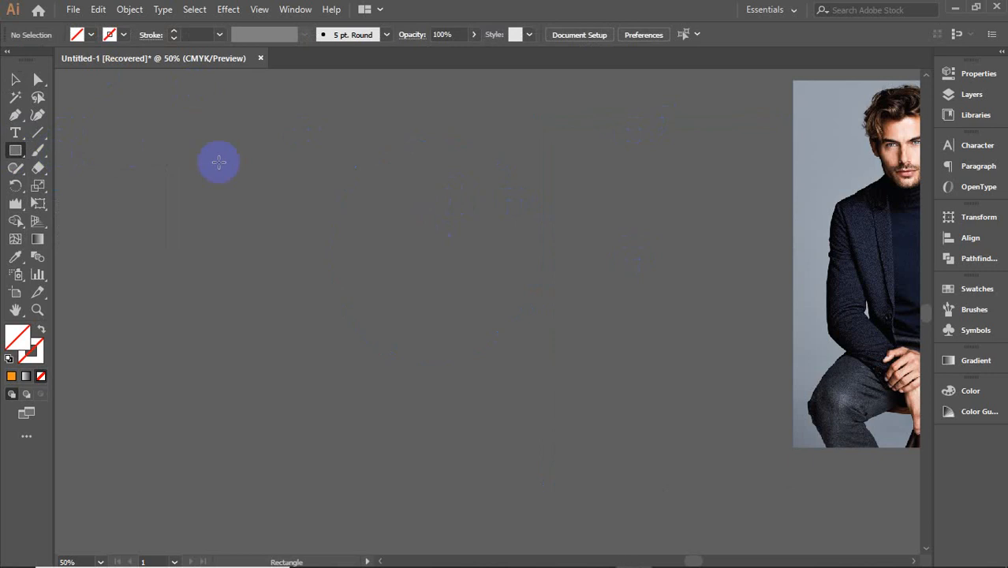
mouse_move(225, 146)
mouse_down()
mouse_move(287, 201)
mouse_move(269, 188)
mouse_up()
key(v)
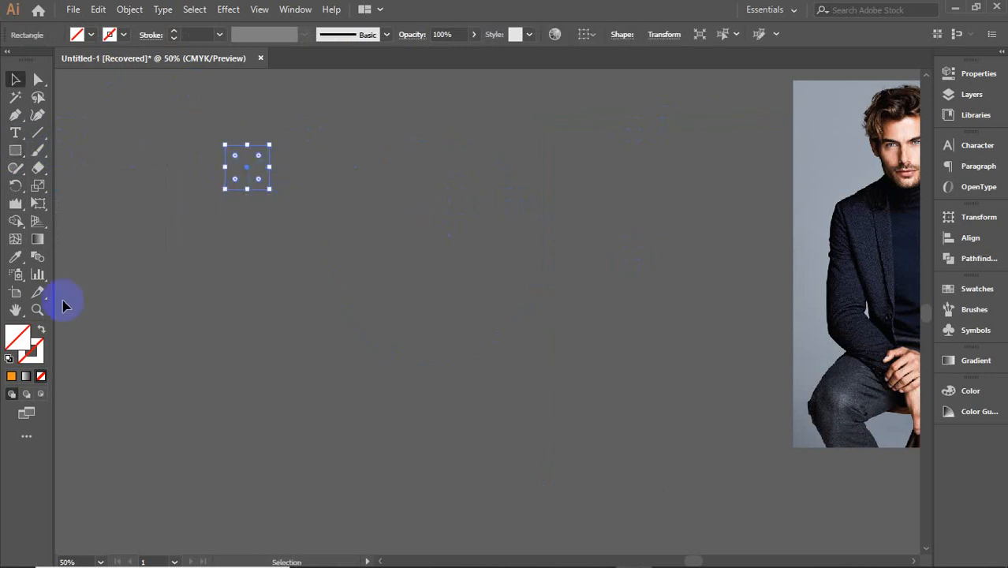
- Fill the small square with solid orange, round all four of its corners, and reposition it to the left of the photo
click(12, 377)
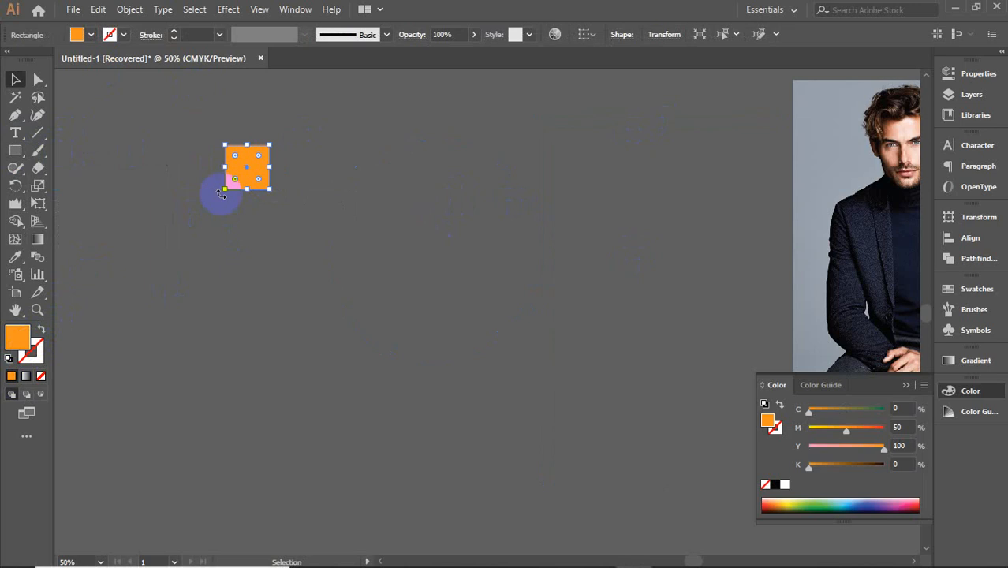
click(904, 382)
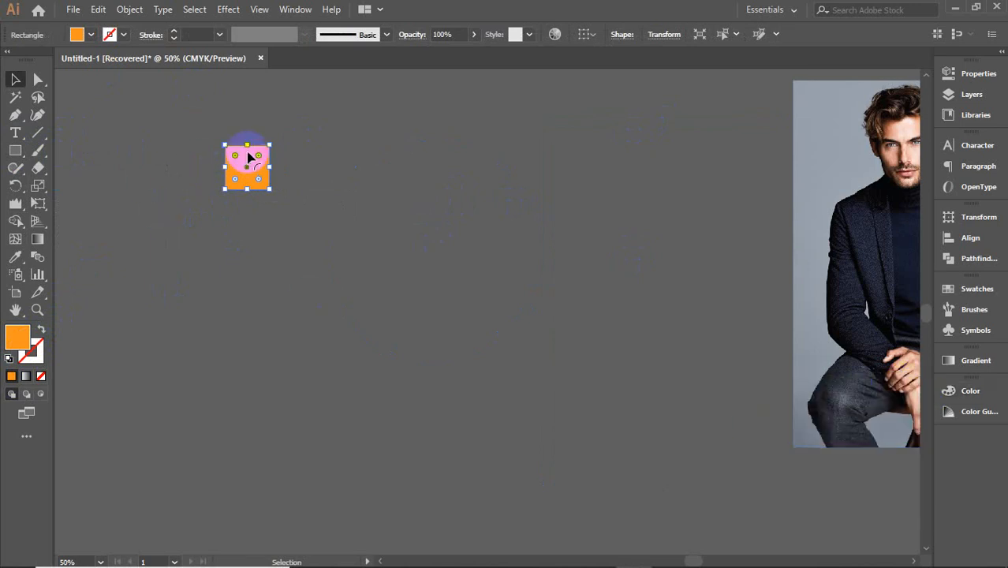
scroll(251, 149, up, 5)
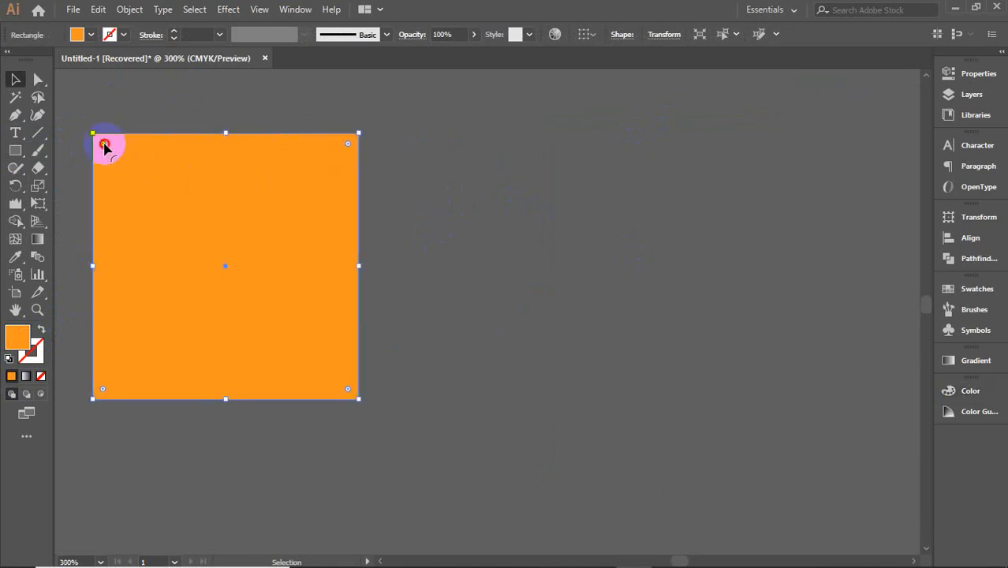
drag(105, 145, 136, 180)
scroll(143, 180, down, 3)
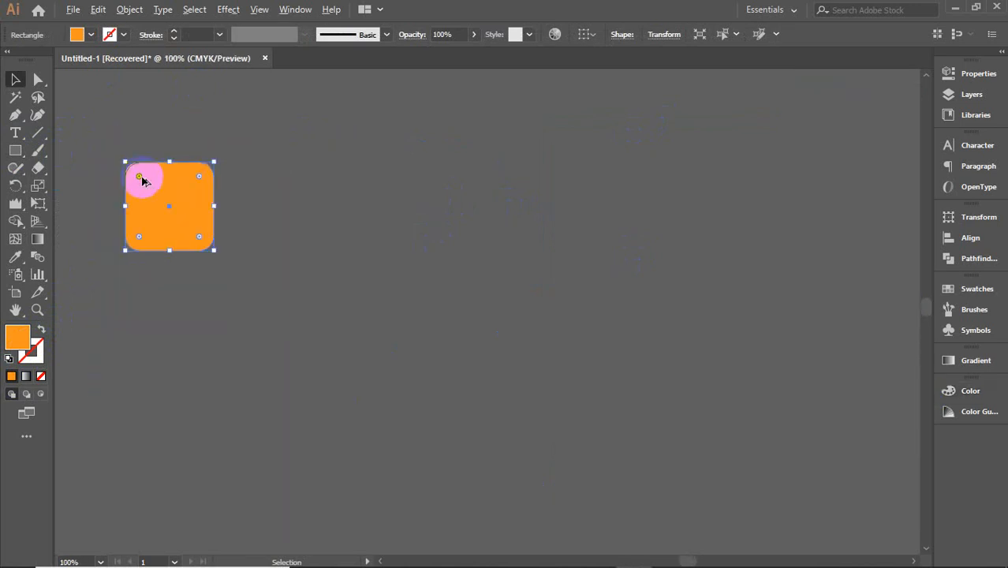
scroll(143, 181, down, 3)
drag(248, 234, 352, 238)
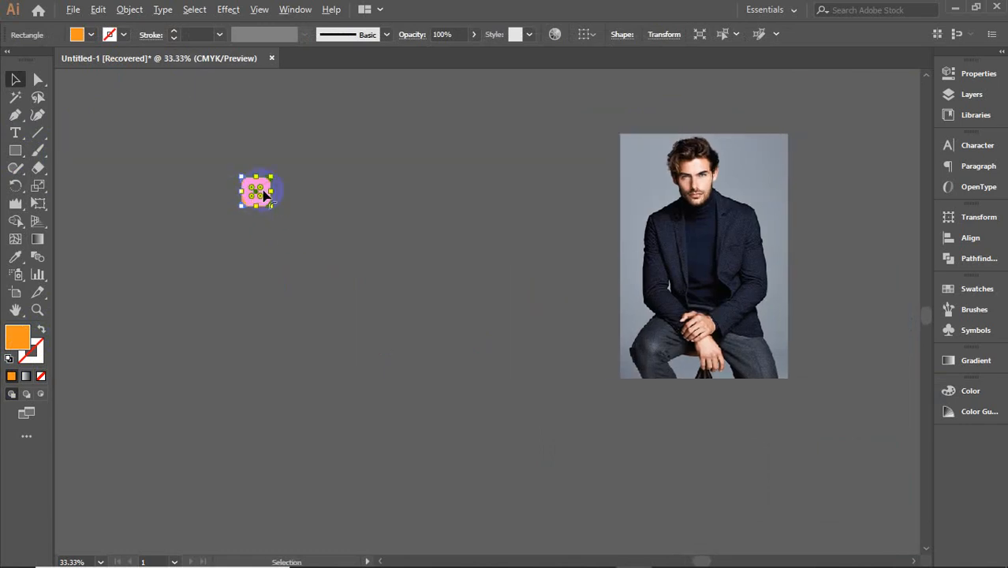
scroll(266, 196, up, 1)
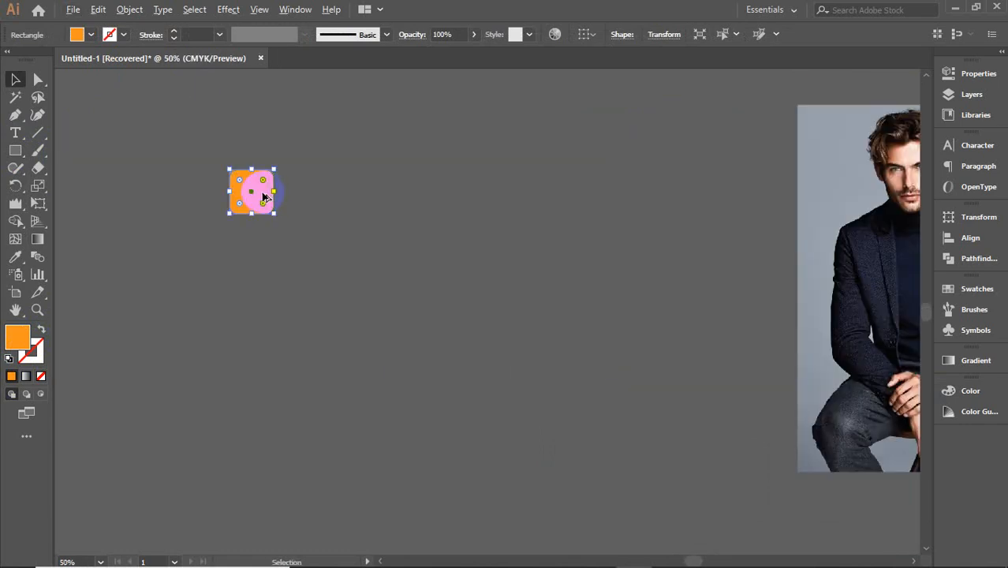
drag(264, 196, 314, 197)
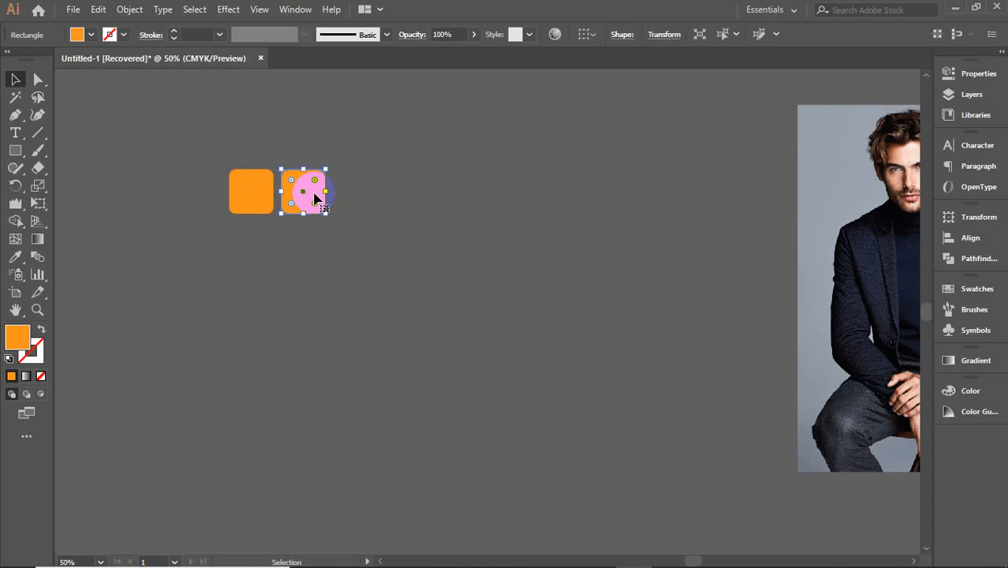
key(Delete)
- Copy the rounded square sideways with a narrow gap and repeat the transformation to form a row of seven squares
scroll(313, 194, up, 4)
click(115, 189)
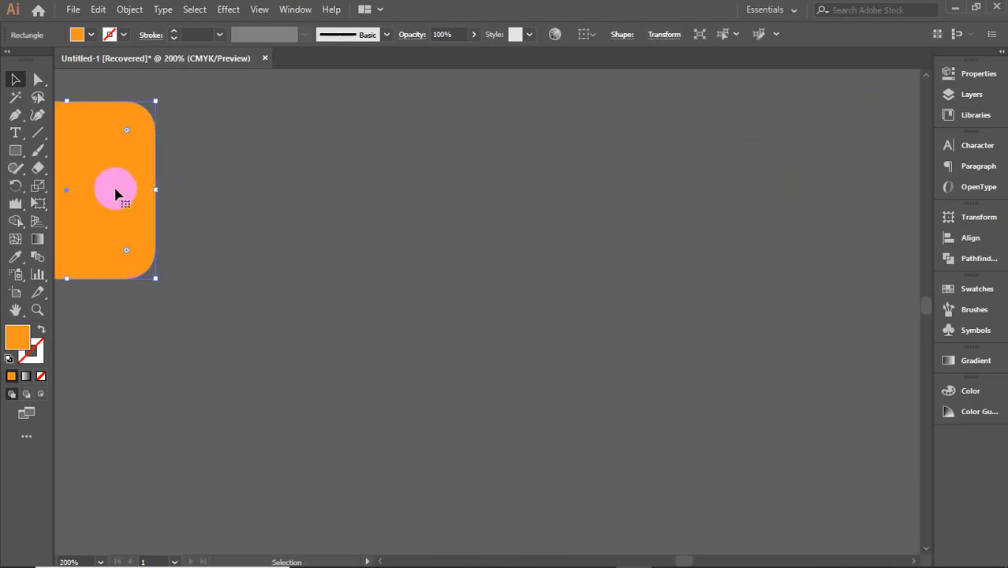
drag(115, 196, 302, 181)
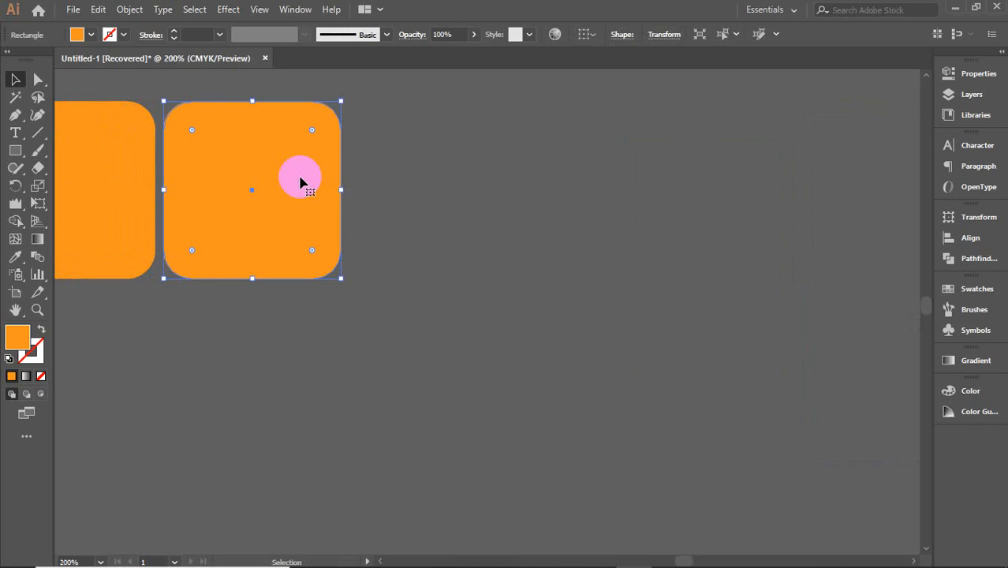
key(ctrl+d)
key(ctrl+d)
key(ctrl+d)
key(ctrl+d)
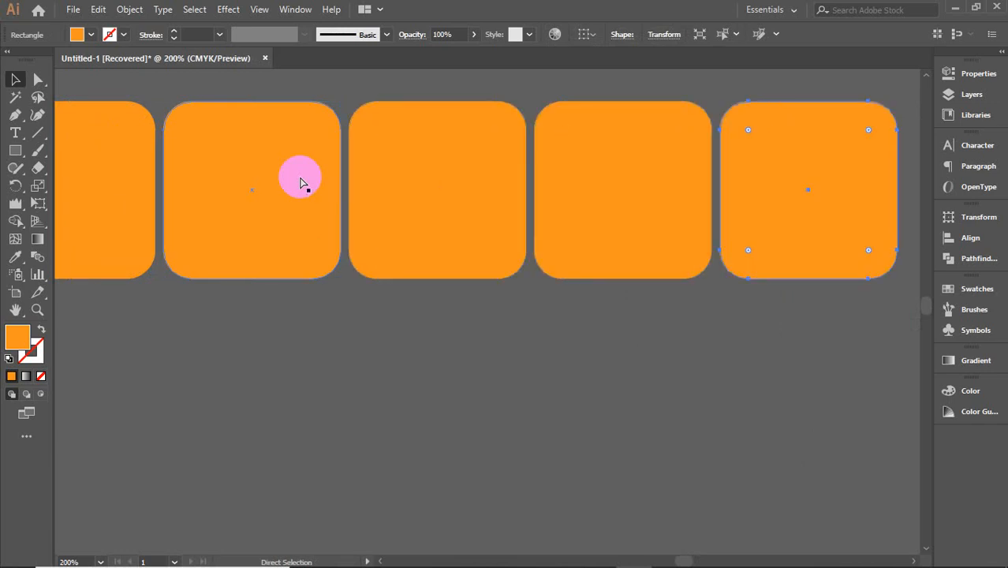
- Select the whole row of seven squares and copy it directly below, keeping the same narrow gap
key(ctrl+minus)
key(ctrl+minus)
key(ctrl+minus)
key(ctrl+minus)
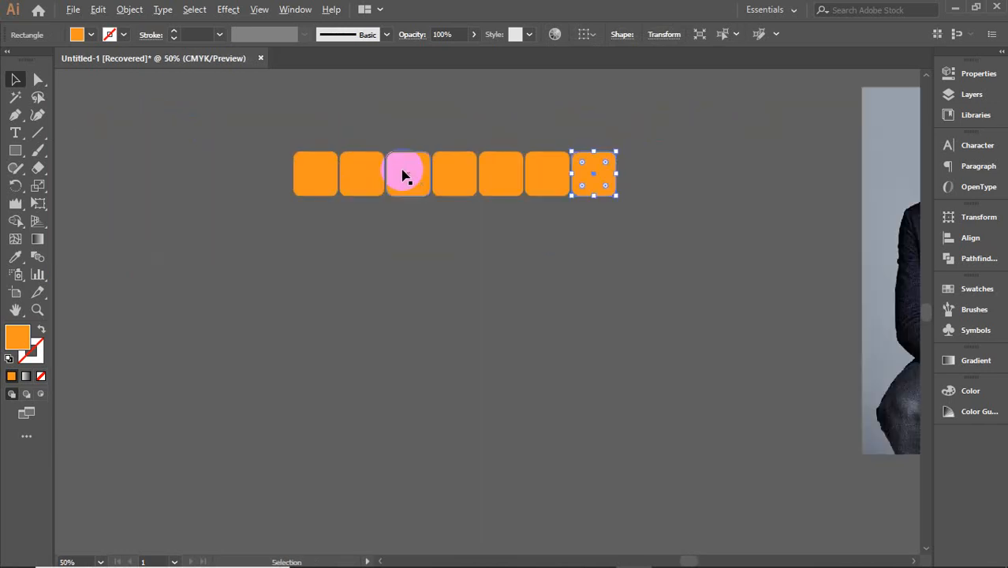
drag(219, 84, 622, 188)
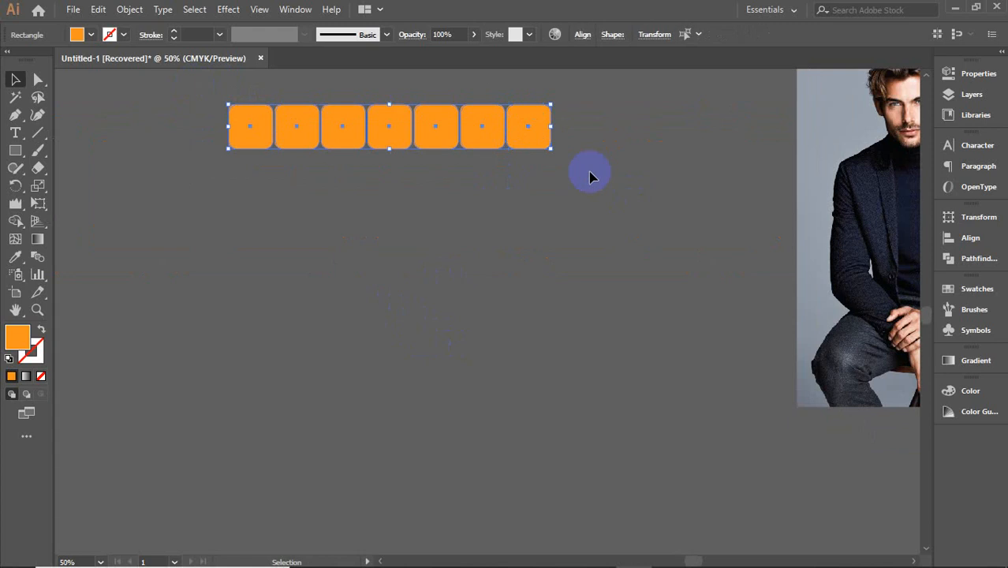
drag(510, 126, 497, 176)
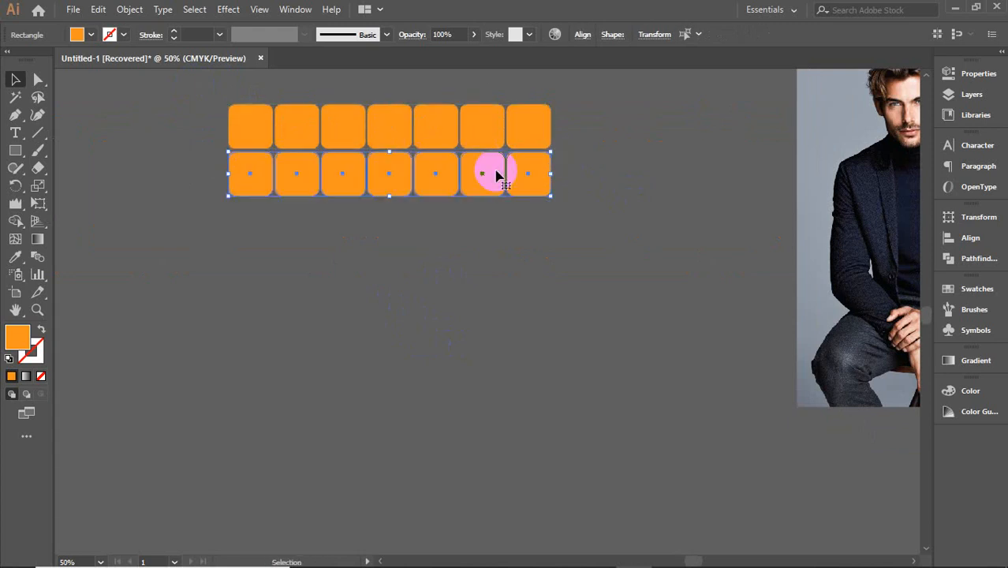
- Repeat the row duplication downward until the grid has ten rows of seven squares
key(ctrl+d)
key(ctrl+d)
key(ctrl+d)
key(ctrl+d)
key(ctrl+d)
key(ctrl+d)
key(ctrl+d)
key(ctrl+d)
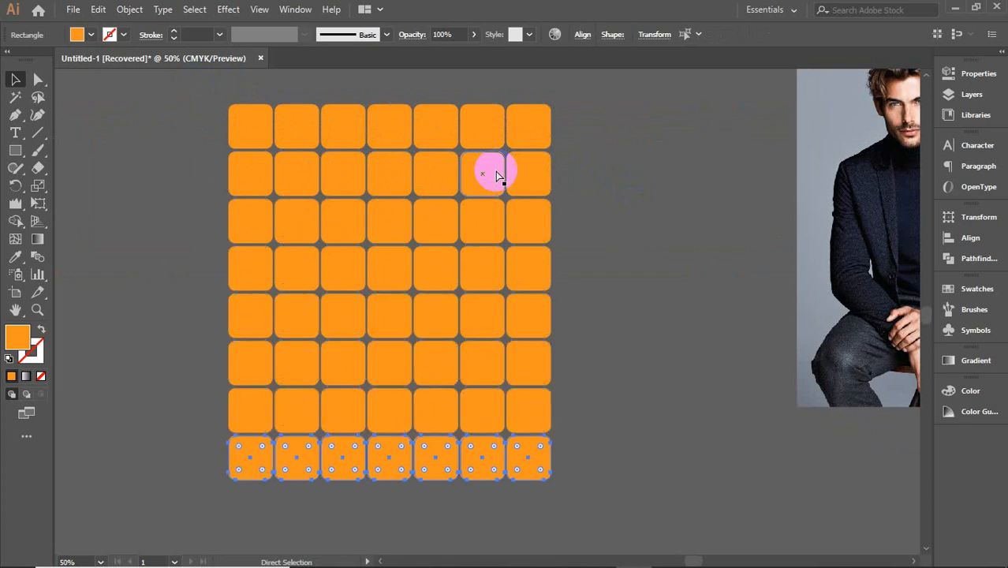
scroll(497, 174, down, 1)
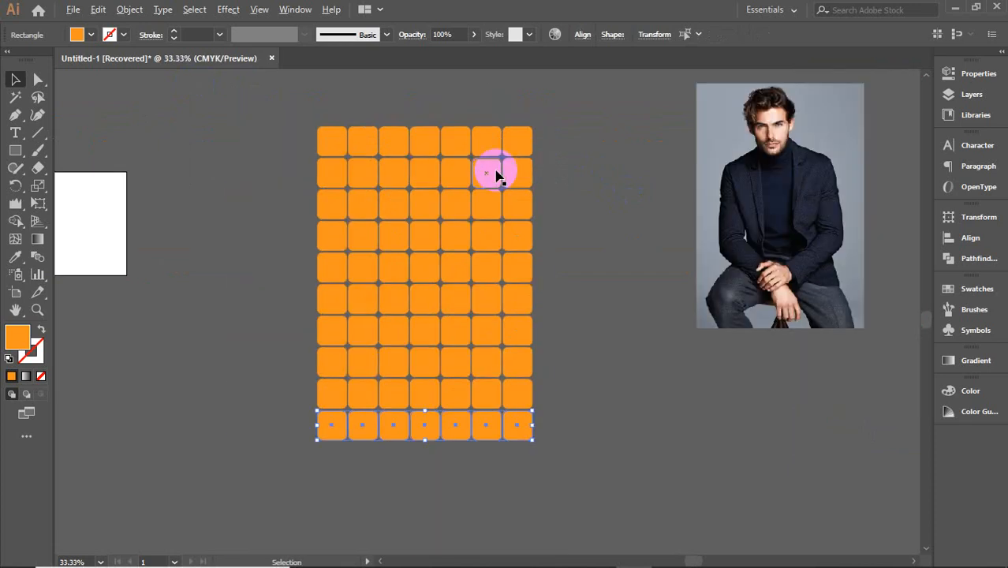
- Move the portrait photo behind the orange grid and enlarge it to cover the whole grid
click(644, 344)
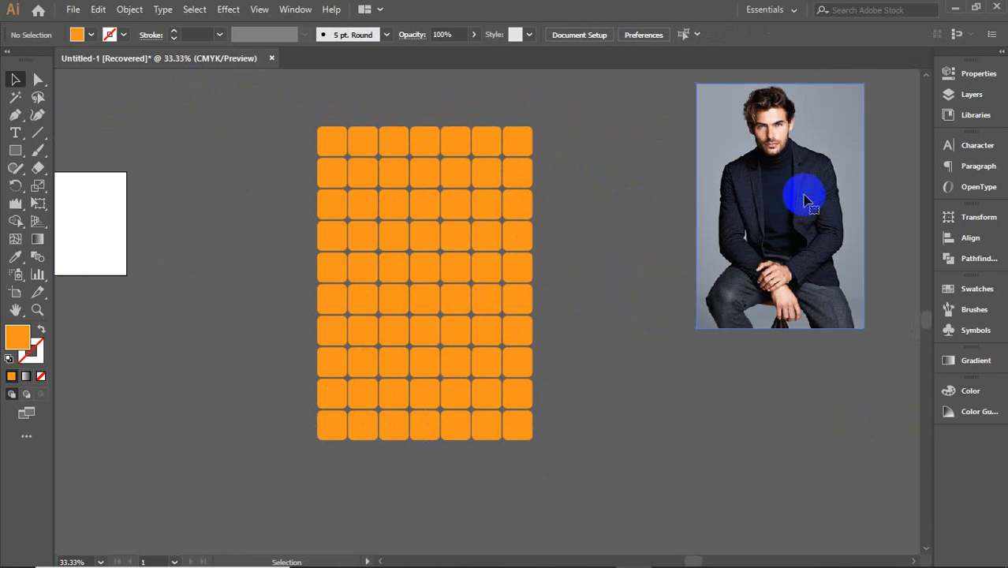
drag(808, 192, 426, 235)
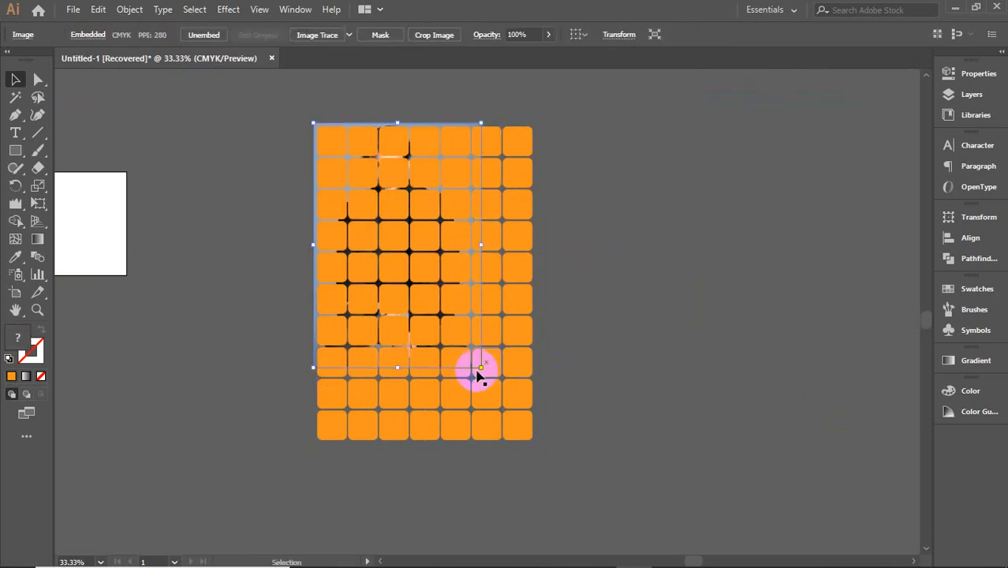
drag(478, 367, 546, 448)
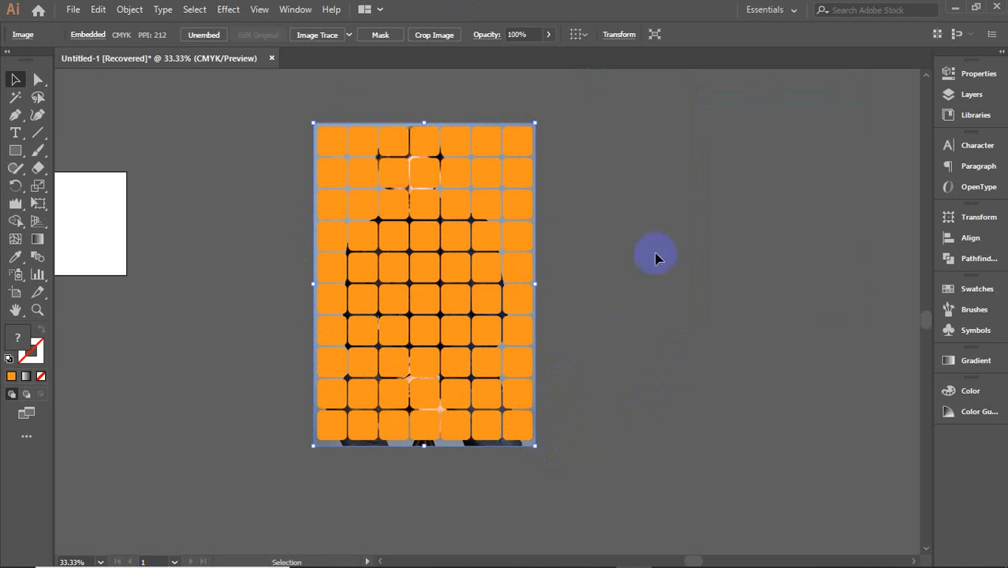
drag(535, 249, 817, 227)
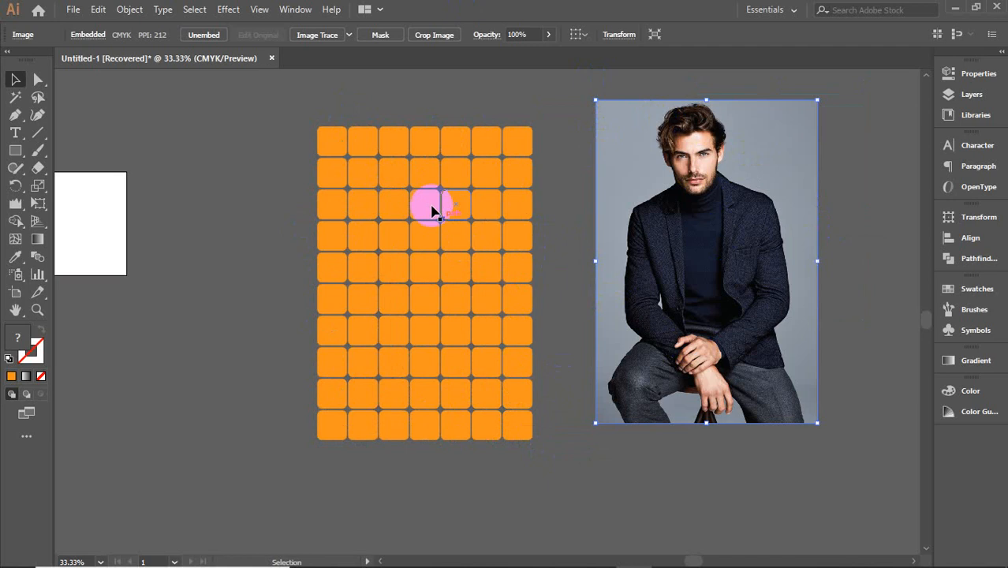
drag(692, 233, 692, 238)
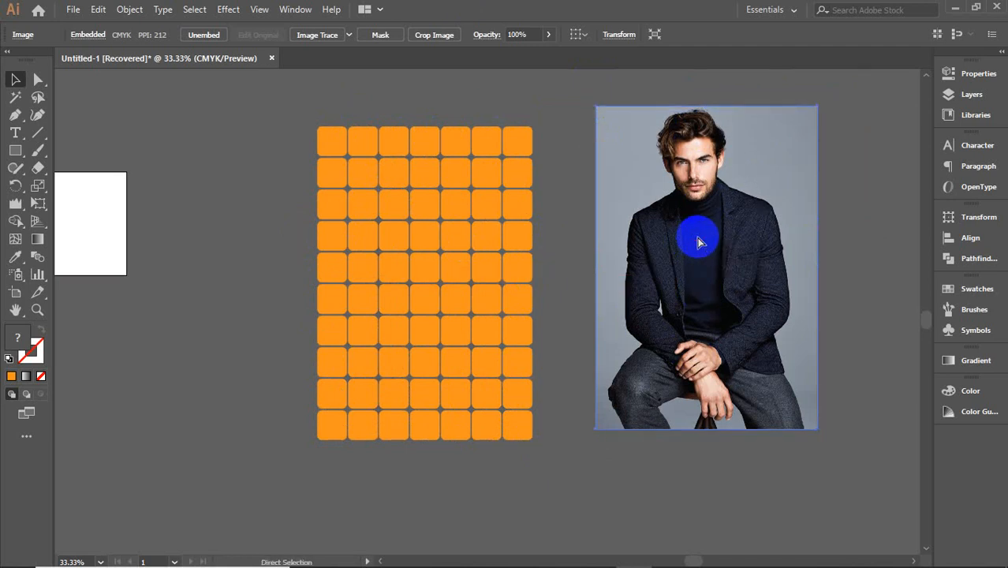
key(ctrl+z)
key(ctrl+z)
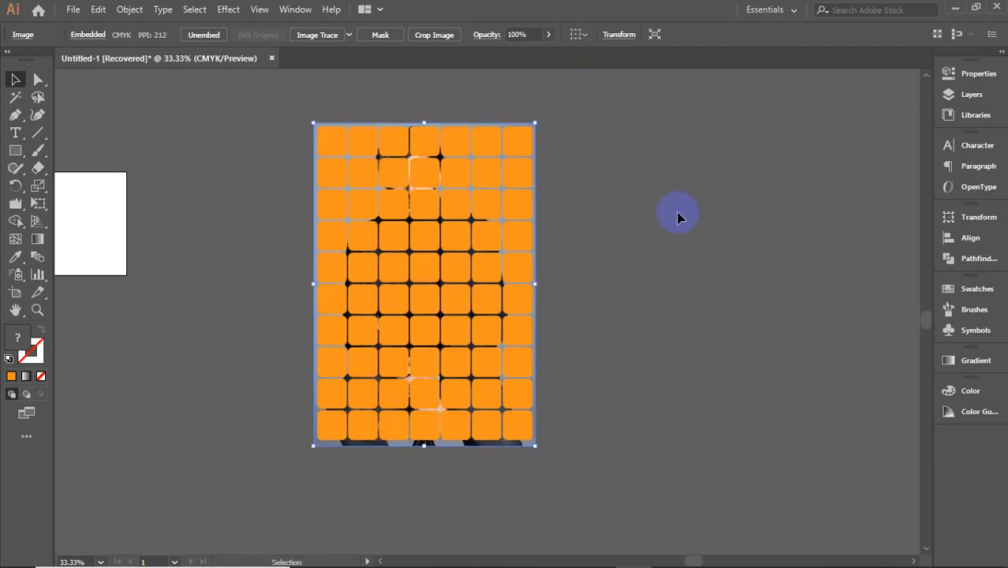
- Move the enlarged photo off the grid into the empty area to the right of it
click(619, 275)
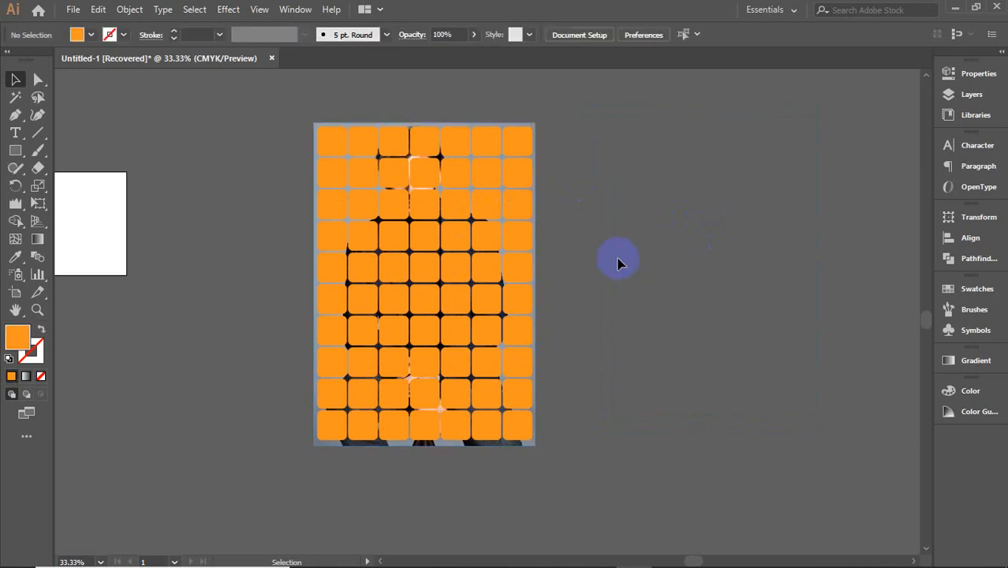
scroll(506, 221, up, 1)
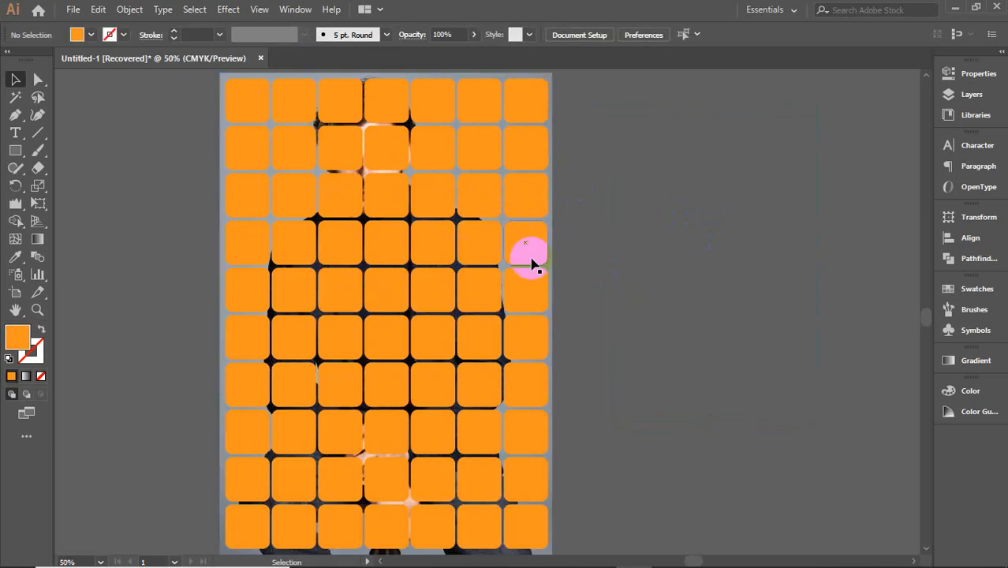
scroll(533, 263, down, 1)
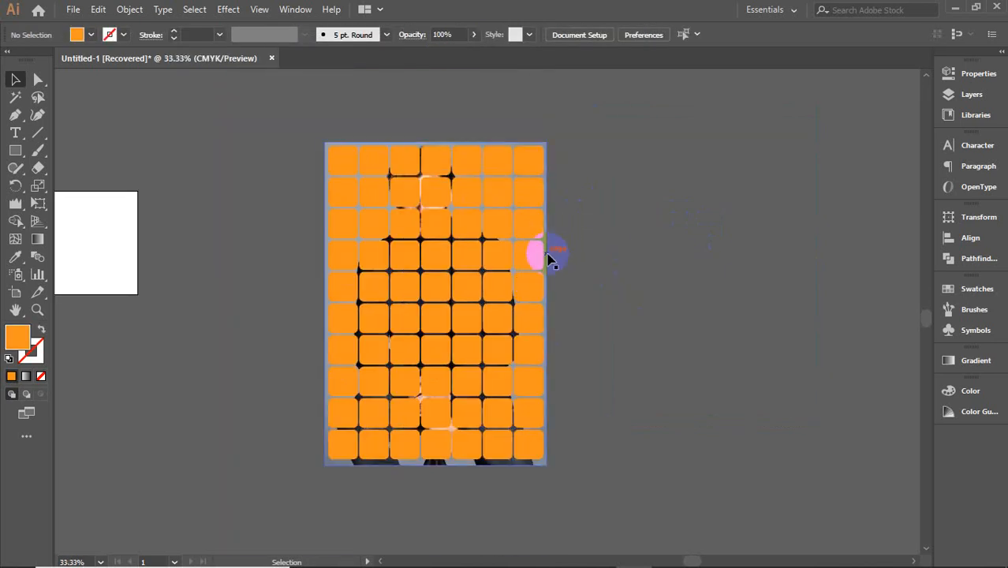
drag(550, 258, 884, 260)
- Select all squares of the grid and change their fill to red, trying cyan and dark blue first
drag(279, 123, 468, 393)
click(92, 35)
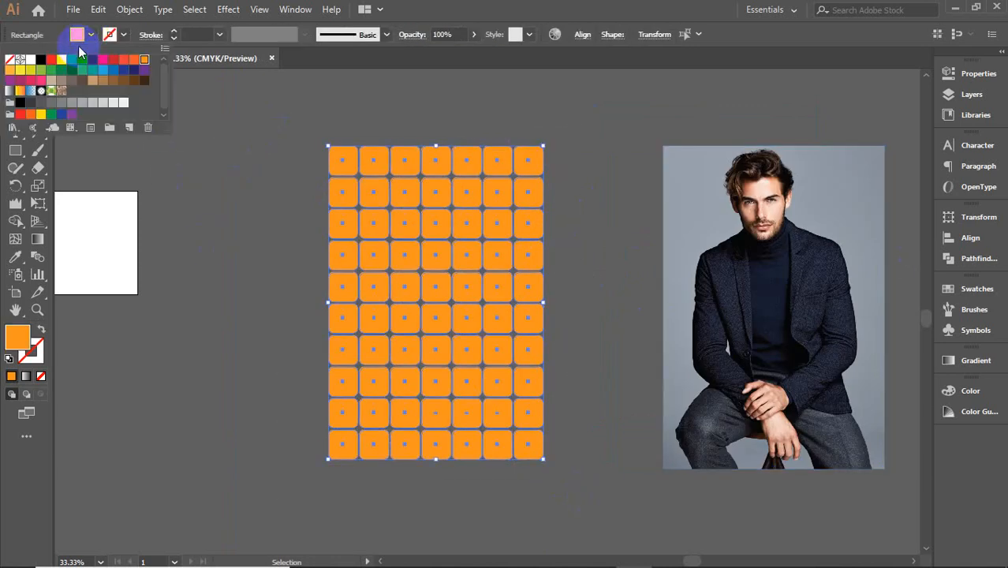
click(82, 59)
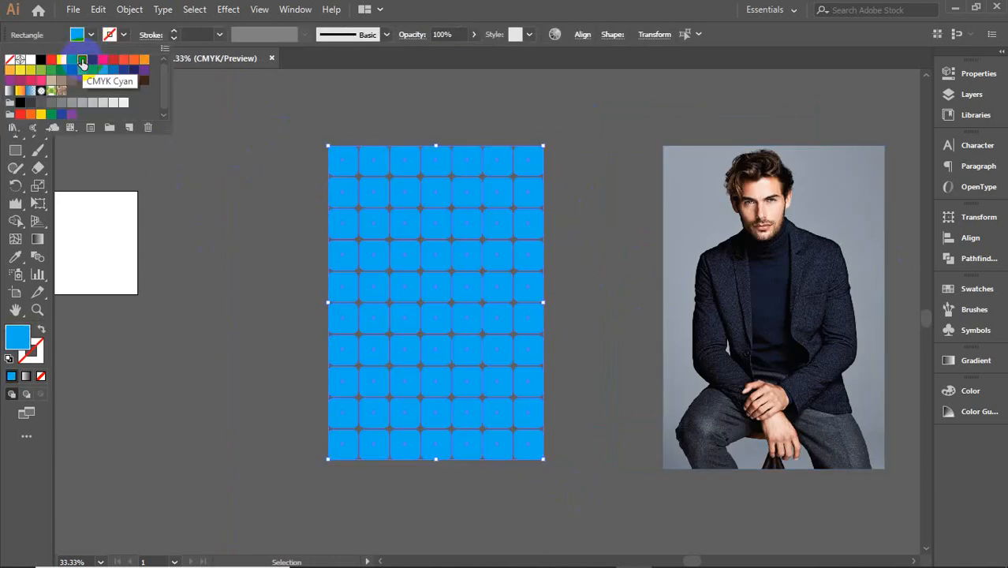
click(92, 60)
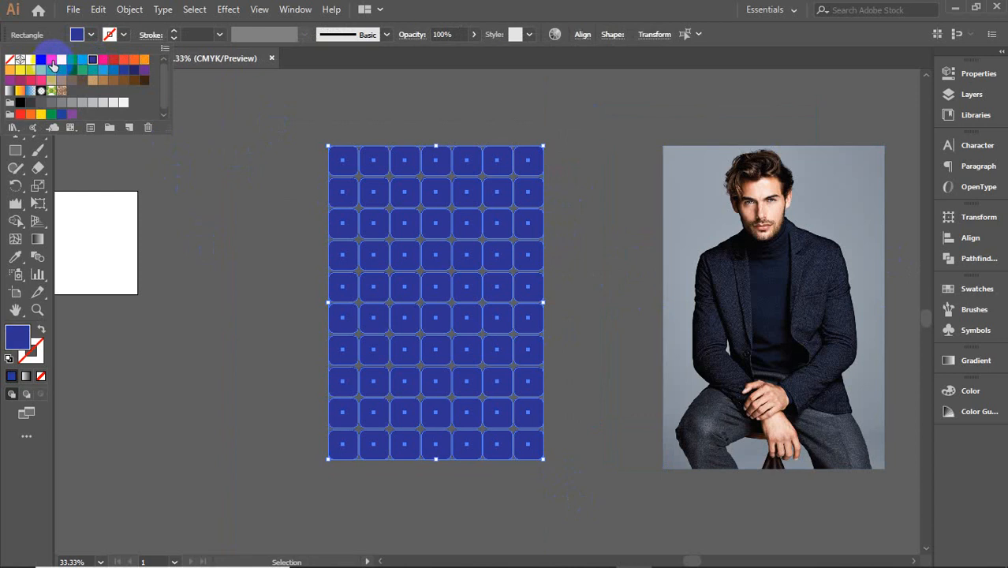
click(51, 61)
click(298, 151)
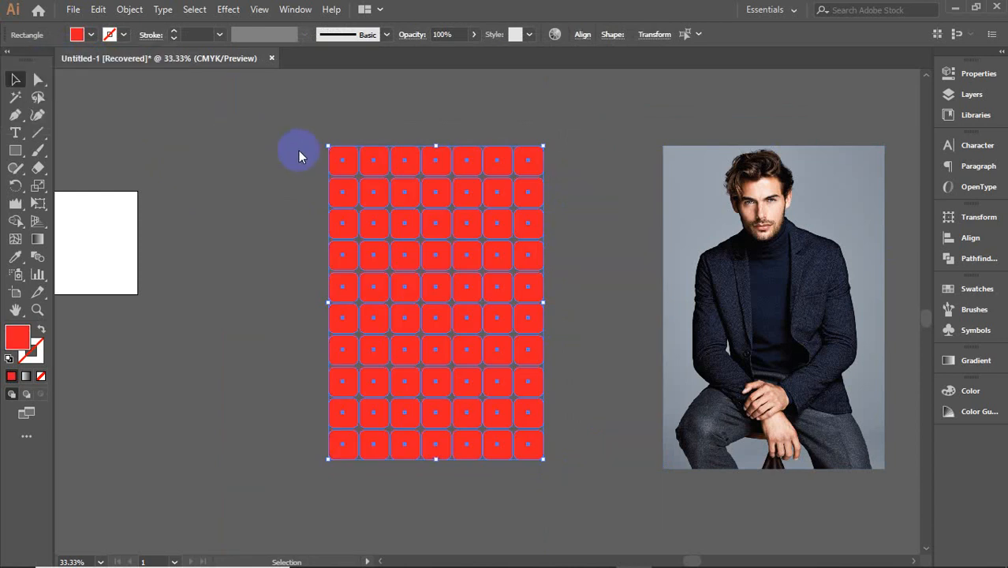
- Restore and narrow the Illustrator window to uncover the Google Meet call, and examine its list of participants
click(976, 7)
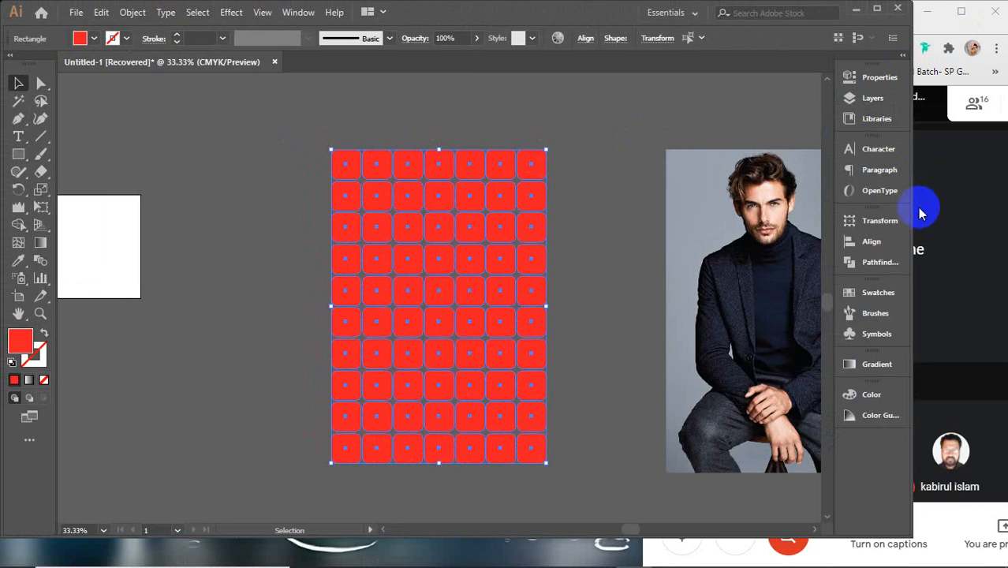
drag(913, 207, 652, 253)
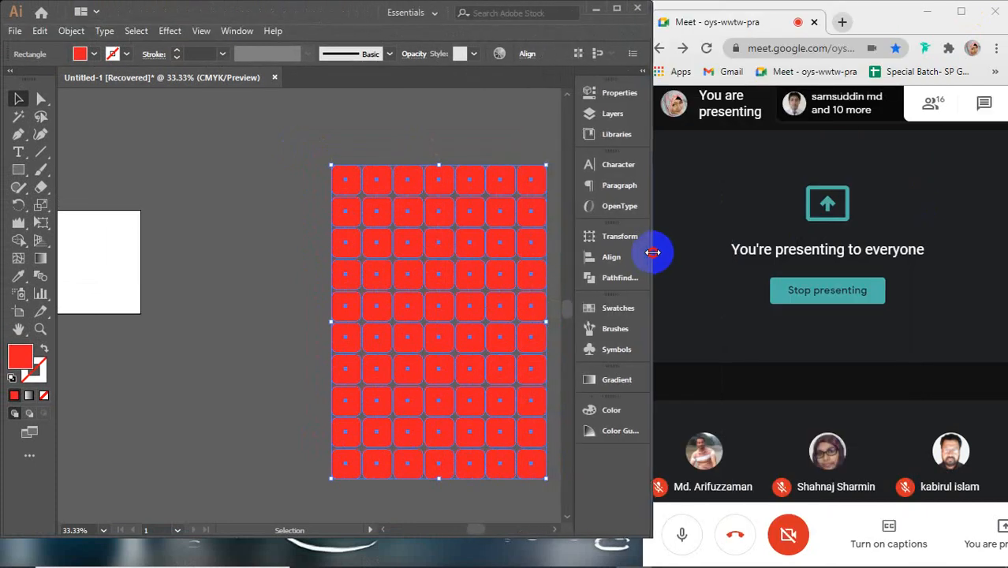
click(929, 107)
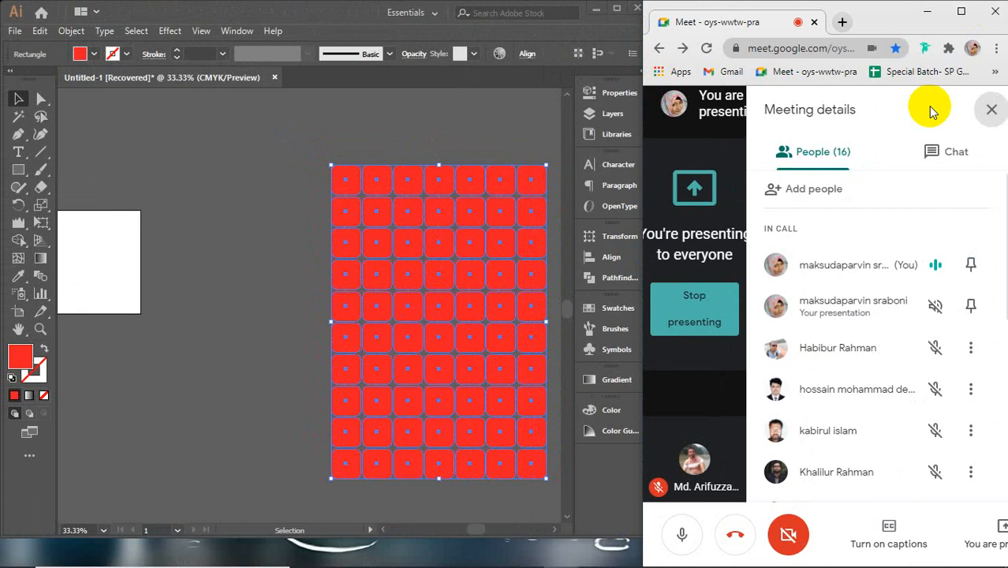
scroll(909, 317, down, 2)
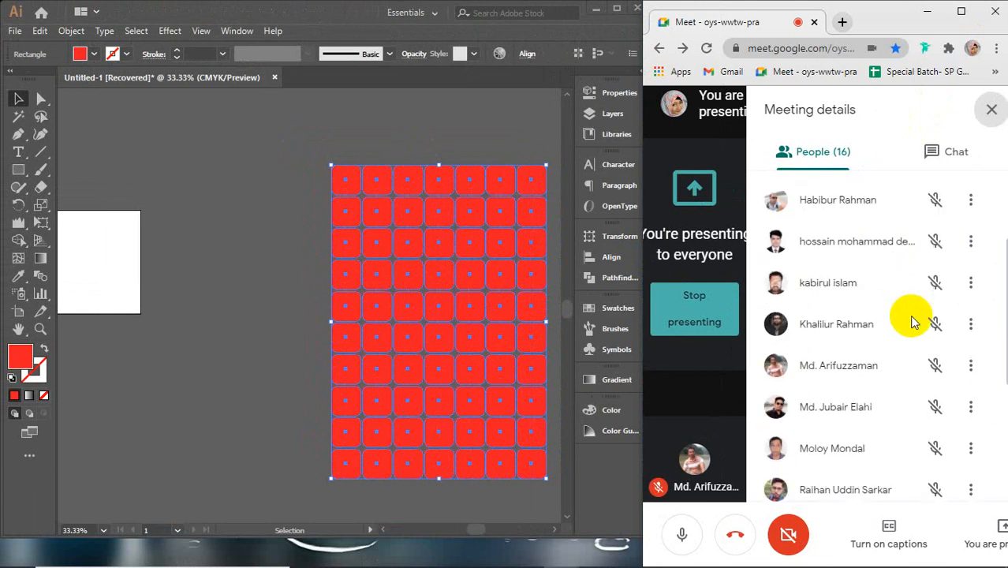
scroll(915, 323, down, 2)
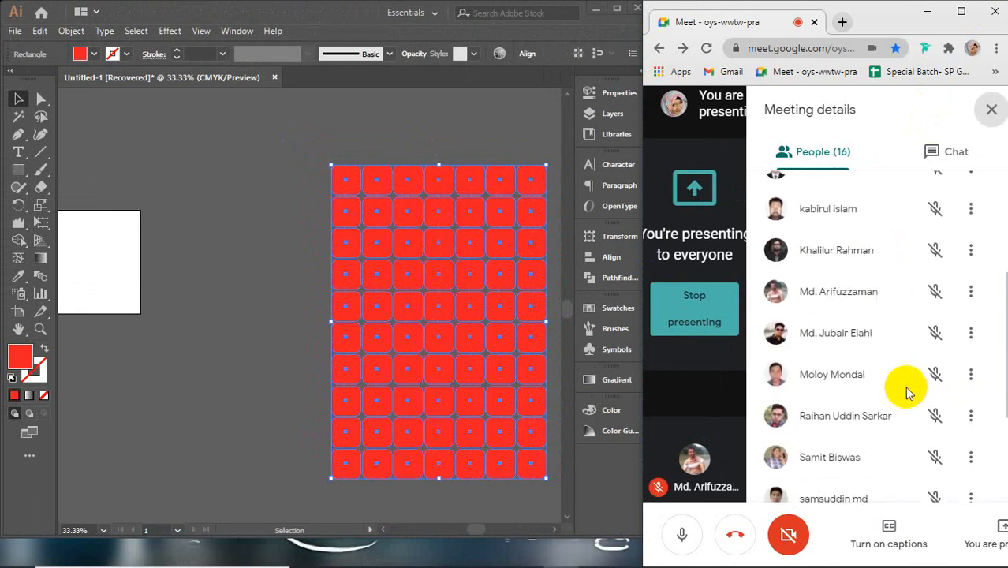
scroll(906, 392, down, 2)
scroll(907, 392, down, 3)
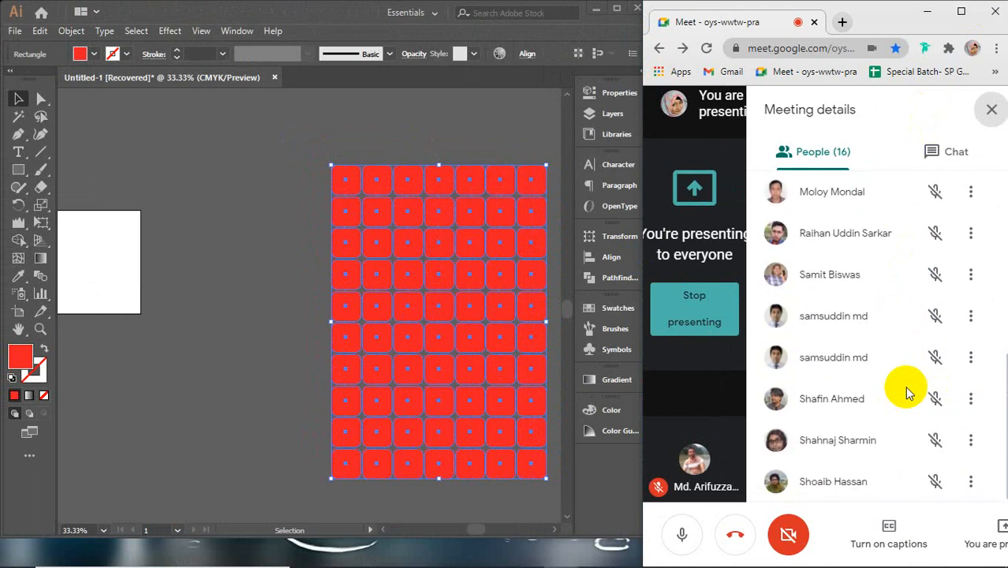
scroll(826, 382, up, 3)
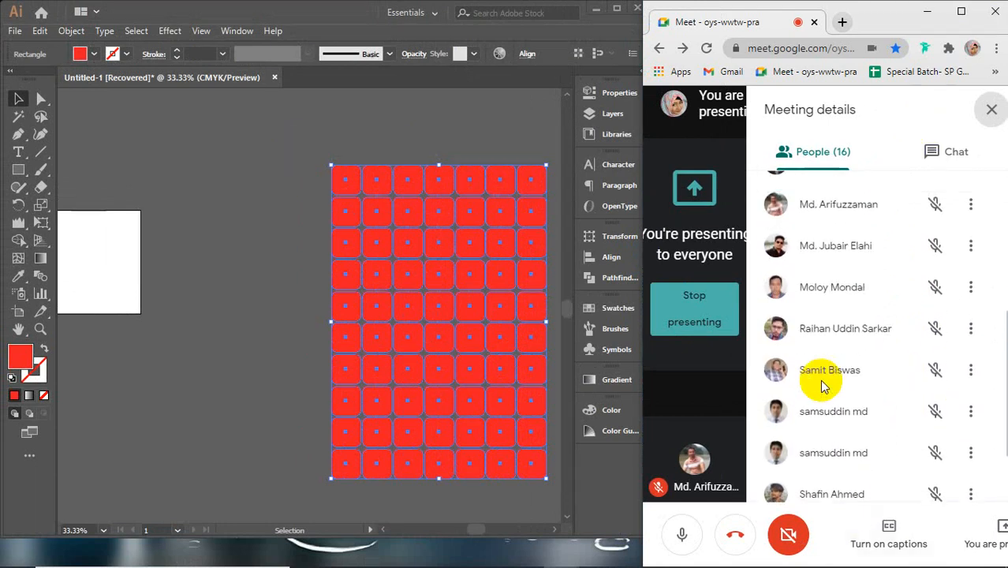
- Look through the remaining participants of the meeting, close the list, and widen the Illustrator window again
scroll(820, 385, up, 1)
scroll(820, 385, up, 2)
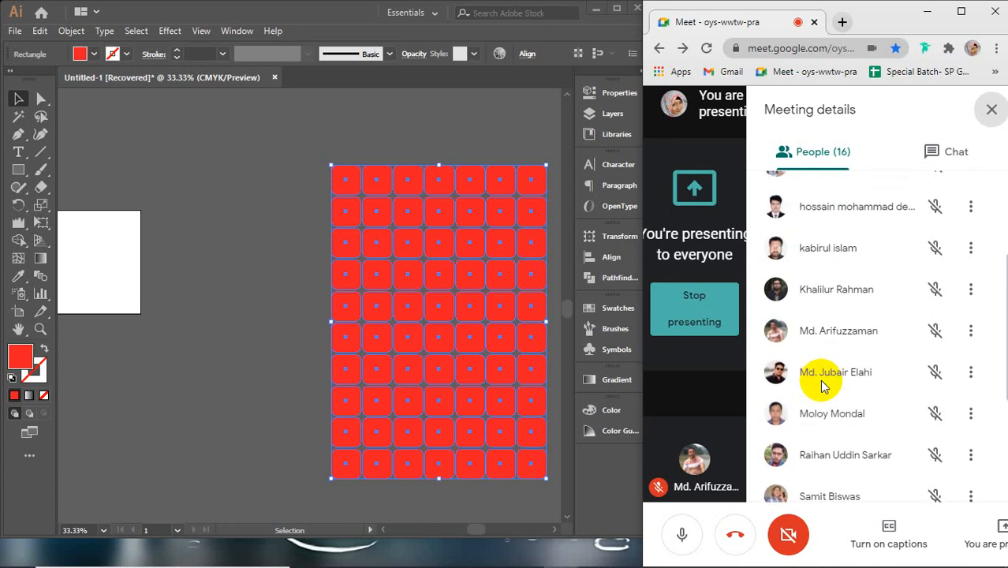
scroll(820, 385, up, 2)
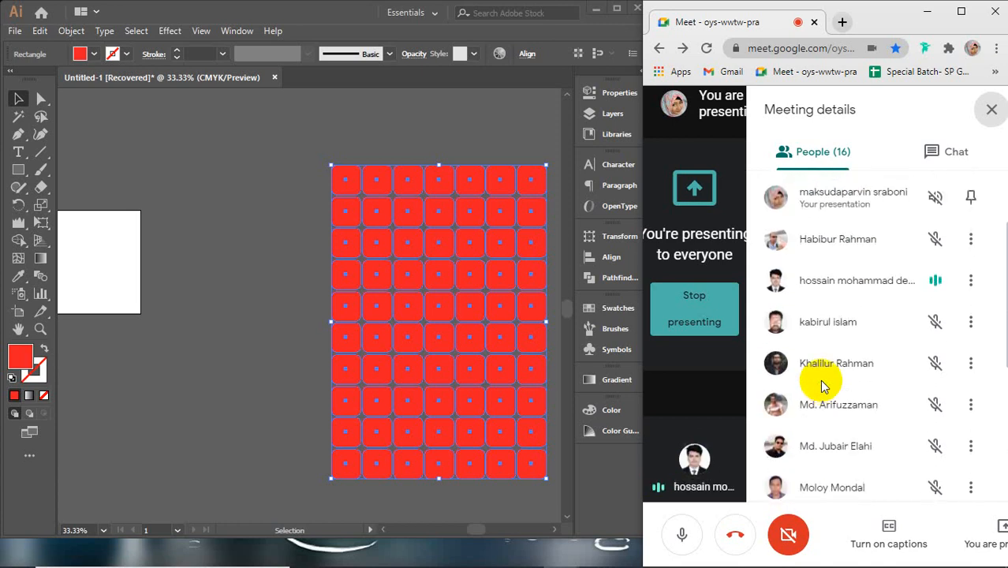
mouse_move(798, 566)
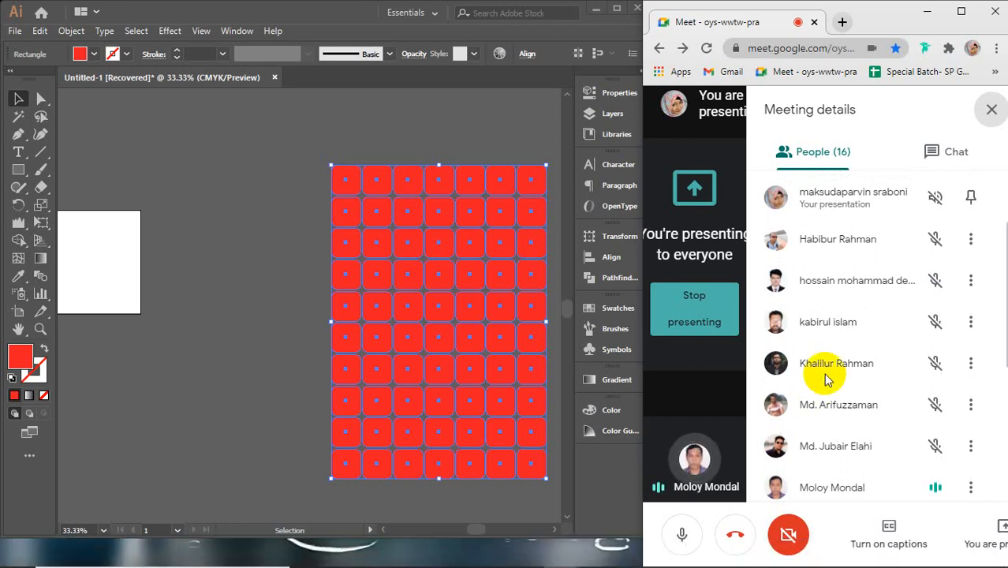
scroll(825, 379, down, 4)
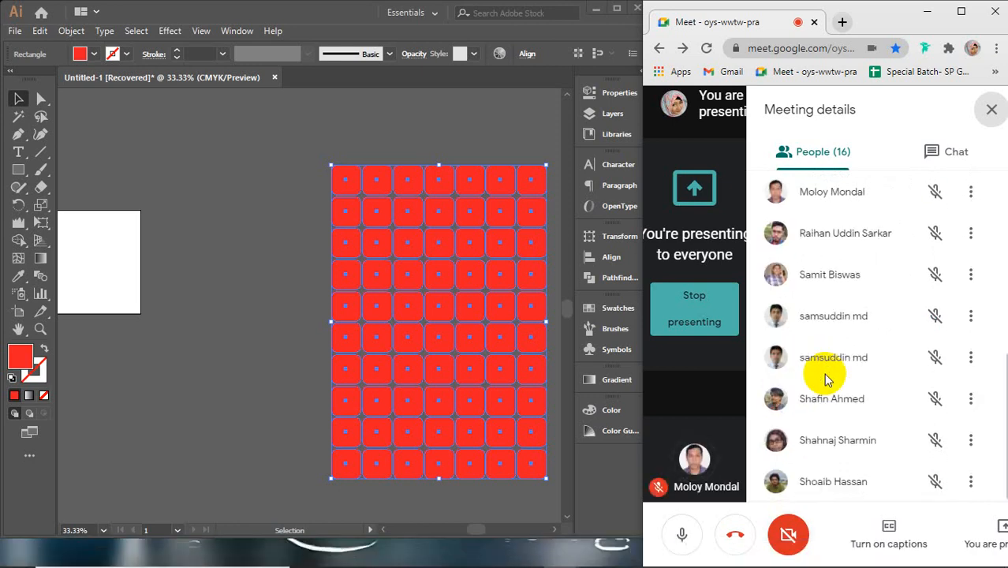
scroll(825, 379, up, 10)
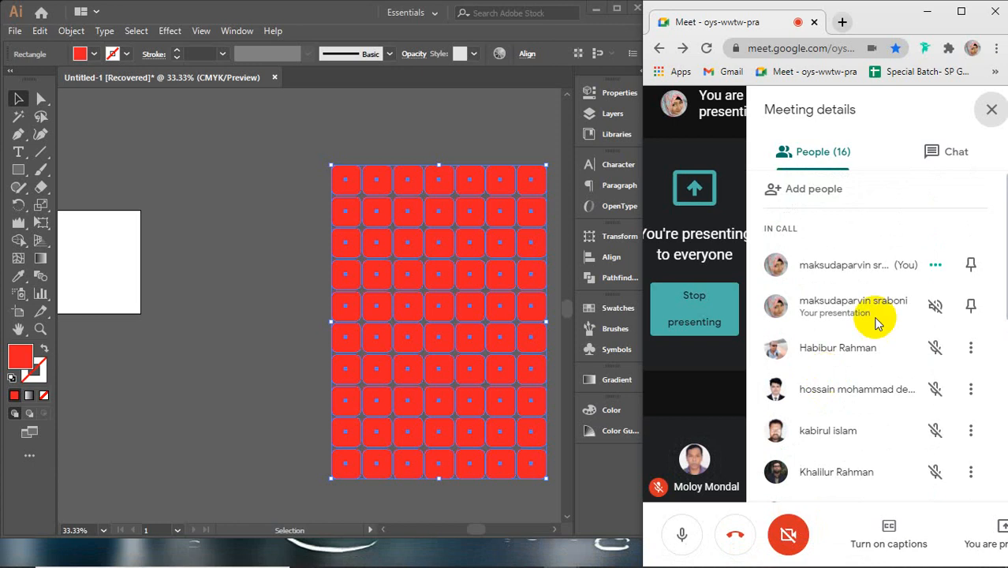
click(991, 110)
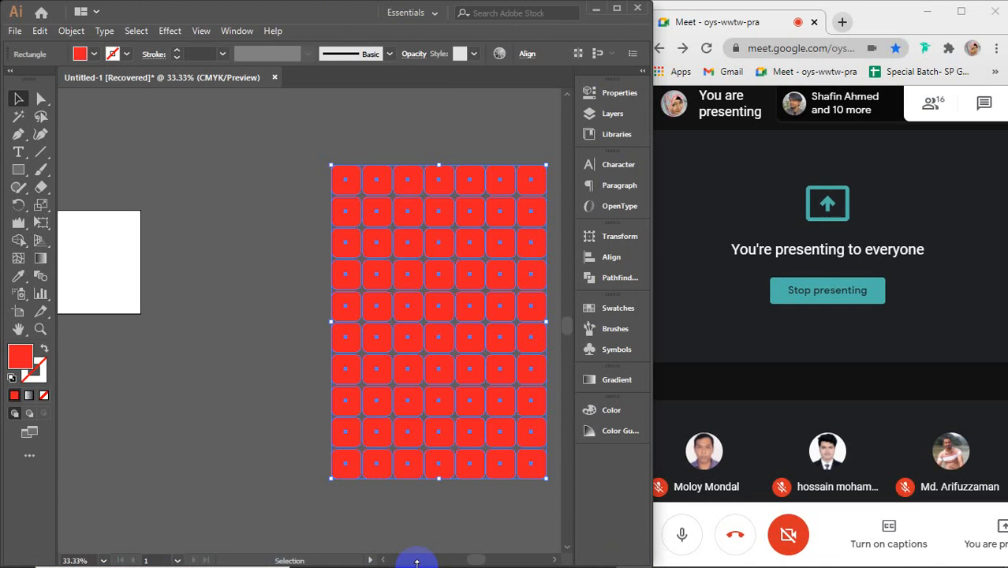
drag(653, 371, 943, 363)
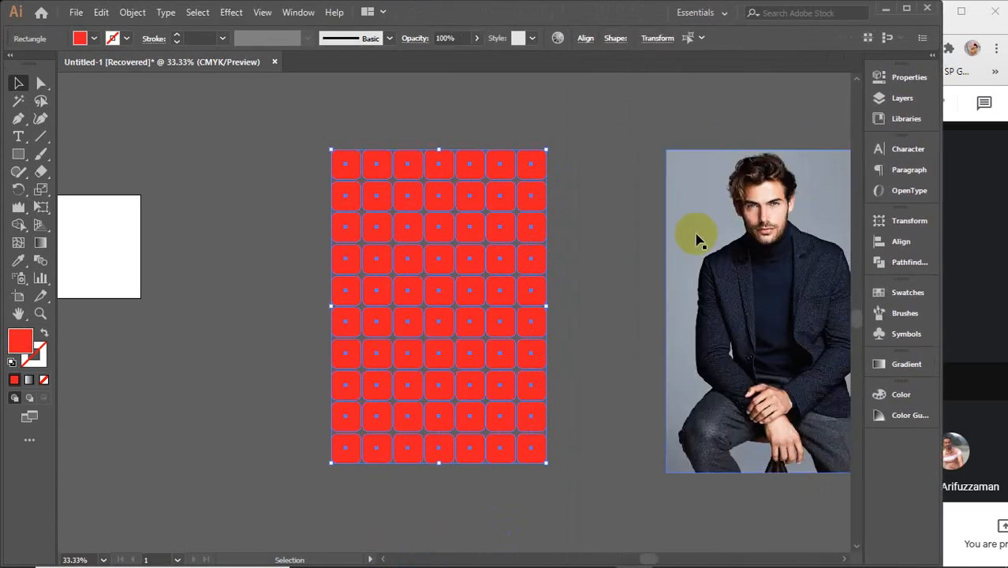
click(599, 202)
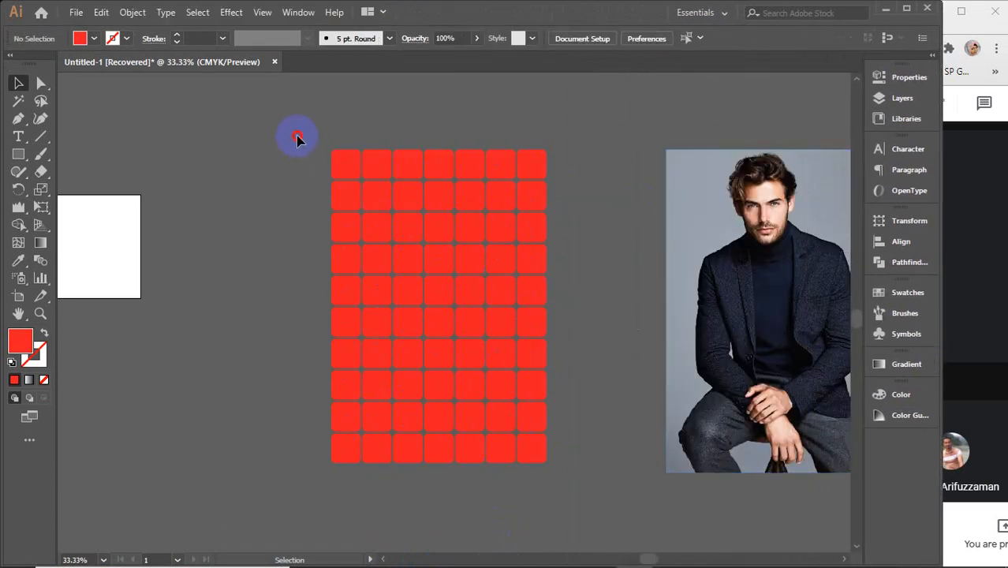
drag(297, 137, 505, 386)
click(573, 203)
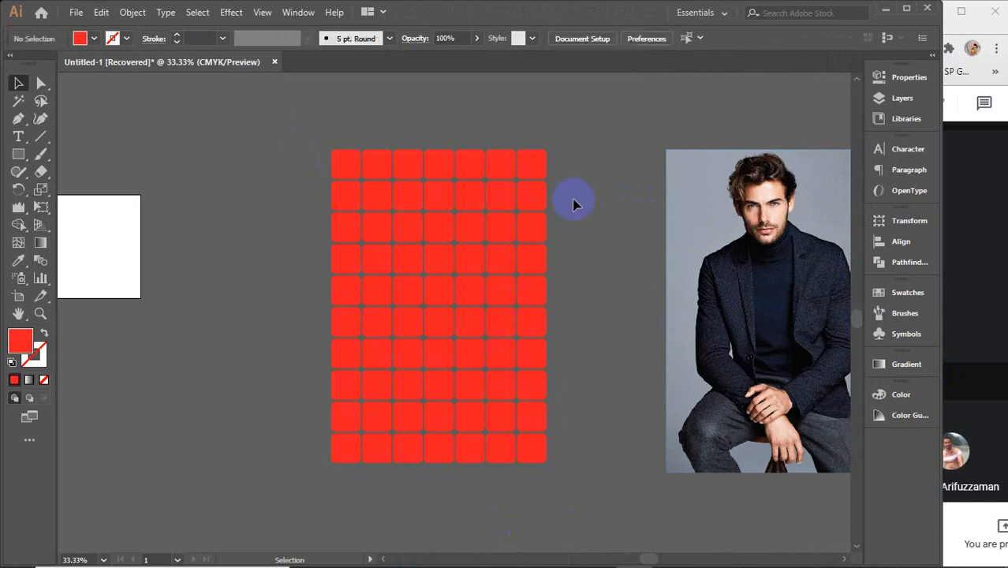
mouse_move(438, 164)
mouse_down()
mouse_move(458, 175)
mouse_move(435, 164)
mouse_up()
click(307, 144)
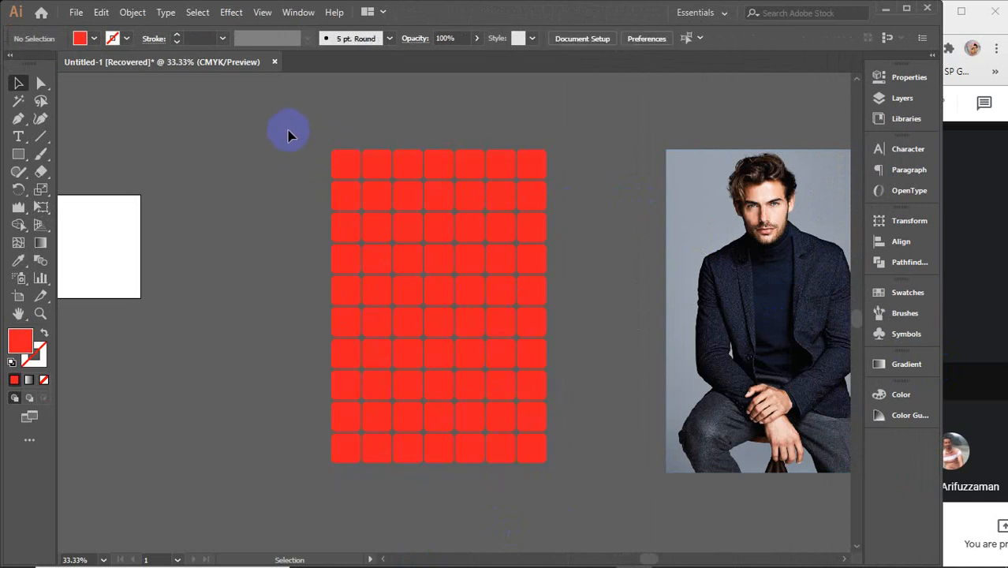
drag(288, 136, 573, 479)
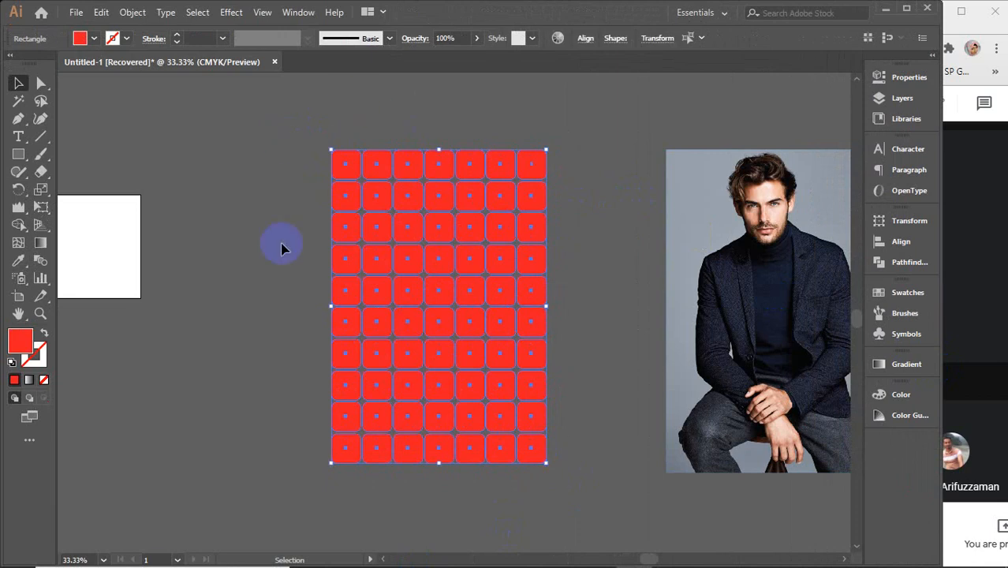
drag(445, 224, 446, 224)
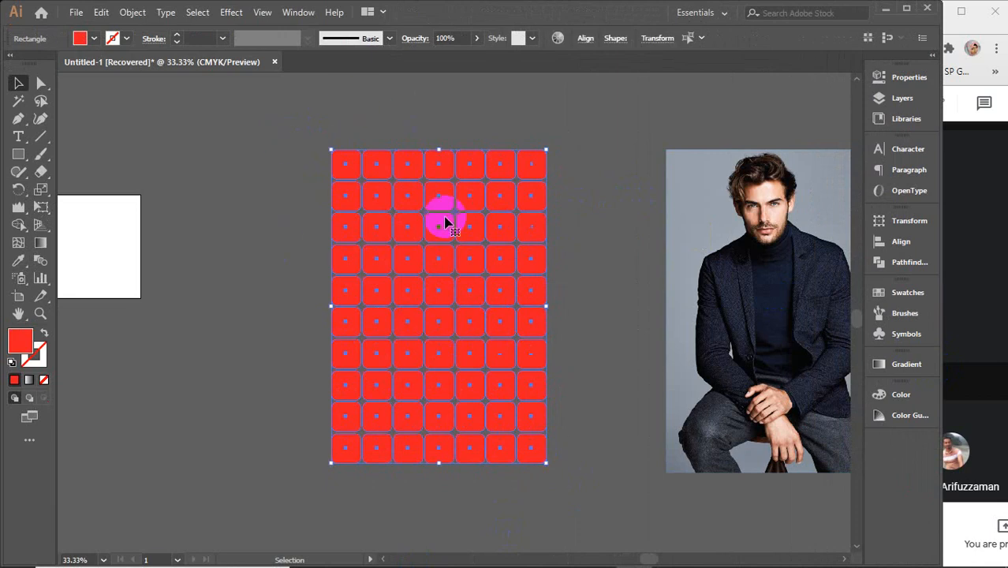
- Move the portrait photo behind the red grid and nudge it up and slightly left so it surrounds all squares
drag(798, 262, 469, 262)
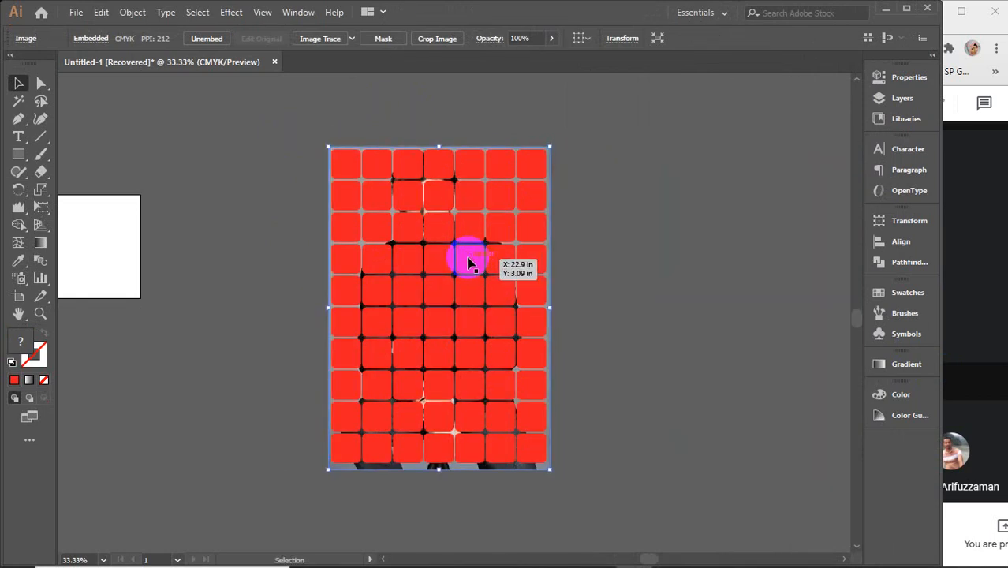
key(Up)
key(Up)
key(Up)
key(Up)
key(Up)
key(Up)
key(Up)
key(Up)
key(Up)
key(Up)
key(Up)
key(Up)
key(Up)
key(Up)
key(Up)
key(Left)
key(Left)
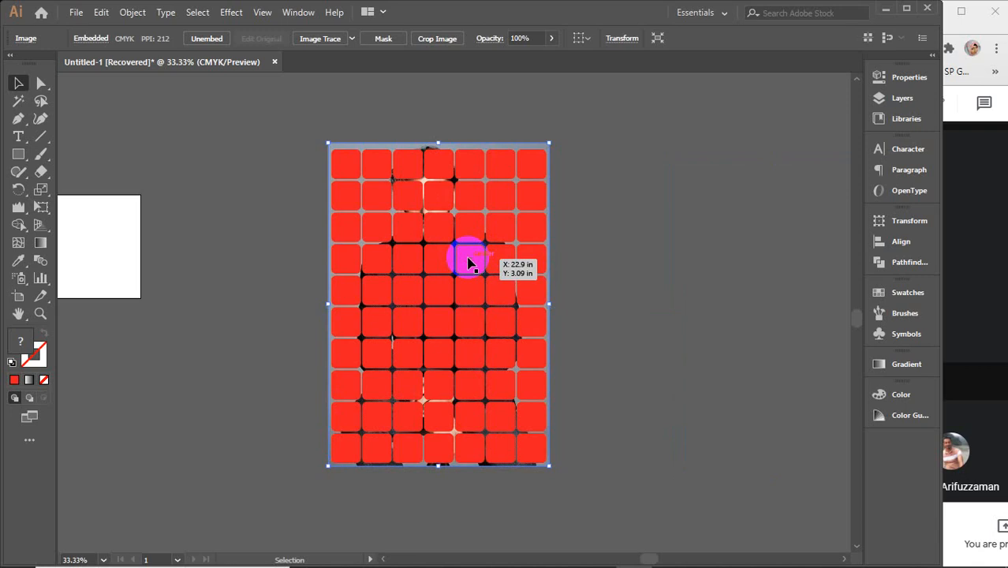
- Try to make a clipping mask from the ungrouped squares and the photo, and undo it
click(252, 131)
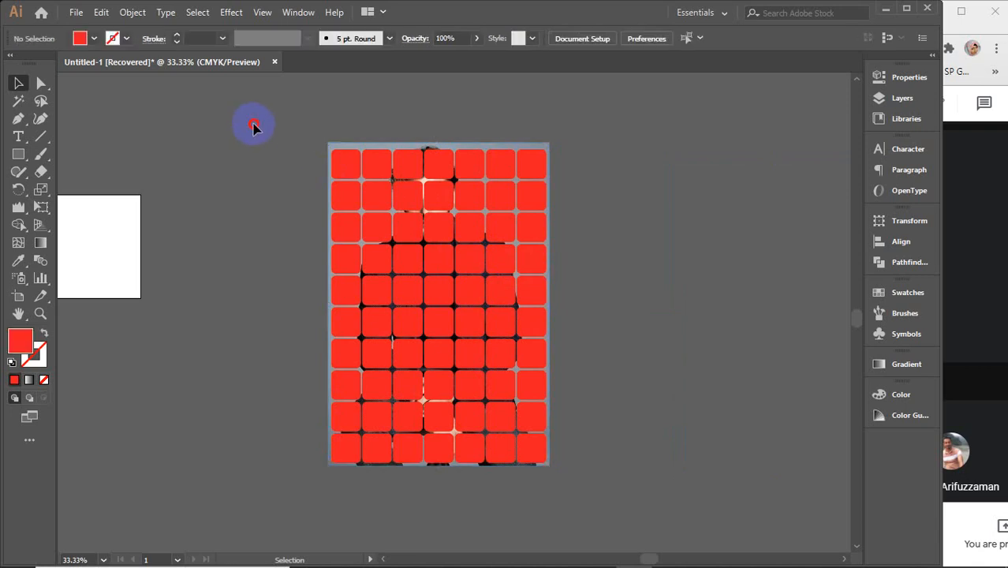
drag(253, 128, 580, 434)
right_click(457, 294)
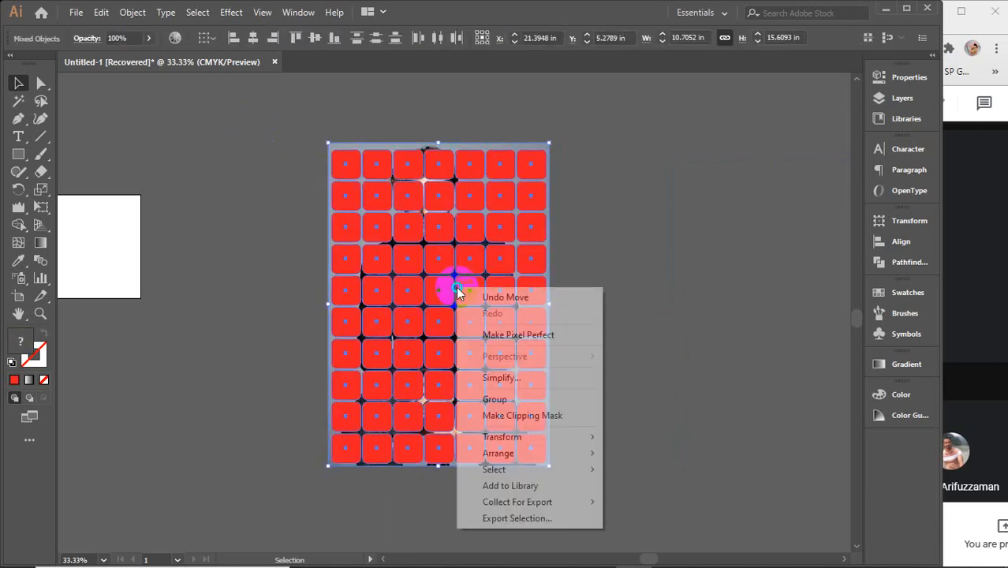
click(521, 417)
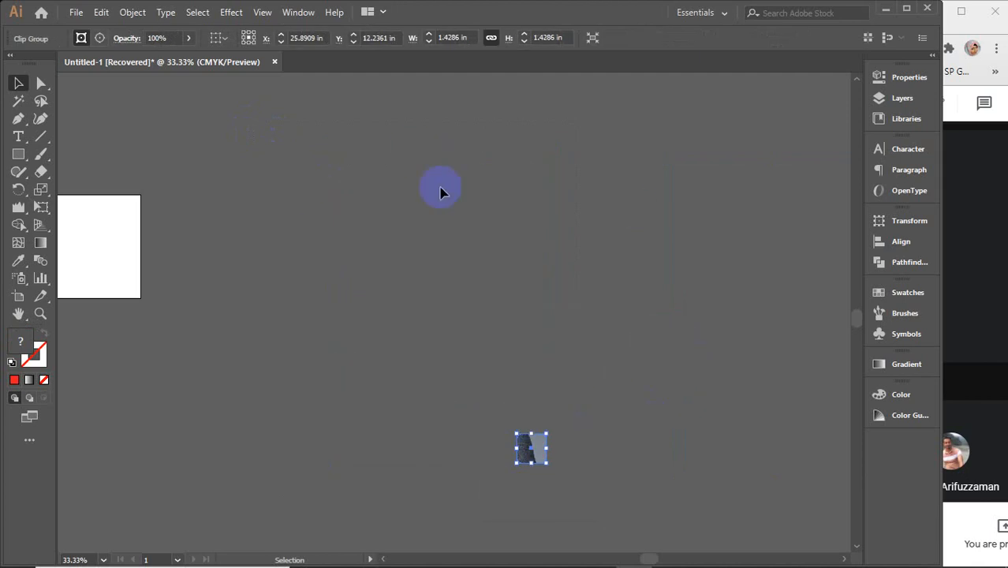
click(727, 256)
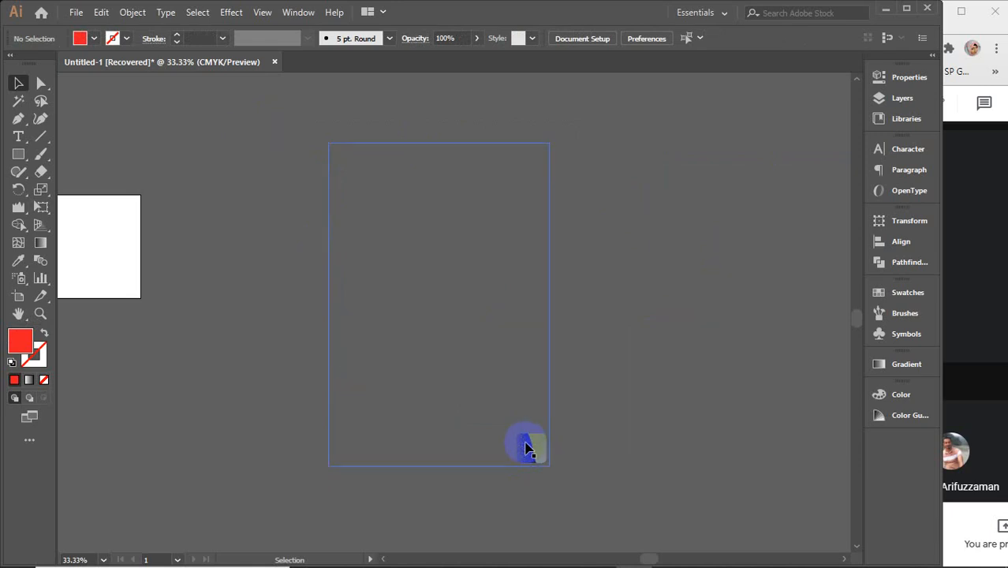
key(ctrl+z)
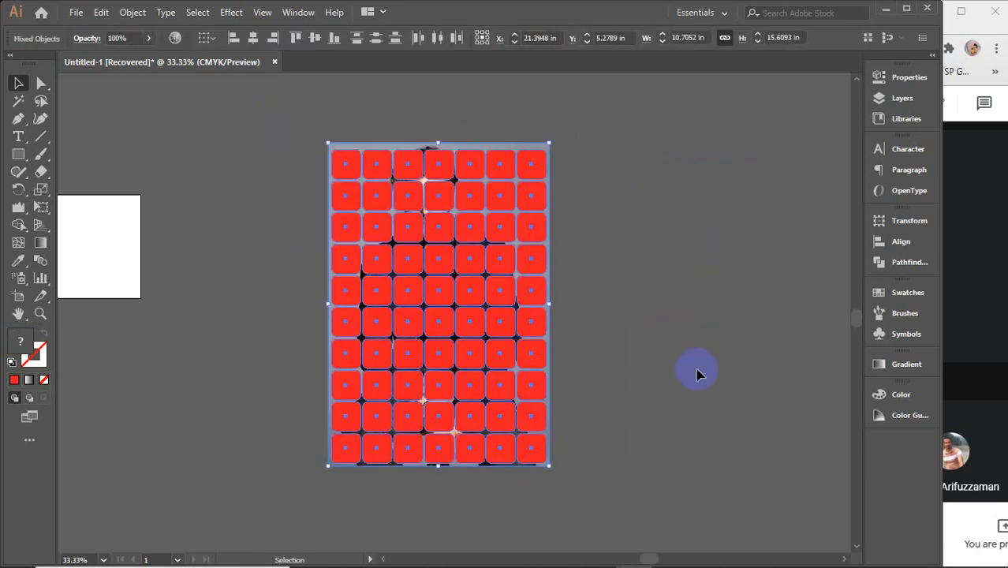
- Move the photo off the grid to the empty area on its right, and group all the red squares
click(697, 369)
drag(551, 310, 842, 310)
drag(298, 124, 557, 477)
click(499, 301)
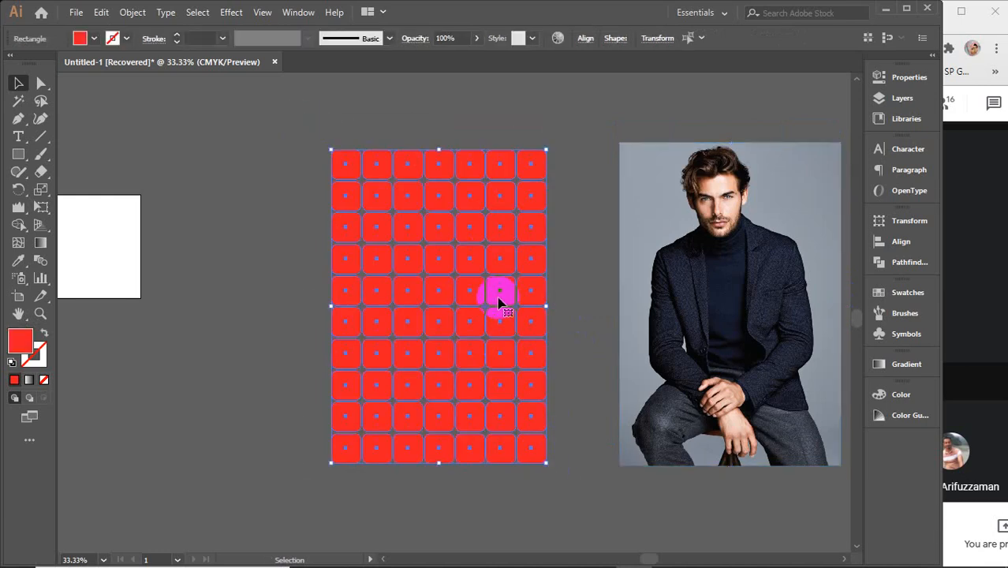
right_click(498, 301)
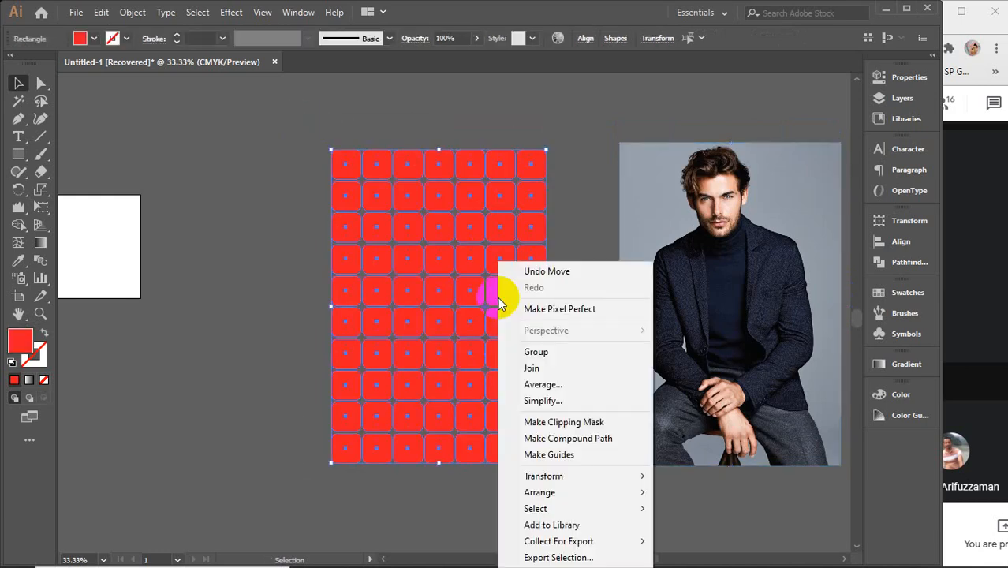
click(544, 353)
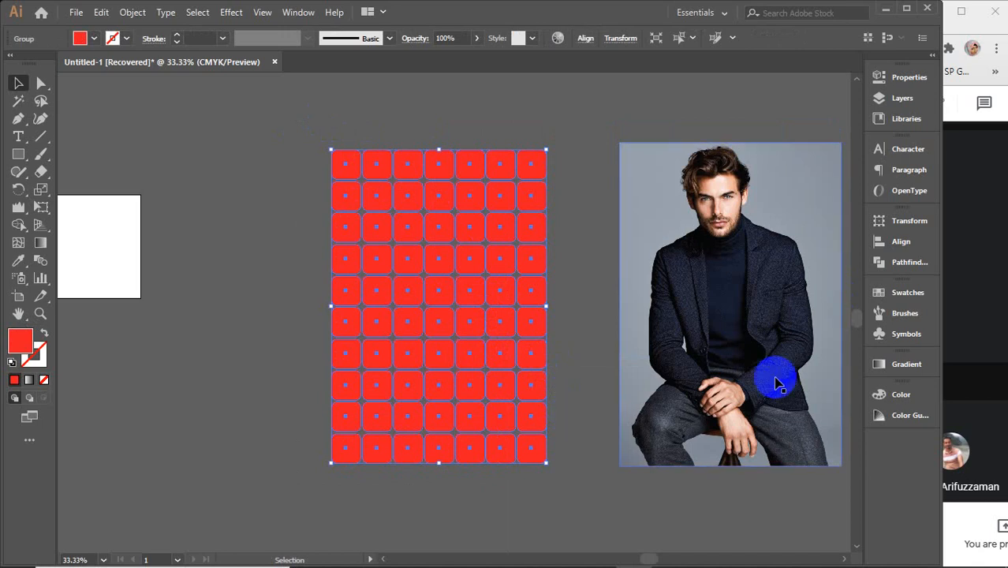
- Place the photo behind the grouped grid again and nudge it slightly down
drag(812, 363, 520, 377)
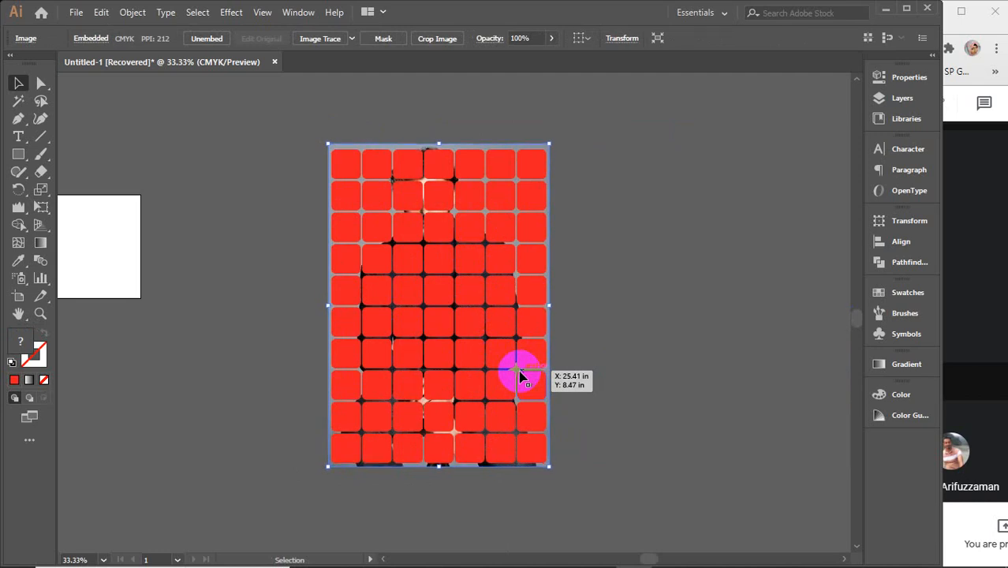
key(Down)
key(Down)
- Try to make a clipping mask from the grouped grid and the photo, declining to mask with the complex object
drag(268, 129, 585, 382)
right_click(465, 294)
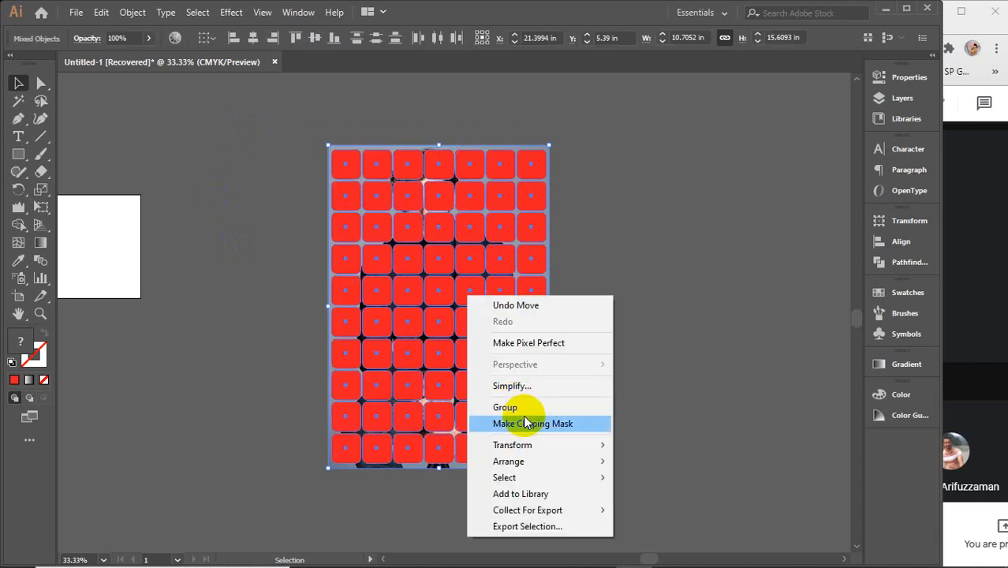
click(525, 423)
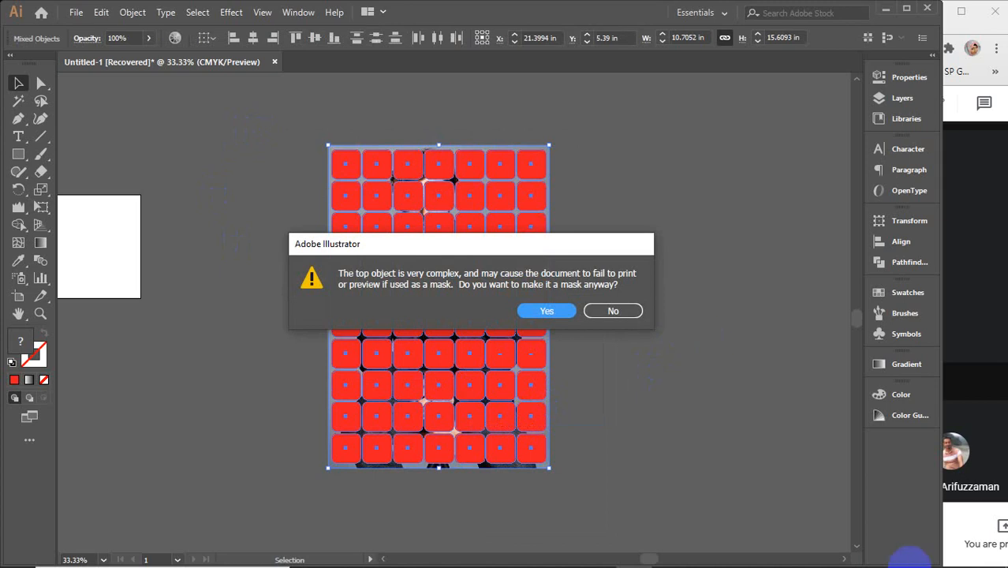
click(878, 553)
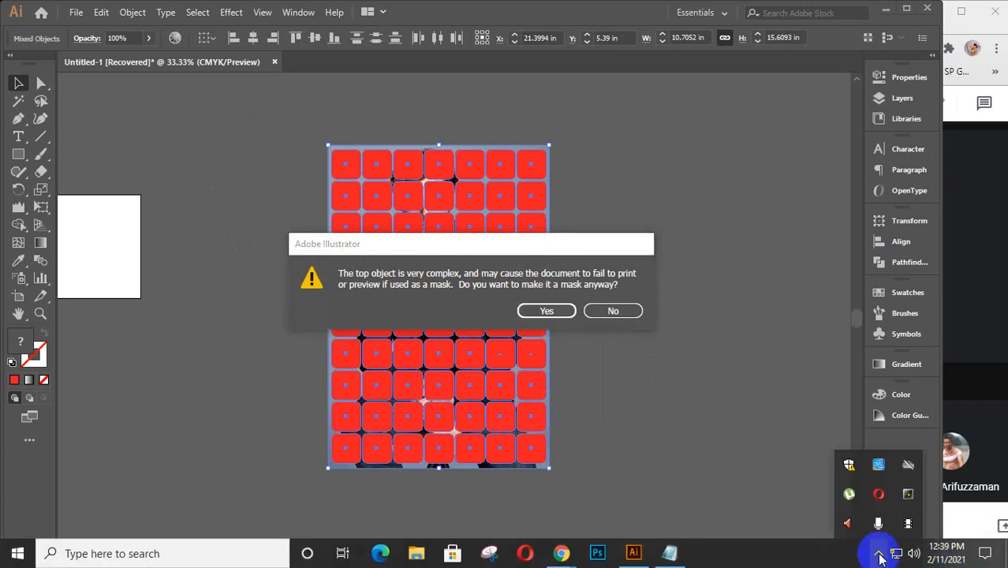
click(906, 525)
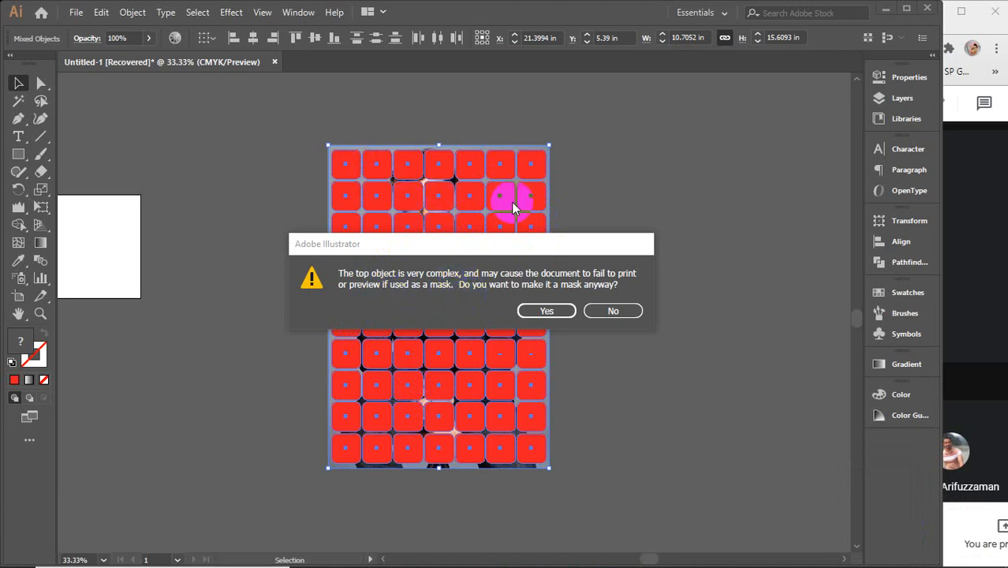
click(620, 313)
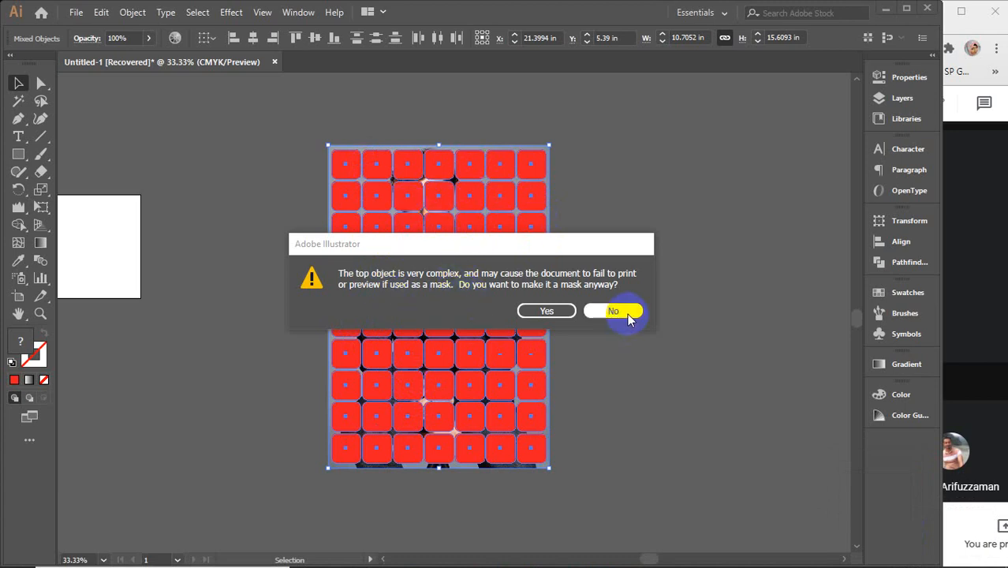
click(622, 359)
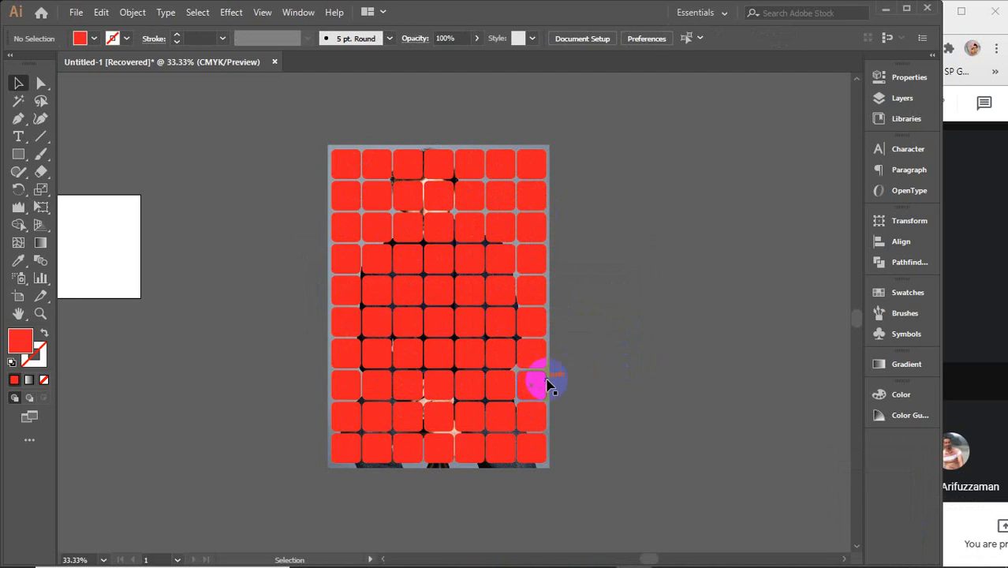
- Move the photo back out to the right of the grid and ungroup the red squares
drag(552, 384, 819, 374)
click(462, 209)
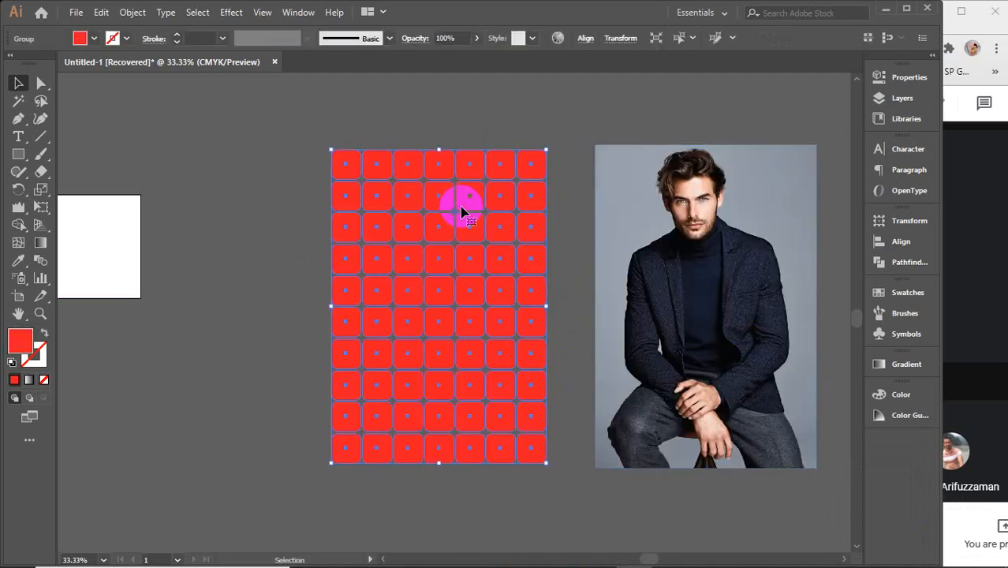
right_click(462, 210)
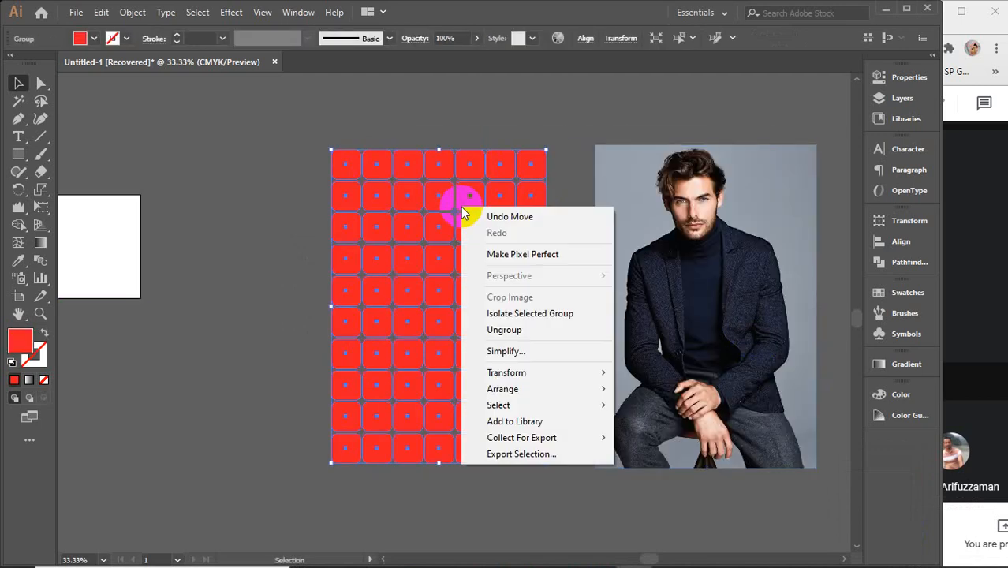
click(495, 328)
click(272, 178)
- Duplicate the whole grid of red squares and the portrait photo, placing both copies to the right of the originals
drag(270, 142, 554, 497)
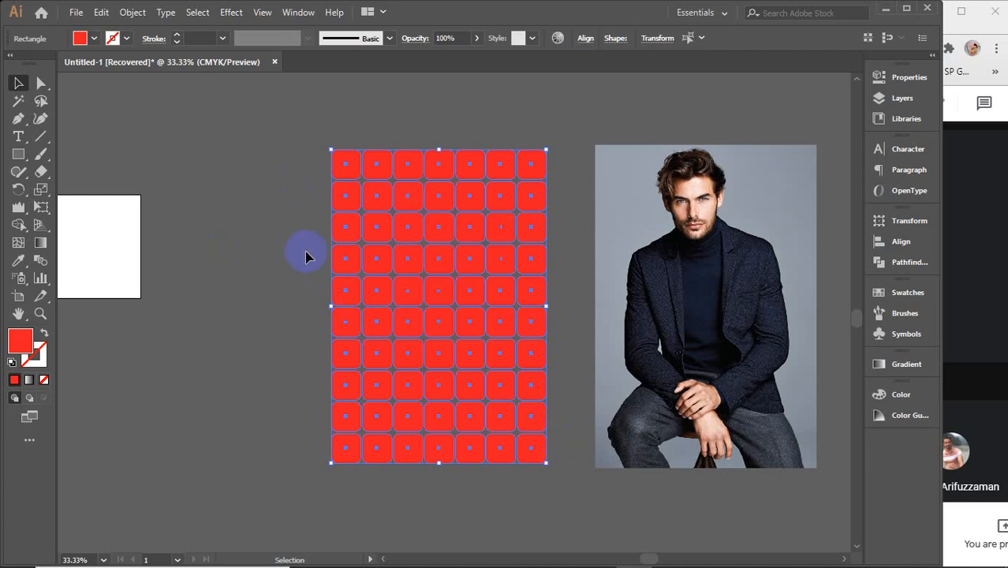
scroll(288, 252, down, 2)
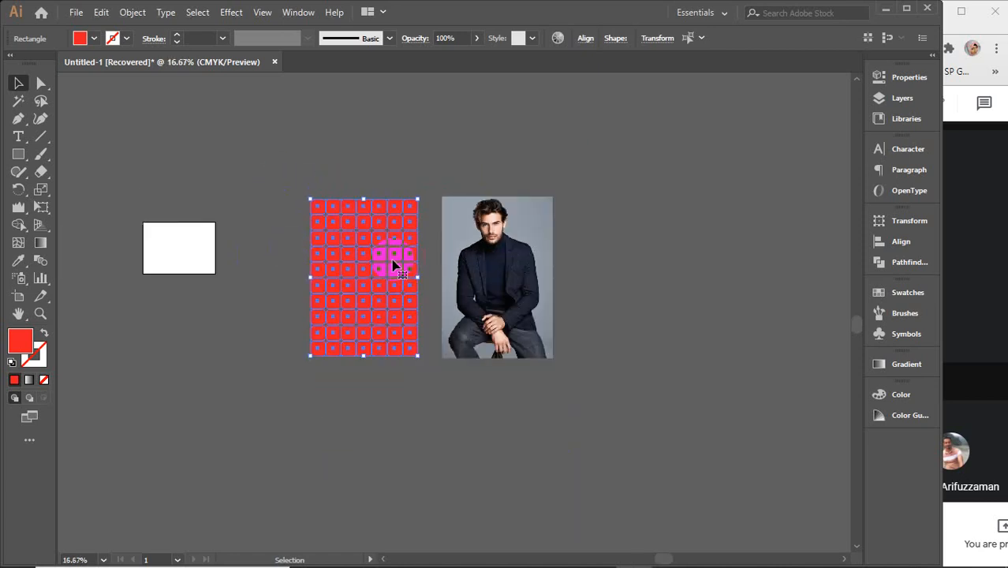
drag(379, 263, 661, 262)
drag(486, 270, 761, 273)
- Try to merge the original grid's red squares with the Shape Builder tool, starting from the first square
scroll(356, 272, up, 2)
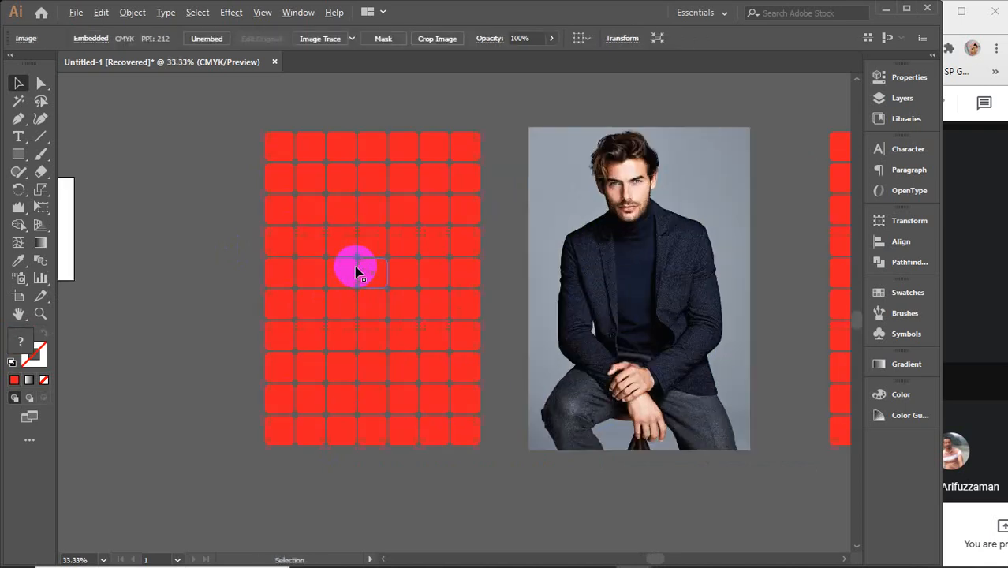
drag(223, 114, 499, 517)
click(18, 224)
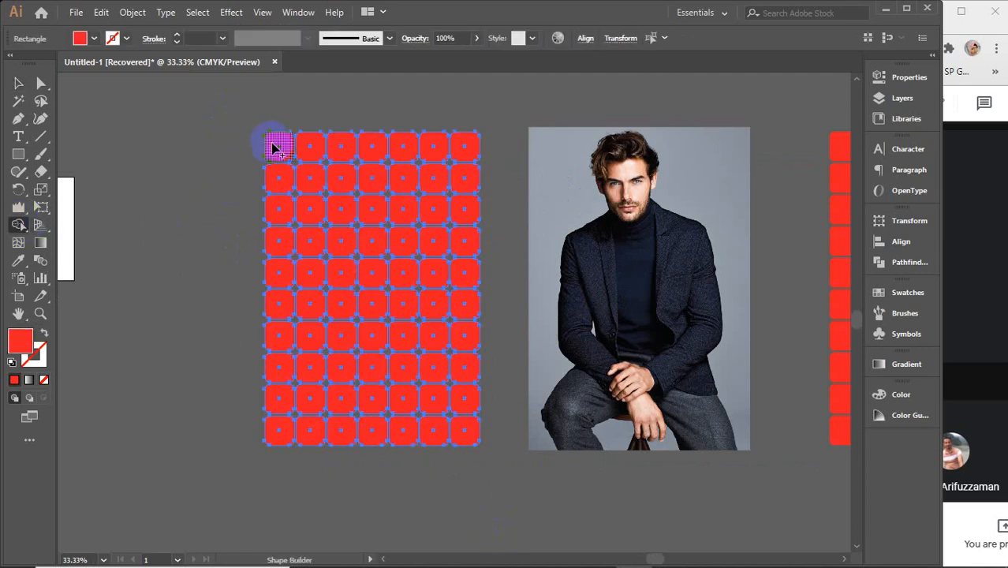
mouse_move(272, 146)
mouse_down()
mouse_move(468, 151)
mouse_move(468, 168)
mouse_move(451, 178)
mouse_move(292, 182)
mouse_move(281, 211)
mouse_move(453, 209)
mouse_move(458, 237)
mouse_move(312, 240)
mouse_move(276, 253)
mouse_move(276, 269)
mouse_move(404, 265)
mouse_move(453, 274)
mouse_move(463, 288)
mouse_move(462, 299)
mouse_move(291, 306)
mouse_move(287, 339)
mouse_move(432, 340)
mouse_move(463, 354)
mouse_move(438, 366)
mouse_move(272, 369)
mouse_move(281, 398)
mouse_move(445, 394)
mouse_move(468, 426)
mouse_move(288, 431)
mouse_up()
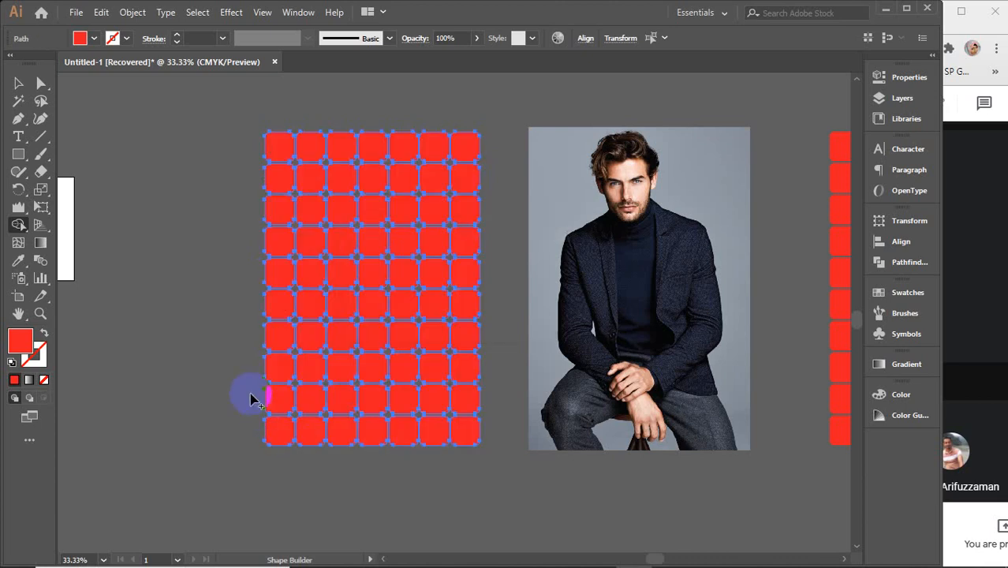
click(18, 82)
click(203, 195)
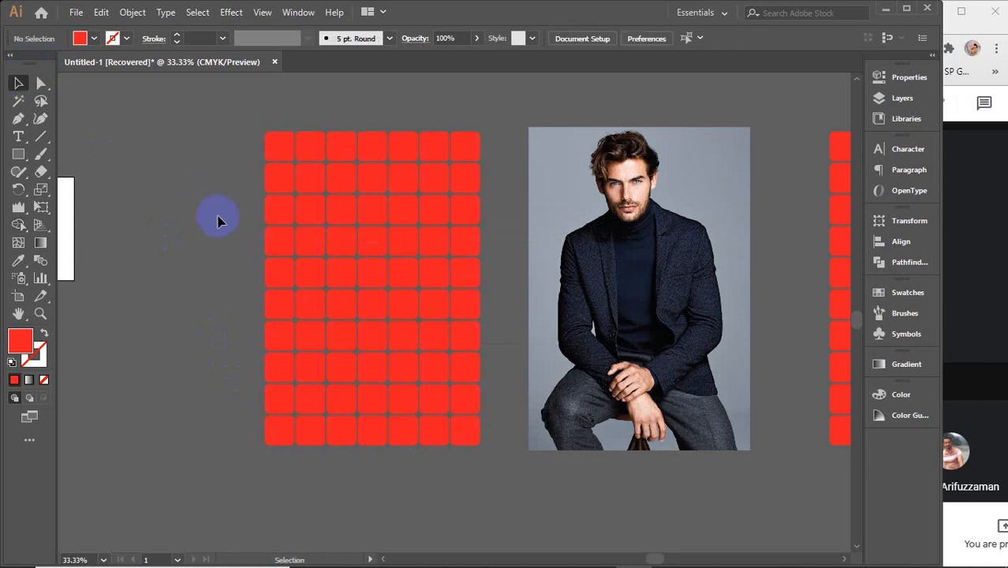
- Check whether squares in the top, second and bottom rows of the original grid still select individually
click(353, 183)
click(351, 187)
click(303, 189)
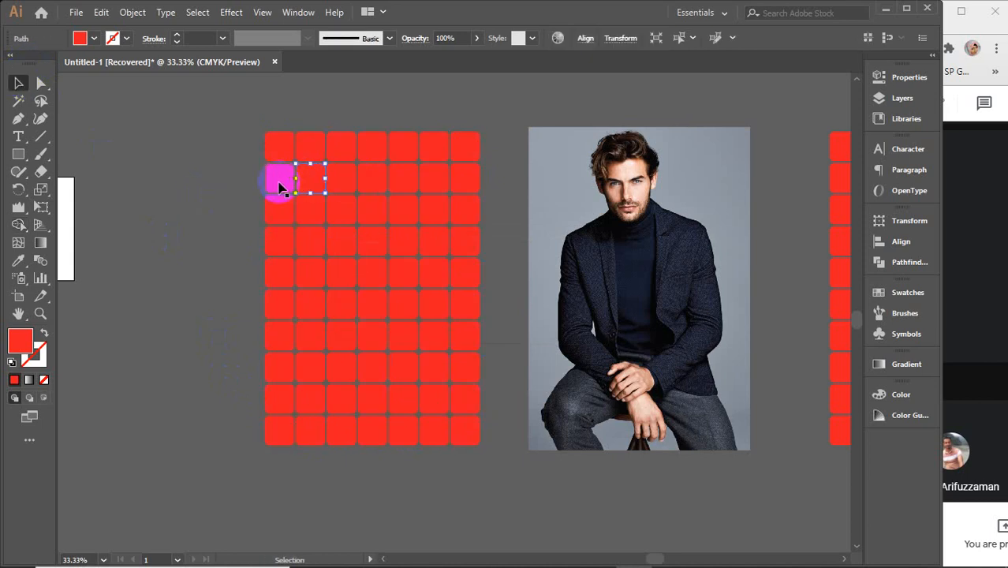
click(280, 187)
click(280, 152)
click(312, 146)
click(344, 145)
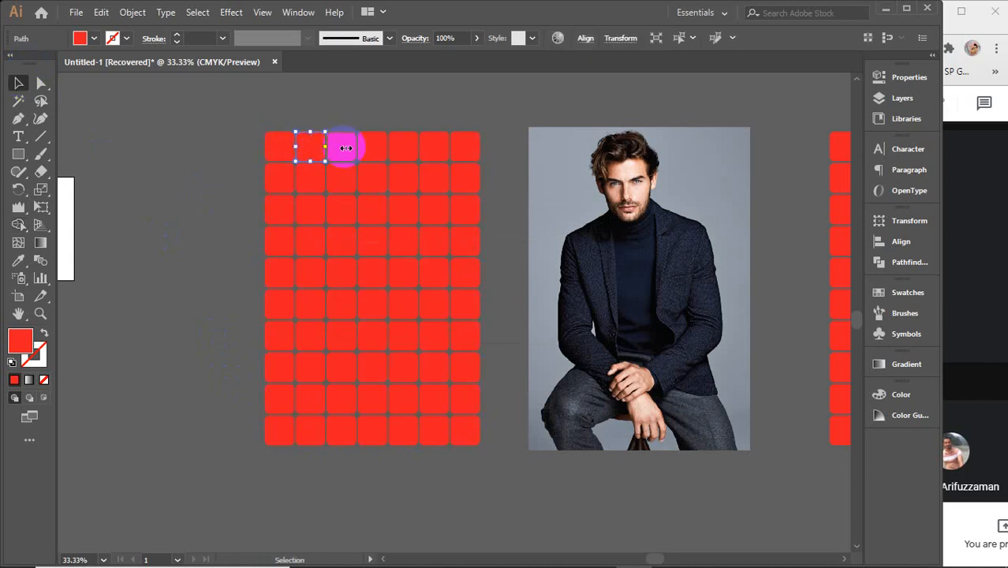
click(371, 152)
click(409, 149)
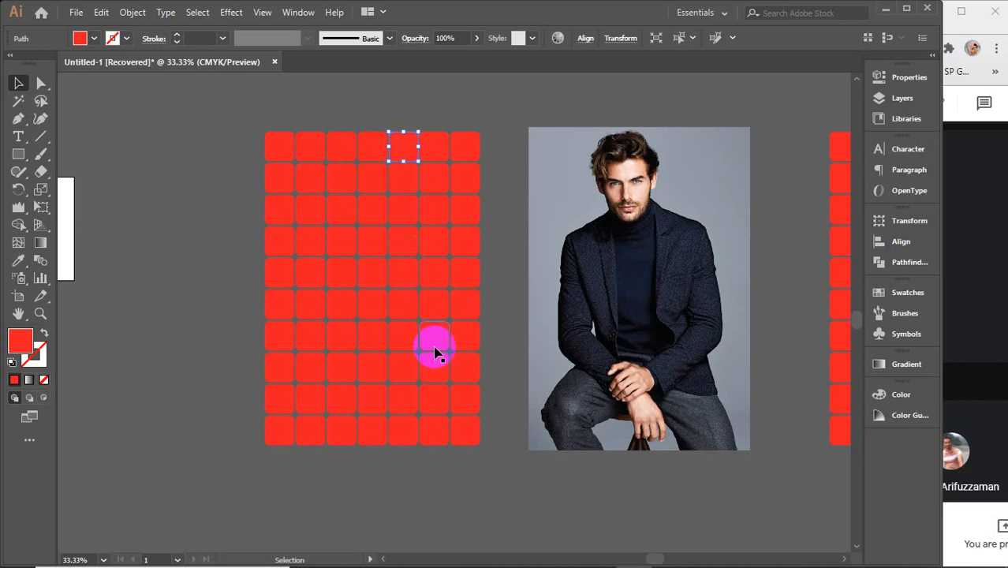
click(455, 429)
click(433, 437)
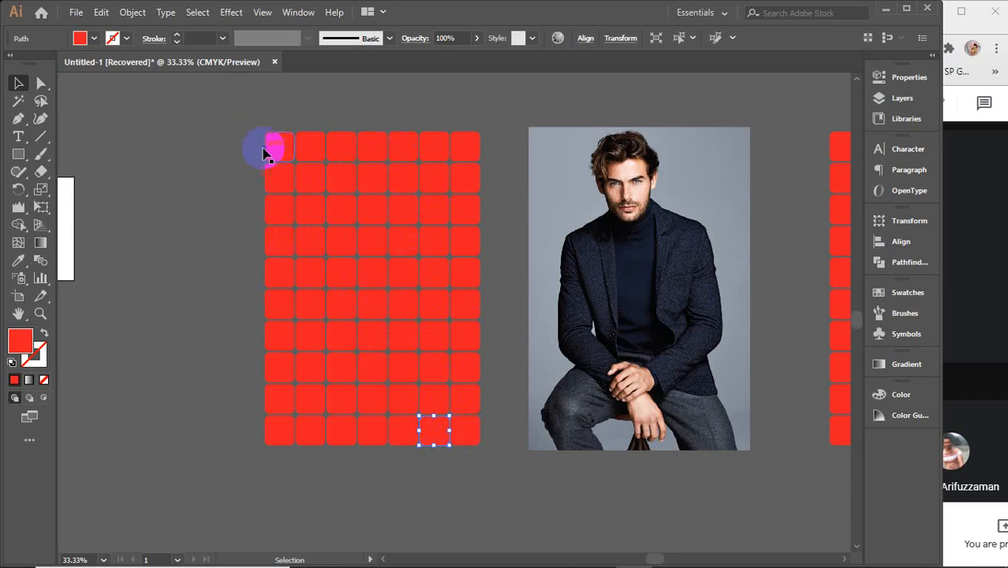
- Try again to merge all the original grid's squares with a Shape Builder stroke, and inspect the gaps between them
drag(231, 116, 476, 471)
click(18, 225)
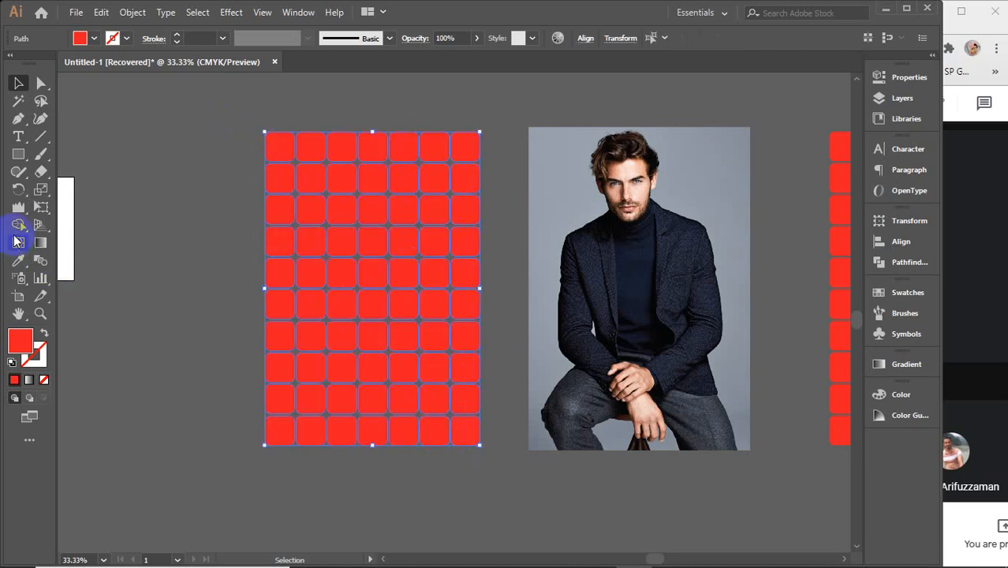
mouse_move(272, 141)
mouse_down()
mouse_move(425, 329)
mouse_move(443, 393)
mouse_move(305, 307)
mouse_move(448, 223)
mouse_move(409, 162)
mouse_move(324, 156)
mouse_move(459, 150)
mouse_move(444, 172)
mouse_move(316, 183)
mouse_move(278, 204)
mouse_move(320, 221)
mouse_move(465, 229)
mouse_move(442, 241)
mouse_move(286, 245)
mouse_move(276, 272)
mouse_move(460, 269)
mouse_move(442, 295)
mouse_move(419, 300)
mouse_move(462, 300)
mouse_move(289, 303)
mouse_move(276, 337)
mouse_move(464, 331)
mouse_move(466, 374)
mouse_move(293, 372)
mouse_move(269, 382)
mouse_move(344, 402)
mouse_move(424, 400)
mouse_move(458, 416)
mouse_move(459, 429)
mouse_move(276, 437)
mouse_move(449, 387)
mouse_move(459, 360)
mouse_up()
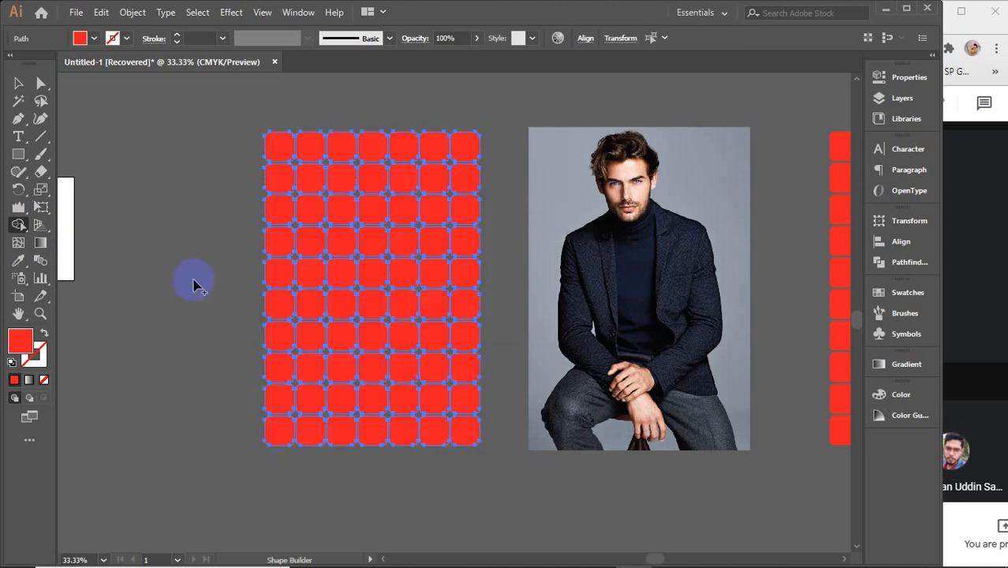
key(v)
click(286, 278)
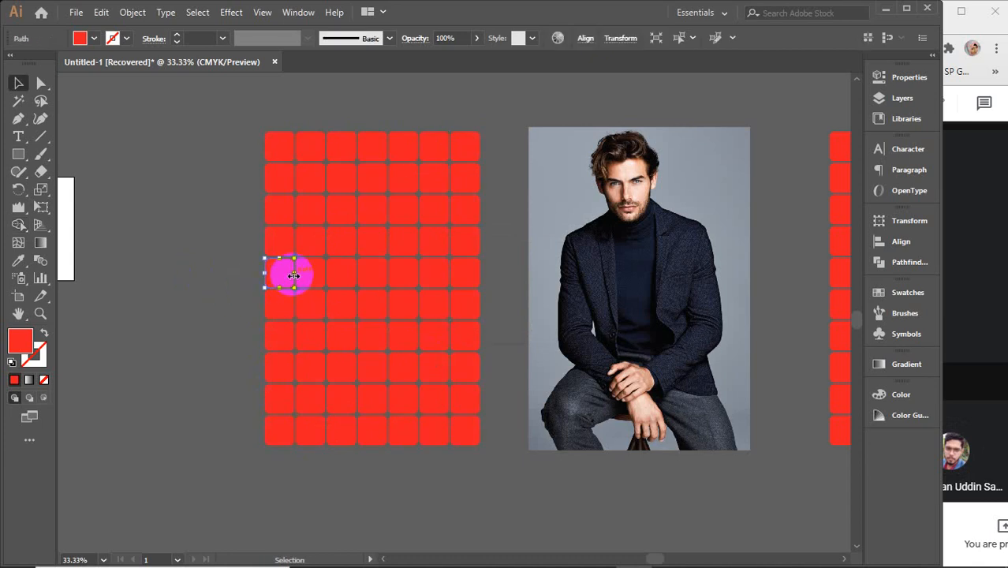
scroll(287, 263, up, 5)
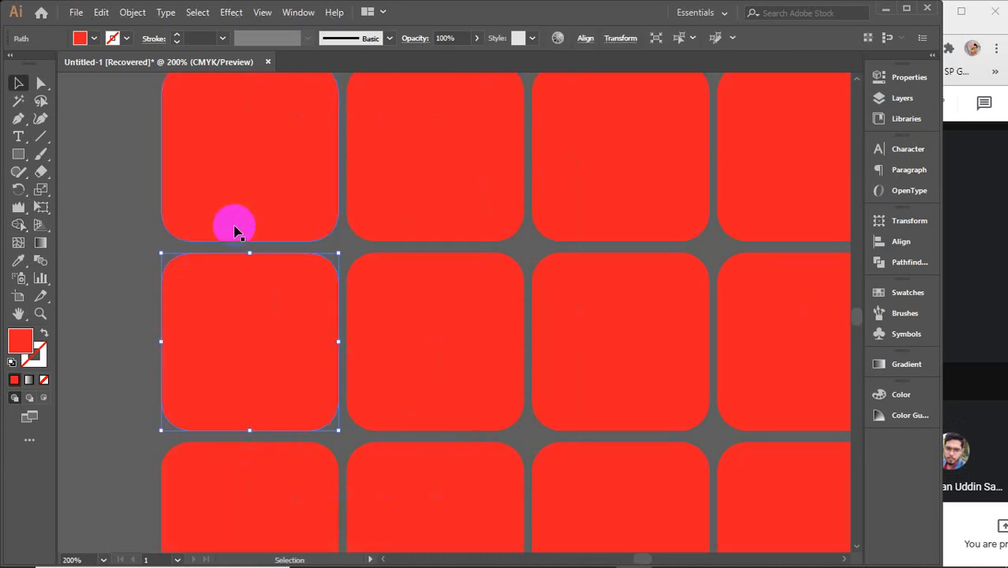
scroll(275, 396, down, 4)
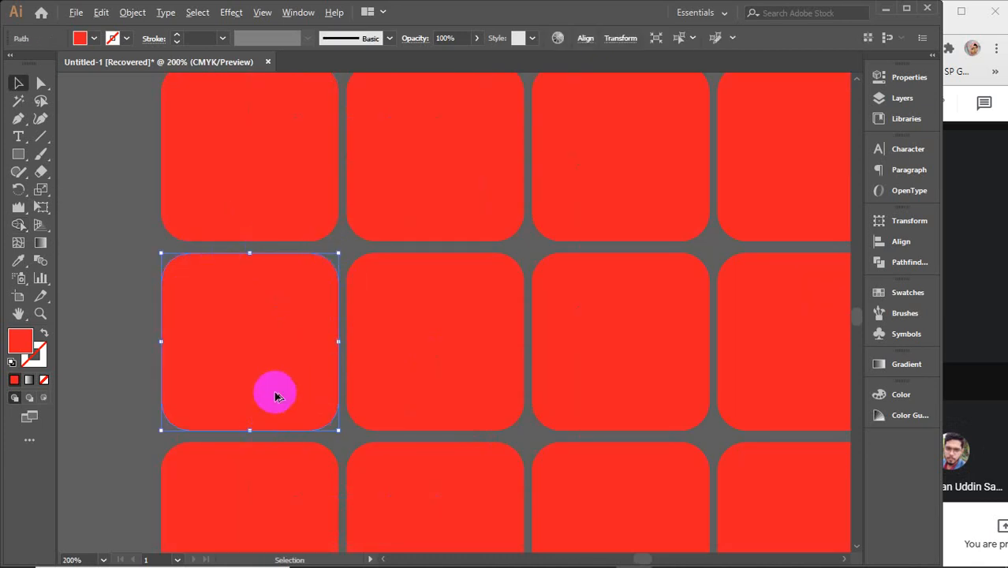
drag(333, 387, 314, 294)
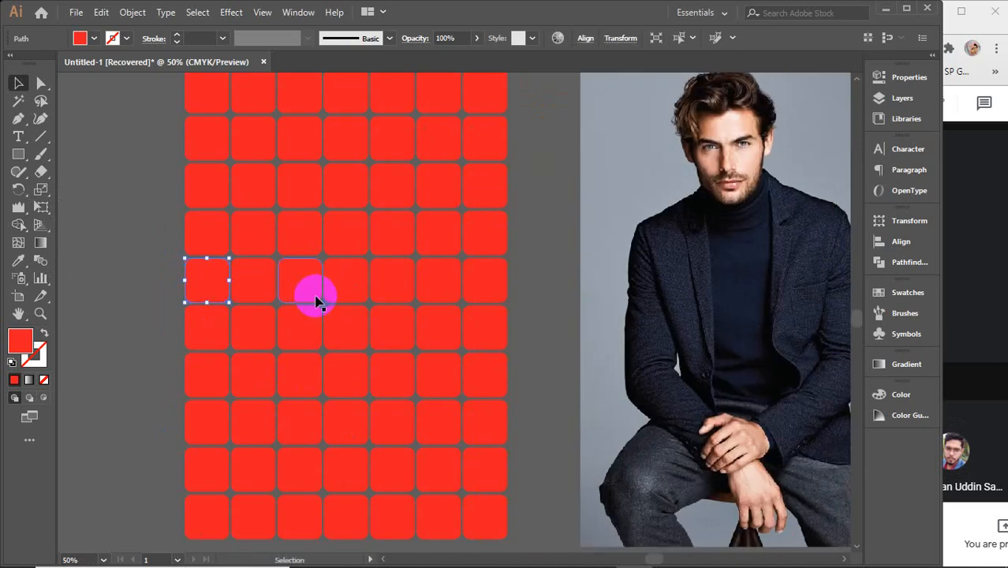
scroll(315, 295, down, 1)
- Combine the duplicated grid's red squares with the Pathfinder Unite mode and expand them into one compound path
drag(224, 150, 434, 476)
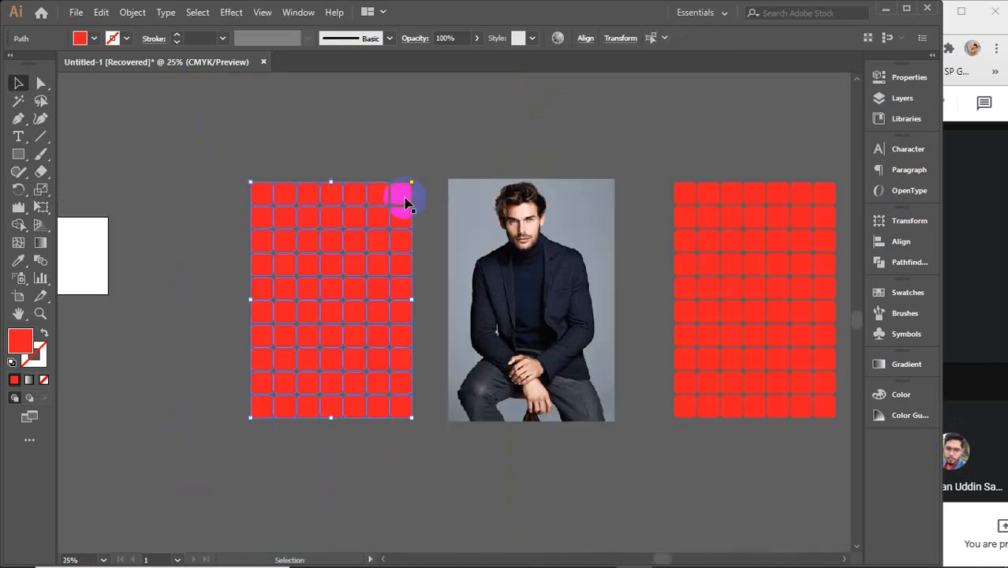
drag(646, 366, 322, 365)
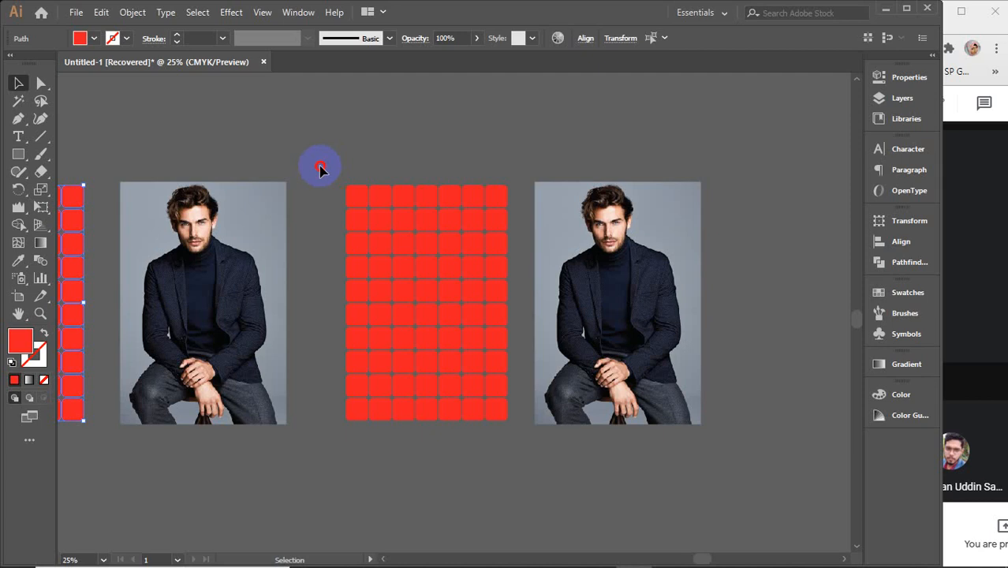
drag(326, 166, 486, 451)
drag(516, 503, 508, 483)
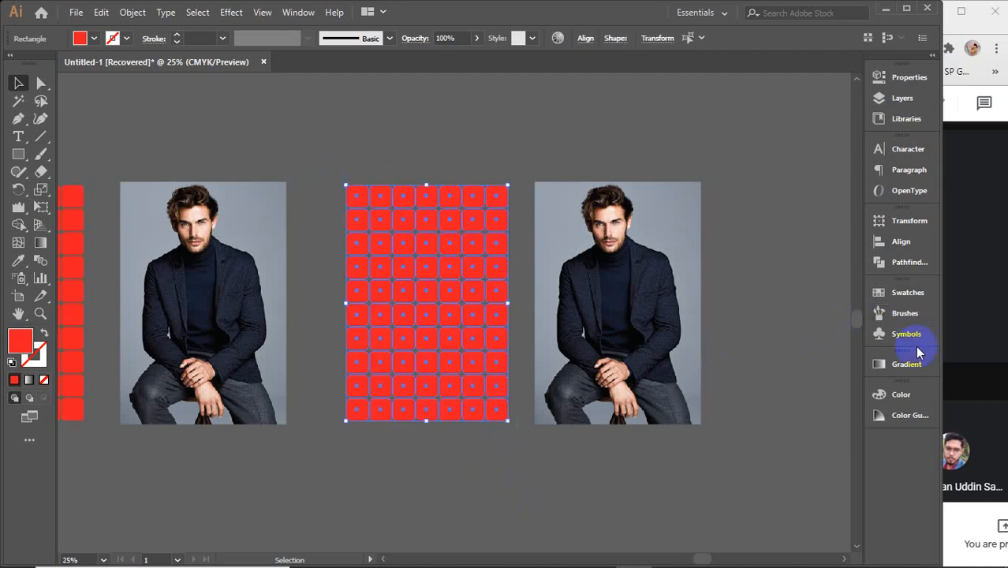
click(899, 265)
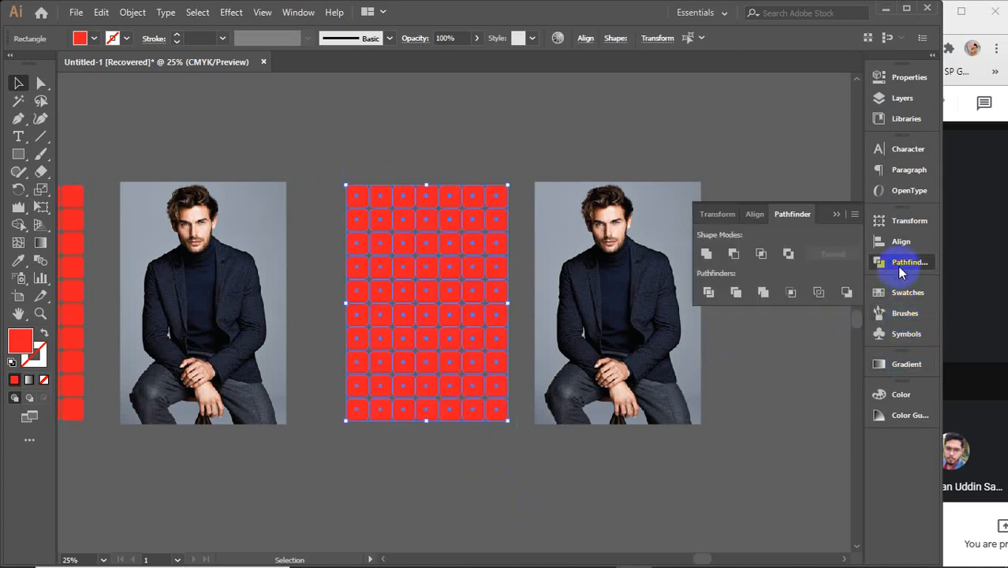
alt+click(707, 254)
click(820, 256)
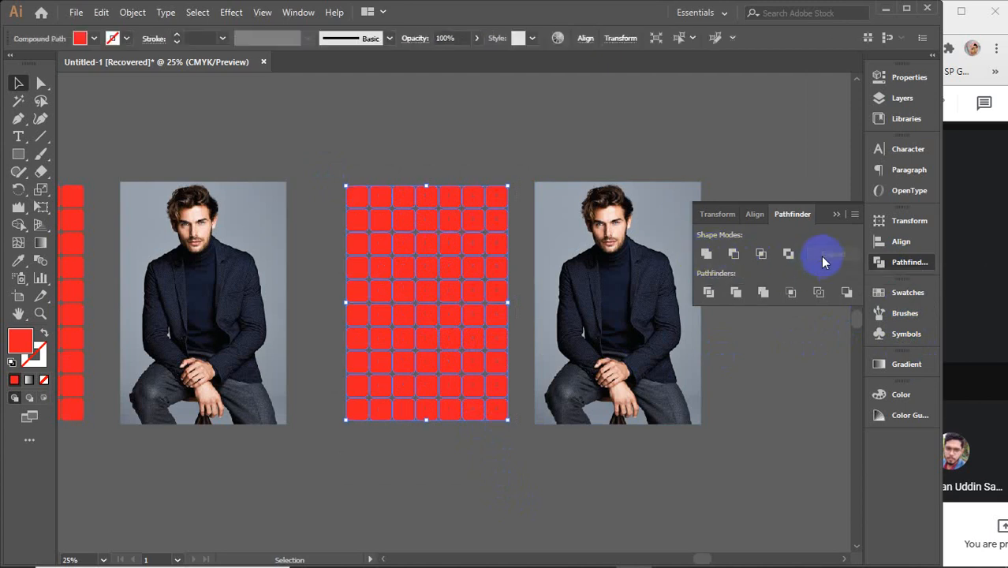
click(836, 214)
- Move the duplicated photo behind the united grid and try to make a clipping mask, declining to mask with the complex object
drag(697, 282, 432, 333)
right_click(433, 332)
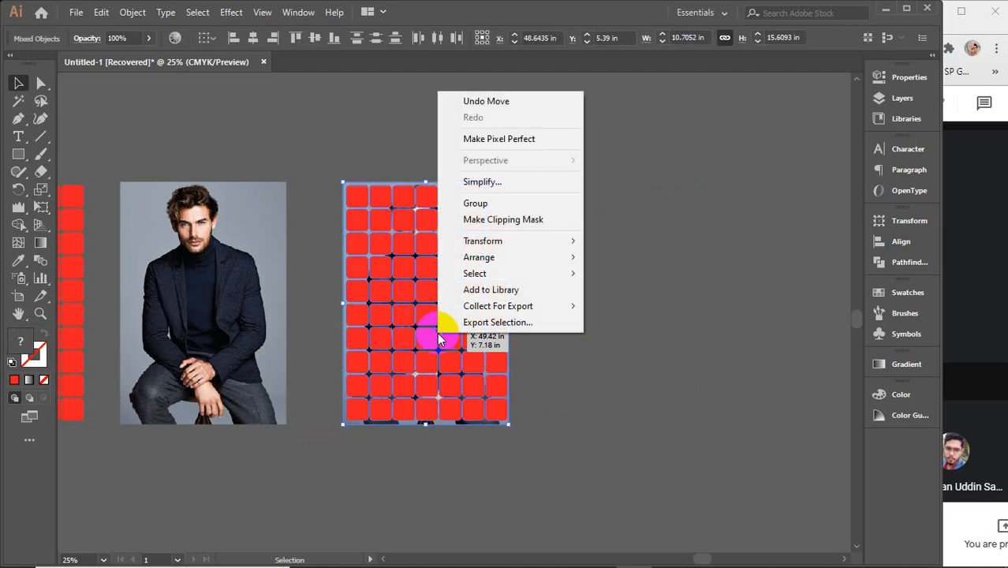
click(492, 221)
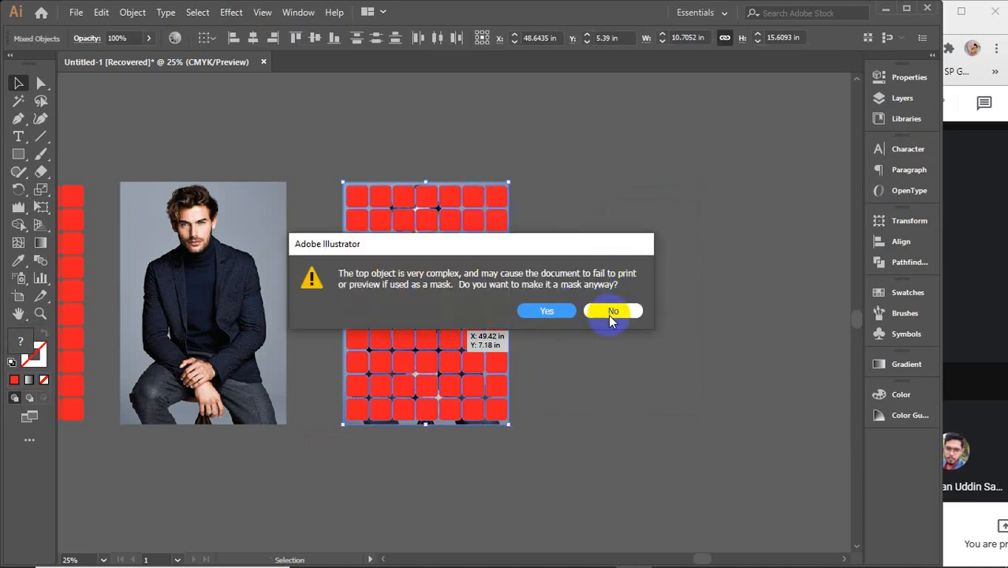
click(611, 312)
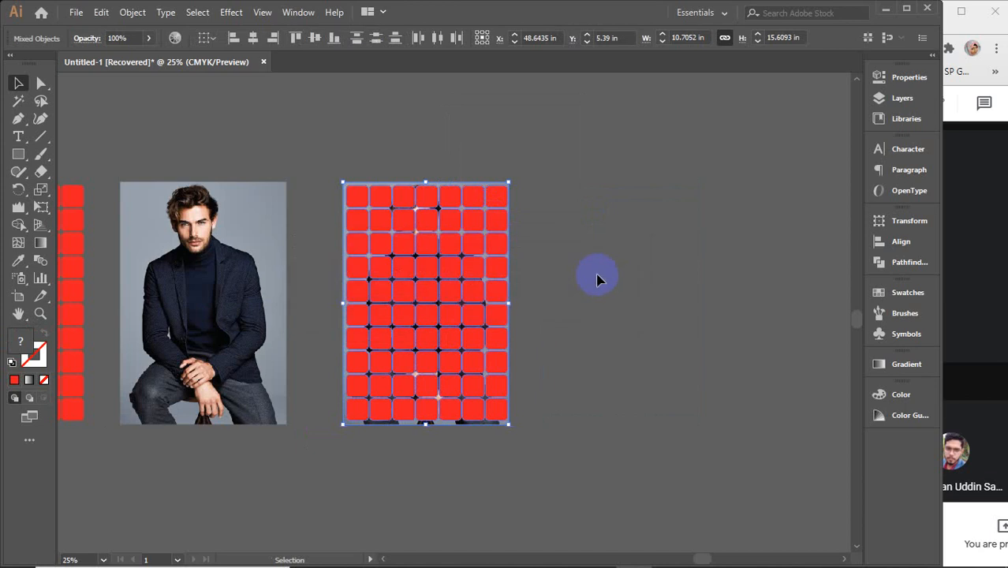
click(596, 270)
click(490, 225)
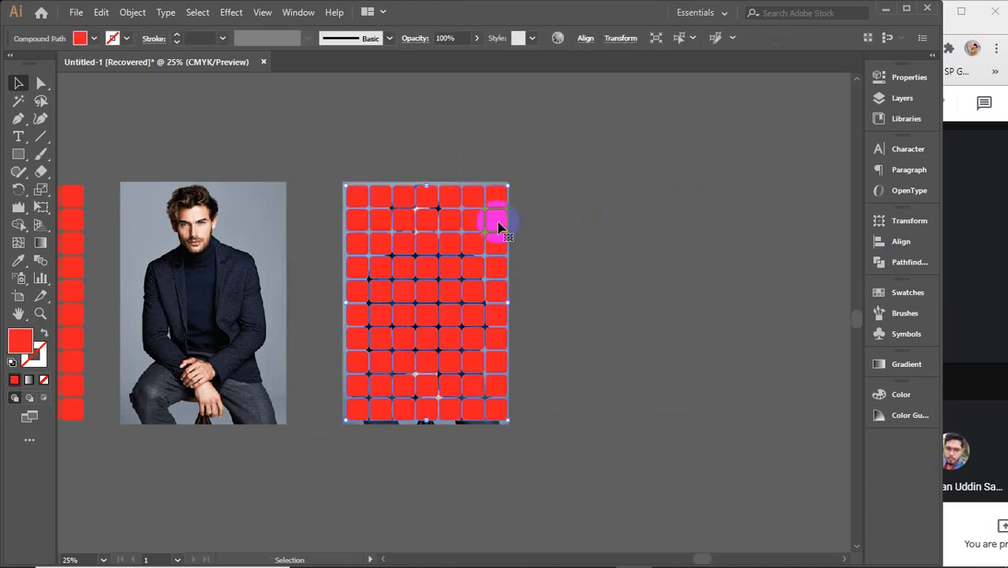
click(908, 262)
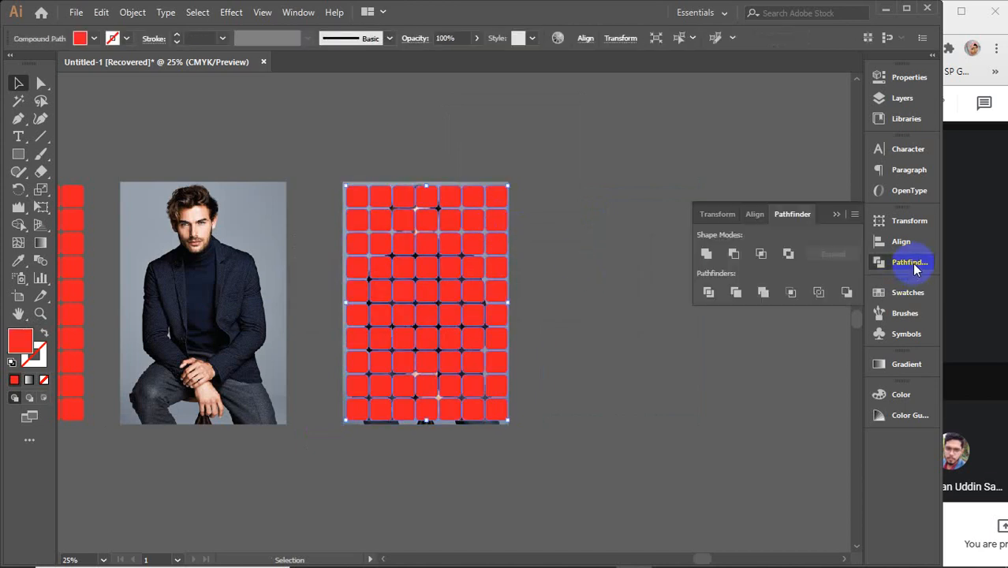
click(835, 214)
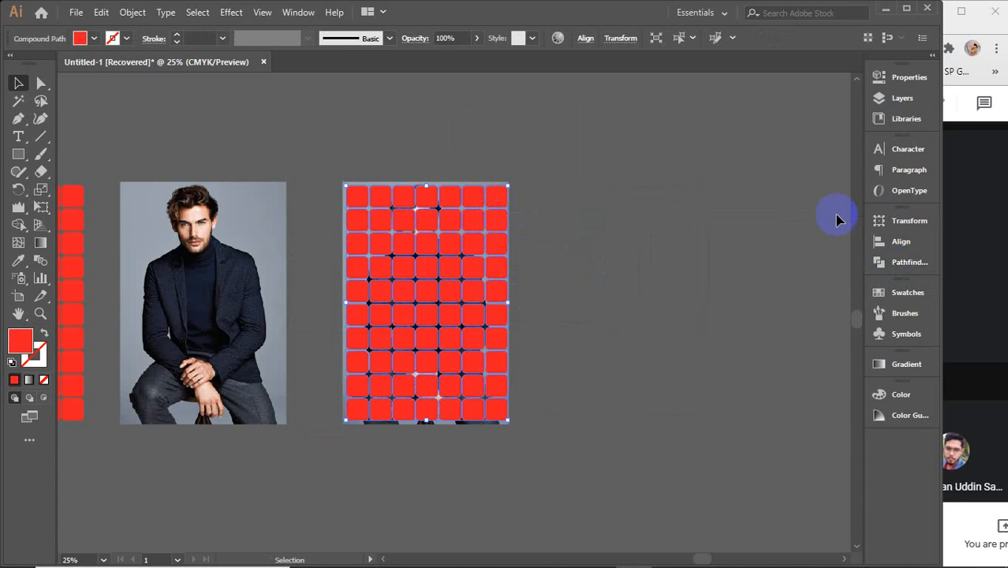
click(641, 266)
- Make a clipping mask from the united grid and the photo behind it, accepting the complex object as the mask
click(409, 271)
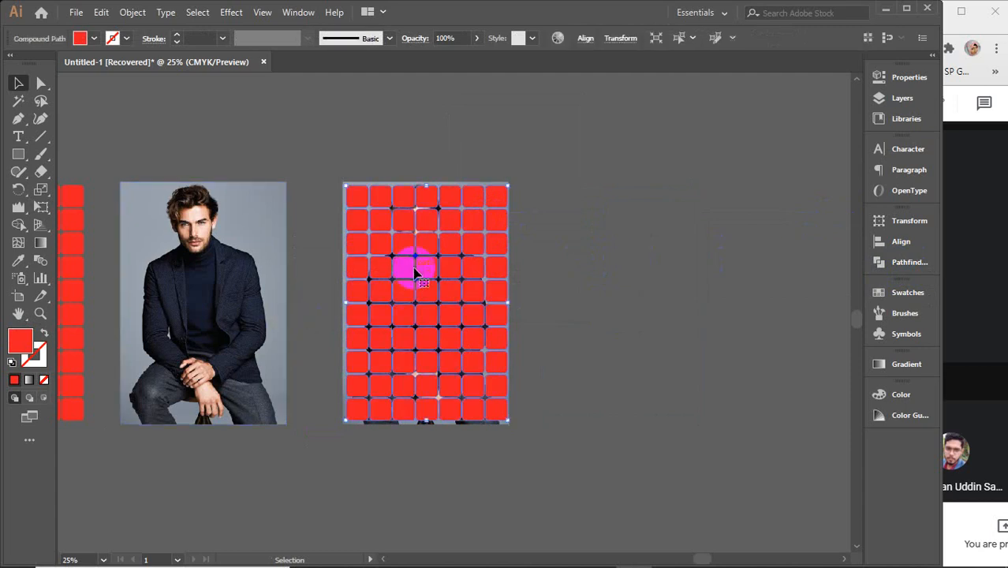
shift+click(416, 237)
right_click(418, 239)
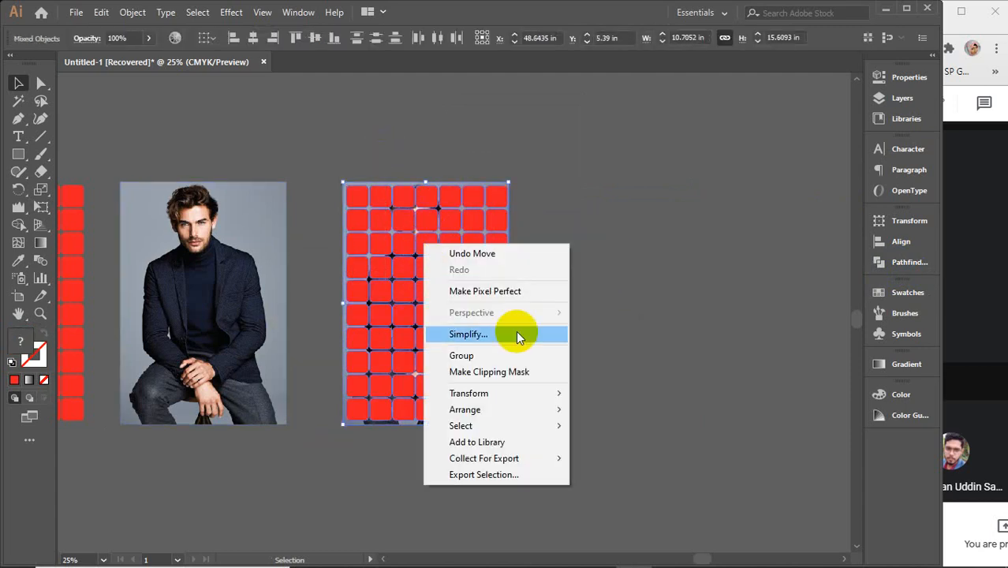
click(490, 373)
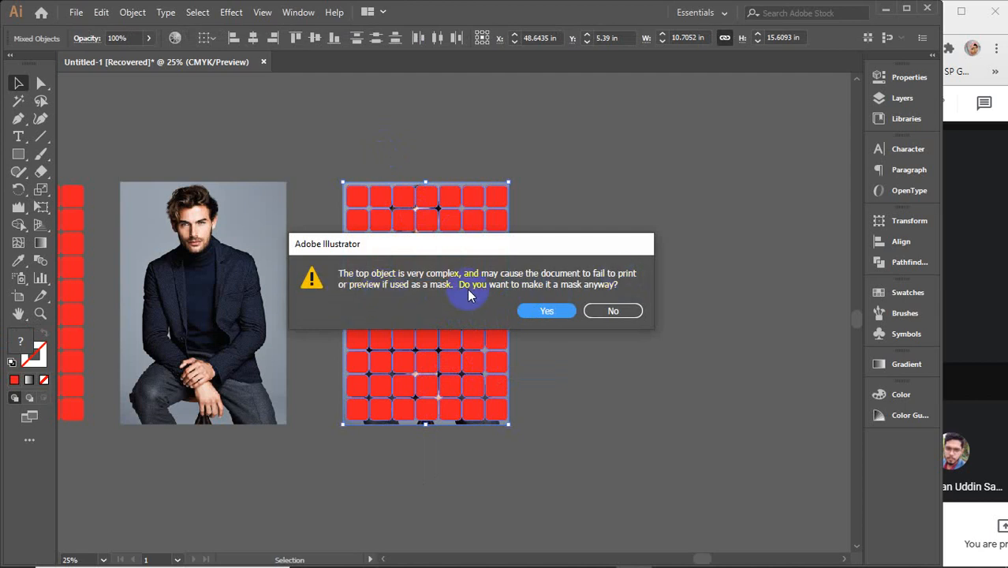
click(541, 308)
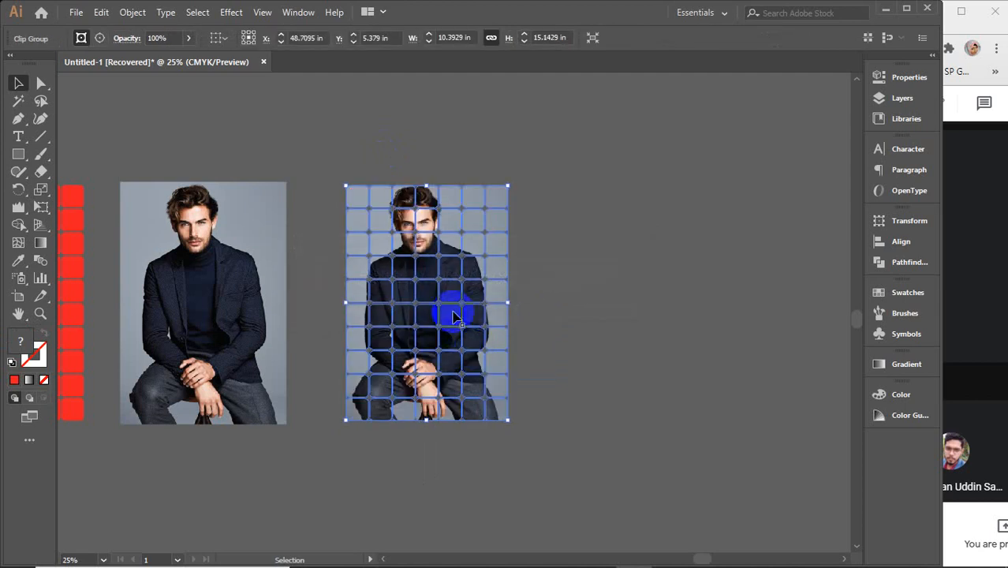
click(572, 284)
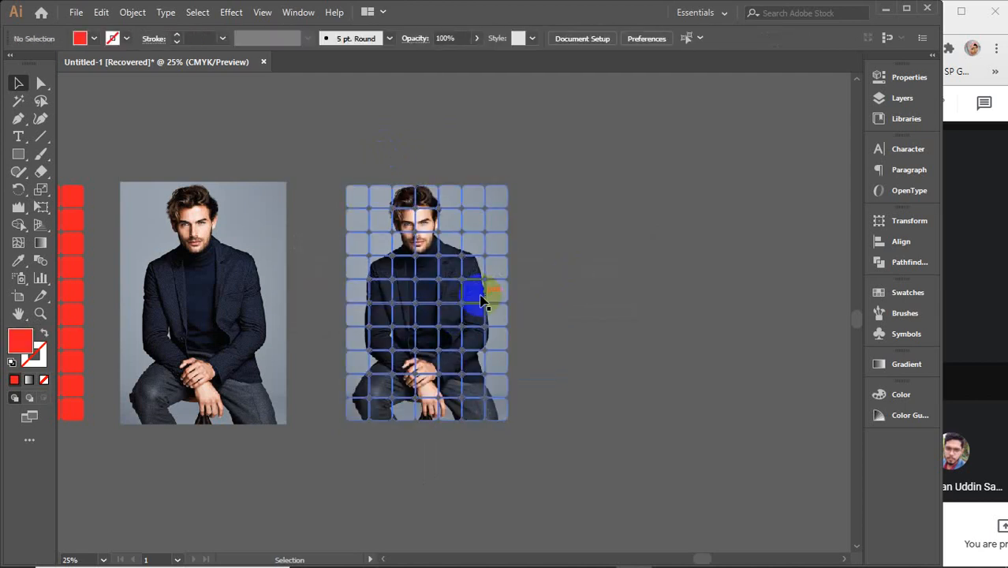
- Move the clipped portrait over the white artboard, centring it horizontally
scroll(454, 280, up, 3)
scroll(455, 278, down, 2)
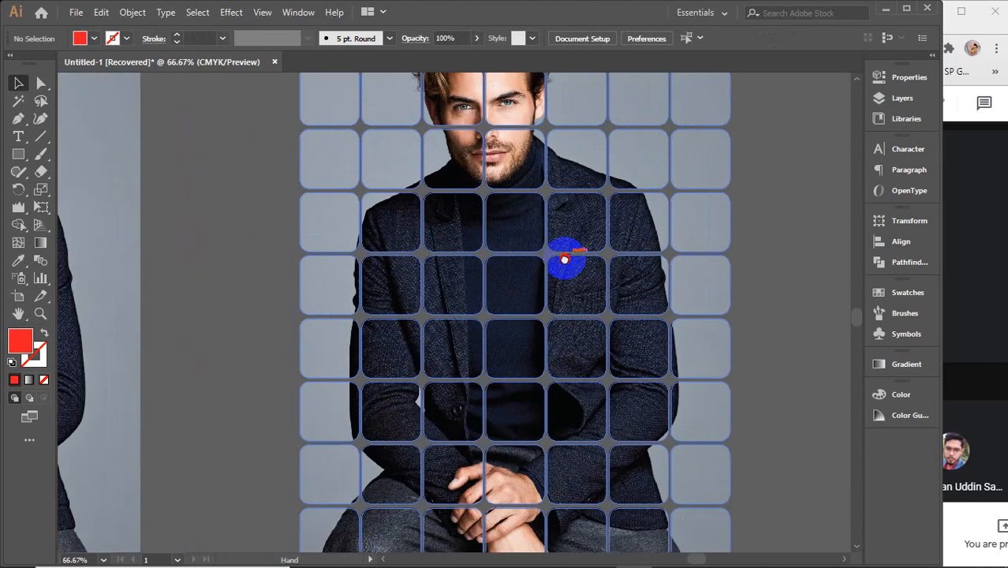
scroll(564, 265, down, 4)
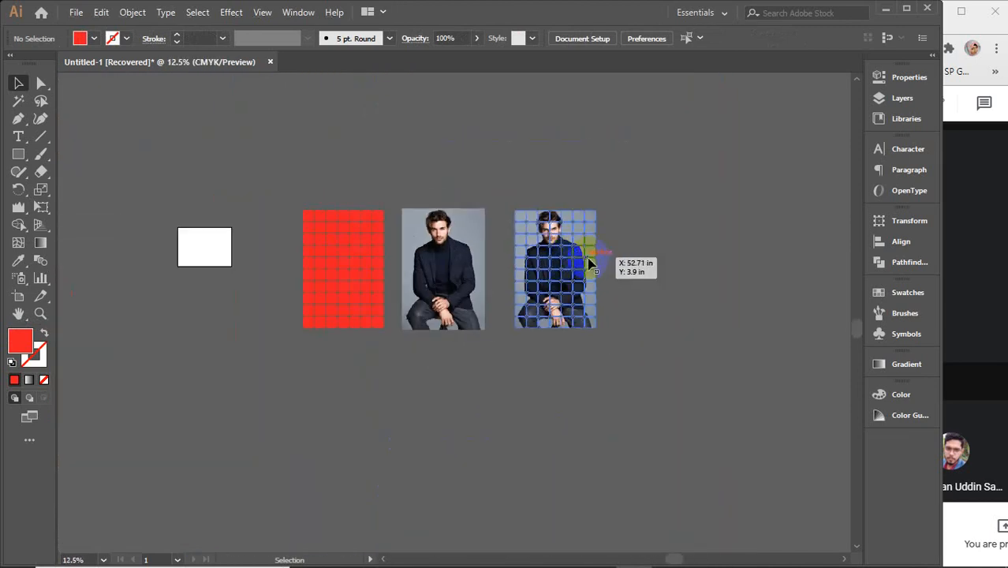
drag(587, 264, 236, 251)
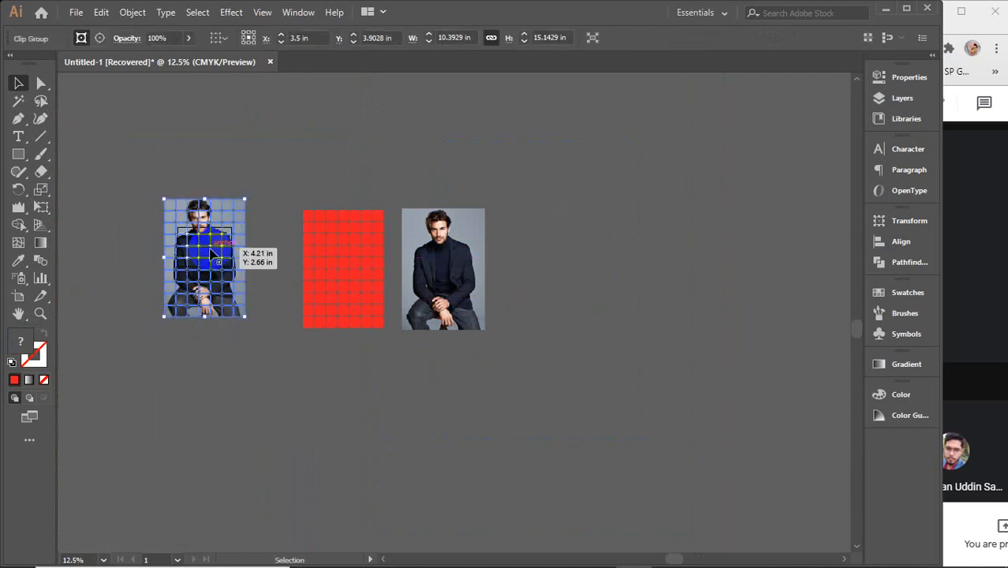
- Widen the artboard to 11.7 in so that it extends past both sides of the clipped portrait
scroll(211, 253, up, 1)
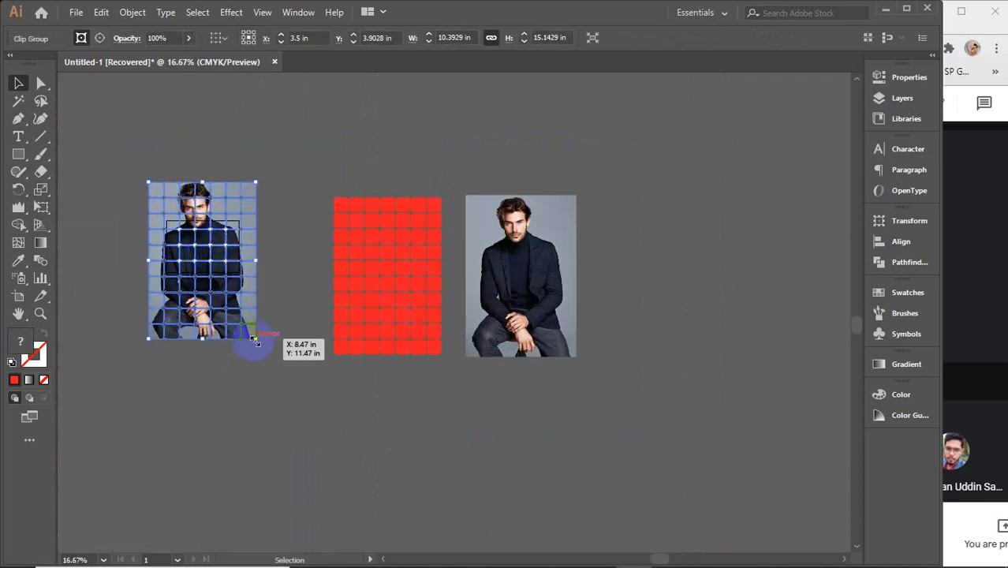
click(18, 296)
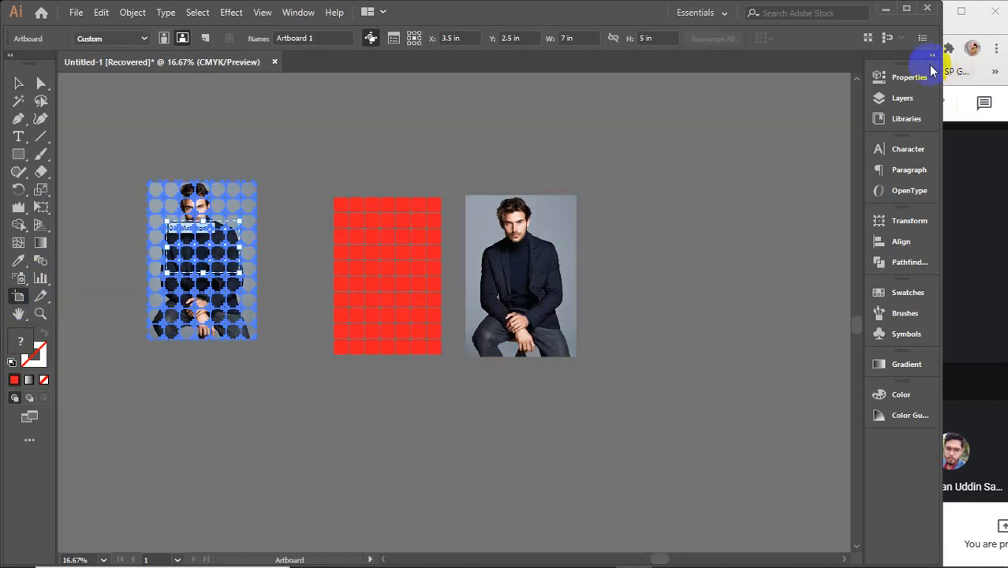
click(903, 77)
click(801, 134)
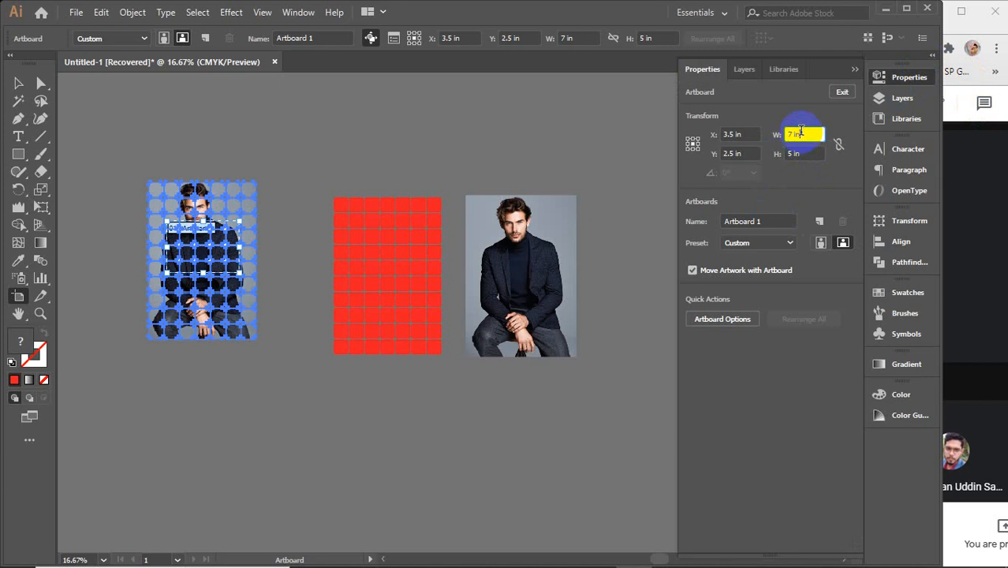
scroll(800, 131, up, 20)
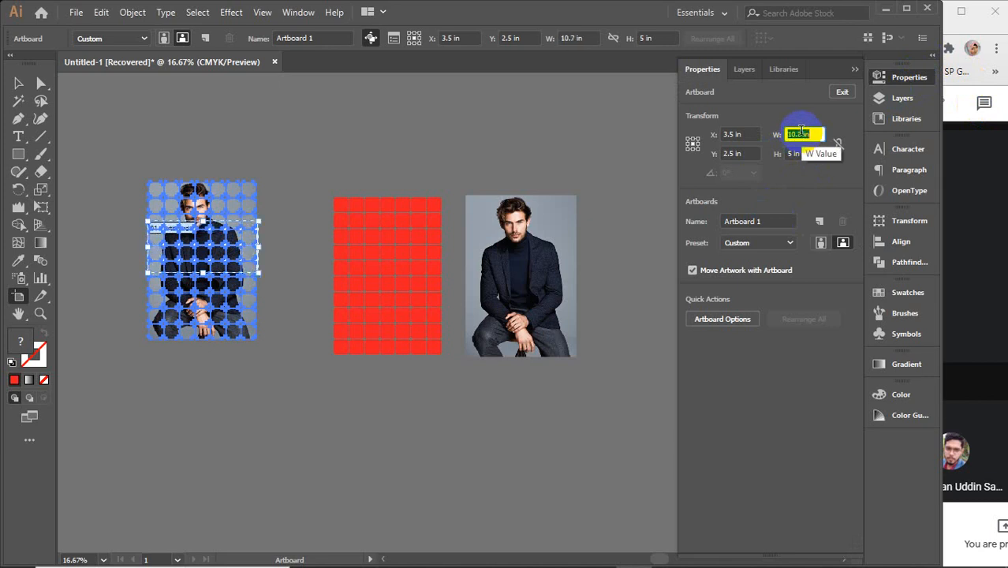
scroll(801, 130, up, 10)
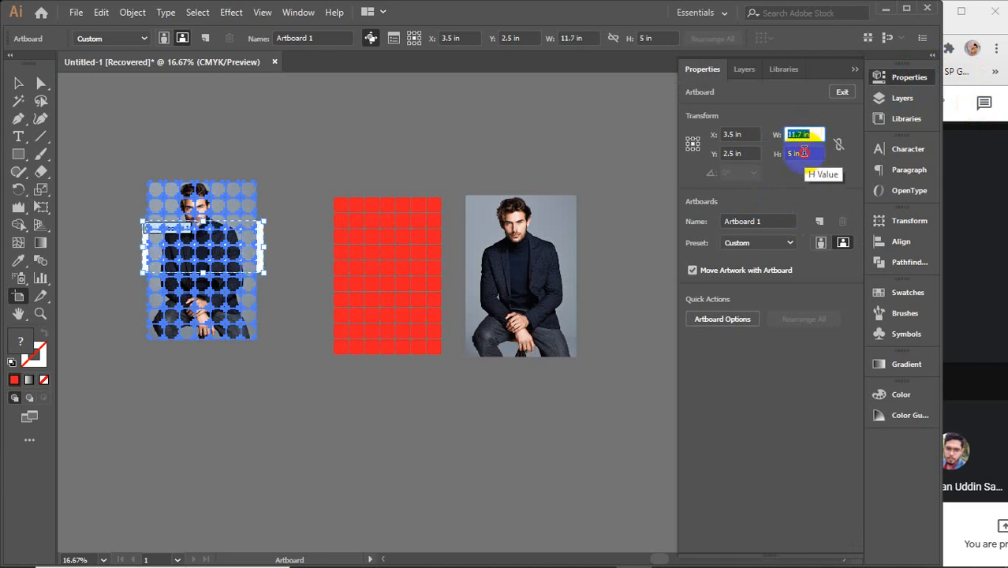
- Try to increase the artboard's height gradually to 16.1 in
click(801, 153)
scroll(802, 152, up, 20)
scroll(802, 152, up, 20)
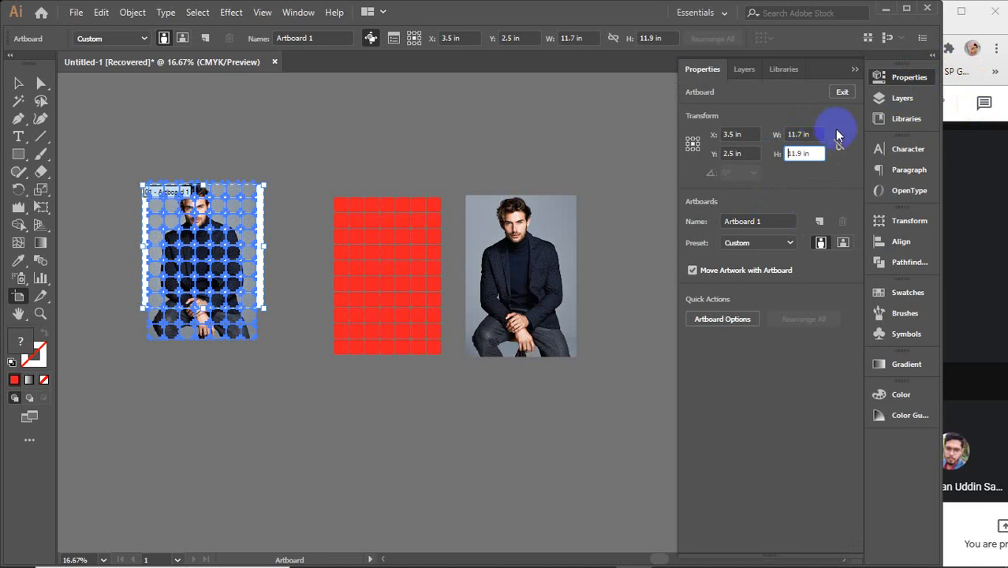
click(803, 154)
scroll(806, 158, up, 4)
scroll(809, 164, up, 20)
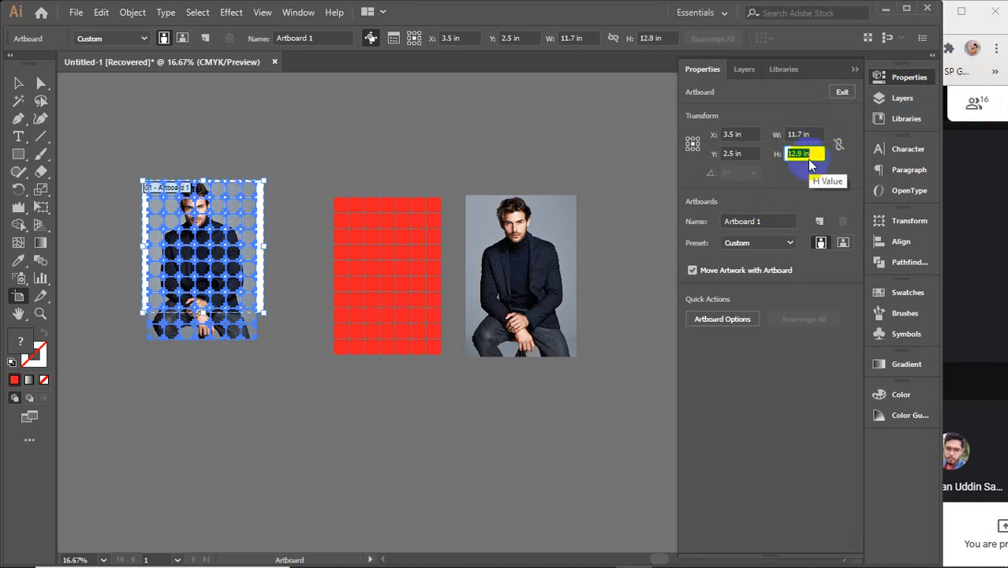
scroll(808, 162, up, 16)
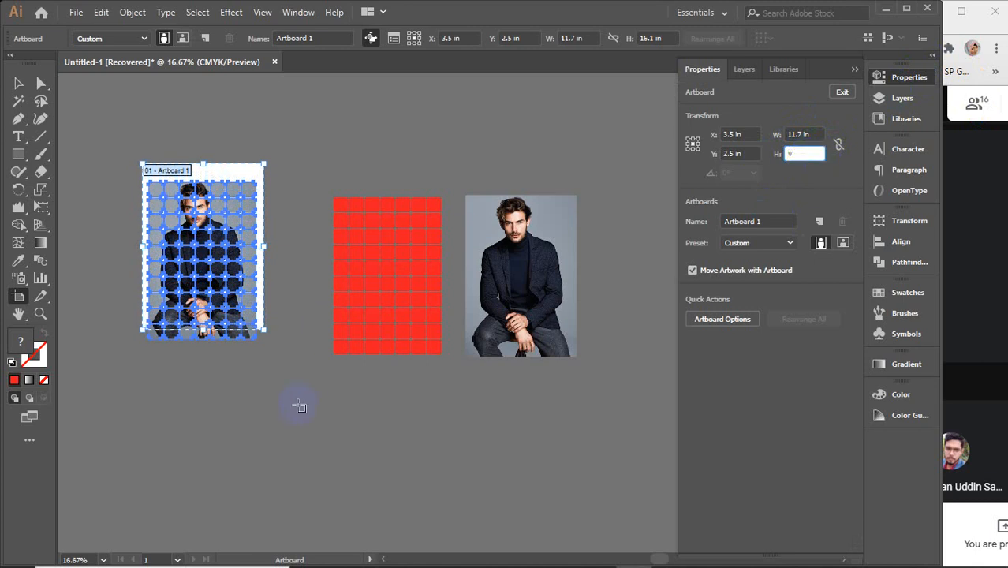
click(19, 85)
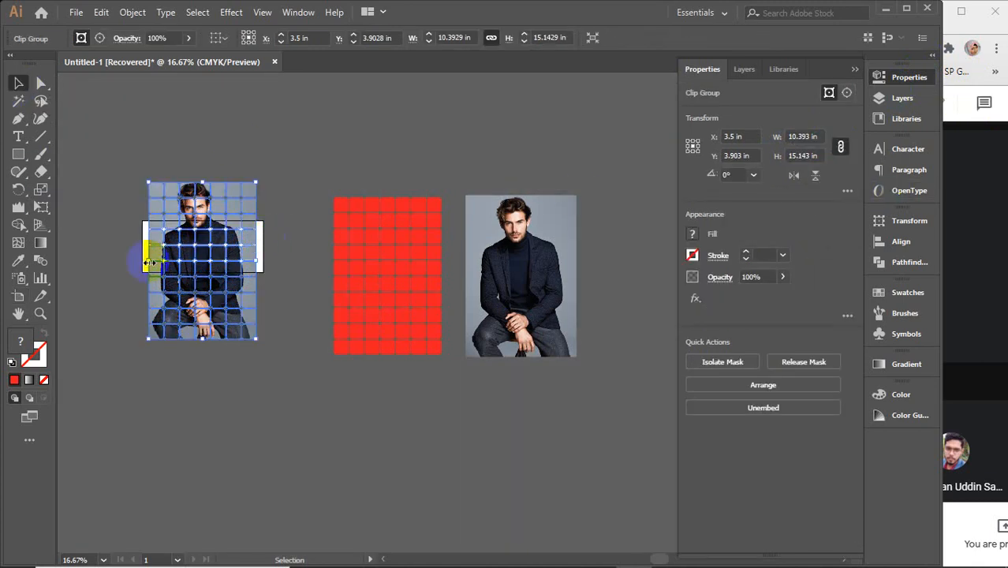
- Set the artboard's height to 13 in, then raise it to 18 in to contain the whole clipped portrait
click(18, 296)
drag(799, 153, 762, 158)
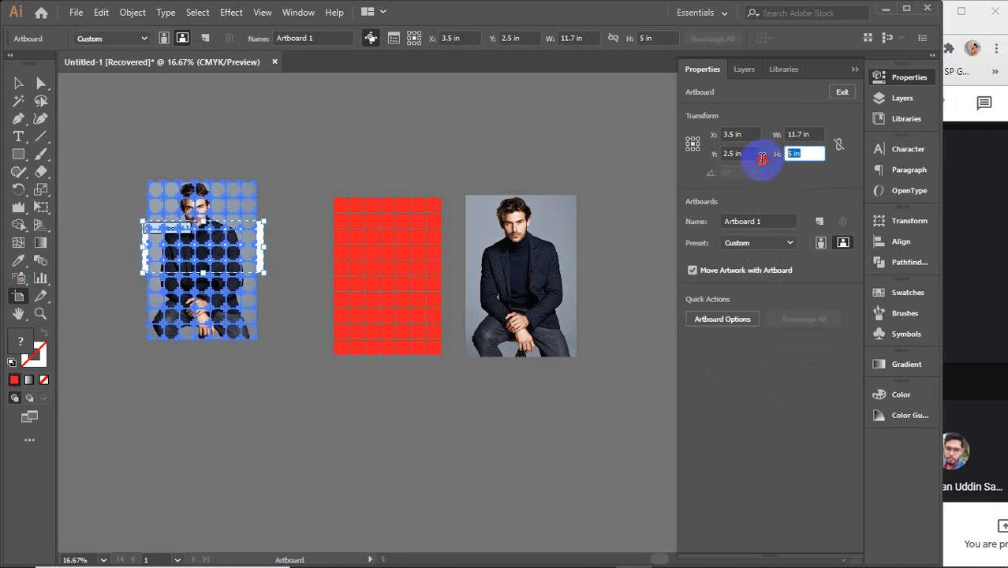
text(13)
key(Return)
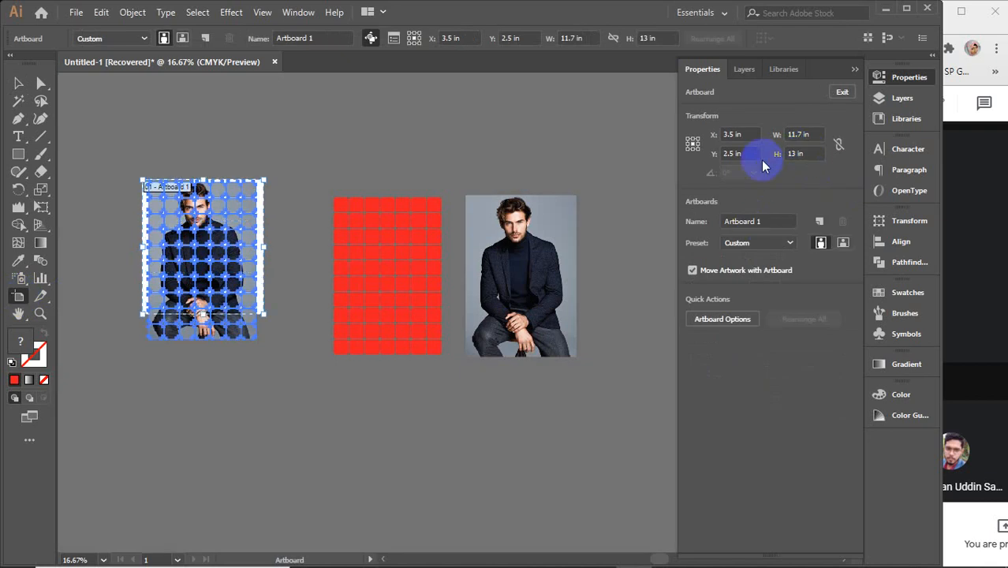
drag(814, 151, 773, 168)
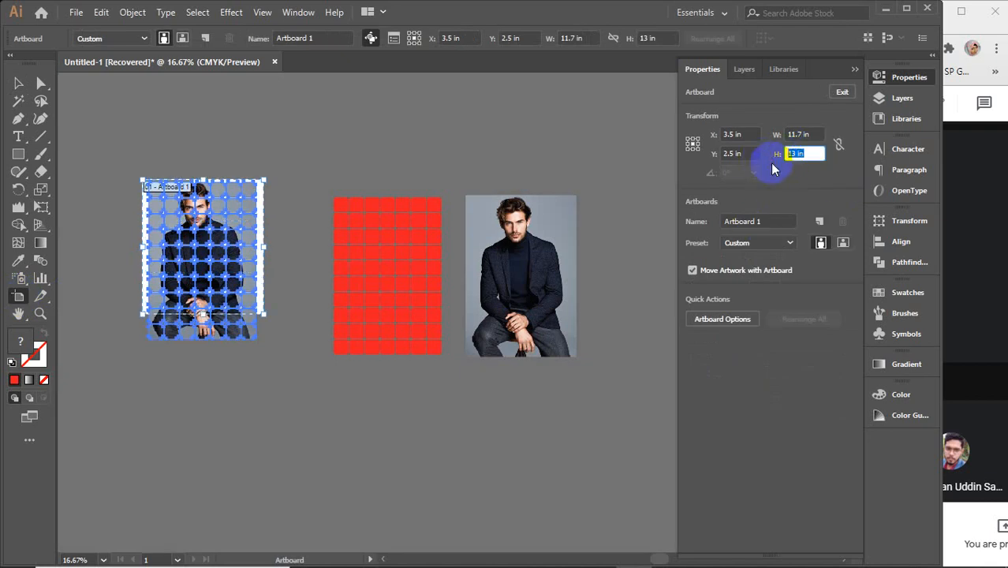
text(18)
key(Return)
click(18, 83)
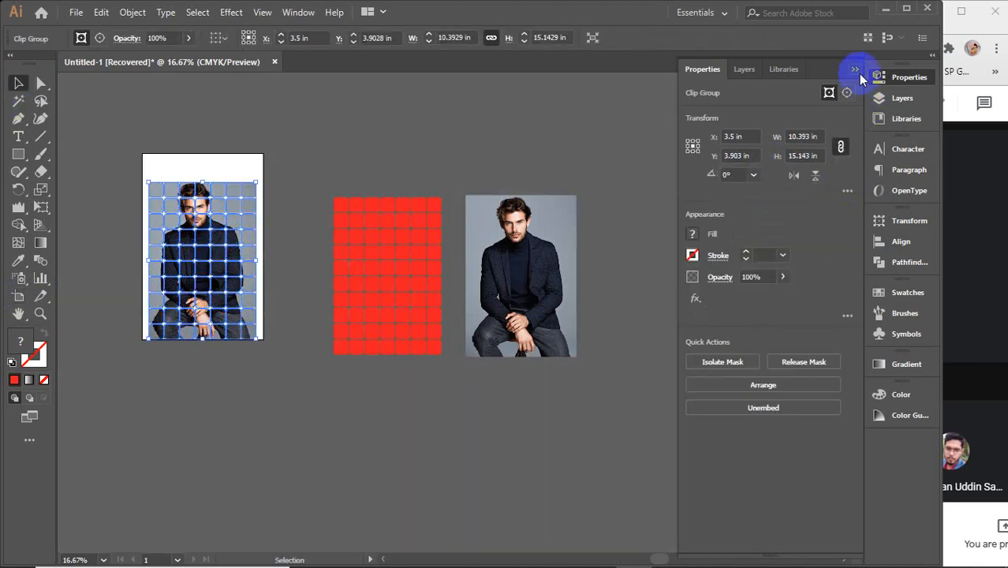
- Centre the clipped portrait vertically on the artboard at Y 2.5 in and deselect it
click(855, 70)
mouse_move(221, 257)
mouse_down()
mouse_move(221, 235)
mouse_move(221, 243)
mouse_up()
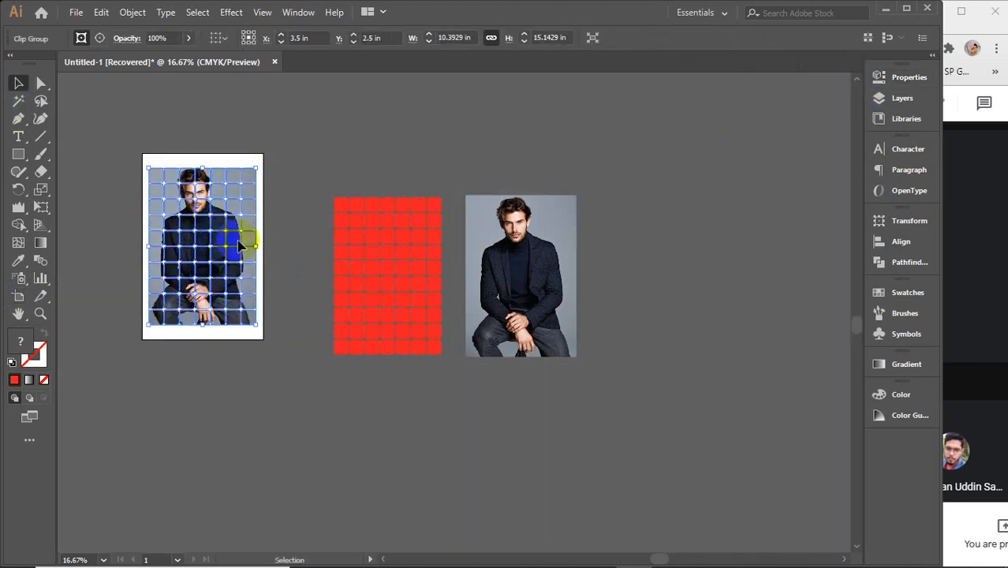
click(300, 204)
scroll(200, 244, up, 2)
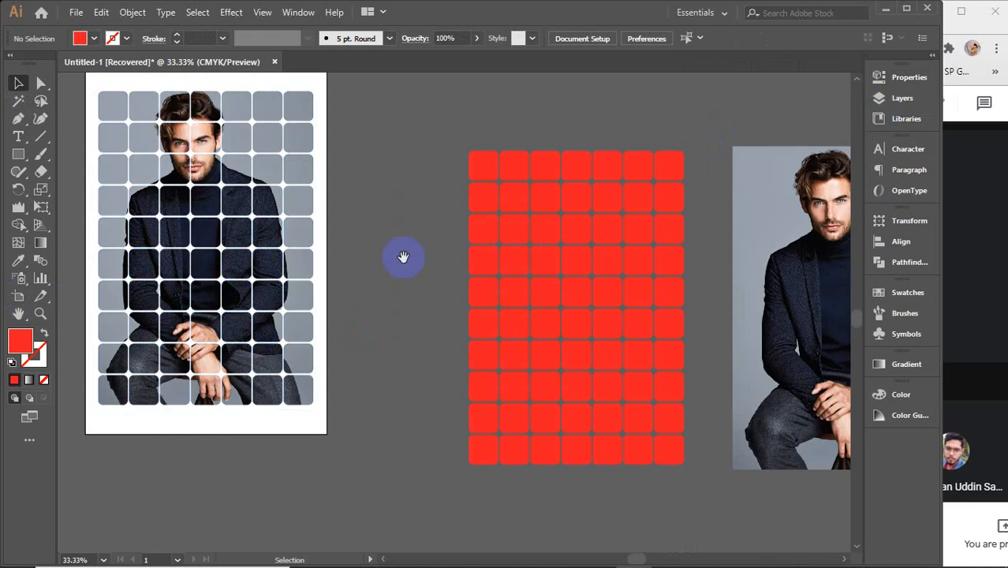
drag(410, 248, 477, 320)
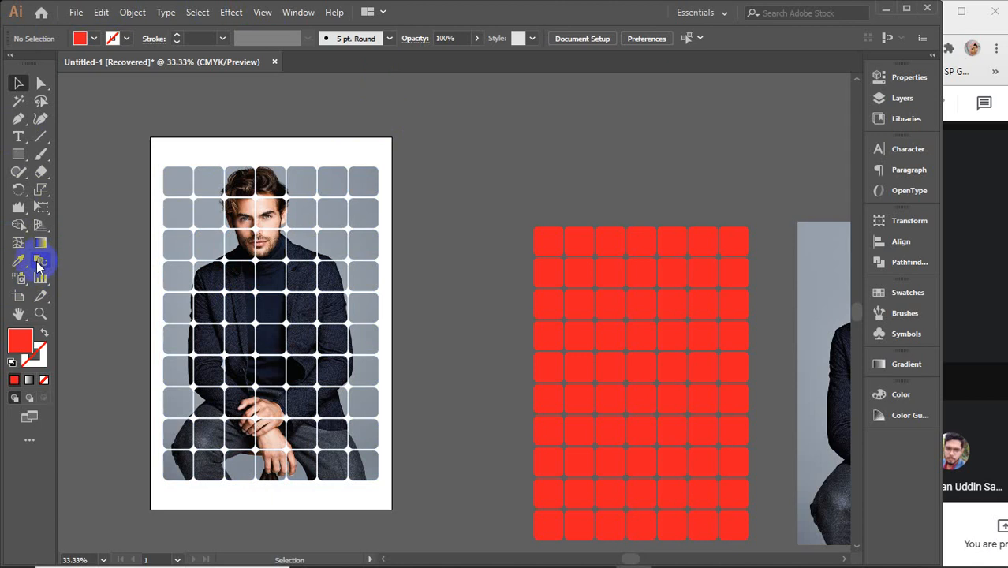
click(133, 13)
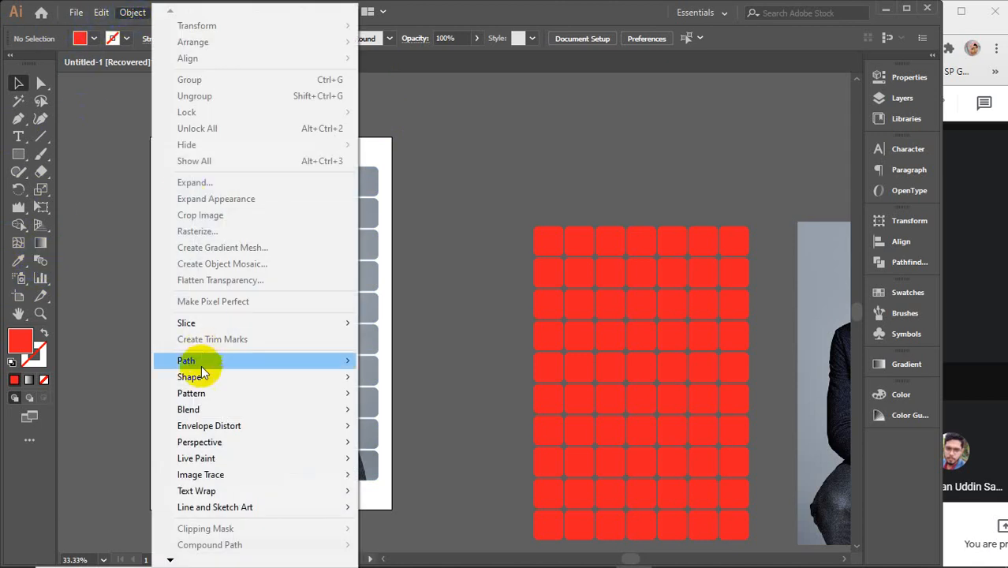
click(443, 192)
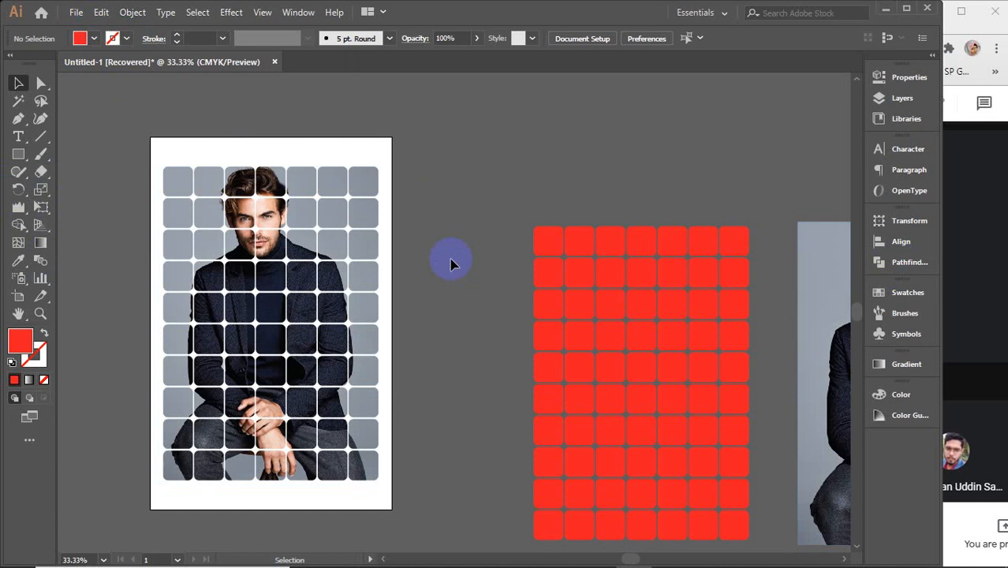
- Delete the clipped portrait and all the red grid squares, keeping only the original photo
scroll(451, 264, down, 2)
scroll(442, 284, right, 2)
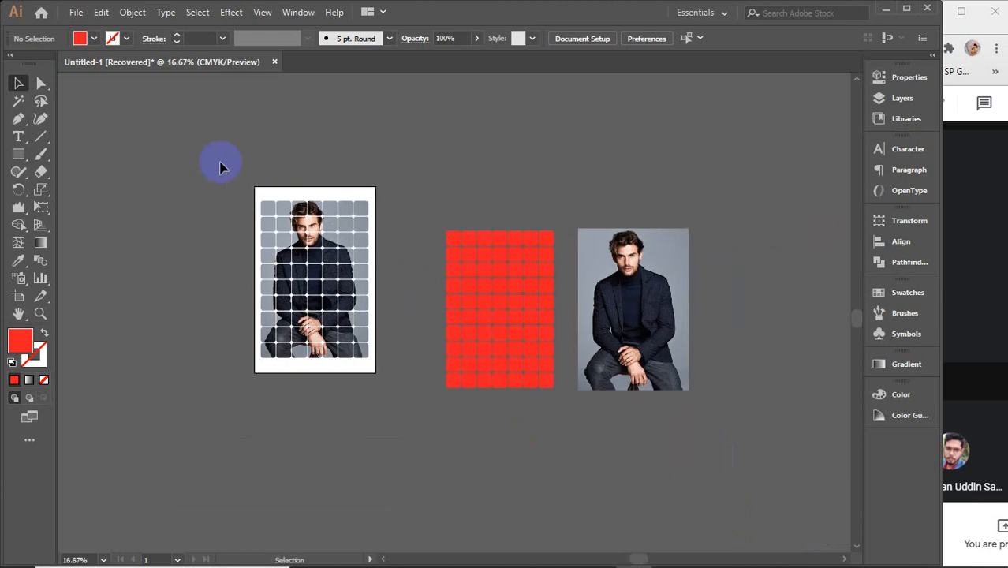
drag(219, 162, 499, 387)
key(Delete)
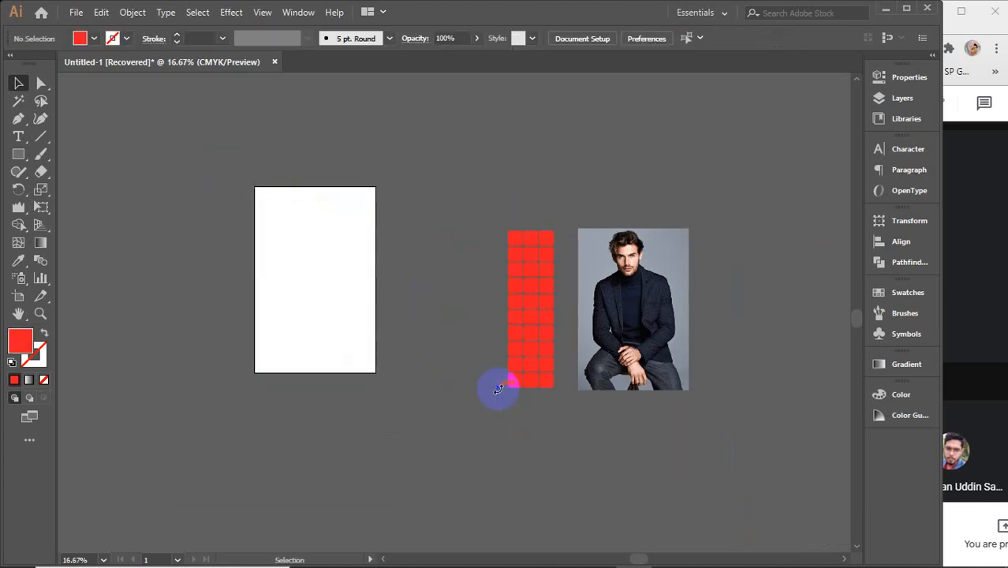
drag(478, 175, 556, 398)
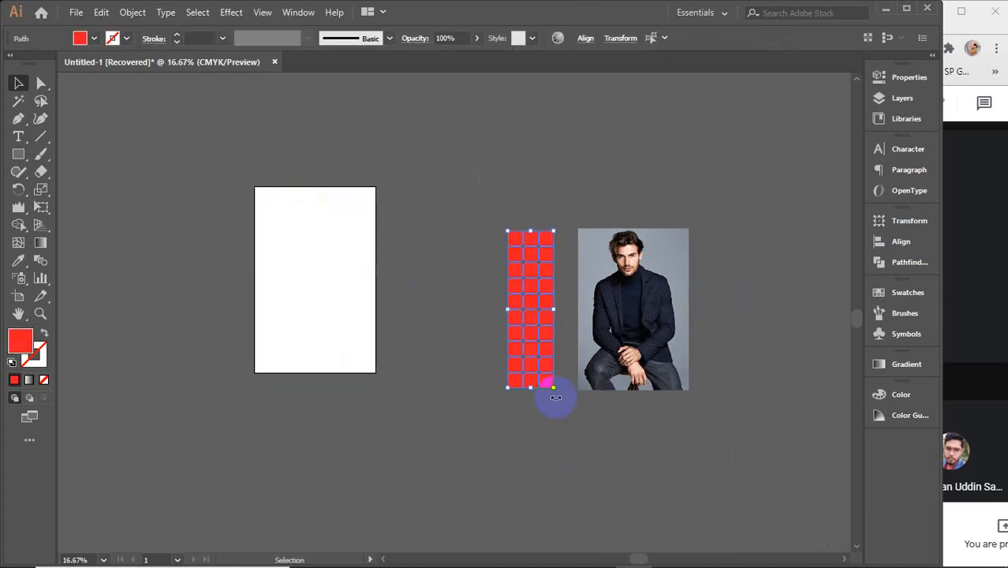
key(Delete)
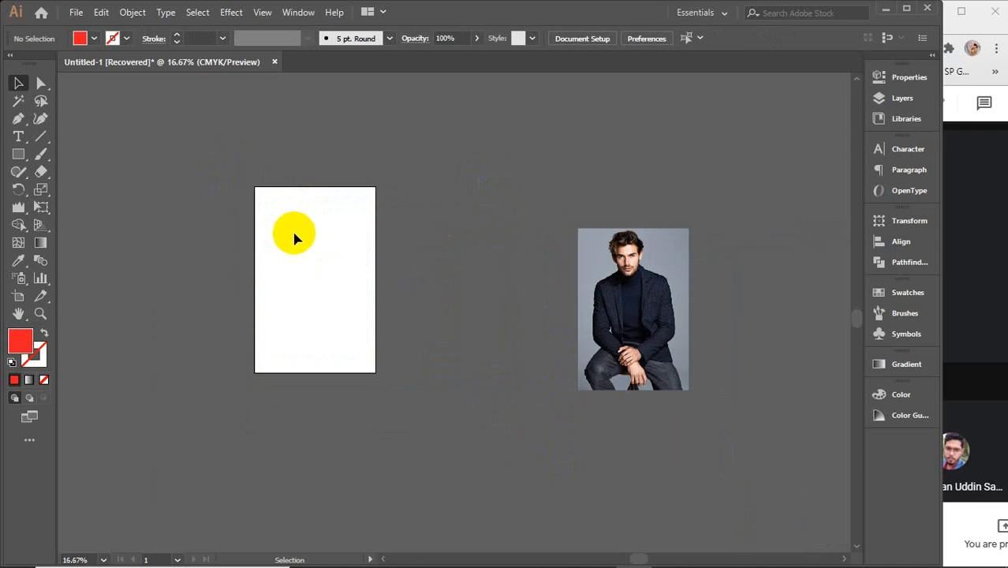
- Resize the empty artboard to 7 in wide and 5 in high
scroll(296, 220, up, 2)
drag(409, 263, 446, 245)
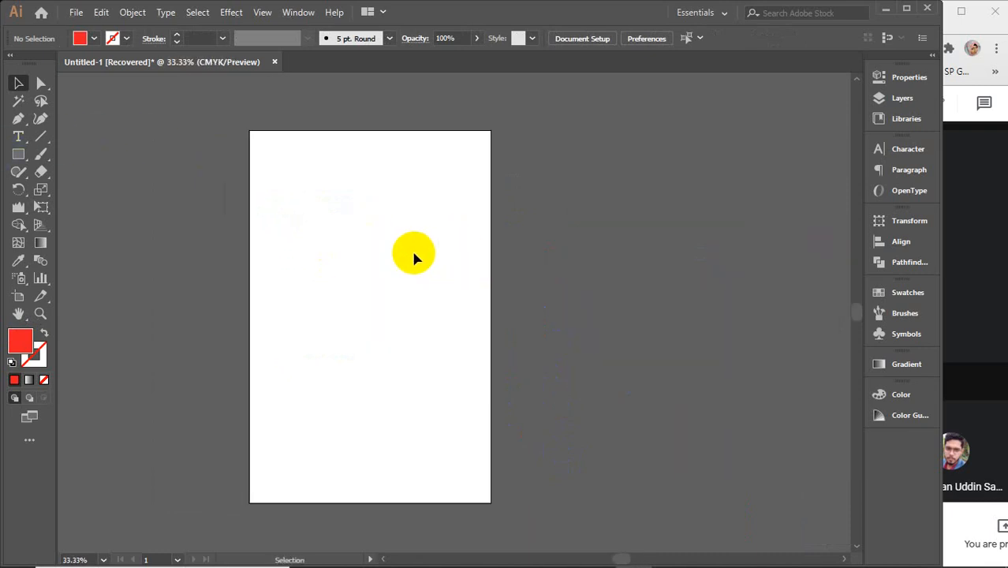
click(17, 300)
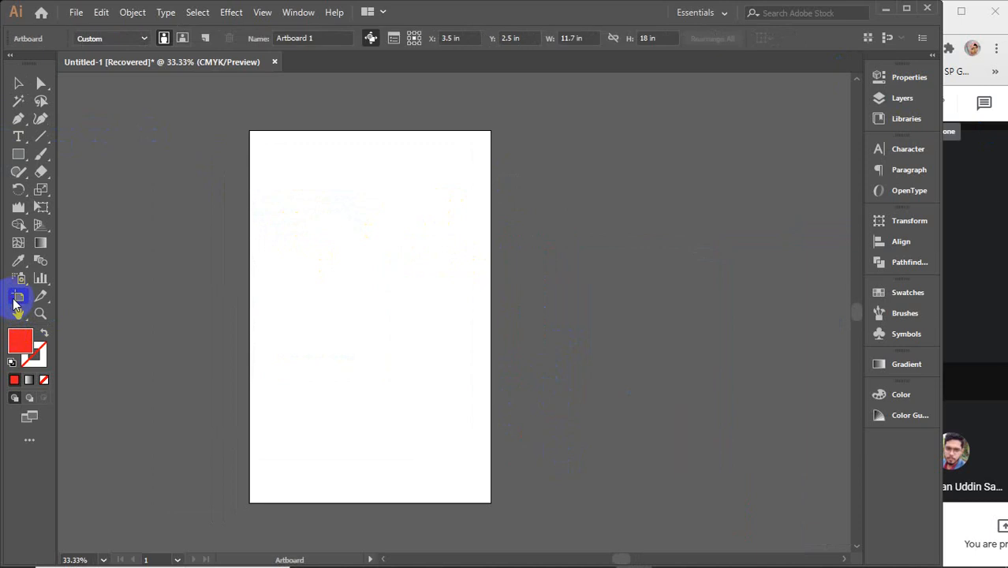
click(891, 76)
click(814, 134)
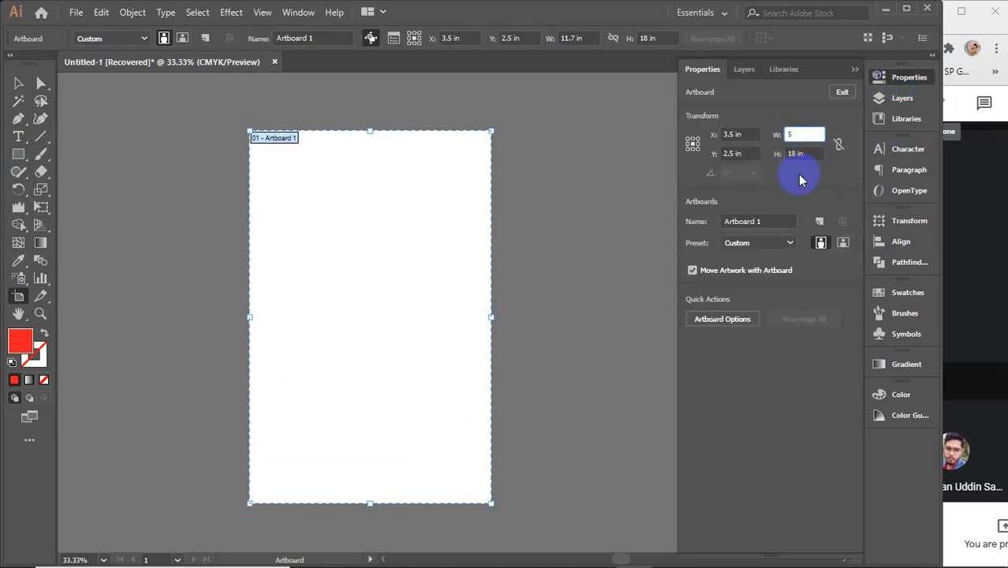
key(Tab)
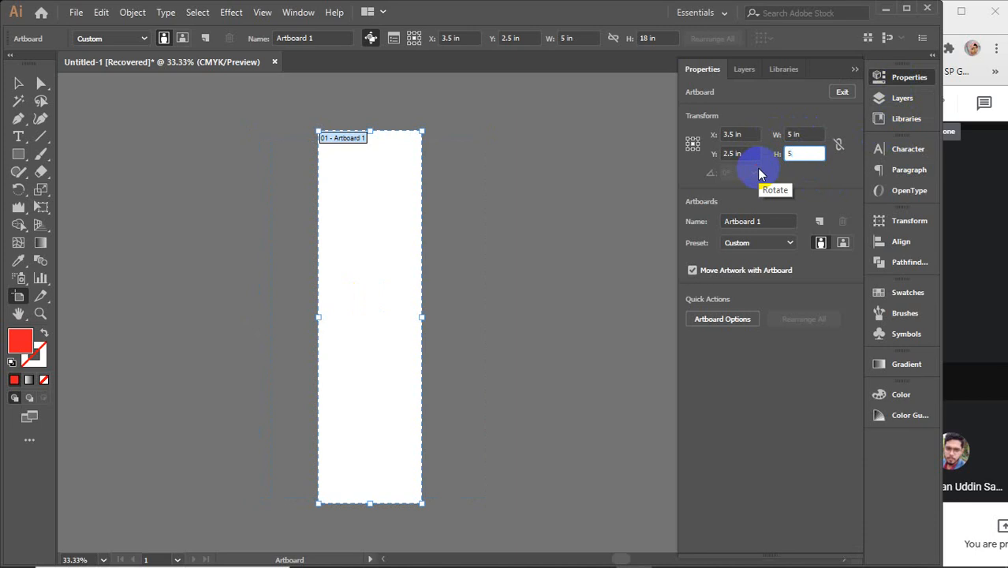
click(798, 134)
text(7)
key(Return)
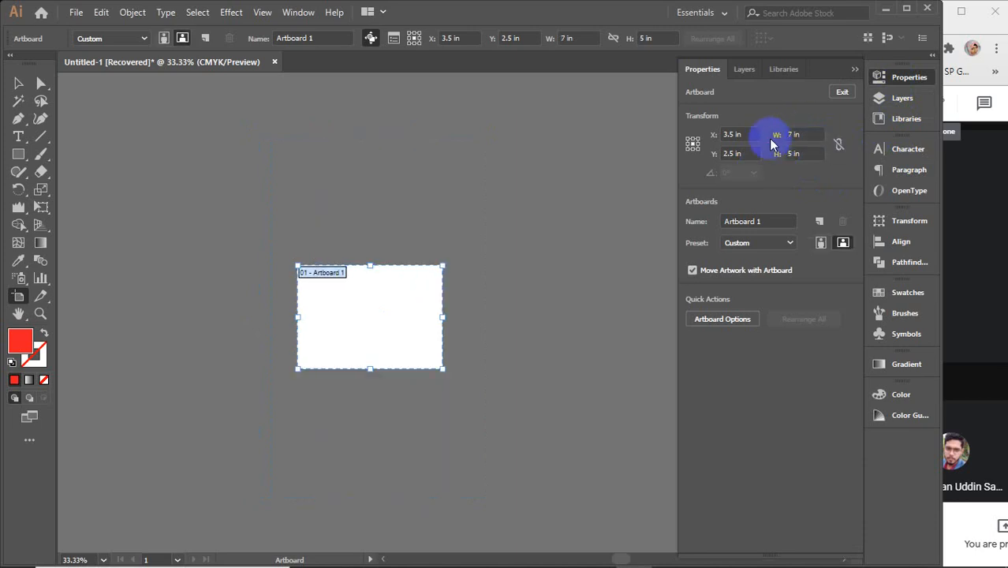
click(864, 75)
key(Escape)
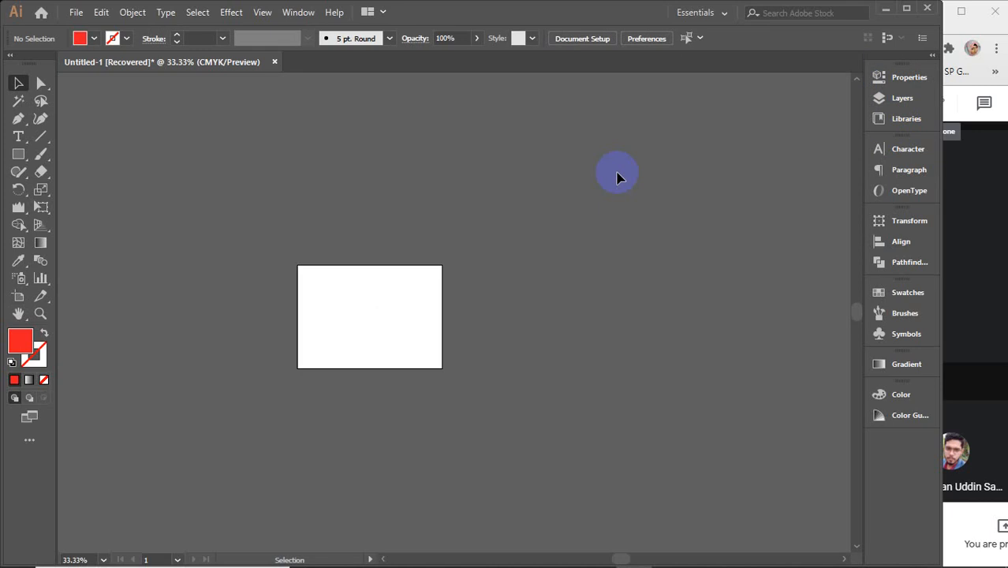
- Move the original portrait photo closer to the artboard, placing it just beyond the right edge
scroll(394, 318, up, 1)
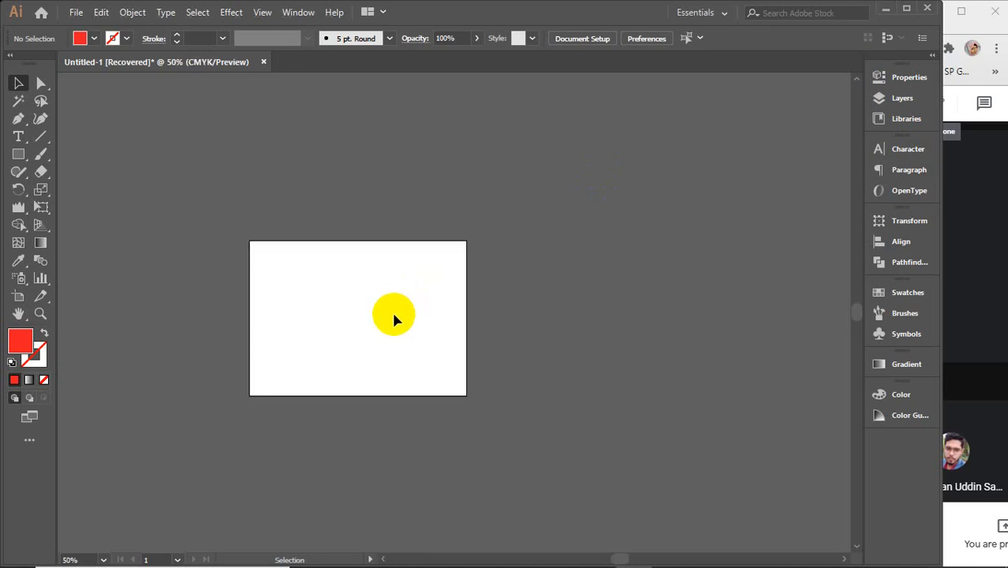
scroll(391, 309, down, 1)
scroll(591, 327, right, 1)
click(793, 329)
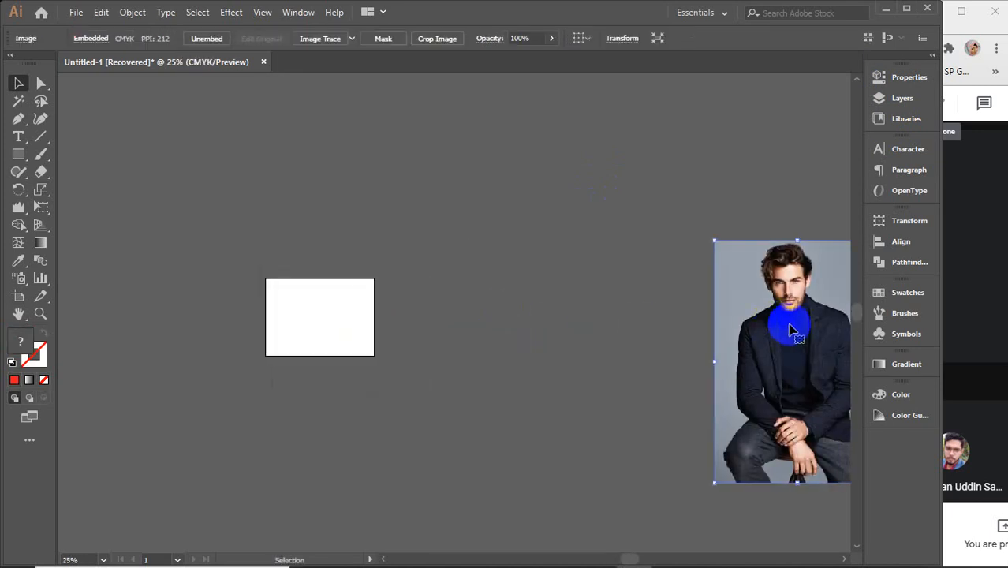
drag(793, 329, 511, 314)
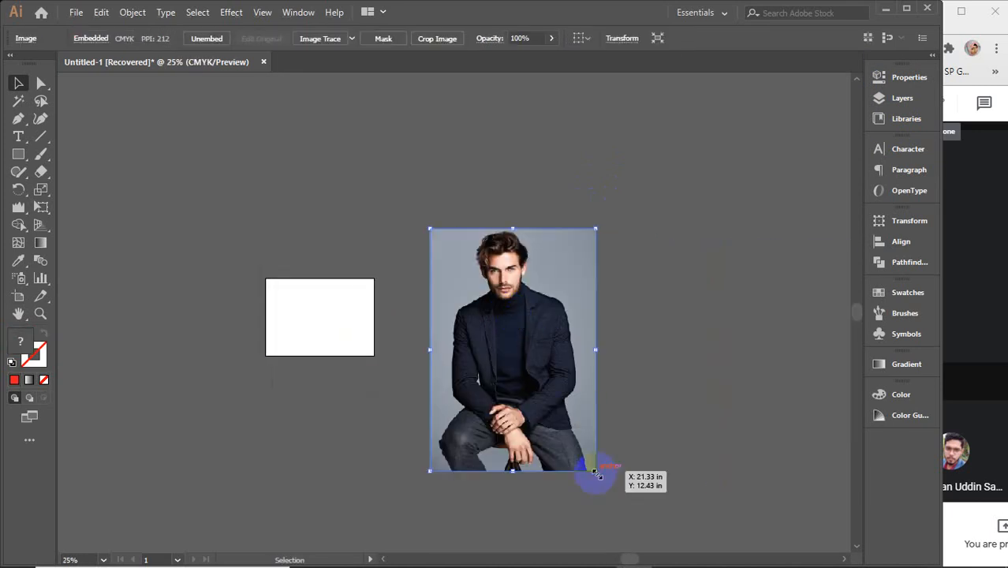
- Scale the portrait photo down proportionally to about half its size and place a duplicate to its right
drag(594, 472, 509, 344)
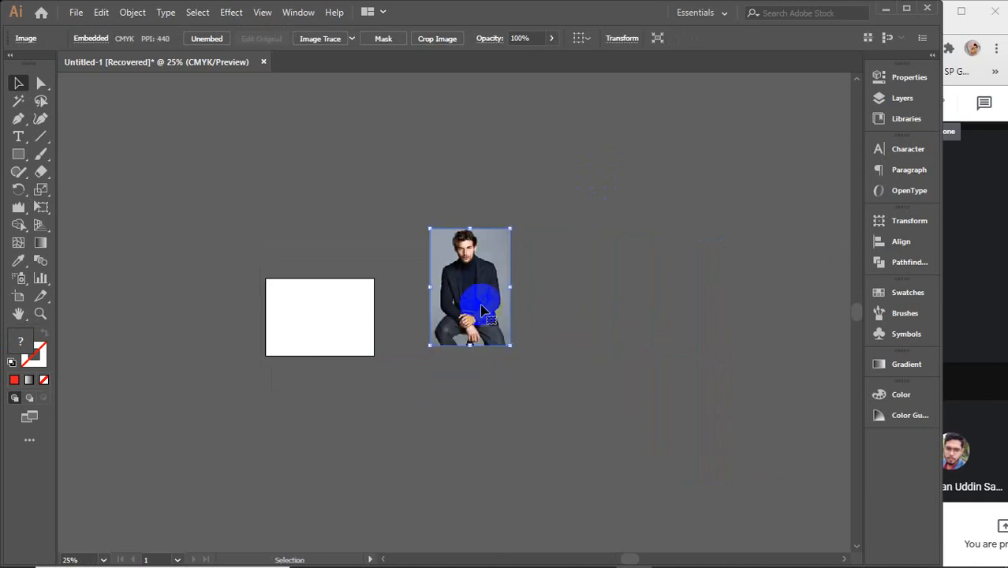
drag(478, 298, 631, 319)
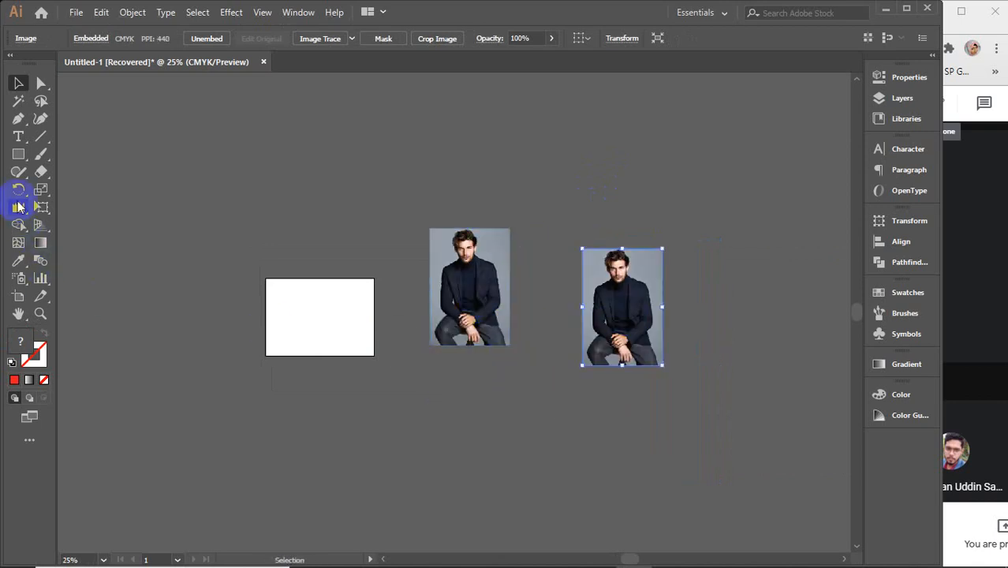
- Create a placeholder-text area about 5 by 7.4 in beside the duplicate portrait, roughly matching the photo's size
click(18, 137)
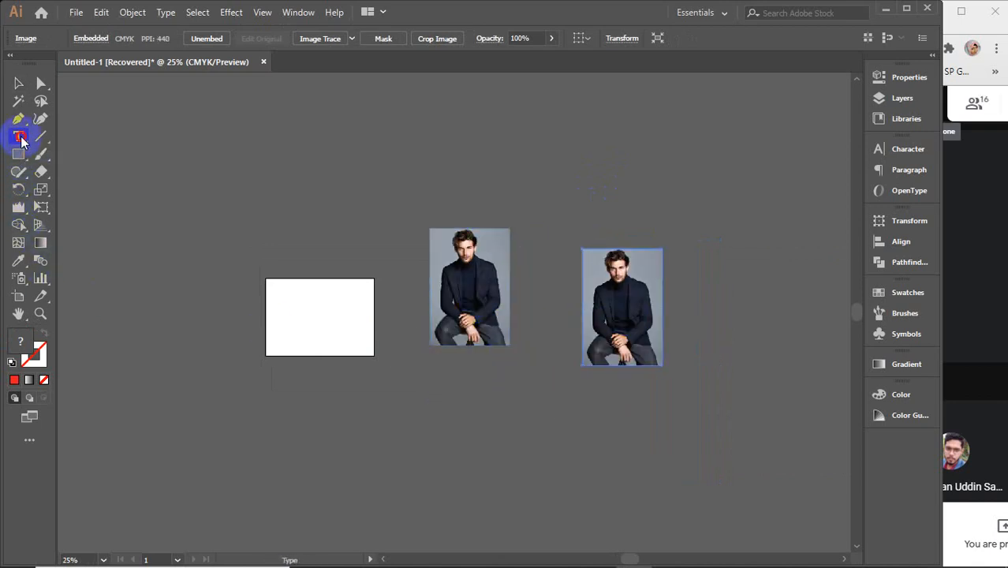
scroll(653, 304, up, 3)
key(space)
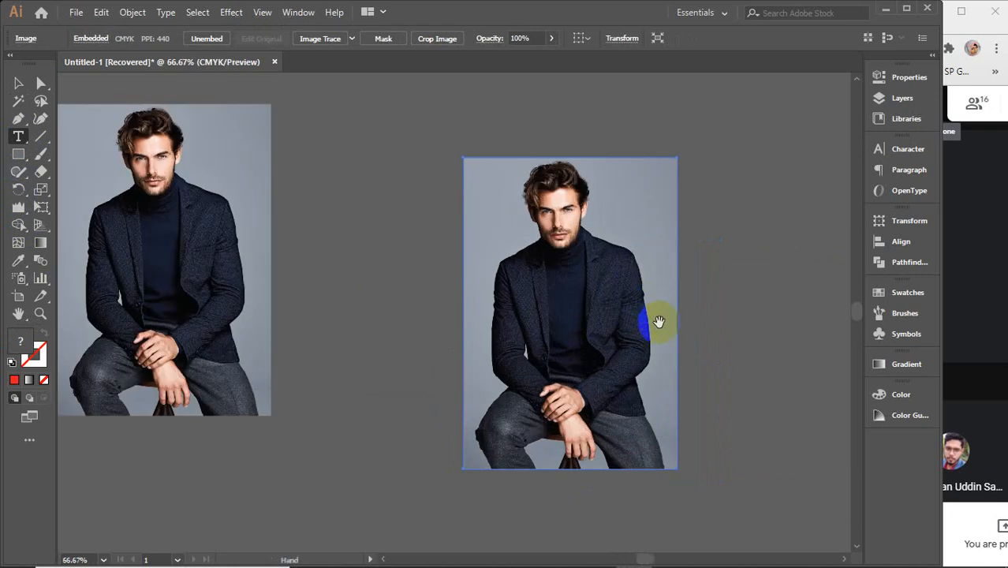
drag(656, 322, 304, 281)
drag(392, 121, 598, 426)
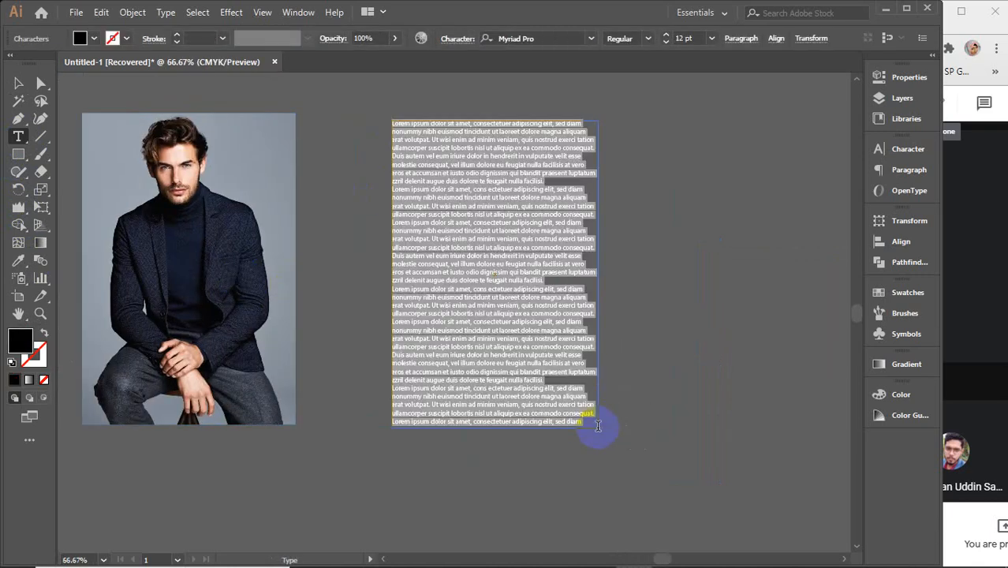
click(17, 84)
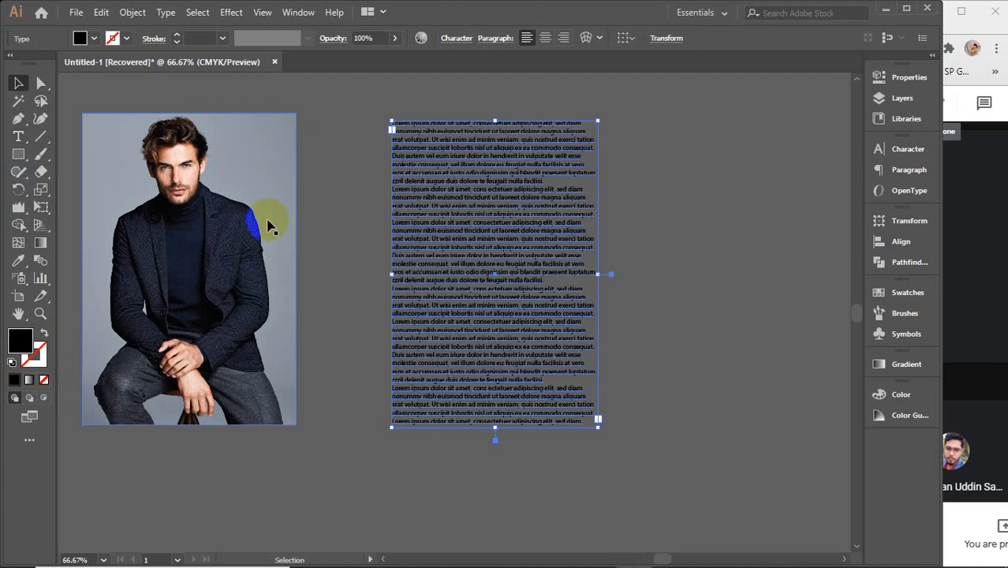
- Place the duplicate portrait behind the placeholder text and make a clipping mask from the two, accepting the complex text as mask
drag(216, 236, 521, 246)
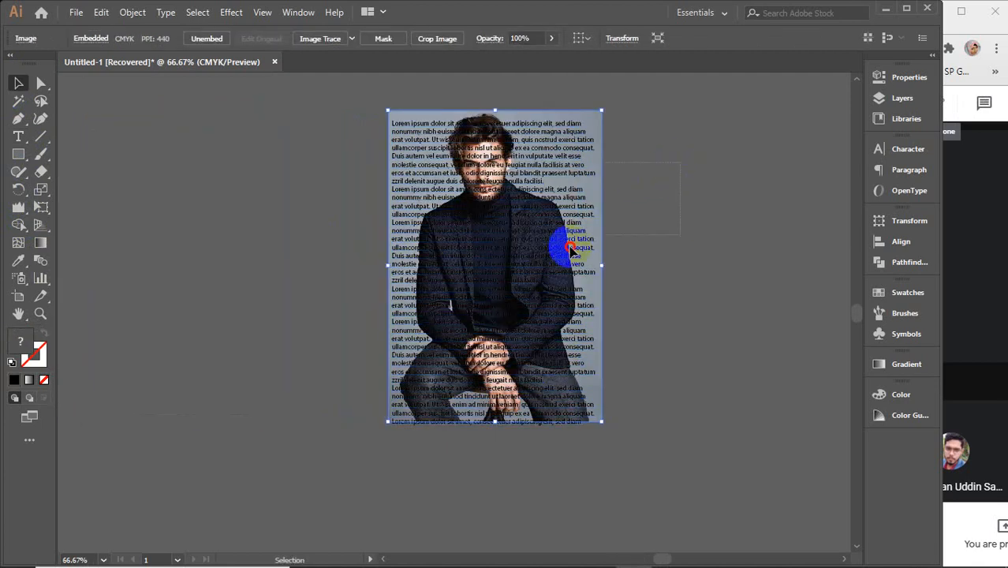
shift+click(525, 288)
right_click(524, 289)
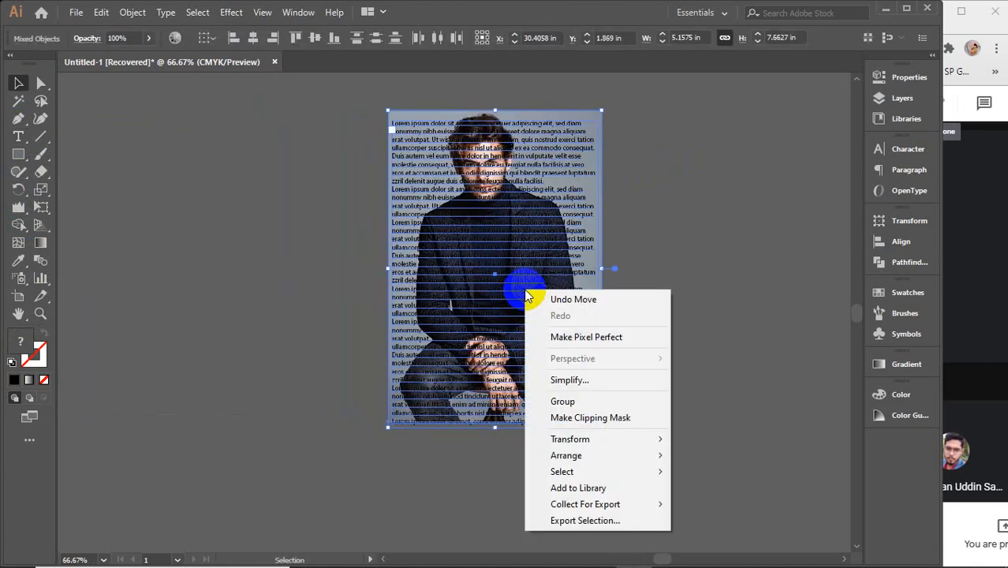
click(582, 416)
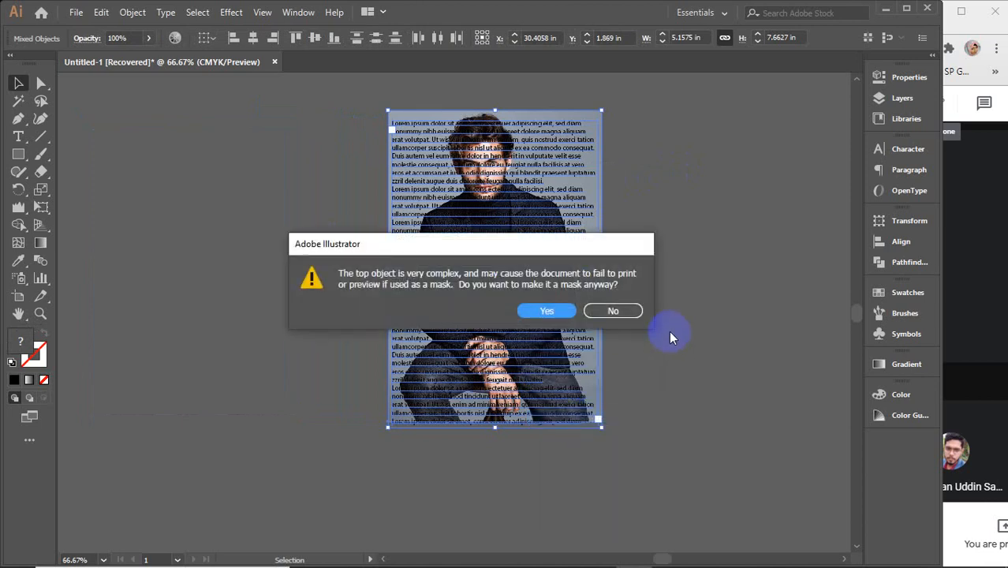
click(546, 310)
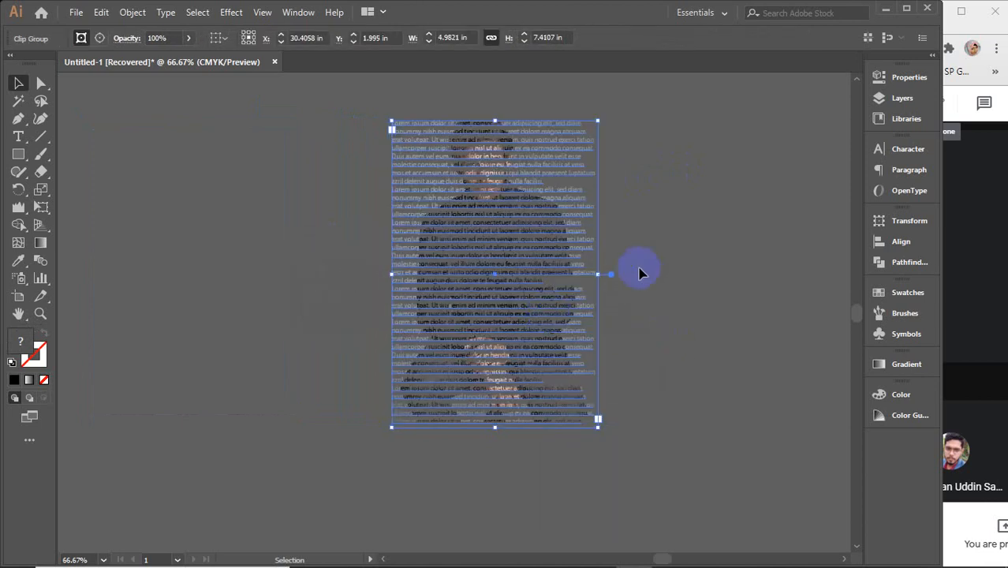
- Examine how the portrait looks through the clipped text, both close up and as a whole
click(640, 271)
click(492, 216)
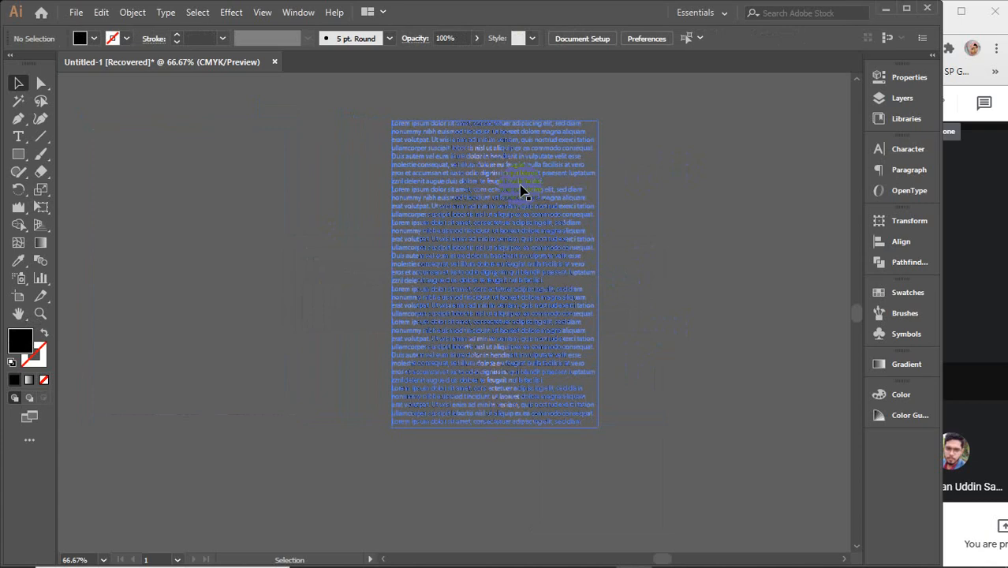
scroll(520, 189, up, 2)
click(747, 274)
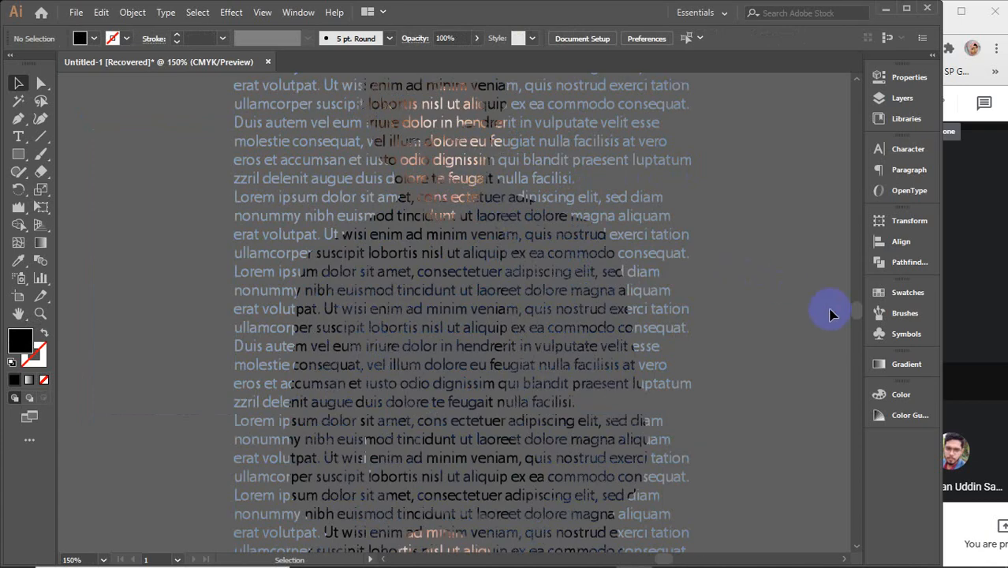
click(706, 291)
scroll(706, 292, down, 2)
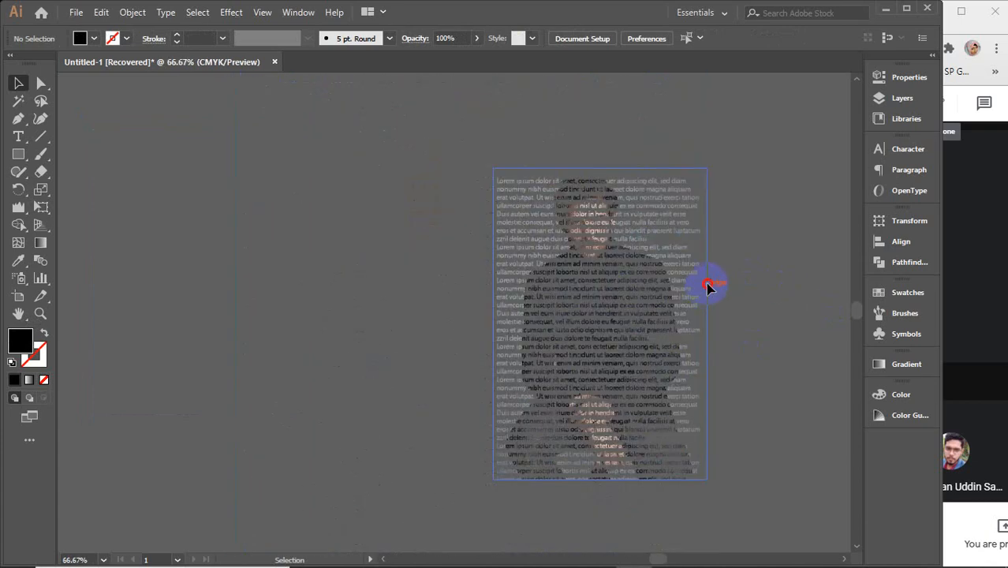
click(558, 317)
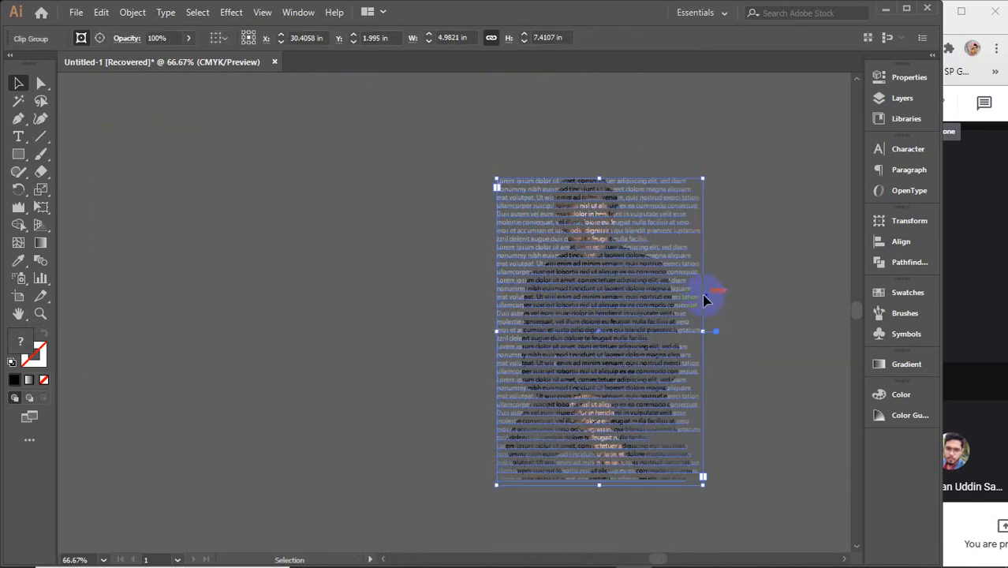
click(787, 292)
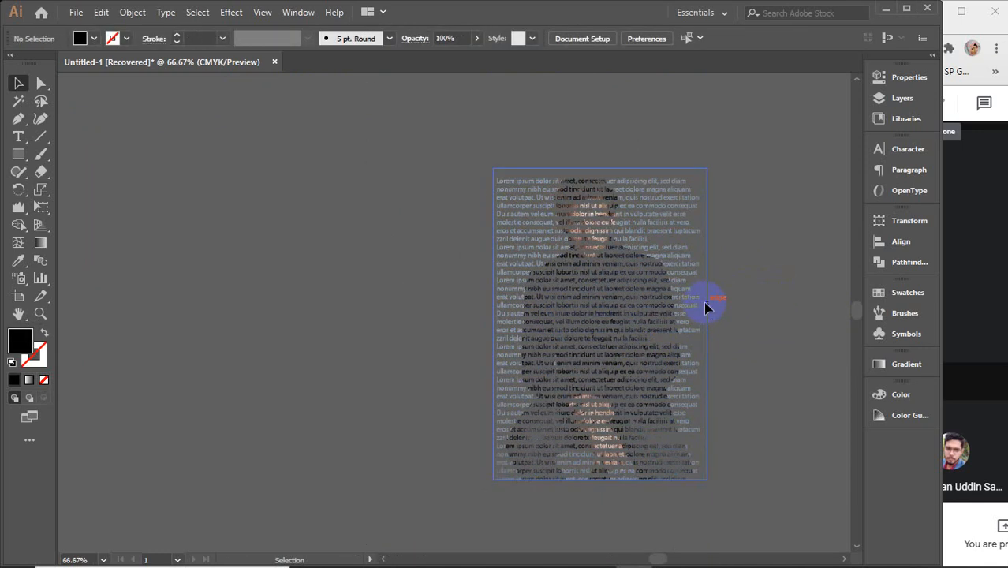
- Delete the text-clipped portrait, keeping the remaining photo and the empty artboard
click(602, 281)
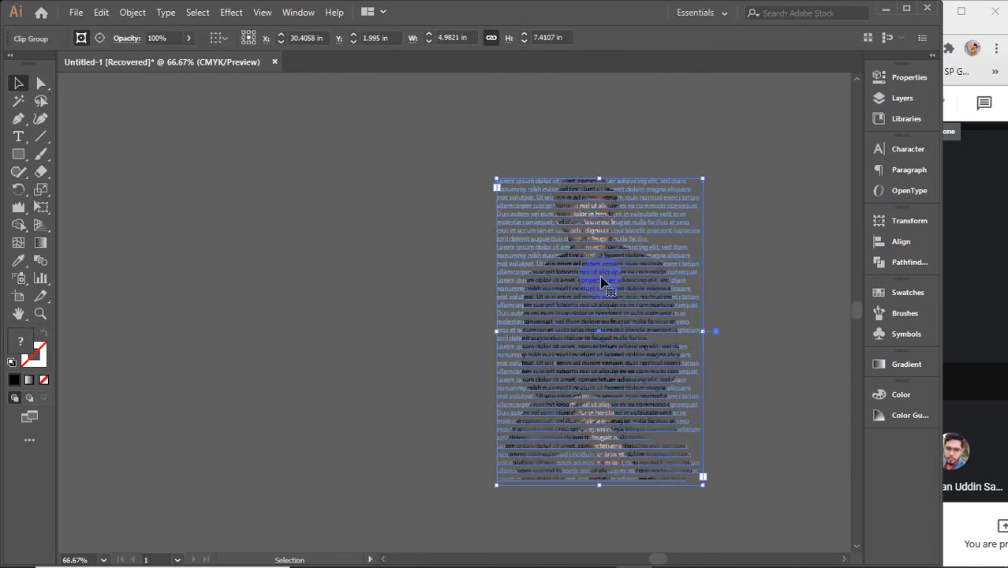
click(601, 282)
scroll(601, 278, down, 3)
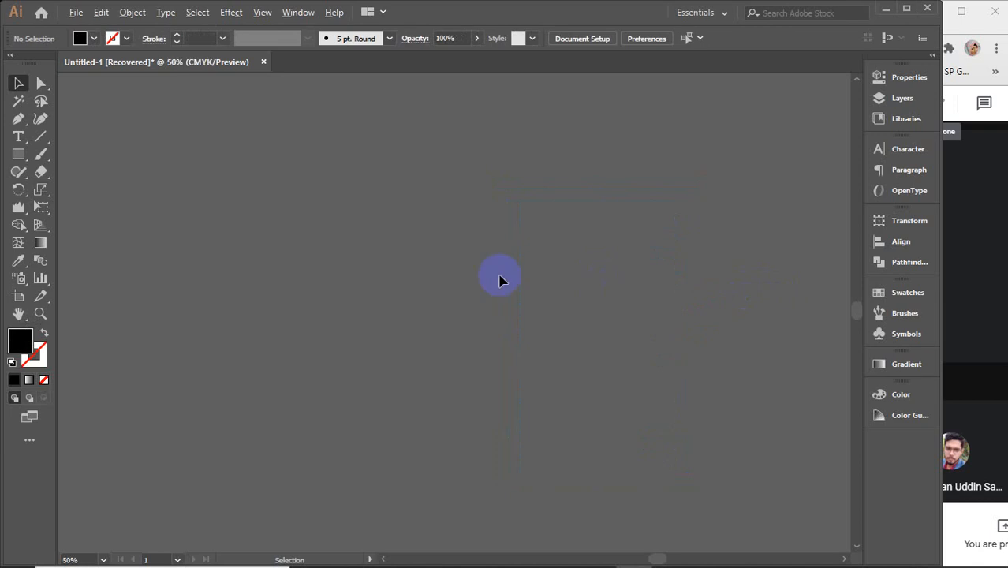
drag(348, 334, 488, 347)
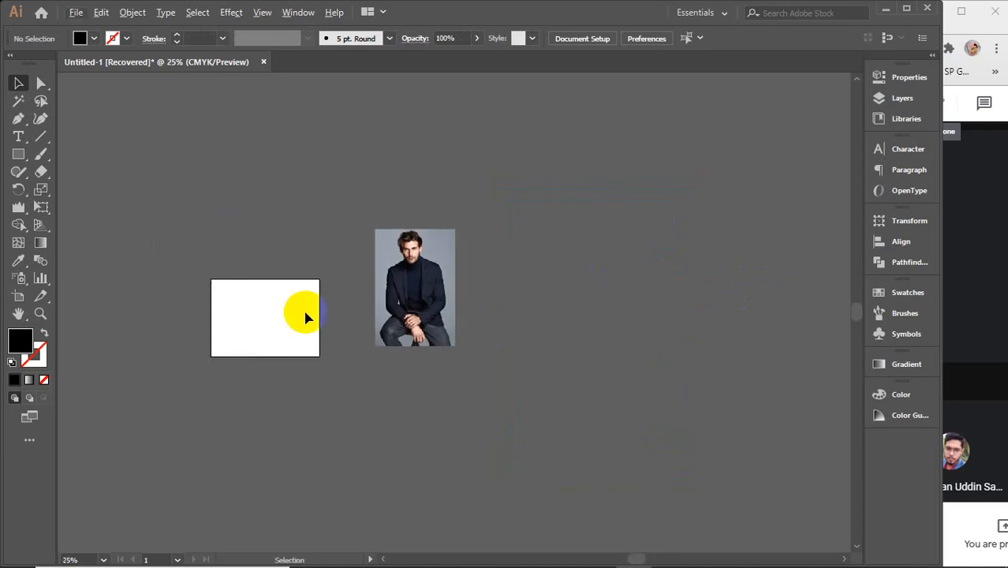
scroll(305, 315, up, 2)
drag(372, 302, 424, 280)
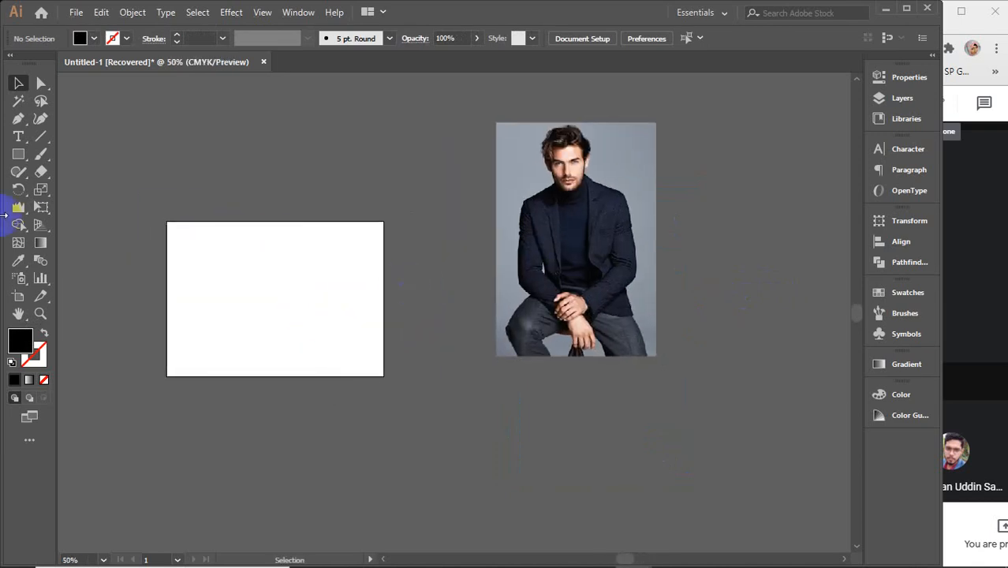
- Fill the artboard with a placeholder-text area about 6.8 by 4.6 in, set slightly in from the artboard's edges
click(18, 137)
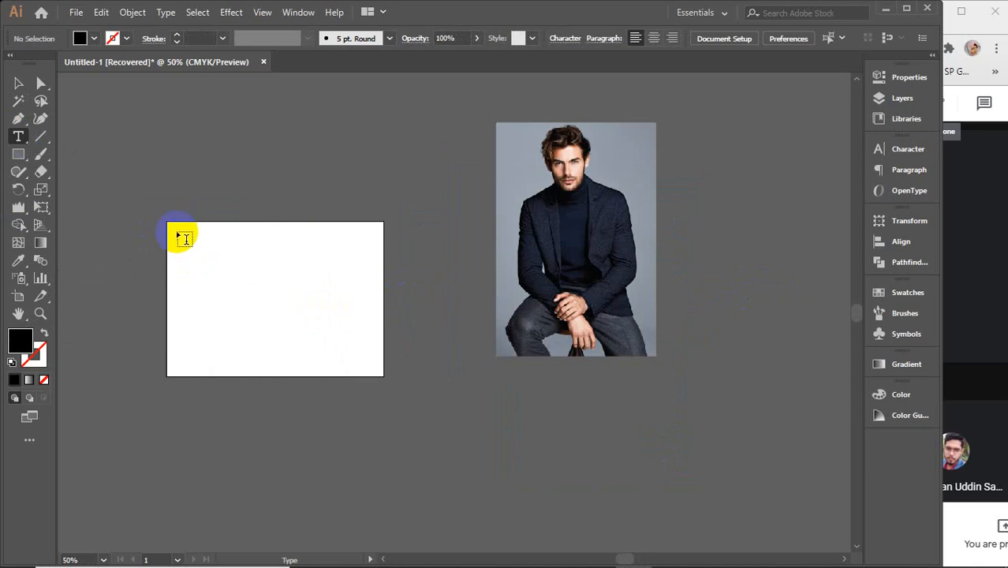
drag(173, 228, 382, 364)
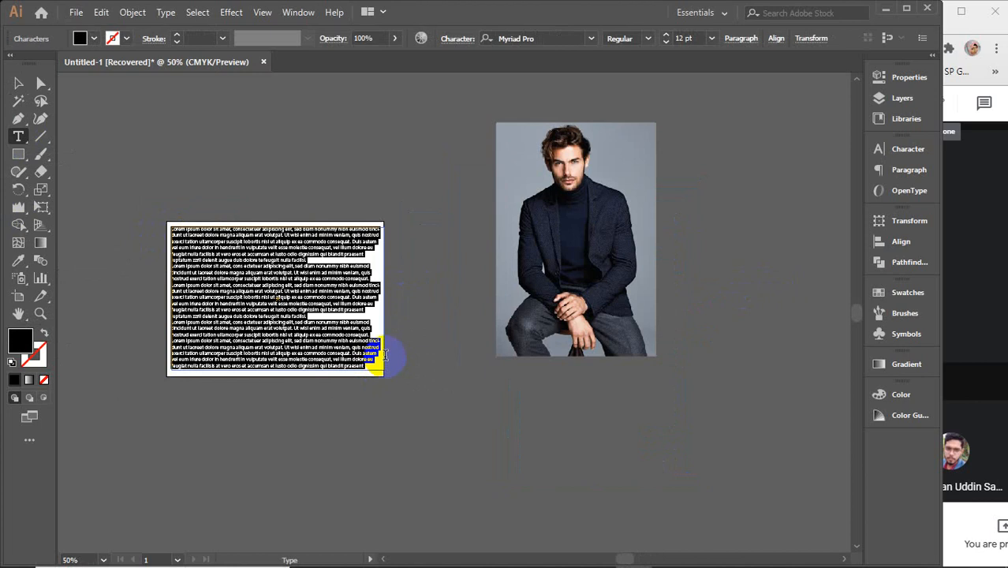
key(BackSpace)
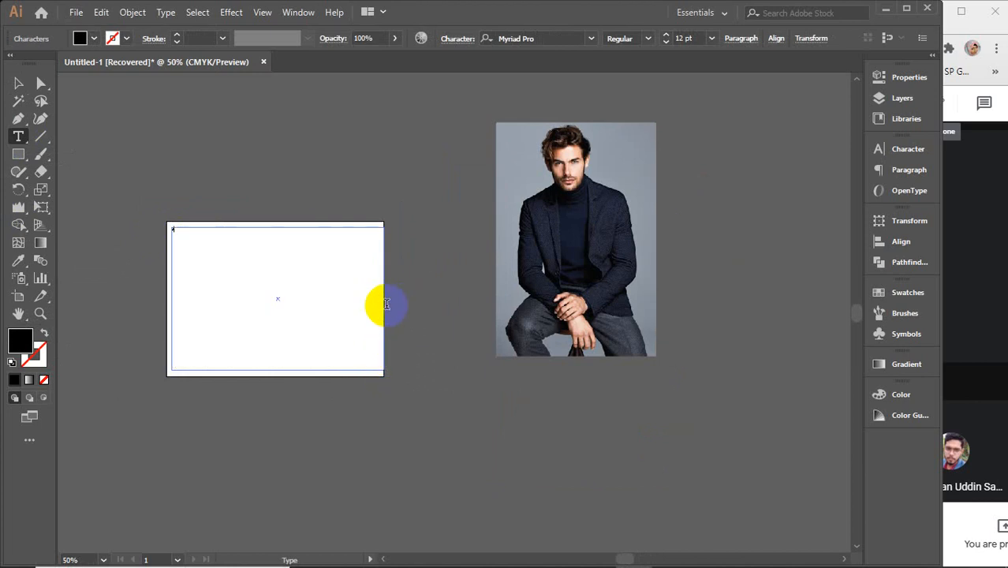
key(ctrl+z)
click(19, 84)
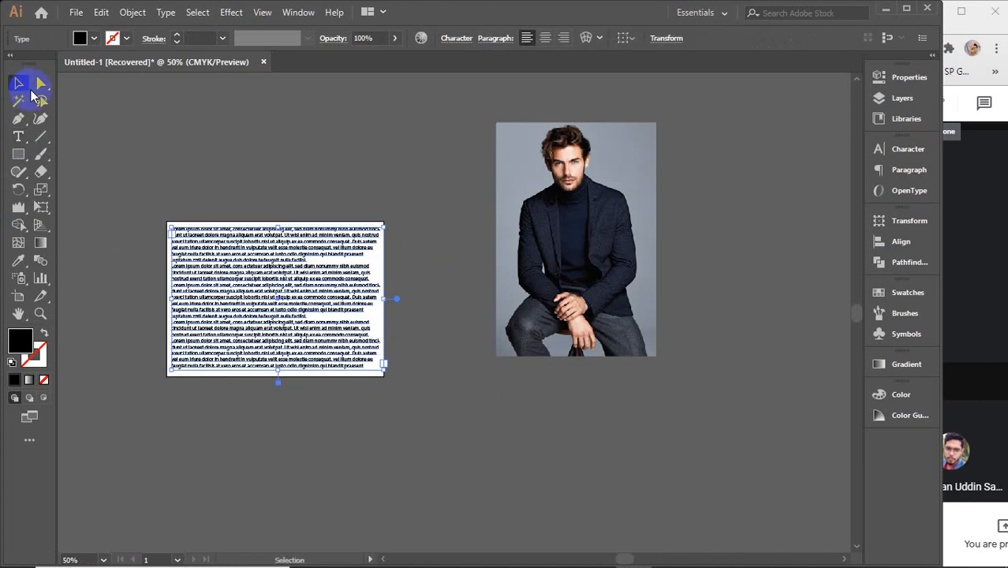
click(308, 150)
- Scale the remaining portrait photo down proportionally to about a third of its size and place it over the artboard's text
click(597, 243)
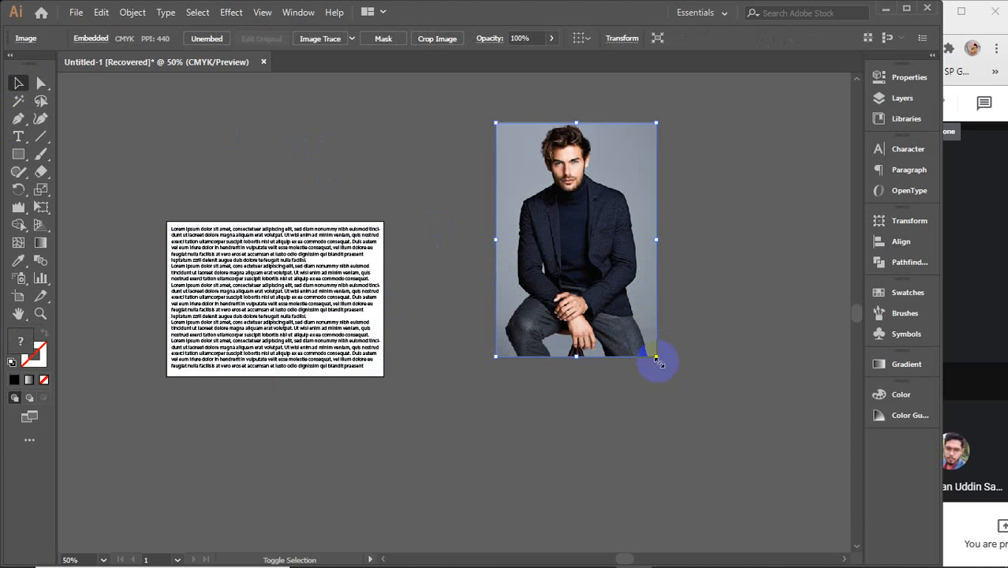
drag(655, 357, 447, 297)
scroll(248, 290, up, 4)
click(146, 270)
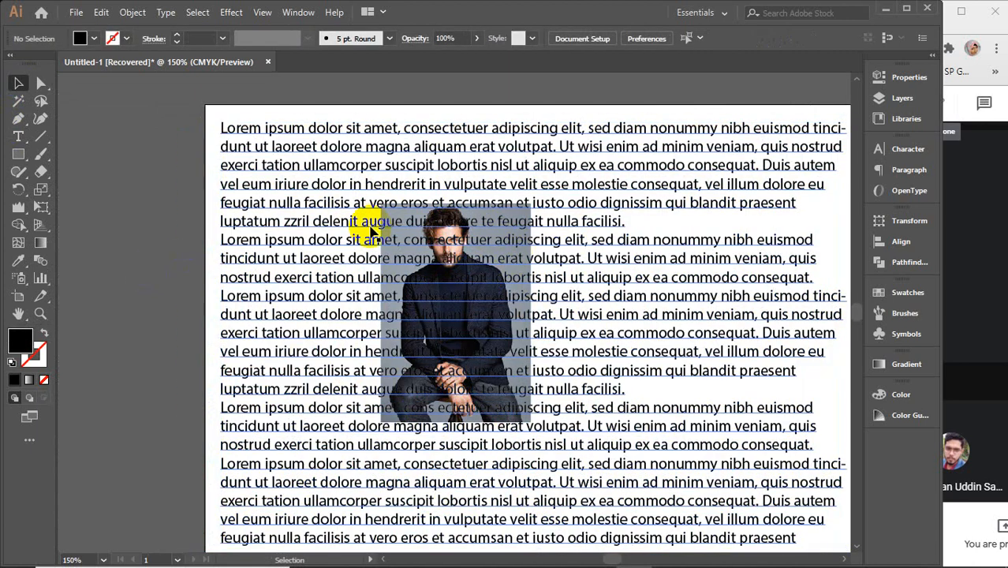
- Try to wrap the placeholder text around the portrait by applying Text Wrap to both objects together
click(18, 137)
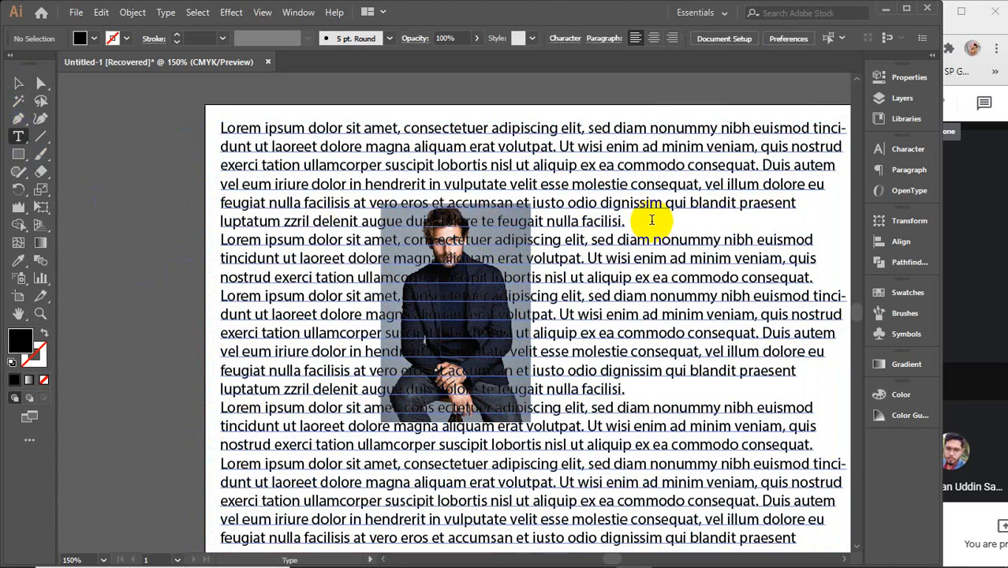
click(19, 85)
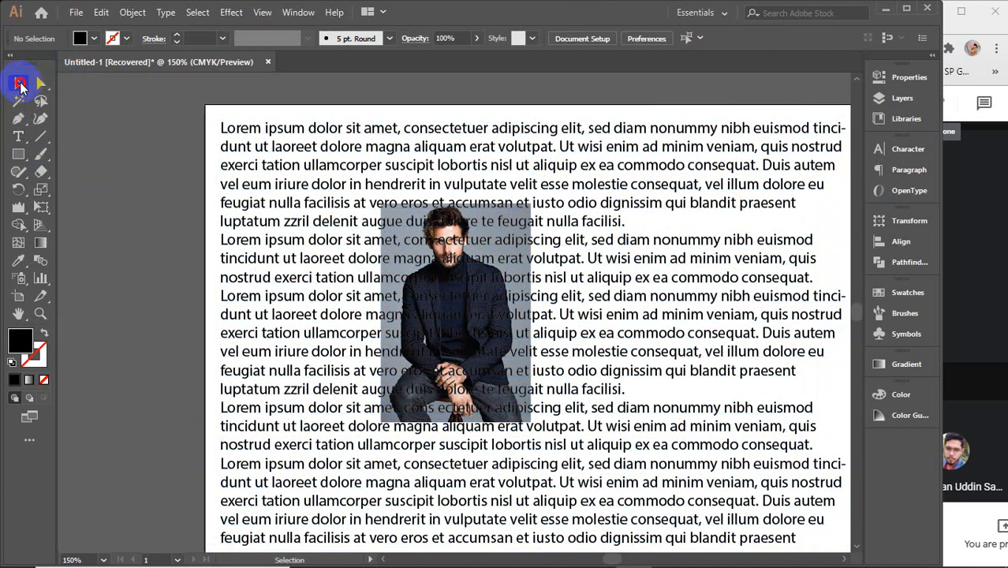
key(ctrl+a)
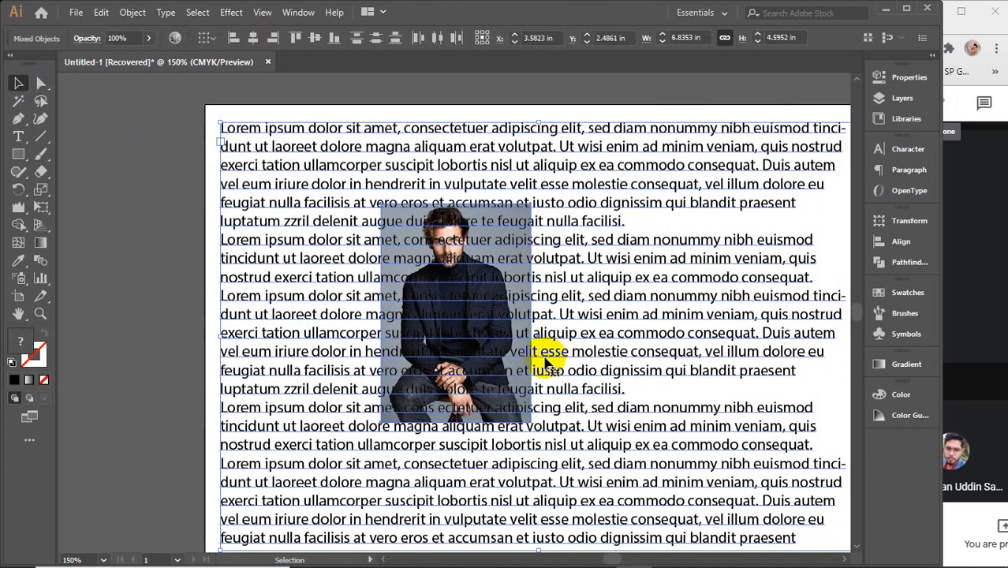
click(129, 14)
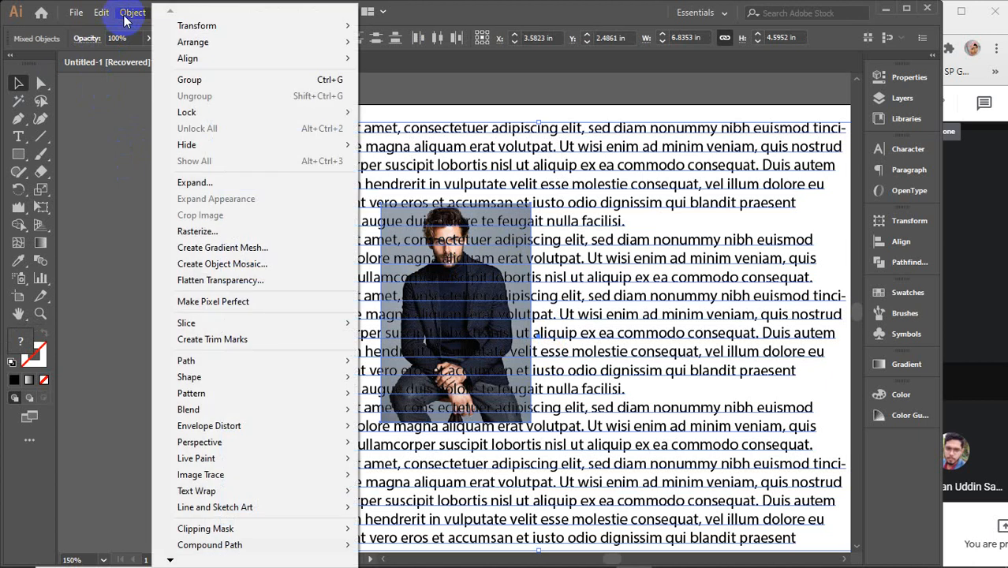
mouse_move(218, 491)
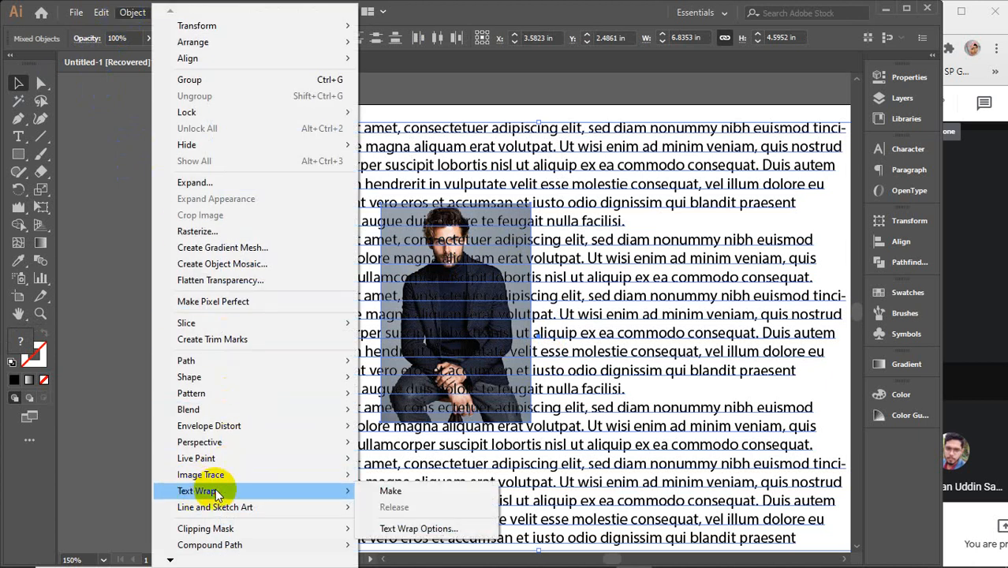
click(391, 492)
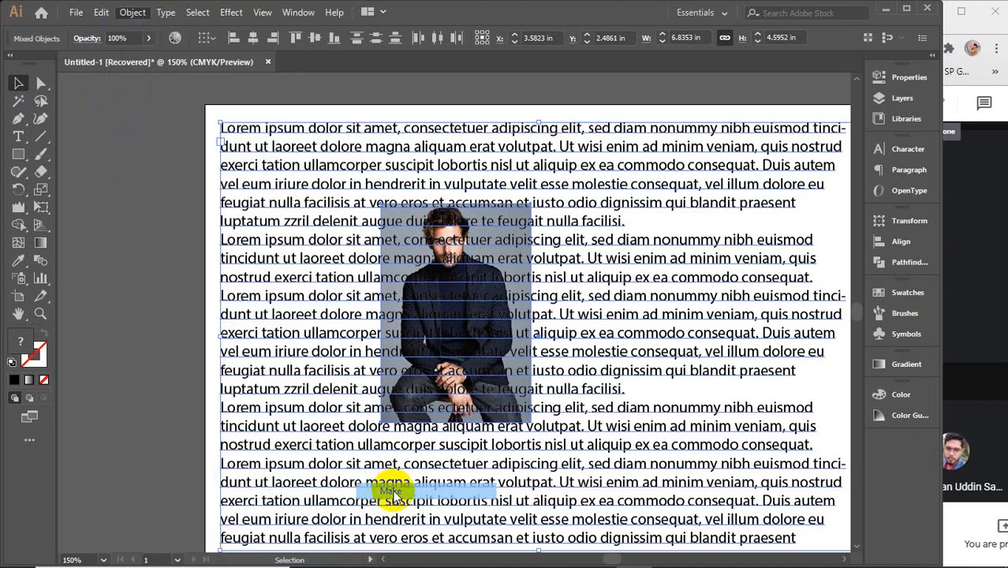
click(369, 310)
click(546, 311)
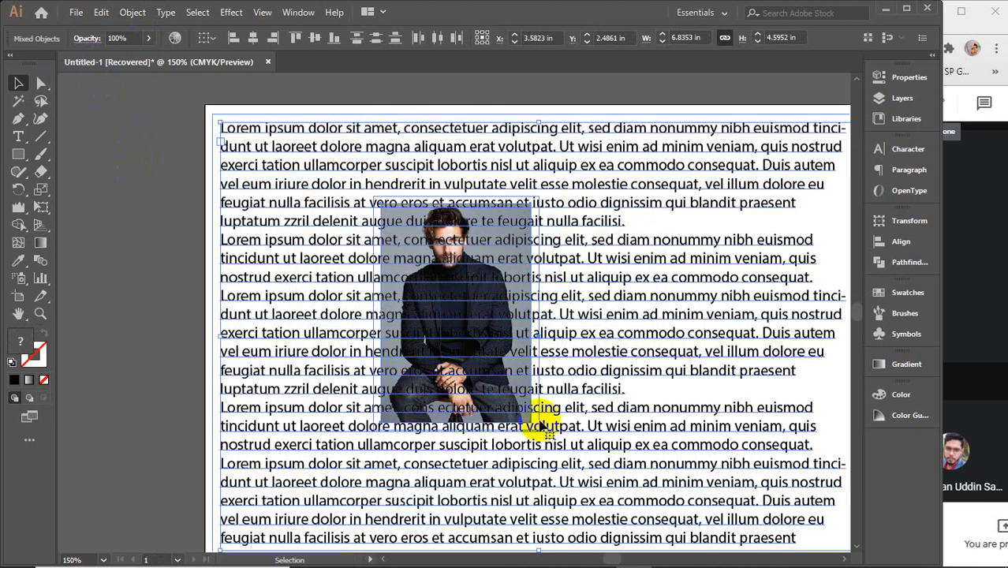
scroll(400, 357, down, 1)
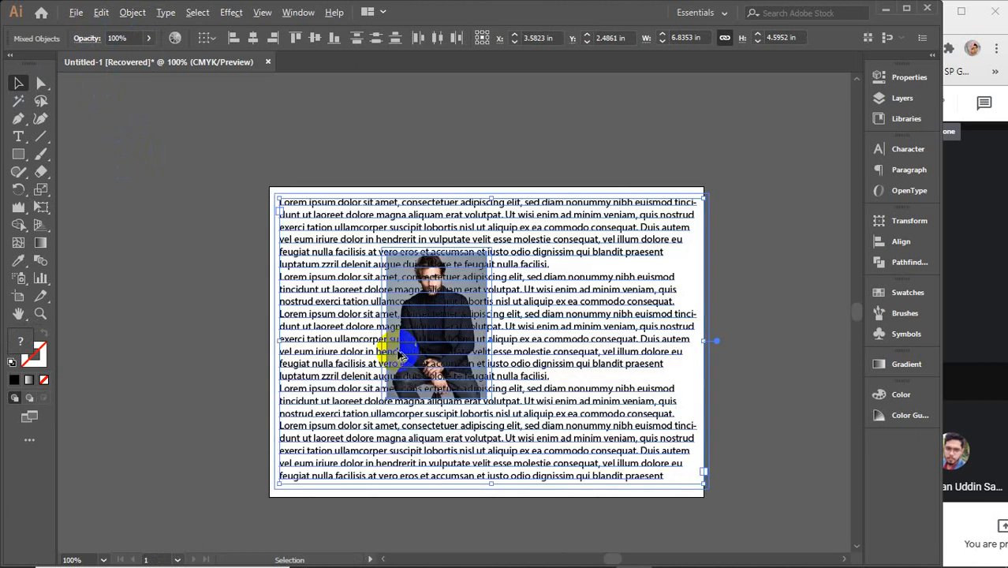
click(198, 266)
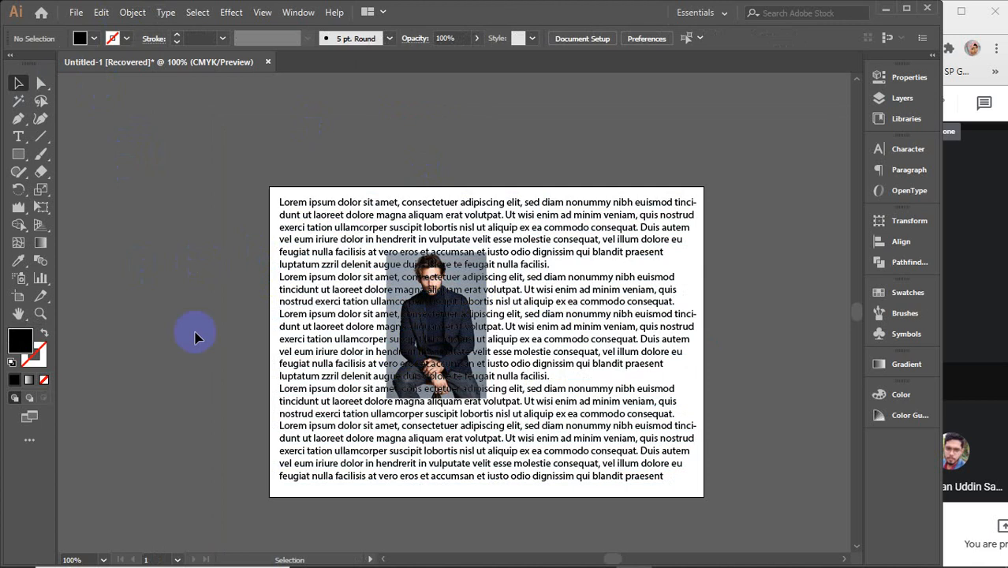
click(426, 322)
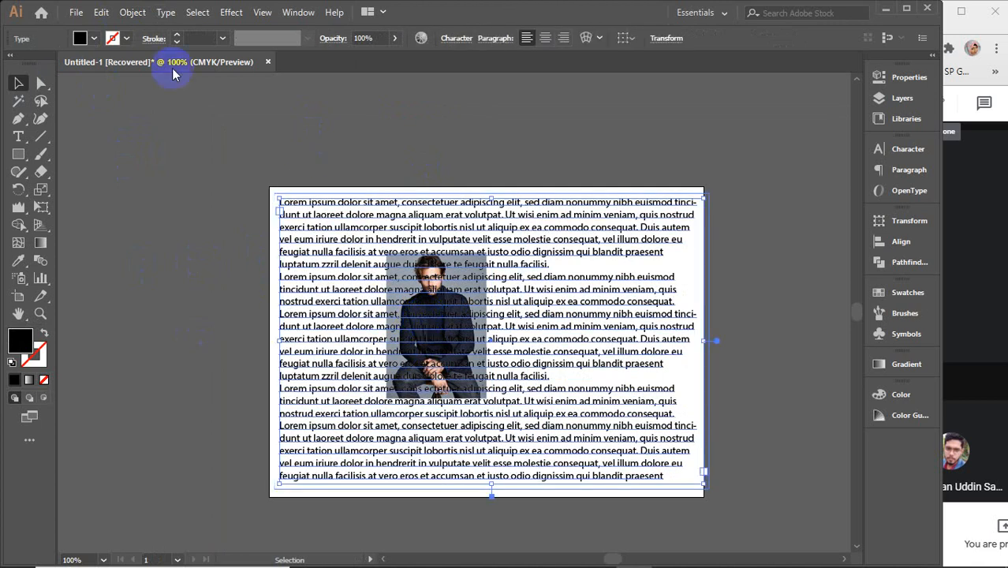
click(130, 14)
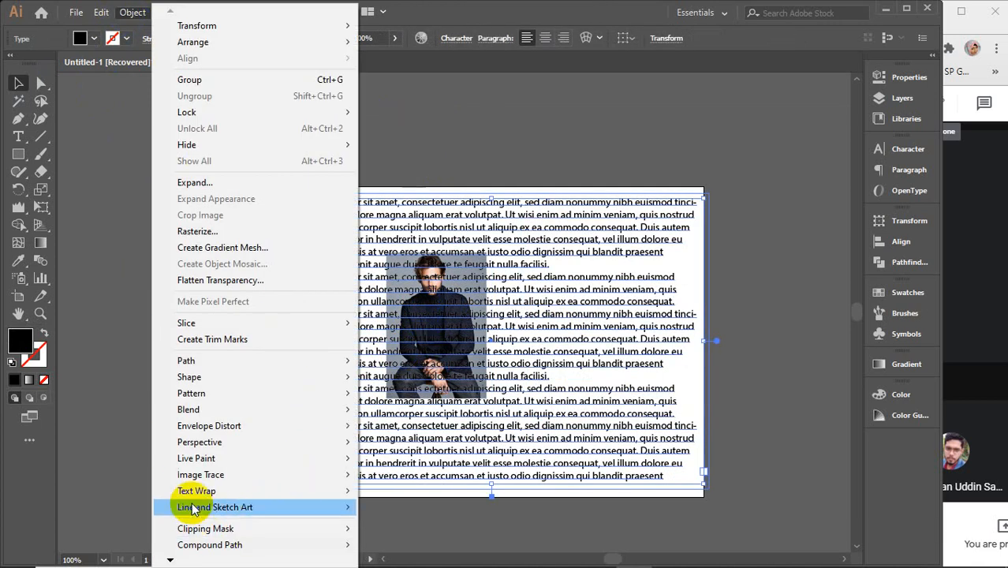
mouse_move(213, 496)
click(418, 528)
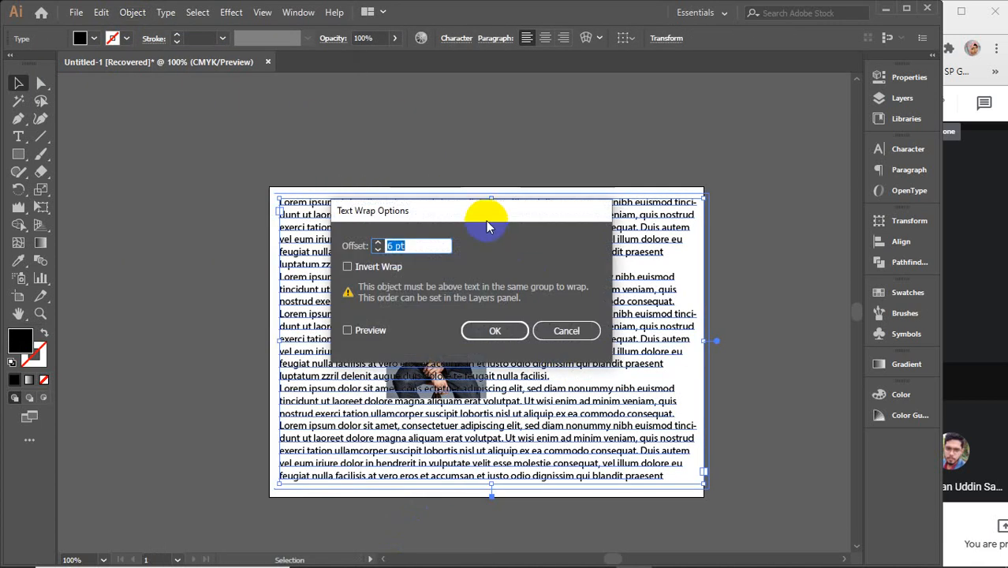
drag(470, 199, 763, 107)
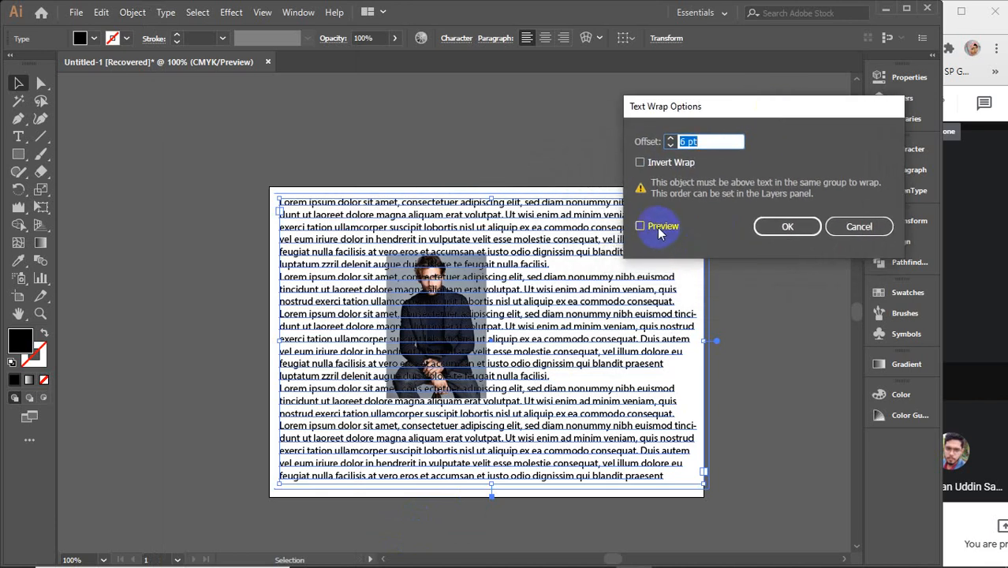
click(656, 227)
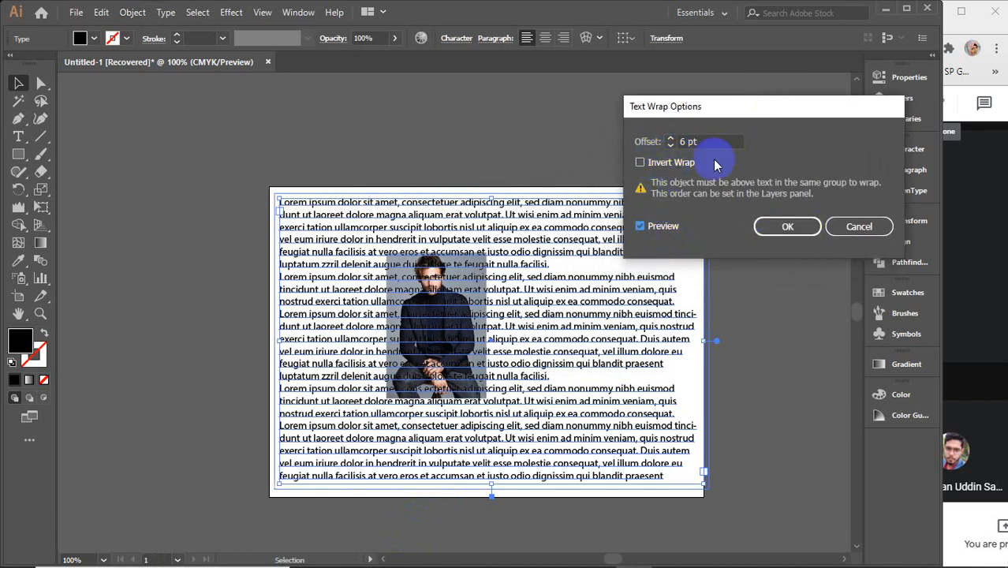
double_click(703, 141)
key(Up)
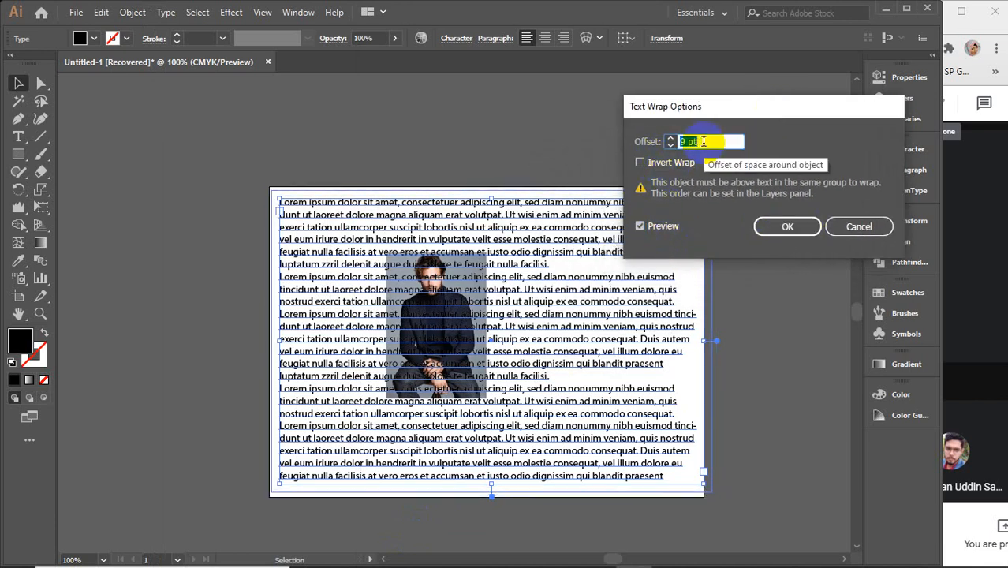
click(867, 226)
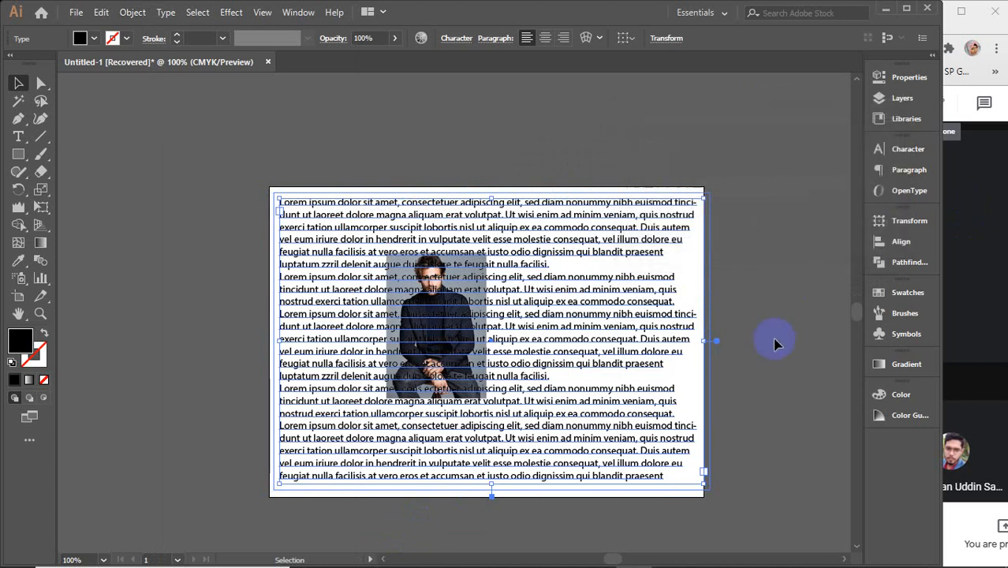
- Undo the Text Wrap applied to the text area and portrait, keeping the portrait in place on the artboard
click(744, 345)
click(566, 341)
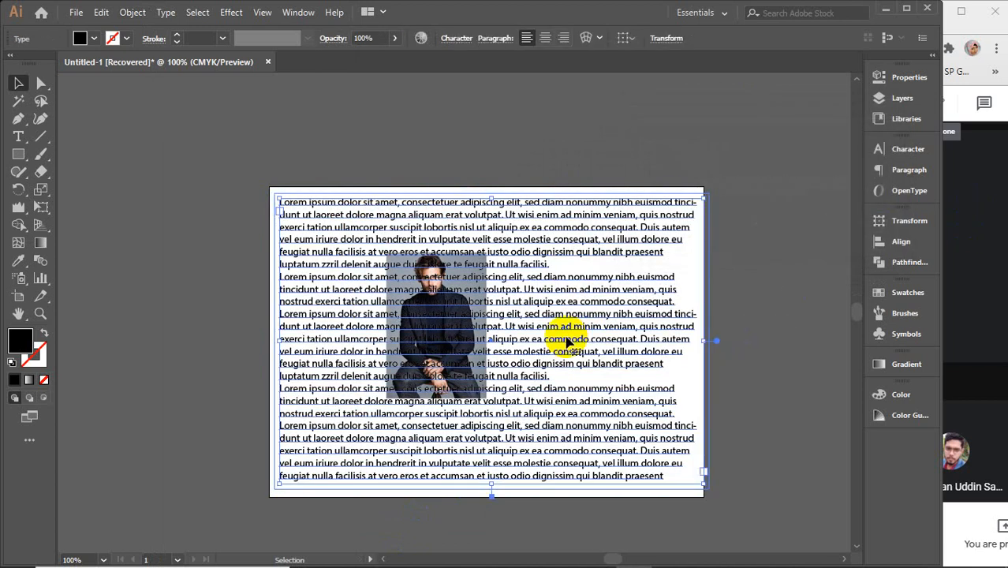
key(ctrl+a)
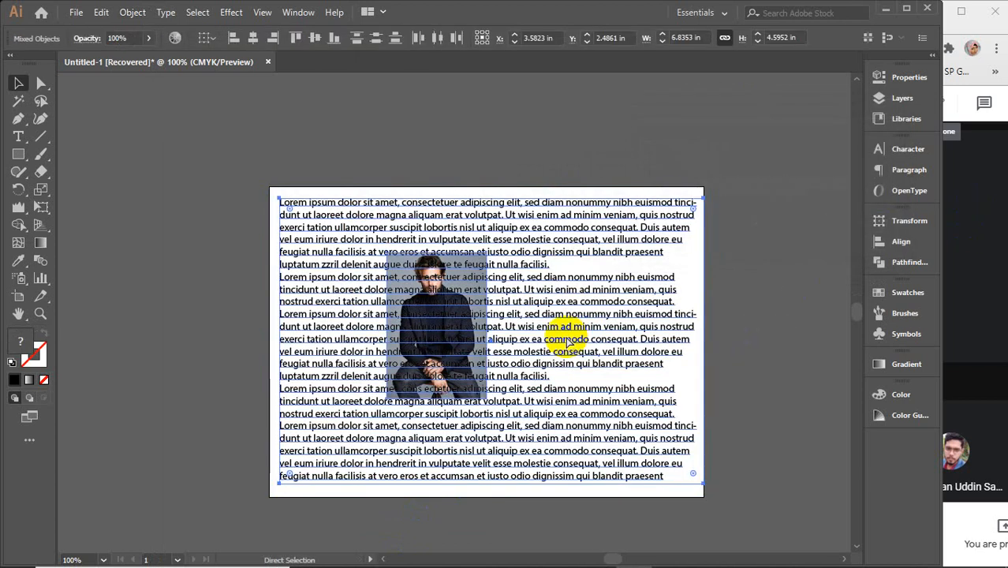
key(ctrl+z)
key(ctrl+z)
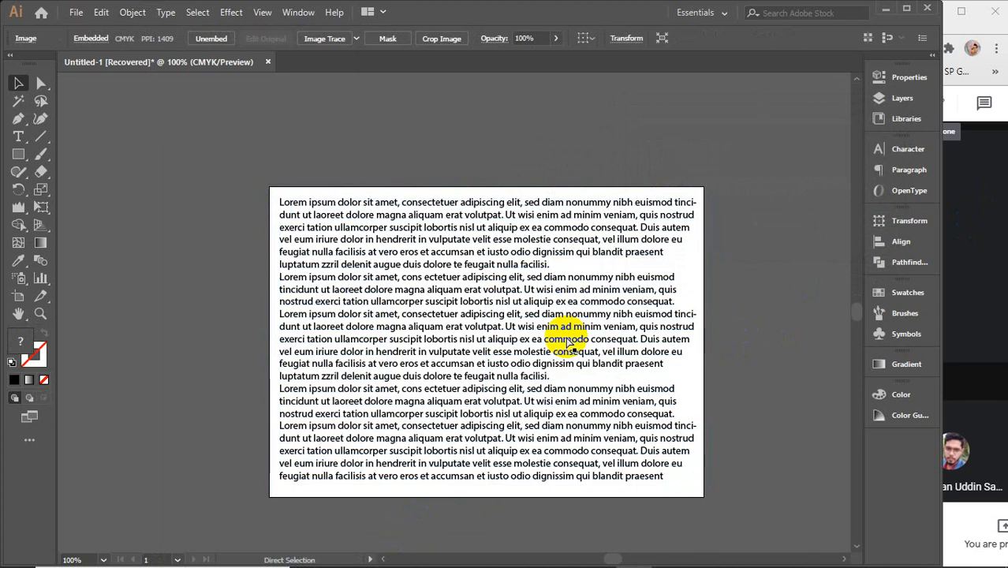
key(ctrl+shift+z)
- Send the placeholder-text area to the back so it lies behind the portrait photo
click(573, 305)
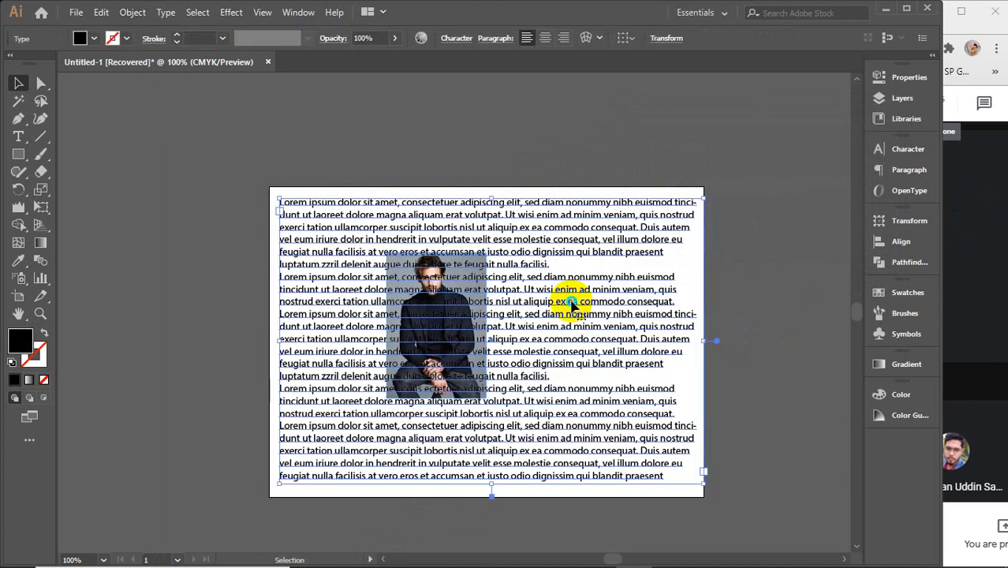
right_click(572, 306)
mouse_move(633, 227)
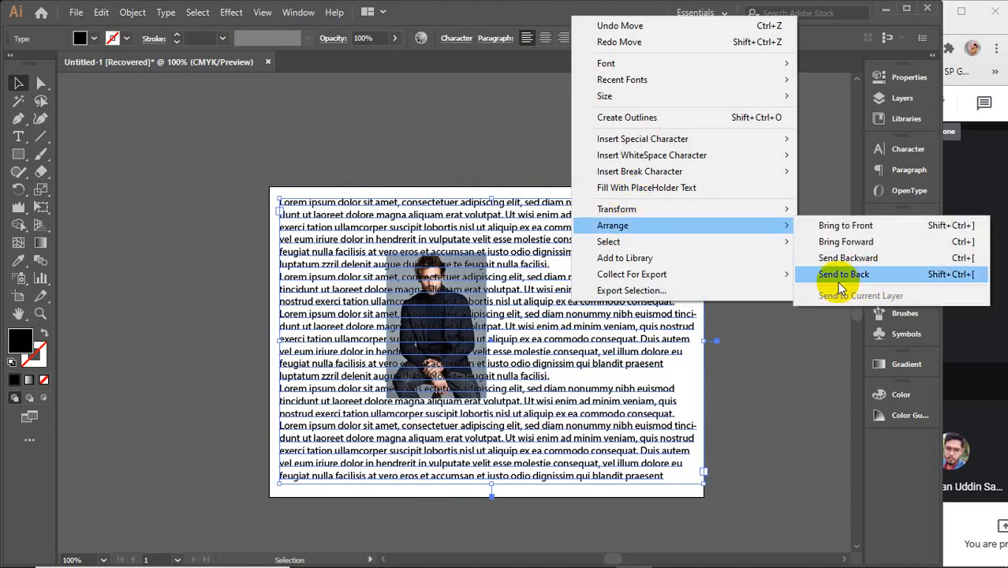
click(839, 280)
click(742, 308)
- Select the text area and portrait together and apply Text Wrap so the text flows around the photo
drag(338, 146, 471, 457)
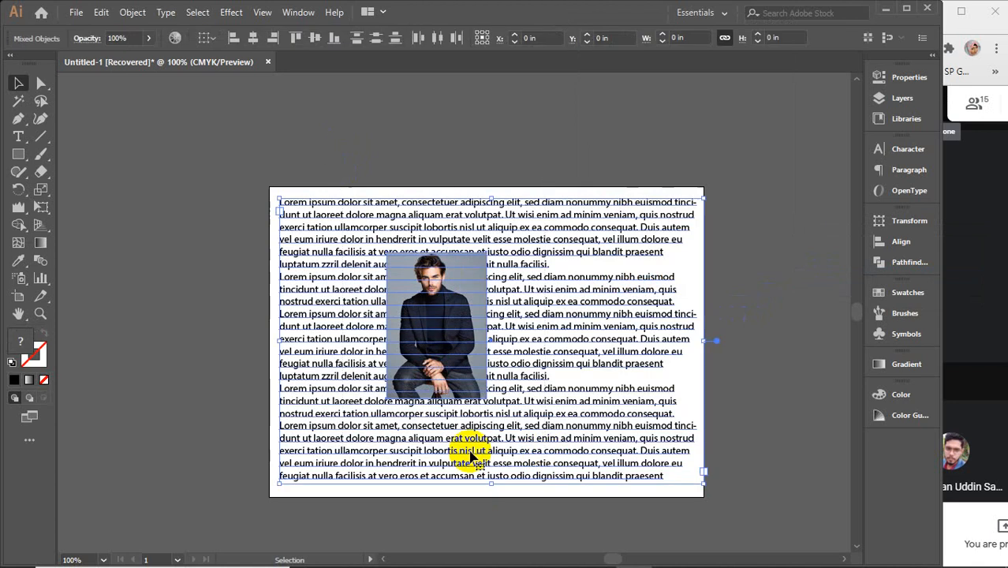
click(130, 14)
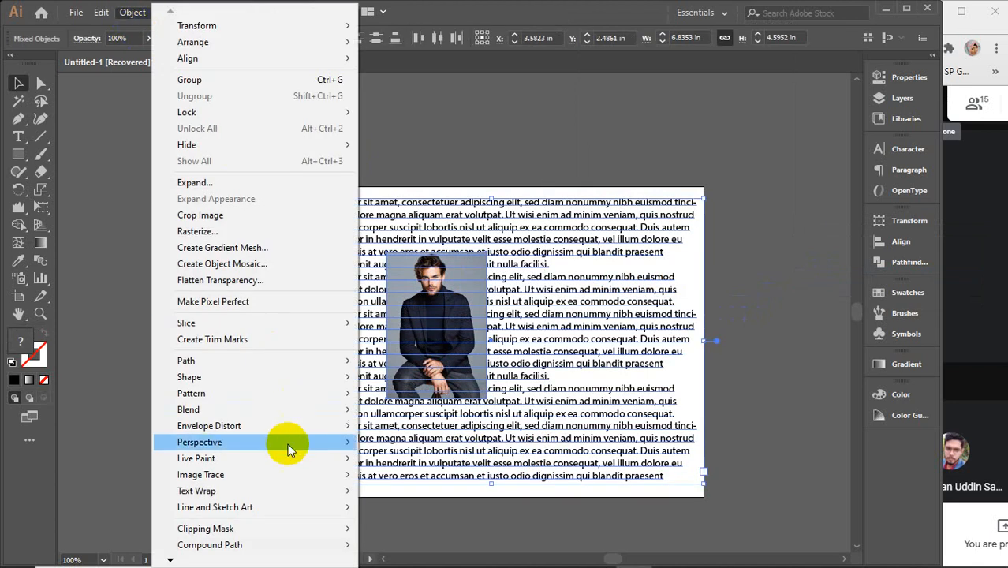
mouse_move(217, 489)
click(386, 490)
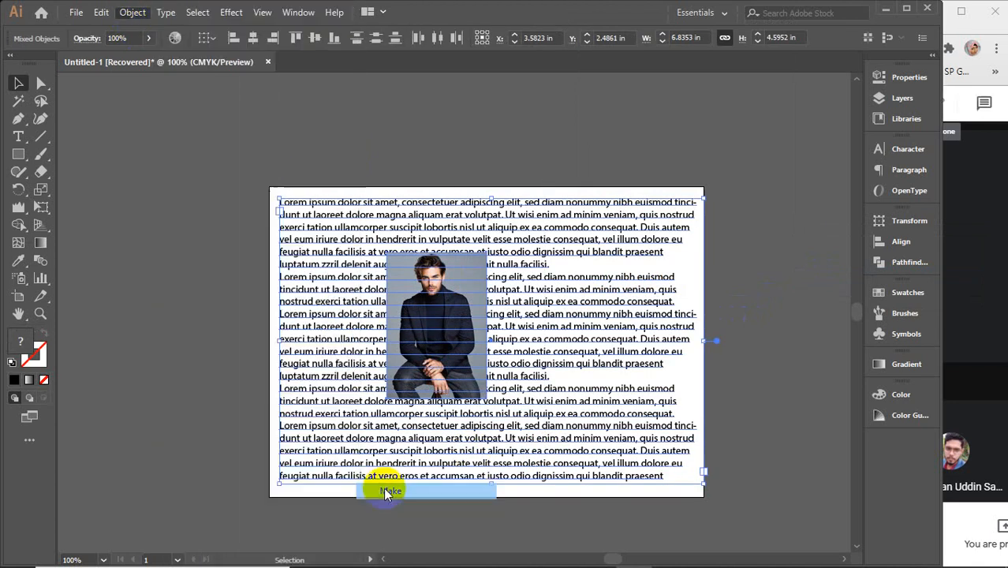
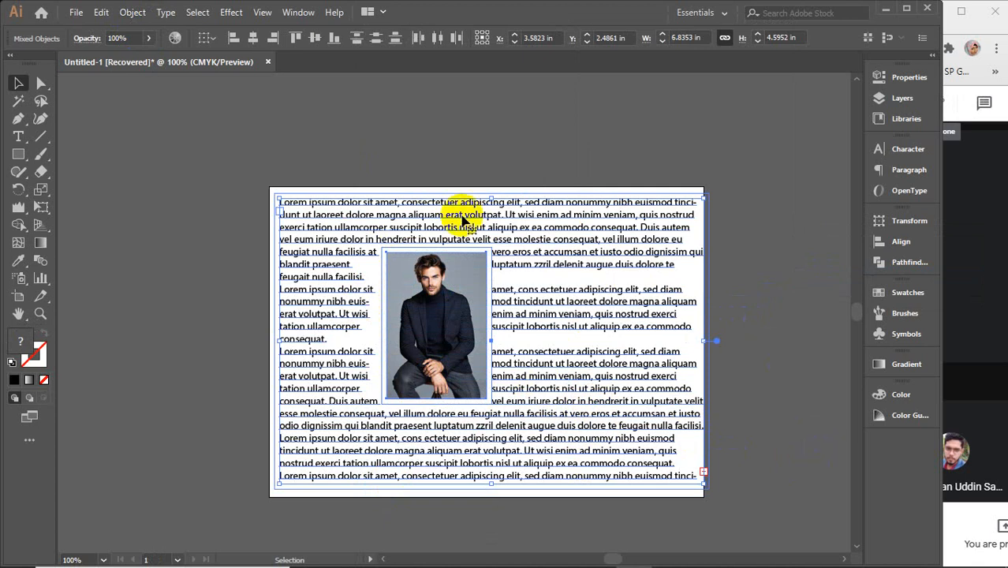
- Move only the wrapped portrait slightly left and down within the placeholder text
click(202, 201)
click(440, 331)
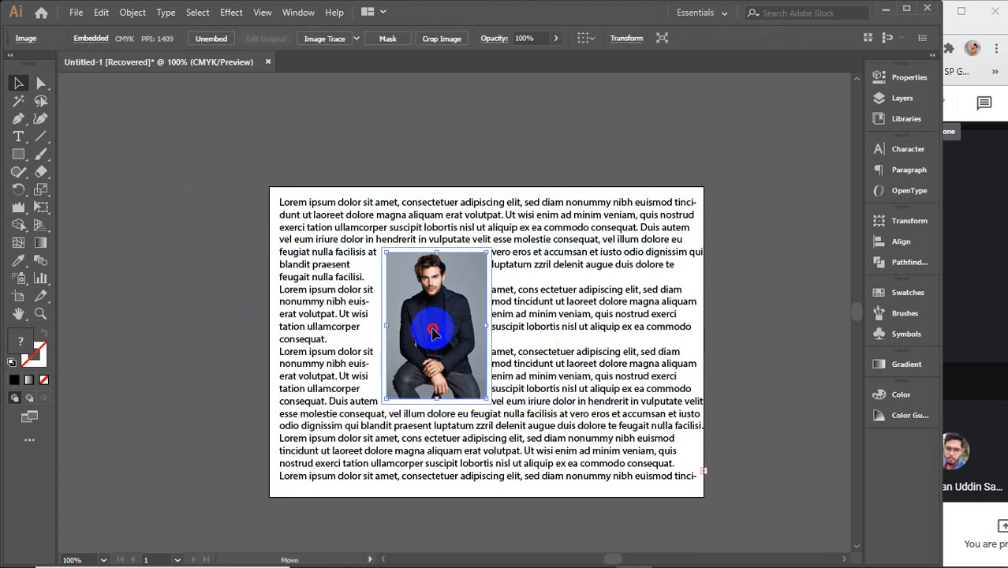
drag(432, 332, 410, 348)
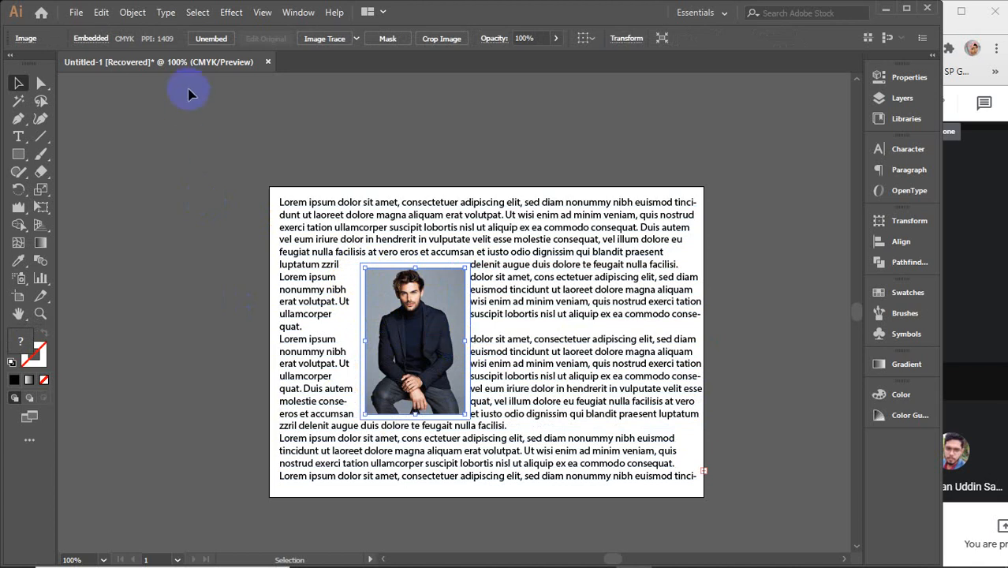
- Preview the portrait's text wrap offset from 27 pt down to -13 pt, and settle on 5 pt
click(132, 12)
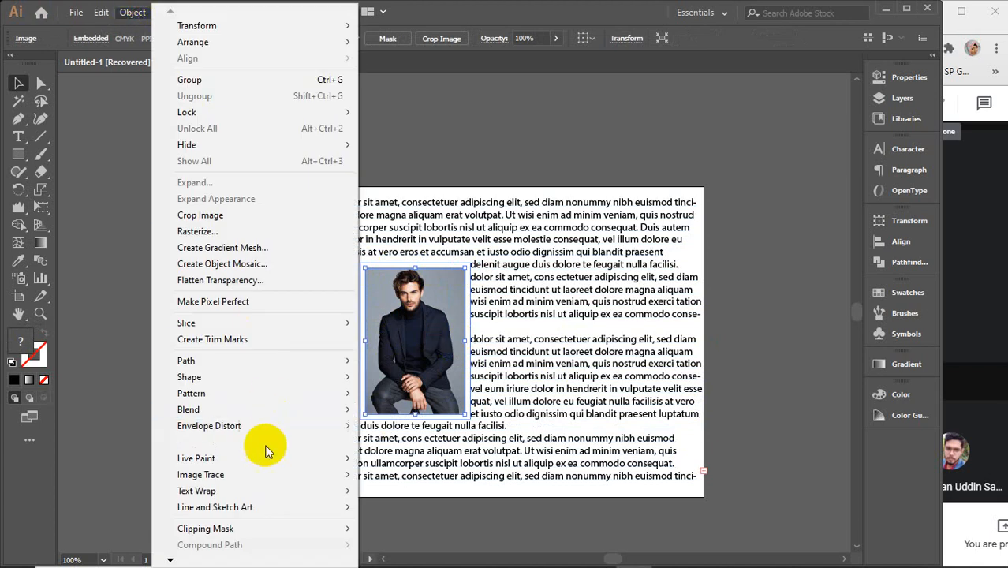
mouse_move(236, 492)
click(367, 533)
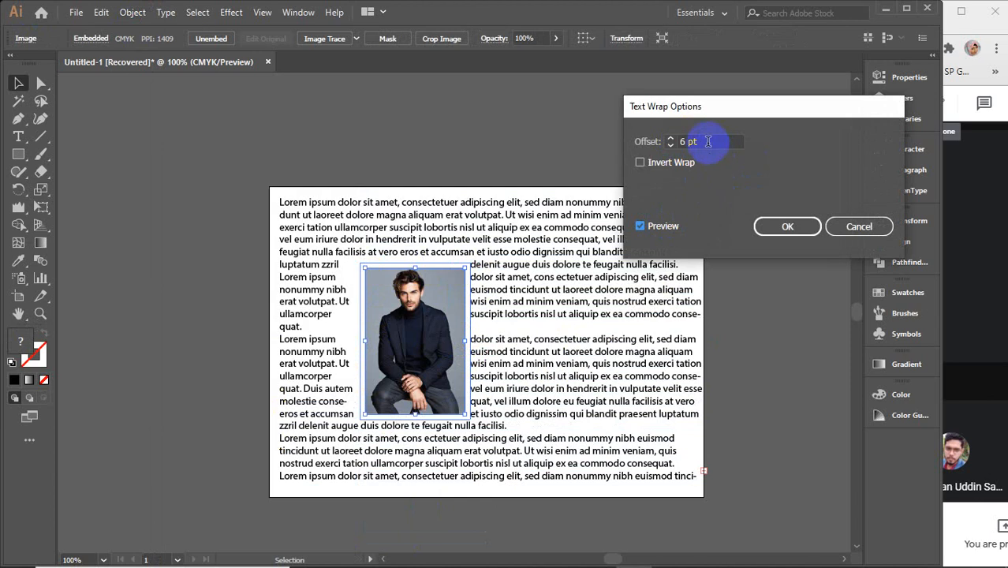
key(Up)
key(Up)
key(Up)
key(Up)
key(Up)
key(Up)
key(Up)
key(Up)
key(Up)
key(Up)
key(Up)
key(Up)
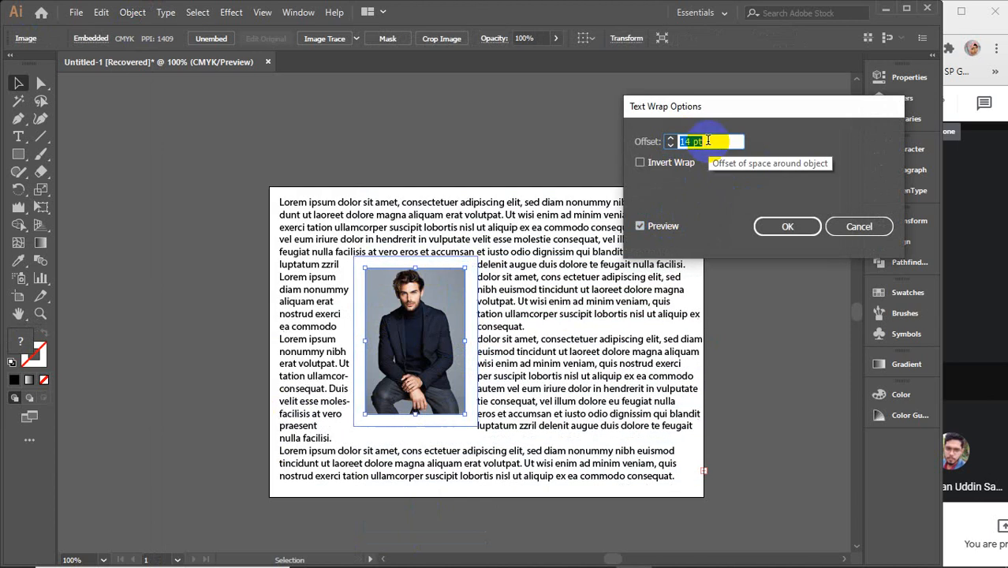
key(Up)
key(Up)
key(Up)
key(Up)
key(Up)
key(Up)
key(Up)
key(Up)
key(Up)
key(Up)
key(Up)
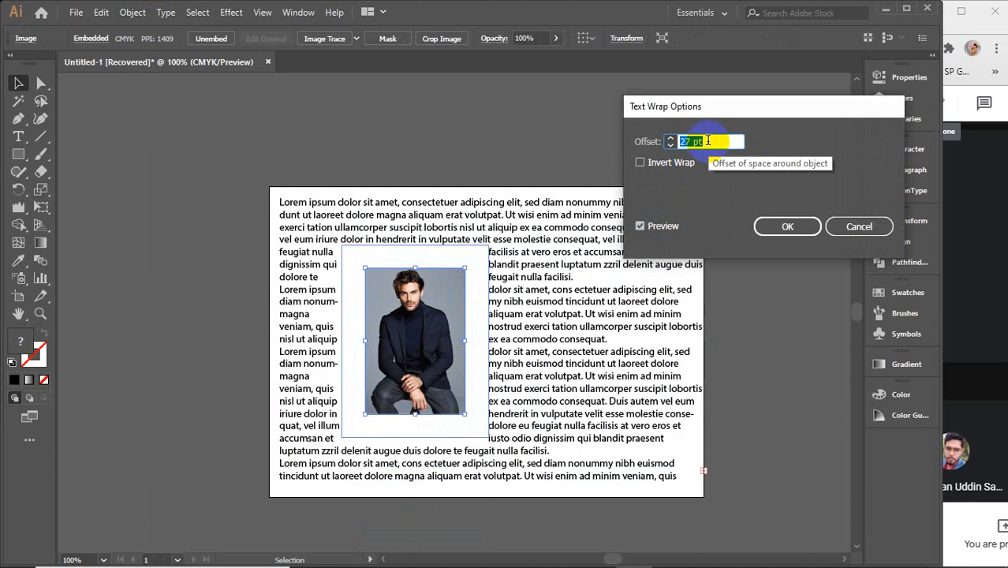
key(Down)
key(Down)
key(Down)
key(Down)
key(Down)
key(Down)
key(Down)
key(Down)
key(Down)
key(Down)
key(Down)
key(Down)
key(Down)
key(Down)
key(Down)
key(Down)
key(Down)
key(Down)
key(Down)
key(Down)
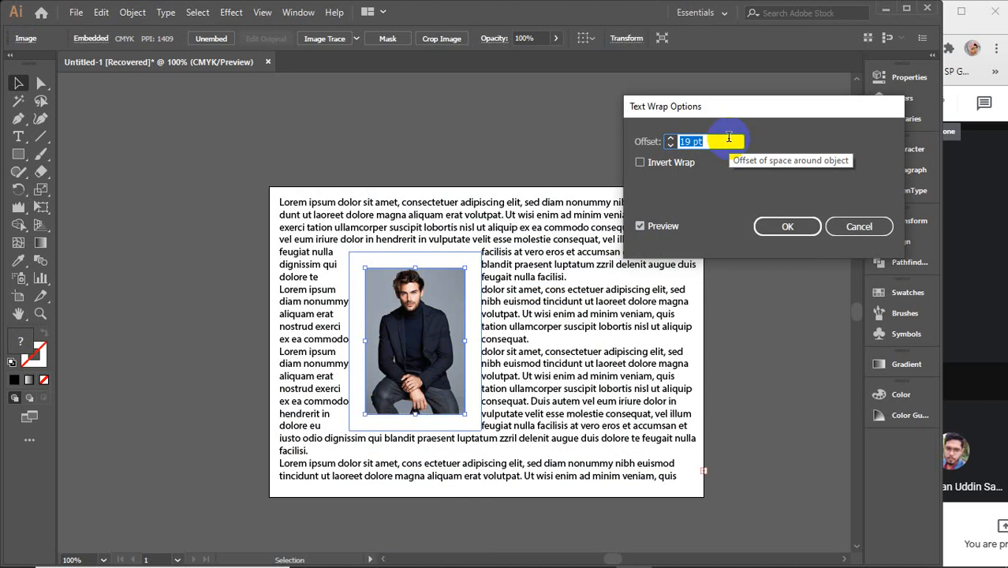
key(Down)
key(Down)
key(Down)
key(Down)
key(Down)
key(Down)
key(Down)
key(Down)
key(Down)
key(Down)
key(Down)
key(Down)
key(Down)
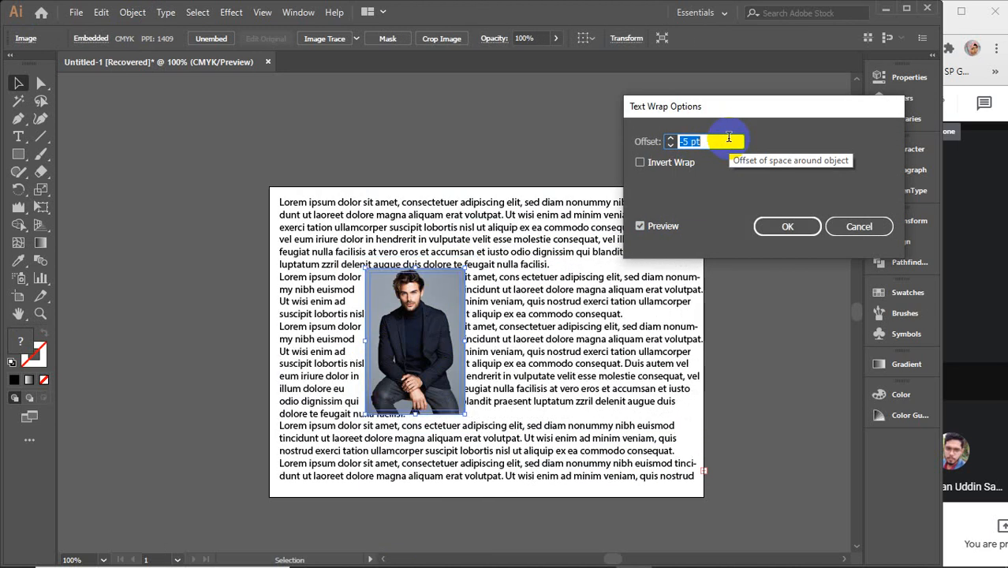
key(Down)
key(Down)
key(Down)
key(Down)
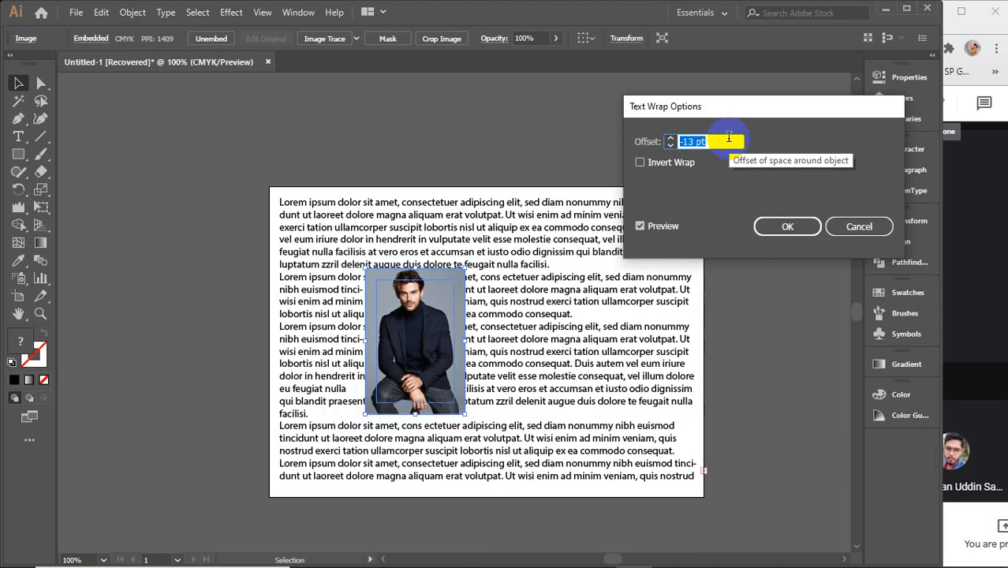
key(Up)
key(Up)
key(Up)
key(Up)
key(Up)
key(Up)
key(Up)
key(Up)
key(Up)
key(Up)
key(Up)
key(Up)
key(Up)
key(Up)
key(Up)
key(Up)
key(Up)
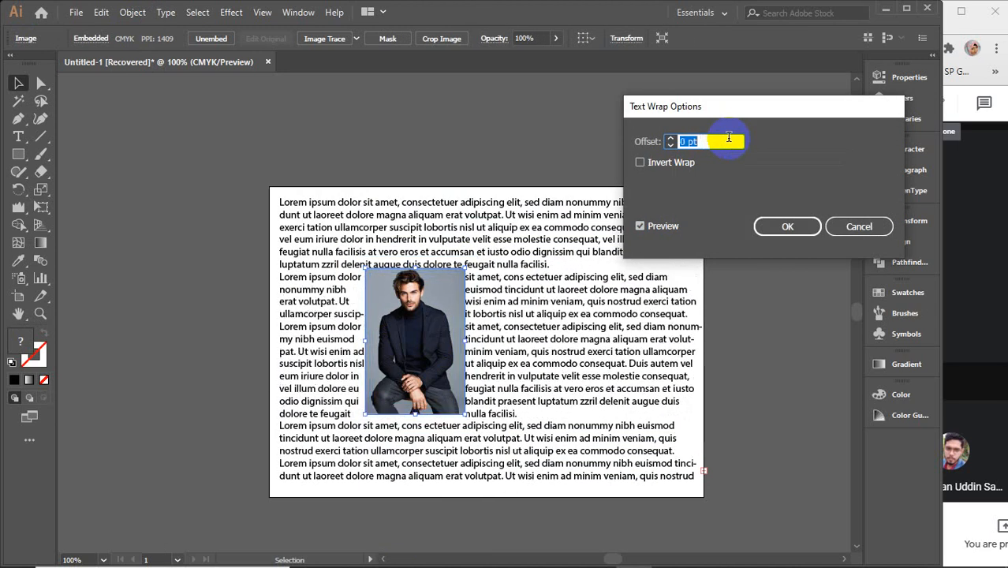
key(Up)
key(Up)
key(Up)
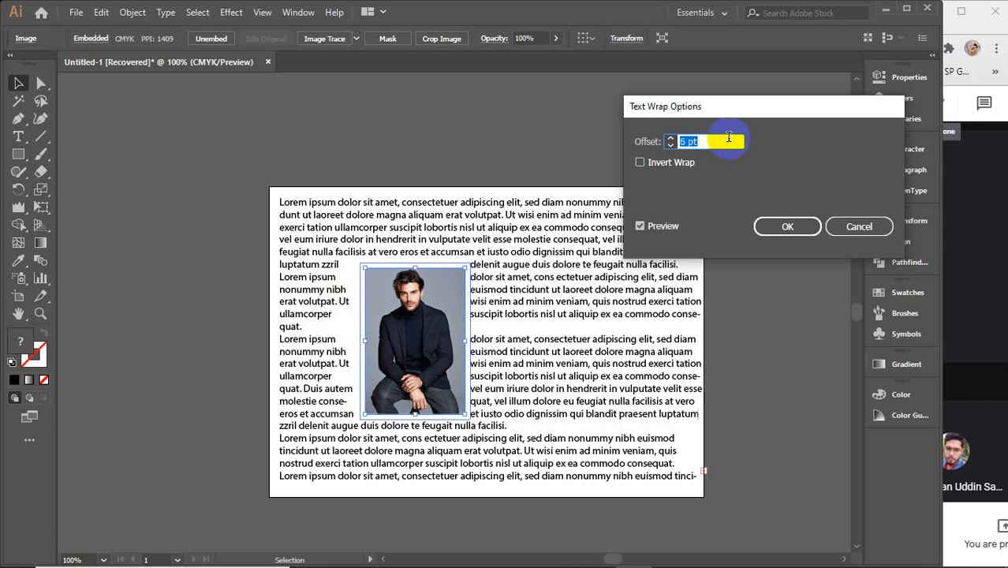
click(801, 228)
click(776, 268)
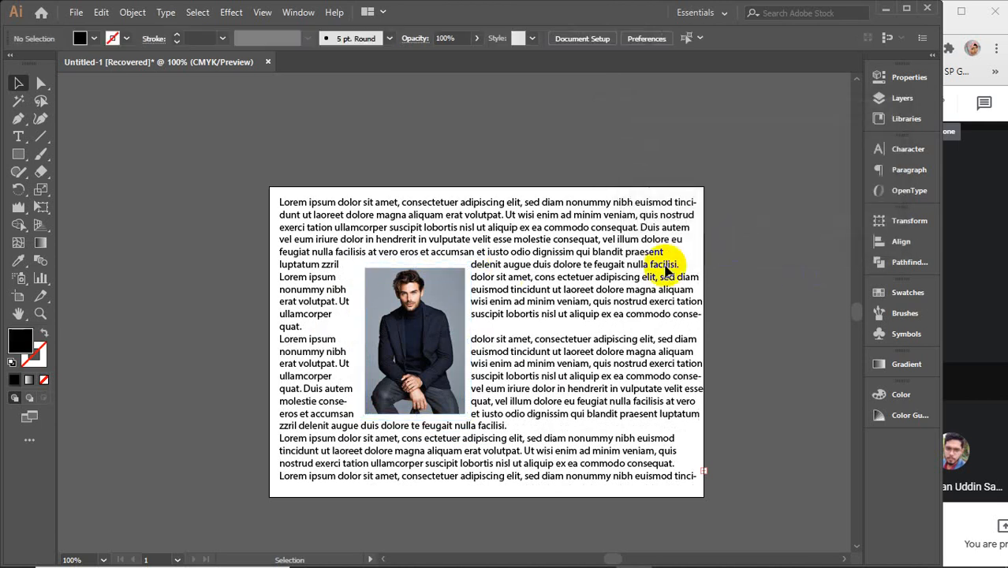
- Move the wrapped portrait to the upper-right area of the placeholder text and delete it from the artboard
drag(408, 345, 623, 297)
click(755, 258)
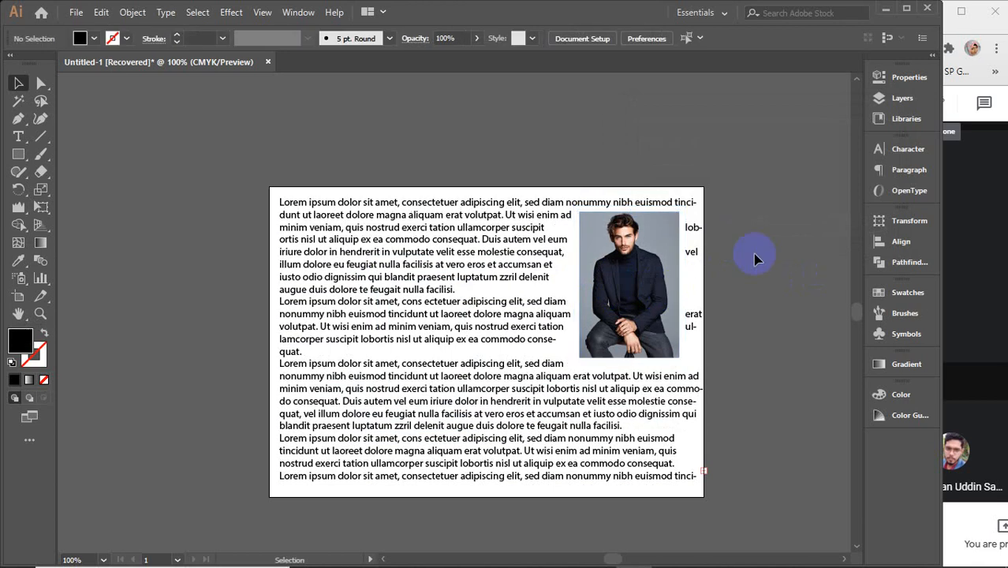
click(615, 289)
key(Delete)
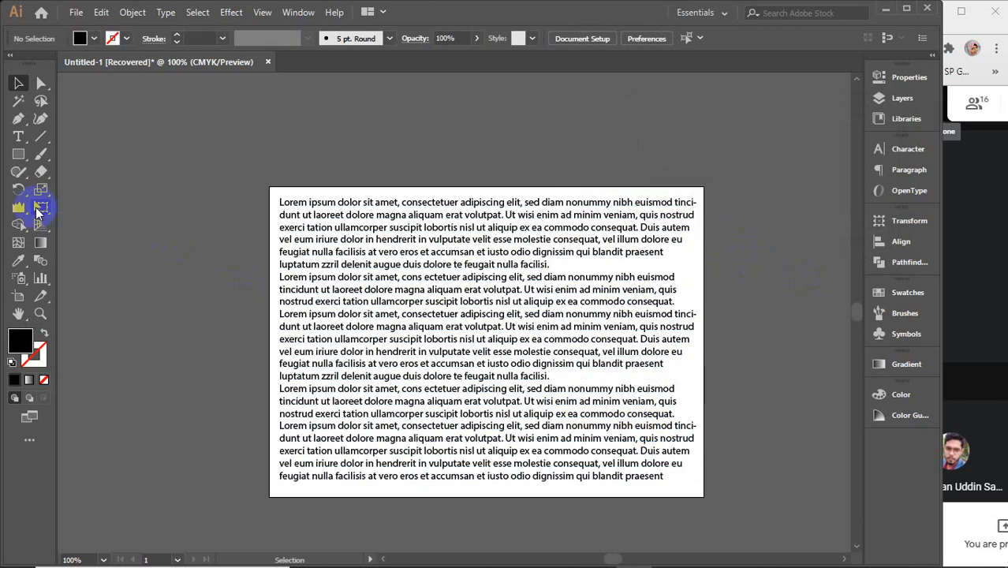
- Remove the breaks between the placeholder paragraphs so the text area holds one continuous block of text
click(19, 140)
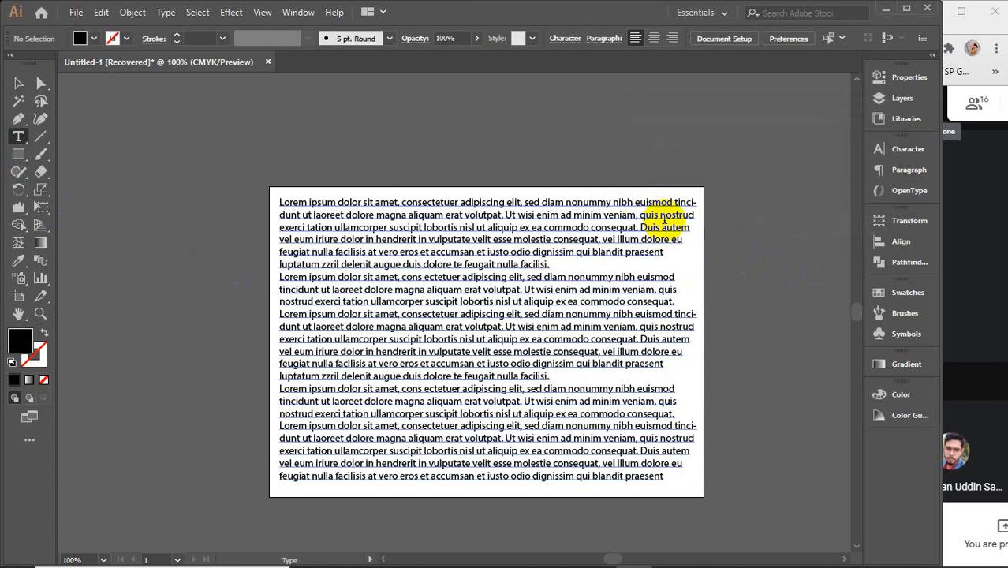
click(551, 263)
key(Delete)
key(Delete)
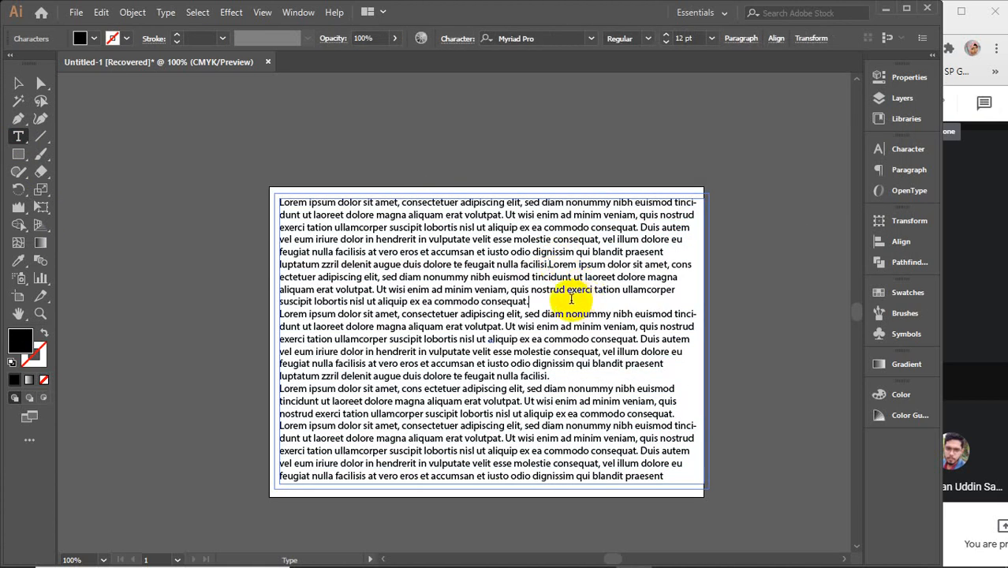
key(Delete)
key(Delete)
key(Delete)
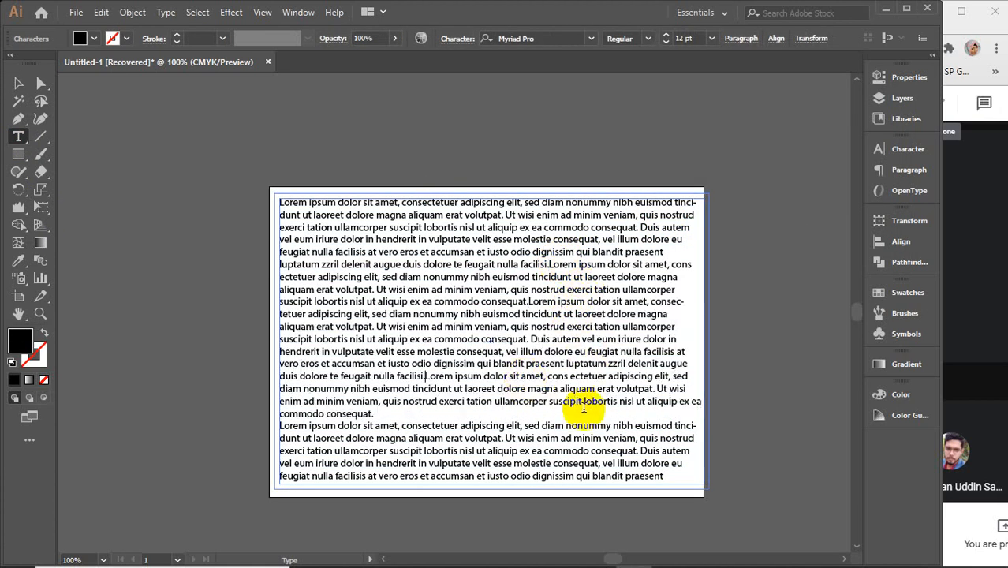
click(498, 414)
key(Delete)
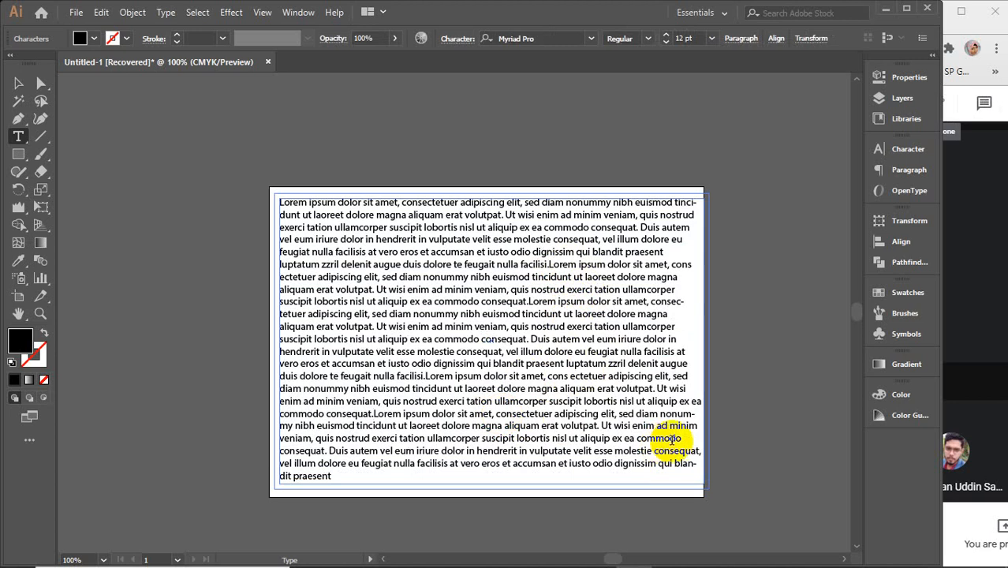
key(Delete)
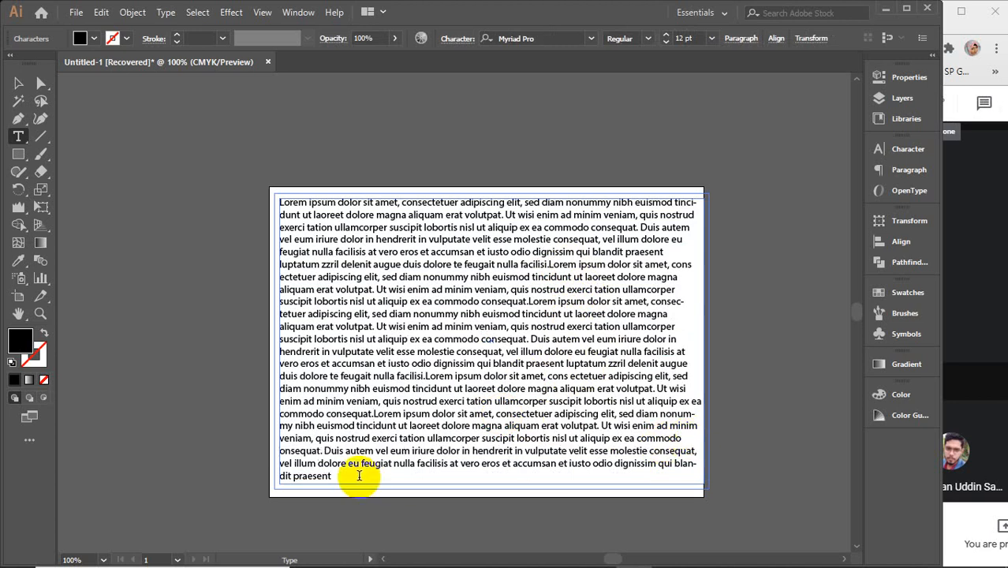
- Justify the placeholder text with its last line aligned left, and narrow the text area to leave a margin inside the artboard's right edge
click(22, 87)
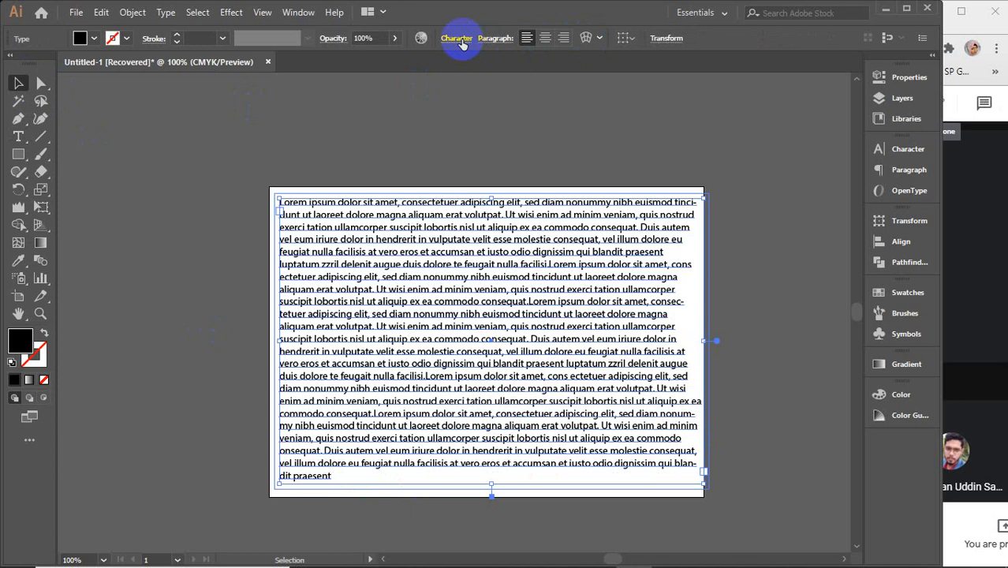
click(492, 43)
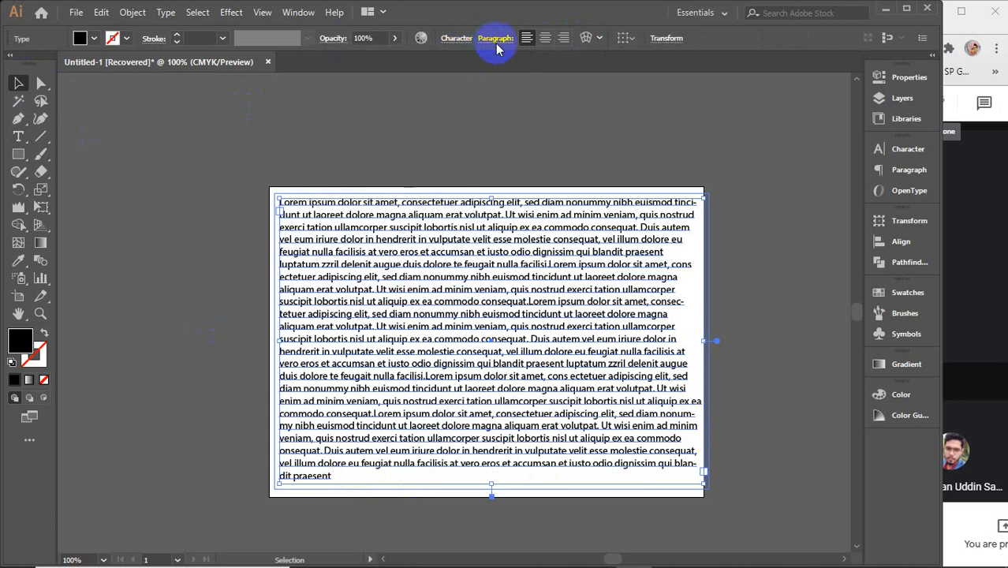
click(495, 39)
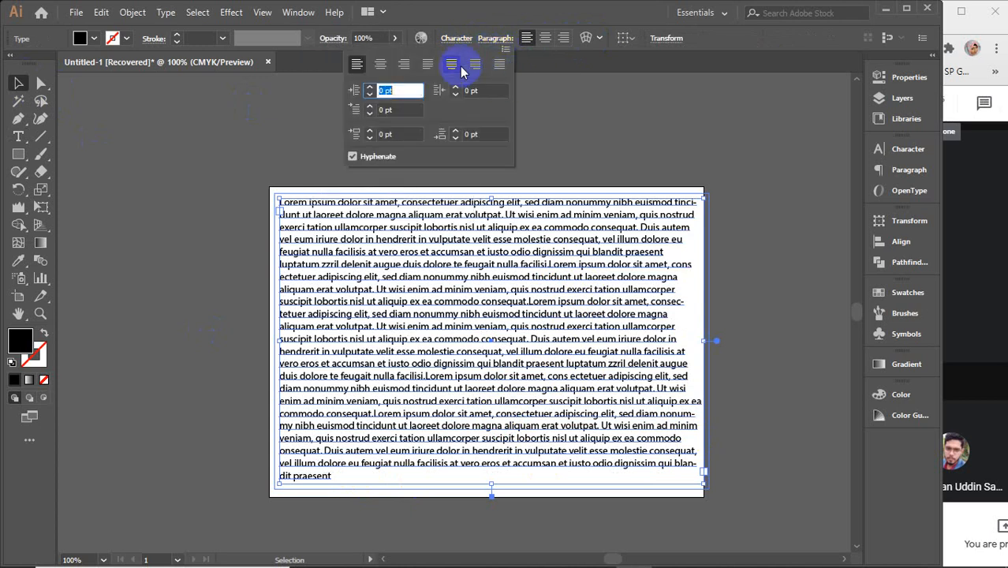
click(426, 64)
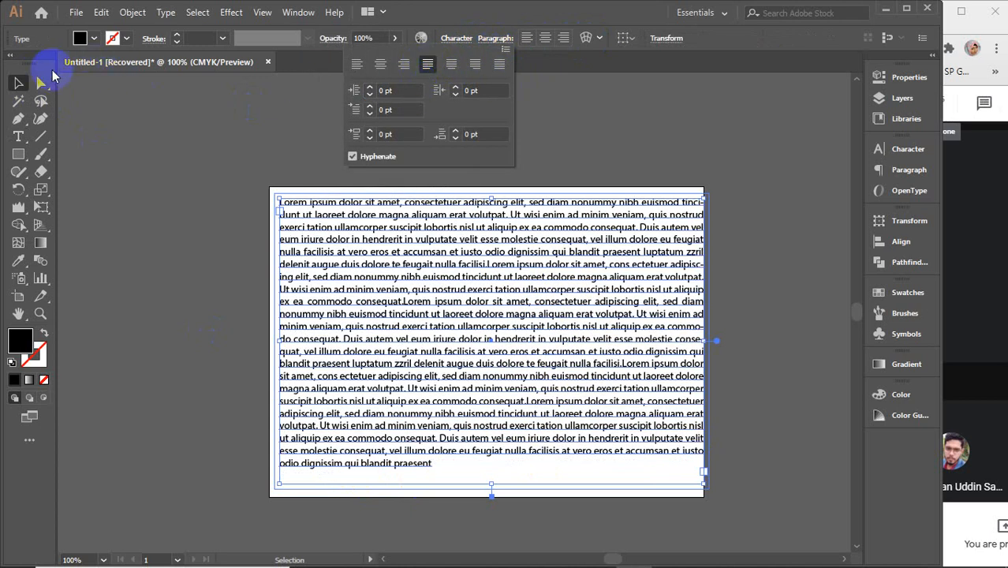
click(727, 318)
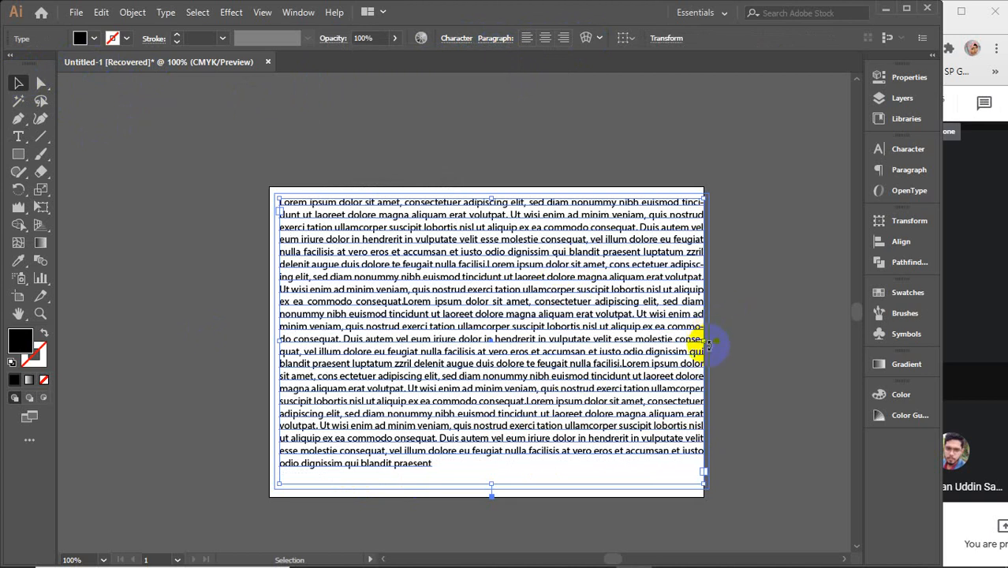
drag(704, 341, 694, 340)
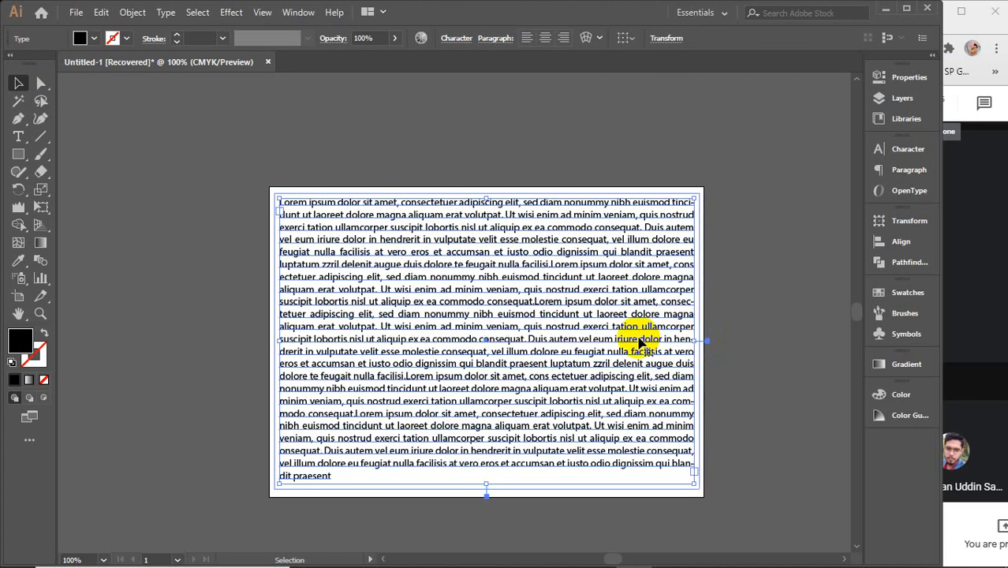
- Switch to the Chrome image search window and search for "png image"
mouse_move(425, 566)
mouse_move(561, 552)
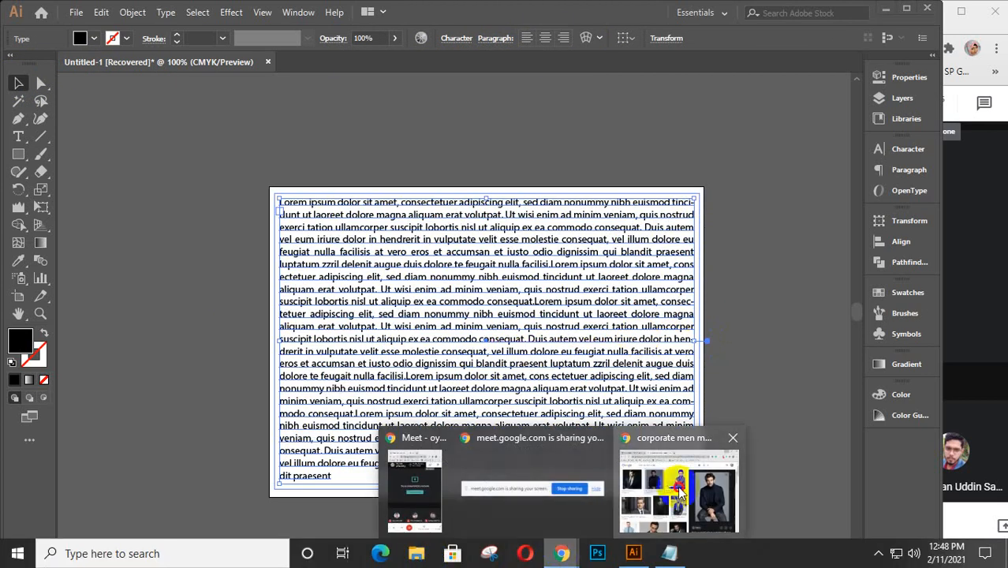
click(675, 483)
drag(263, 105, 113, 104)
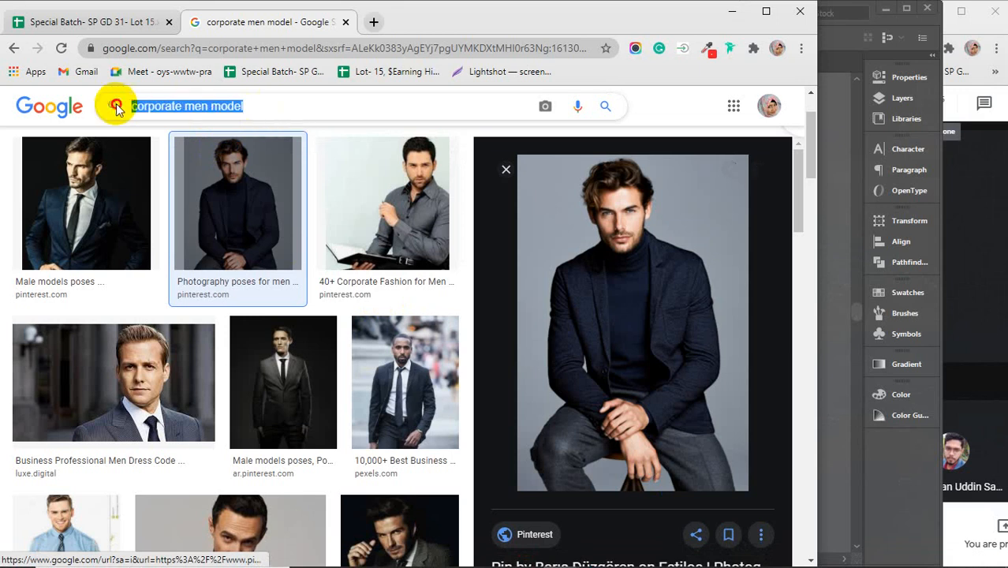
text(png)
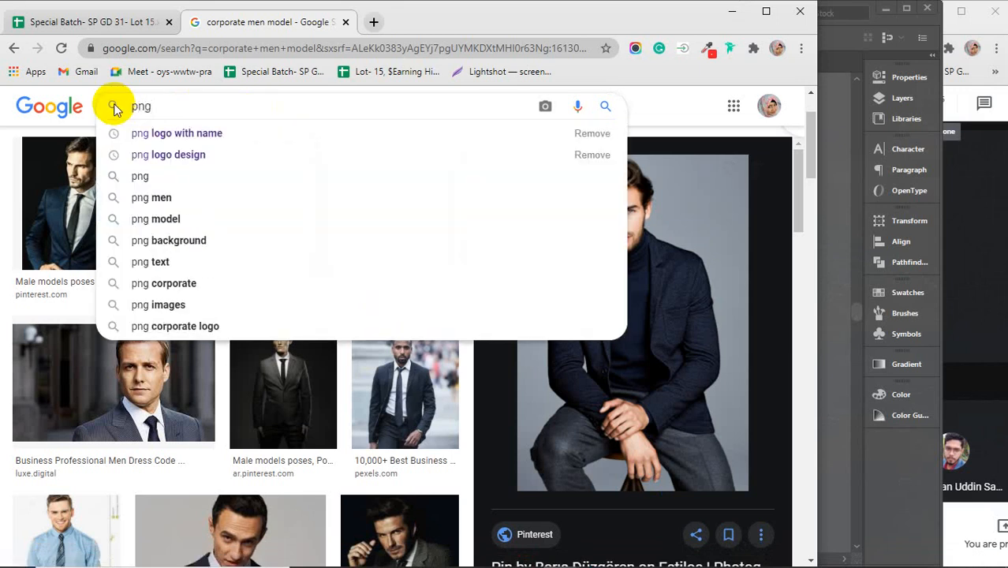
text( imag)
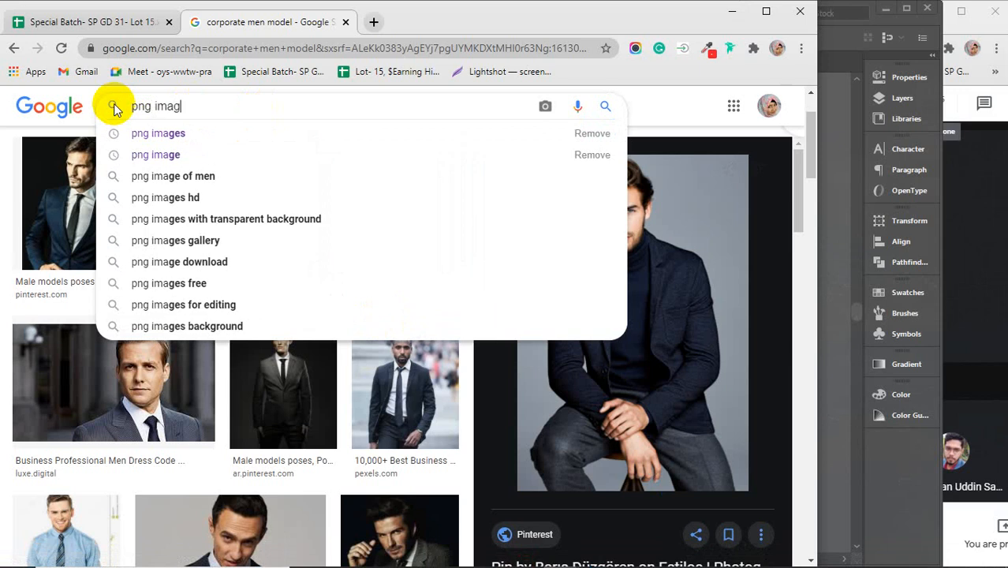
text(e)
key(Return)
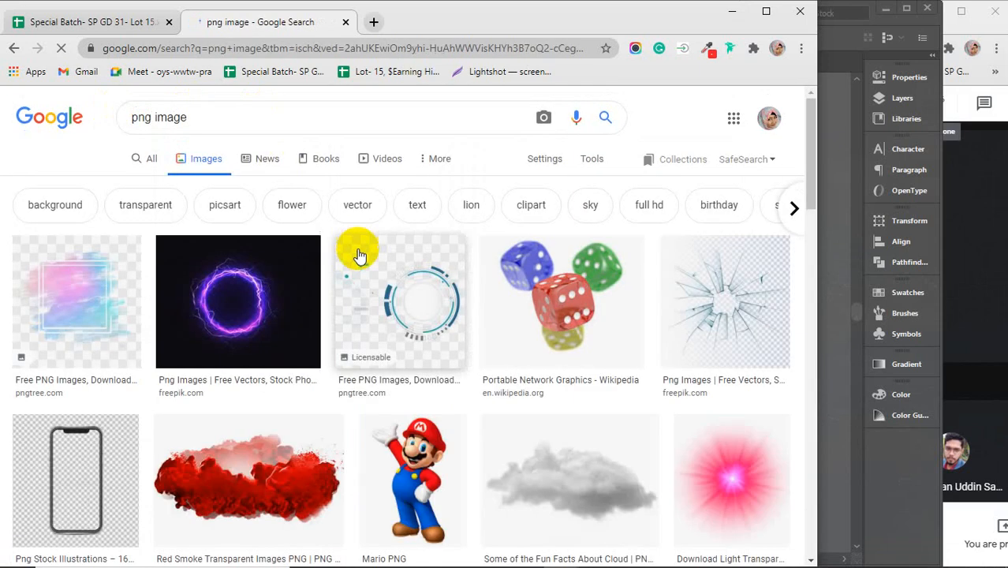
- Open the Mario PNG result and try to save it to the Desktop as the PNG image mario_PNG53
scroll(296, 268, down, 3)
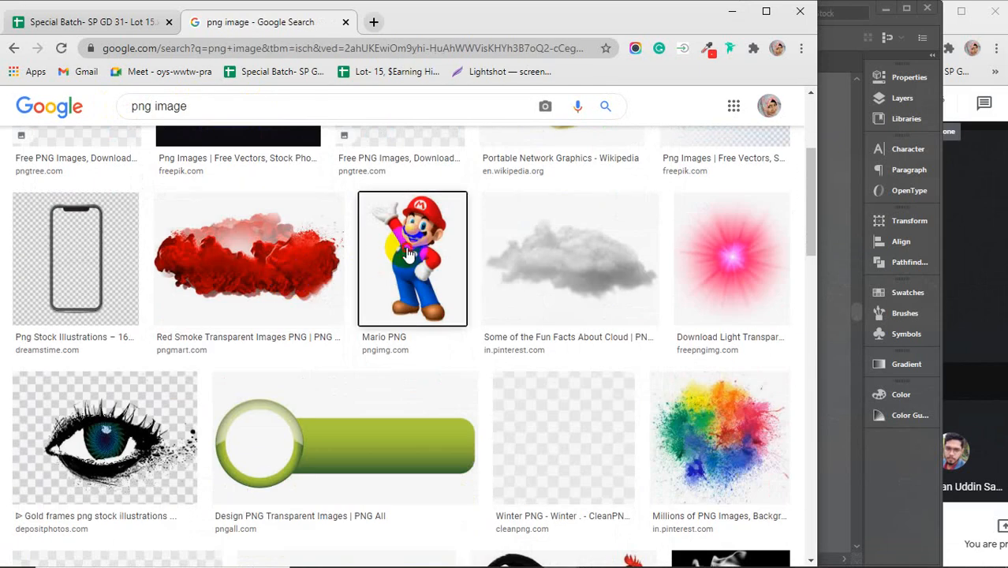
click(408, 253)
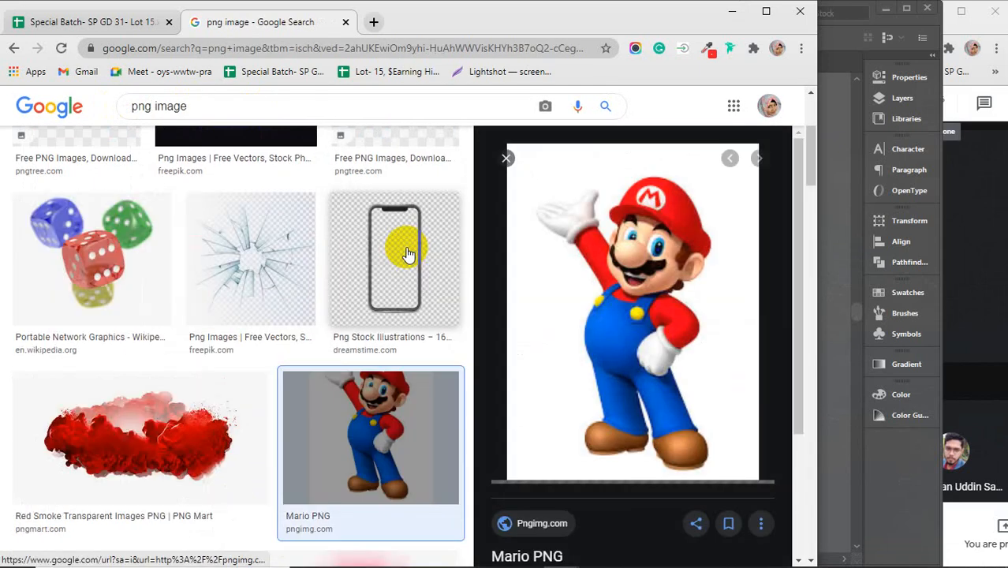
right_click(578, 327)
click(642, 232)
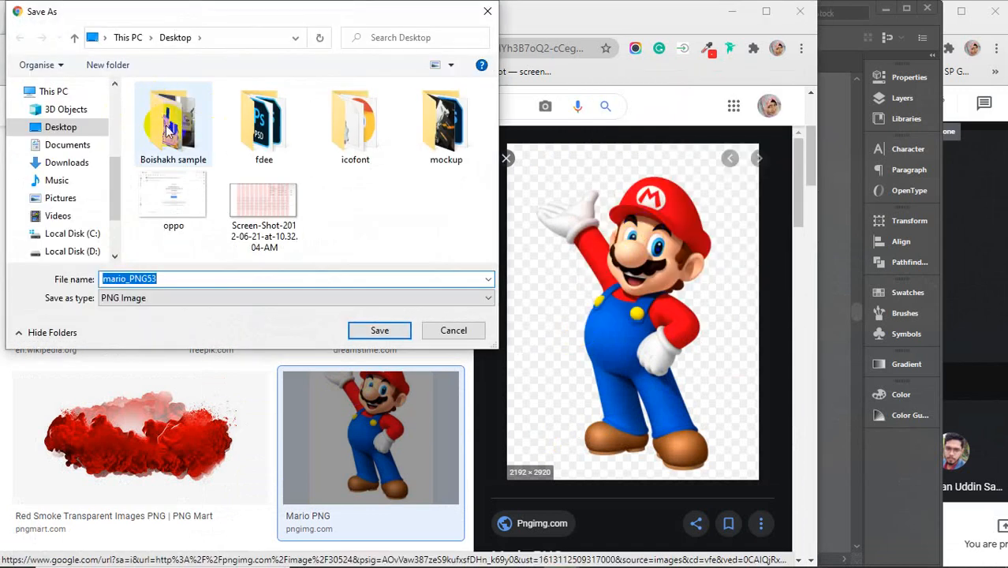
click(366, 328)
- Return to Illustrator and try to place the downloaded Mario file from the desktop onto the artboard text
click(731, 11)
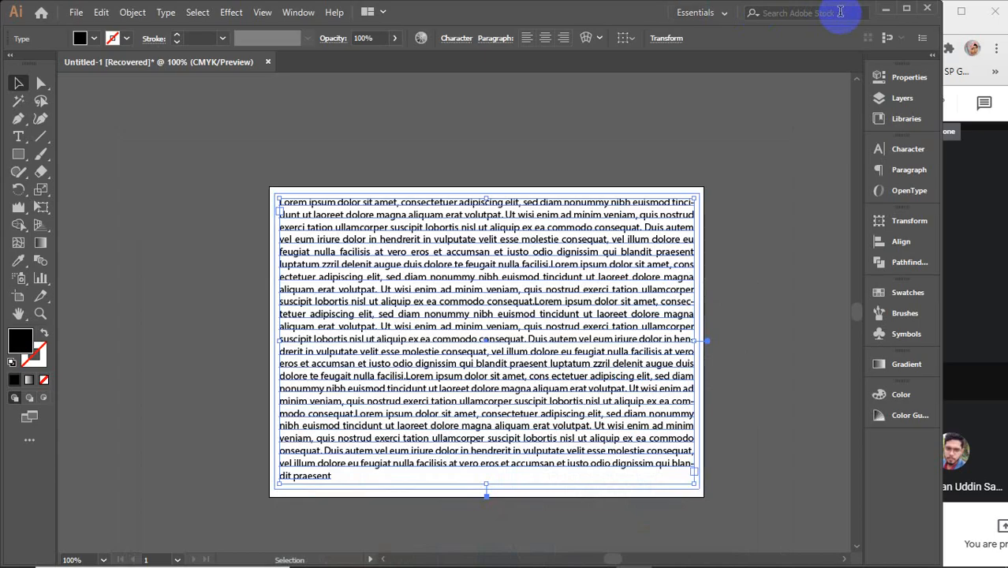
click(885, 9)
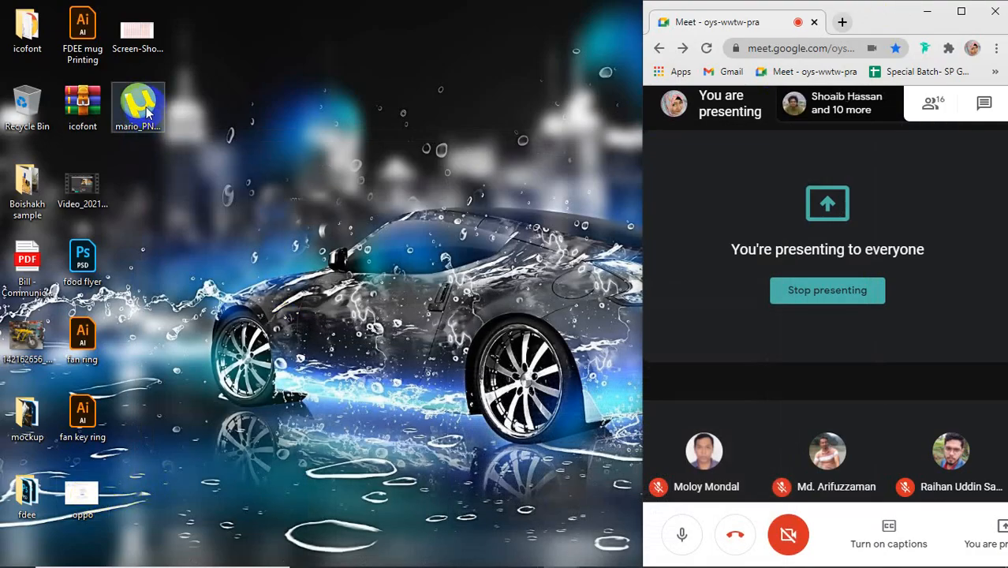
drag(146, 113, 525, 404)
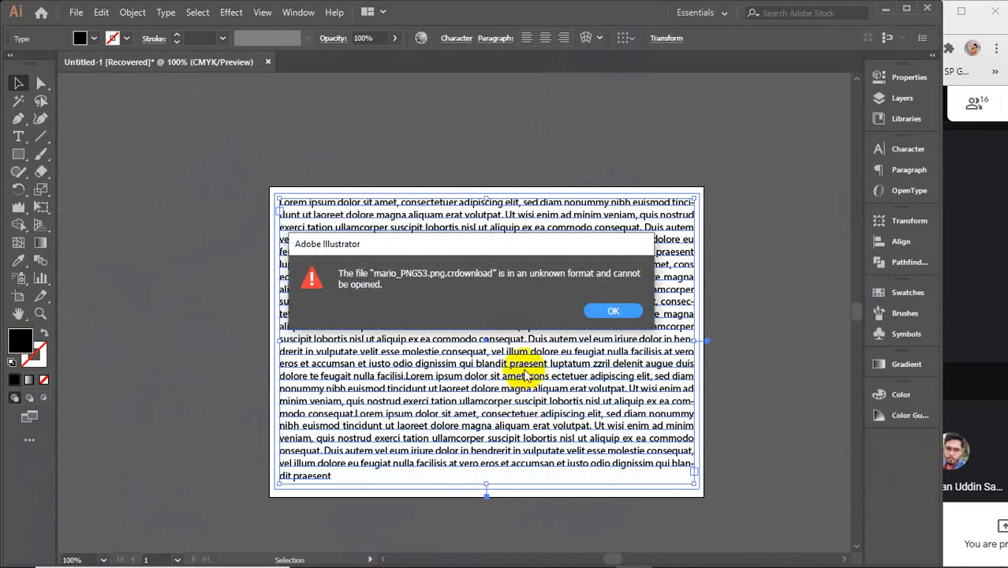
click(613, 309)
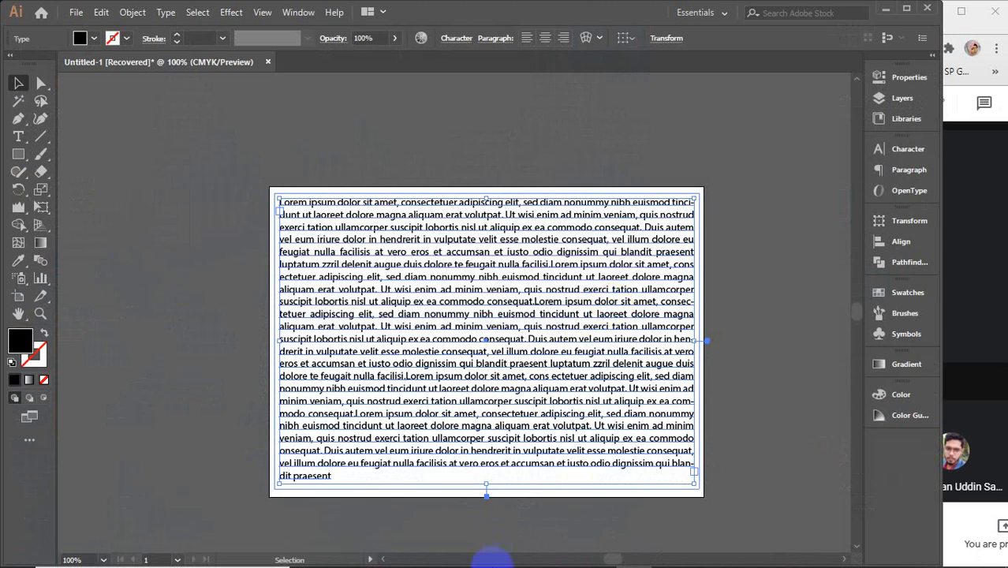
- Switch back to Chrome and try to save the Mario picture to the Desktop again as the PNG image mario_PNG53 (1)
mouse_move(542, 552)
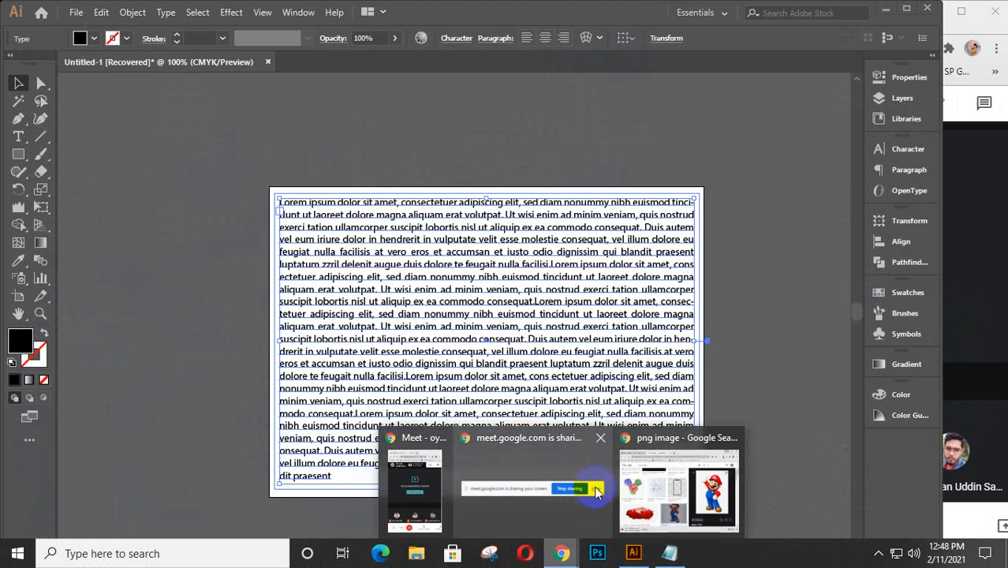
click(678, 493)
right_click(584, 234)
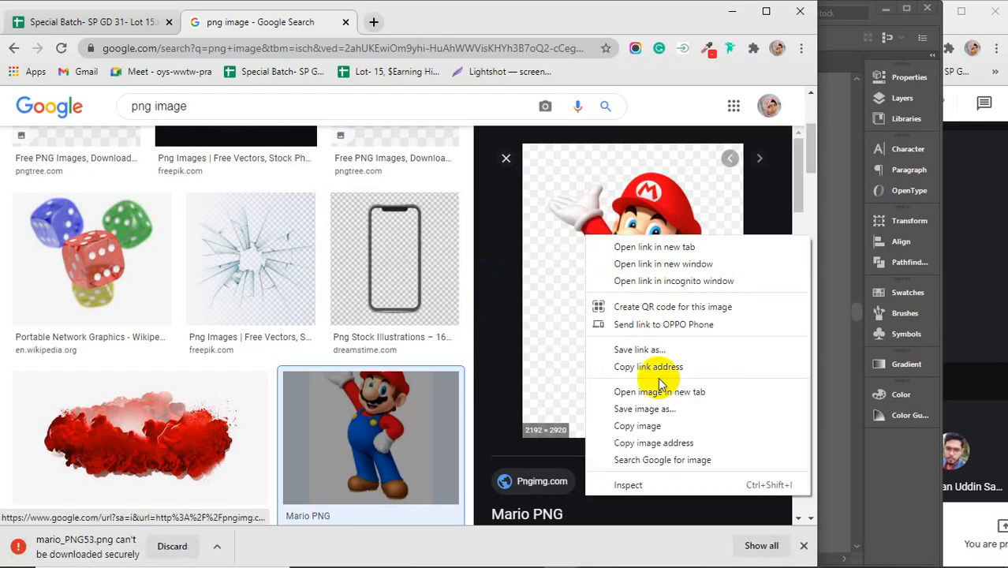
click(644, 408)
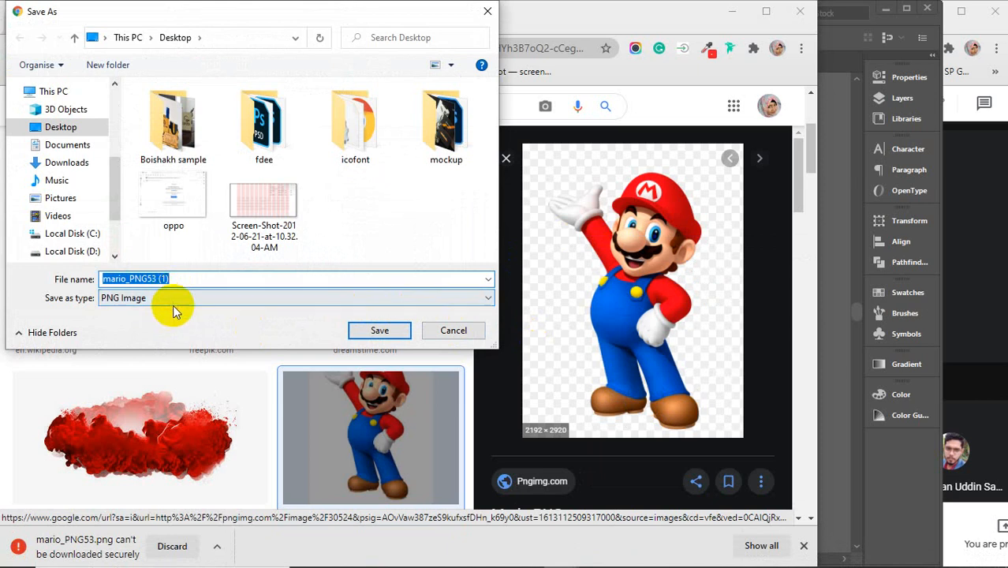
click(176, 298)
click(178, 298)
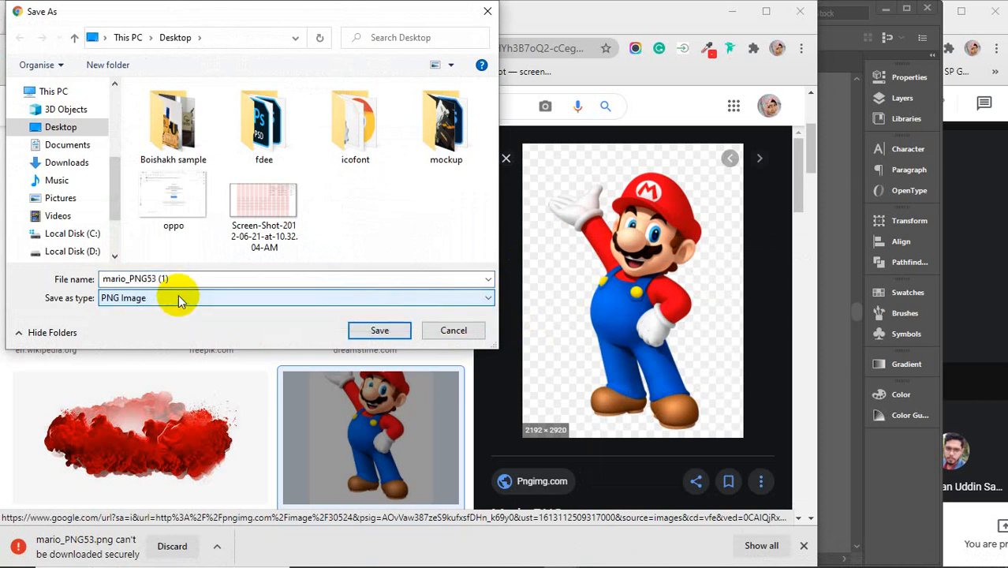
click(391, 331)
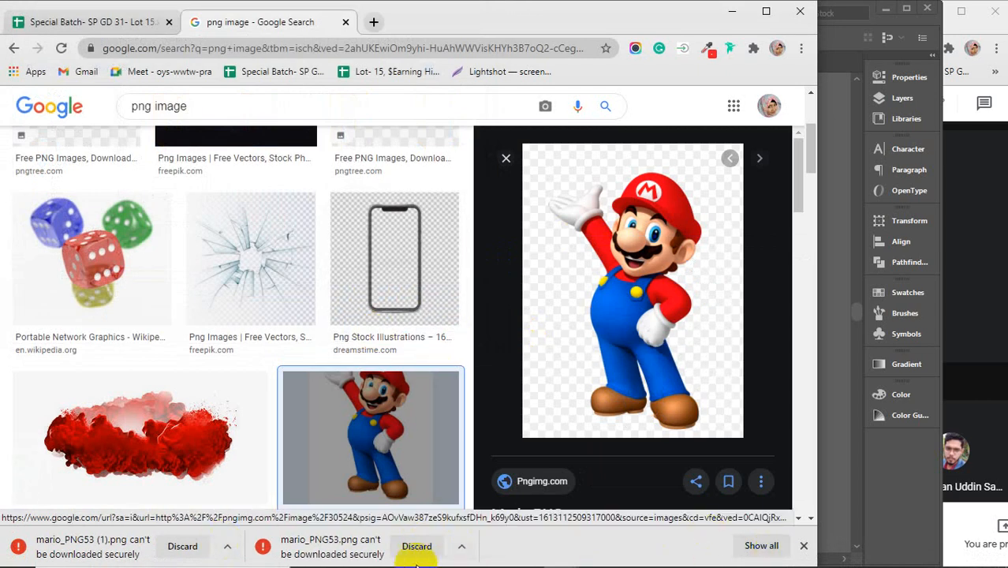
- Discard both blocked Mario downloads, mario_PNG53.png and mario_PNG53 (1).png
click(415, 546)
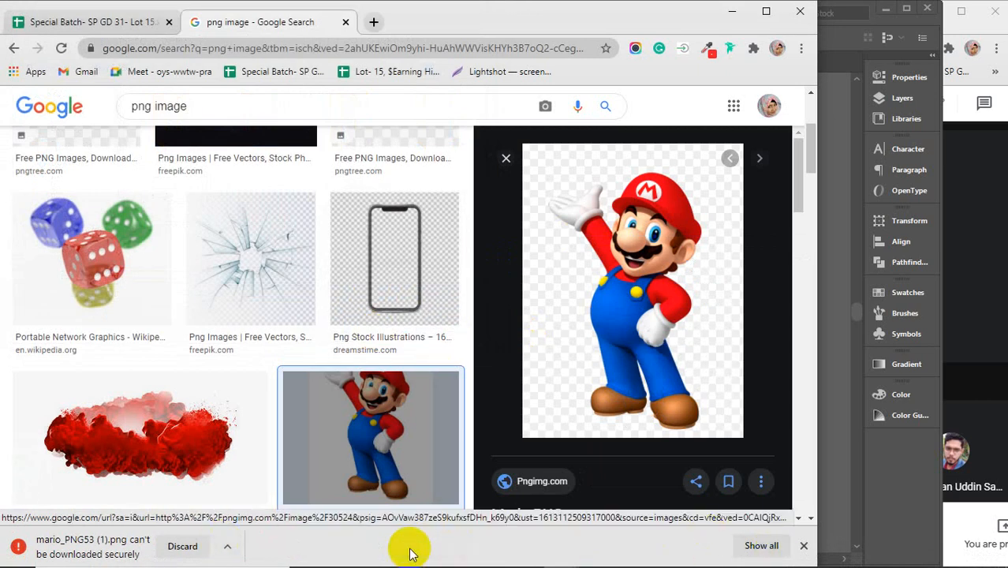
click(227, 547)
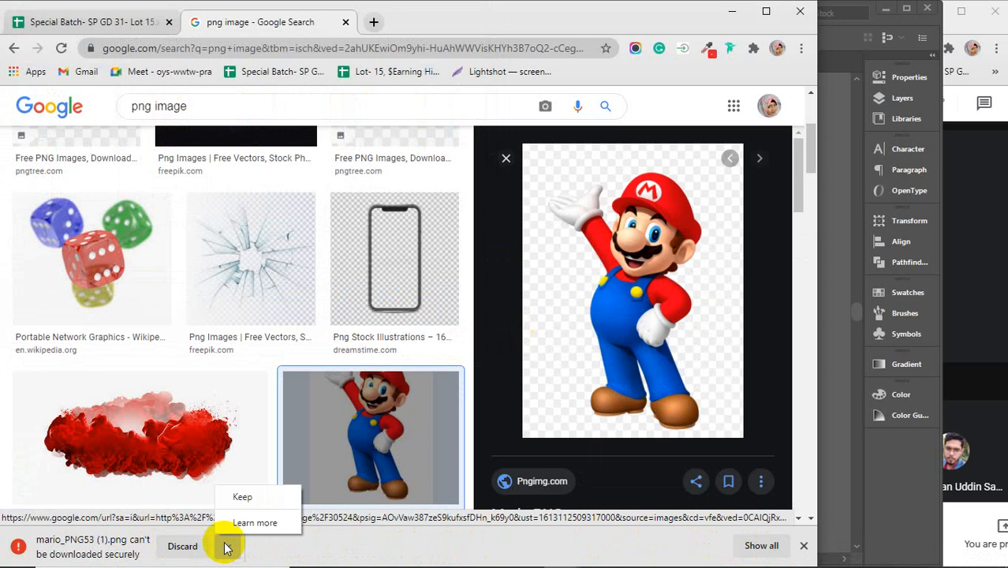
click(182, 548)
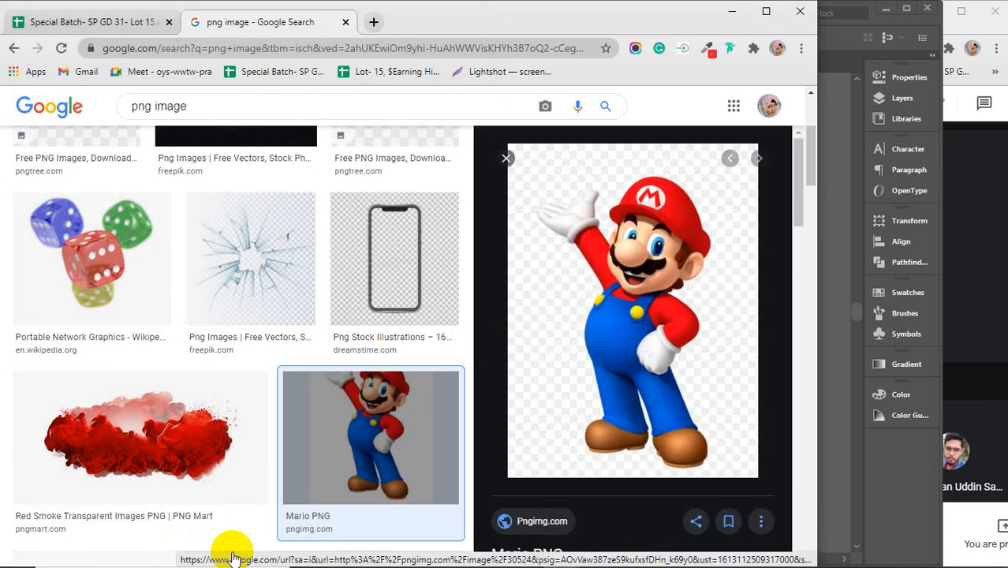
- Try once more to save the previewed Mario picture to the Desktop as mario_PNG53
right_click(636, 305)
click(694, 479)
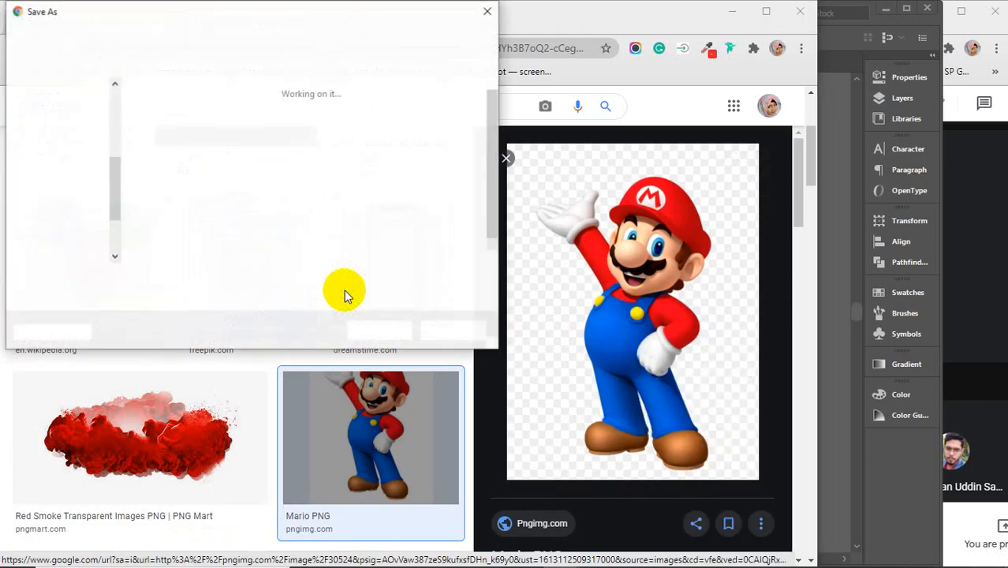
click(377, 330)
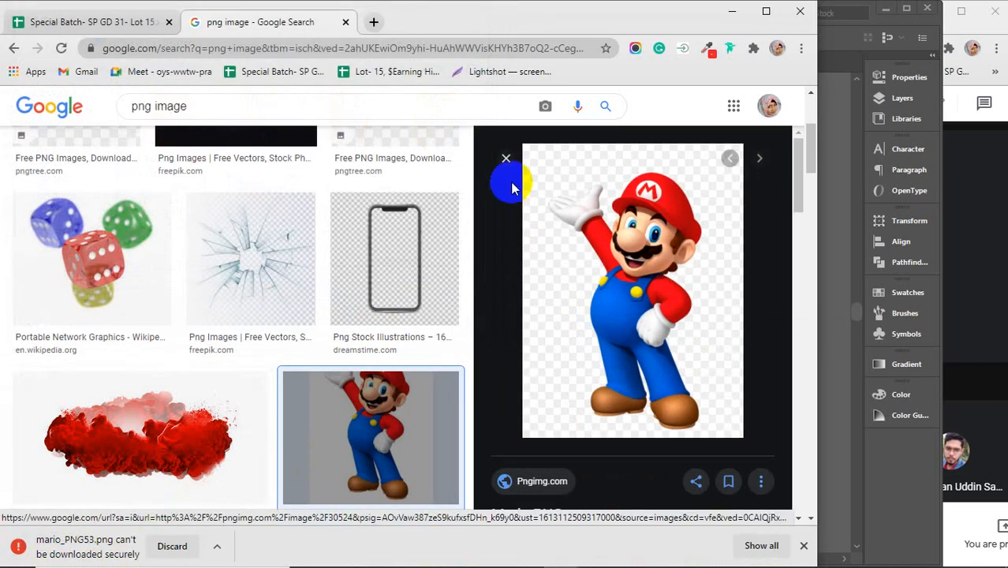
- Close the Mario preview and examine rooster pictures among the png image results and their related images
click(507, 157)
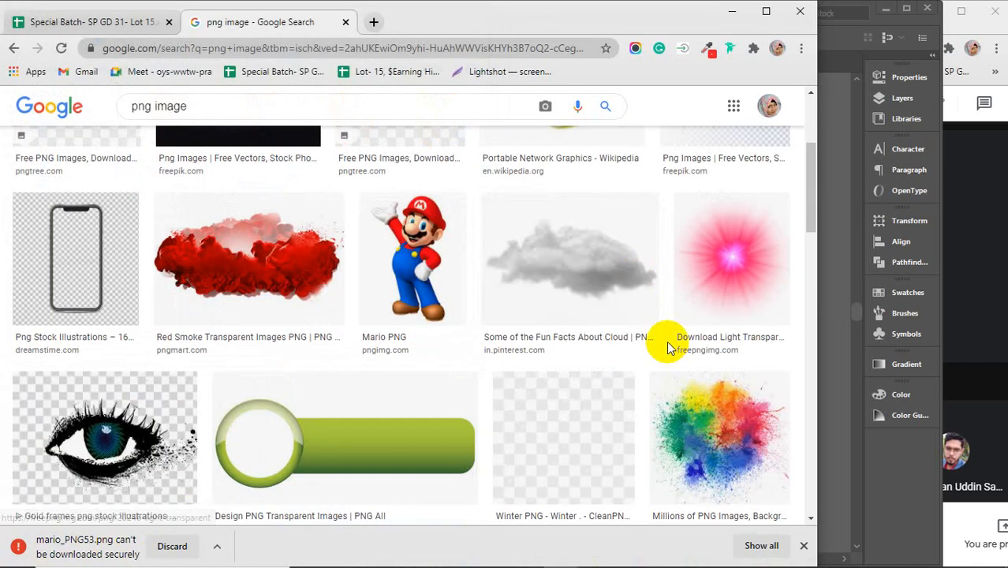
scroll(666, 341, down, 4)
click(522, 323)
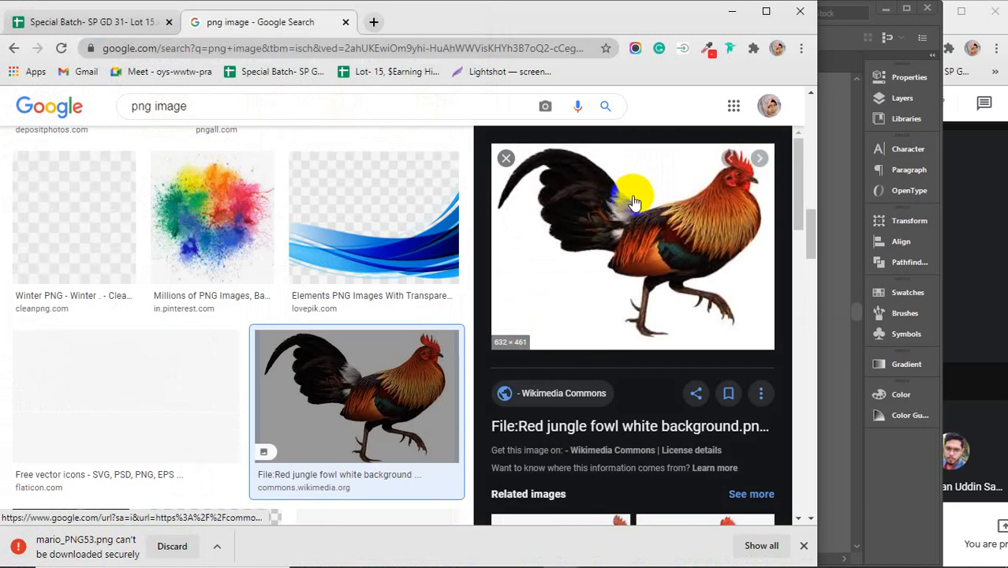
scroll(564, 337, down, 4)
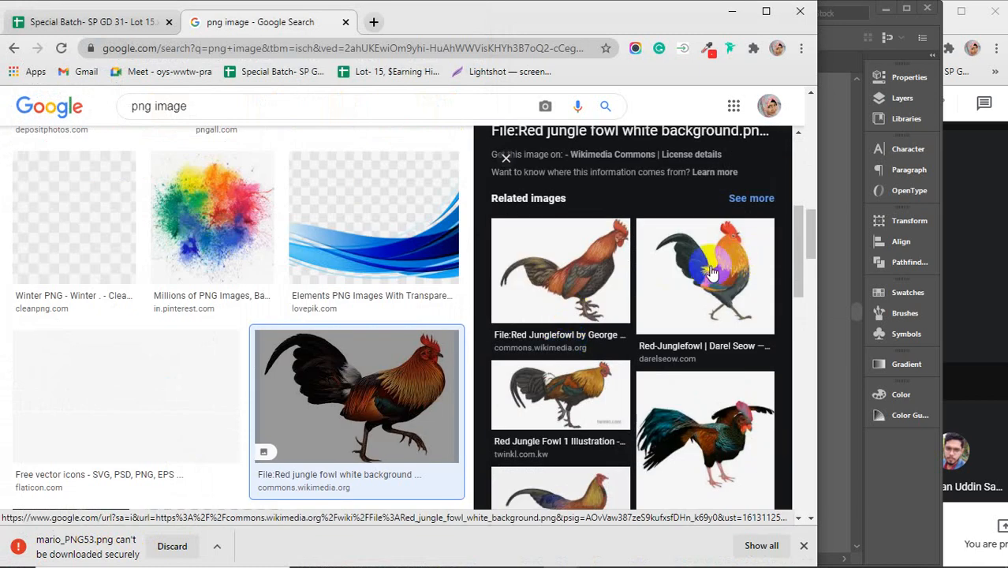
scroll(673, 348, down, 4)
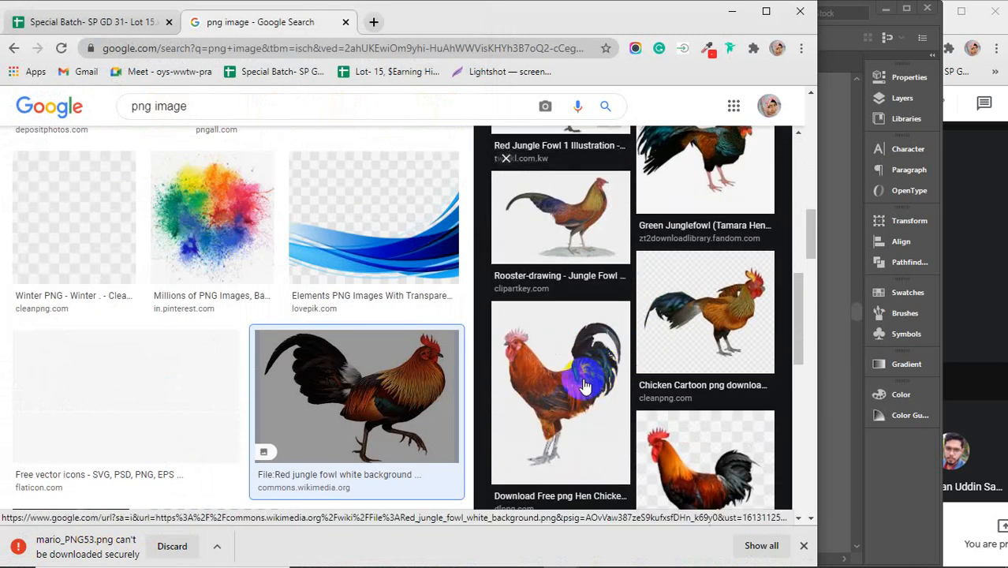
click(581, 383)
scroll(581, 339, down, 3)
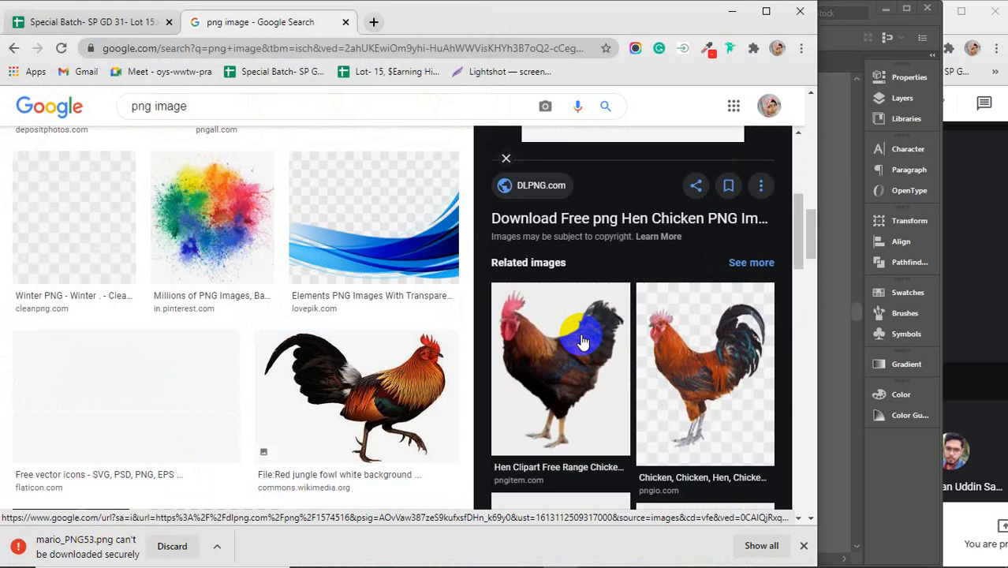
click(571, 245)
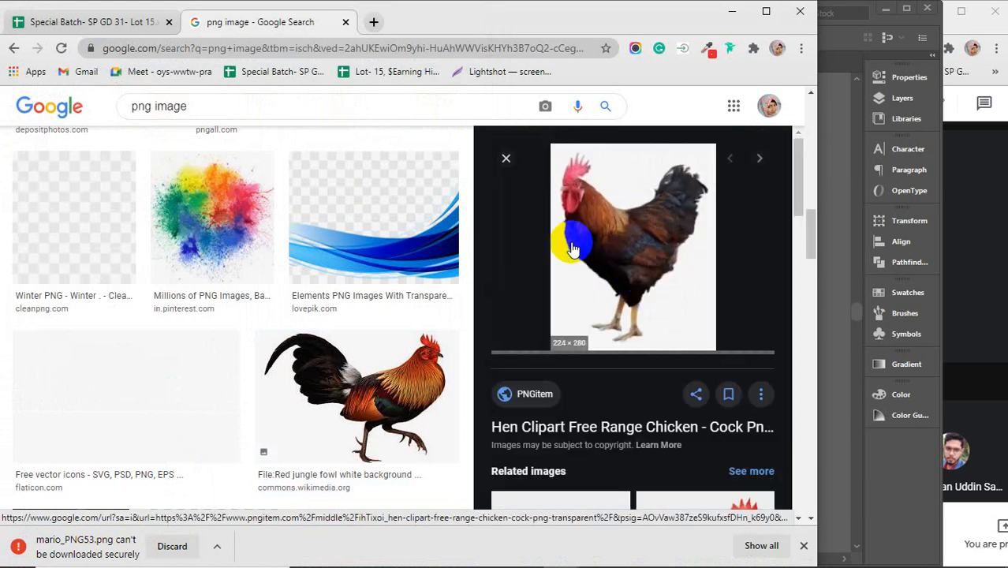
scroll(572, 250, down, 3)
scroll(365, 345, down, 1)
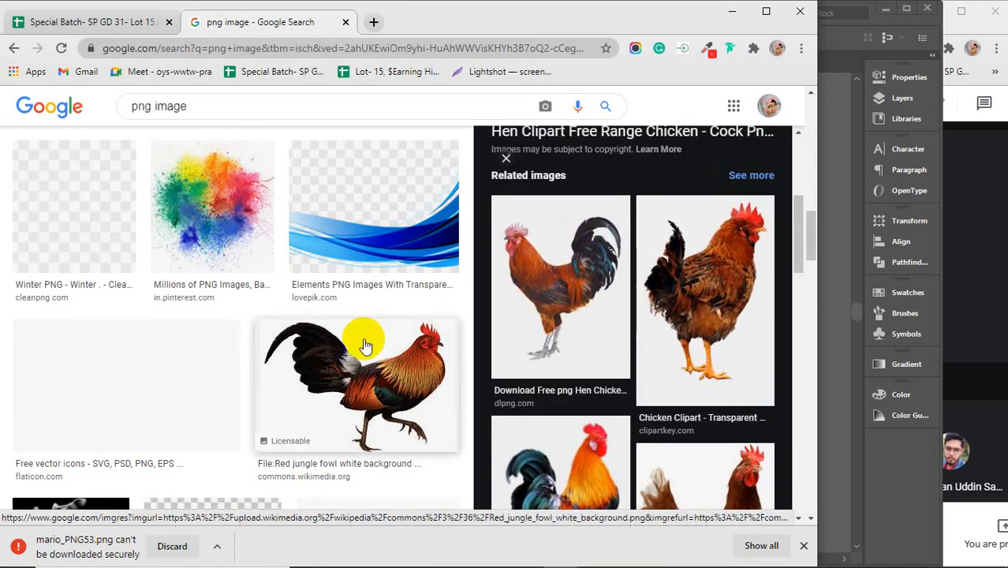
- Examine the hummingbird pictures in the results and related images, and preview the Eagle Transparent PNG from freepnglogos.com
scroll(365, 345, down, 8)
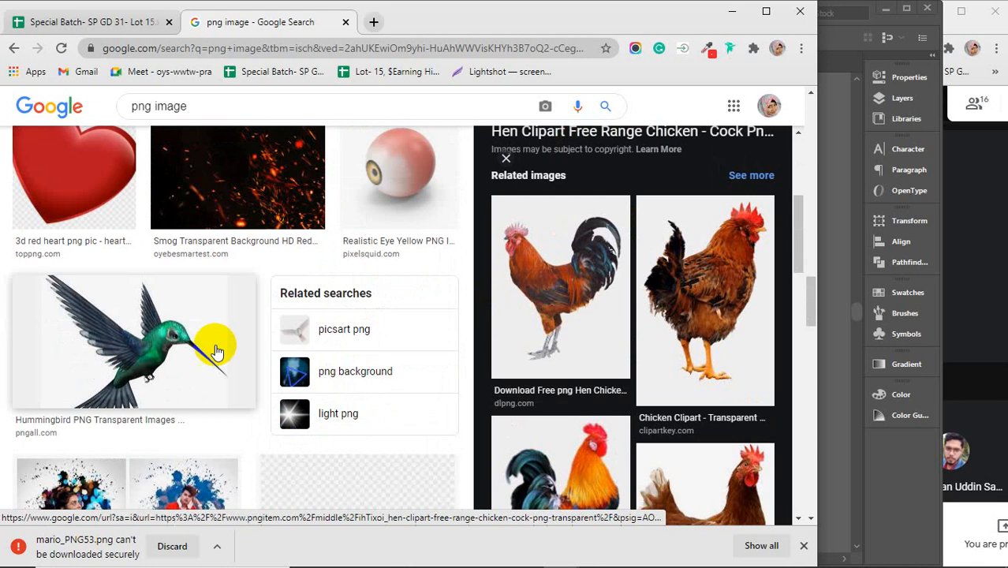
click(135, 348)
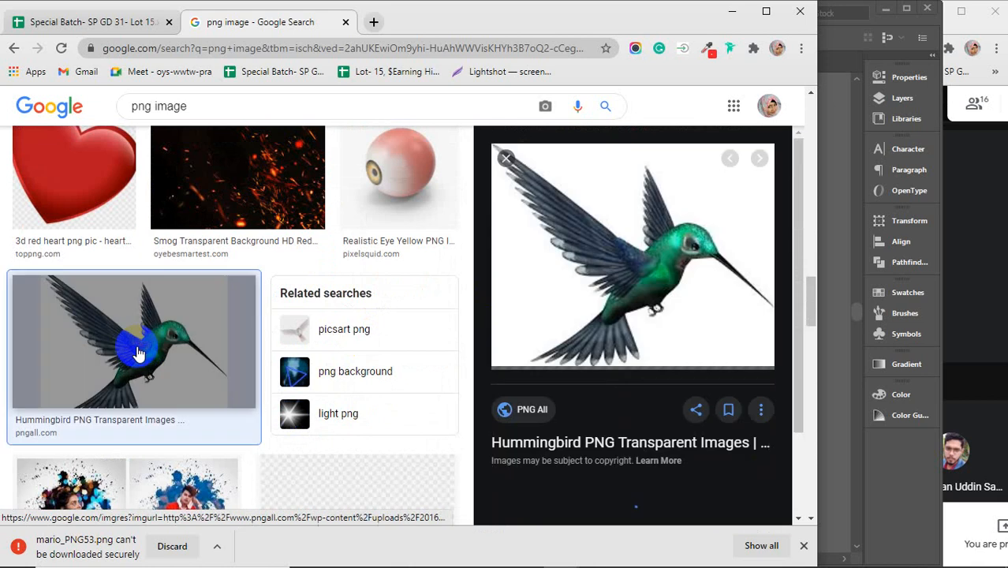
scroll(644, 254, down, 3)
click(644, 254)
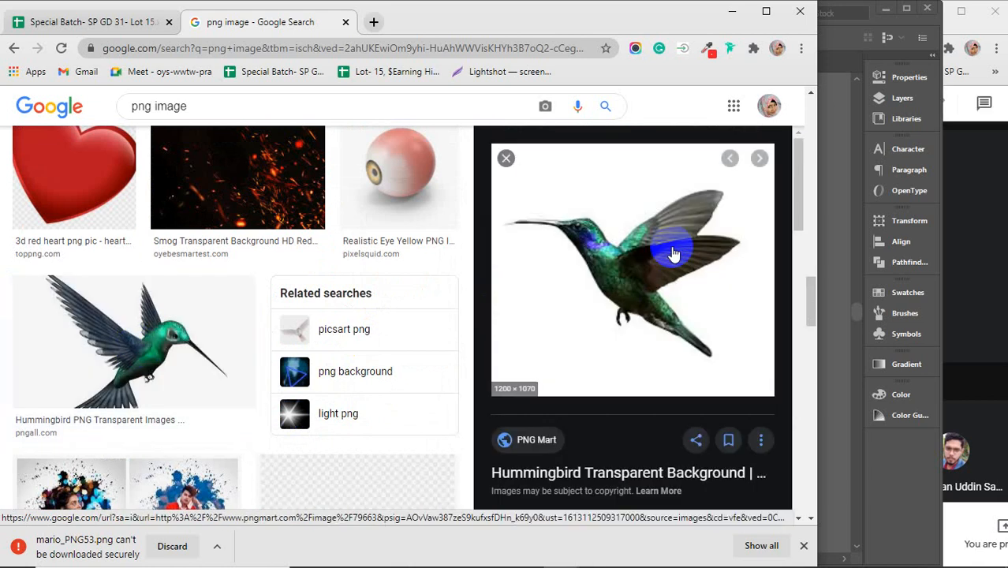
scroll(673, 252, down, 8)
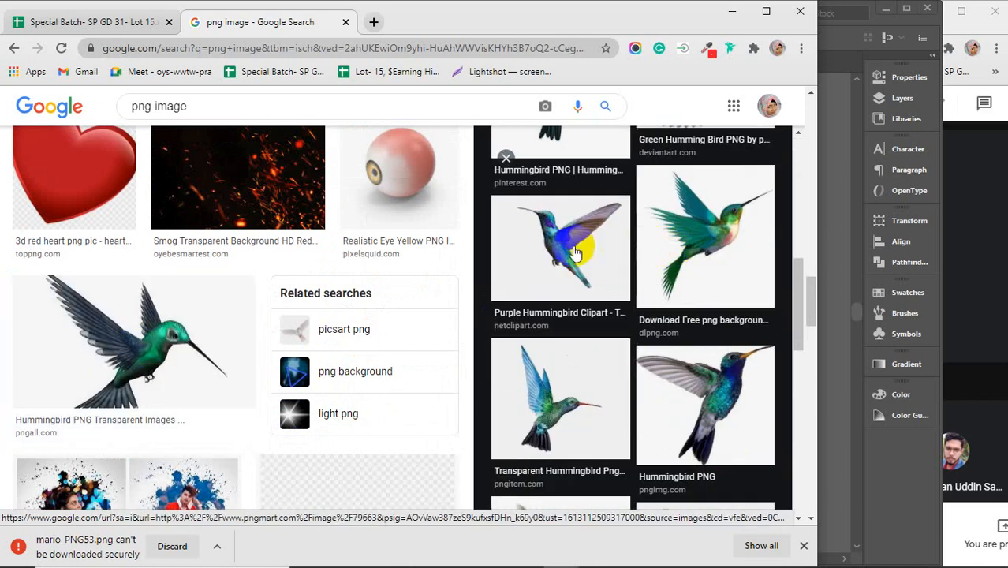
click(574, 253)
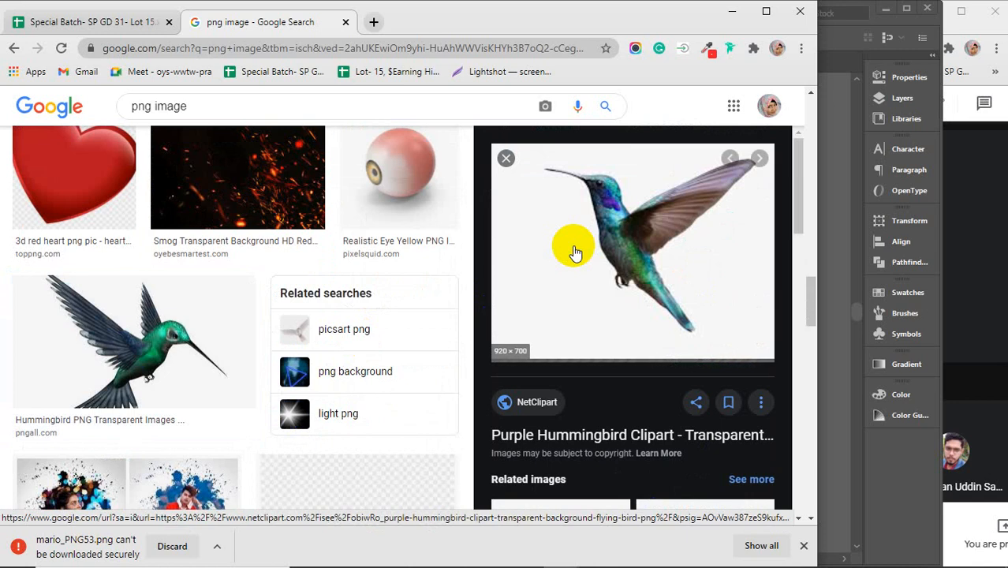
scroll(574, 252, down, 4)
click(579, 403)
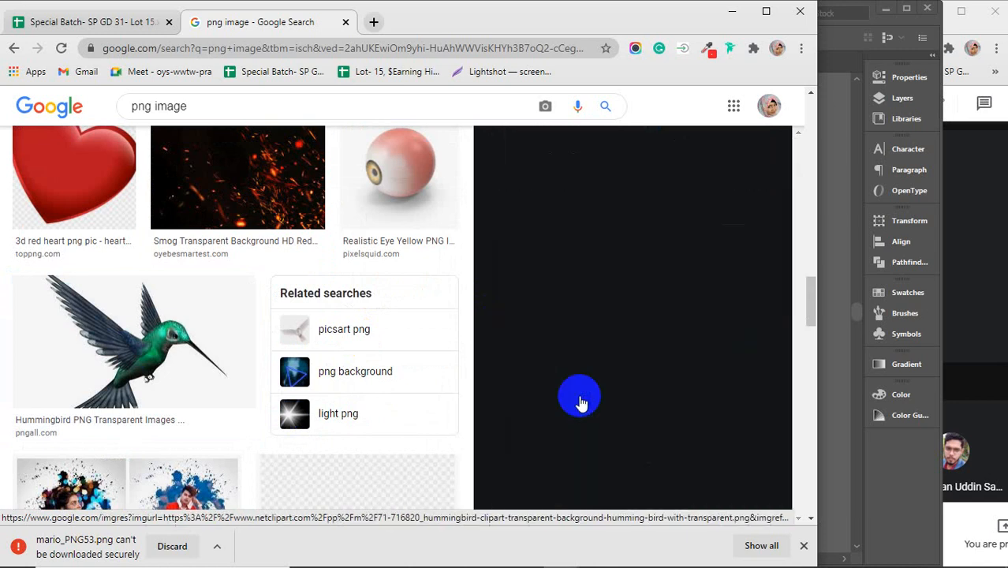
scroll(280, 256, down, 4)
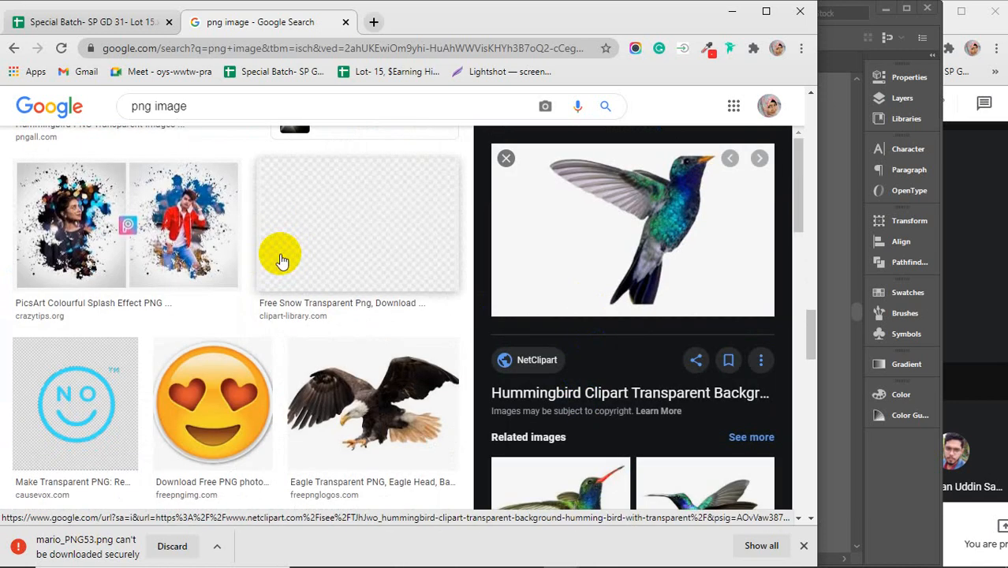
scroll(282, 260, down, 2)
click(377, 231)
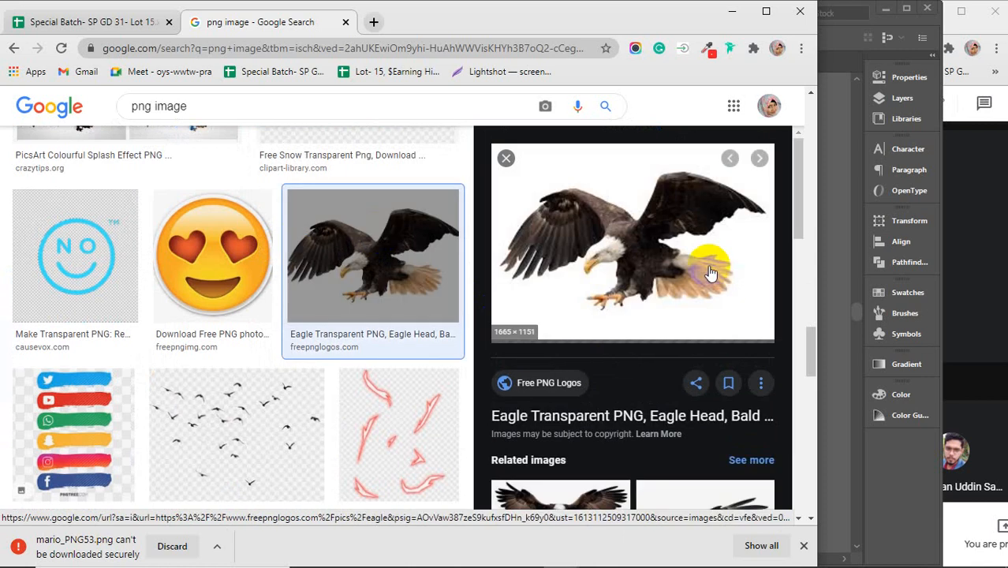
right_click(623, 245)
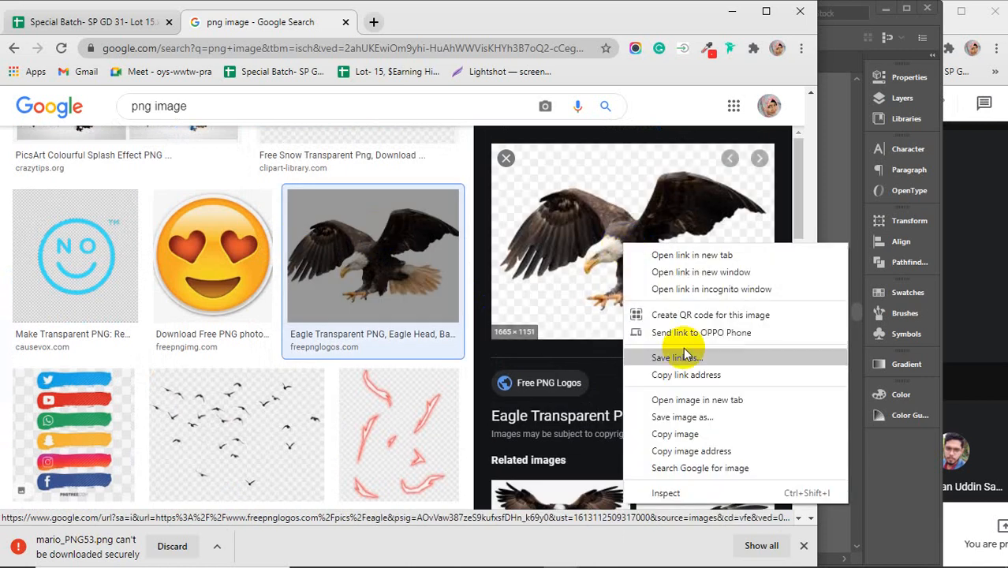
click(655, 416)
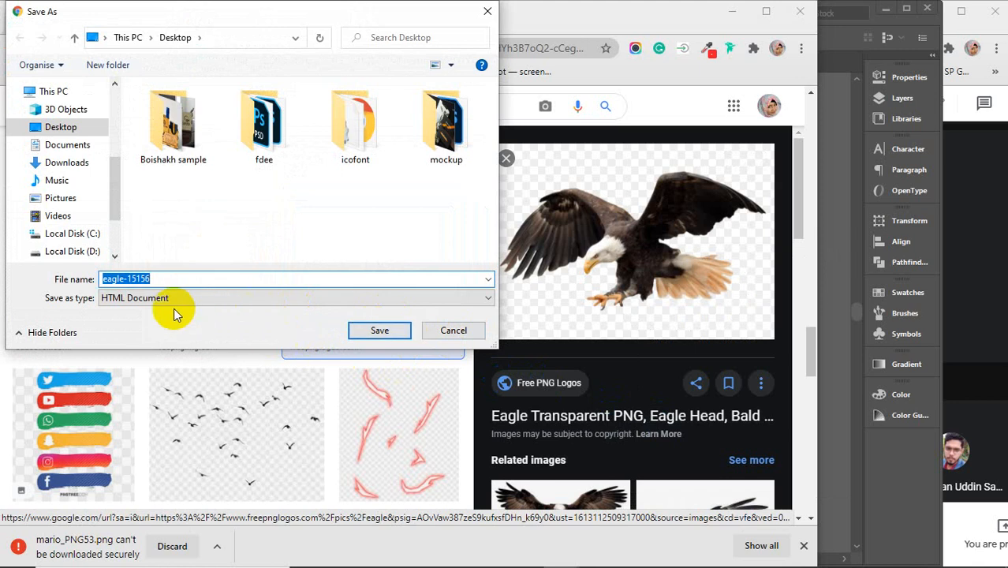
click(432, 337)
- Pick the FreePNGImg flying eagle from the related images and save it to the Desktop as the PNG image 32674-4-flying-eagle-hd
scroll(678, 299, down, 4)
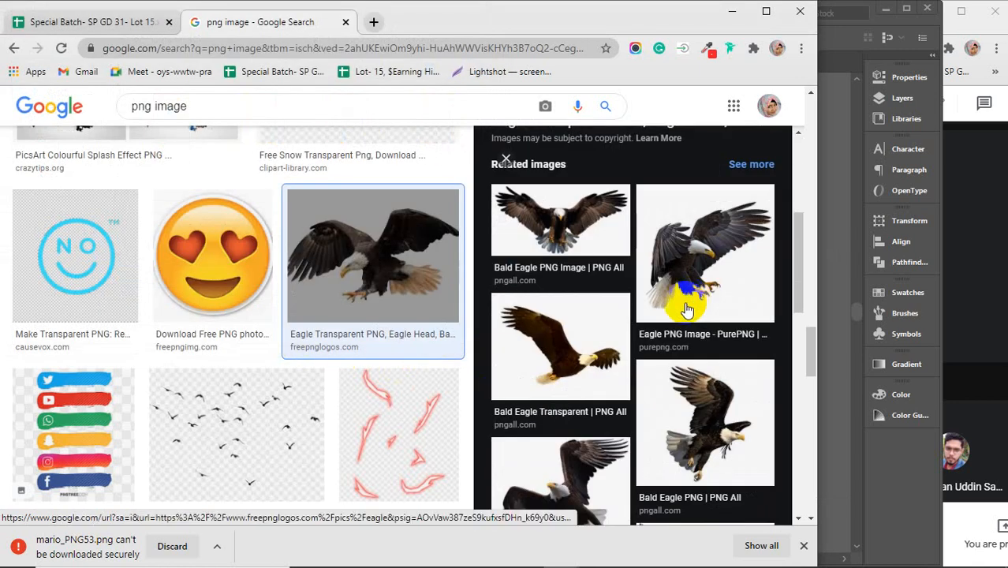
scroll(676, 339, down, 1)
scroll(676, 357, down, 3)
click(544, 293)
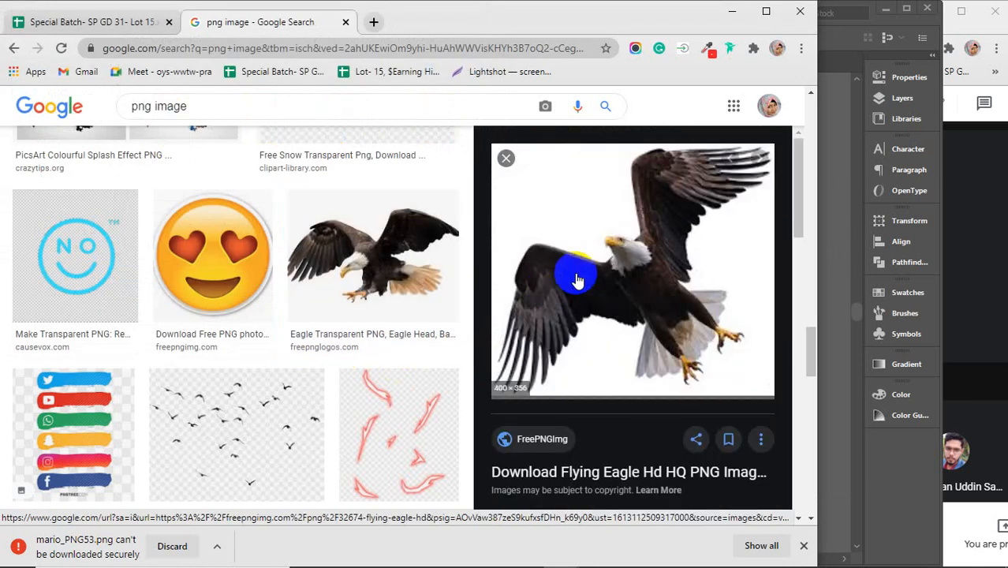
right_click(608, 252)
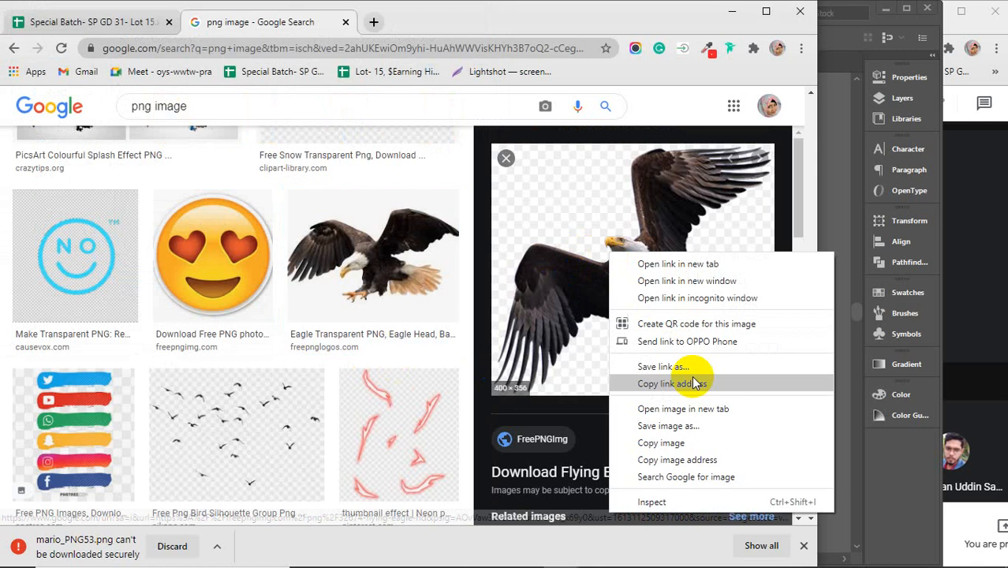
click(653, 427)
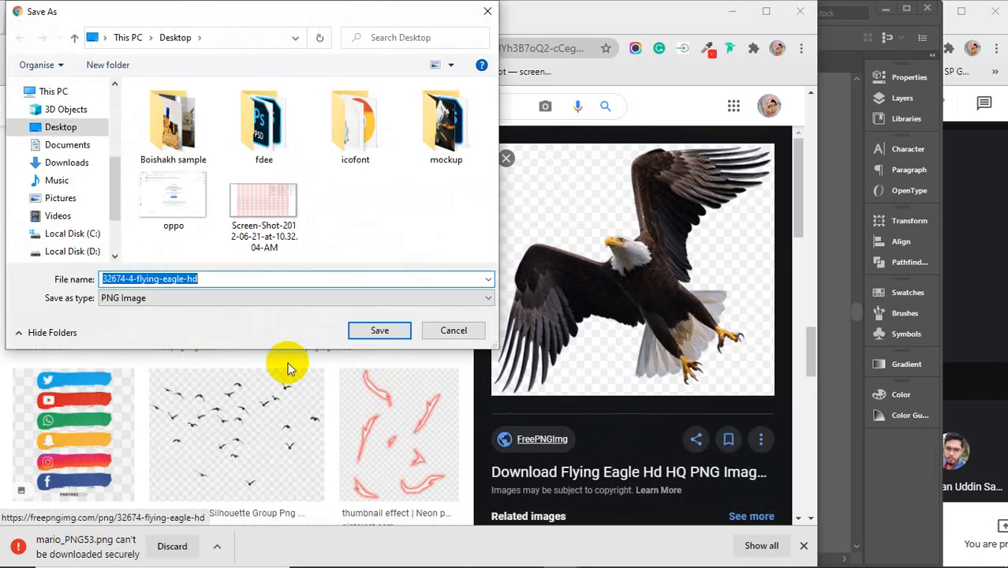
click(380, 330)
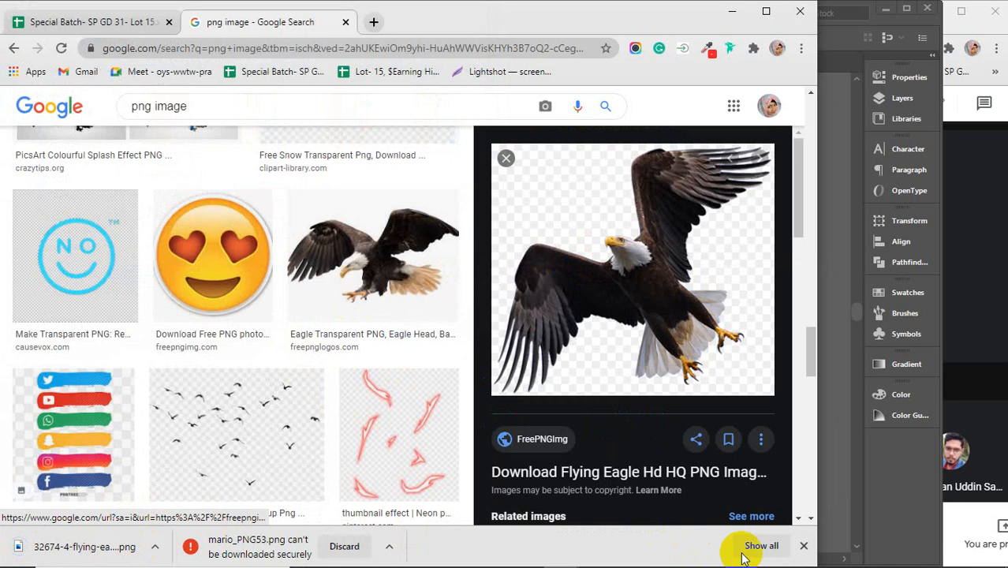
- Return to Illustrator, place the 32674-4-flying-eagle-hd file from the desktop over the artboard text and embed the image
click(803, 545)
click(731, 11)
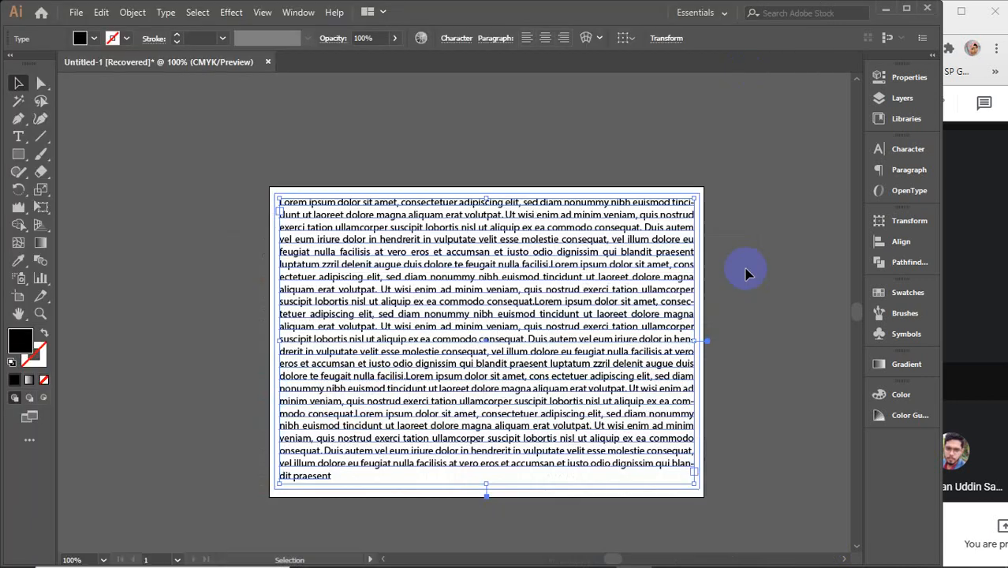
mouse_move(637, 558)
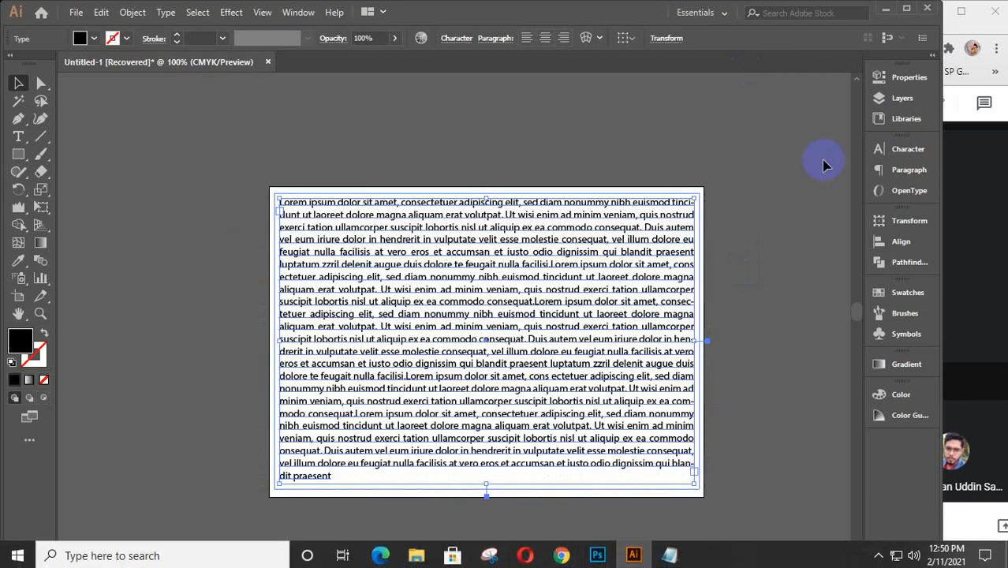
click(885, 10)
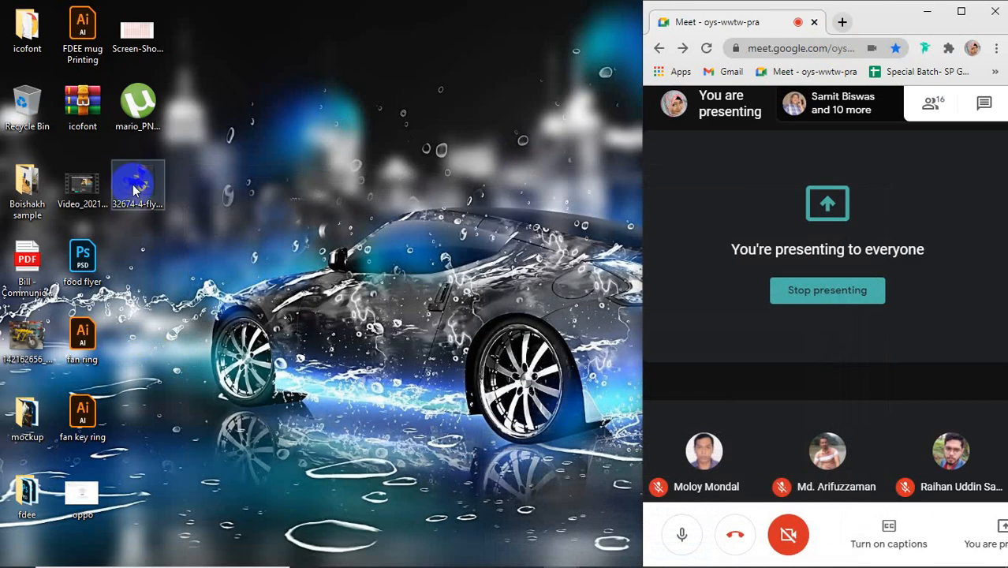
mouse_move(544, 564)
drag(543, 564, 454, 311)
click(297, 38)
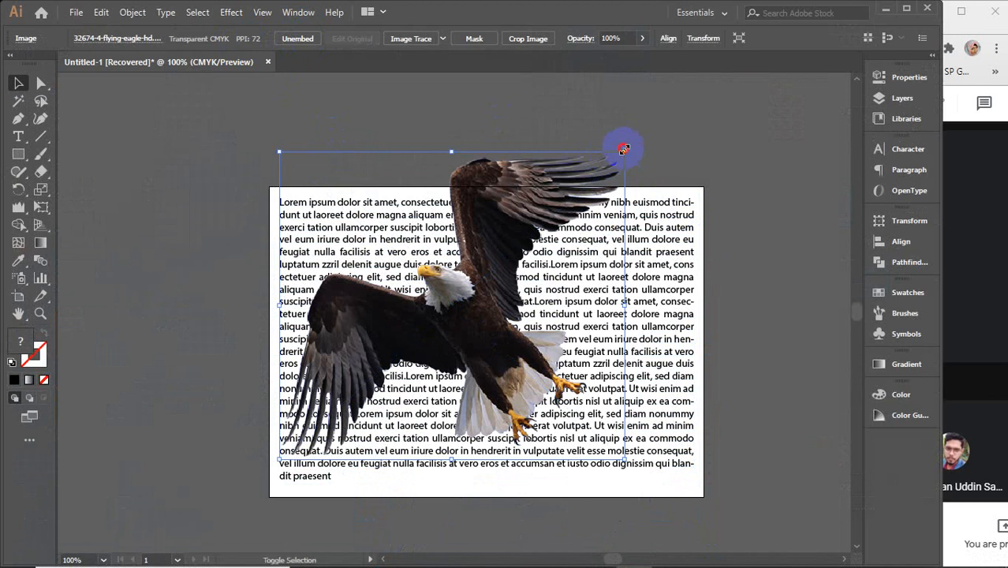
- Scale the eagle down to fit inside the text block and make a text wrap with the eagle and the text
drag(623, 149, 490, 322)
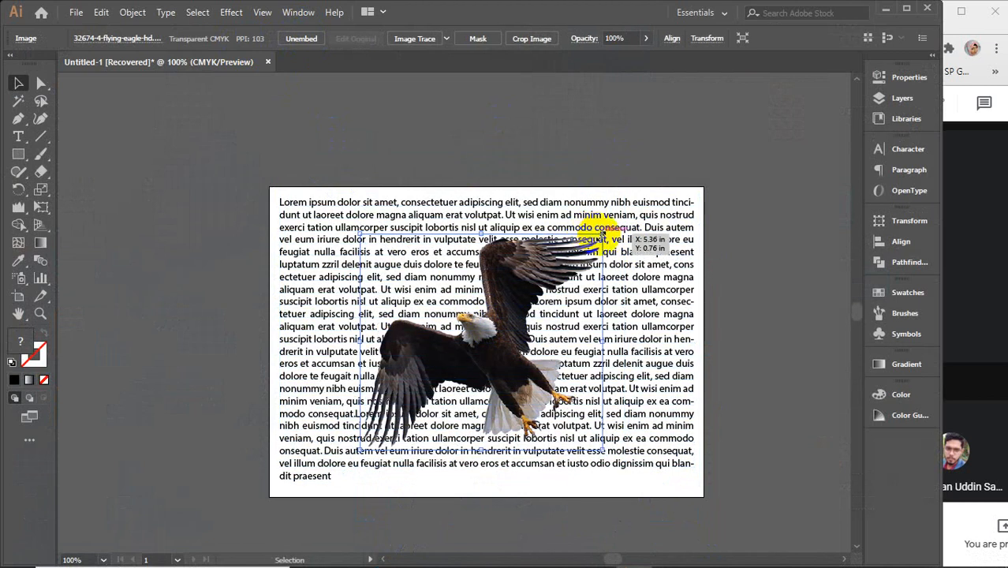
drag(601, 235, 578, 257)
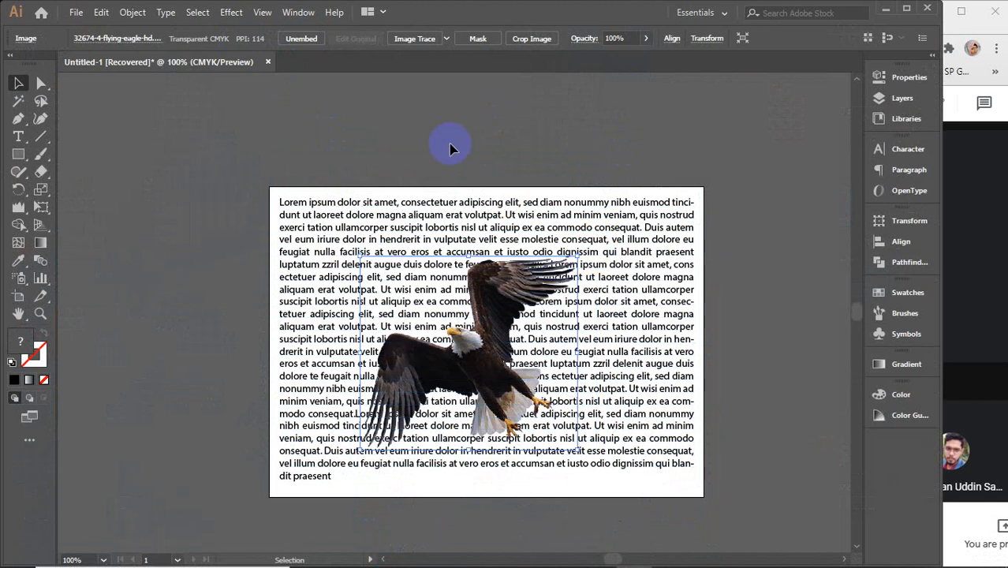
drag(450, 148, 582, 342)
click(133, 12)
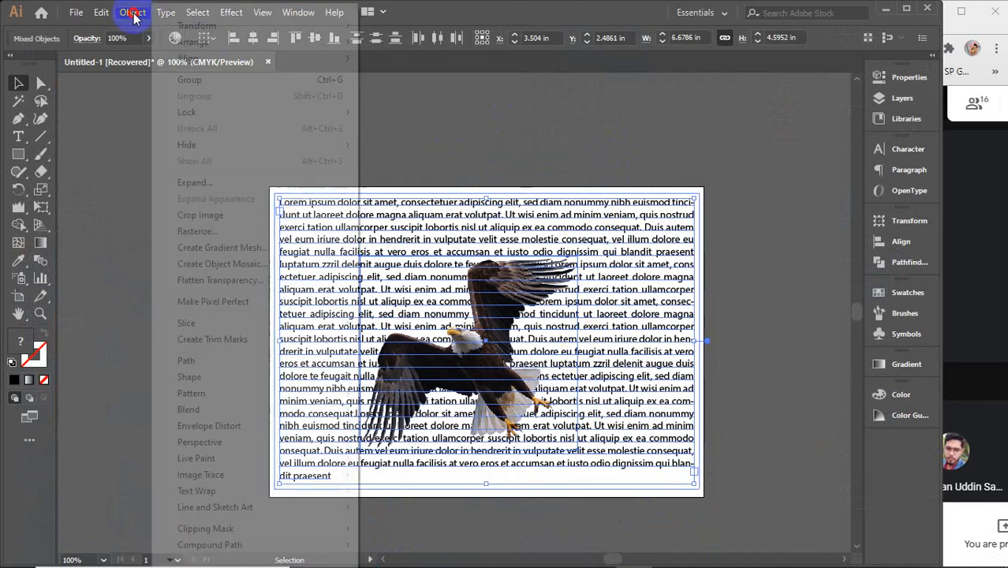
mouse_move(304, 491)
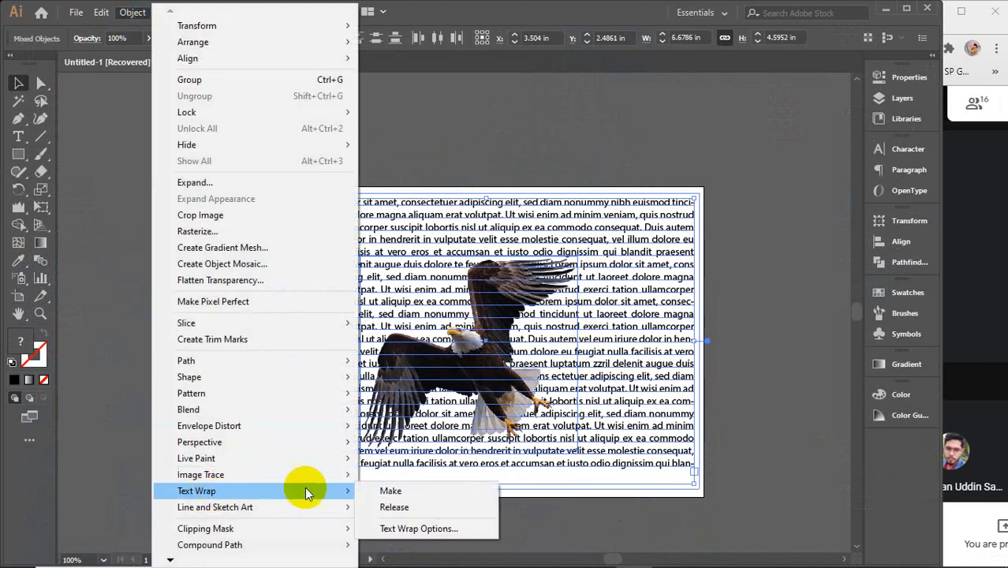
click(380, 491)
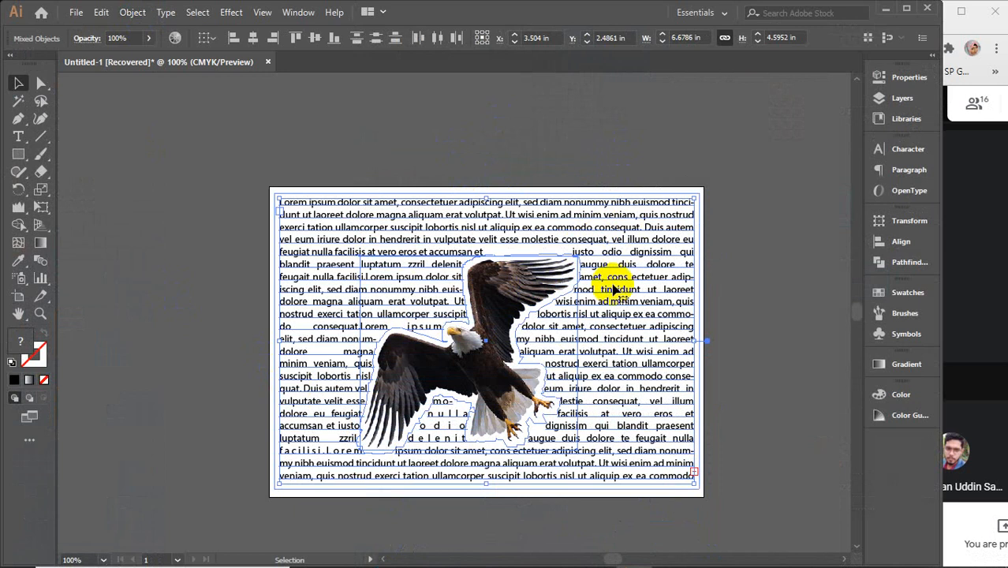
click(777, 260)
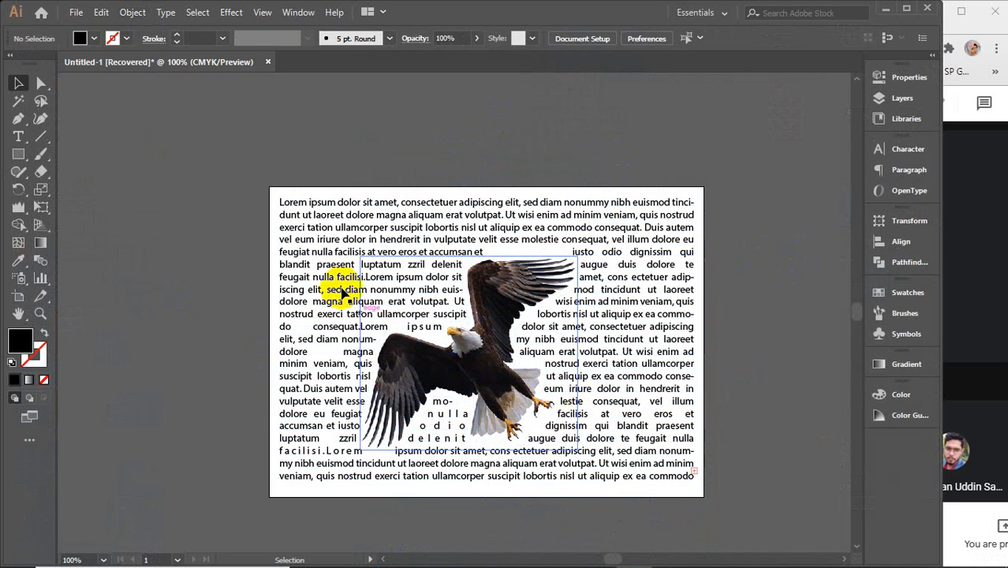
- Move the eagle up toward the text block's upper-right area and open its text wrap options with preview enabled
drag(369, 367, 575, 336)
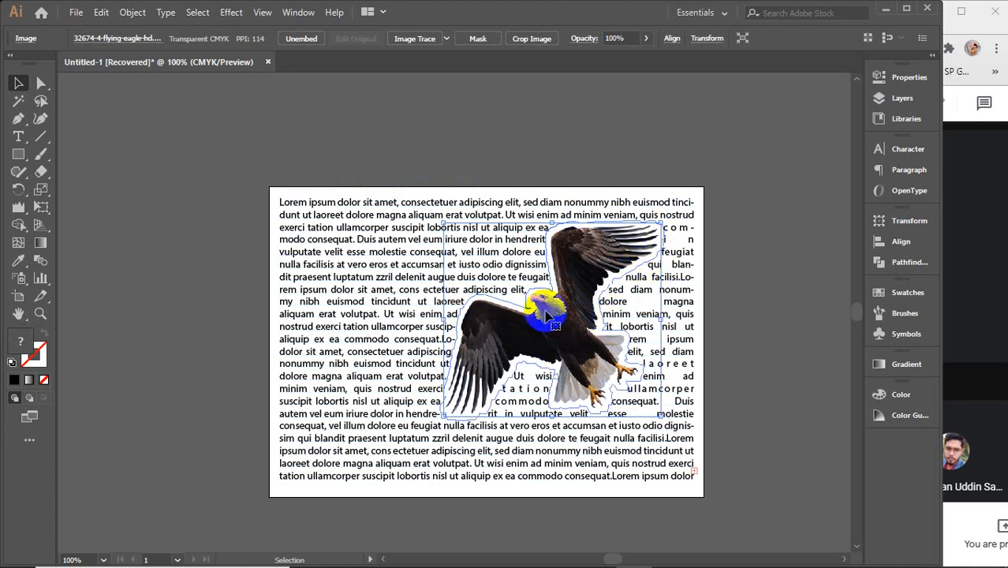
click(132, 11)
mouse_move(240, 490)
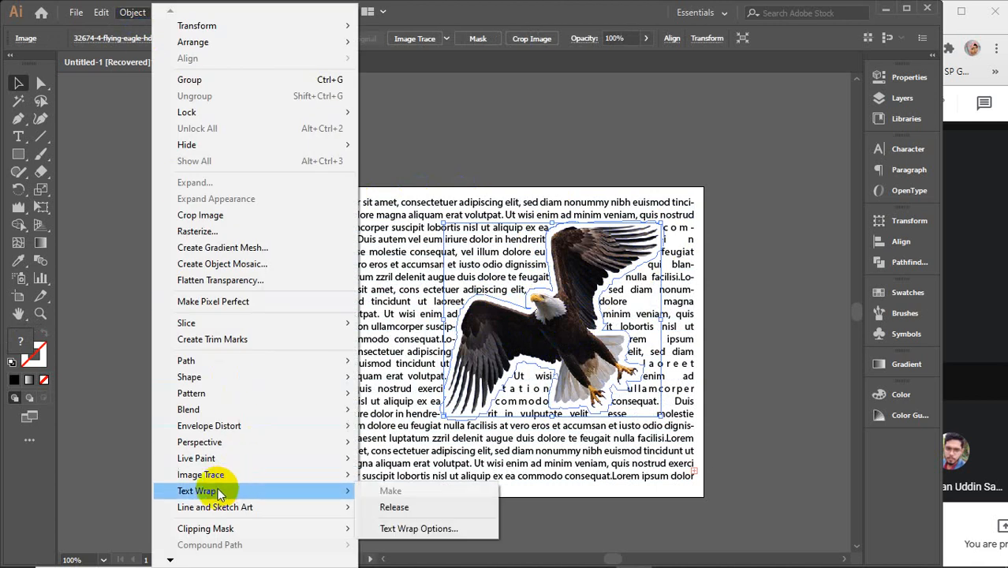
click(386, 527)
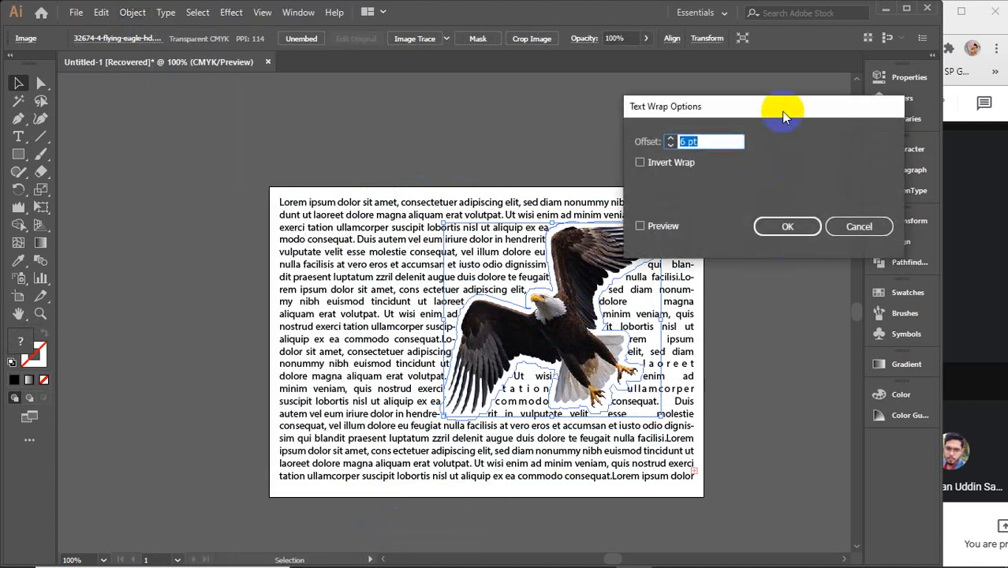
drag(776, 102, 841, 32)
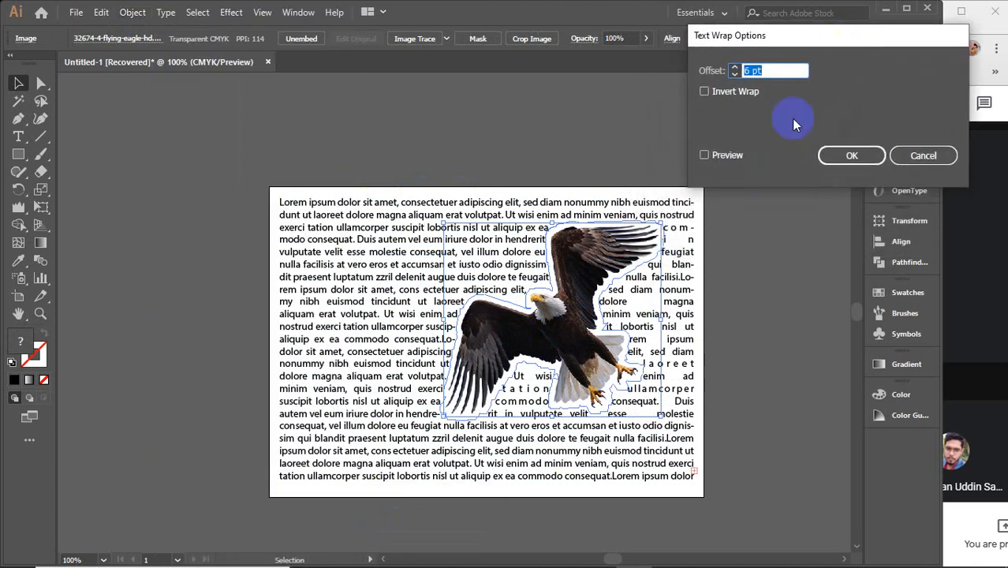
click(704, 156)
click(775, 72)
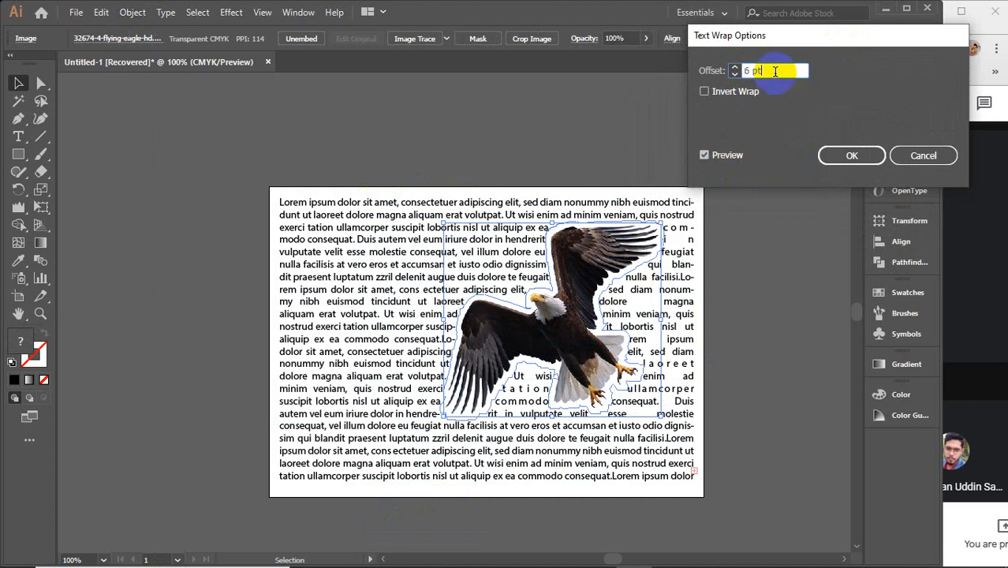
- Raise the text wrap offset to 24 pt to preview a wide gap around the eagle
key(Up)
key(Up)
key(Up)
key(Up)
key(Up)
key(Up)
key(Up)
key(Up)
key(Up)
key(Up)
key(Up)
key(Up)
key(Up)
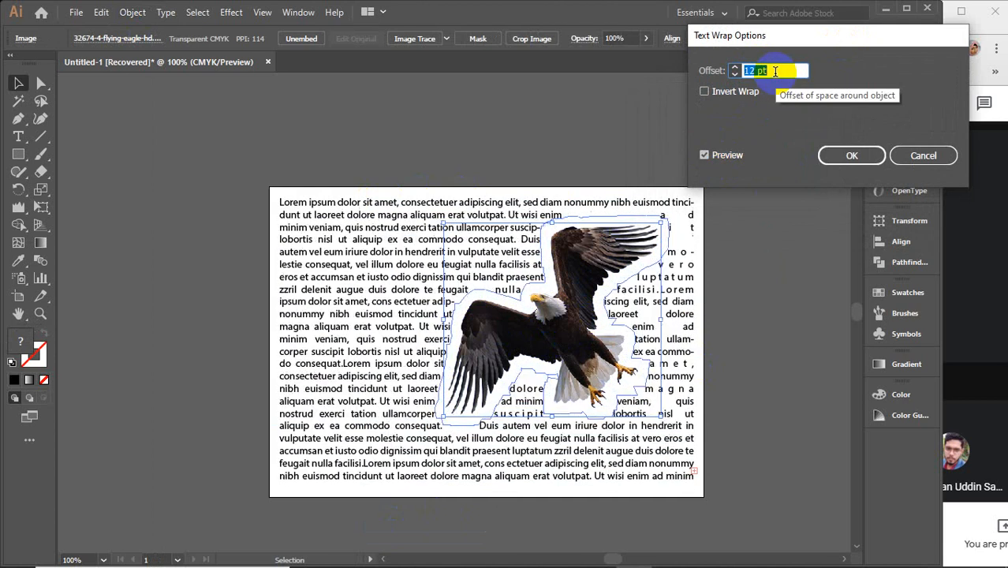
key(Up)
key(Up)
key(Up)
key(Up)
key(Up)
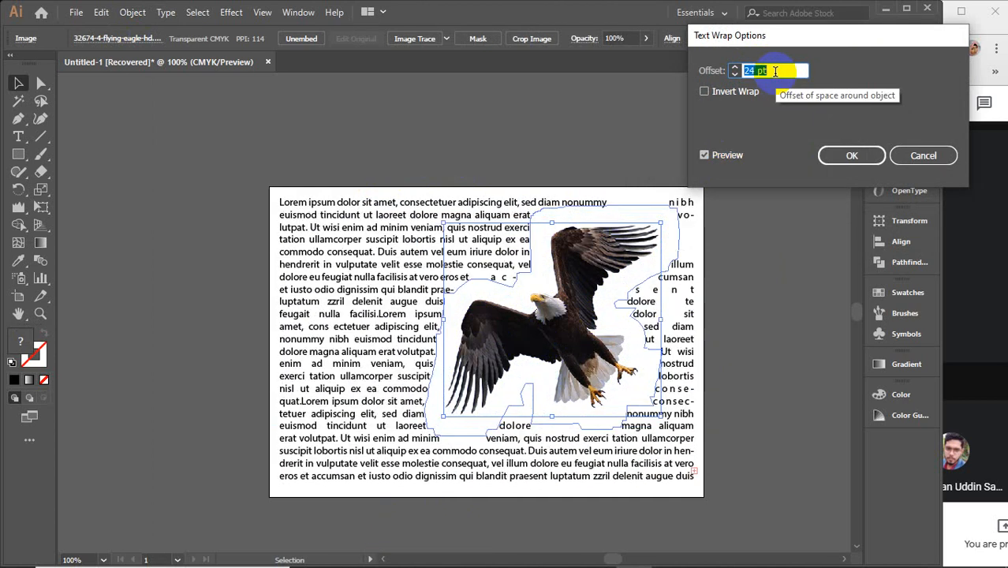
- Lower the text wrap offset to 3 pt to preview the text close to the eagle
key(Down)
key(Down)
key(Down)
key(Down)
key(Down)
key(Down)
key(Down)
key(Down)
key(Down)
key(Down)
key(Down)
key(Down)
key(Down)
key(Down)
key(Down)
key(Down)
key(Down)
key(Down)
key(Down)
key(Down)
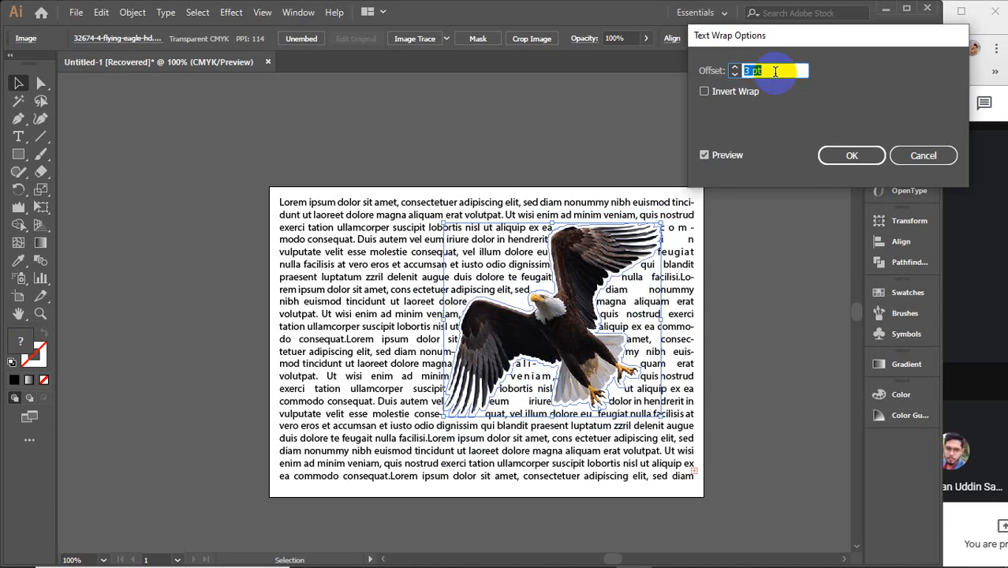
- Set the eagle's text wrap offset to 8 pt, apply the options and deselect the image
key(Down)
key(Up)
key(Up)
key(Up)
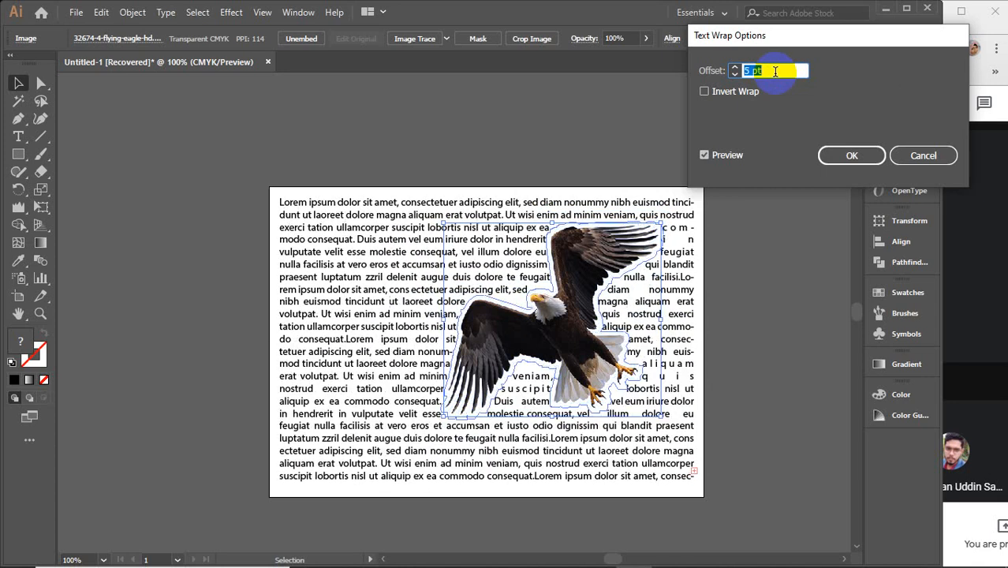
key(Up)
key(Up)
key(Up)
key(Up)
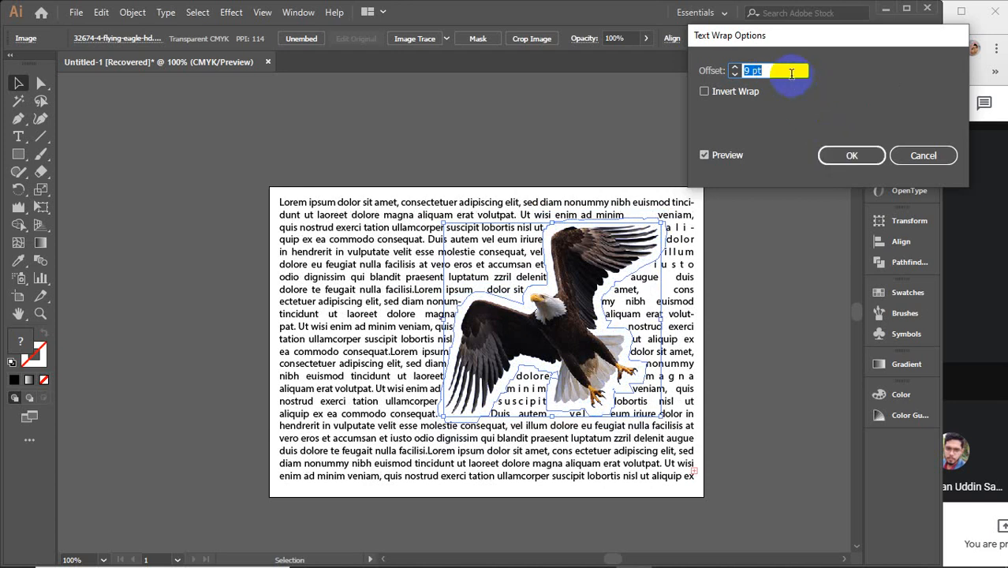
key(Down)
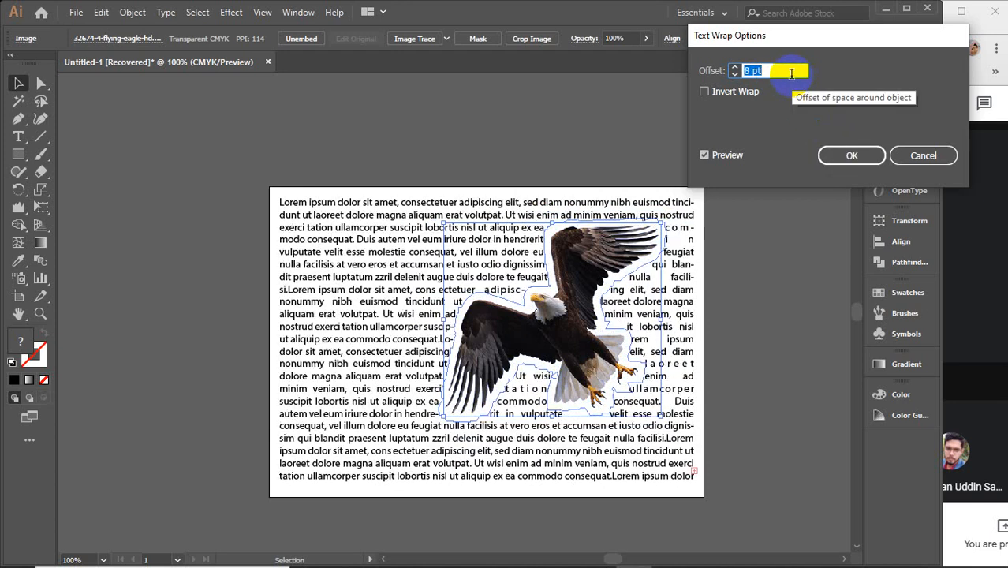
click(852, 156)
click(784, 265)
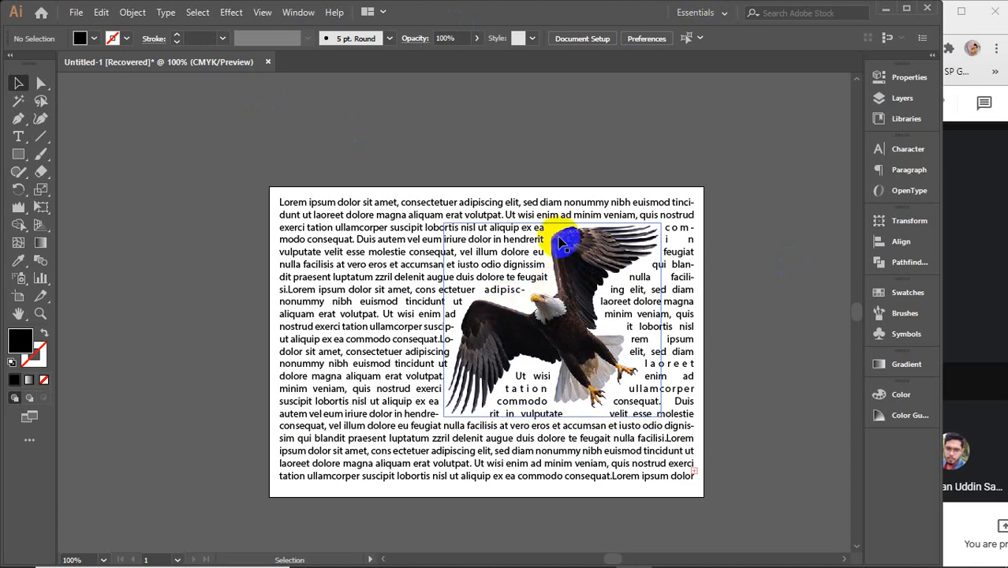
click(132, 12)
click(810, 251)
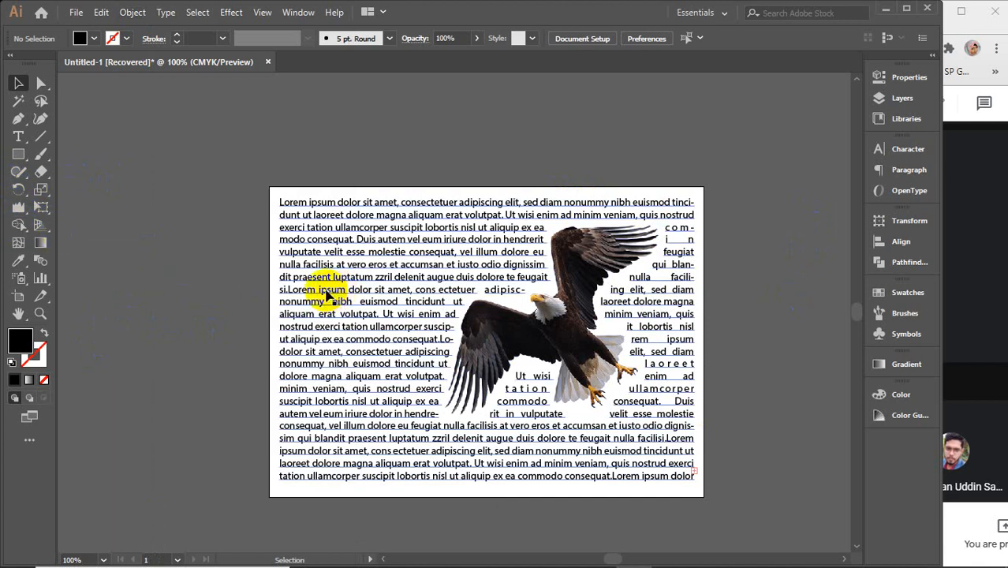
- Delete the eagle and the text from the artboard and quit Illustrator without saving the document
drag(203, 173, 742, 456)
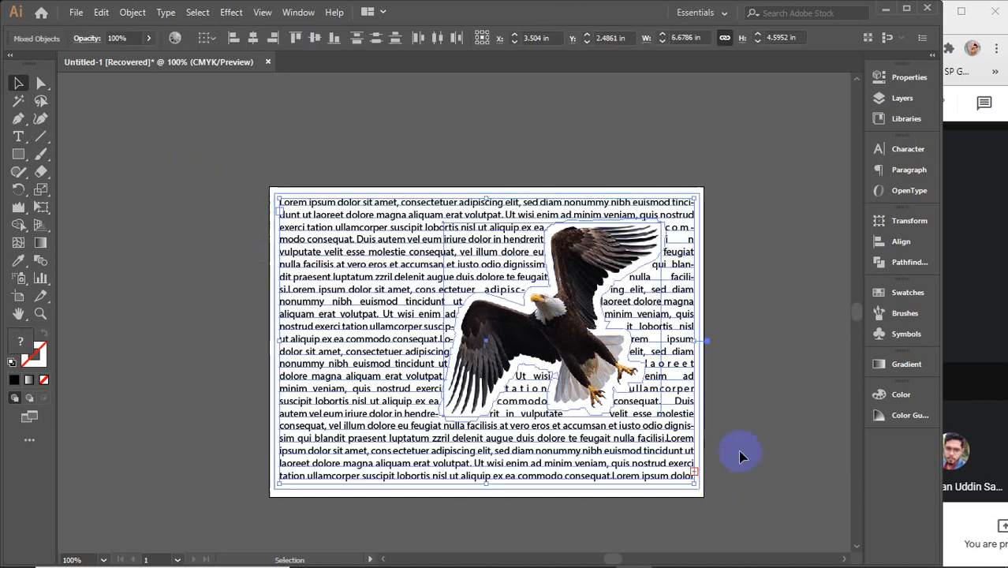
key(Delete)
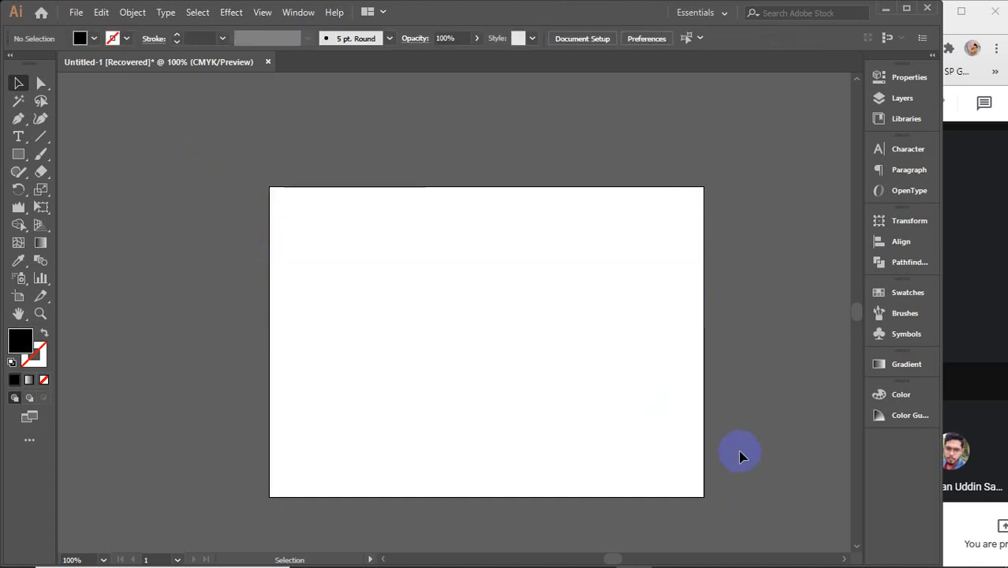
click(927, 9)
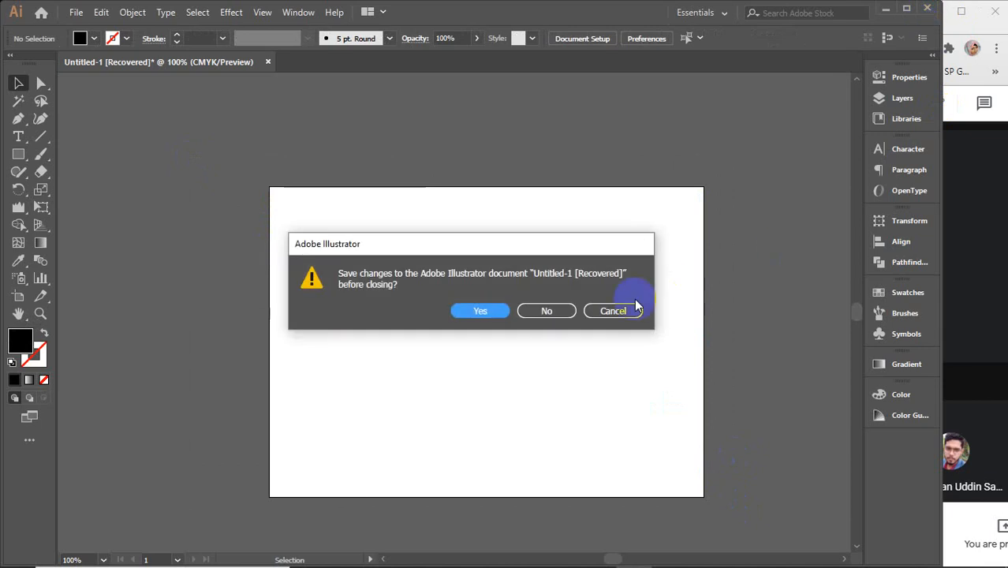
click(555, 312)
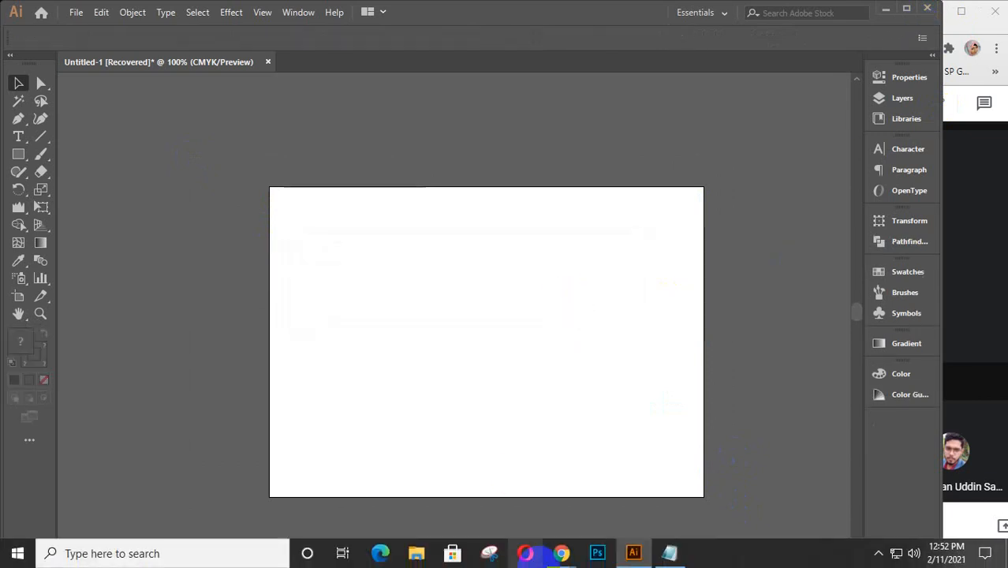